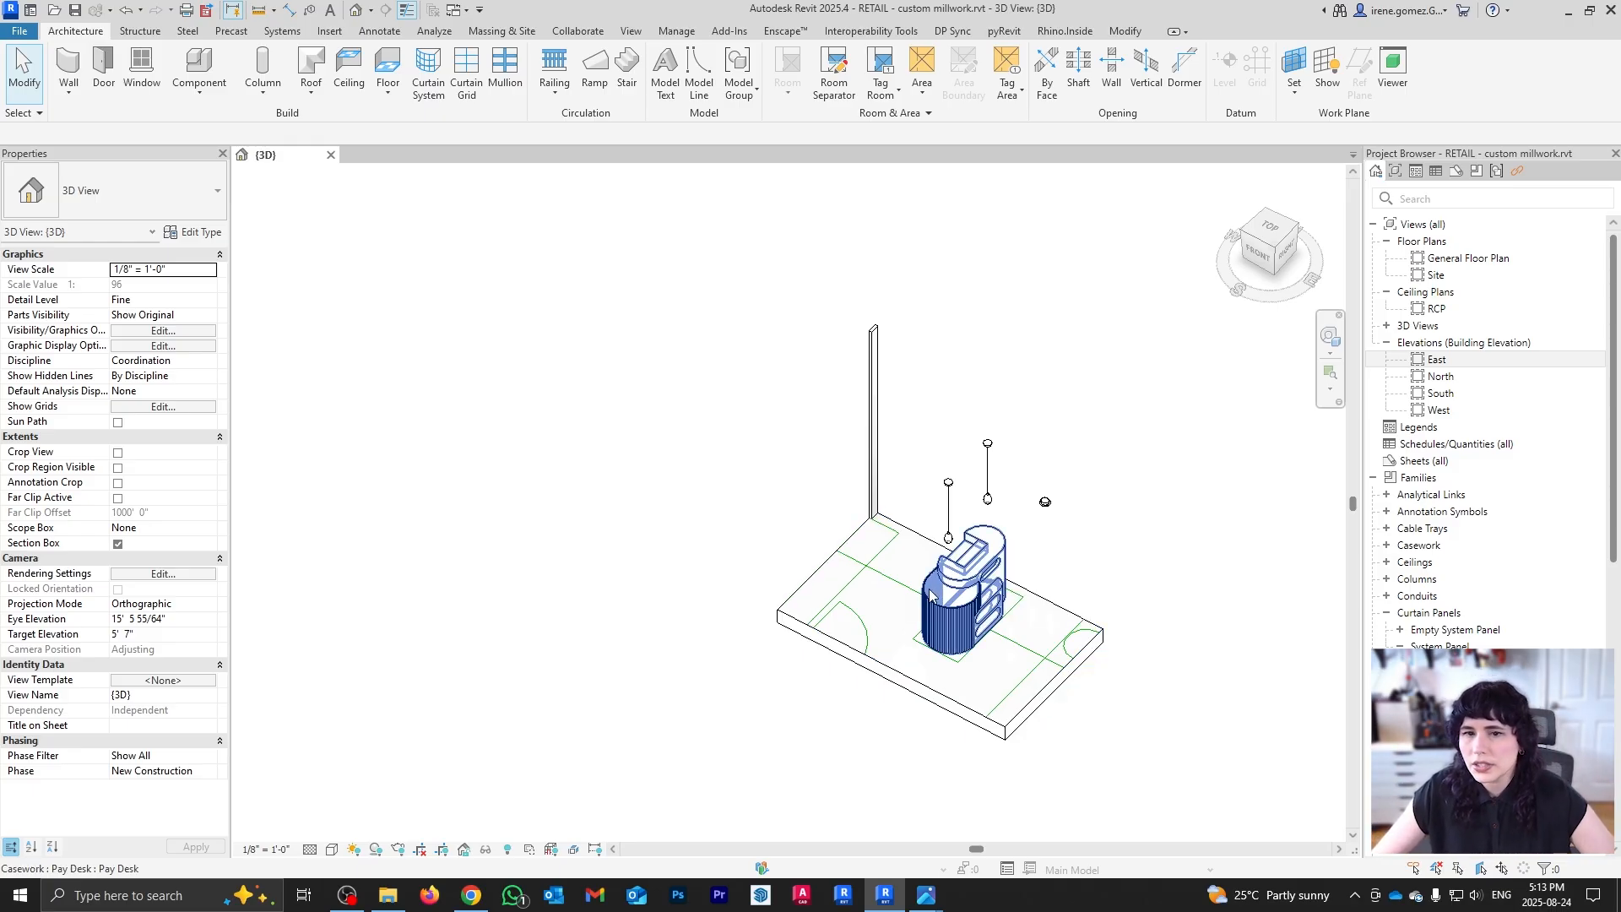
Step: Orbit, zoom and pan the 3D view to inspect the pay desk from several angles
middle_click_drag(930, 594, 920, 659, "shift")
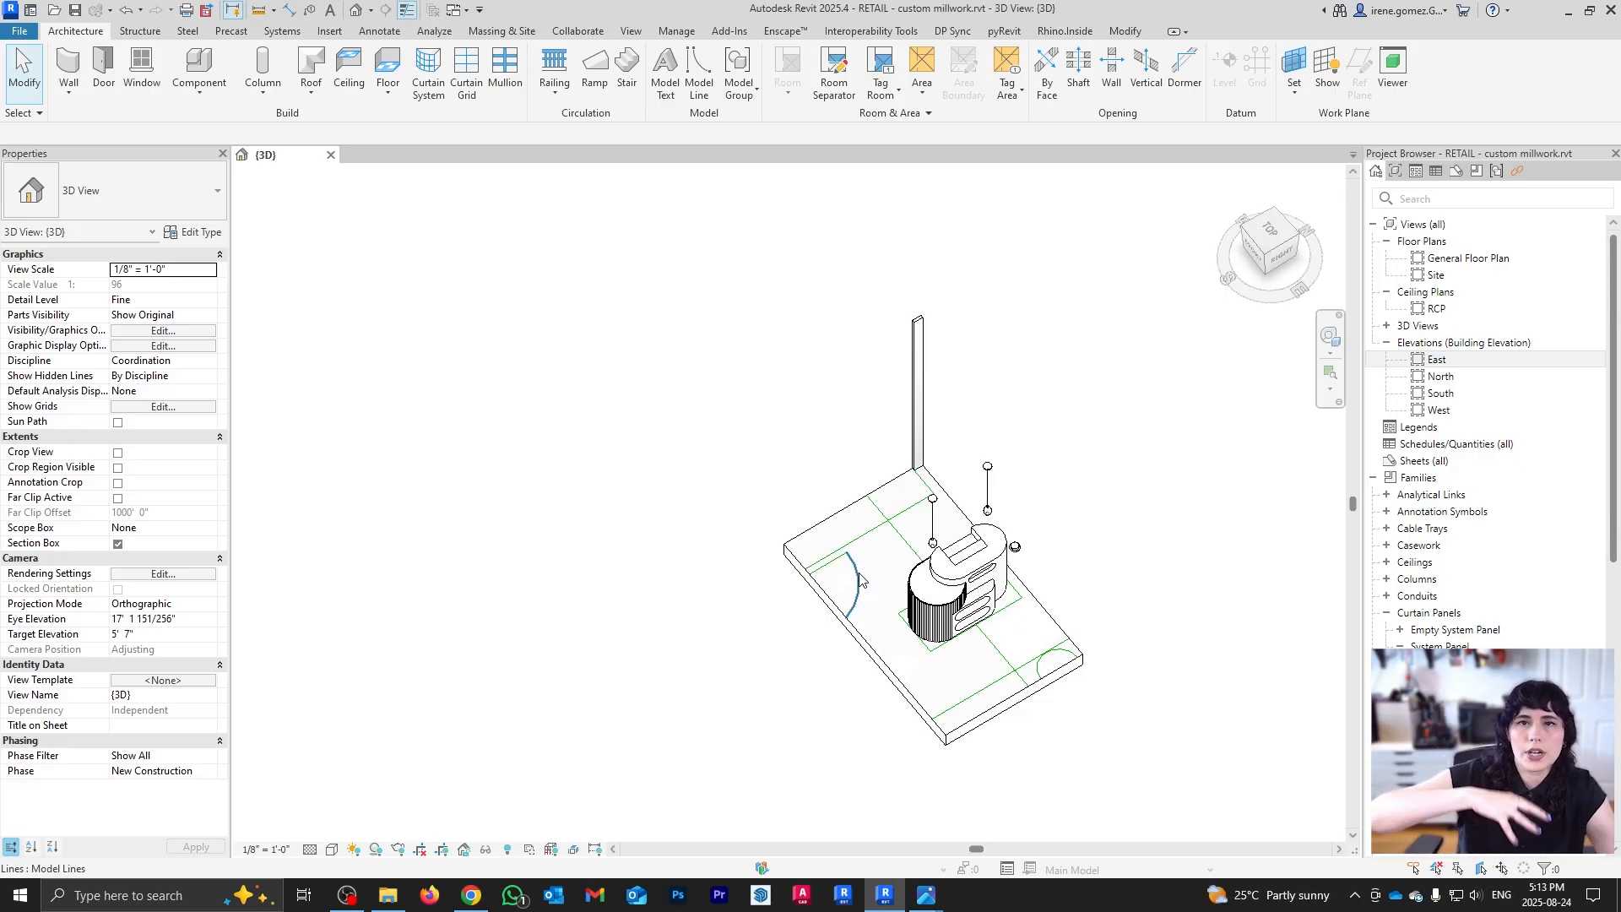
scroll(958, 588, "up", 4)
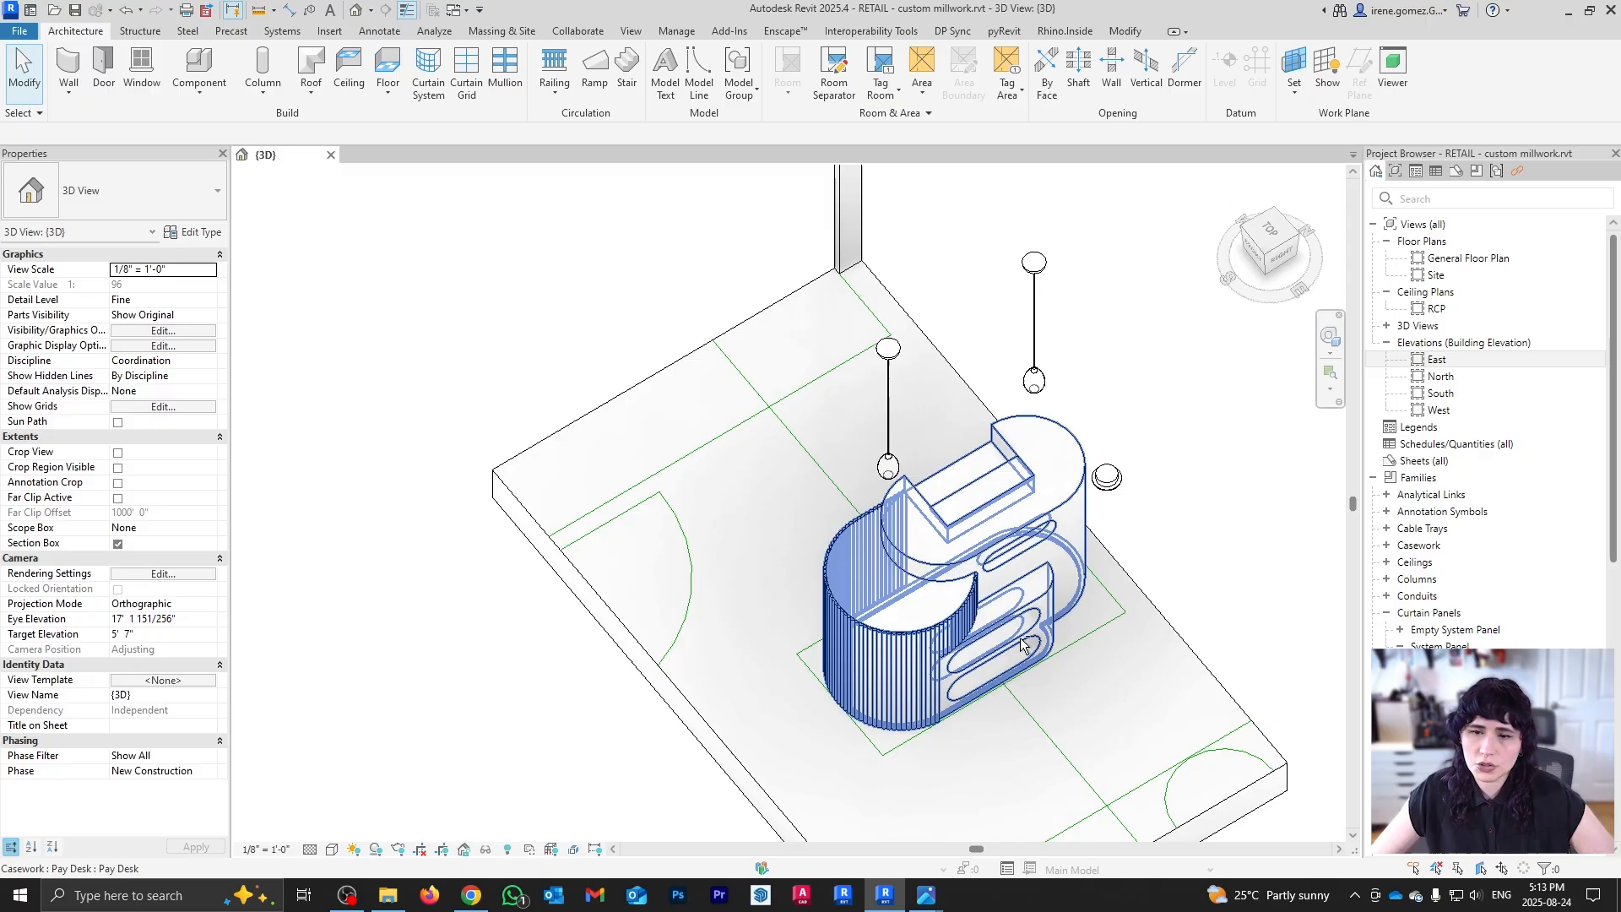
middle_click_drag(1054, 584, 1020, 483, "shift")
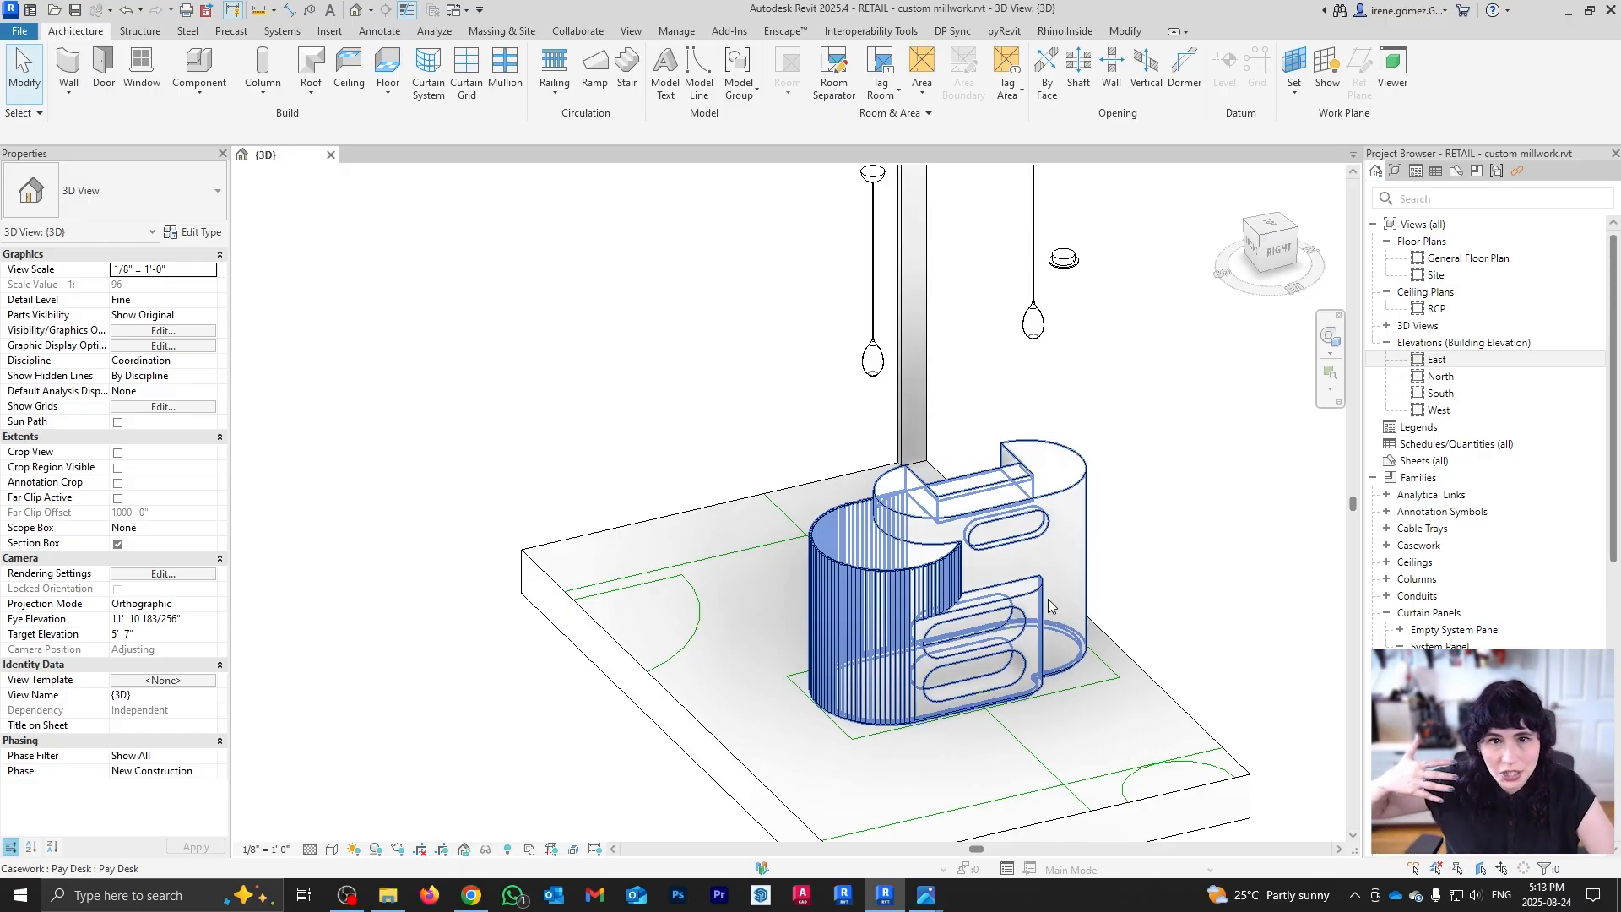
middle_click_drag(915, 492, 1082, 533, "shift")
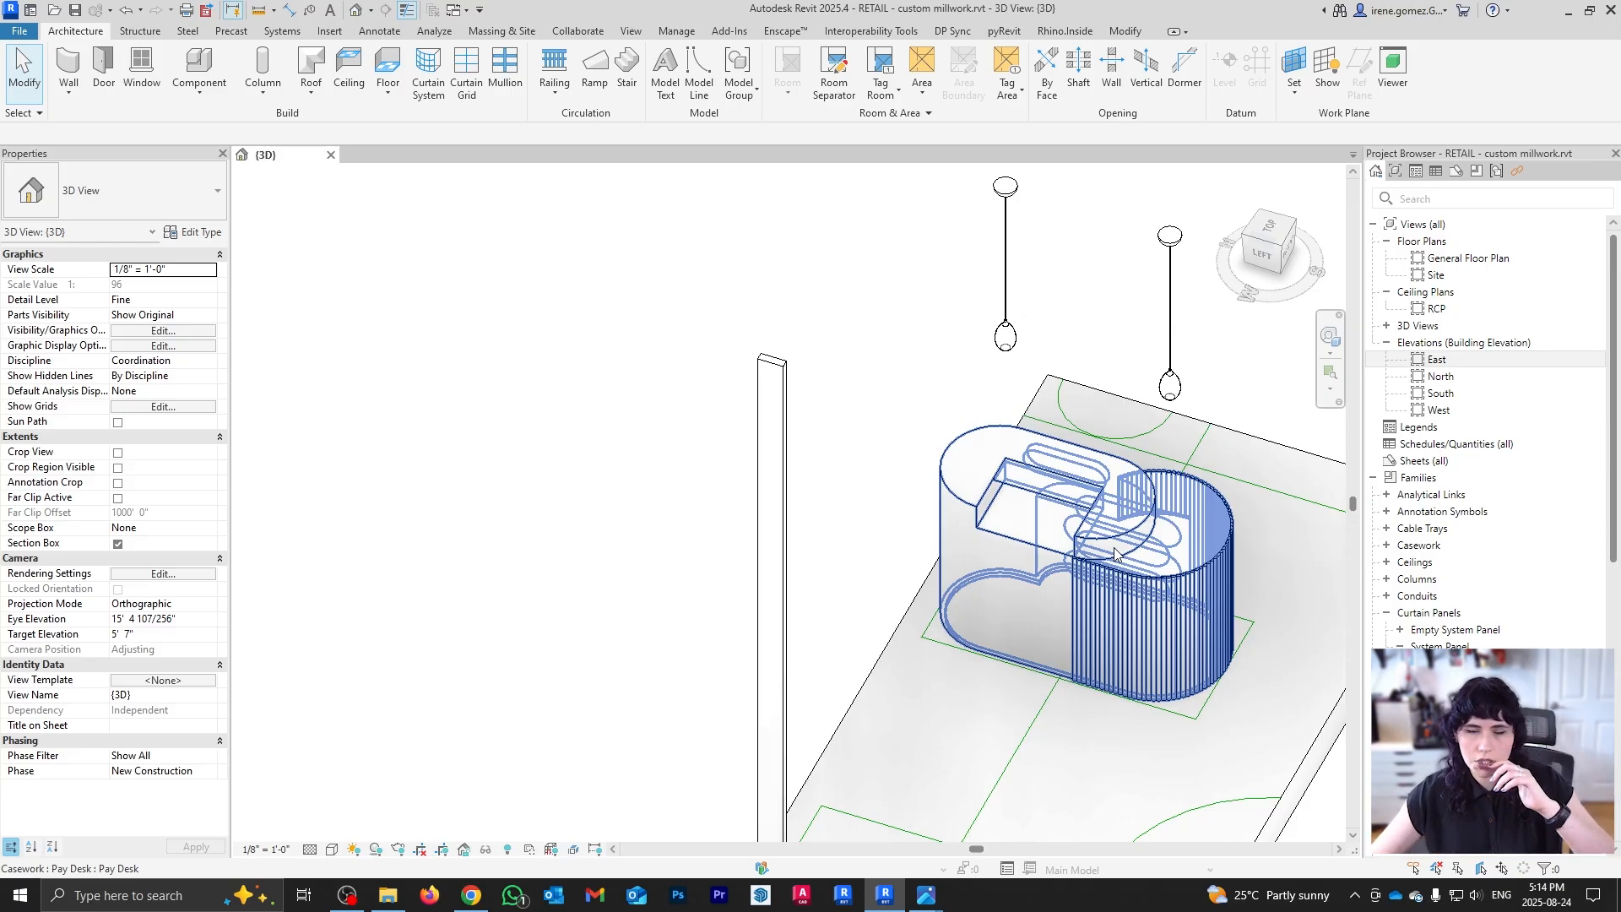
middle_click_drag(1116, 547, 723, 633, "shift")
middle_click_drag(828, 410, 910, 538)
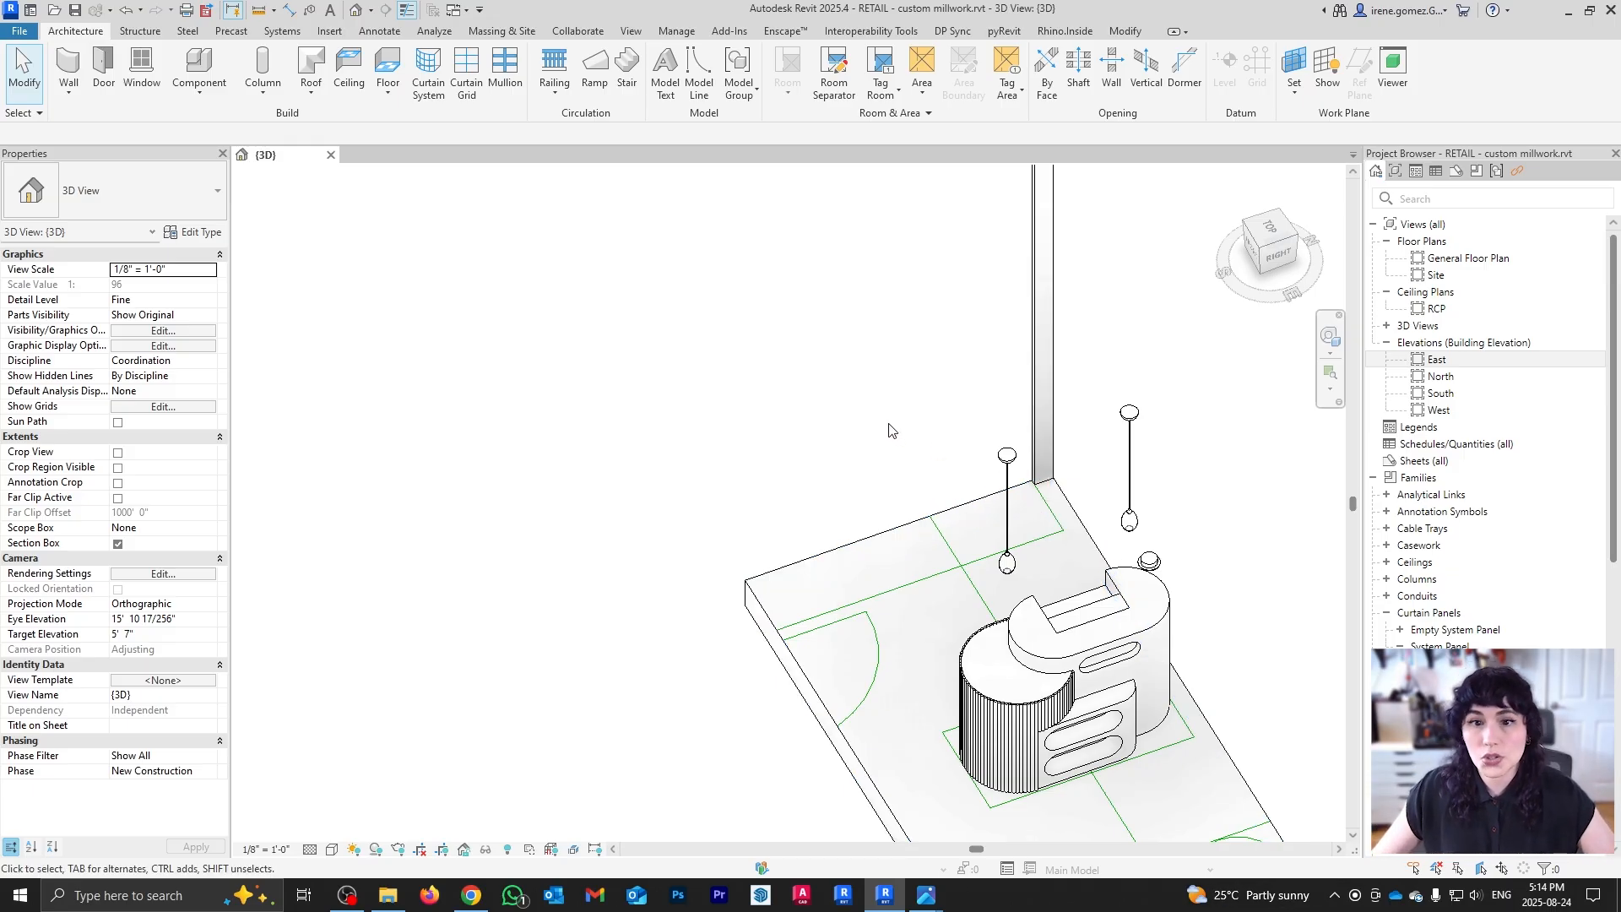
scroll(824, 410, "down", 1)
middle_click_drag(1002, 662, 947, 525)
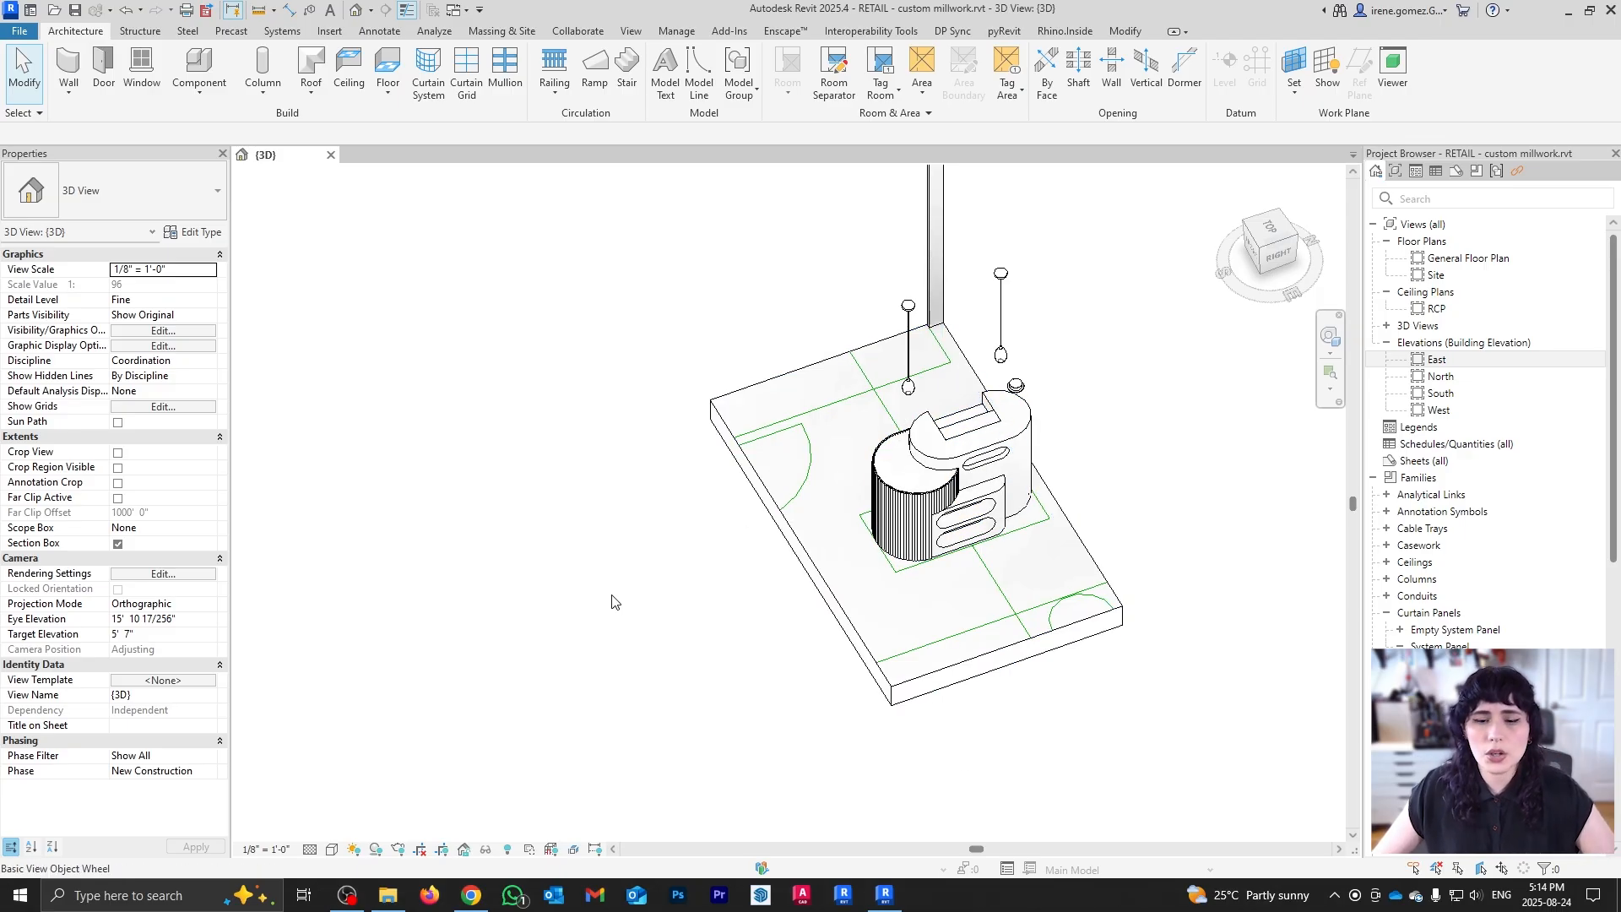
Step: Reveal hidden elements and extend the section box left and forward to include the wall and door
left_click(508, 849)
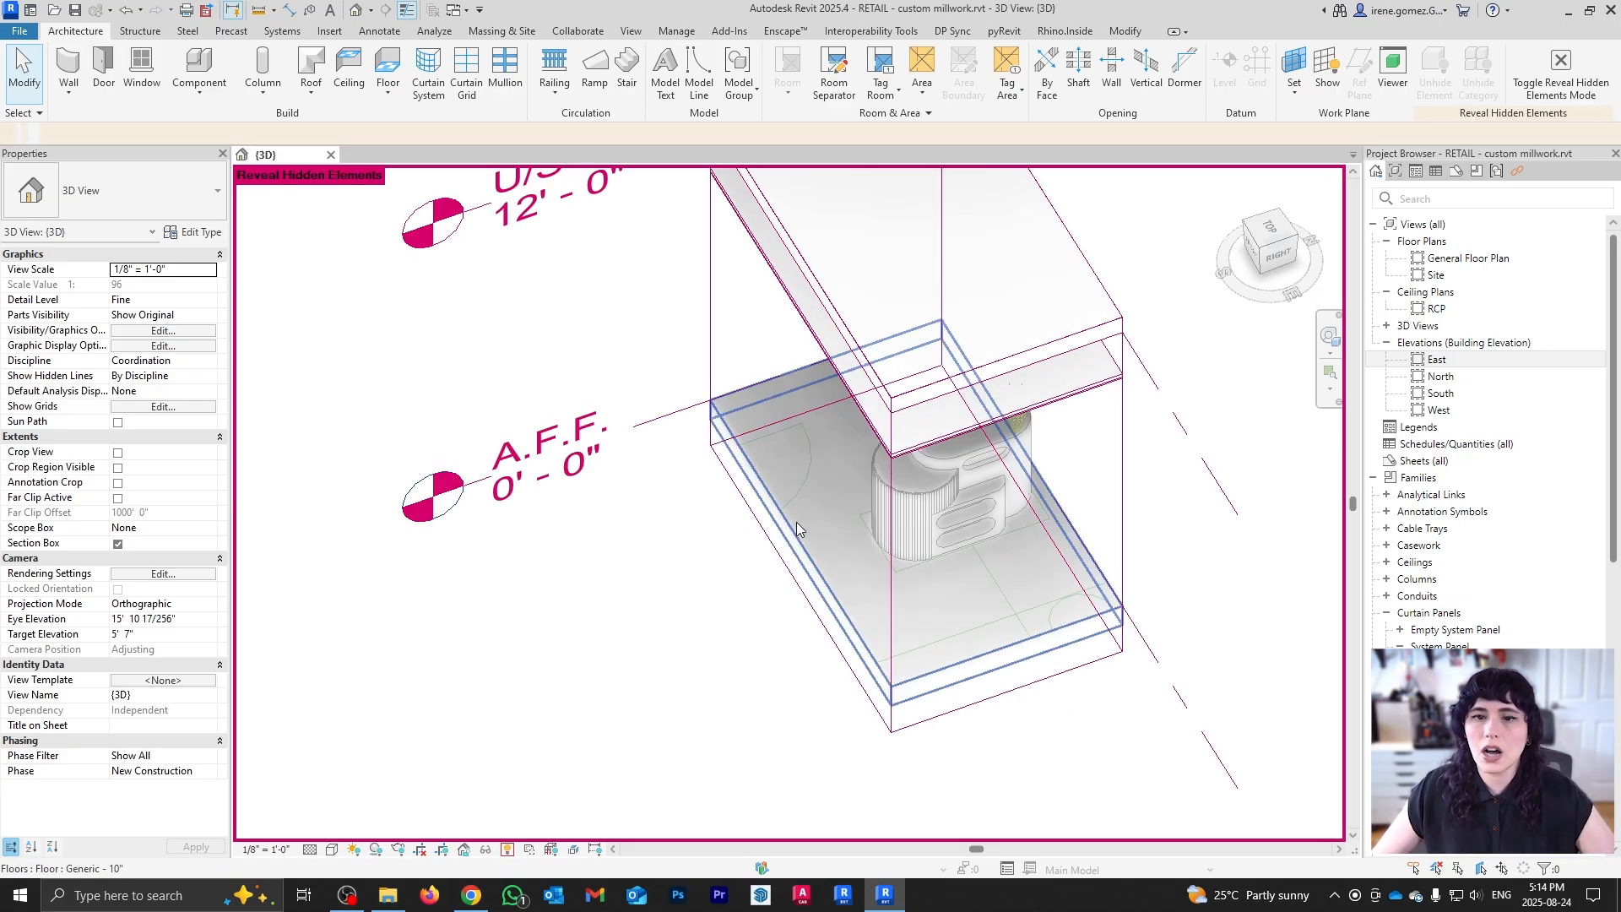
left_click(785, 553)
middle_click_drag(727, 550, 757, 426, "shift")
left_click_drag(751, 398, 722, 389)
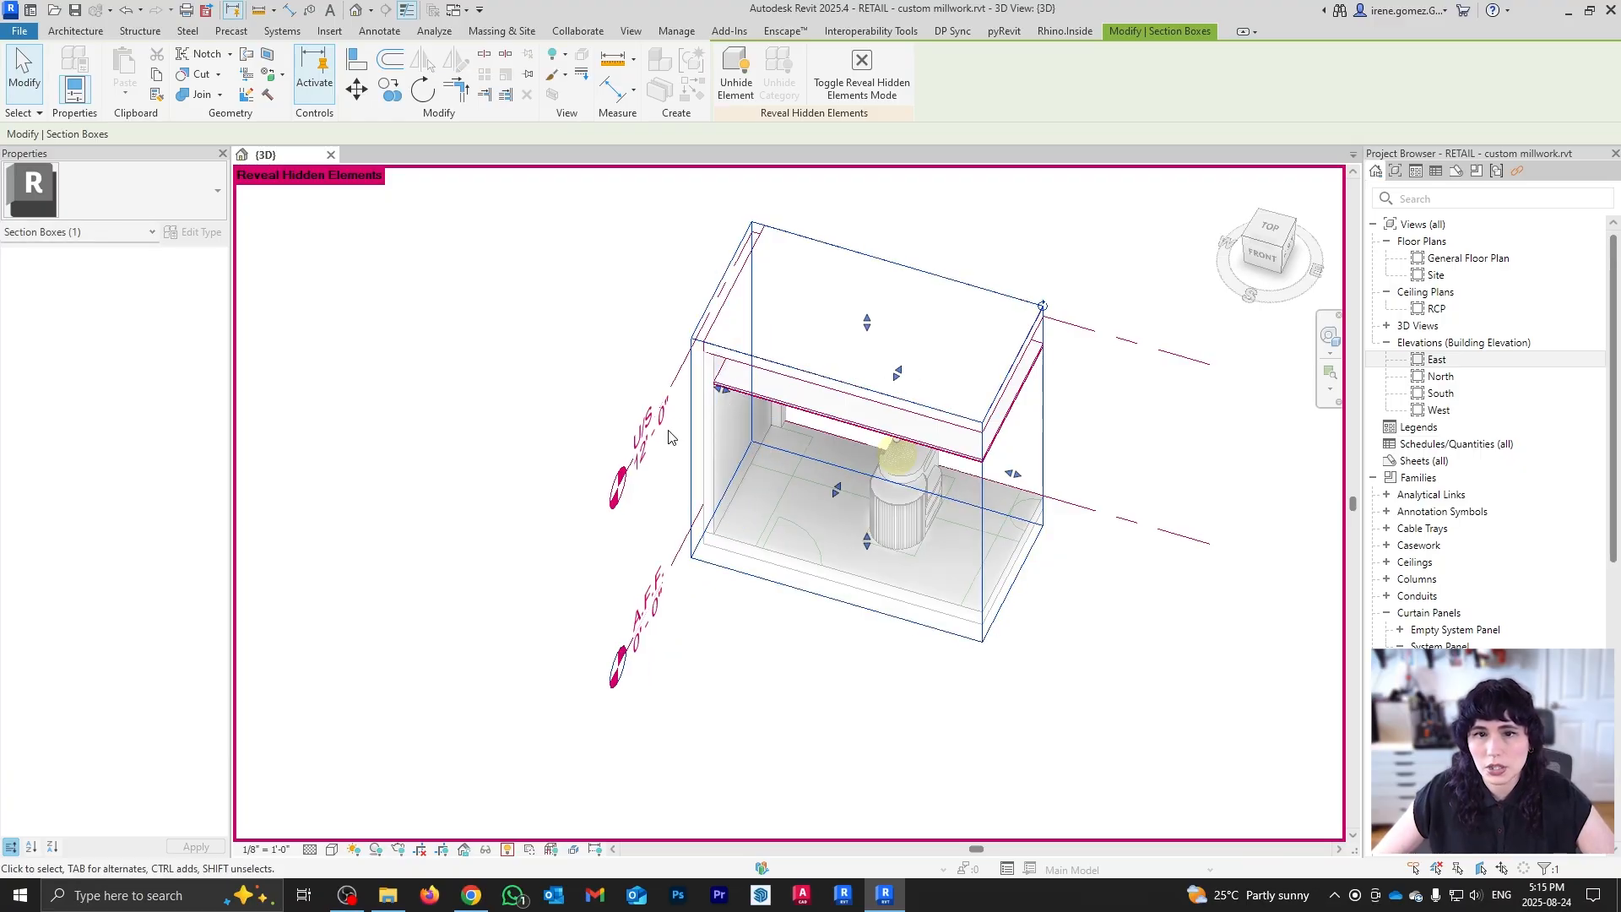
middle_click_drag(895, 473, 803, 481, "shift")
left_click_drag(803, 481, 775, 495)
Step: Pull the section box in to cut away the pay desk, then hide hidden elements again
middle_click_drag(768, 493, 689, 488, "shift")
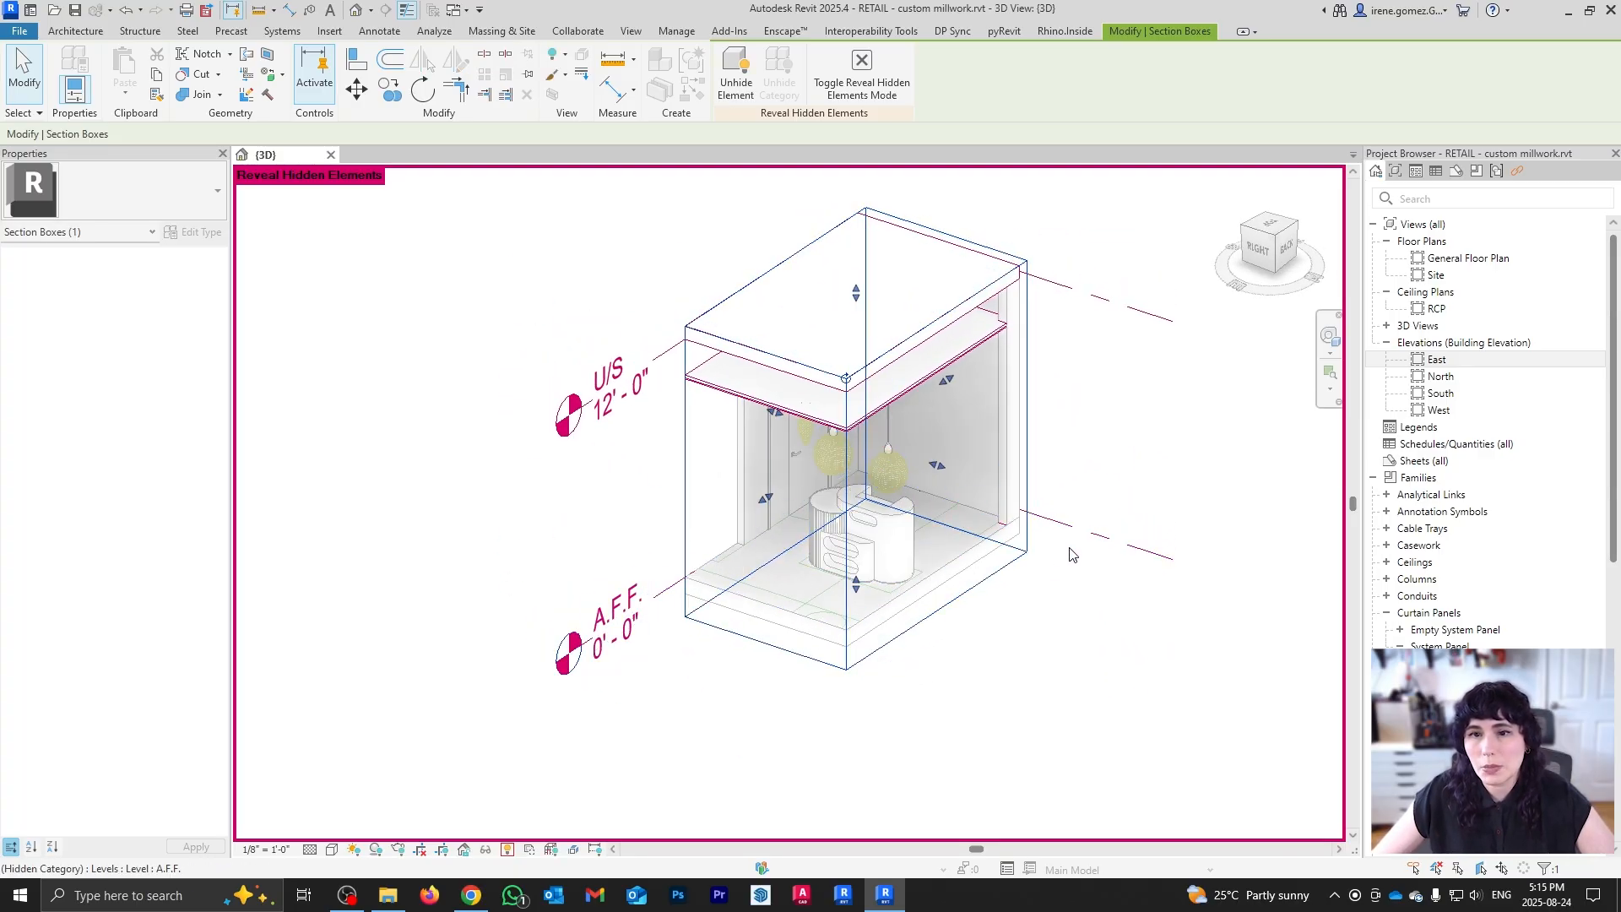
scroll(1005, 543, "up", 4)
scroll(1005, 543, "up", 2)
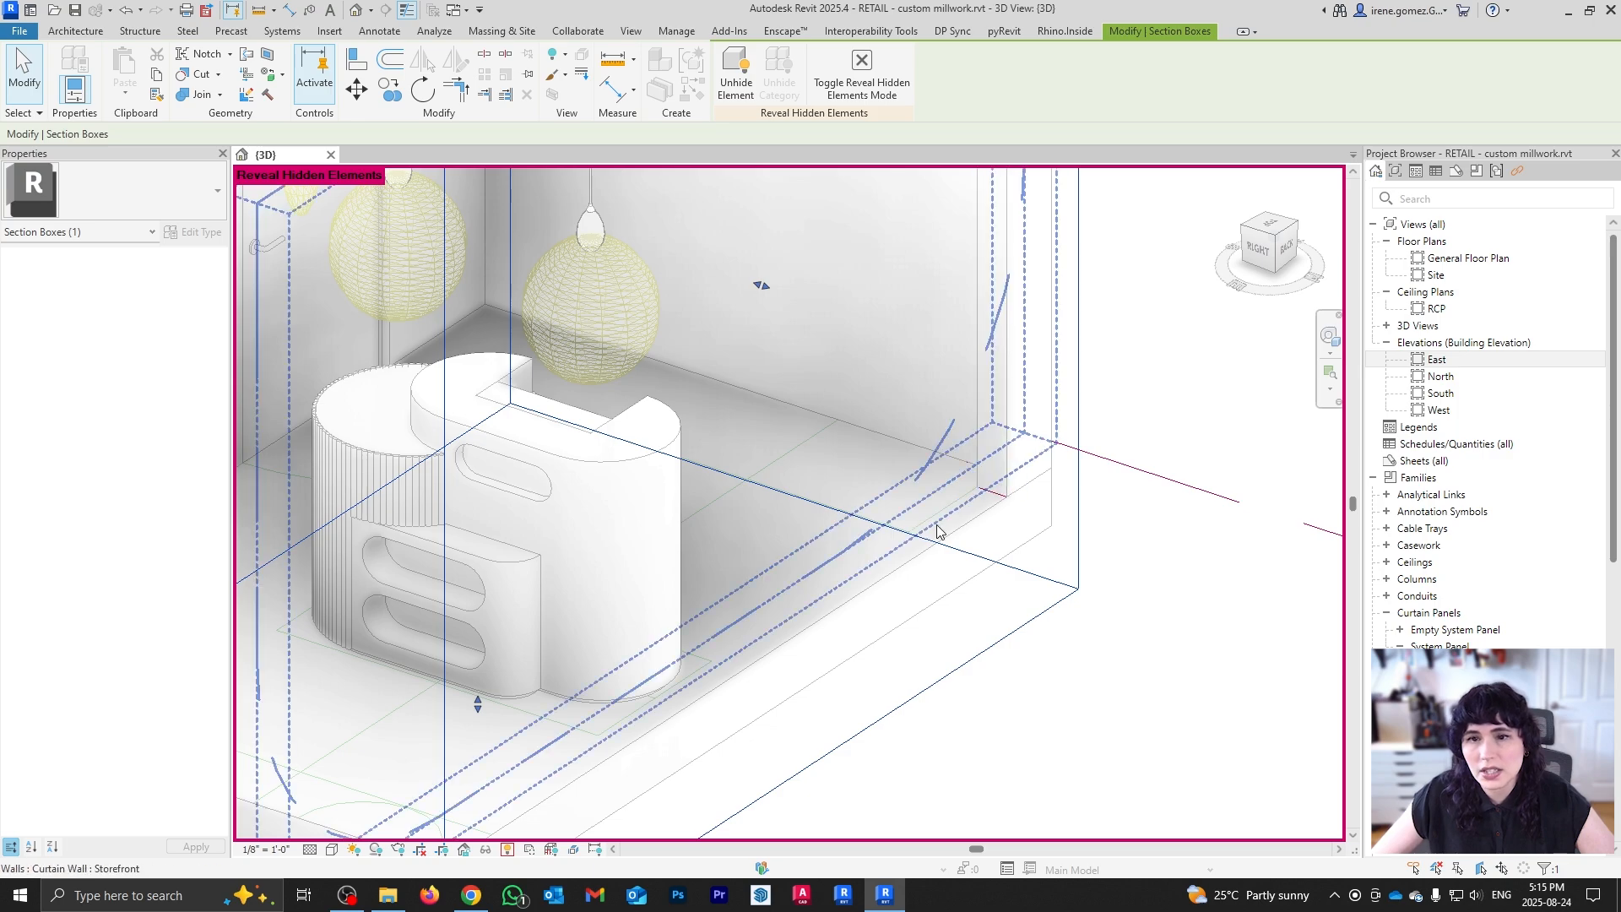
scroll(963, 531, "down", 4)
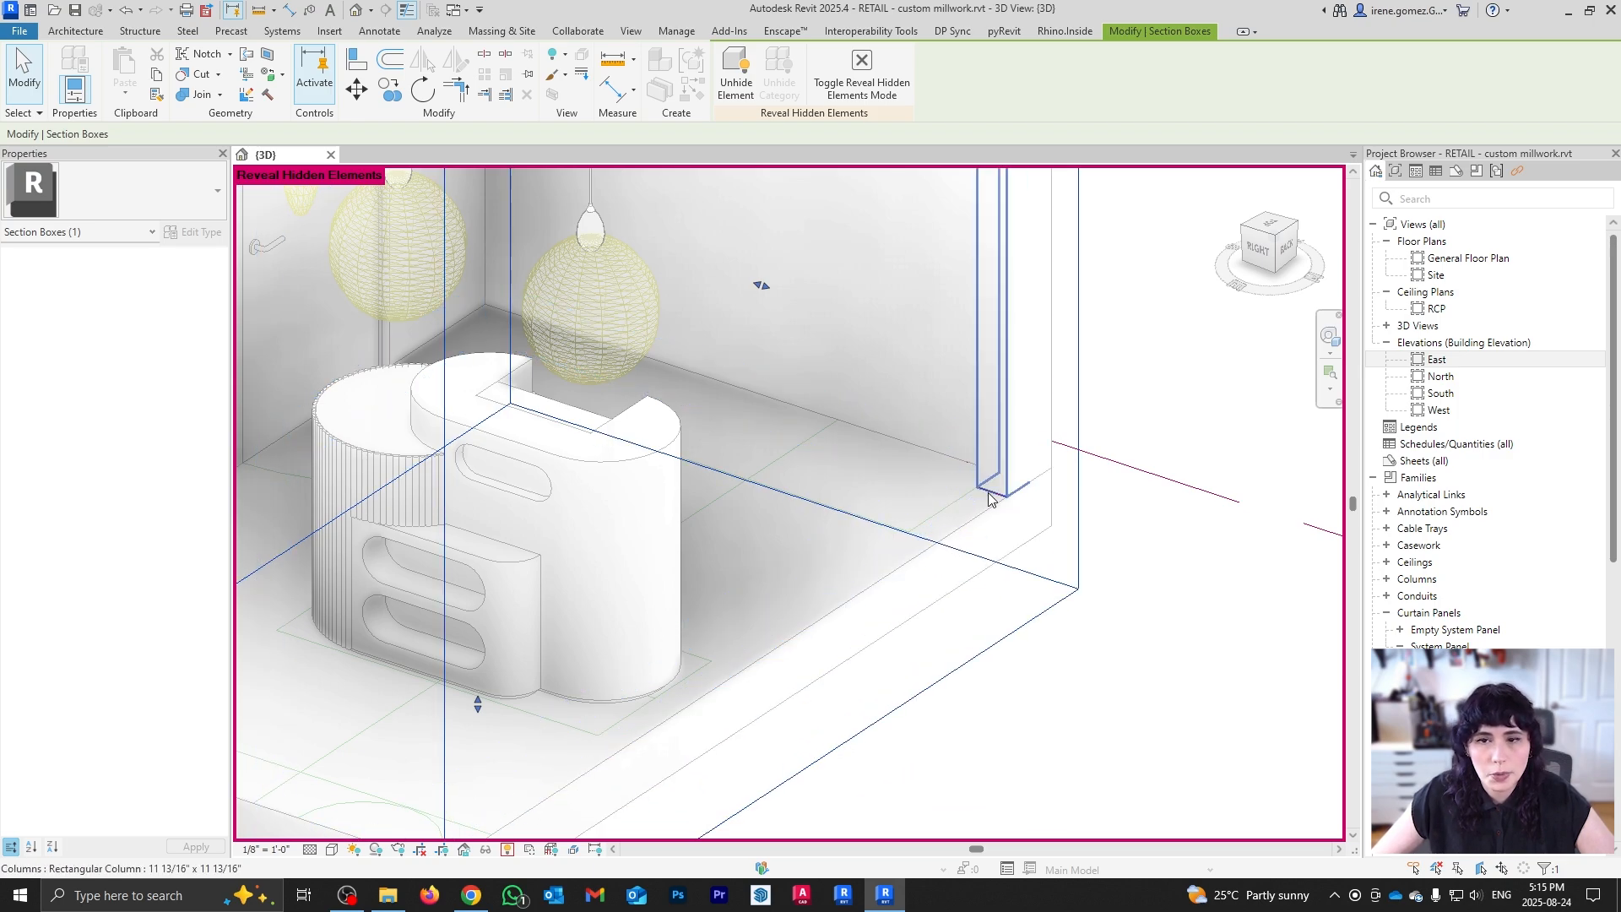
middle_click_drag(933, 528, 950, 312, "shift")
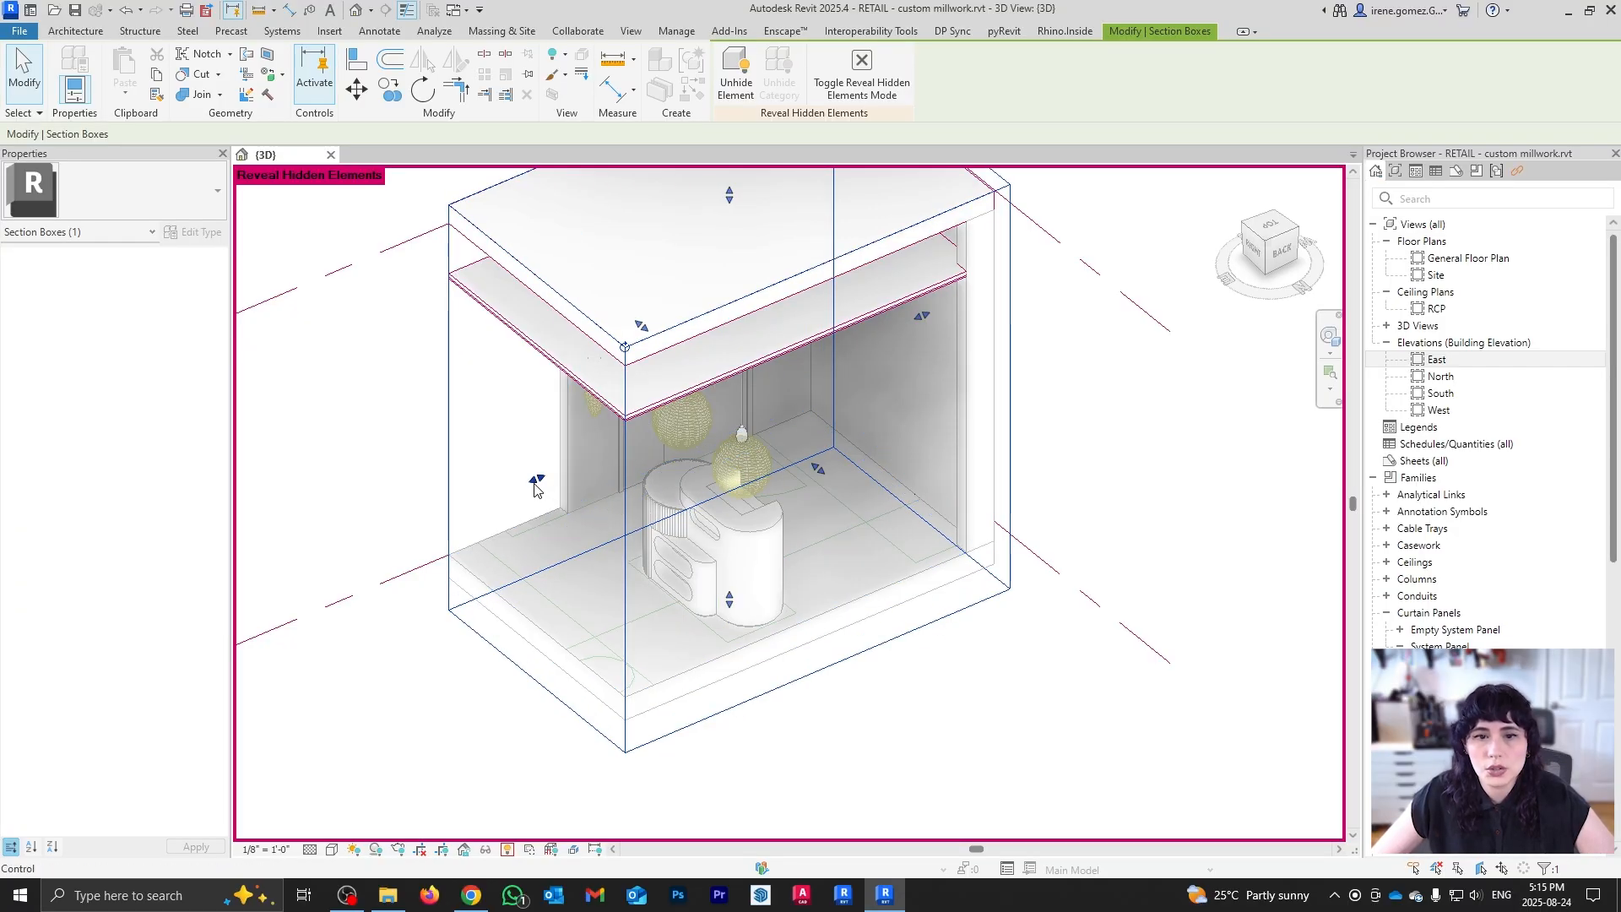
left_click_drag(536, 479, 783, 378)
left_click(1086, 644)
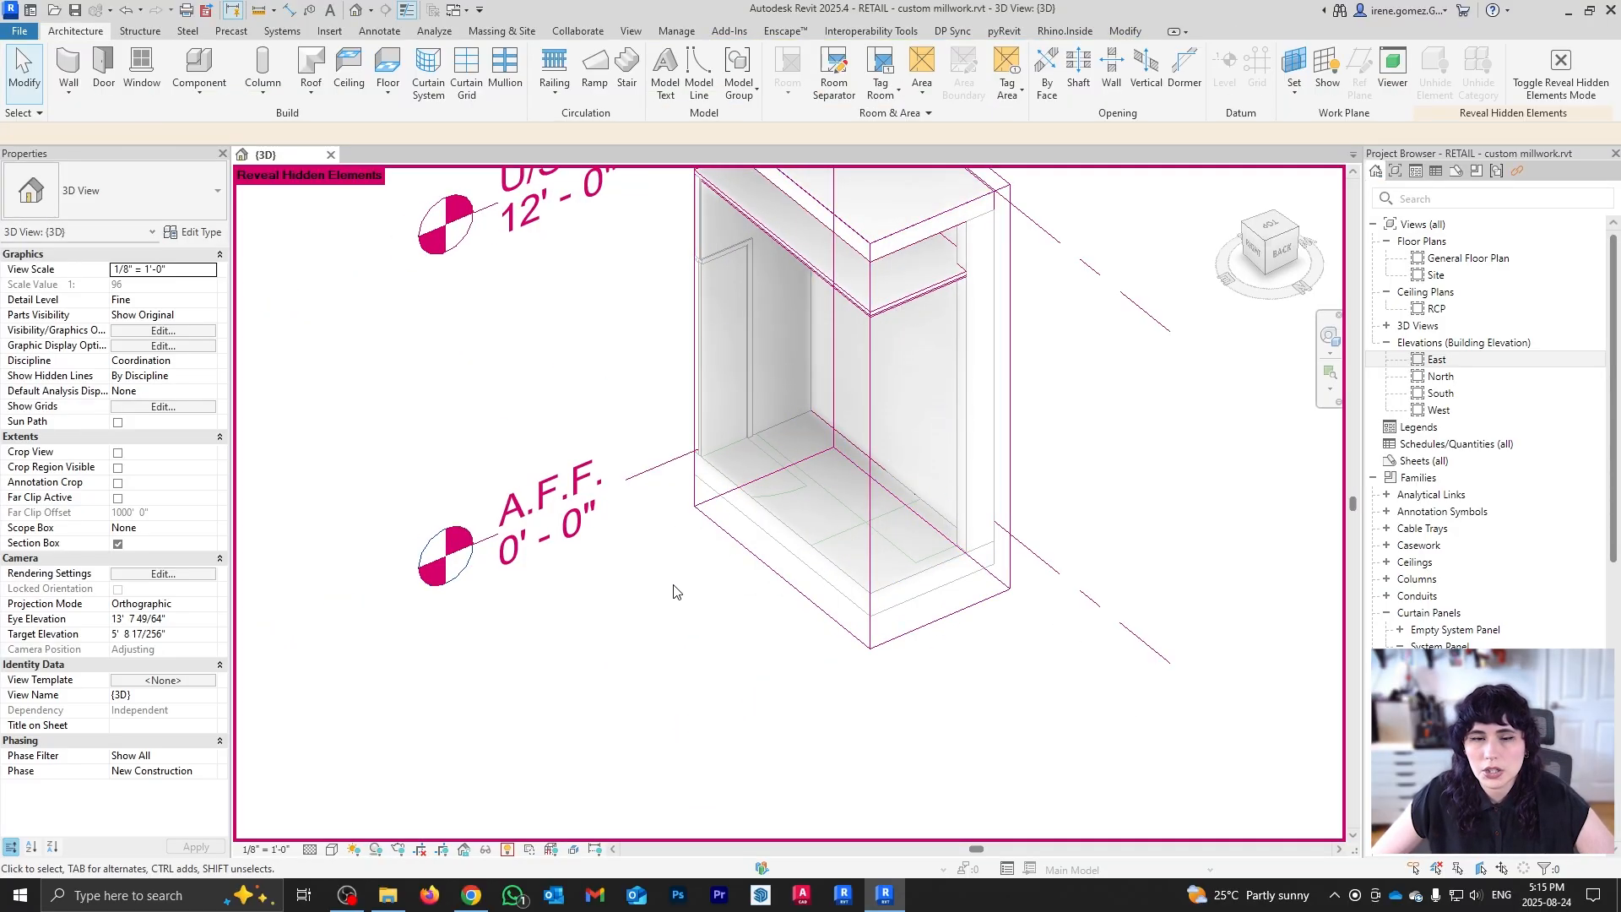
middle_click_drag(647, 483, 959, 641, "shift")
left_click(506, 849)
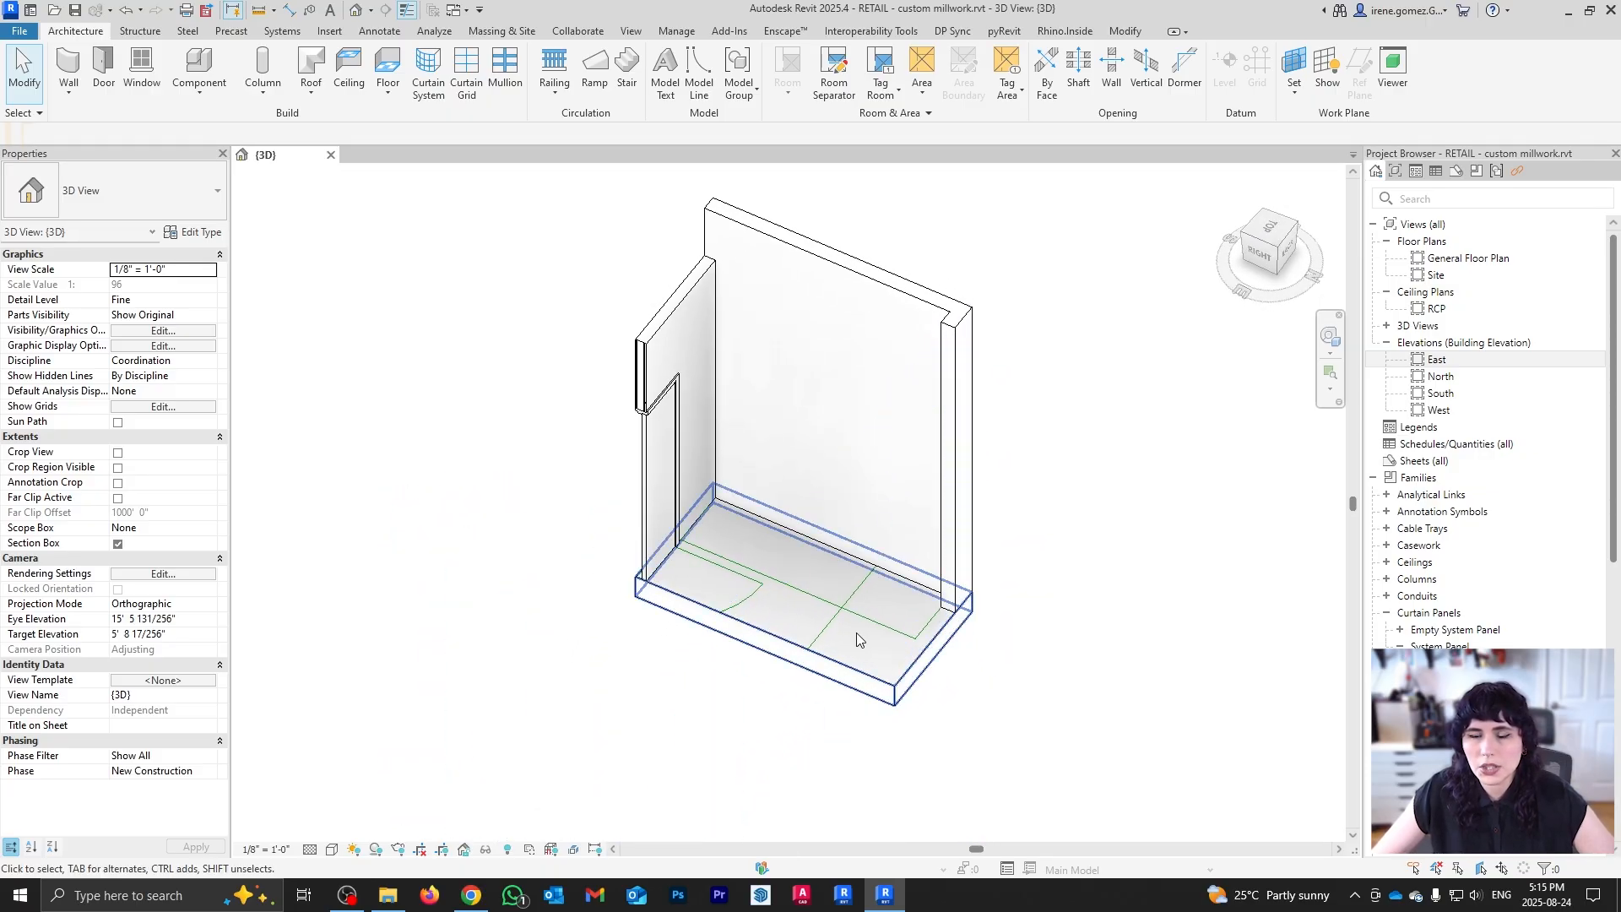
Step: Start a Model In-Place family in the Casework category named 'Storage & Display'
left_click(201, 100)
left_click(245, 161)
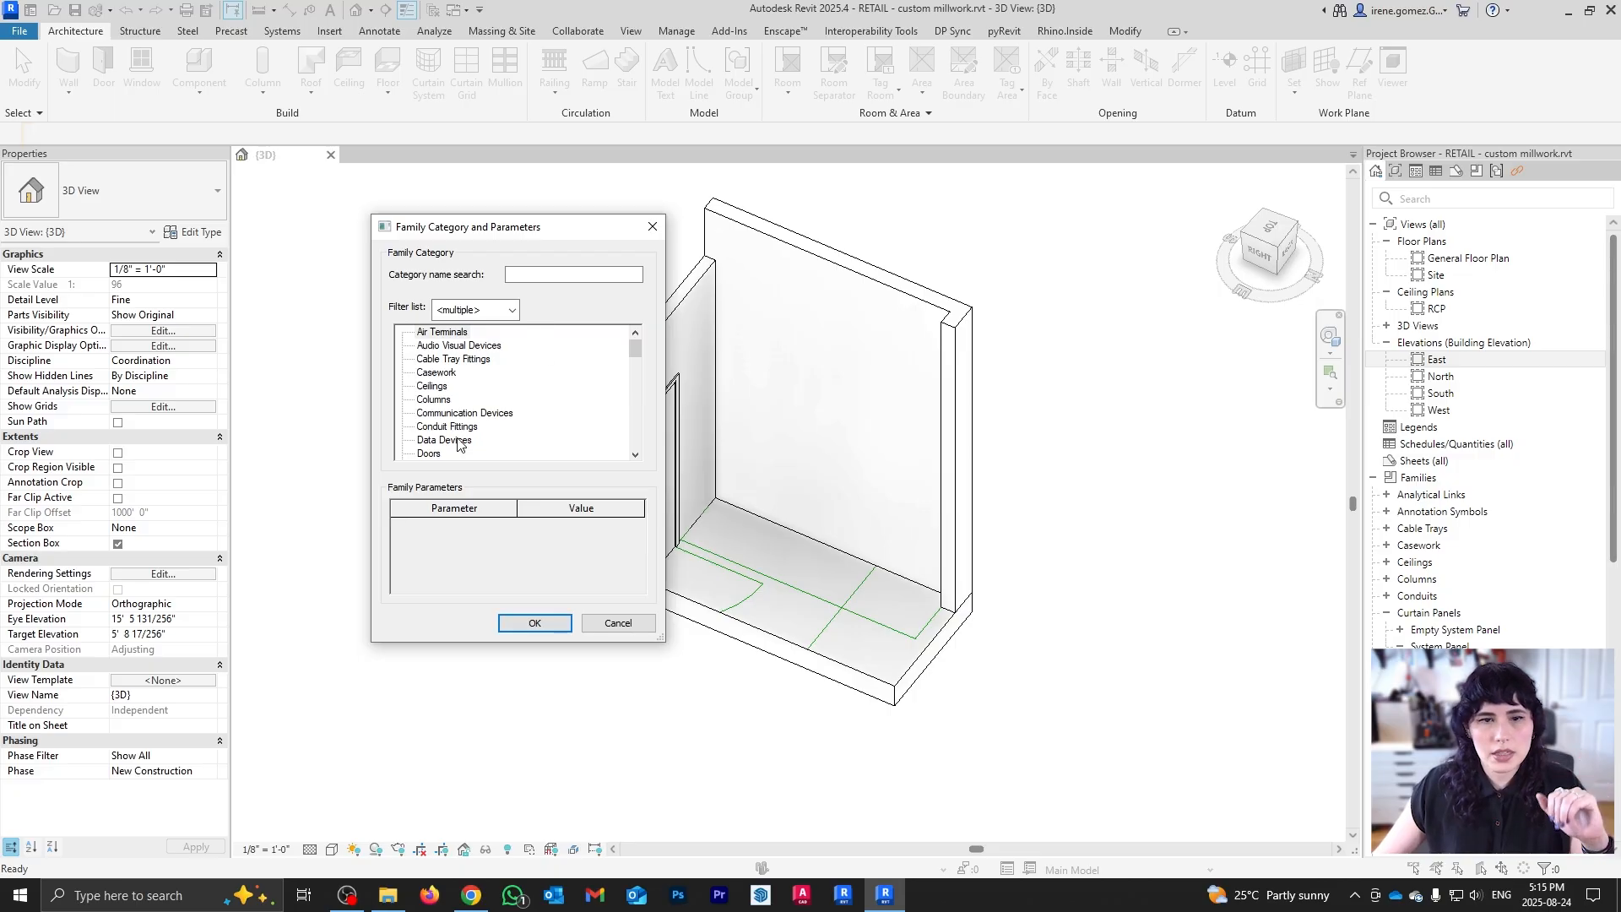
left_click(435, 372)
left_click(535, 622)
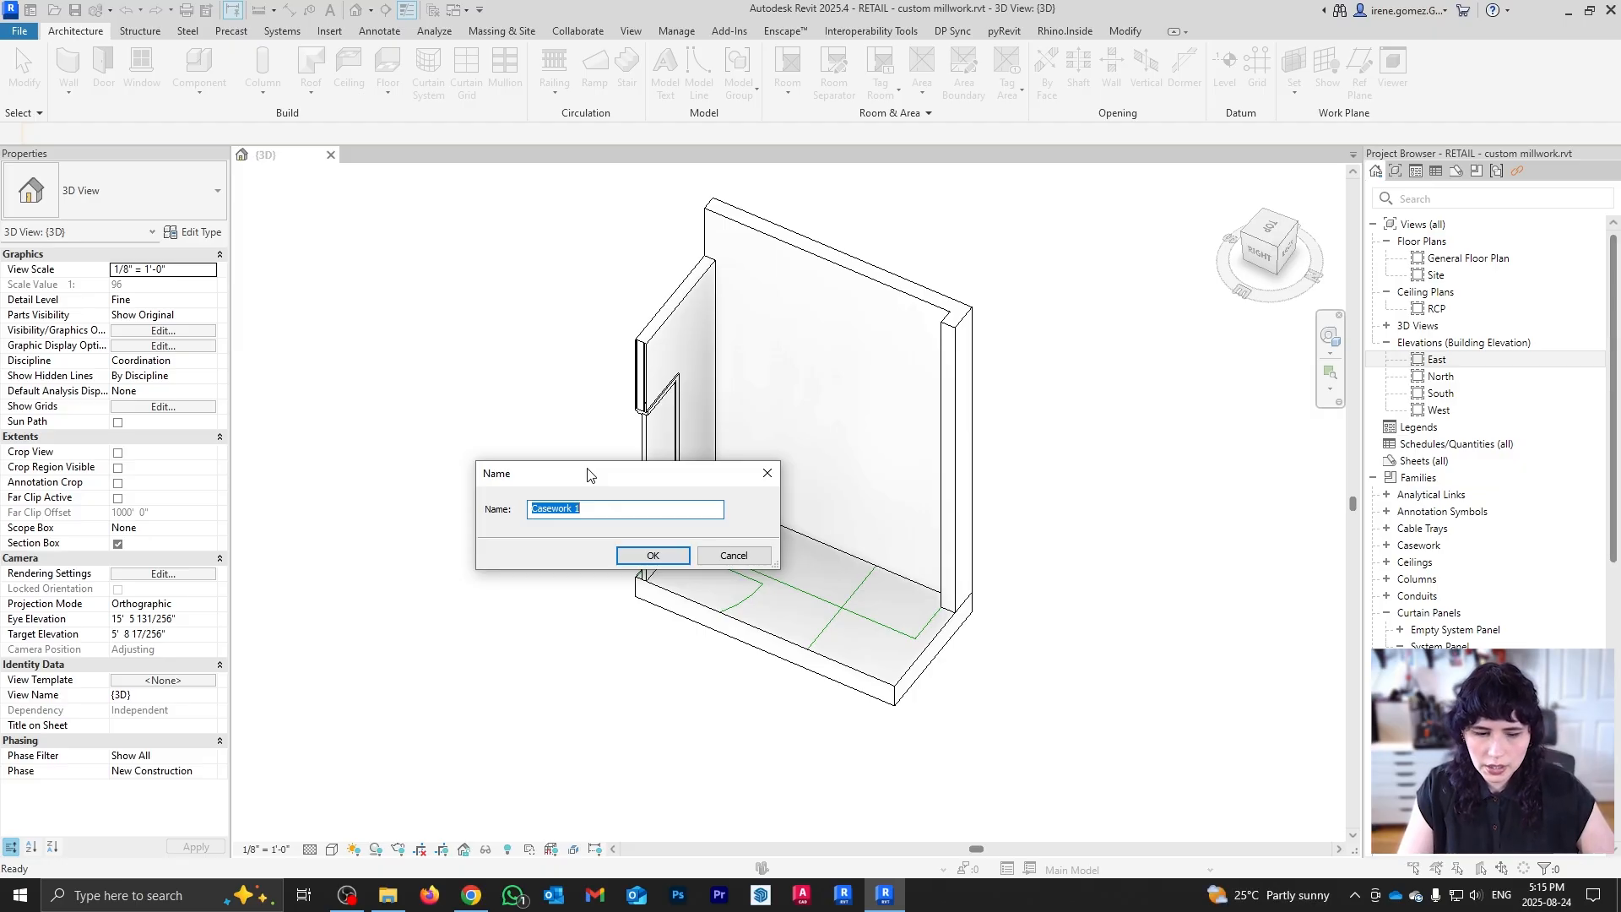
type("Storage & Display")
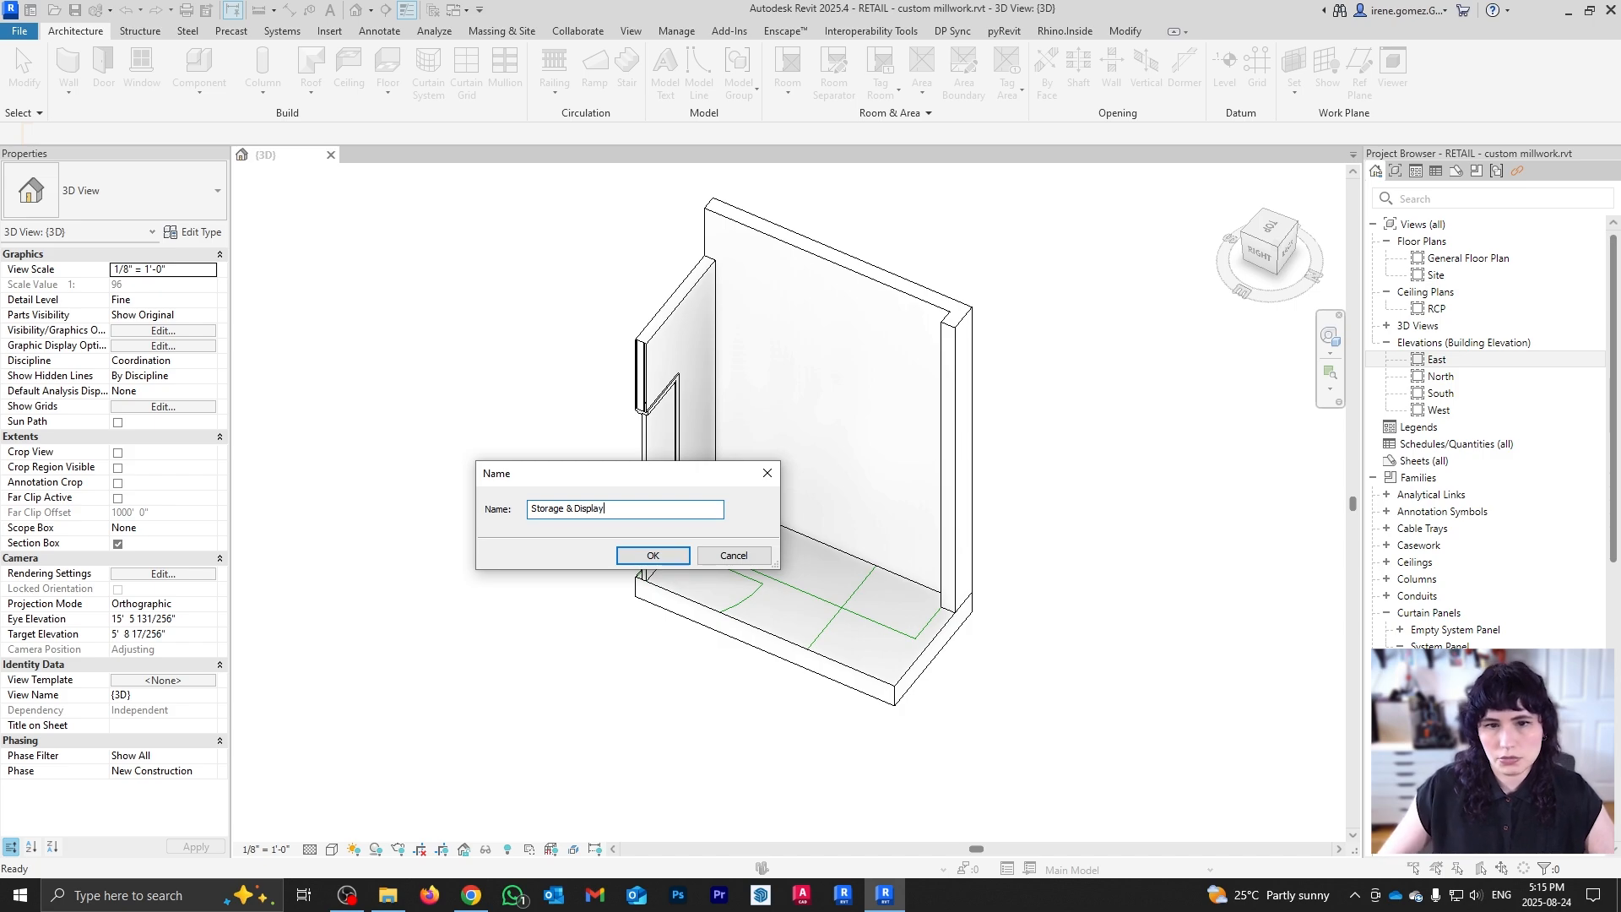
left_click(653, 554)
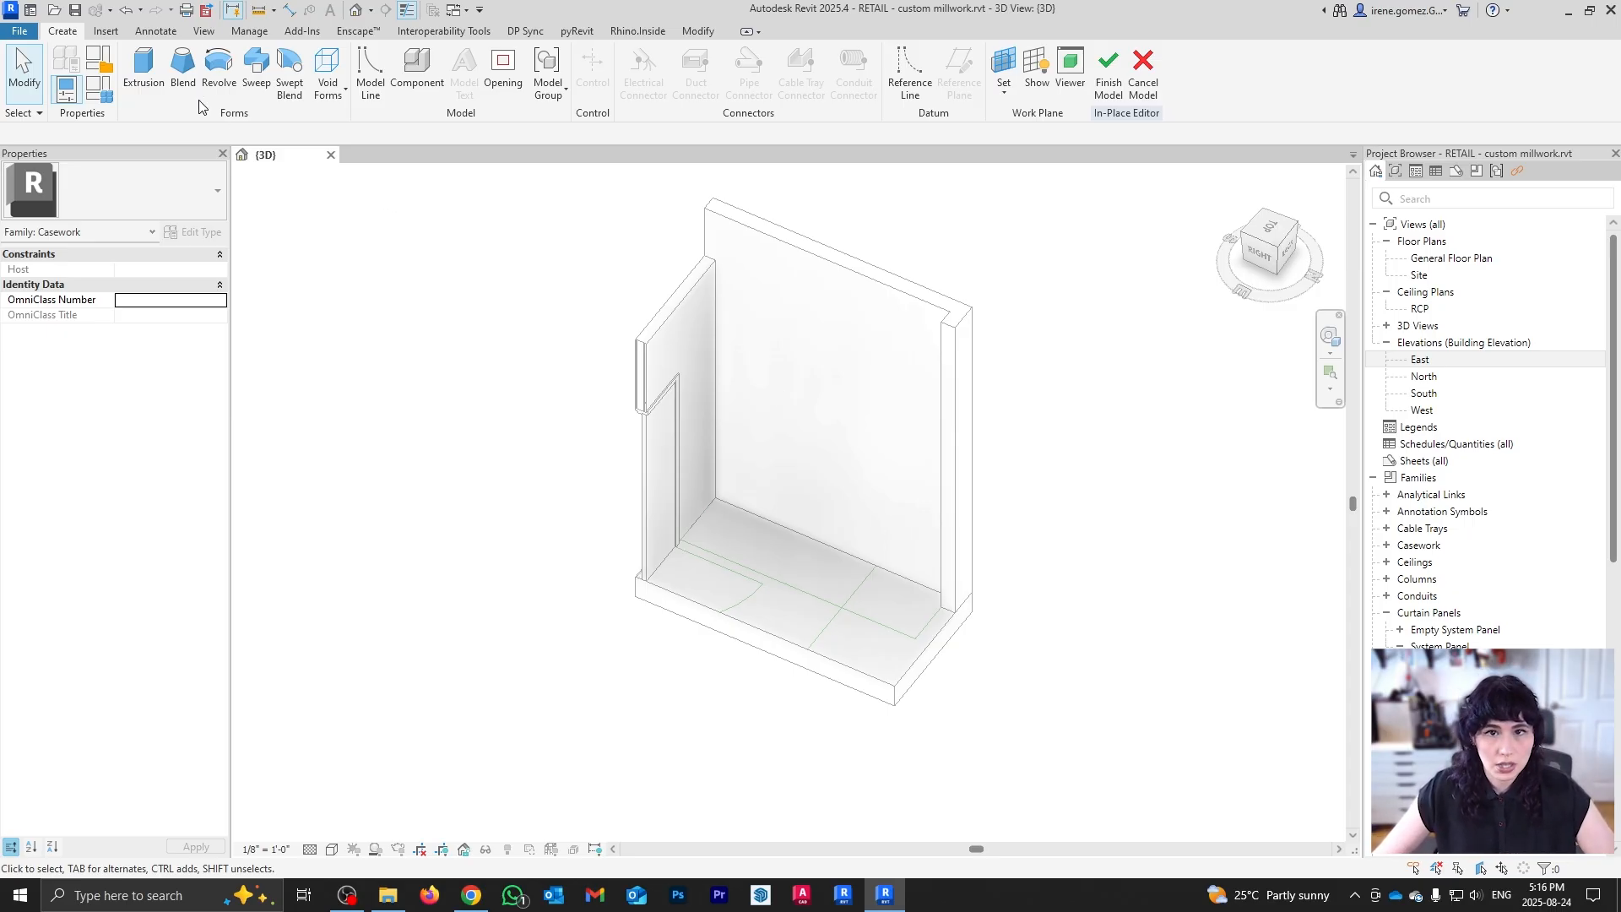
Step: Set the family library region to United States - Imperial and load two Base Cabinets families
left_click(108, 31)
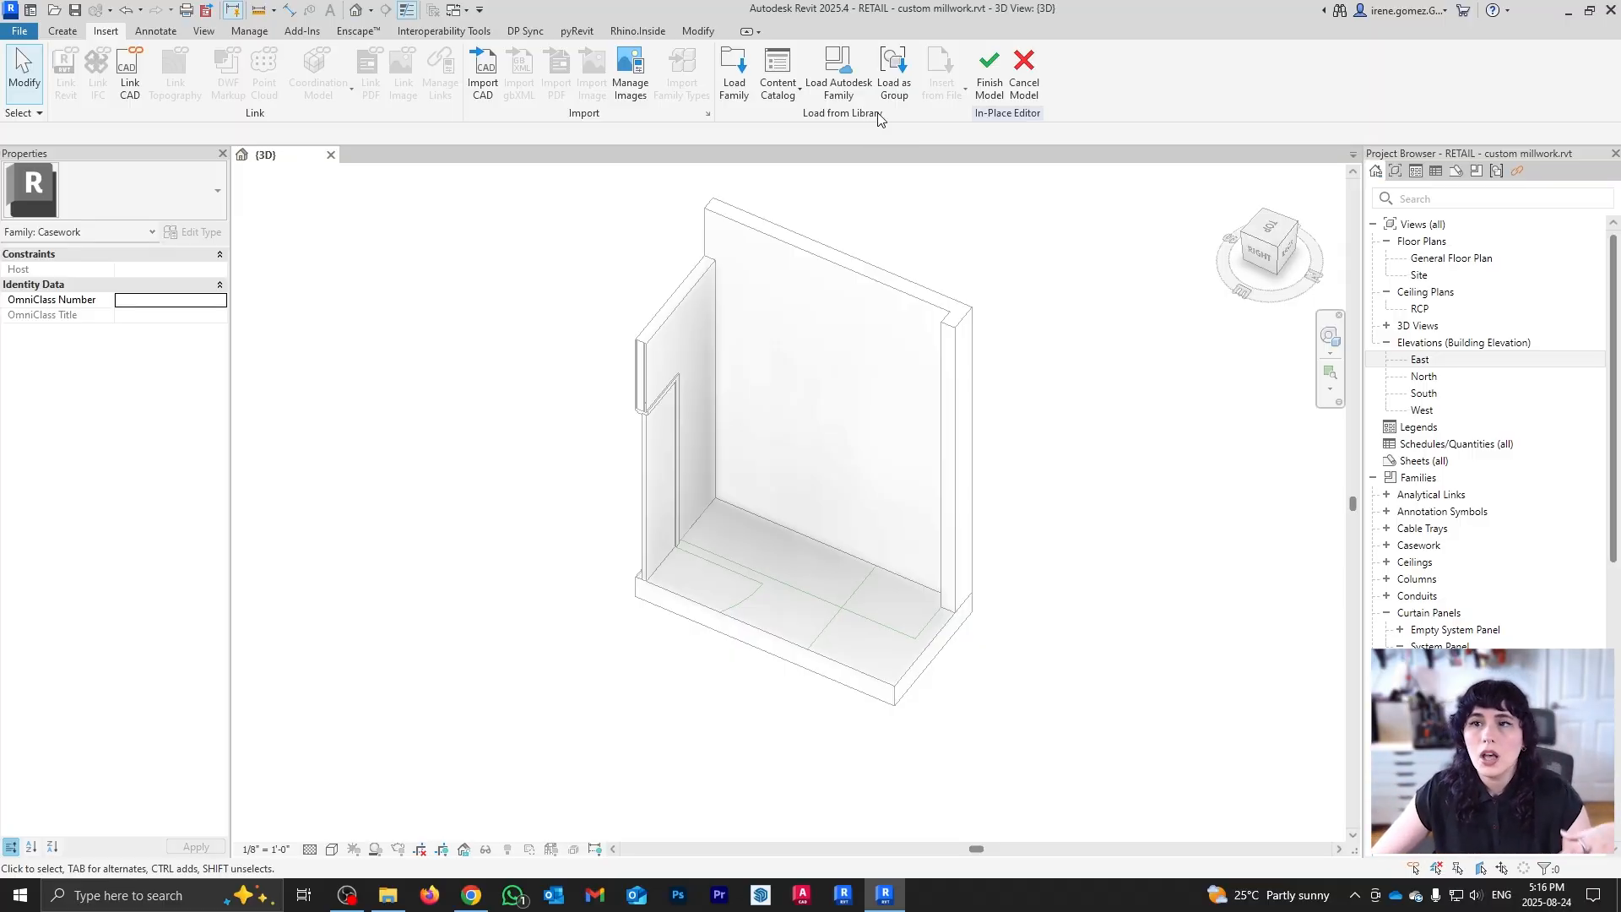
left_click(843, 78)
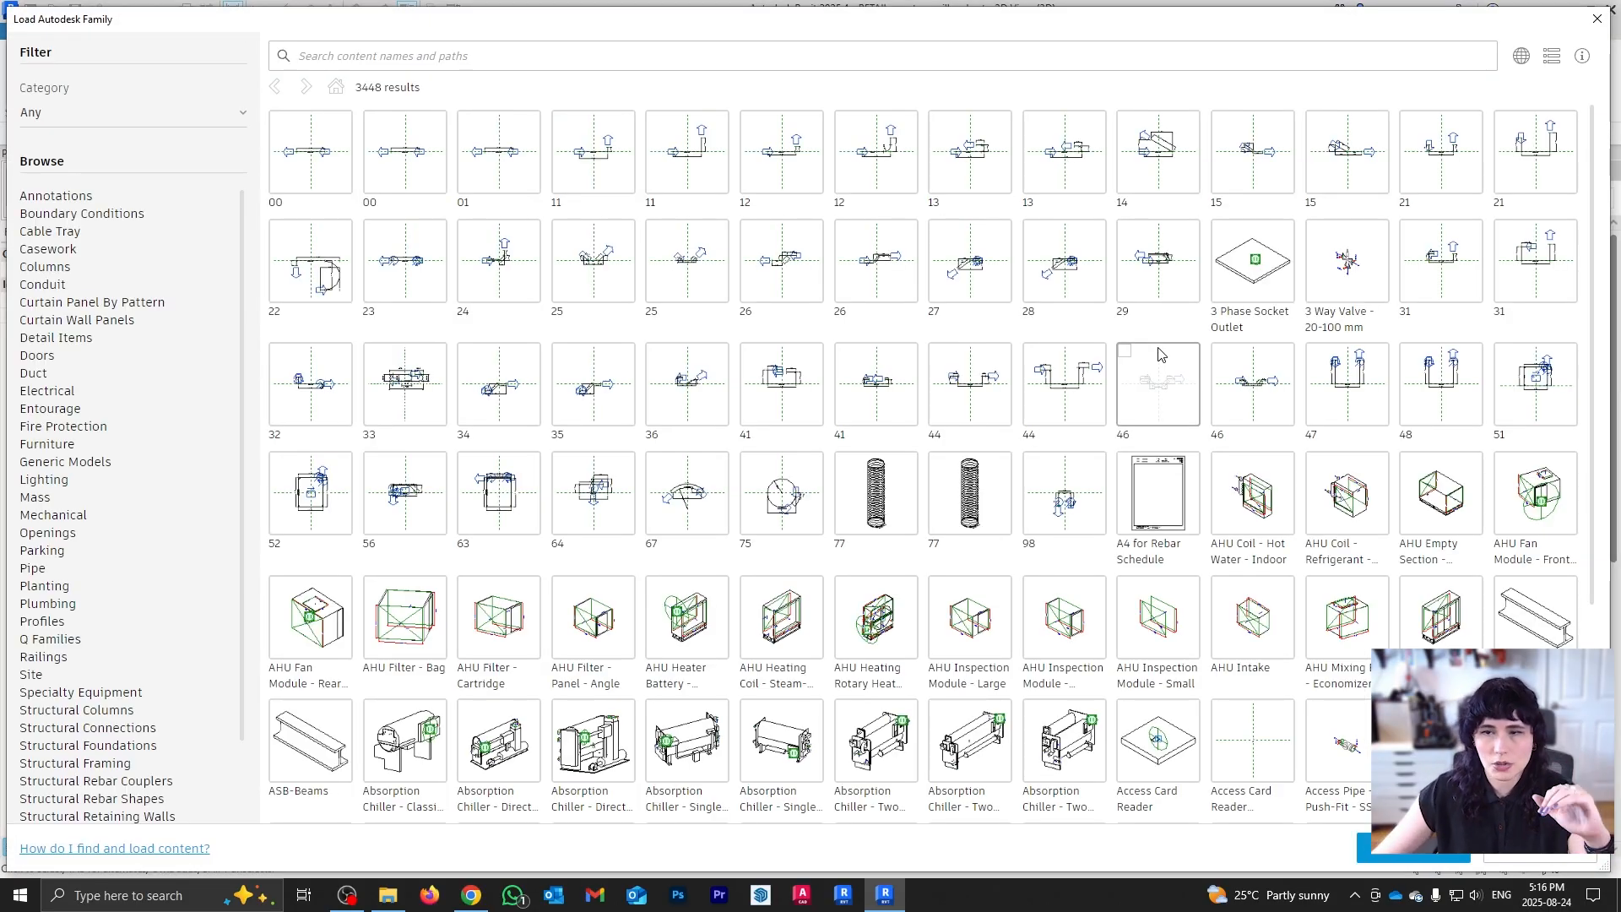
left_click(1520, 55)
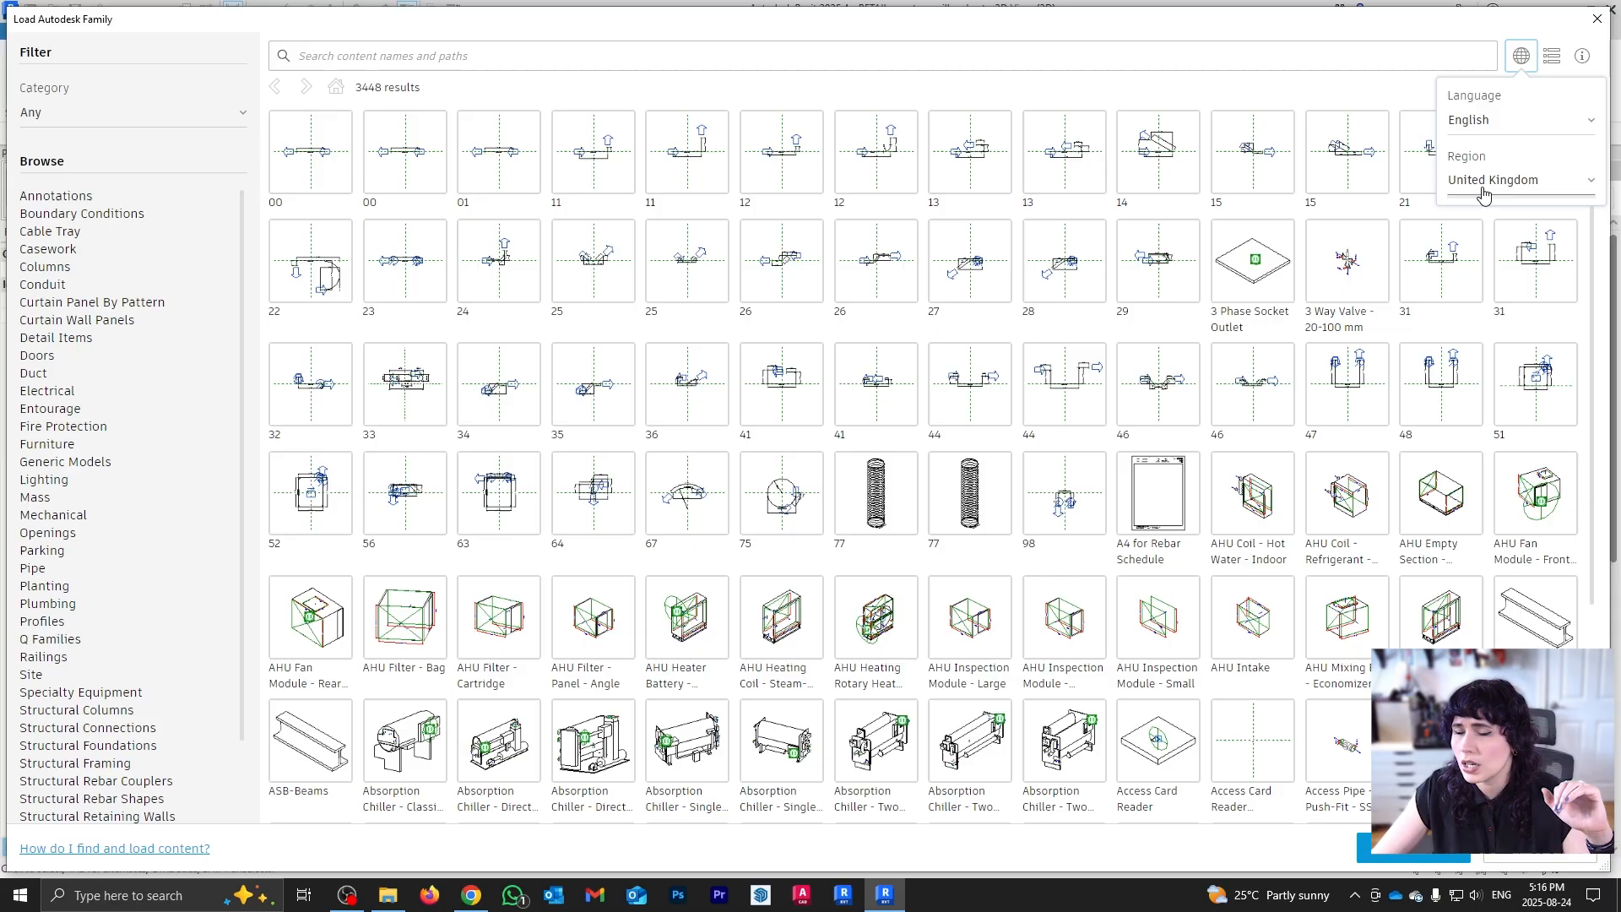
left_click(1486, 181)
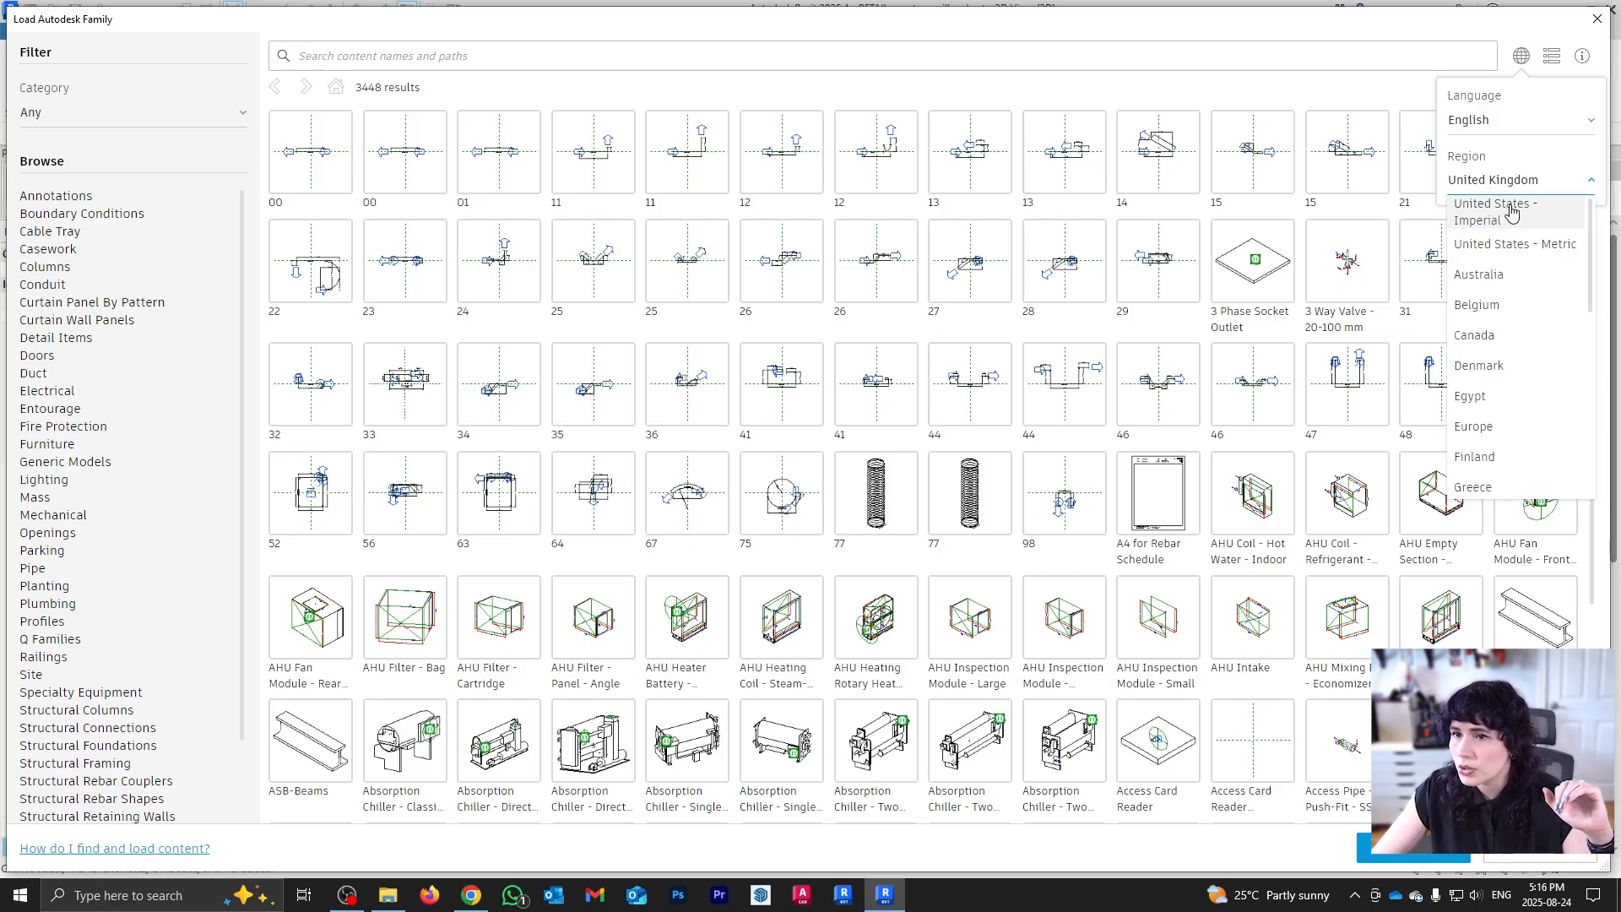
left_click(1511, 213)
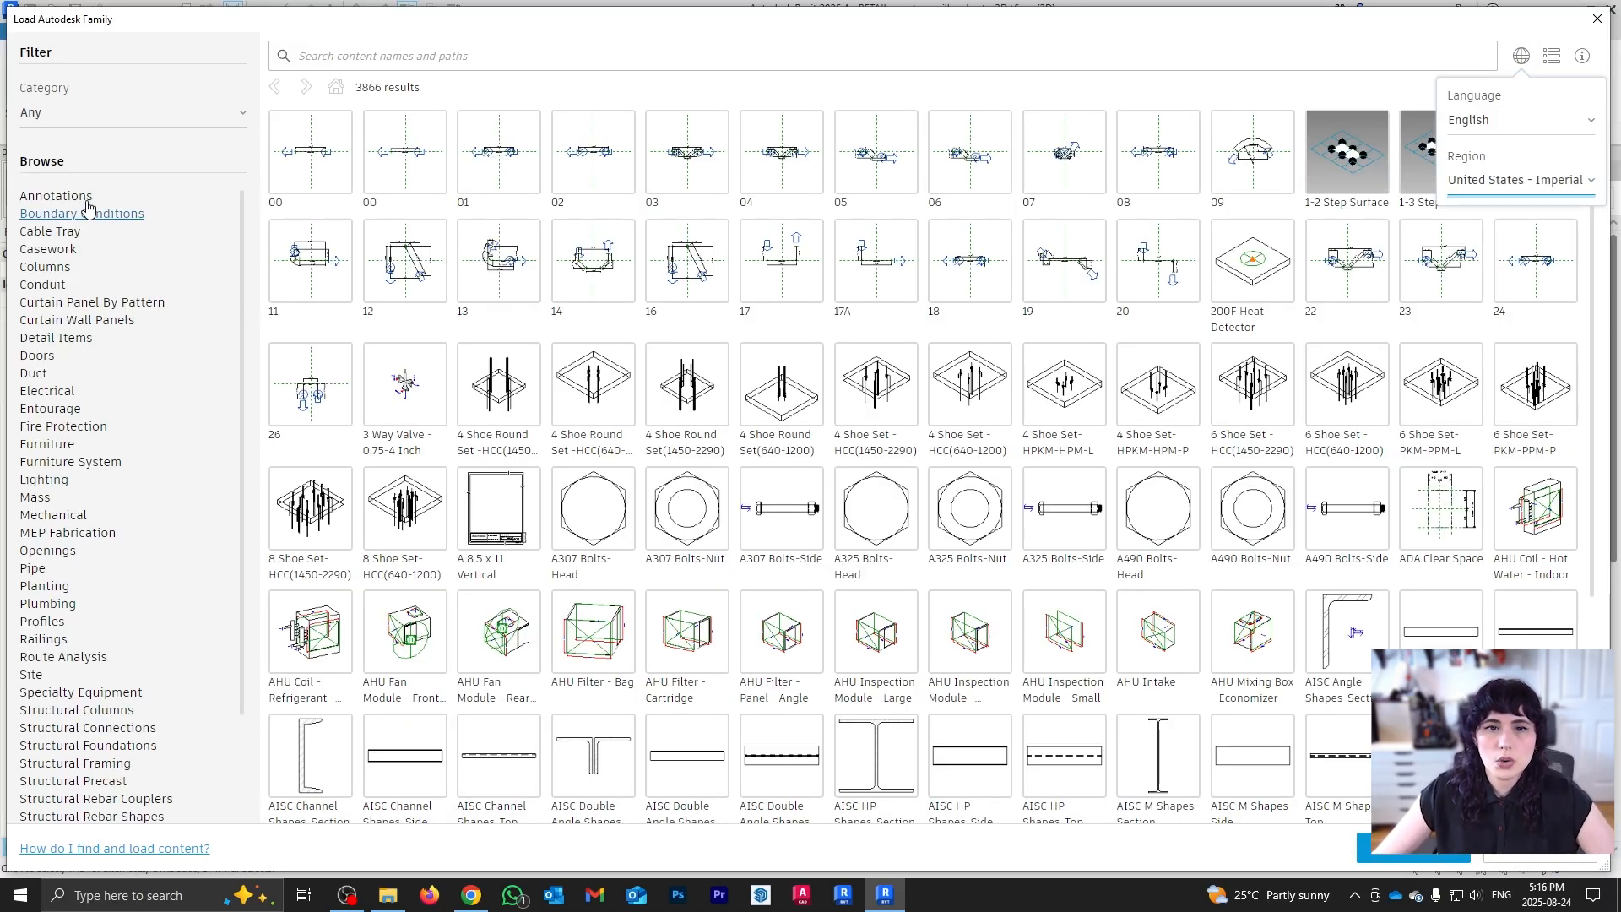
left_click(55, 252)
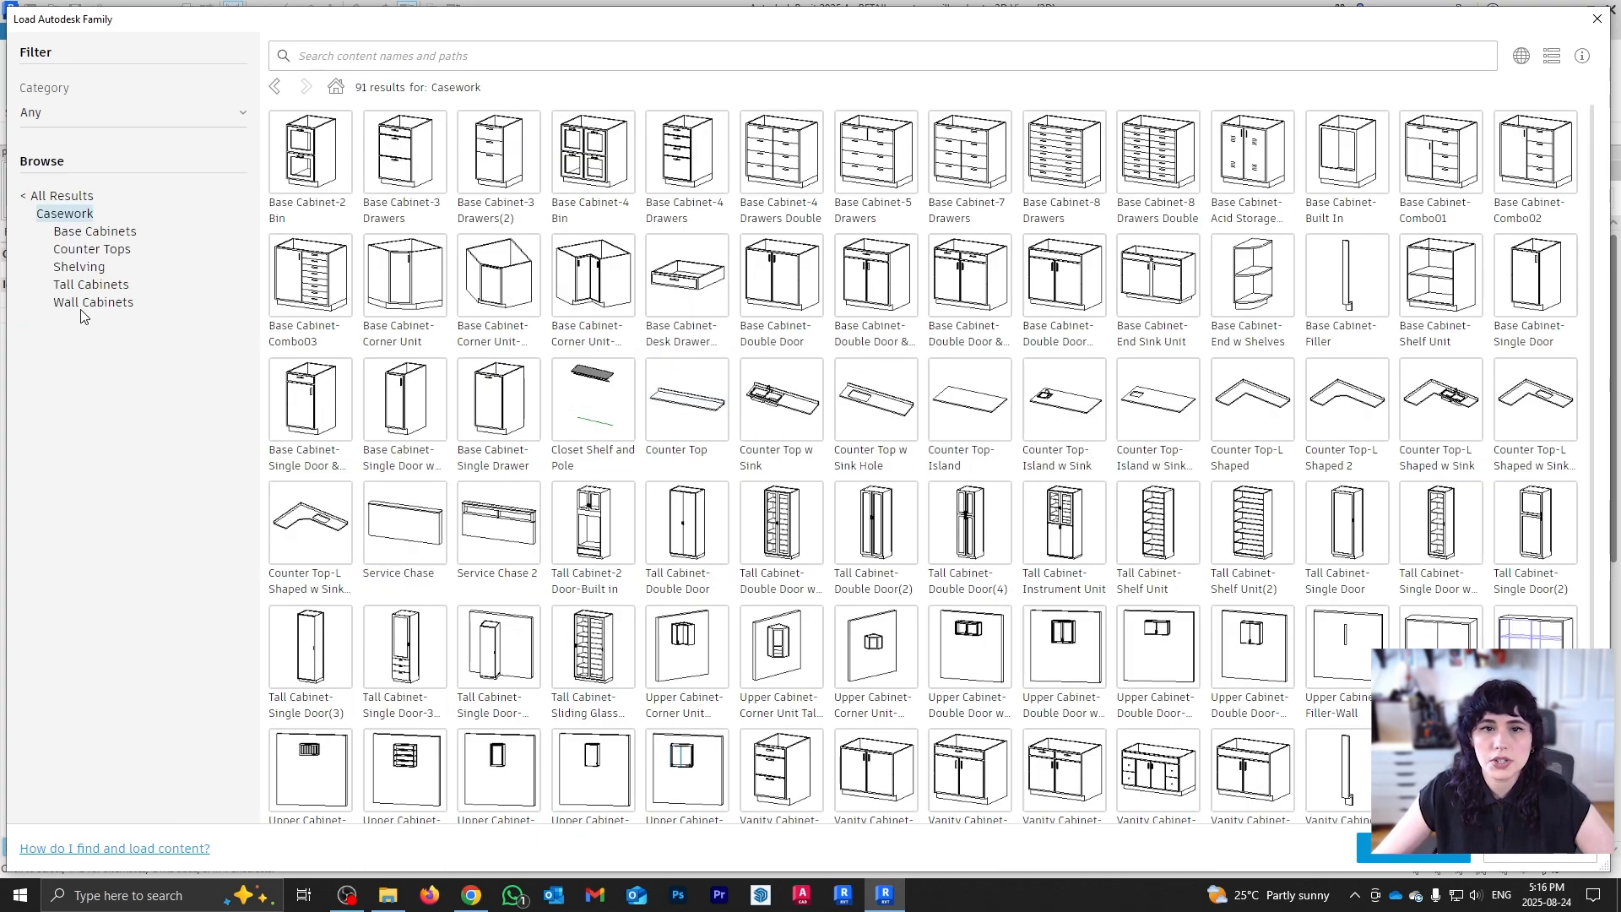
left_click(87, 233)
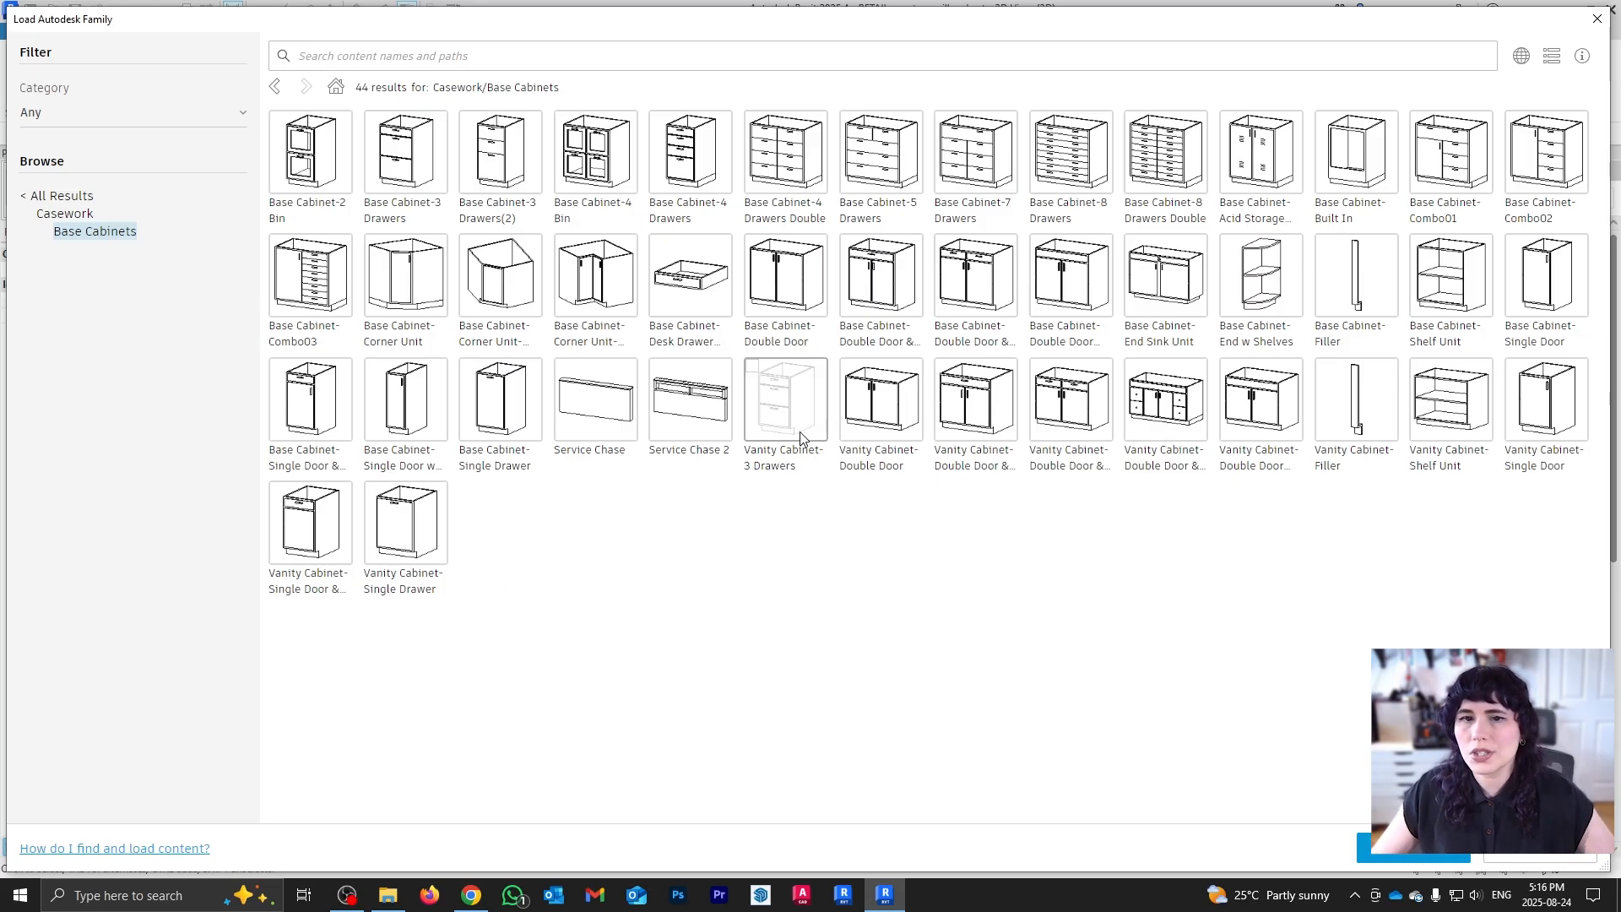
left_click(786, 272)
left_click(455, 170)
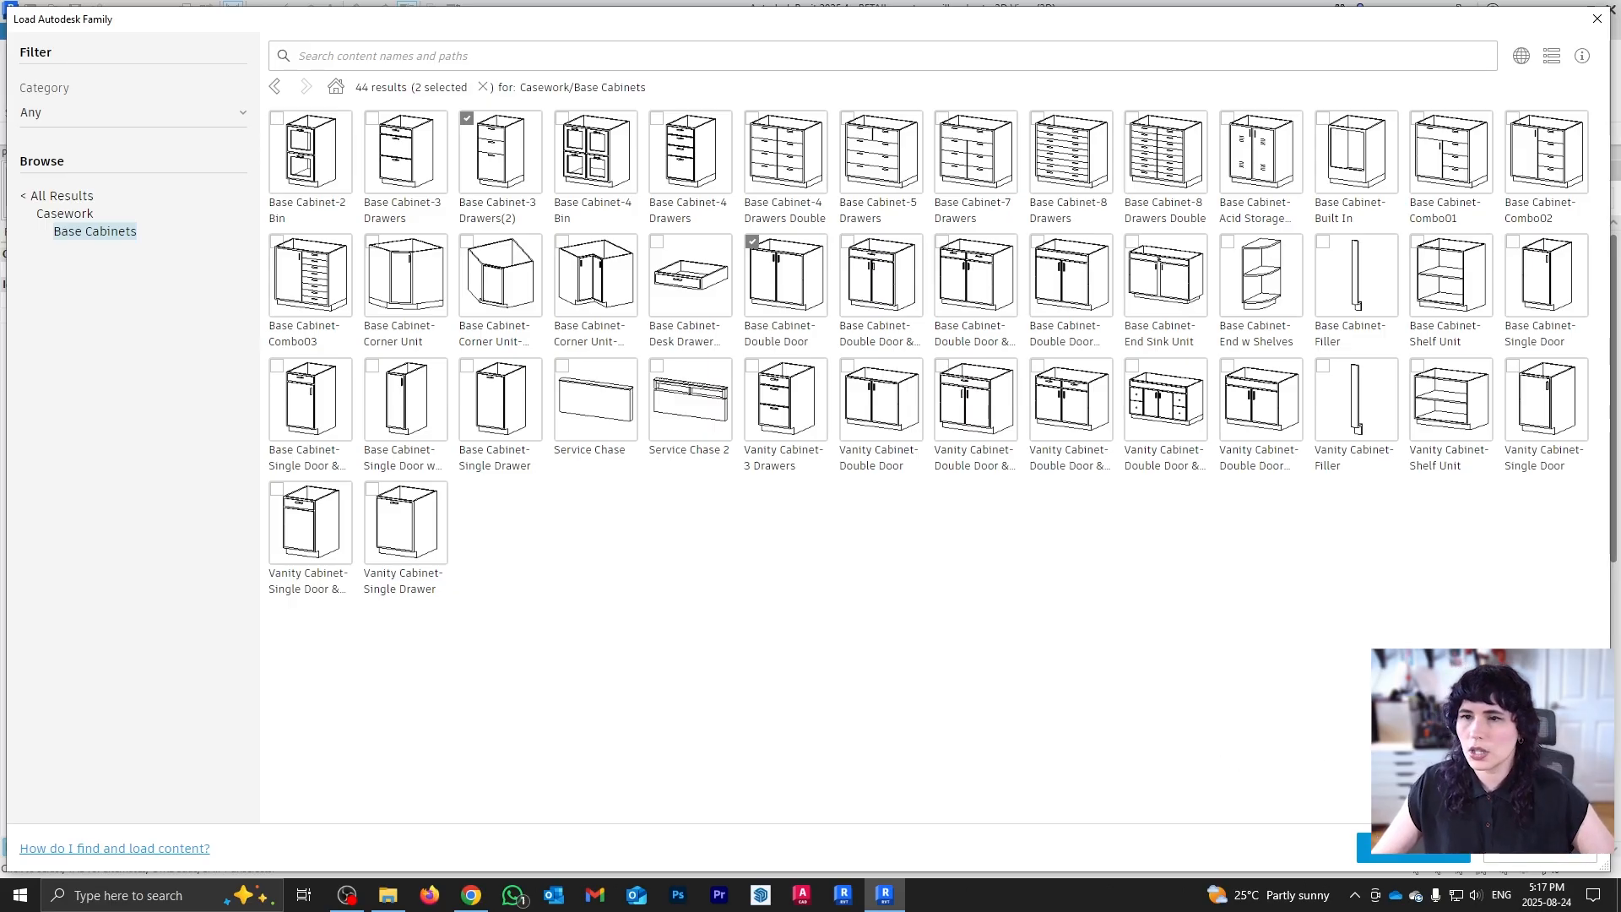
left_click(1424, 854)
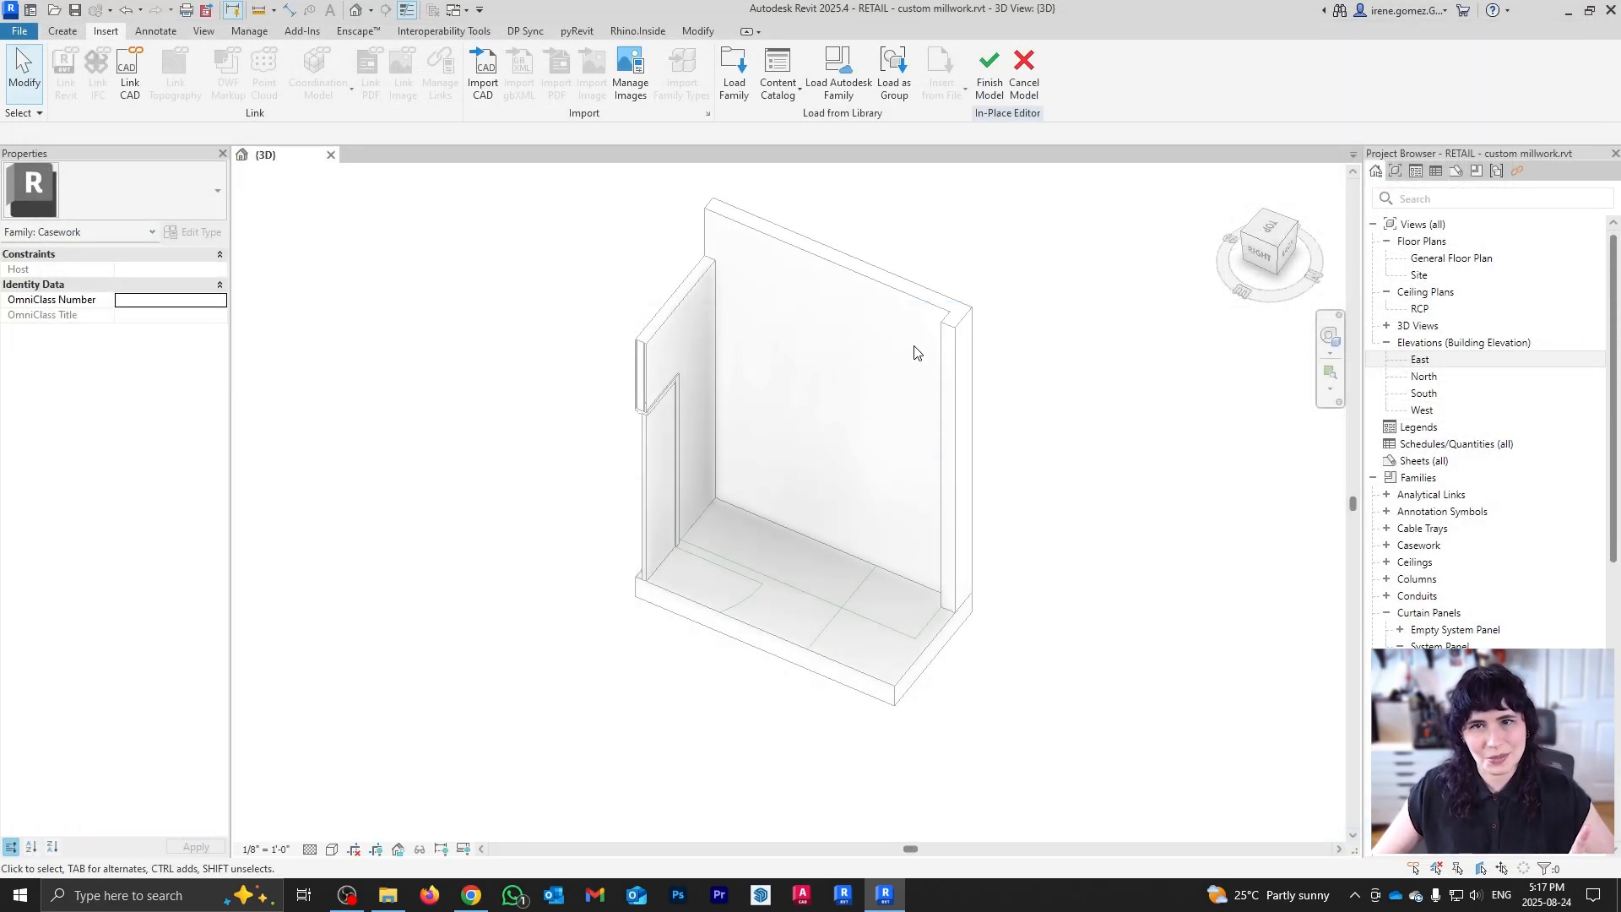
Step: Load Base Cabinet-Filler and Base Cabinet-3 Drawers(2) from the Base Cabinets library
left_click(839, 72)
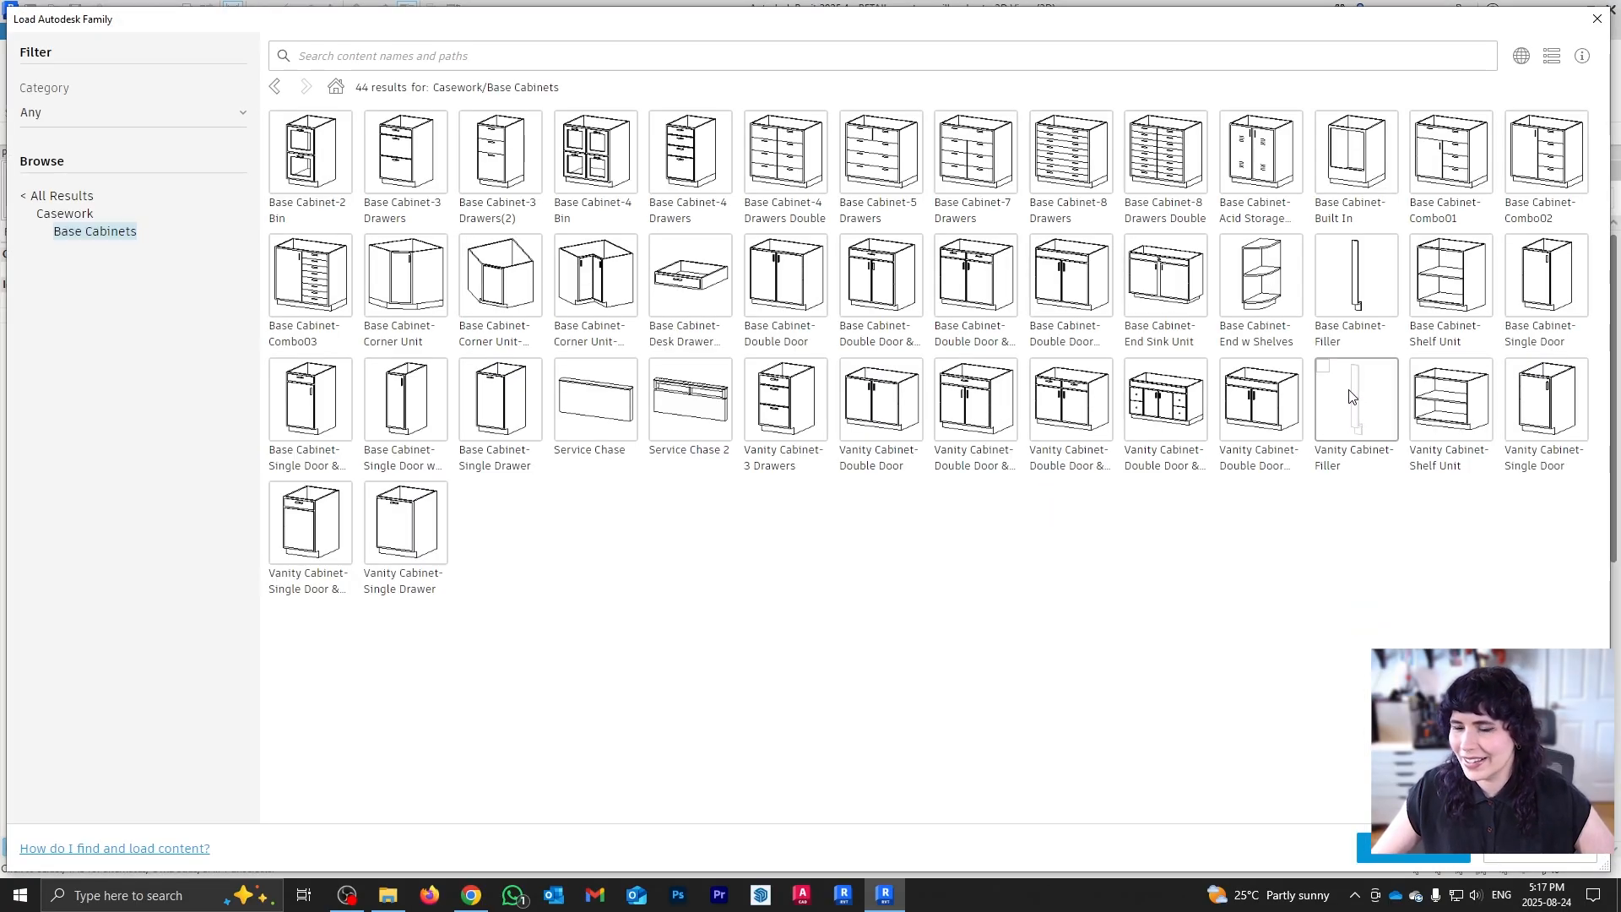
left_click(1356, 279)
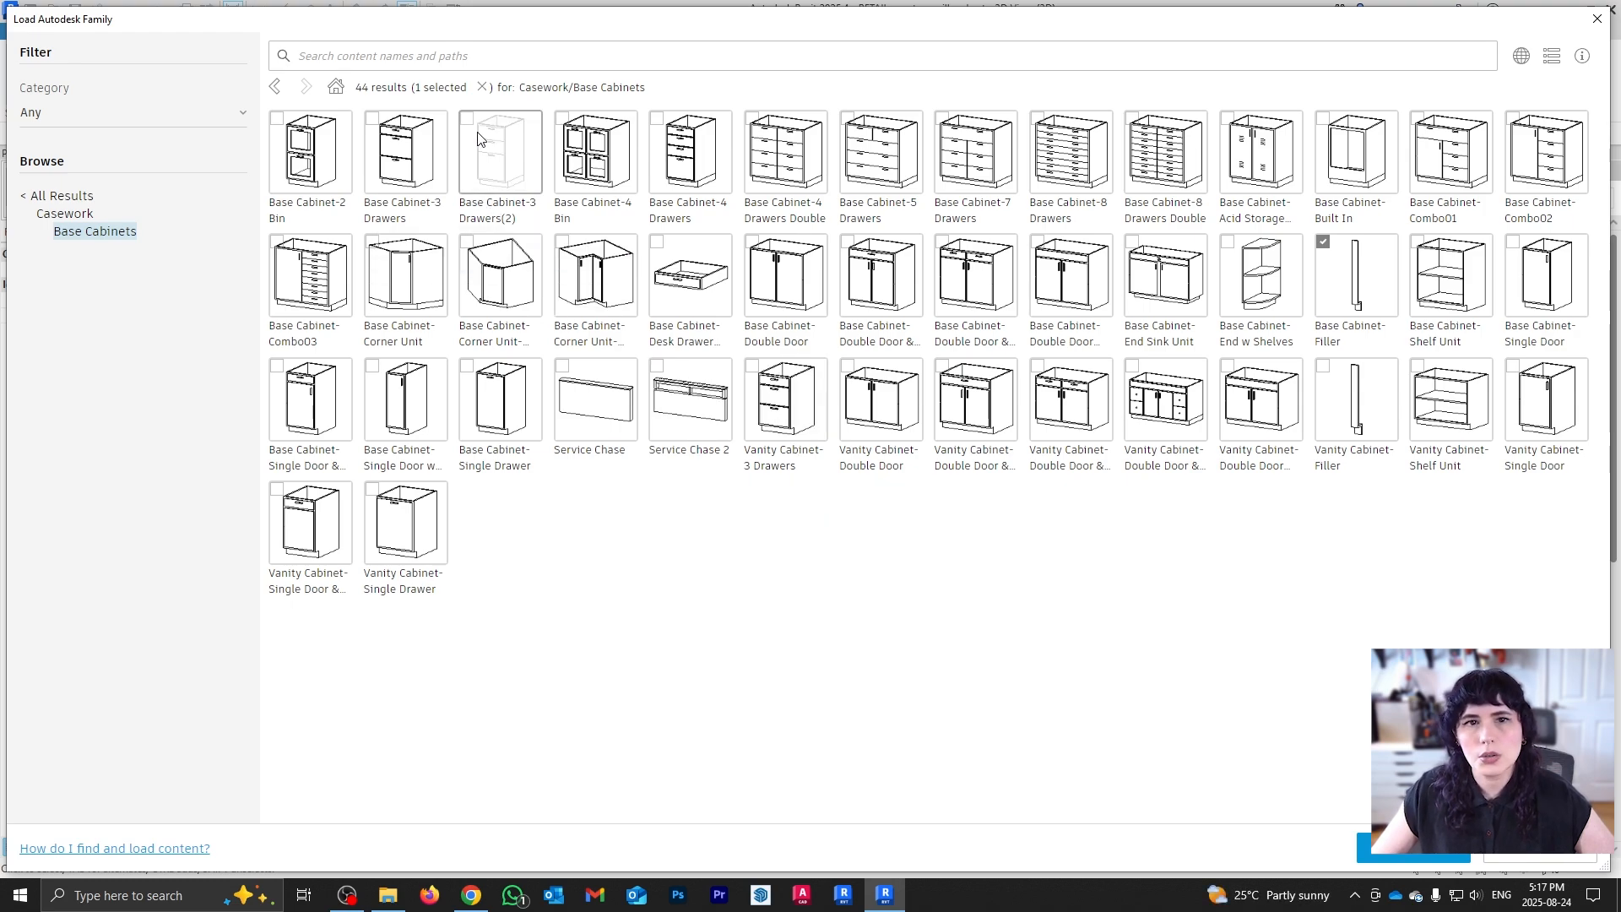
left_click(486, 196)
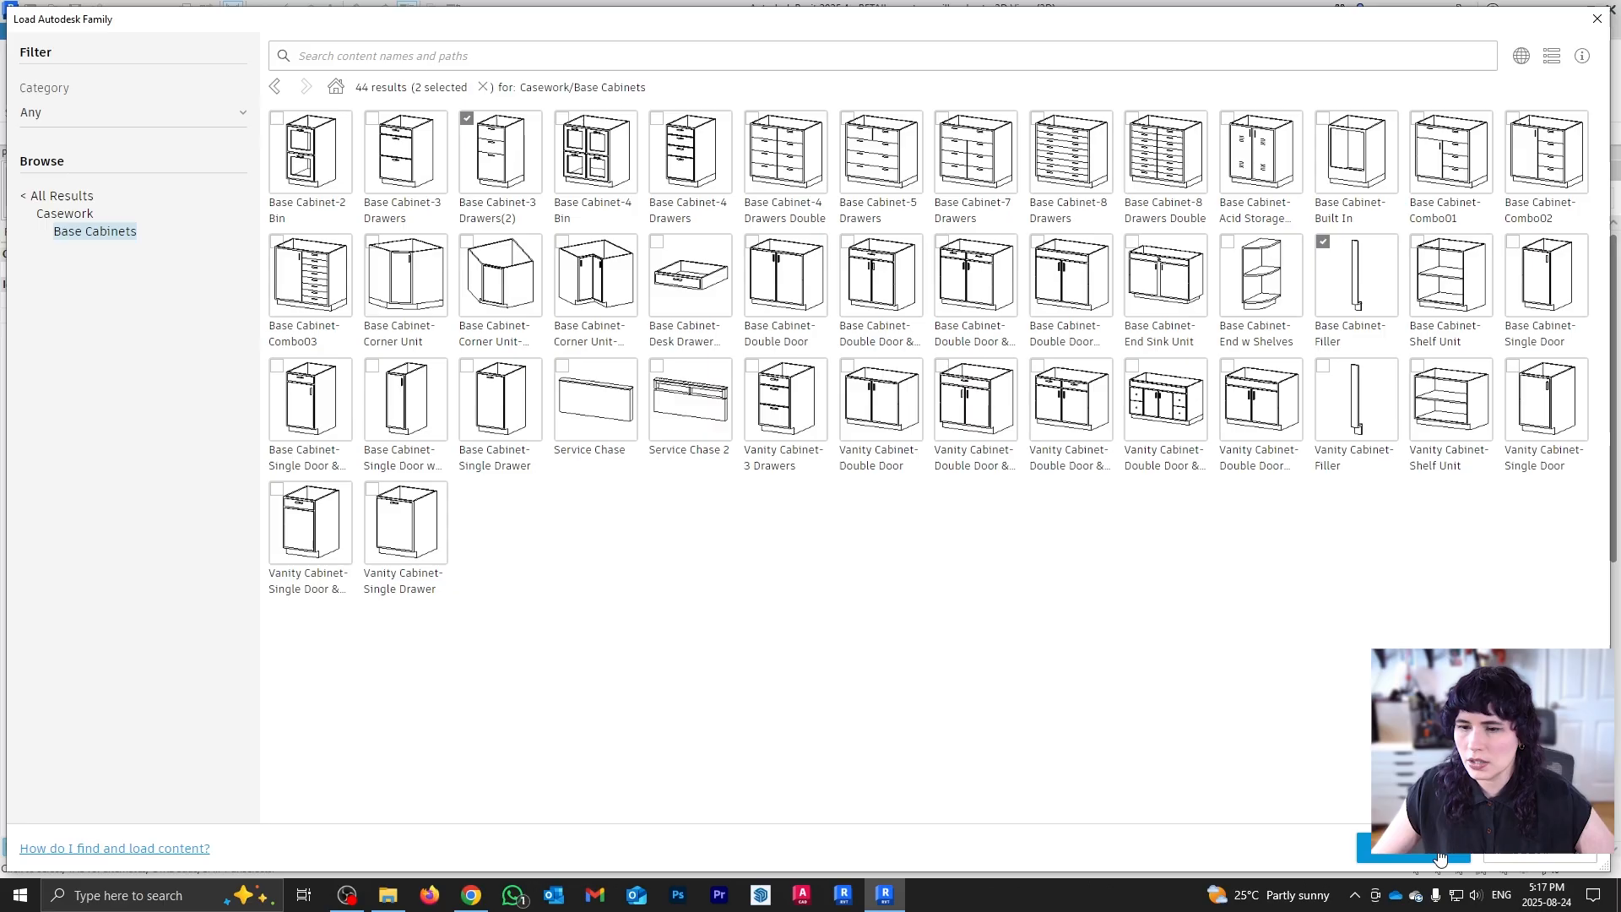
left_click(1411, 848)
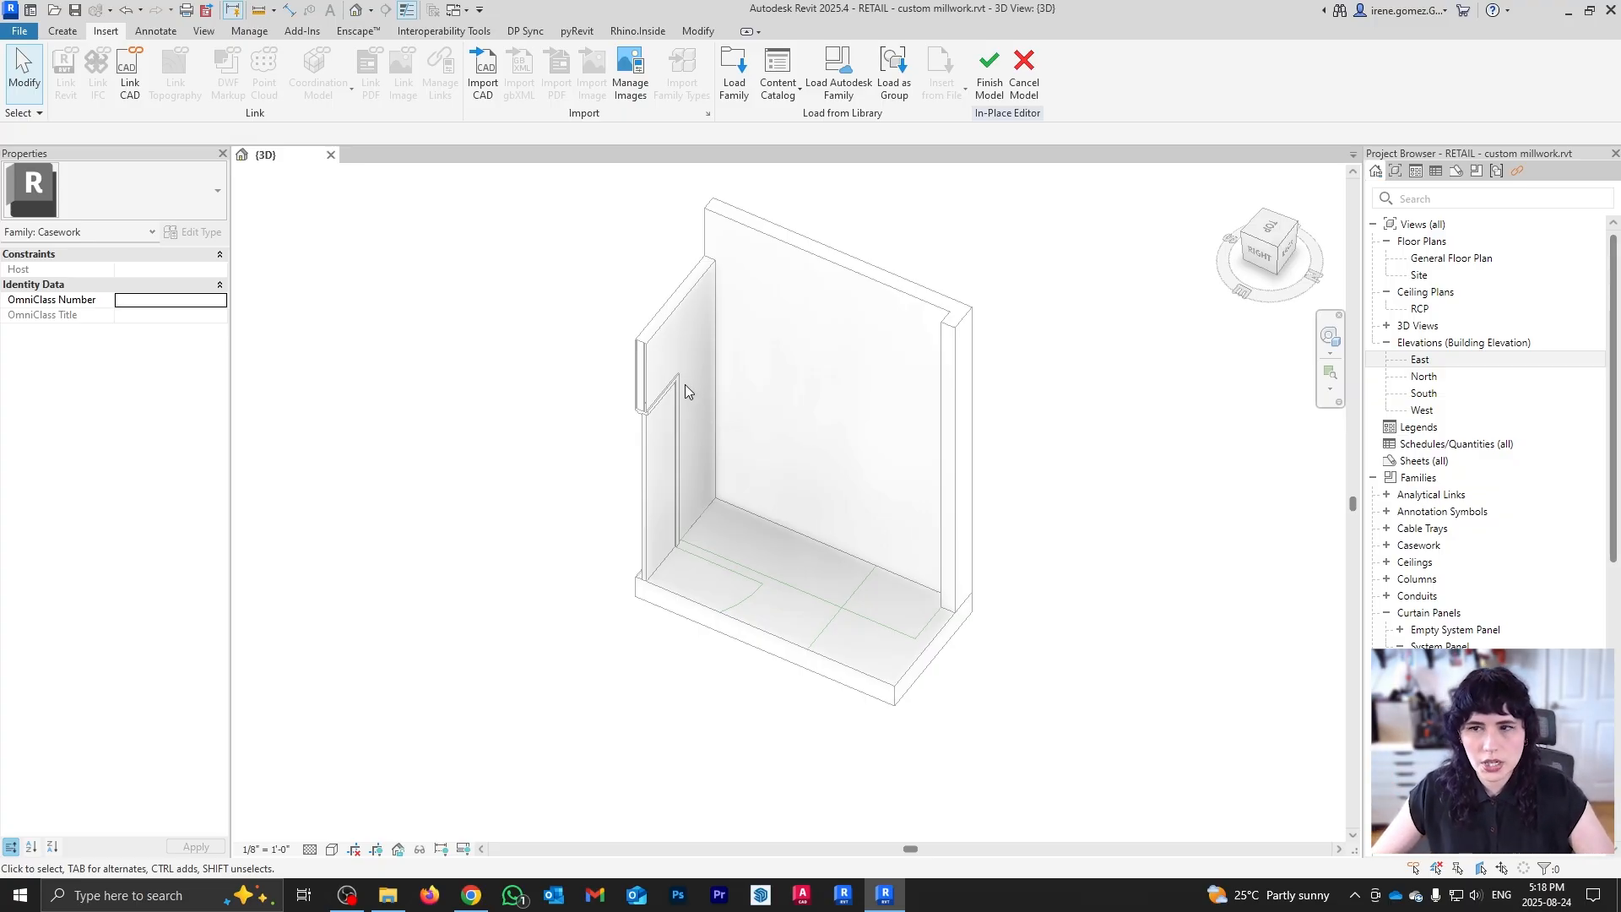
Step: Start Place Component (CM) and choose the 18" Base Cabinet-3 Drawers(2) type via a 'base' search
key("c")
key("m")
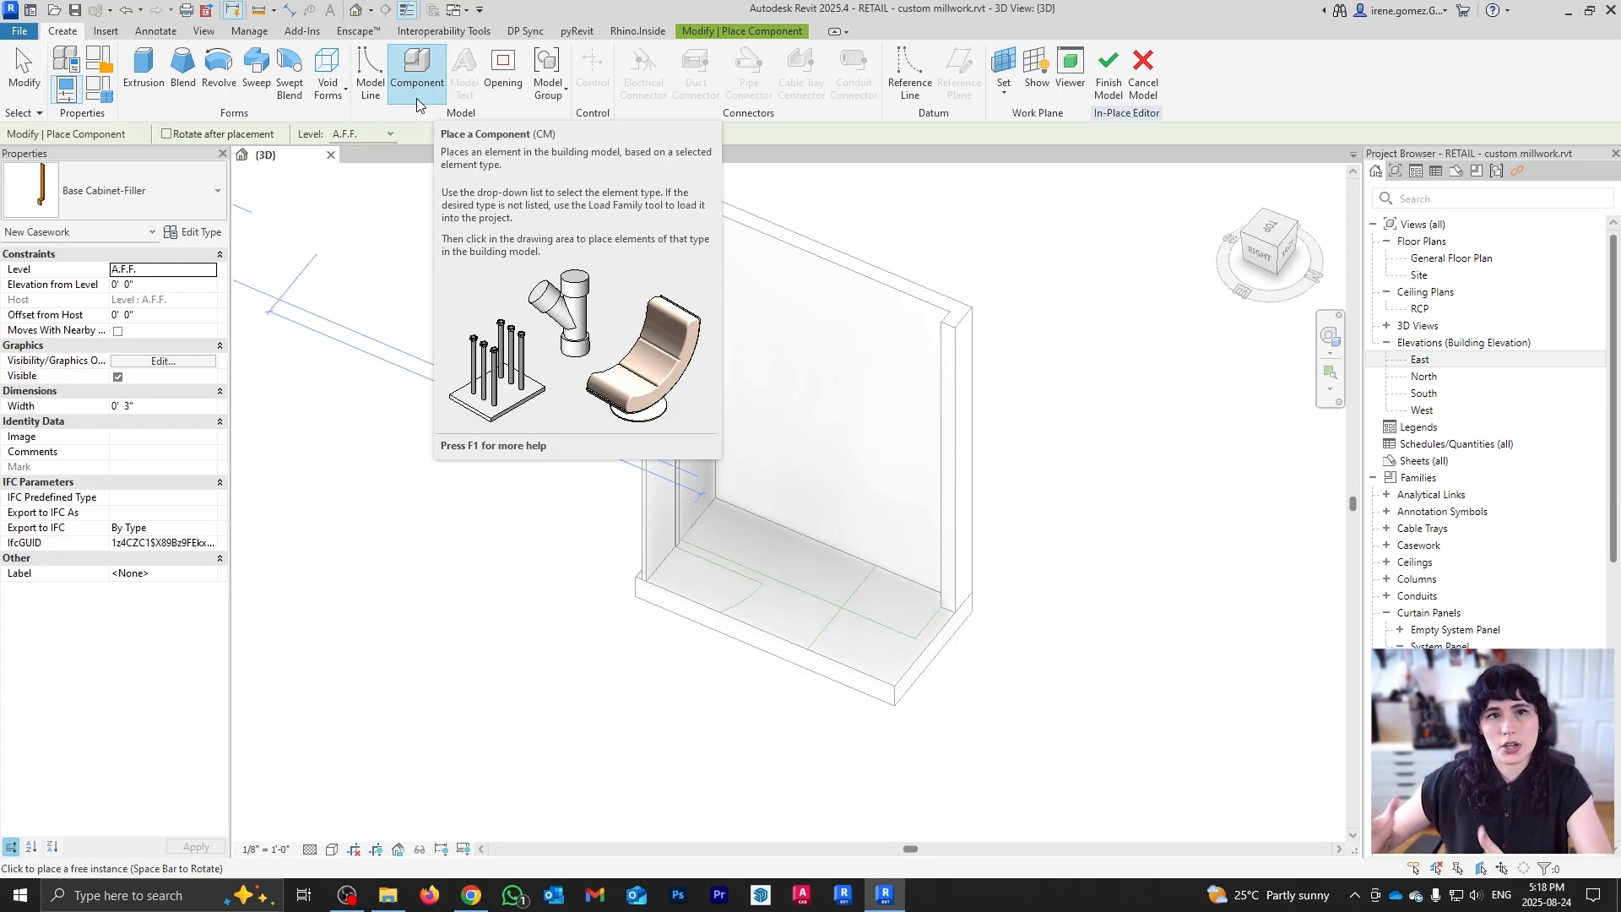
left_click(180, 208)
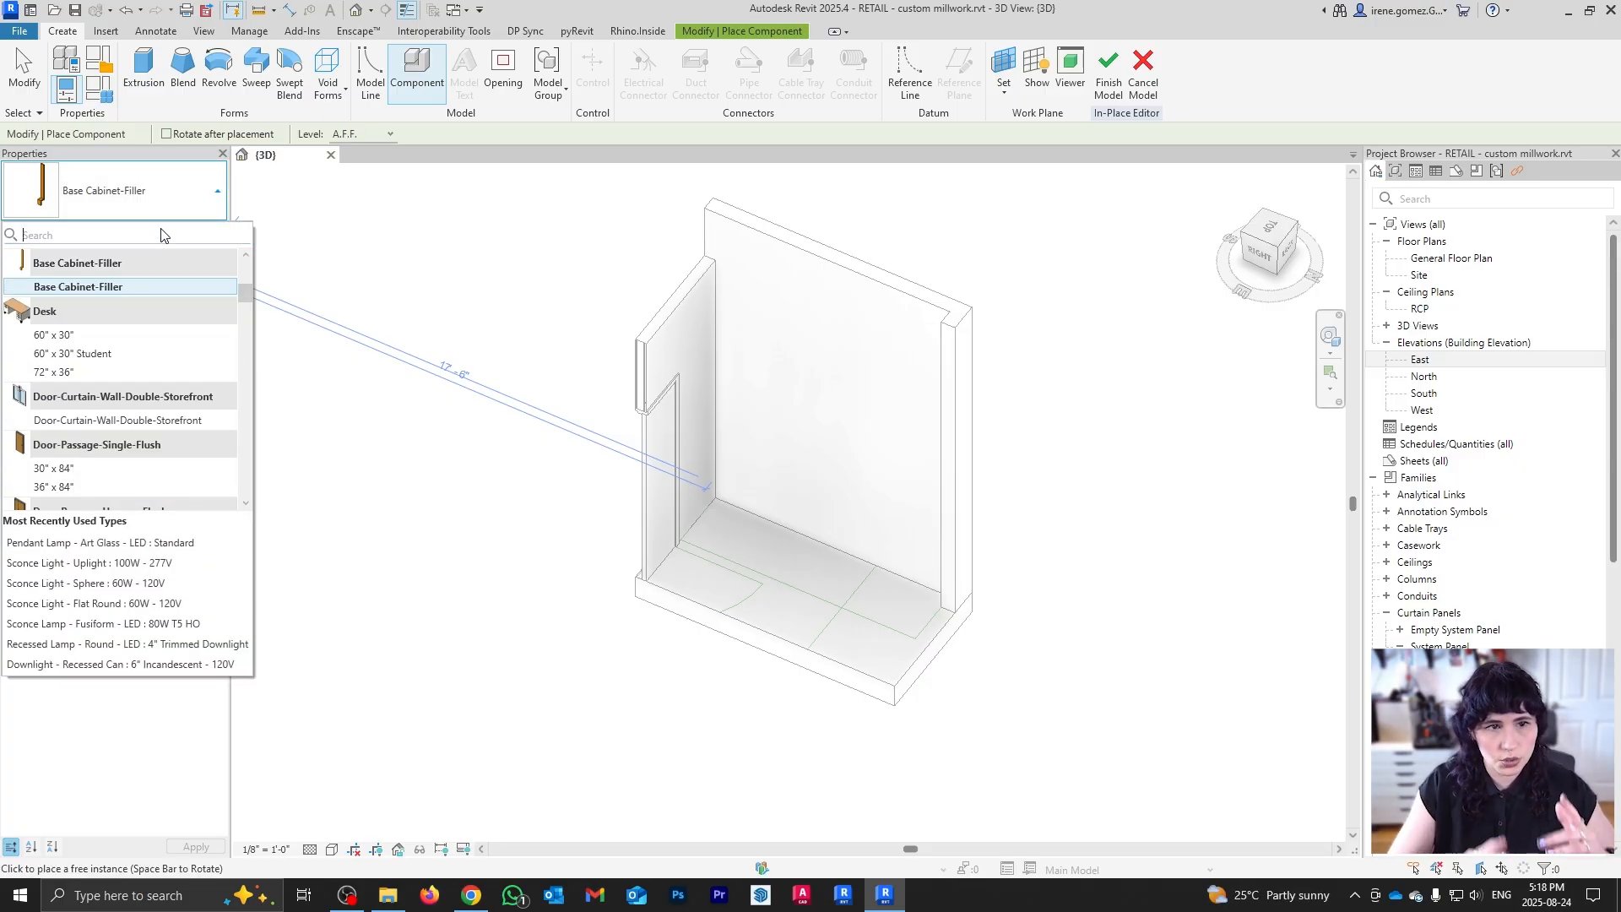
type("base")
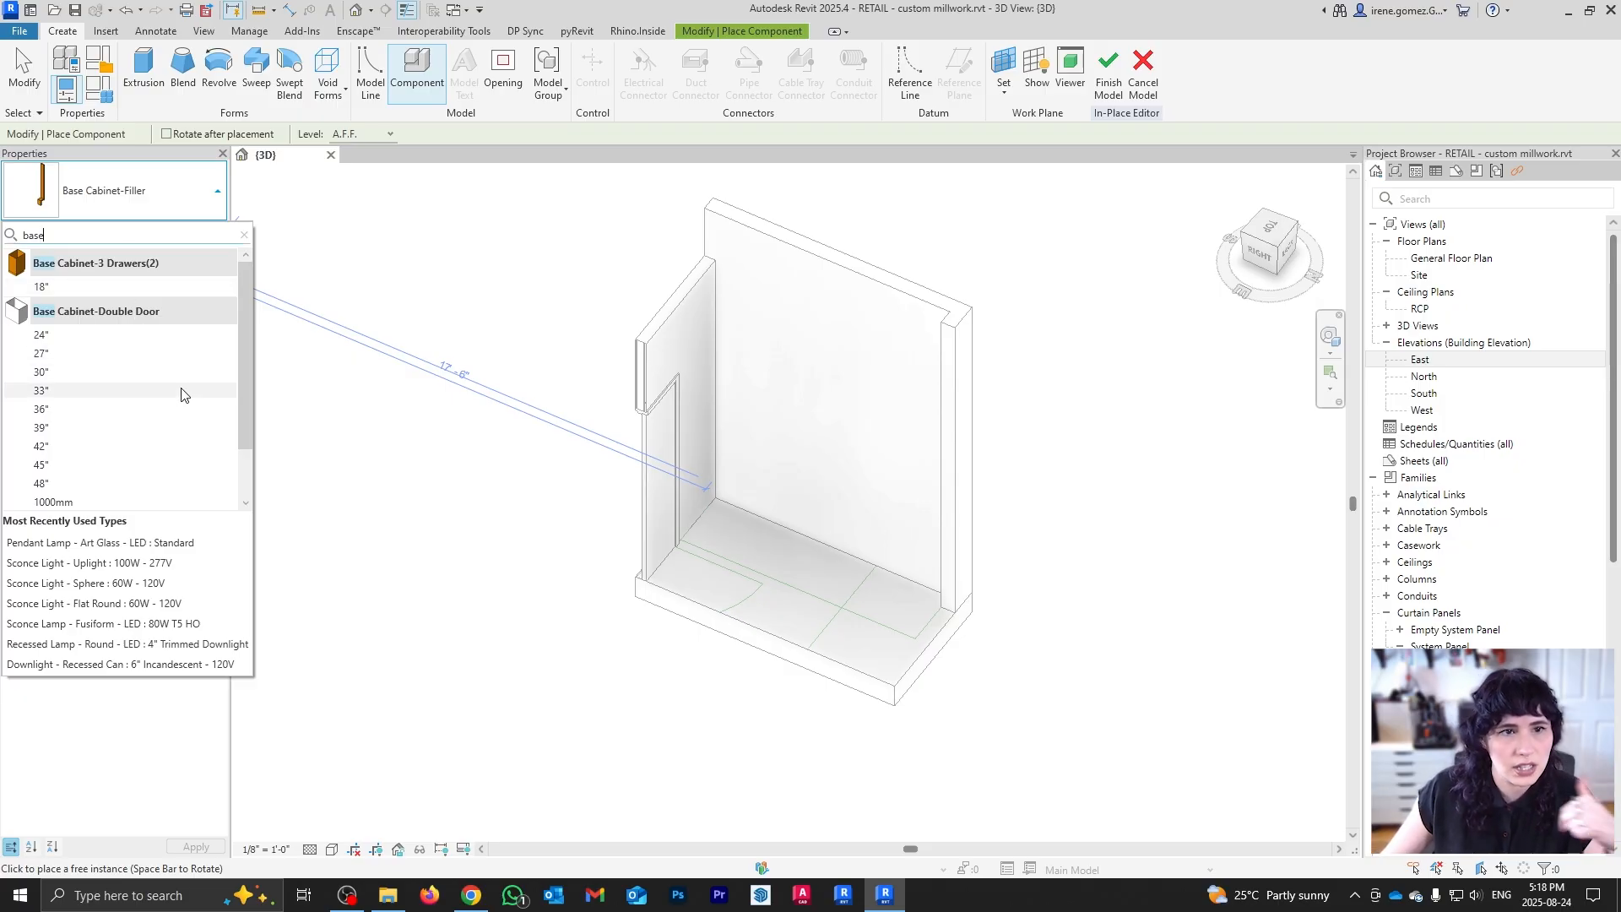
left_click_drag(247, 339, 248, 446)
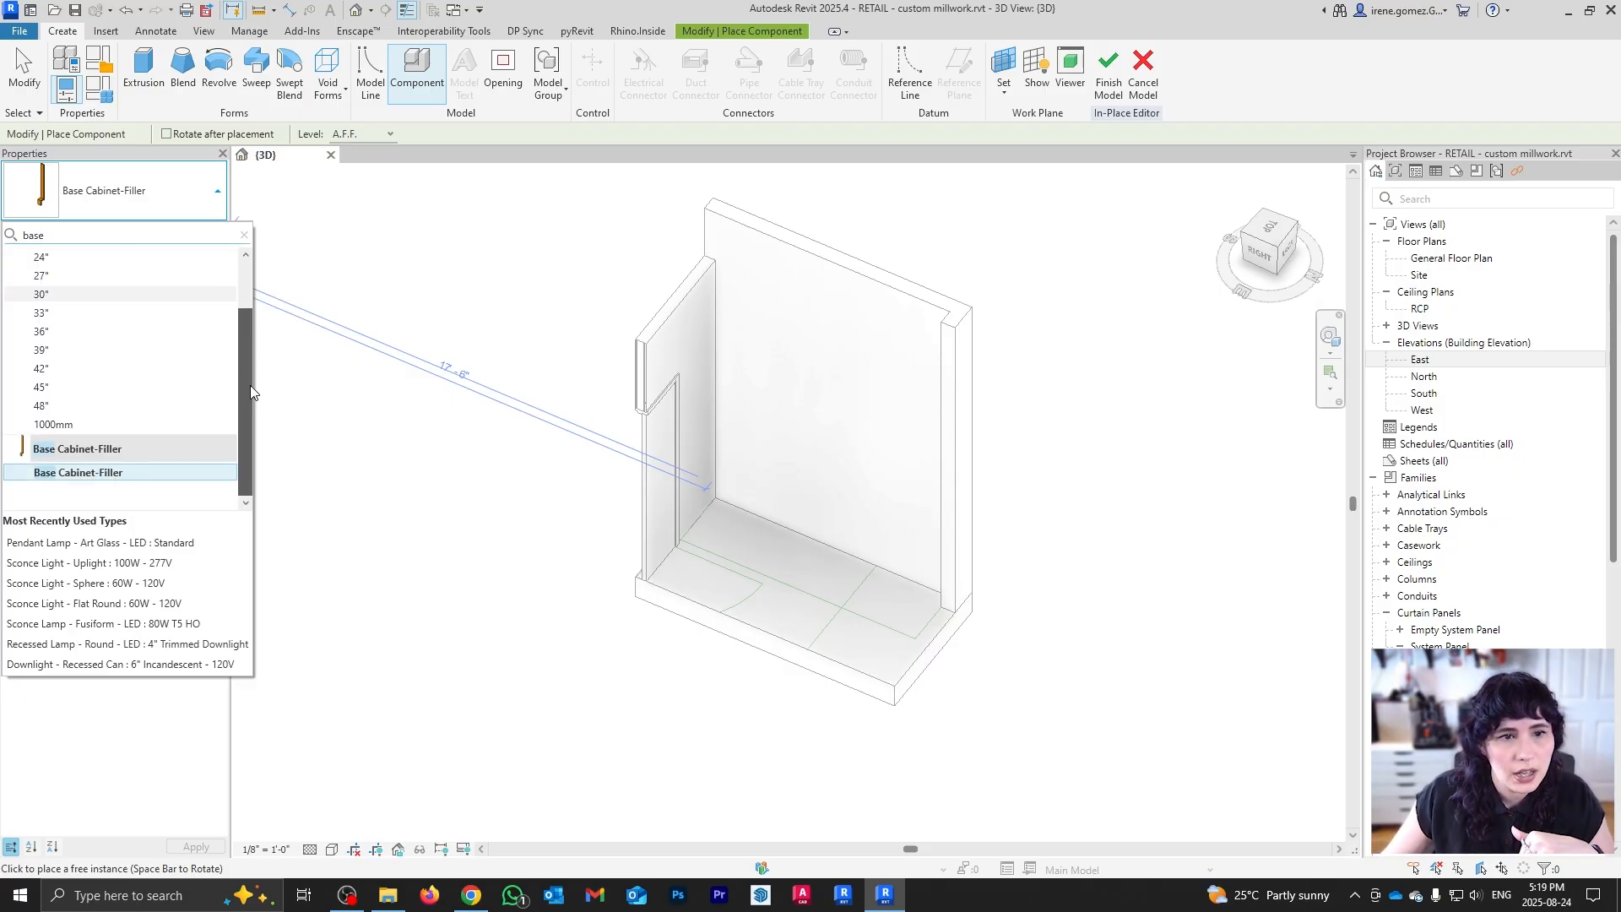
left_click_drag(250, 385, 246, 323)
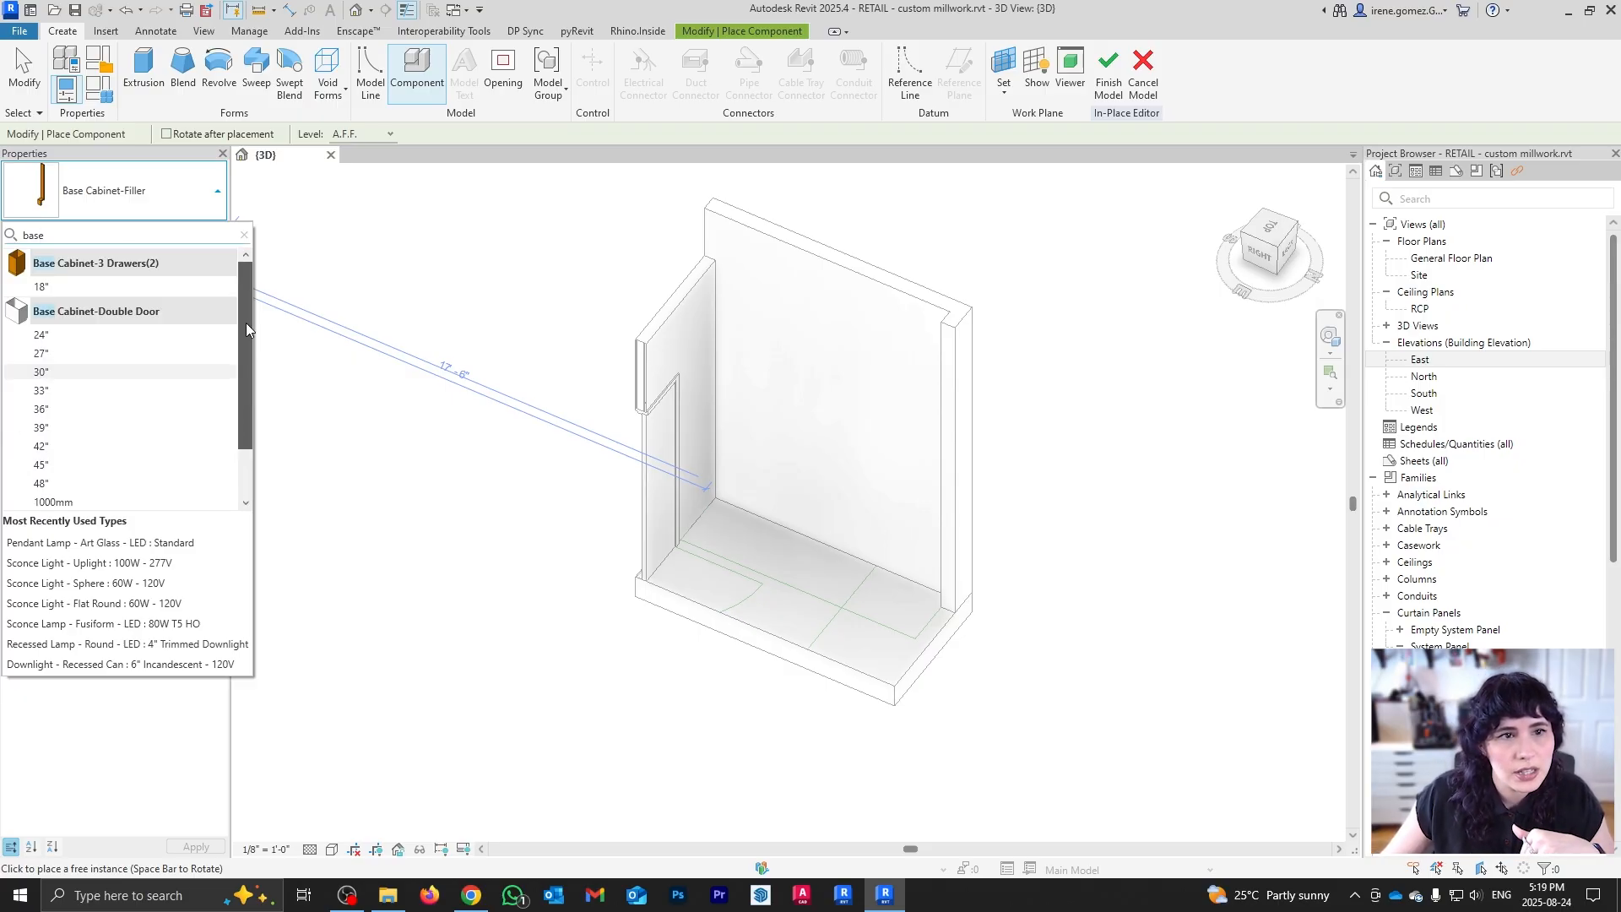
left_click(69, 288)
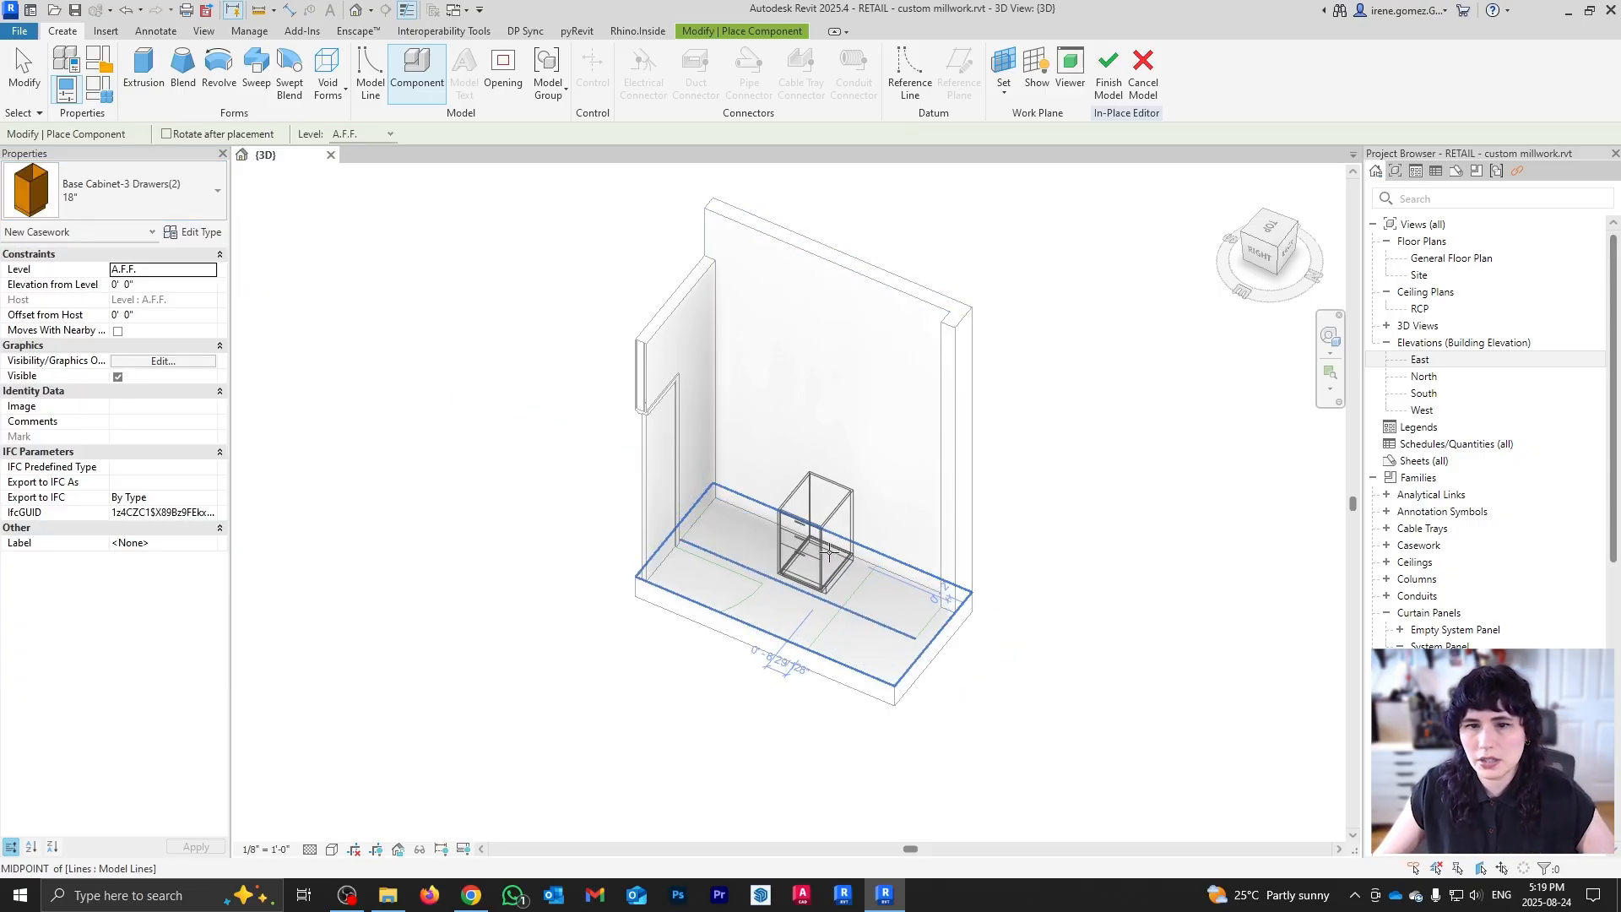
Step: From the top view, place the 18" three-drawer cabinet against the back wall
left_click(1271, 226)
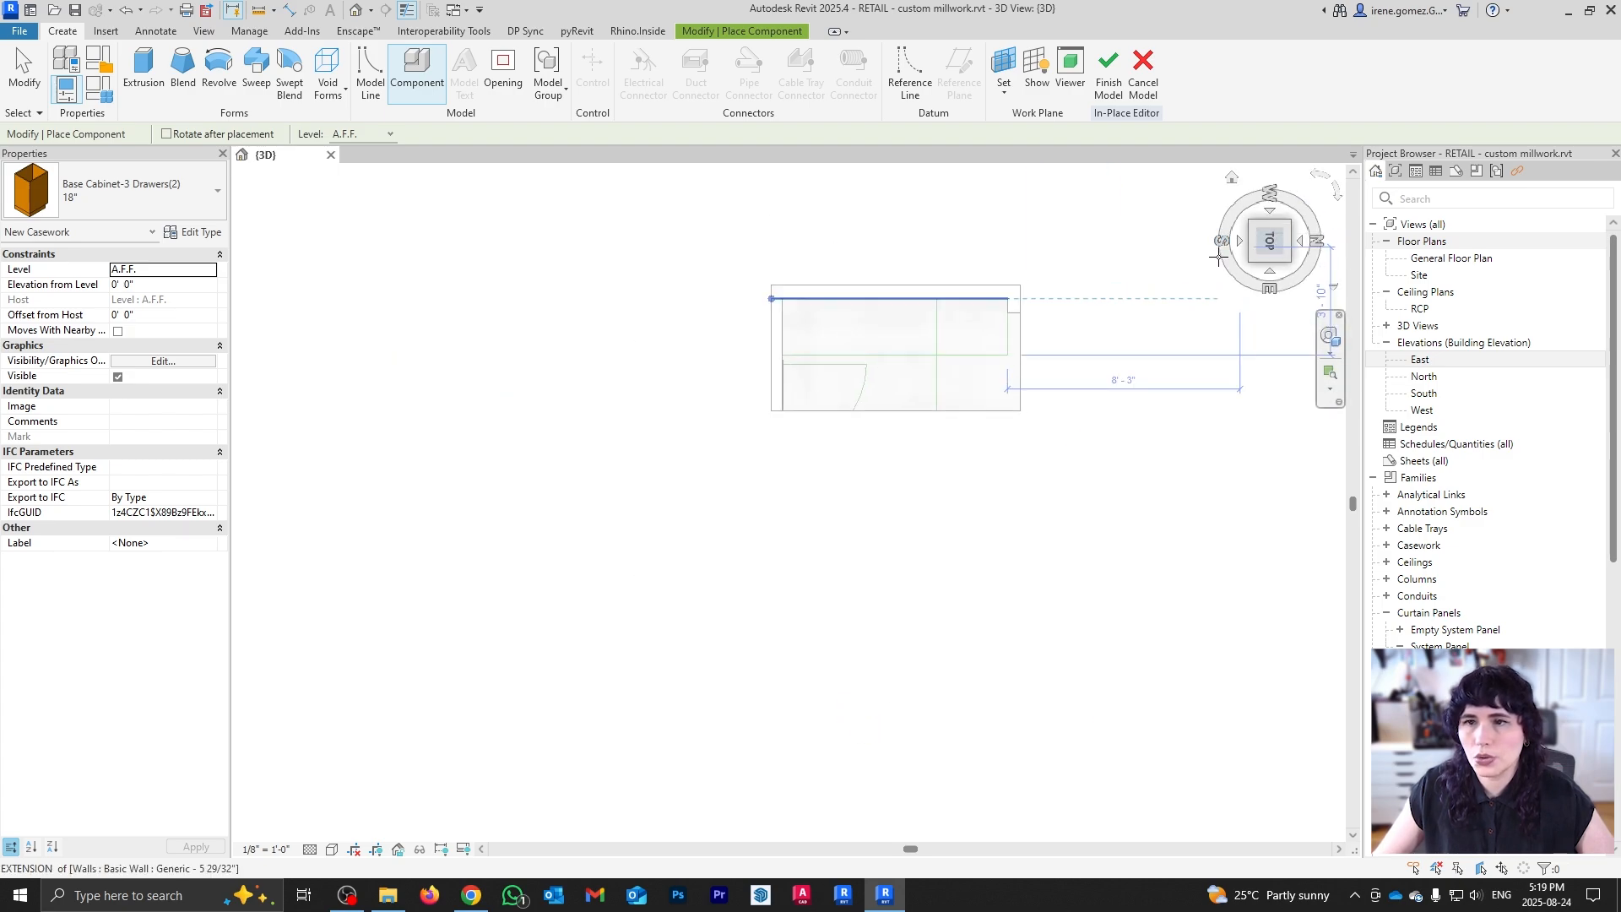
scroll(832, 282, "up", 2)
middle_click_drag(866, 412, 777, 452)
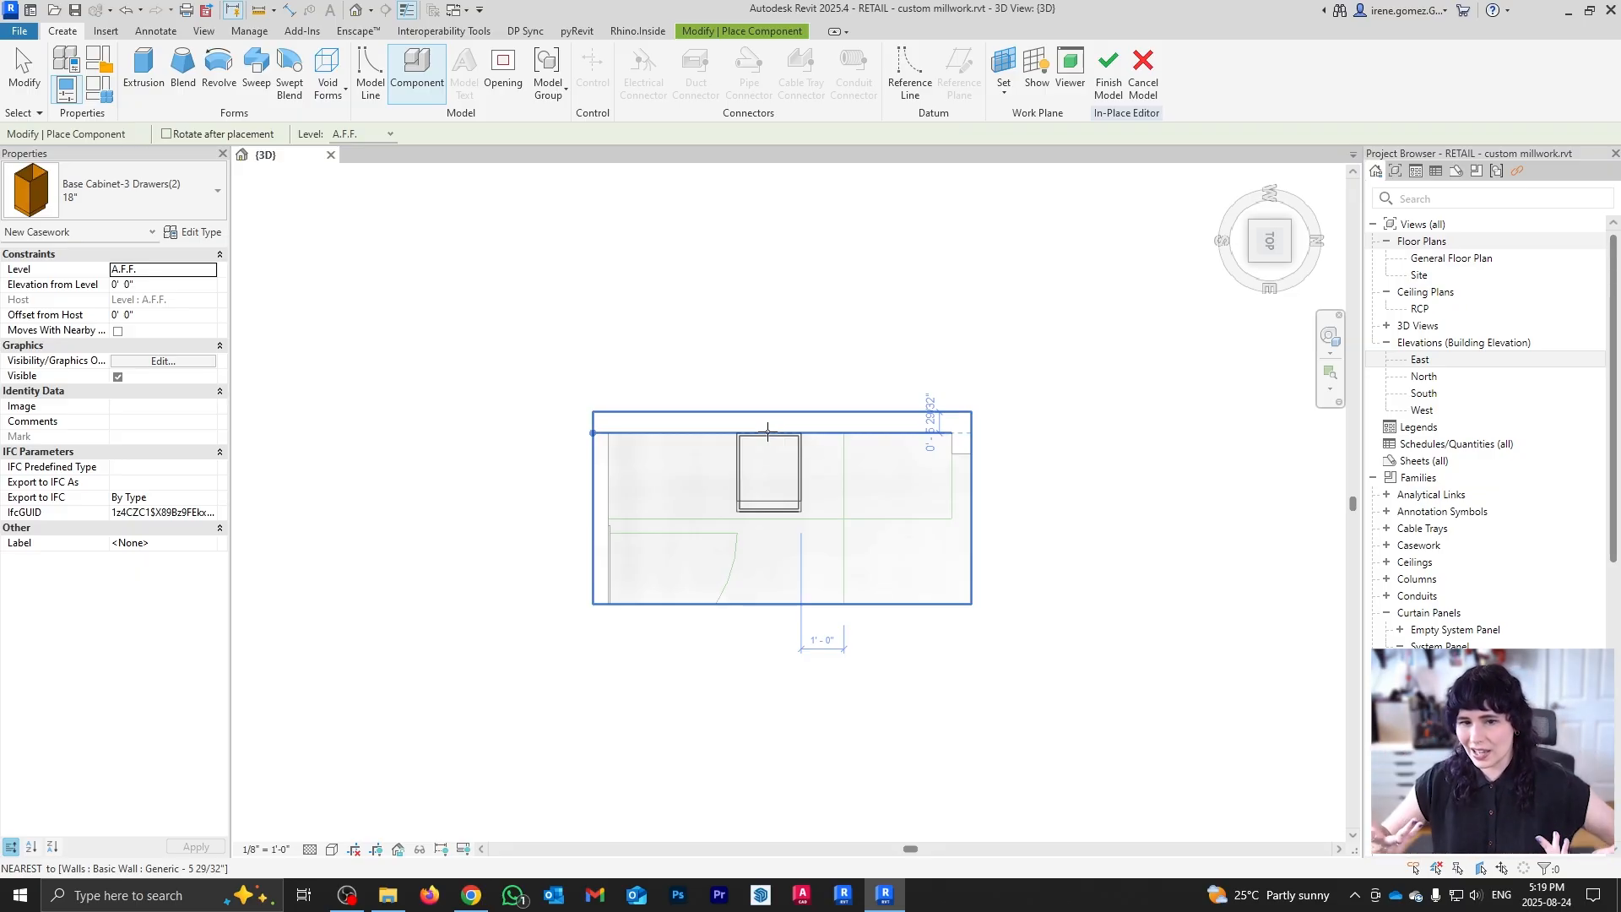
left_click(769, 432)
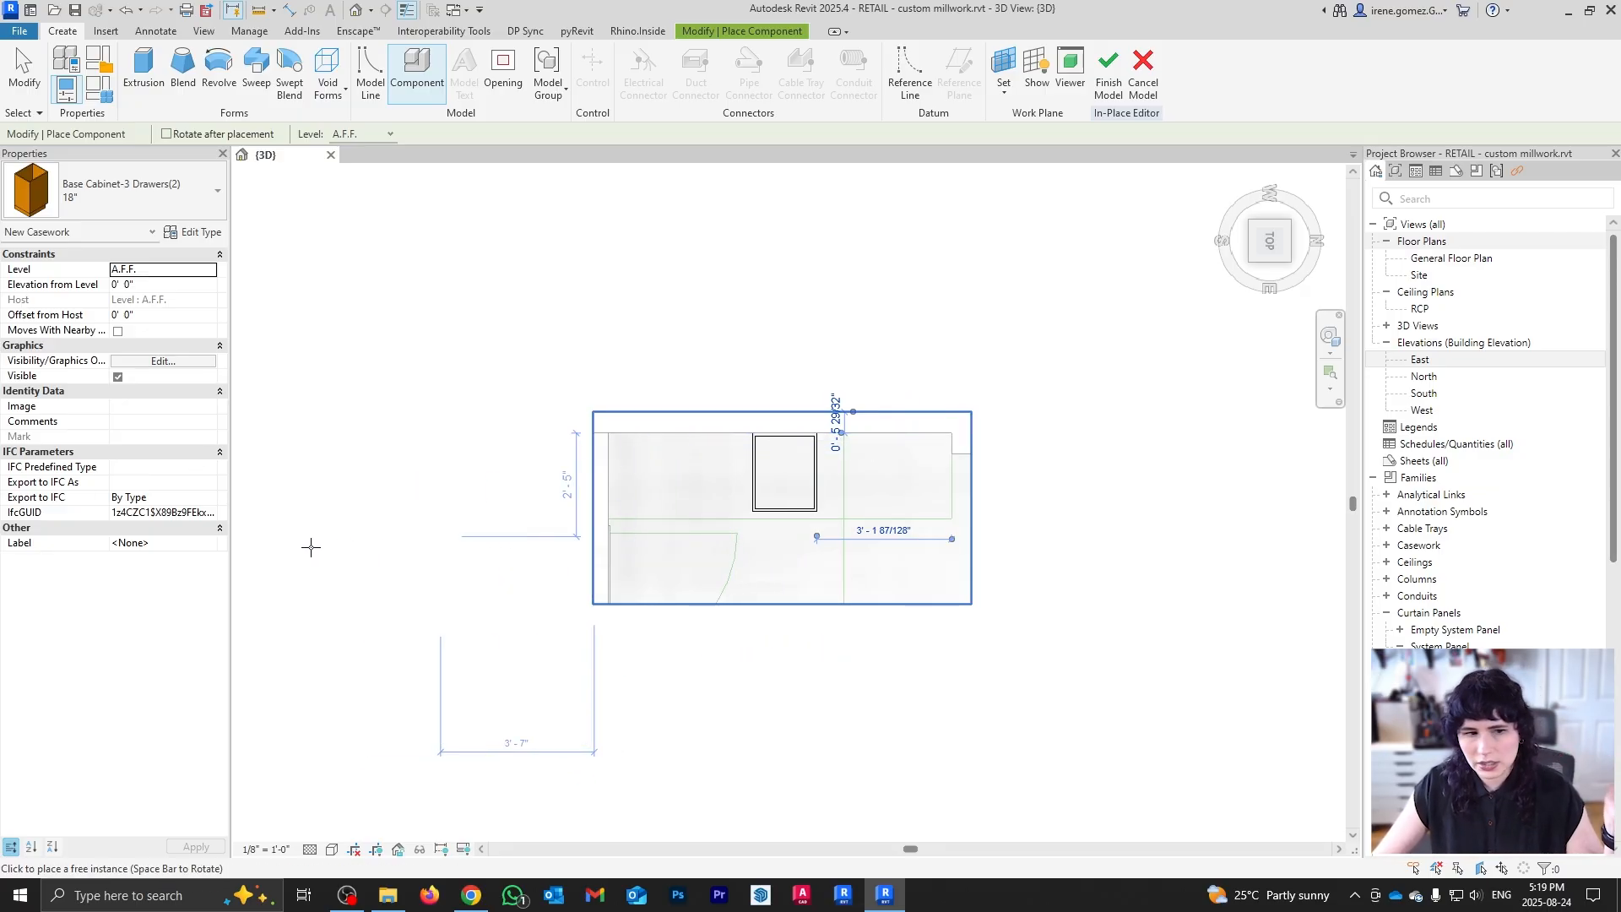
Step: Place a 24" Base Cabinet-Double Door to its left, then orbit to view both cabinets
left_click(189, 186)
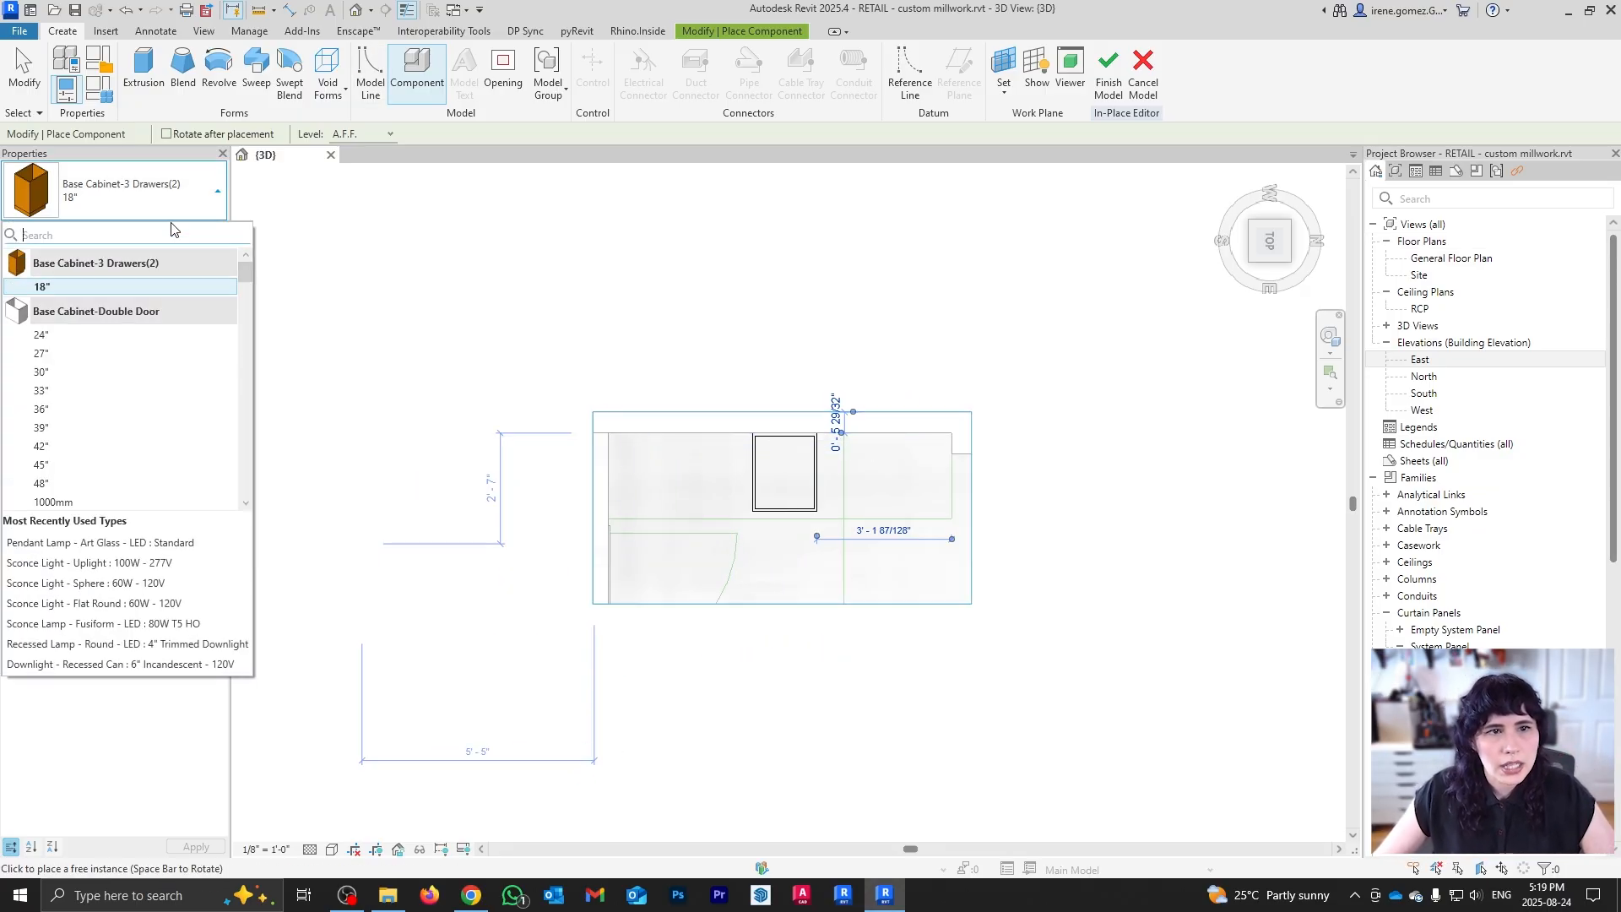
mouse_move(164, 345)
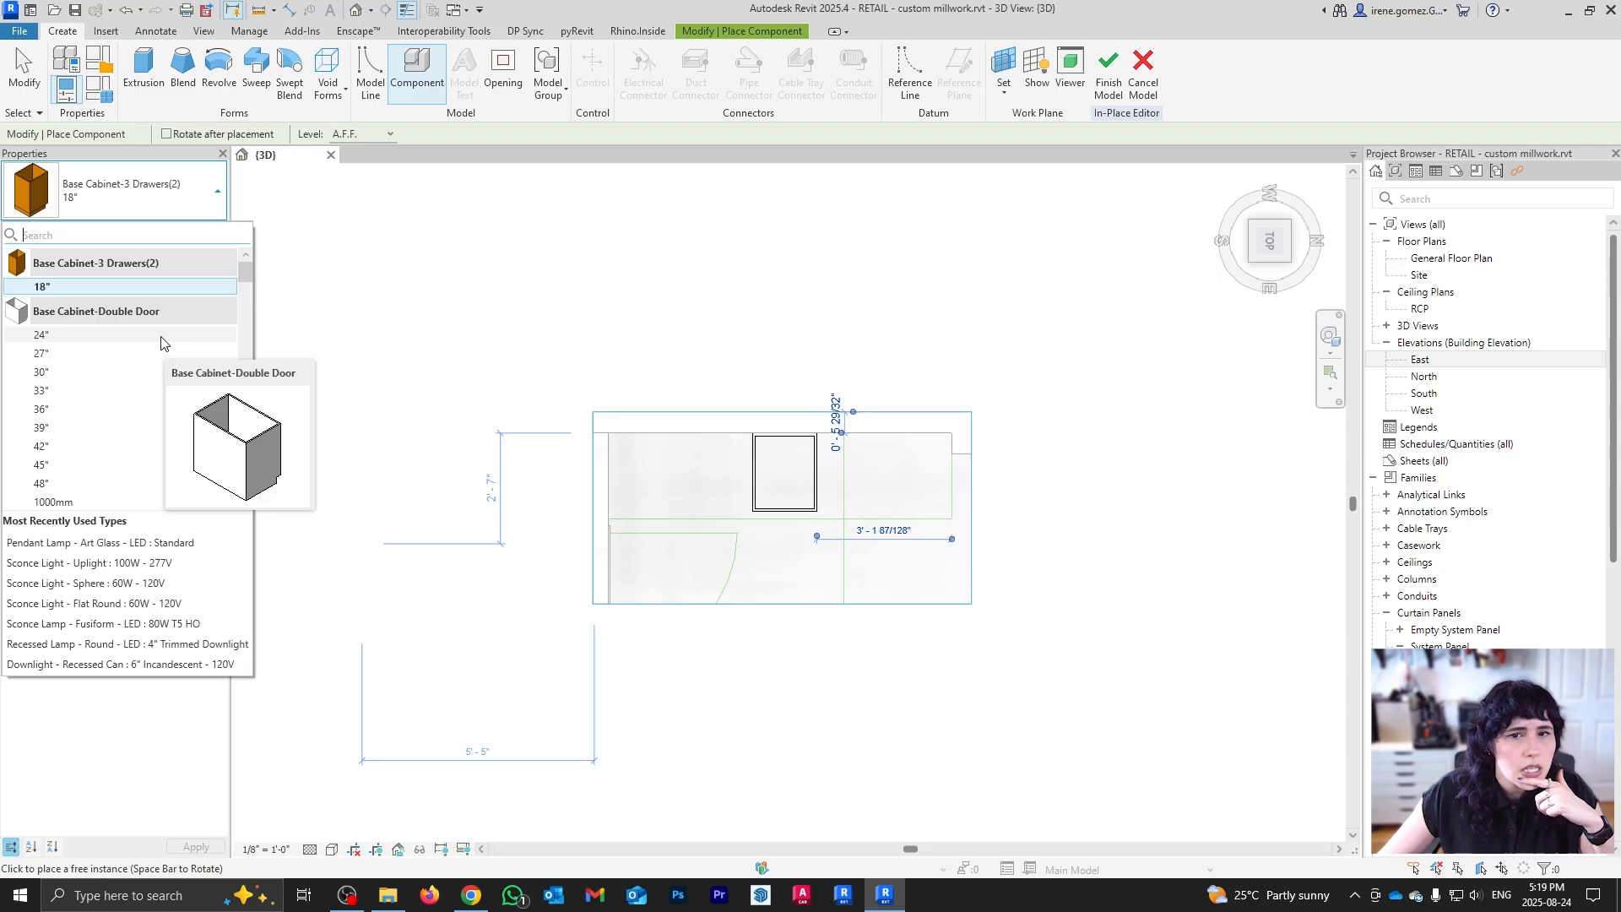
left_click(162, 336)
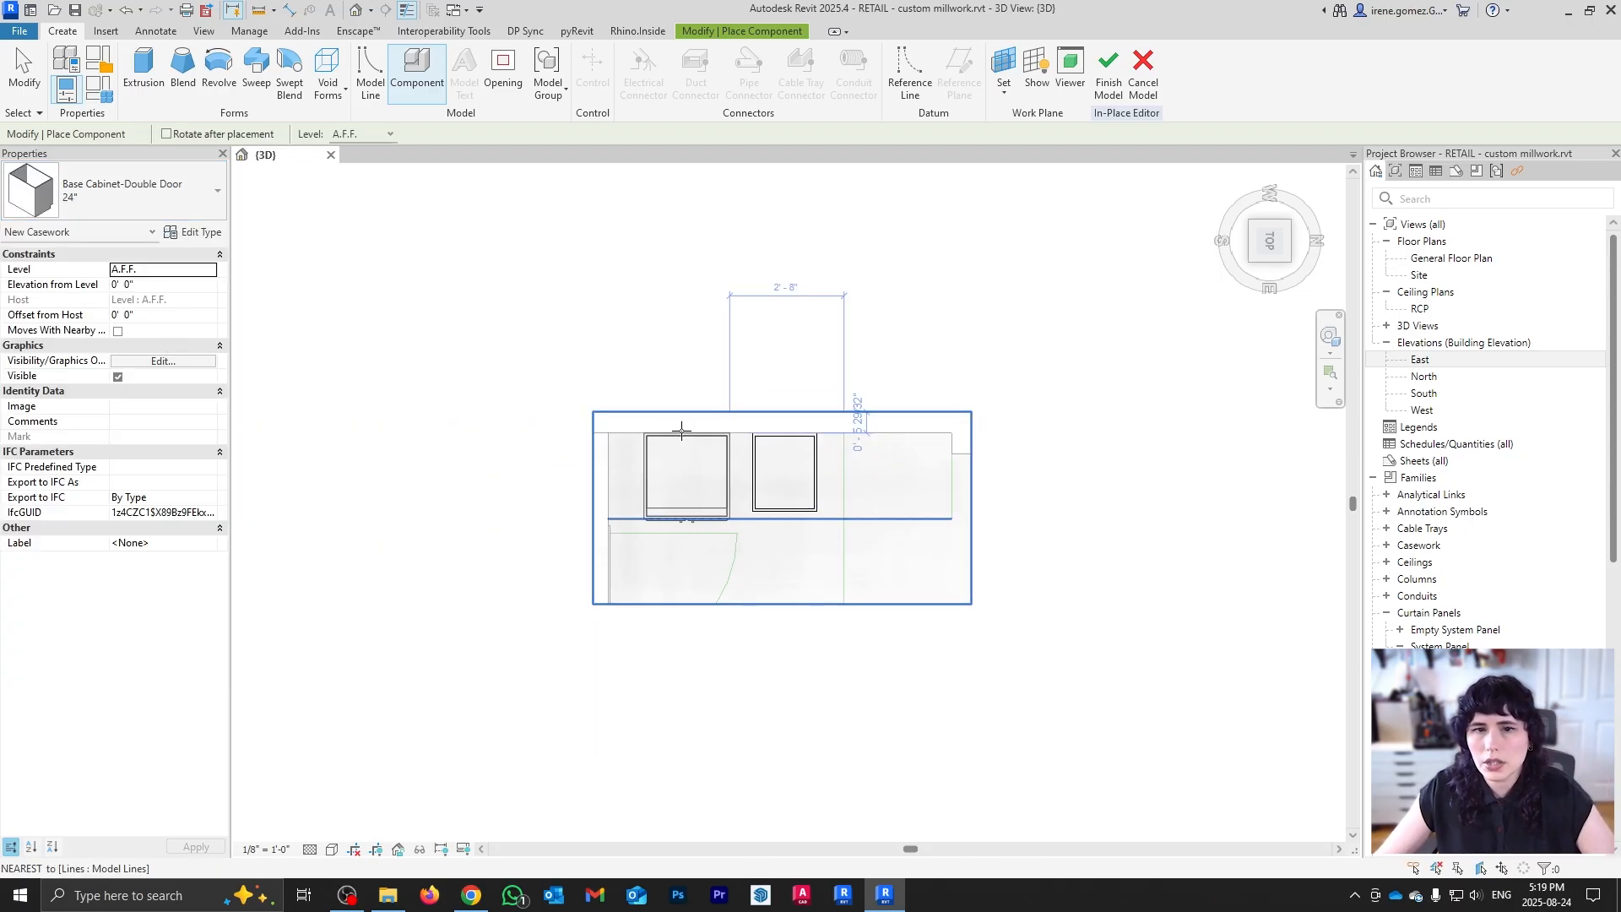
left_click(672, 434)
key("Escape")
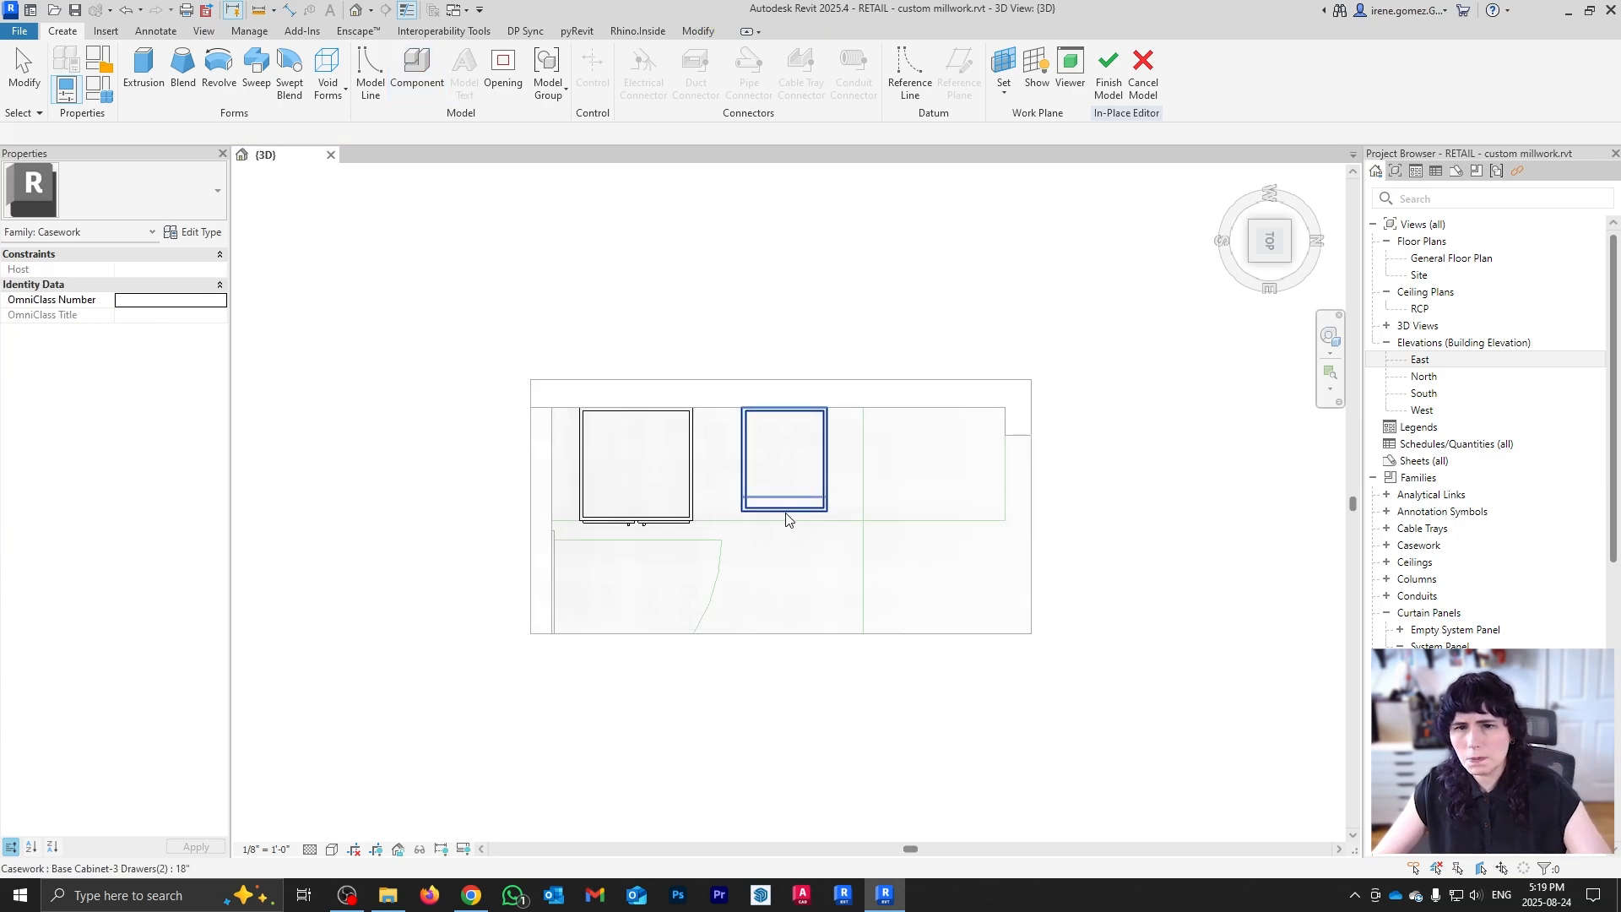
scroll(804, 498, "up", 4)
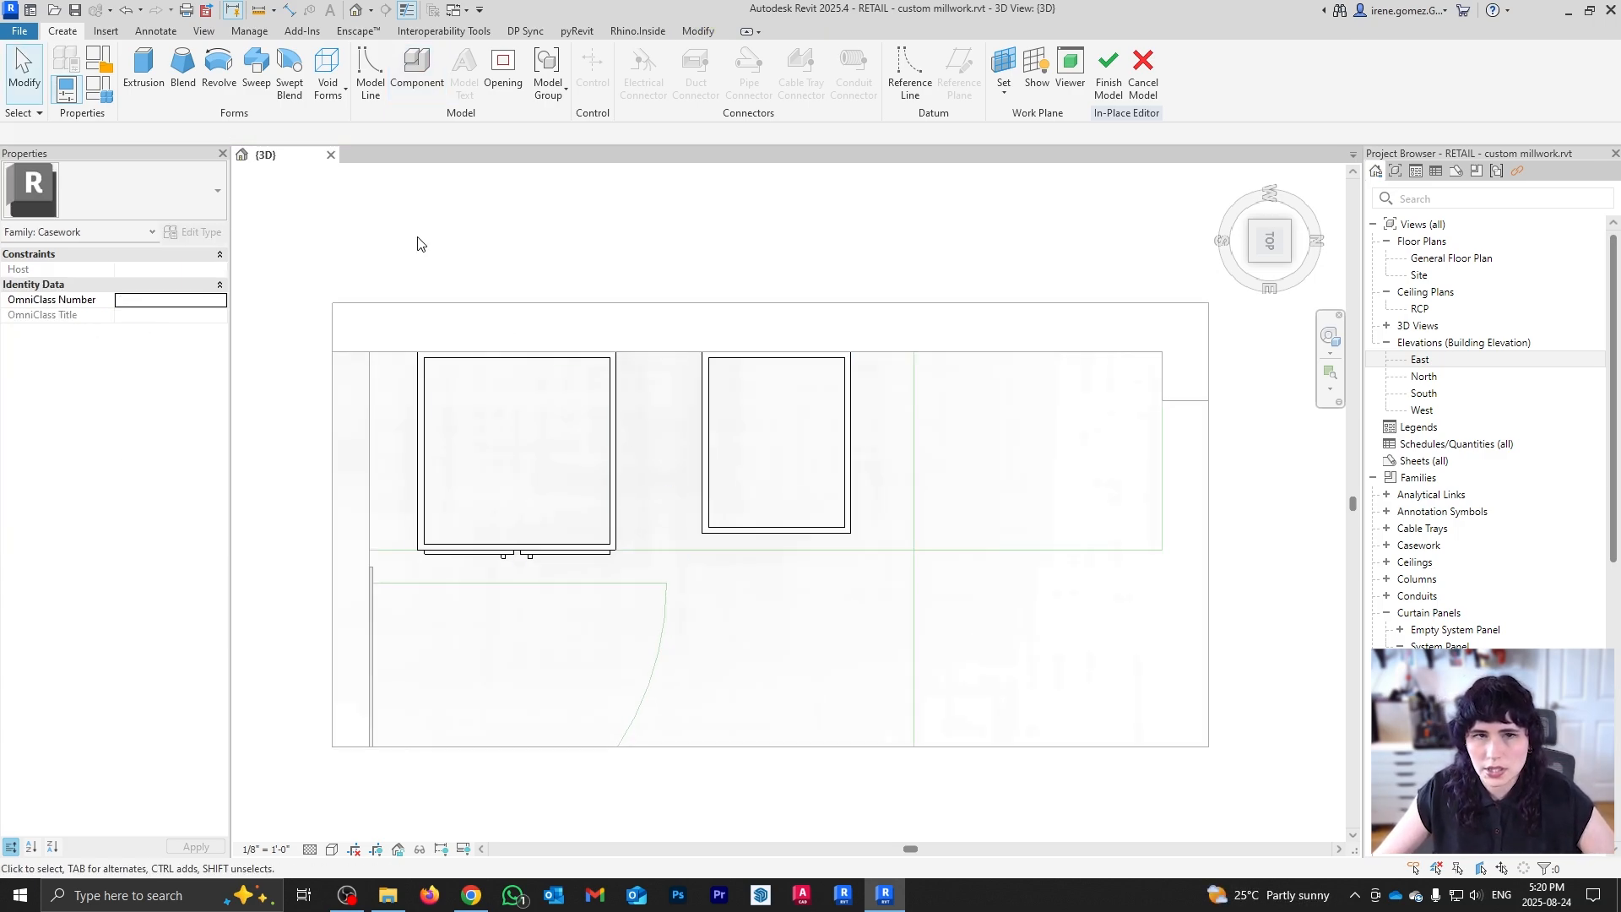
middle_click_drag(797, 530, 831, 584, "shift")
scroll(804, 536, "up", 3)
scroll(834, 536, "down", 2)
scroll(862, 589, "down", 2)
scroll(827, 583, "up", 2)
scroll(772, 384, "down", 2)
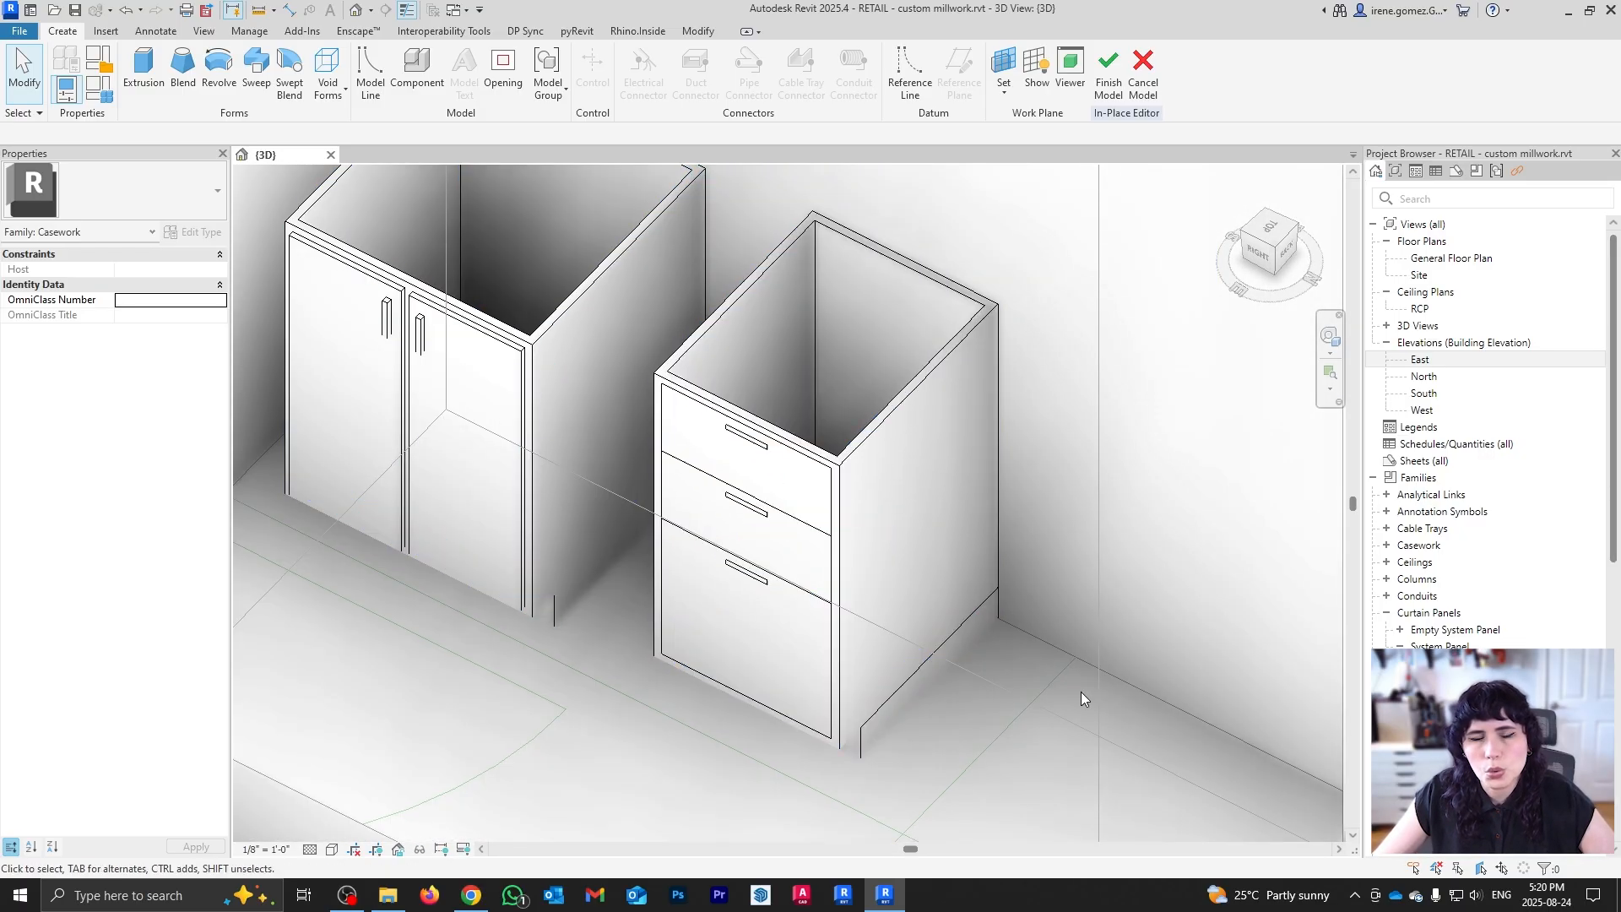
middle_click_drag(1071, 723, 1013, 624, "shift")
middle_click_drag(1110, 805, 879, 476)
scroll(876, 476, "down", 3)
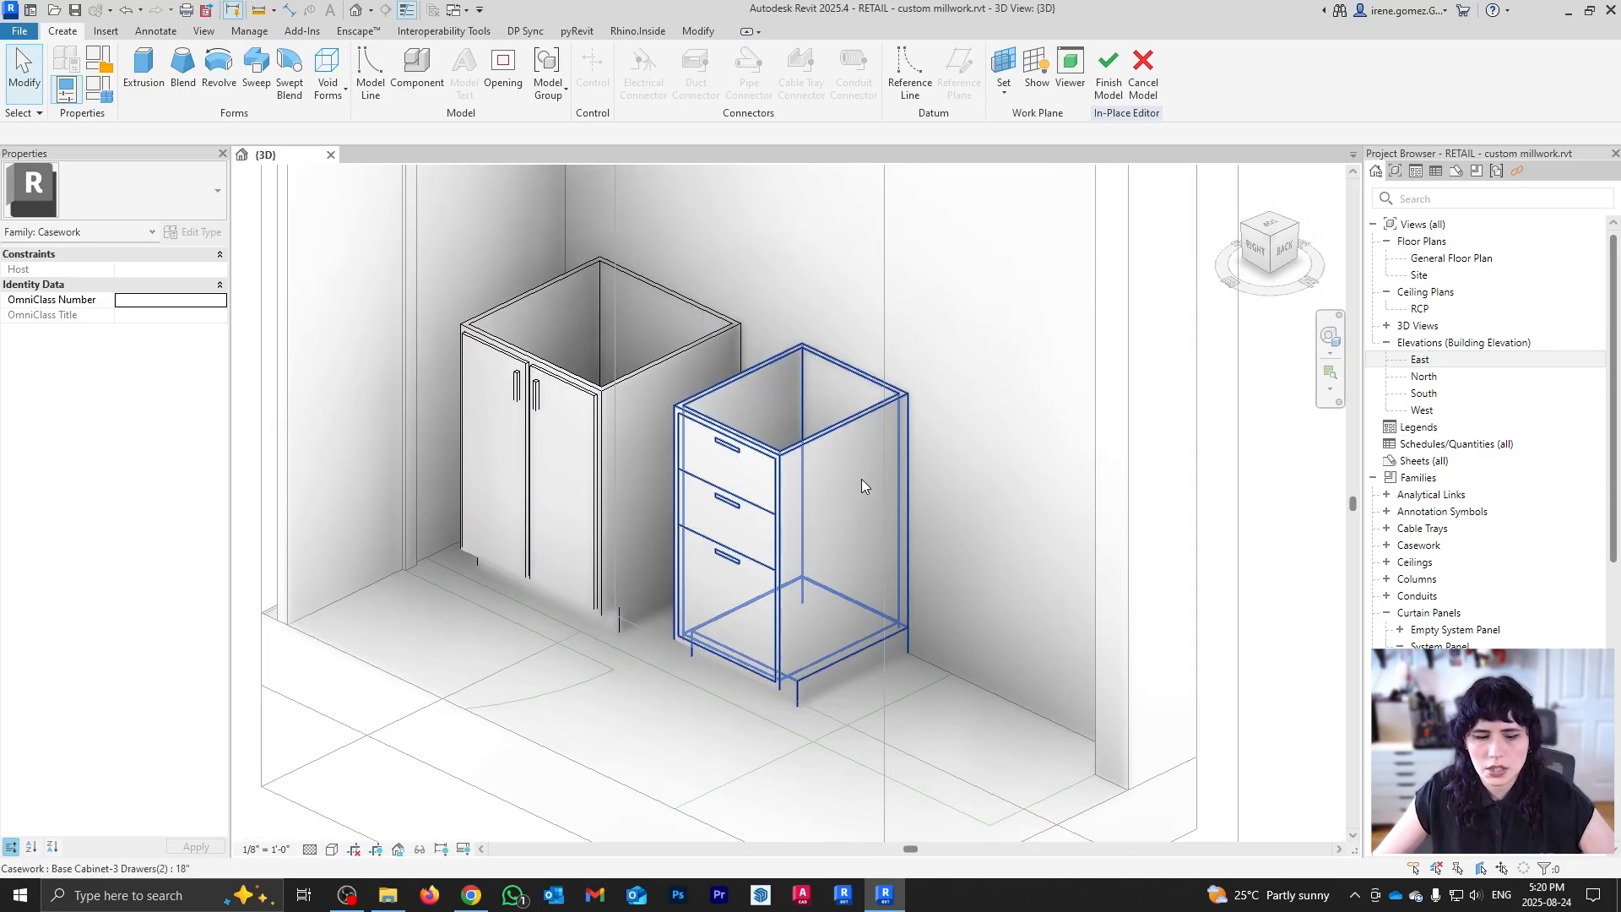
Step: Search the loaded types for 'vanity', find no match, and cancel the component placement
key("c")
key("m")
left_click(181, 185)
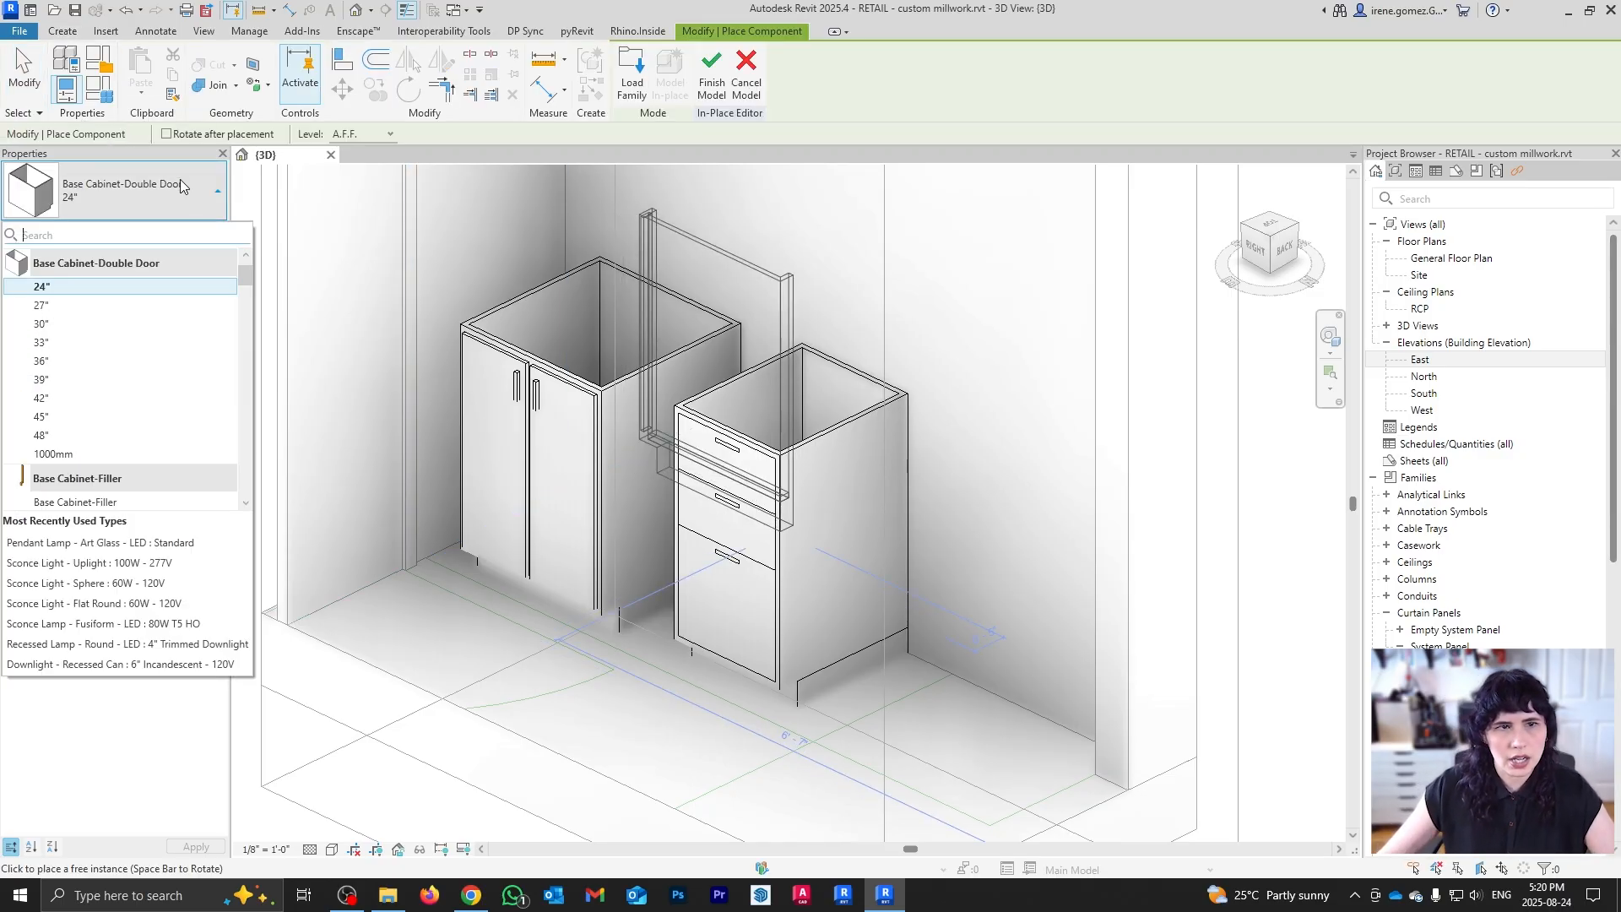
left_click_drag(247, 340, 235, 306)
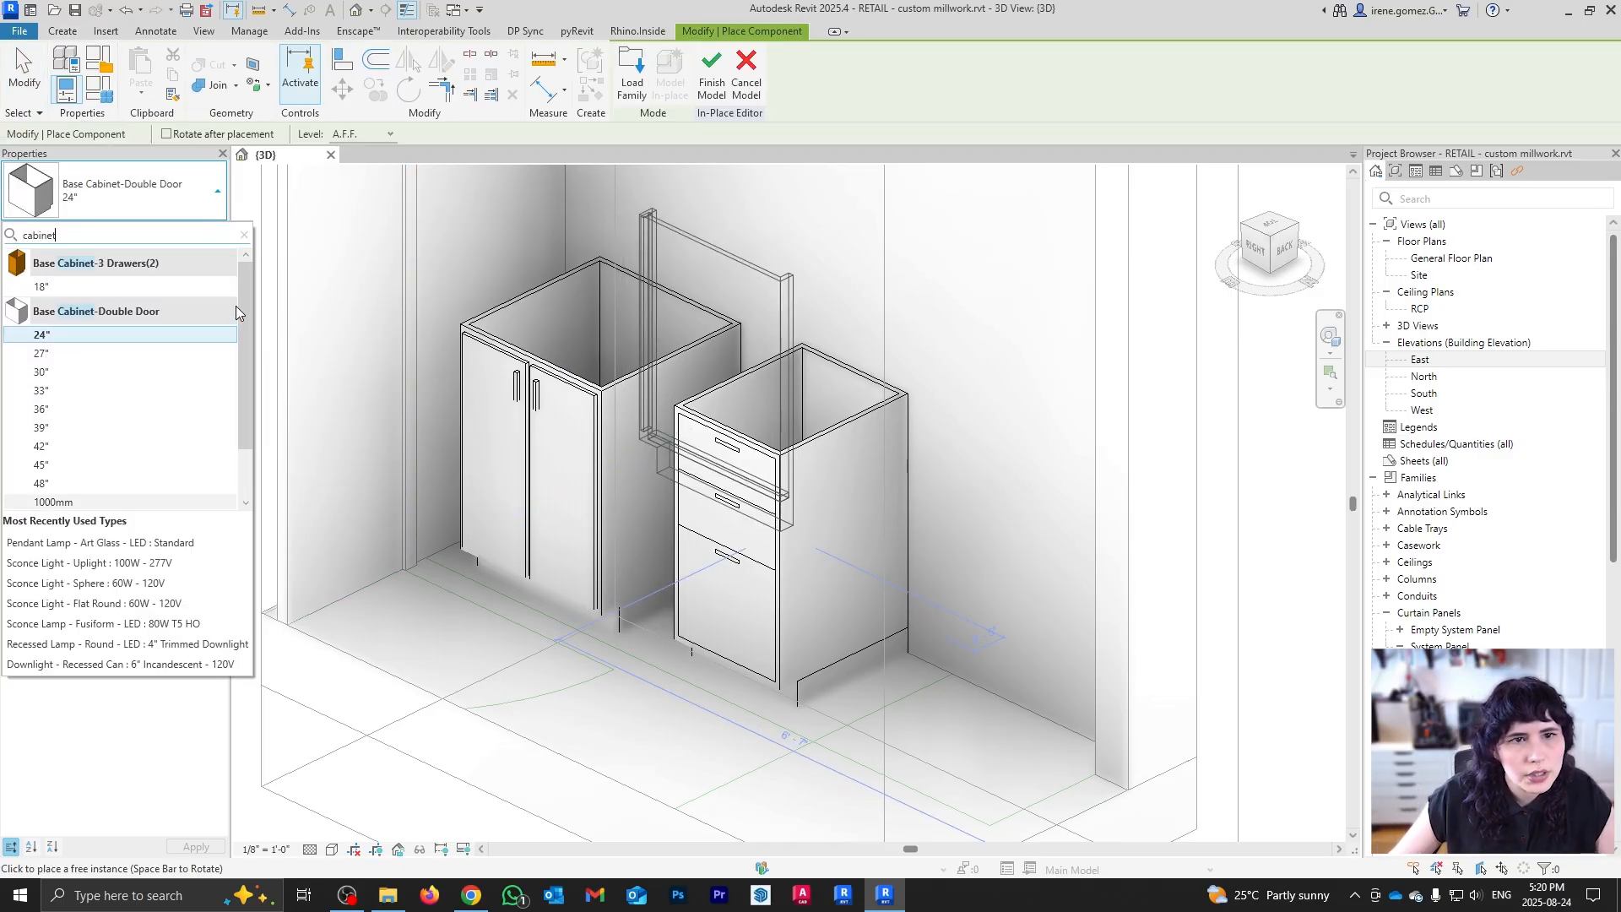
double_click(25, 233)
type("vainity")
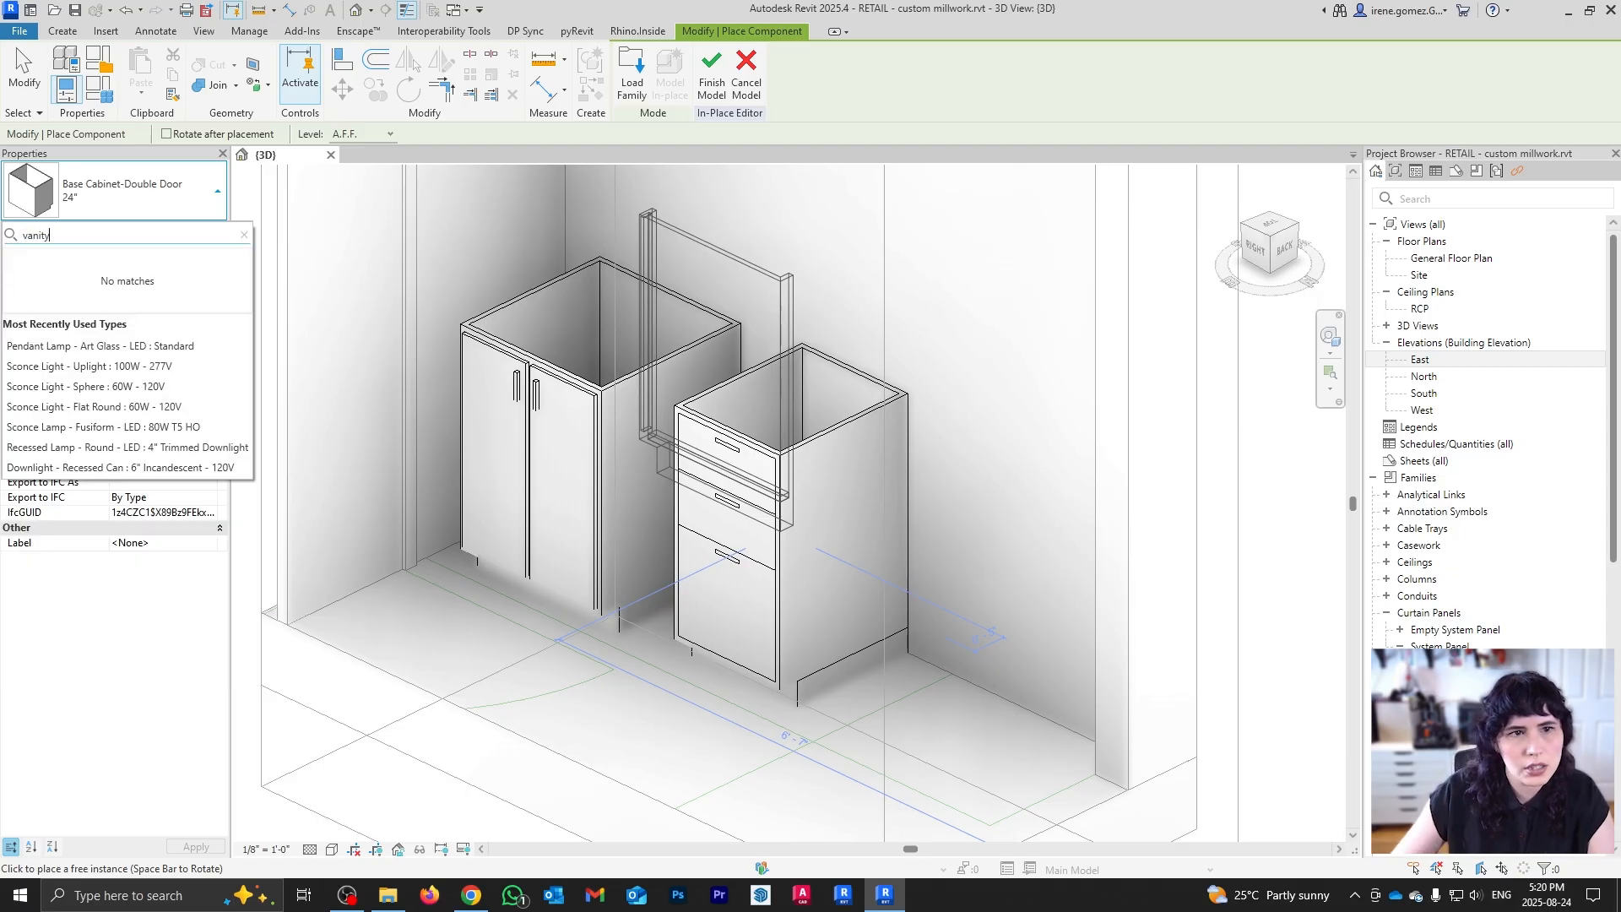
left_click(244, 234)
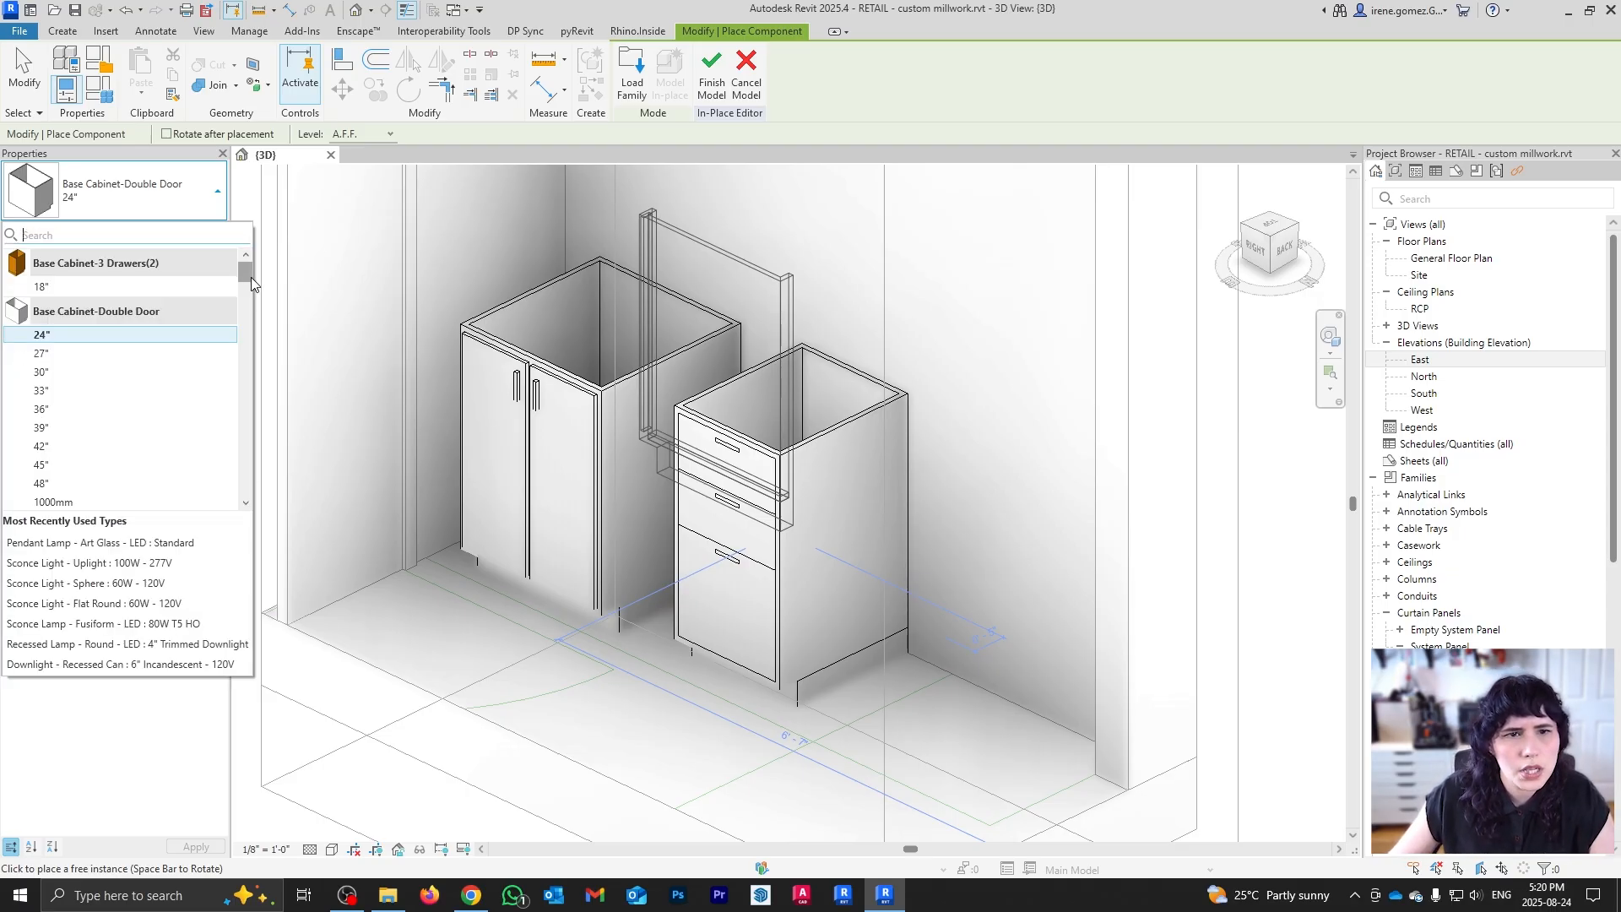
left_click_drag(247, 271, 239, 501)
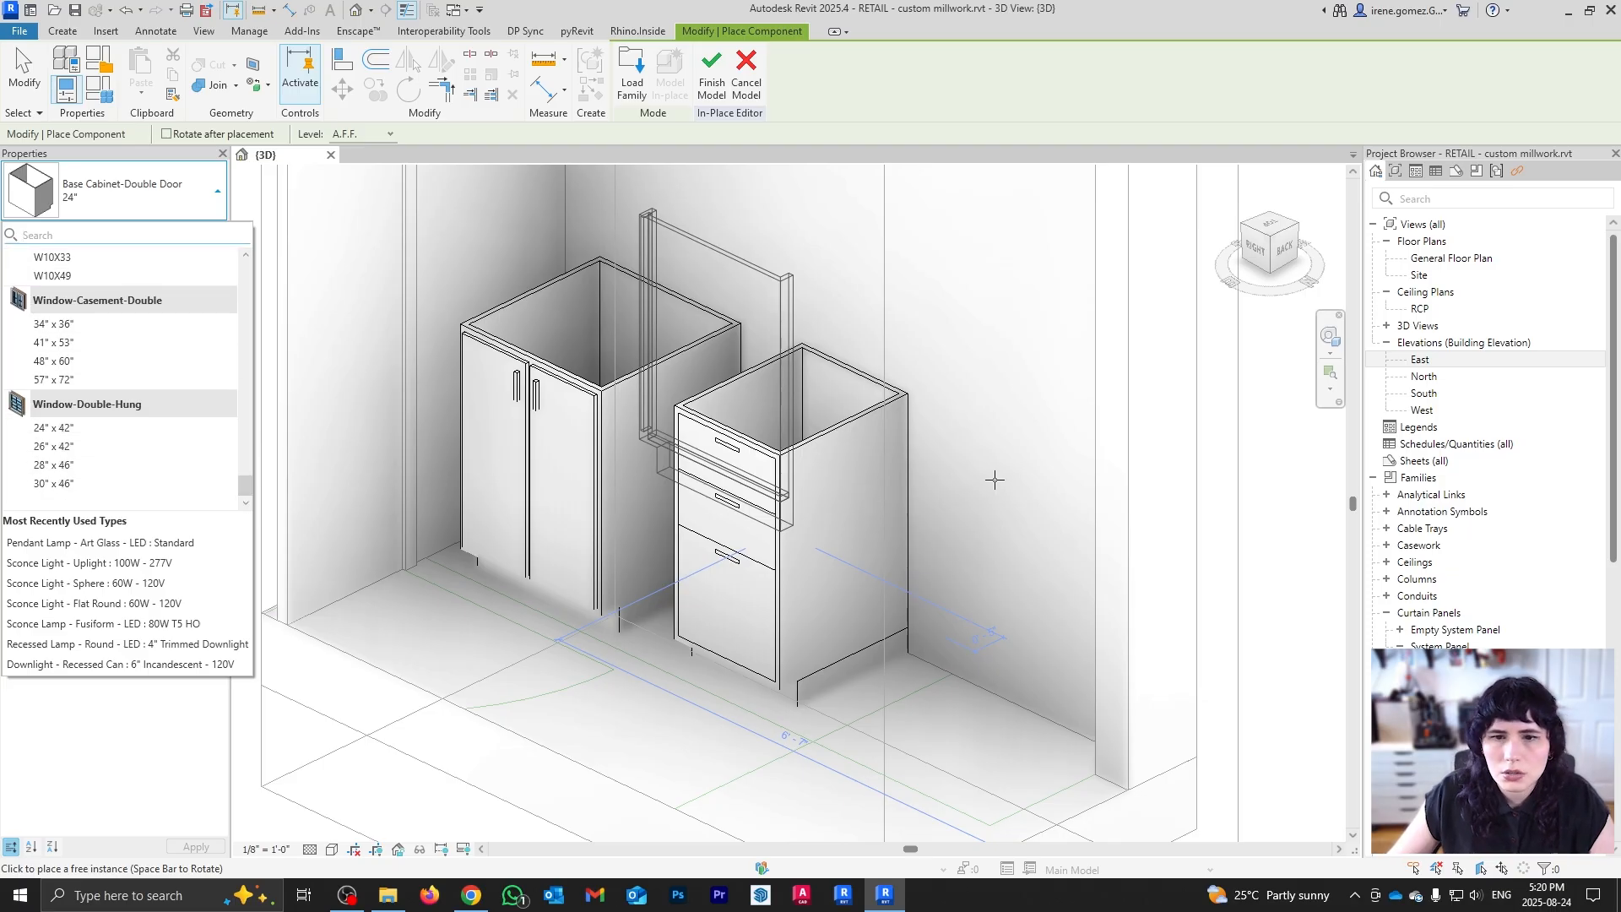
key("Escape")
key("Escape")
left_click(70, 36)
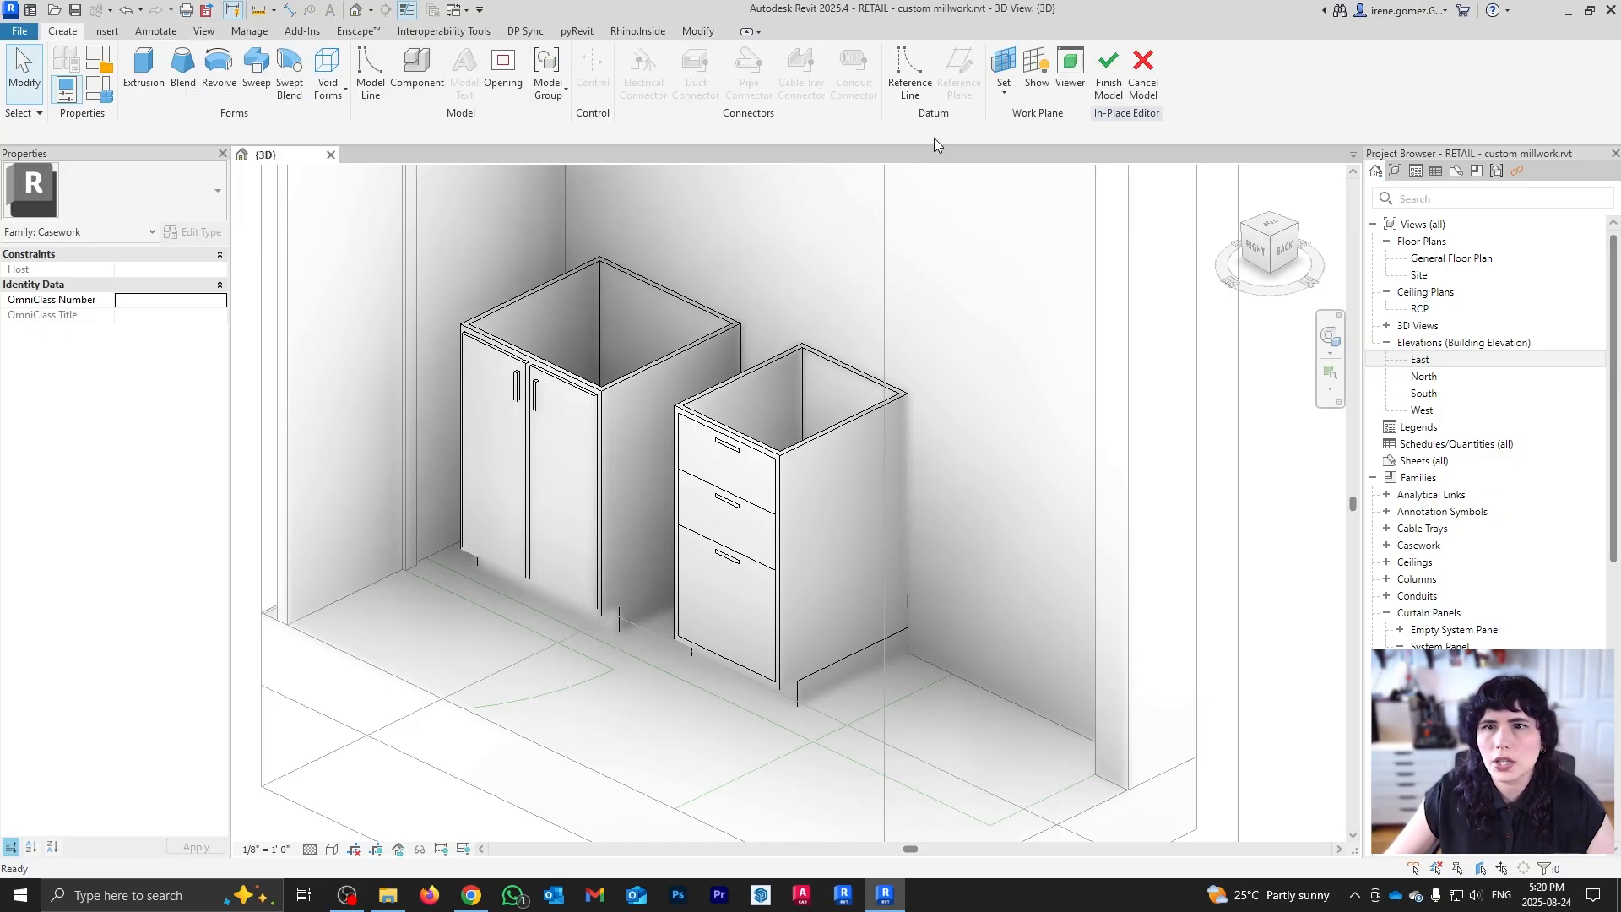
left_click(106, 31)
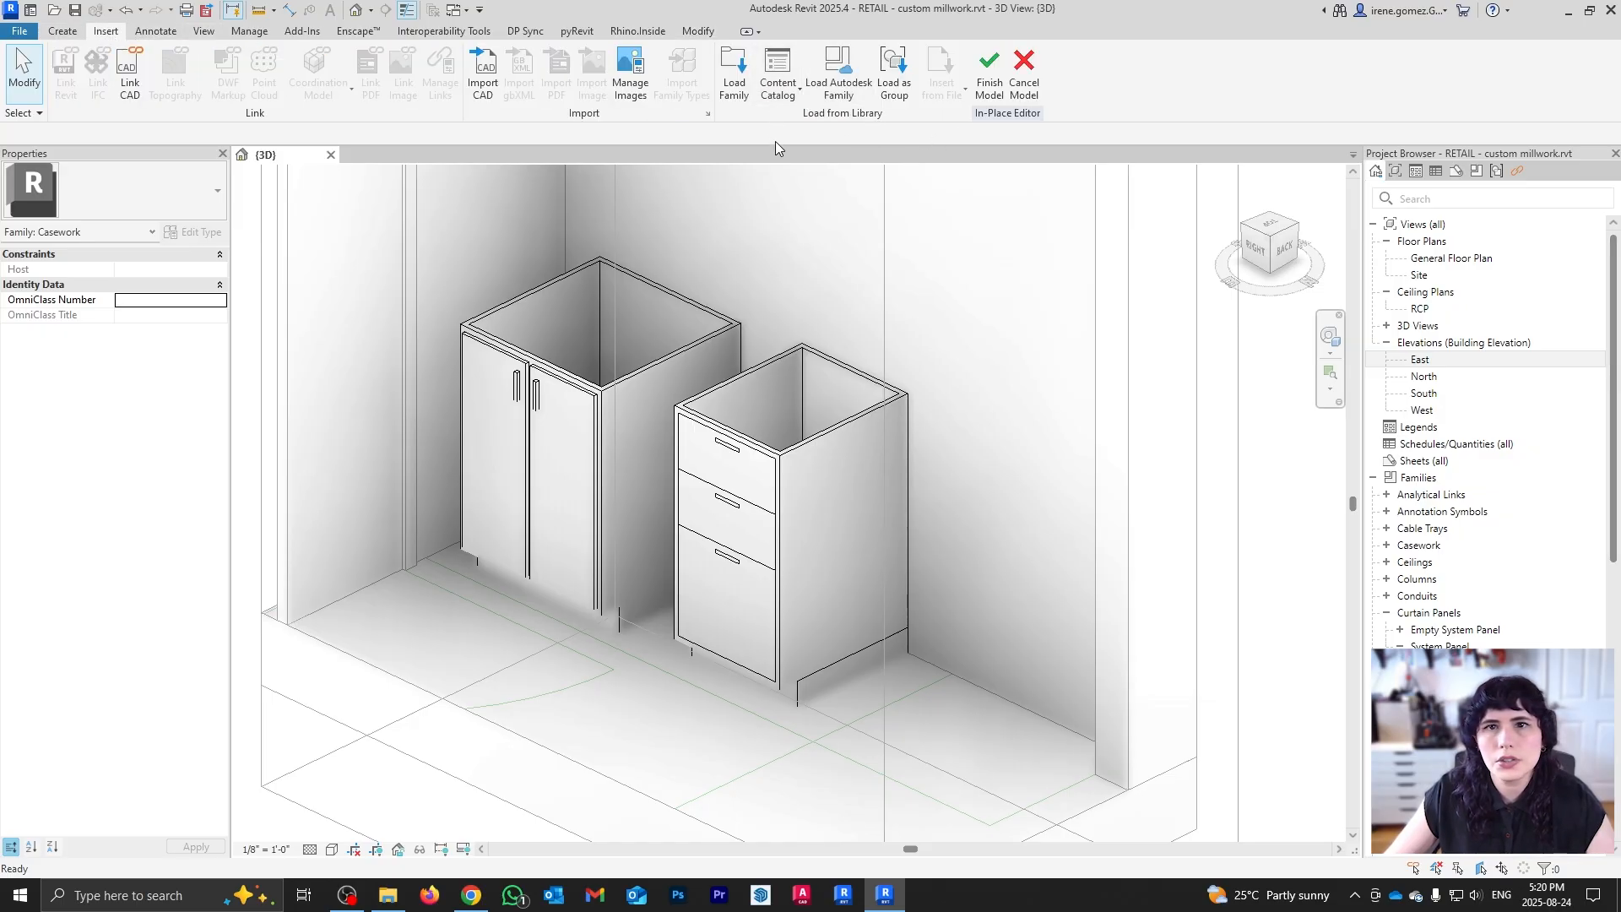
Step: Place a Vanity Cabinet-3 Drawers from the Autodesk family library beside the drawer cabinet
left_click(838, 76)
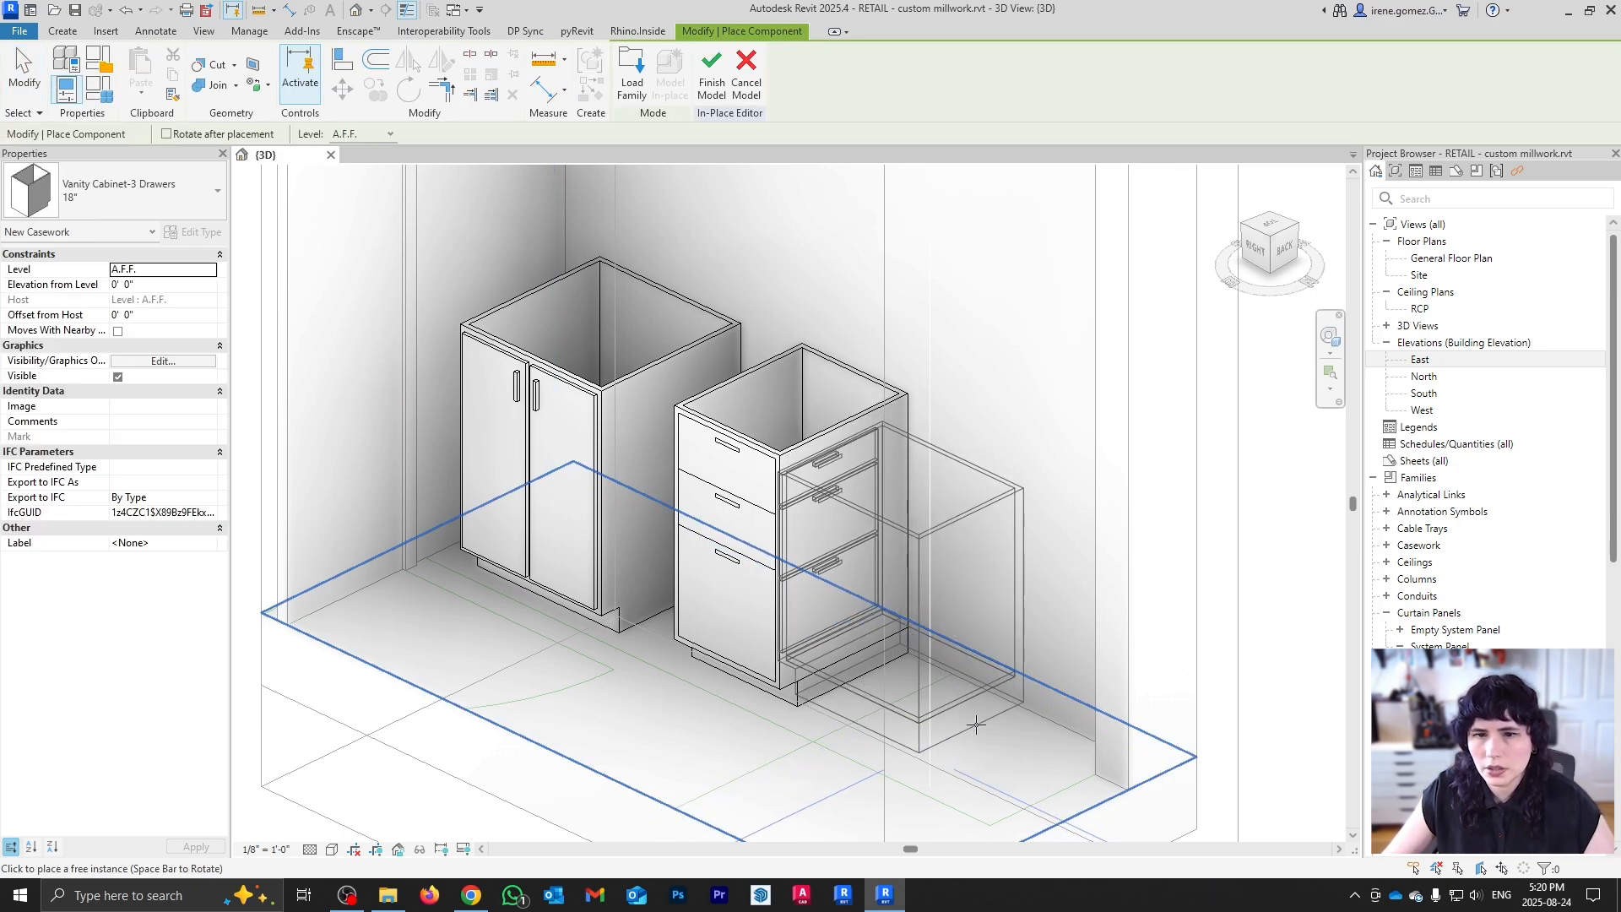
left_click(983, 751)
key("Escape")
key("Escape")
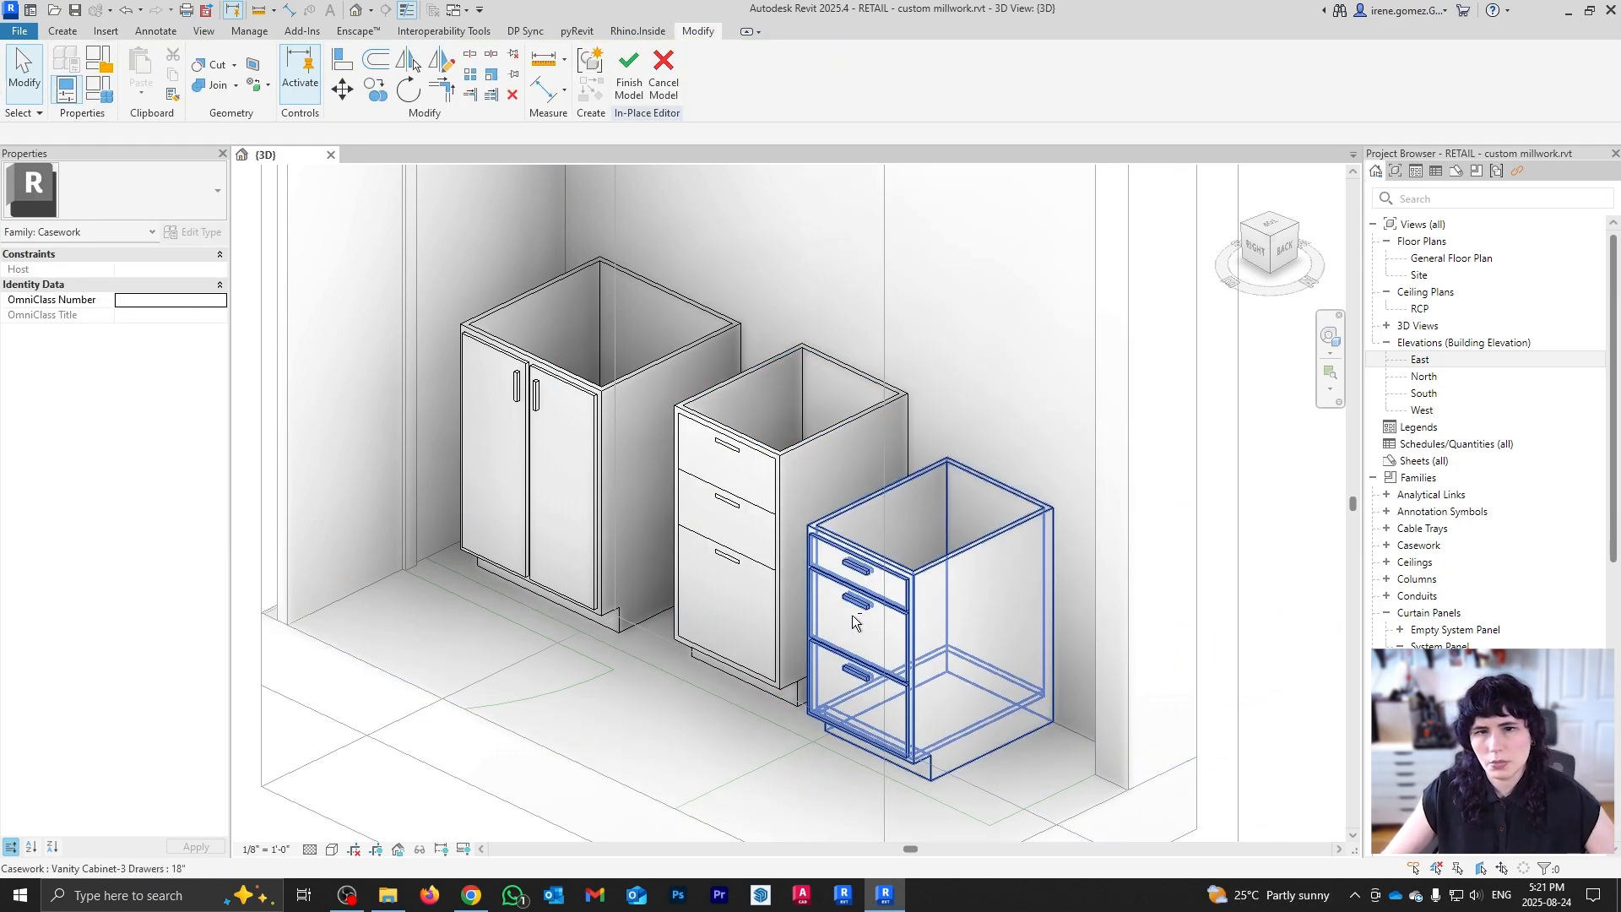
middle_click_drag(853, 614, 924, 701, "shift")
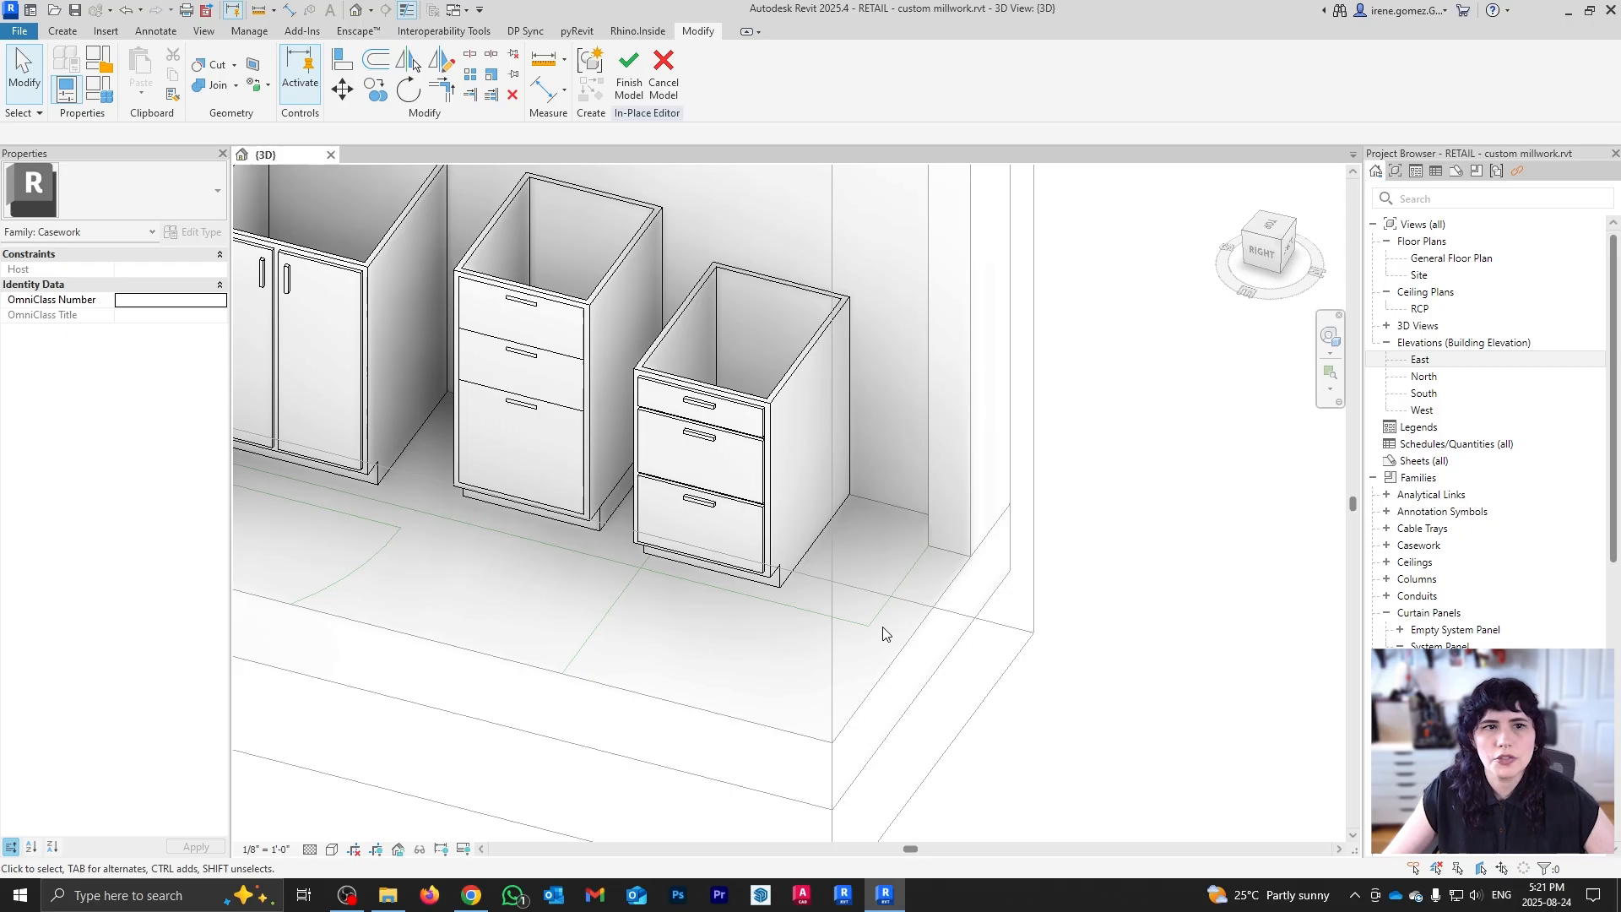
middle_click_drag(885, 633, 869, 583, "shift")
Step: Delete the extra middle drawer cabinet and select the remaining vanity cabinet
left_click(646, 380)
key("Delete")
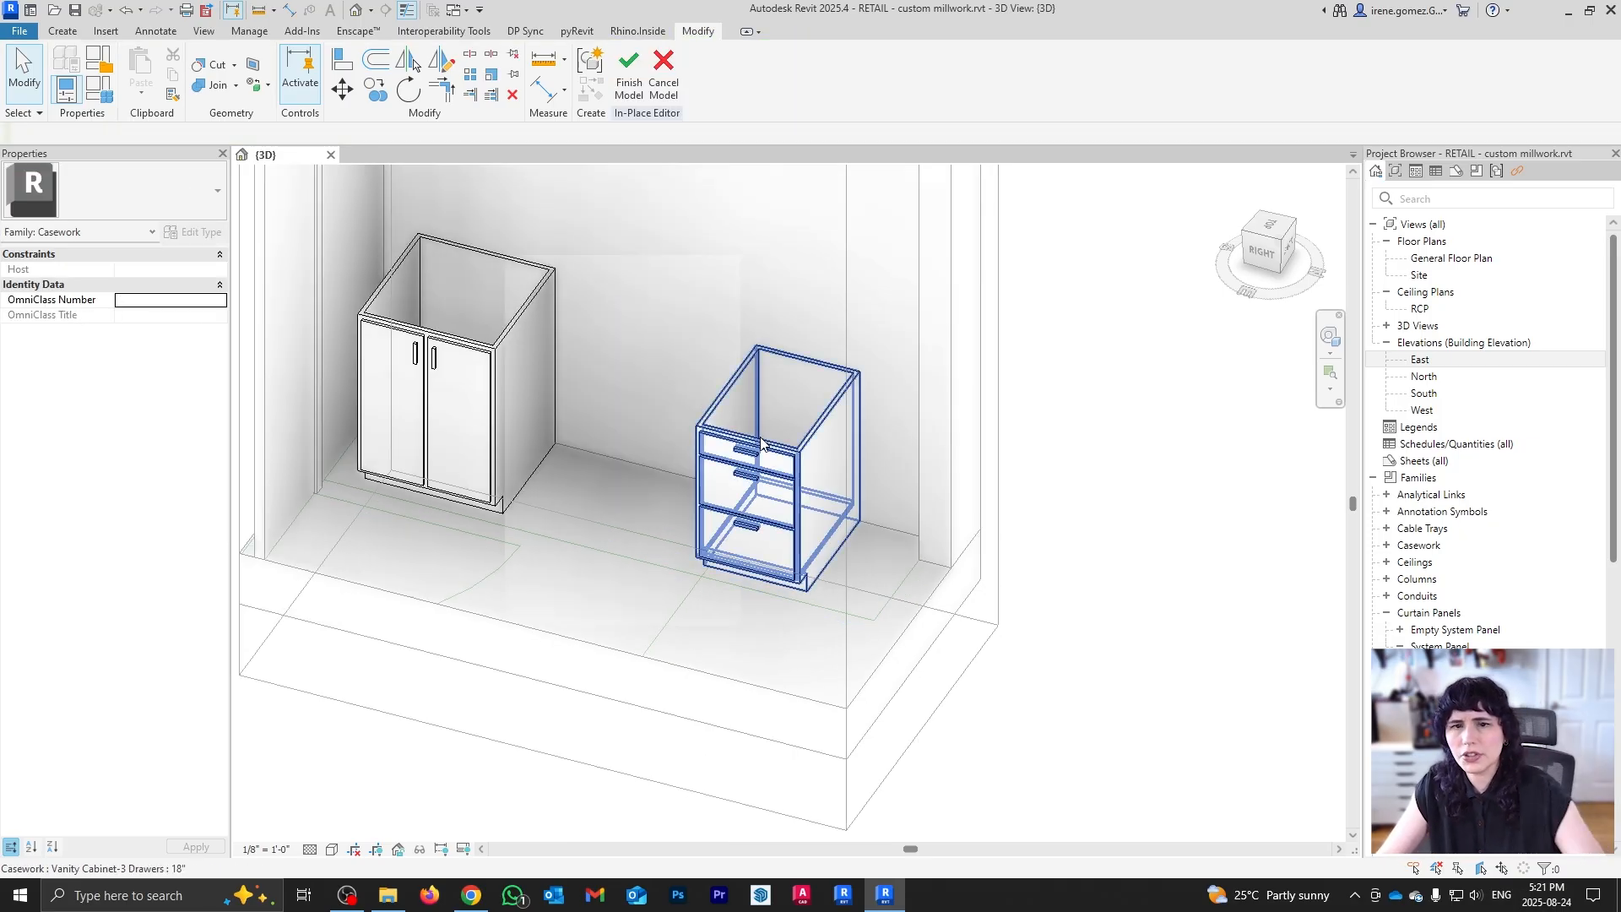
middle_click_drag(768, 467, 857, 542)
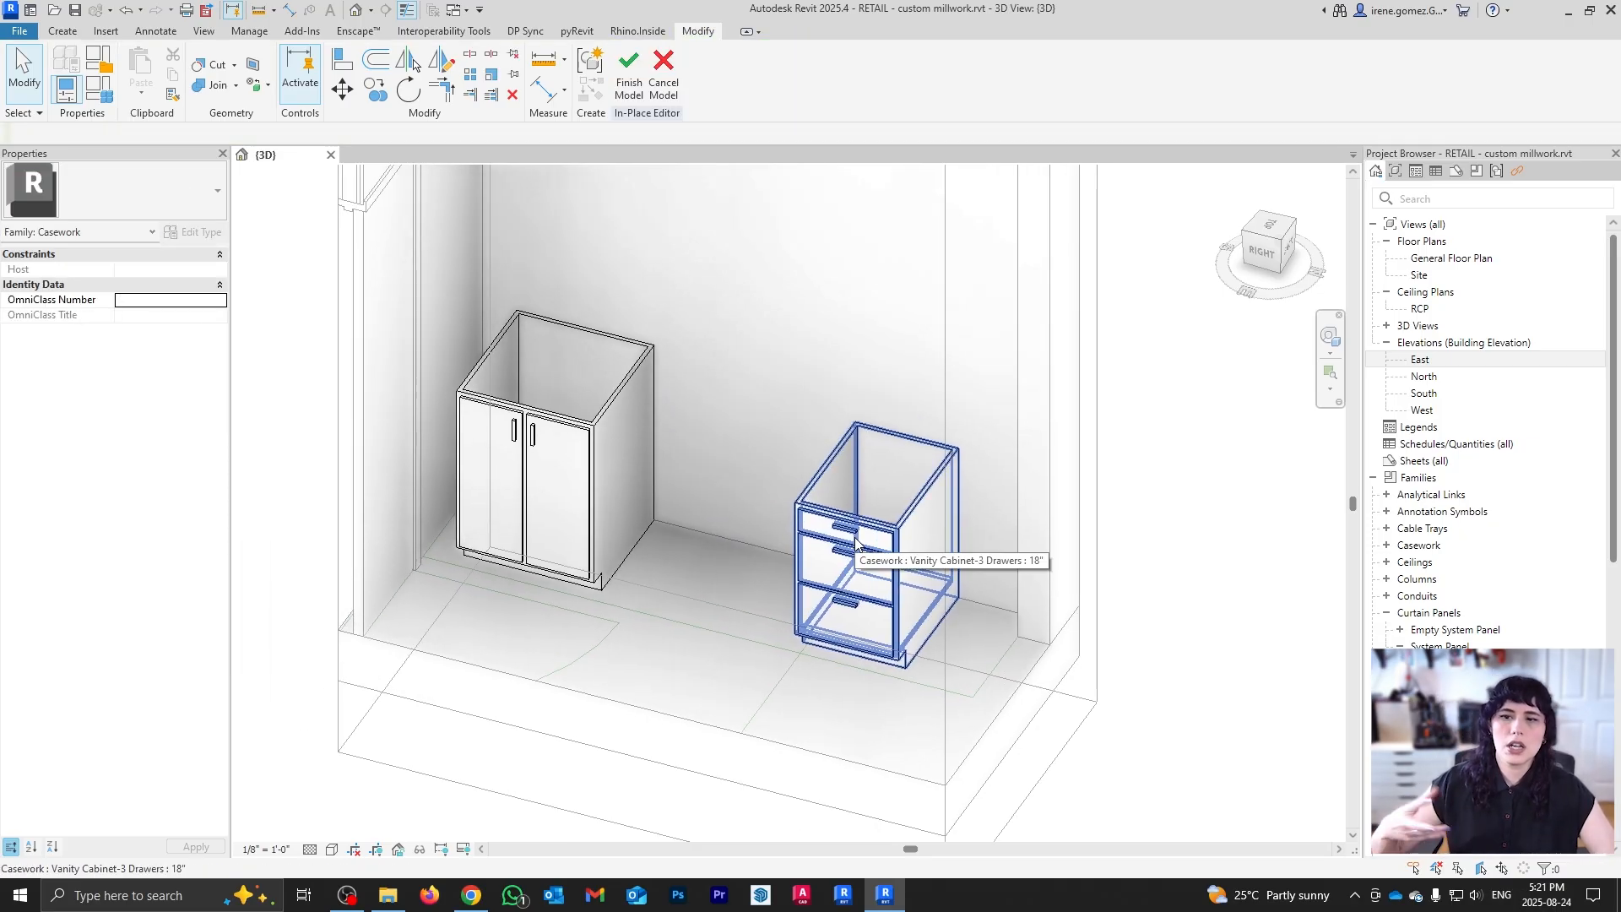
left_click(804, 507)
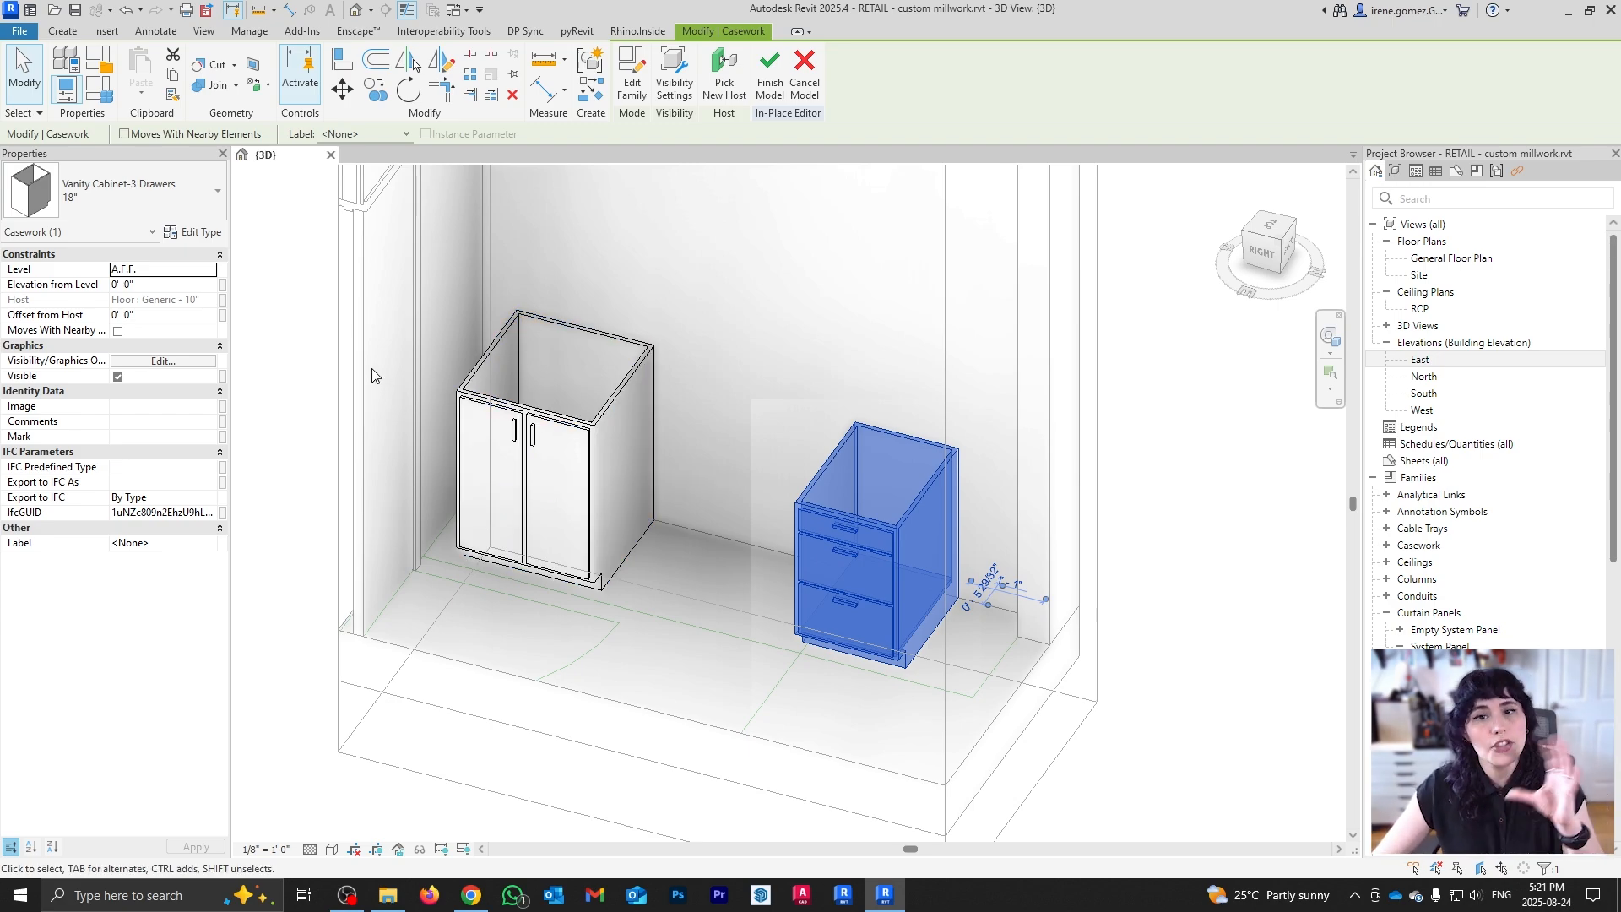
Step: Check the double-door base cabinet's height in its type properties without changing it
left_click(568, 431)
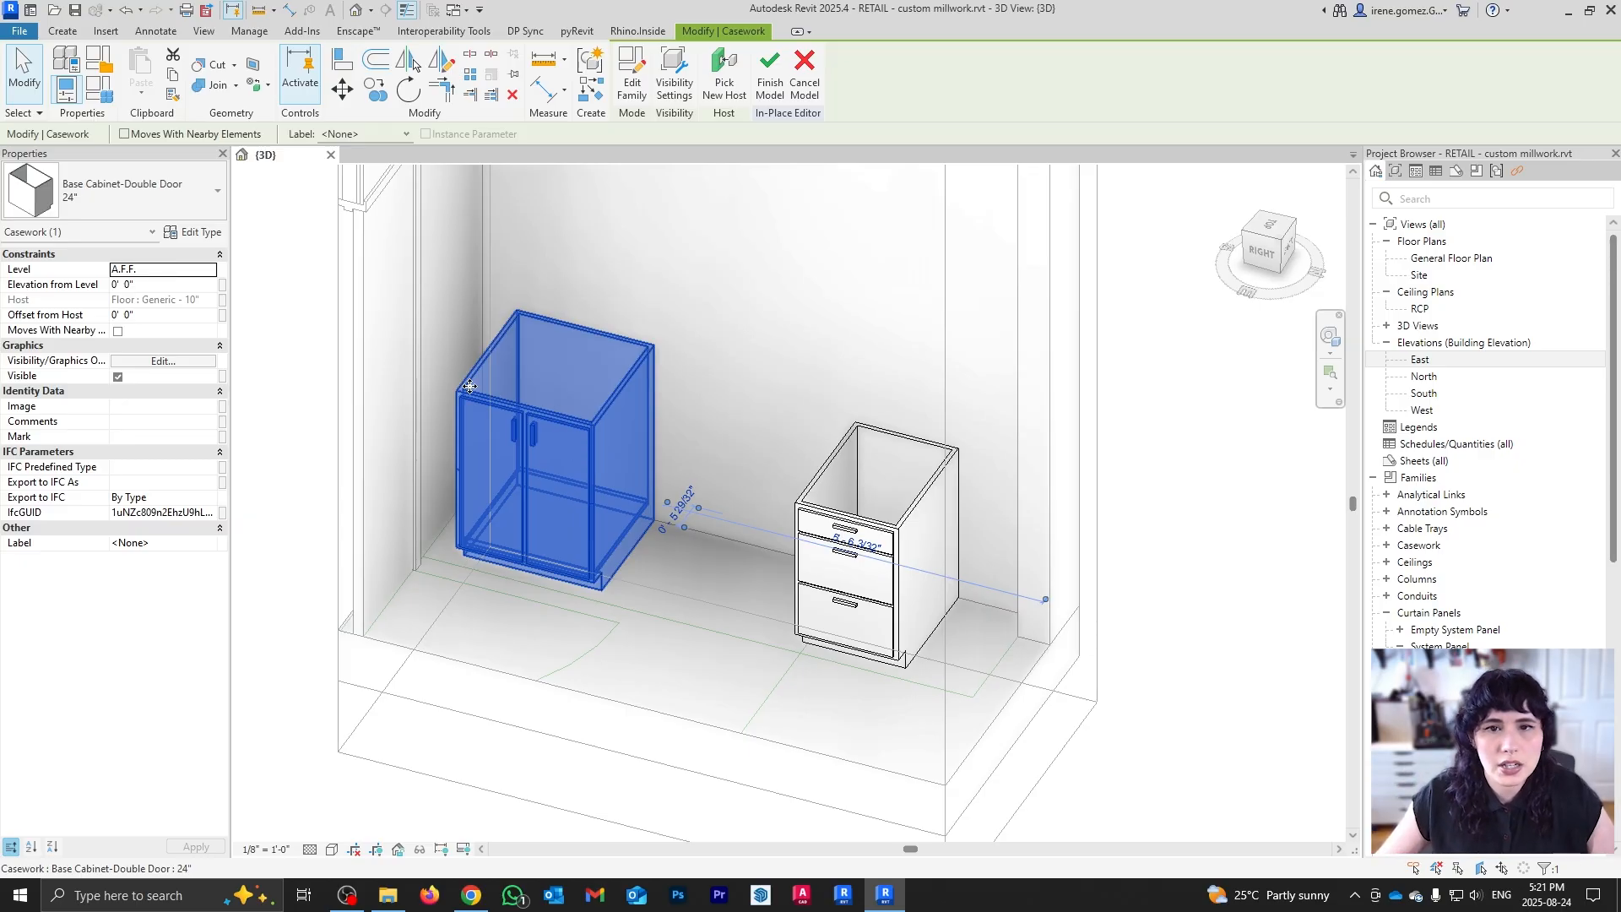
left_click(194, 235)
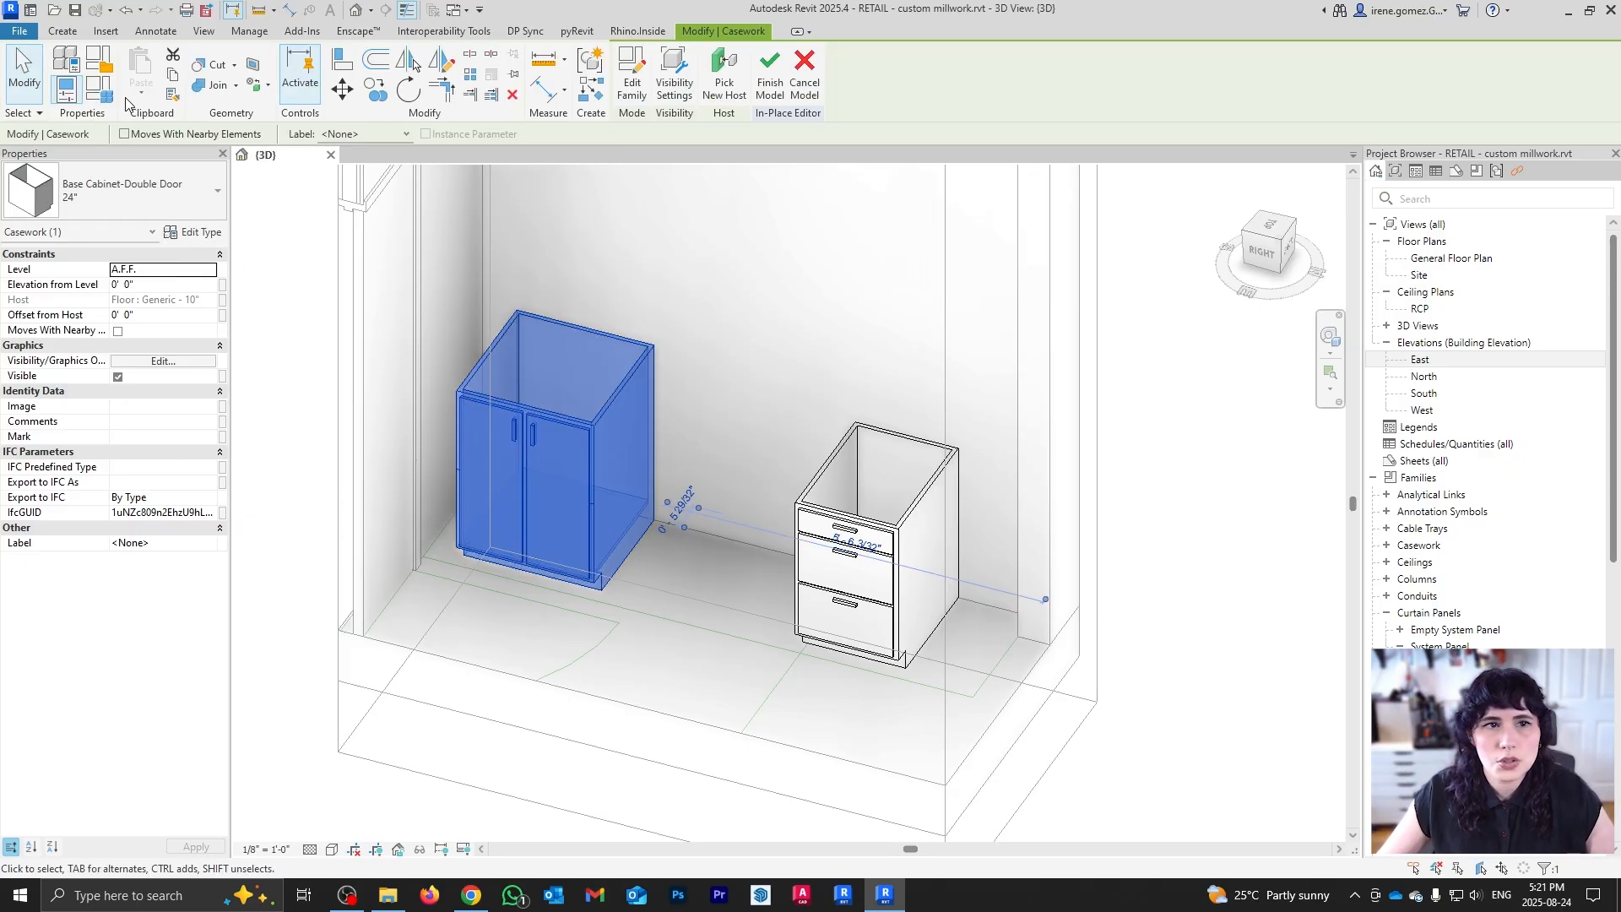
left_click(201, 234)
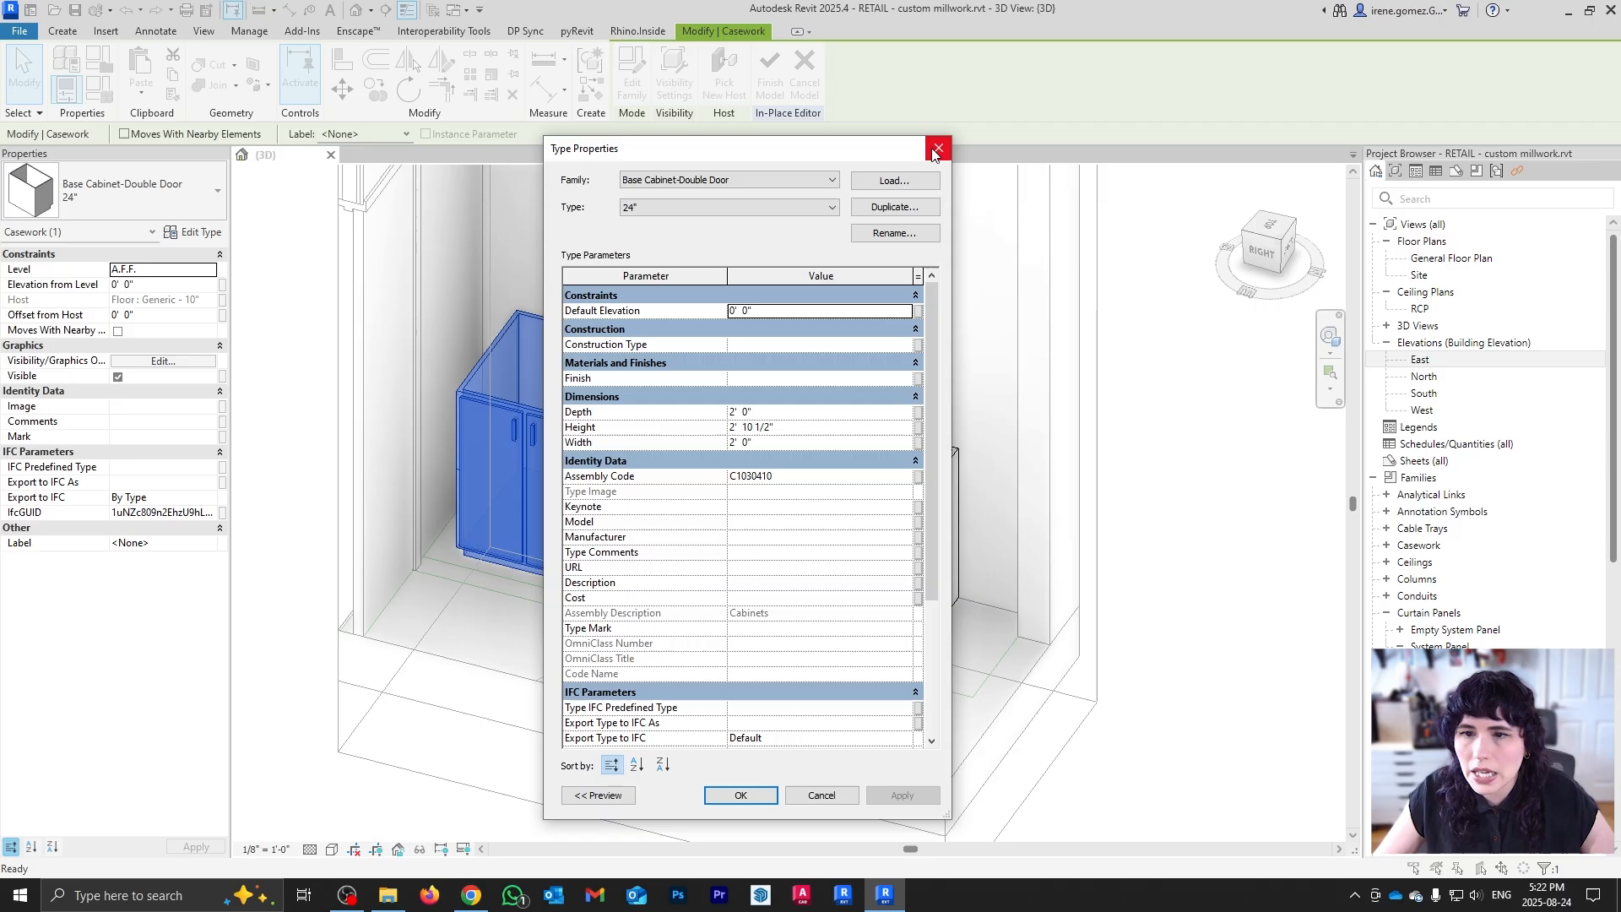
left_click(786, 428)
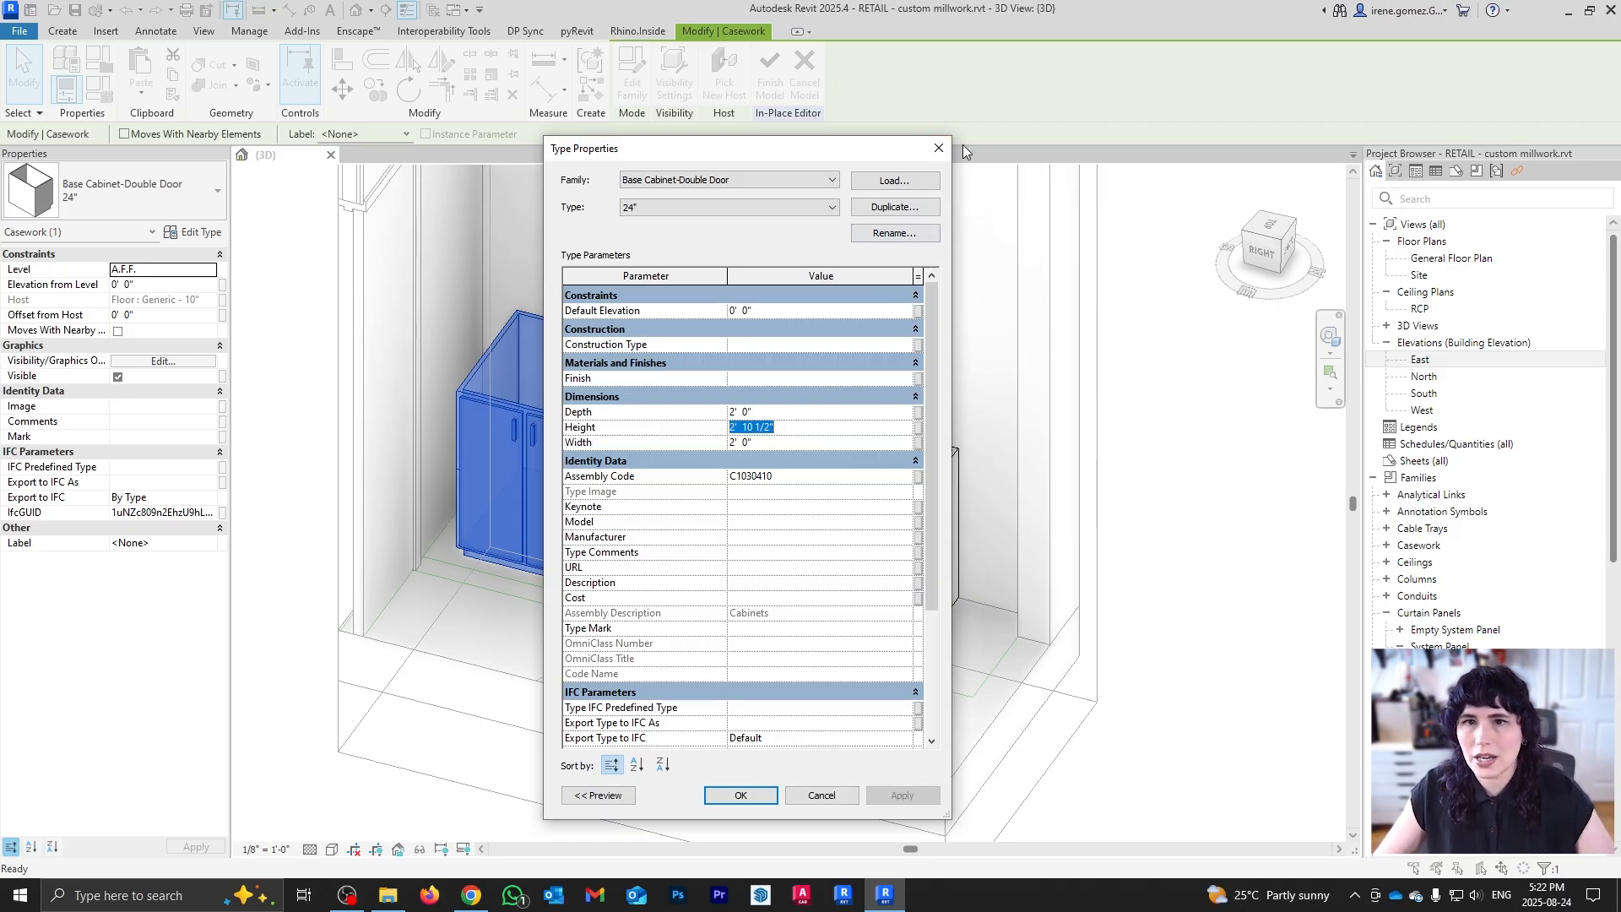
left_click(938, 148)
Step: Set the vanity cabinet's type Height to 2' 10 1/2" and Depth to 2' 0"
left_click(844, 561)
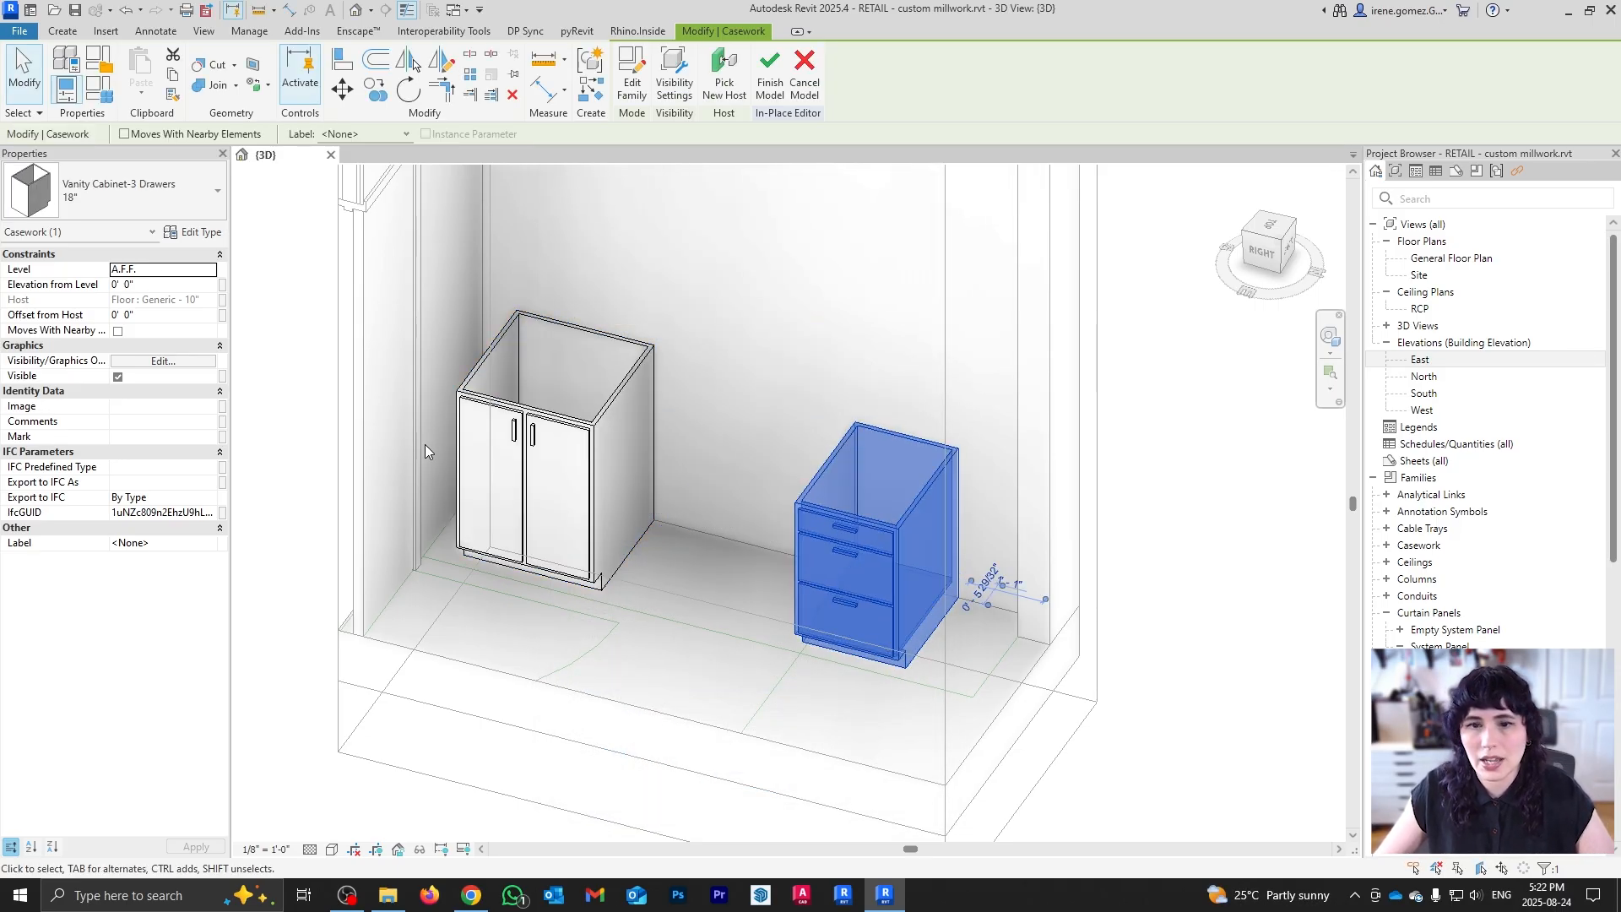
left_click(218, 239)
left_click(789, 428)
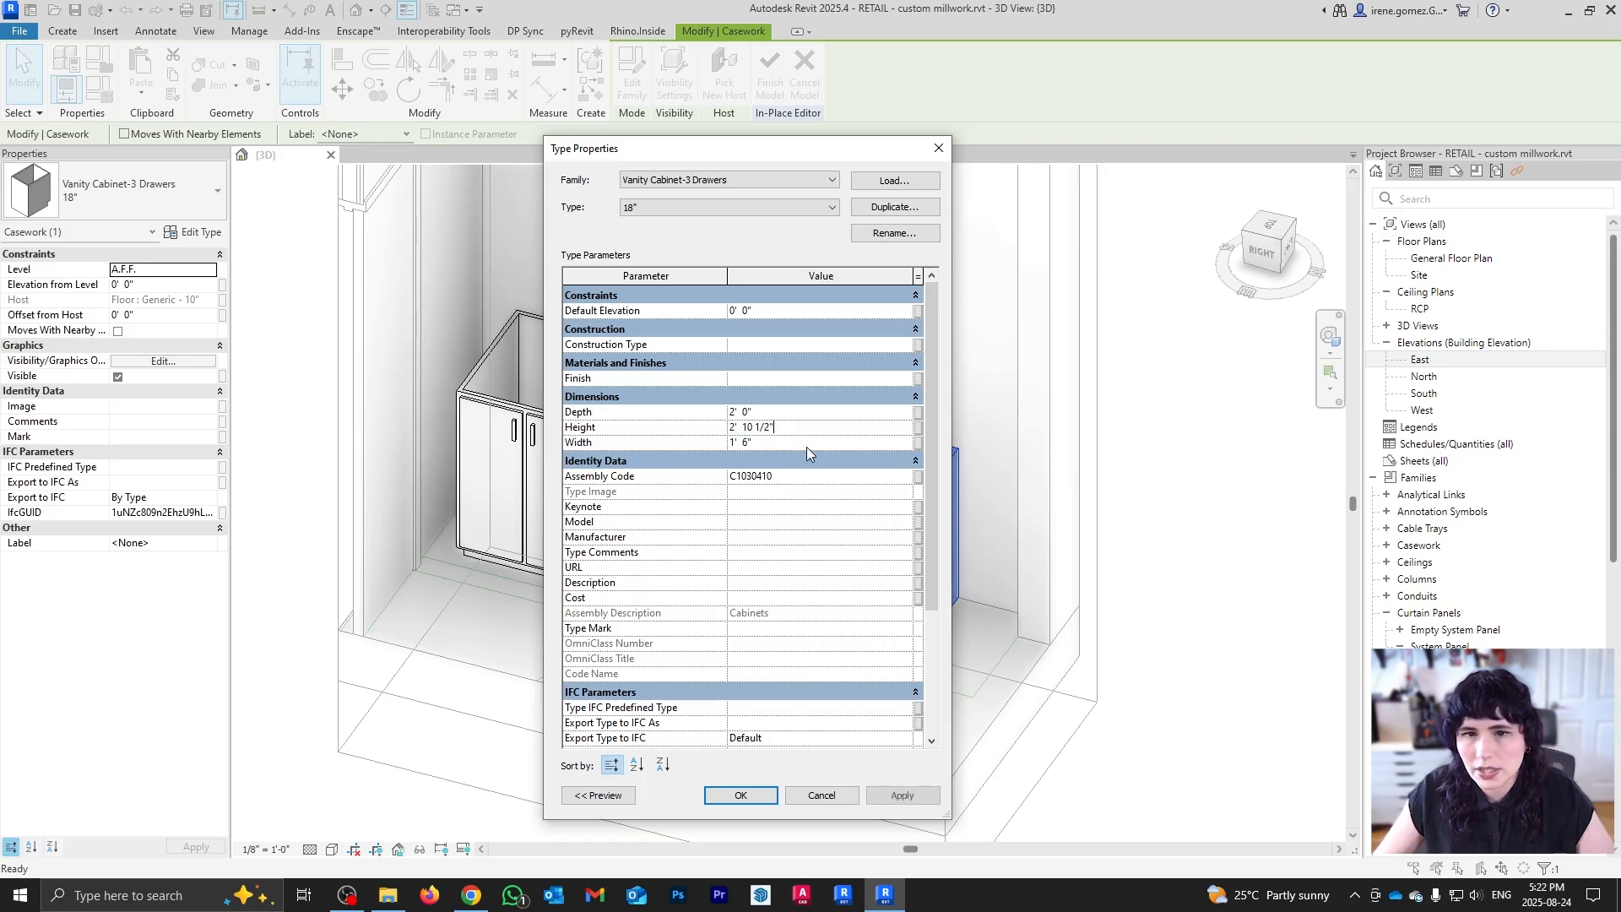
left_click(806, 414)
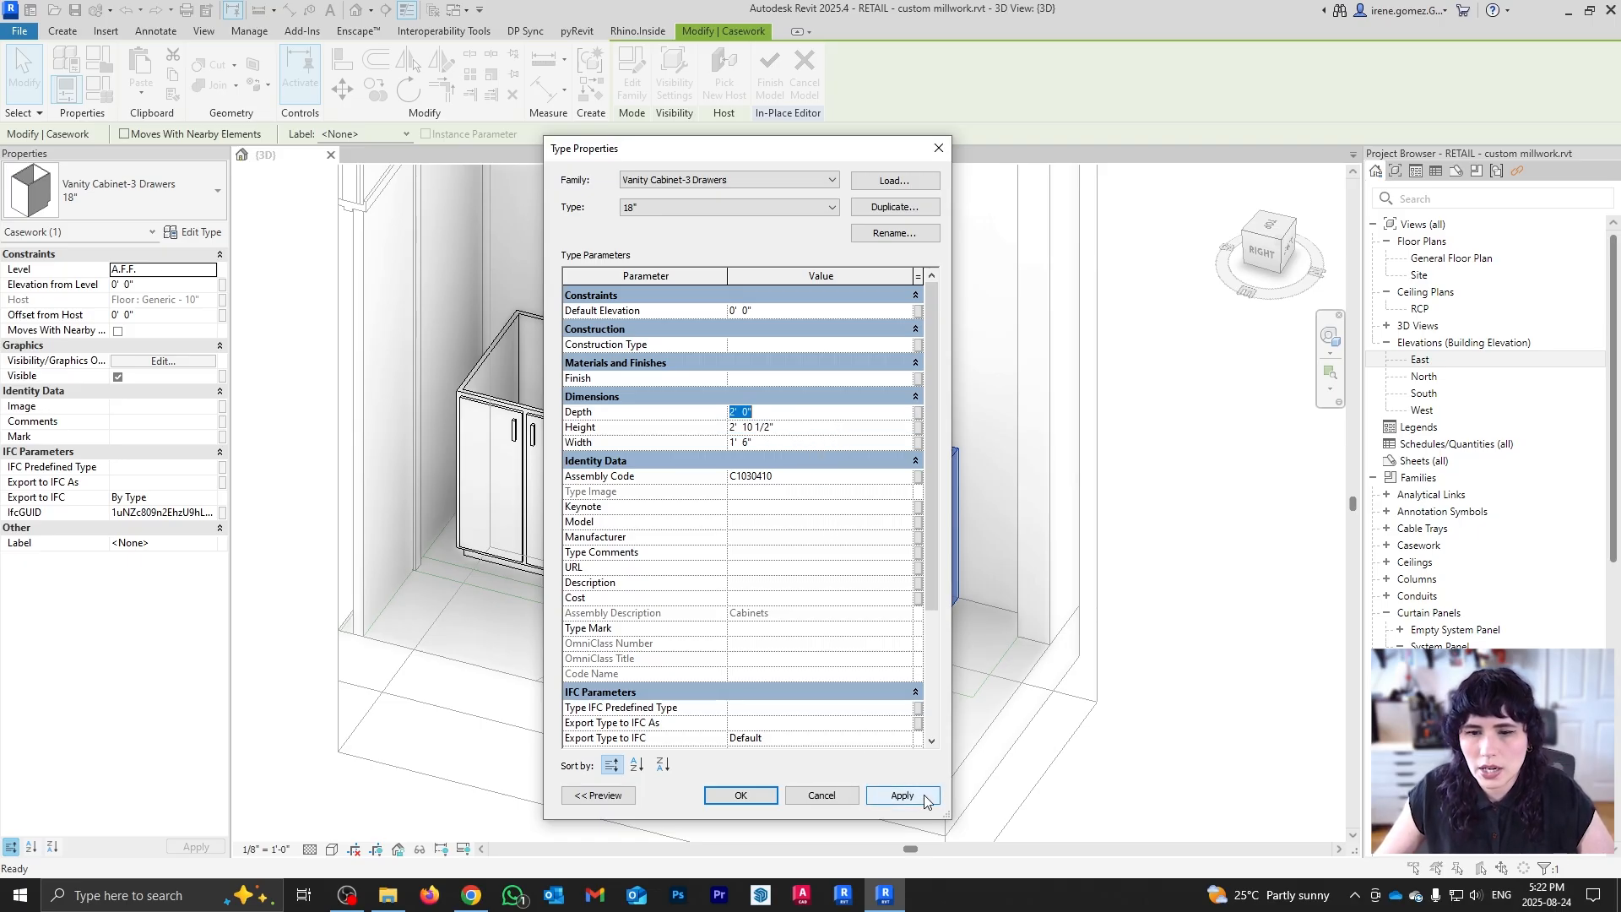
left_click_drag(814, 152, 1278, 148)
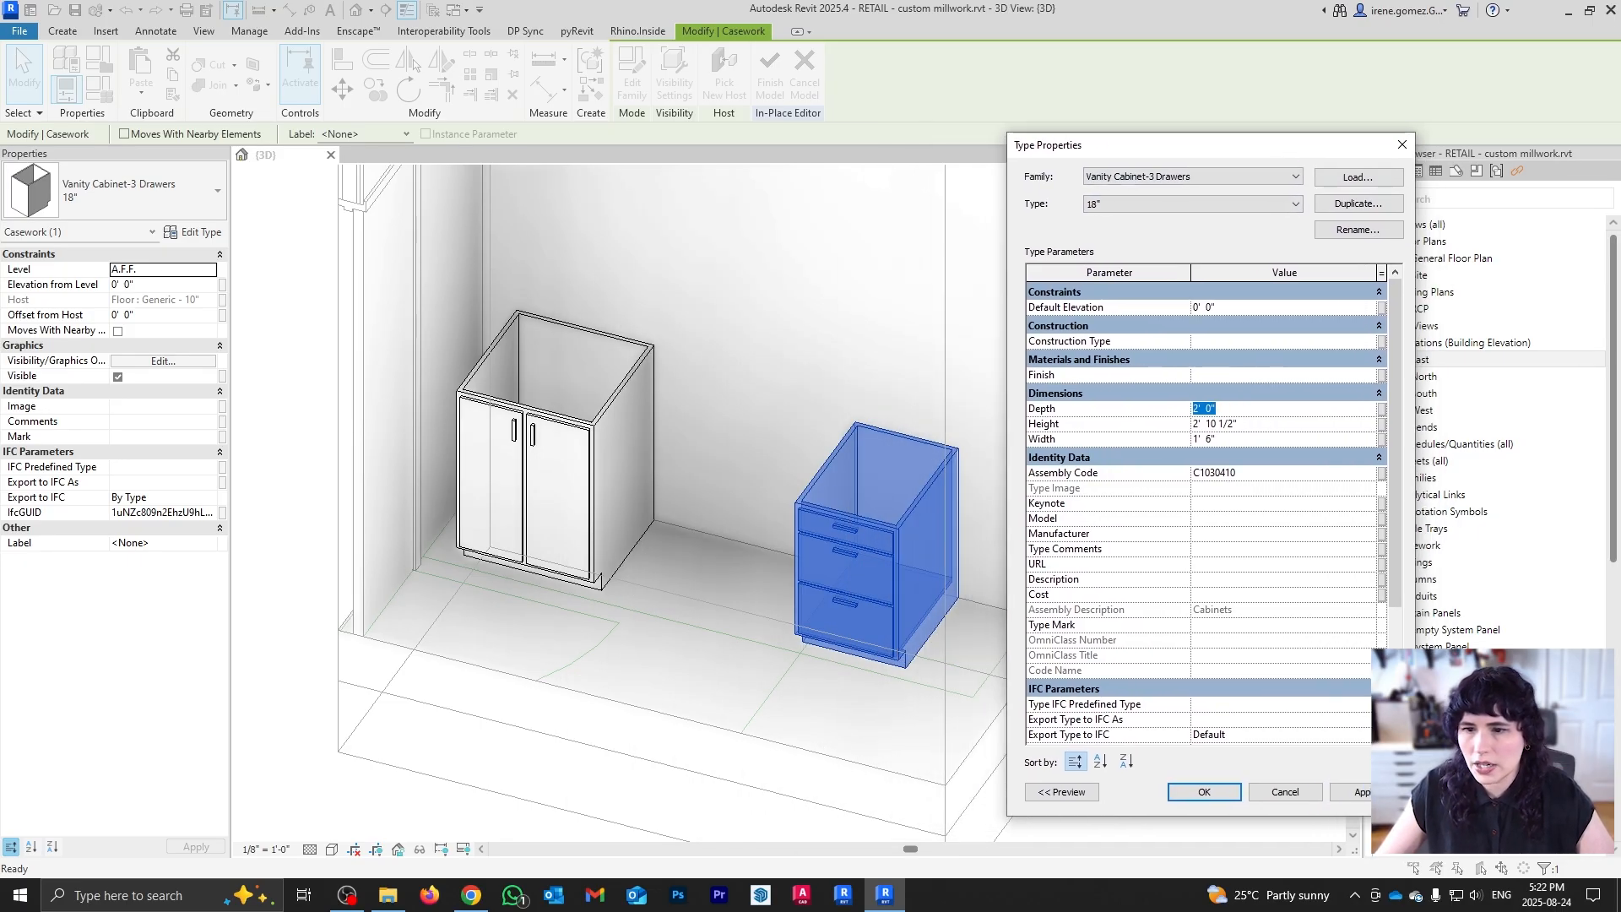
left_click(1361, 792)
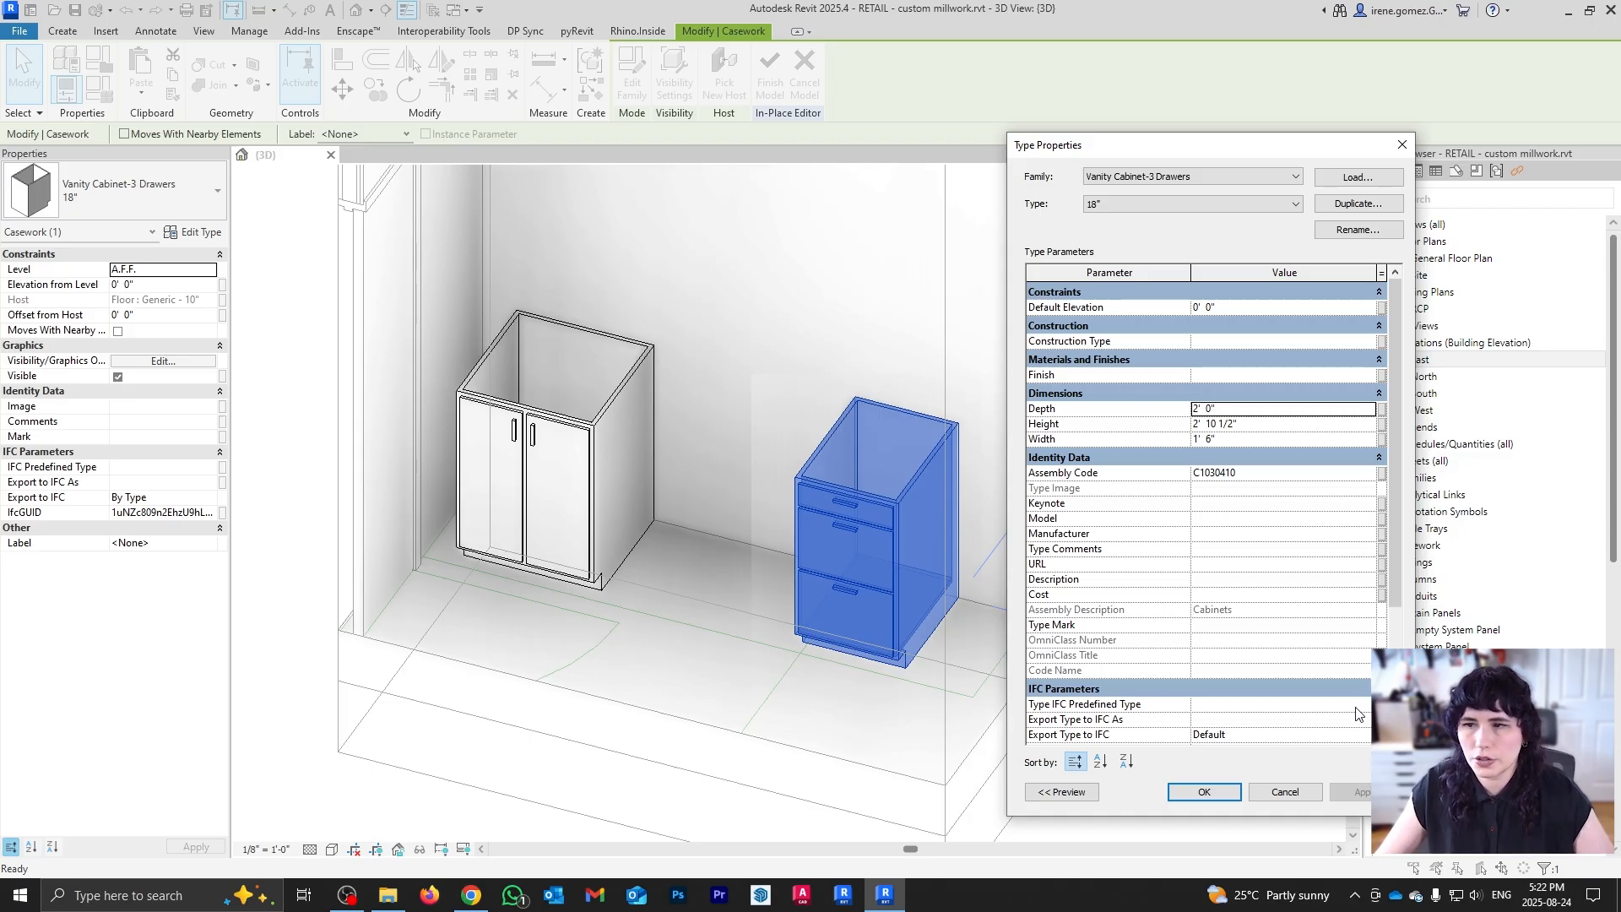
left_click(1203, 790)
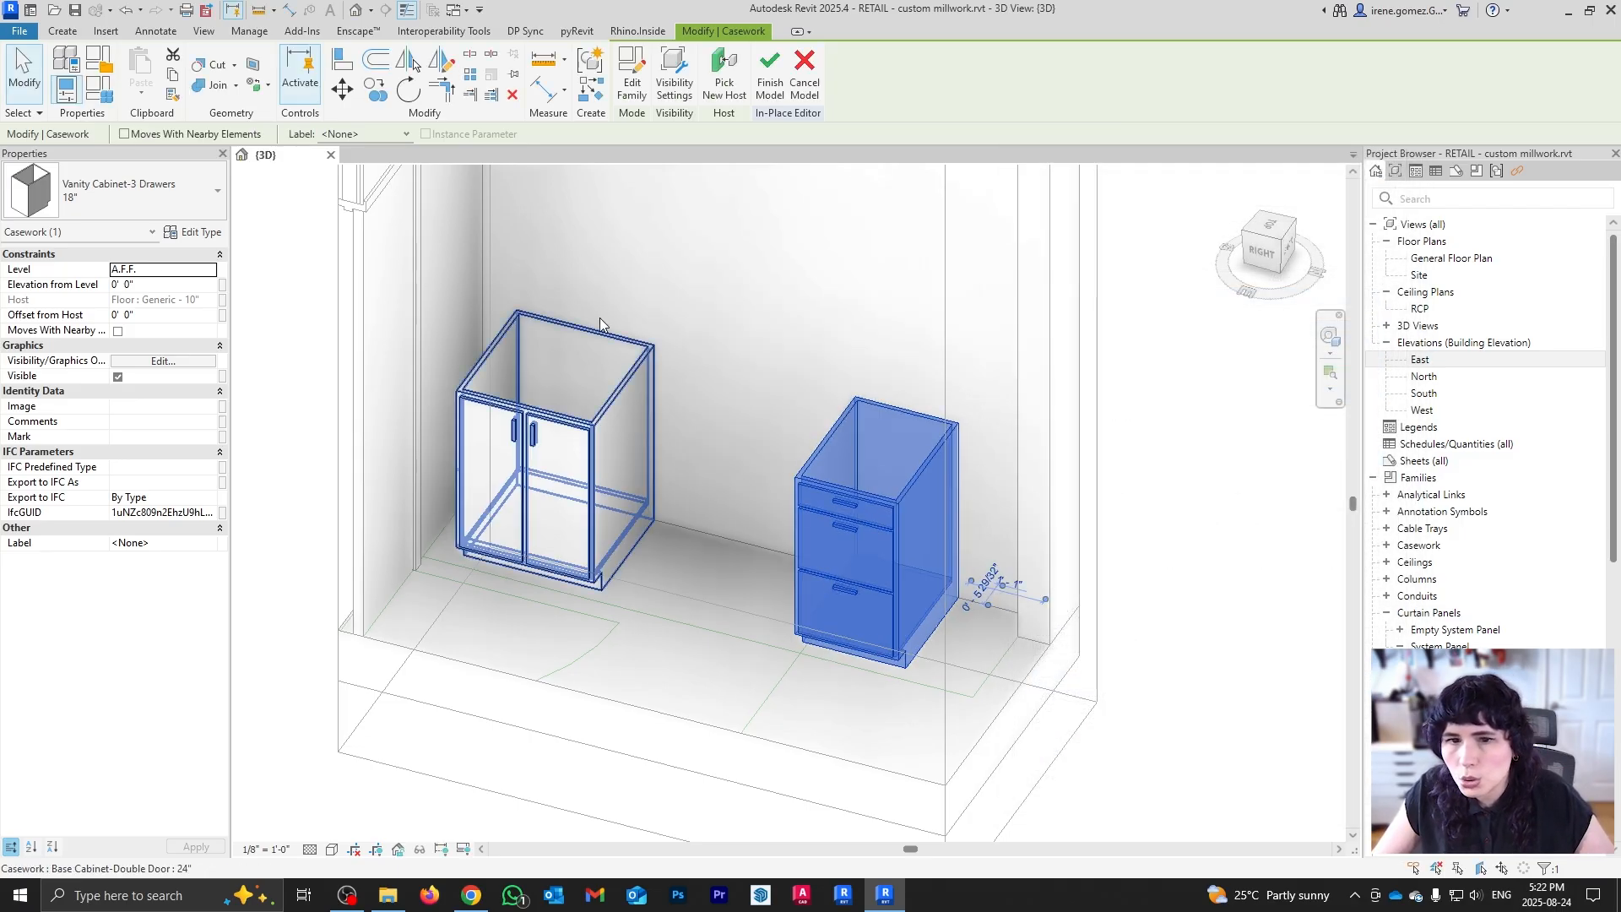
Step: Compare both cabinets from top and angled views and reopen the vanity's type properties
left_click(1271, 229)
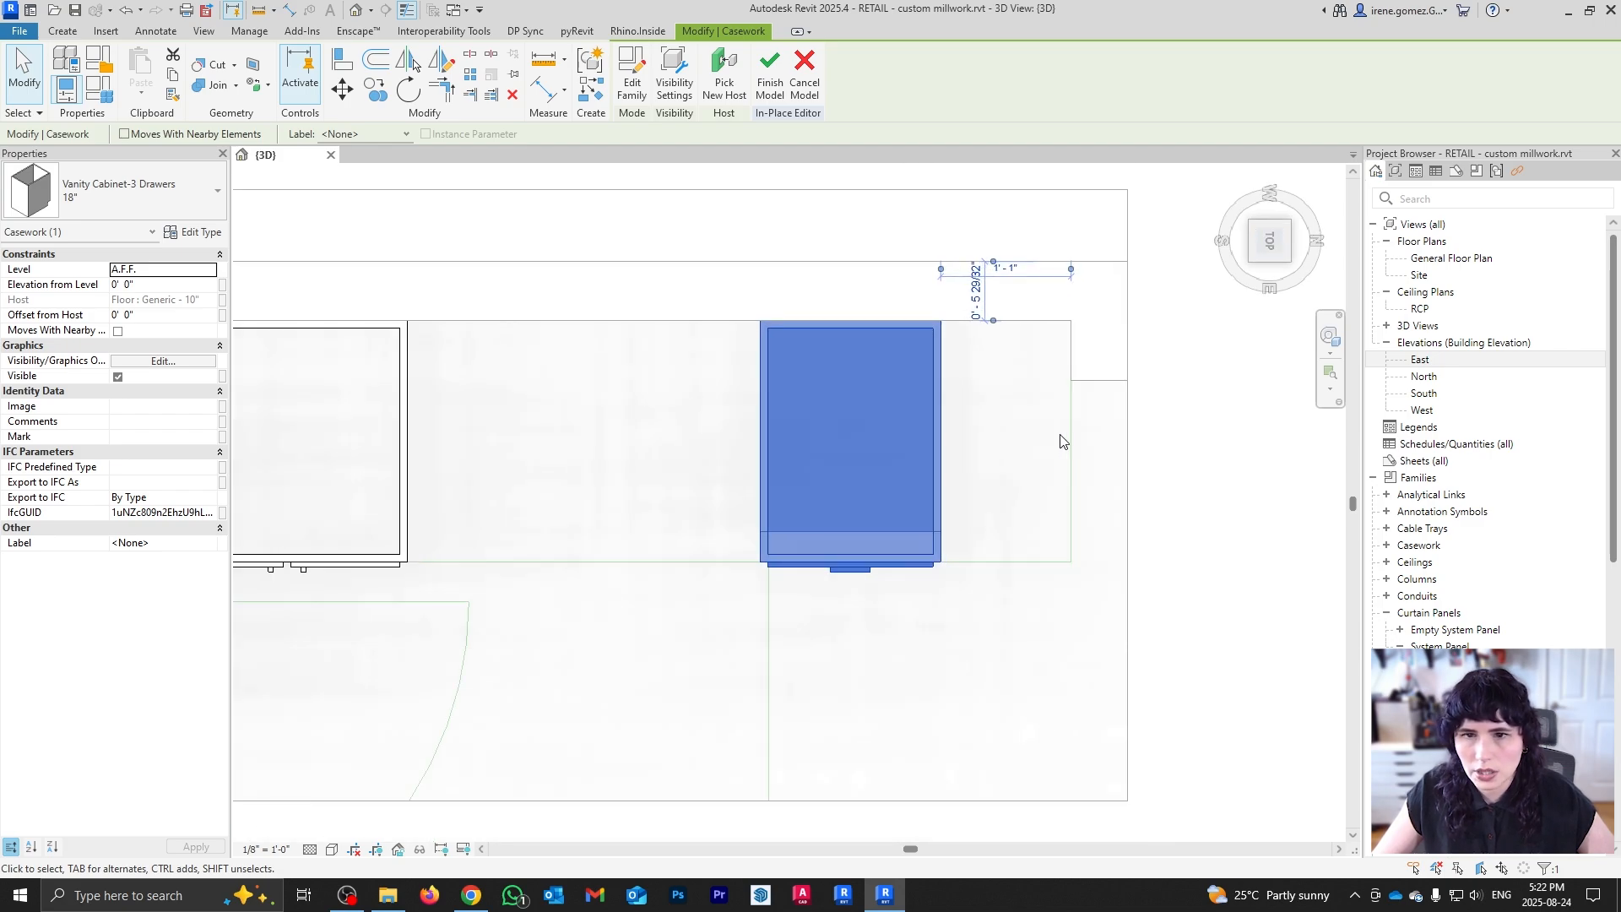
middle_click_drag(1087, 656, 1024, 375, "shift")
scroll(1024, 375, "down", 1)
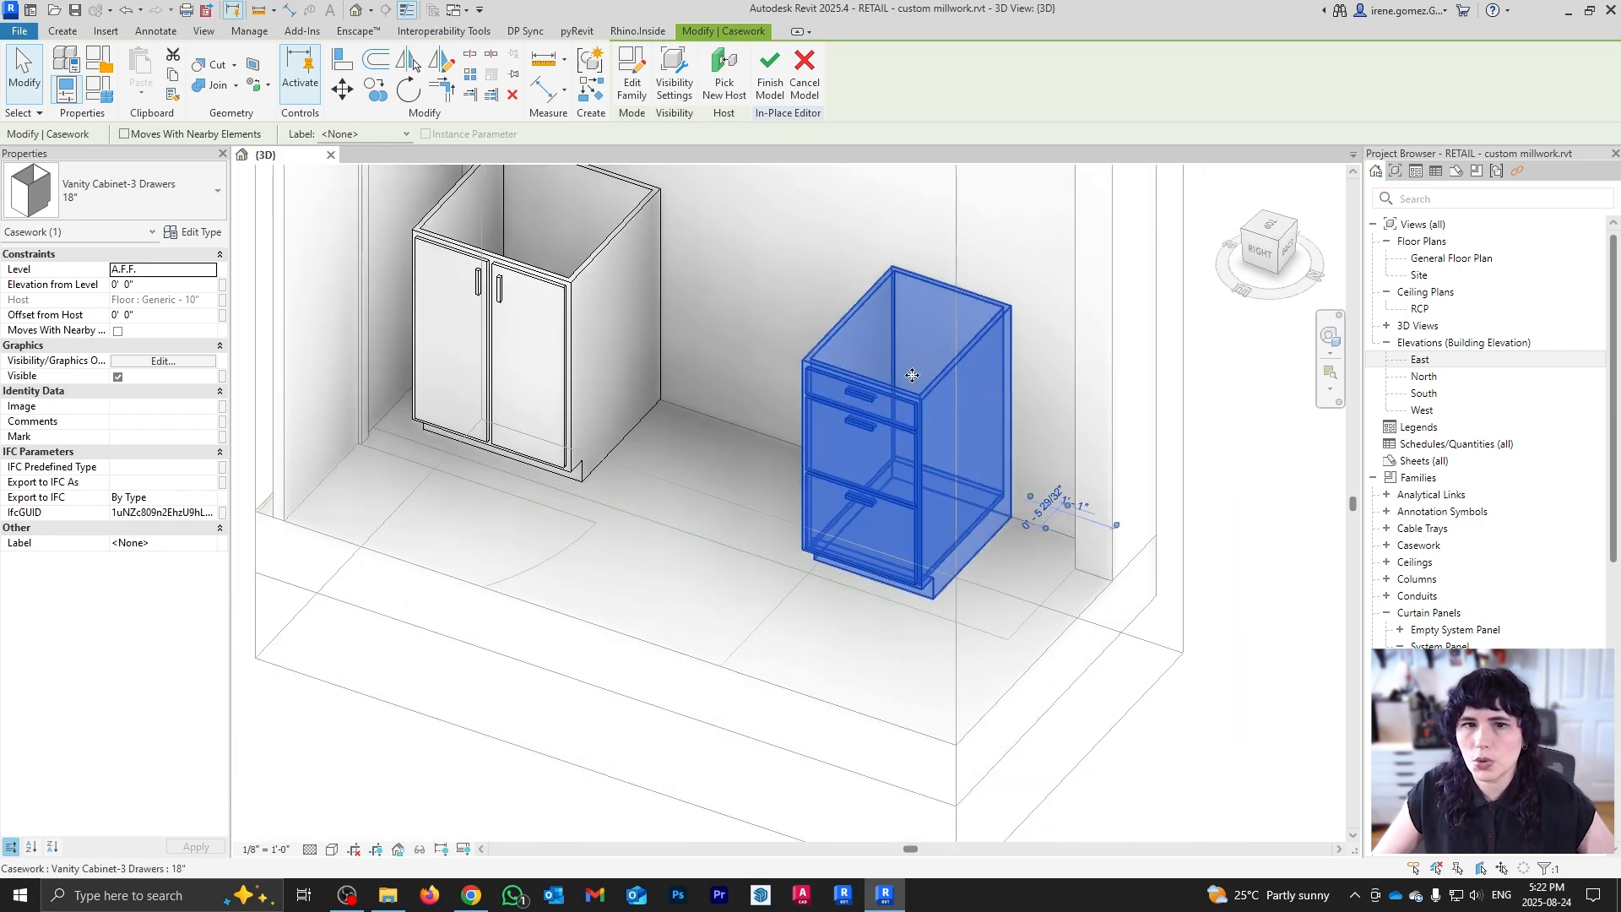
middle_click_drag(912, 375, 853, 354, "shift")
left_click(596, 476)
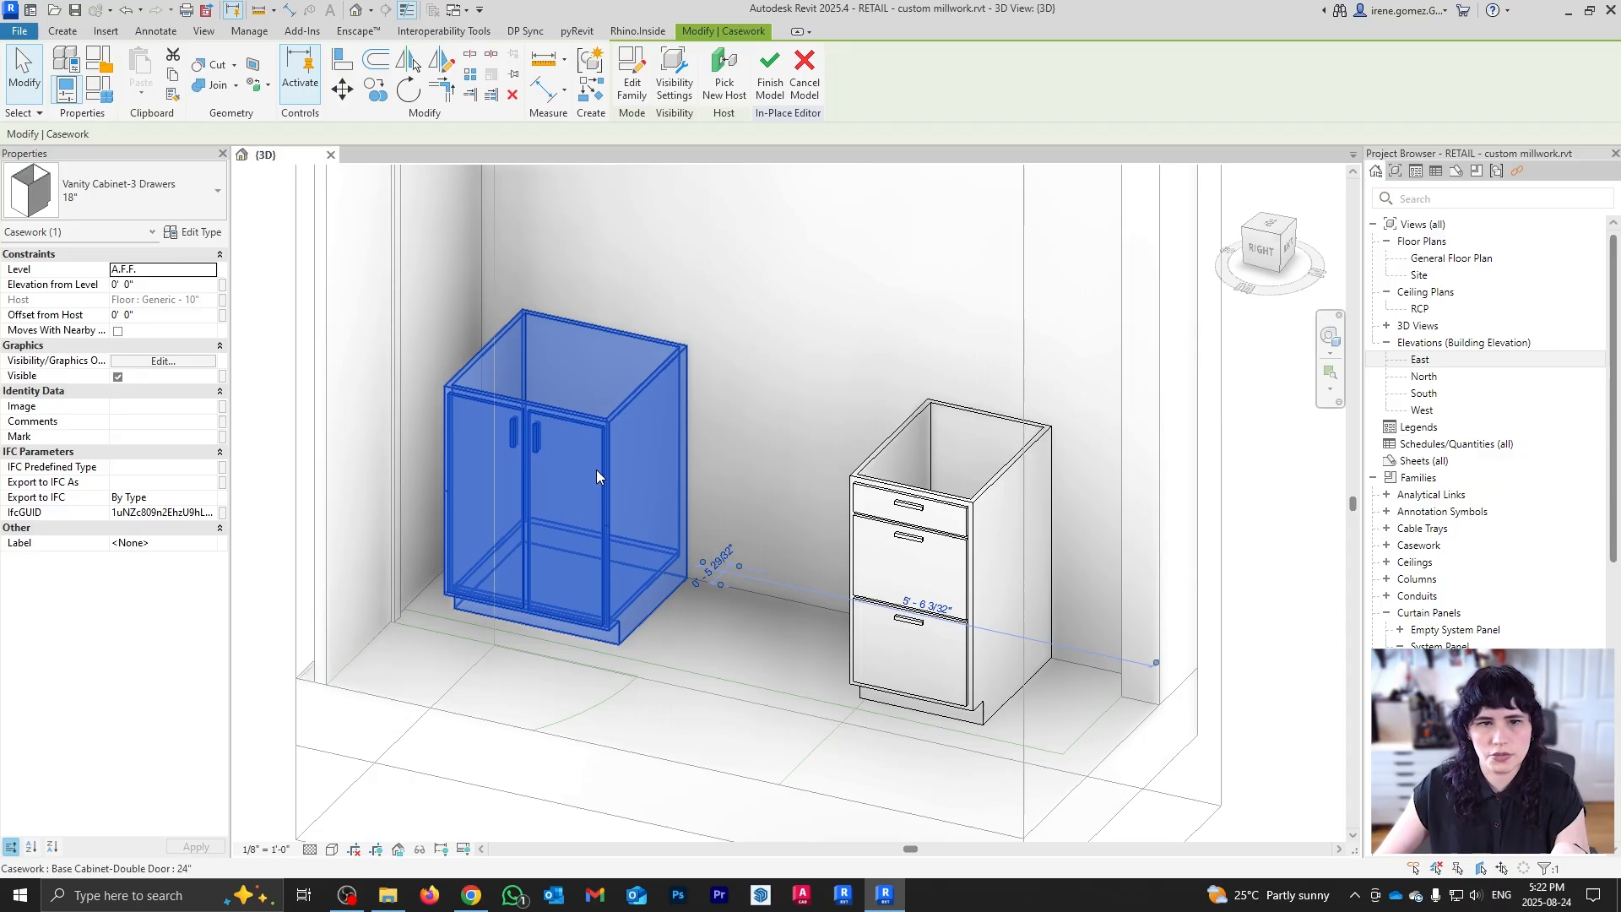
left_click(934, 528)
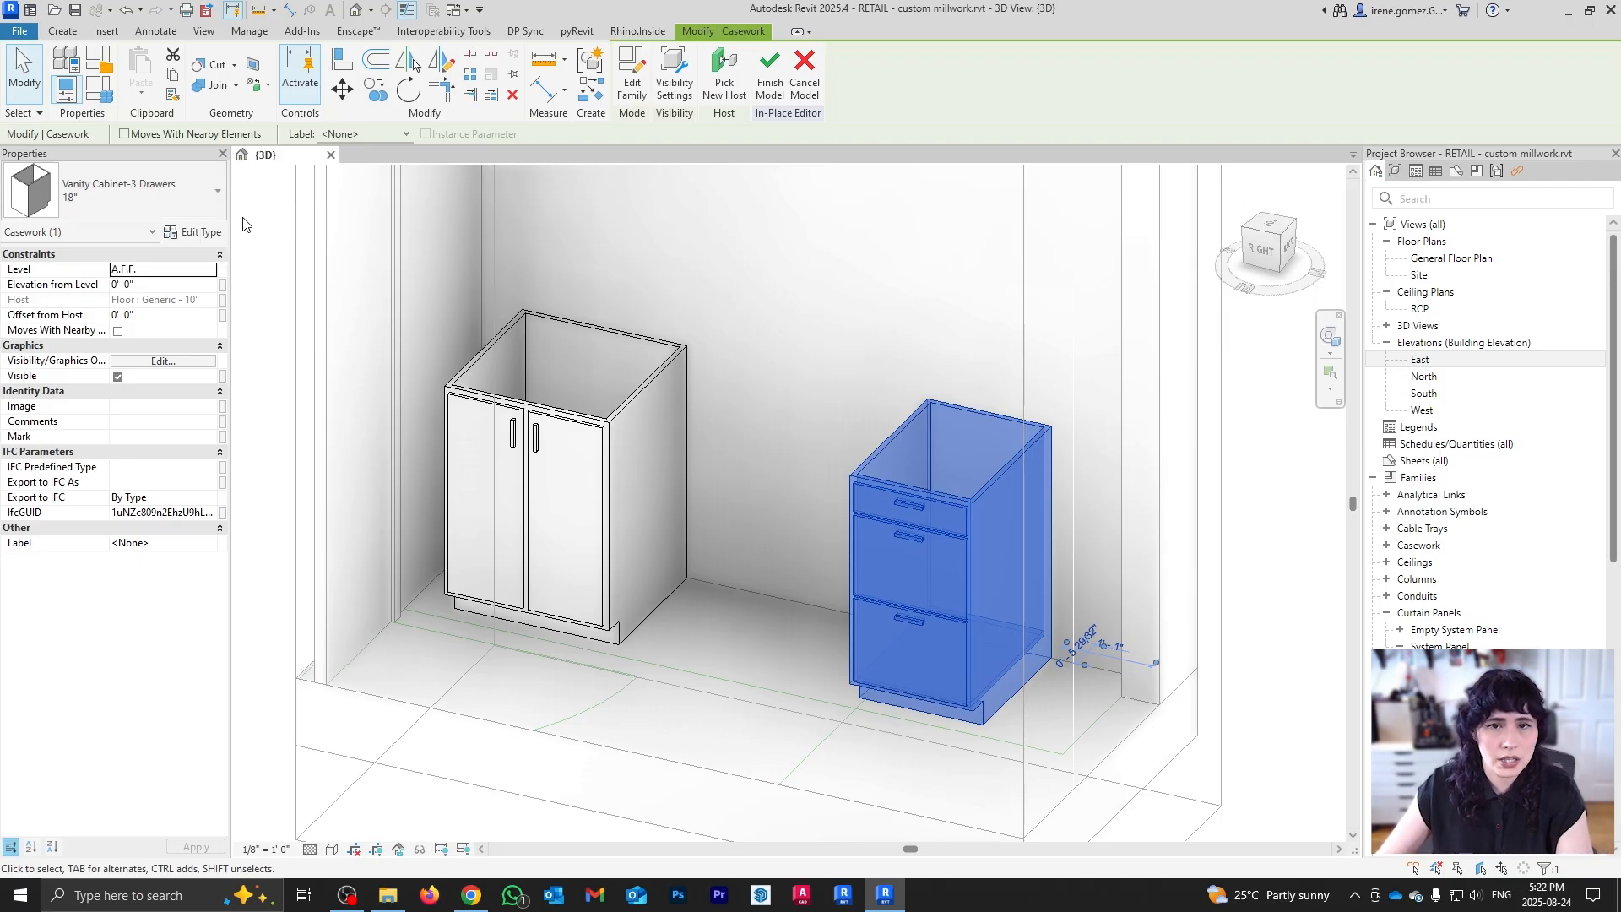
left_click(194, 231)
left_click_drag(1255, 161, 1050, 160)
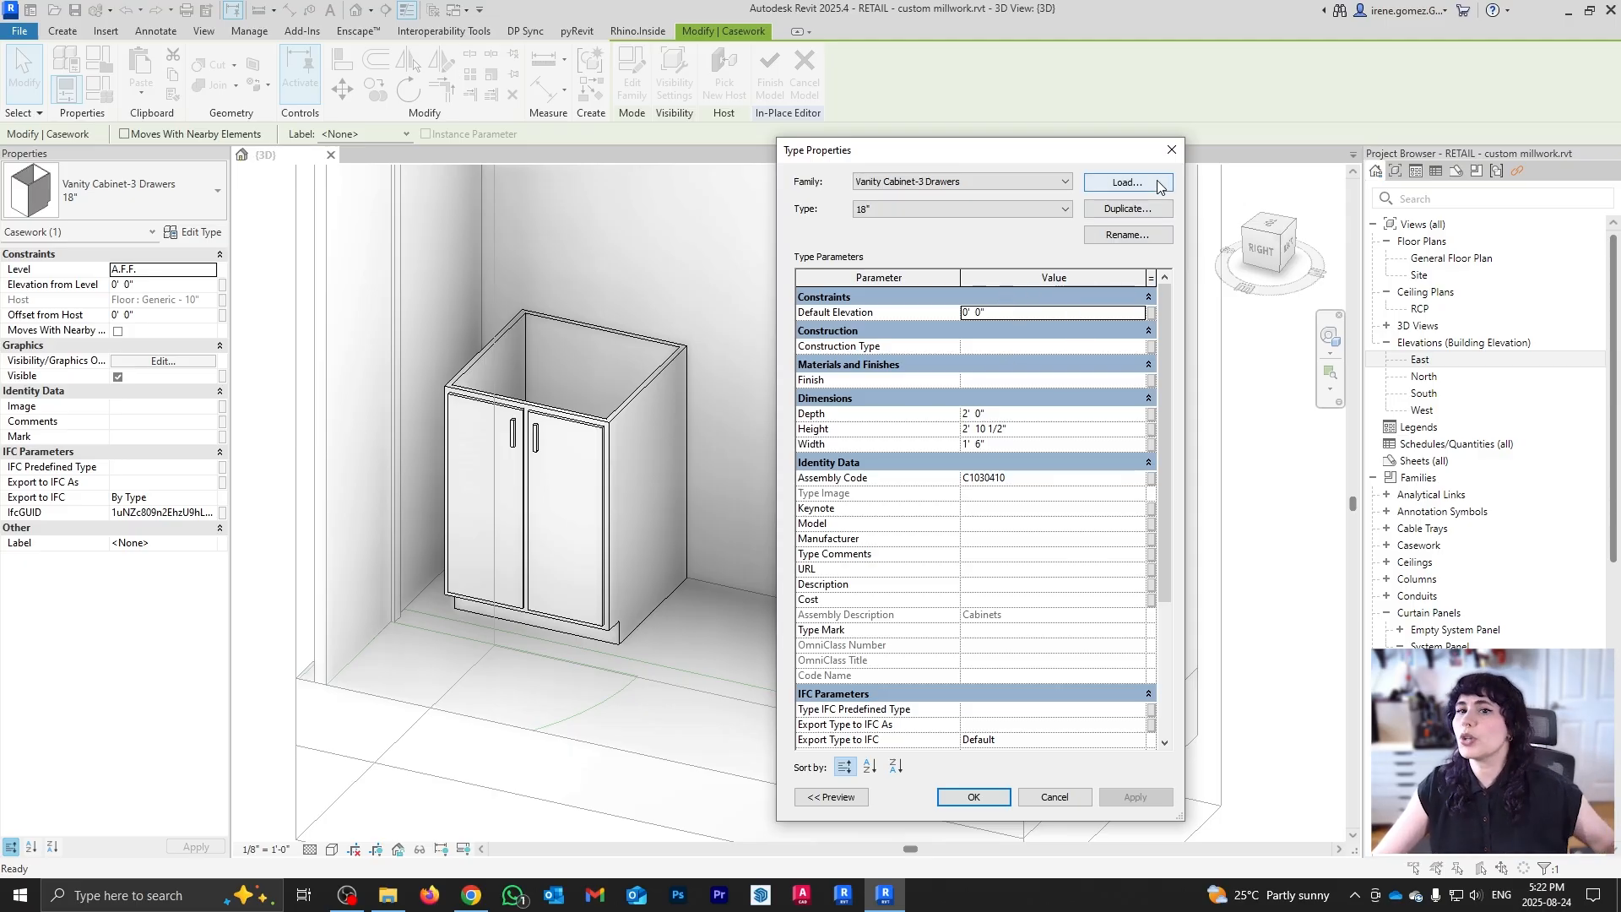
Step: Try duplicating the vanity type as 24", which fails because the name already exists
left_click(1159, 211)
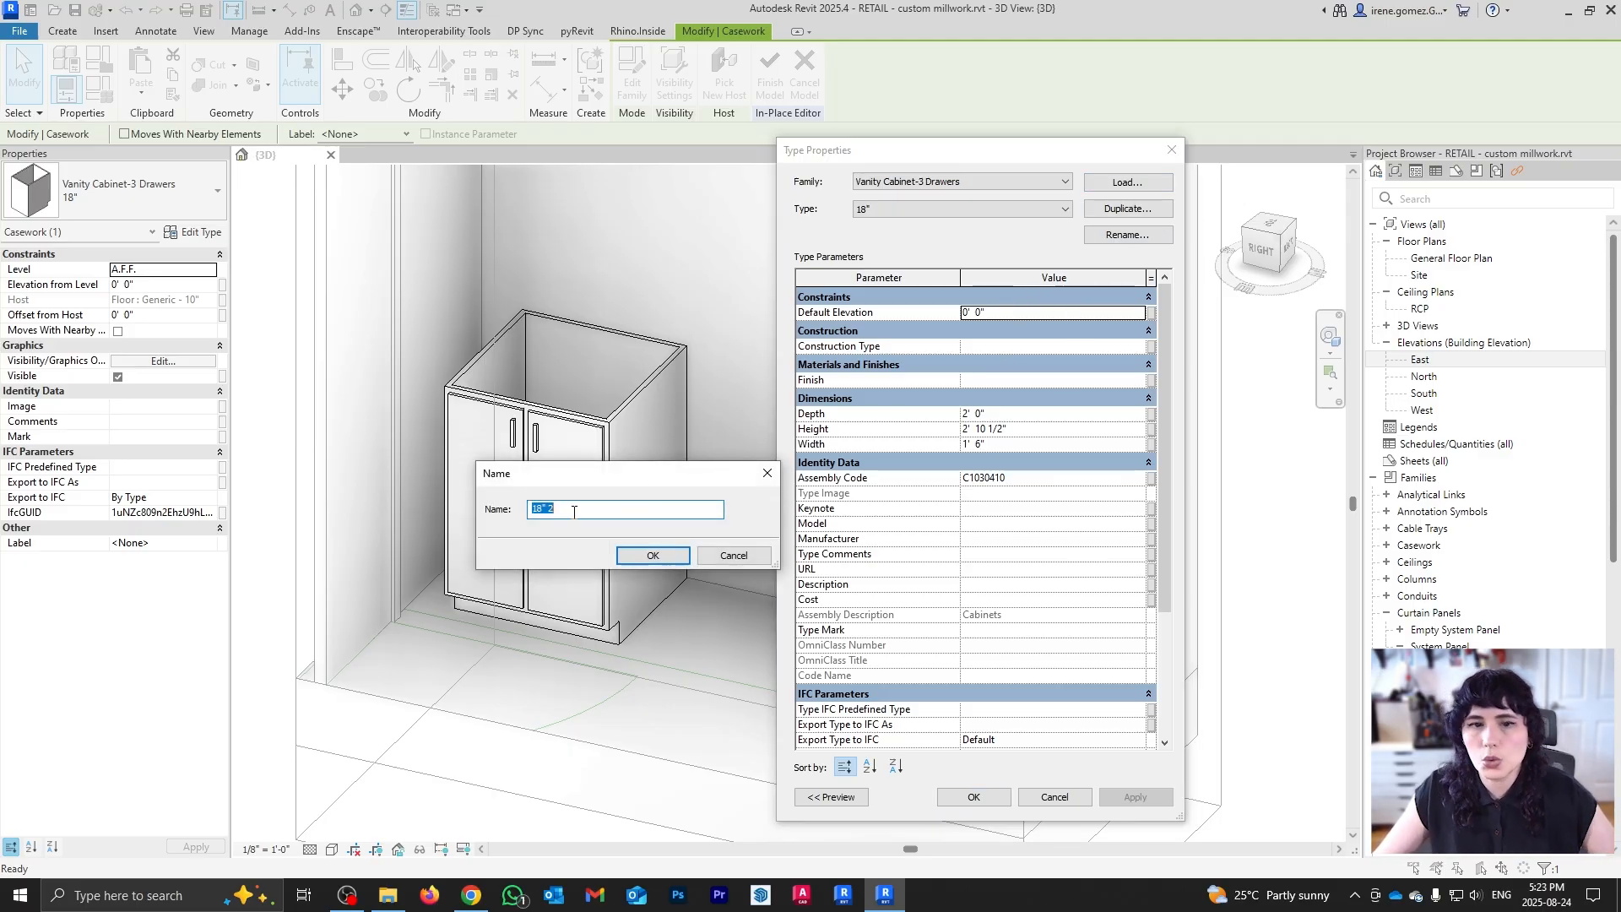
type("24\"")
key("Return")
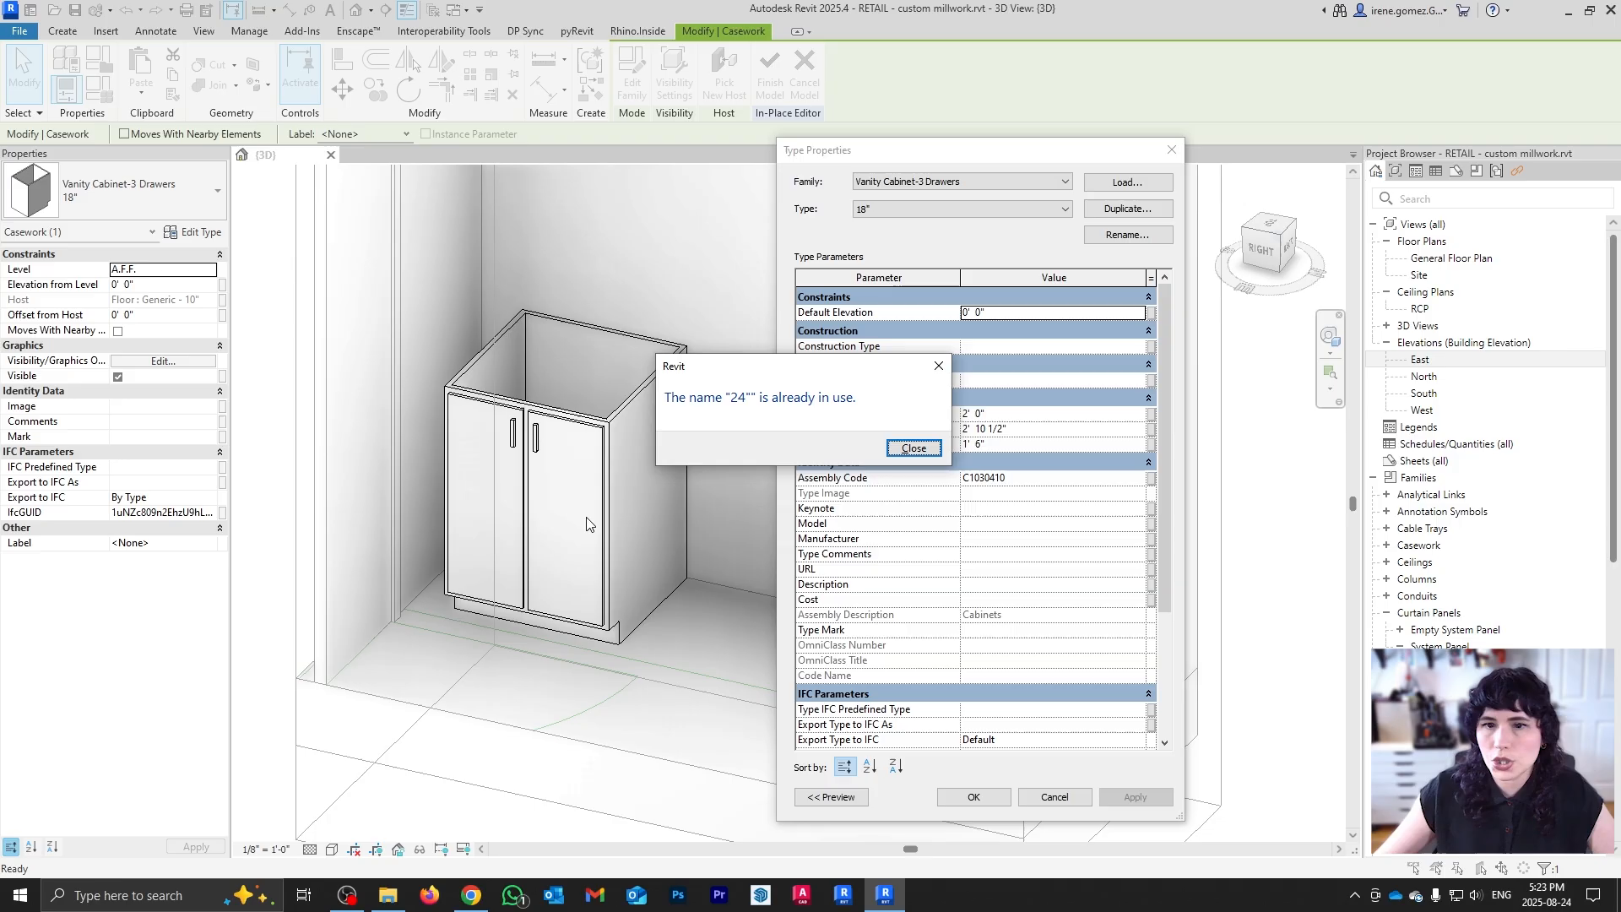
left_click(920, 450)
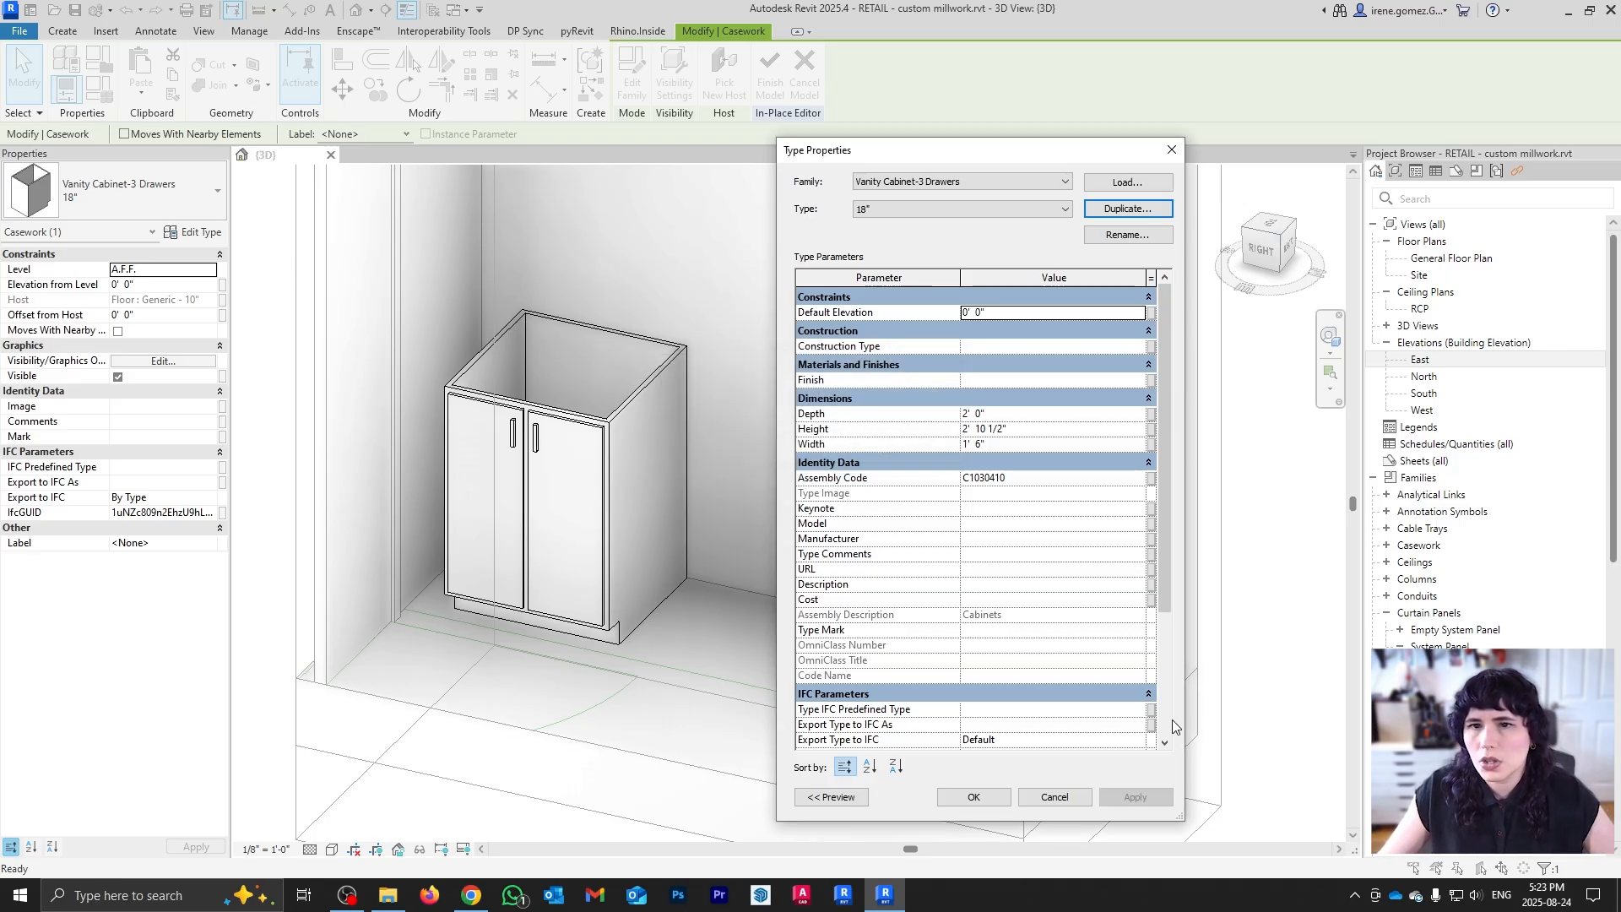
left_click(1168, 155)
Step: Switch the vanity cabinet to its existing 24" type and confirm its type properties
left_click(126, 190)
left_click(107, 465)
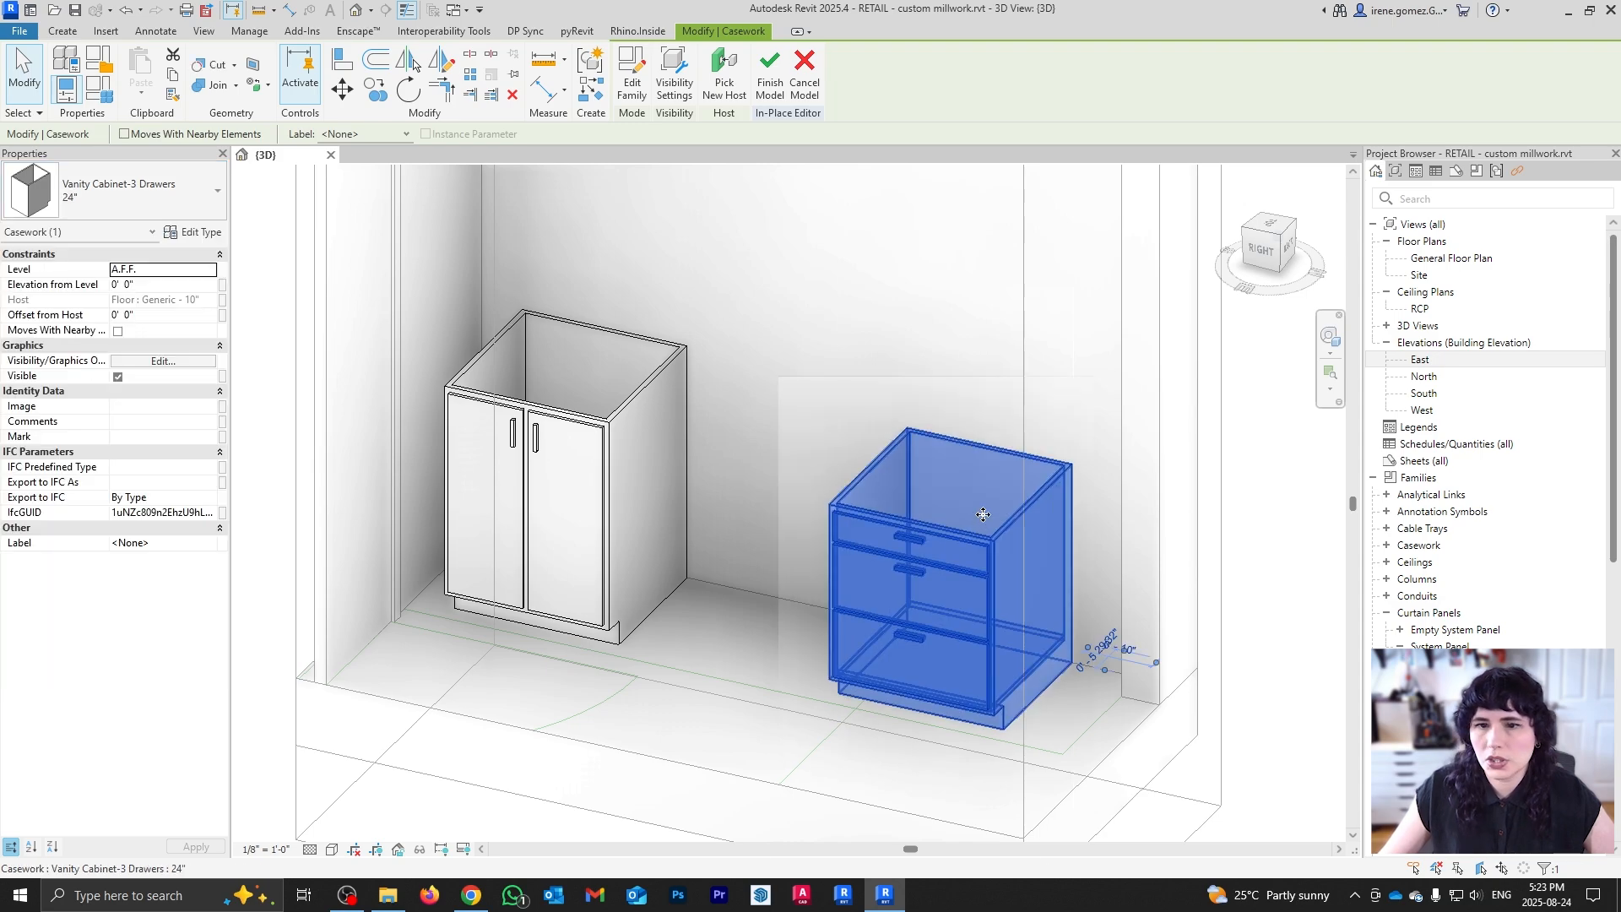
left_click(203, 233)
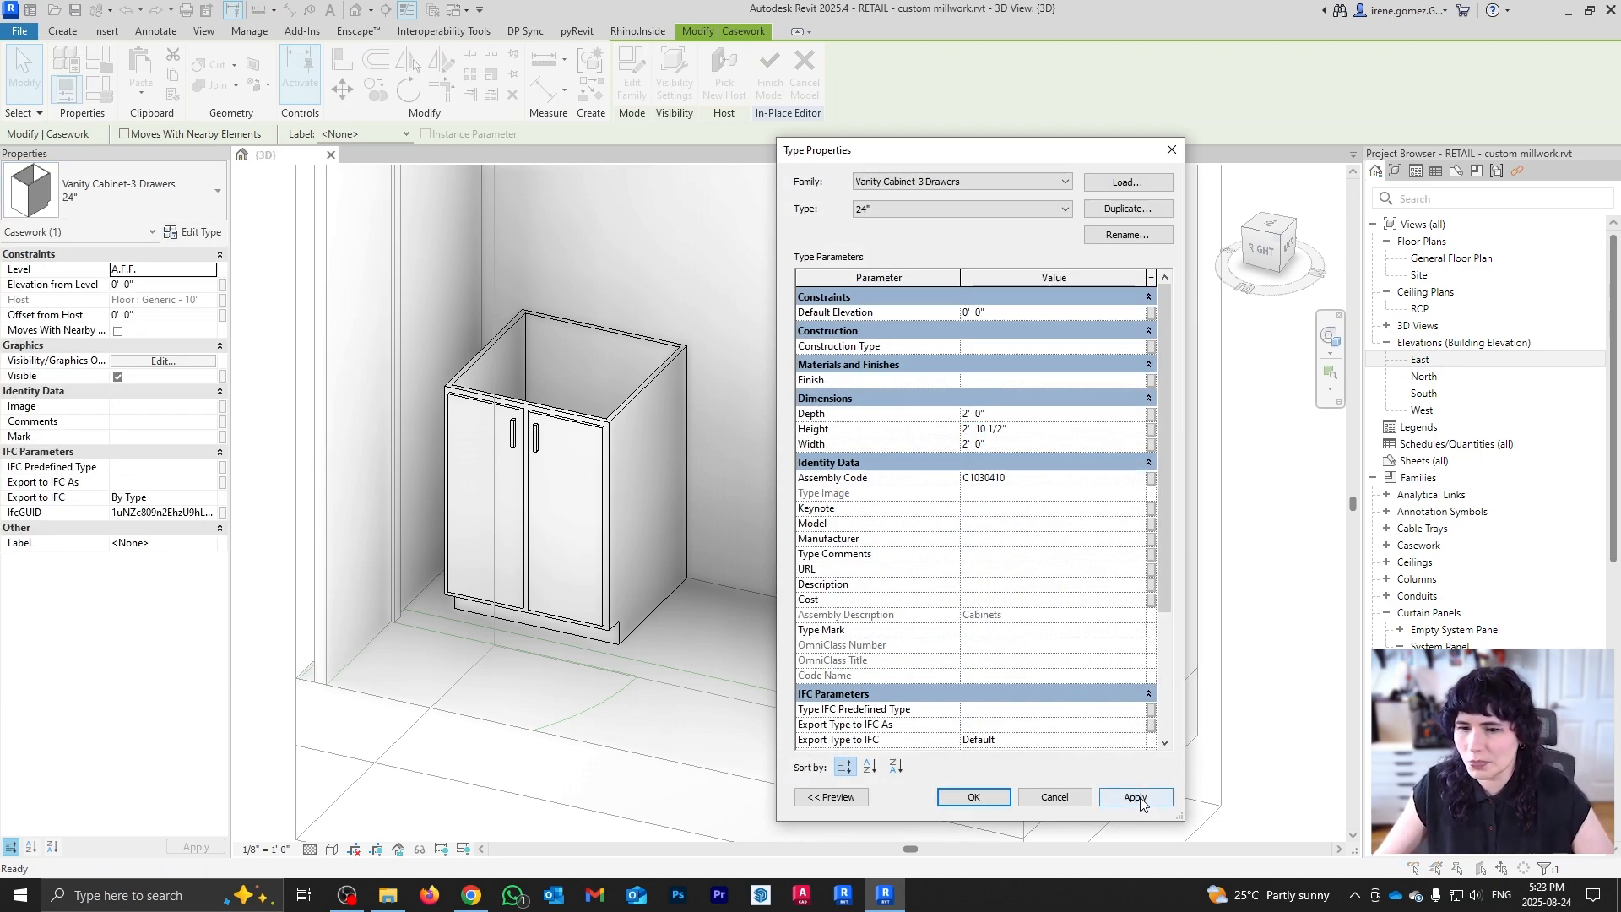
left_click(1141, 798)
left_click(984, 798)
left_click(1138, 533)
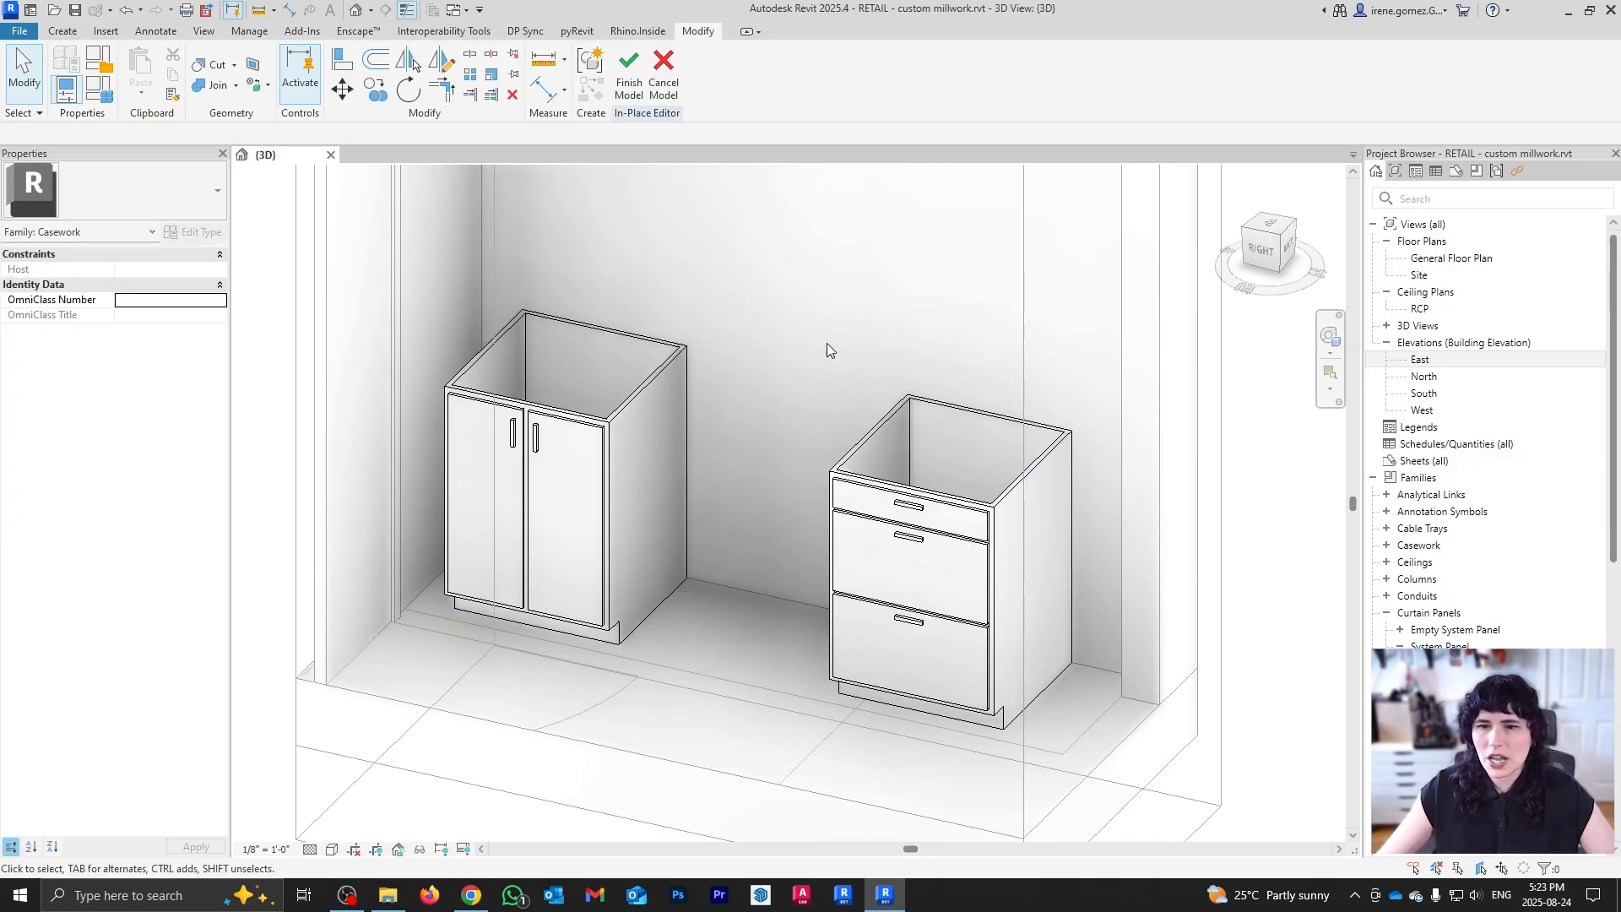
Step: In top view, slide the drawer cabinet against the double-door cabinet and copy it alongside
left_click(1268, 224)
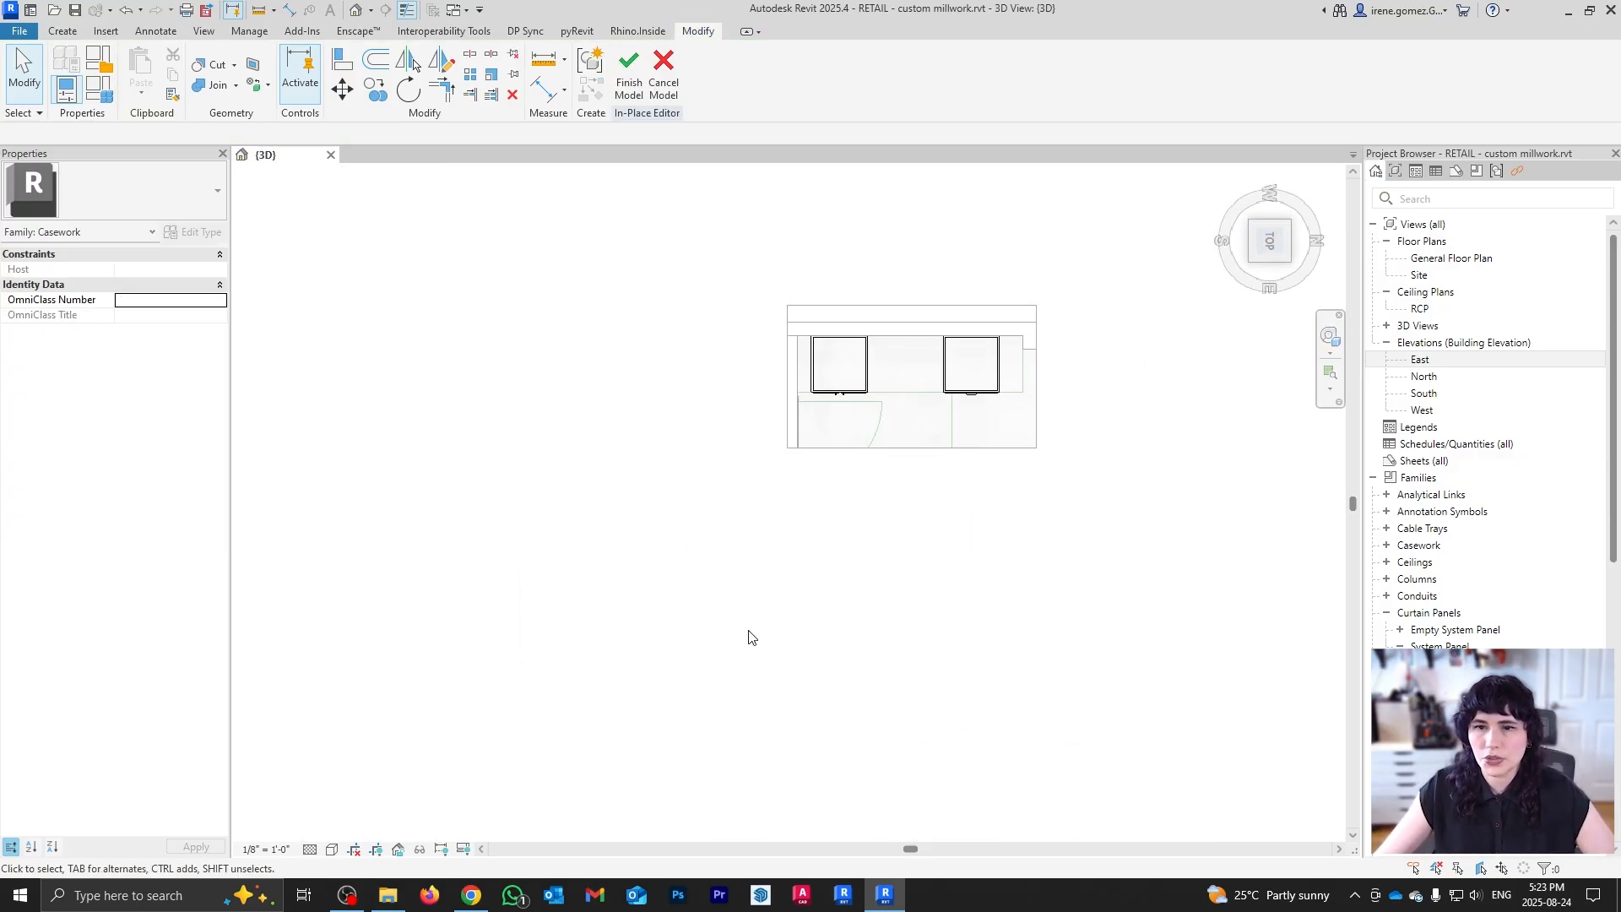
left_click(927, 488)
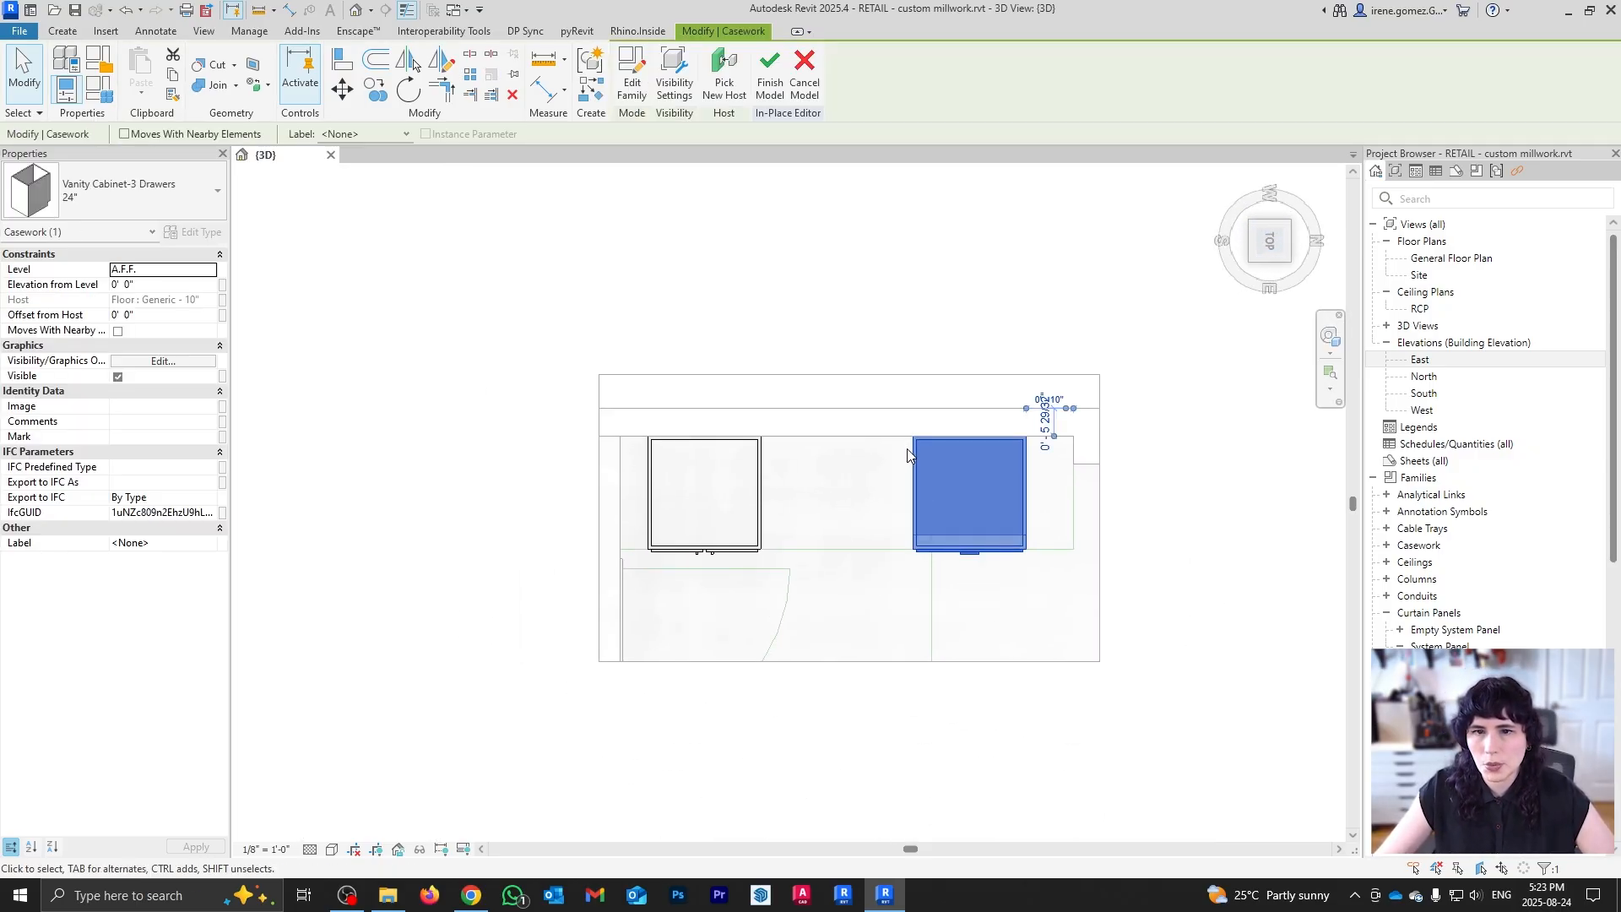
scroll(909, 451, "up", 2)
left_click_drag(922, 460, 657, 464)
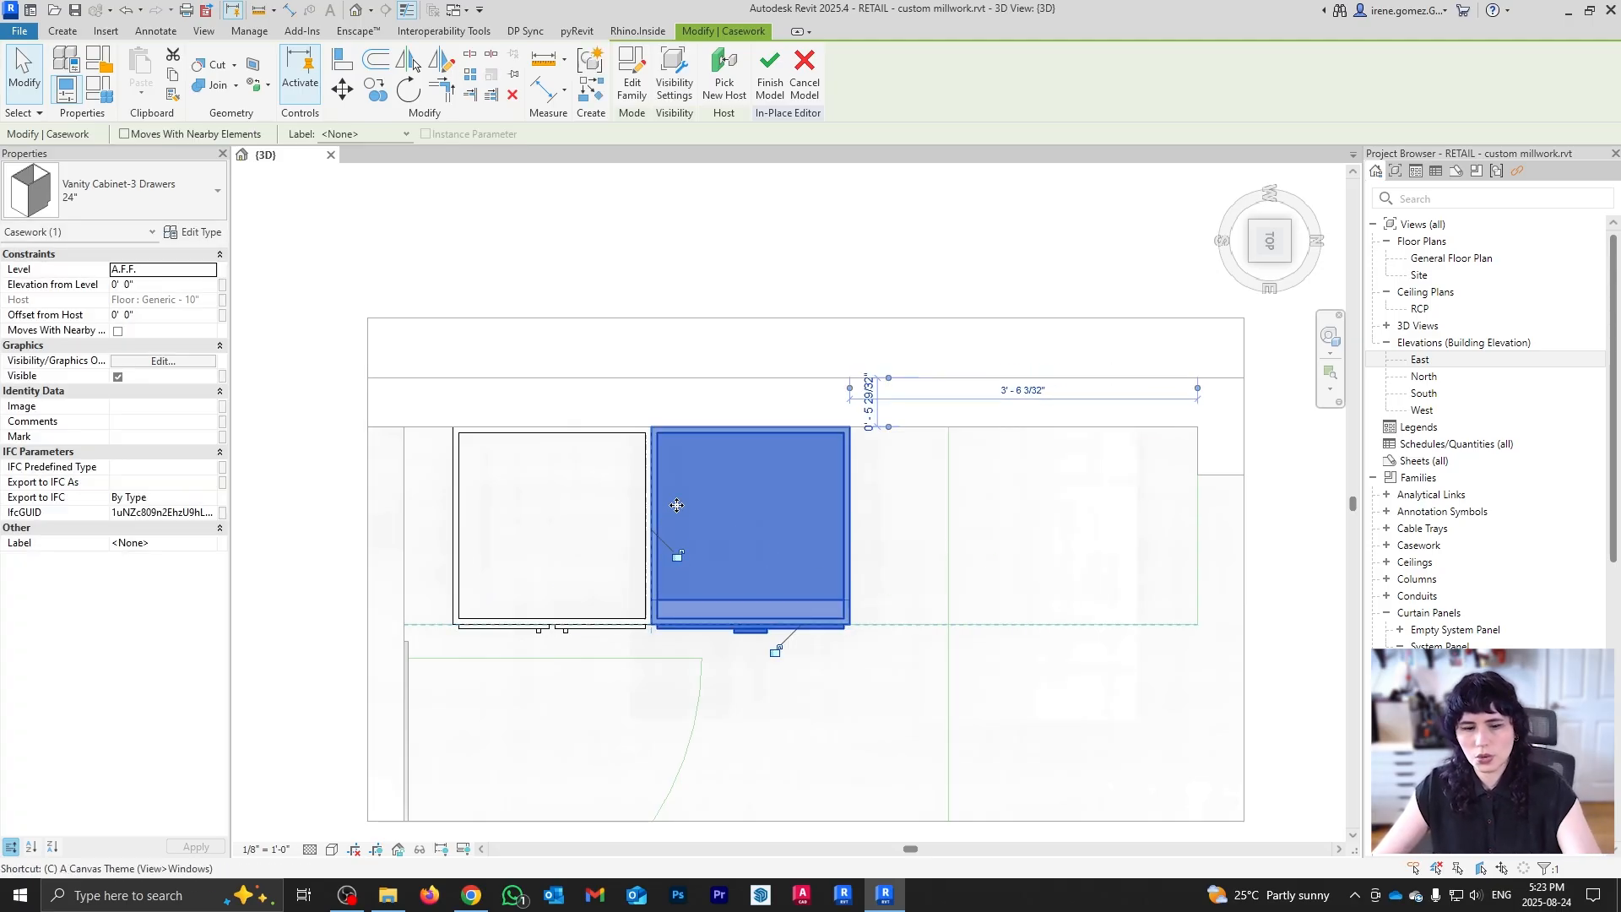
key("c")
key("o")
left_click(655, 429)
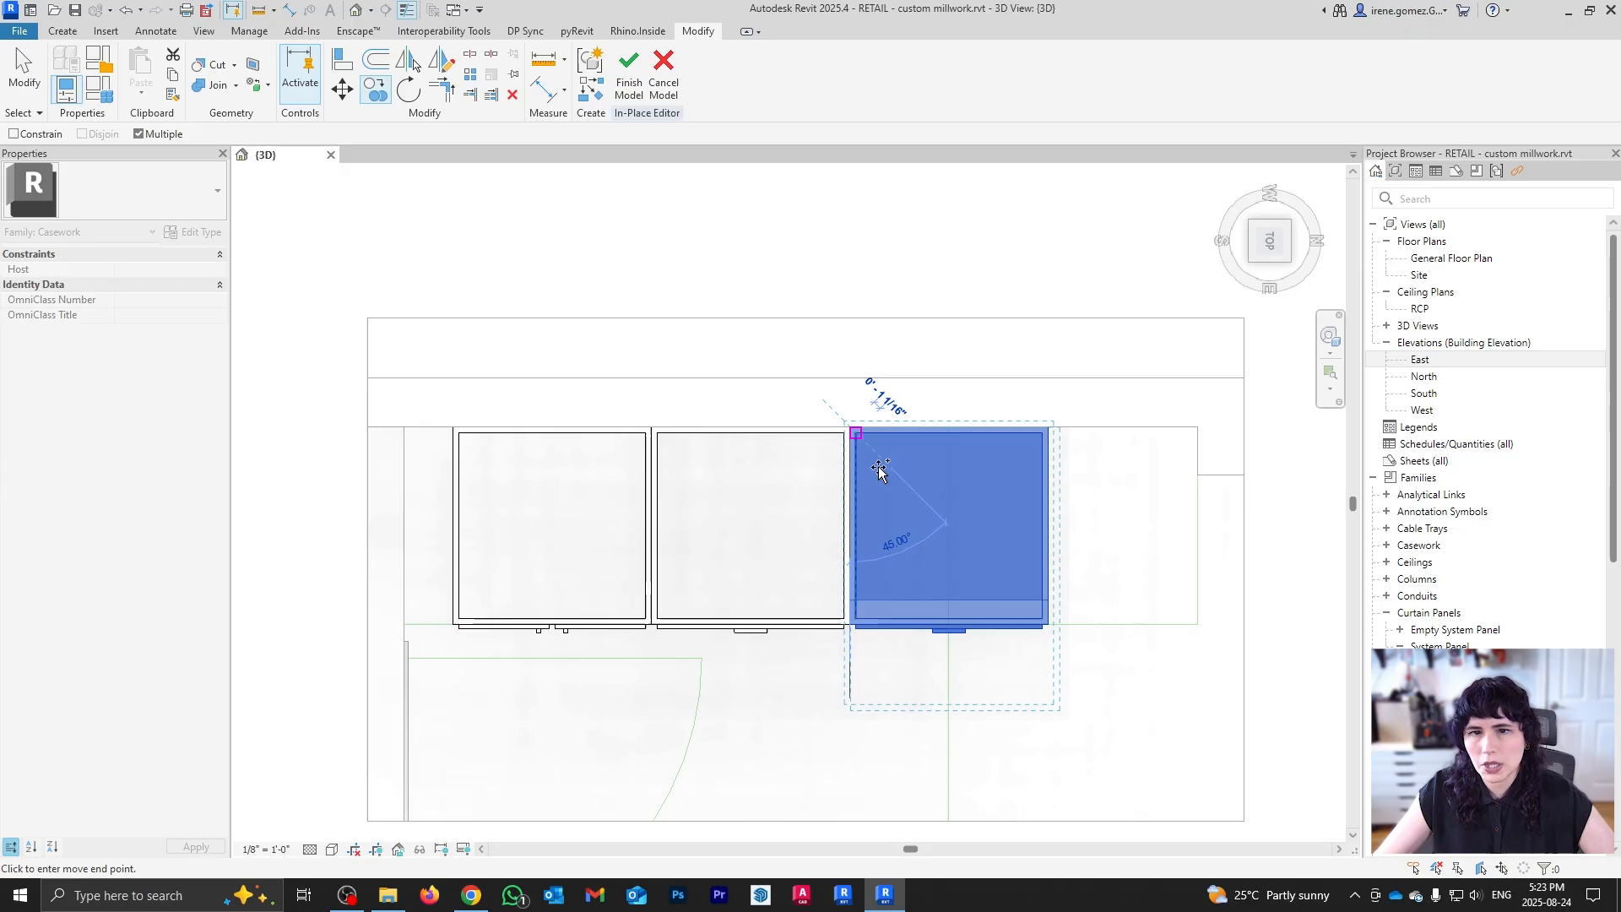
left_click(879, 469)
key("Escape")
Step: Copy the double-door cabinet to the right end of the row
left_click(597, 512)
key("c")
key("o")
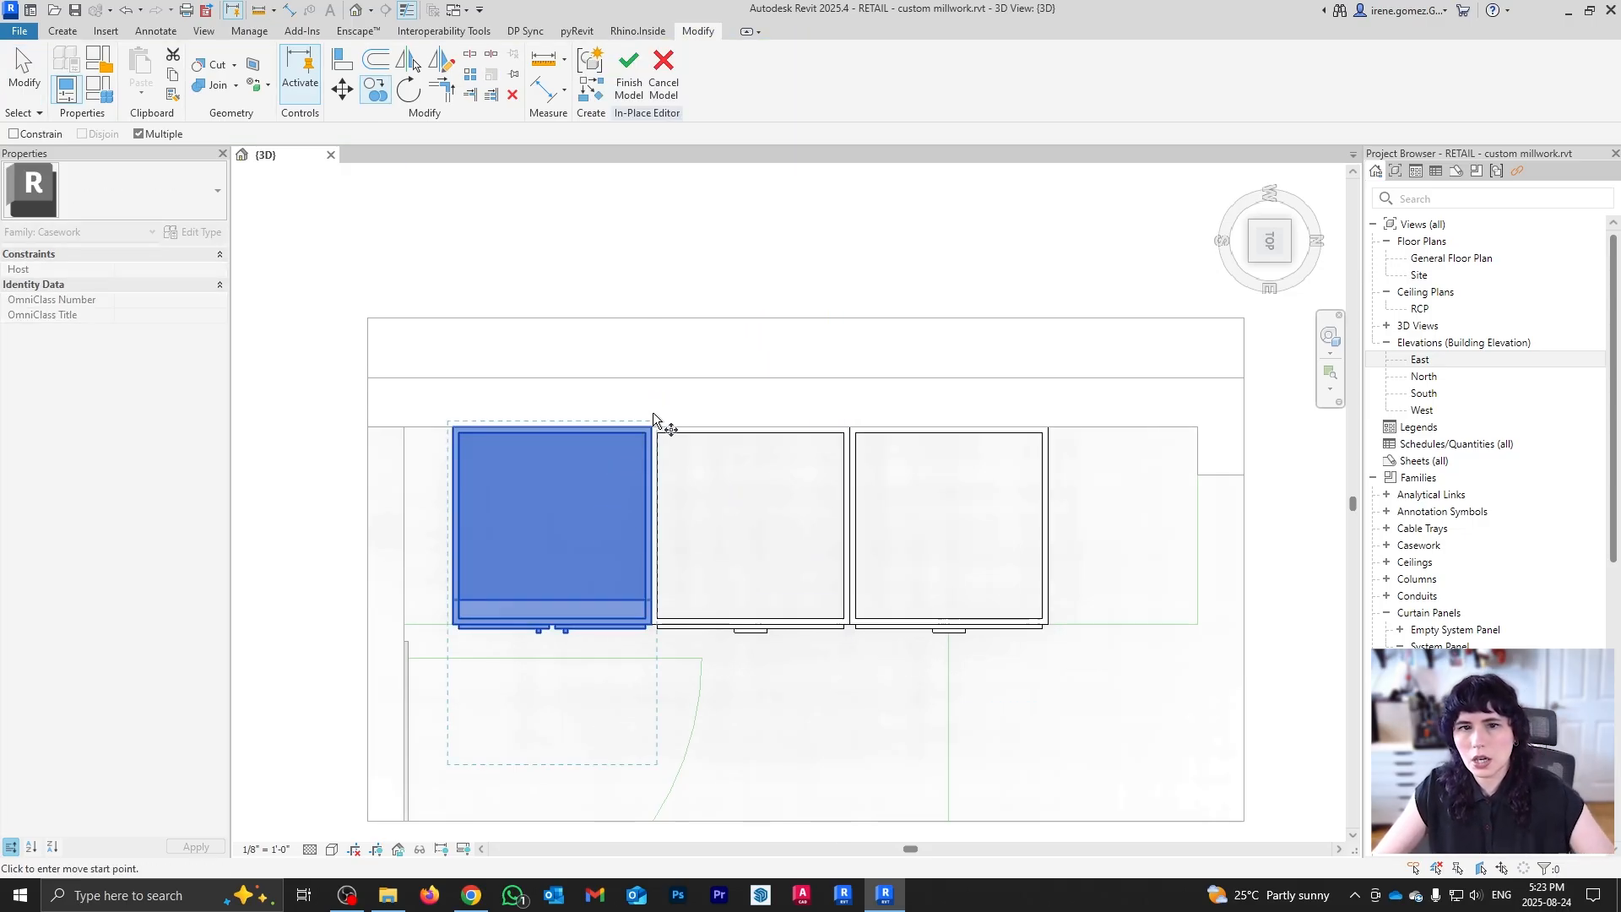
left_click(456, 428)
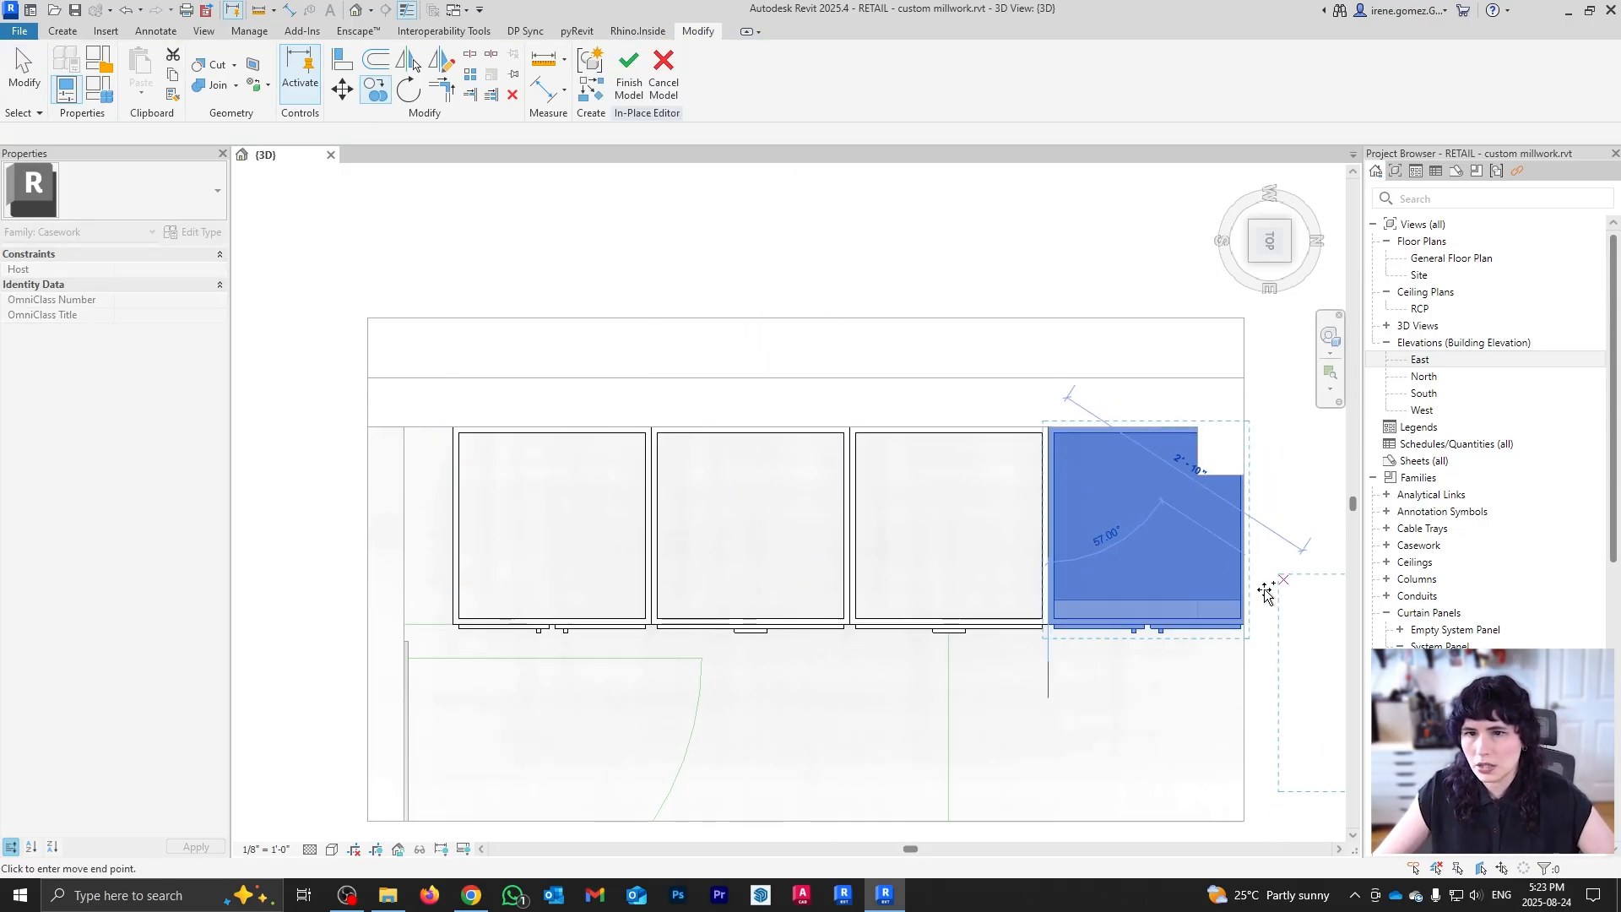
left_click(1267, 593)
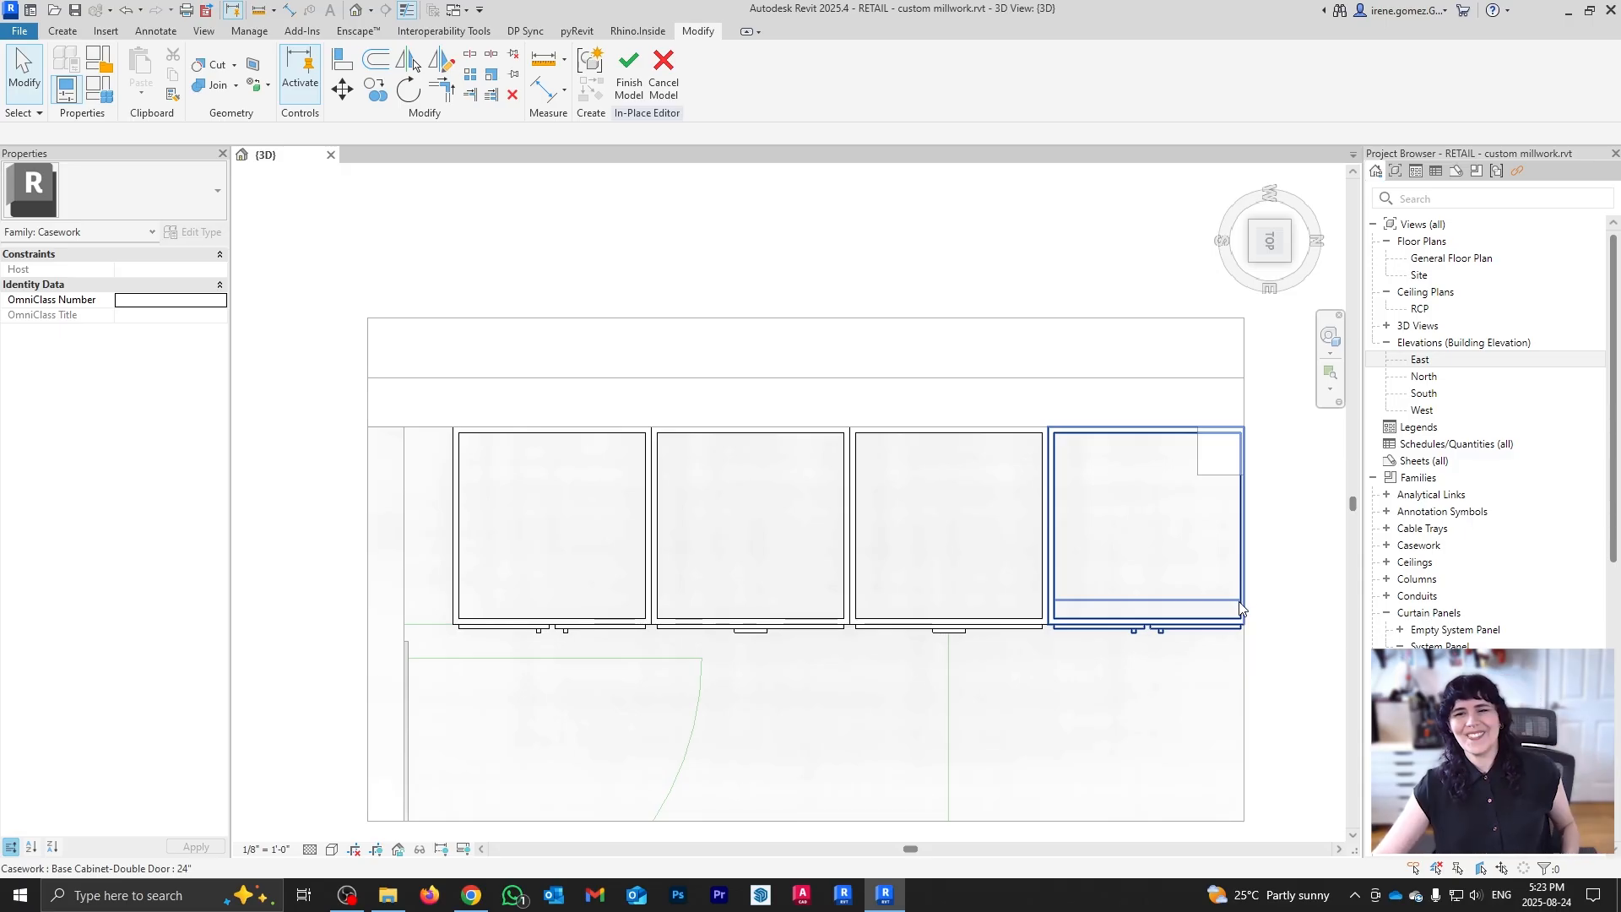
Step: Move all four cabinets left to the wall endpoint
left_click_drag(410, 384, 1322, 713)
key("m")
key("v")
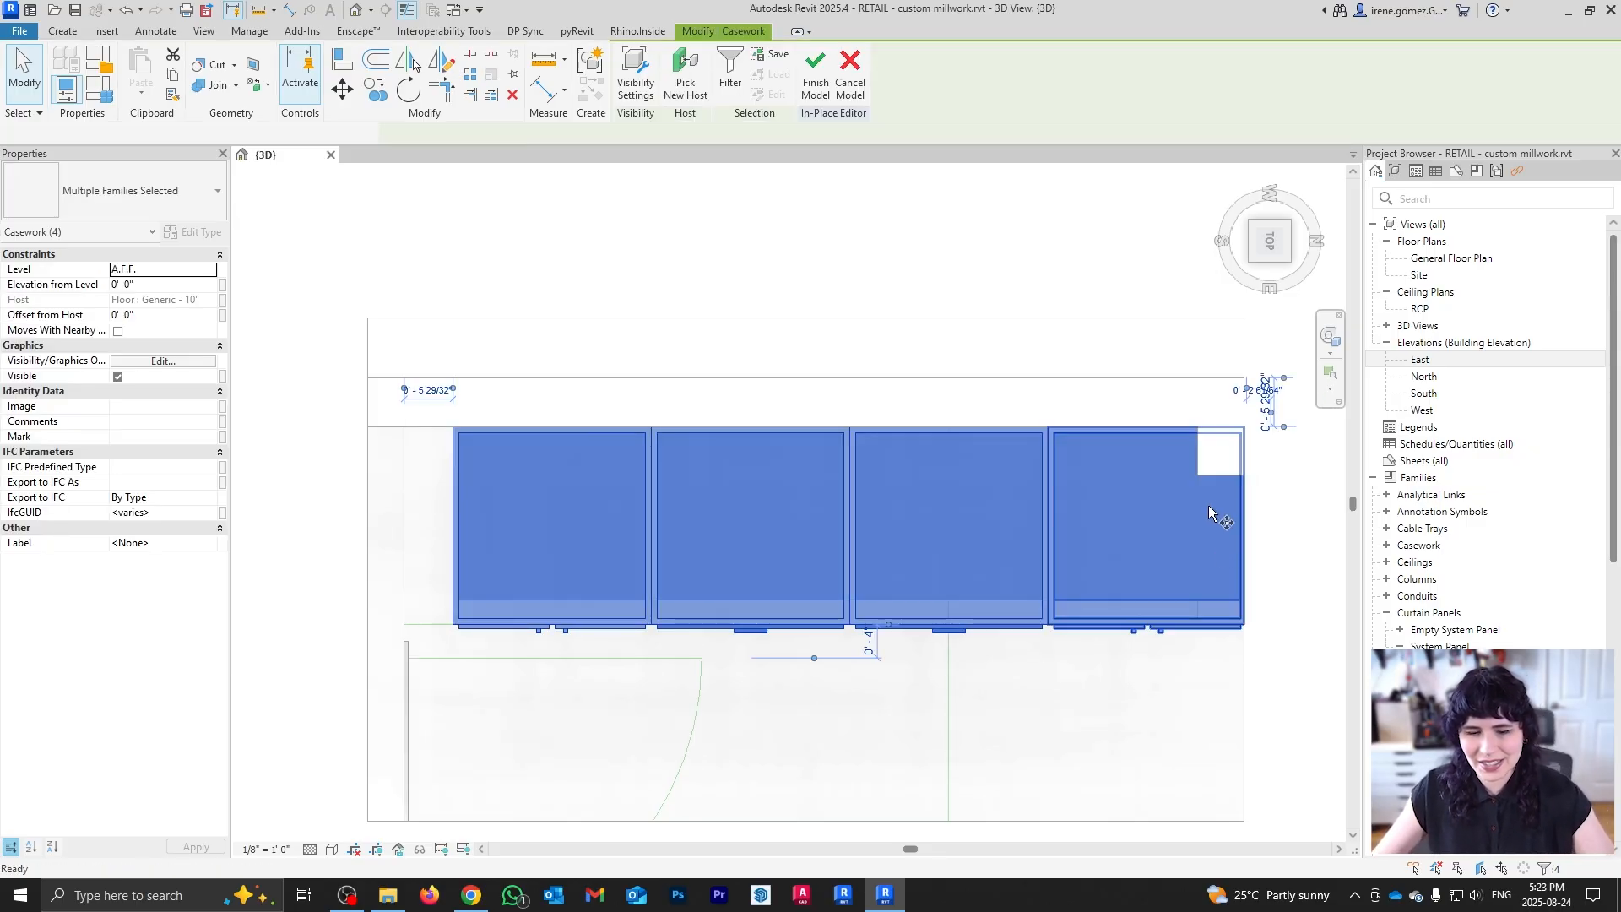
left_click(1245, 426)
left_click(1197, 427)
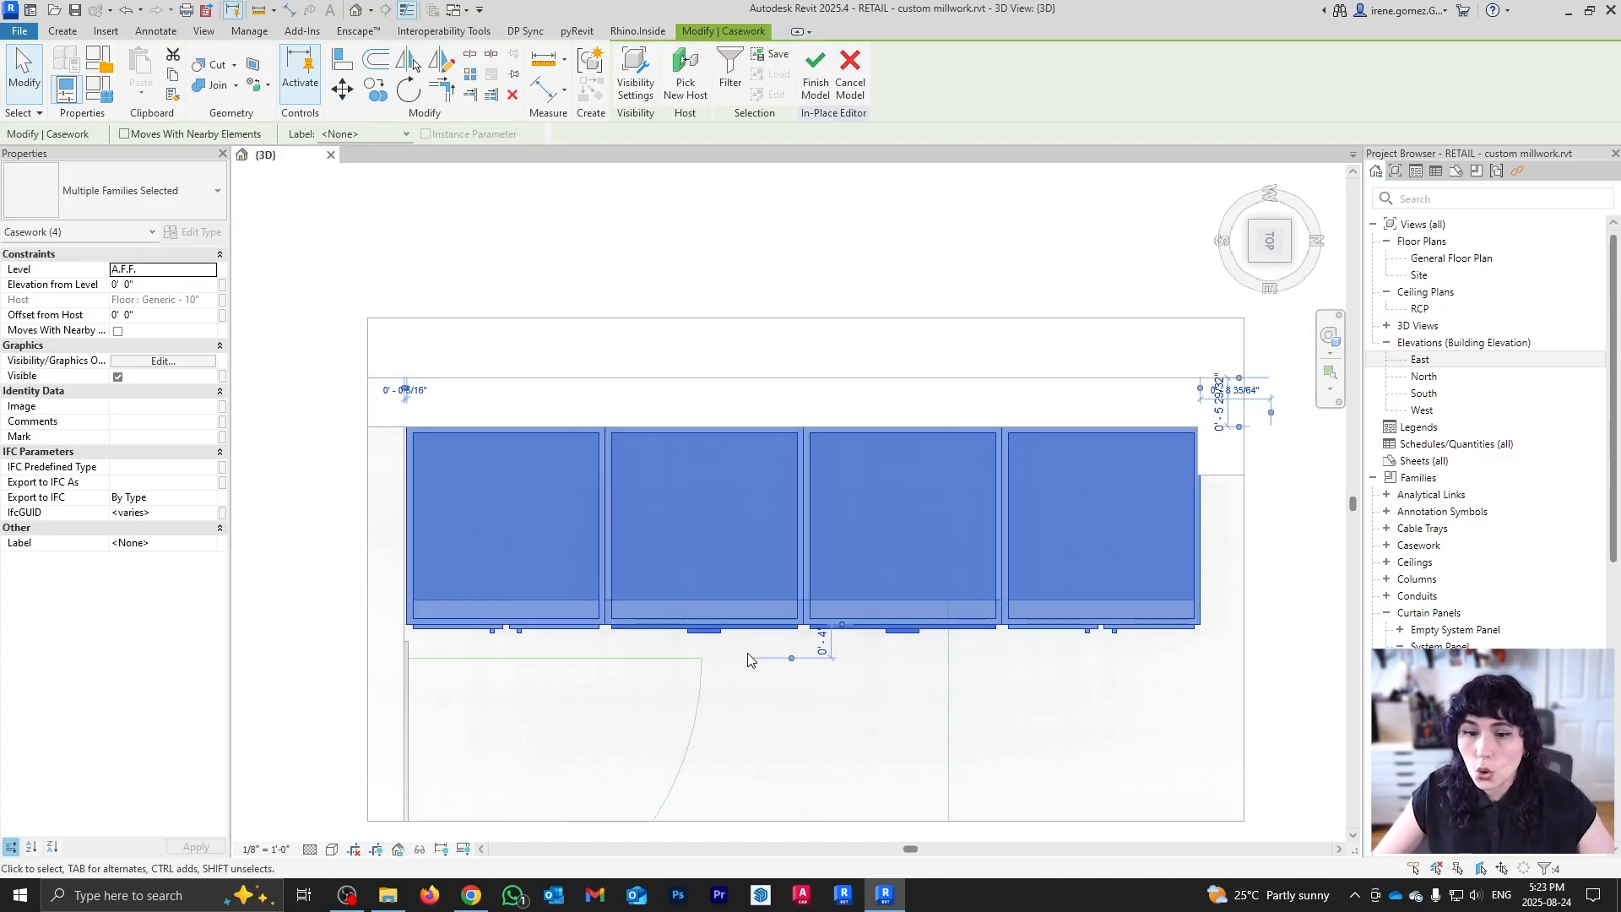
left_click(748, 662)
Step: Nudge the four-cabinet row tight against the wall corner
scroll(1134, 554, "down", 1)
left_click_drag(411, 406, 1216, 675)
key("m")
key("v")
scroll(1182, 477, "up", 2)
scroll(1169, 473, "up", 3)
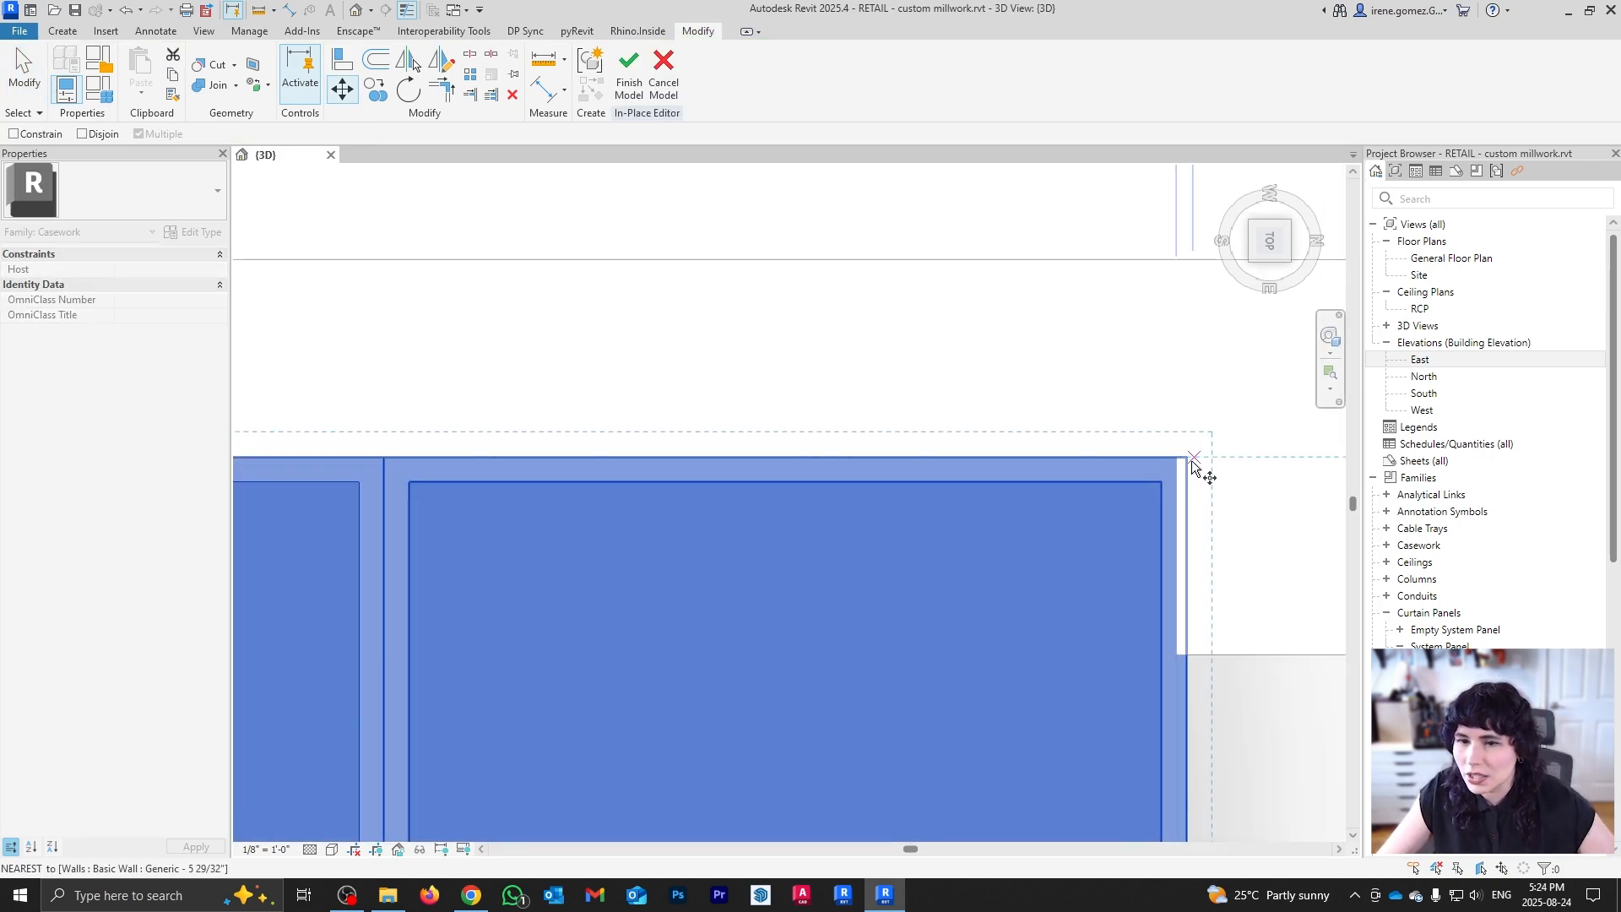
left_click(1187, 457)
left_click(1176, 458)
scroll(1218, 501, "down", 3)
scroll(700, 605, "down", 4)
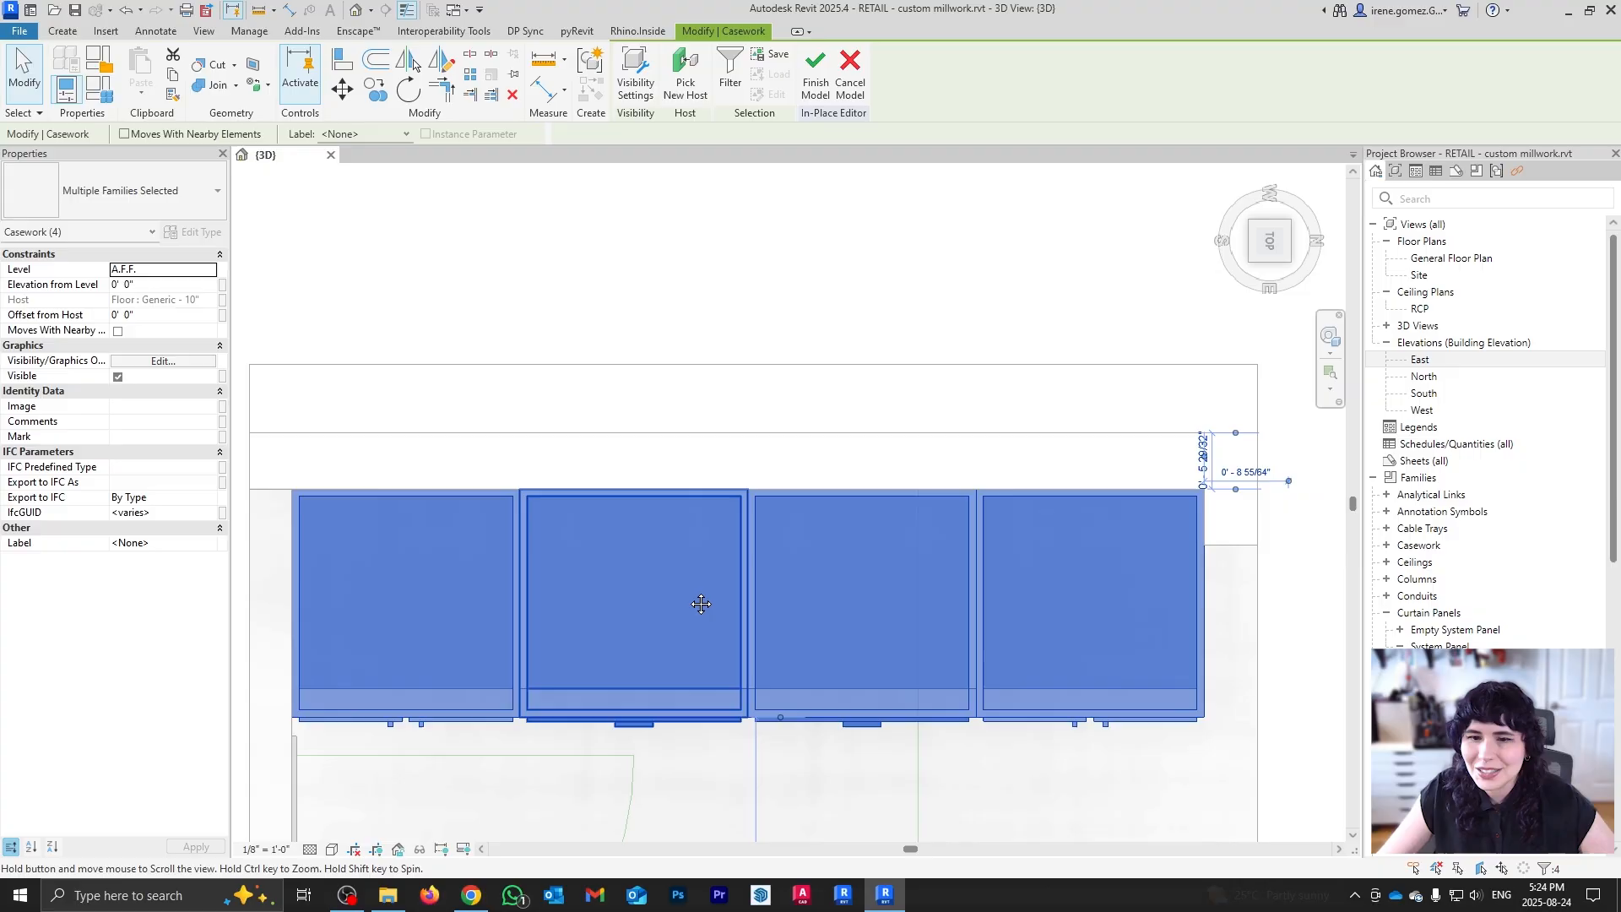
key("Escape")
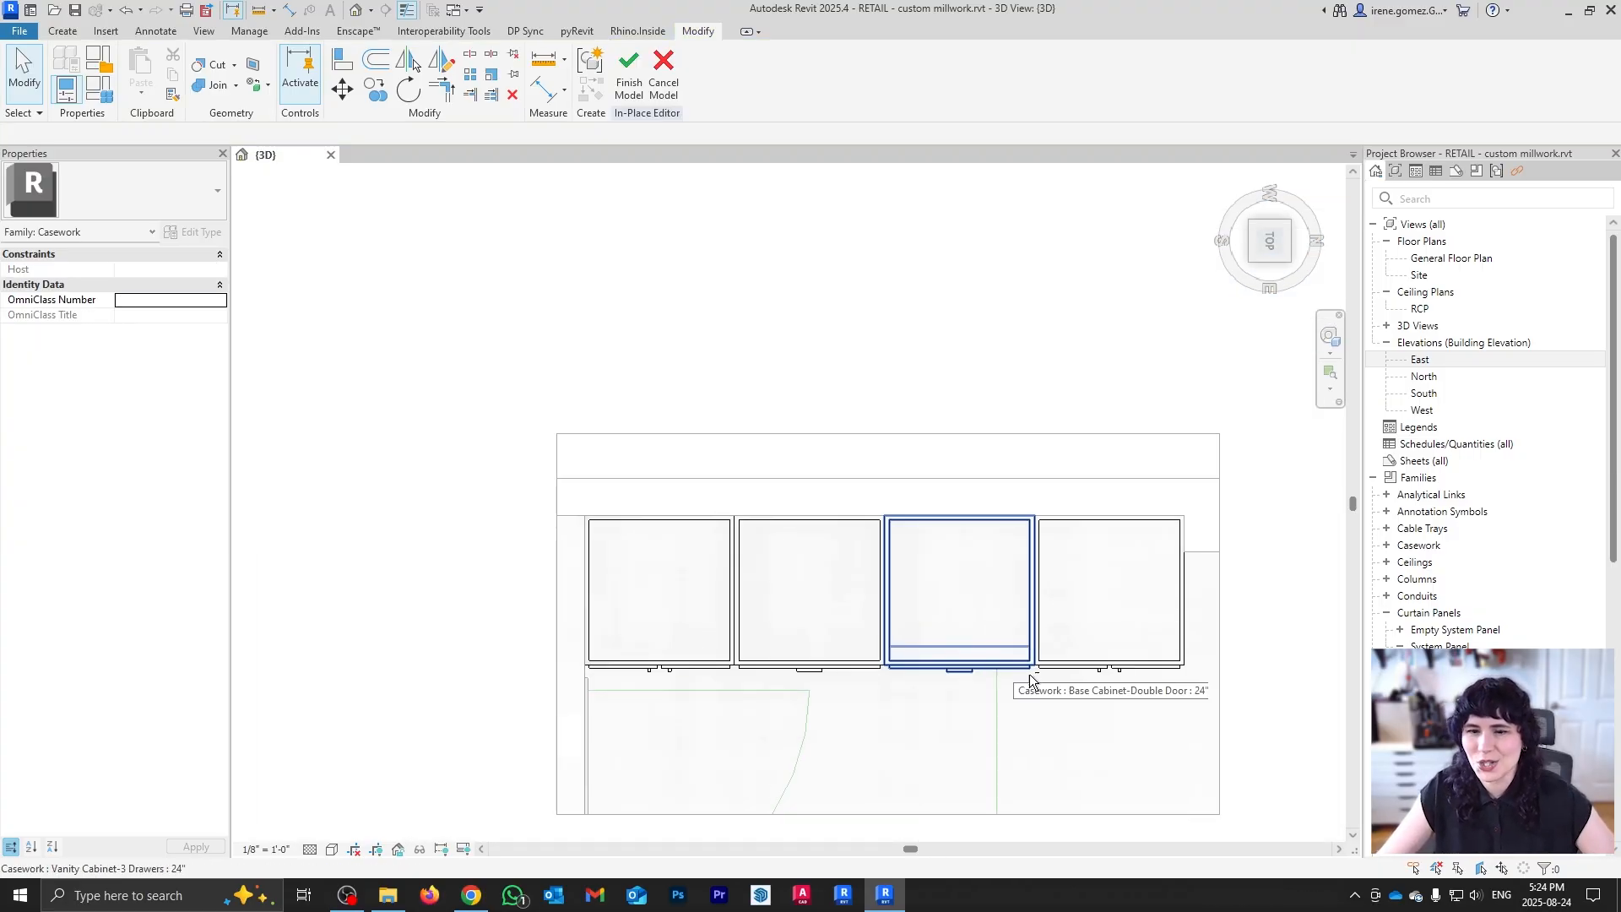
Step: Switch both middle drawer cabinets from the 24" to the 21" type
middle_click_drag(1028, 673, 976, 434, "shift")
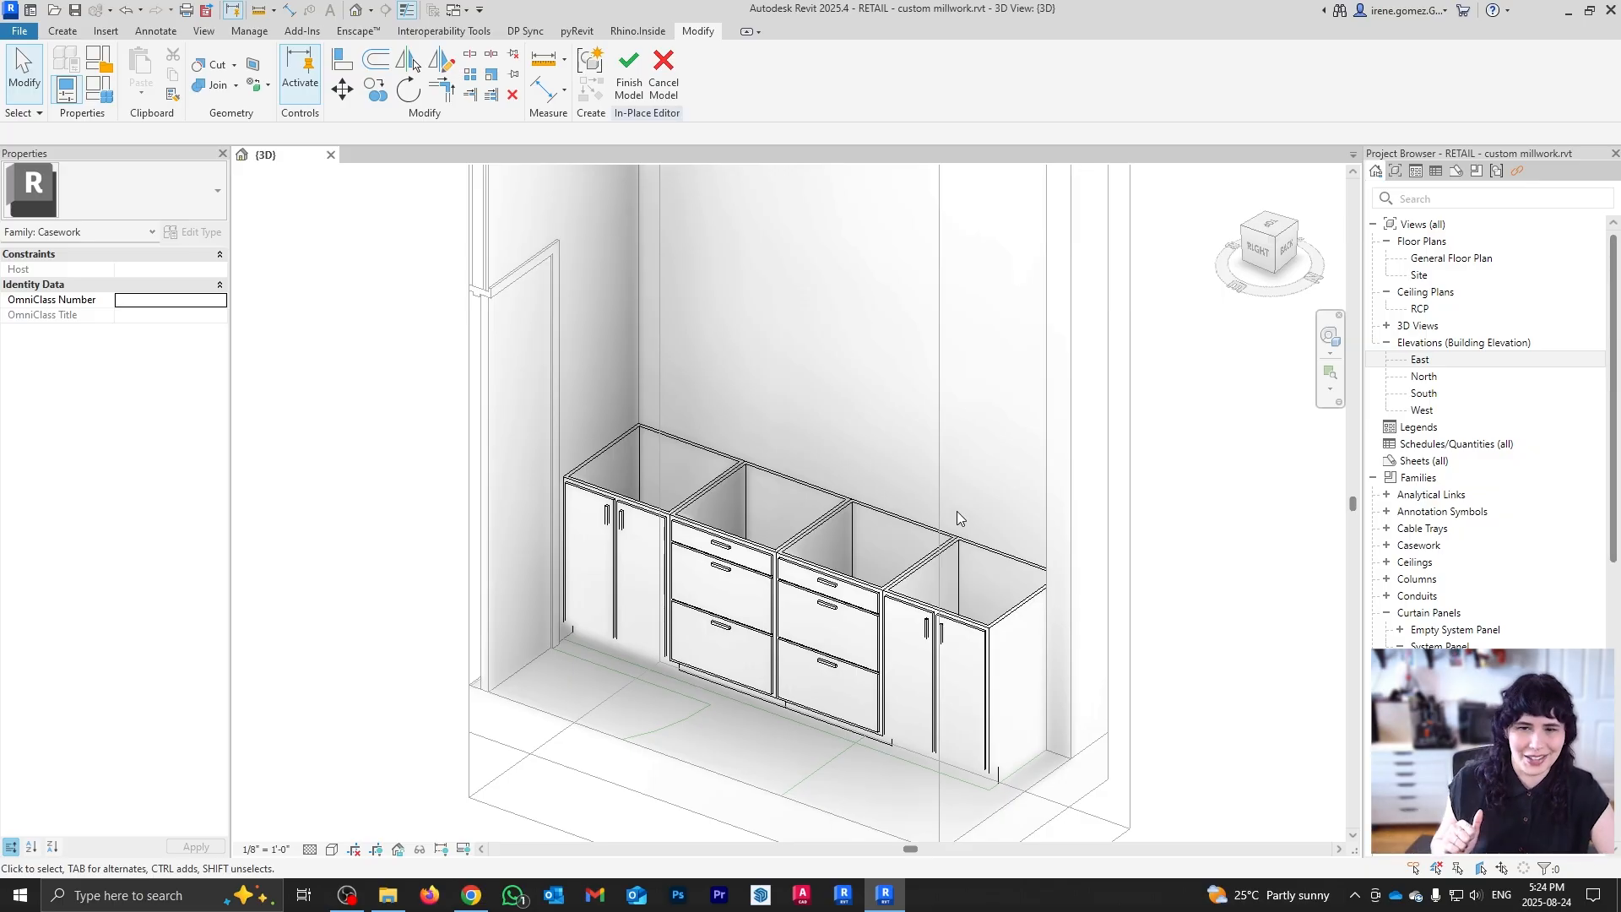
scroll(924, 540, "down", 1)
middle_click_drag(1002, 635, 868, 646, "shift")
scroll(871, 652, "up", 5)
scroll(921, 553, "down", 3)
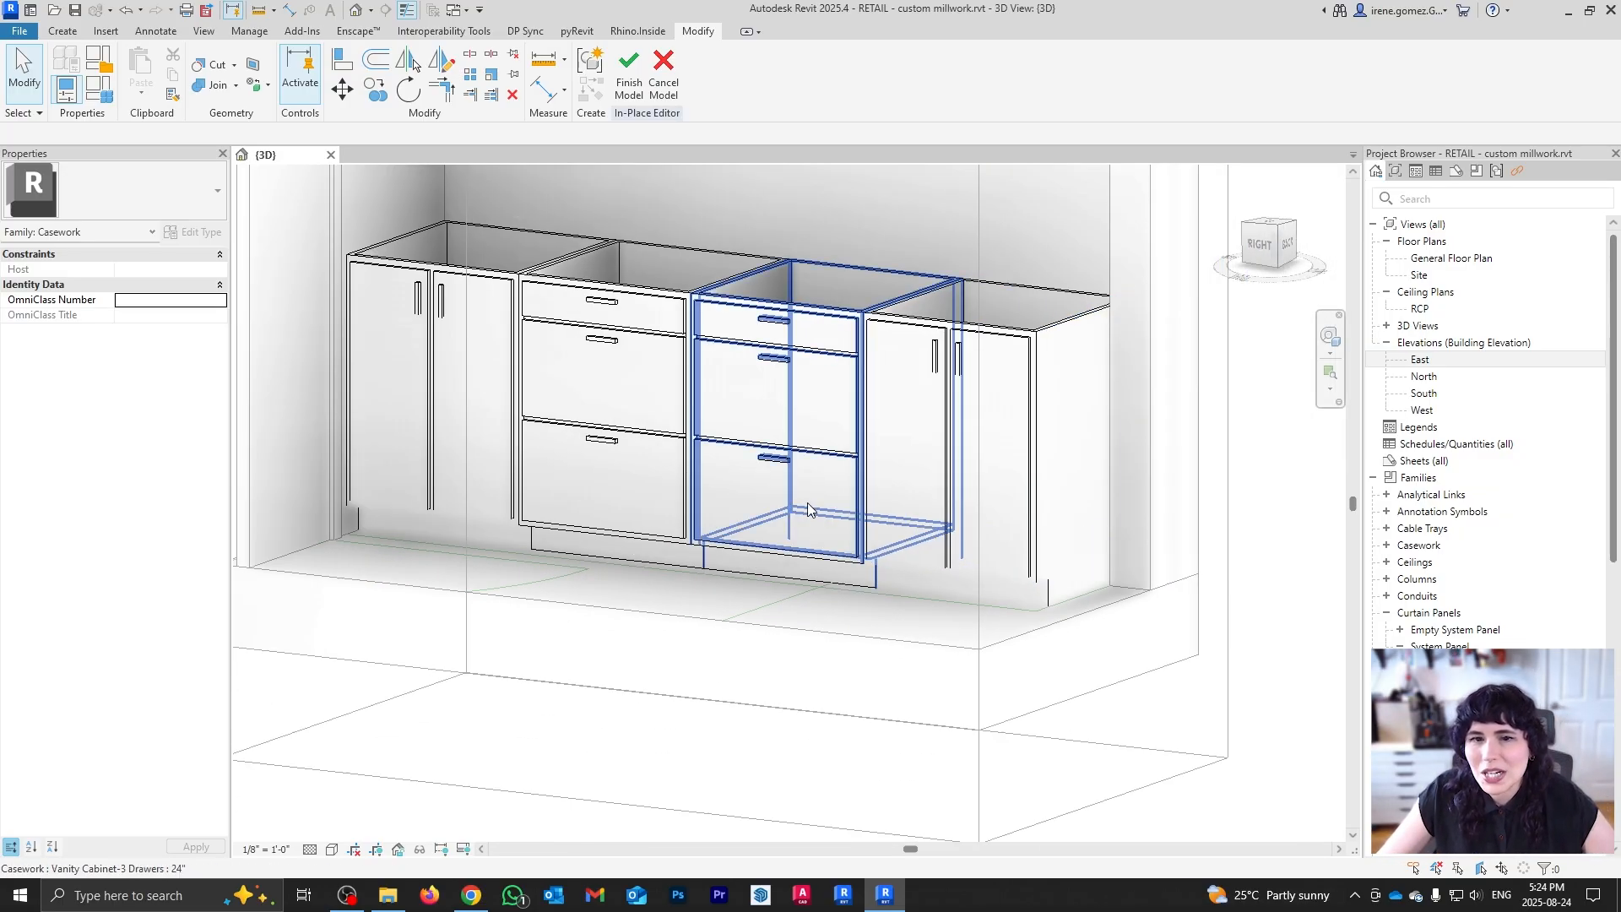
middle_click_drag(764, 435, 794, 507, "shift")
middle_click_drag(574, 279, 714, 543)
scroll(736, 490, "down", 1)
left_click(714, 543)
left_click(800, 550, "ctrl")
left_click(192, 198)
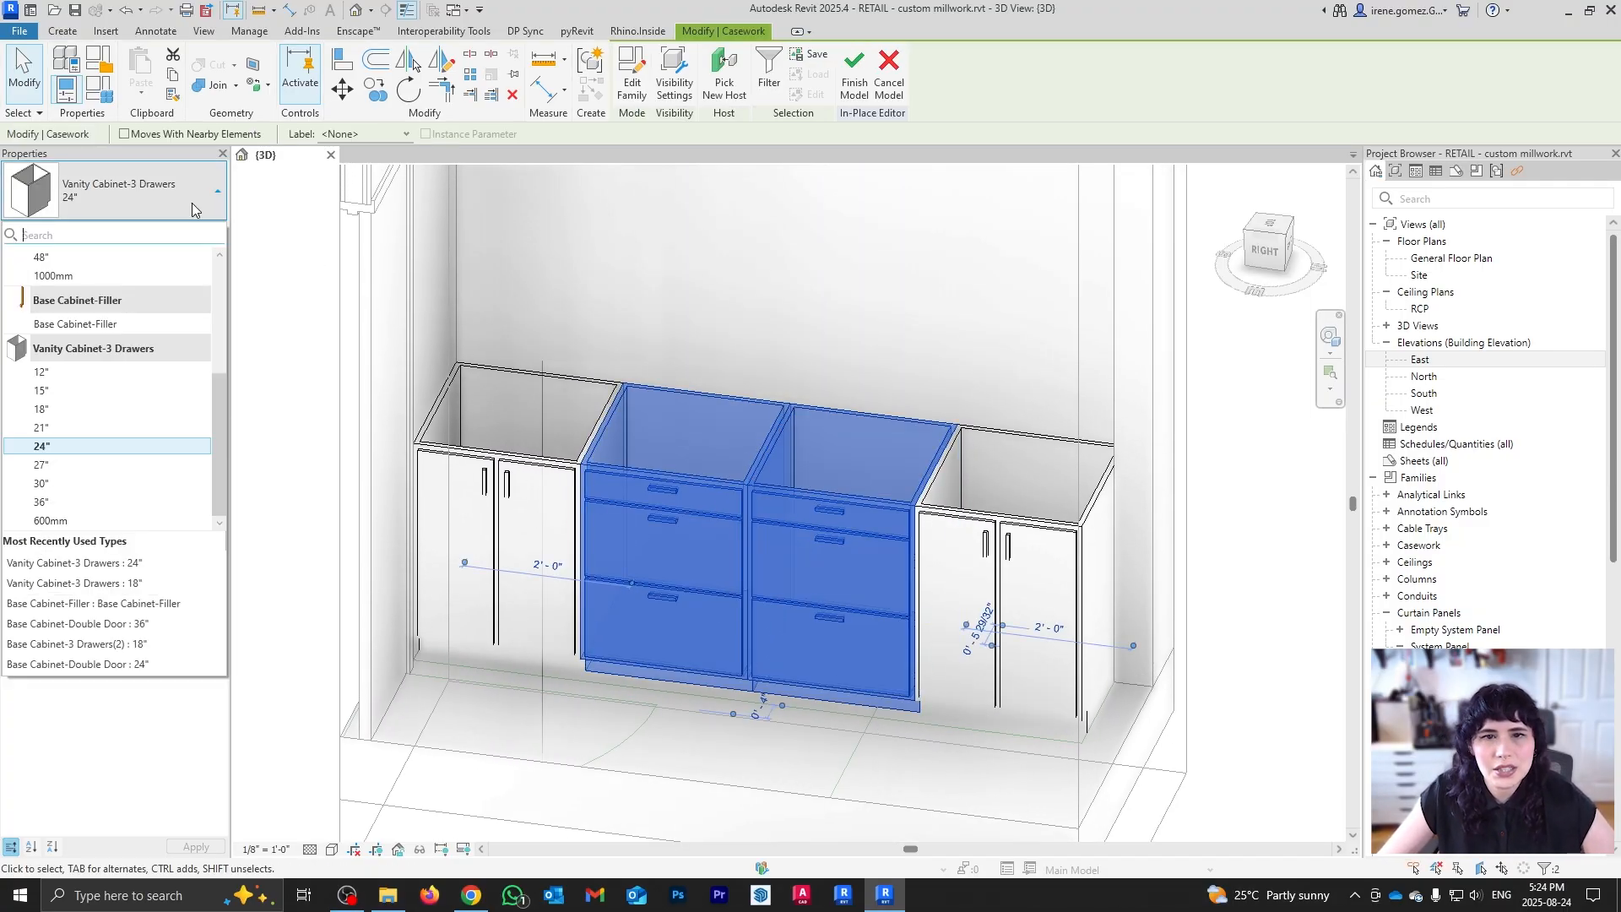
left_click(100, 429)
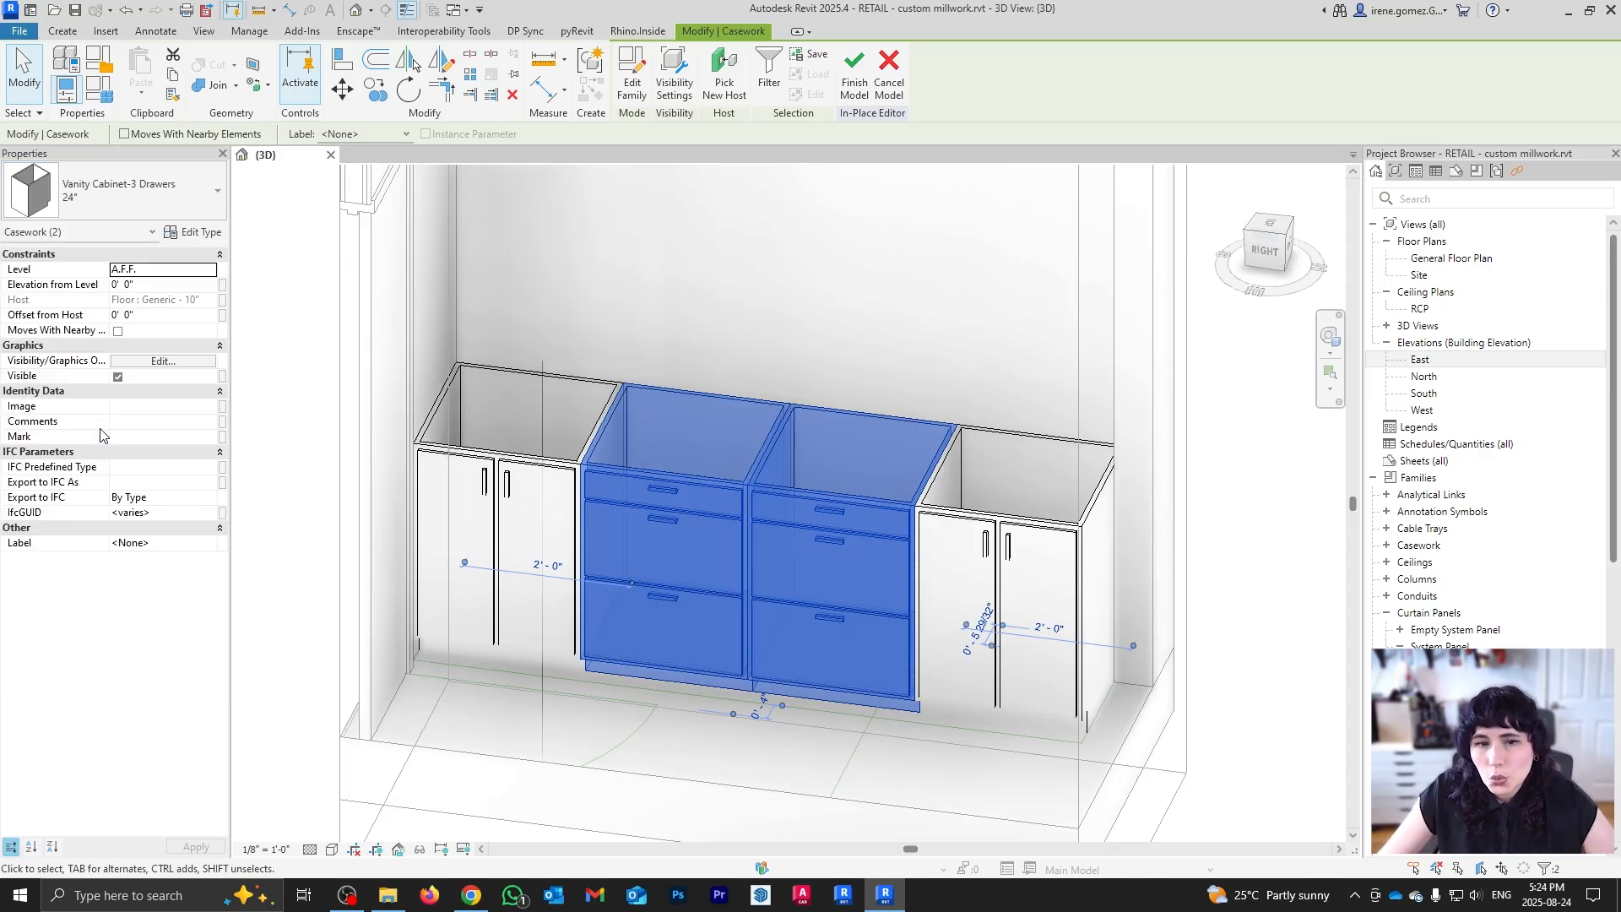
Step: Check the 21" cabinet type properties, cancel without changes, and deselect
left_click(201, 233)
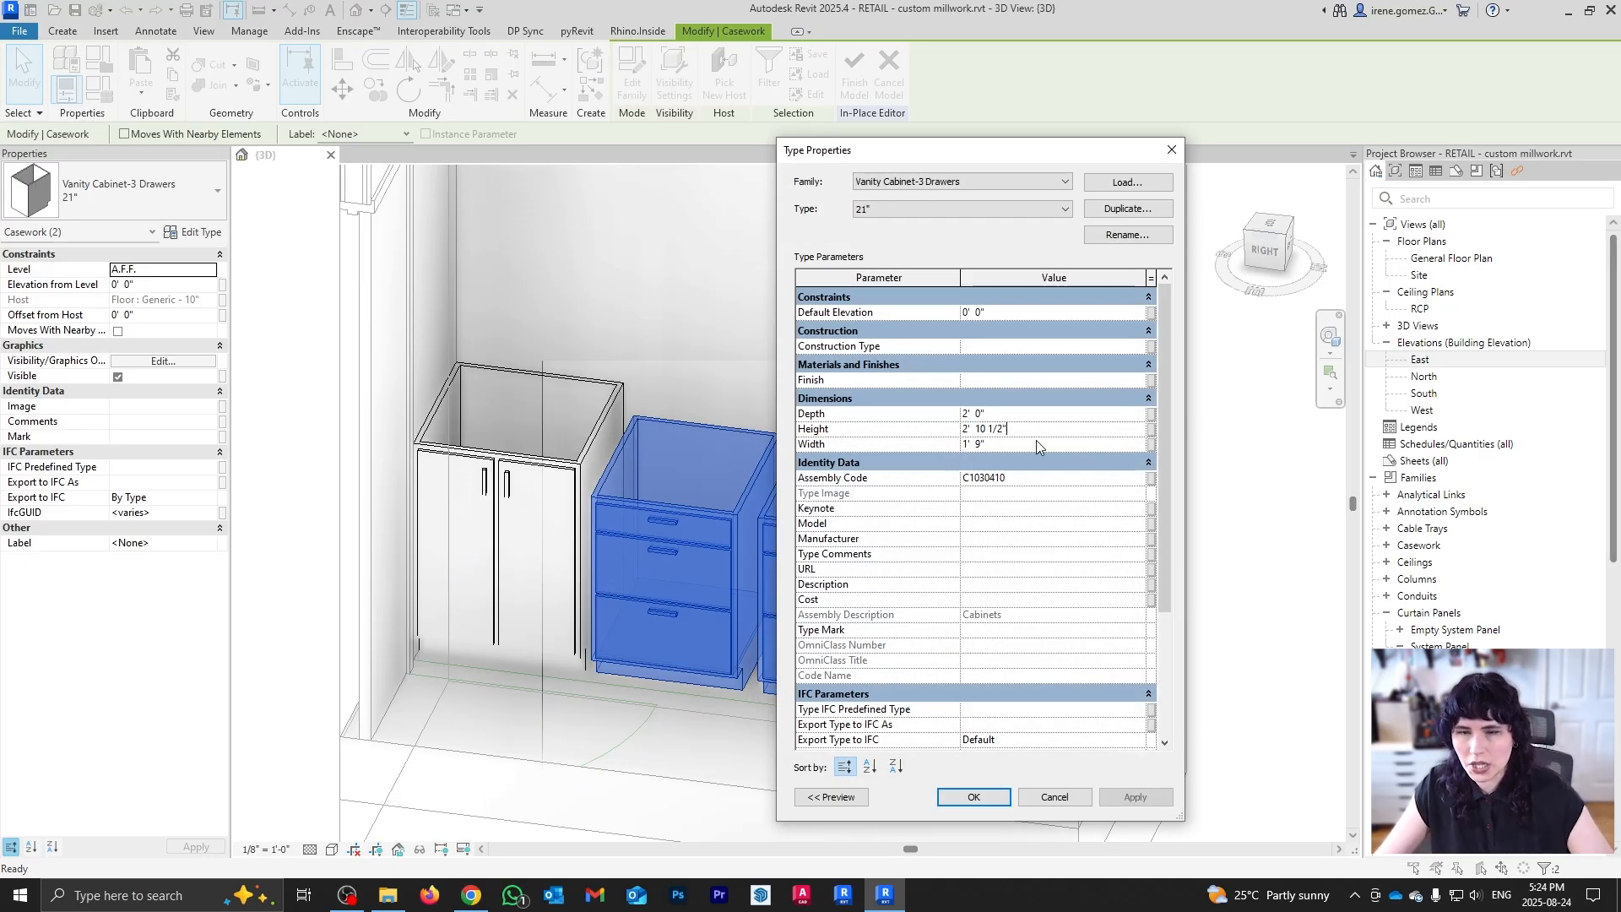
left_click(1023, 798)
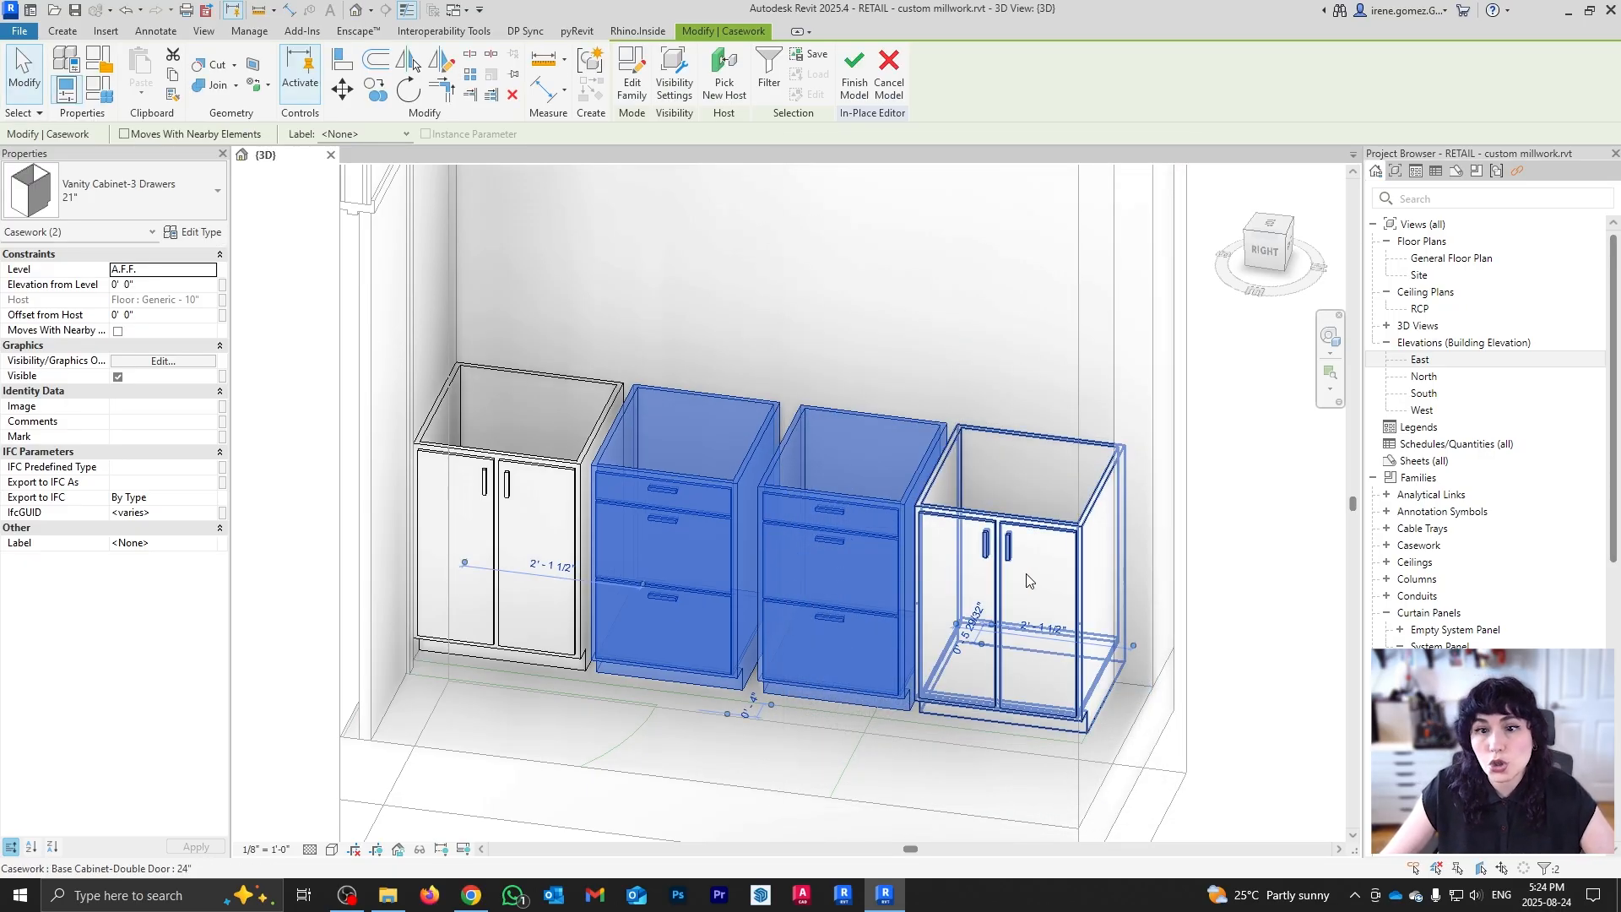
left_click(1142, 586)
Step: In top view, move the third cabinet right against the right-end cabinet
left_click(1270, 223)
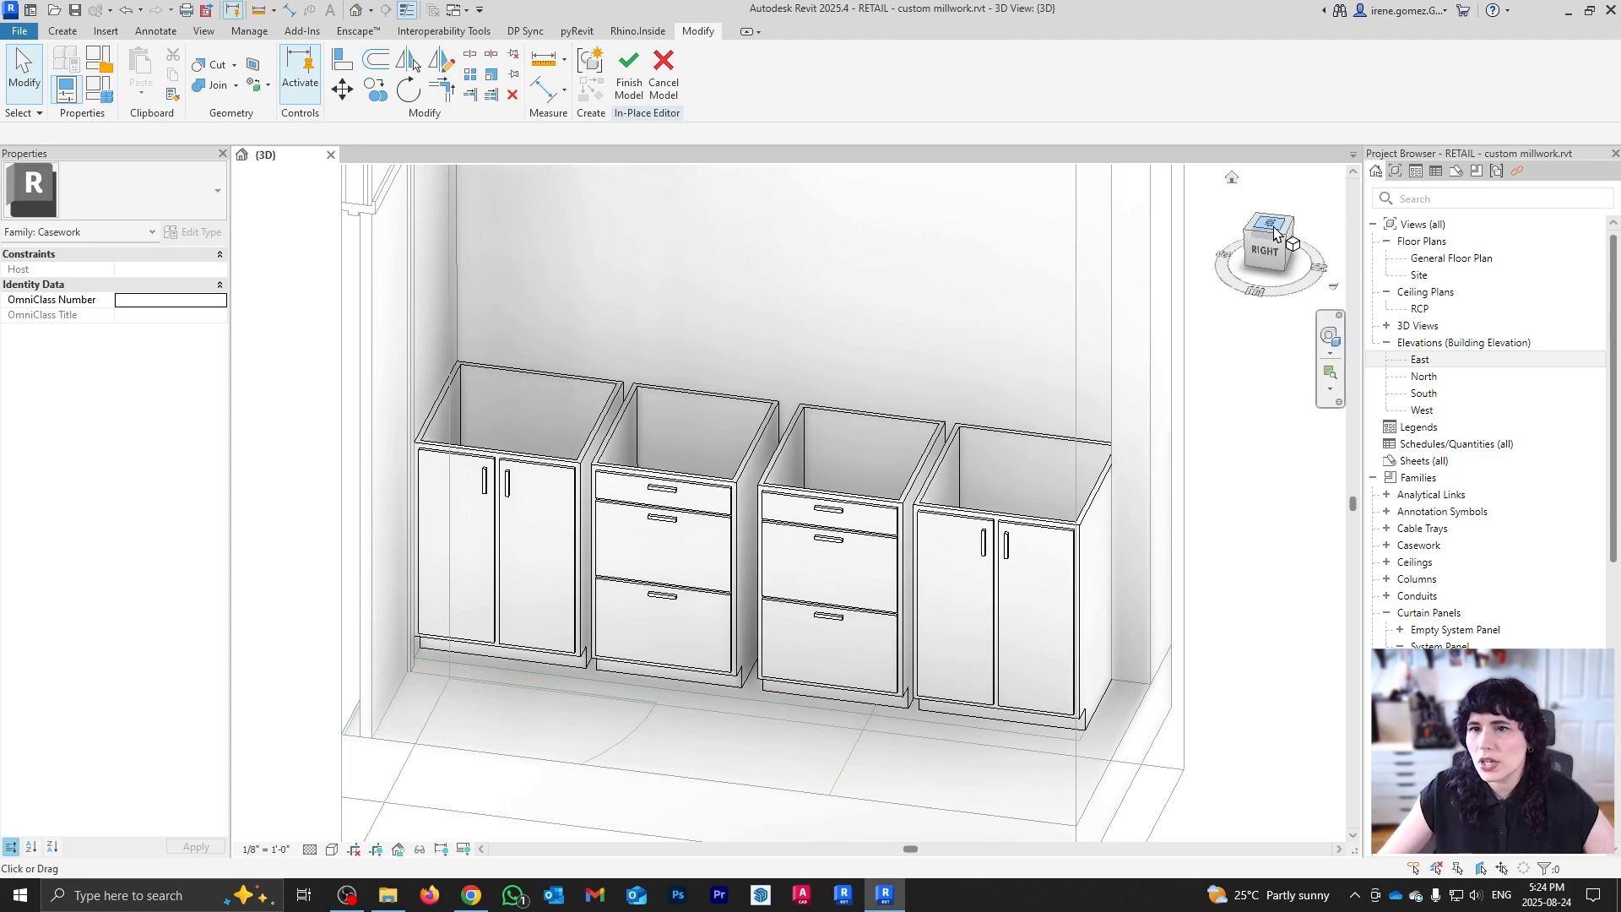
scroll(850, 273, "up", 5)
middle_click_drag(699, 365, 866, 625)
scroll(842, 442, "up", 6)
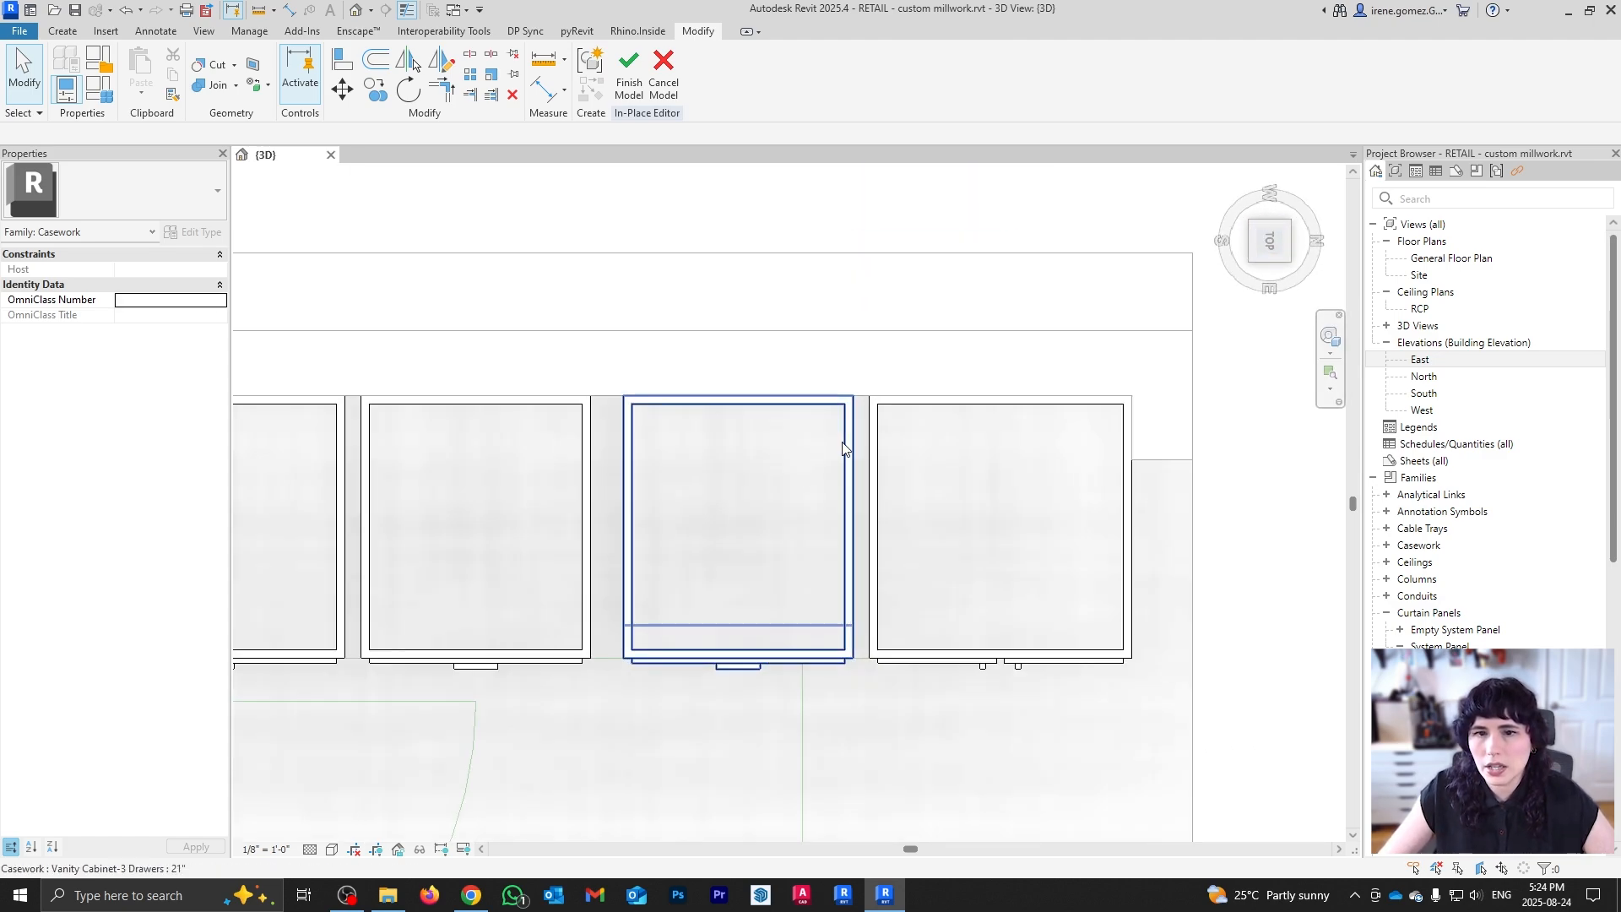
left_click(843, 442)
key("m")
key("v")
left_click(858, 394)
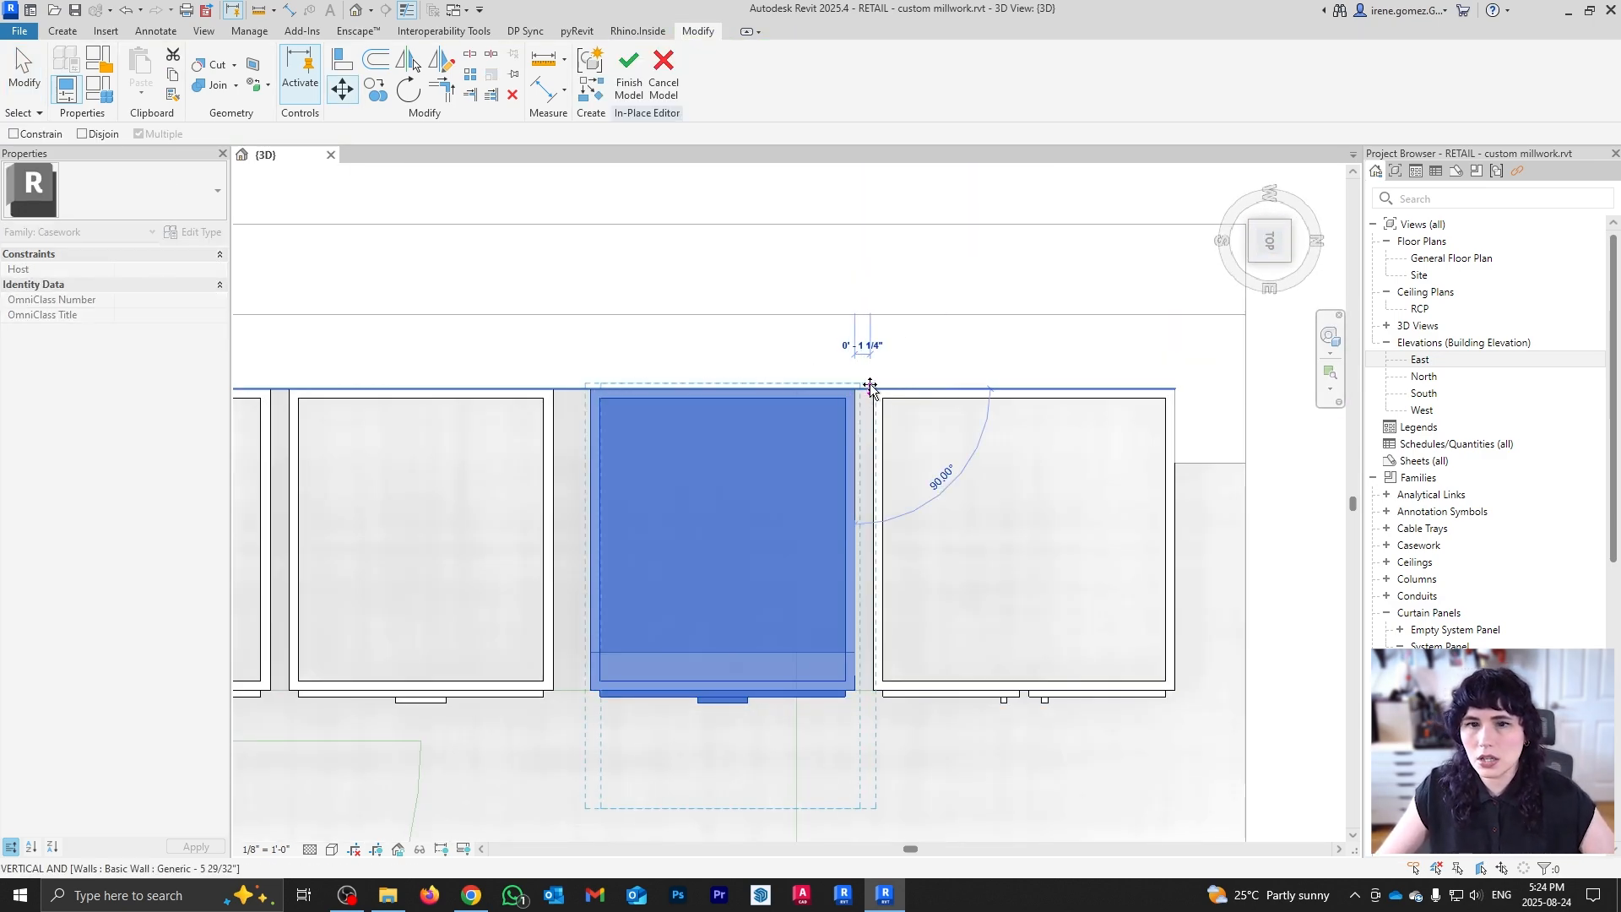
left_click(873, 392)
left_click_drag(842, 395, 863, 399)
Step: Slide the second and first cabinets right so all four sit edge to edge
left_click_drag(549, 450, 605, 449)
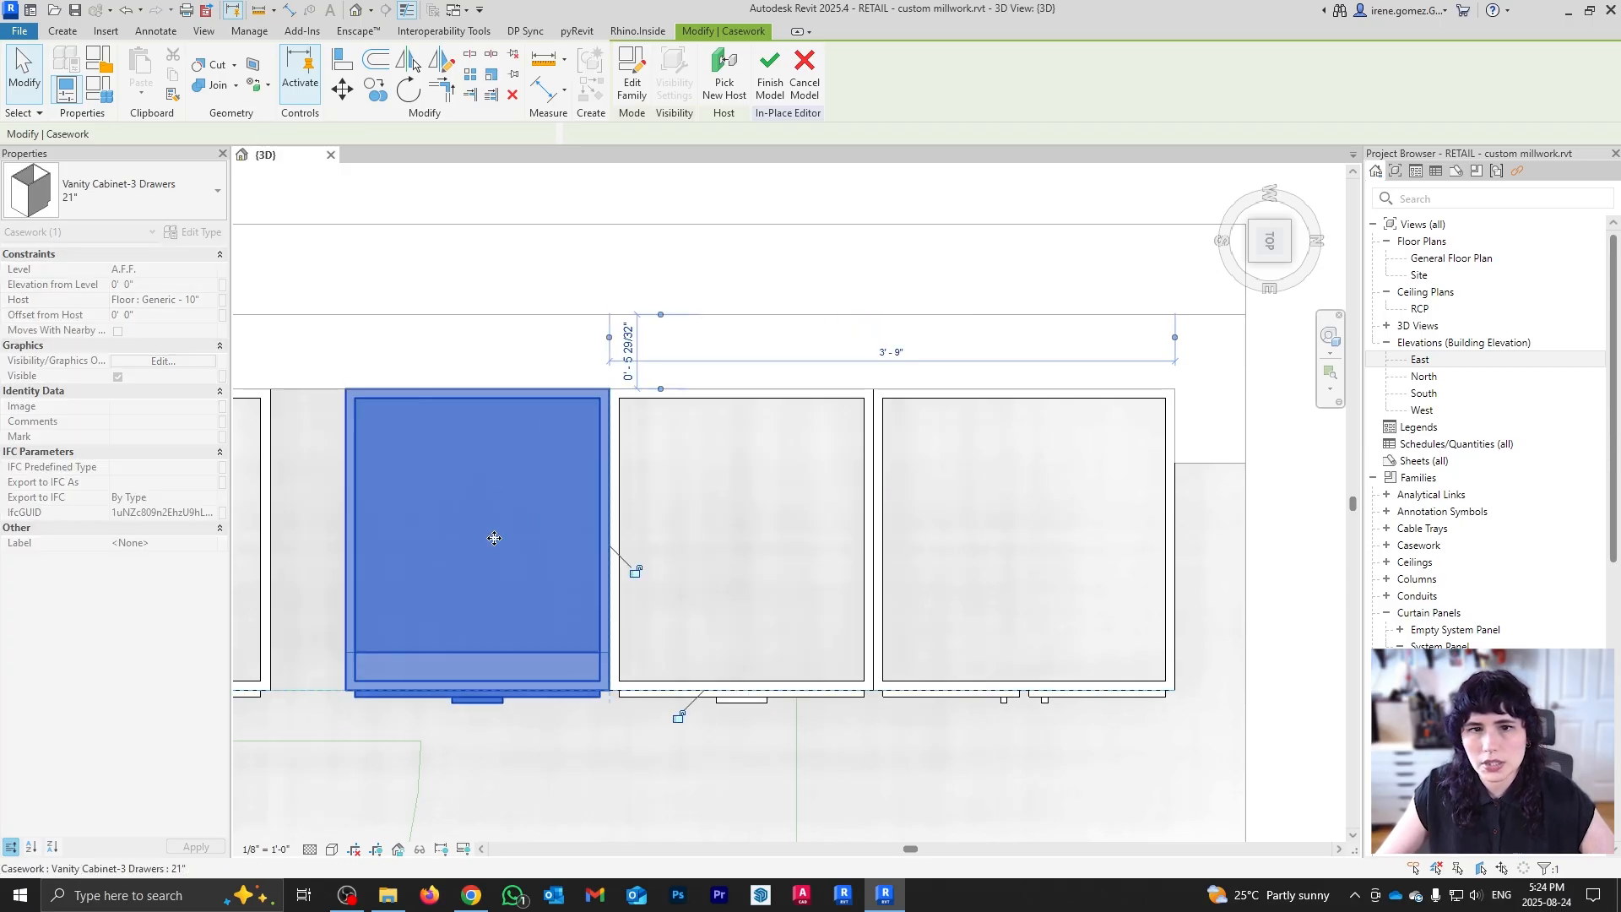
middle_click_drag(496, 535, 841, 487)
left_click_drag(611, 471, 689, 471)
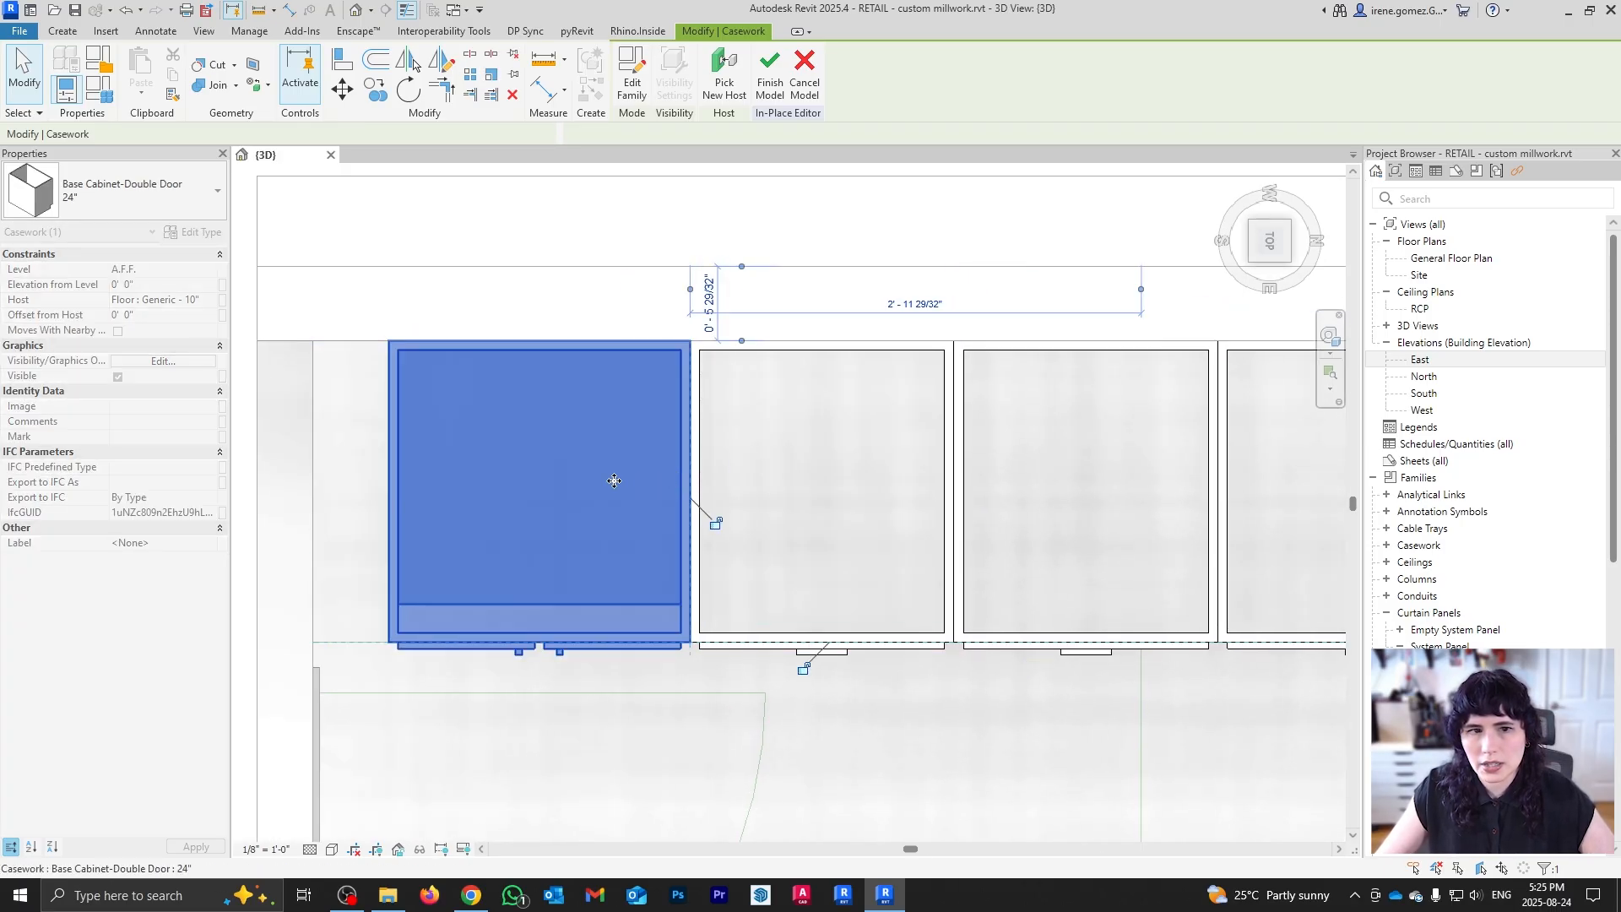
scroll(405, 507, "down", 2)
scroll(434, 522, "down", 1)
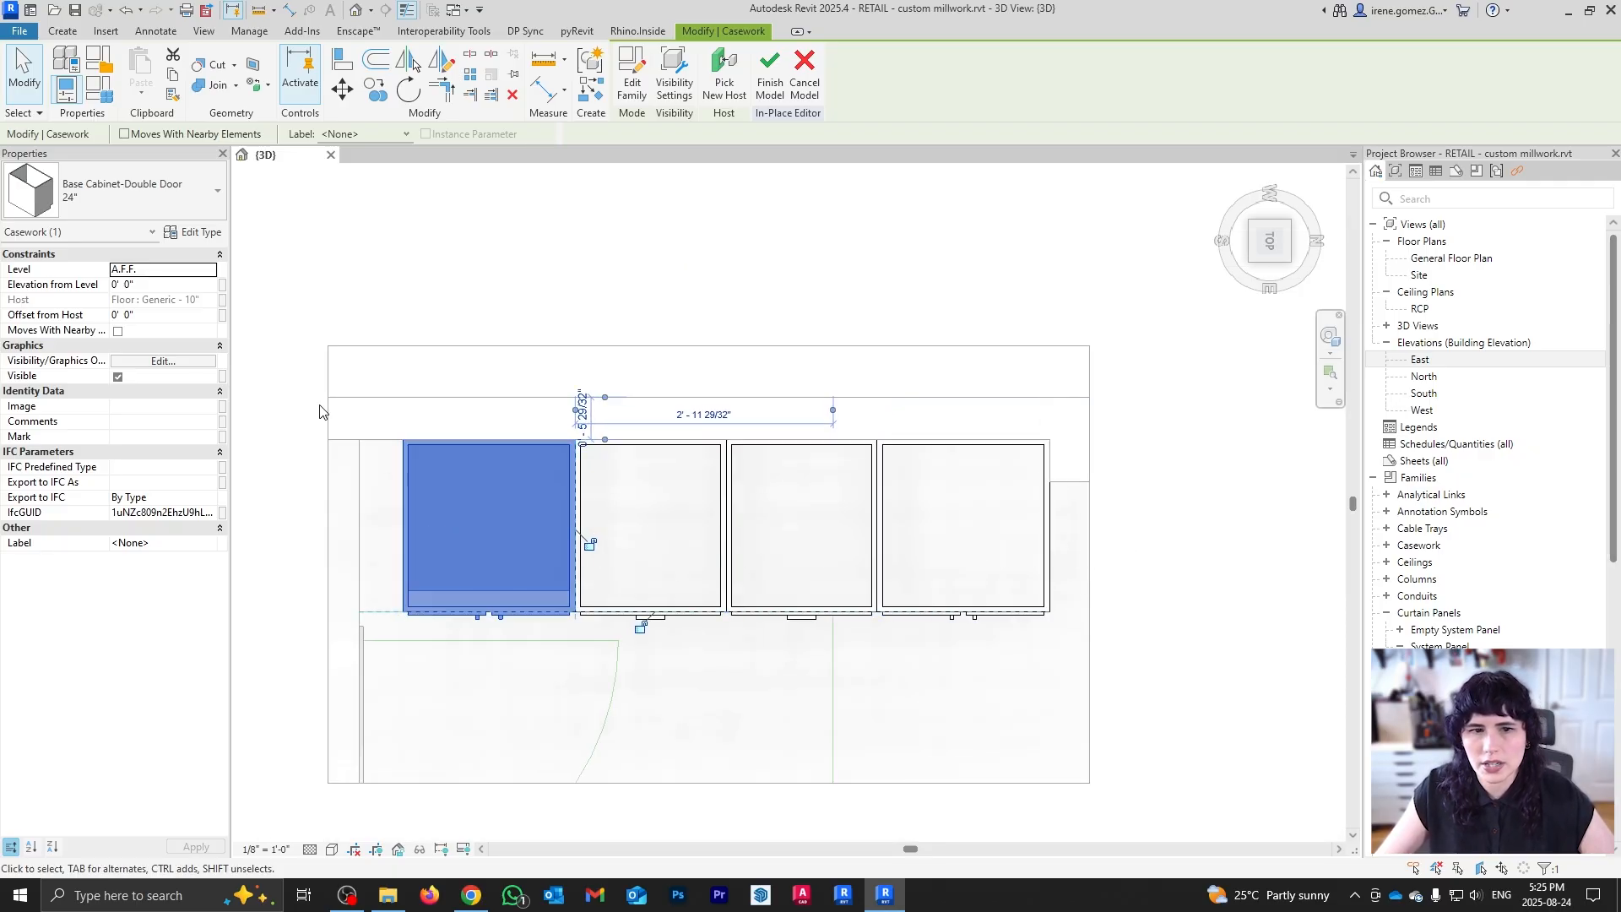
scroll(1030, 528, "up", 2)
middle_click_drag(1136, 658, 977, 560, "shift")
middle_click_drag(977, 658, 936, 381)
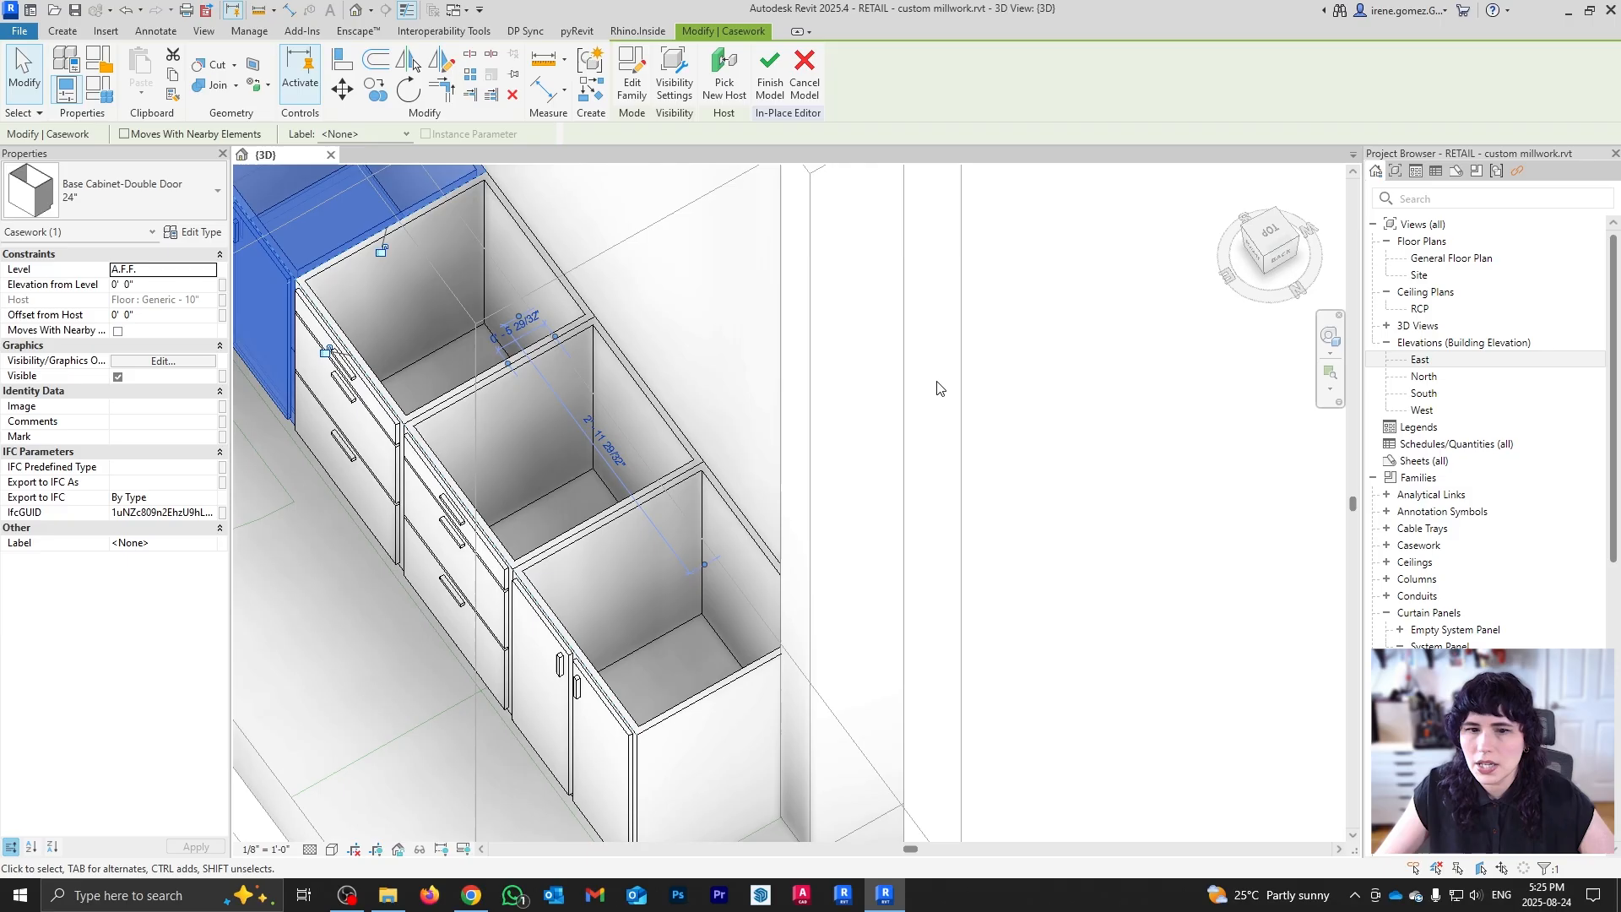
scroll(937, 384, "down", 1)
scroll(733, 706, "up", 1)
middle_click_drag(802, 735, 882, 585, "shift")
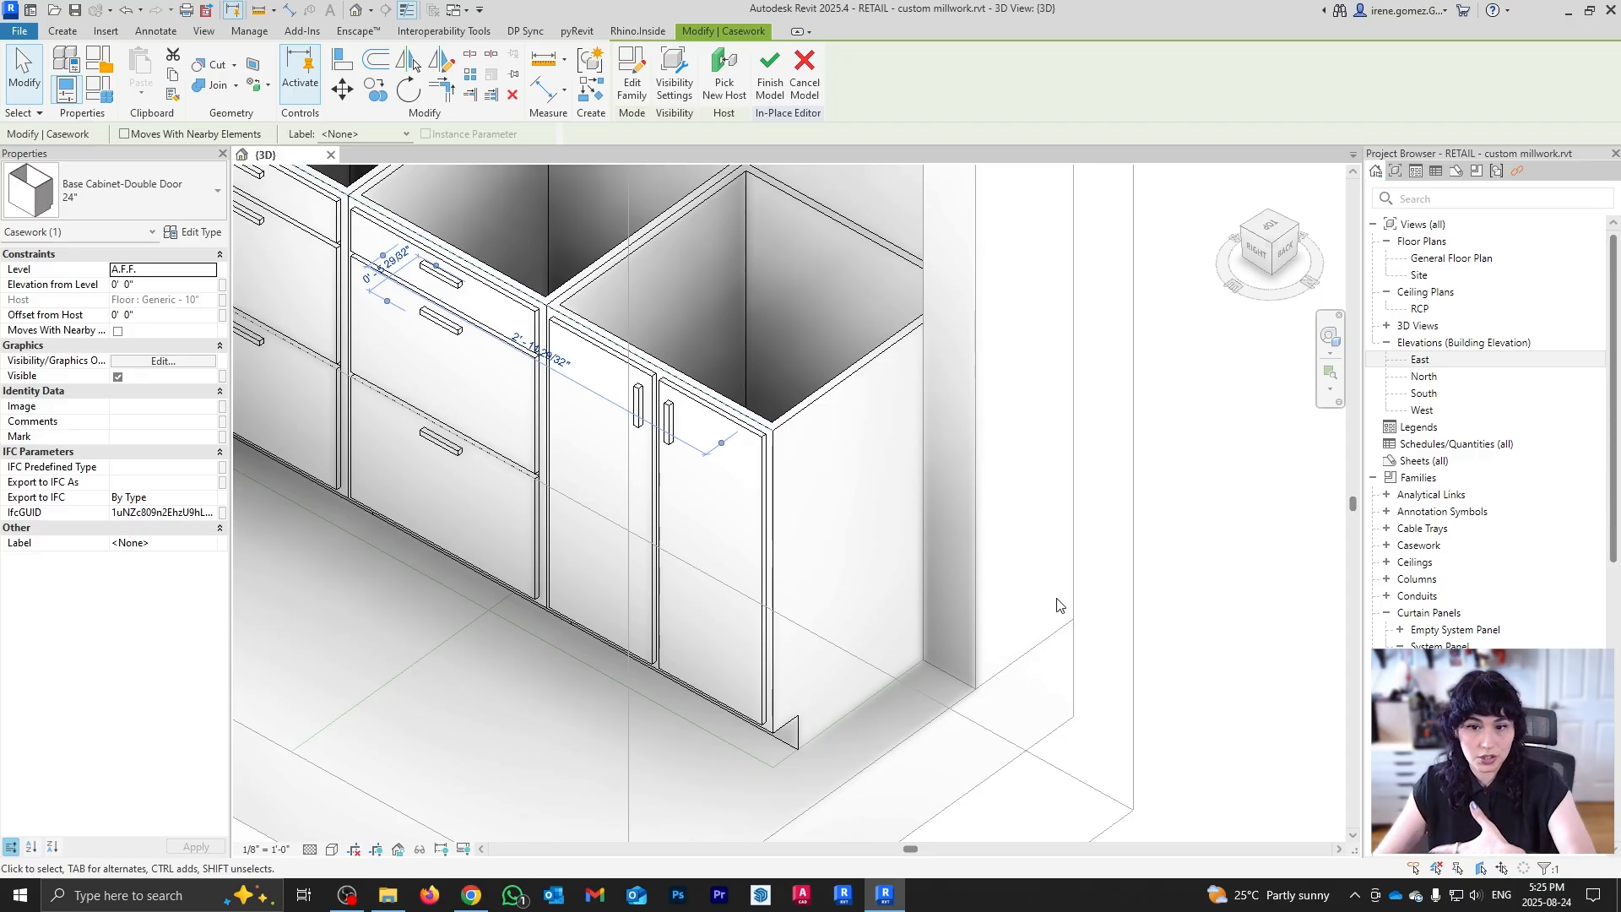
scroll(990, 564, "down", 1)
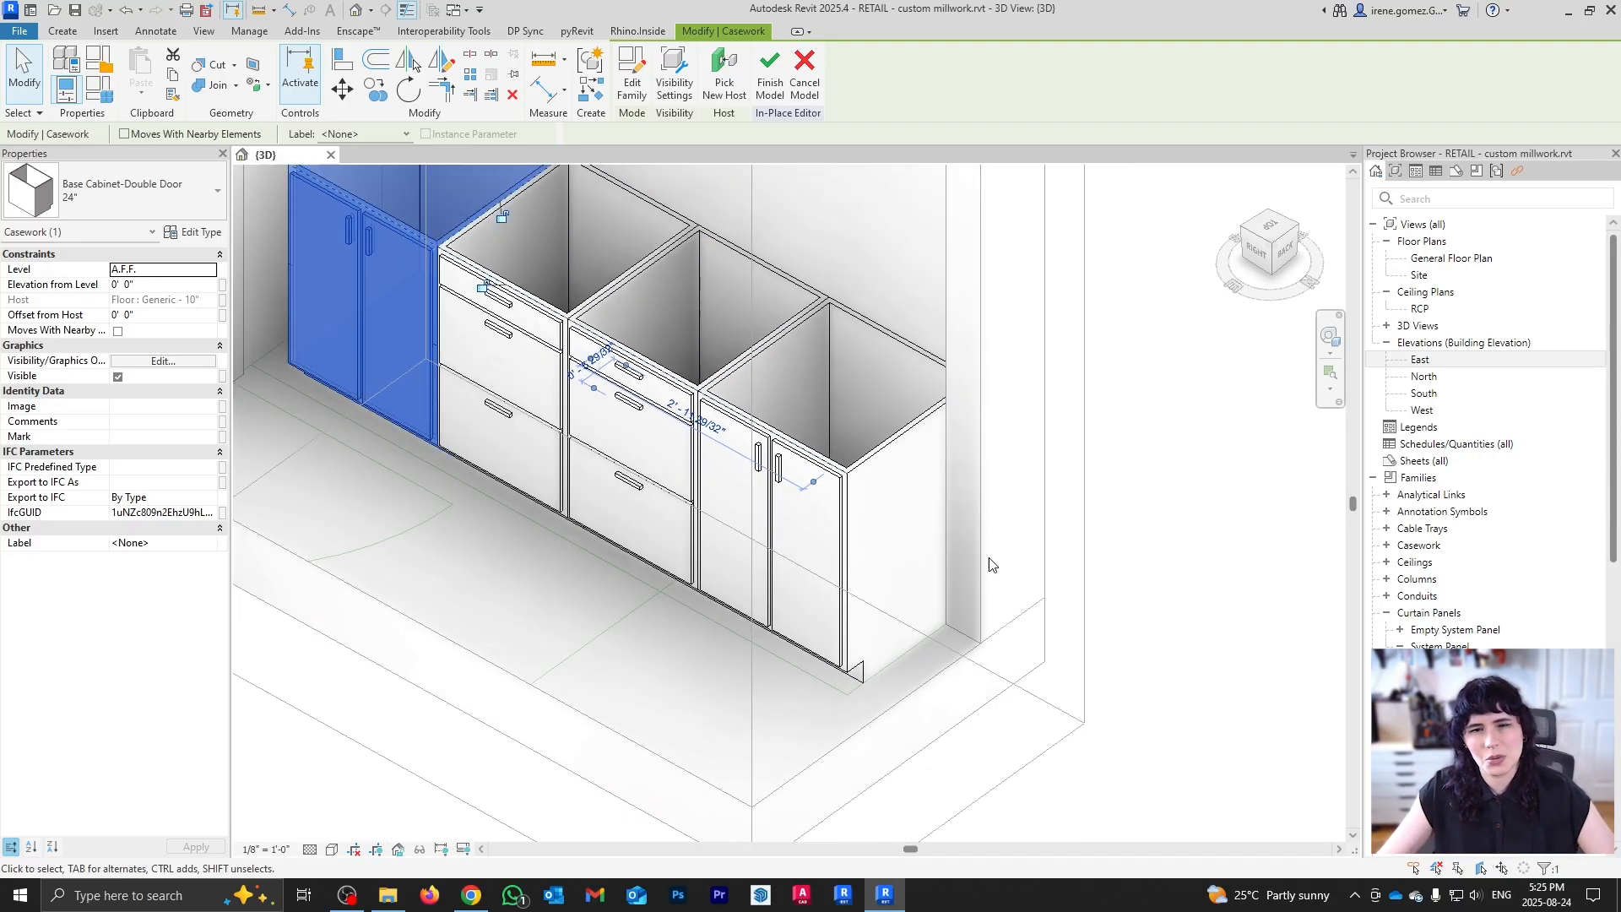
scroll(992, 565, "down", 1)
Step: Move the whole four-cabinet row a distance of 2
left_click(1269, 226)
scroll(1030, 501, "up", 2)
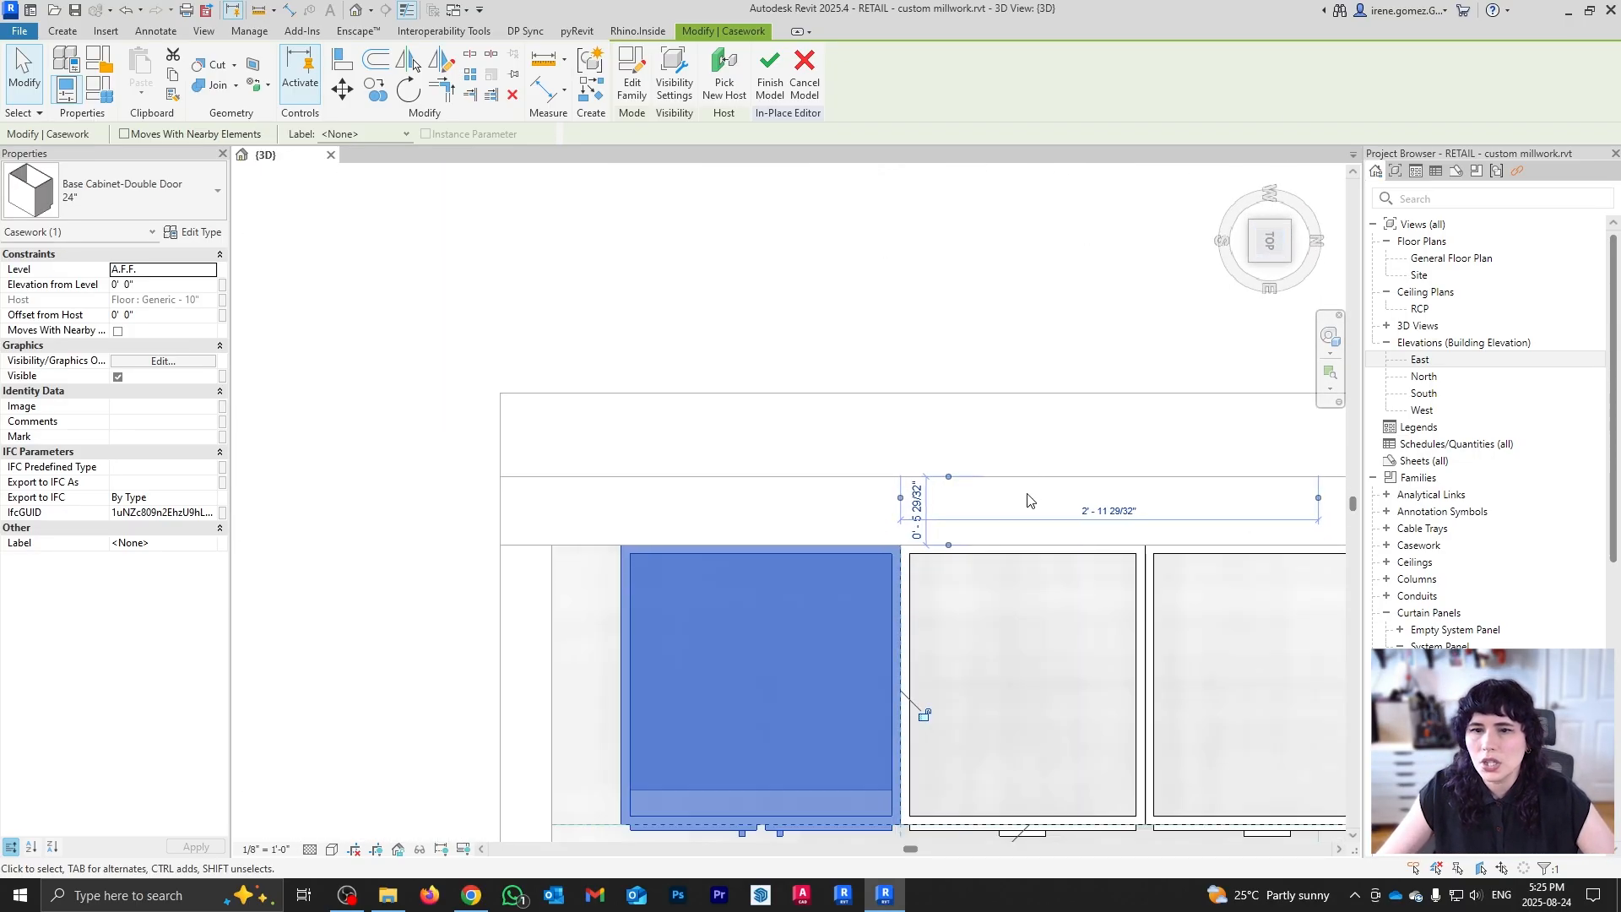
middle_click_drag(1030, 686, 1061, 408)
scroll(476, 458, "down", 2)
left_click_drag(503, 311, 1203, 602)
key("m")
key("v")
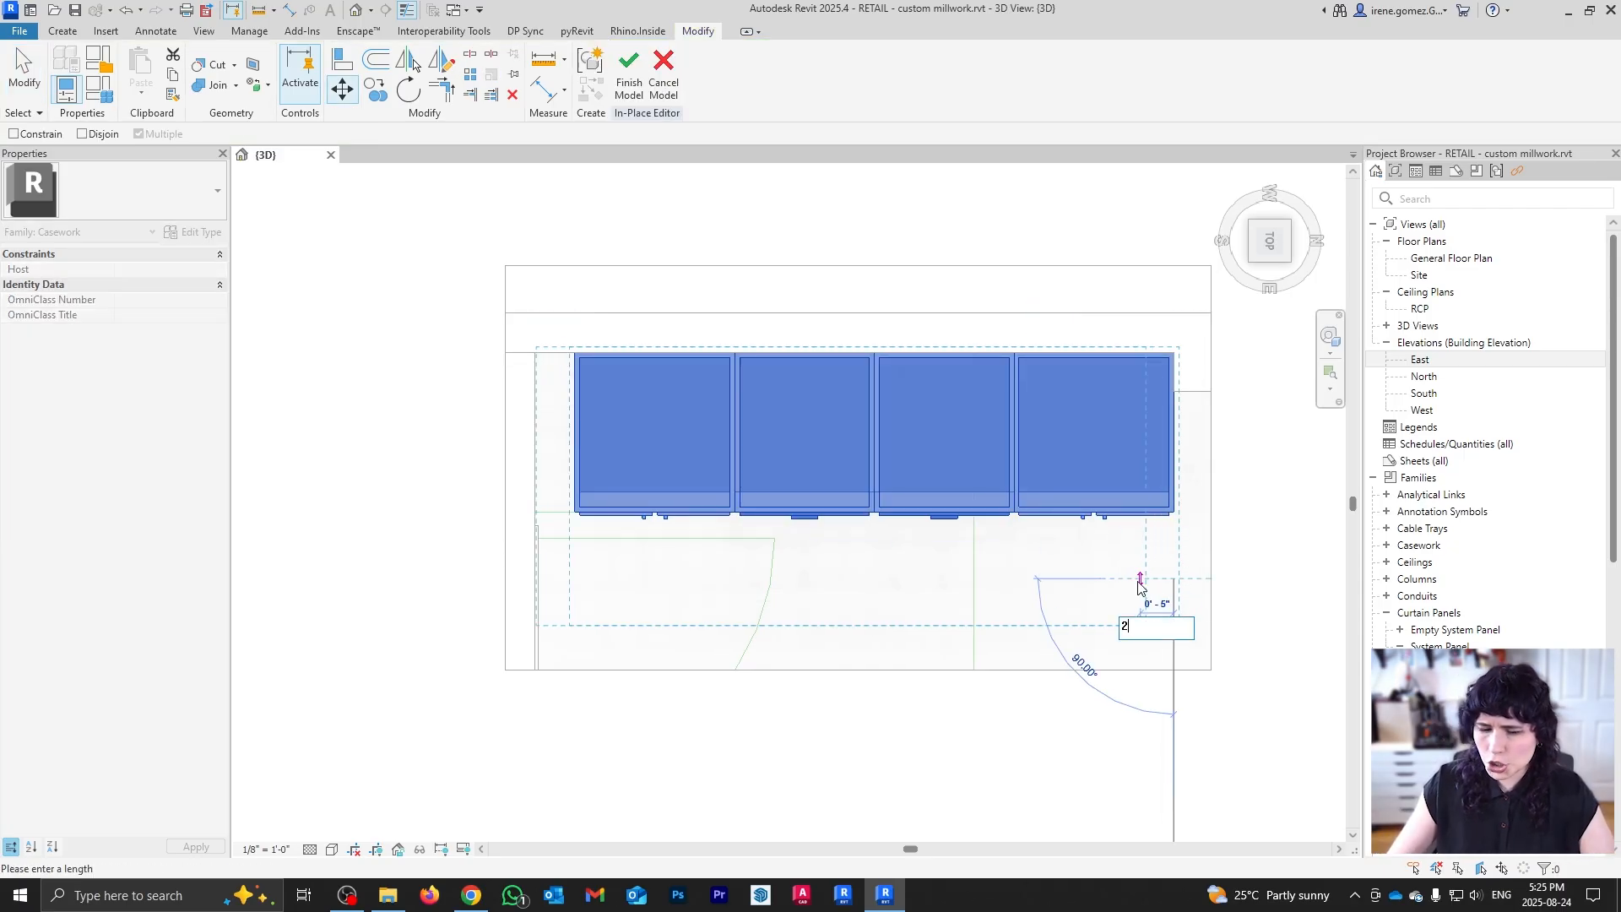
type("2")
key("Return")
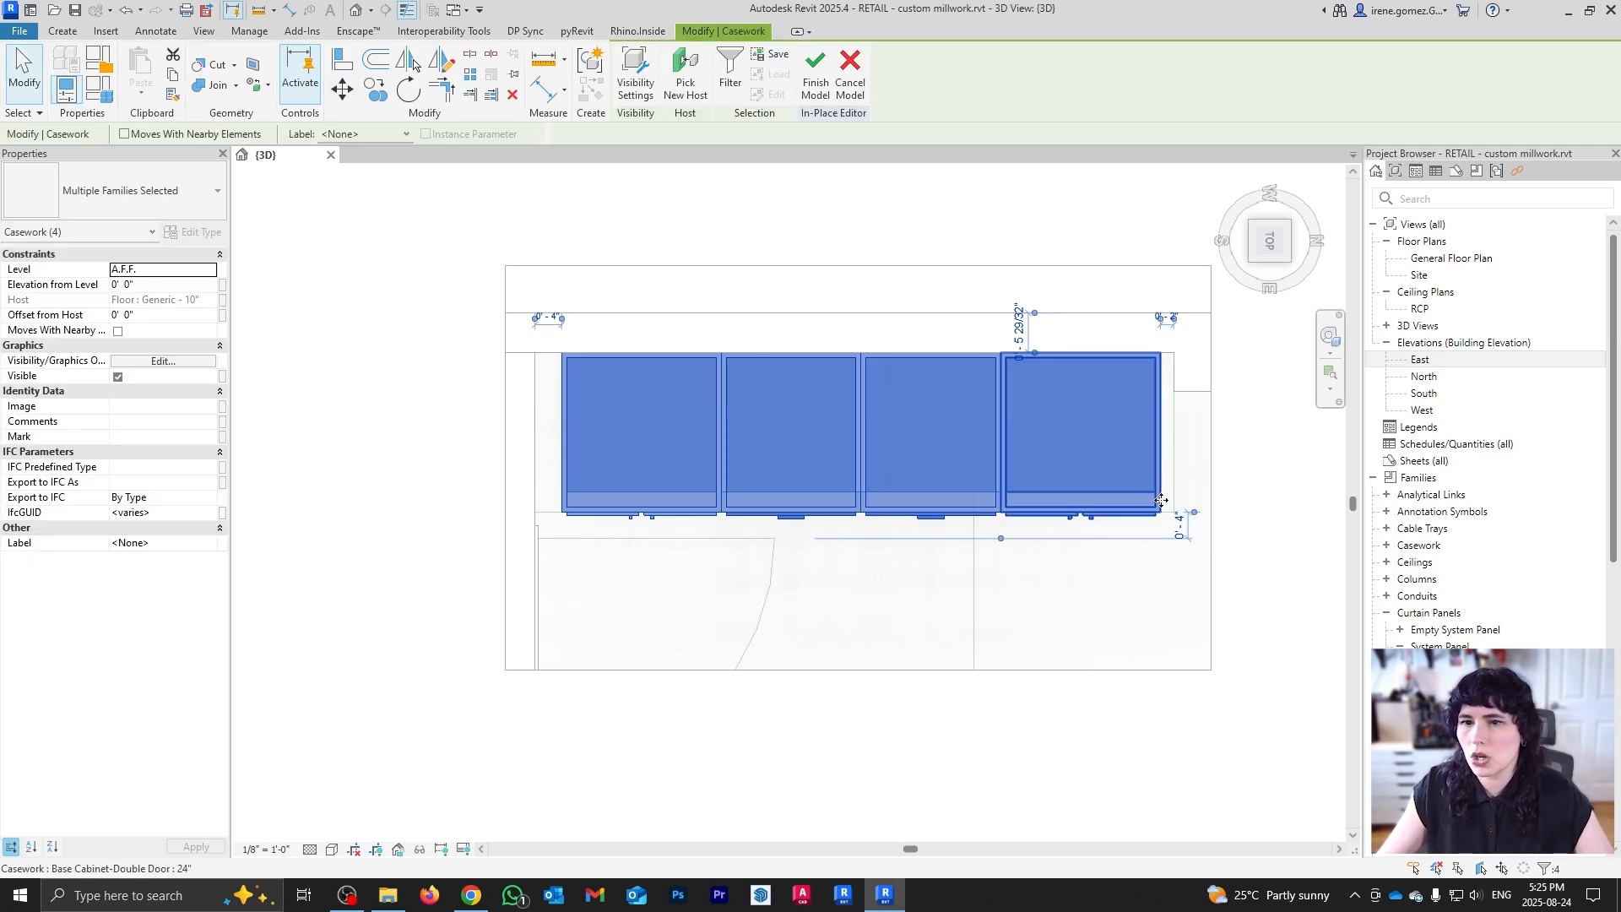
left_click(915, 217)
scroll(517, 488, "up", 3)
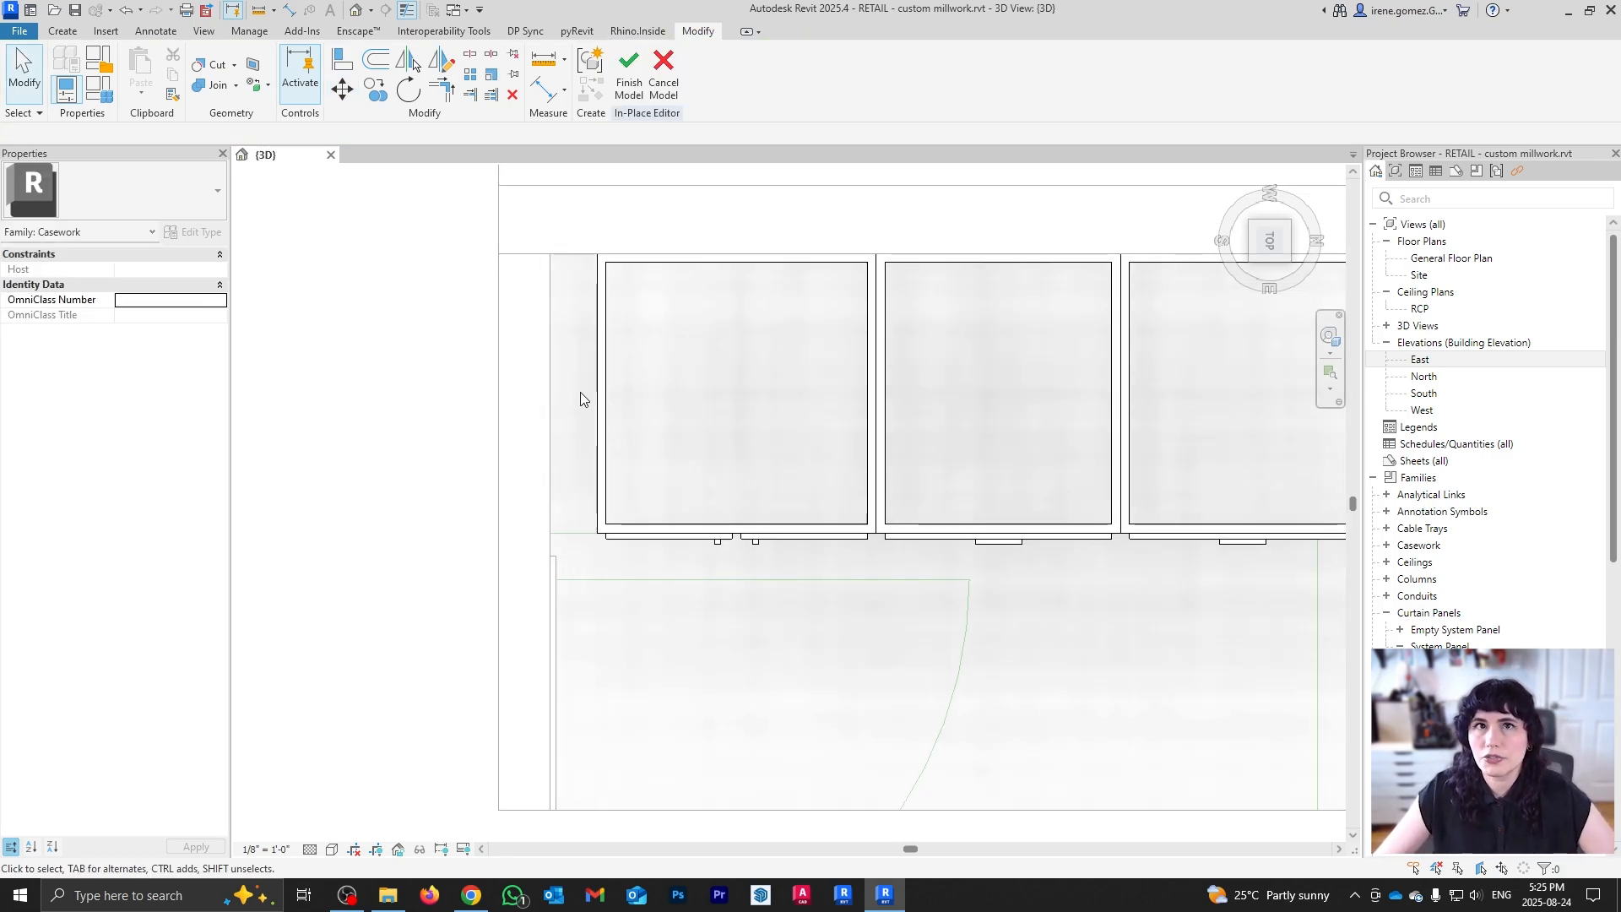
middle_click_drag(819, 606, 803, 520, "shift")
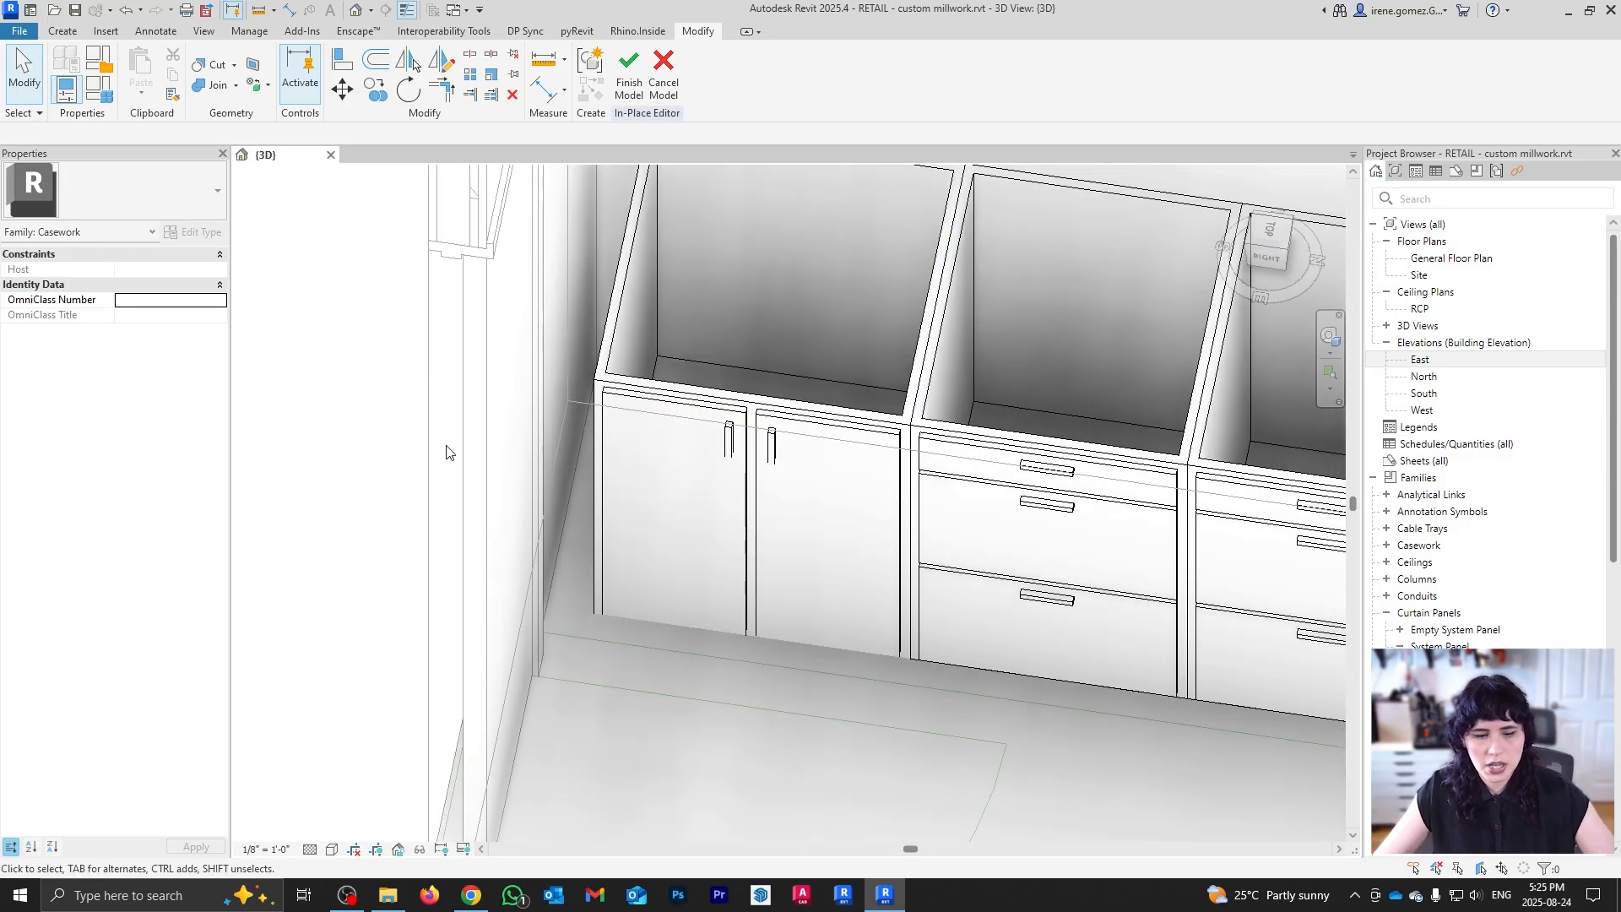
Step: Start a Component (CM) with the Base Cabinet-Filler type
key("c")
key("m")
left_click(196, 200)
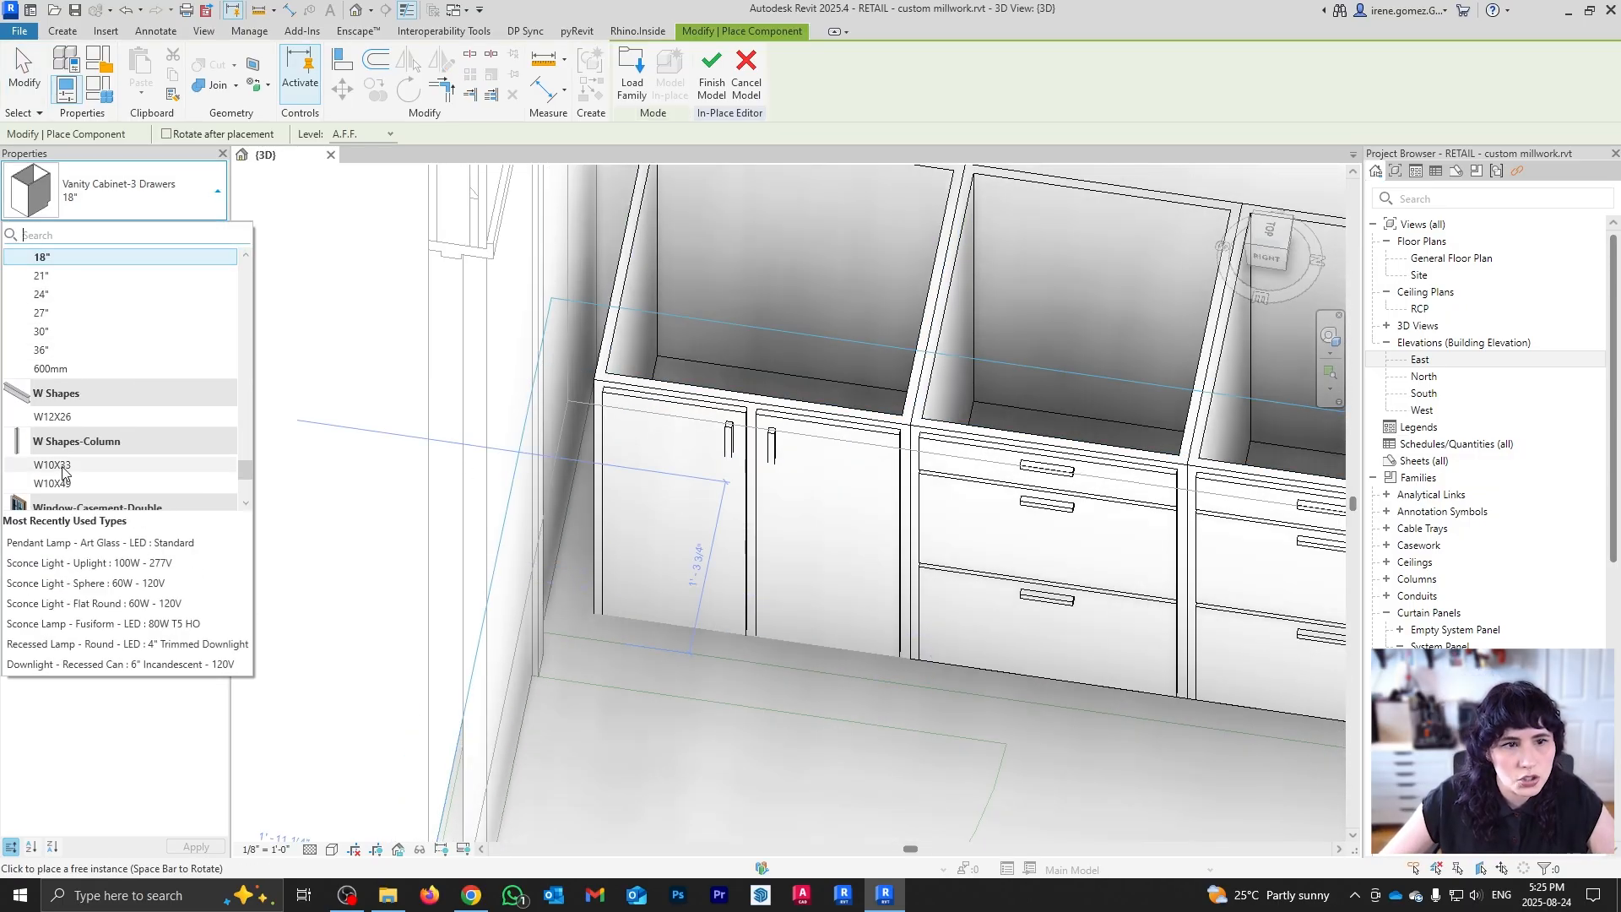
type("filler")
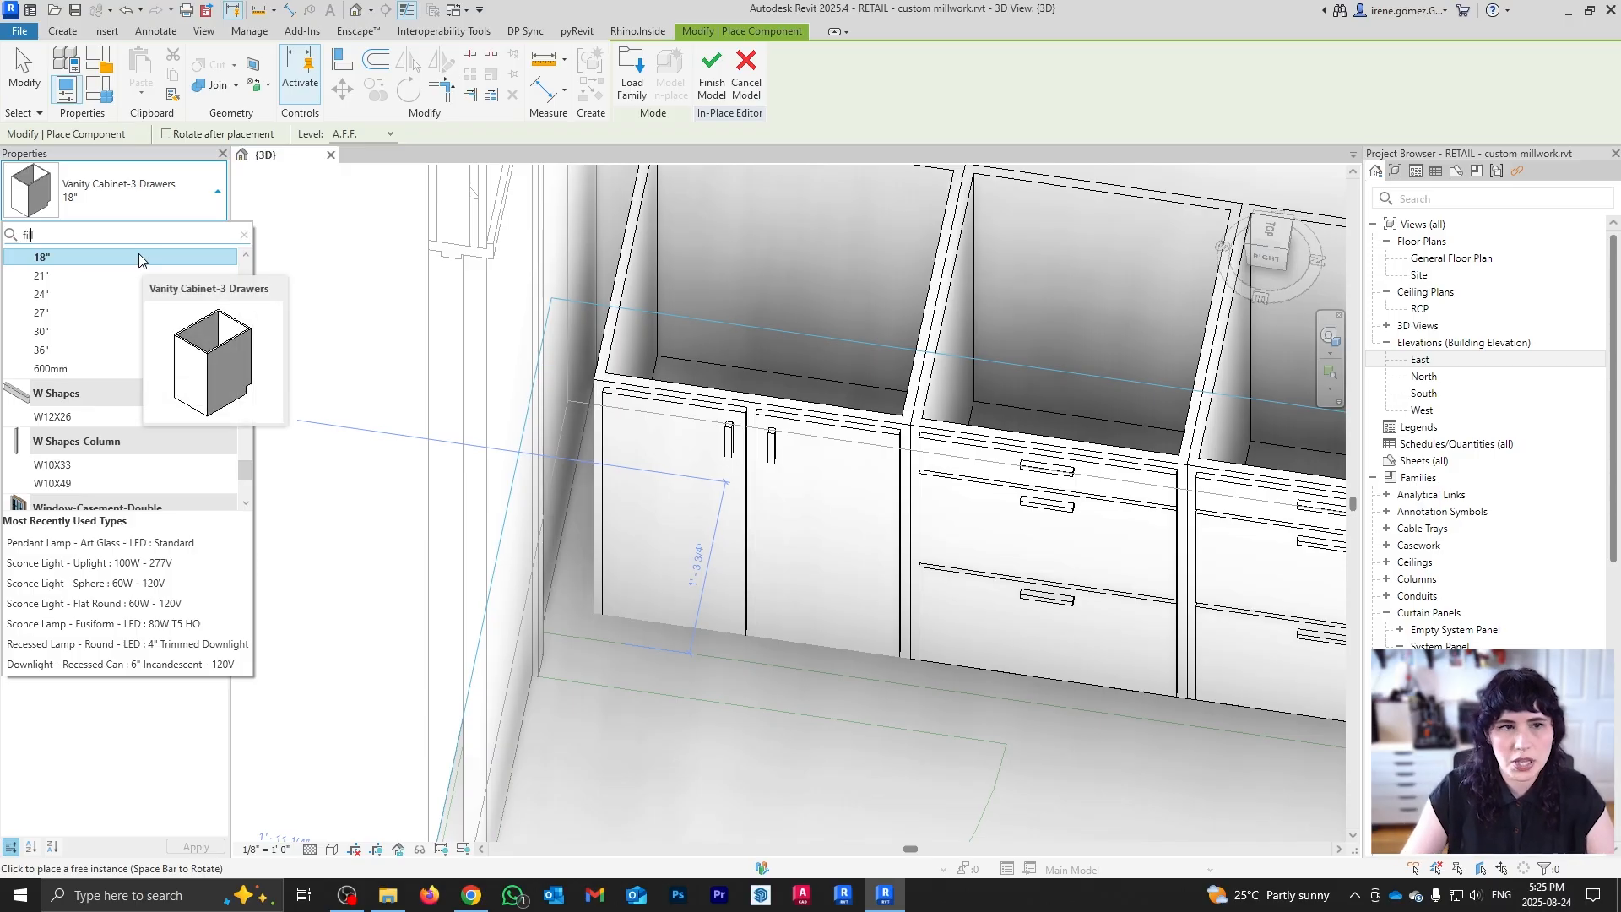
mouse_move(138, 257)
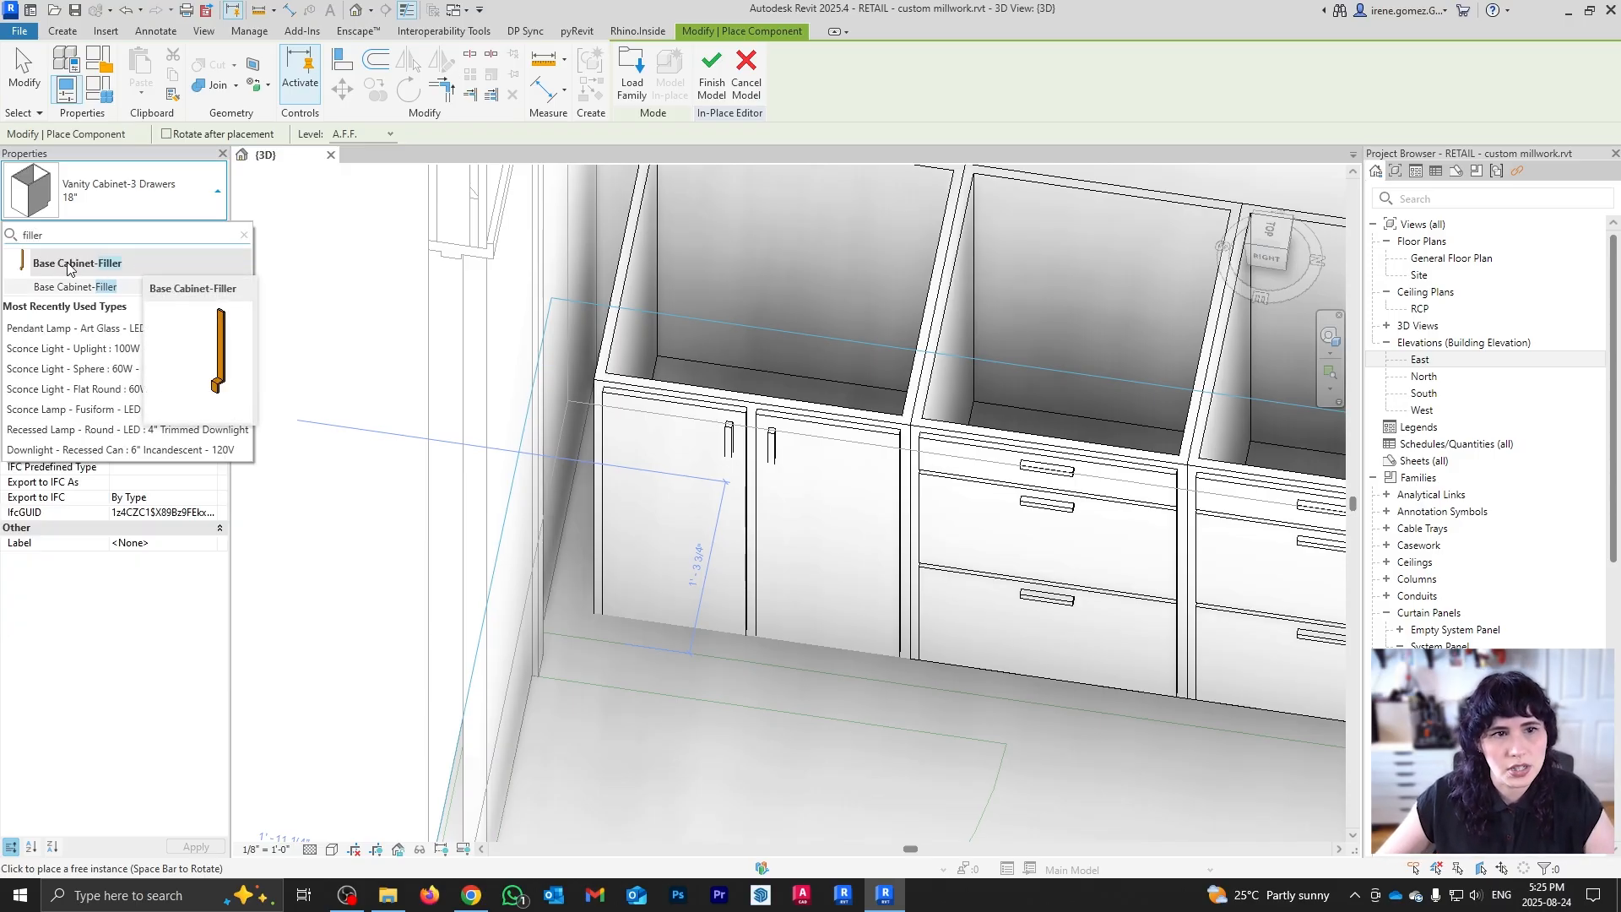
left_click(113, 287)
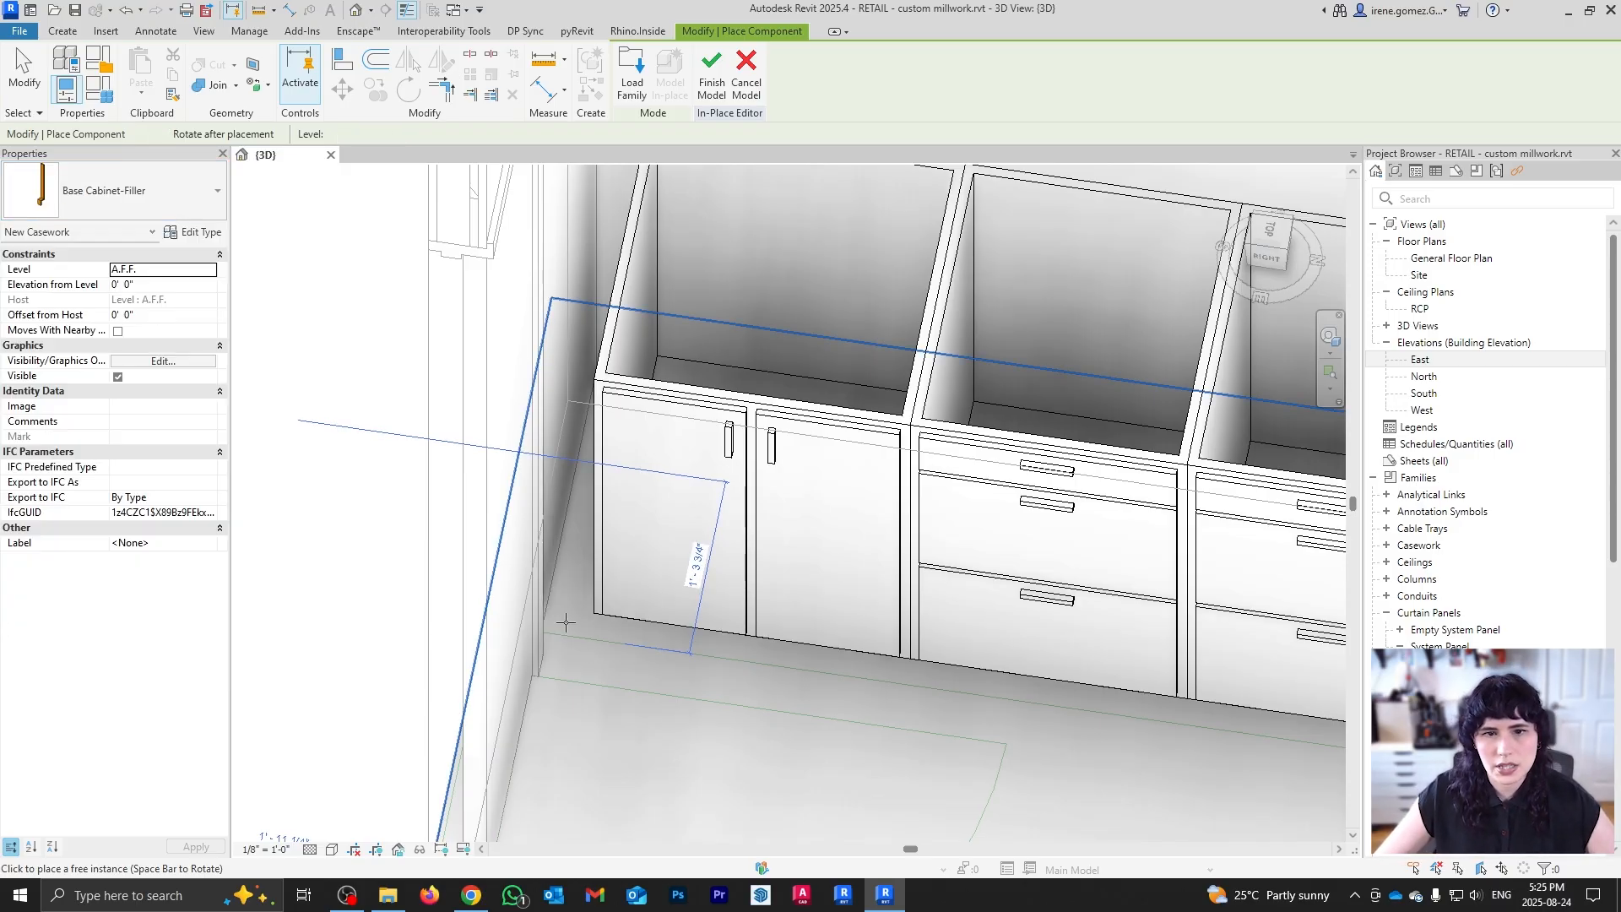
Step: In top view, place the filler against the wall at the start of the run
middle_click_drag(752, 528, 656, 644, "shift")
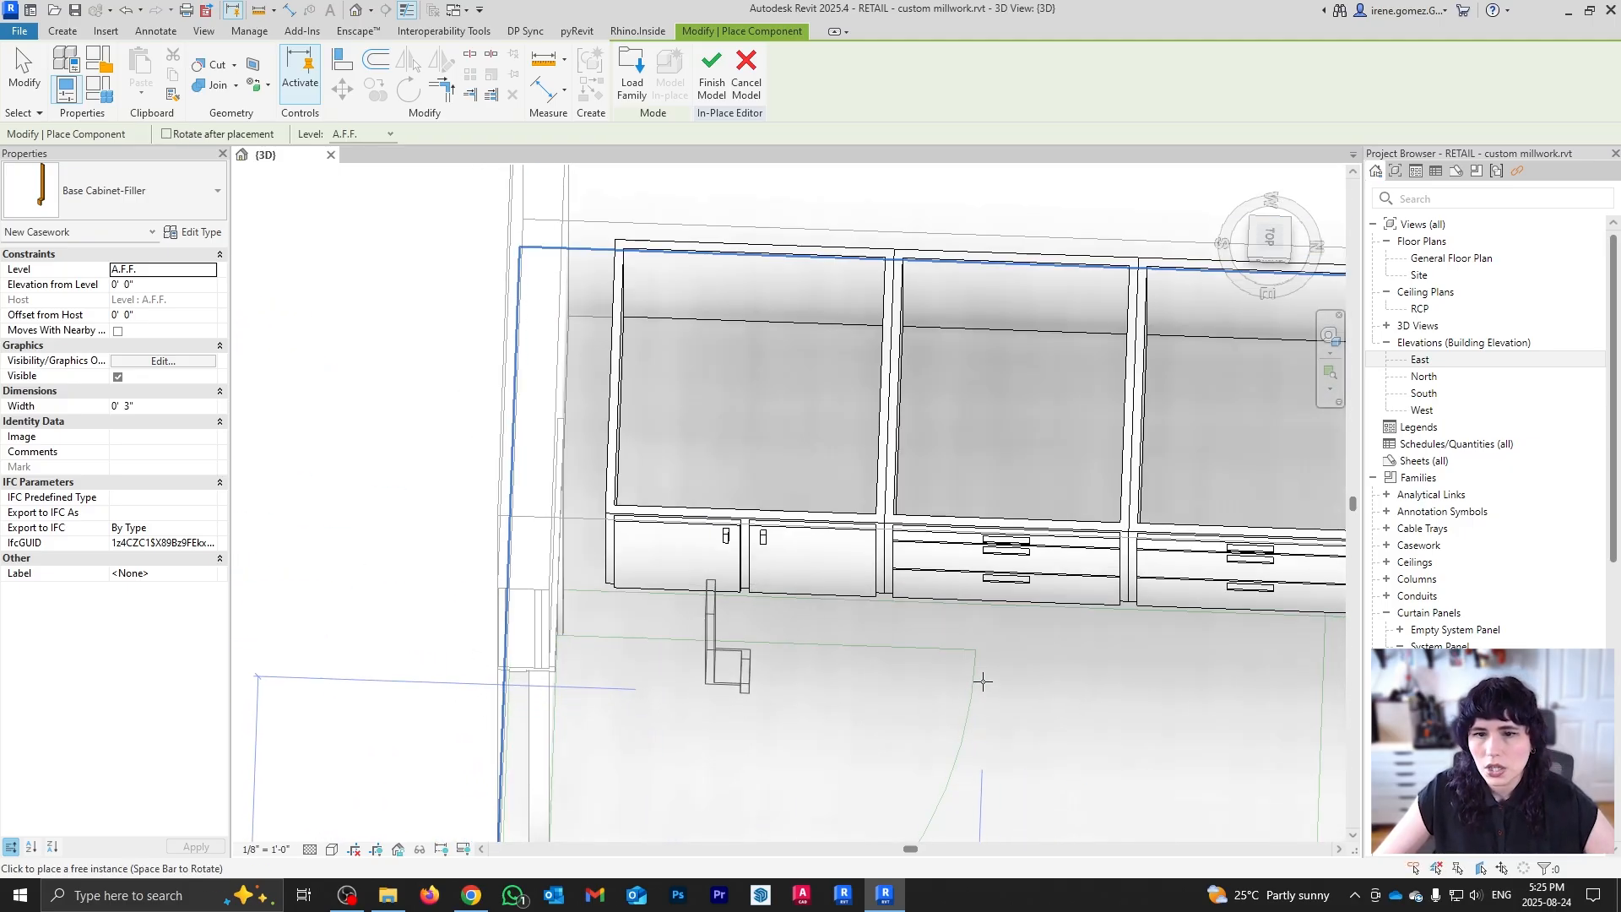
scroll(840, 625, "down", 3)
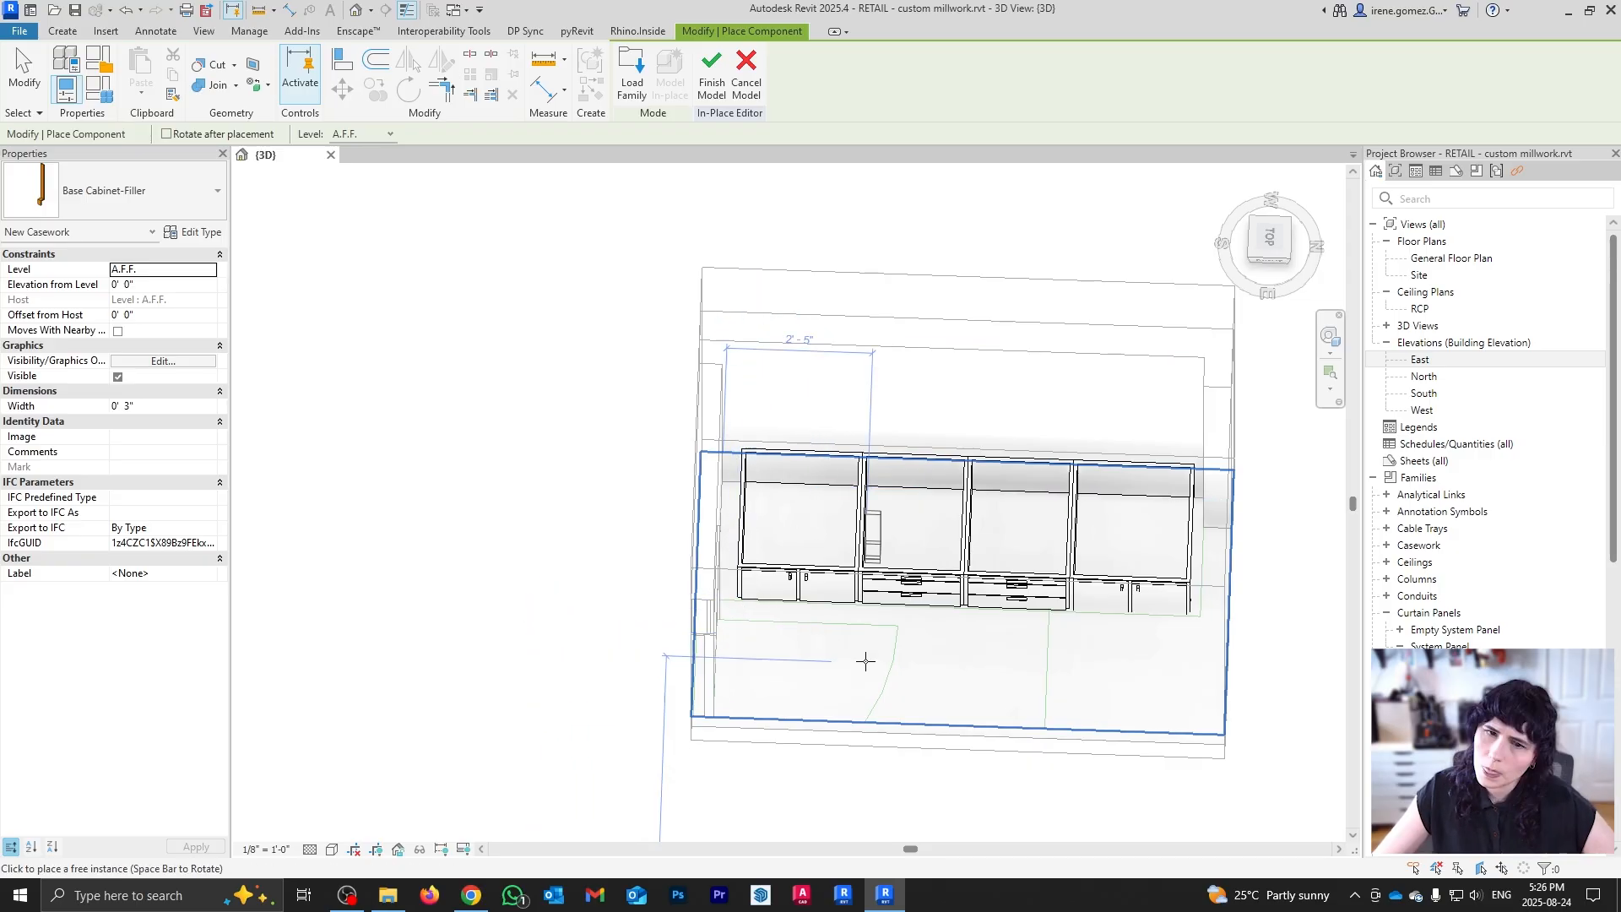
scroll(853, 657, "up", 3)
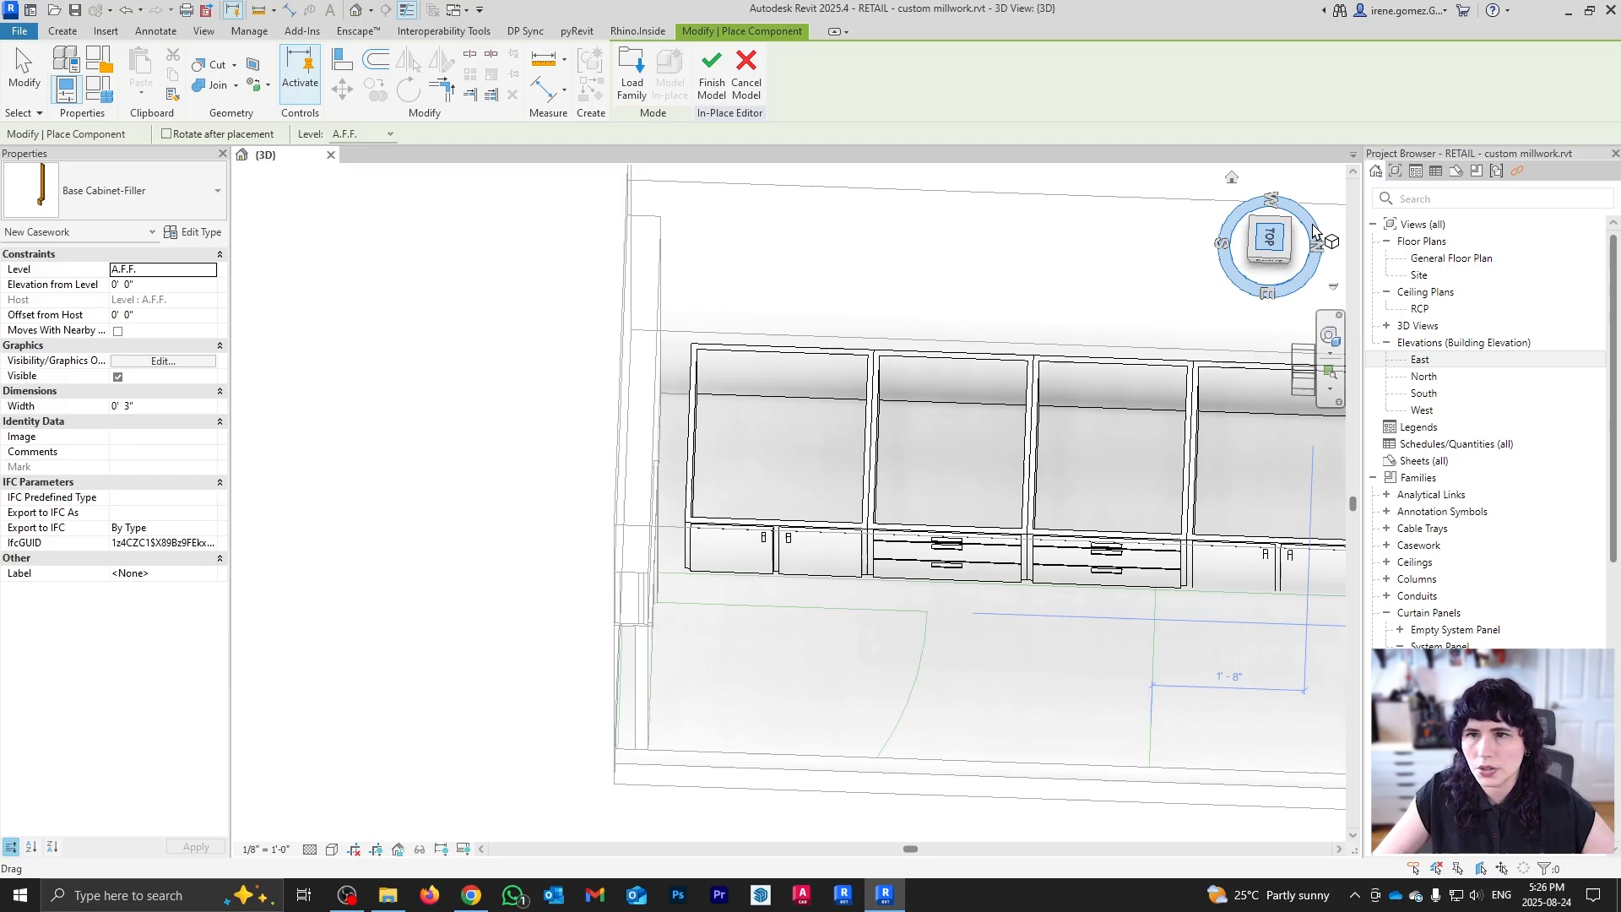
left_click(1270, 240)
scroll(781, 498, "up", 3)
scroll(731, 376, "down", 3)
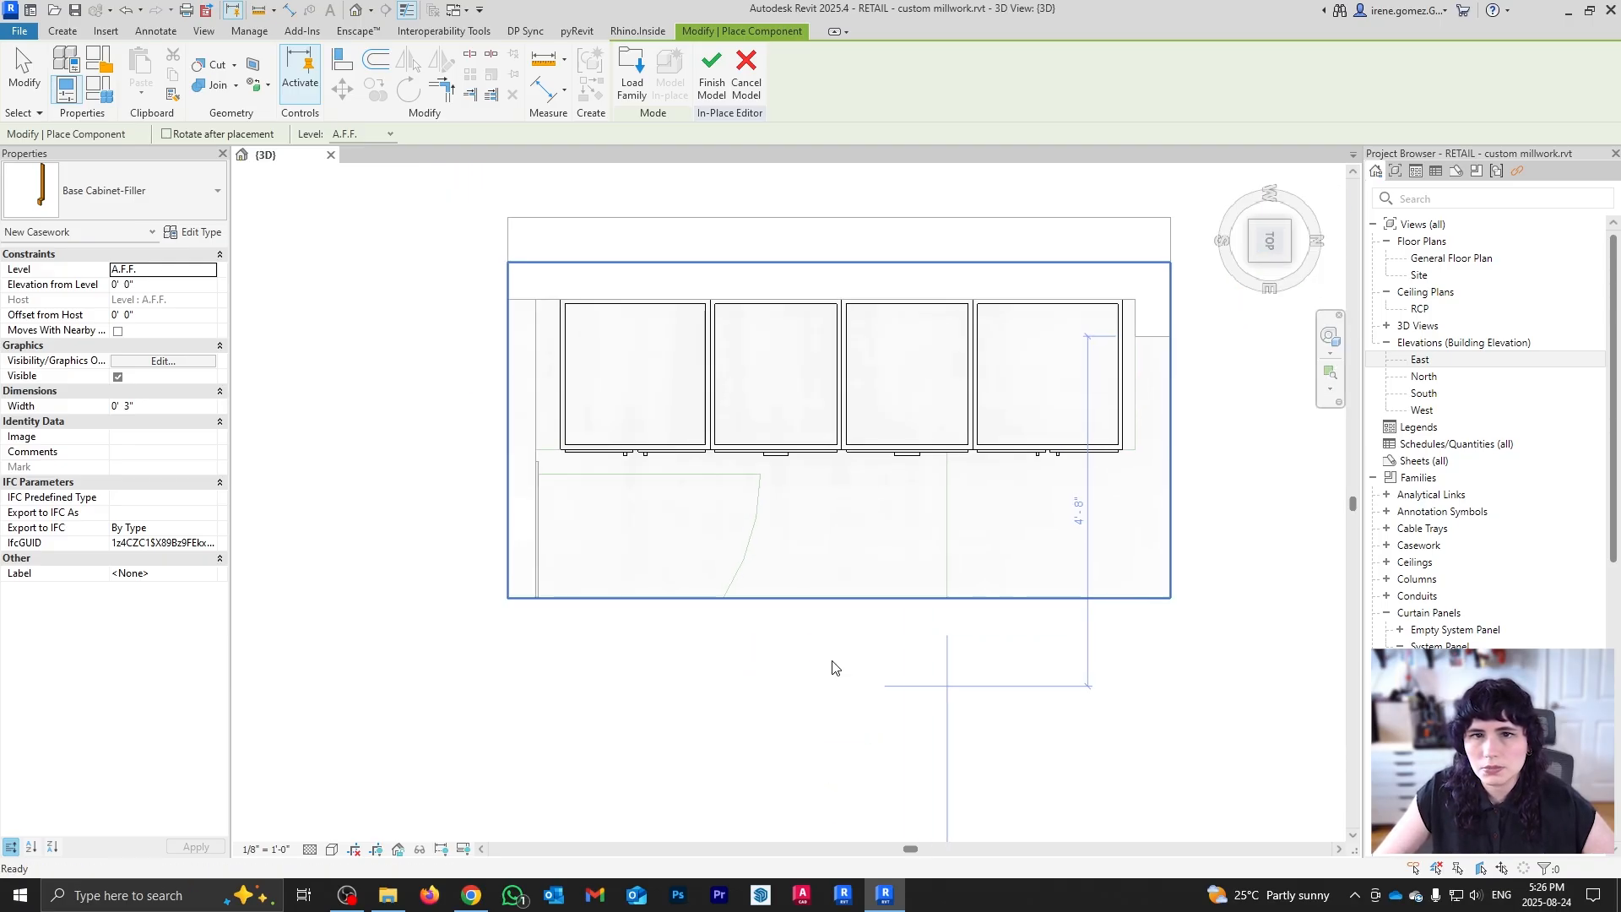
scroll(564, 393, "up", 2)
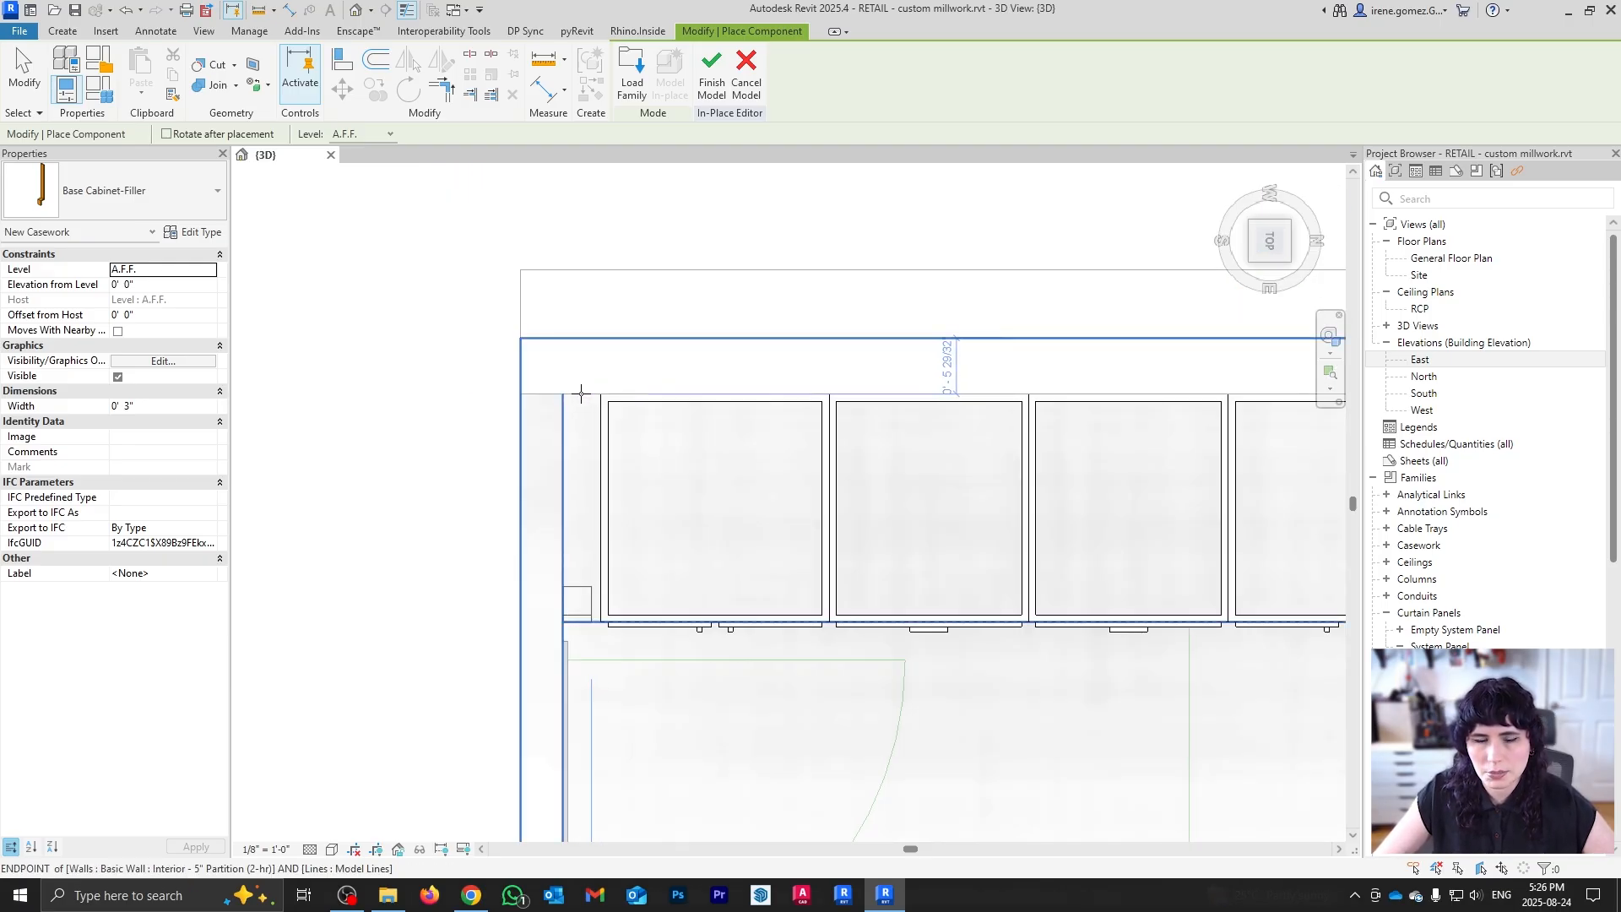
left_click(581, 394)
scroll(589, 623, "up", 3)
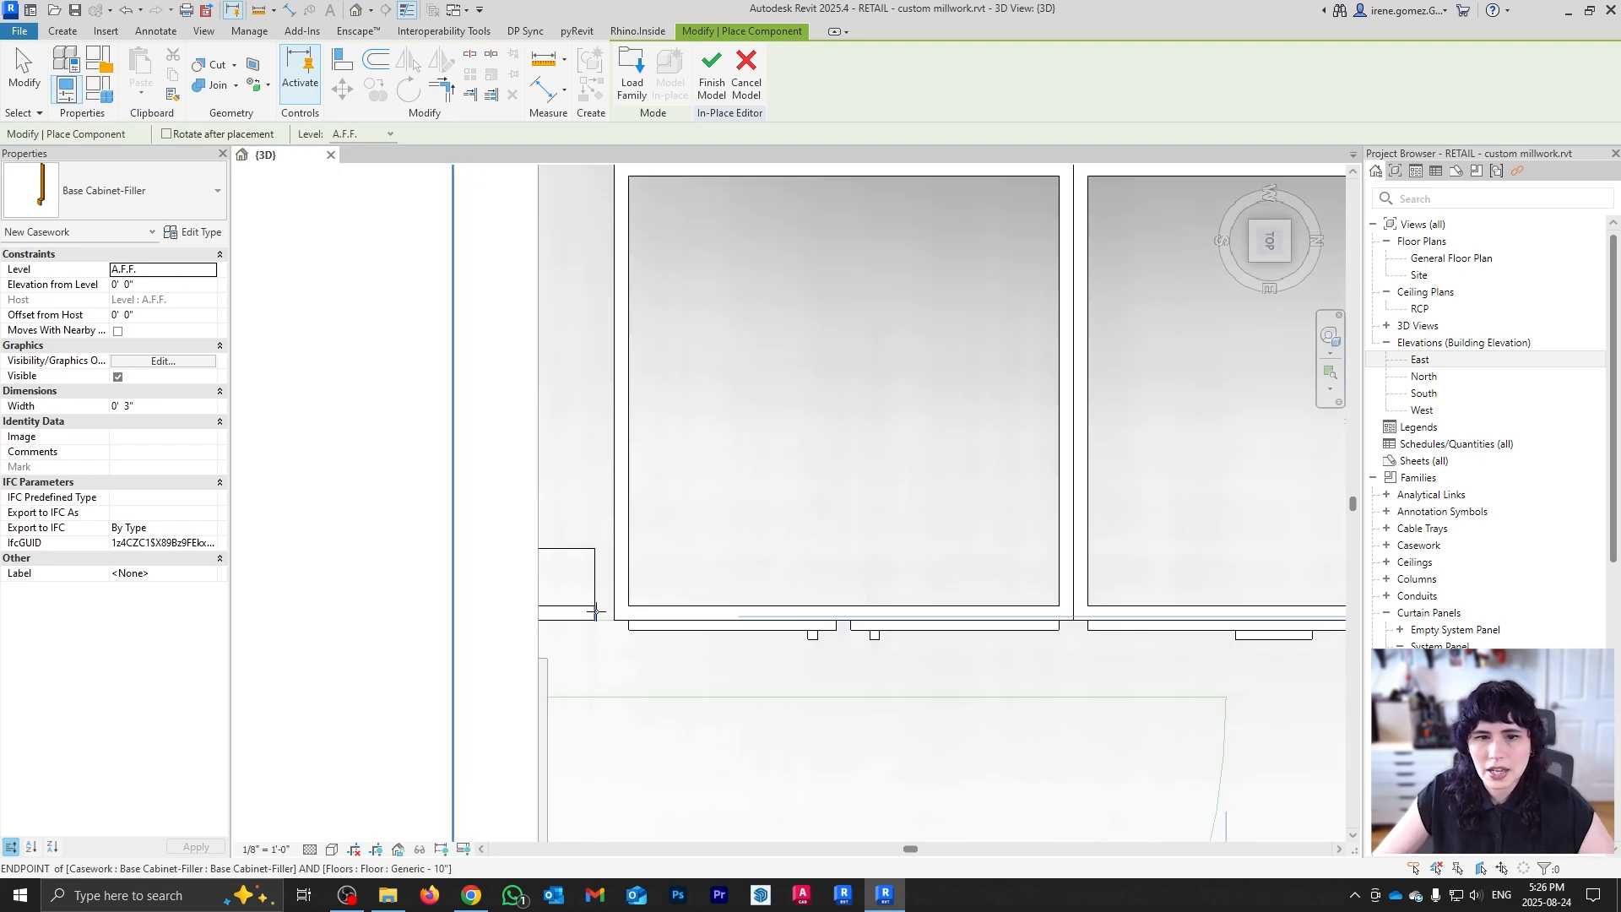
key("Escape")
Step: Set the filler's Width to 0' 4" in Properties
left_click(591, 602)
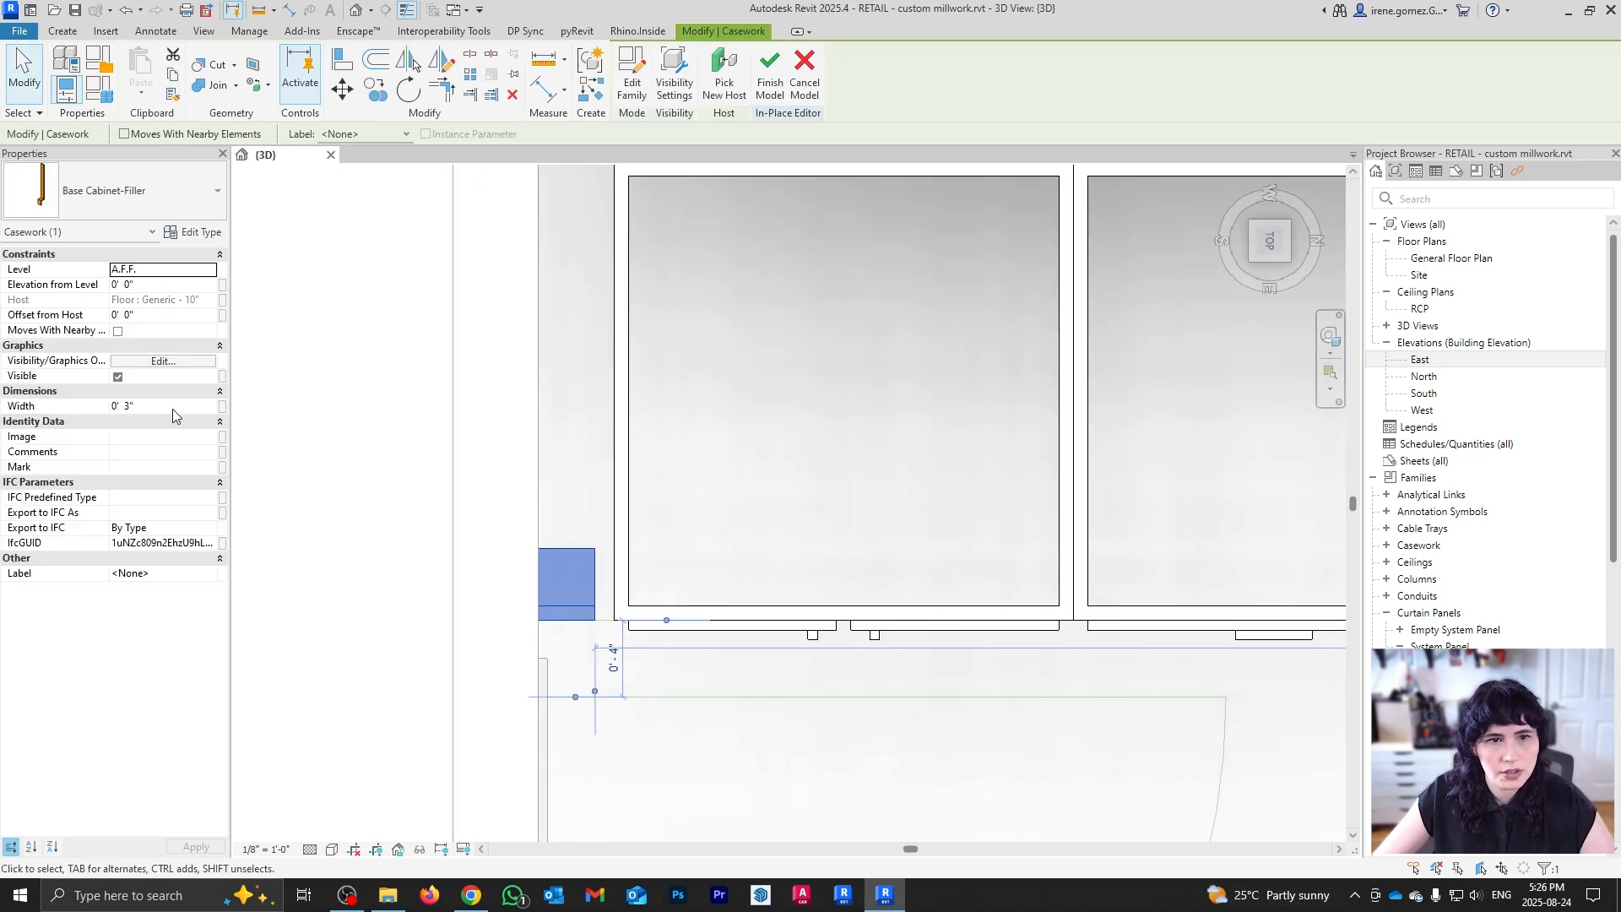
scroll(644, 662, "down", 3)
scroll(616, 373, "up", 2)
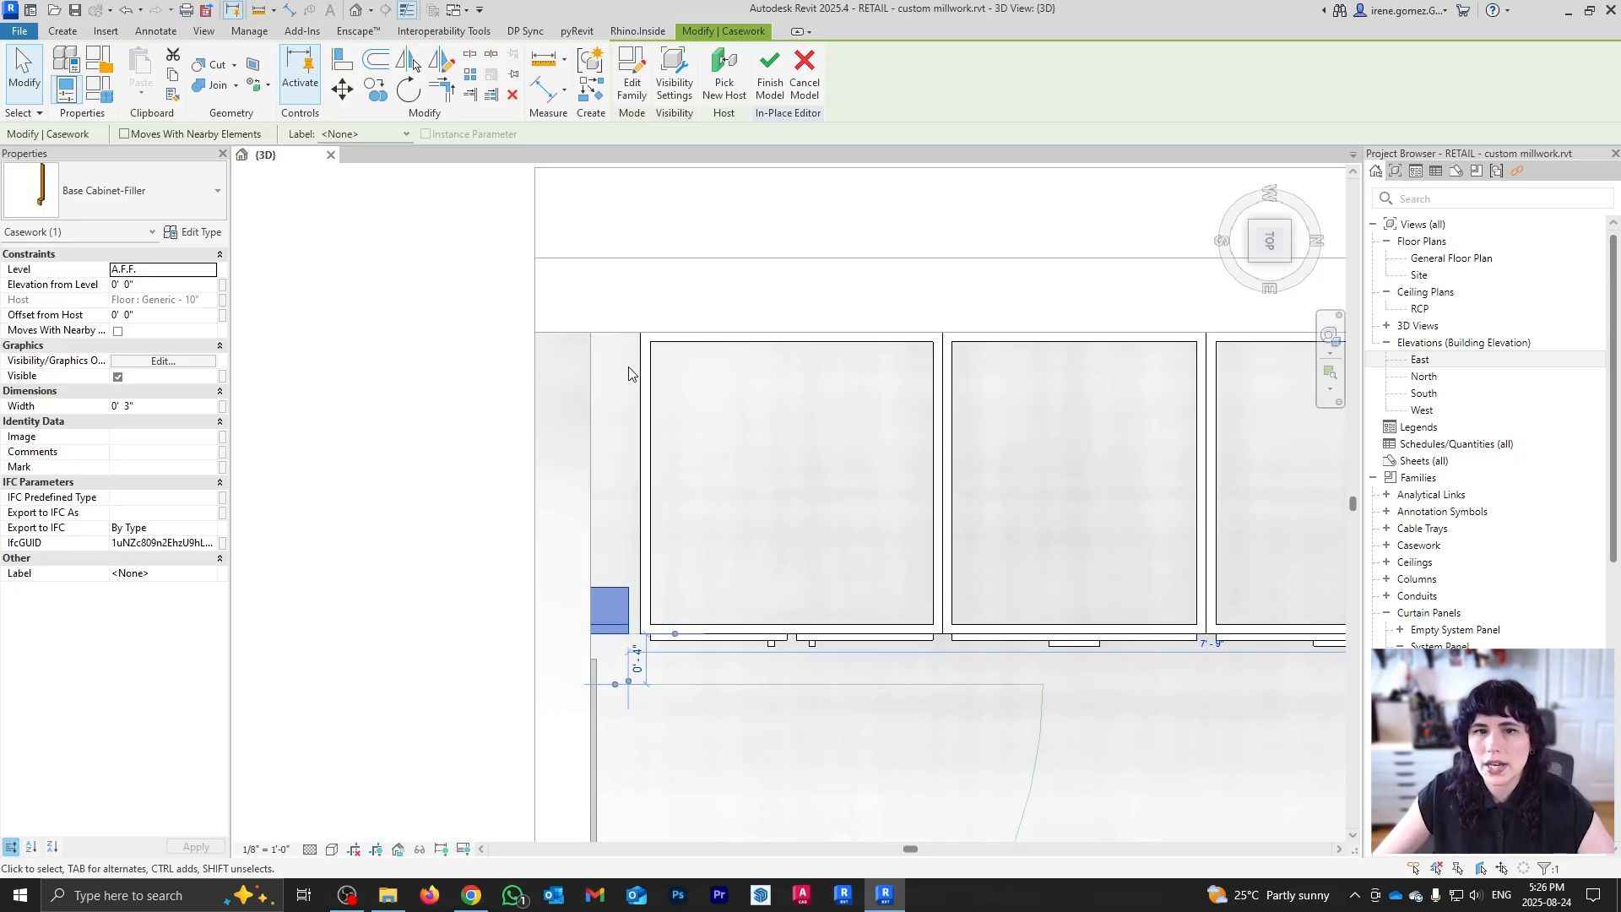
key("i")
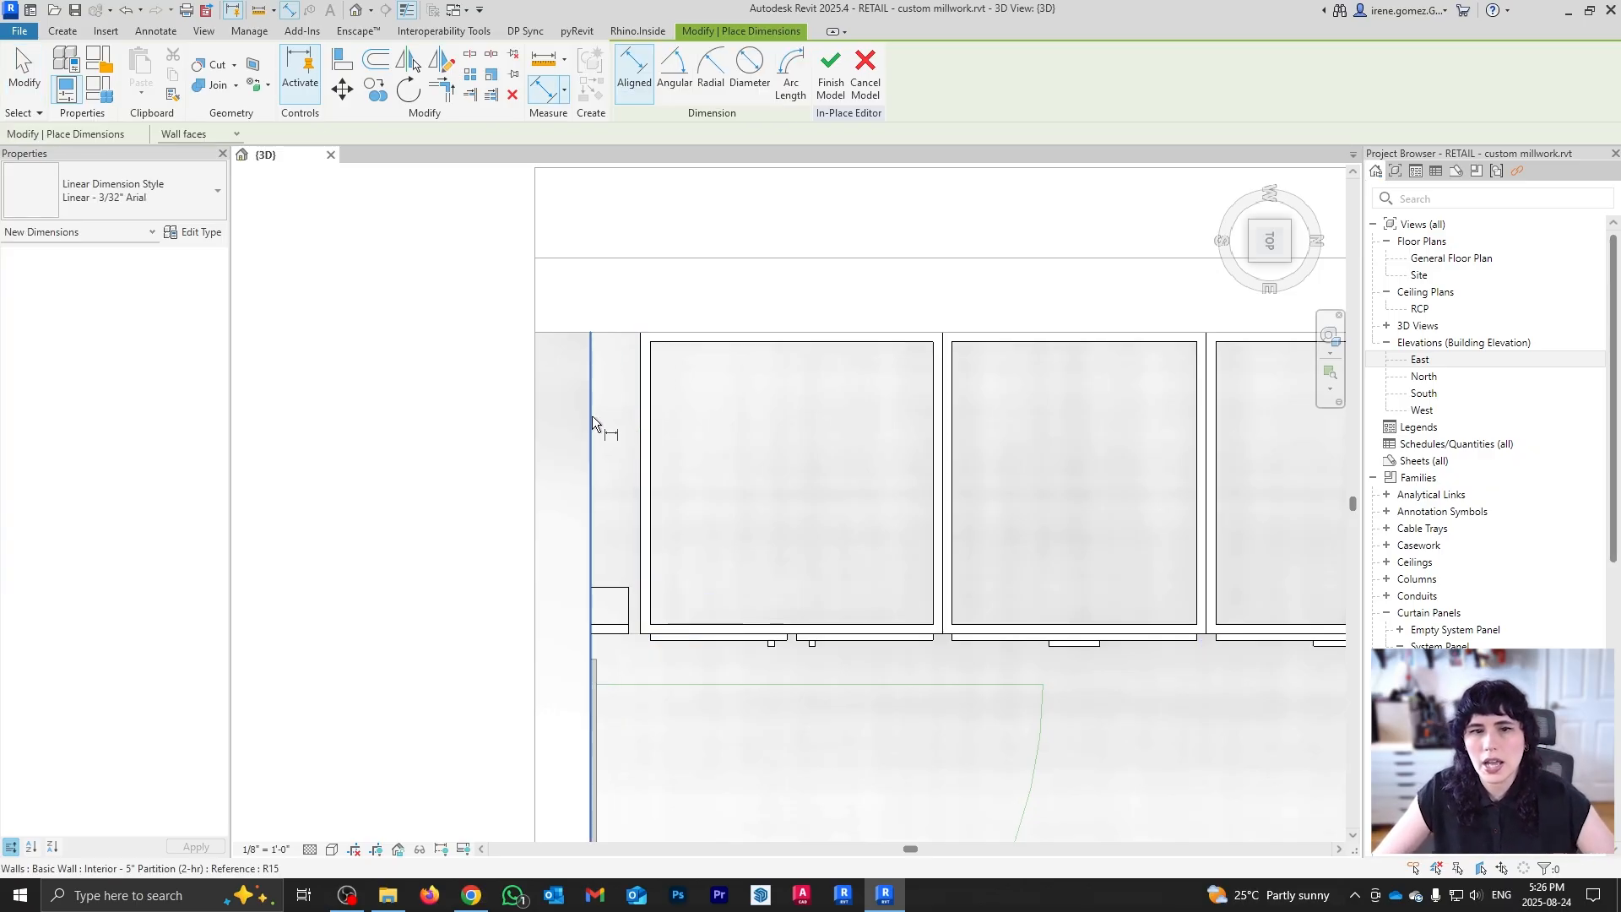
key("Escape")
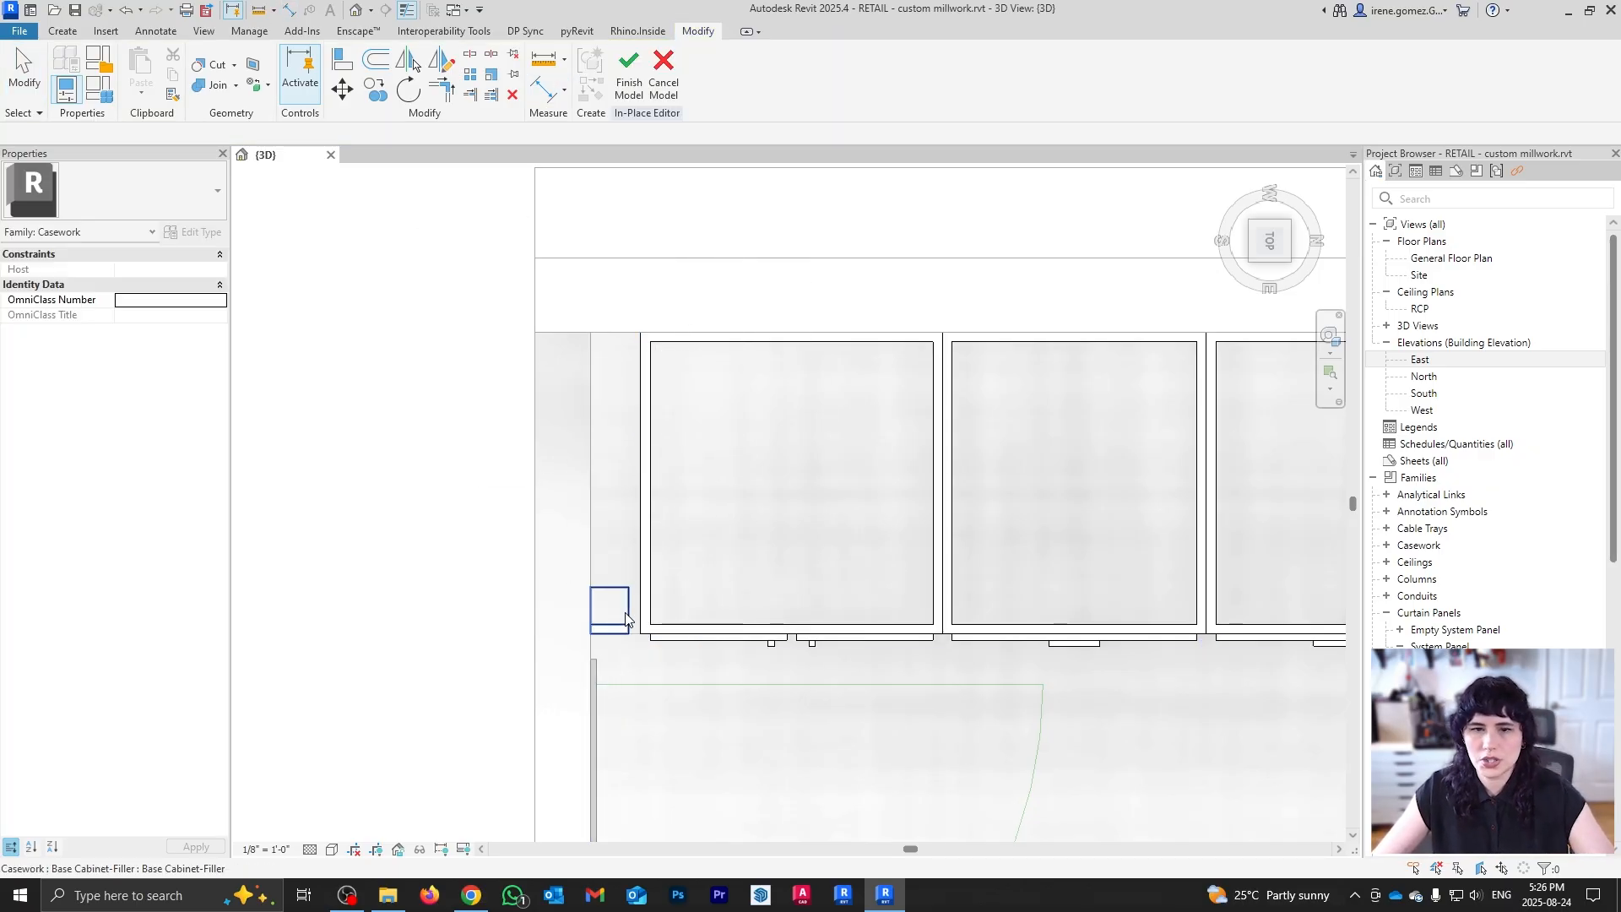
left_click(625, 620)
left_click(146, 411)
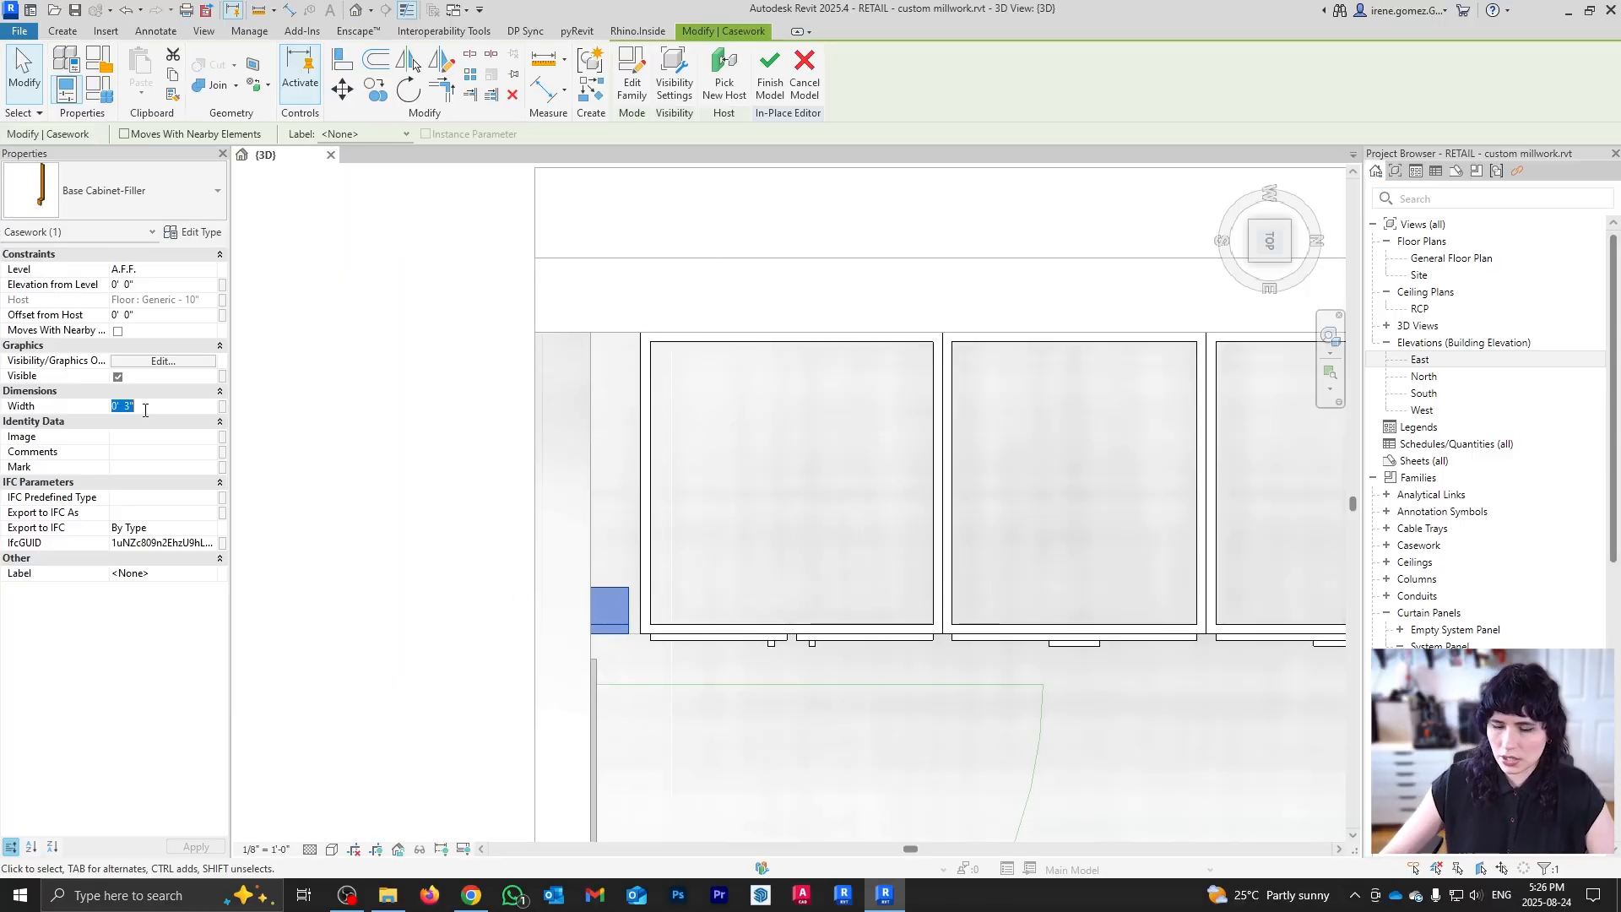
scroll(626, 604, "up", 3)
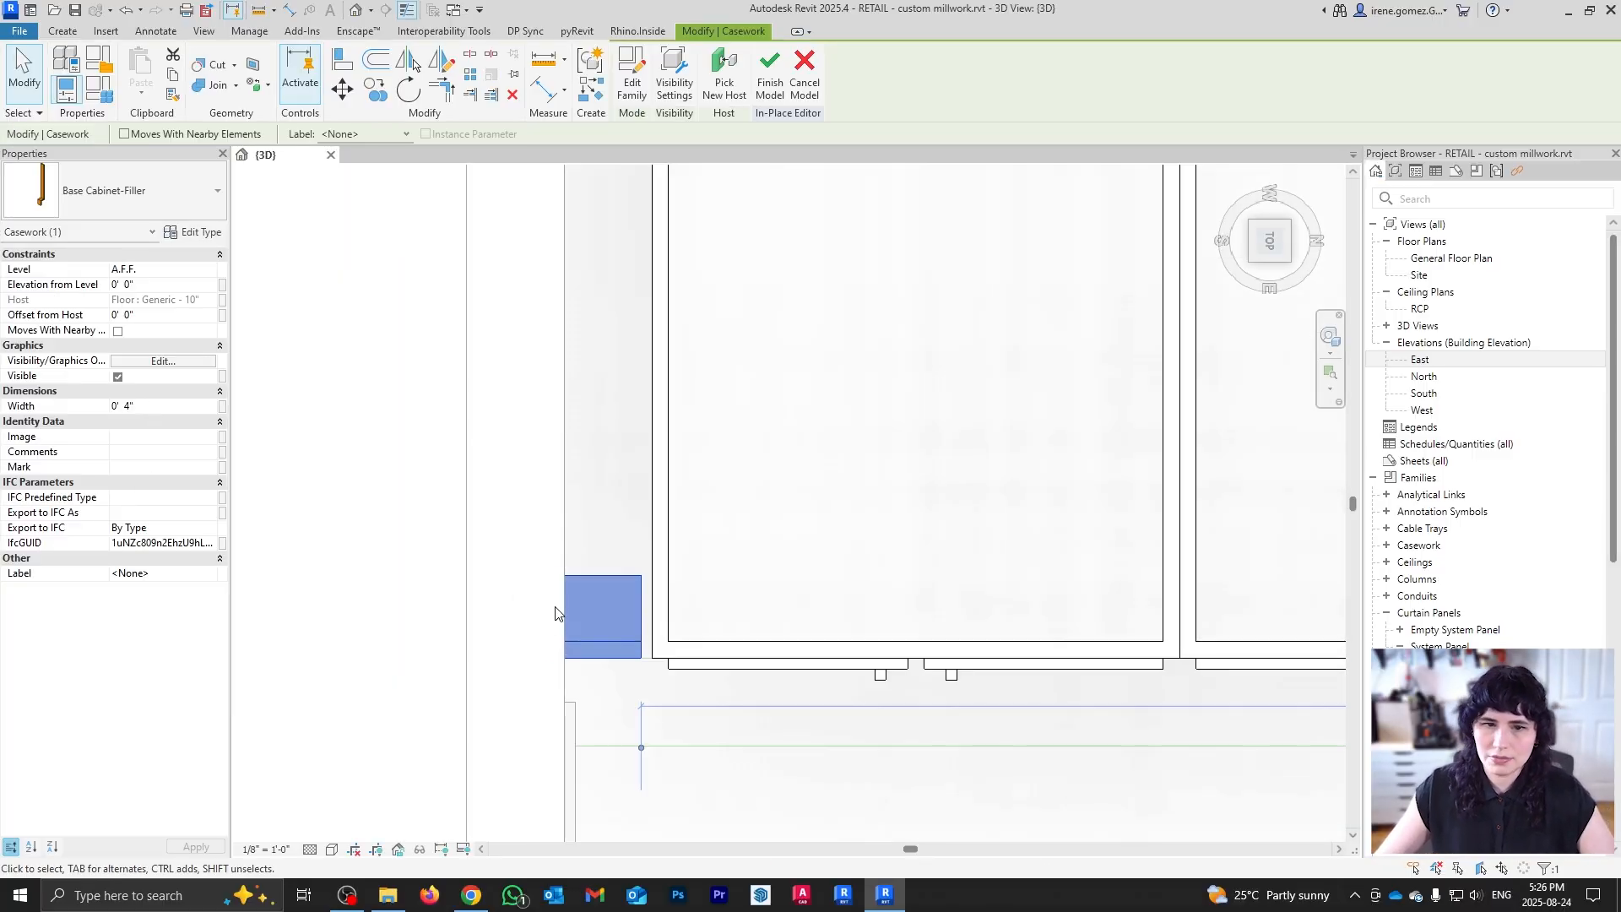
key("Escape")
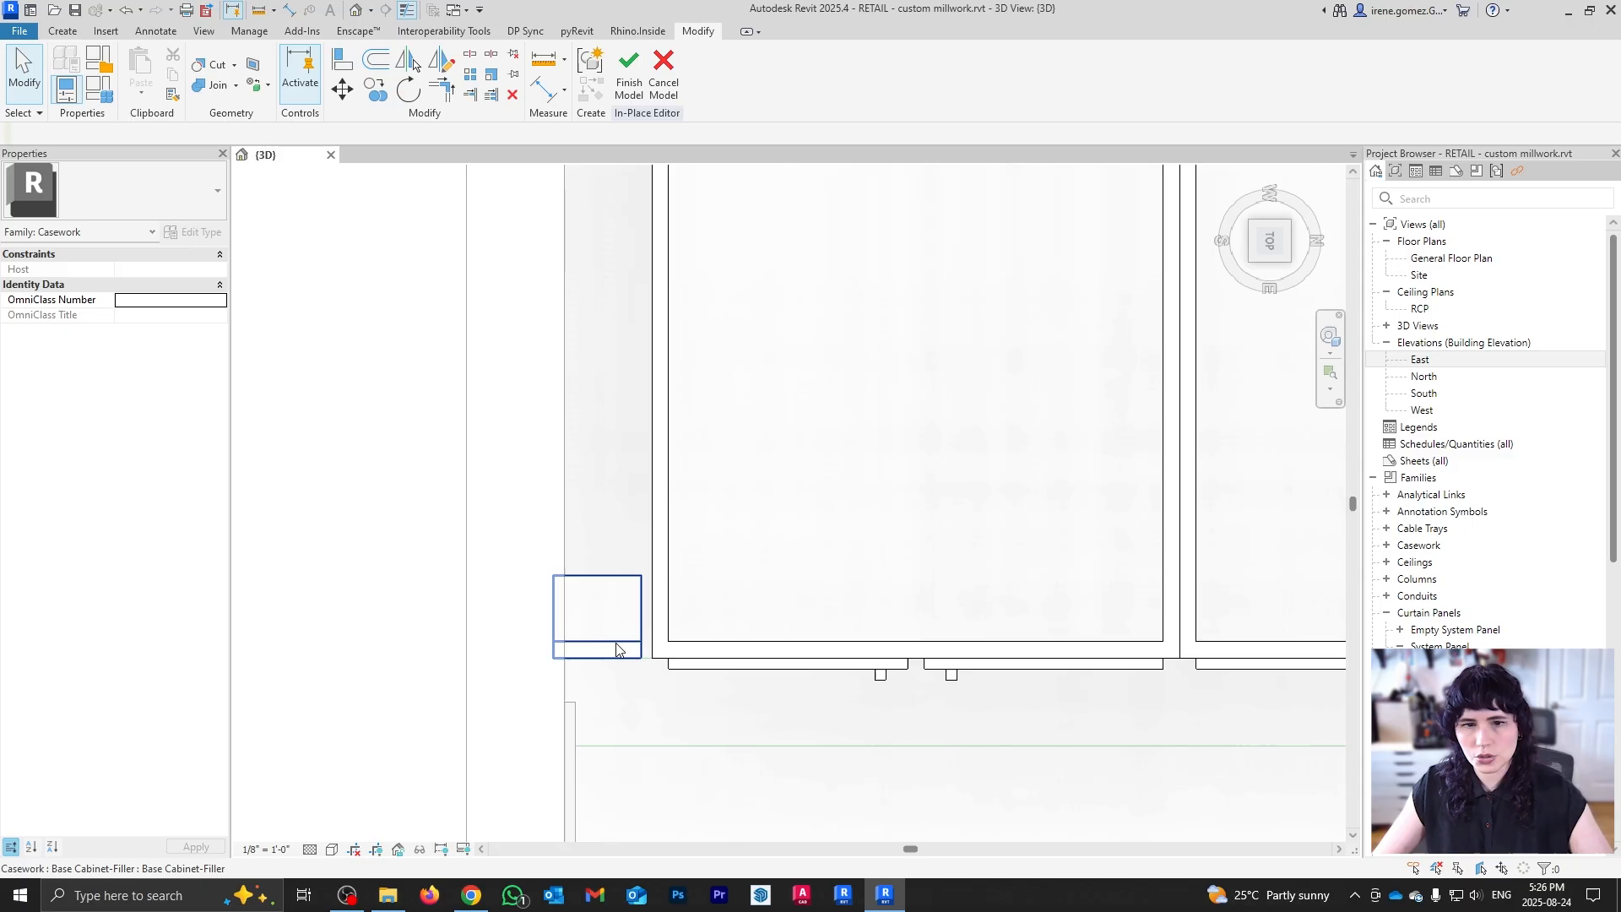
Step: Slide the filler right against the first cabinet and inspect it in 3D
left_click(610, 642)
mouse_move(597, 640)
left_mouse_down()
mouse_move(624, 639)
mouse_move(610, 638)
left_mouse_up()
key("Escape")
scroll(620, 540, "down", 1)
scroll(620, 544, "down", 3)
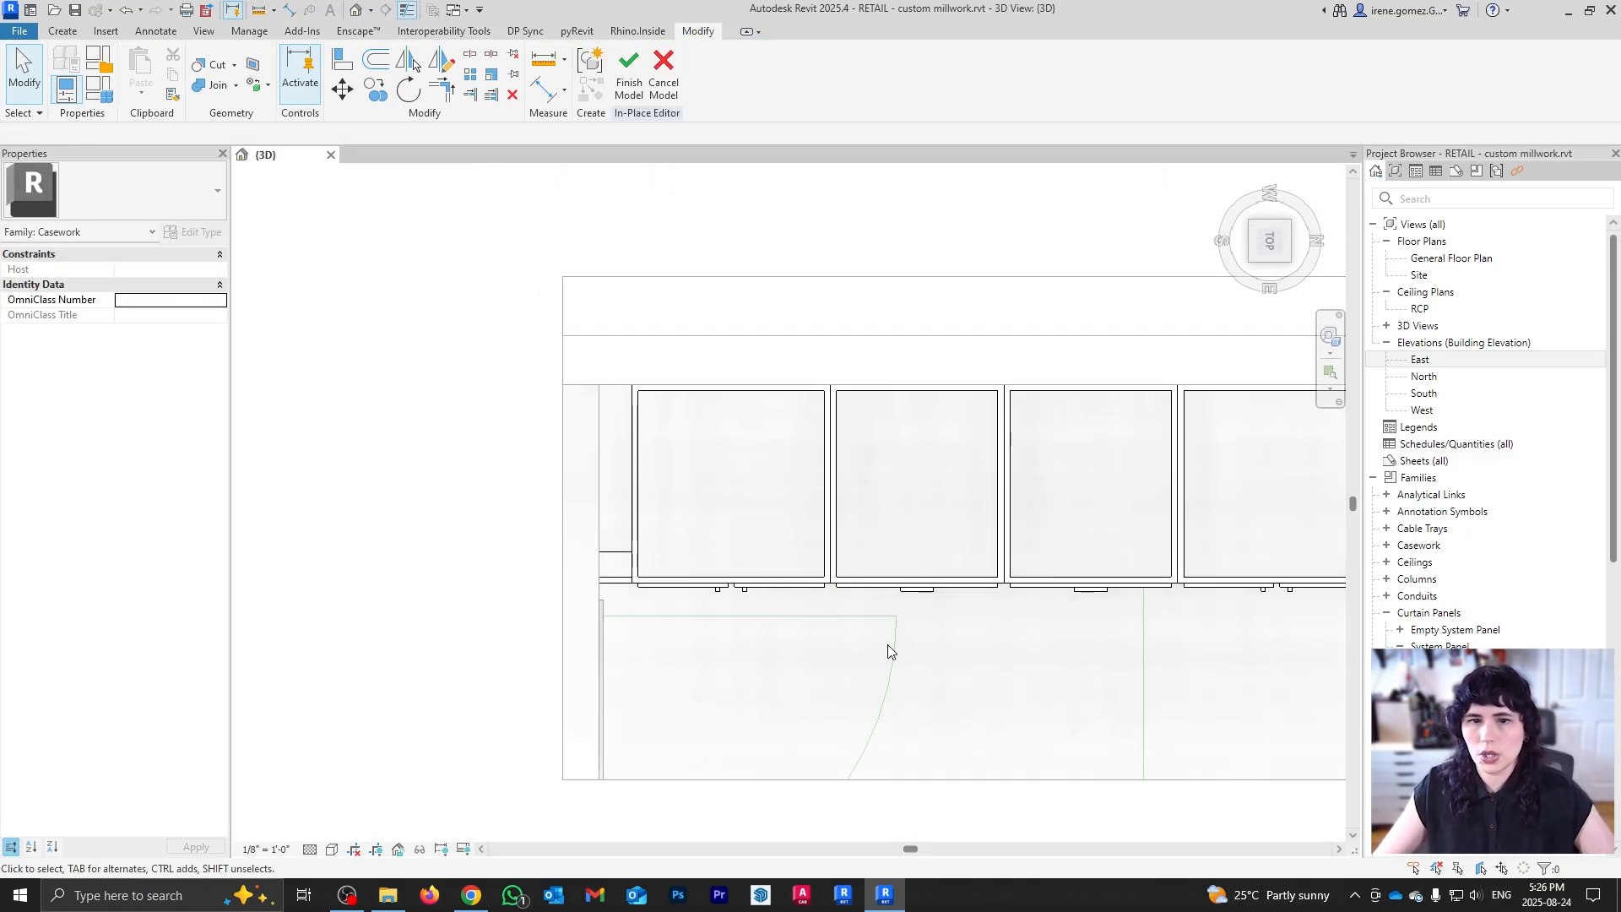
middle_click_drag(1093, 716, 548, 642, "shift")
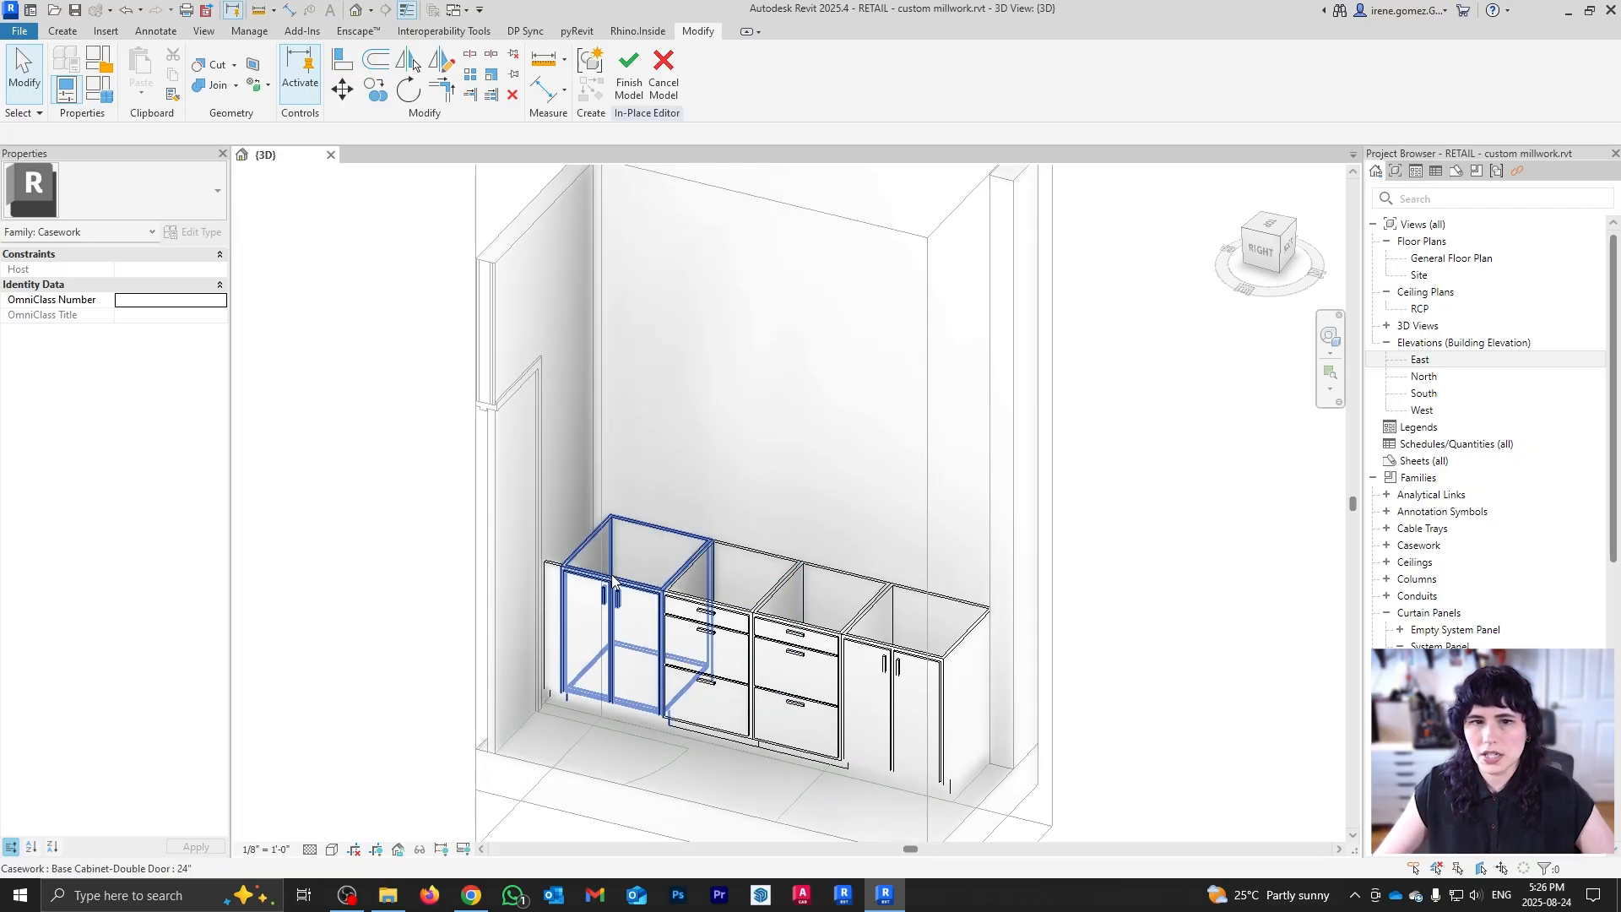
middle_click_drag(947, 781, 953, 553, "shift")
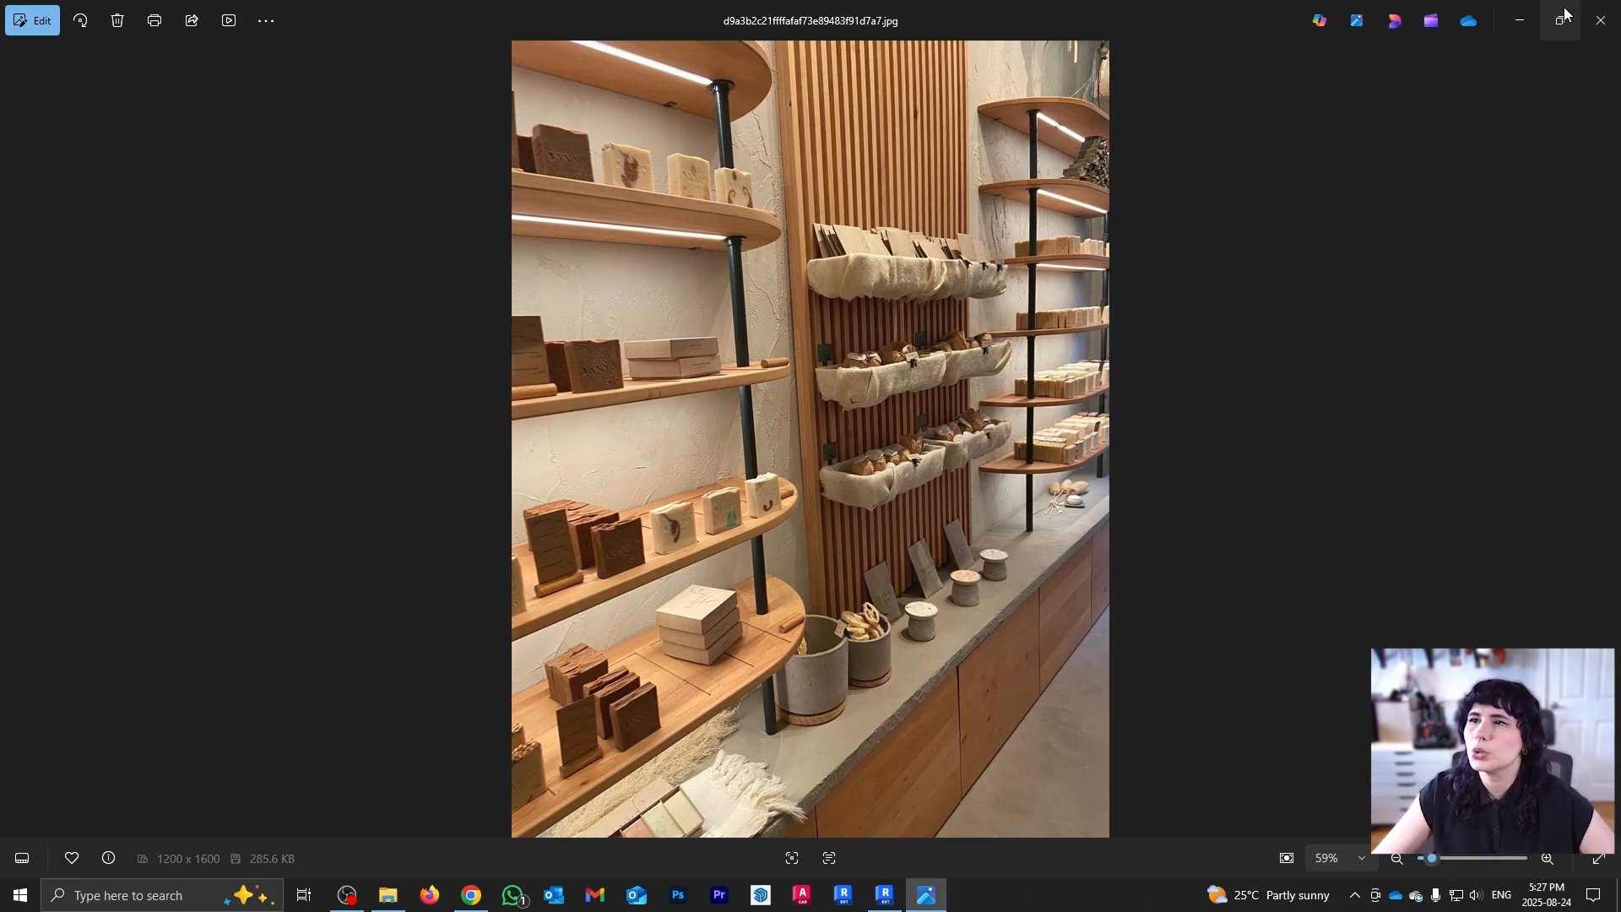
Step: Minimize the reference photo to return to the Revit model
left_click(1530, 23)
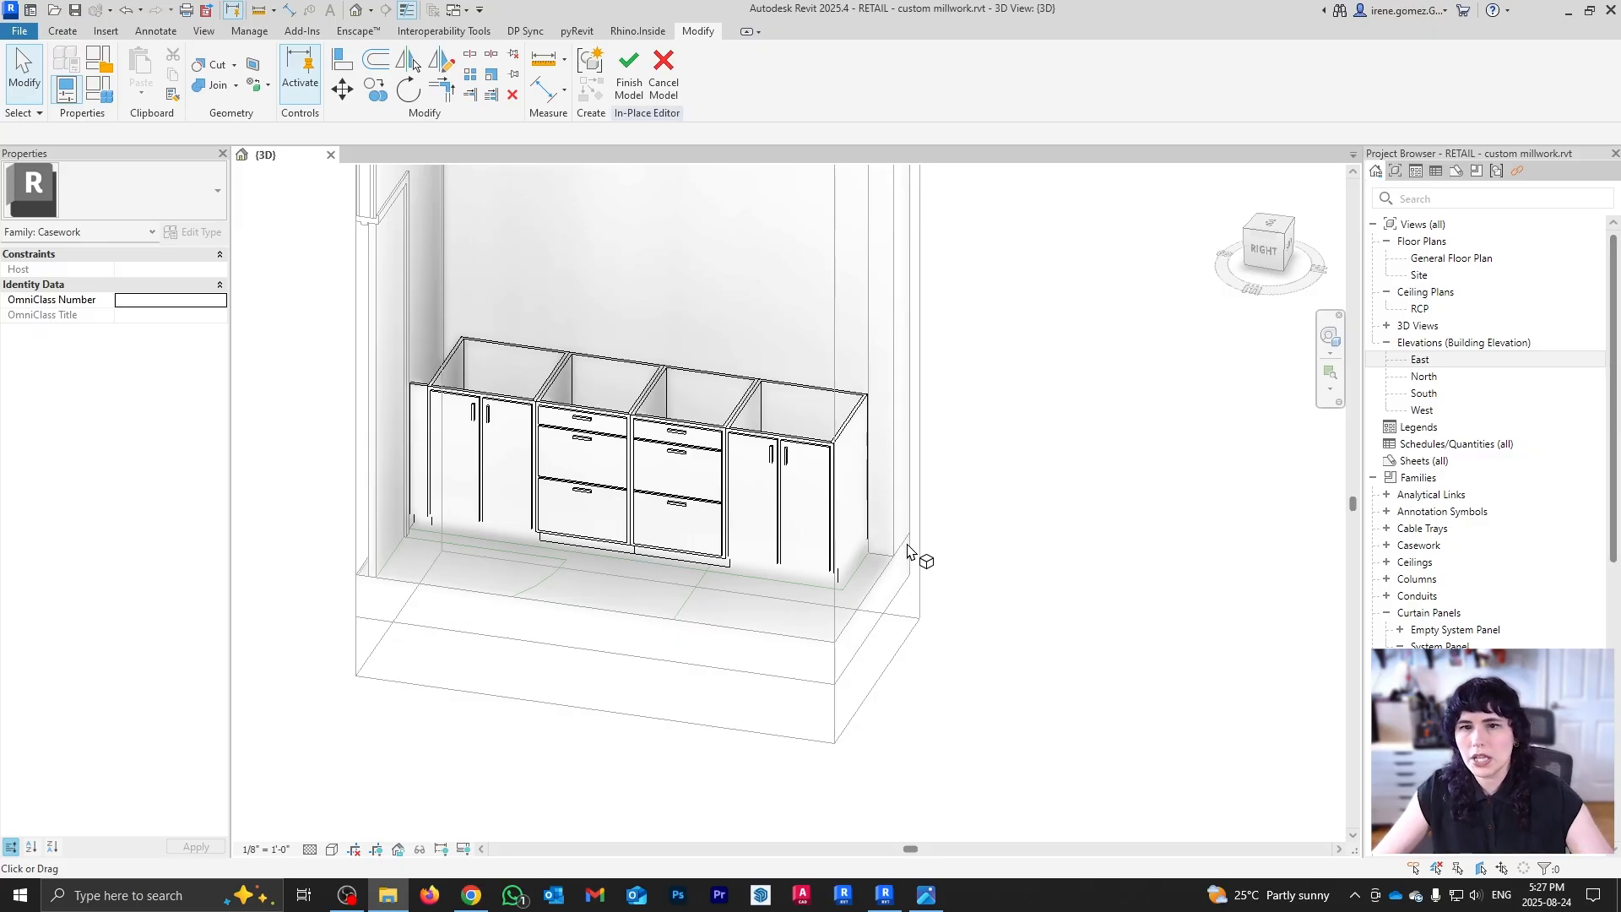
left_click(868, 632)
middle_click_drag(764, 547, 892, 620)
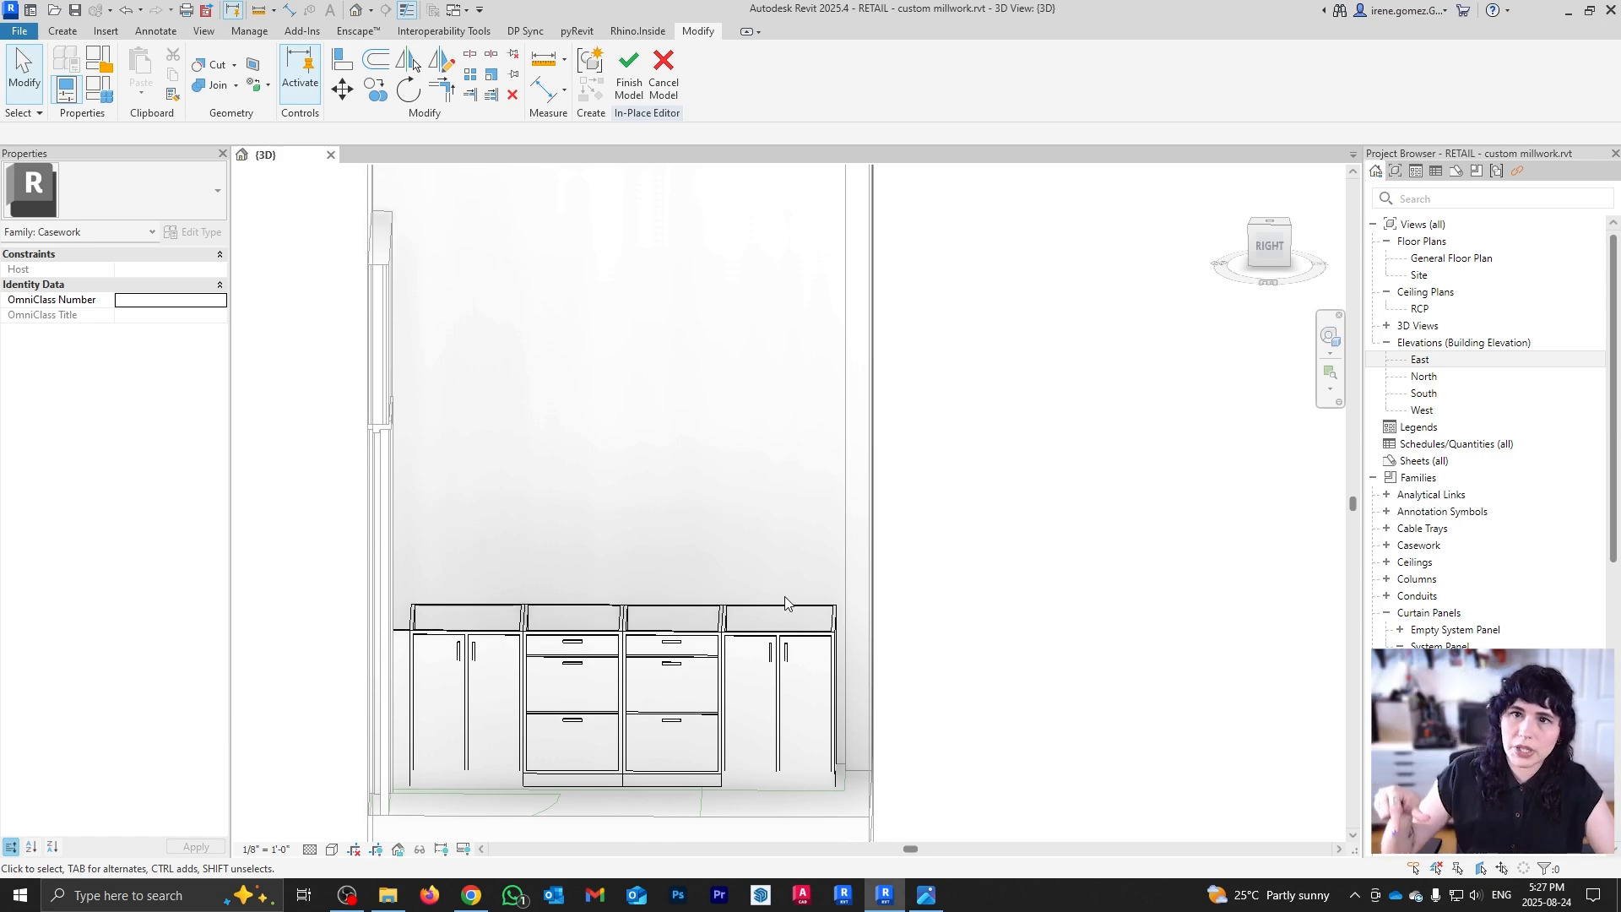
middle_click_drag(746, 511, 536, 314, "shift")
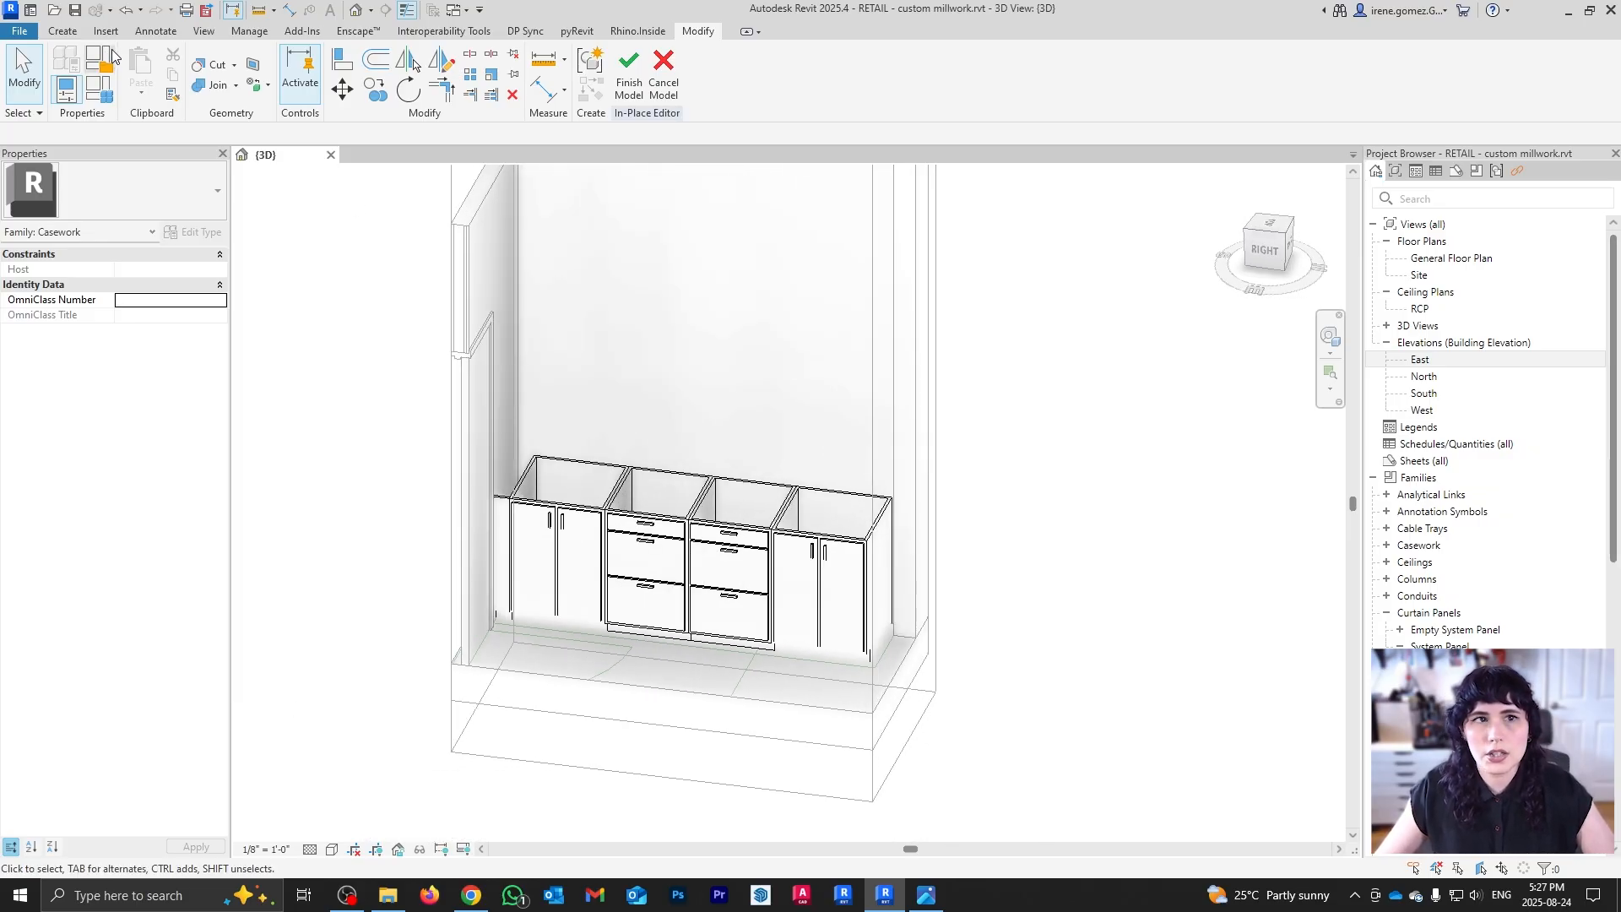
Step: Show the work plane and set it to the back wall behind the cabinets
left_click(67, 32)
left_click(1037, 74)
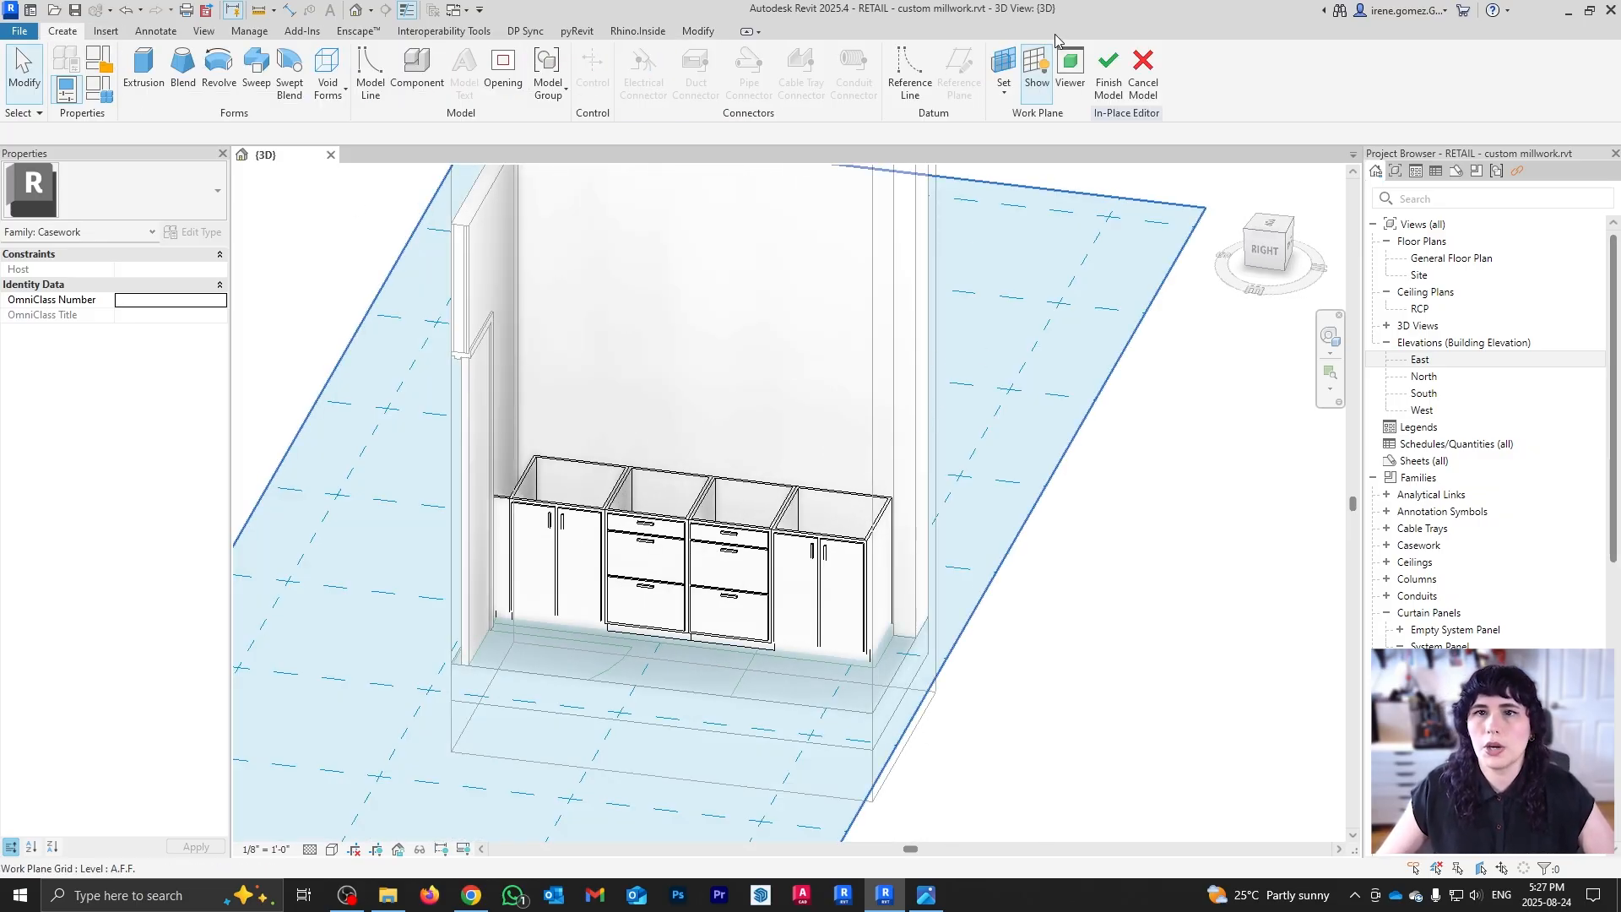
left_click(1011, 93)
left_click(1025, 156)
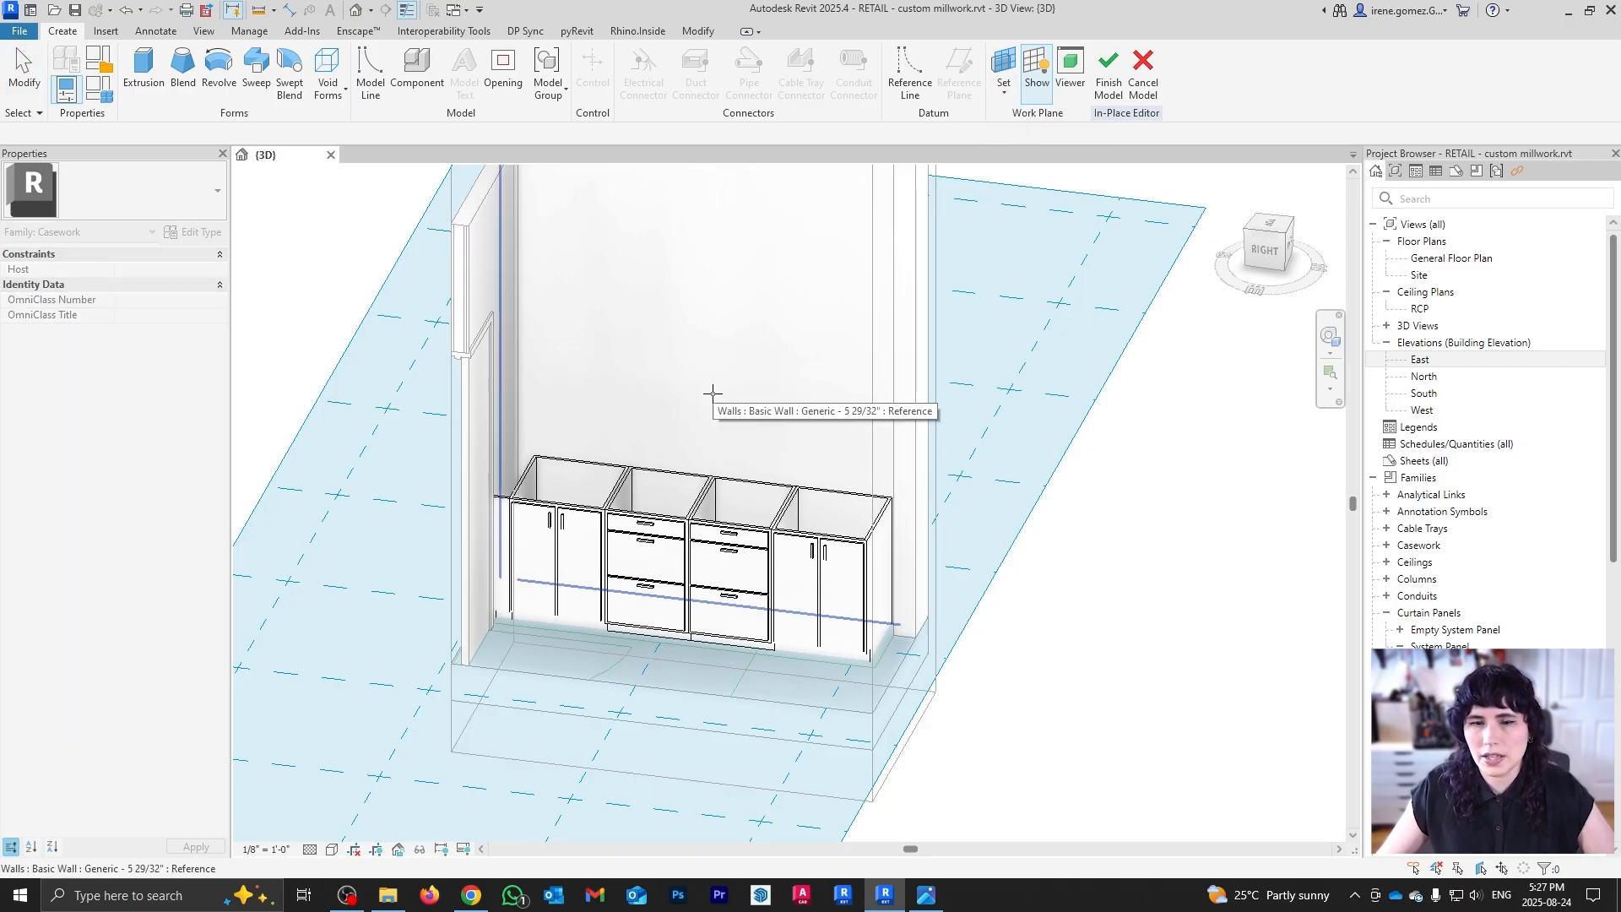
left_click(713, 392)
scroll(863, 508, "down", 5)
scroll(506, 481, "up", 2)
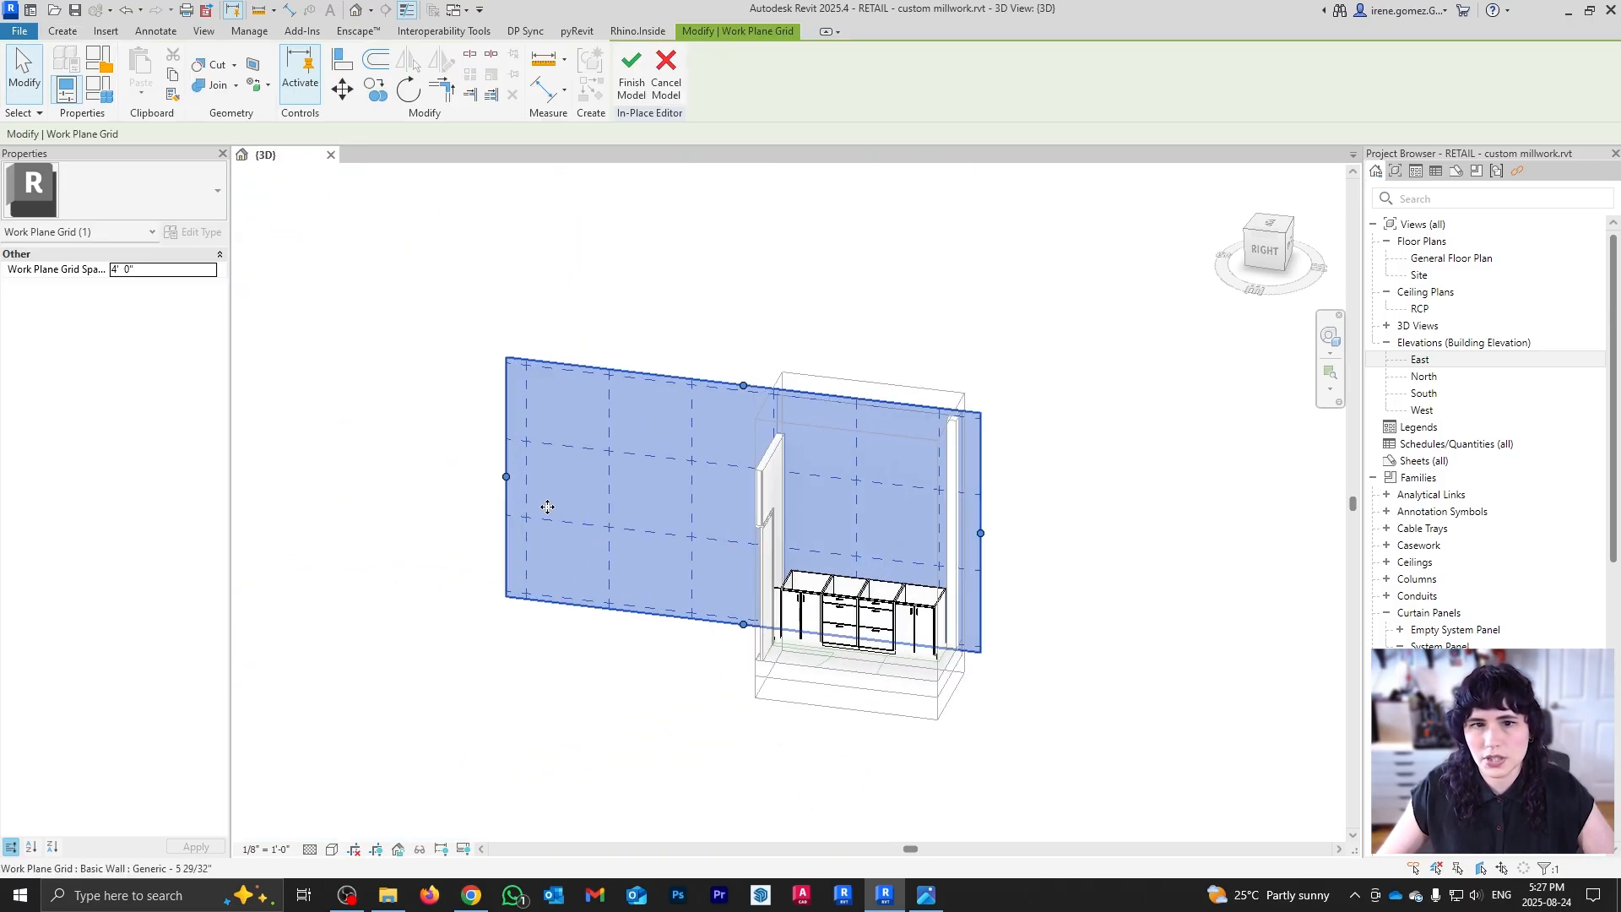
Step: Trim the work plane grid to the wall and view it face-on from the Right
left_click_drag(504, 480, 764, 516)
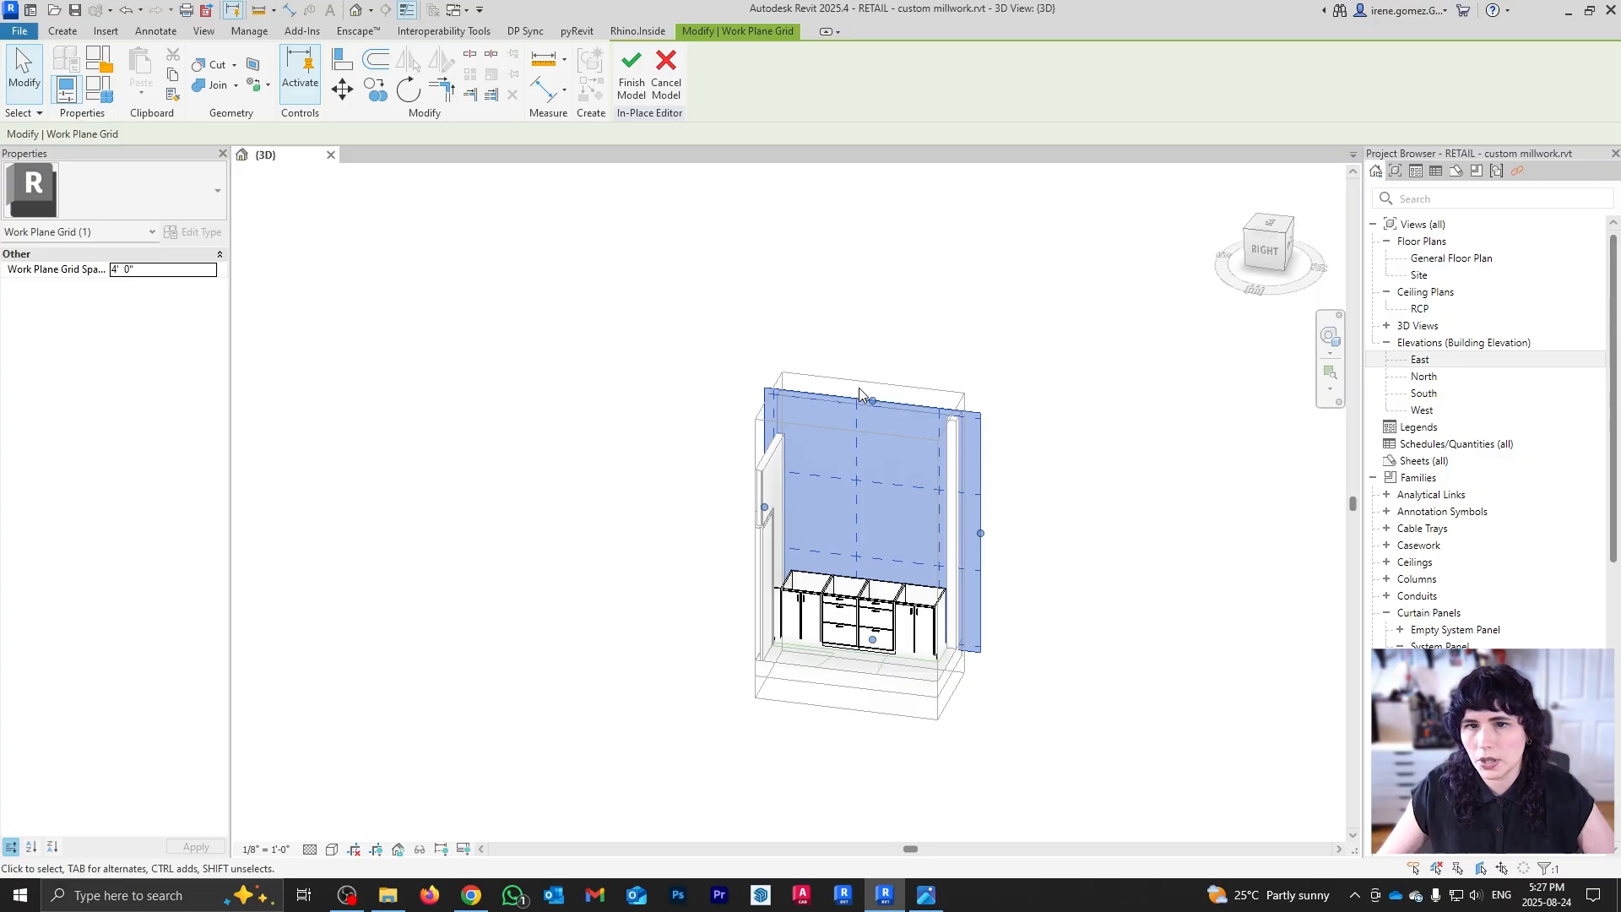
left_click_drag(871, 432, 872, 432)
left_click(1105, 649)
middle_click_drag(855, 662, 1250, 254, "shift")
scroll(1255, 237, "up", 1)
left_click(1274, 250)
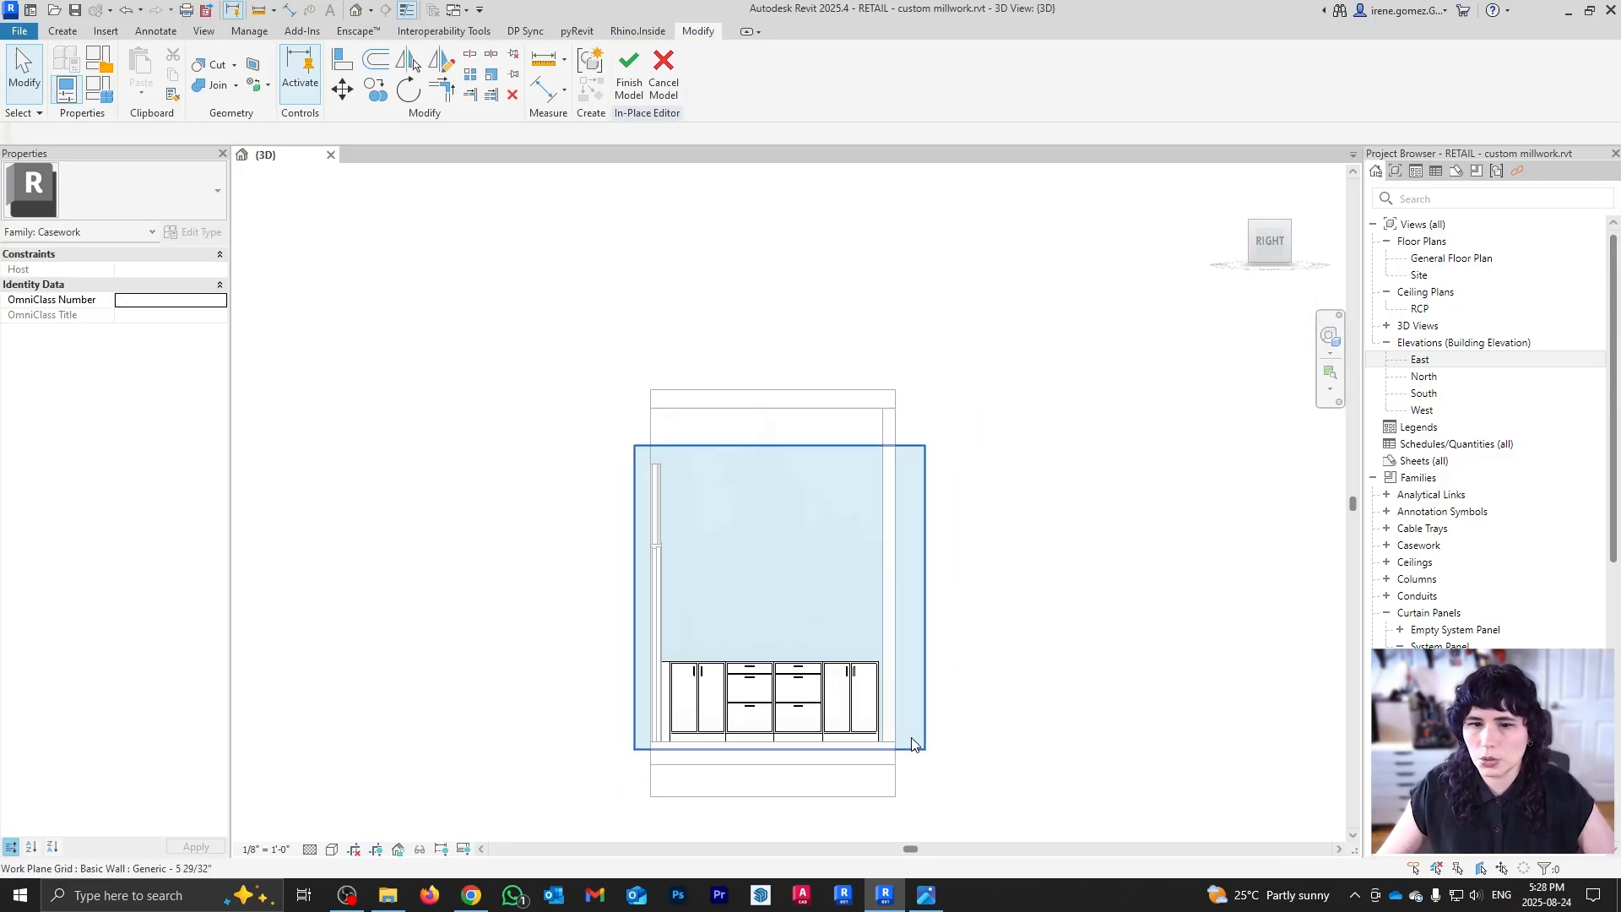
scroll(878, 648, "up", 3)
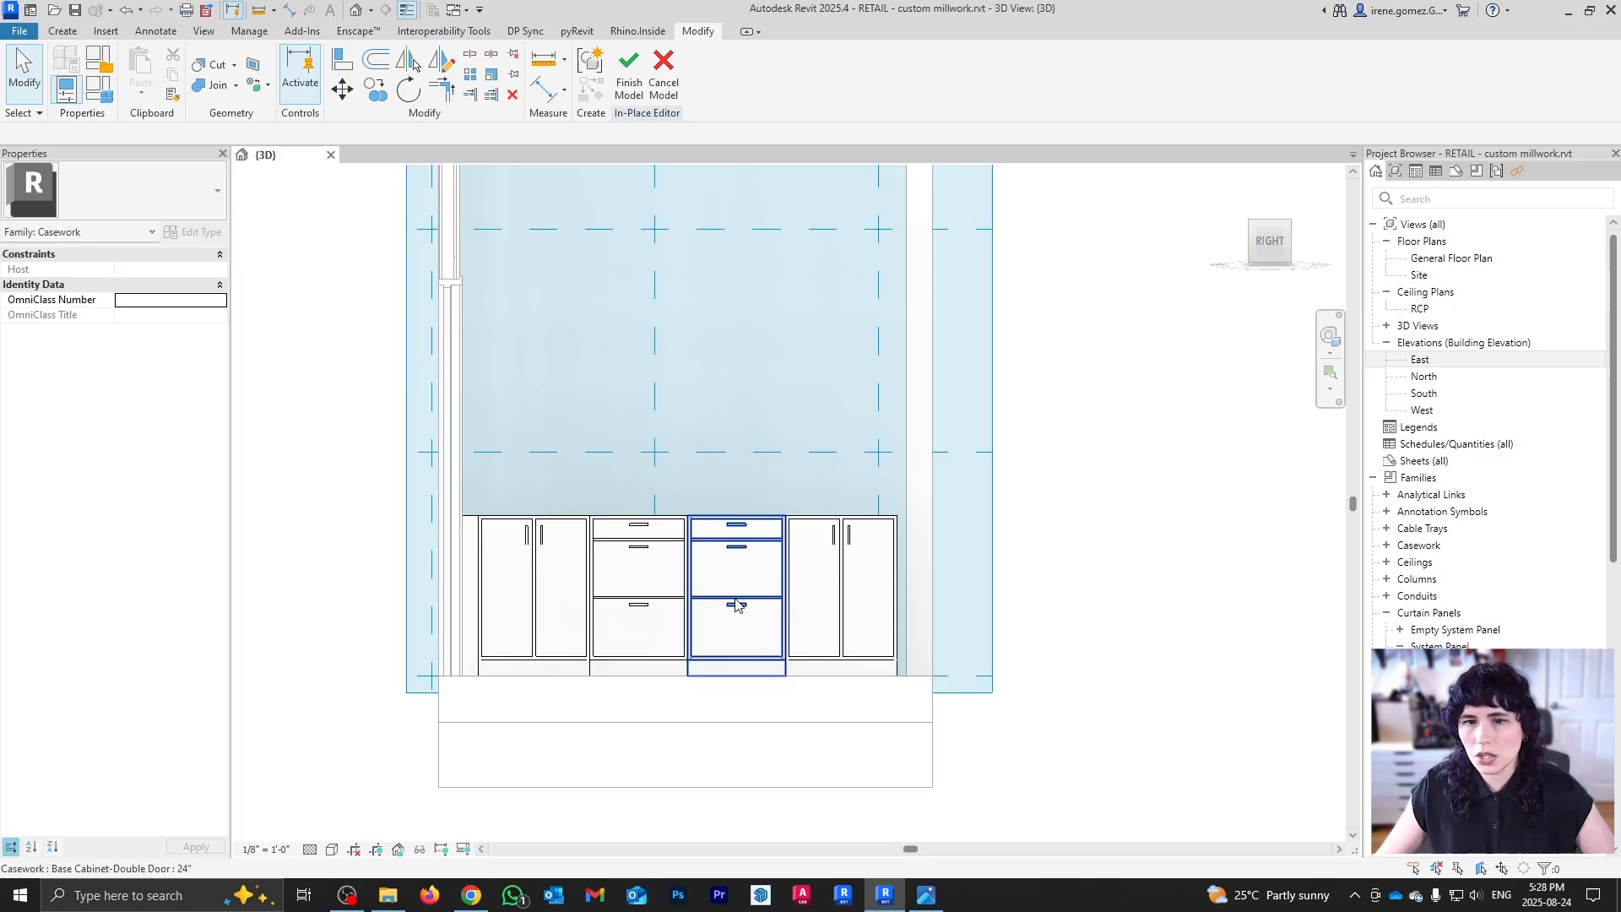
left_click(62, 31)
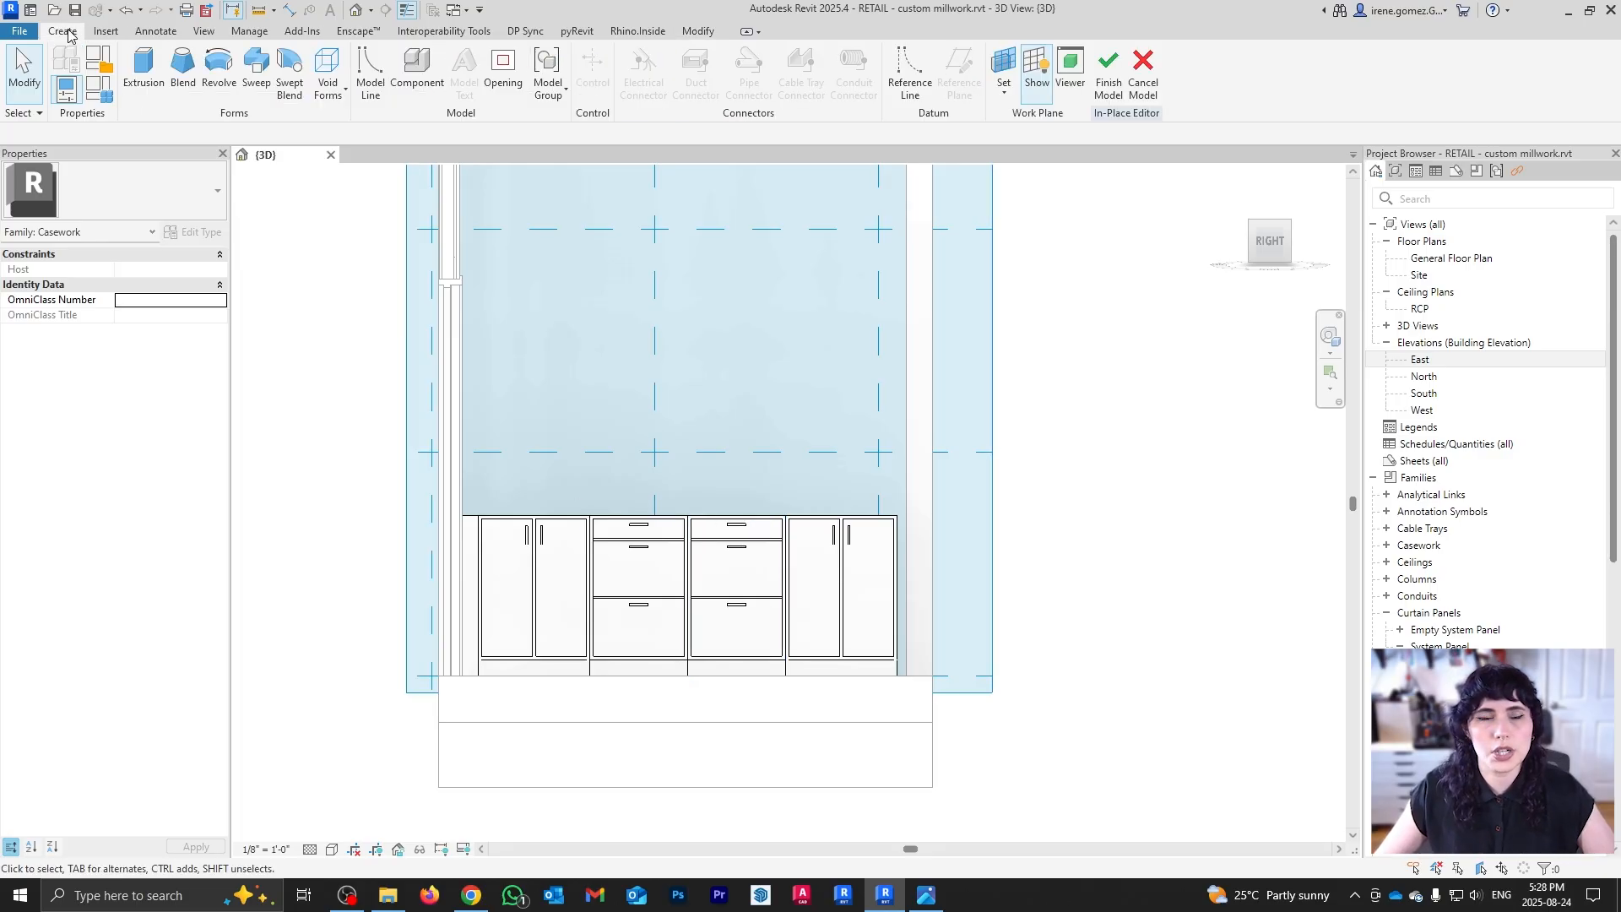
Step: Start a solid extrusion sketch and trace up the cabinet's back corner, with a 2-length vertical segment above the tops
left_click(143, 76)
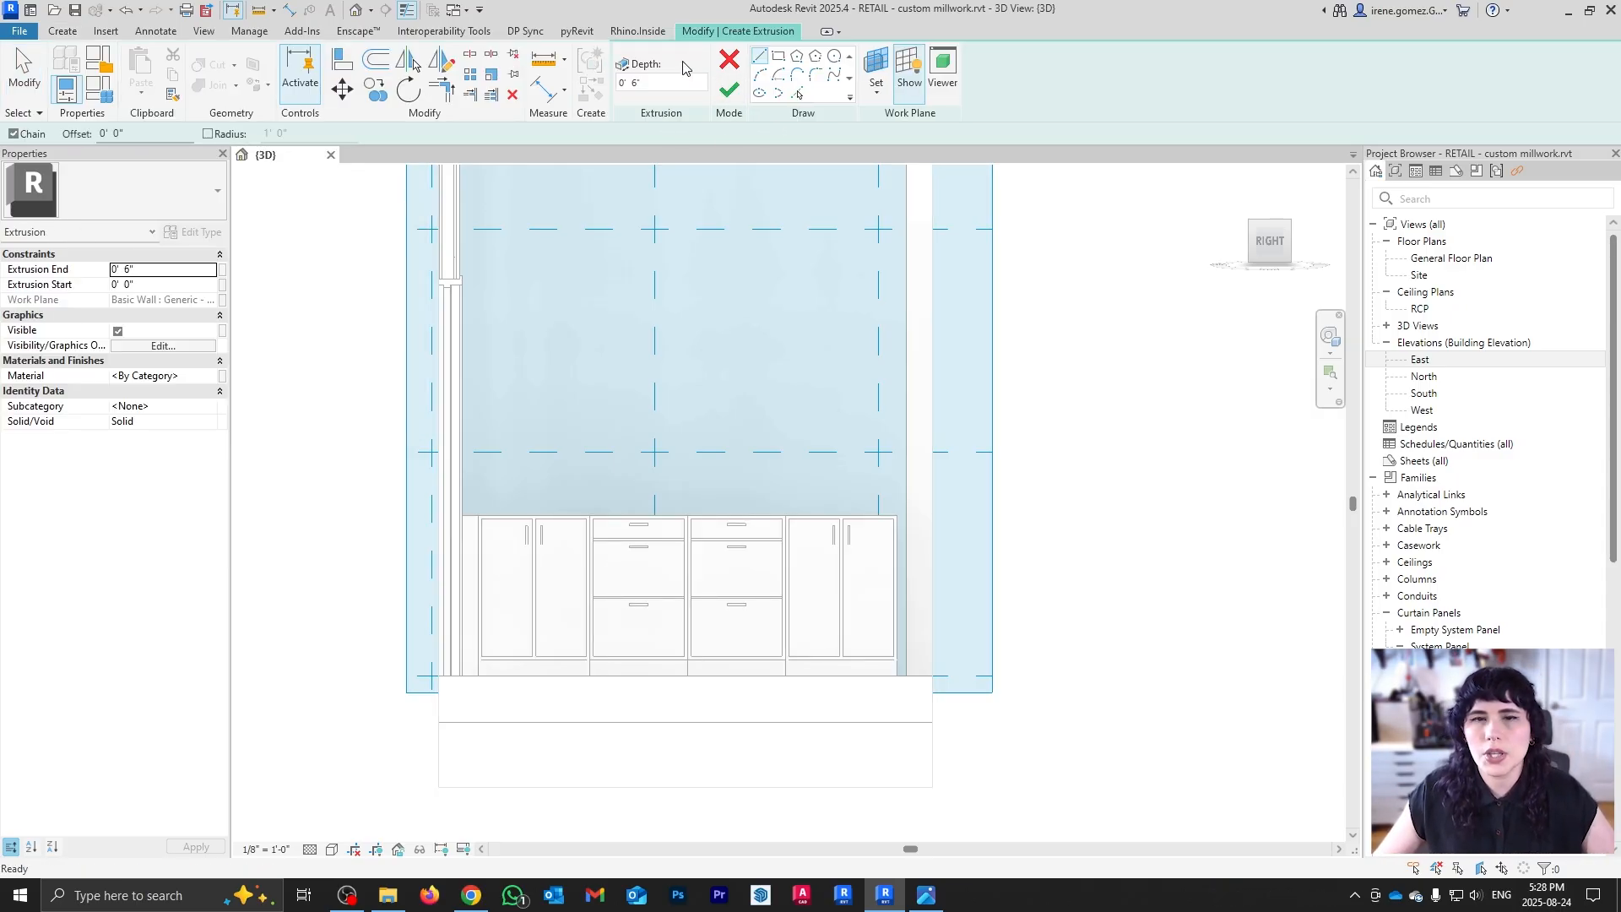
scroll(624, 447, "up", 2)
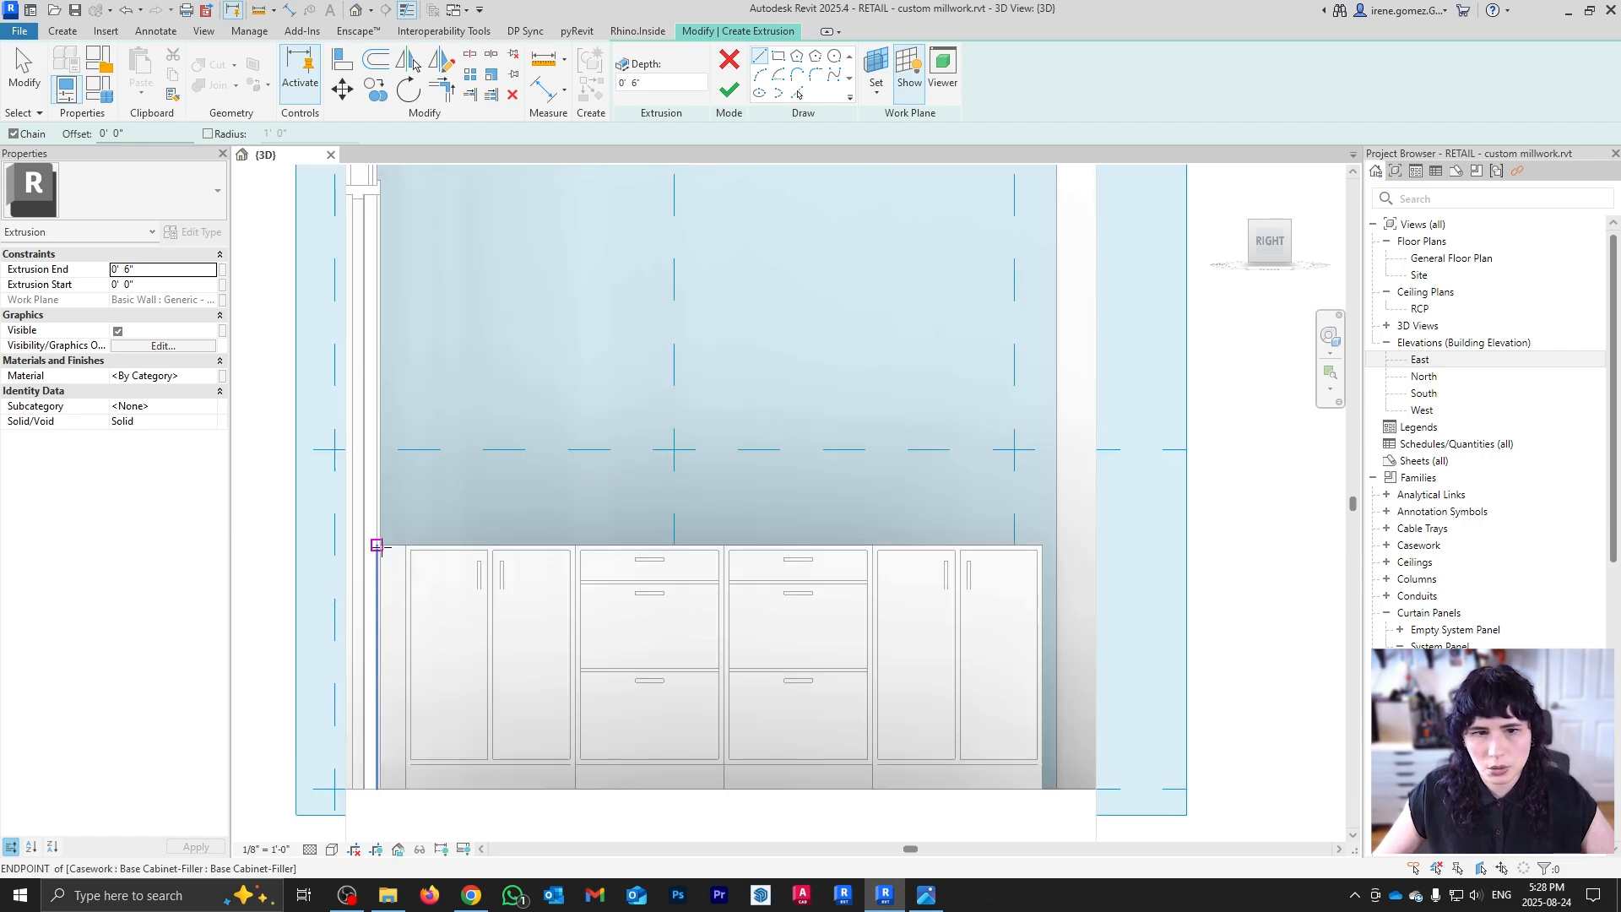
scroll(385, 545, "up", 4)
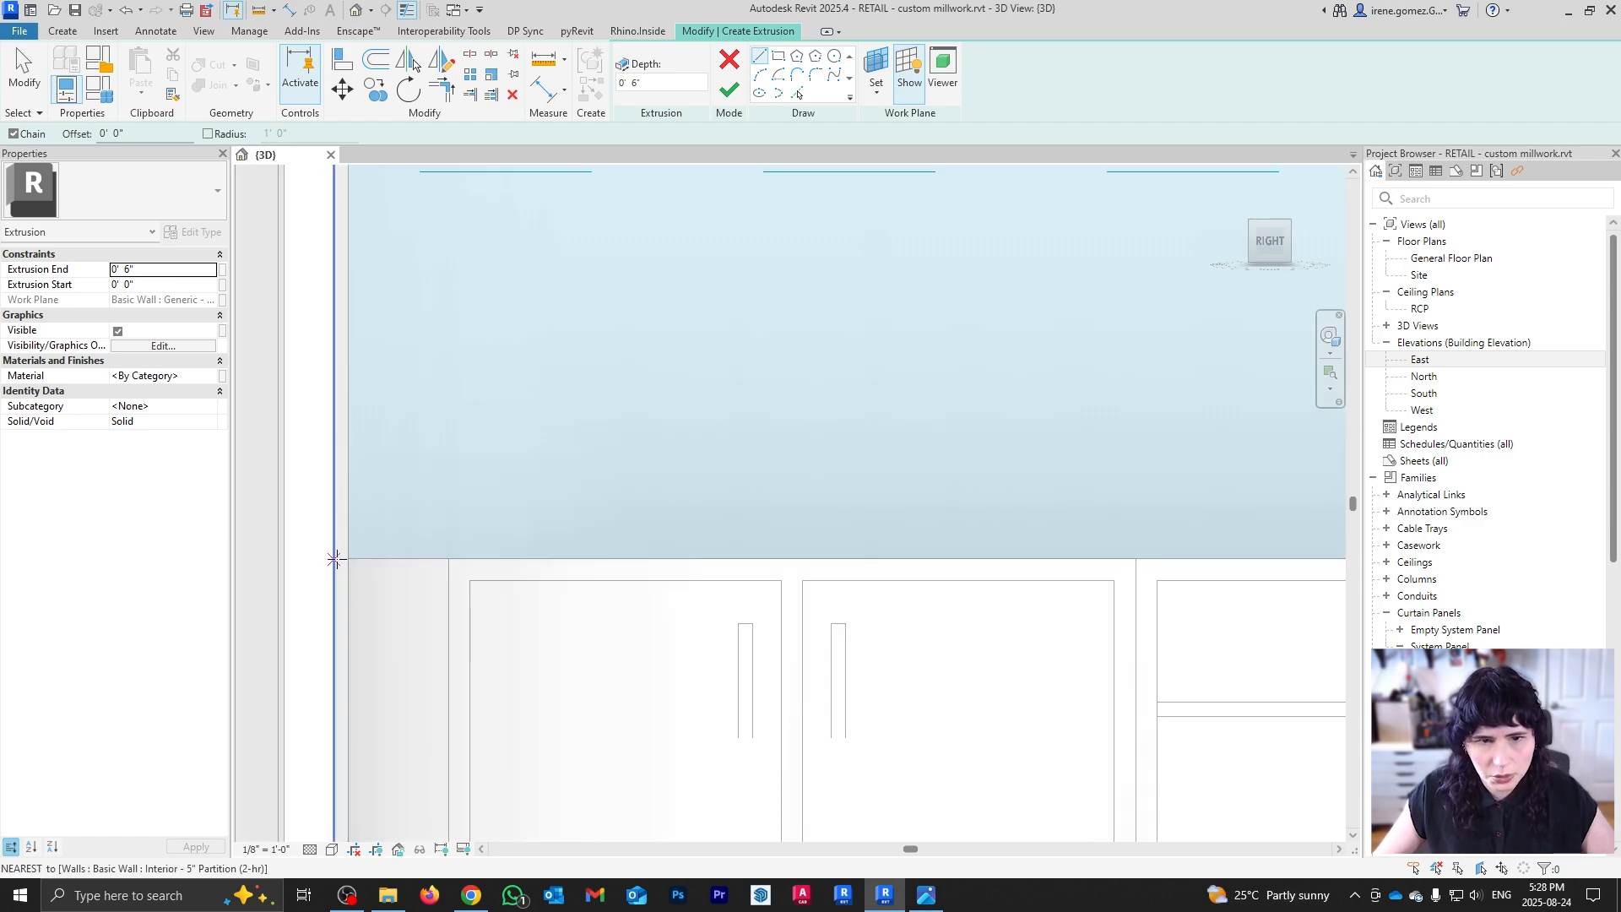
scroll(549, 389, "down", 4)
middle_click_drag(549, 389, 1100, 432, "shift")
left_click(1076, 466)
scroll(1076, 466, "up", 1)
middle_click_drag(1068, 301, 1050, 554)
scroll(1049, 552, "up", 1)
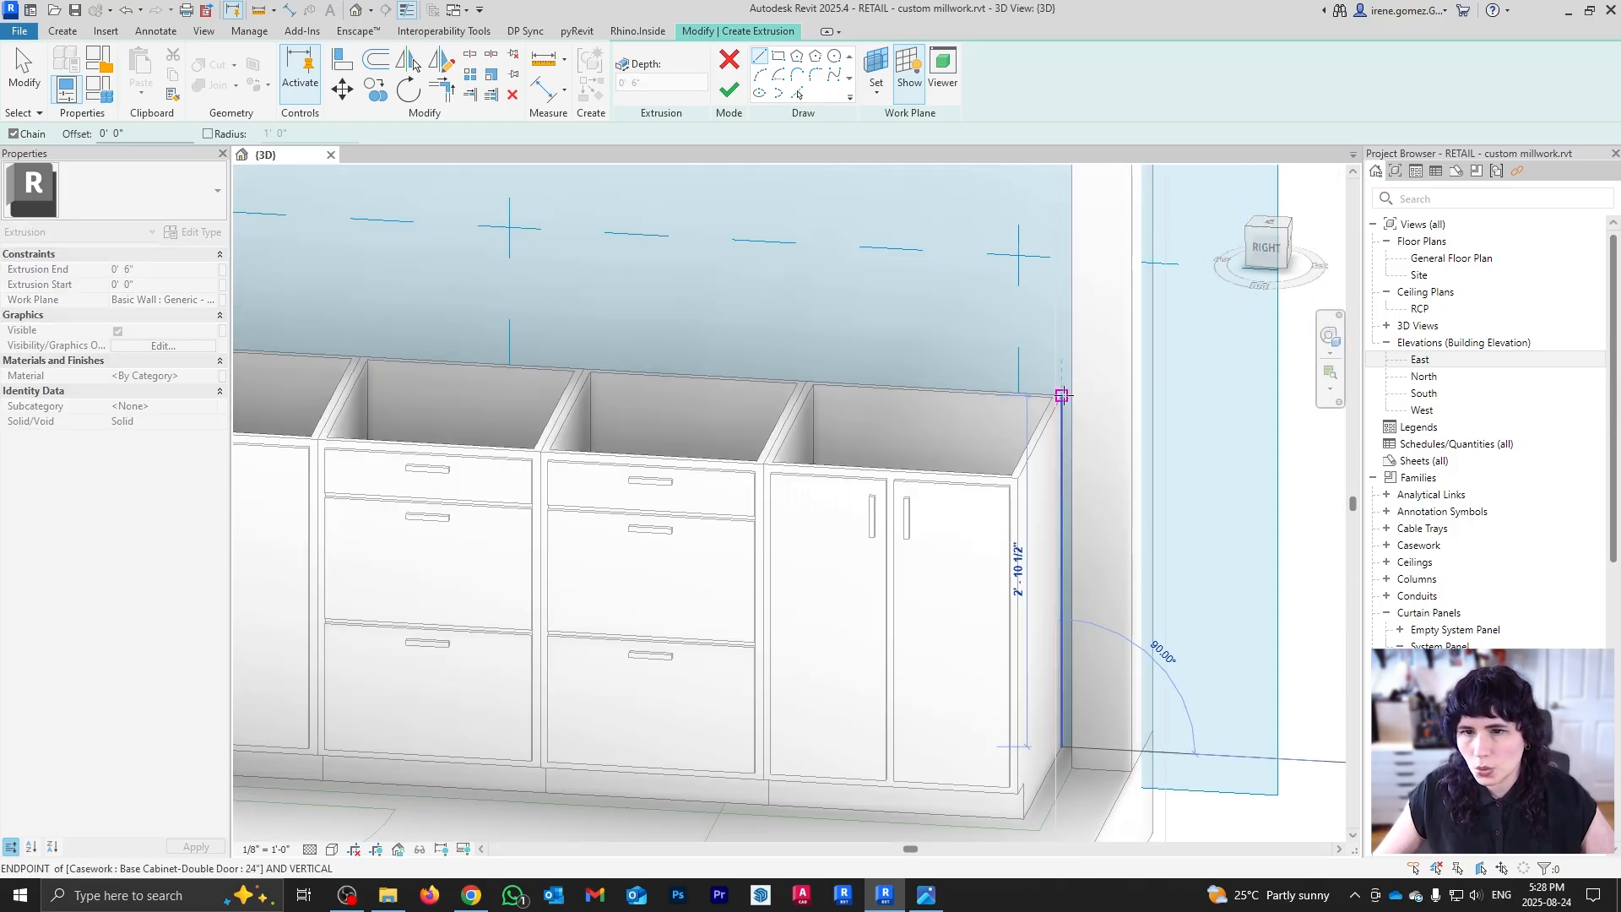
left_click(1060, 395)
mouse_move(667, 341)
middle_mouse_down()
mouse_move(959, 408)
mouse_move(1221, 437)
middle_mouse_up()
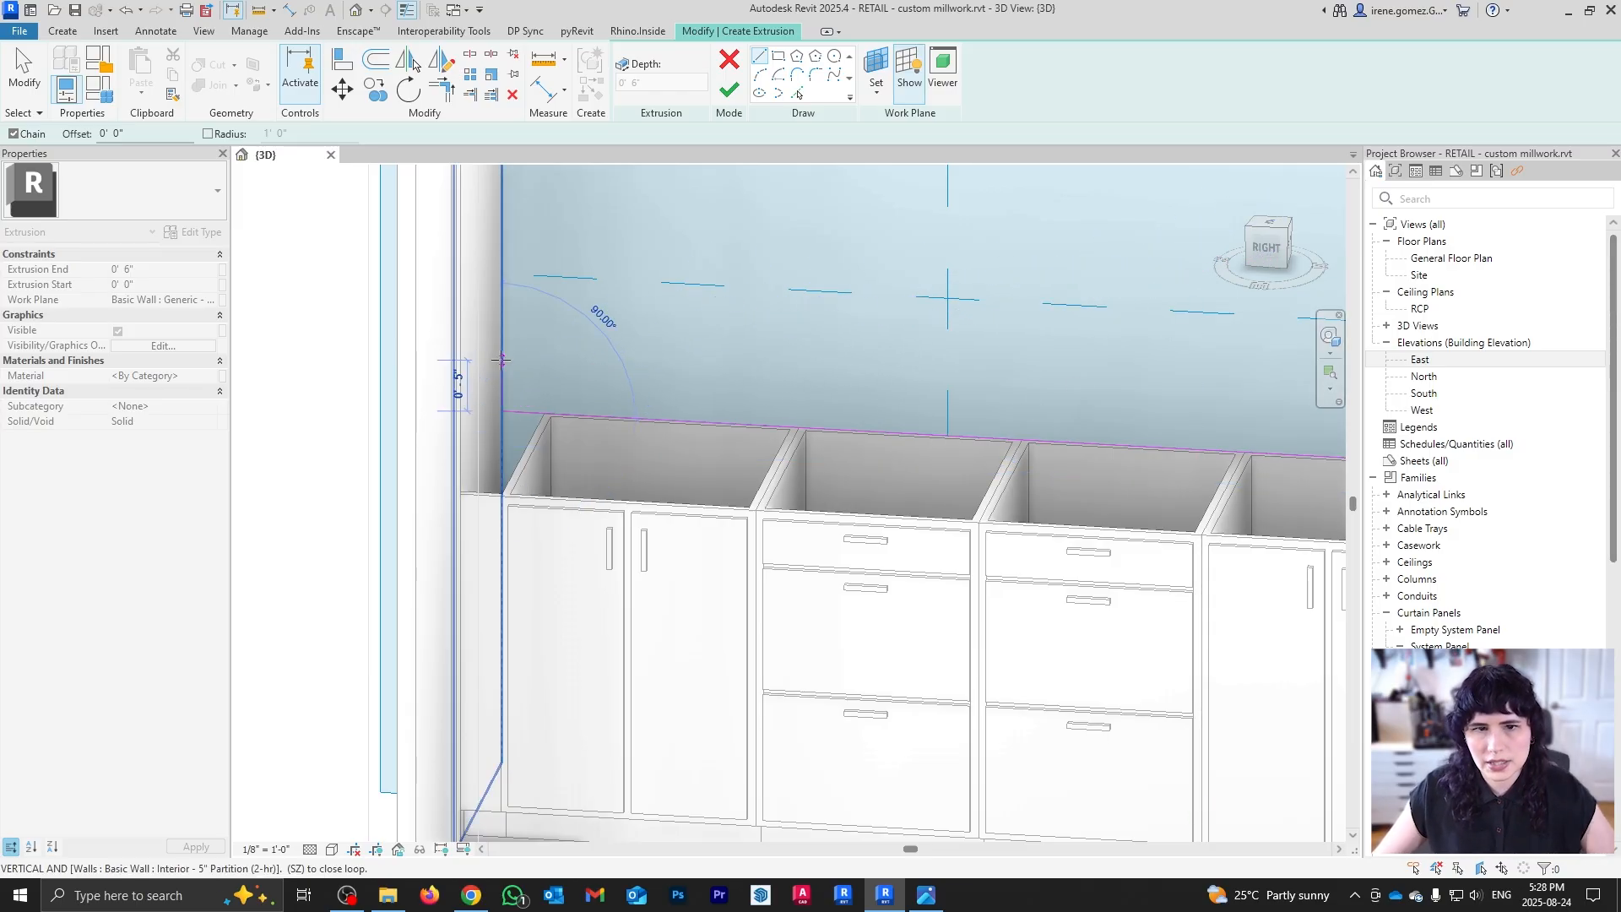
left_click(502, 167)
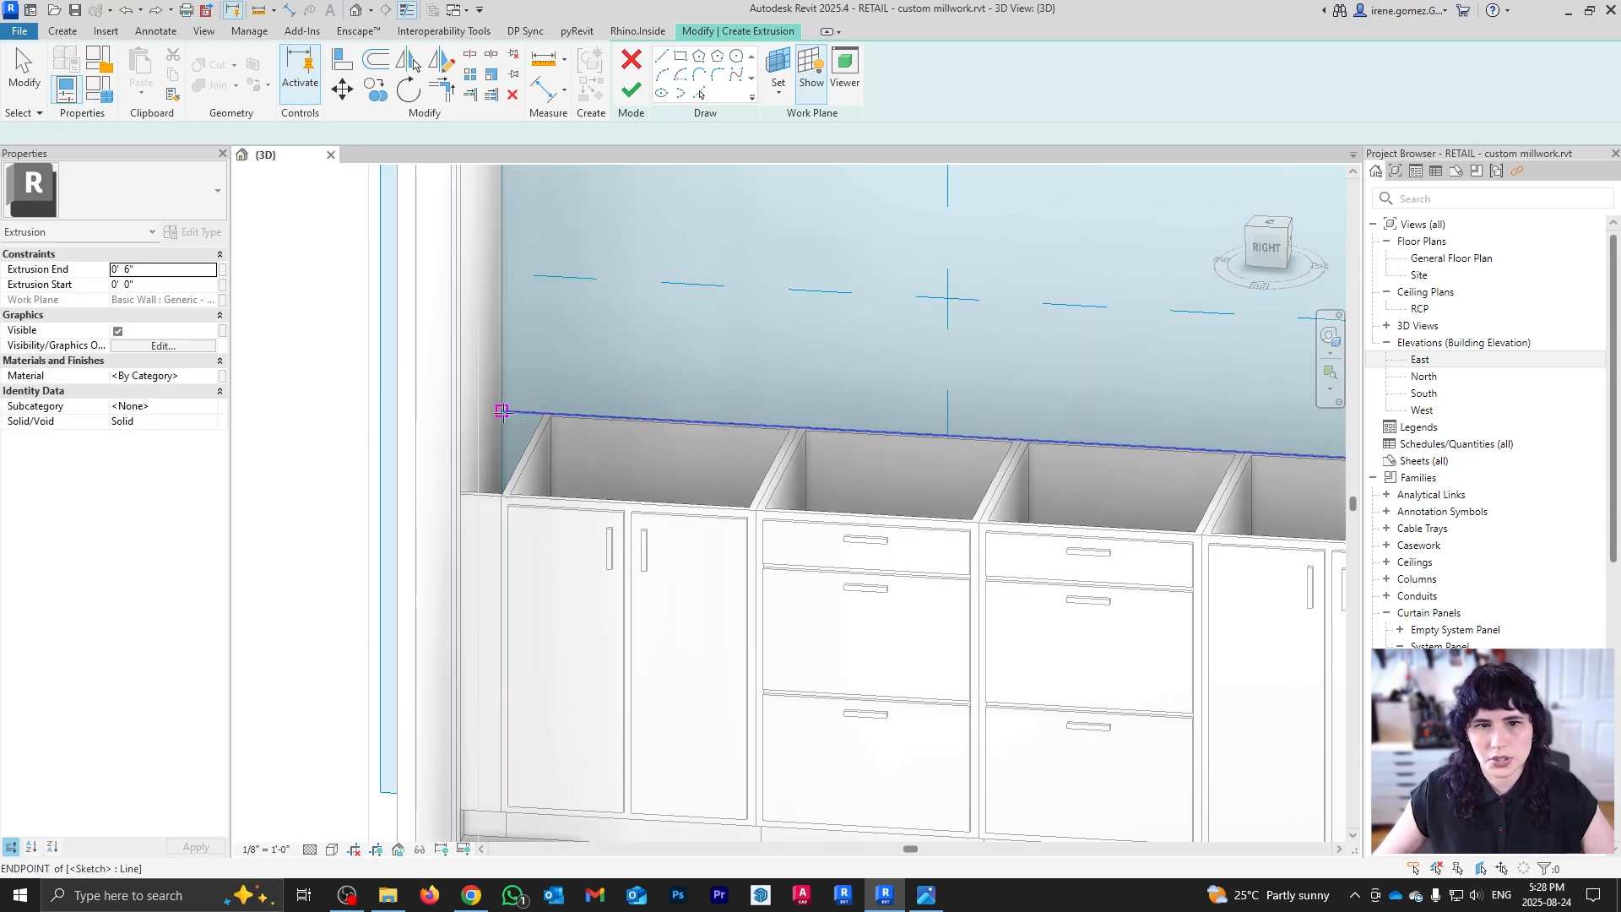
type("2")
key("Return")
Step: Run the top line to the right end, trace that end down to the bottom corner, and close the outline
scroll(608, 342, "down", 3)
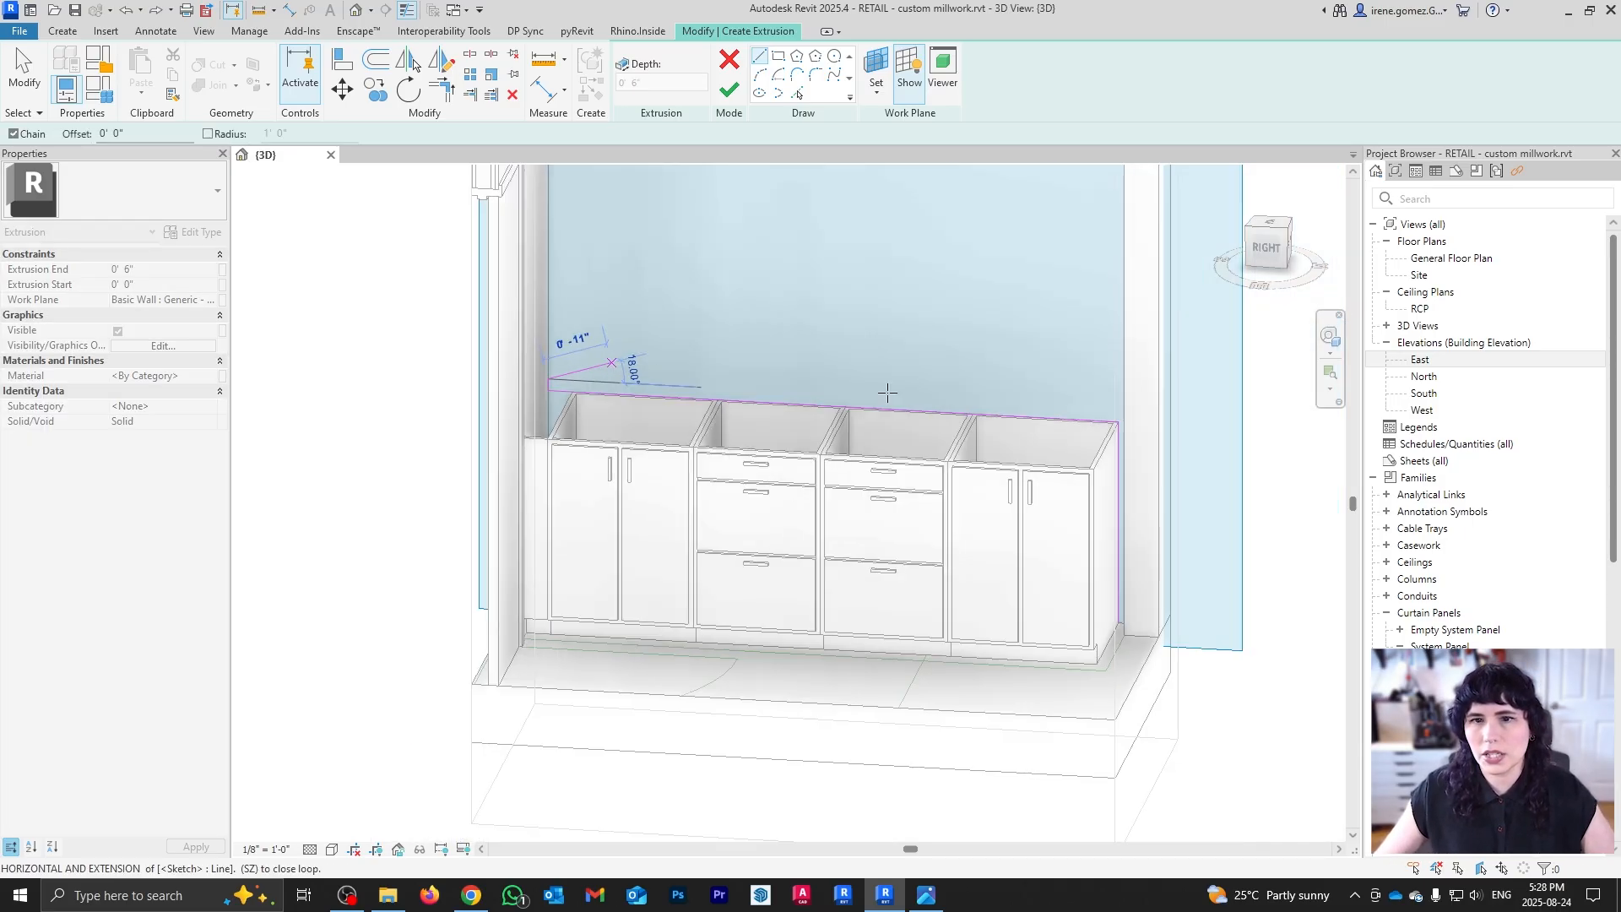
scroll(1142, 407, "up", 5)
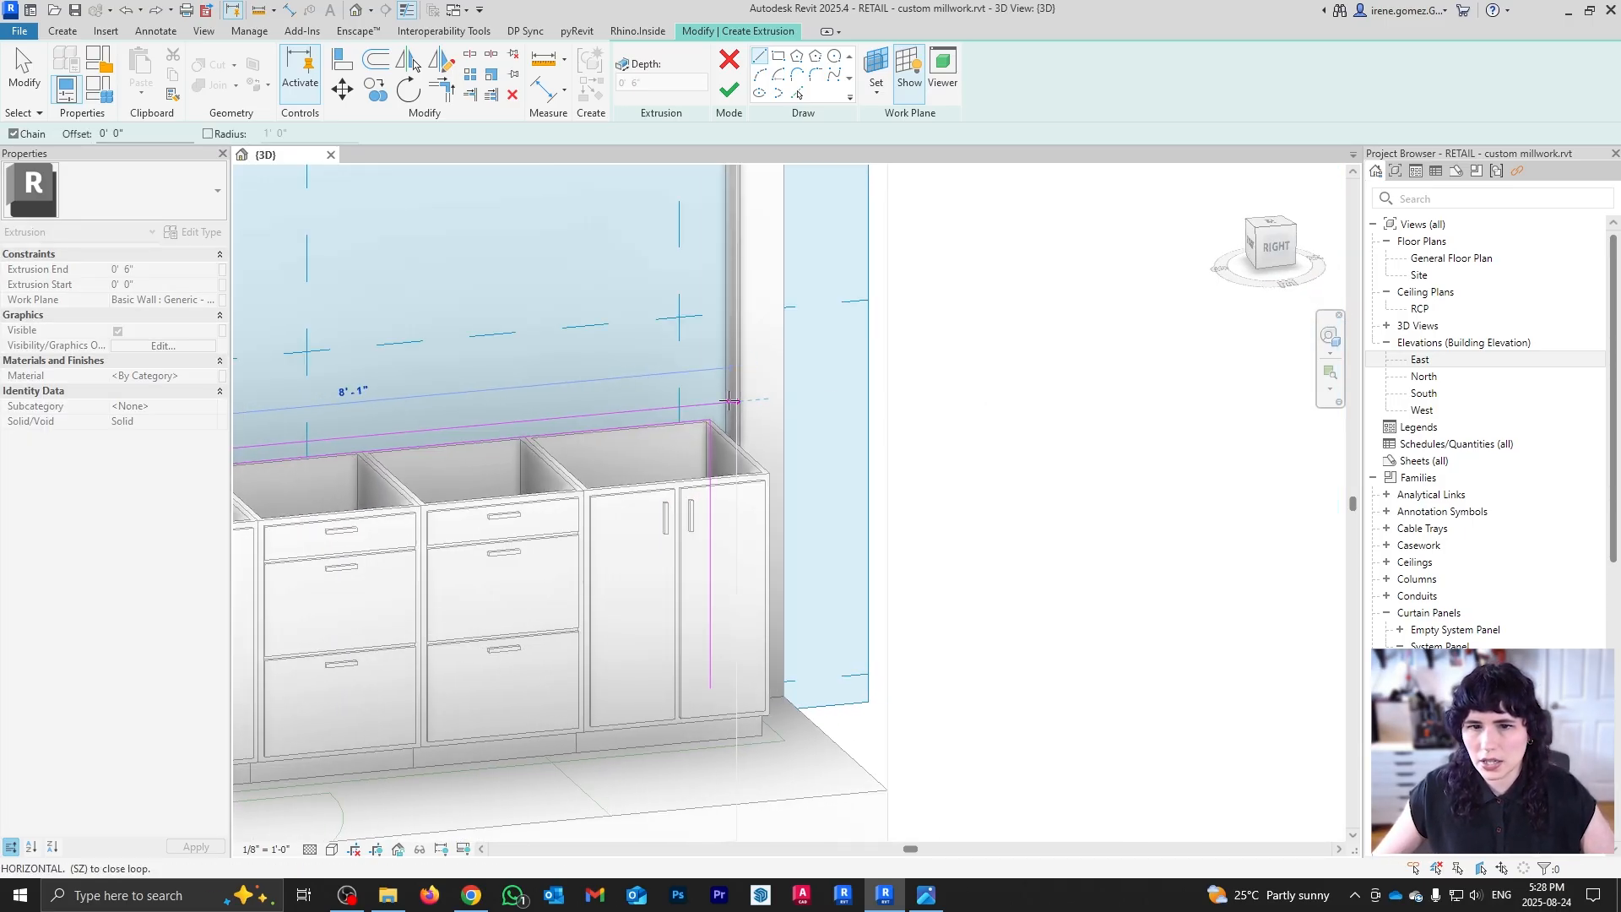
scroll(733, 411, "down", 4)
scroll(1289, 782, "up", 6)
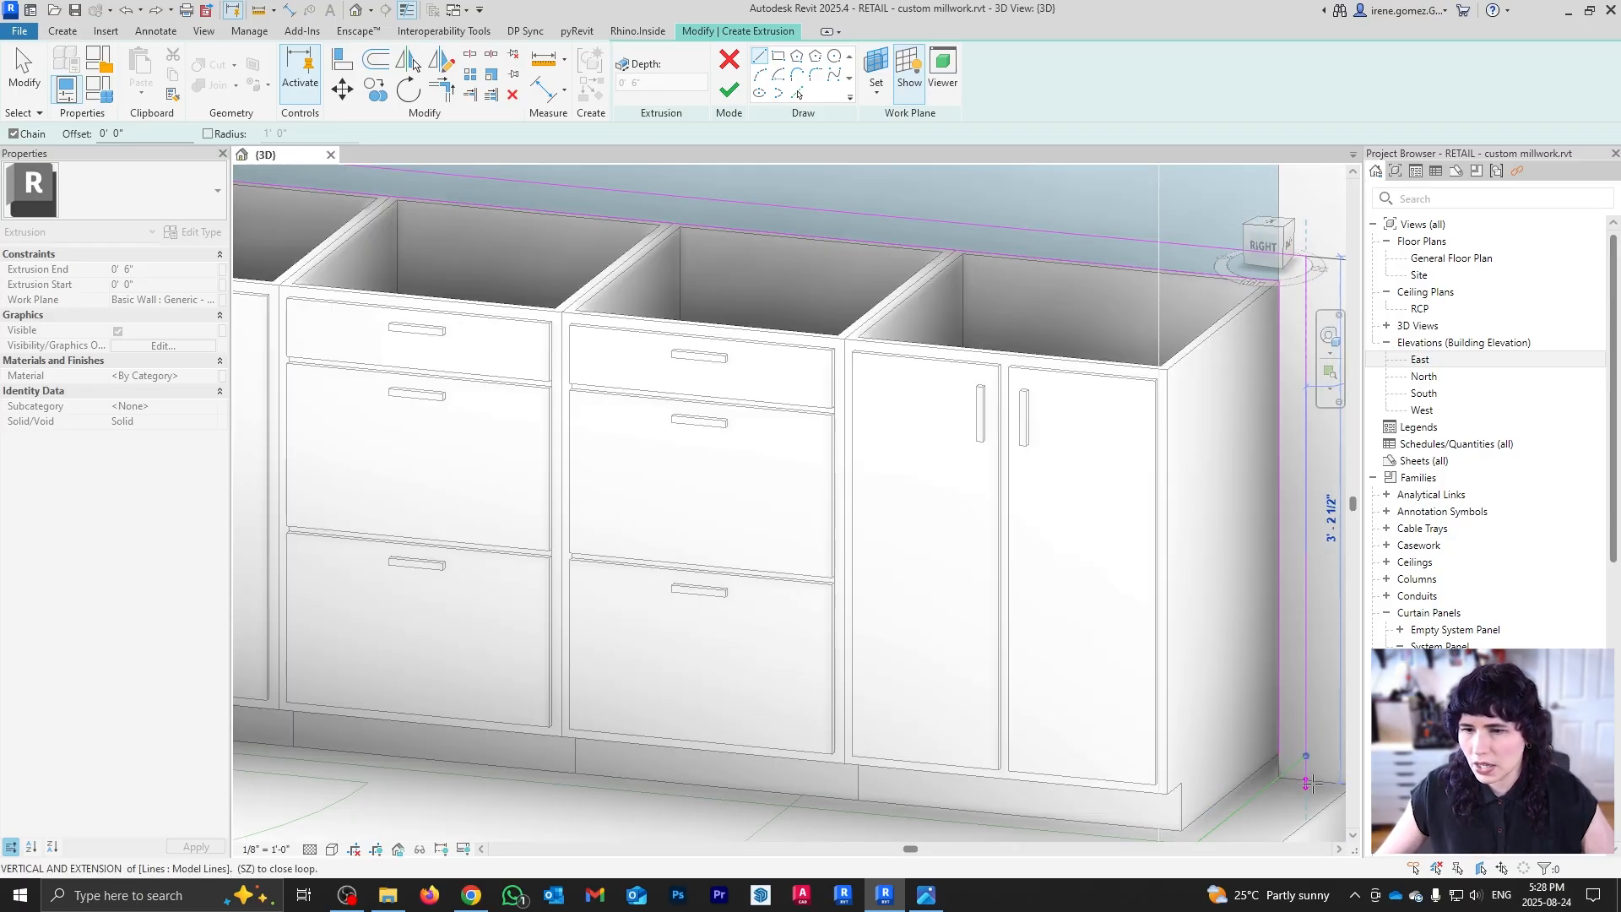
middle_click_drag(1289, 781, 1135, 733, "shift")
scroll(1131, 730, "up", 1)
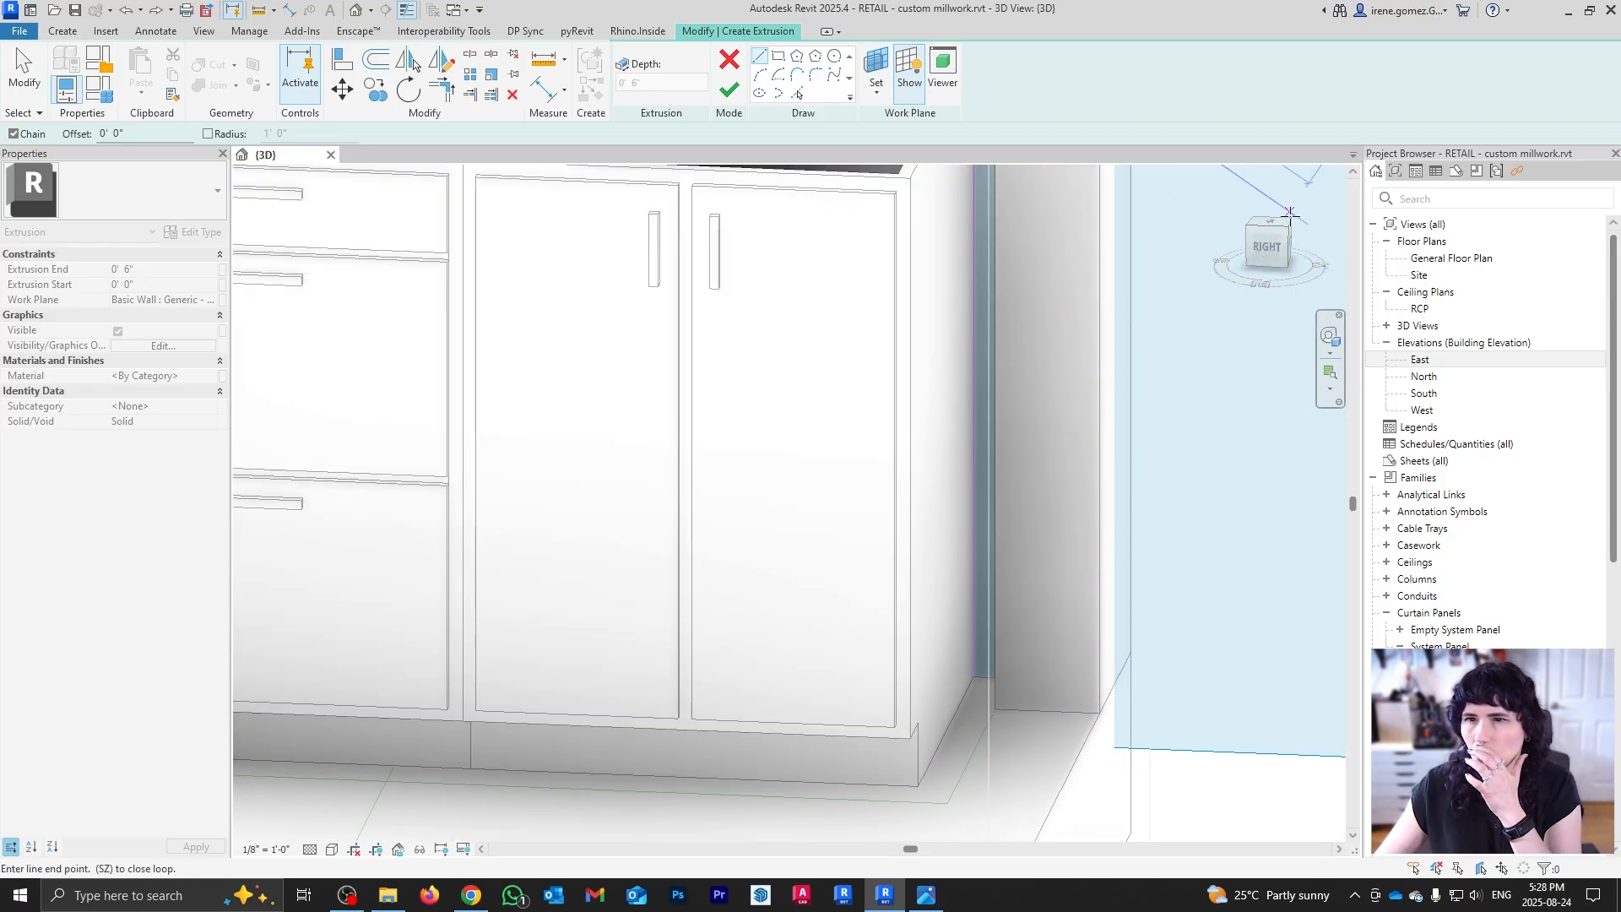
left_click(1267, 249)
key("Escape")
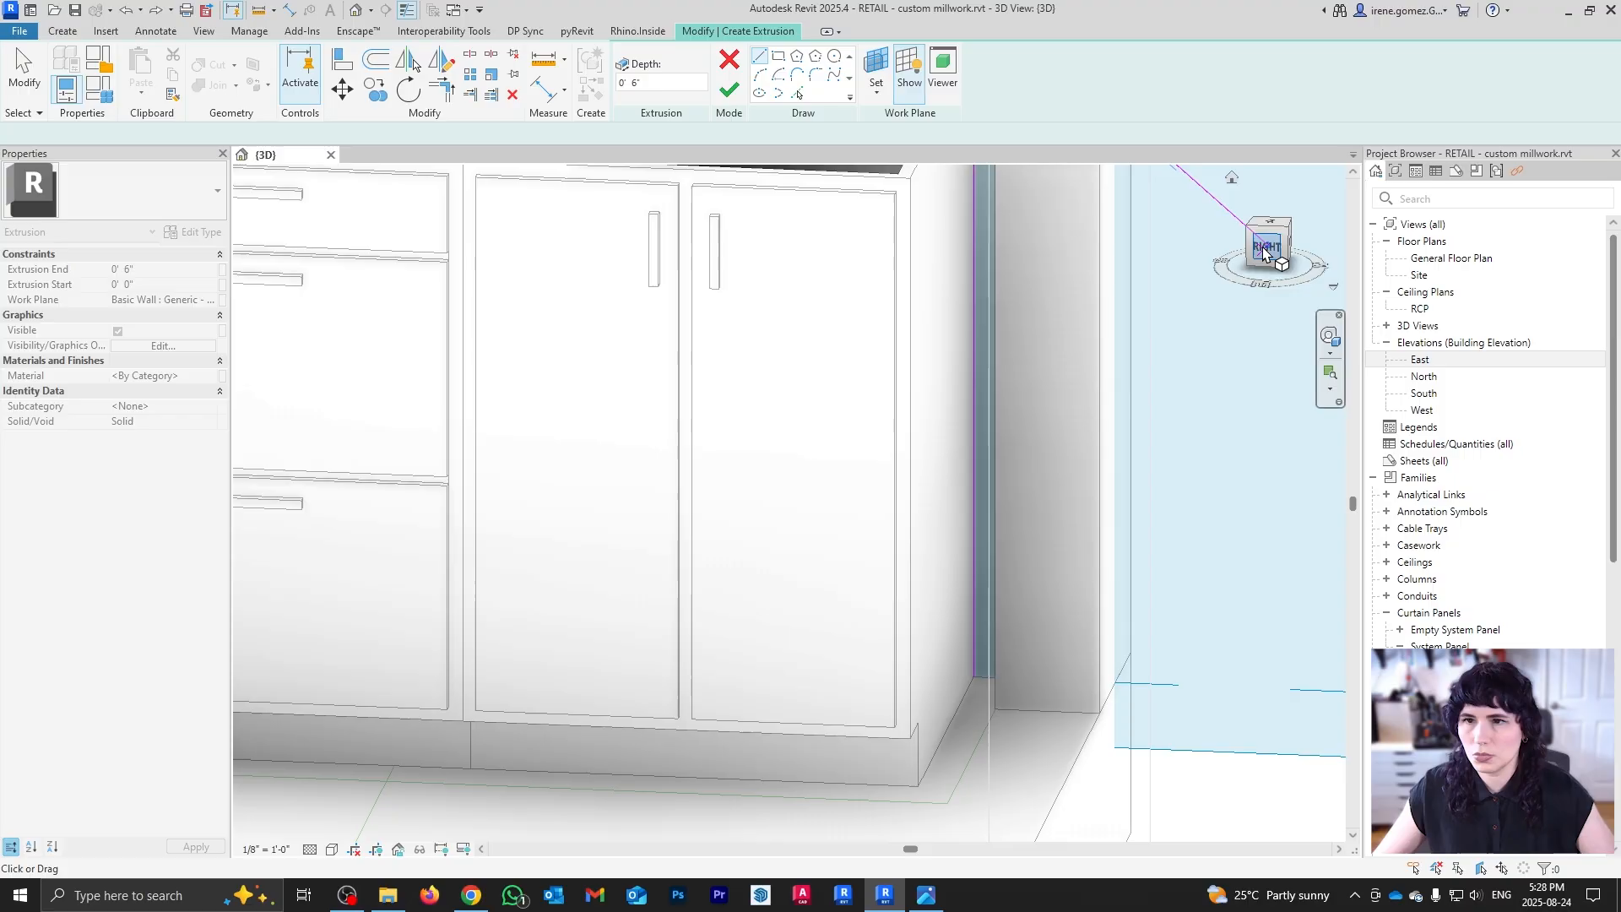
left_click(1267, 249)
scroll(920, 687, "up", 5)
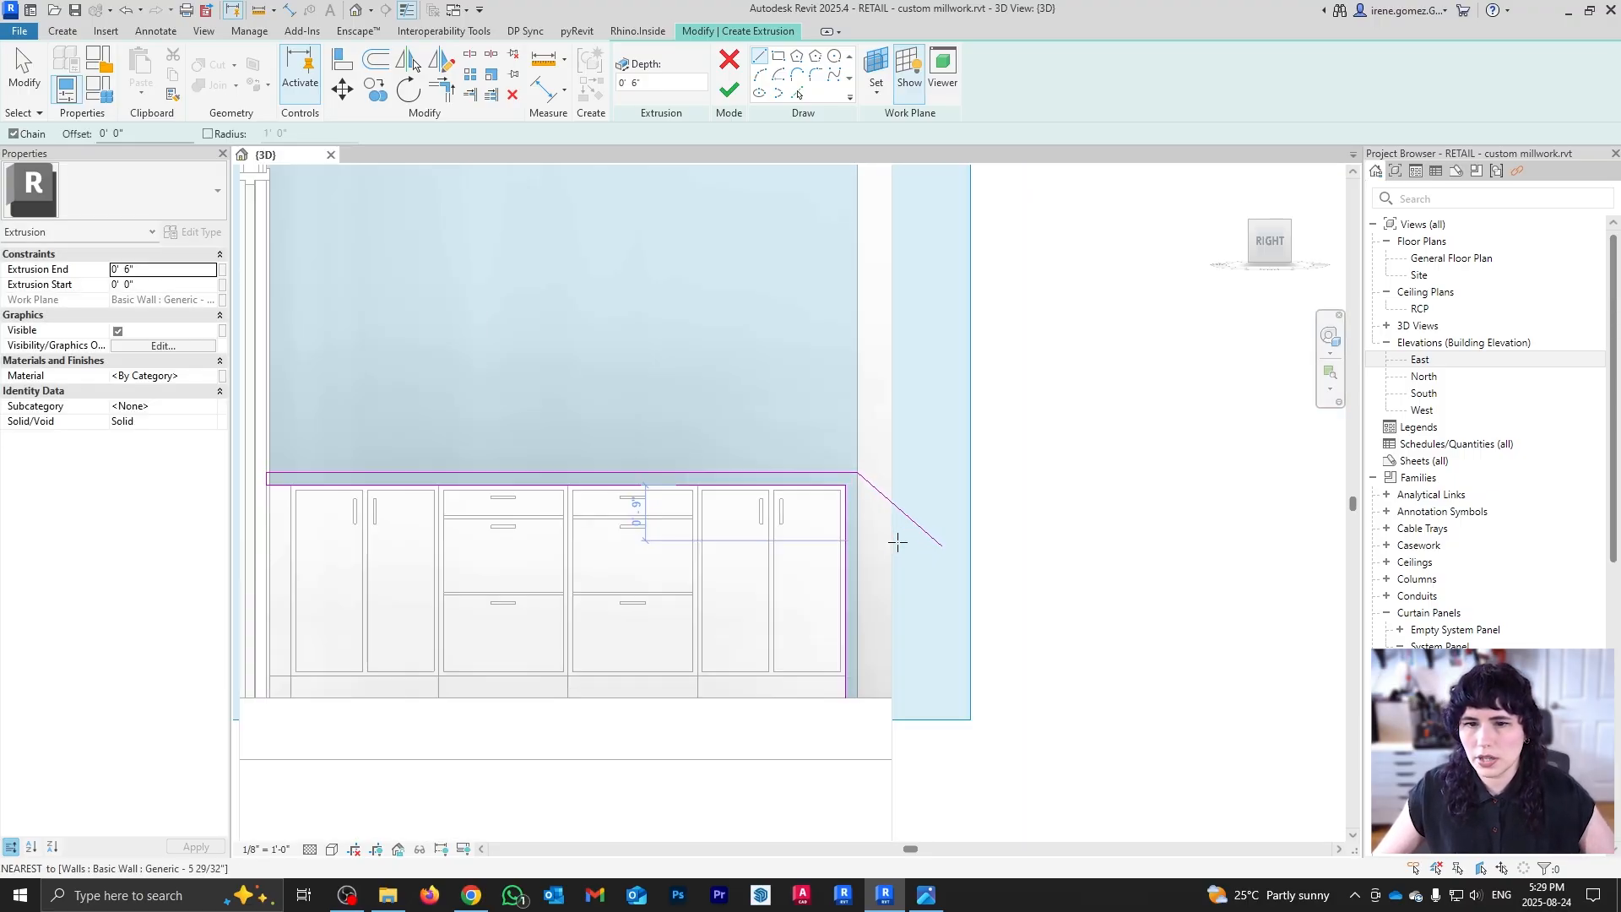
scroll(902, 555, "up", 5)
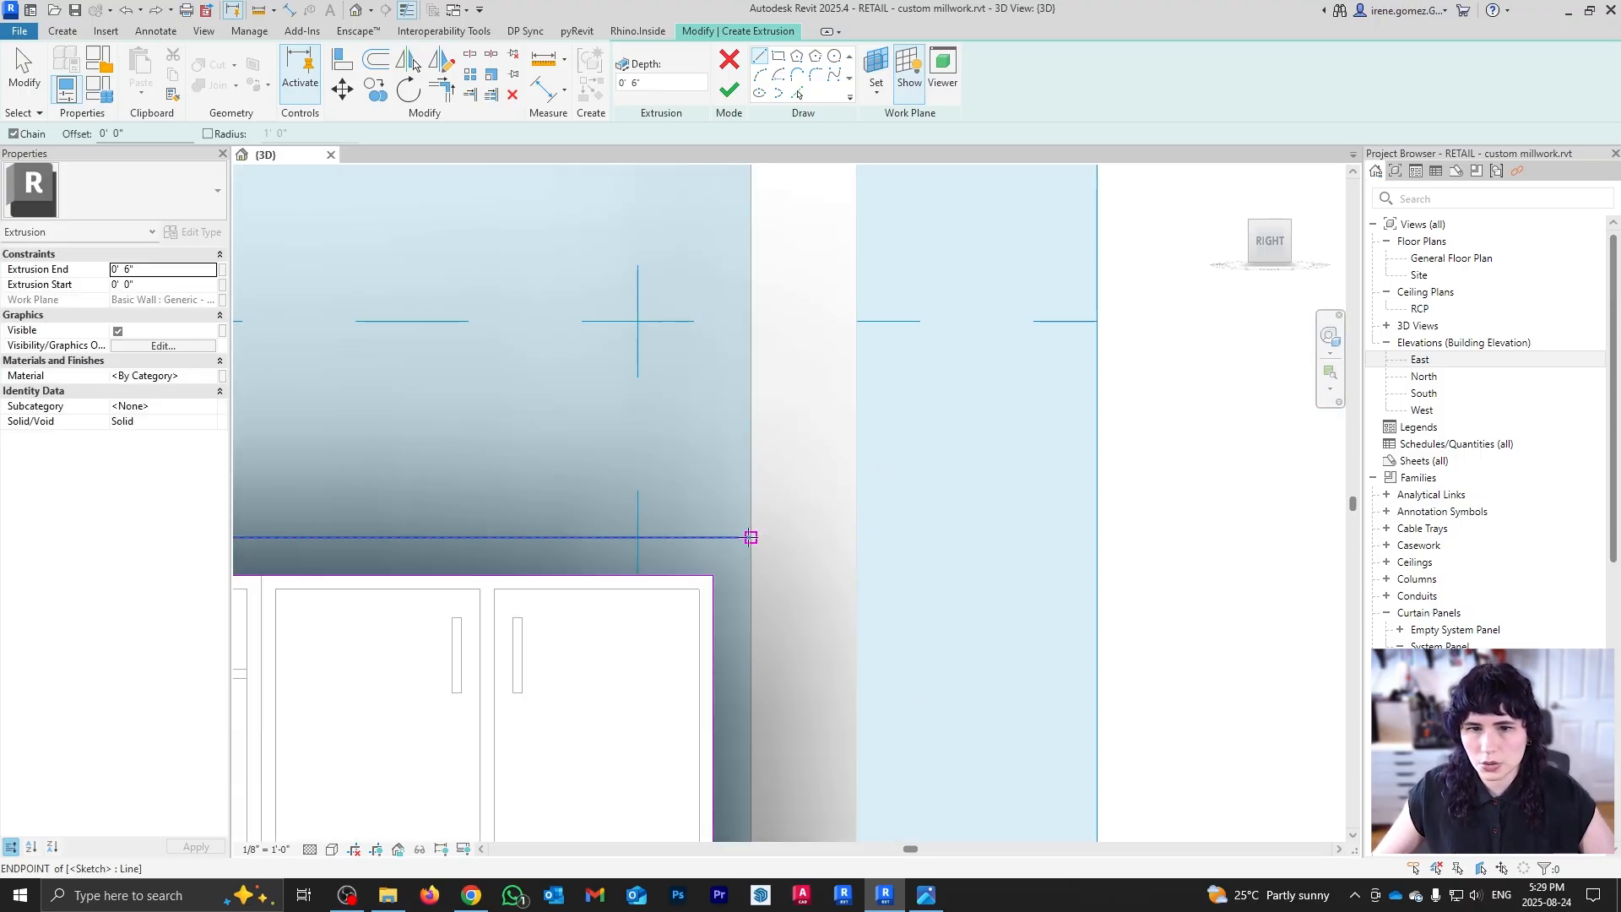
left_click(749, 535)
scroll(849, 346, "down", 4)
scroll(794, 775, "up", 2)
left_click(803, 781)
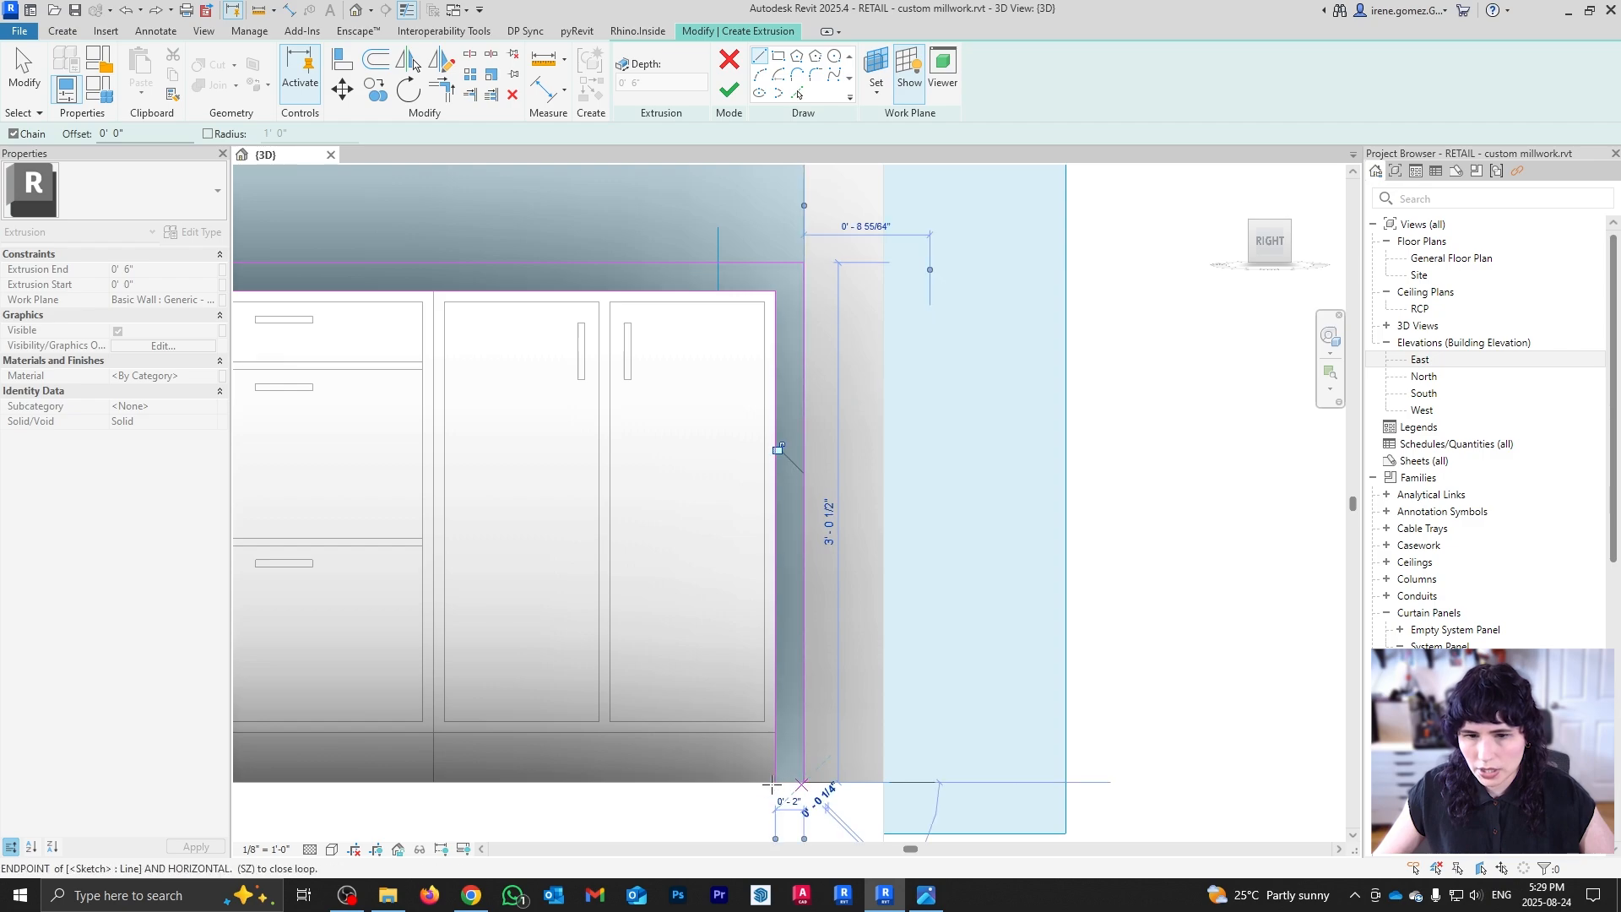
left_click(776, 781)
Step: Add a fillet arc between the outline's top and right edges
key("Escape")
key("Escape")
scroll(900, 525, "down", 5)
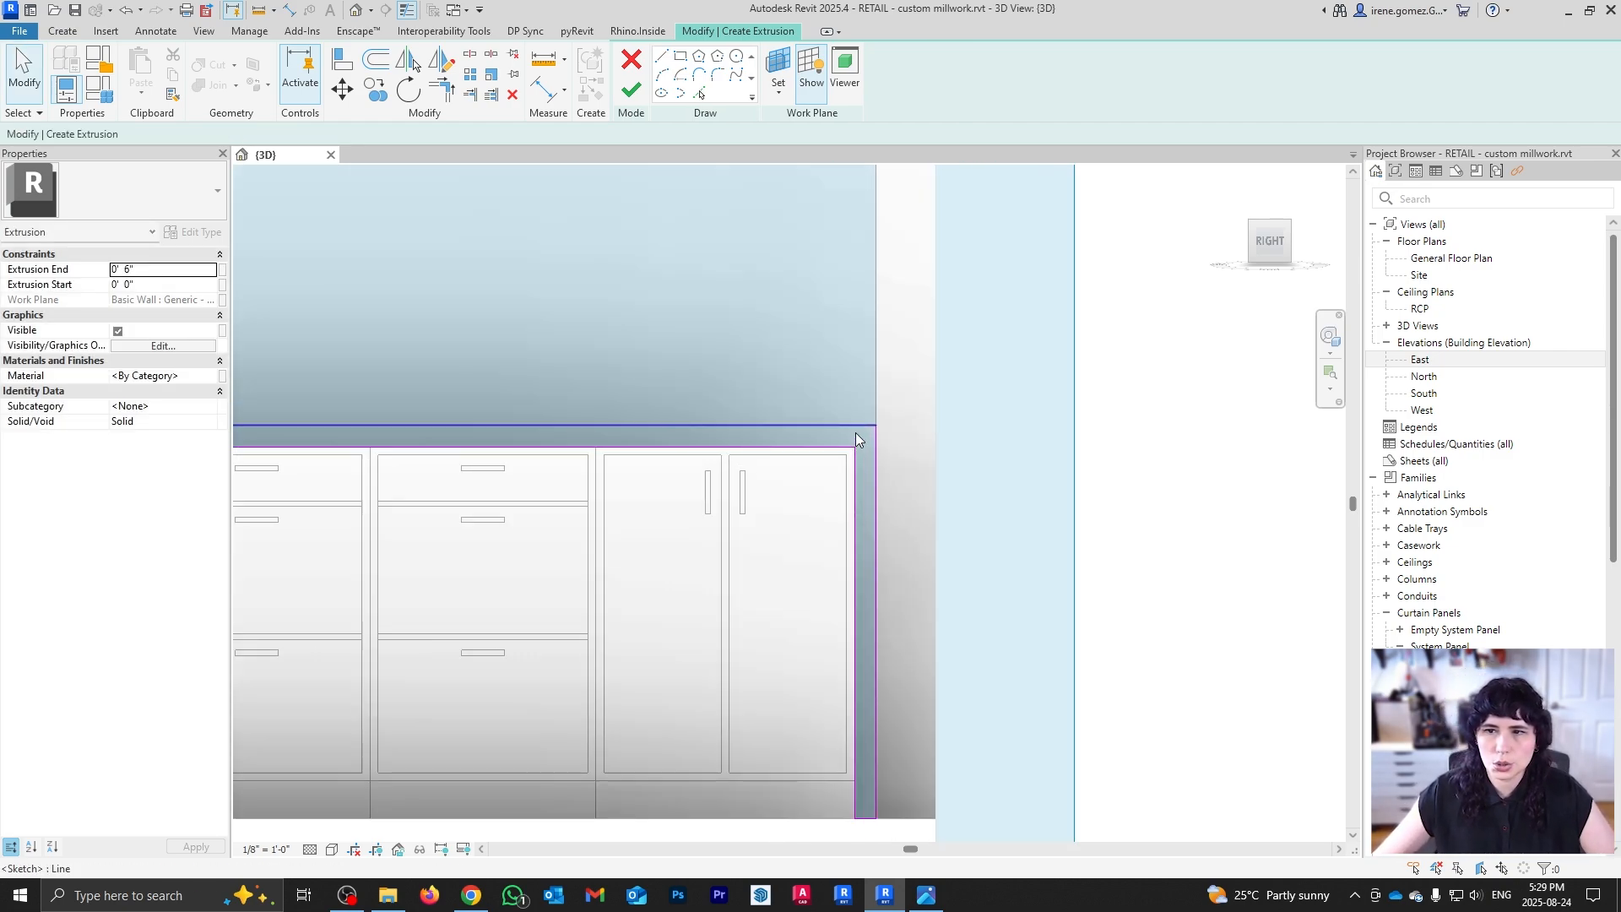
scroll(861, 434, "up", 3)
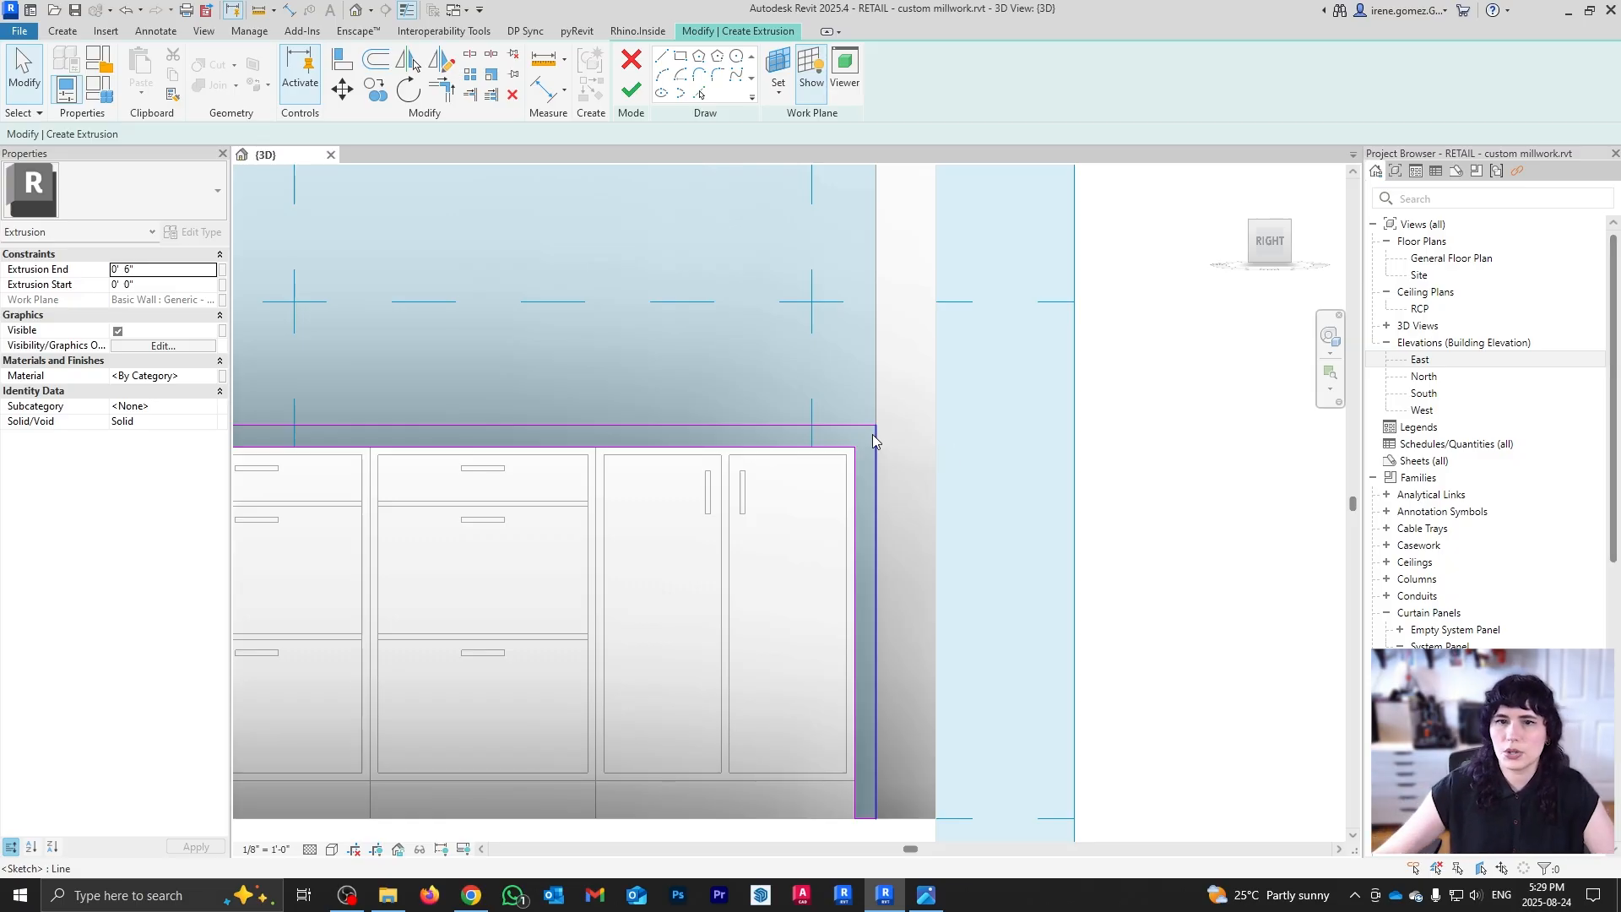
scroll(873, 431, "up", 3)
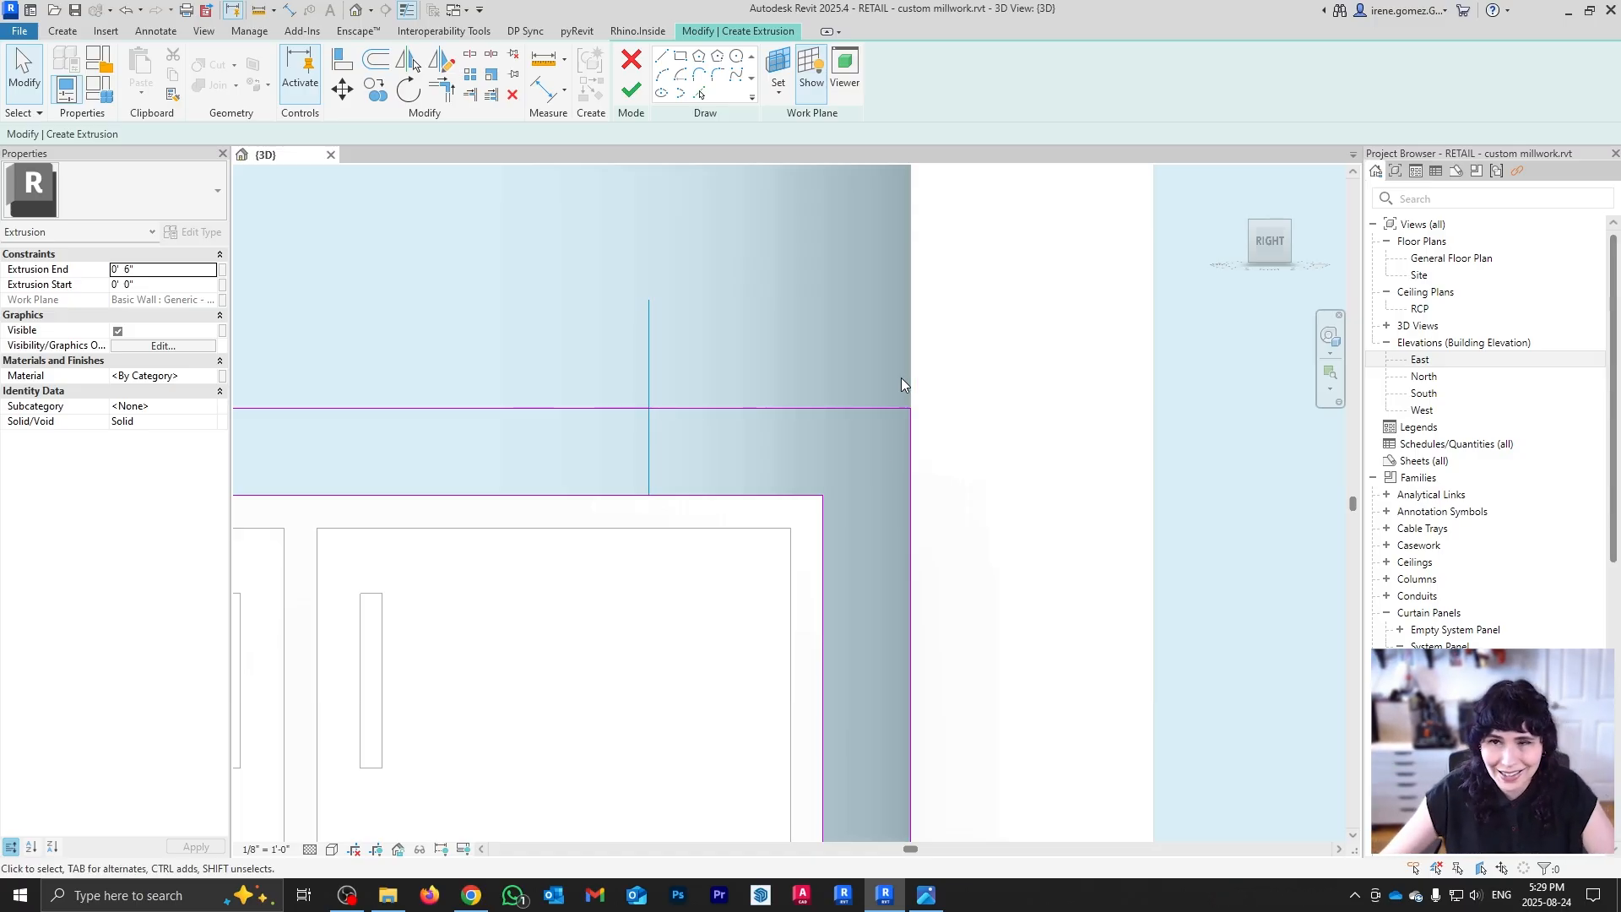
left_click(718, 79)
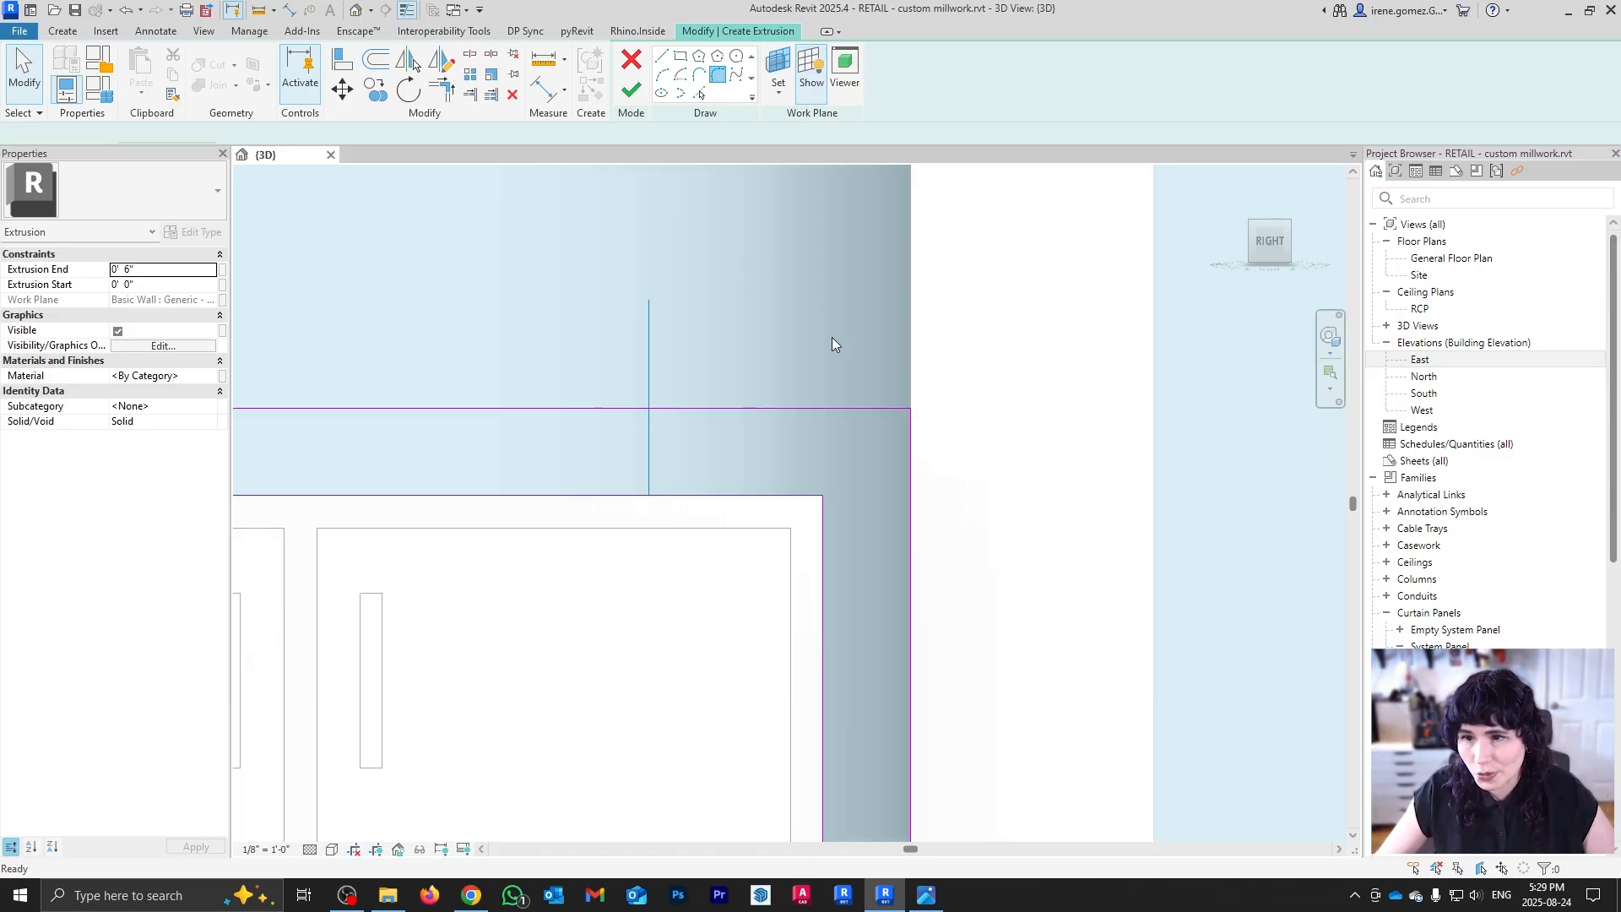
left_click(878, 408)
left_click(910, 435)
left_click(901, 433)
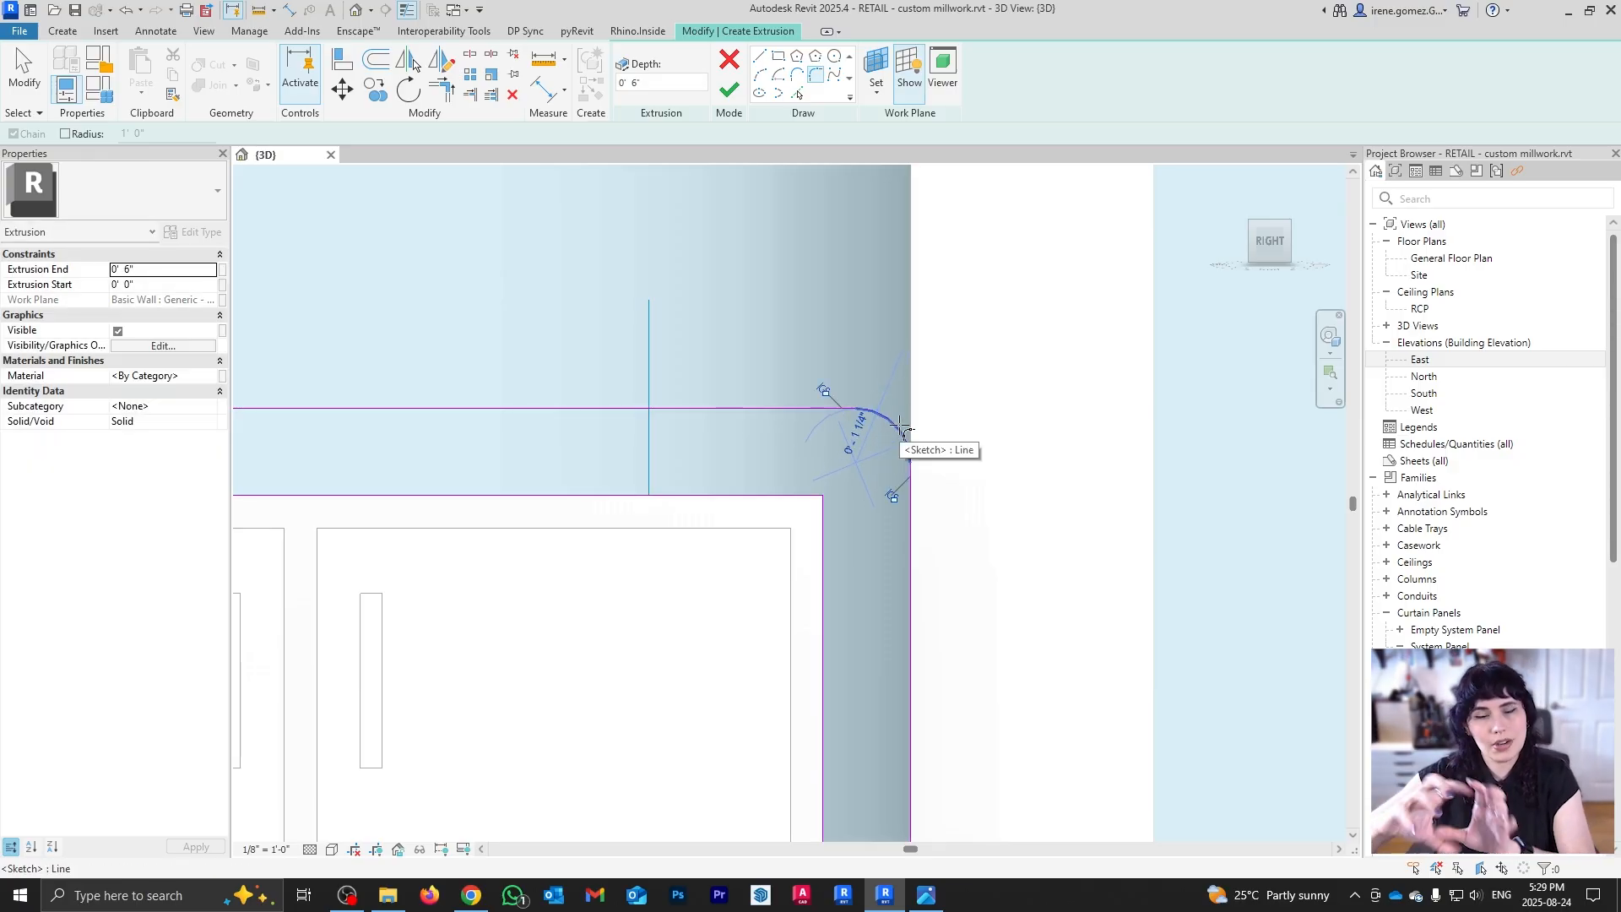
key("Escape")
key("Escape")
Step: Change the corner arc's radius to 1
left_click(885, 419)
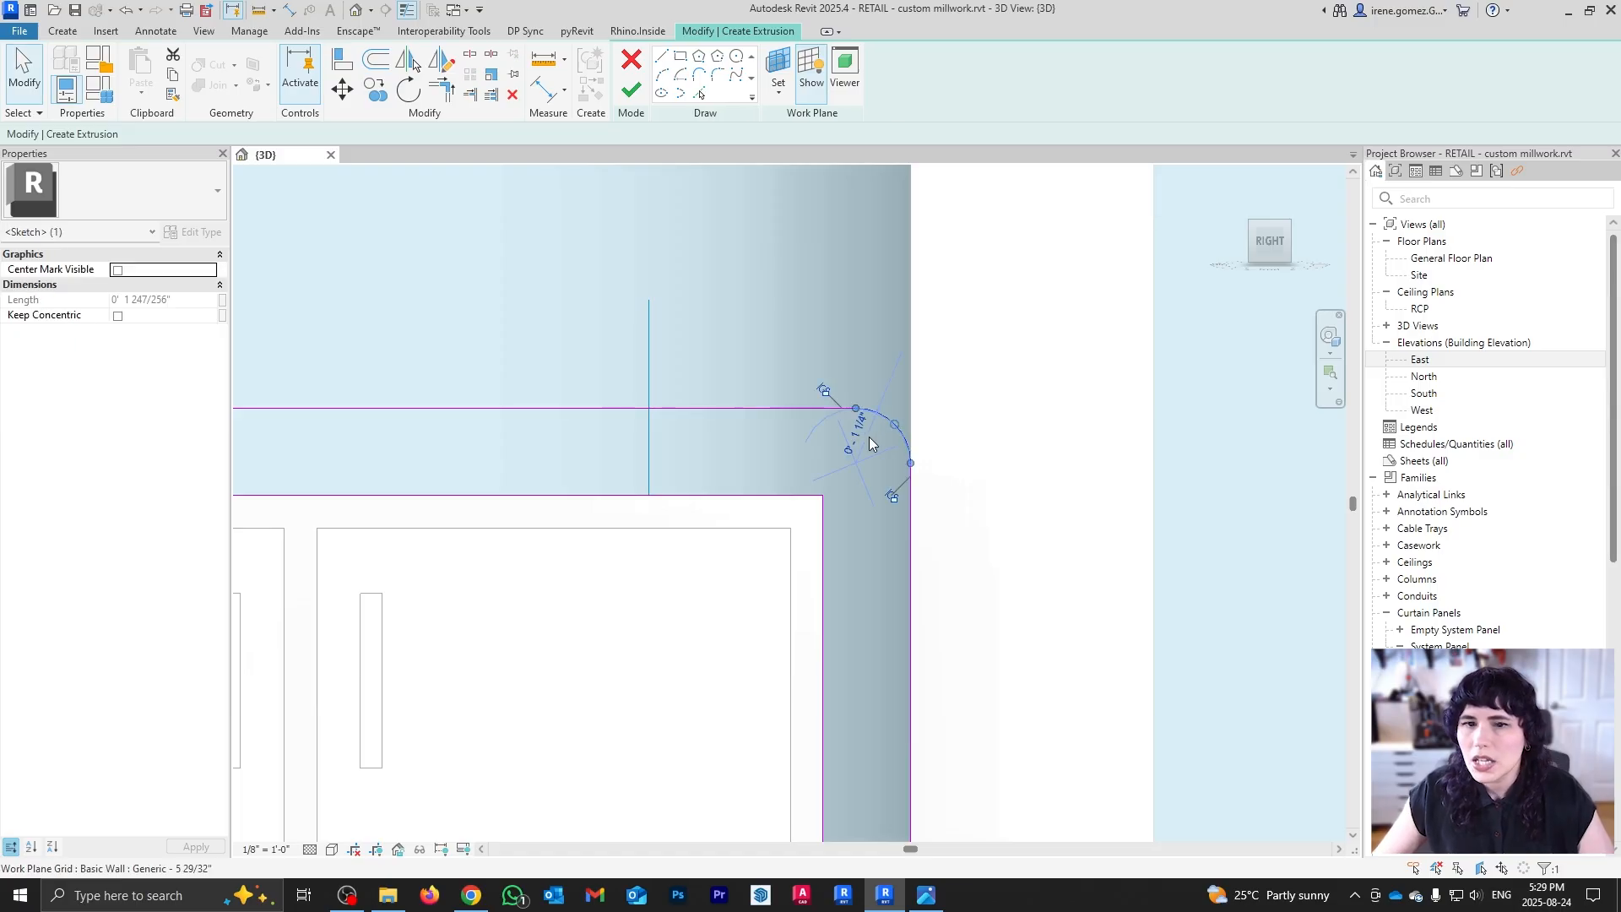
left_click(860, 432)
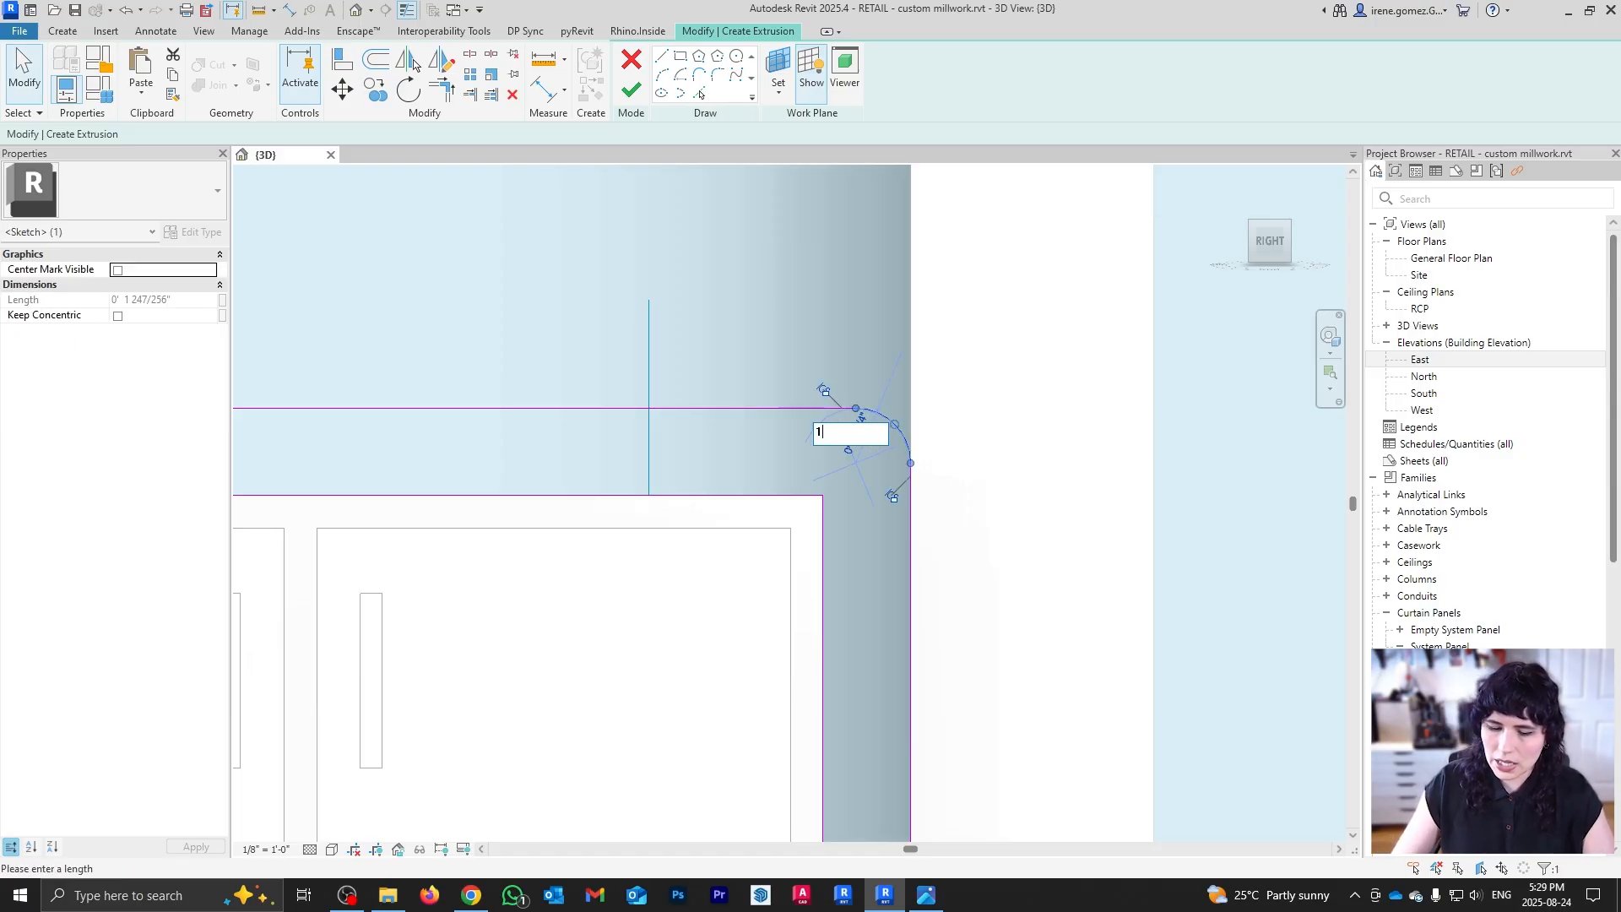
type("1")
key("Return")
left_click(905, 377)
scroll(804, 409, "down", 4)
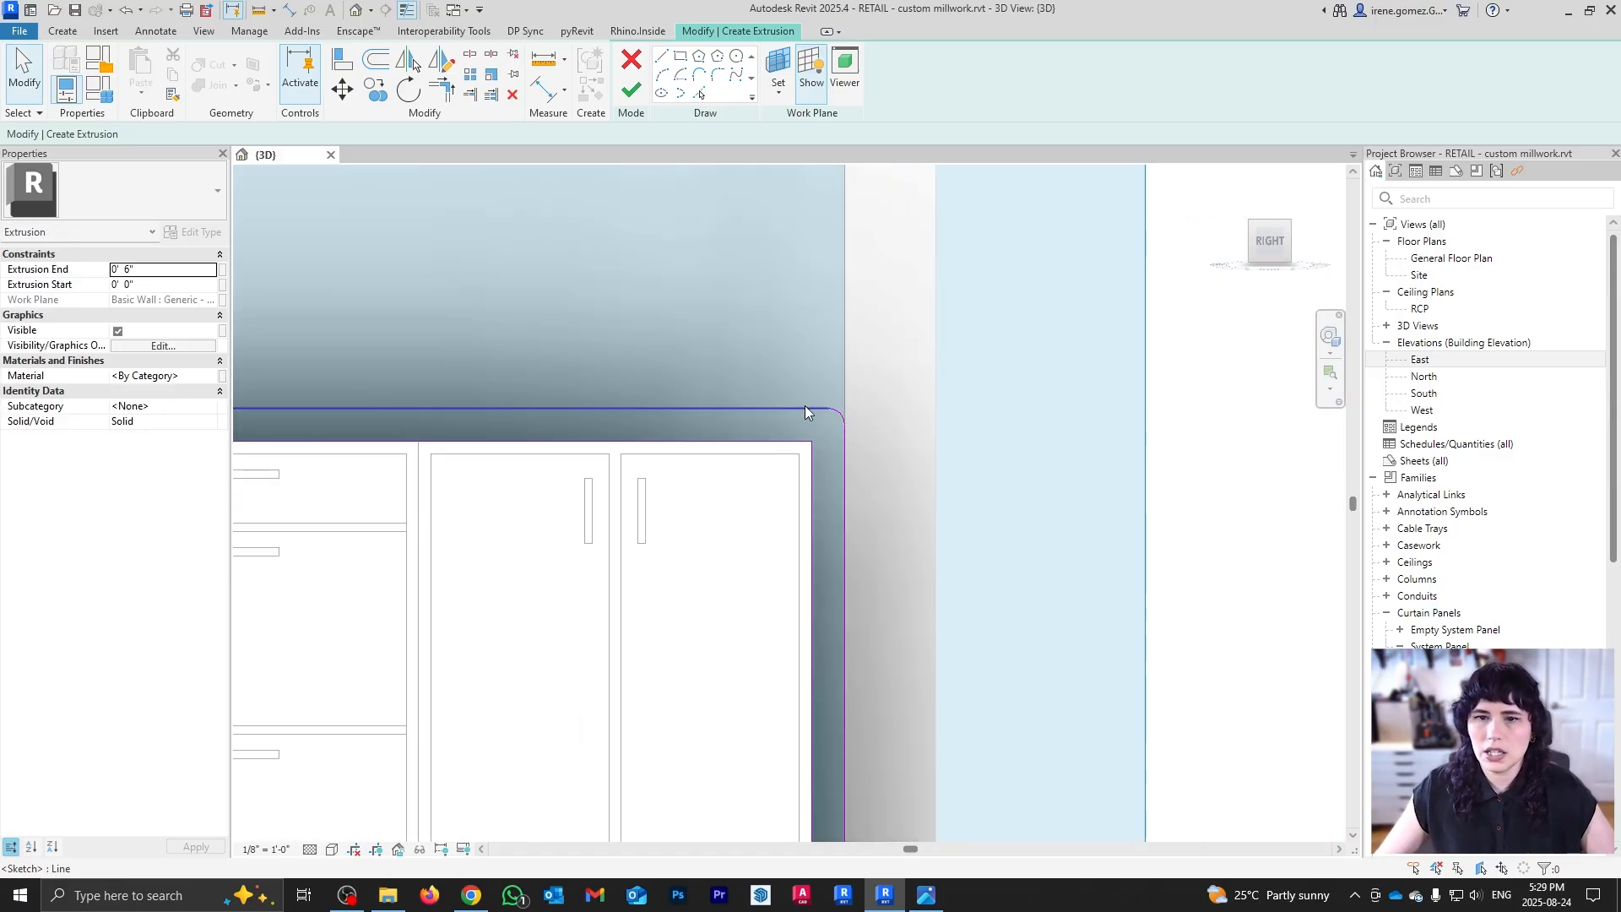
scroll(805, 411, "down", 2)
left_click(631, 91)
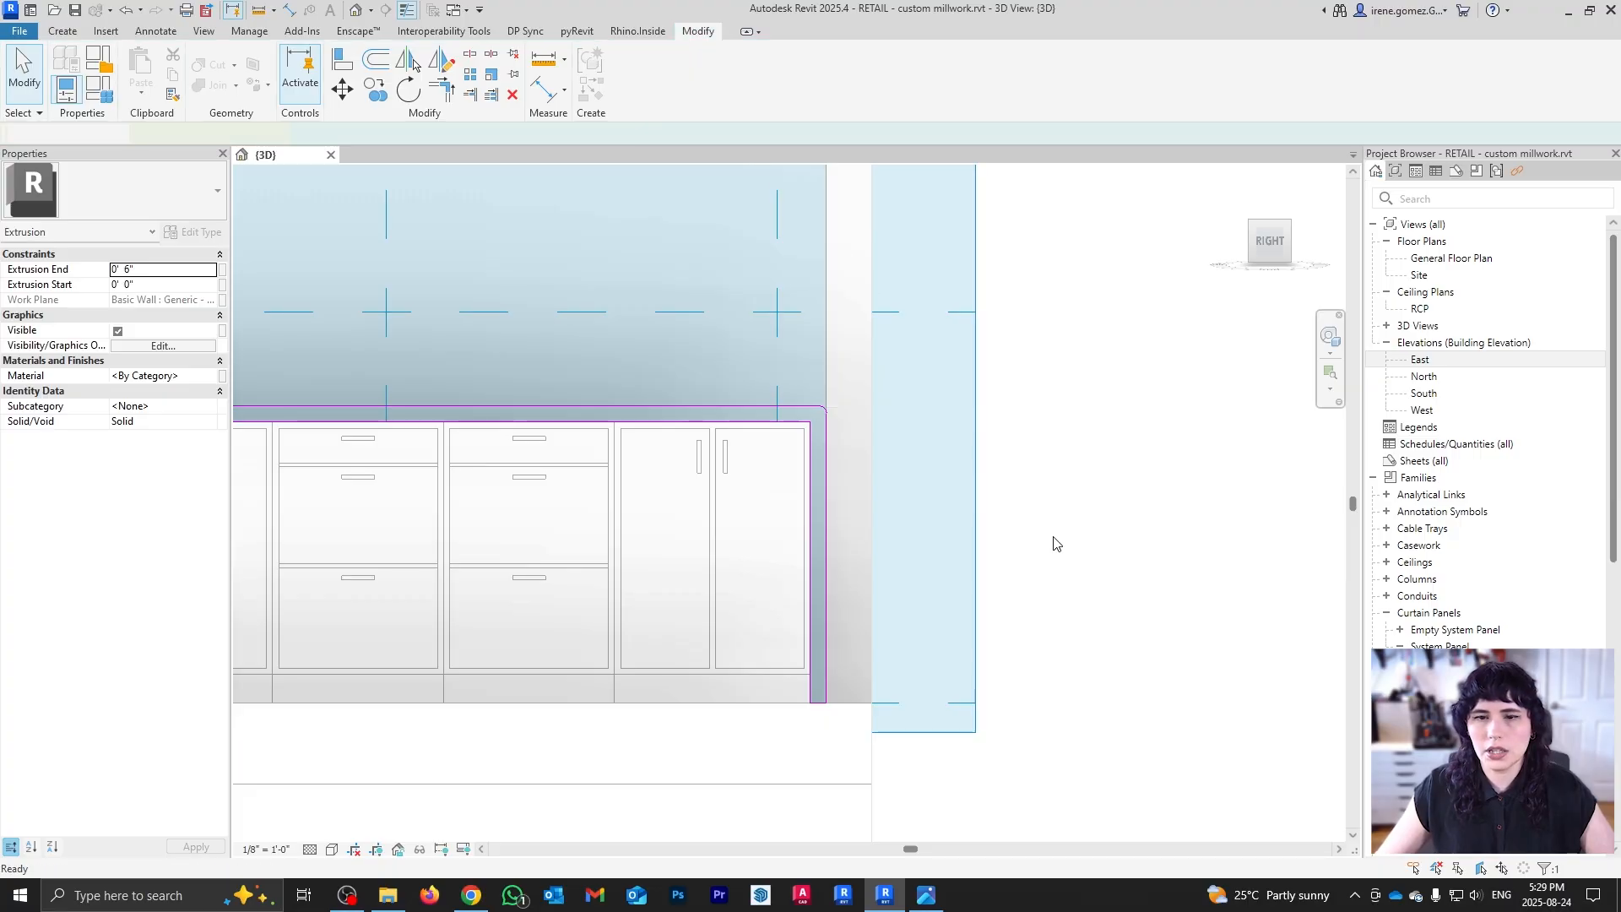
middle_click_drag(940, 528, 469, 692, "shift")
scroll(832, 542, "down", 3)
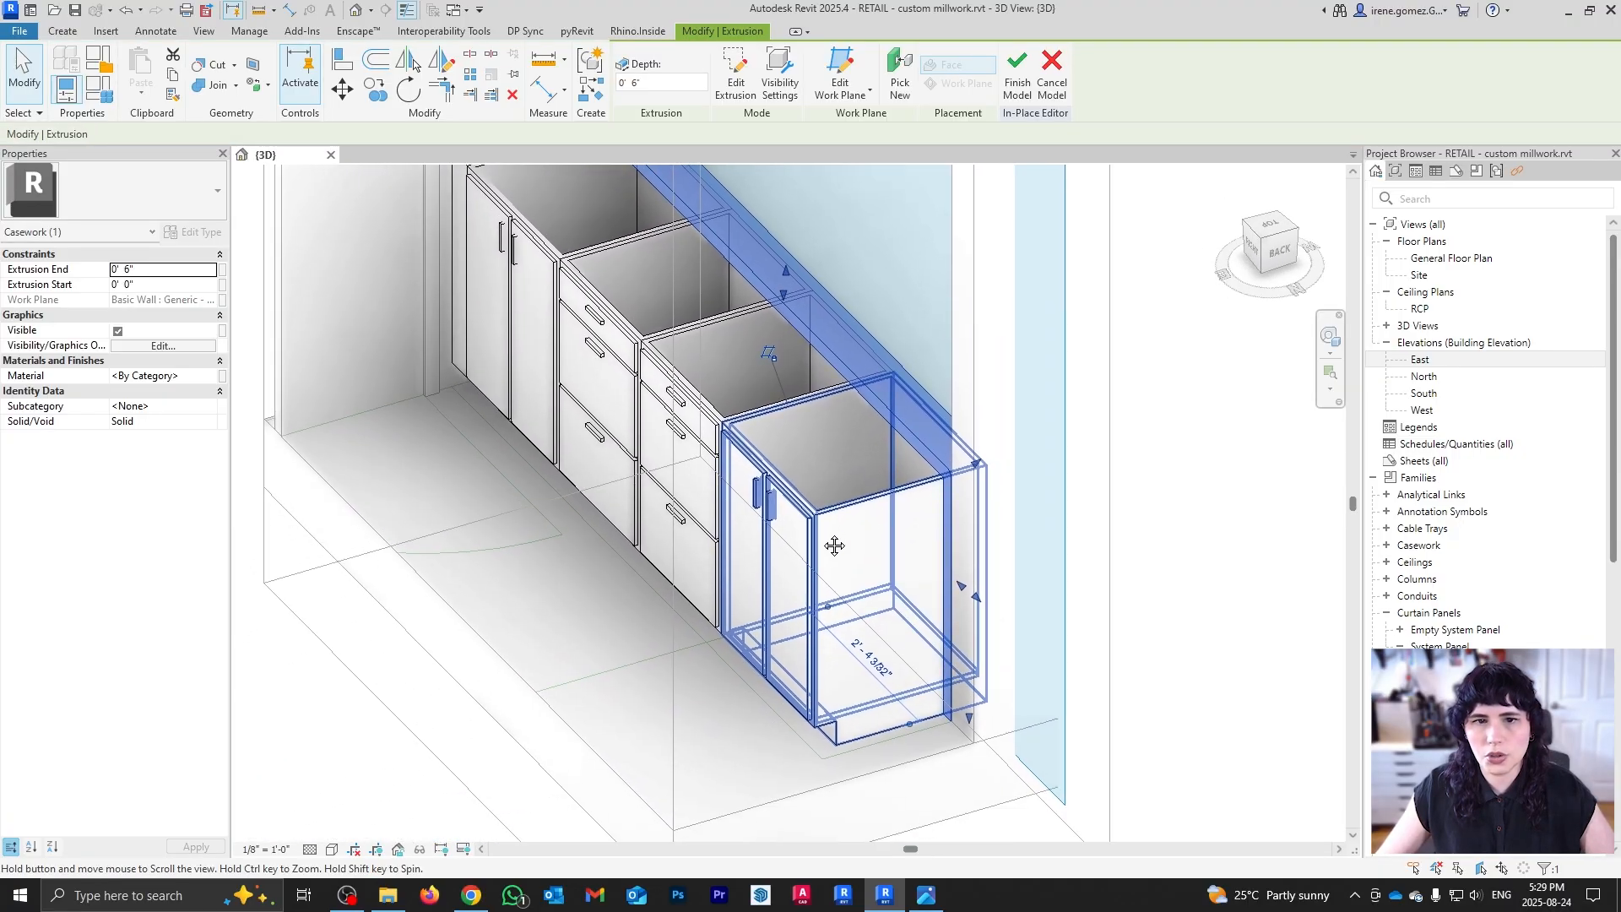
scroll(574, 246, "up", 4)
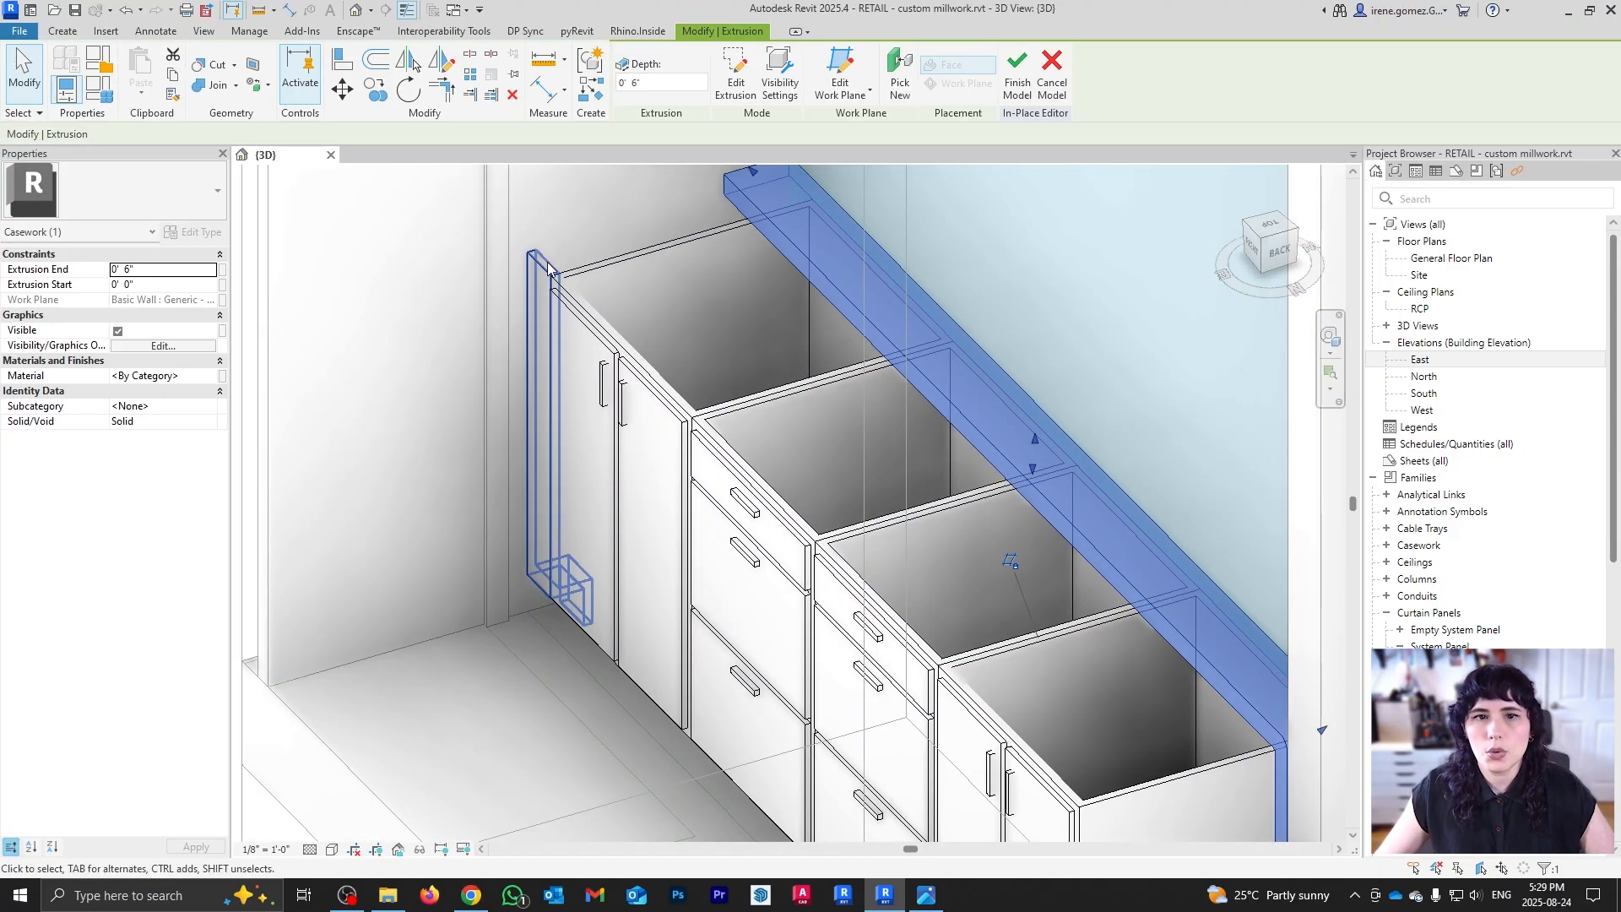
scroll(554, 281, "down", 4)
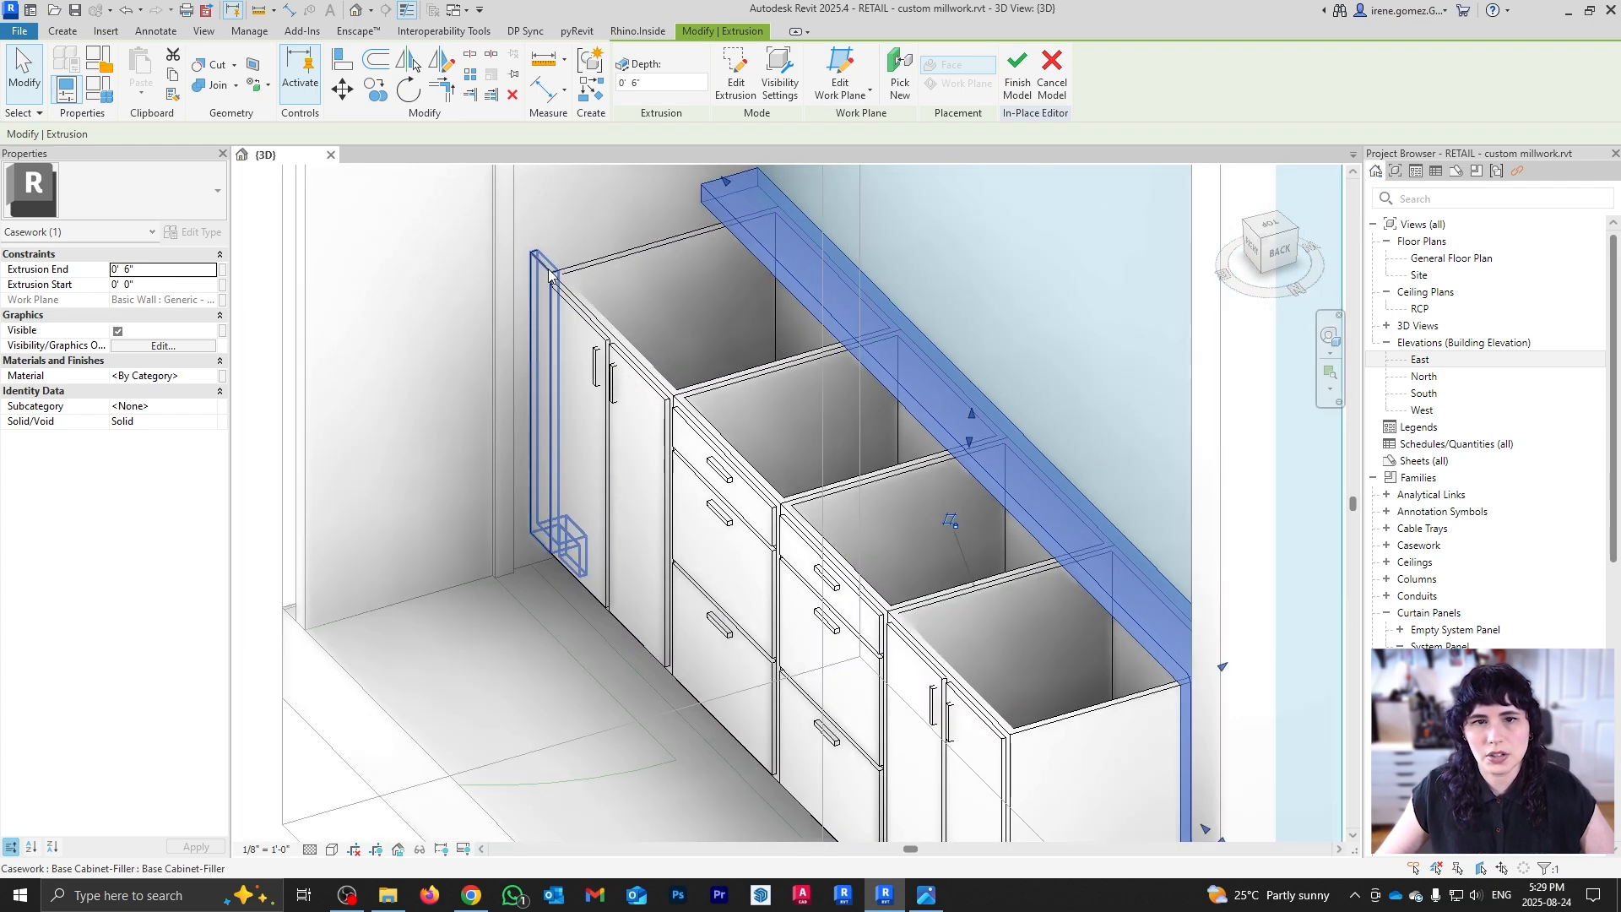
scroll(885, 419, "down", 3)
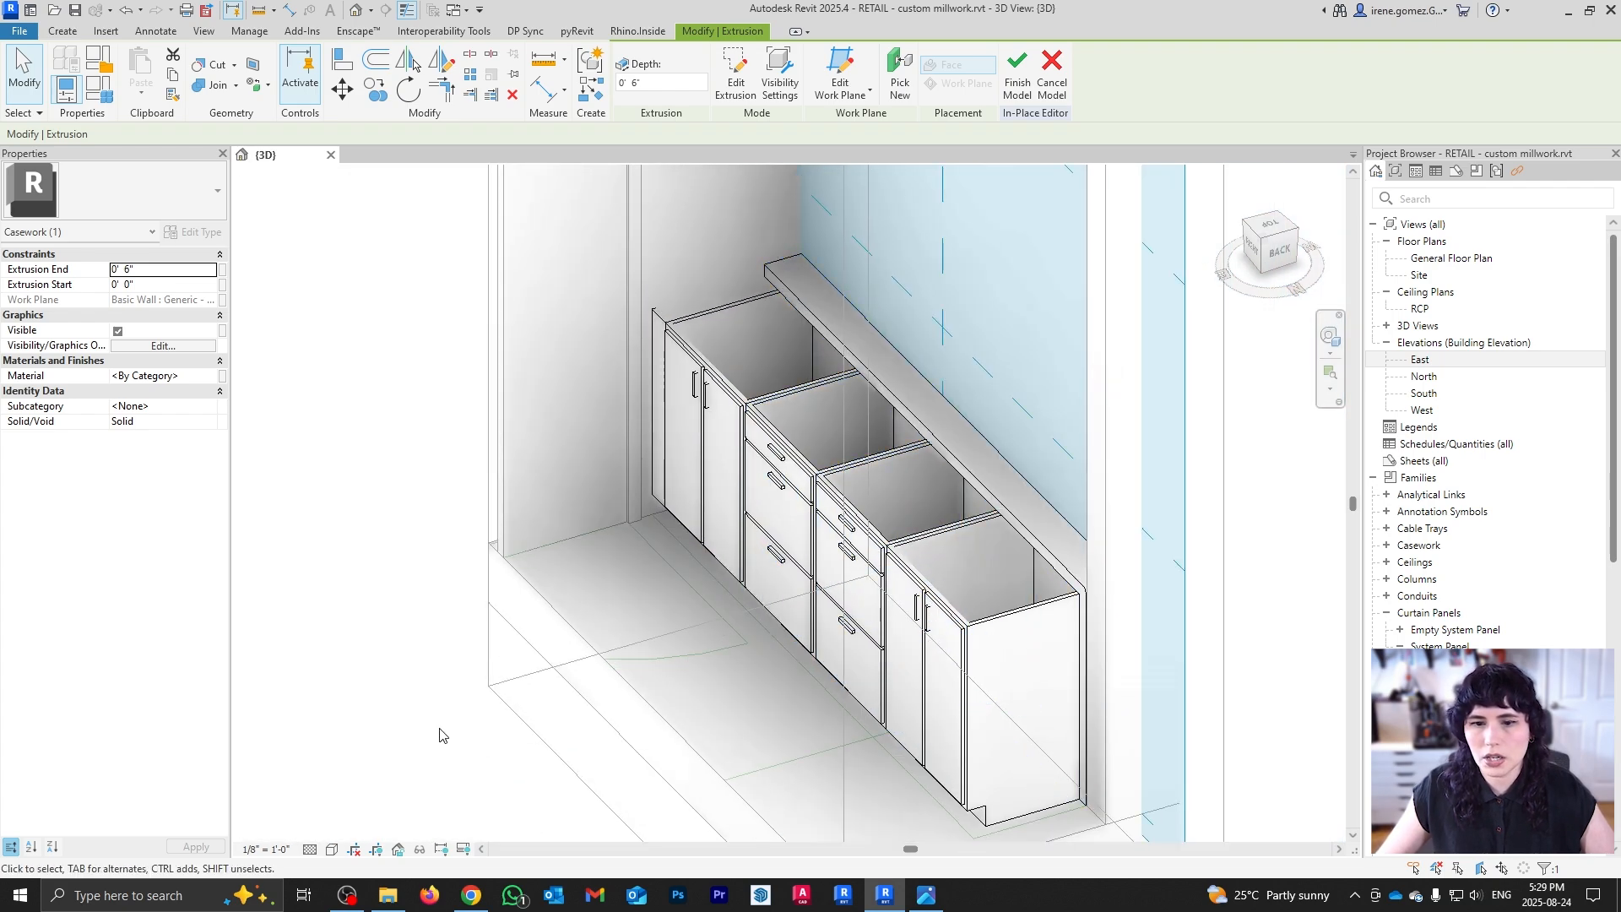
left_click_drag(922, 542, 725, 278)
scroll(660, 317, "up", 6)
scroll(646, 314, "down", 7)
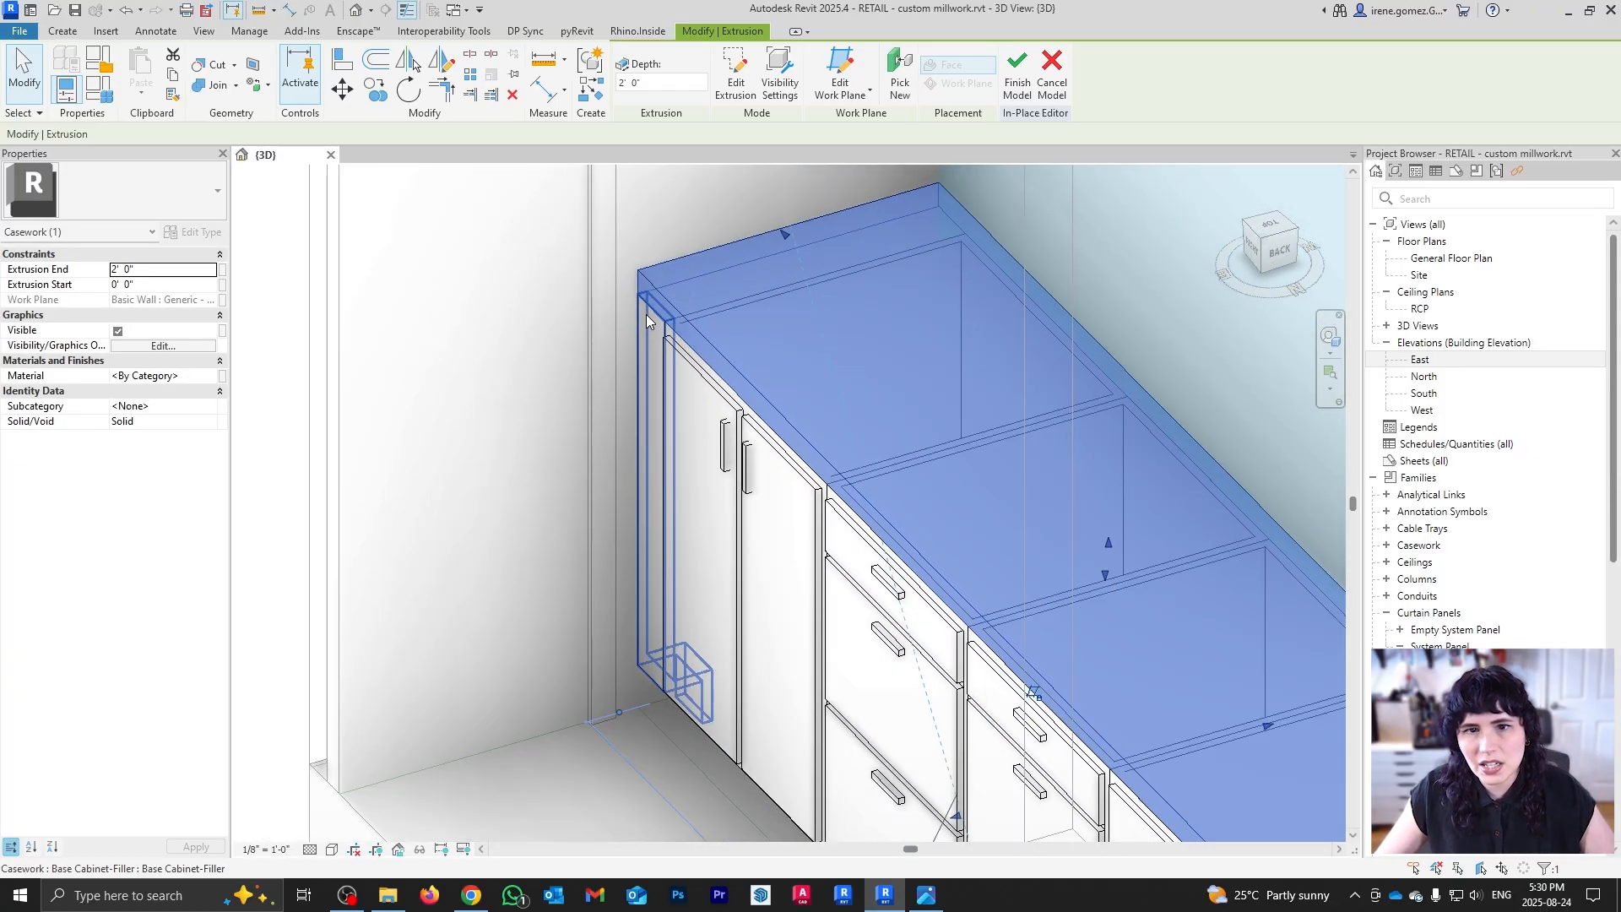
scroll(937, 642, "up", 2)
middle_click_drag(1006, 720, 758, 553, "shift")
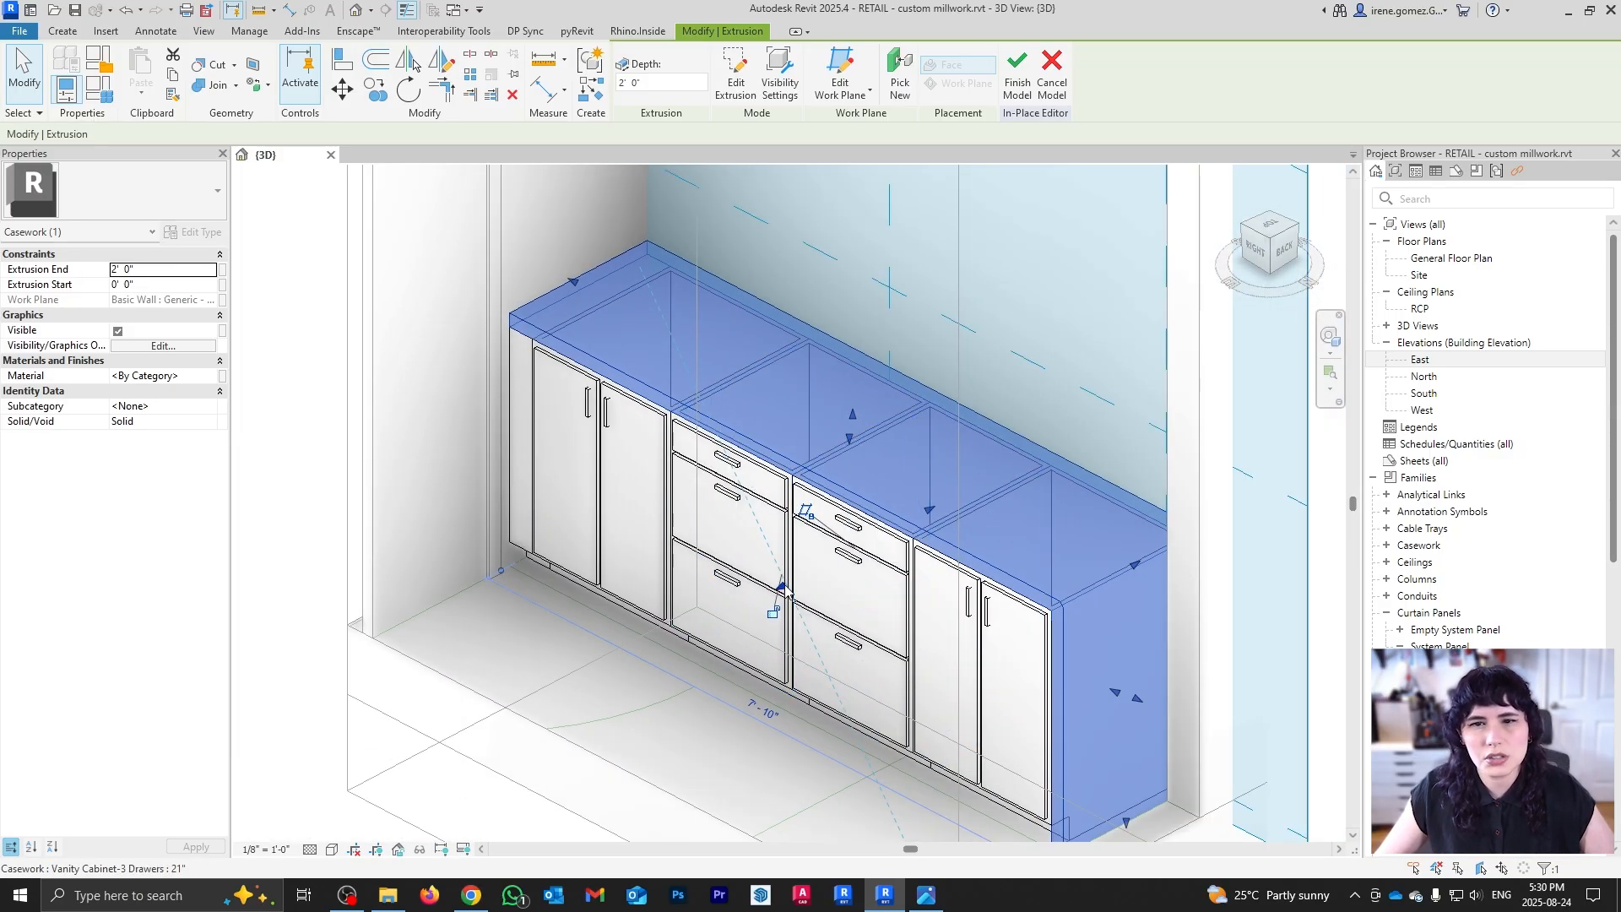
left_click_drag(782, 589, 775, 581)
middle_click_drag(775, 581, 711, 492, "shift")
scroll(895, 479, "up", 5)
scroll(692, 492, "down", 6)
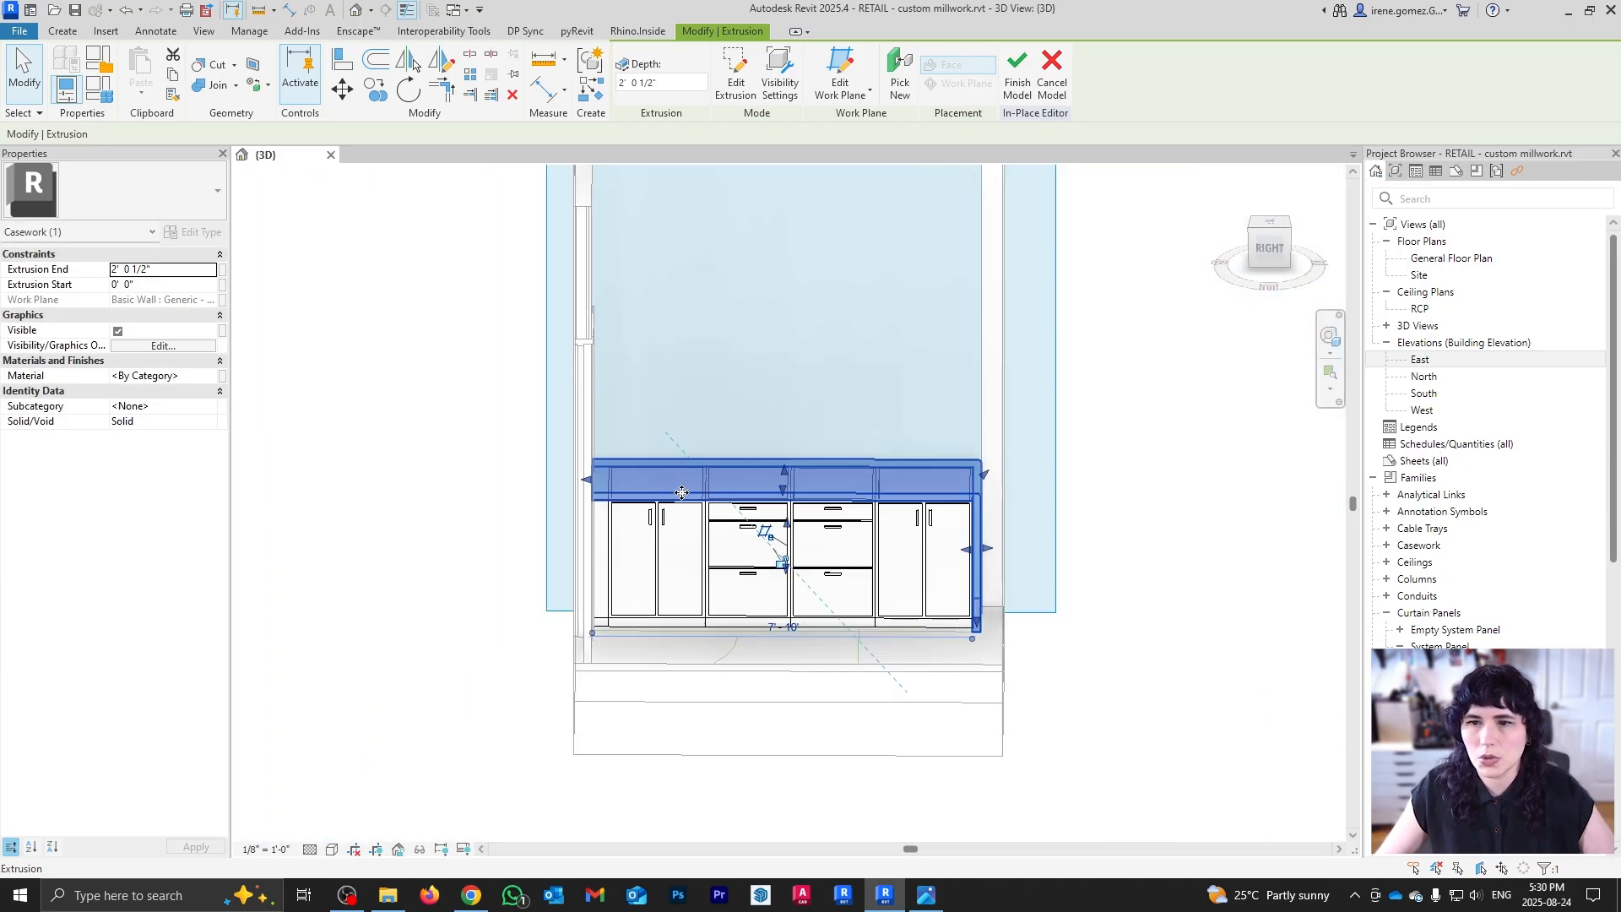
scroll(680, 493, "up", 1)
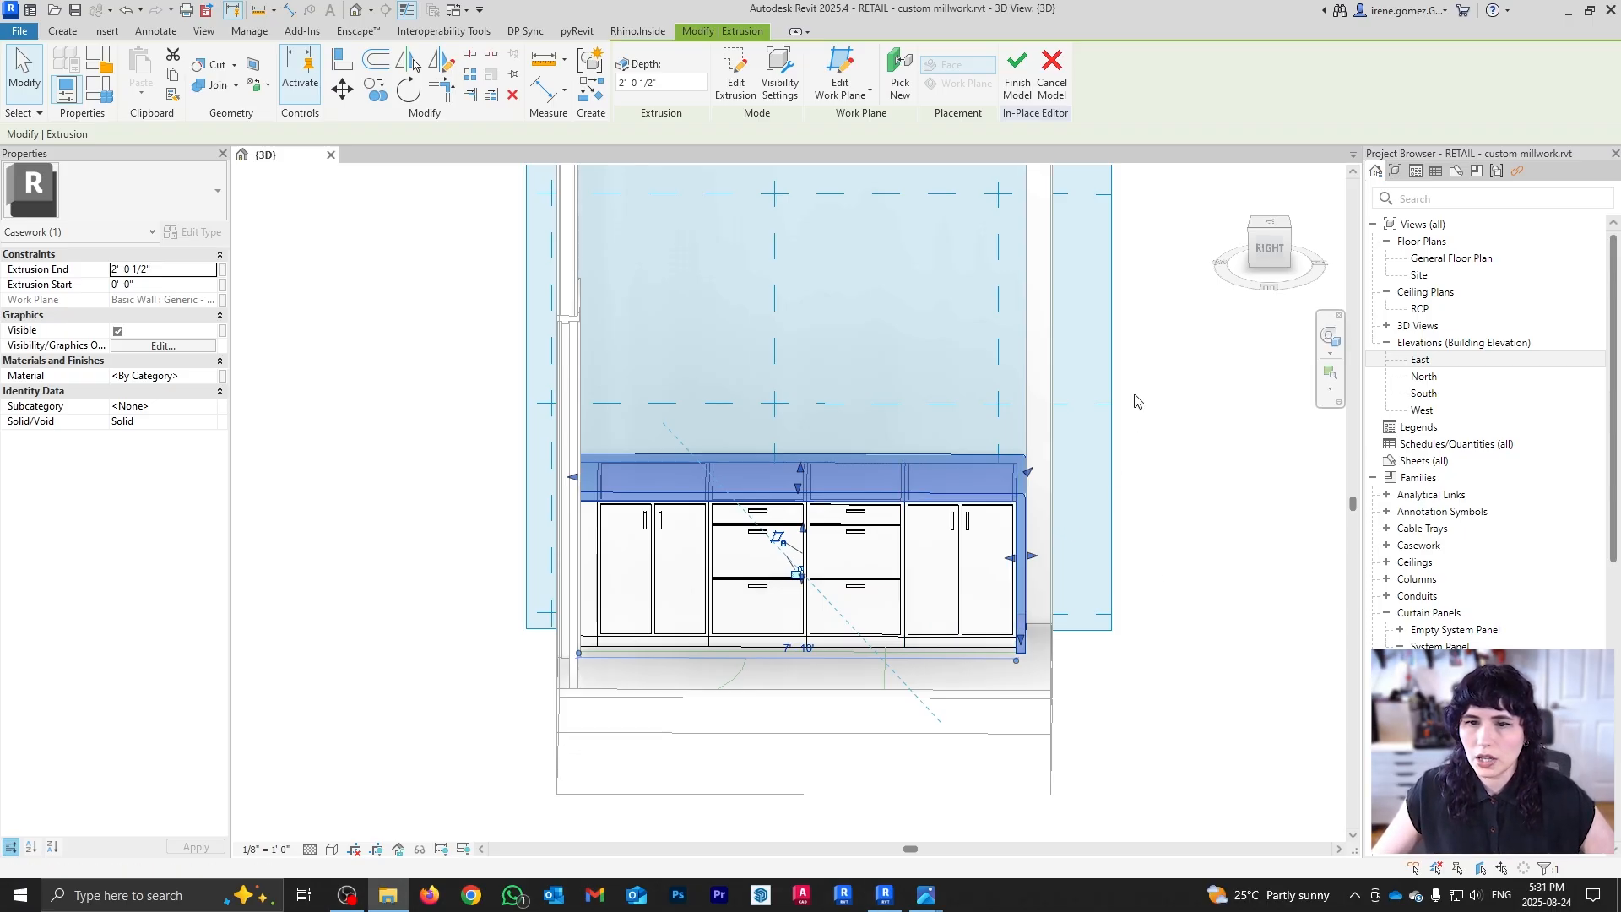
left_click(940, 895)
left_click(998, 827)
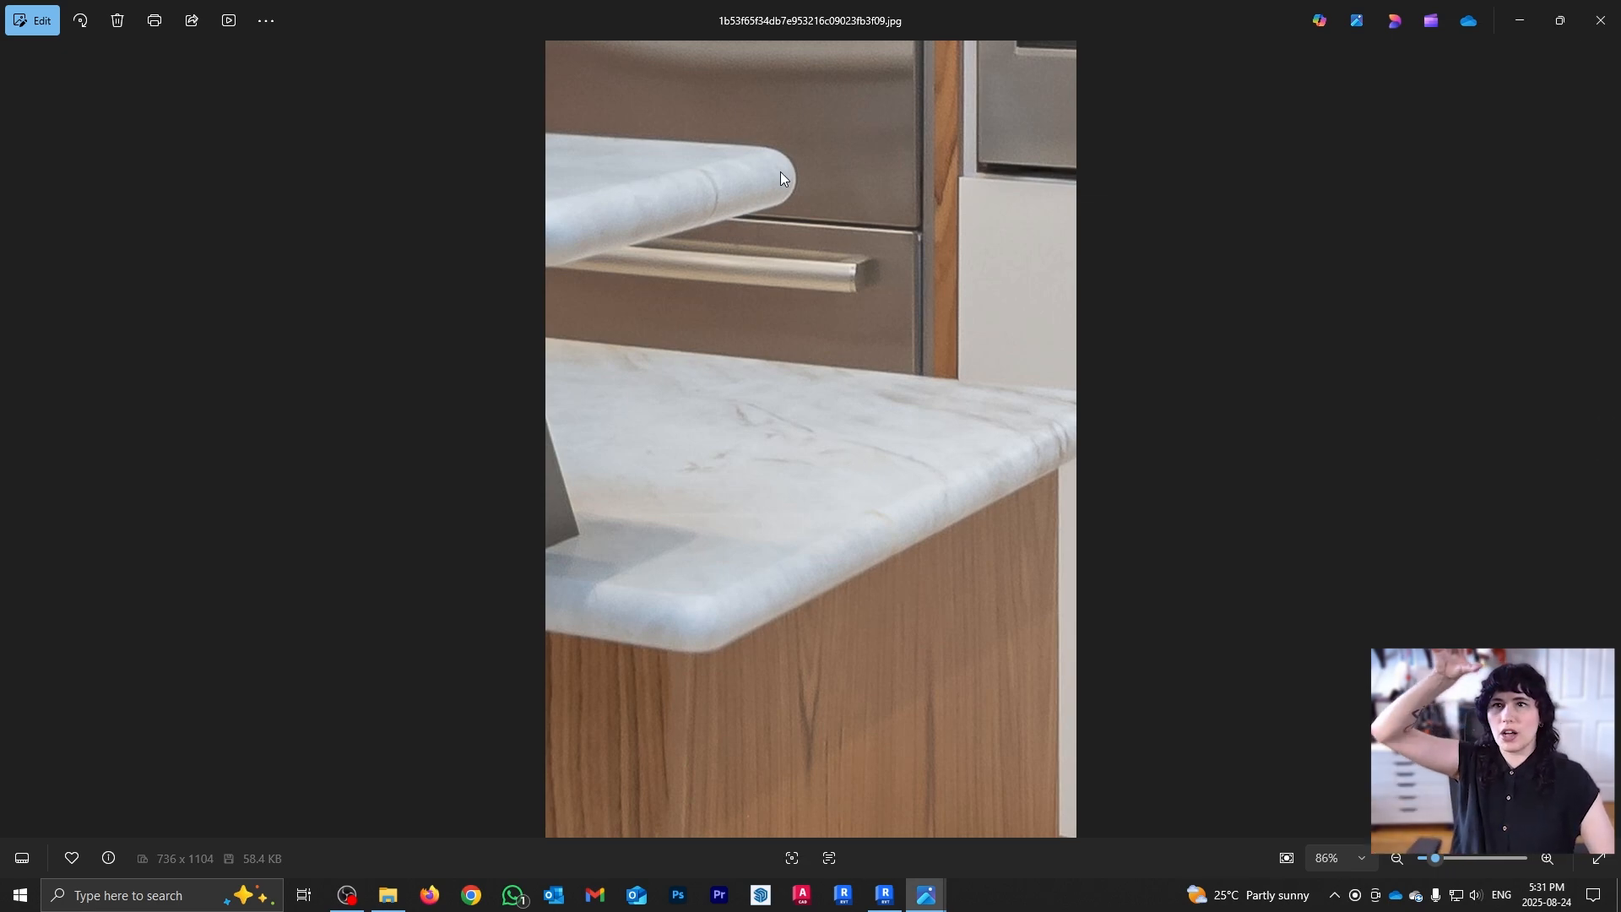
left_click(1520, 26)
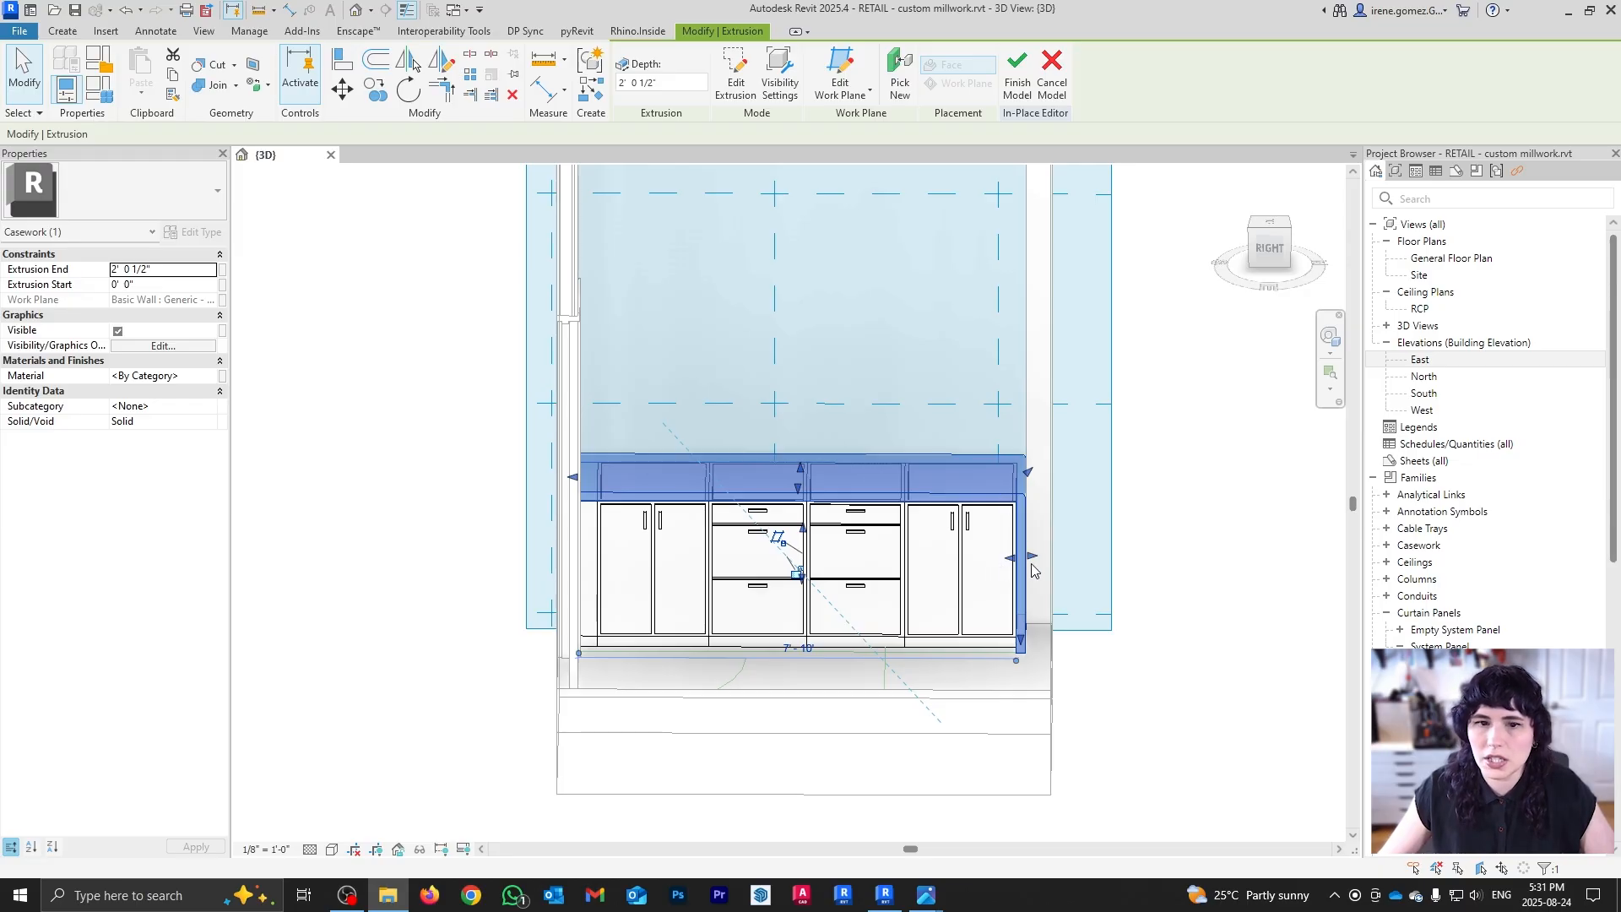
Step: Pull the countertop front back and set Extrusion End to 2' 1" for a slight overhang past the fronts
middle_click_drag(1032, 571, 688, 551, "shift")
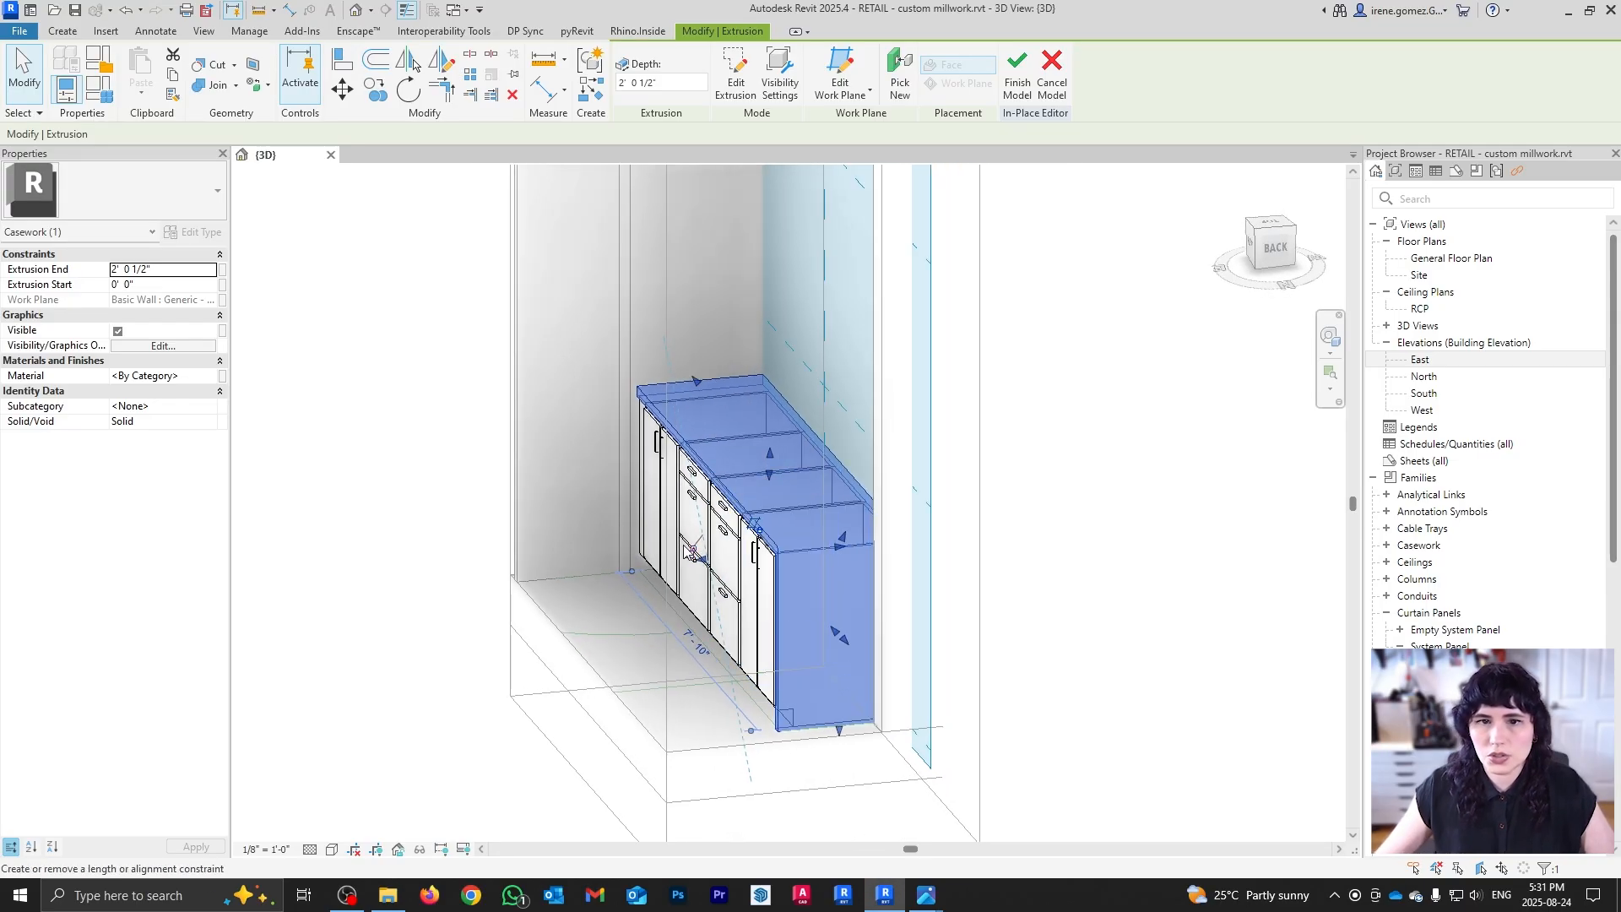
scroll(682, 397, "up", 8)
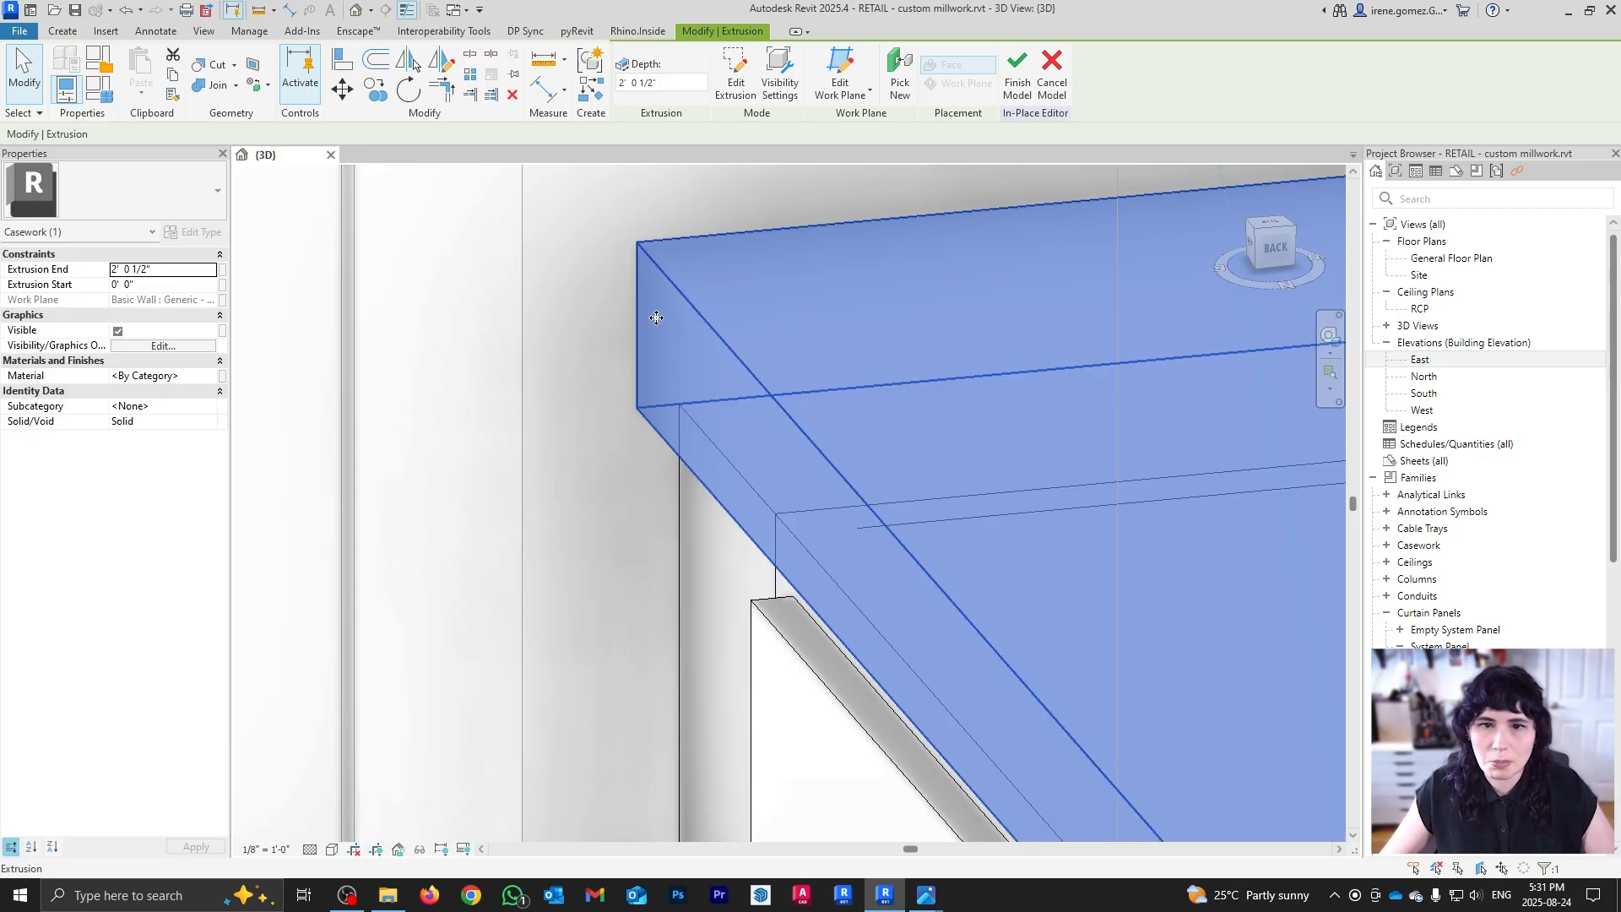
middle_click_drag(645, 325, 649, 273, "shift")
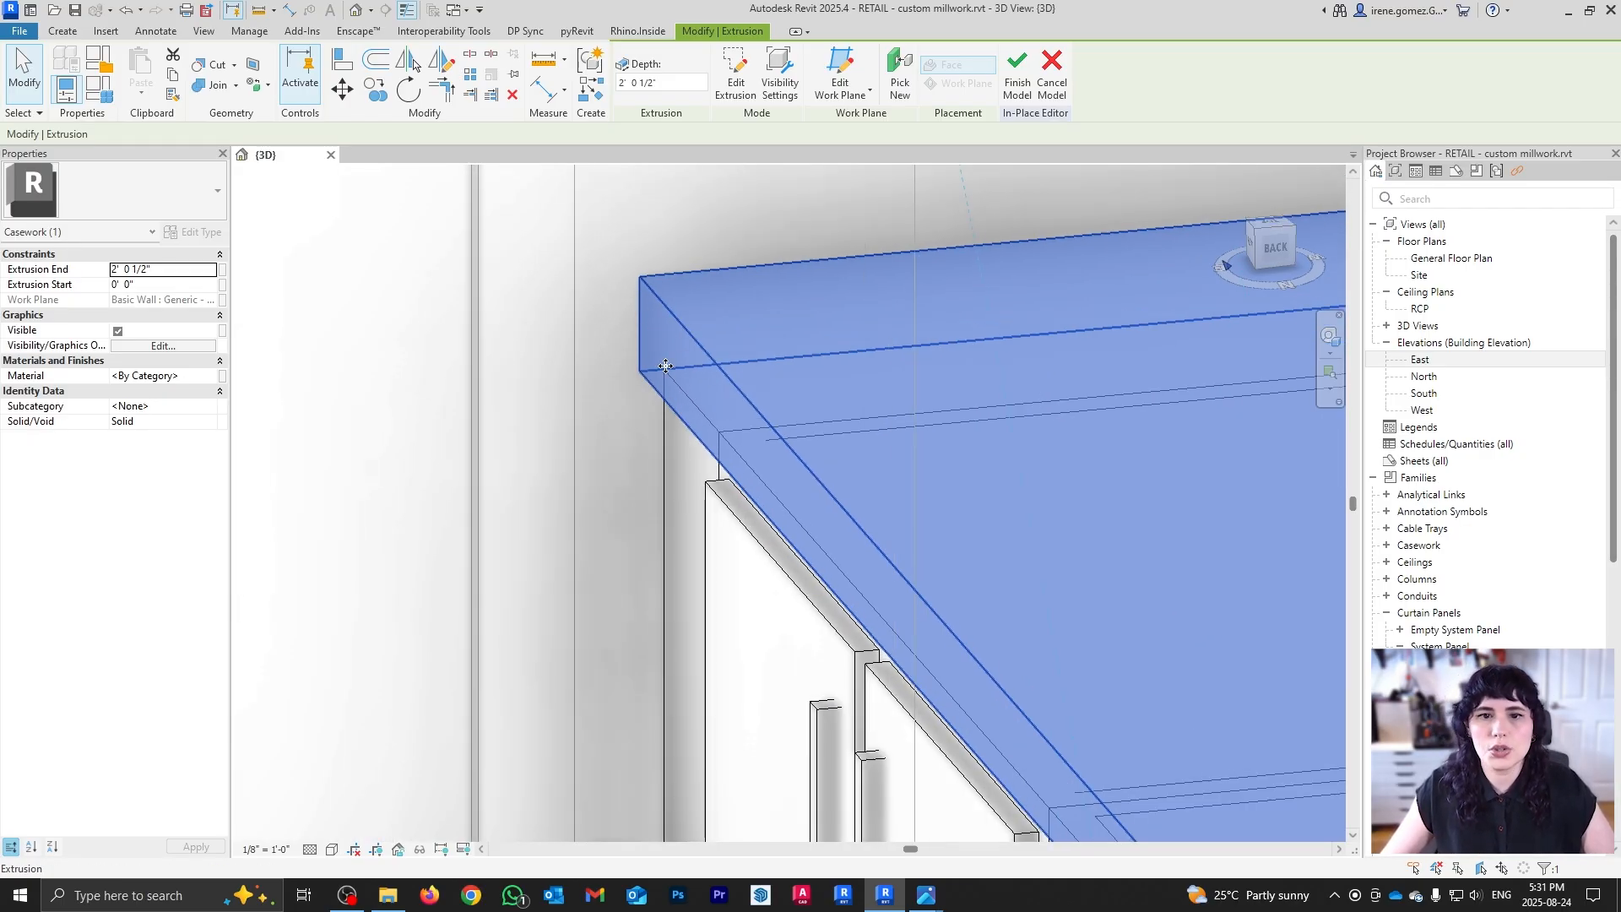
scroll(667, 364, "down", 10)
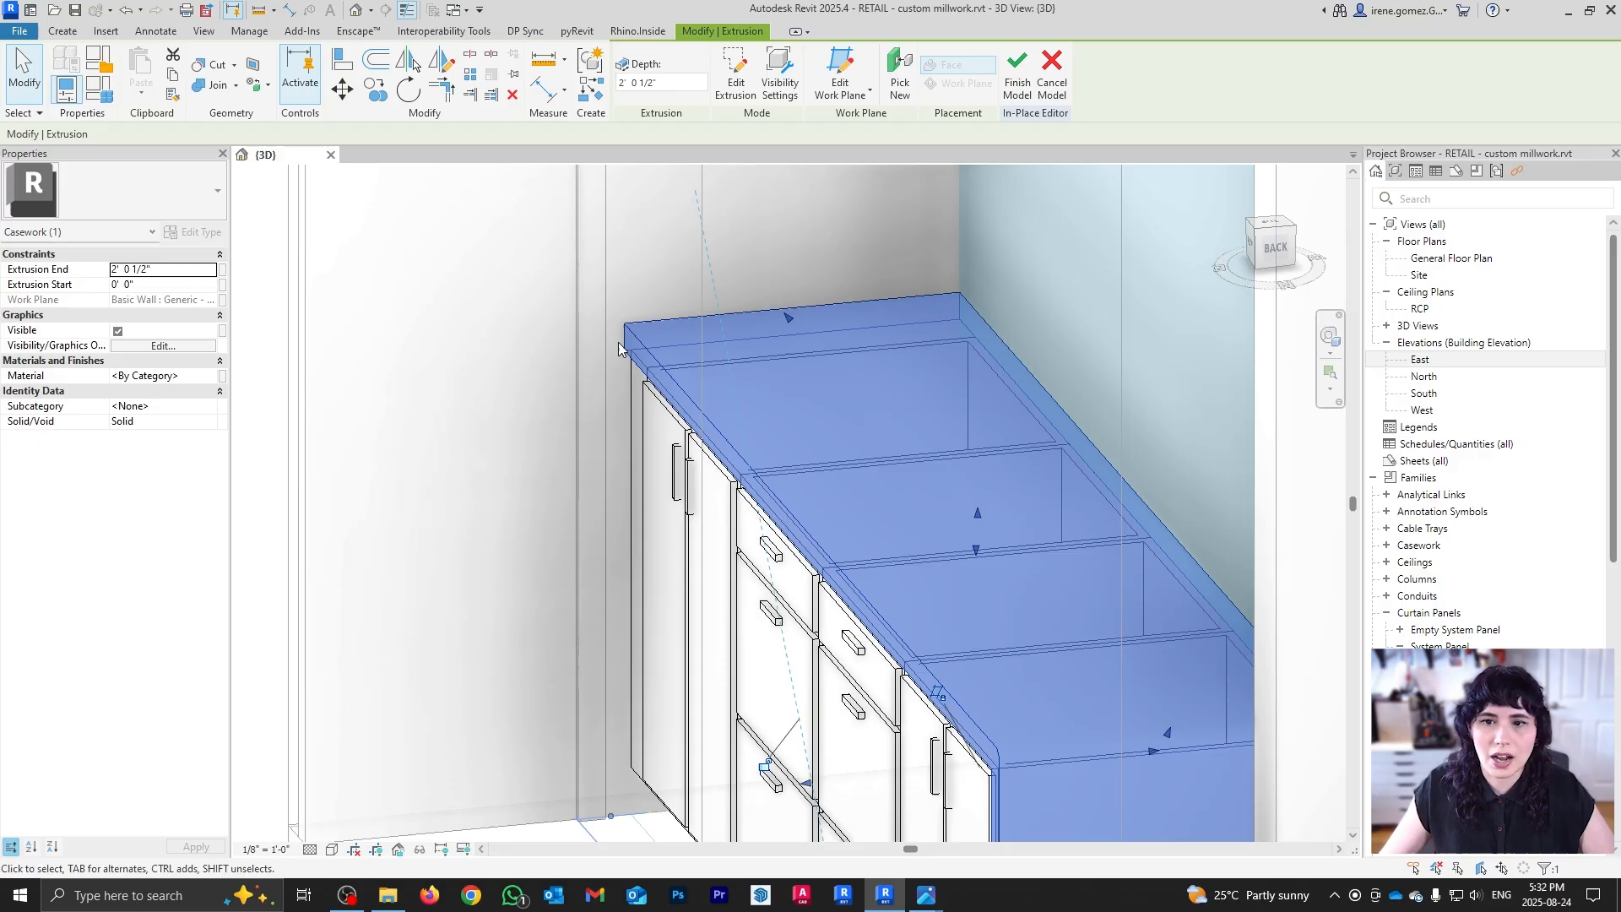
left_click_drag(763, 681, 718, 445)
scroll(631, 348, "up", 3)
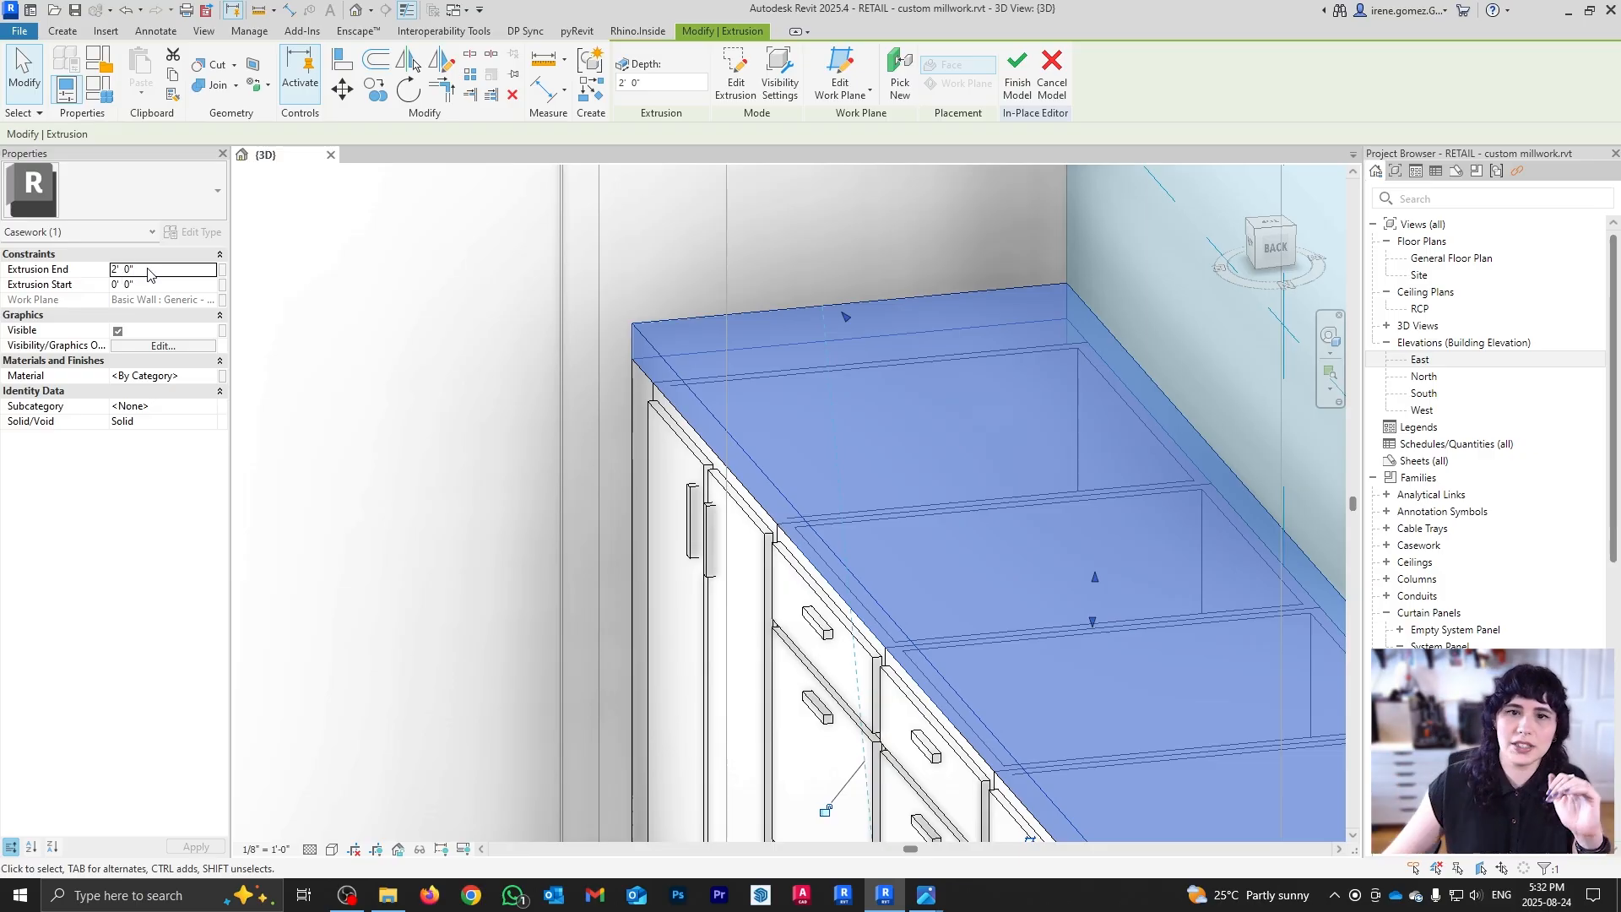
left_click(148, 269)
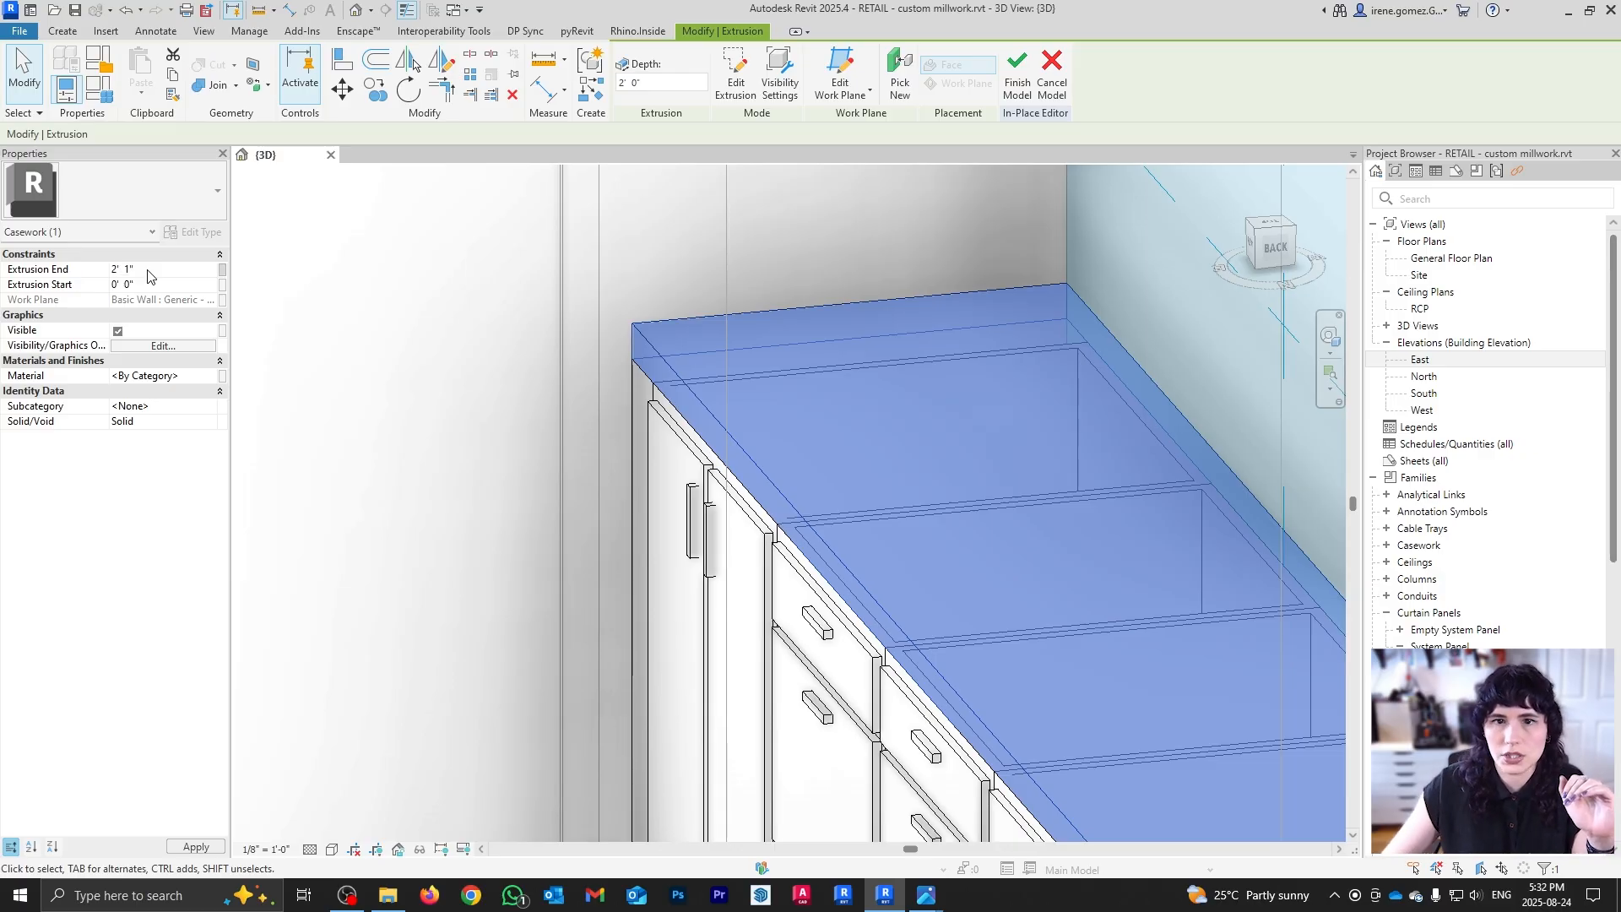
middle_click_drag(727, 461, 944, 523, "shift")
scroll(832, 471, "down", 1)
scroll(351, 169, "up", 1)
Step: Start a Void Sweep using the countertop's front and right end top edges as its picked path
left_click(62, 31)
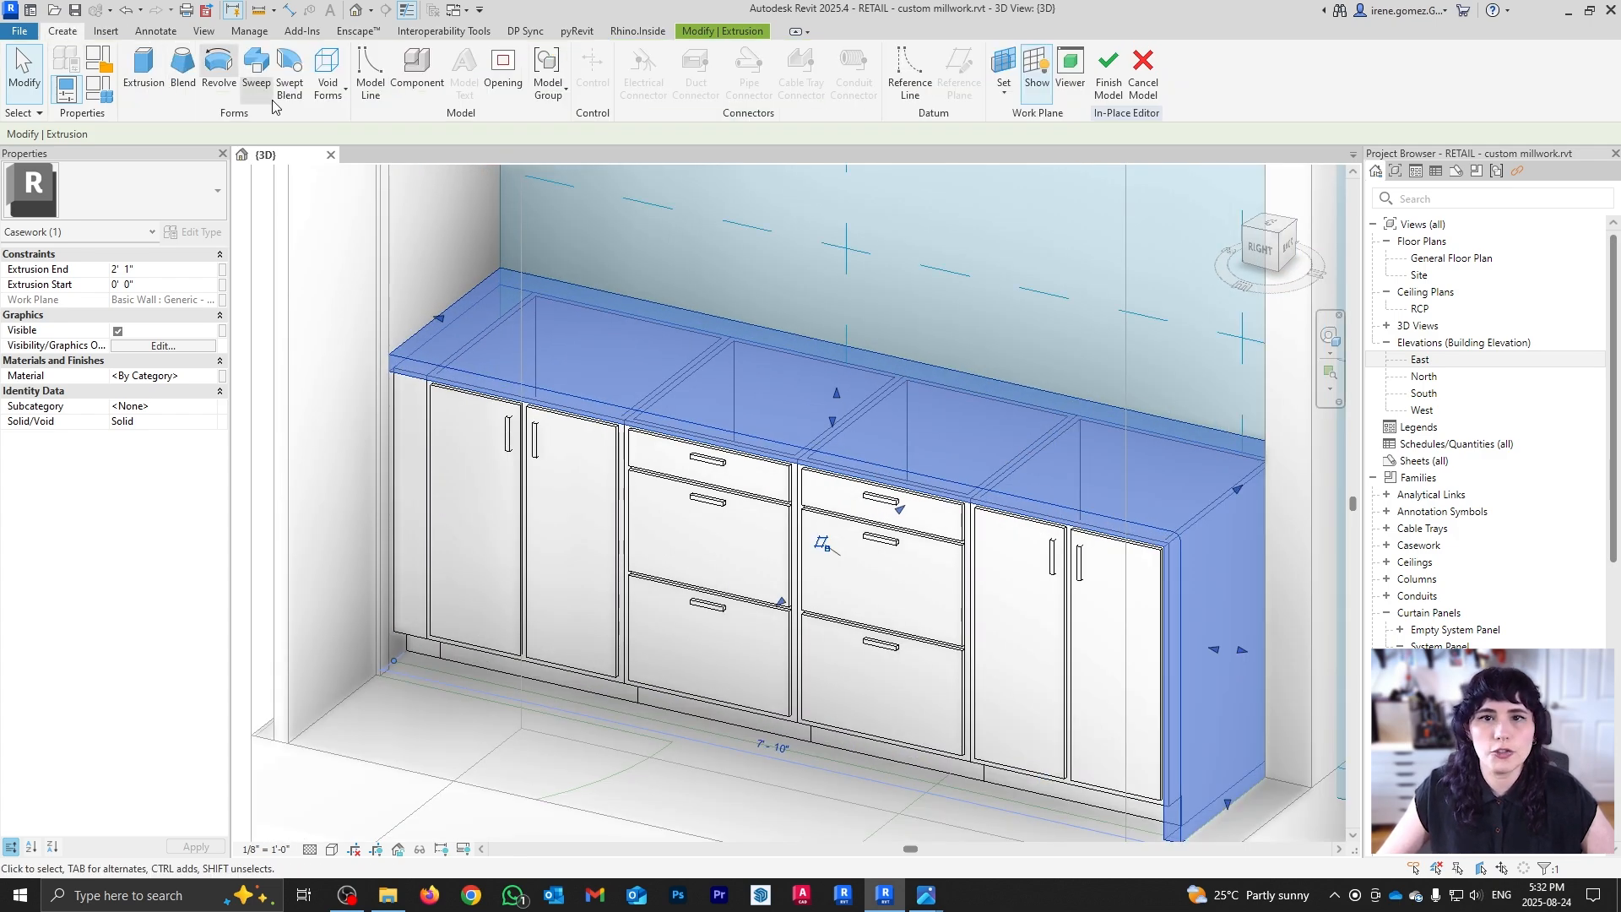
left_click(328, 81)
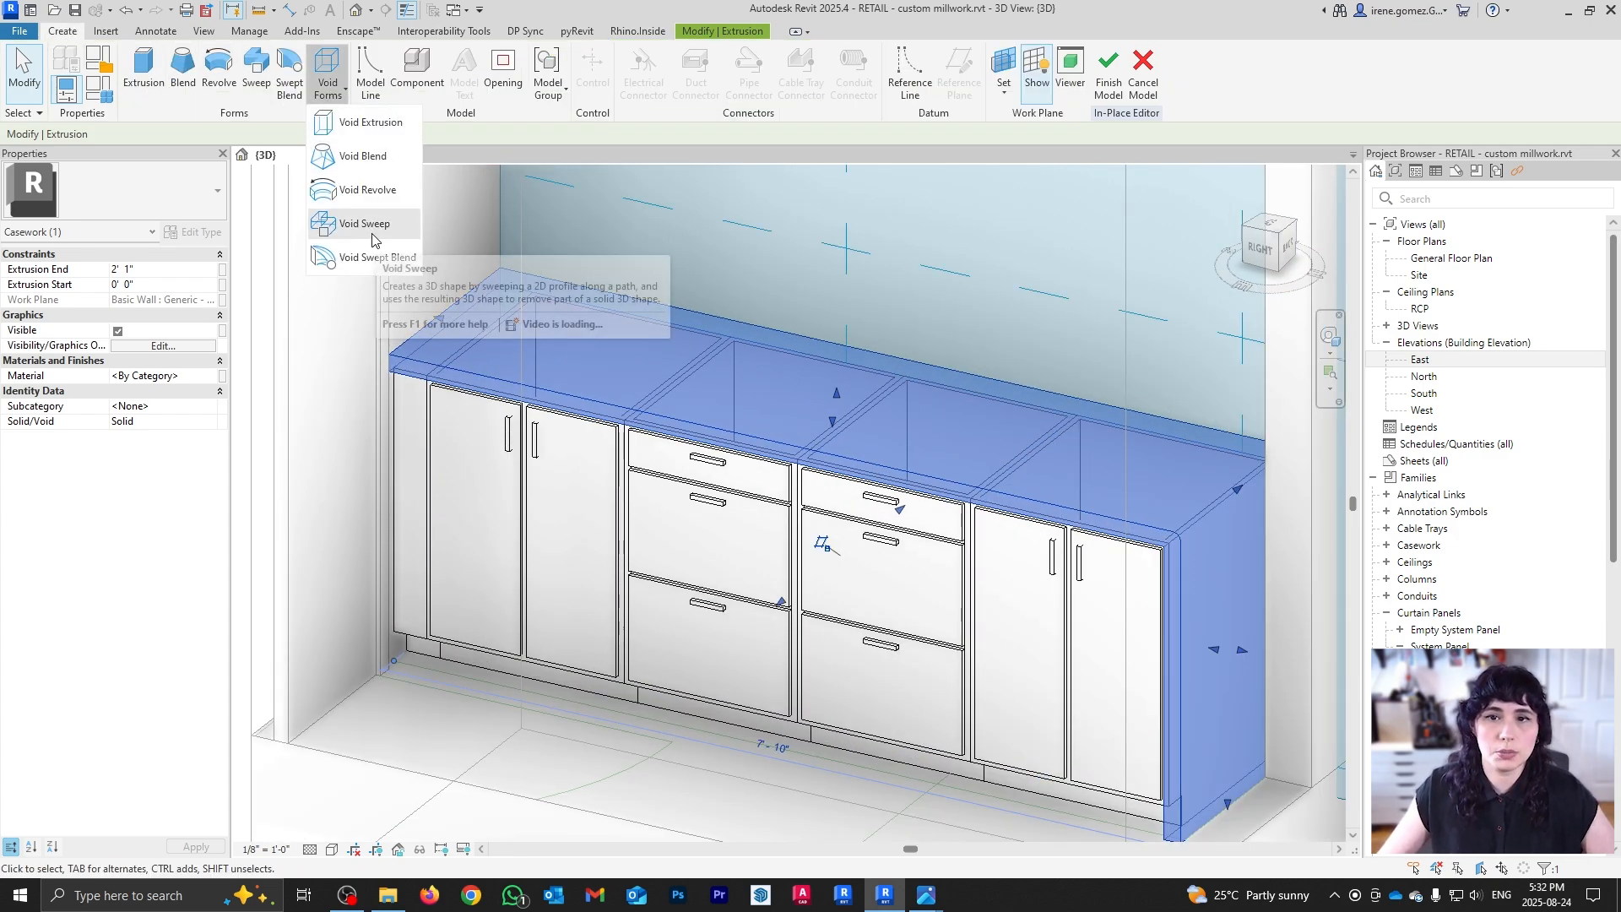
left_click(372, 228)
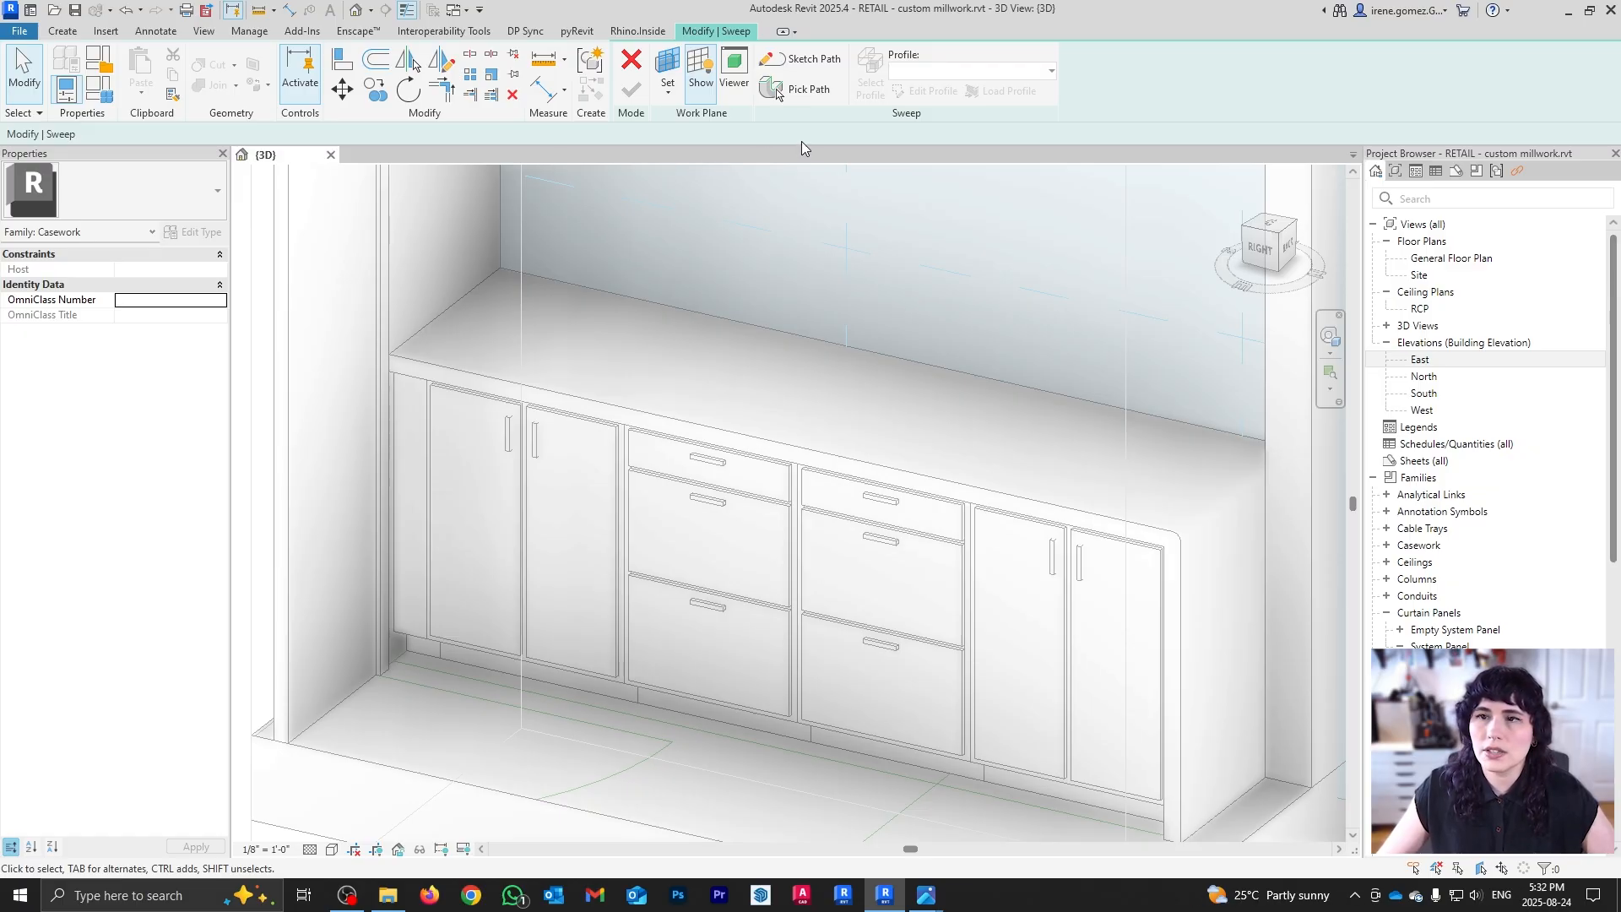
left_click(806, 91)
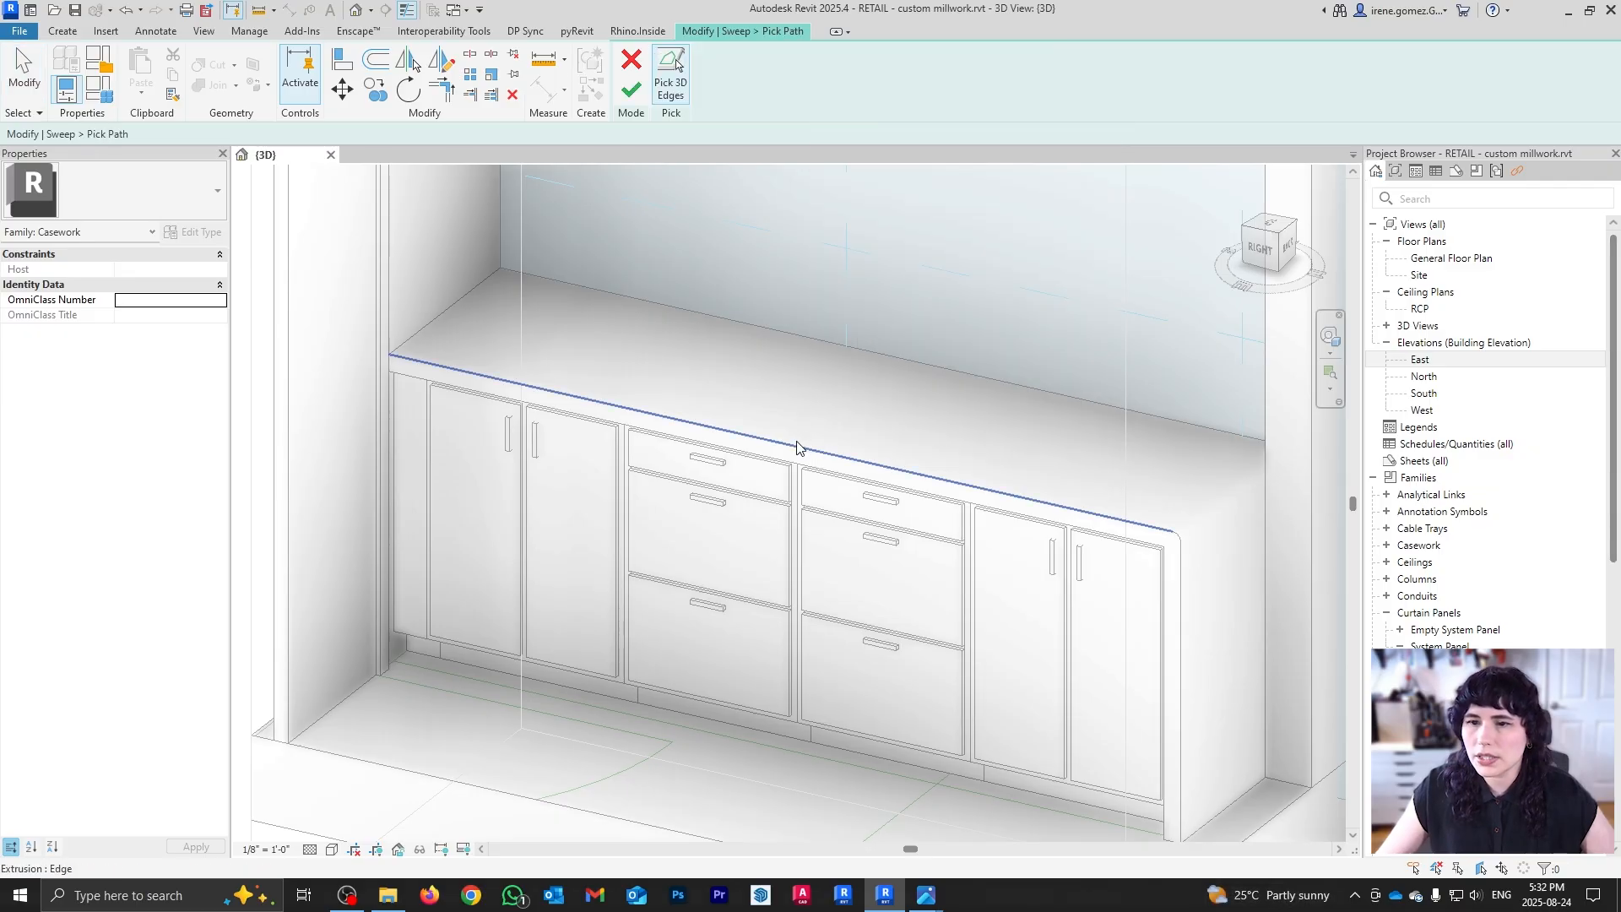
left_click(794, 446)
left_click(1182, 571)
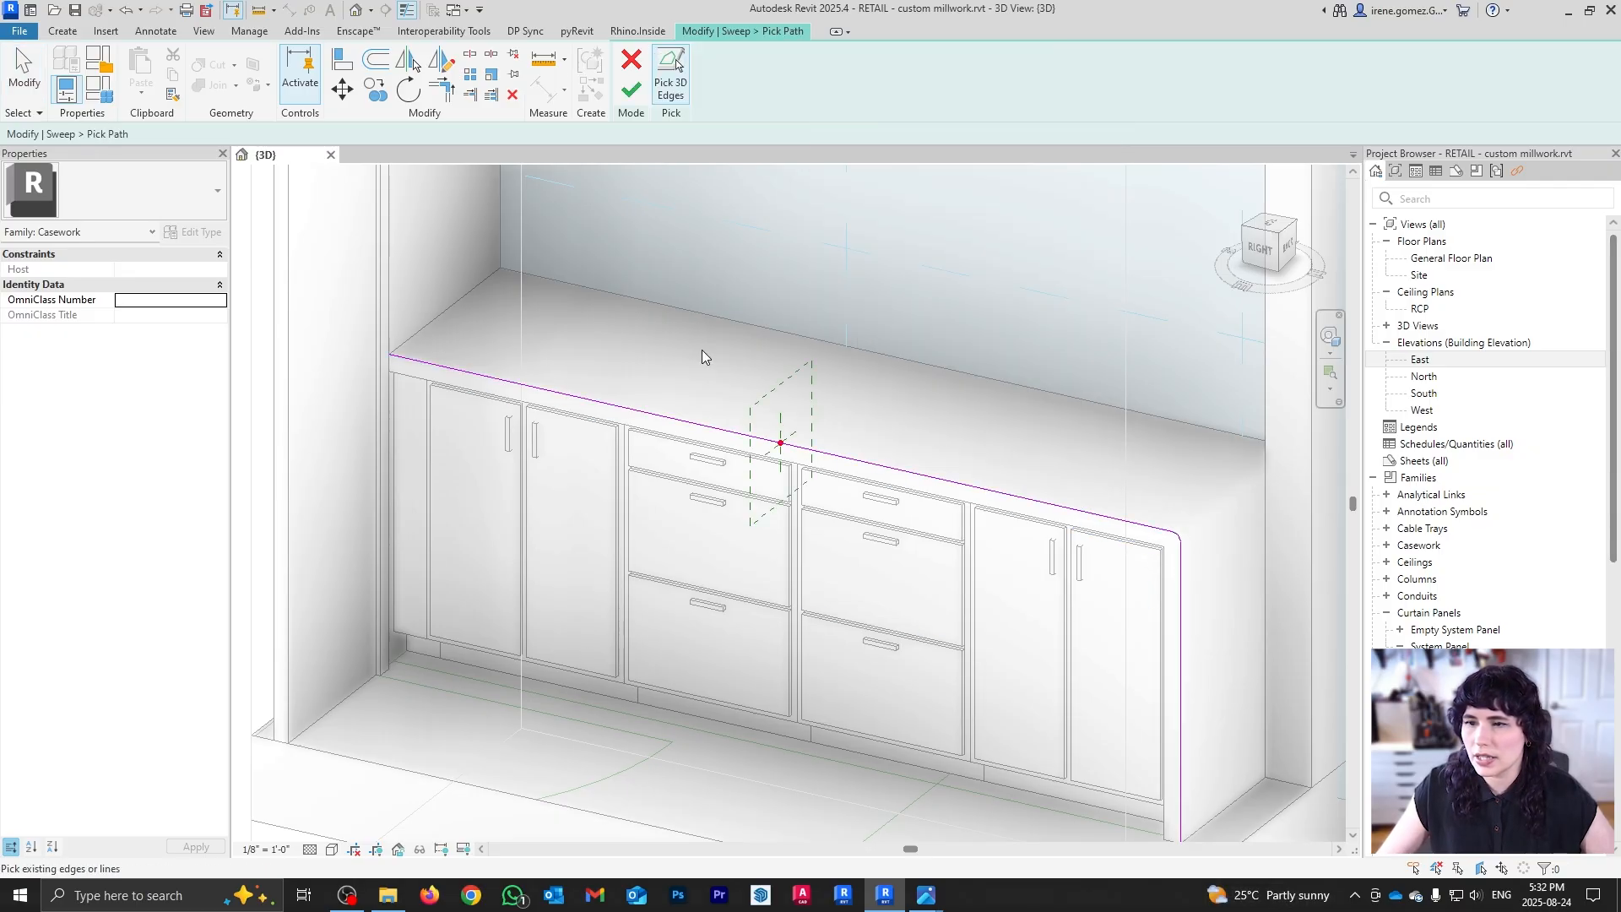
left_click(630, 90)
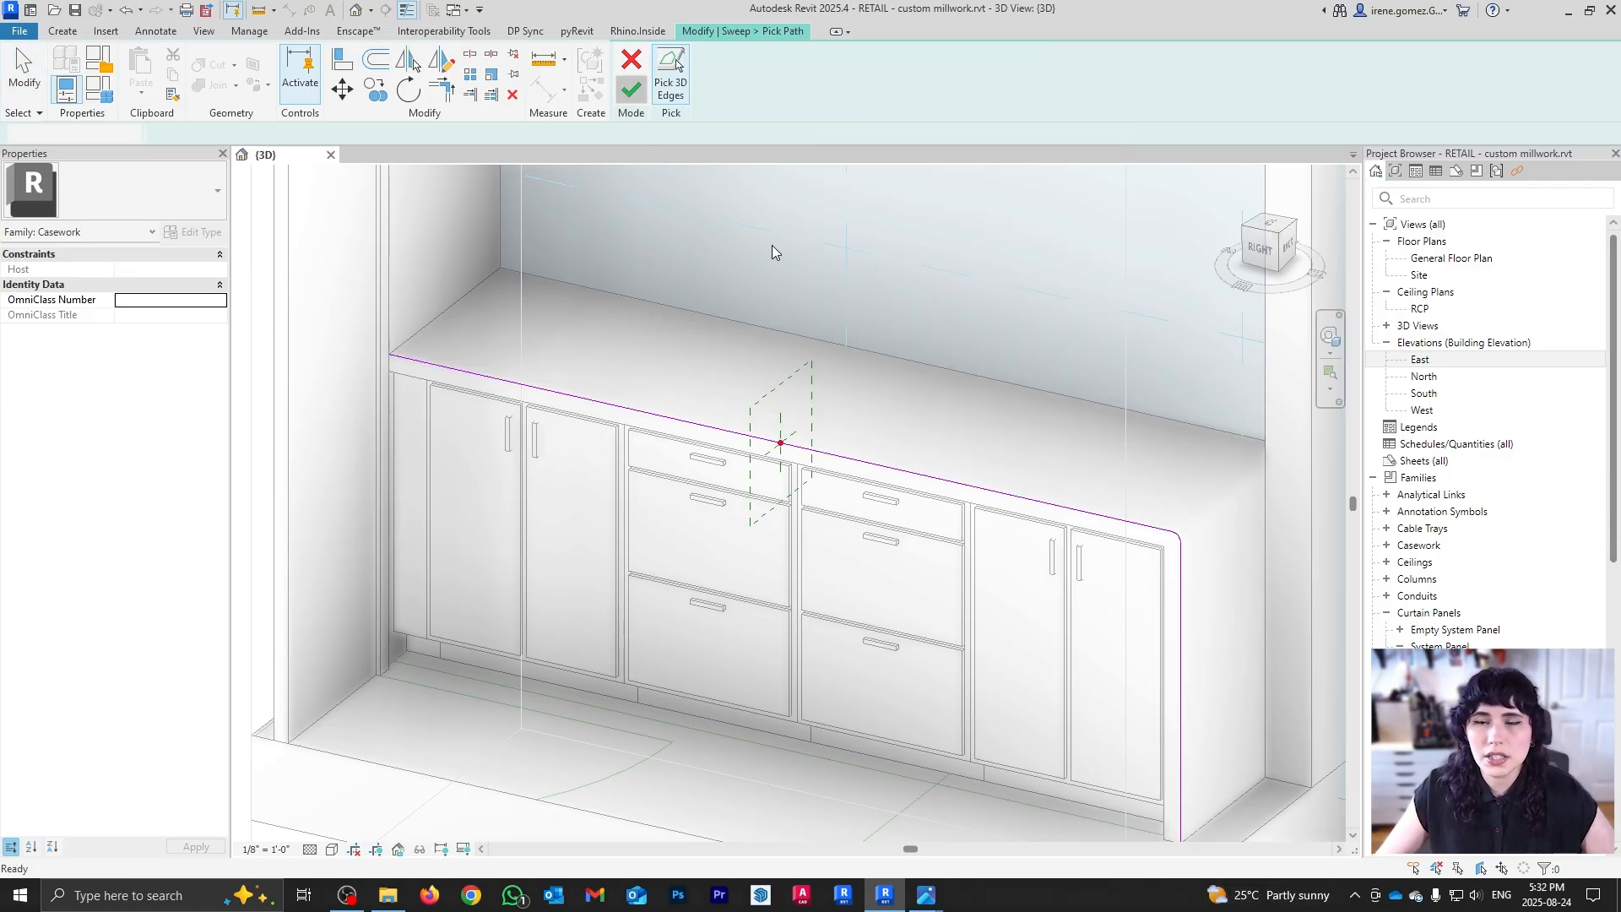
Step: Sketch the bullnose profile: a 1" vertical line plus a tangent arc to the bottom line
left_click(933, 91)
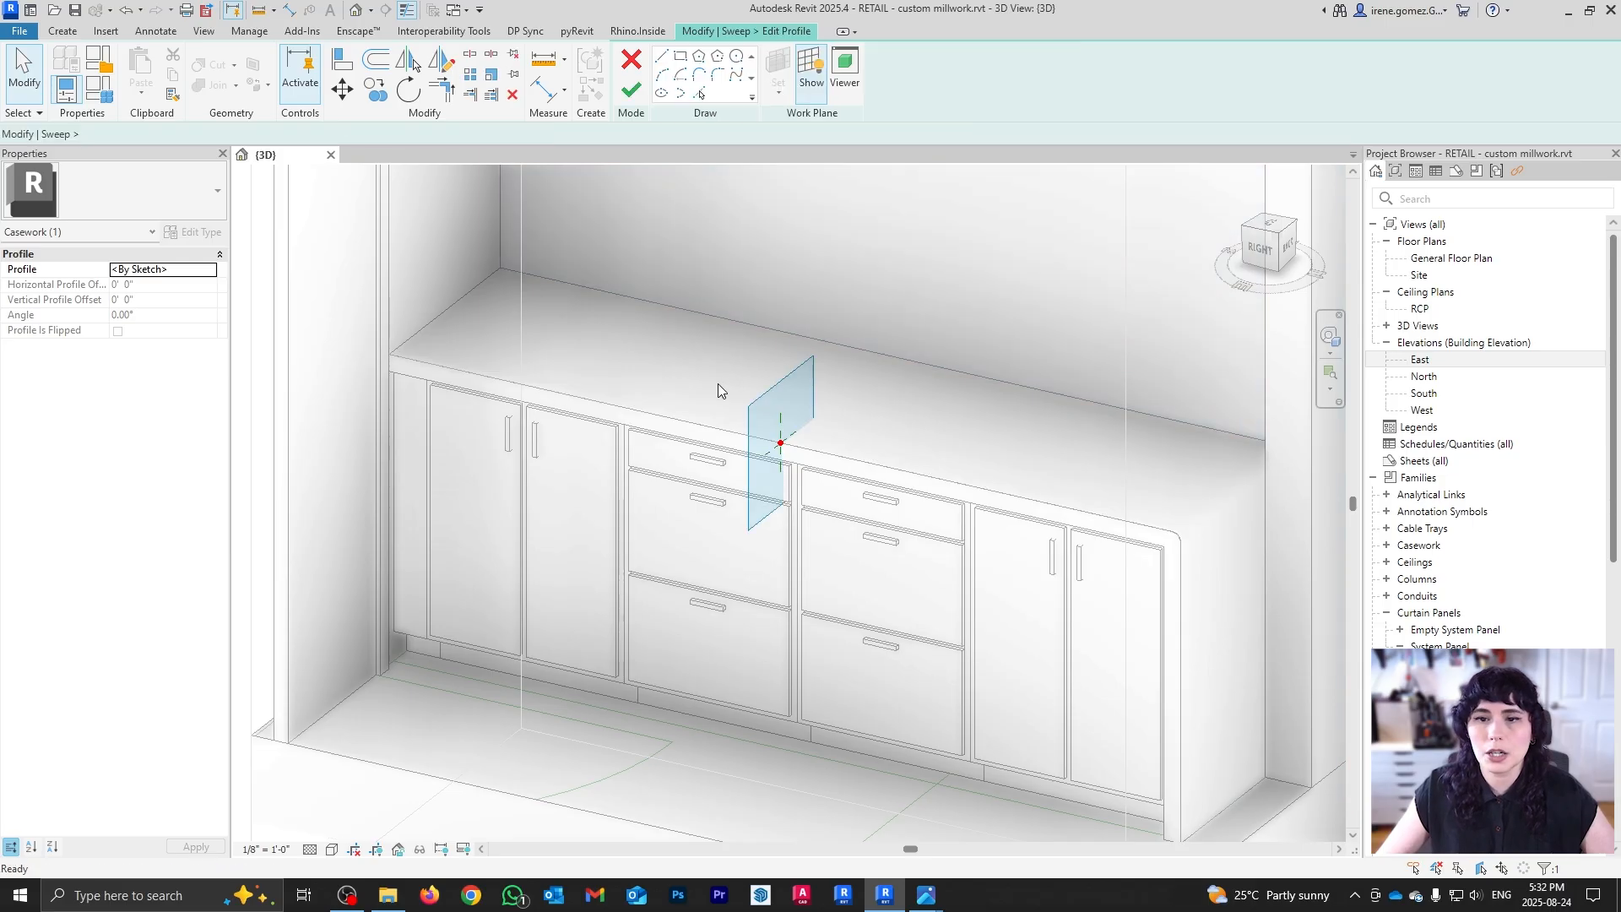
scroll(802, 464, "up", 5)
middle_click_drag(801, 451, 618, 436, "shift")
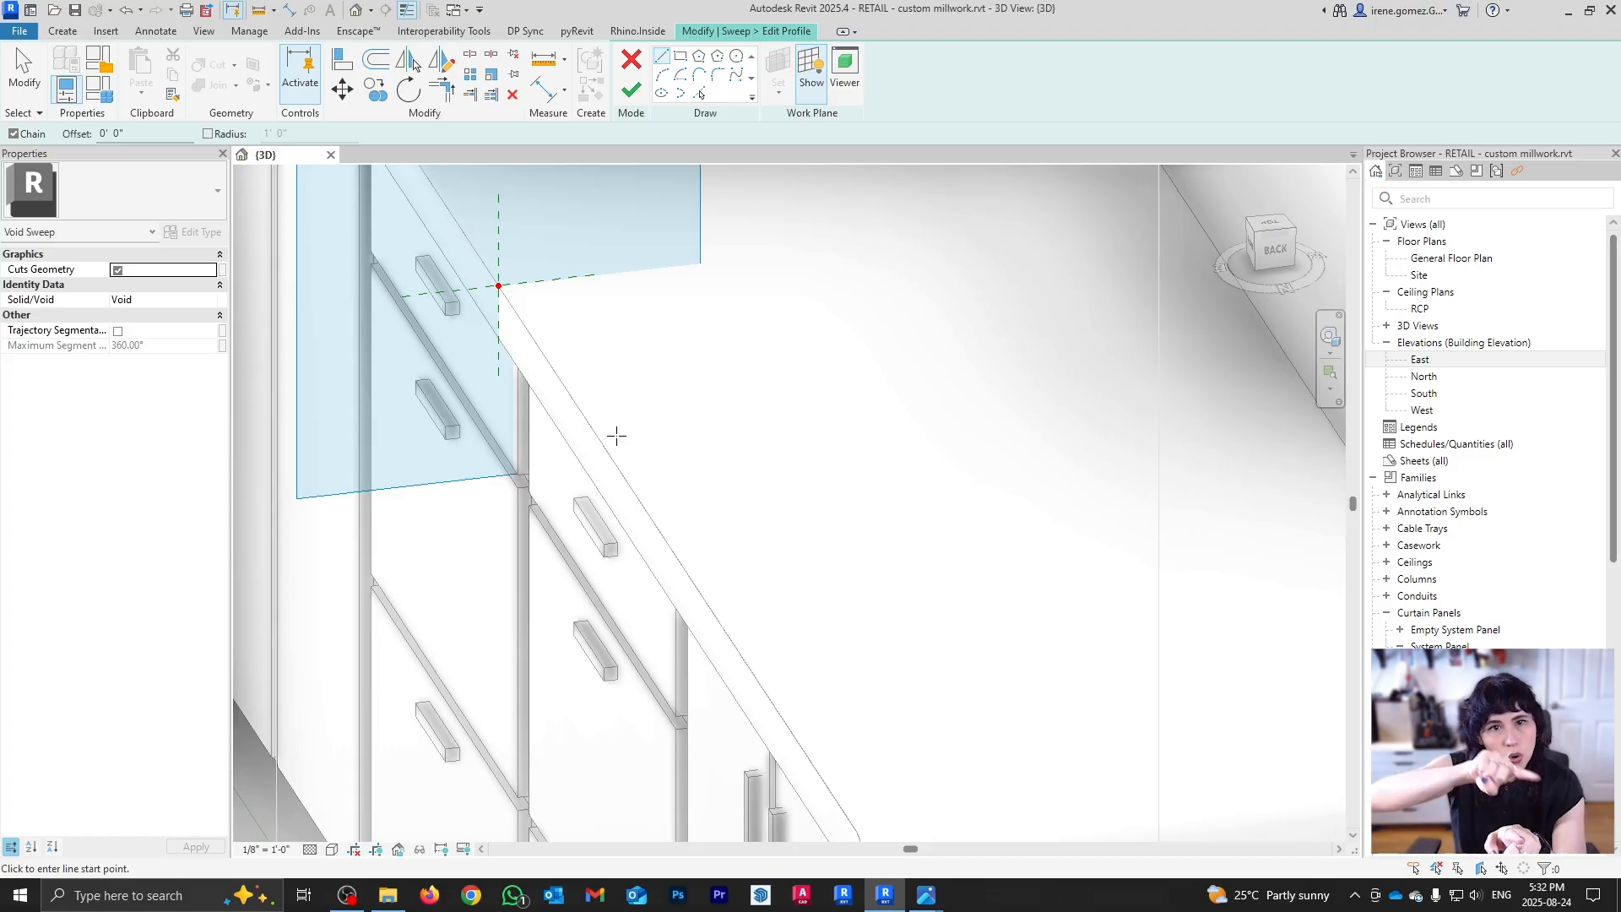
scroll(499, 271, "up", 5)
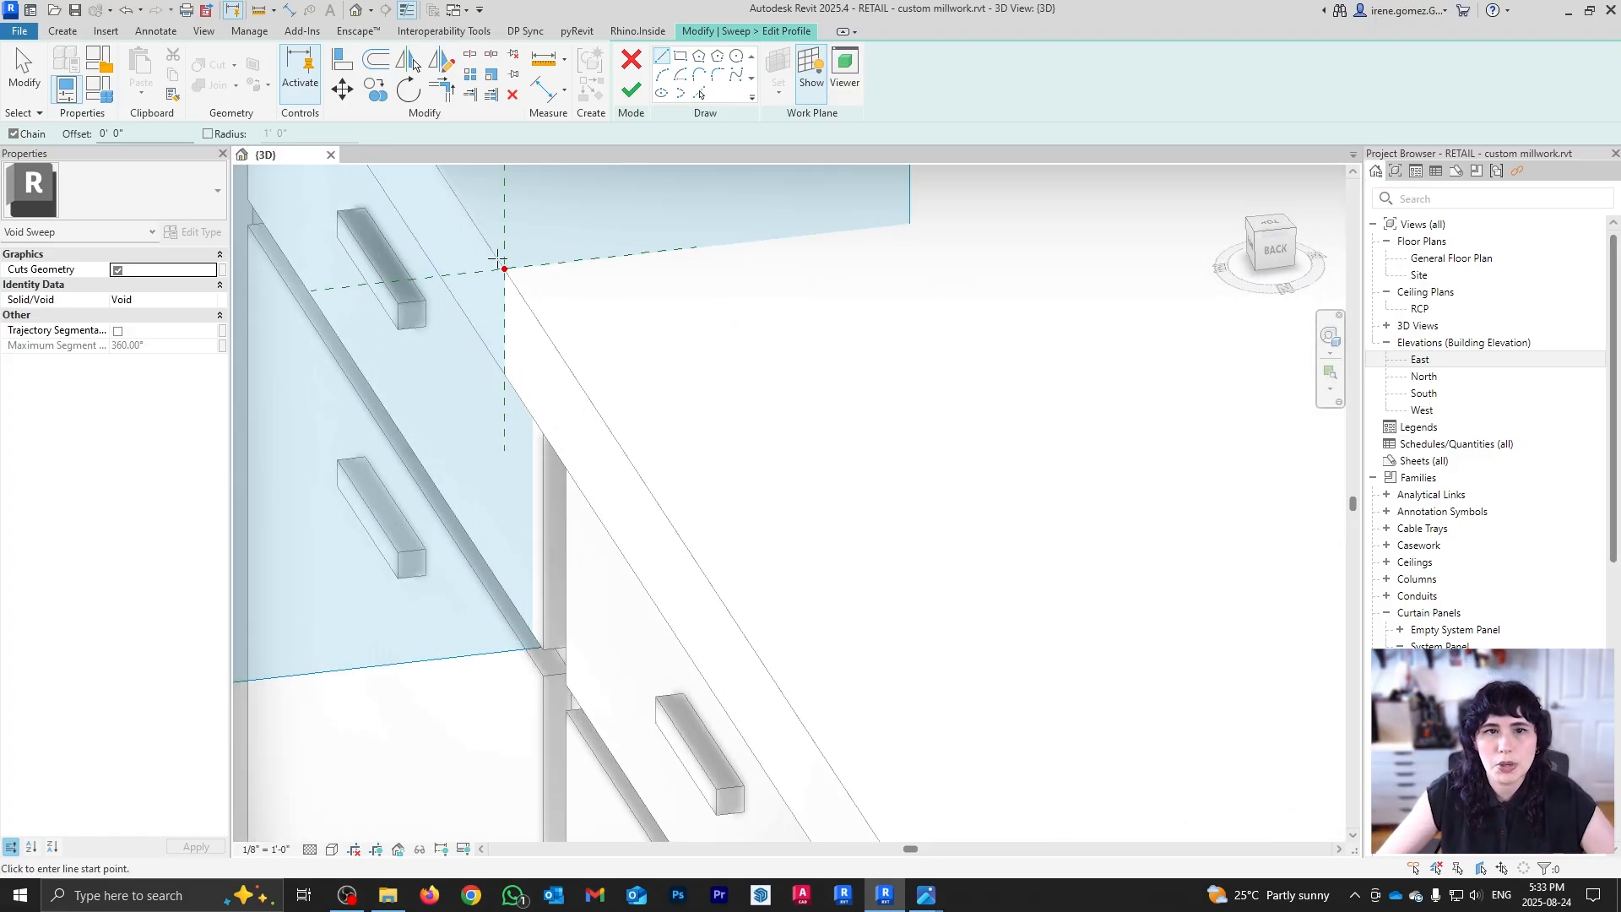
left_click(504, 270)
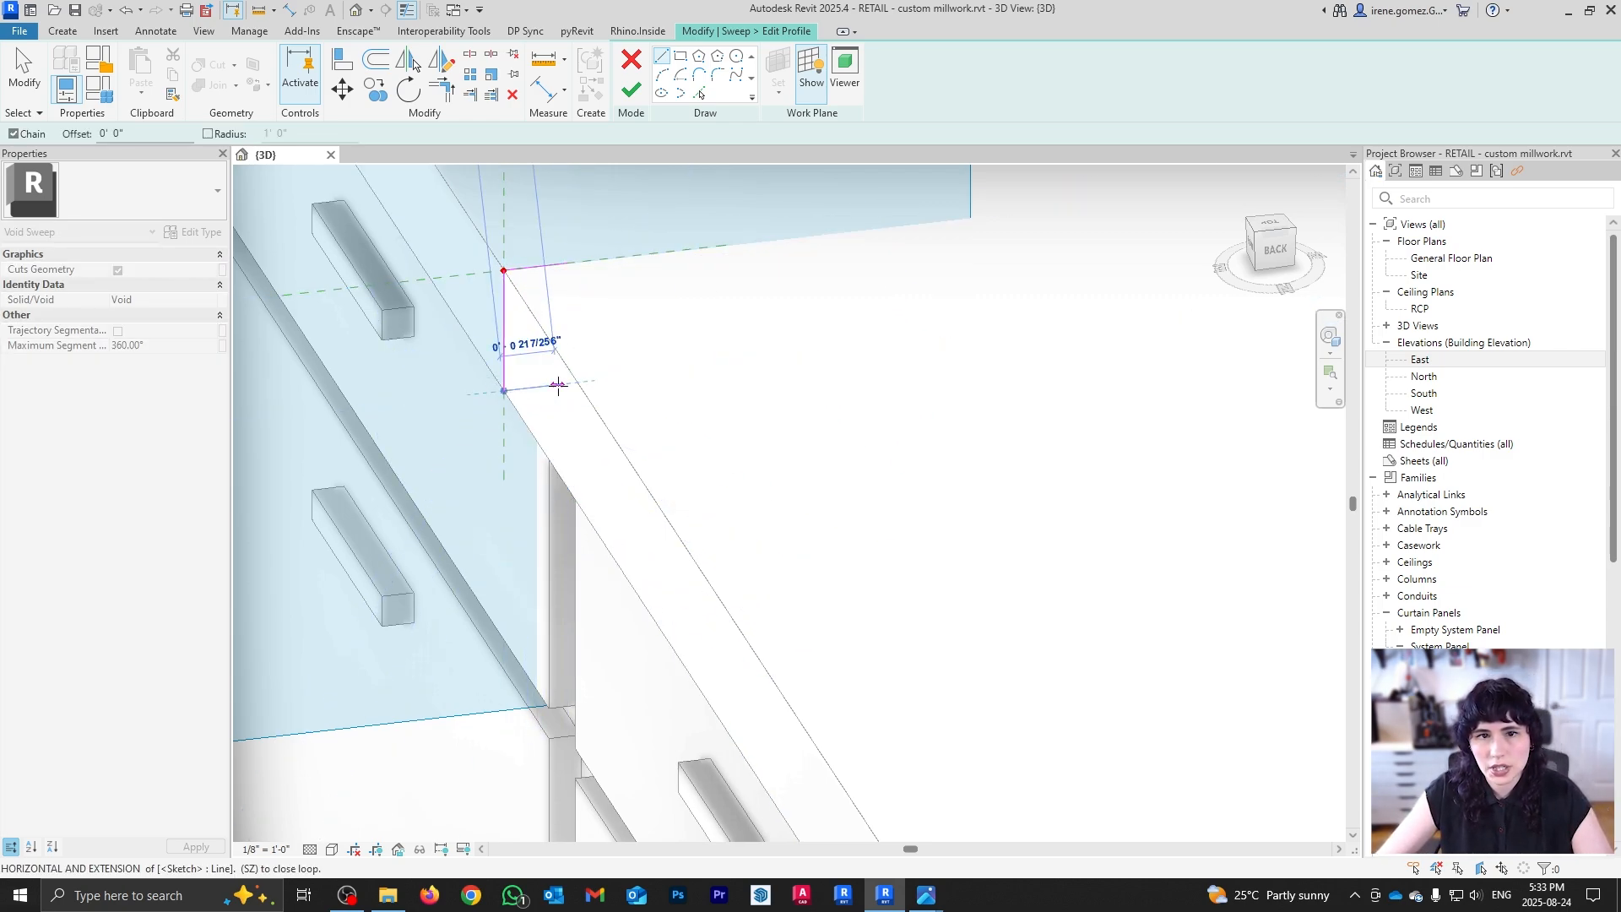
type("1")
key("Return")
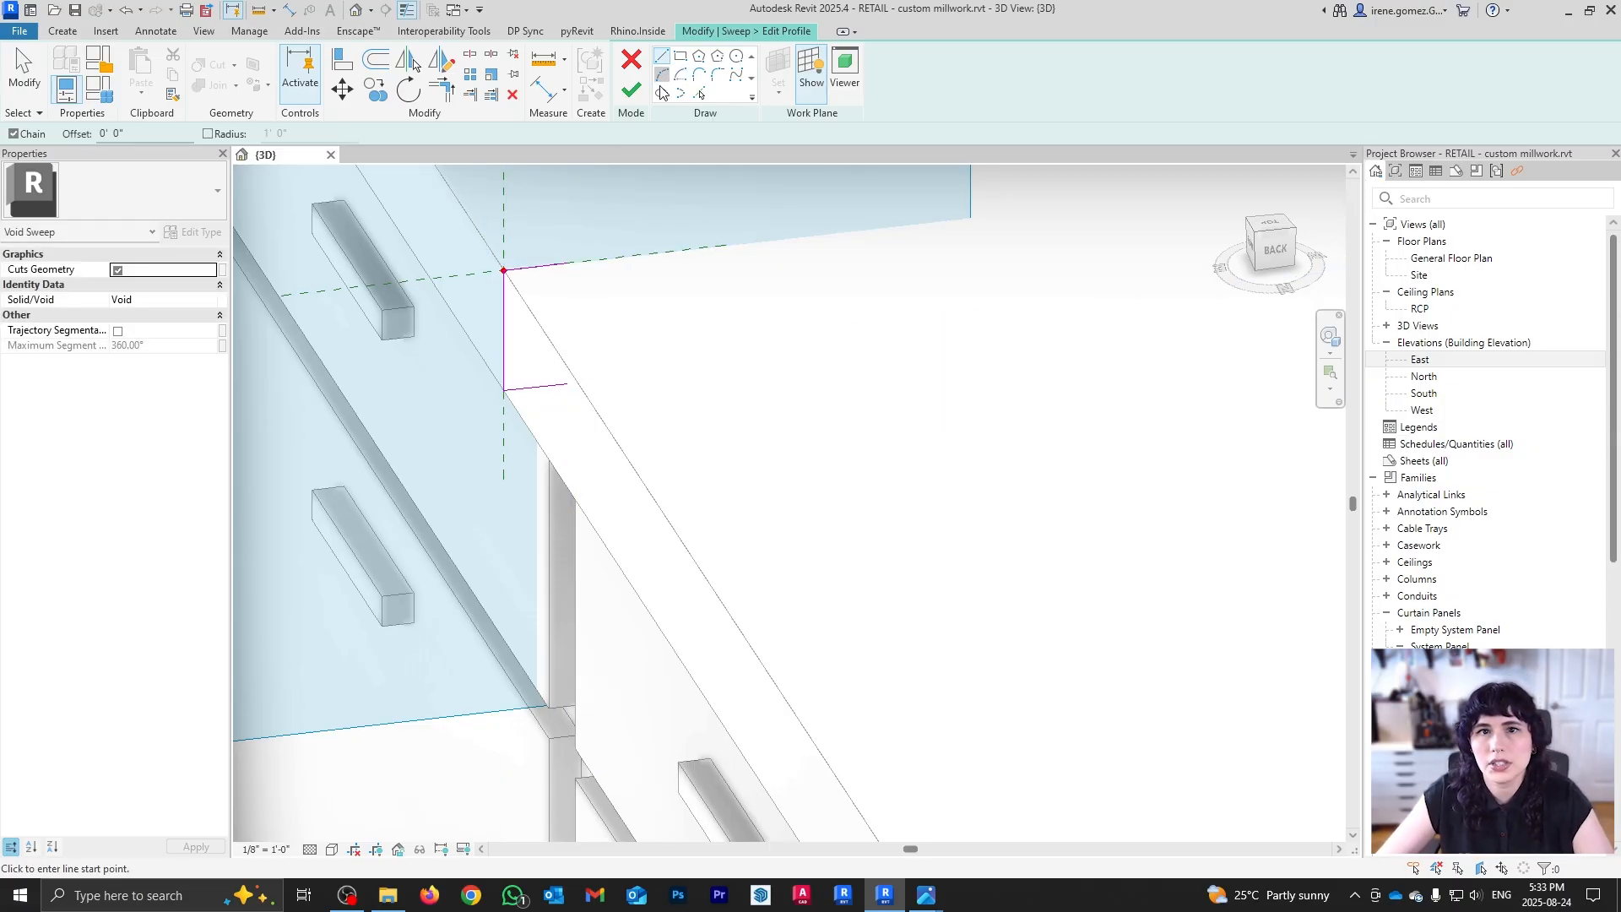
left_click(662, 74)
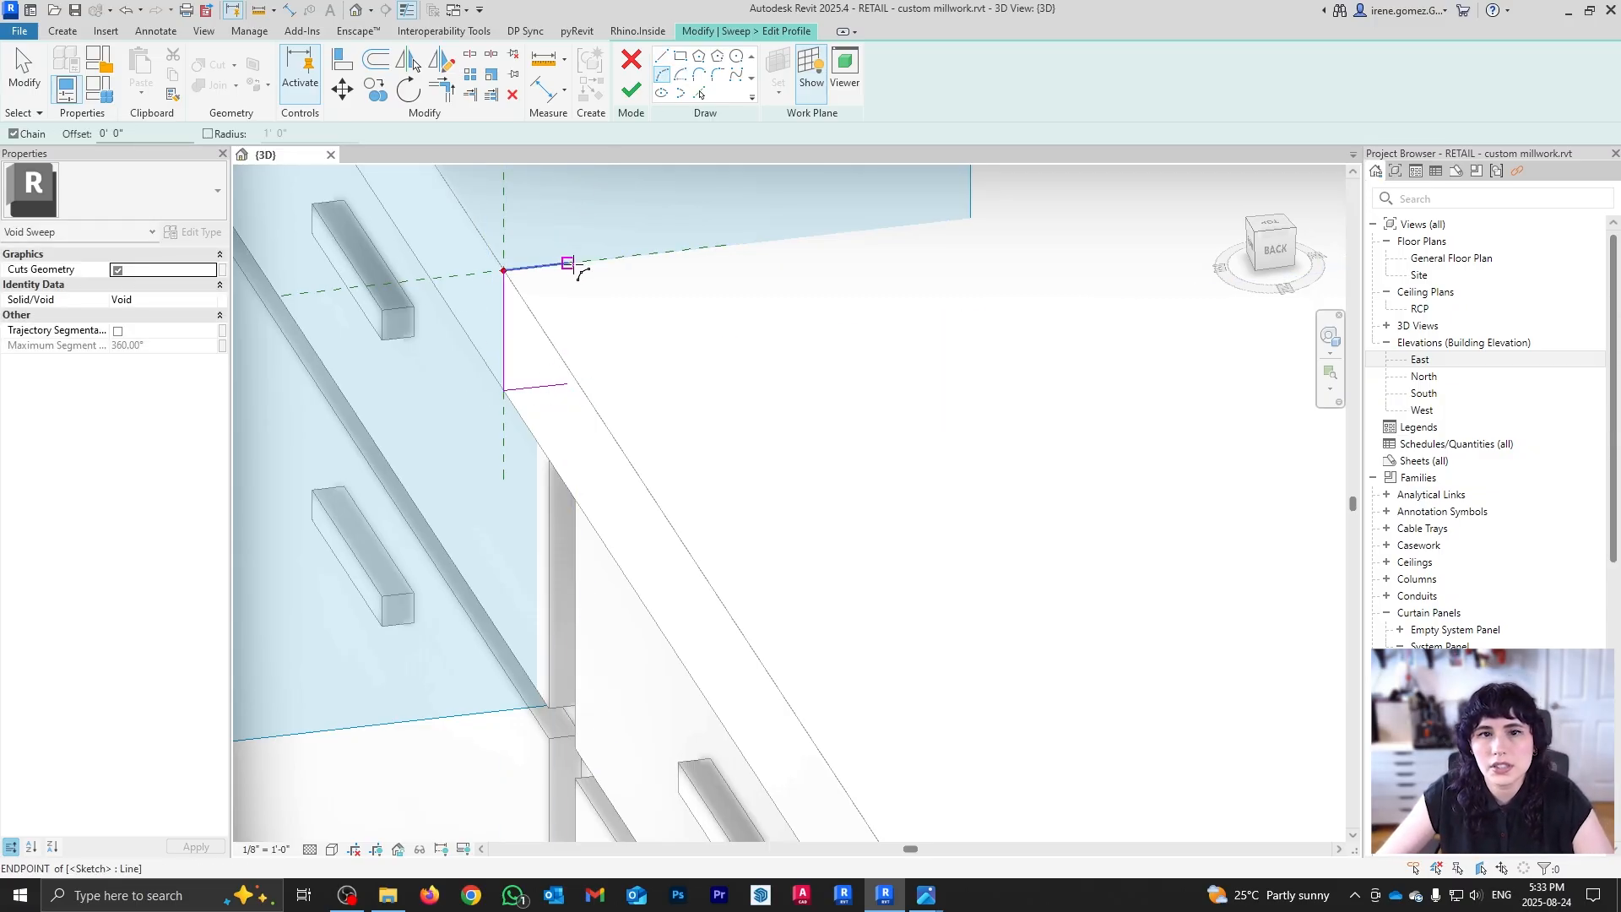
left_click(543, 363)
scroll(506, 329, "up", 2)
scroll(506, 329, "up", 2)
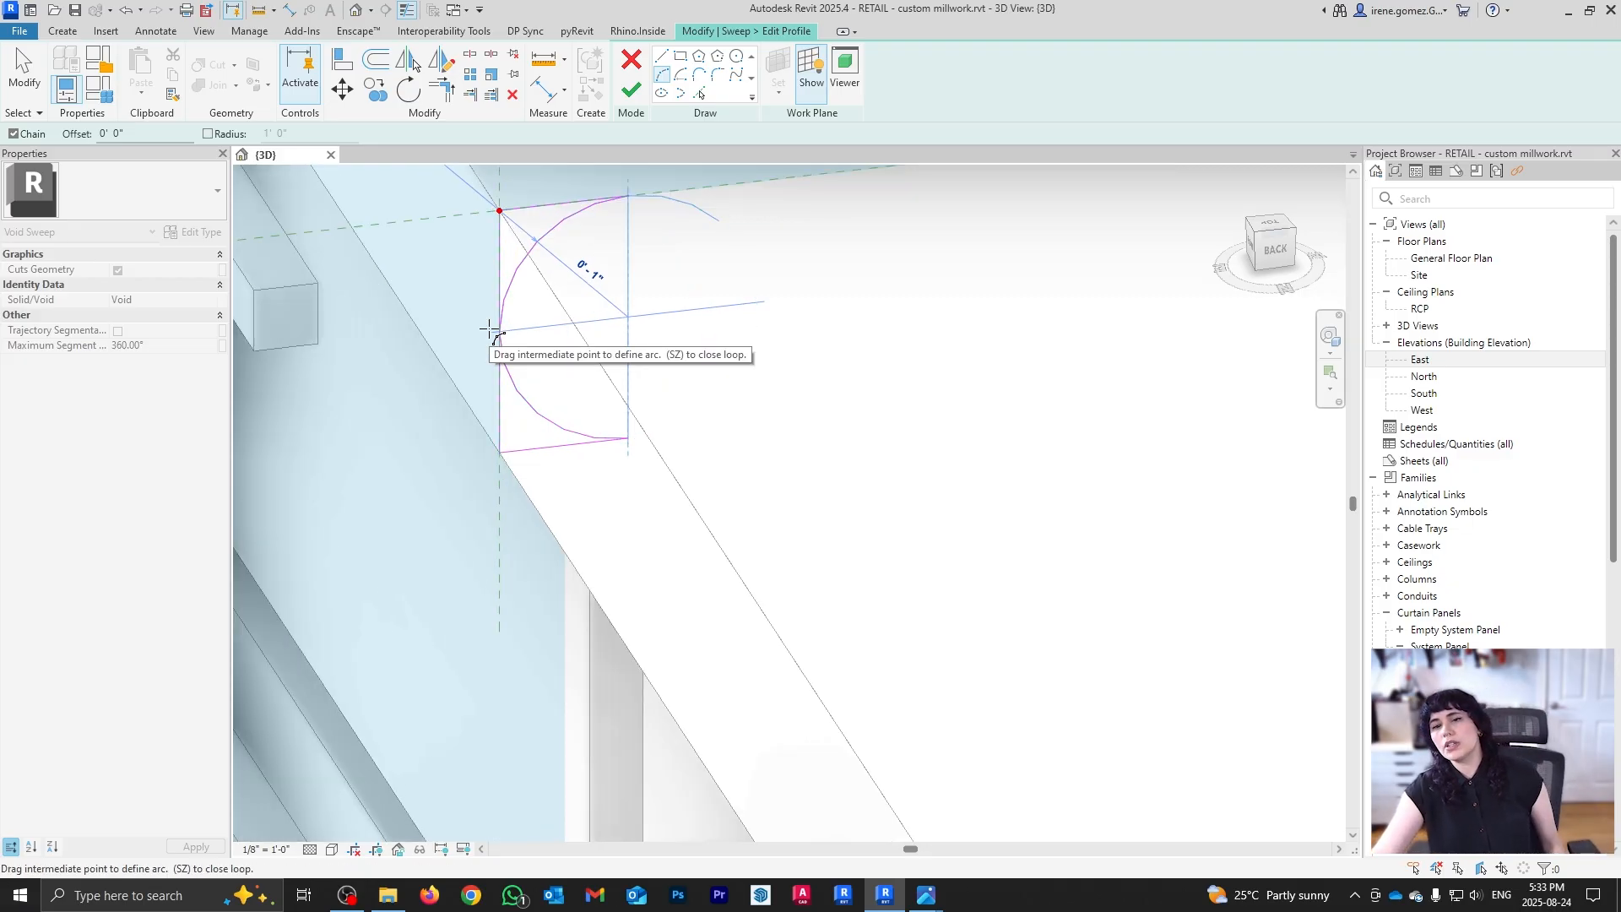
scroll(498, 334, "up", 3)
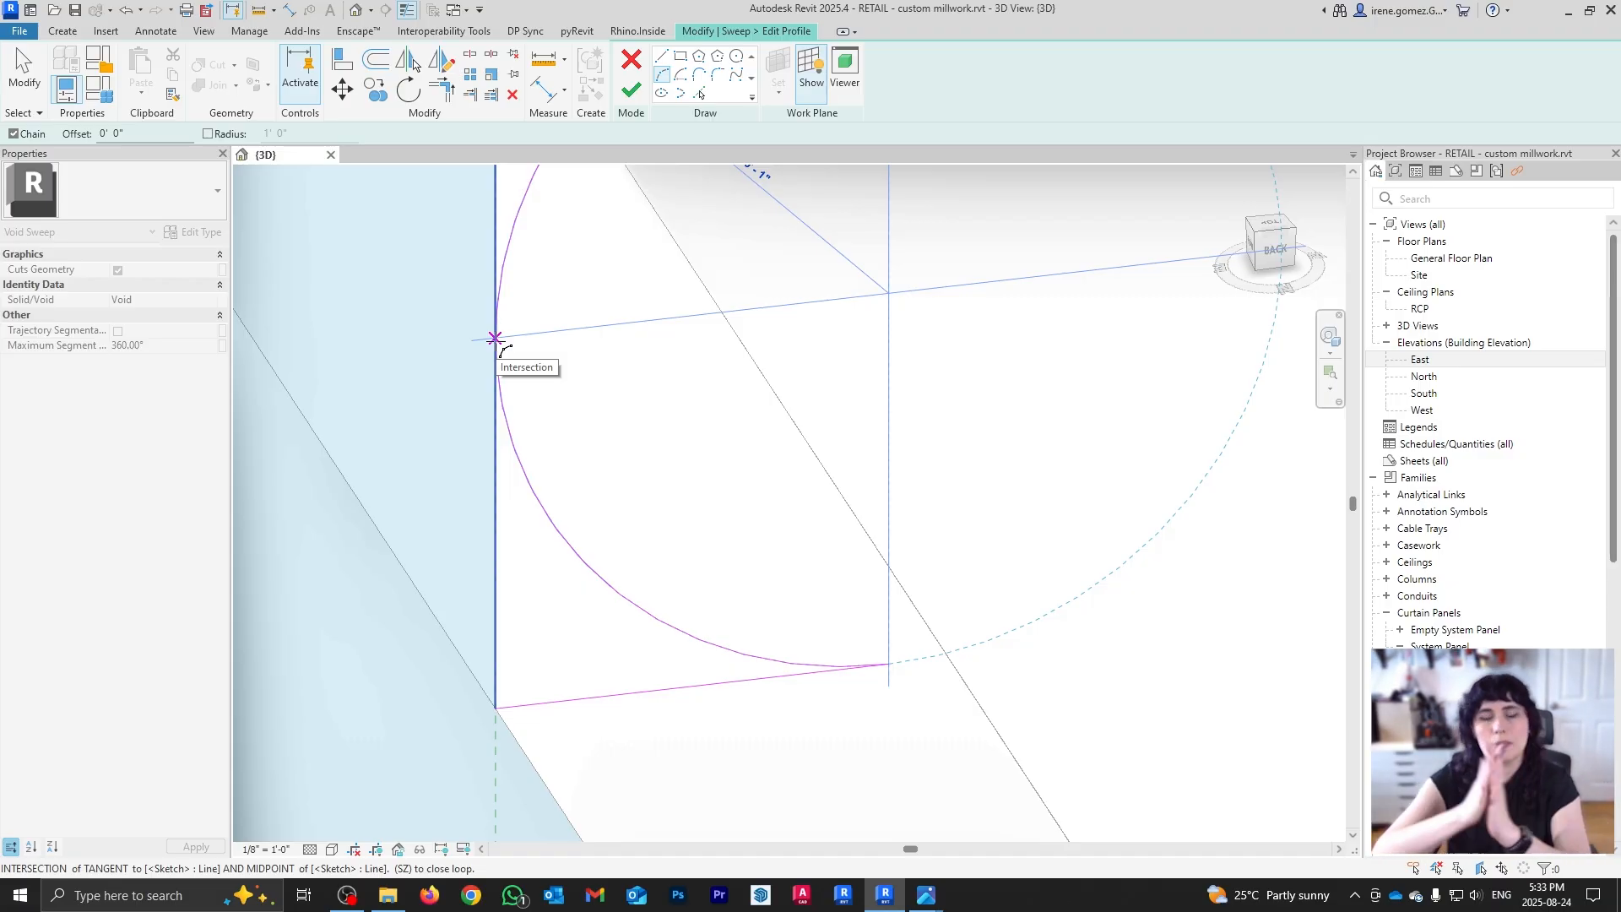
left_click(494, 337)
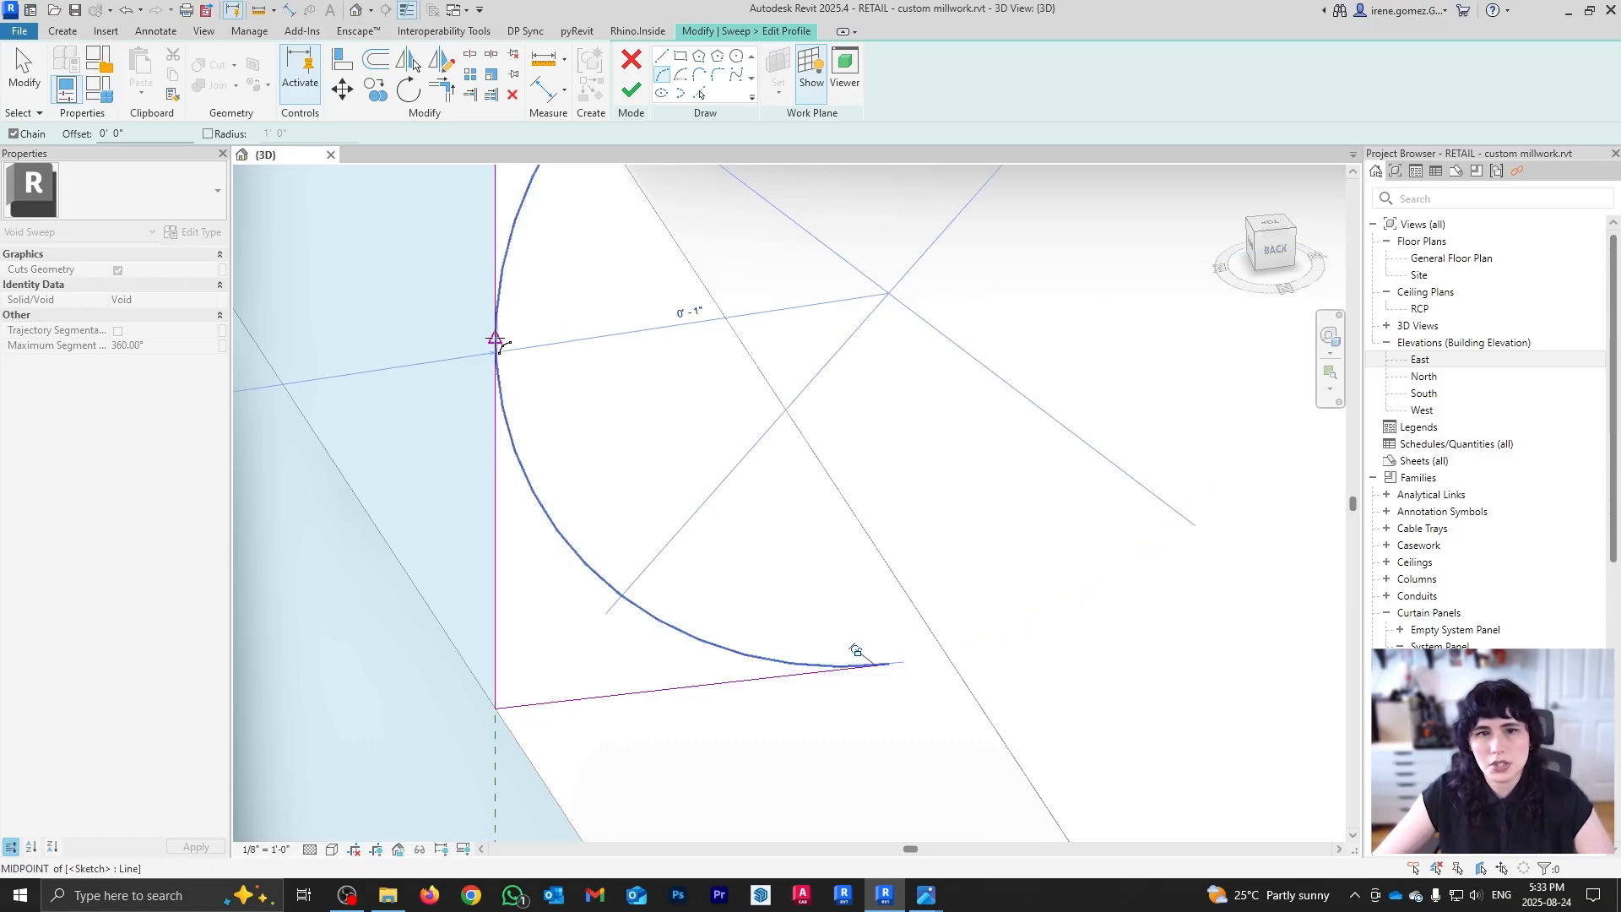
key("Escape")
key("Escape")
Step: Shift the vertical profile line left onto the countertop edge and finish the sweep profile
scroll(660, 475, "down", 2)
left_click(555, 498)
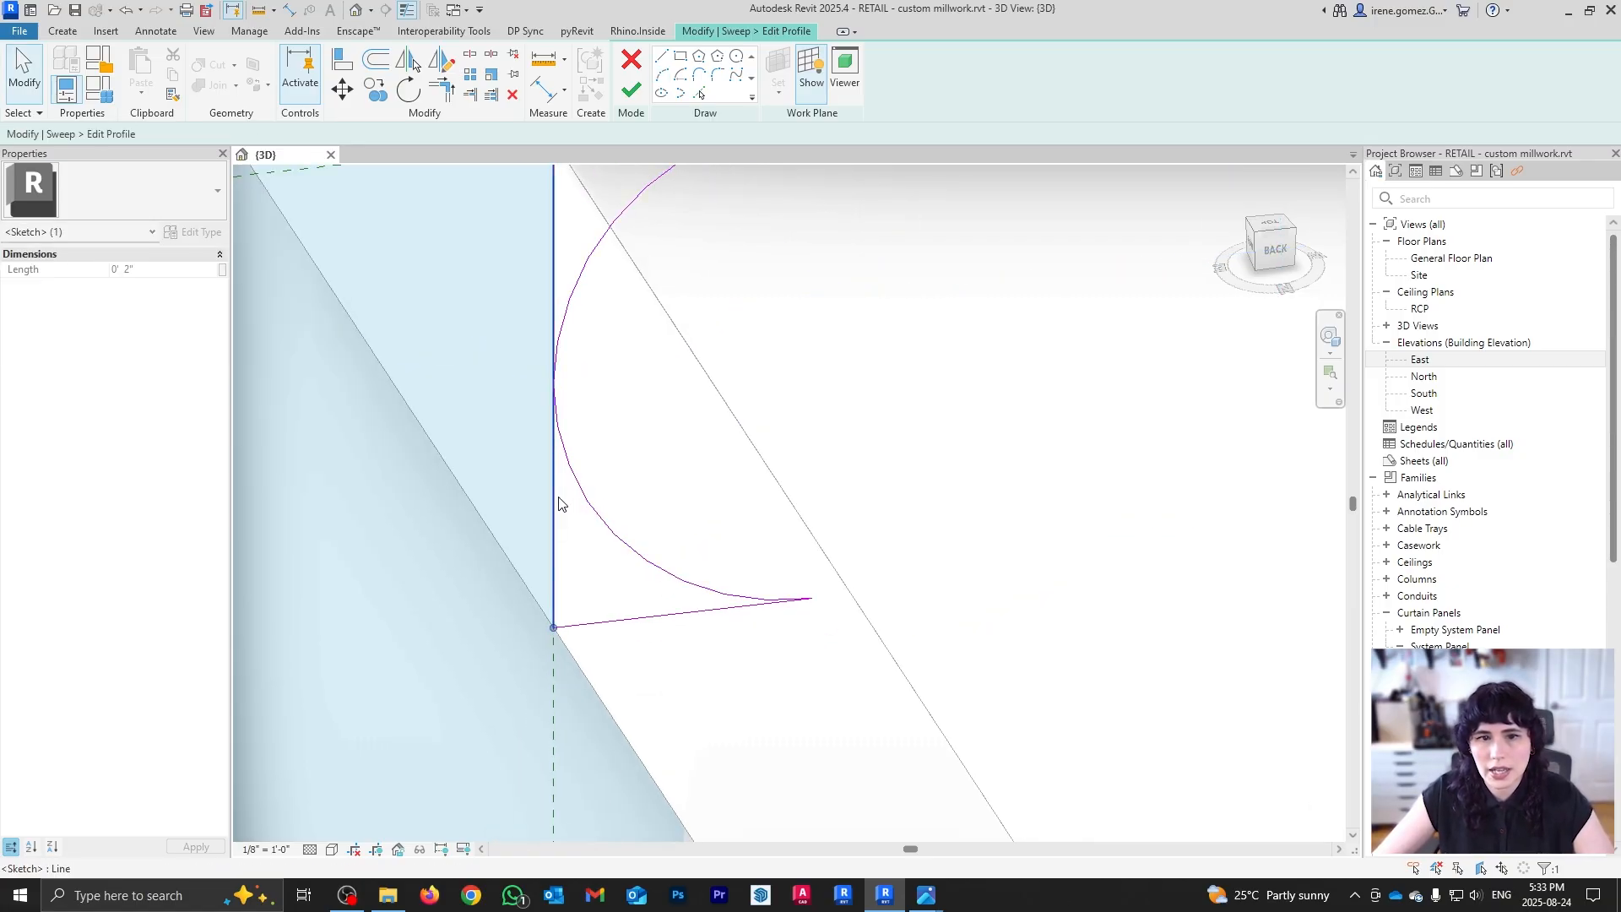
scroll(573, 542, "down", 1)
left_click_drag(553, 528, 537, 530)
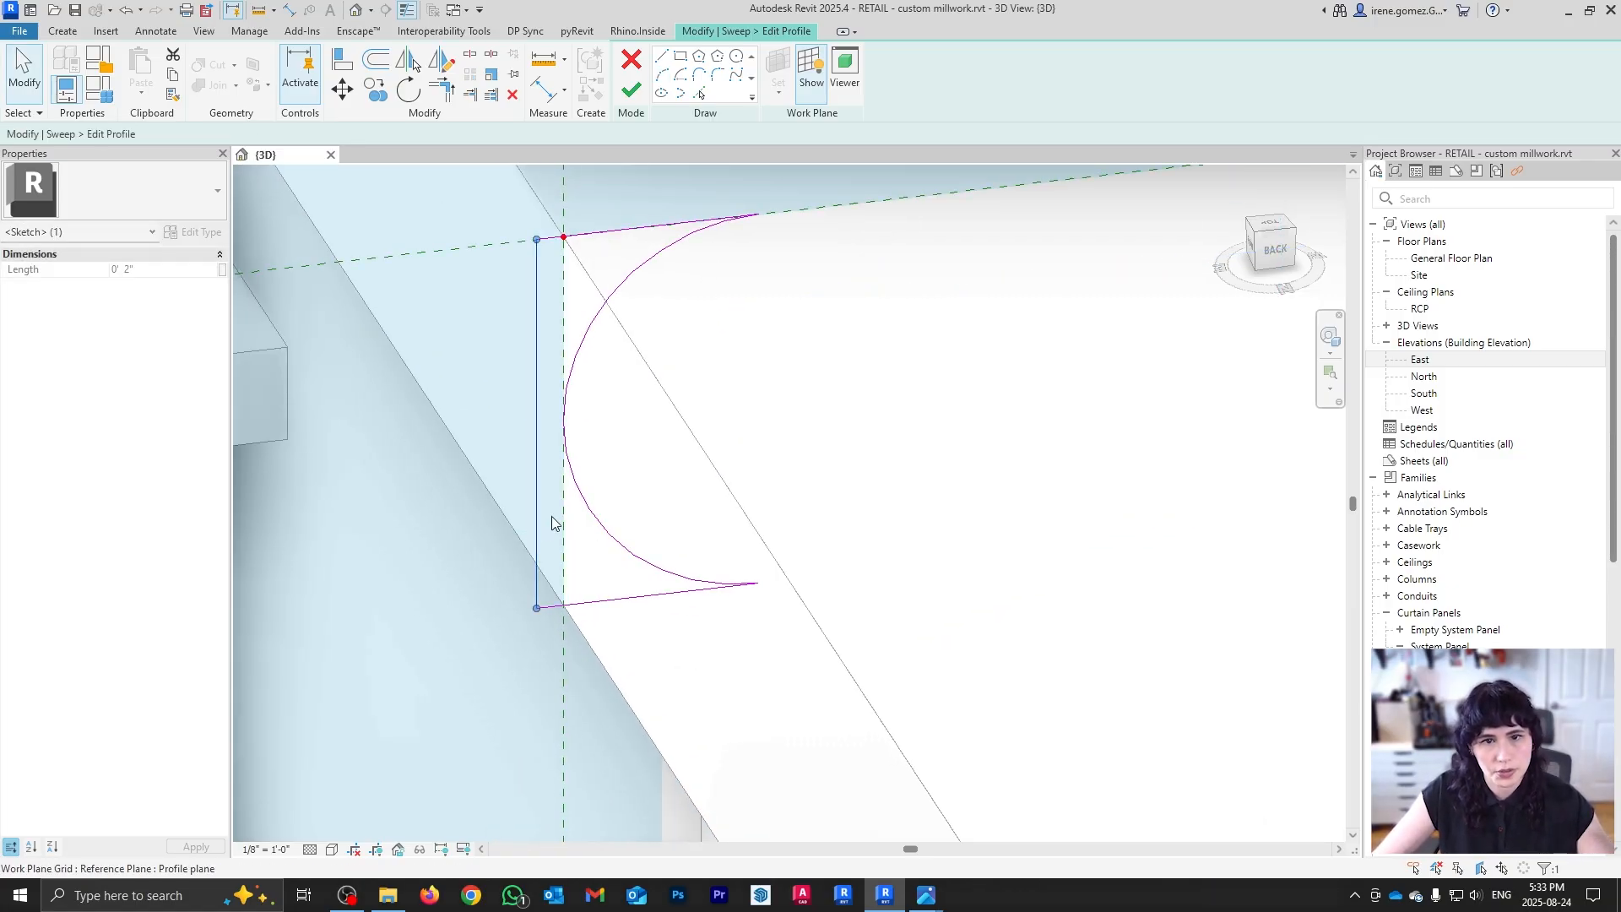
left_click(616, 483)
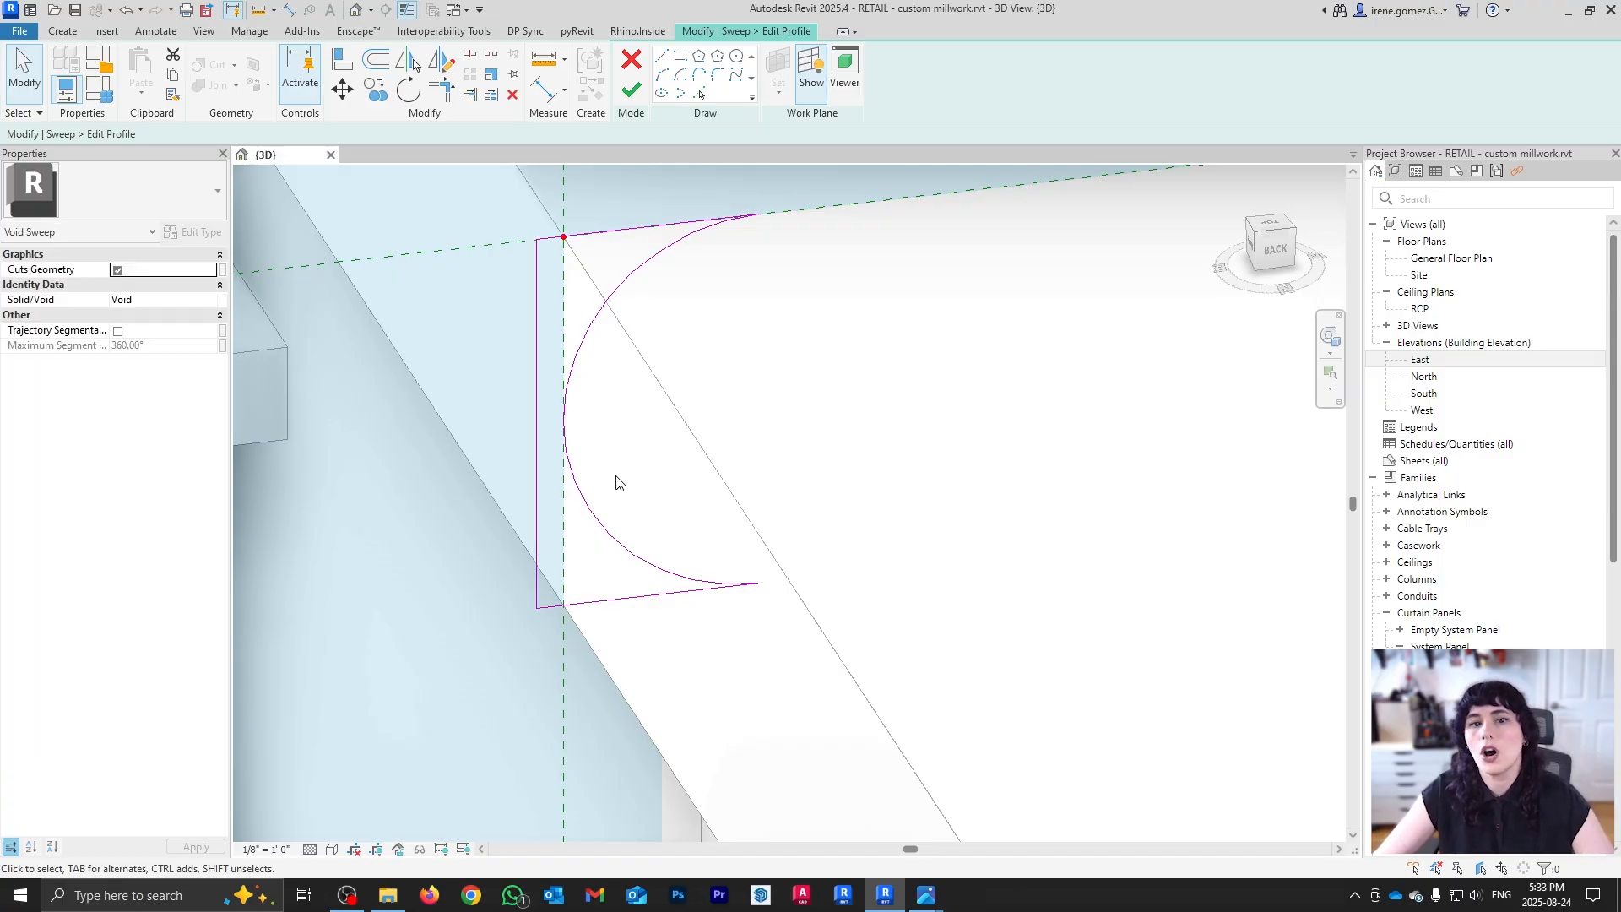
scroll(639, 441, "down", 3)
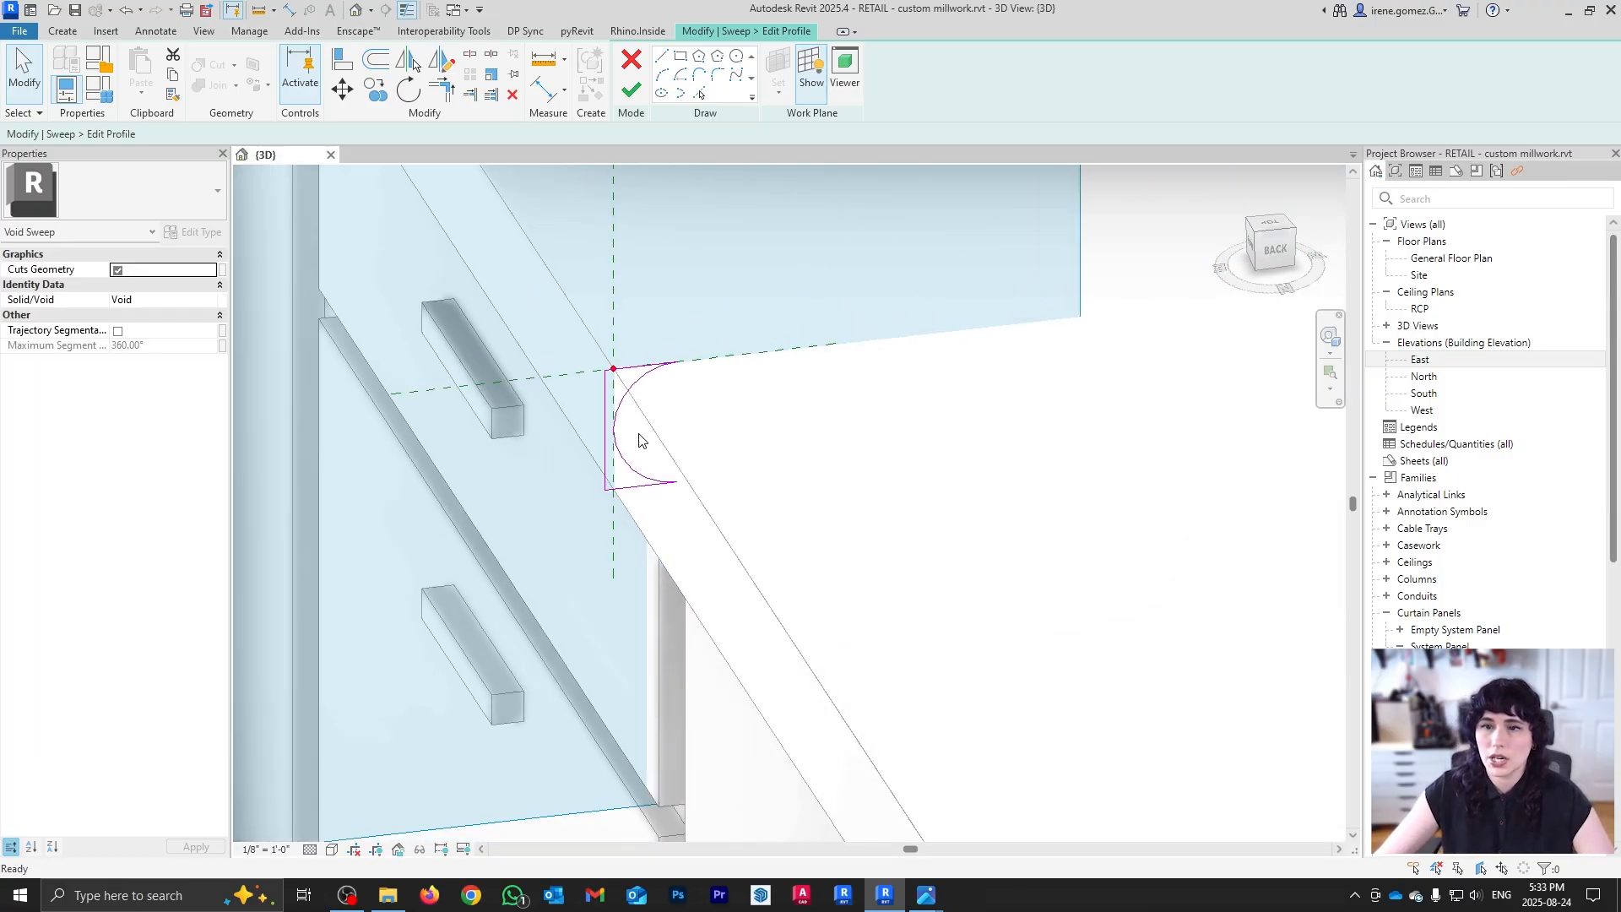
left_click(630, 93)
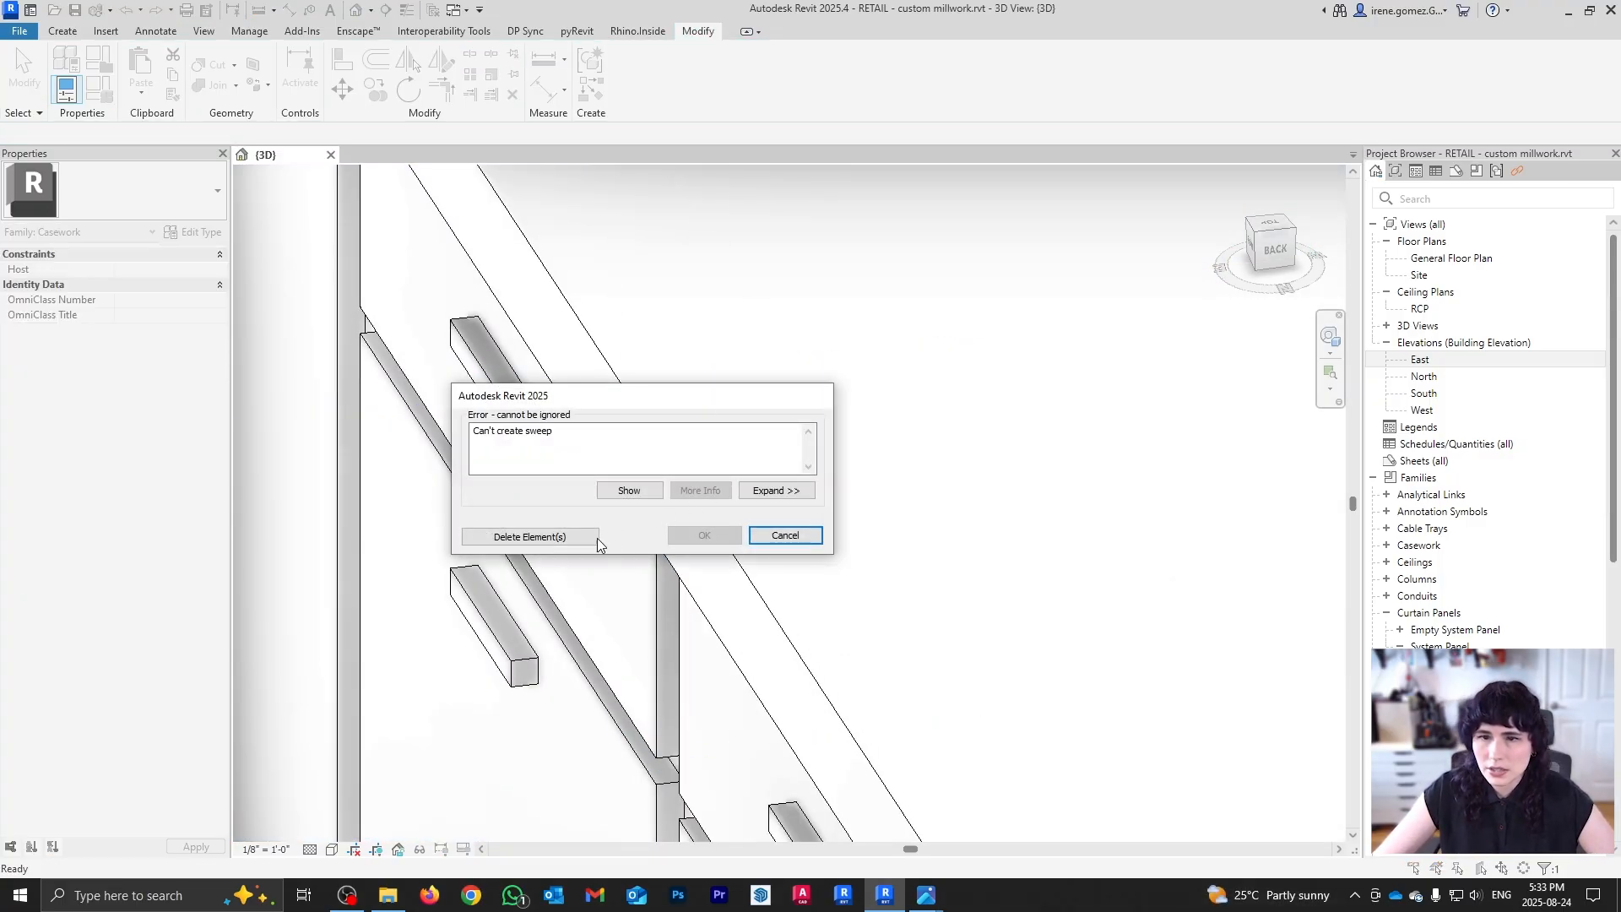
Step: Delete the conflicting elements from the sweep error, then inspect the countertop corner and cabinet run
left_click(577, 537)
scroll(642, 452, "up", 3)
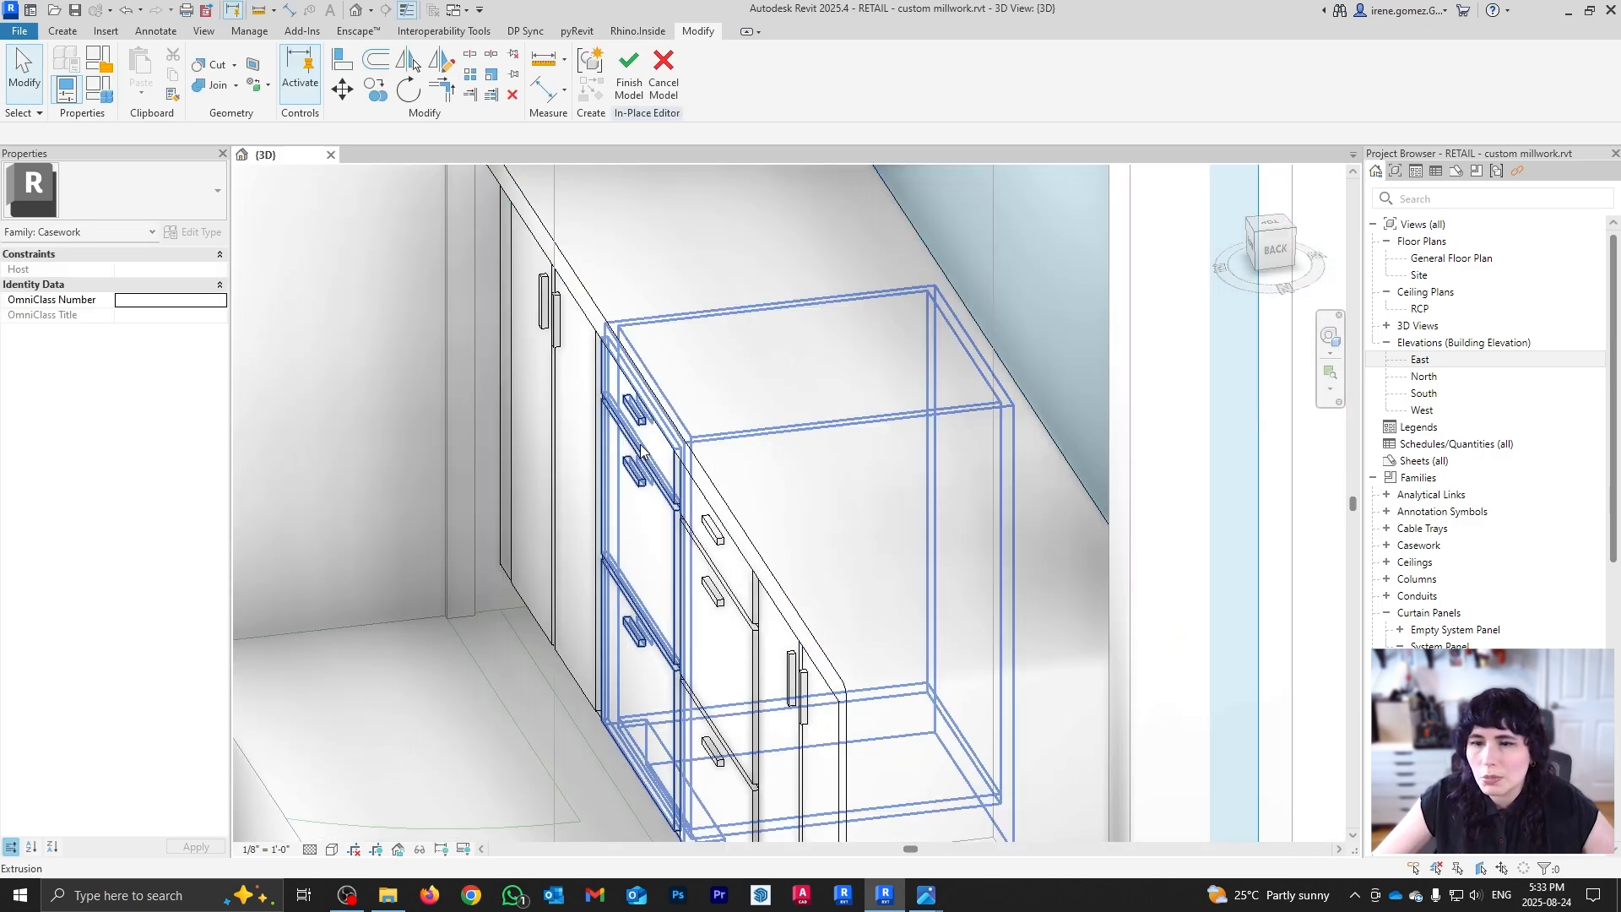
middle_click_drag(610, 625, 667, 514, "shift")
scroll(916, 468, "up", 3)
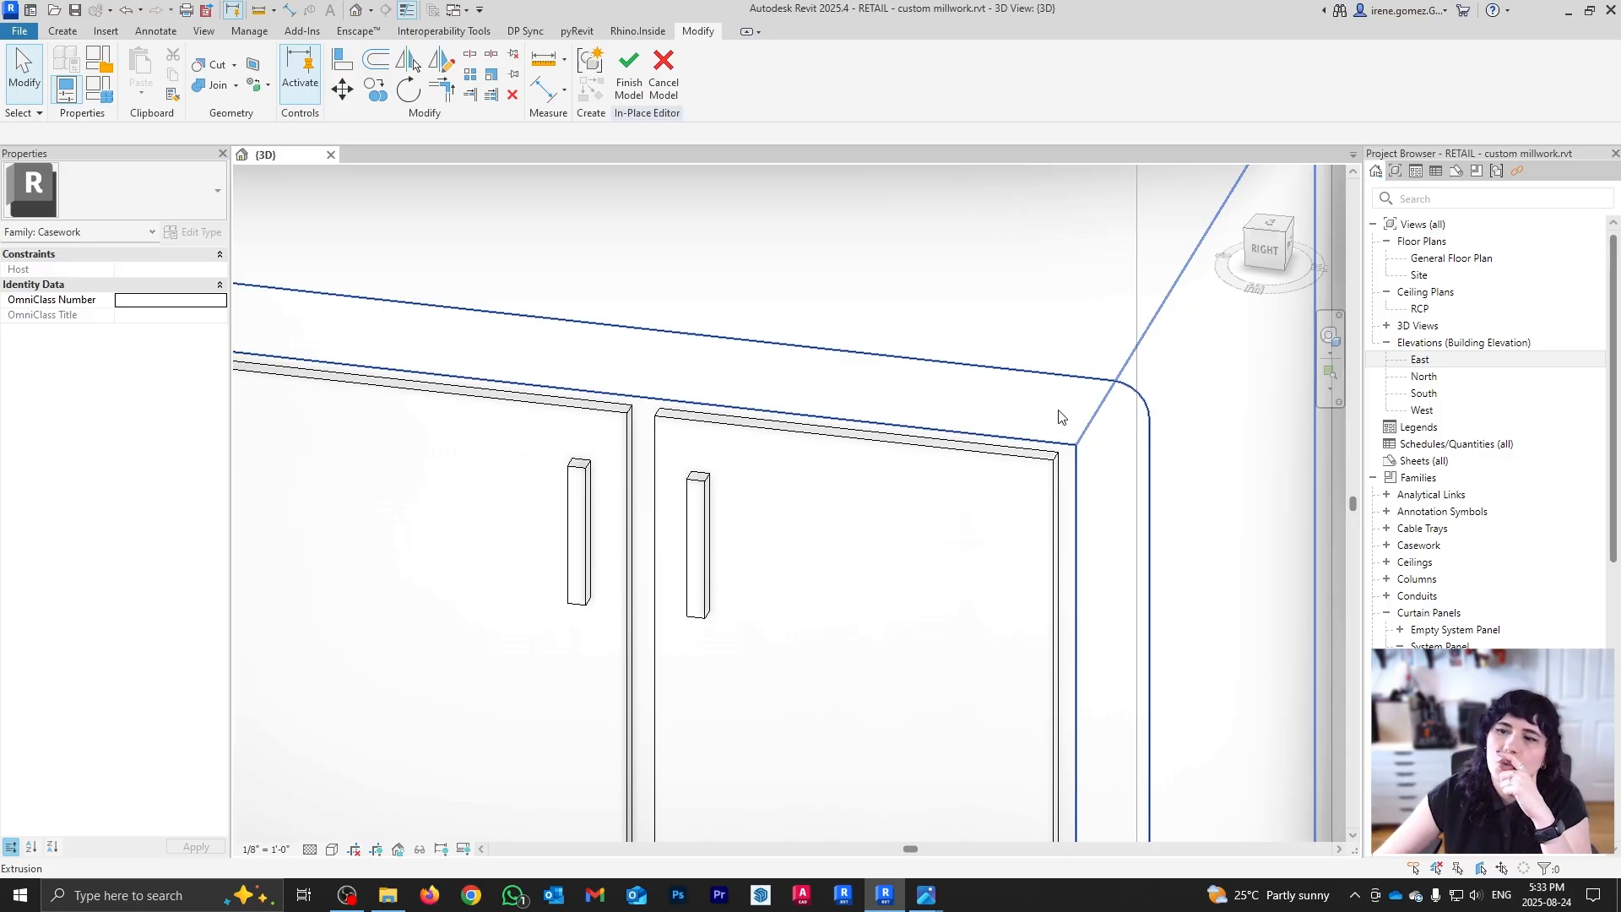
scroll(1056, 414, "down", 5)
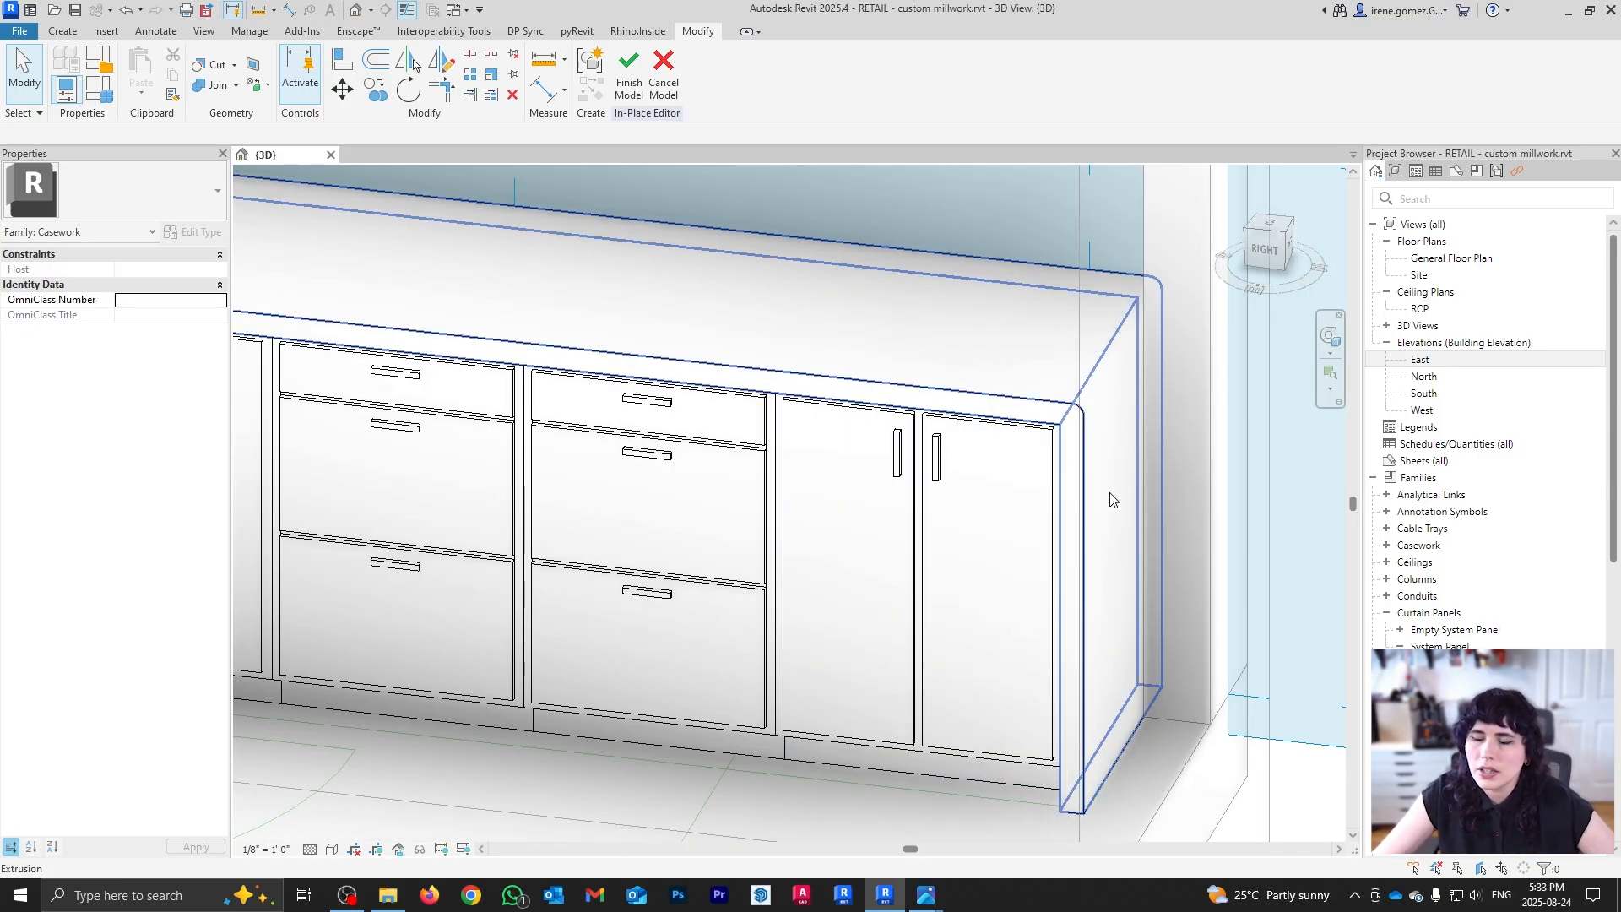
middle_click_drag(1070, 500, 1150, 315, "shift")
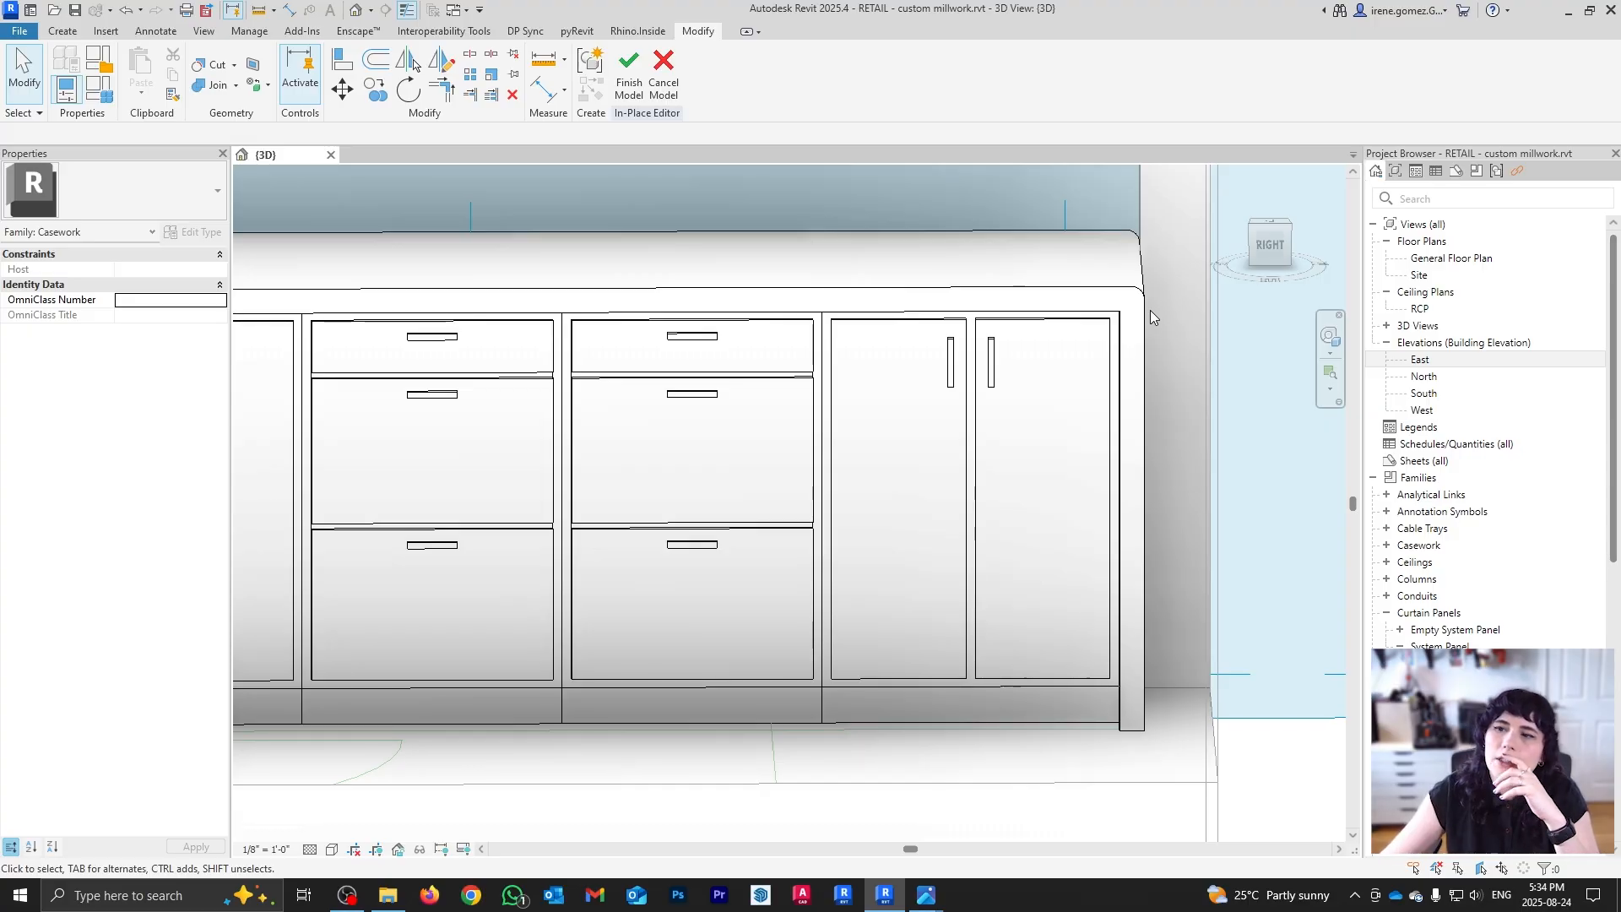
scroll(1149, 311, "up", 2)
scroll(1126, 314, "up", 2)
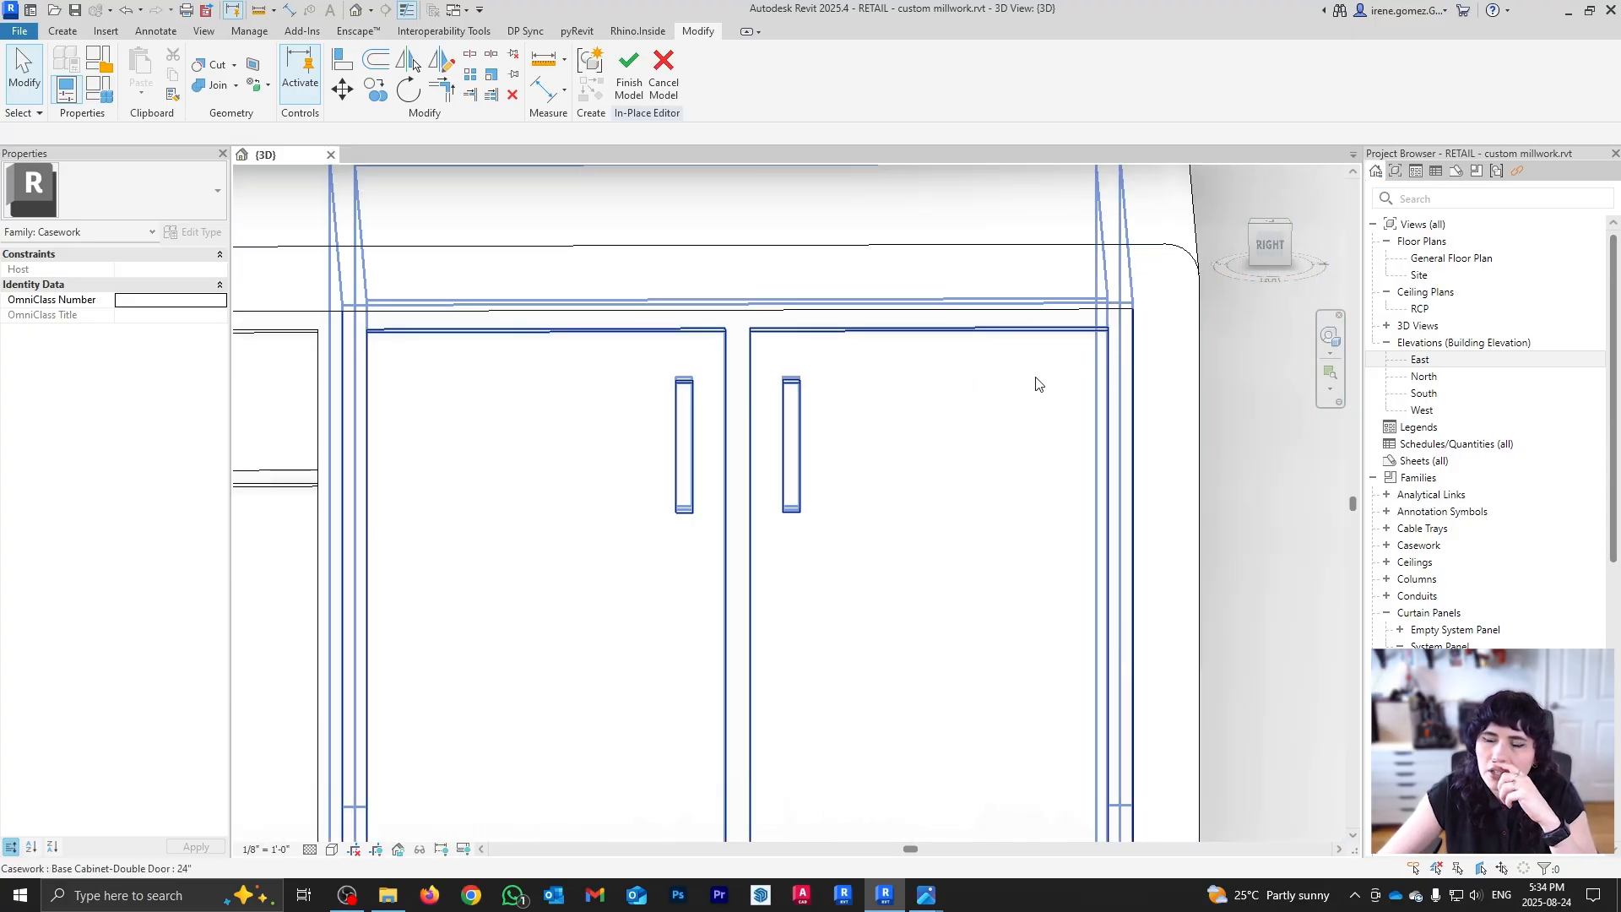
scroll(1029, 392, "down", 5)
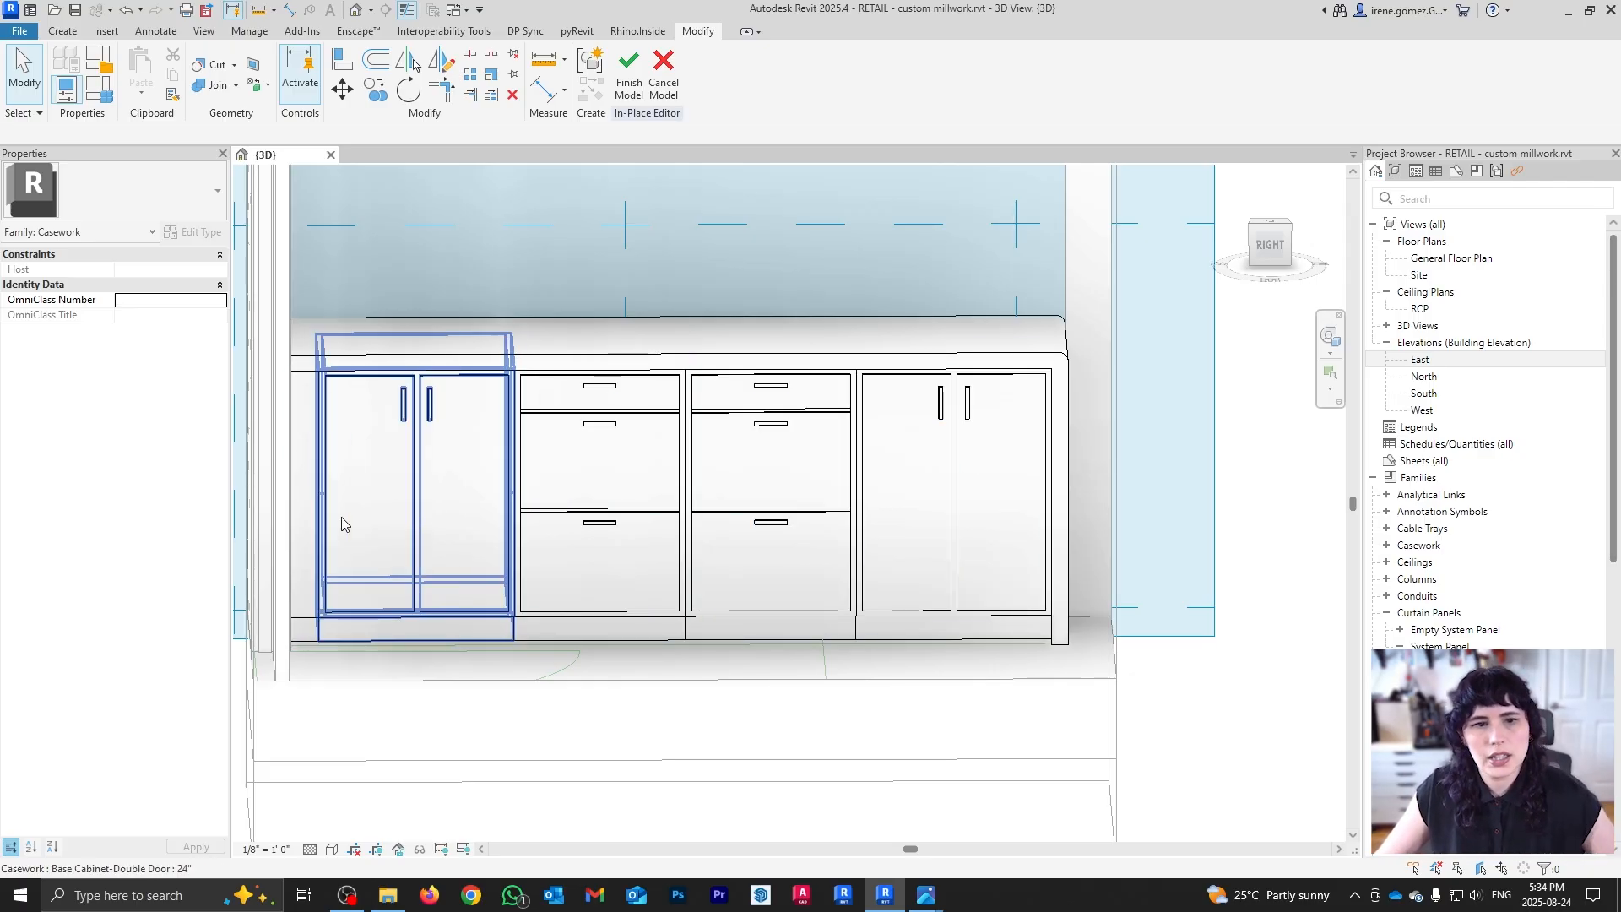
Step: Set the left end filler's width to 2" and move it into its new position
left_click(306, 509)
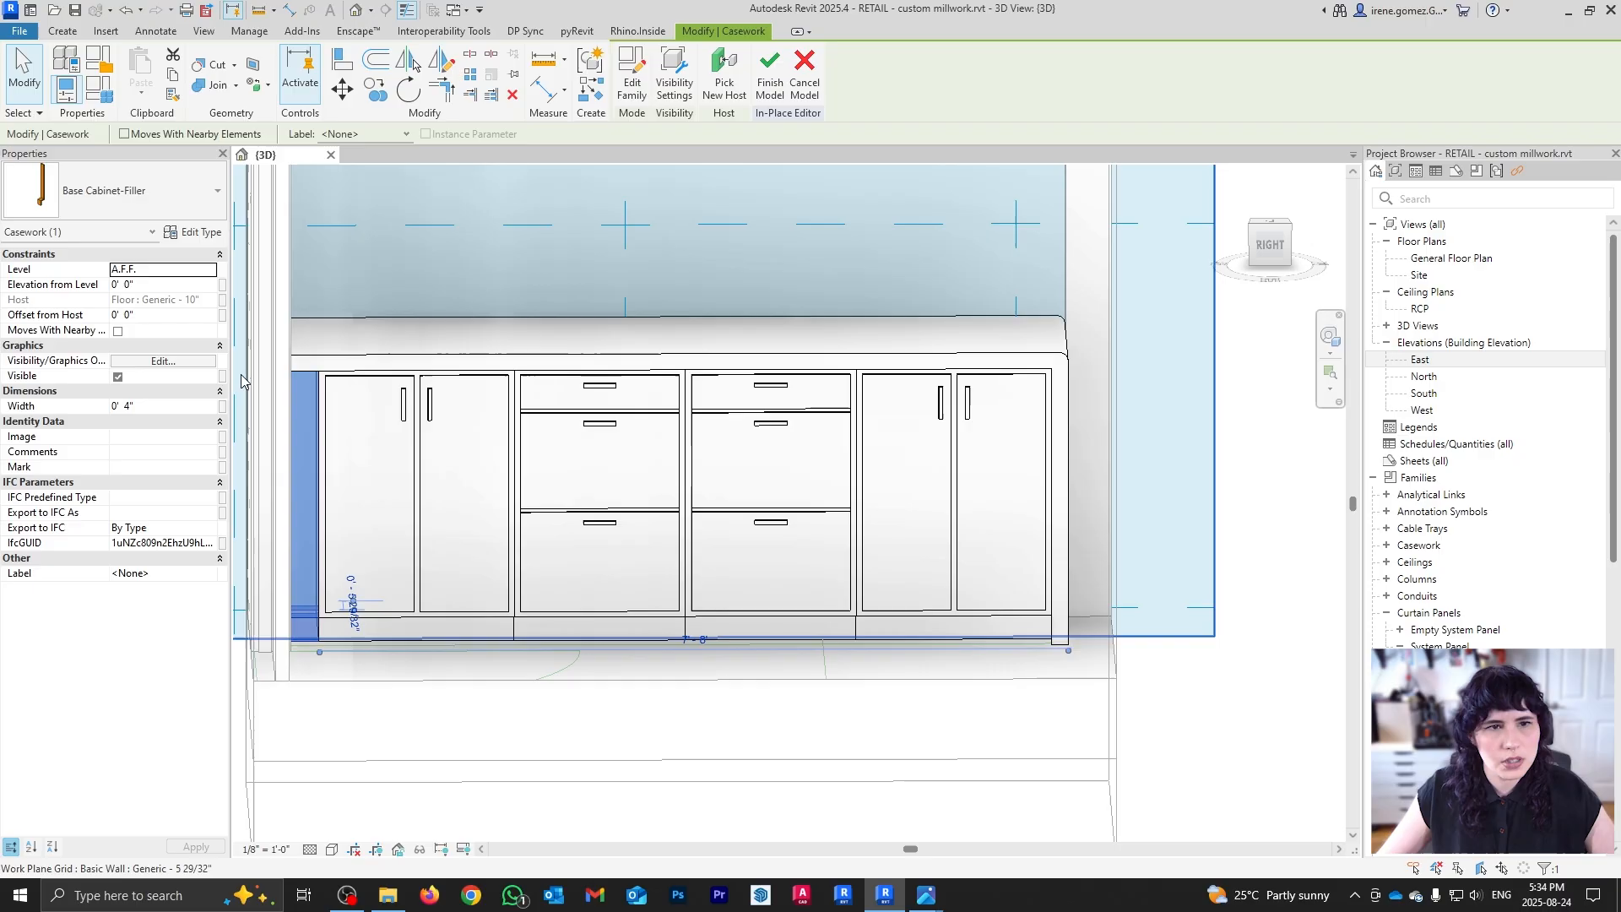
left_click(152, 411)
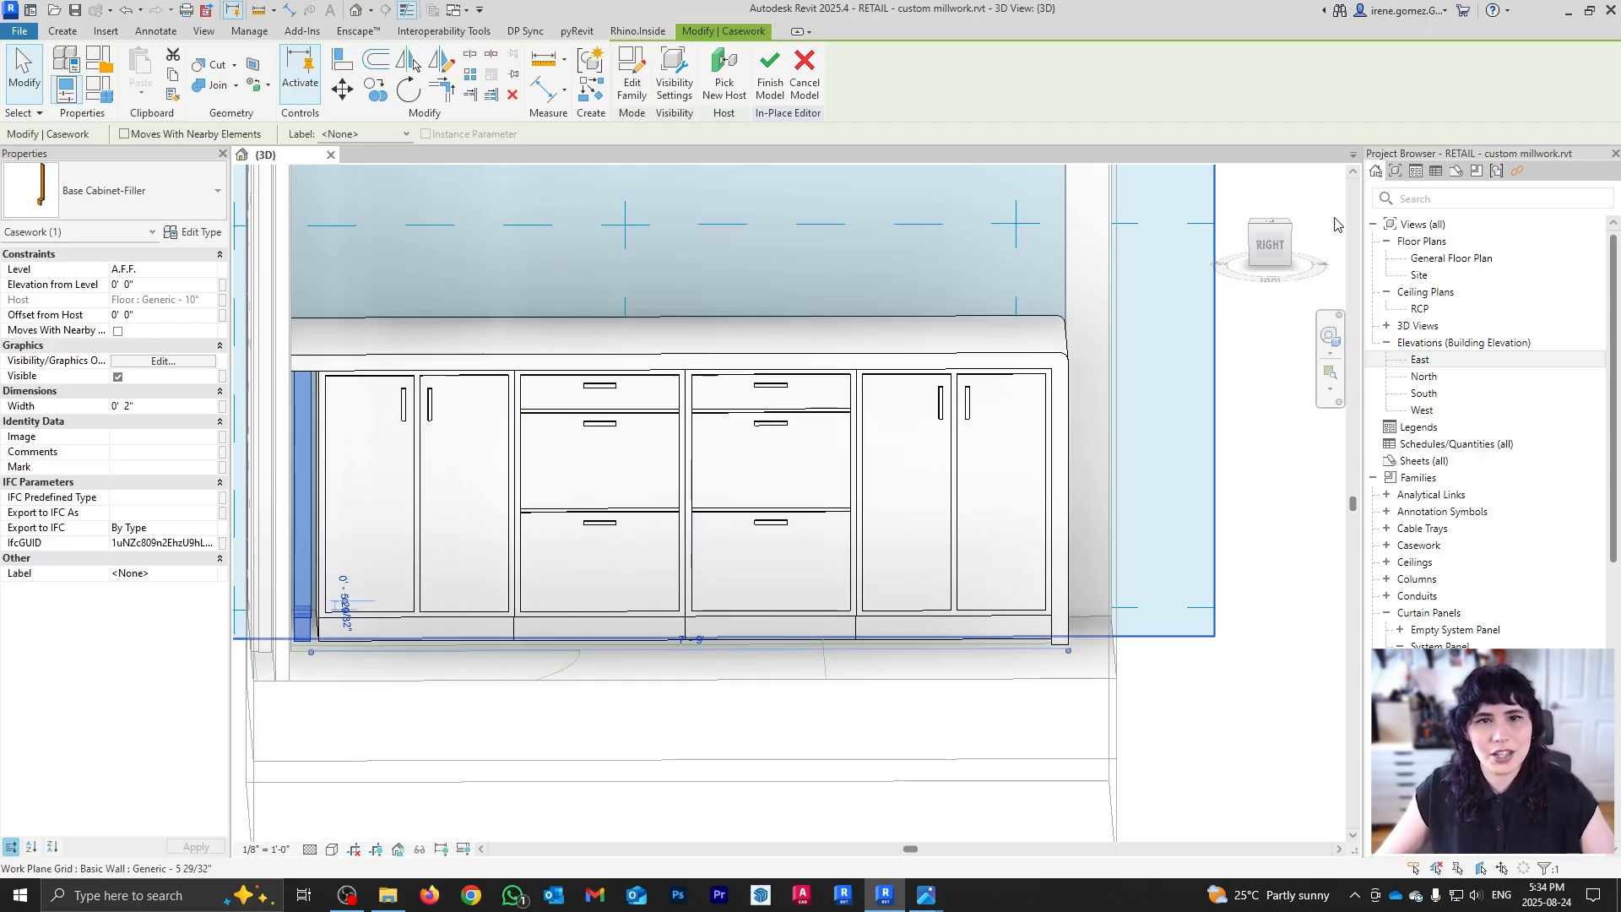
scroll(305, 605, "up", 2)
scroll(305, 605, "up", 3)
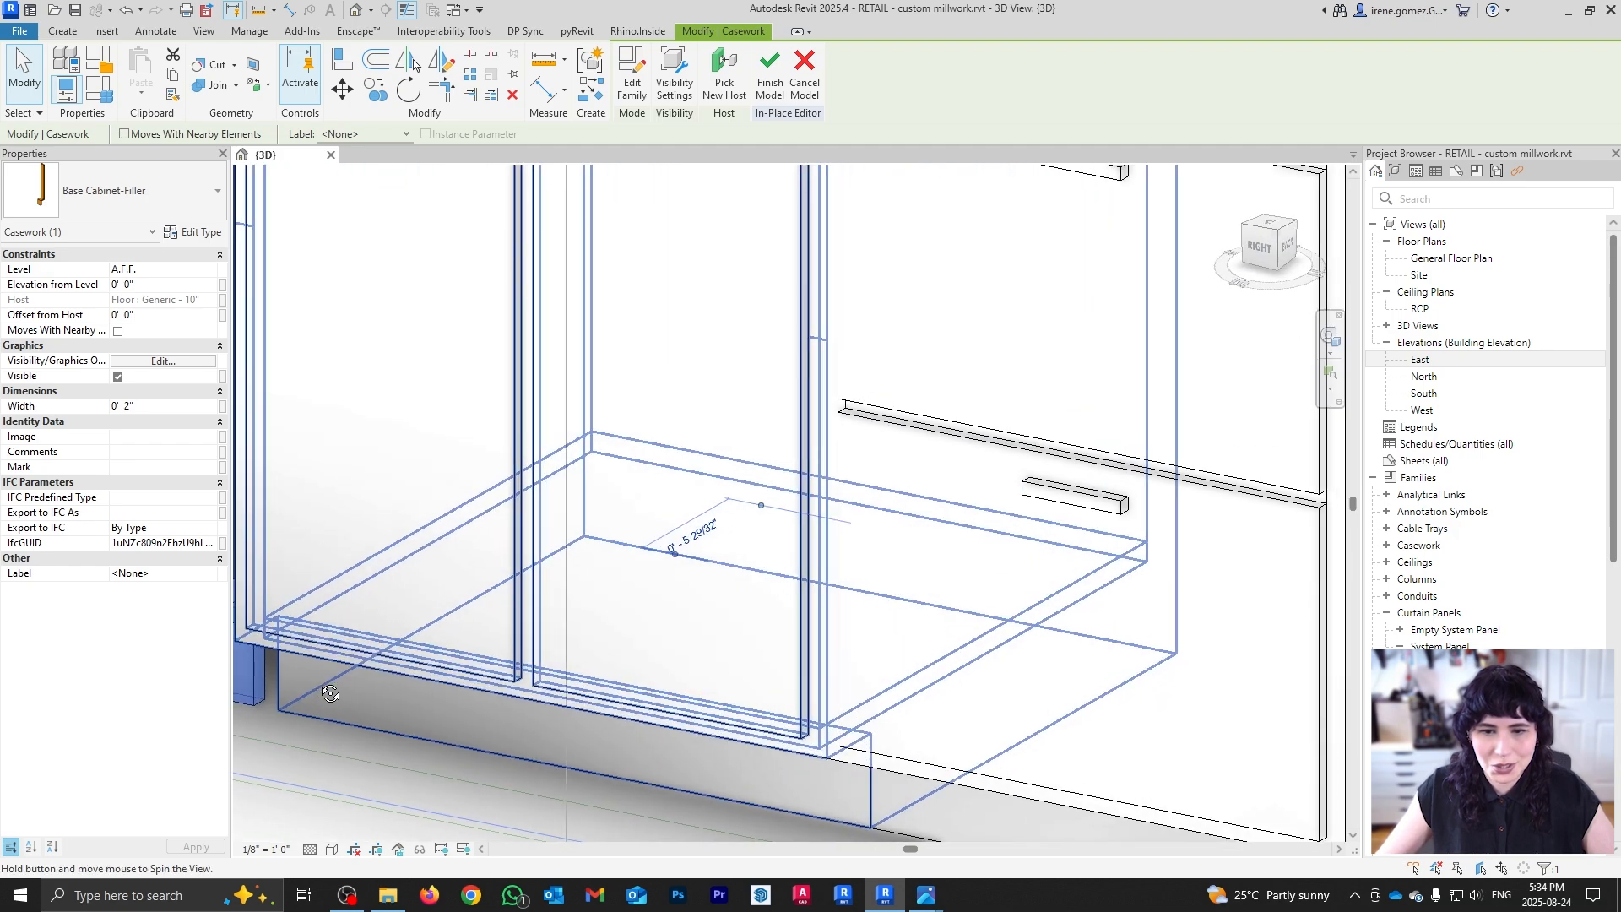
key("m")
key("v")
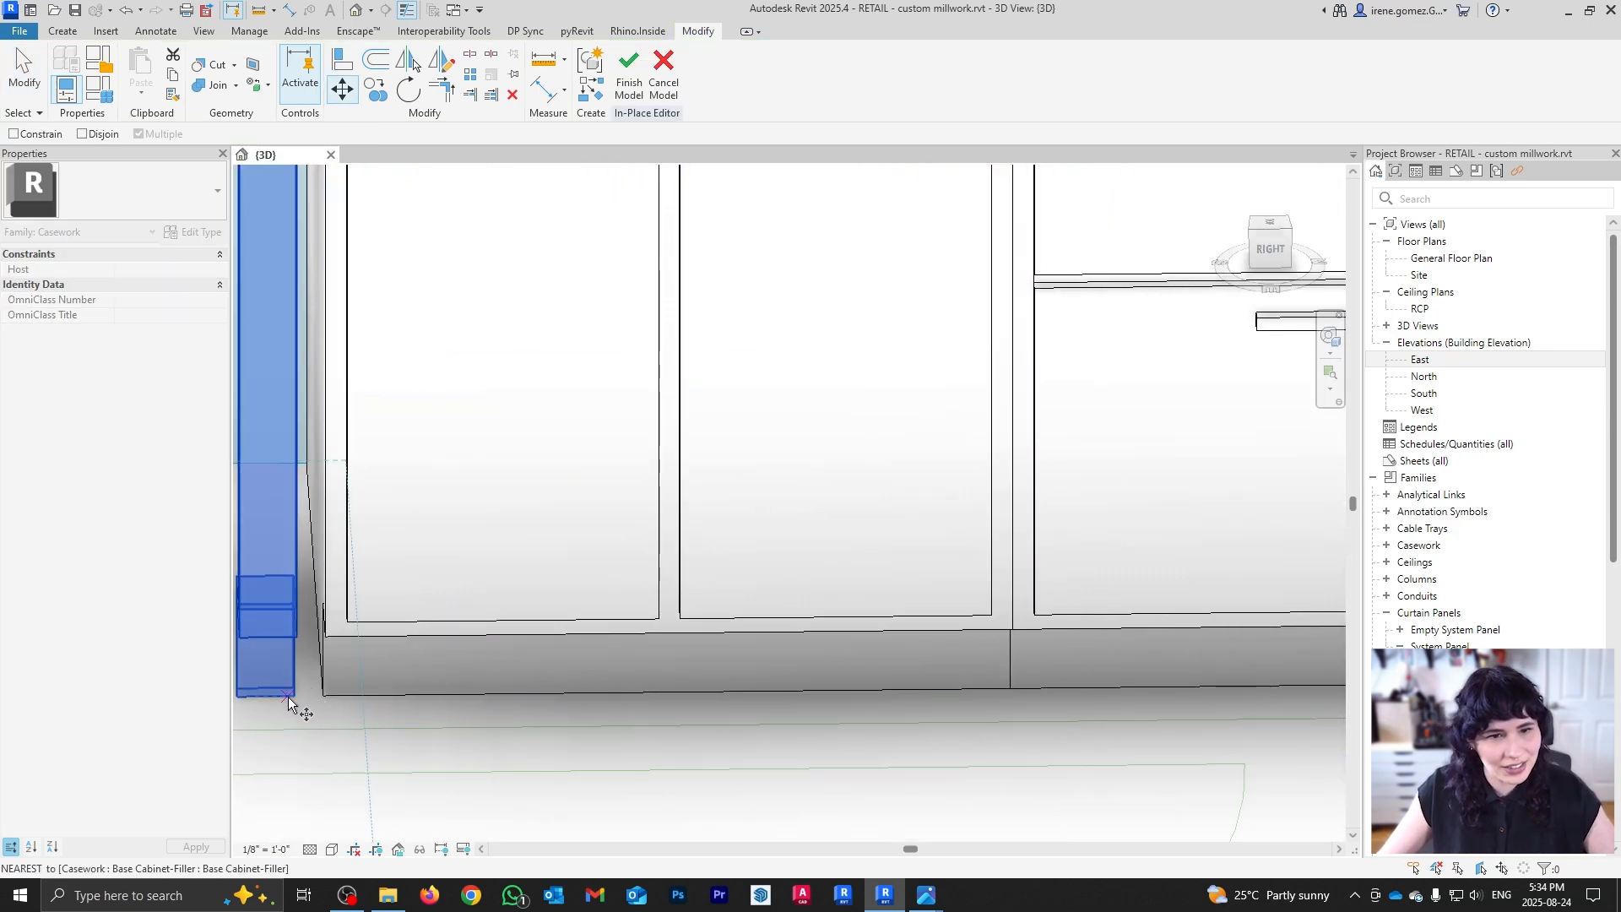
left_click(296, 696)
left_click(325, 697)
scroll(363, 631, "down", 5)
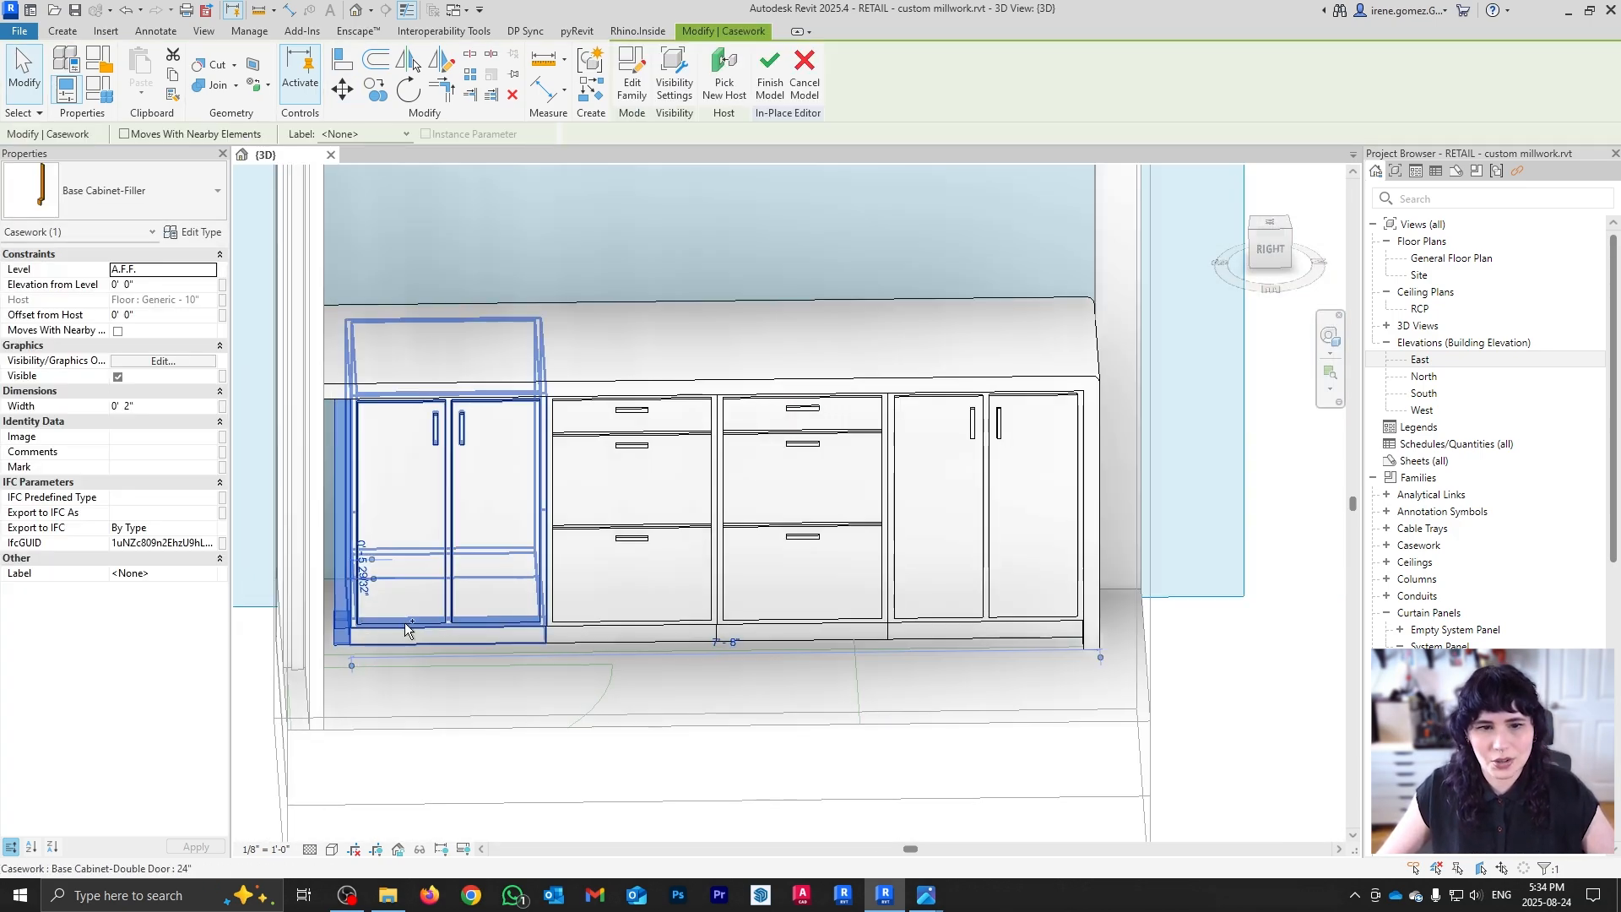
Step: Move all four base cabinets over by 2"
left_click(404, 621, "ctrl")
left_click(635, 601, "ctrl")
left_click(758, 601, "ctrl")
left_click(925, 605, "ctrl")
key("m")
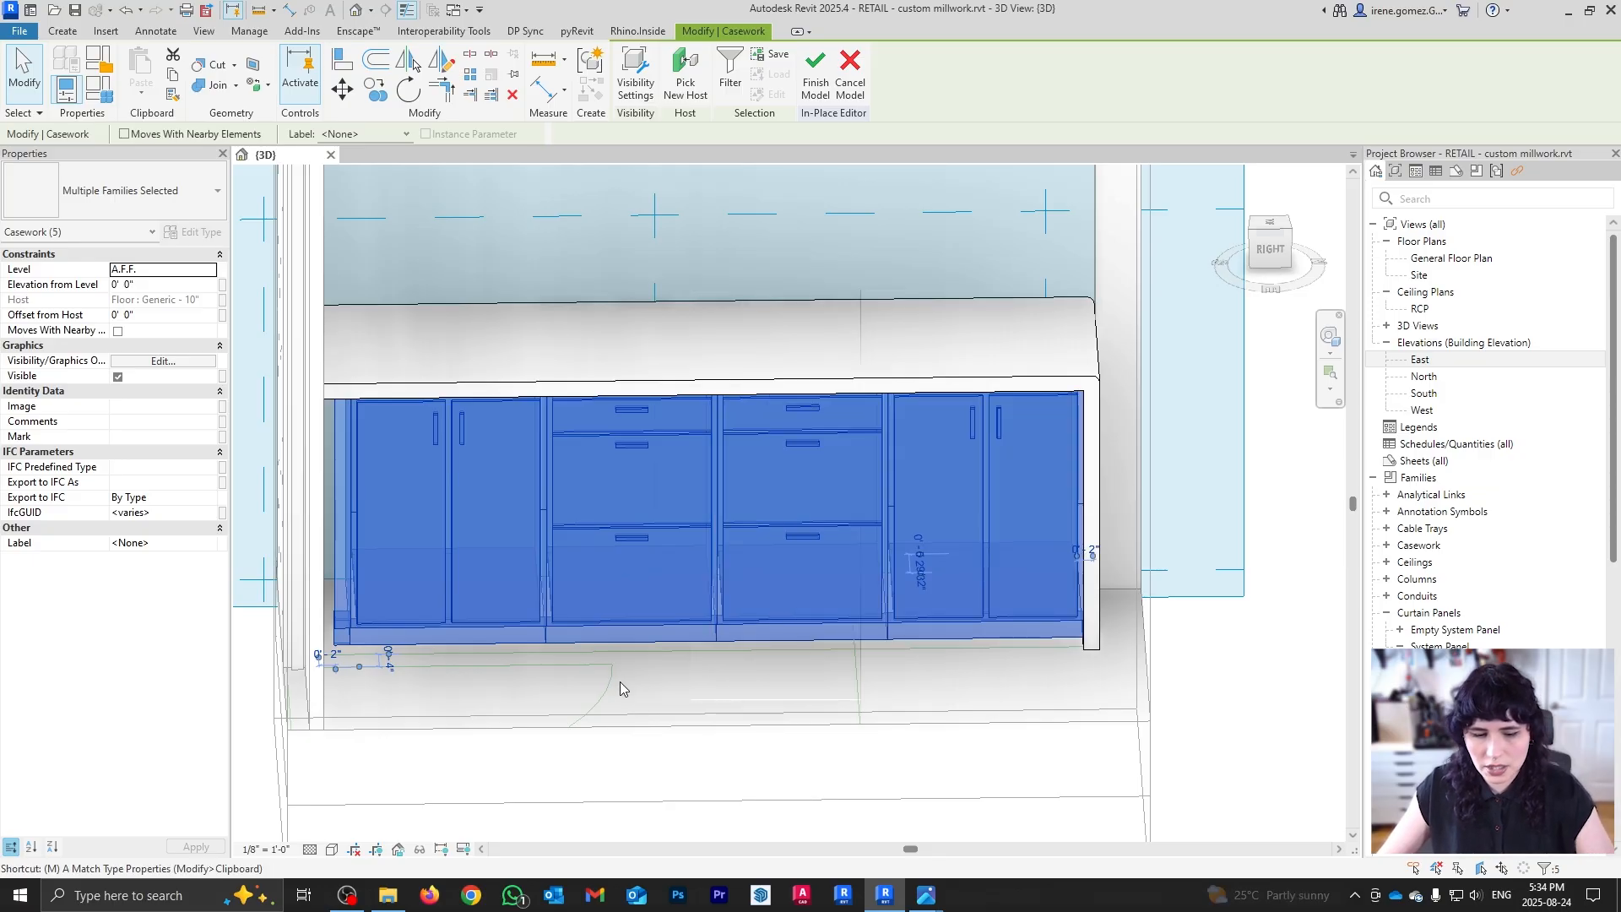
key("v")
left_click(726, 681)
type("2")
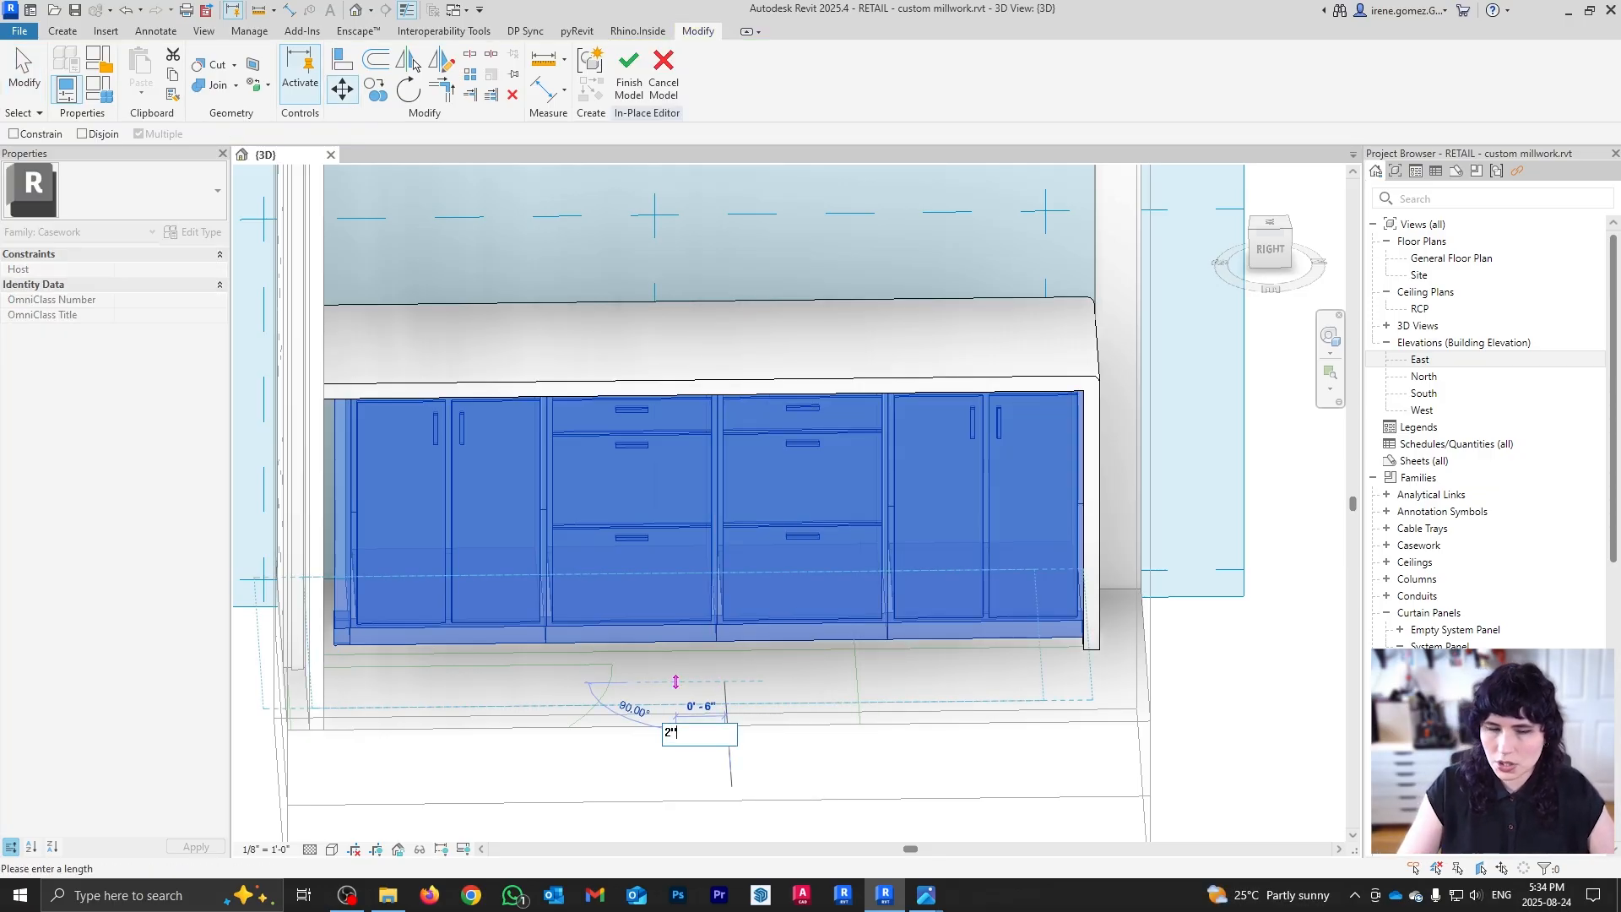
type("\"")
key("Return")
Step: Copy the left filler strip to the right end of the cabinet run
middle_click_drag(579, 742, 397, 535, "shift")
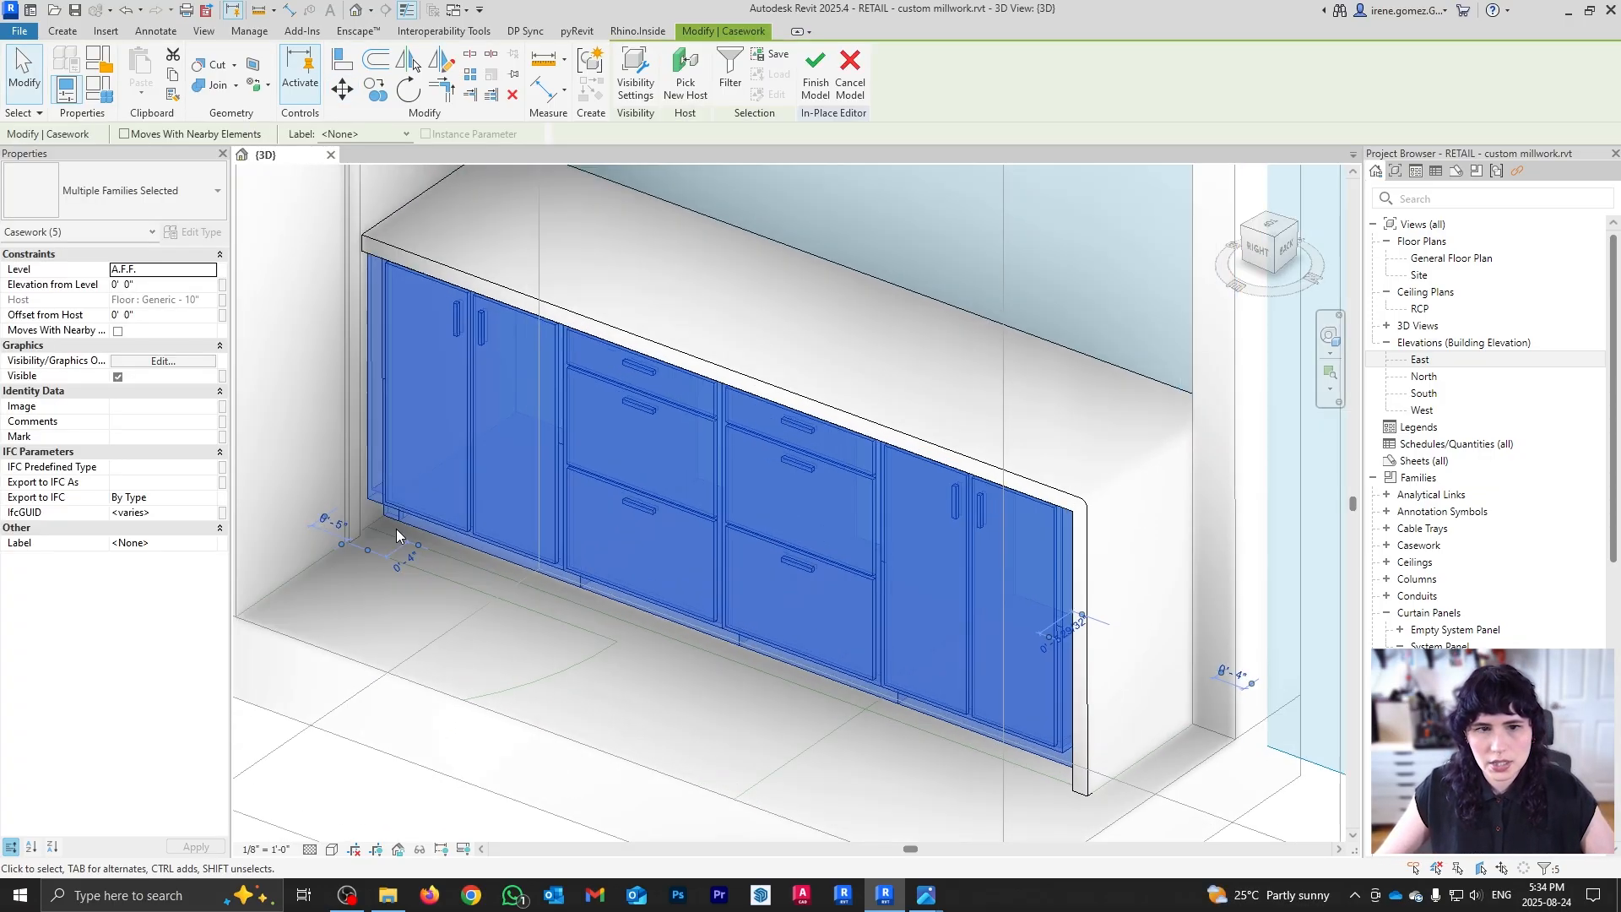
scroll(397, 536, "up", 2)
left_click(377, 517)
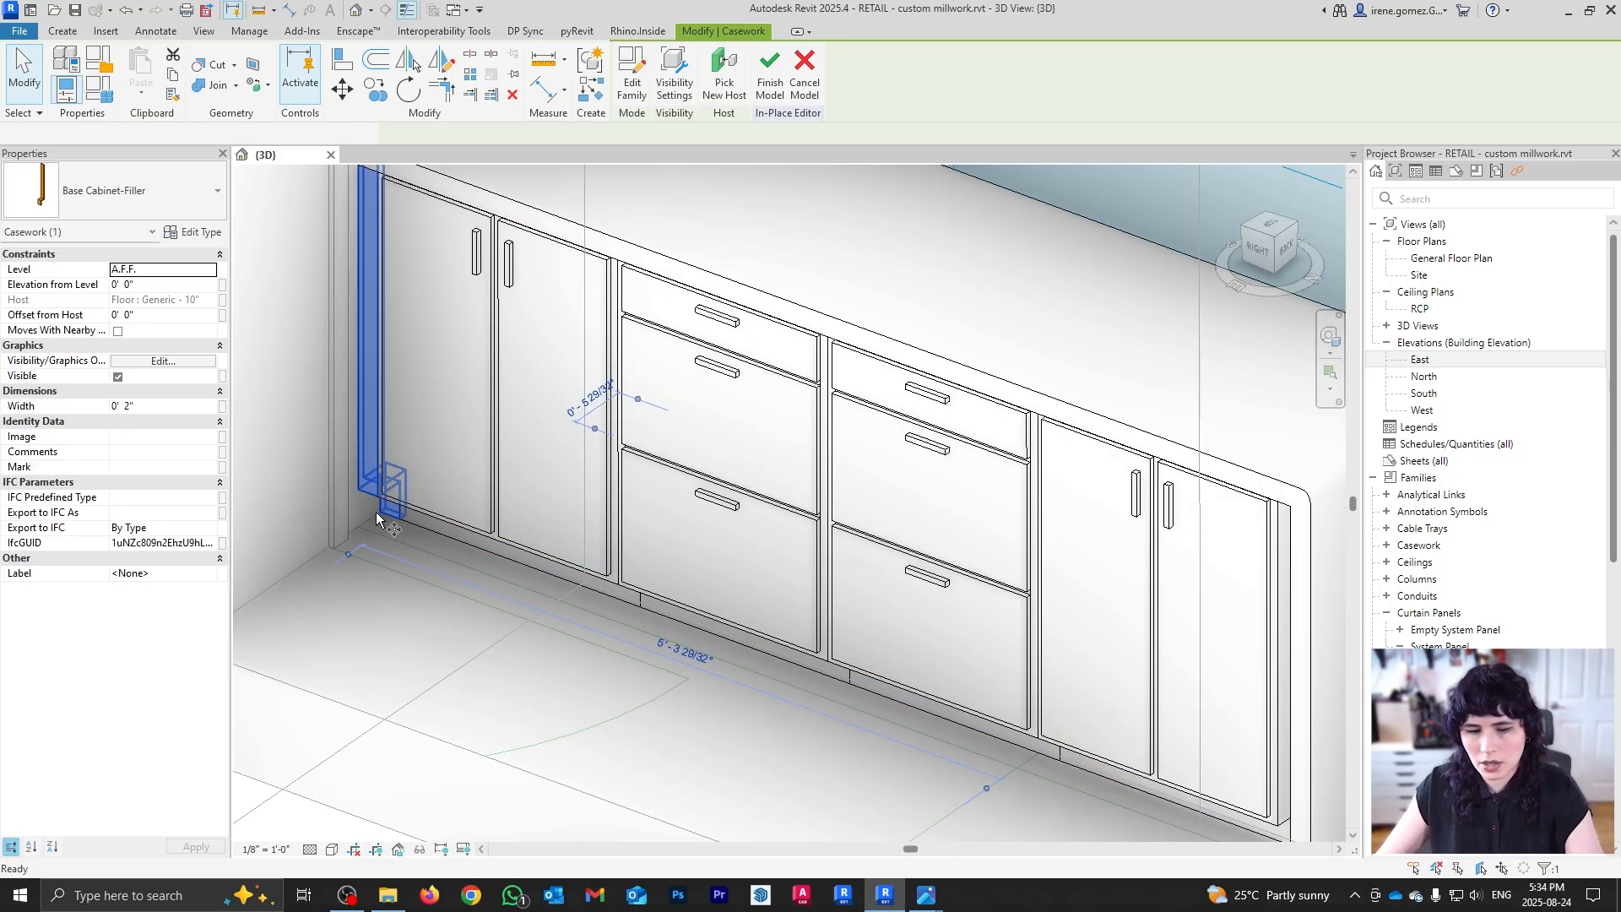
key("c")
key("o")
scroll(380, 515, "up", 2)
left_click(381, 512)
middle_click_drag(996, 781, 523, 567)
middle_click_drag(945, 755, 1013, 713, "shift")
scroll(1264, 585, "up", 1)
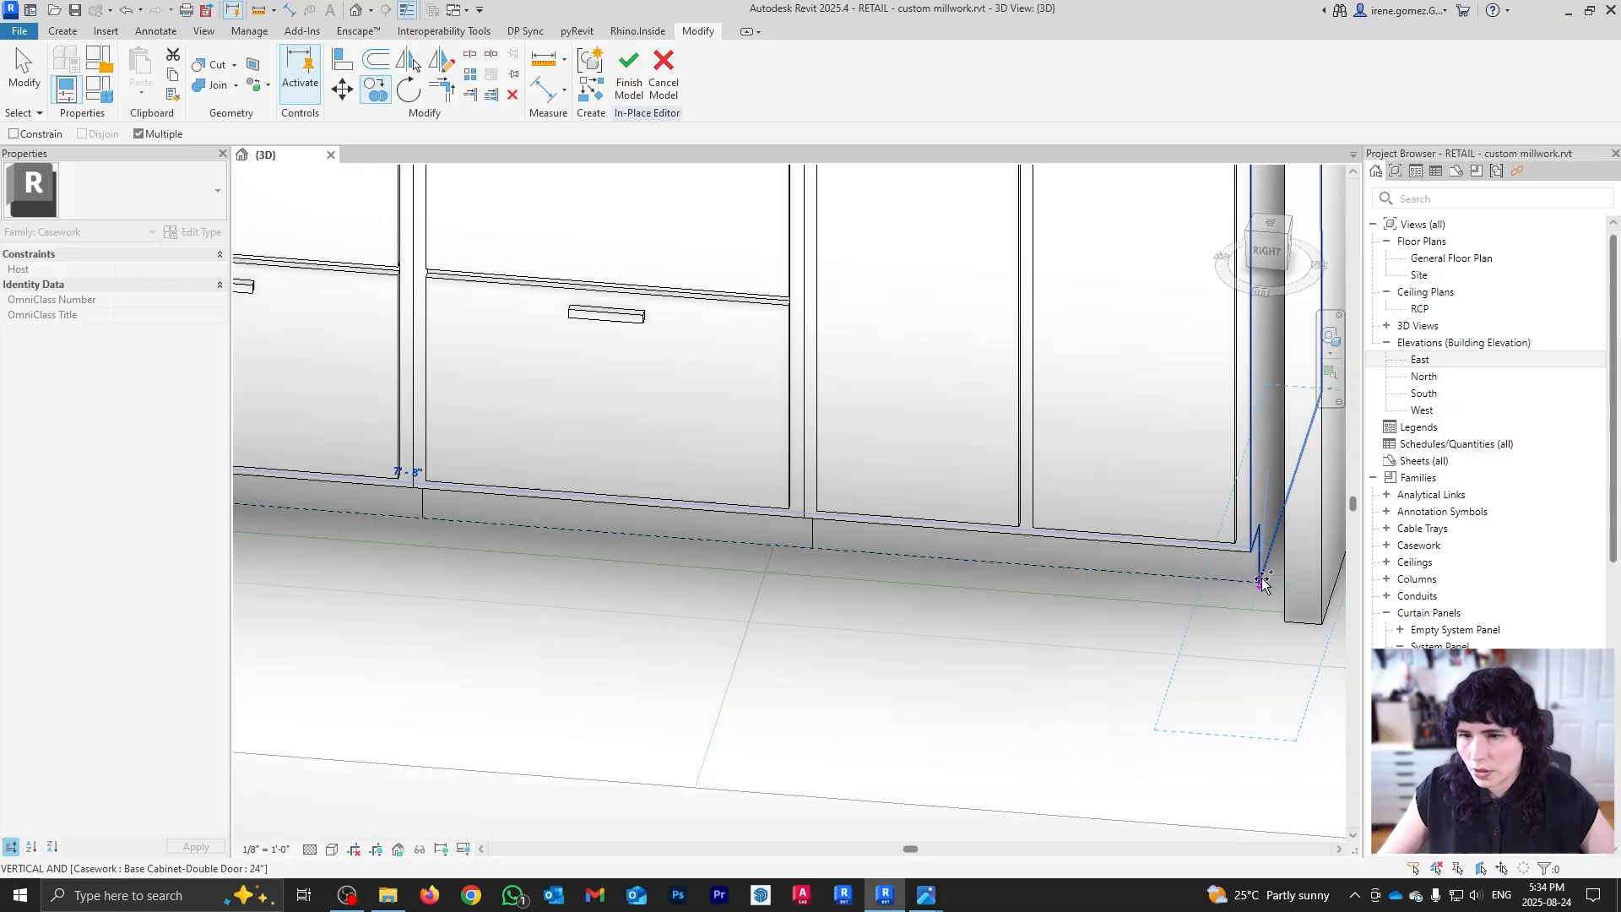
left_click(1260, 582)
key("Escape")
key("Escape")
scroll(1094, 678, "down", 3)
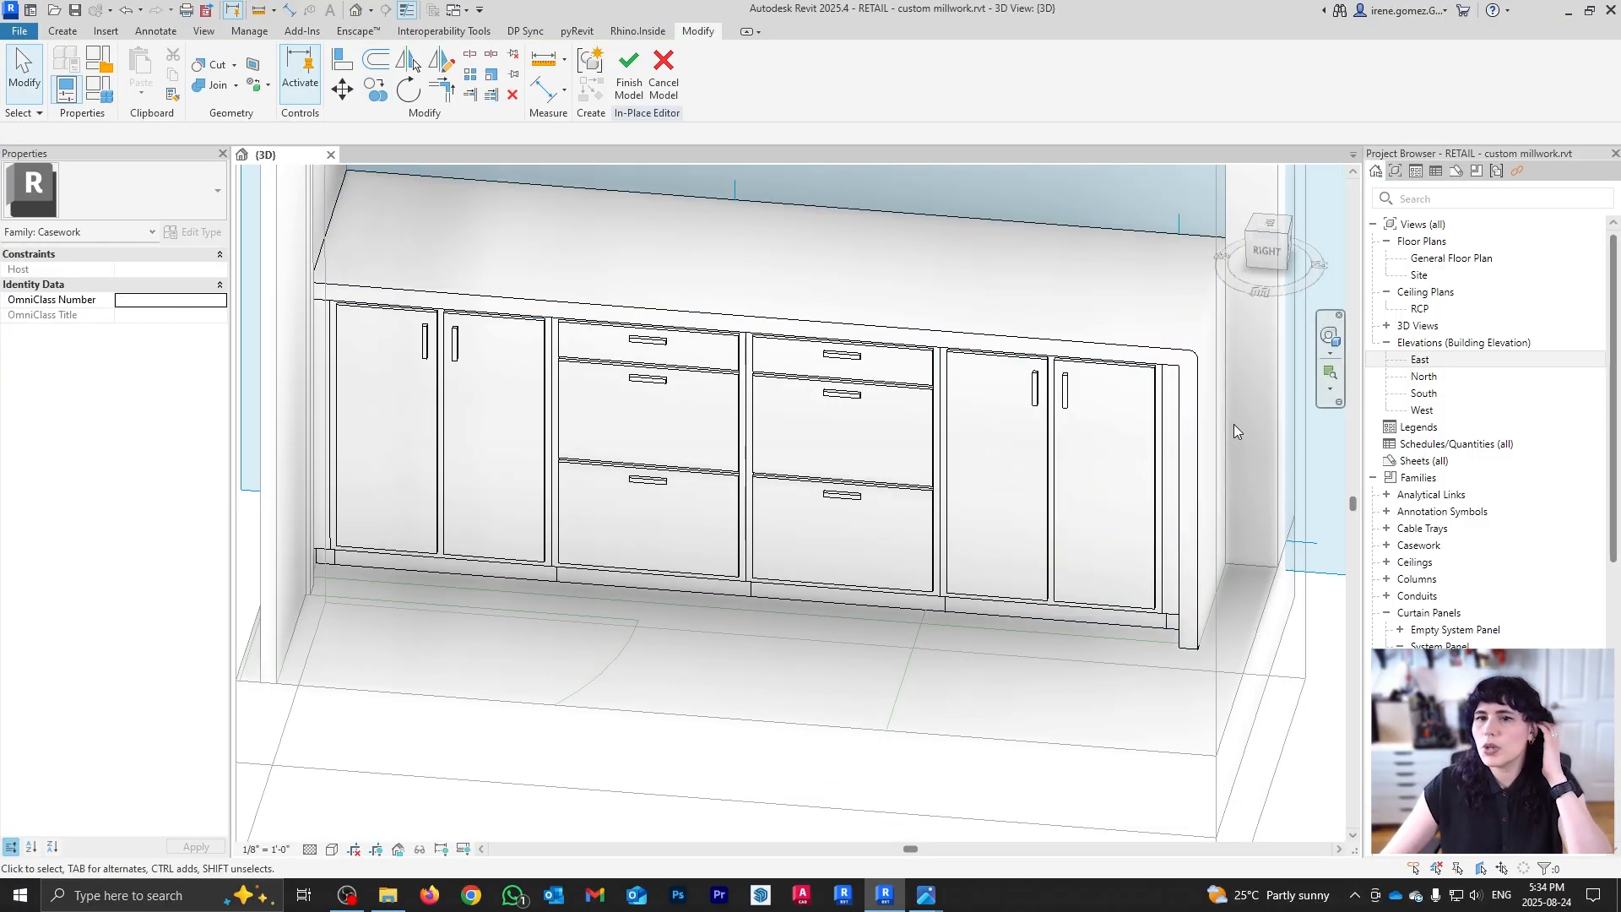
Step: Select the countertop extrusion at its right corner and double-click it to reopen the outline and corner arc
scroll(1169, 372, "up", 3)
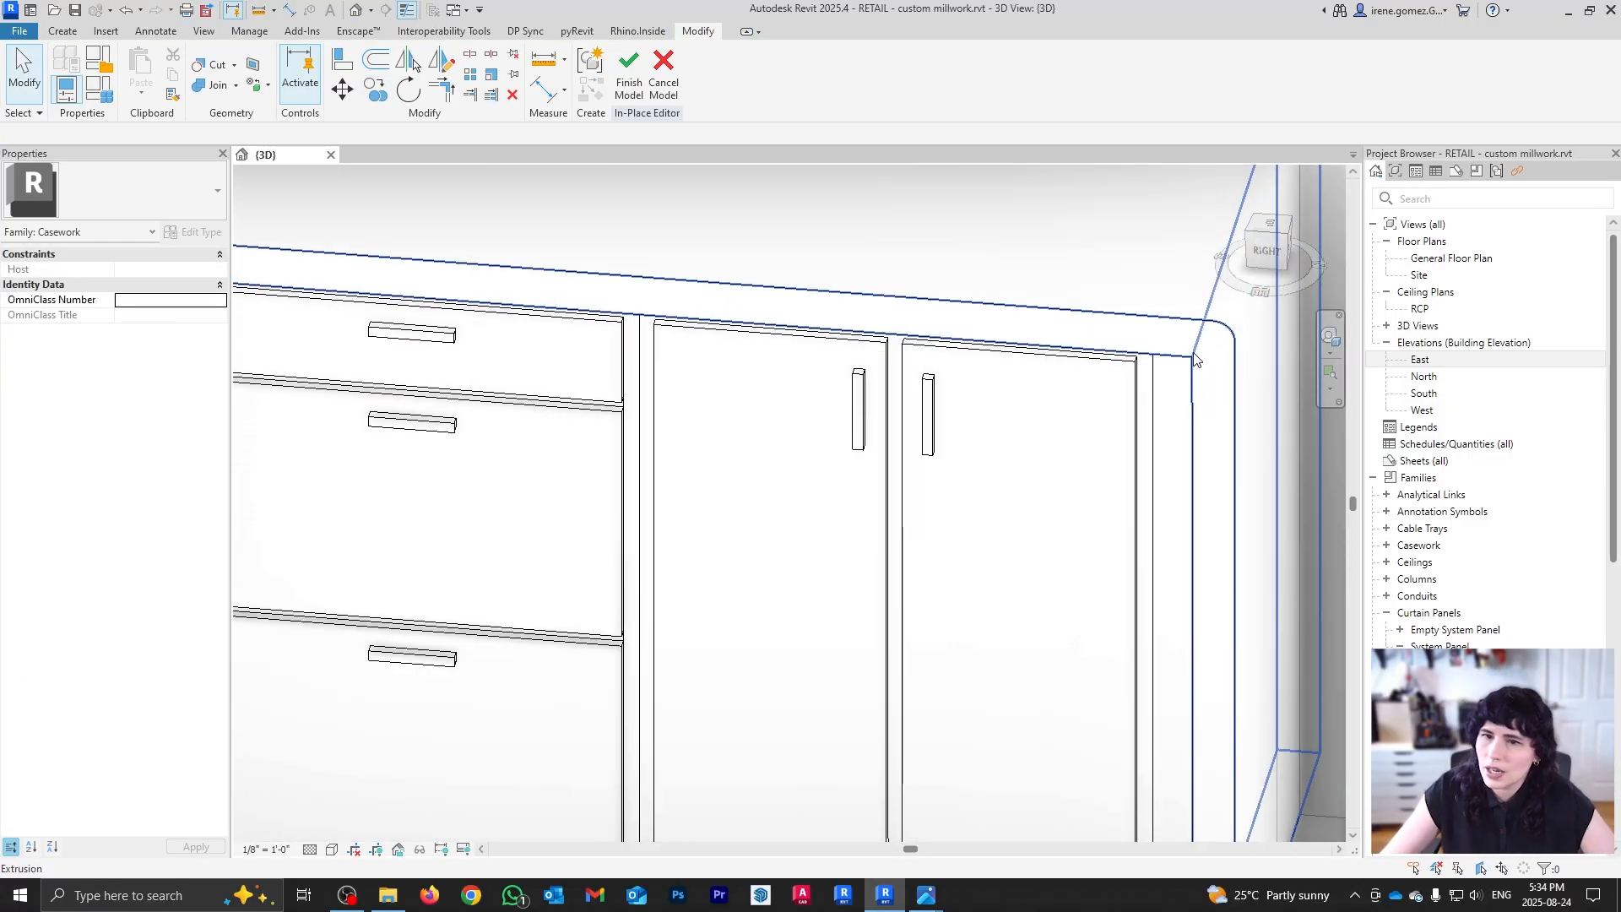
scroll(1203, 413, "down", 2)
middle_click_drag(1228, 465, 1194, 279, "shift")
middle_click_drag(1194, 278, 935, 377)
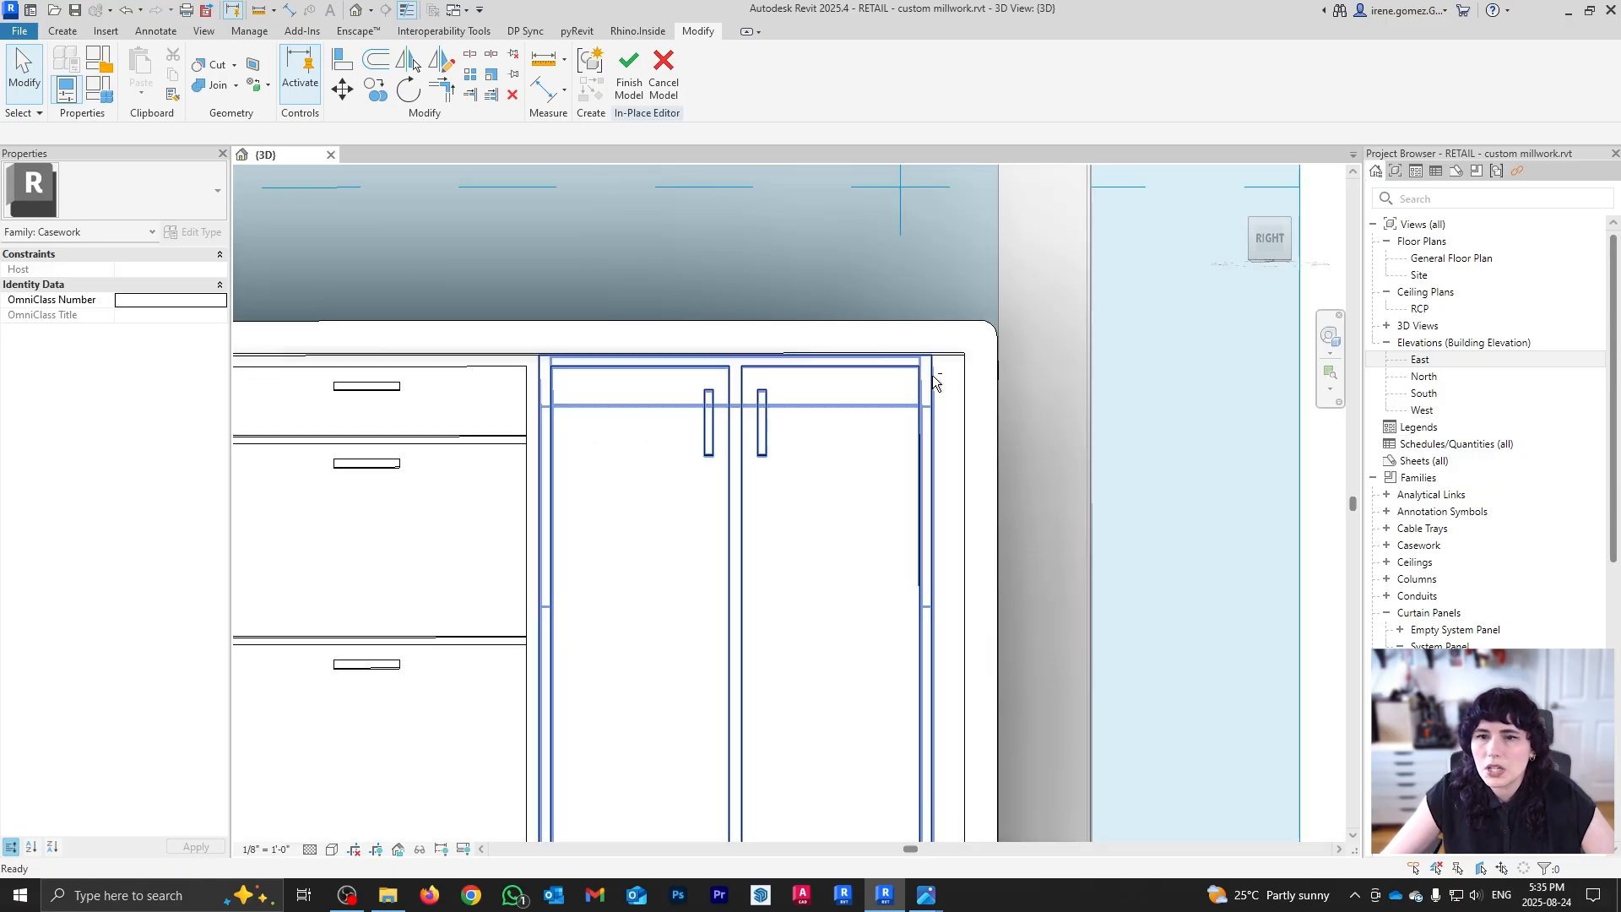
scroll(942, 355, "up", 1)
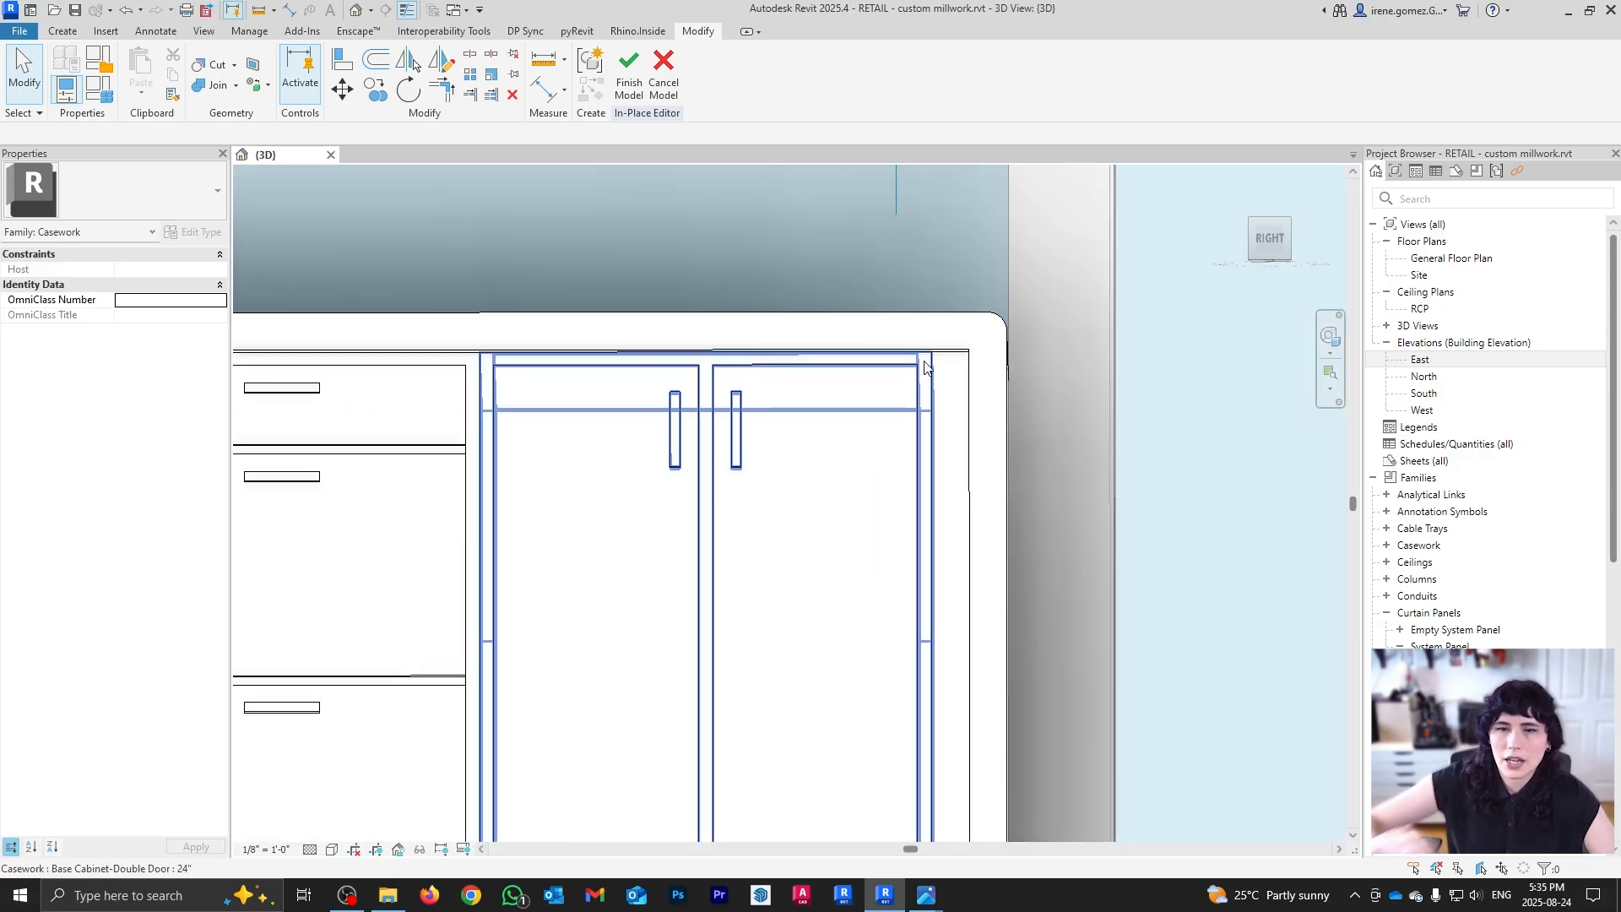
left_click(993, 395)
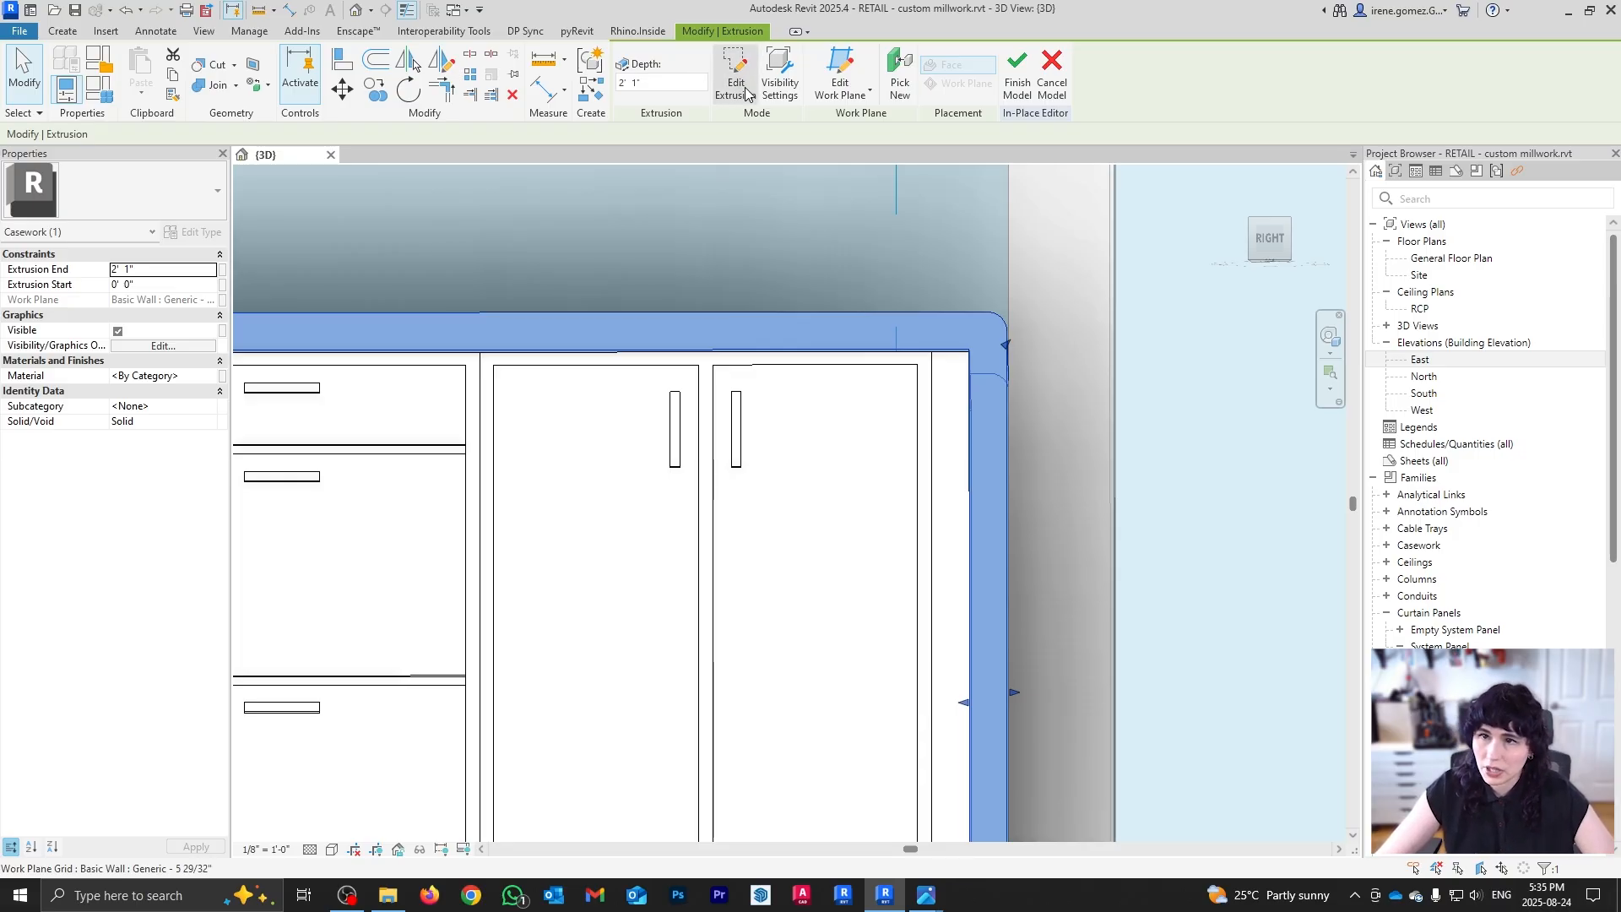
scroll(945, 423, "up", 1)
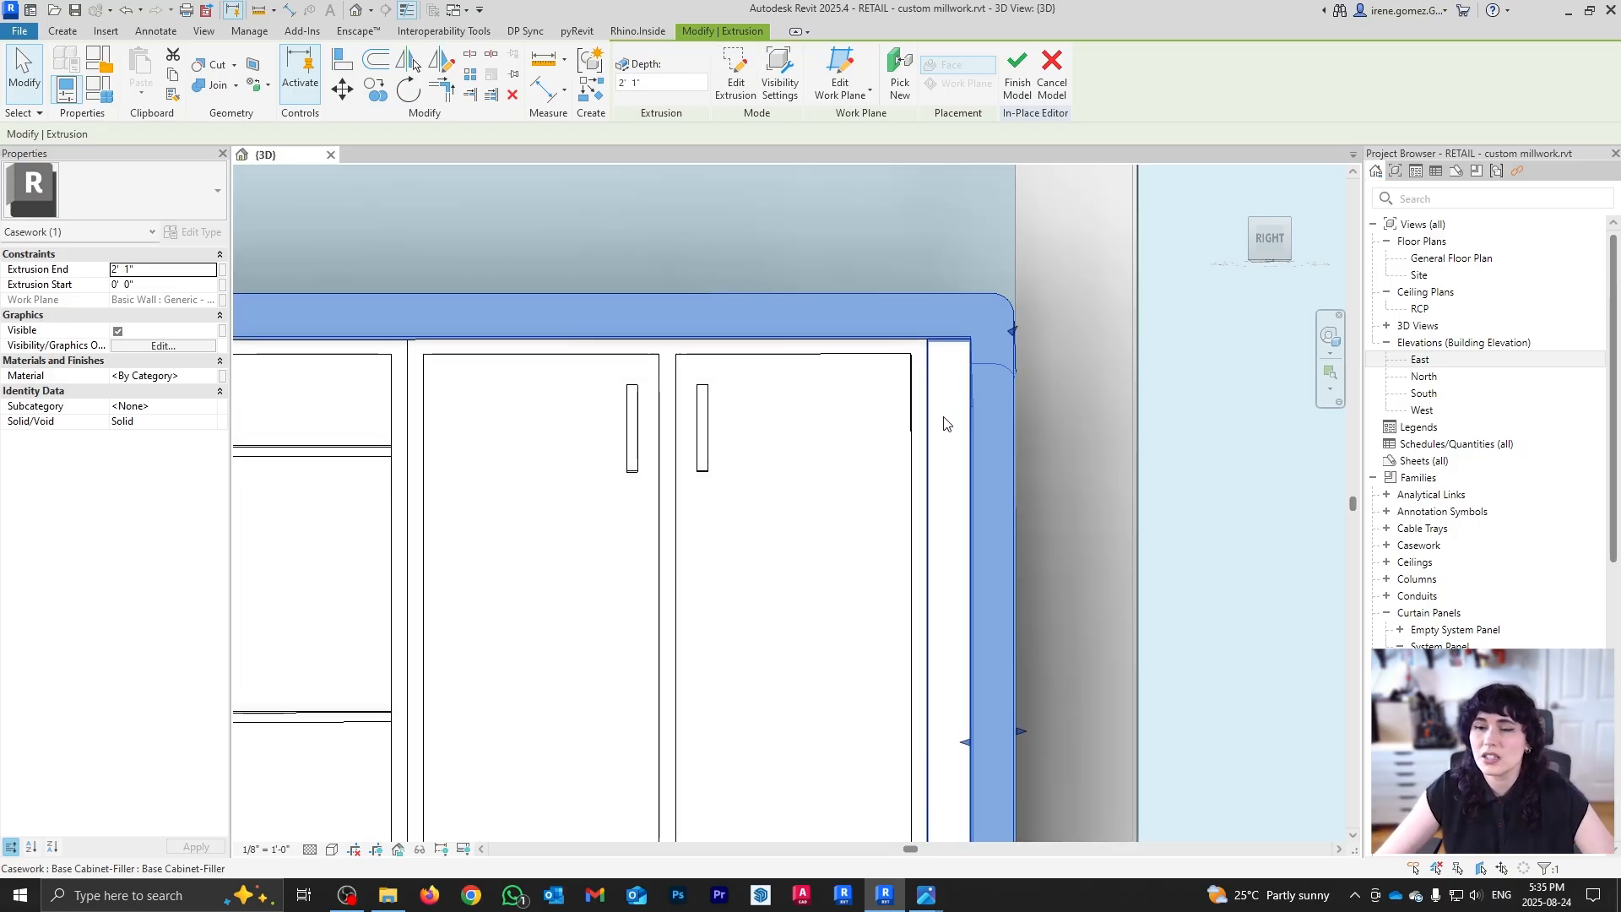
double_click(1000, 352)
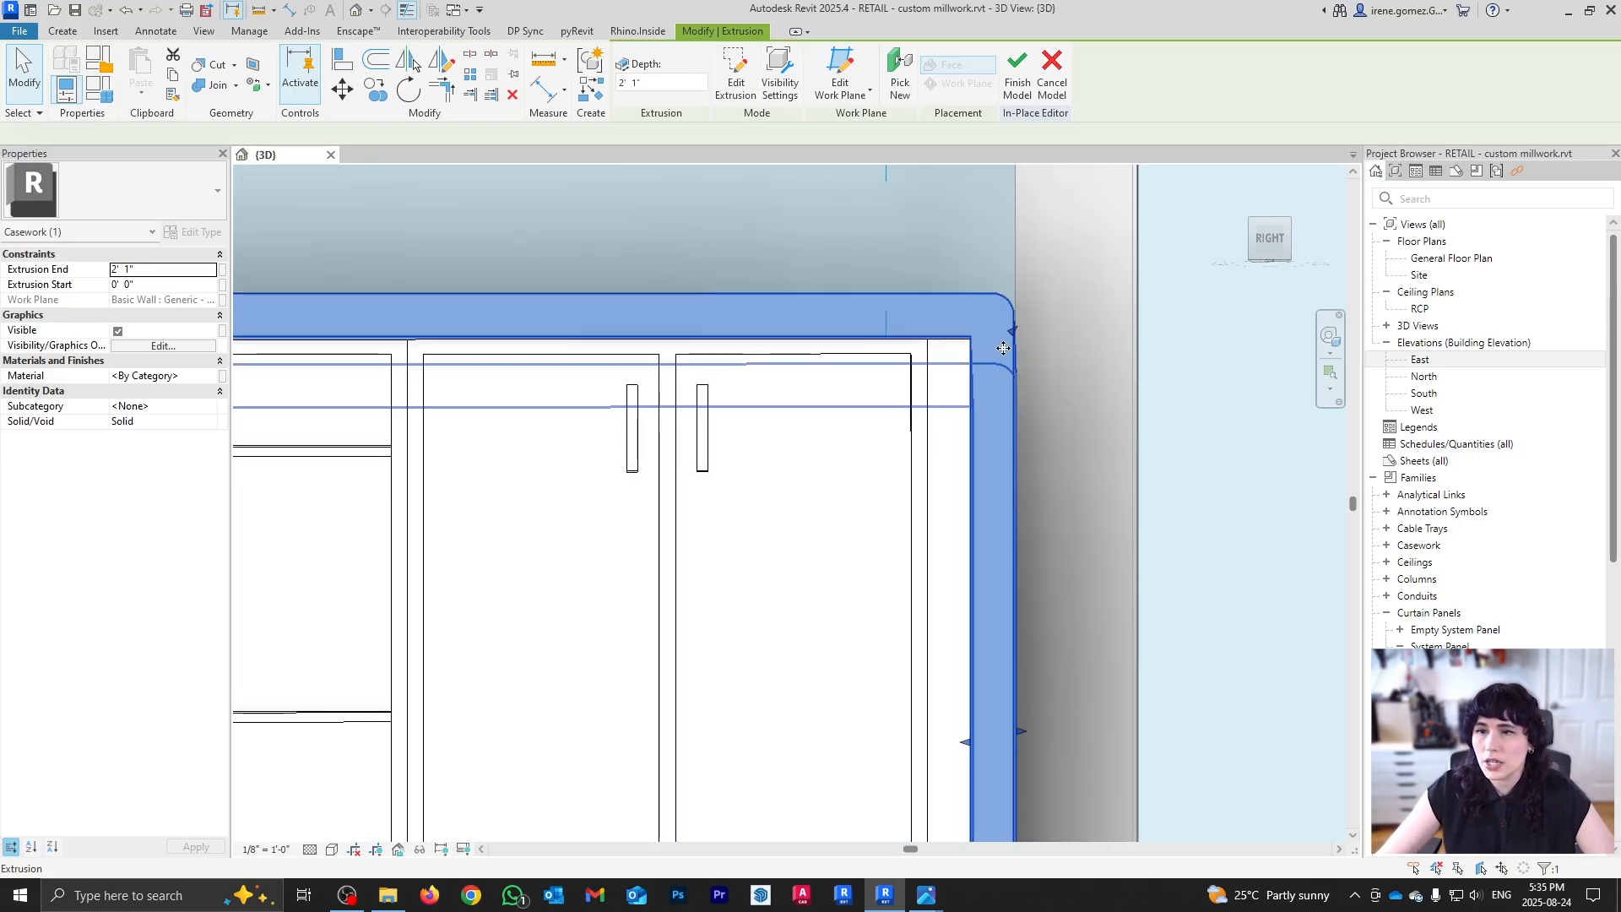
mouse_move(919, 323)
middle_mouse_down("shift")
mouse_move(945, 528)
mouse_move(908, 474)
mouse_move(945, 433)
mouse_move(991, 435)
middle_mouse_up("shift")
scroll(991, 435, "up", 1)
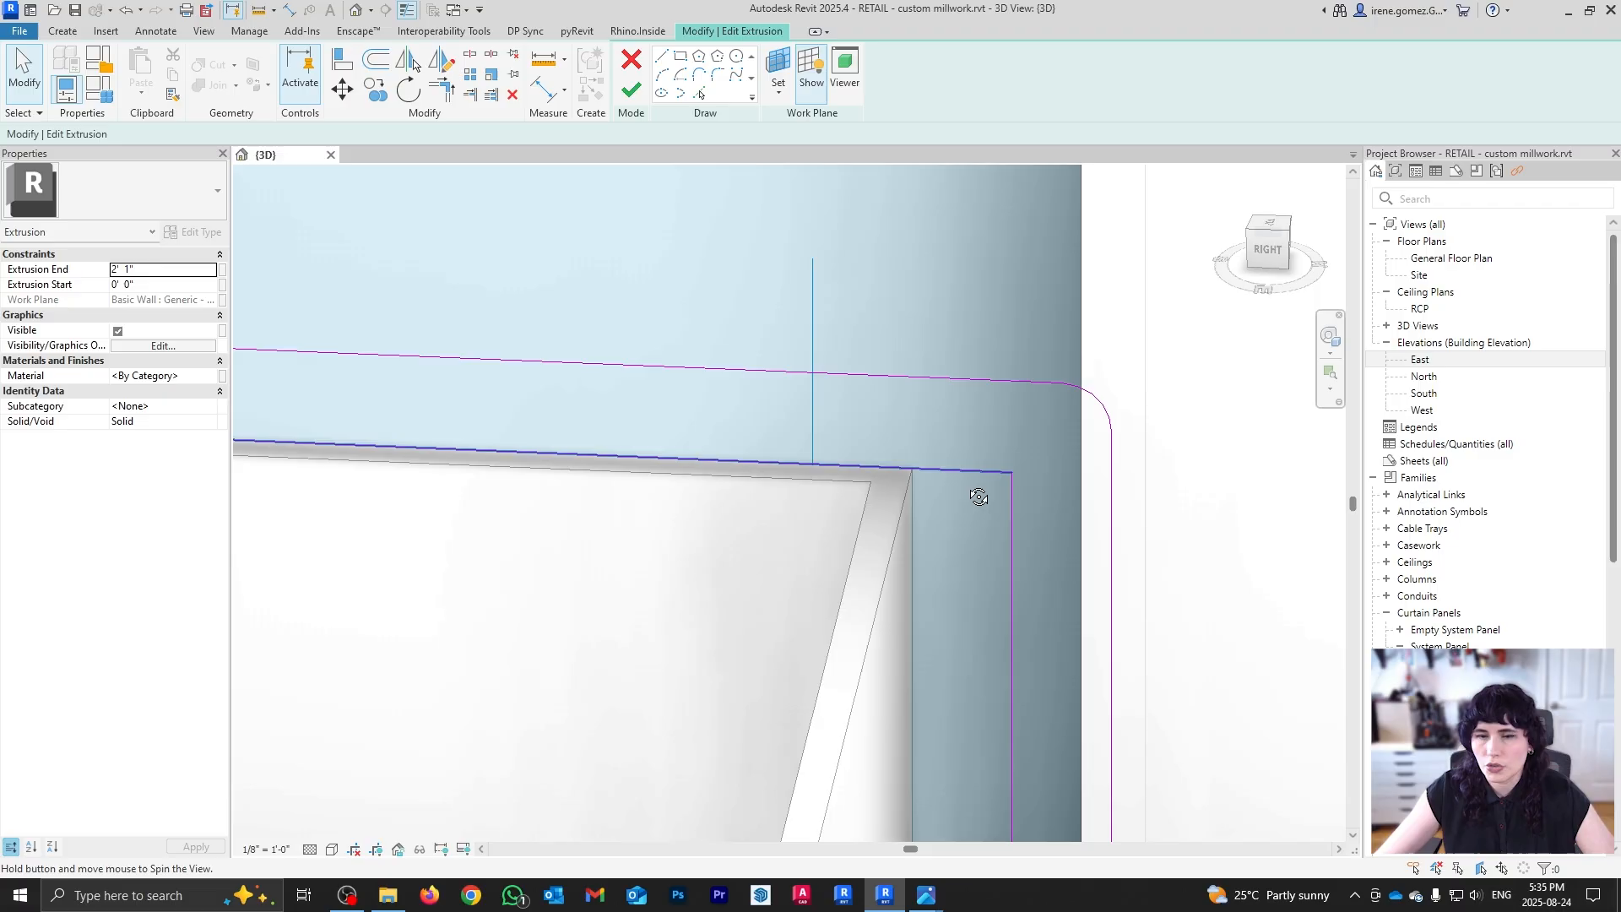
mouse_move(977, 494)
middle_mouse_down("shift")
mouse_move(966, 338)
mouse_move(964, 534)
middle_mouse_up("shift")
Step: Try 2" and then 3" radii on the countertop sketch's corner arc
left_click(921, 374)
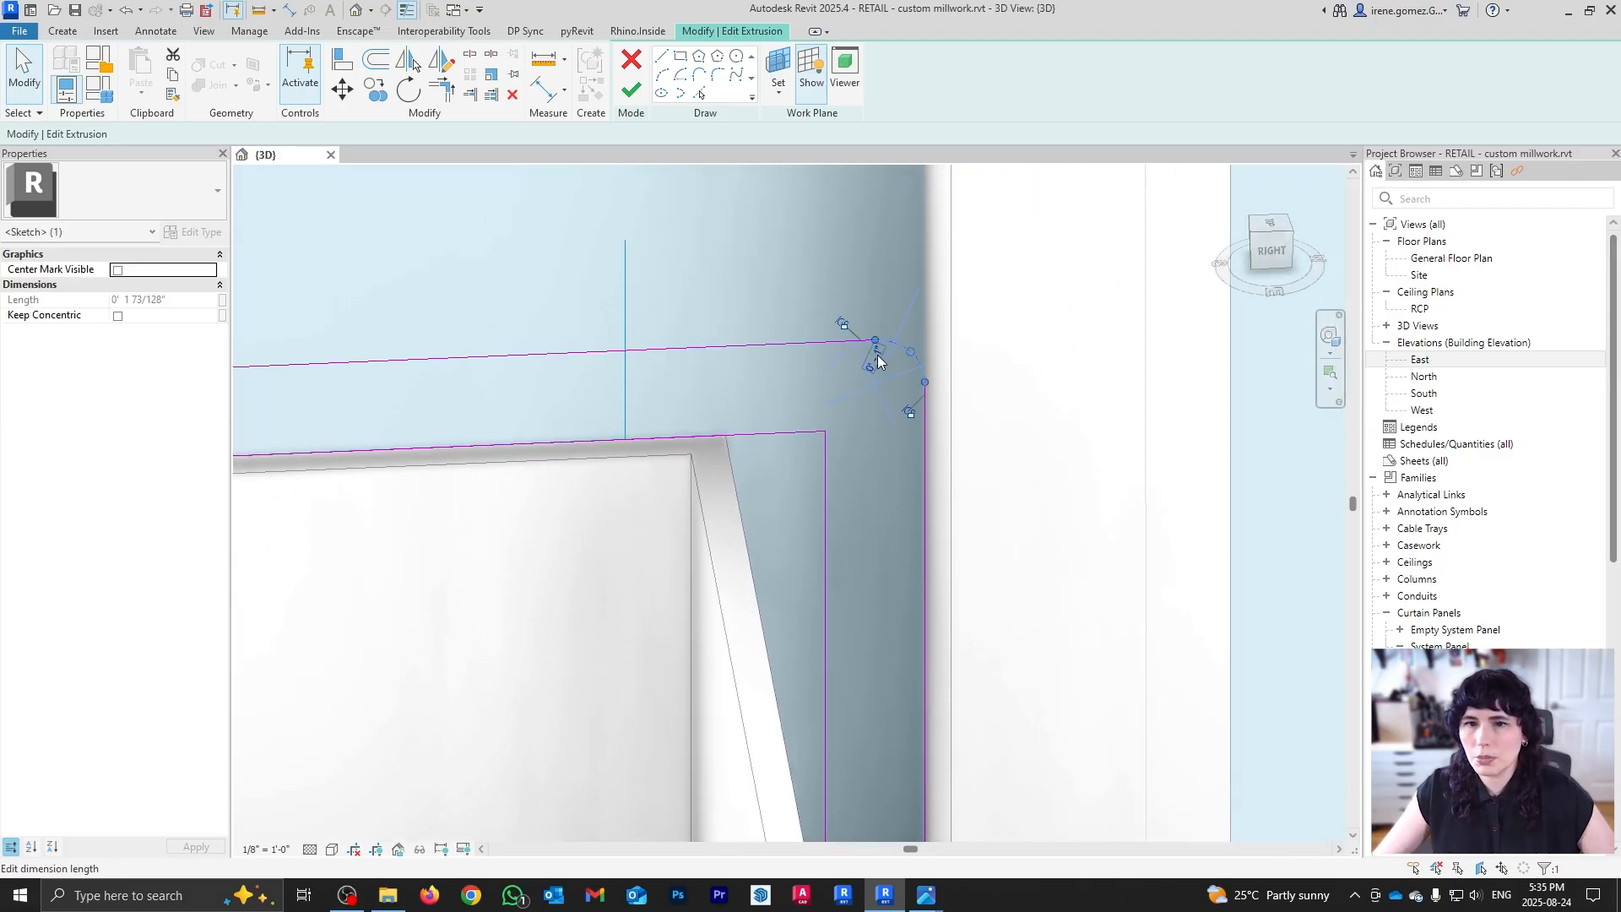
left_click(878, 361)
type("2")
key("Return")
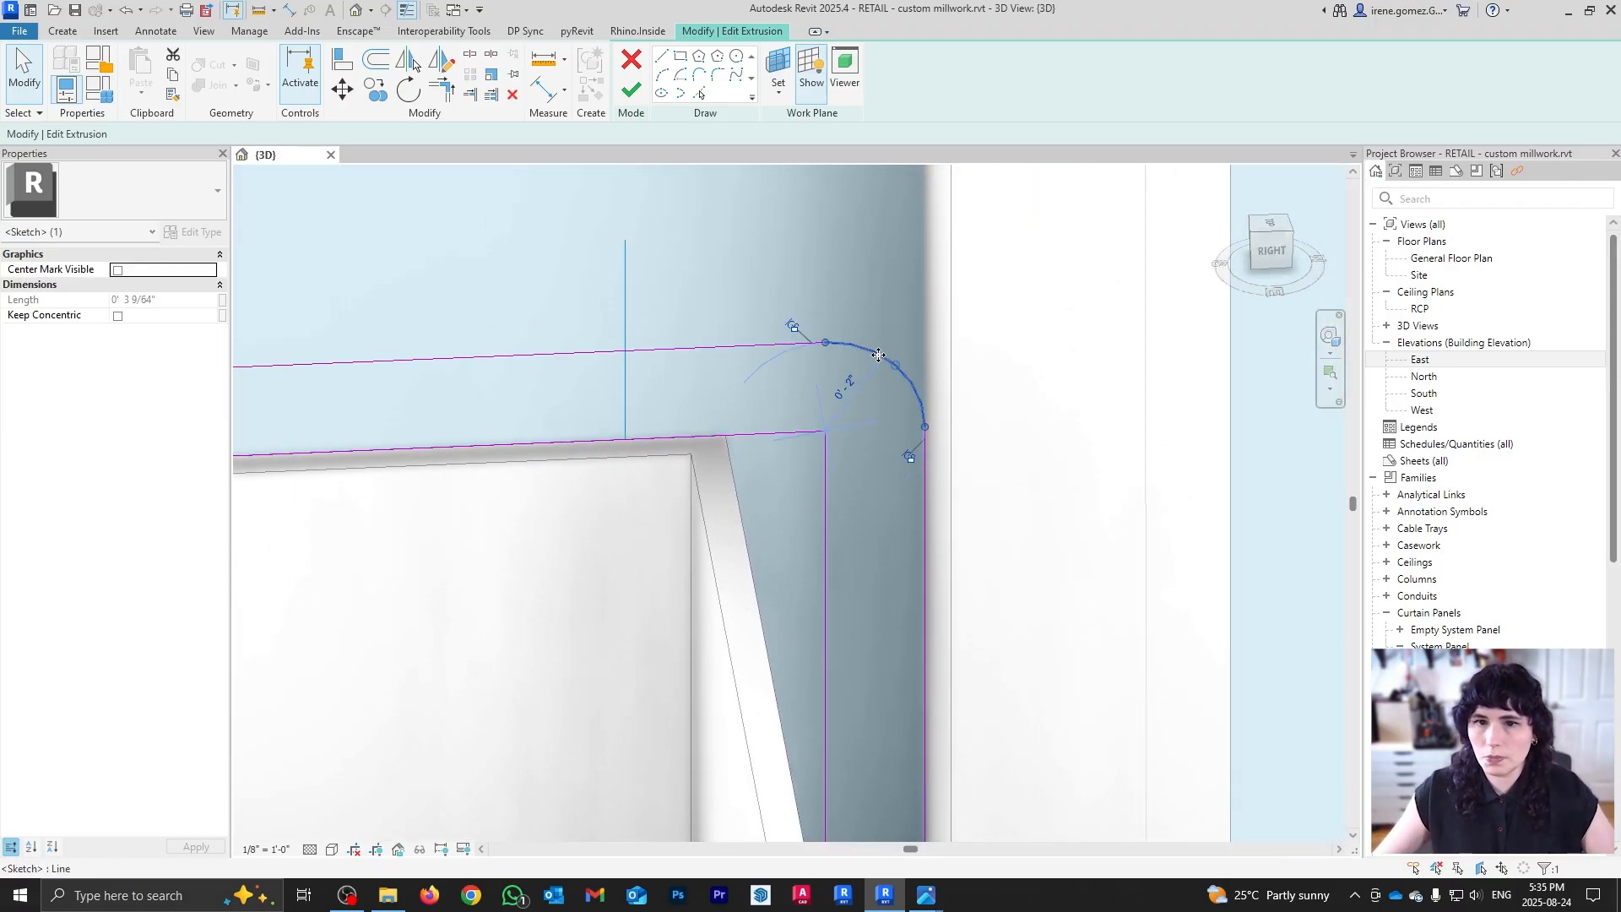
left_click(846, 384)
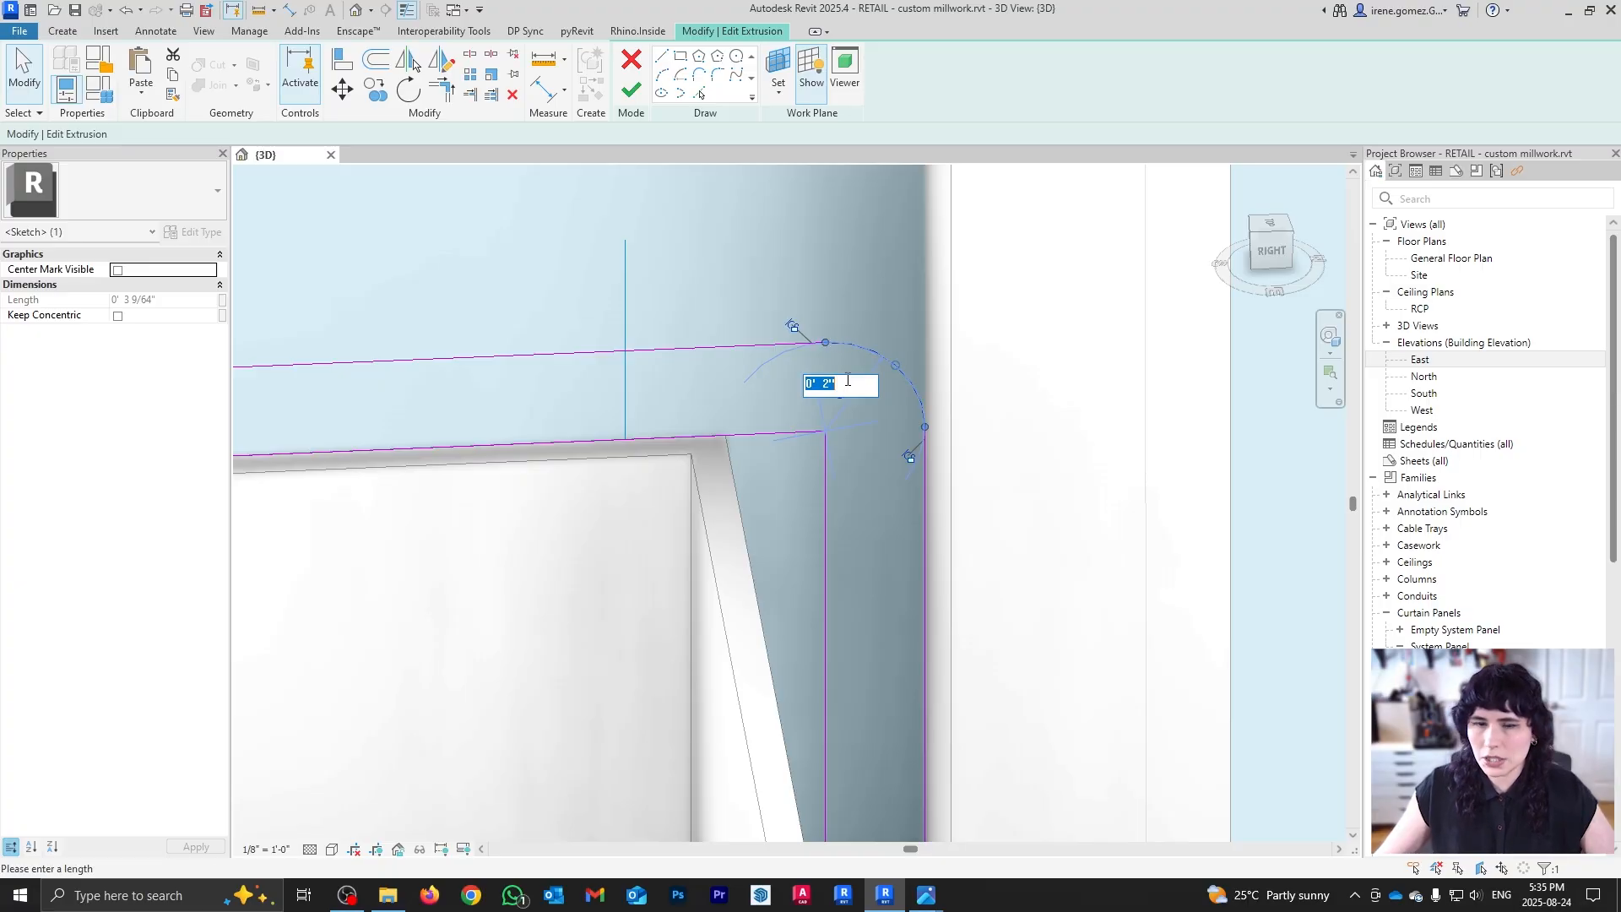
type("3")
key("Return")
key("Escape")
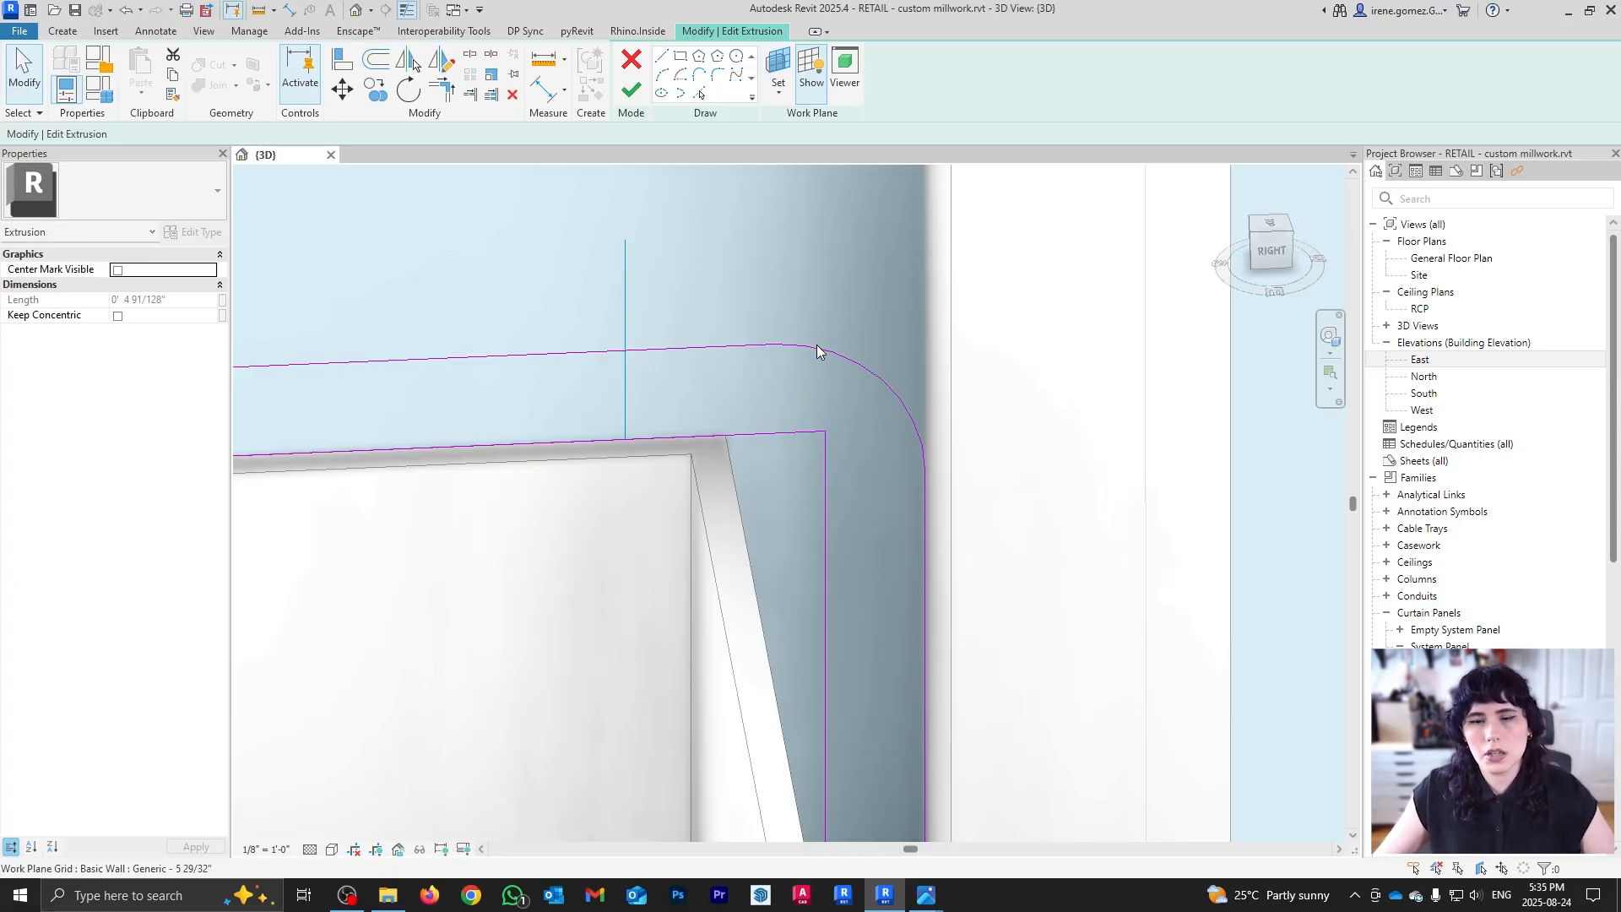
middle_click_drag(884, 432, 879, 449, "shift")
scroll(879, 449, "up", 1)
middle_click_drag(927, 557, 960, 564, "shift")
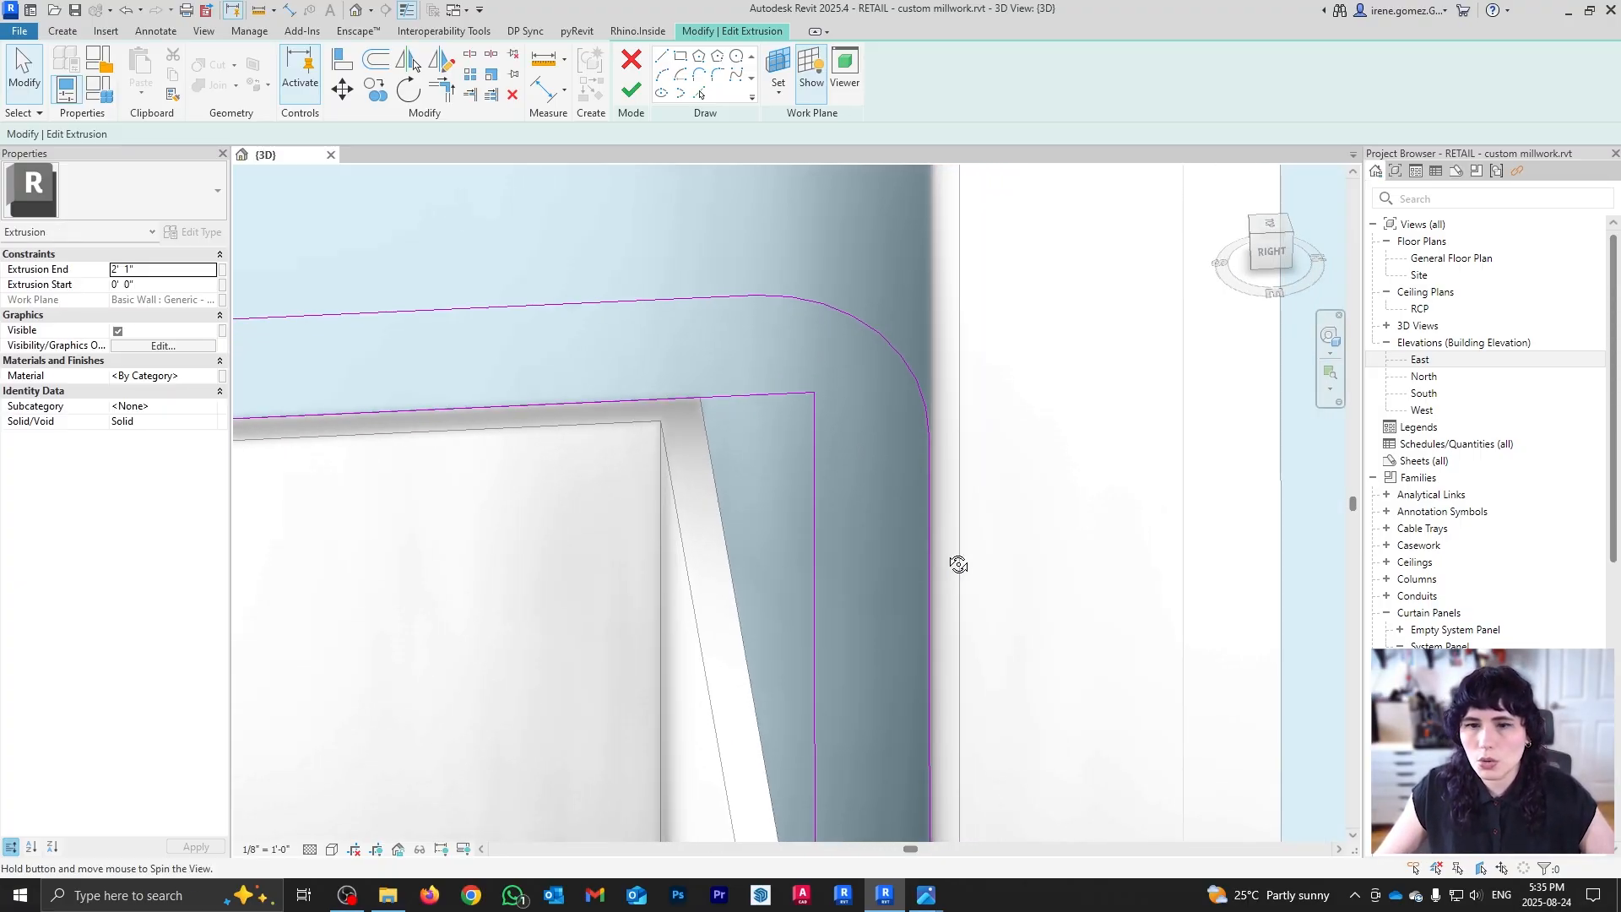
Step: Undo a misplaced offset arc and set the corner arc's radius to 4"
key("o")
key("f")
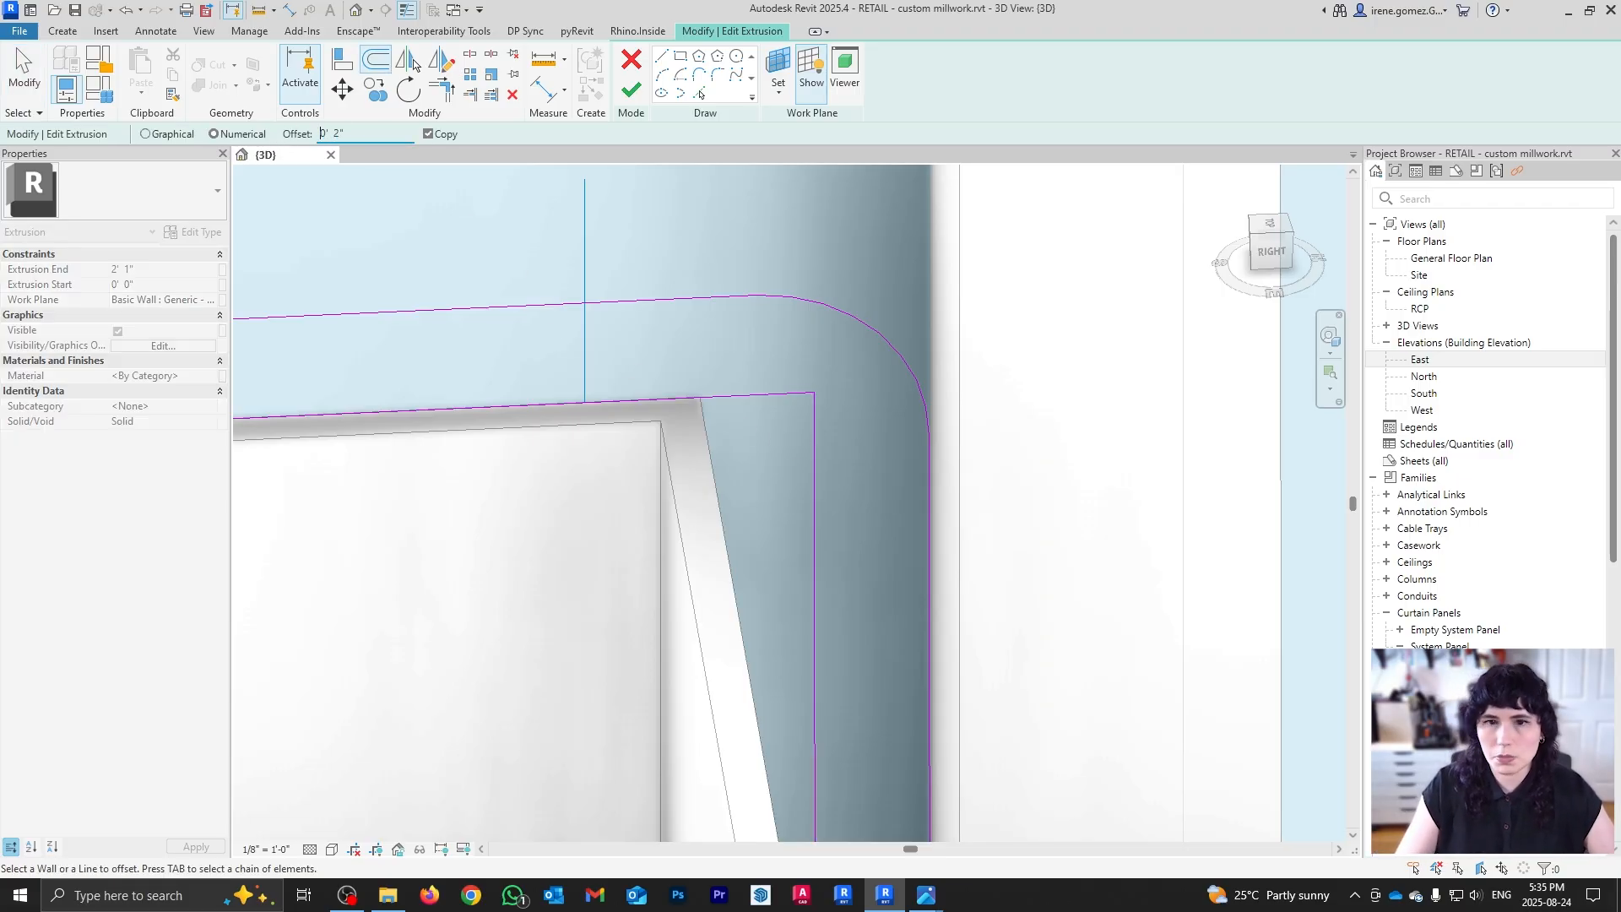
left_click(885, 337)
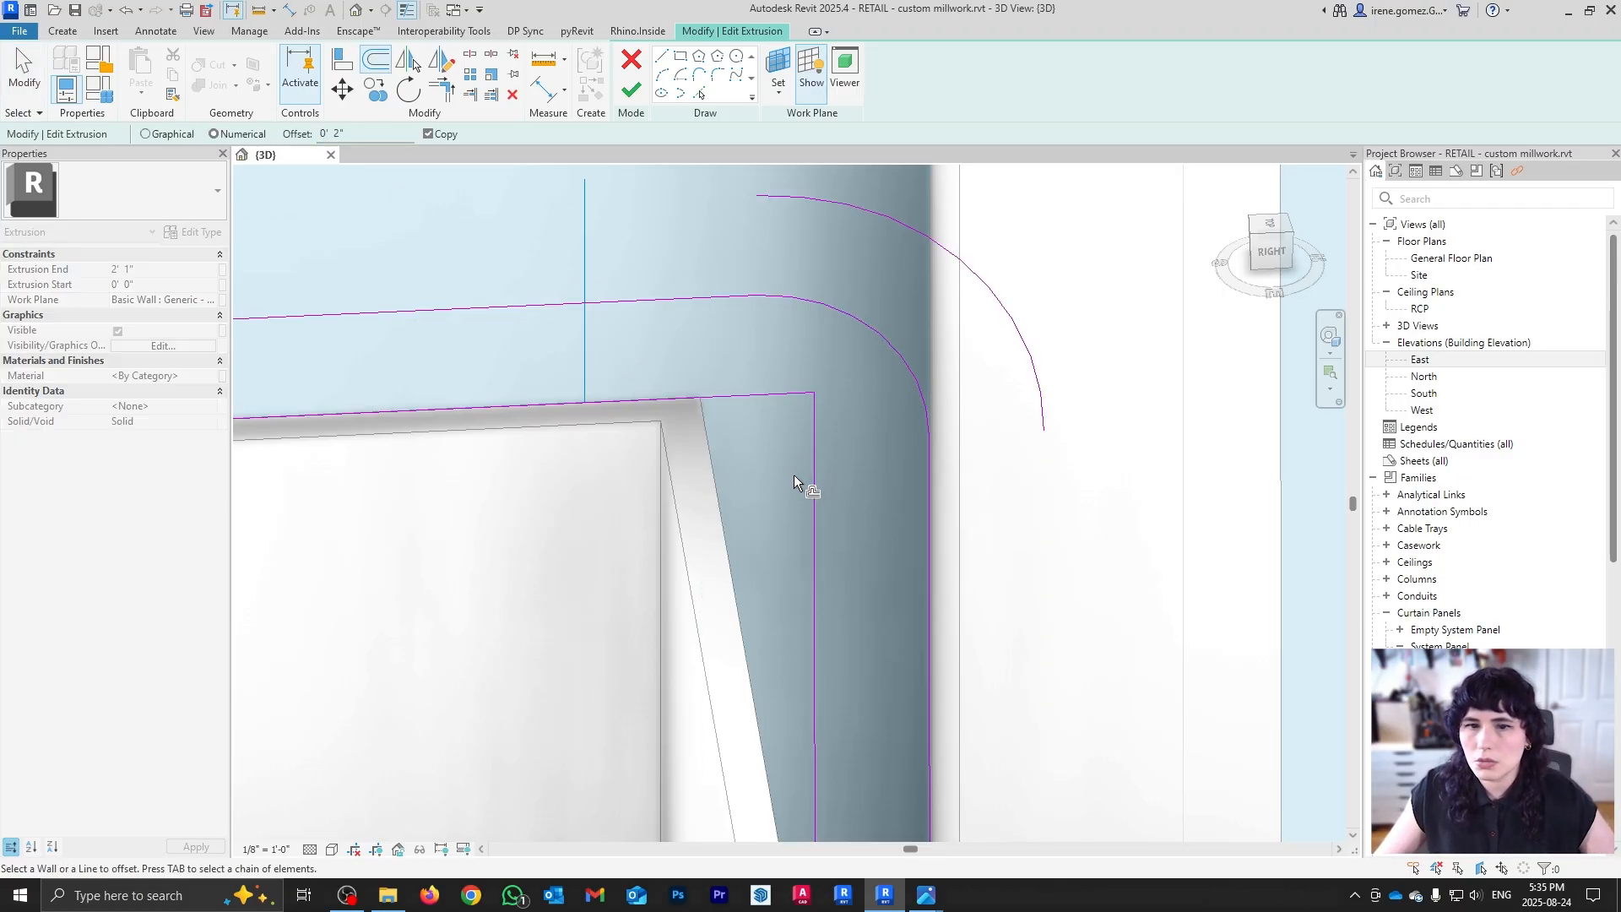
key("ctrl+z")
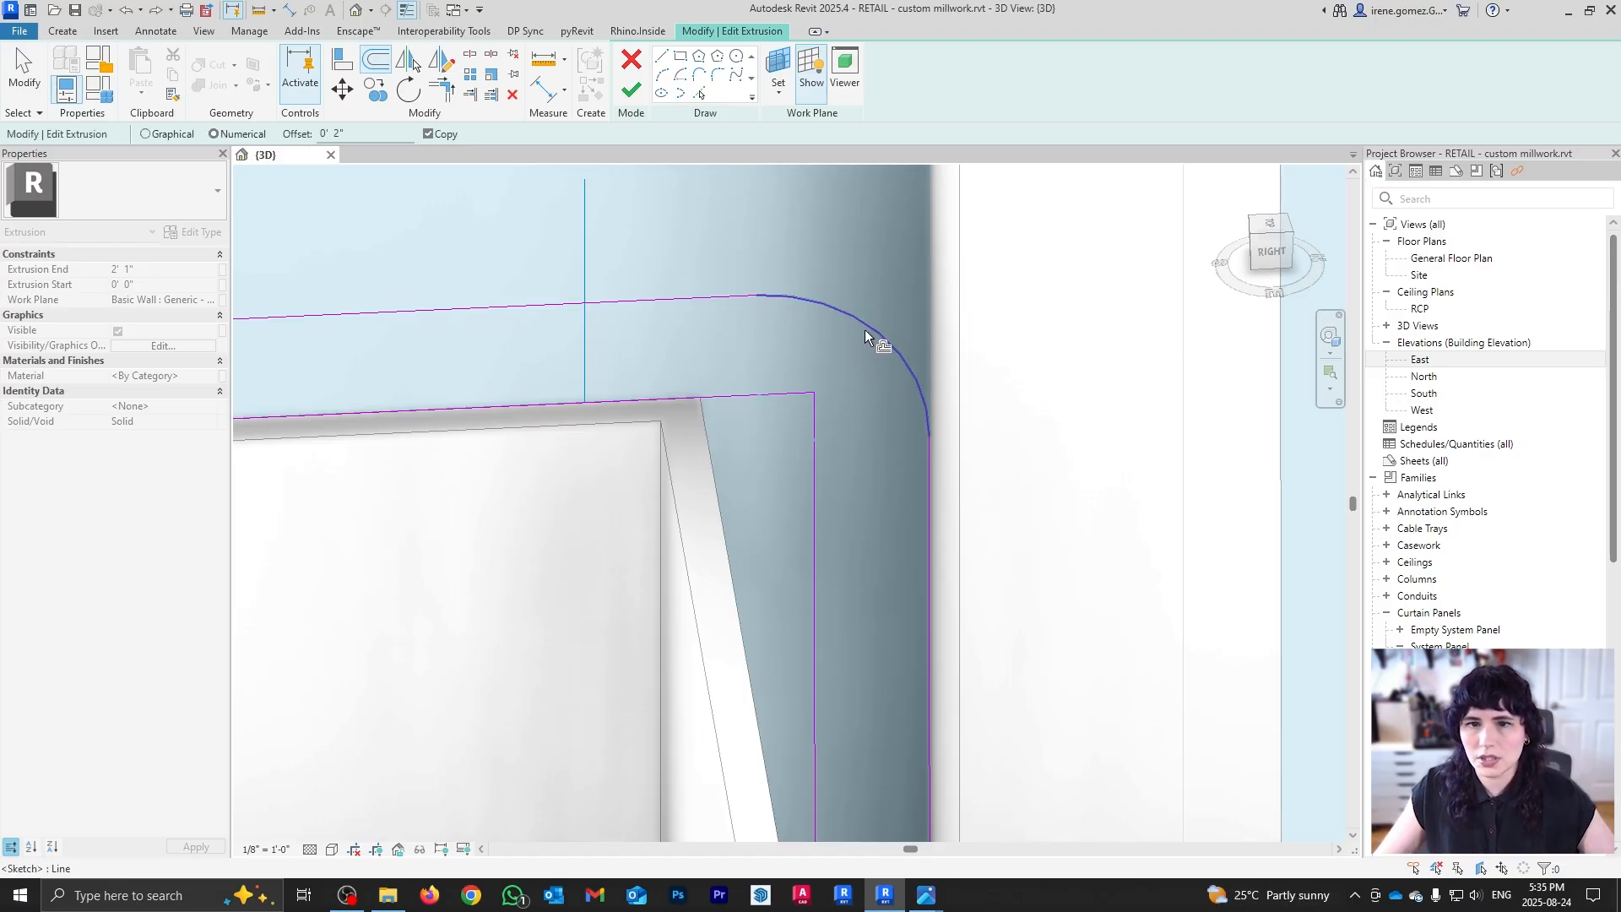
mouse_move(865, 330)
middle_mouse_down("shift")
mouse_move(837, 387)
mouse_move(849, 399)
middle_mouse_up("shift")
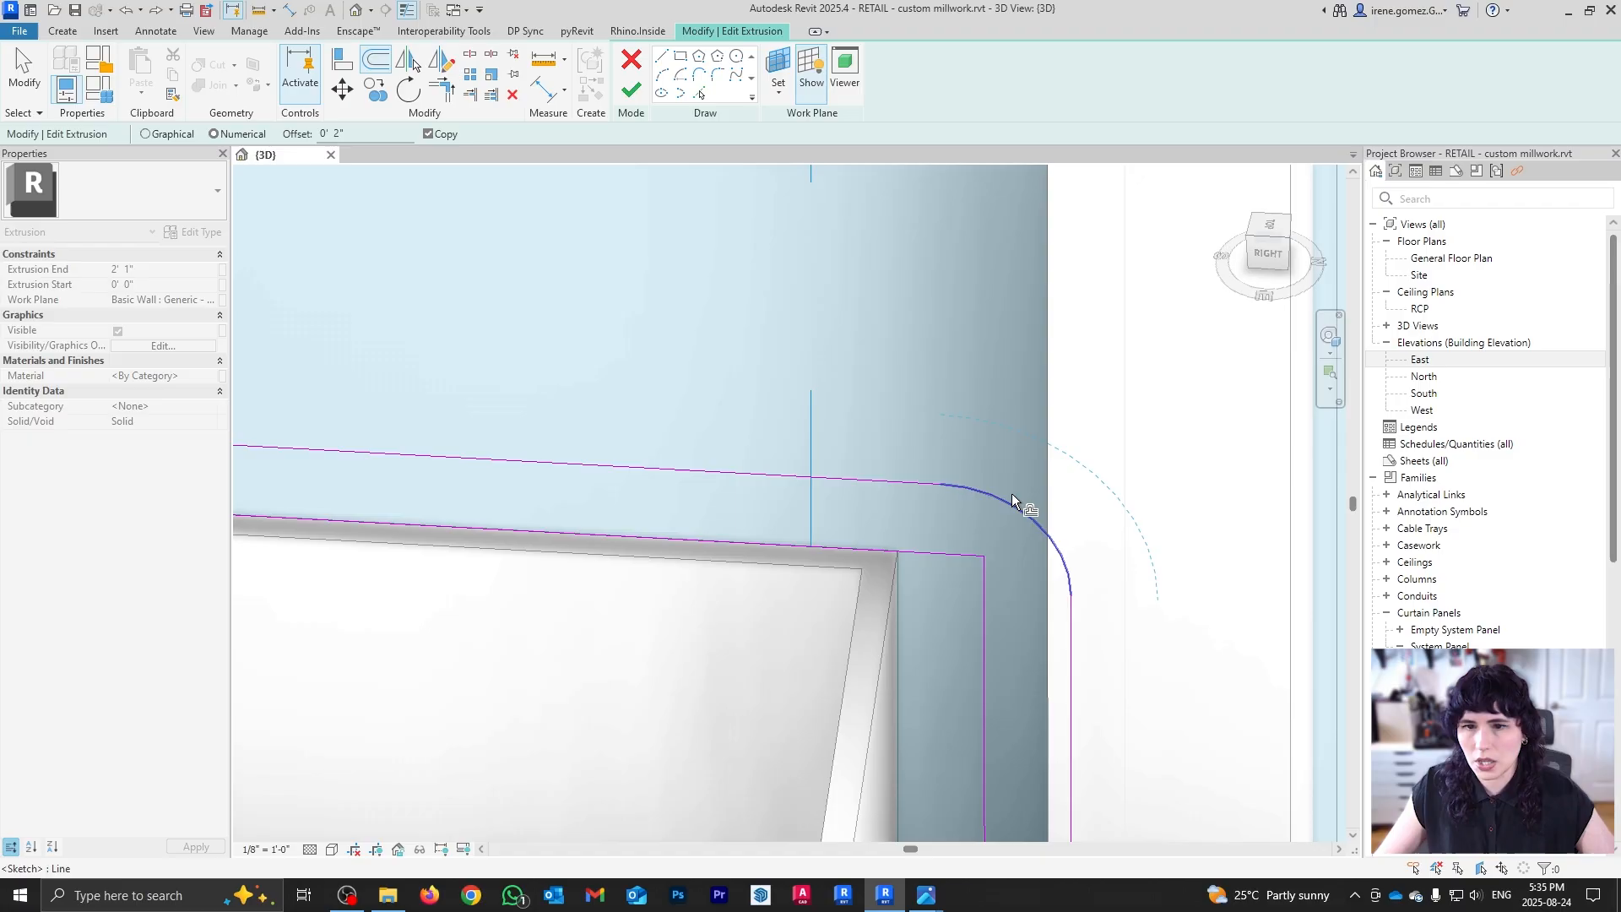
key("Escape")
left_click(991, 494)
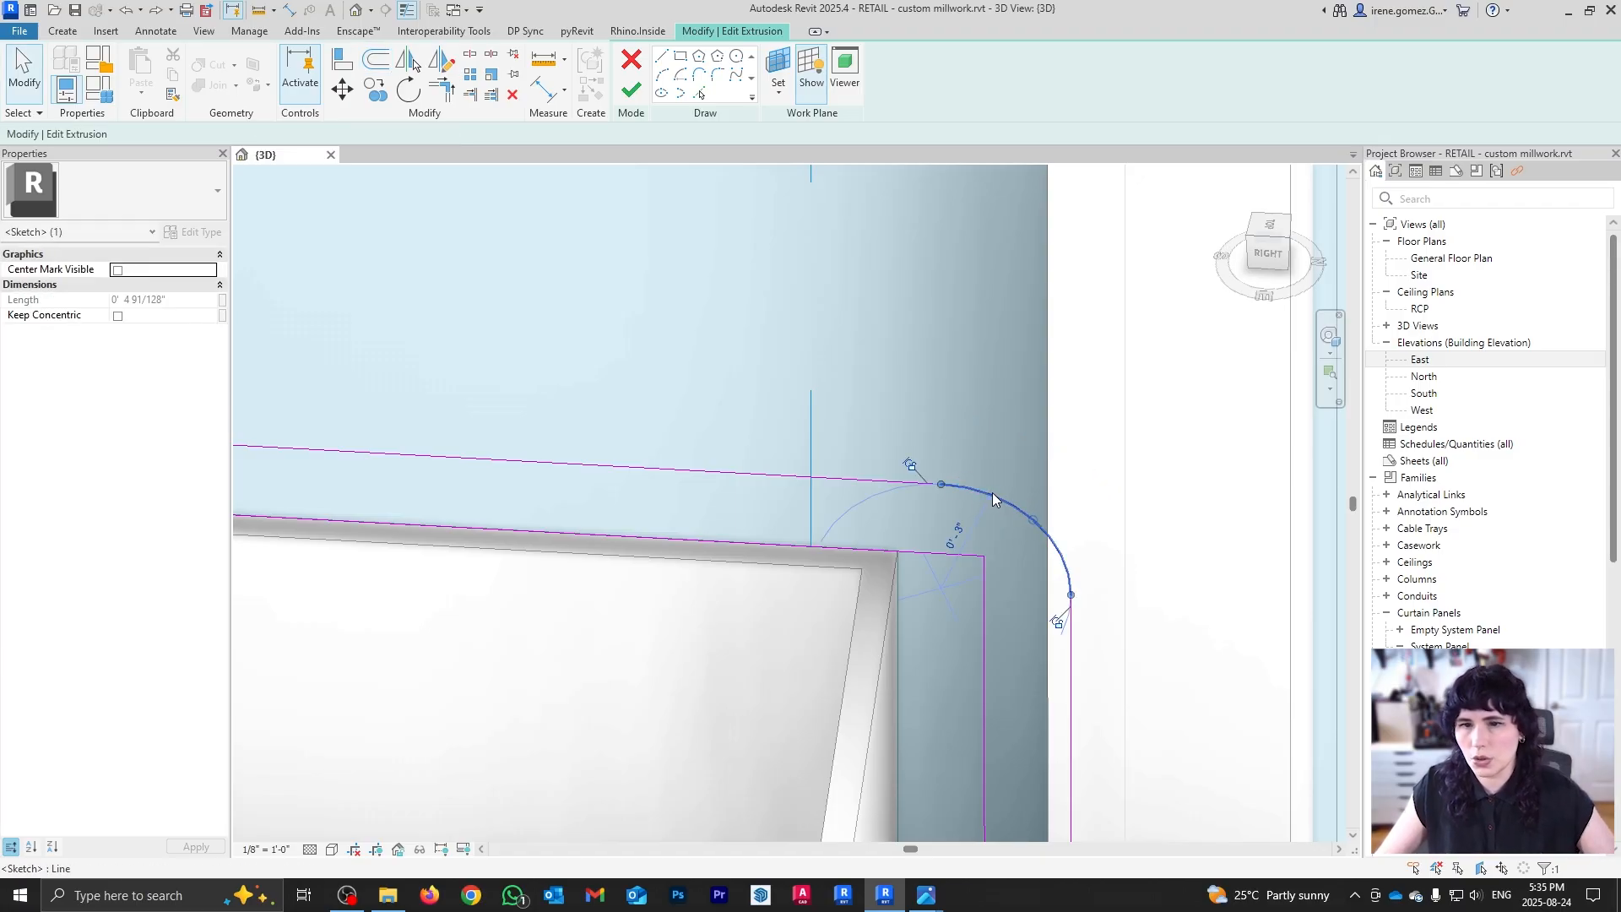
left_click(952, 533)
type("4\"")
key("Return")
key("Escape")
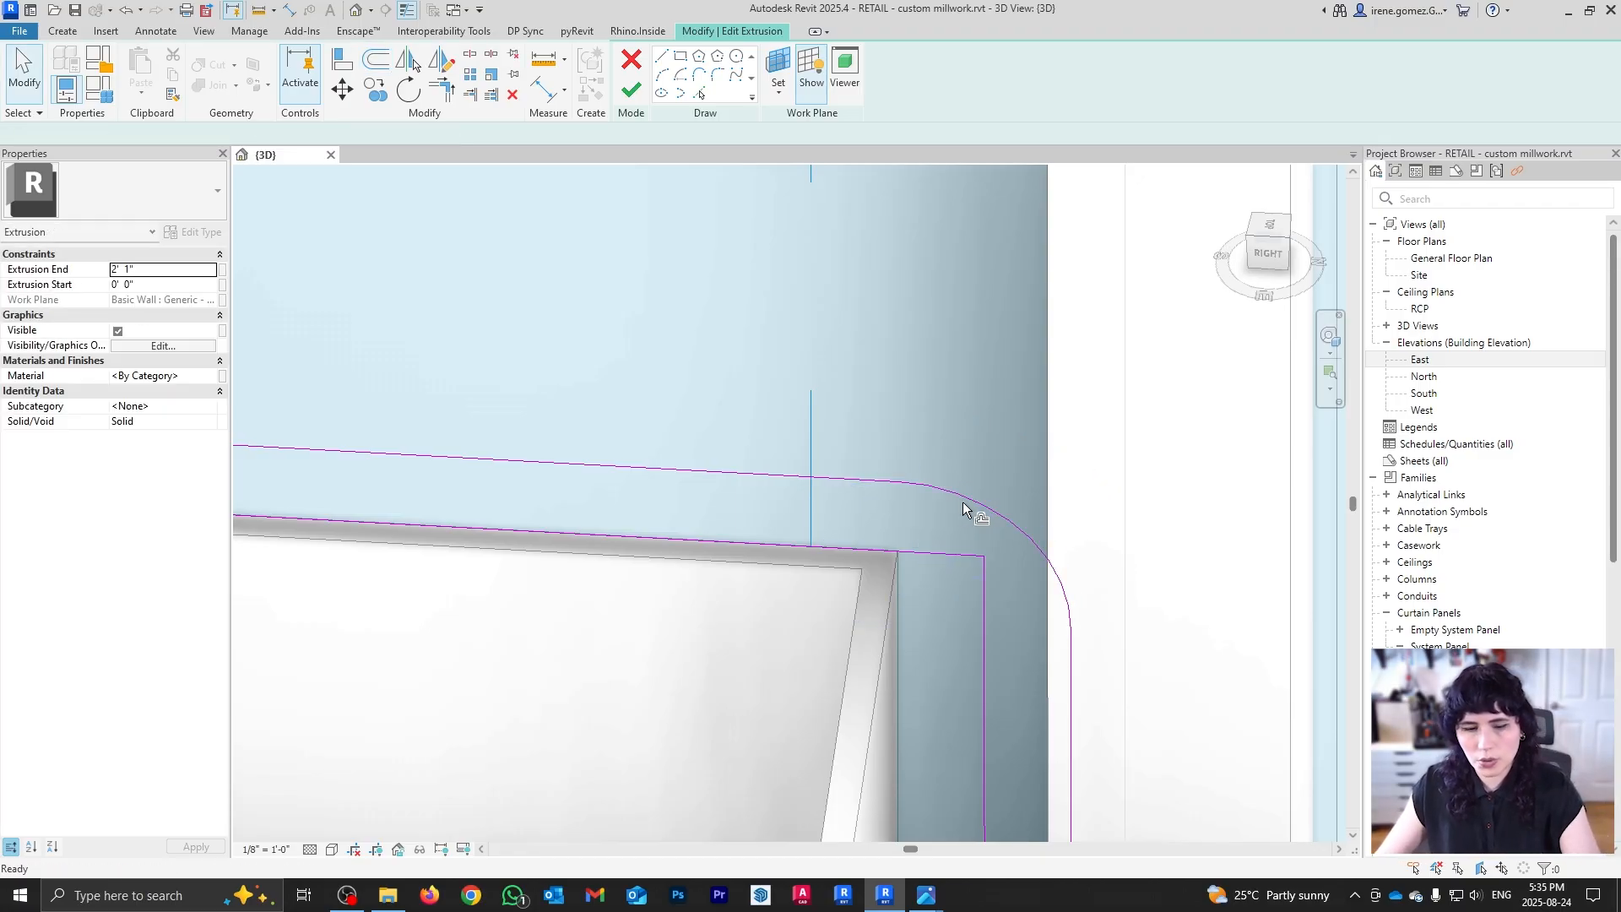
Step: Offset the 4" corner arc outward and finish the countertop extrusion
key("o")
key("f")
scroll(985, 505, "down", 2)
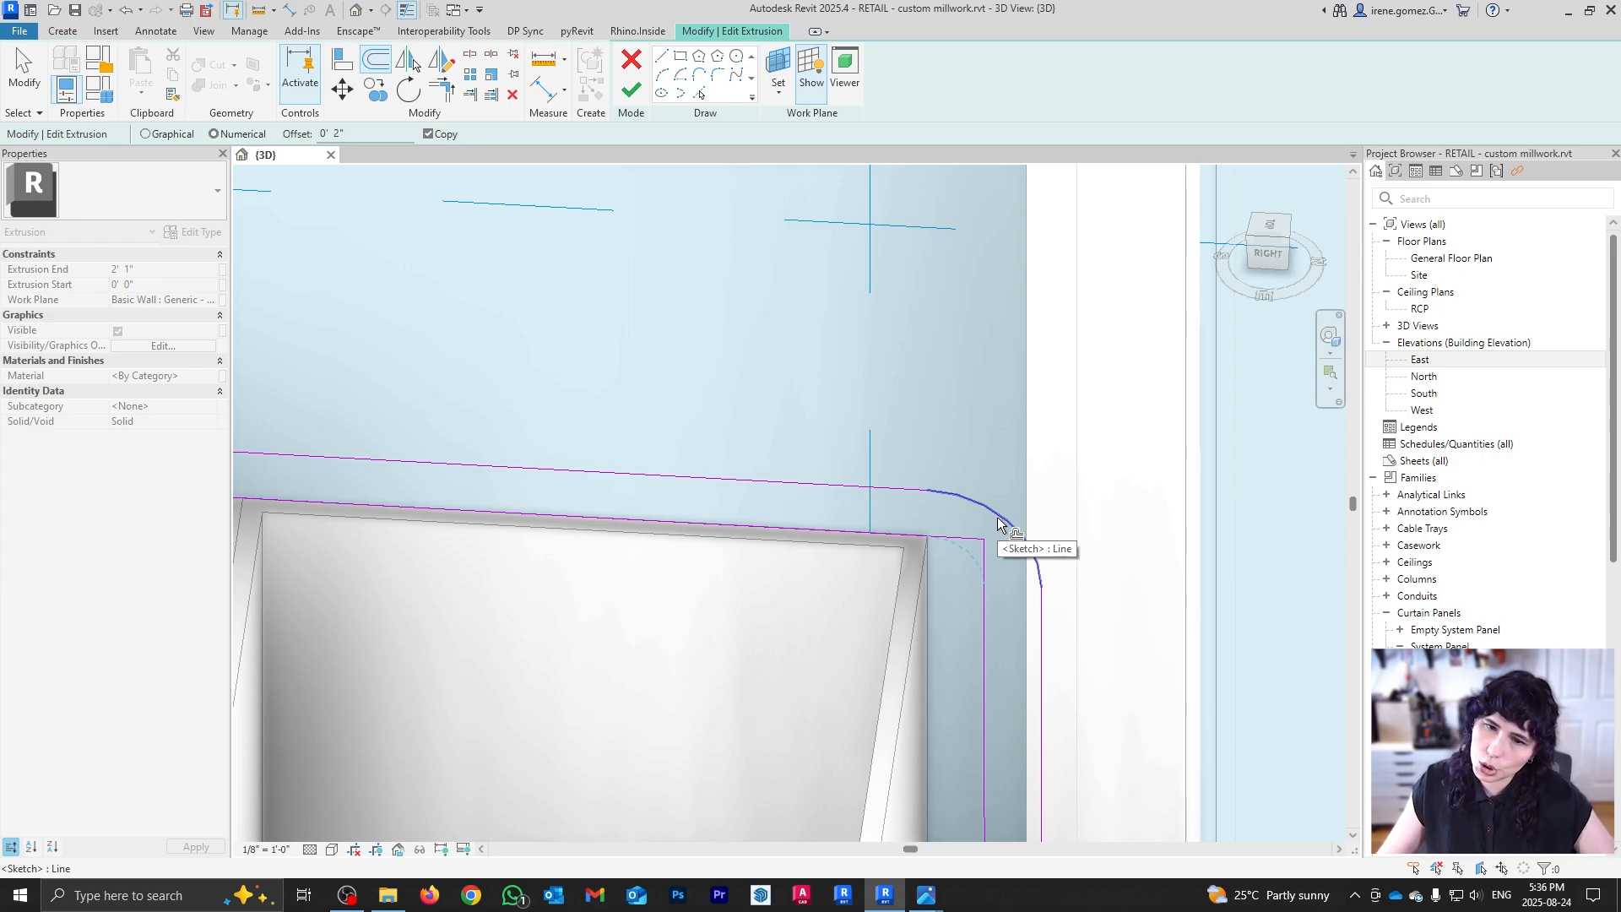
left_click(999, 524)
key("Escape")
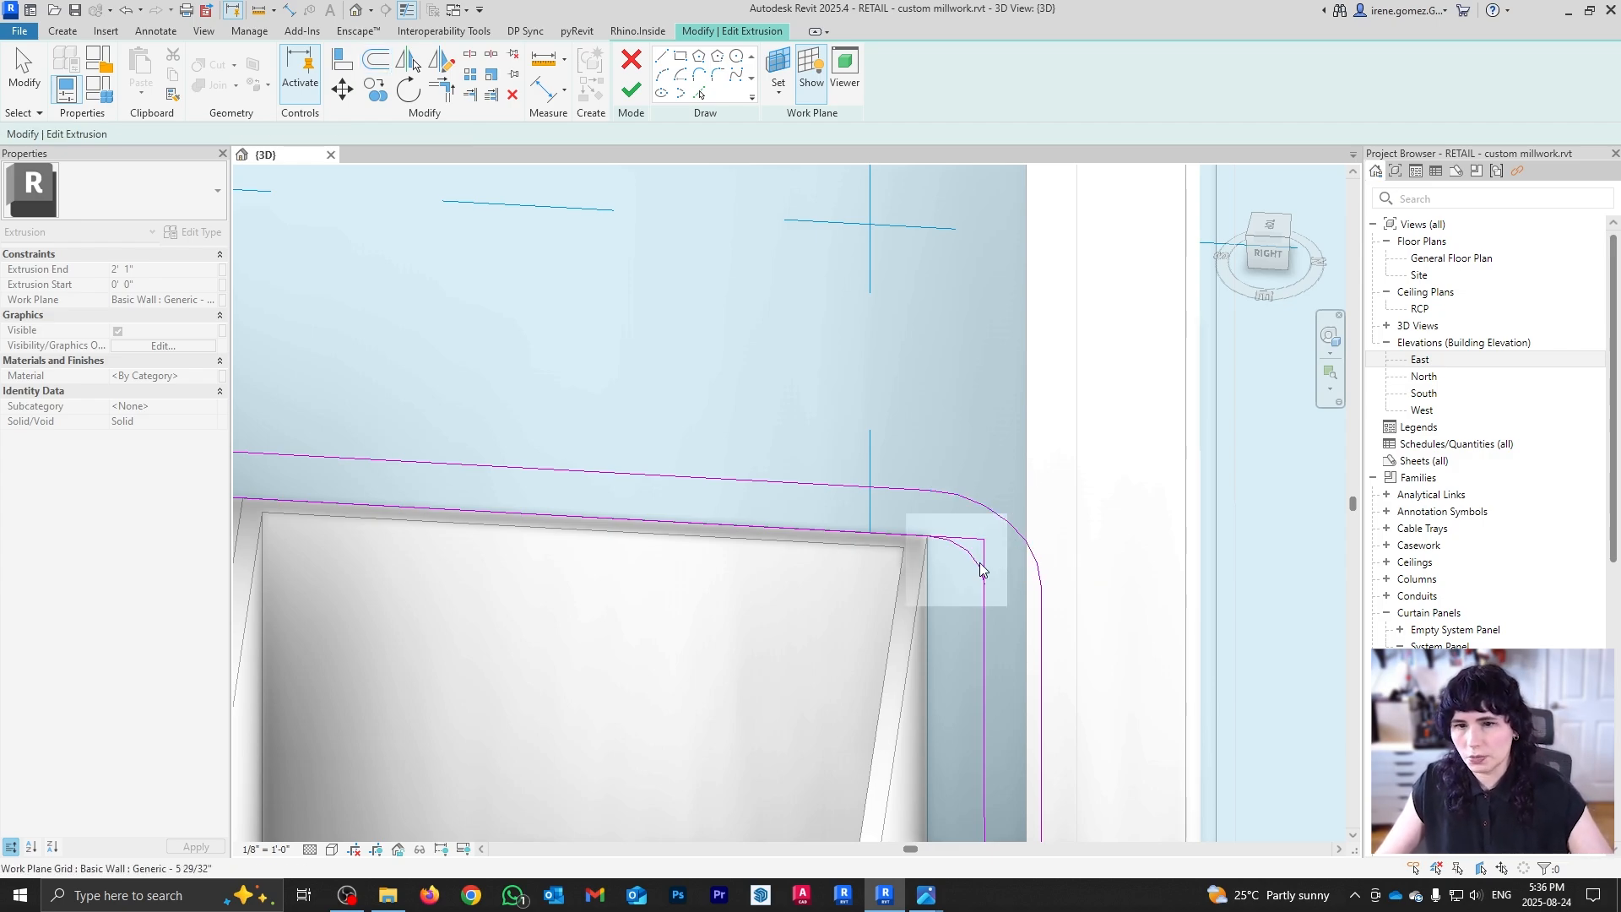
middle_click_drag(977, 564, 960, 415, "shift")
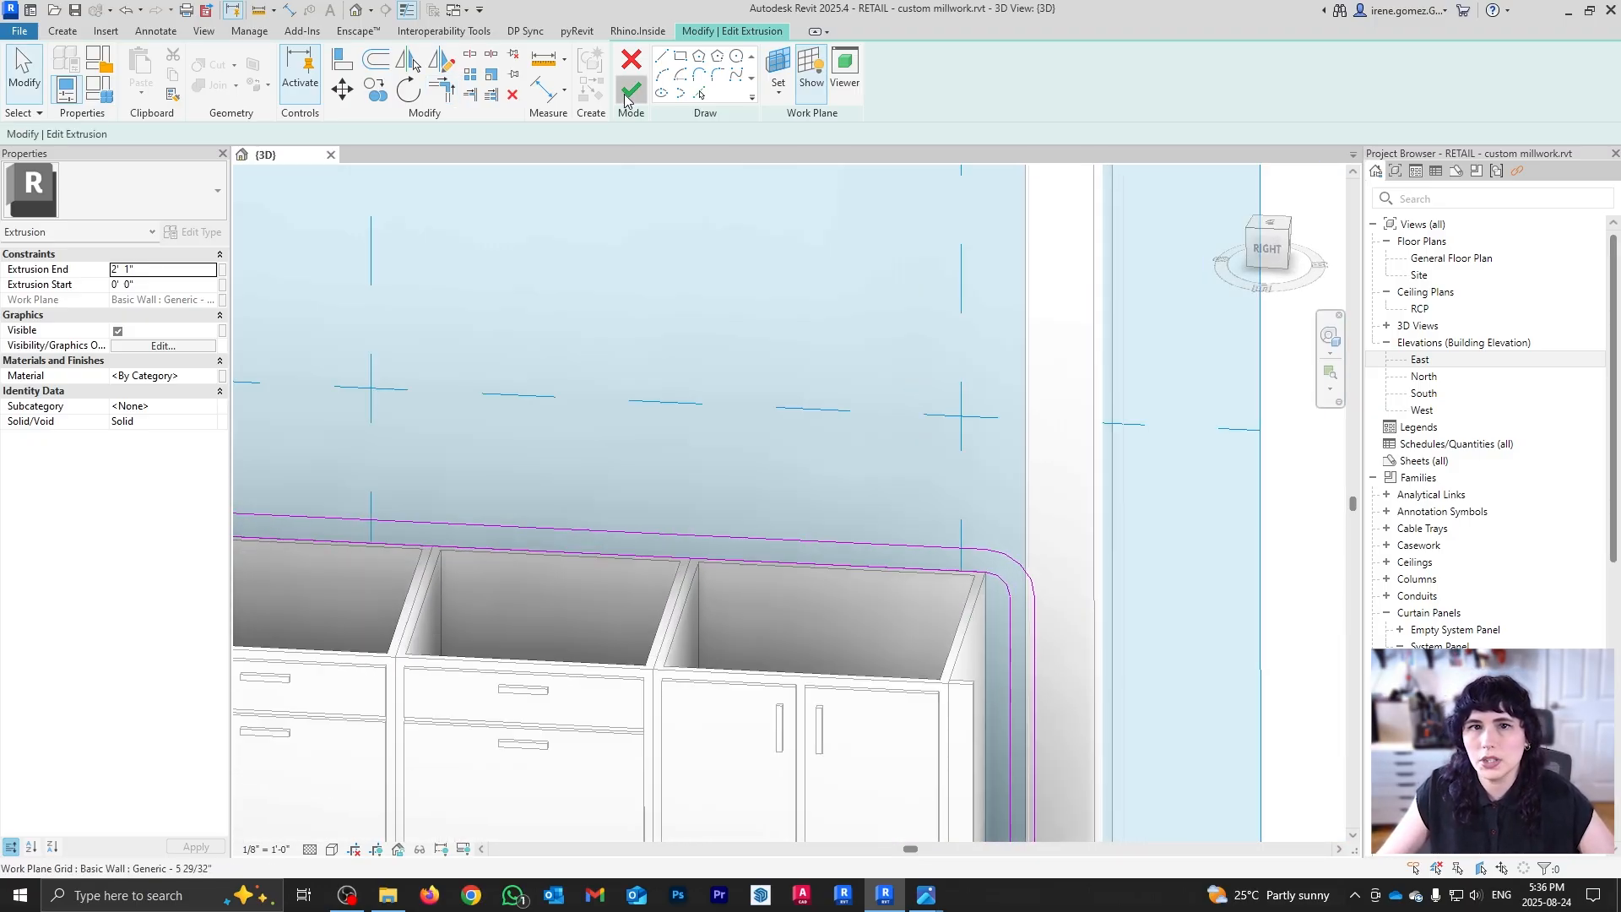
left_click(630, 89)
Step: Orbit and pan to inspect the countertop's curved right end over the four-cabinet run
left_click(1113, 684)
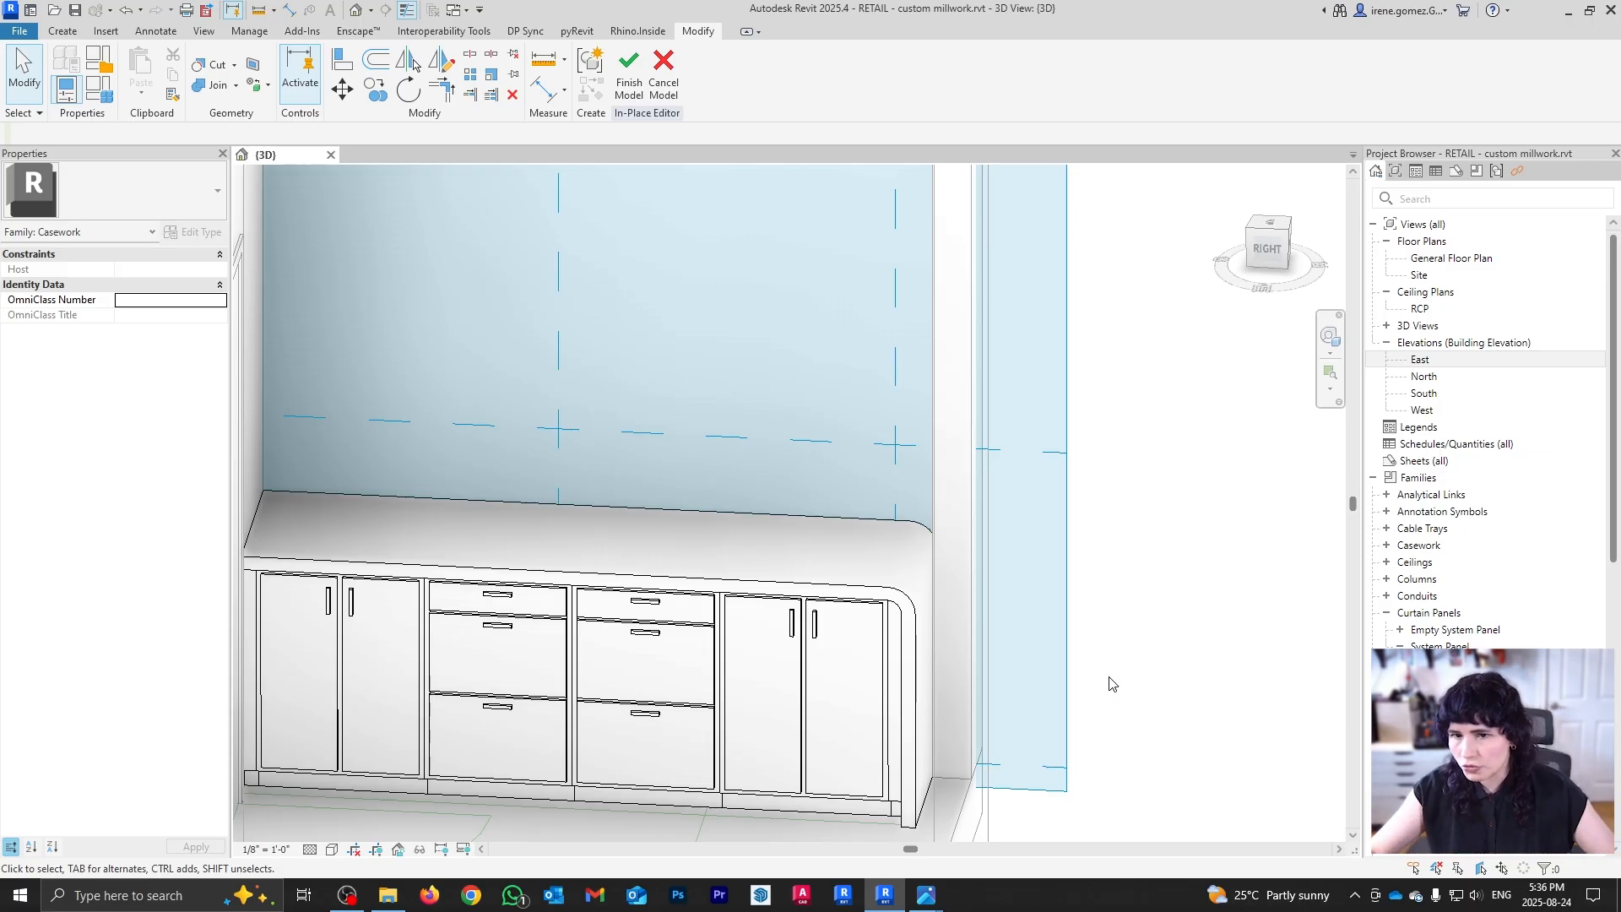
middle_click_drag(869, 609, 1009, 621, "shift")
scroll(865, 549, "up", 1)
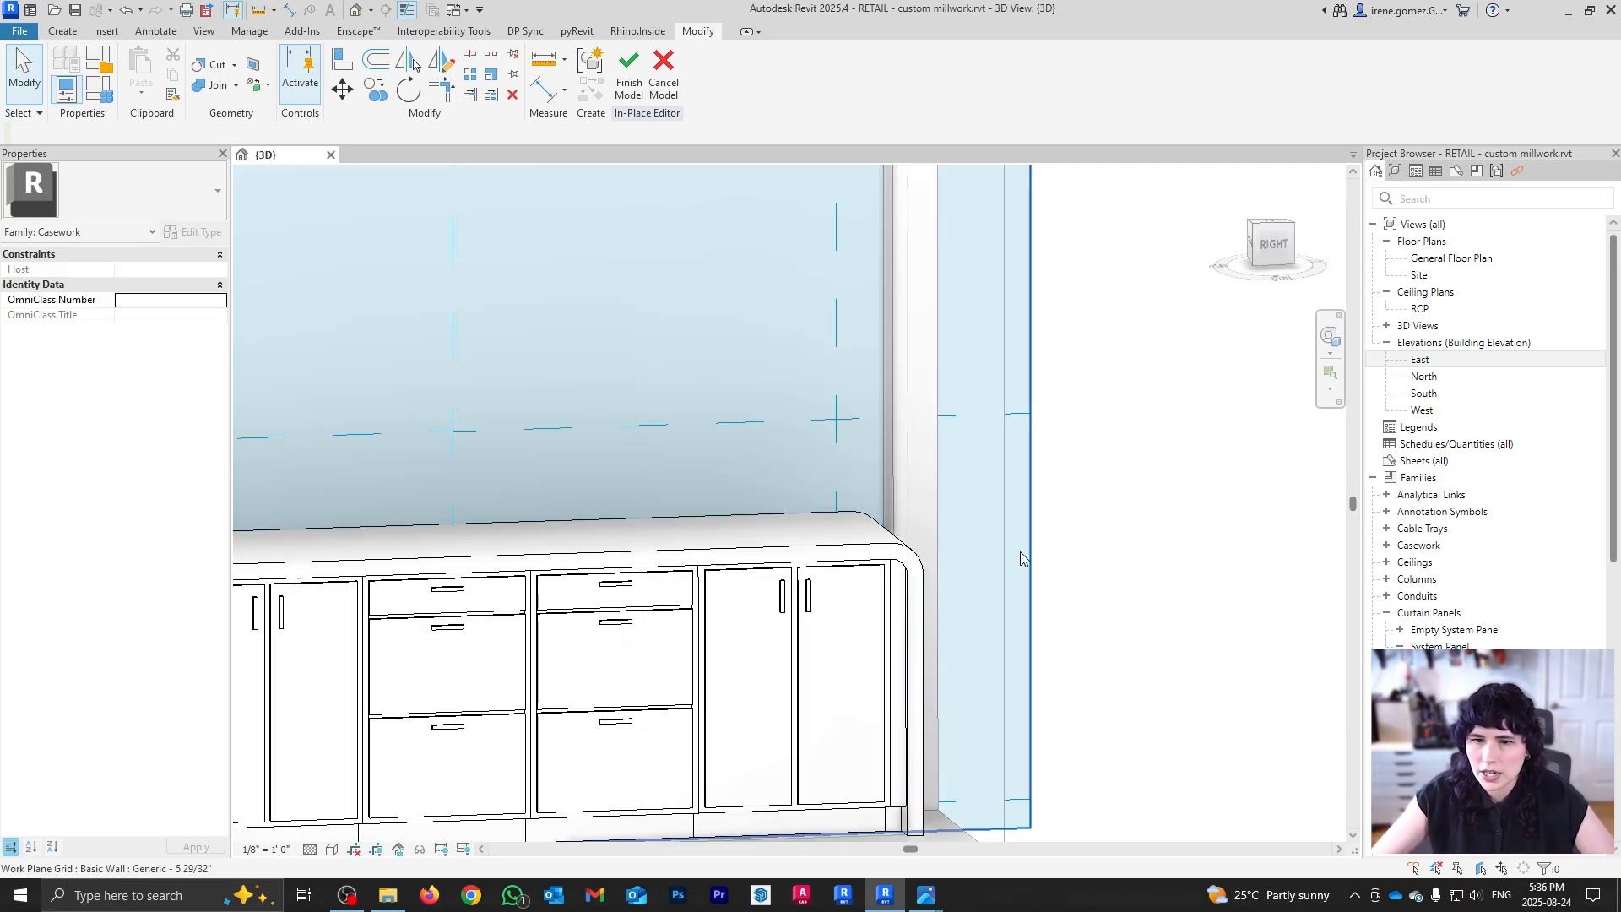
middle_click_drag(1020, 558, 833, 873, "shift")
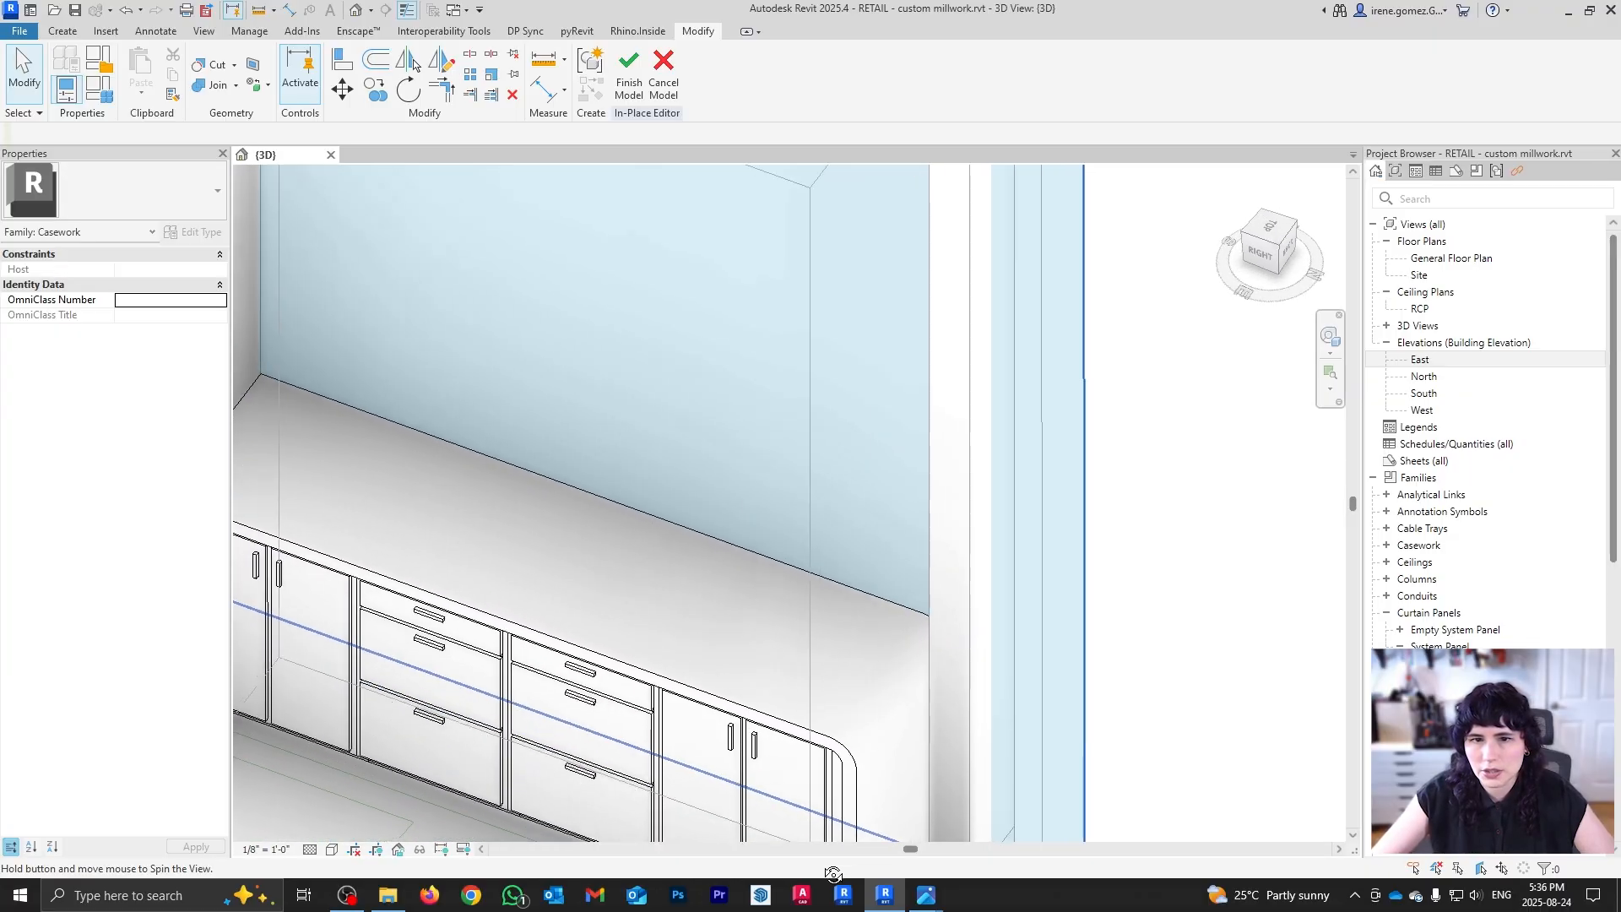
middle_click_drag(798, 734, 882, 620)
middle_click_drag(883, 621, 868, 591, "shift")
Step: Create a void sweep along the countertop's front edge using an arc-rounded profile
left_click(75, 35)
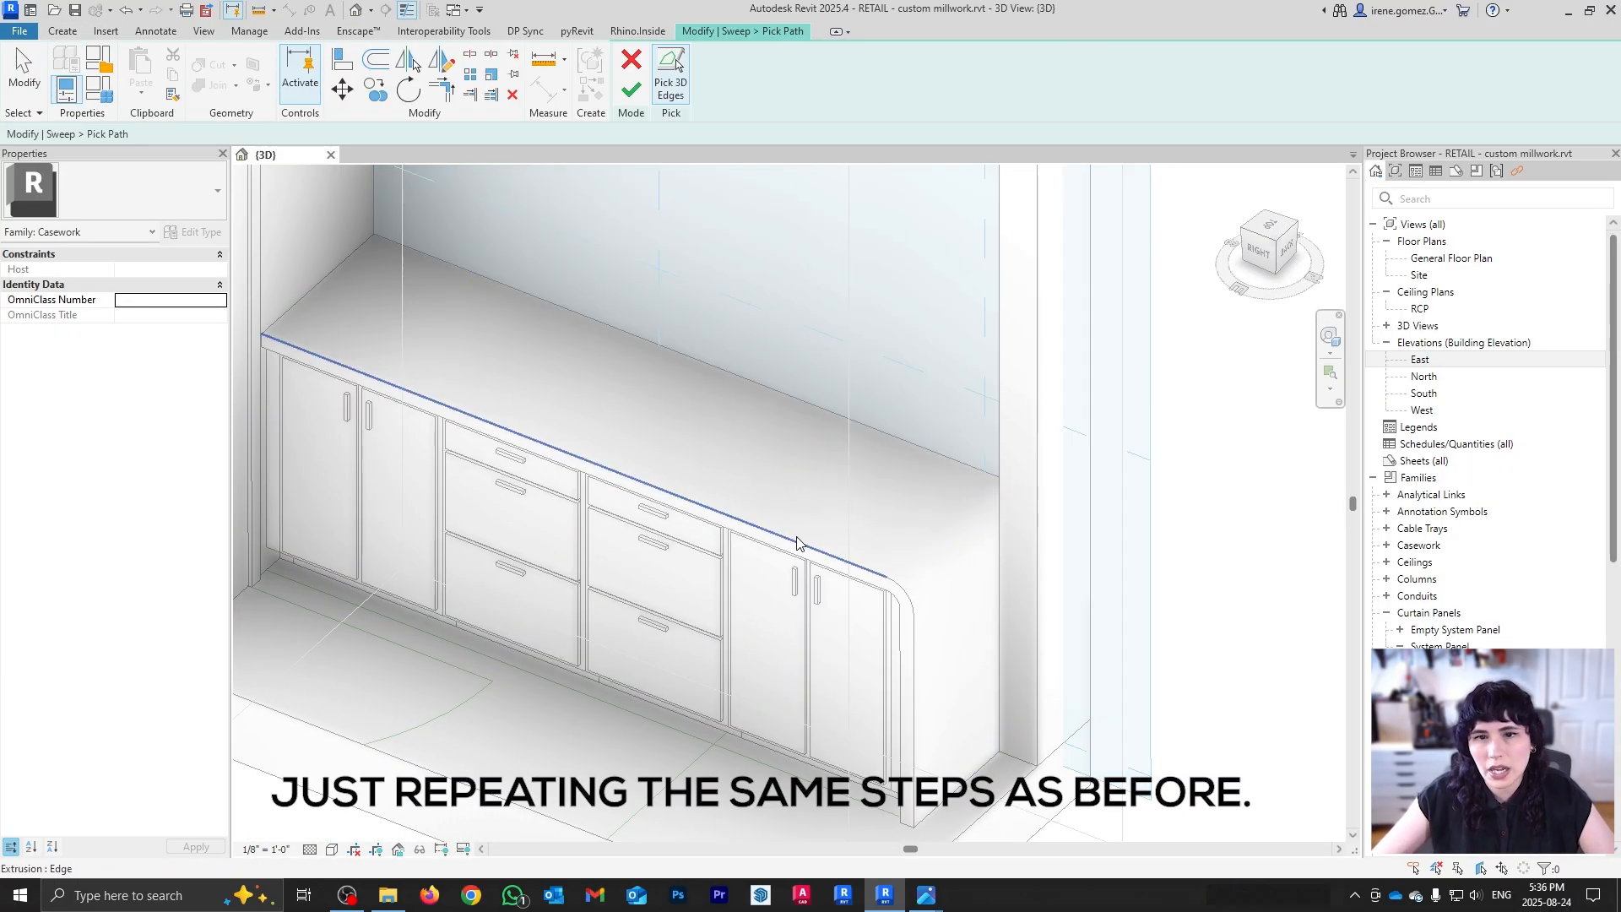
scroll(606, 414, "up", 5)
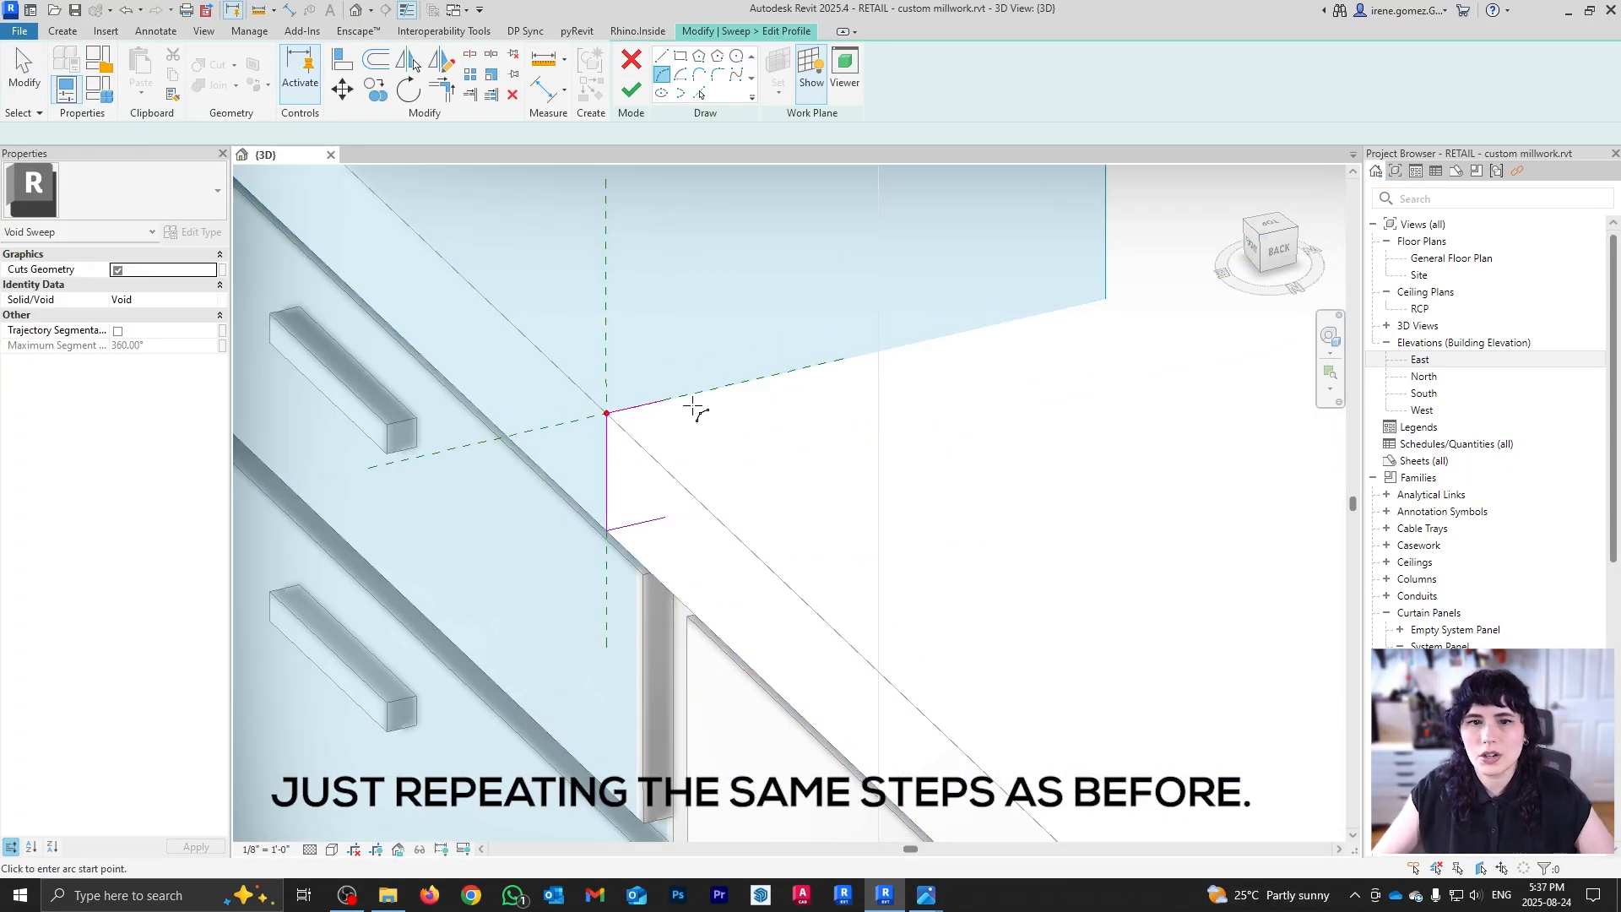
left_click(665, 400)
left_click(665, 517)
left_click(607, 466)
key("Escape")
key("Escape")
left_click_drag(606, 515, 591, 524)
left_click(630, 92)
left_click(631, 95)
Step: Orbit and zoom in on the countertop's right corner to inspect the bullnose edge
scroll(754, 425, "down", 5)
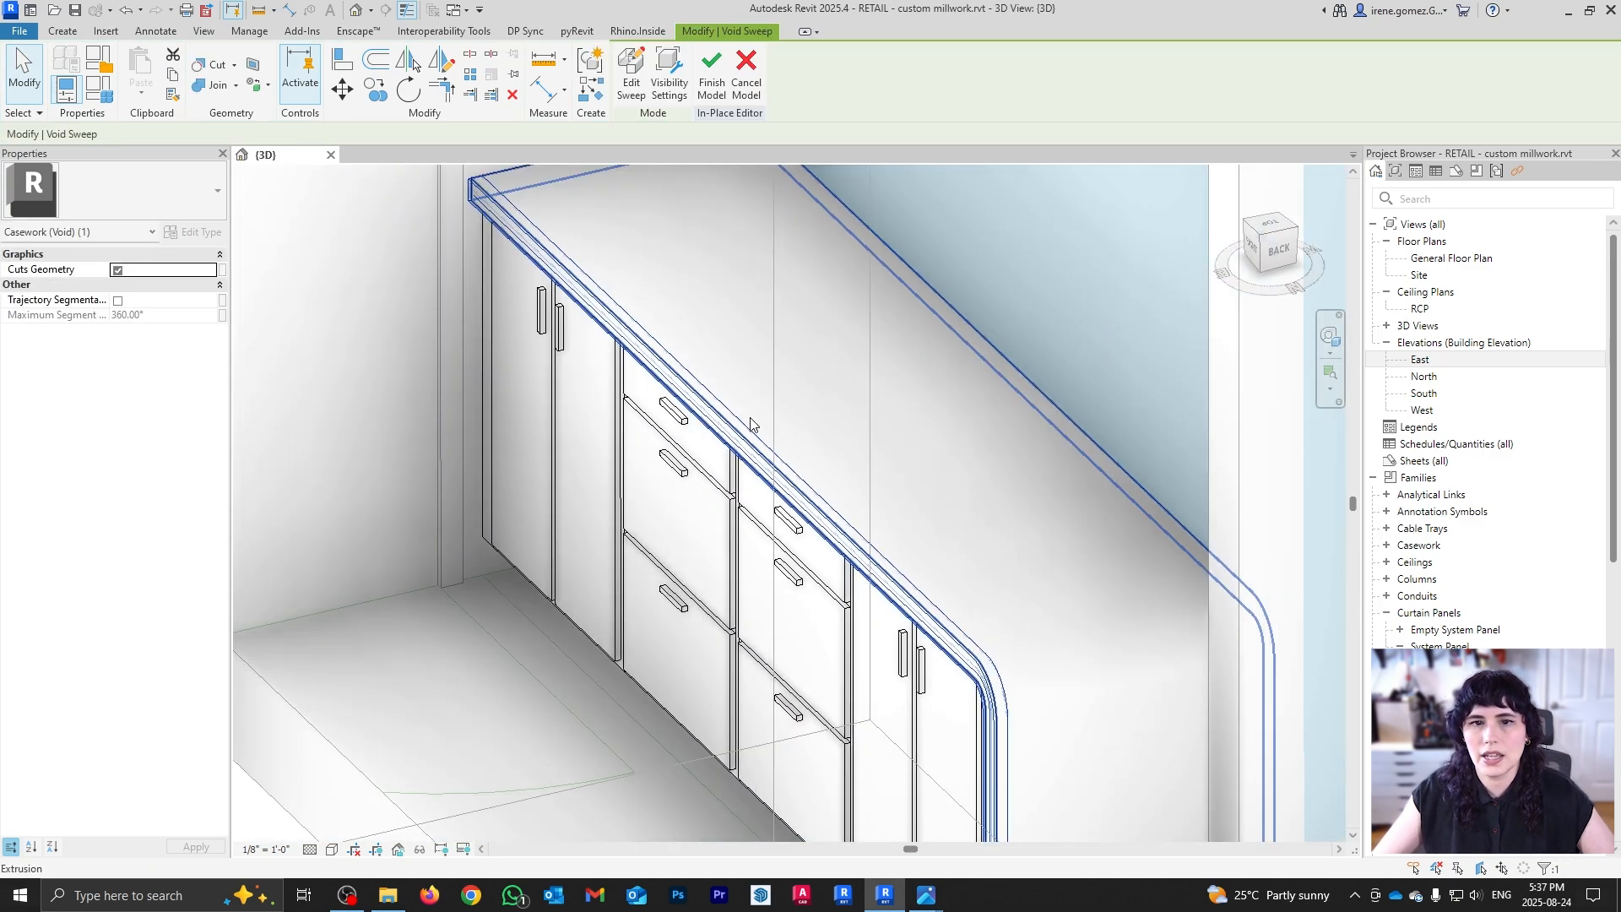
scroll(751, 424, "down", 4)
left_click(422, 723)
middle_click_drag(711, 676, 1220, 620, "shift")
scroll(1097, 346, "up", 1)
middle_click_drag(1098, 346, 1146, 264, "shift")
middle_click_drag(1230, 418, 1009, 491)
scroll(934, 372, "up", 3)
middle_click_drag(857, 461, 850, 408, "shift")
scroll(827, 468, "up", 3)
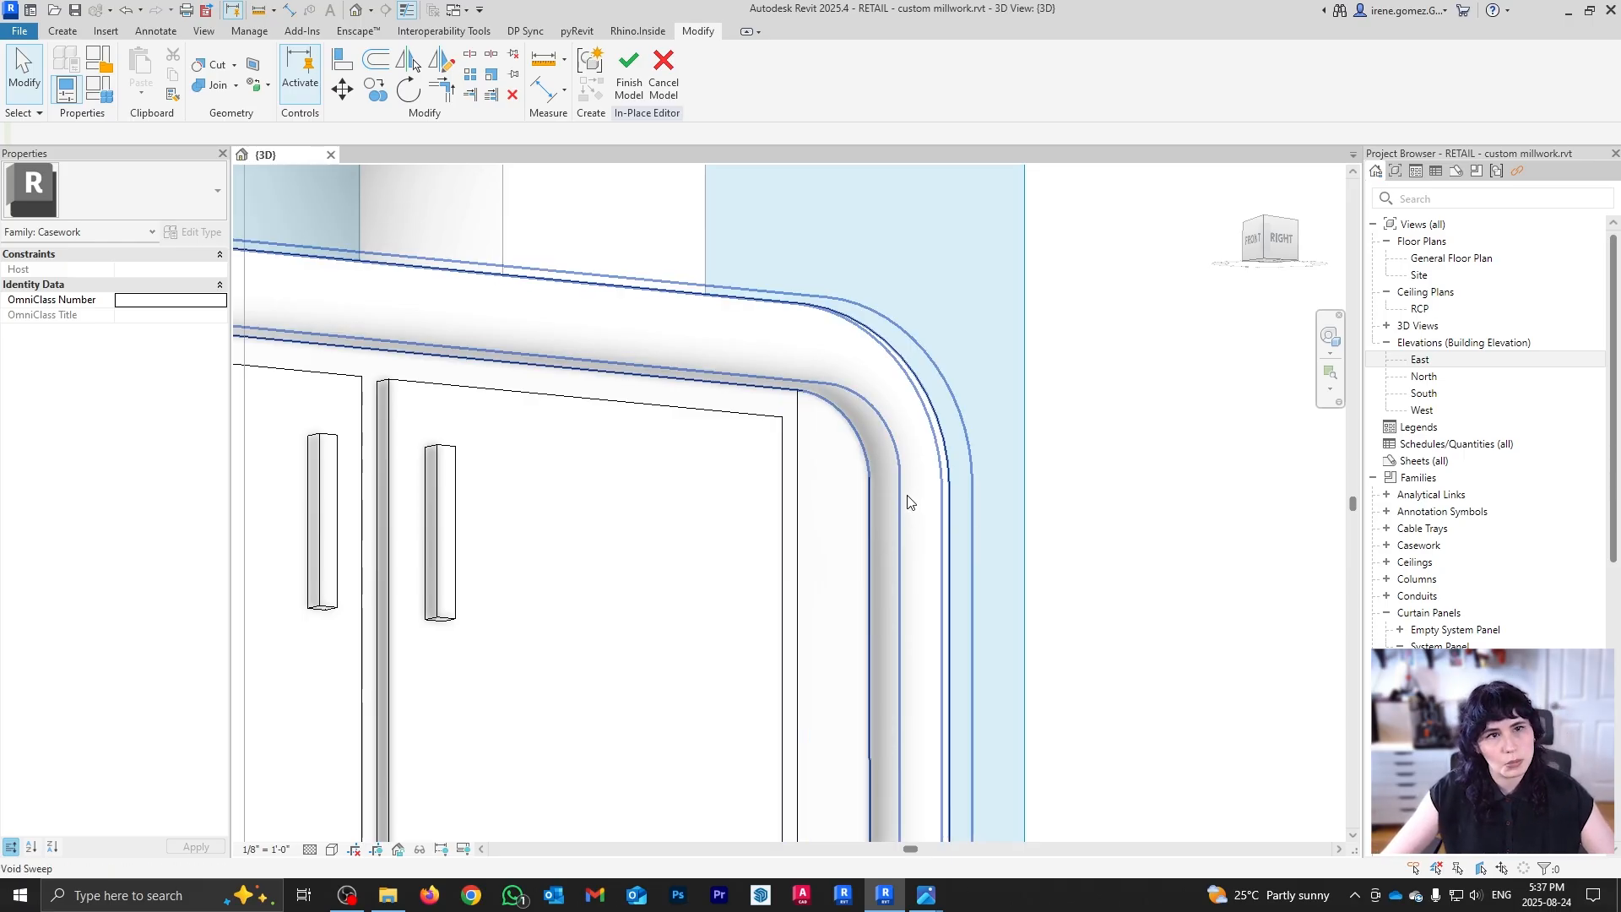
left_click(211, 65)
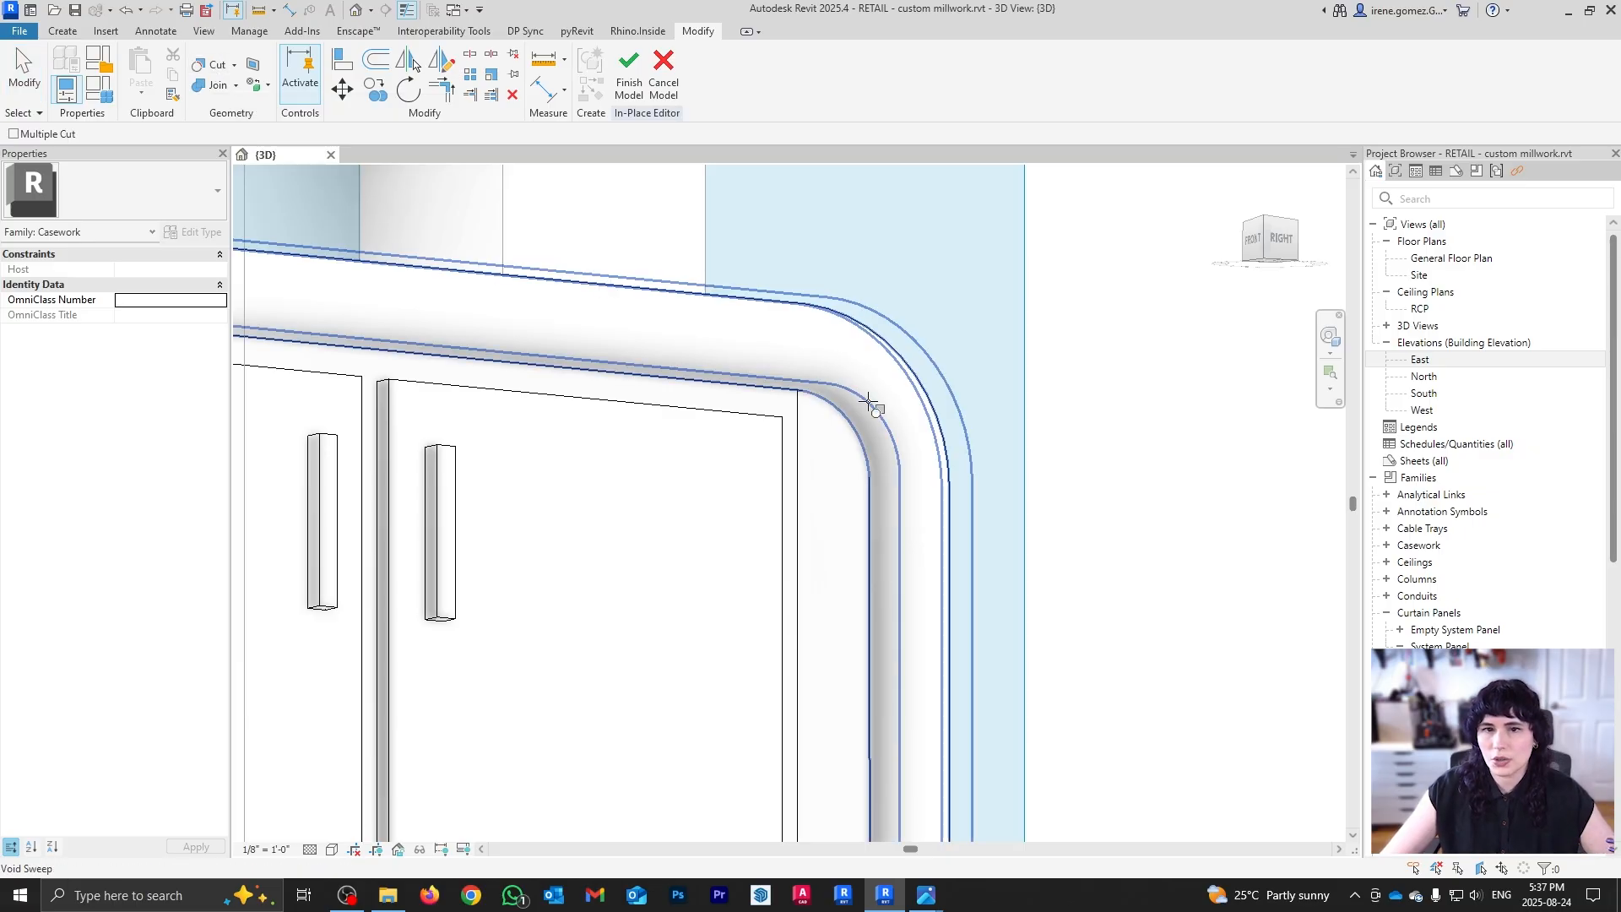
left_click(870, 402)
scroll(826, 419, "down", 3)
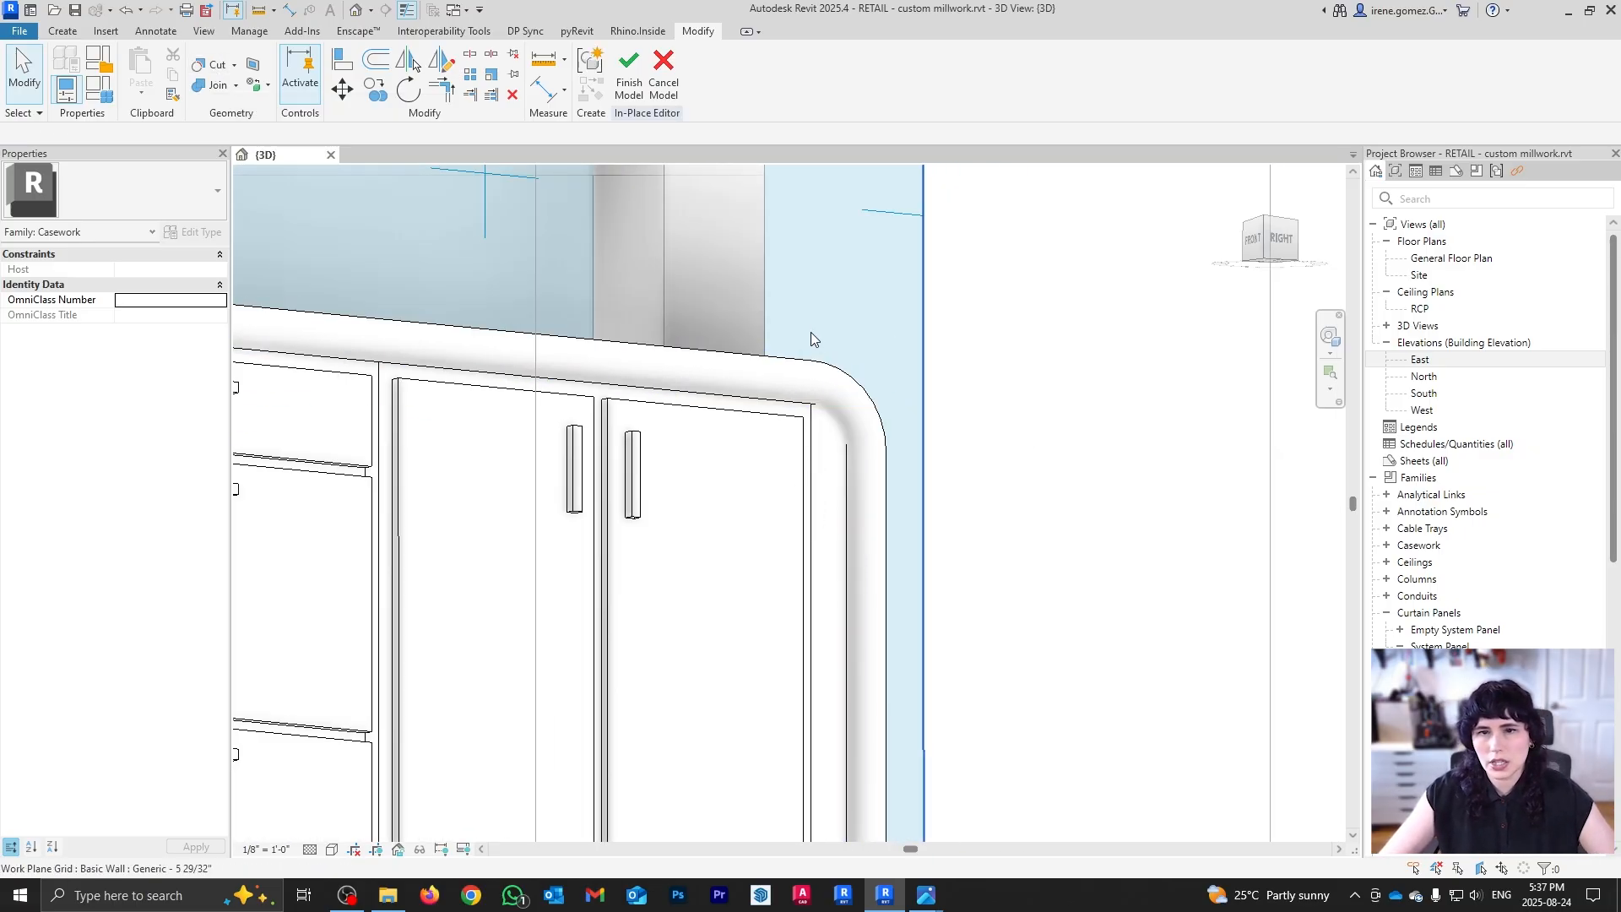
middle_click_drag(828, 355, 734, 184, "shift")
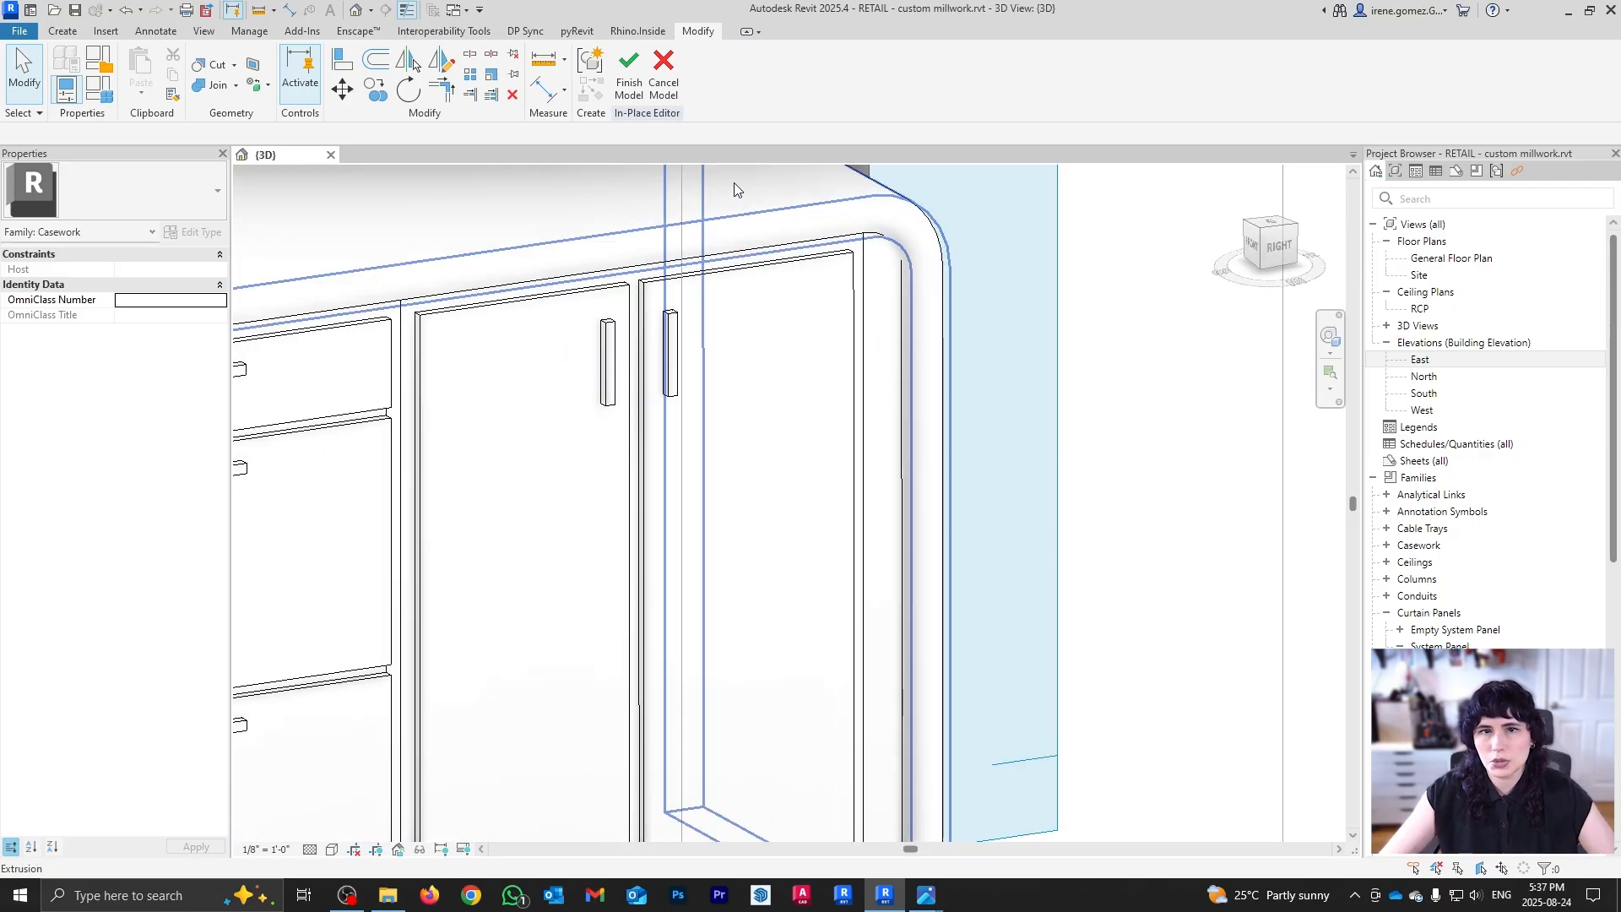
left_click(207, 66)
left_click(892, 256)
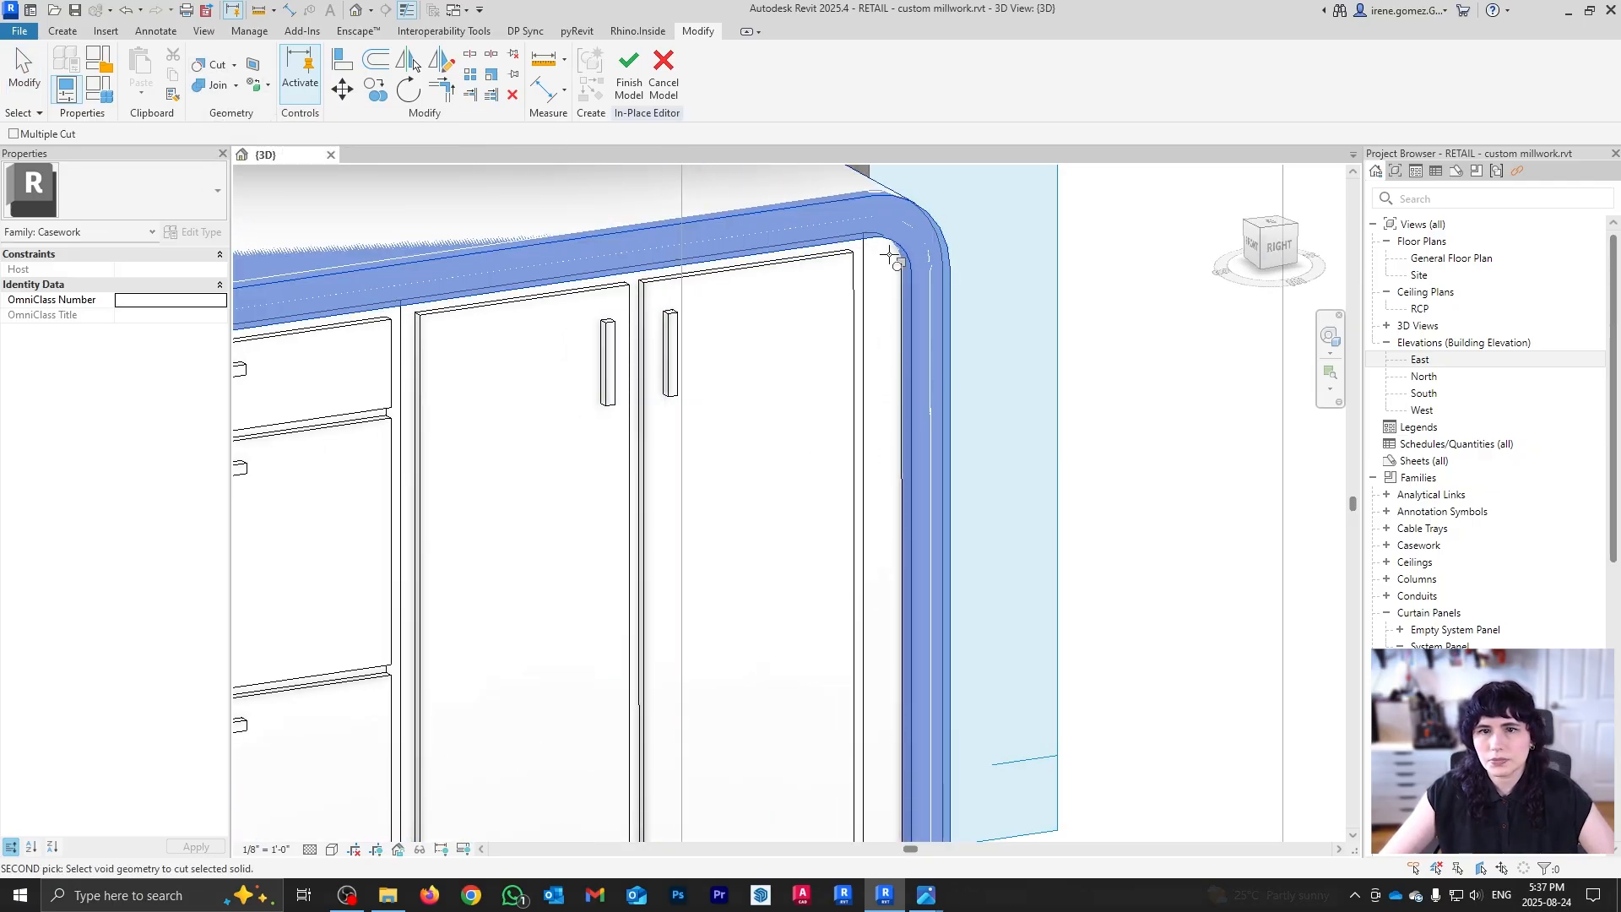
scroll(831, 325, "down", 4)
middle_click_drag(823, 553, 723, 567, "shift")
scroll(716, 559, "up", 1)
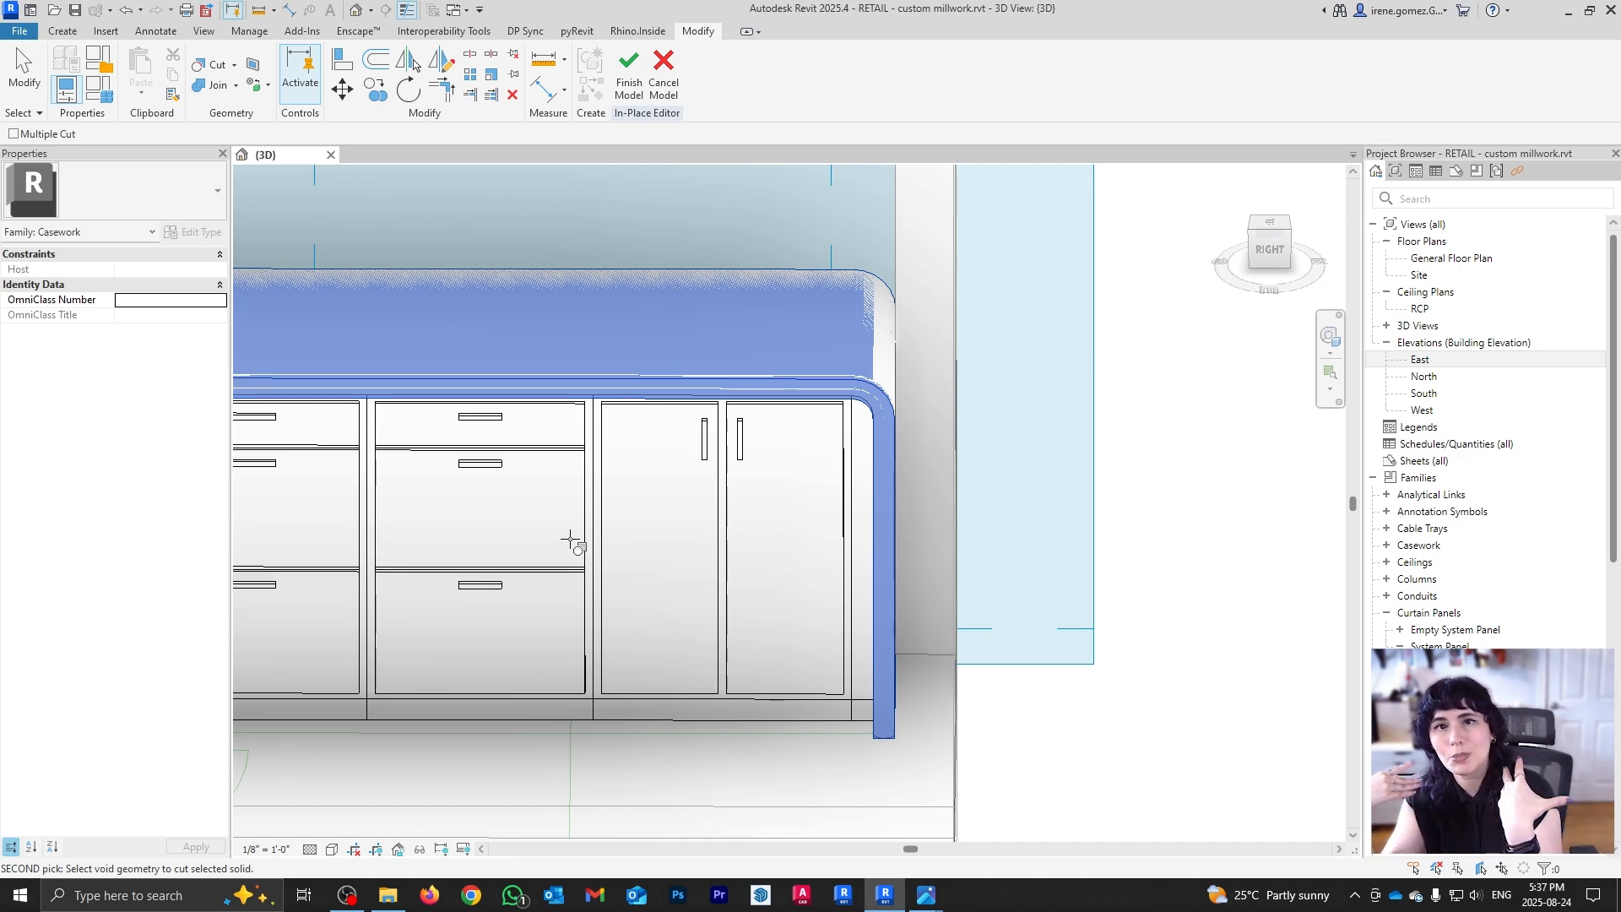
key("Escape")
key("Escape")
scroll(728, 490, "down", 3)
middle_click_drag(819, 531, 829, 637, "shift")
scroll(733, 463, "down", 2)
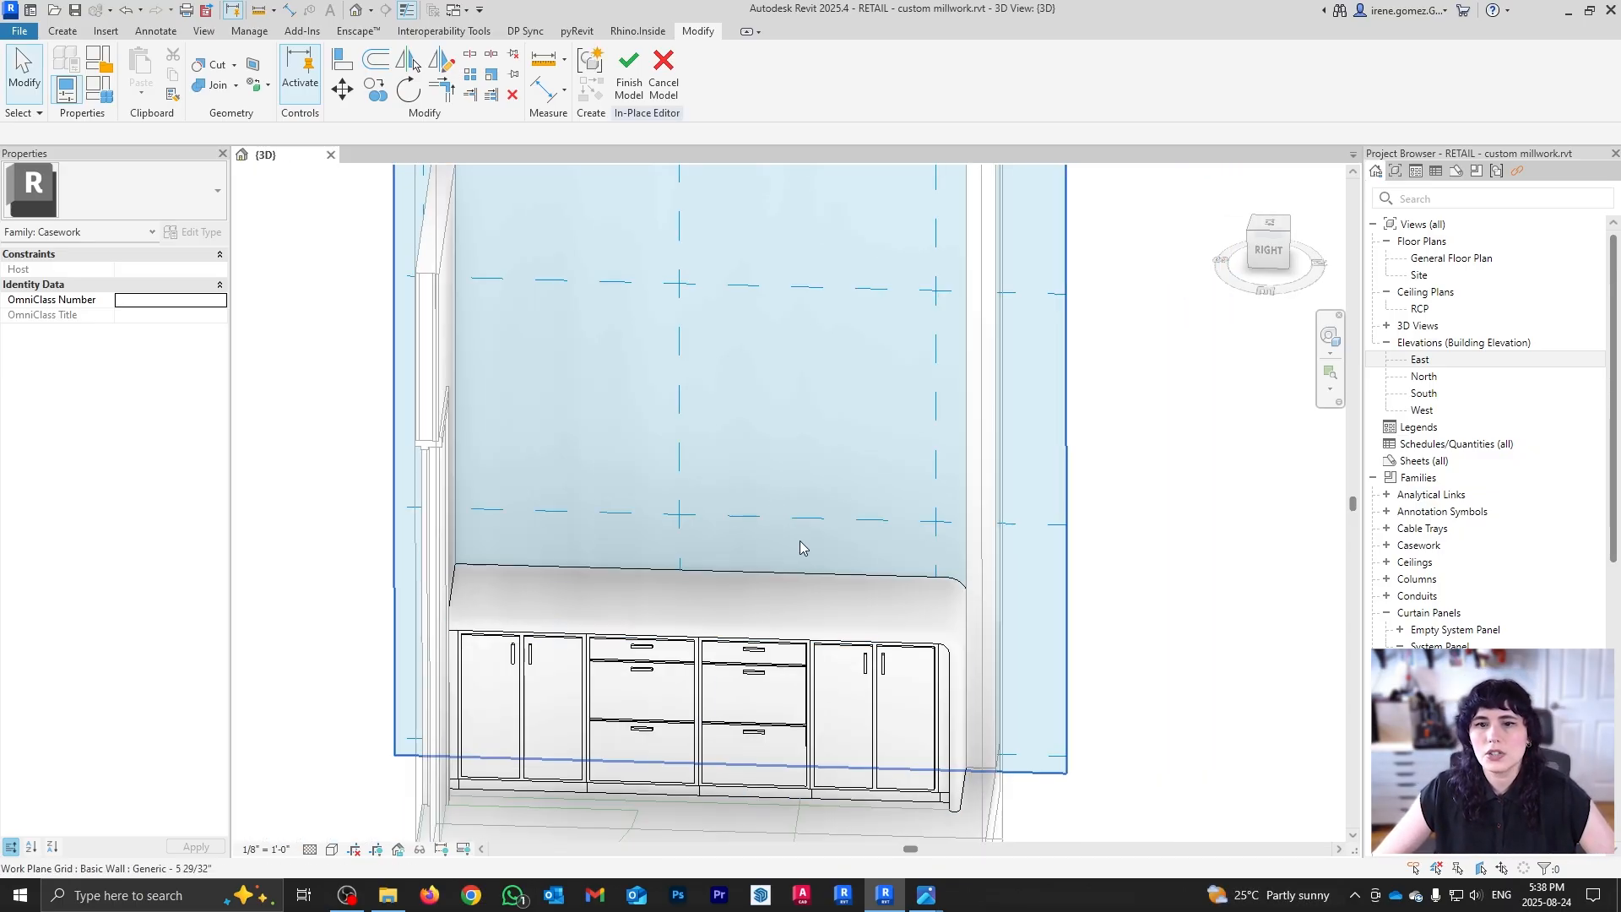
scroll(803, 548, "down", 1)
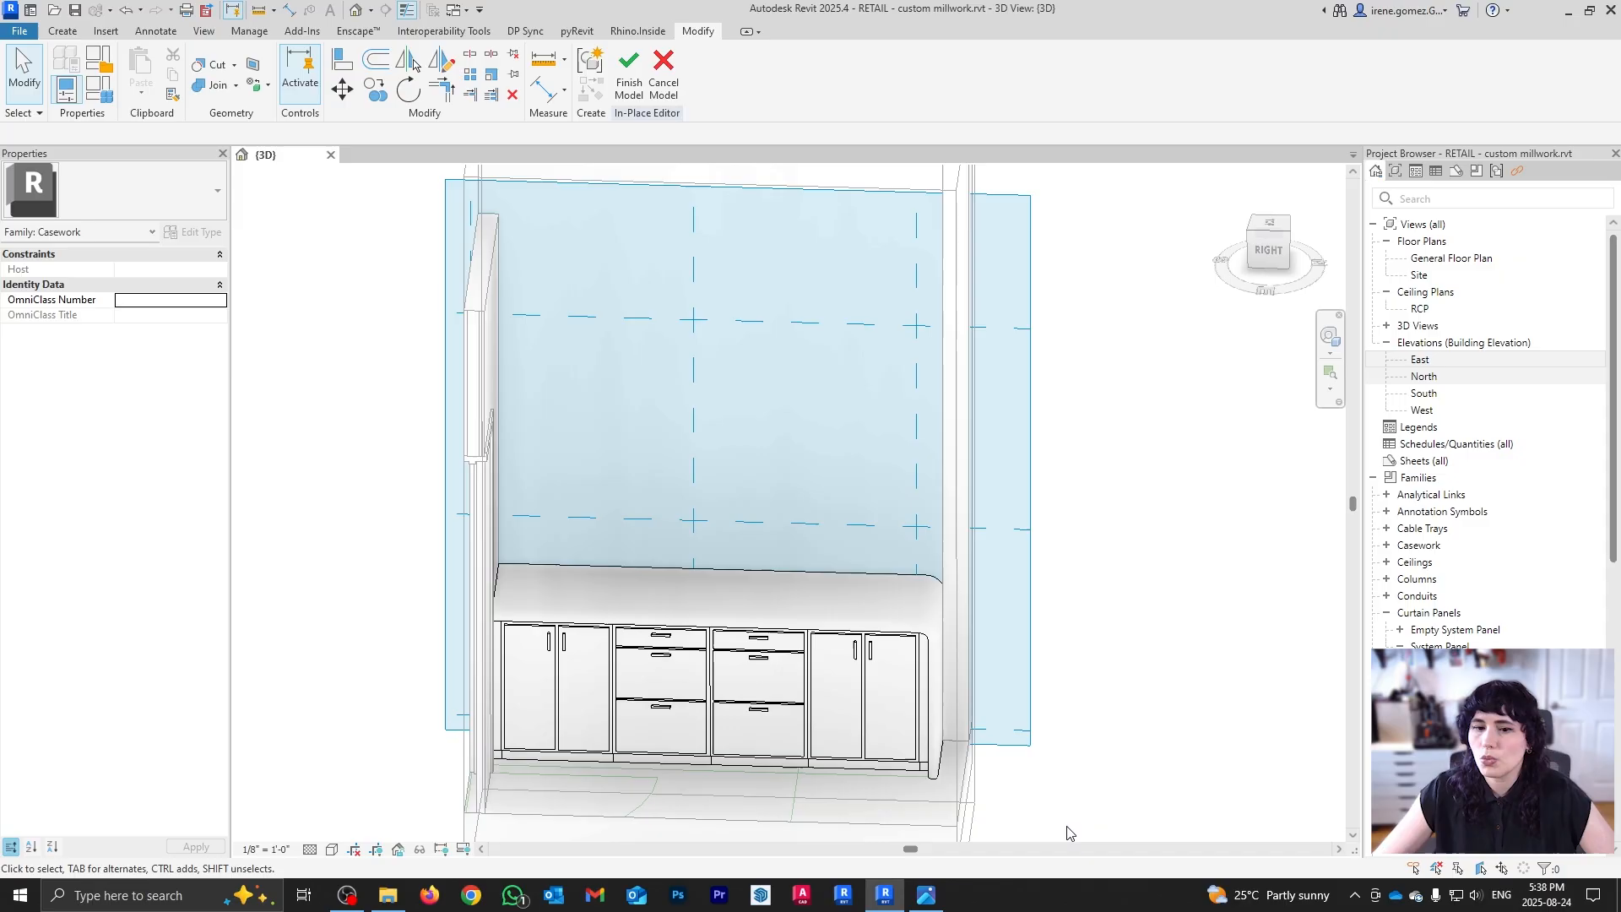
Step: View the wooden-shelf reference photo in Photos after briefly orbiting the Revit cabinet model
left_click(926, 895)
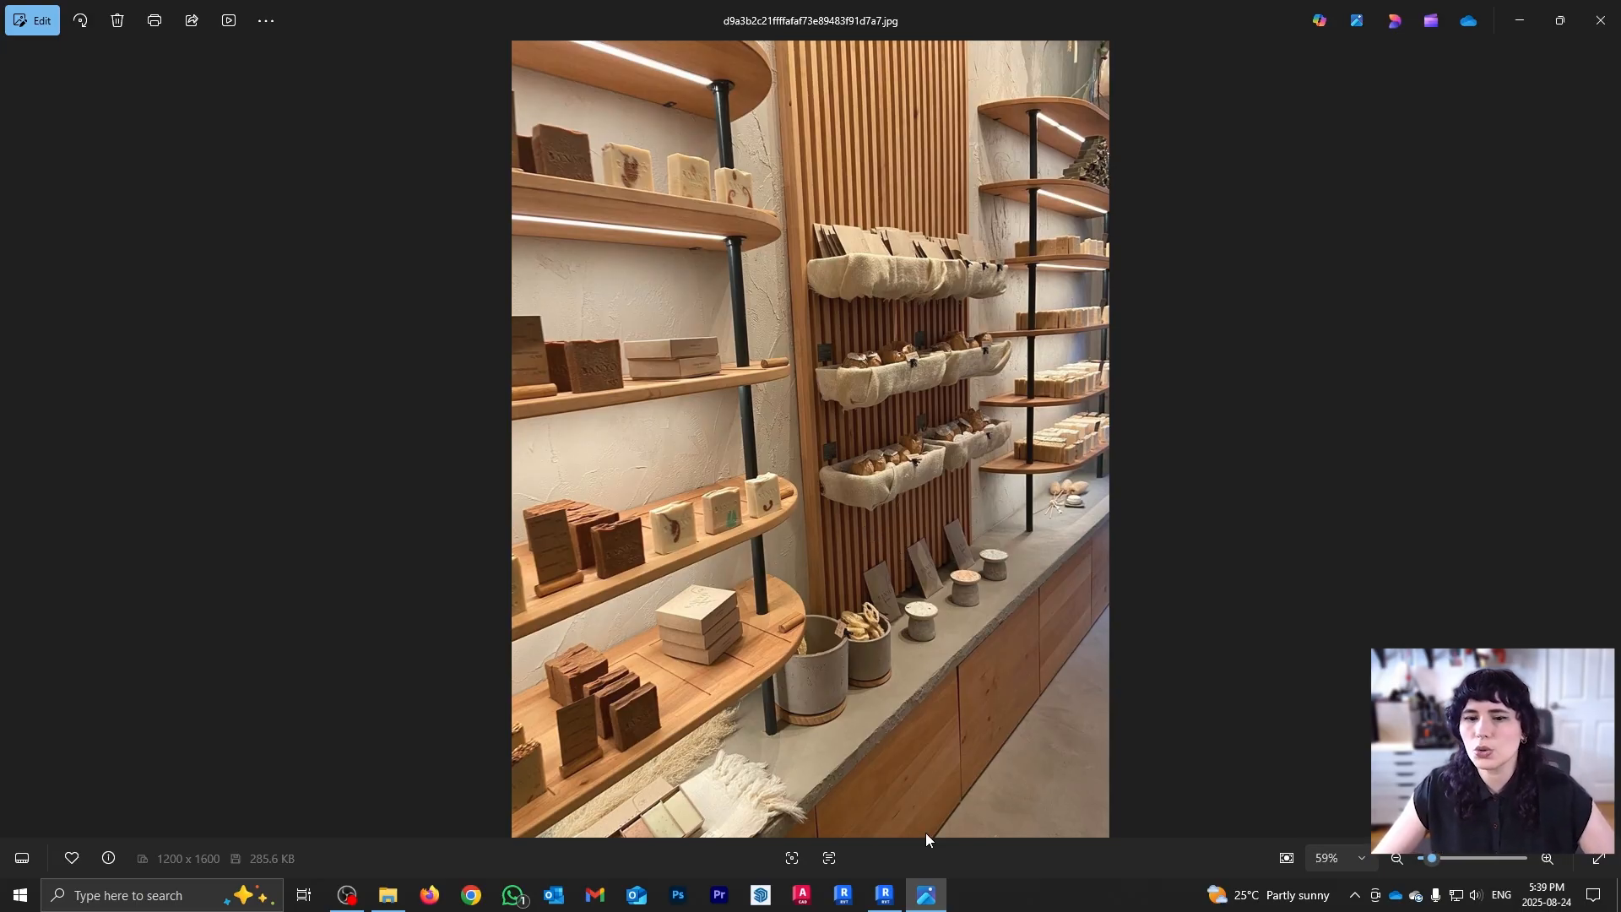
left_click(884, 894)
middle_click_drag(938, 582, 628, 493, "shift")
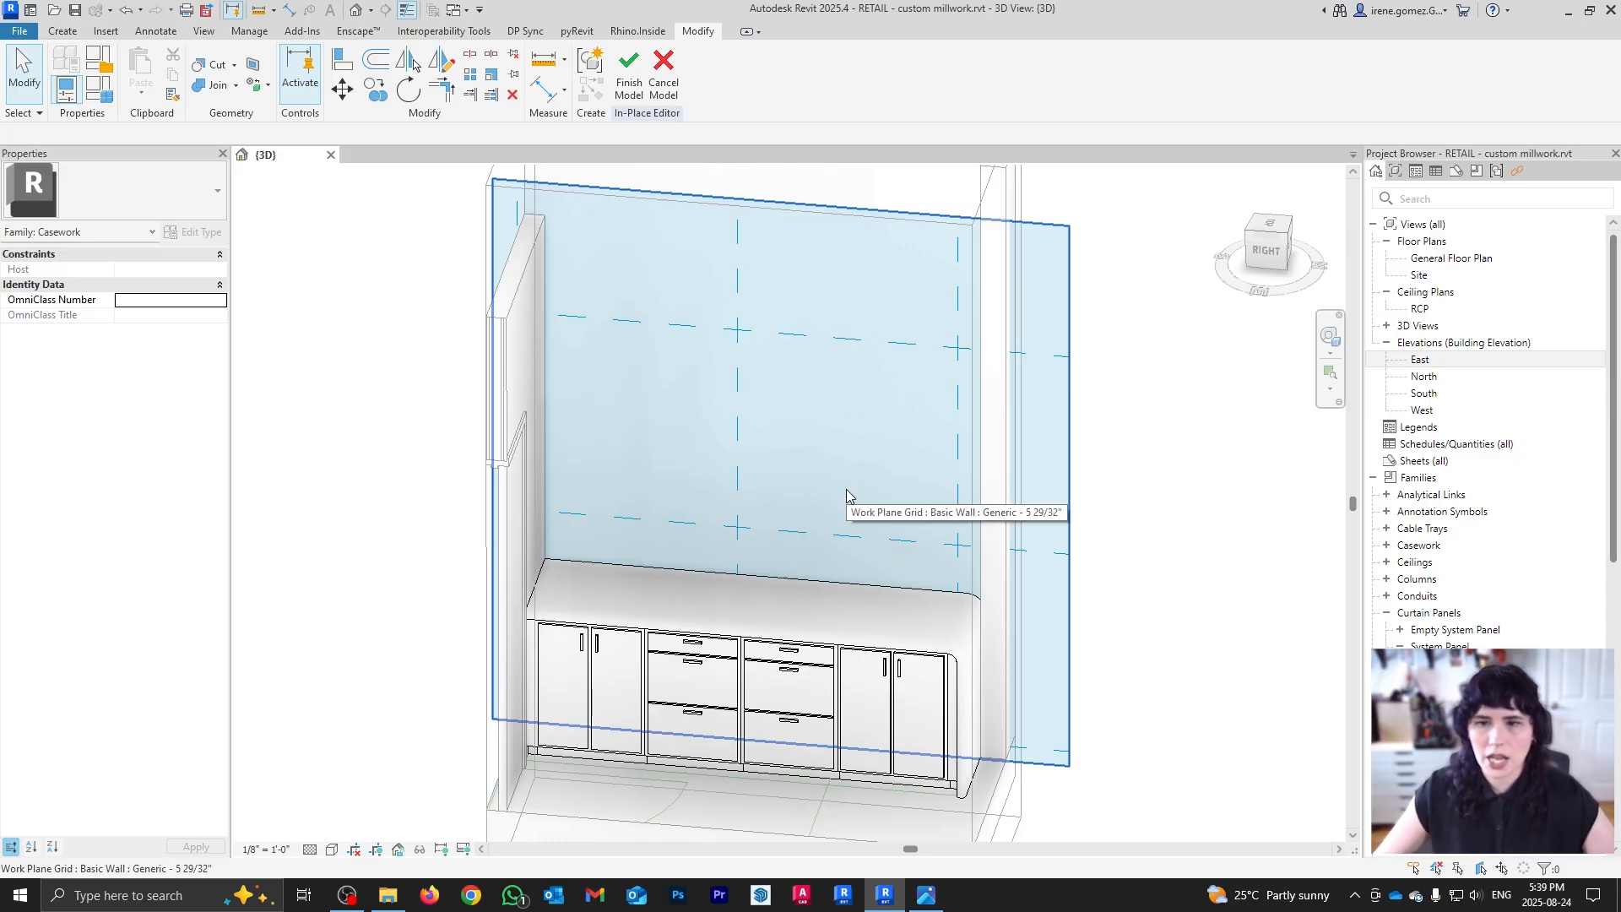
left_click(926, 895)
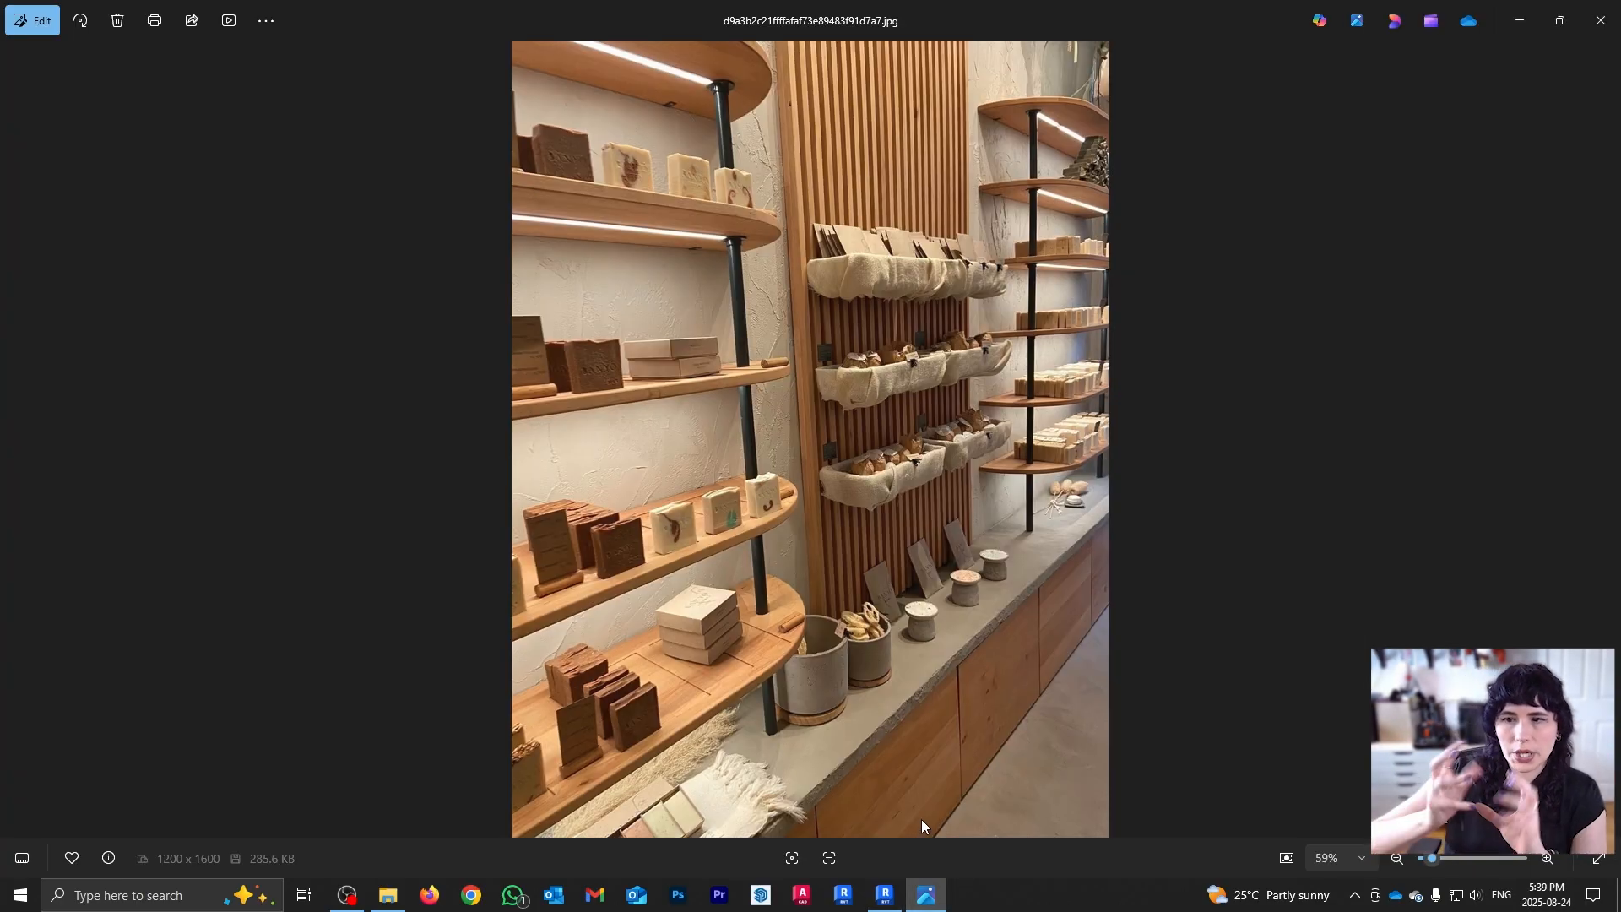
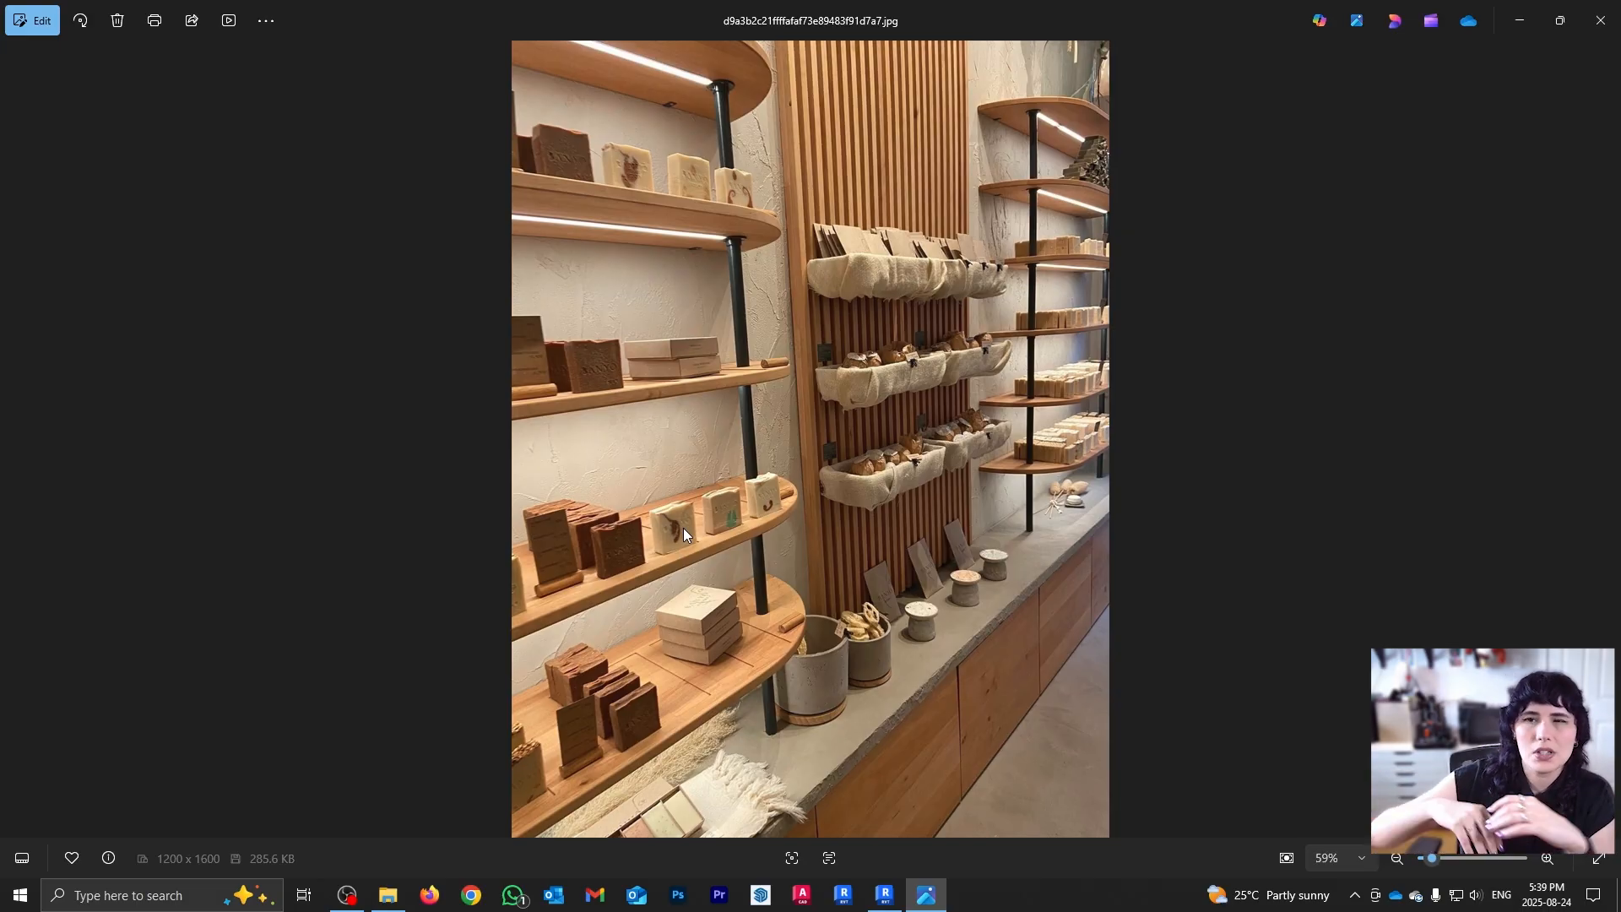
Step: Switch from the shelving reference photo back to the Revit casework model
left_click(882, 900)
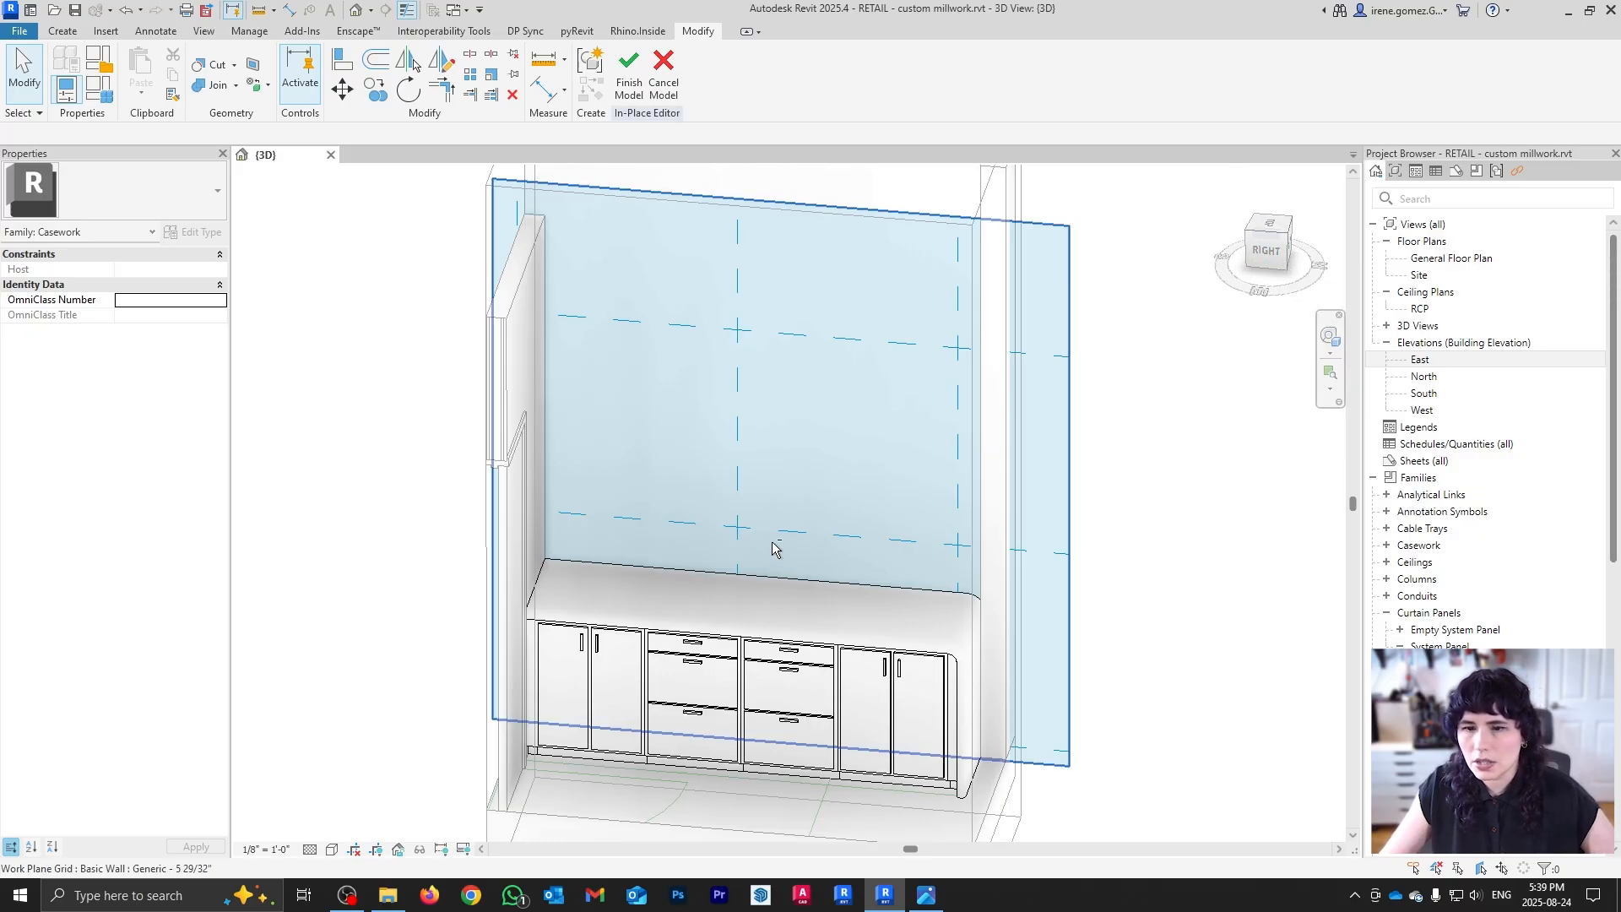
Step: Finish the in-place cabinet model and save the project
left_click_drag(1294, 255, 1258, 260)
left_click(629, 69)
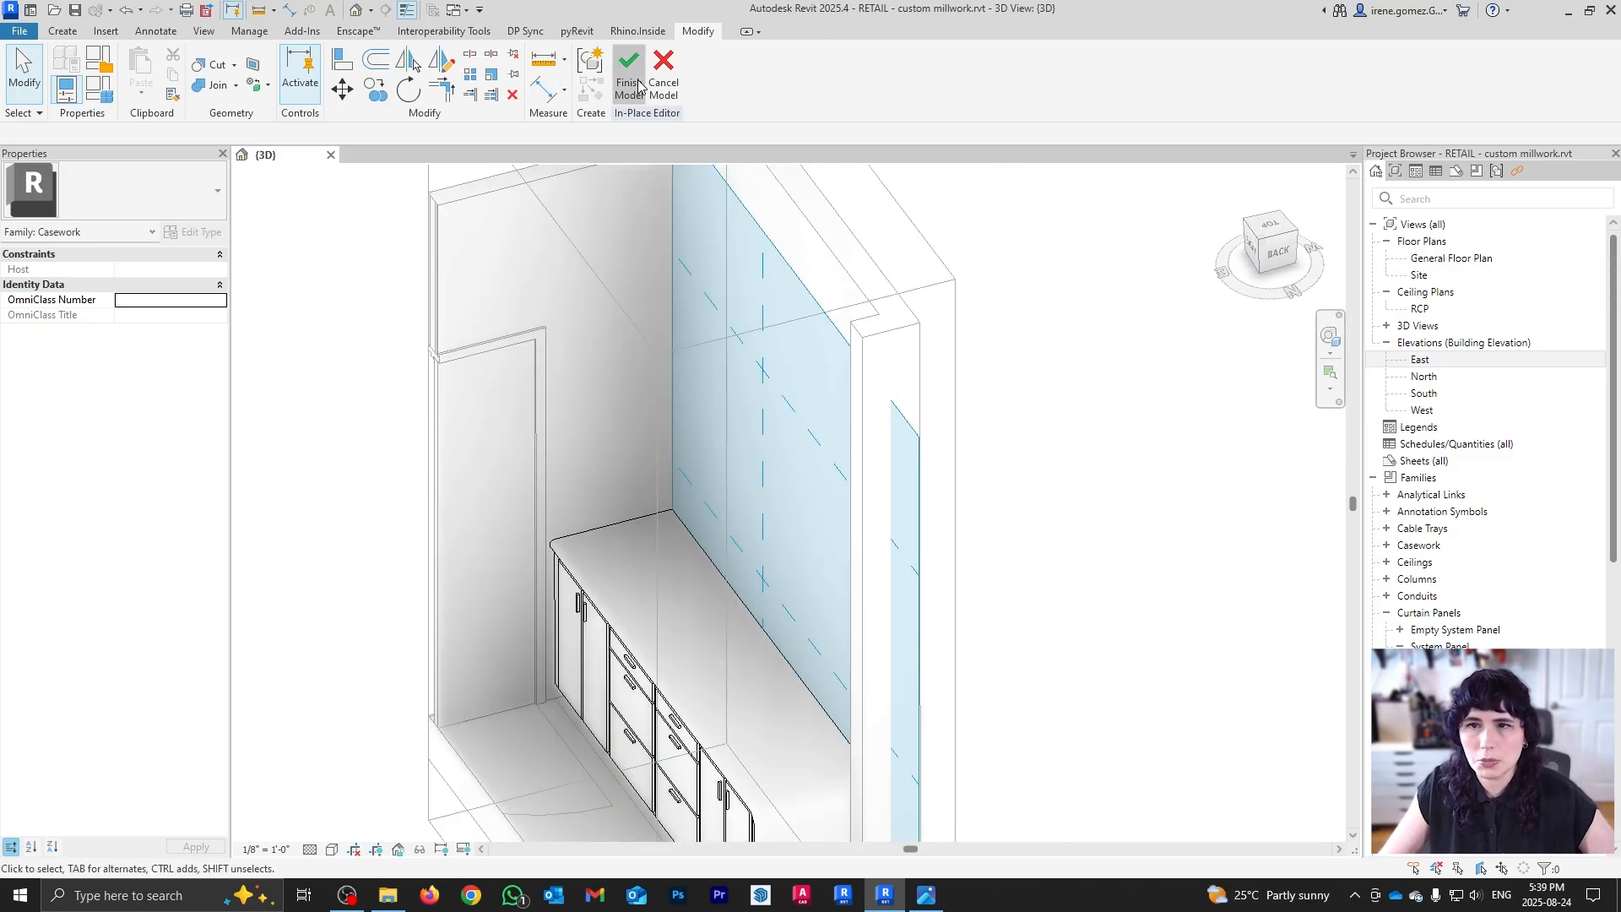
left_click(765, 399)
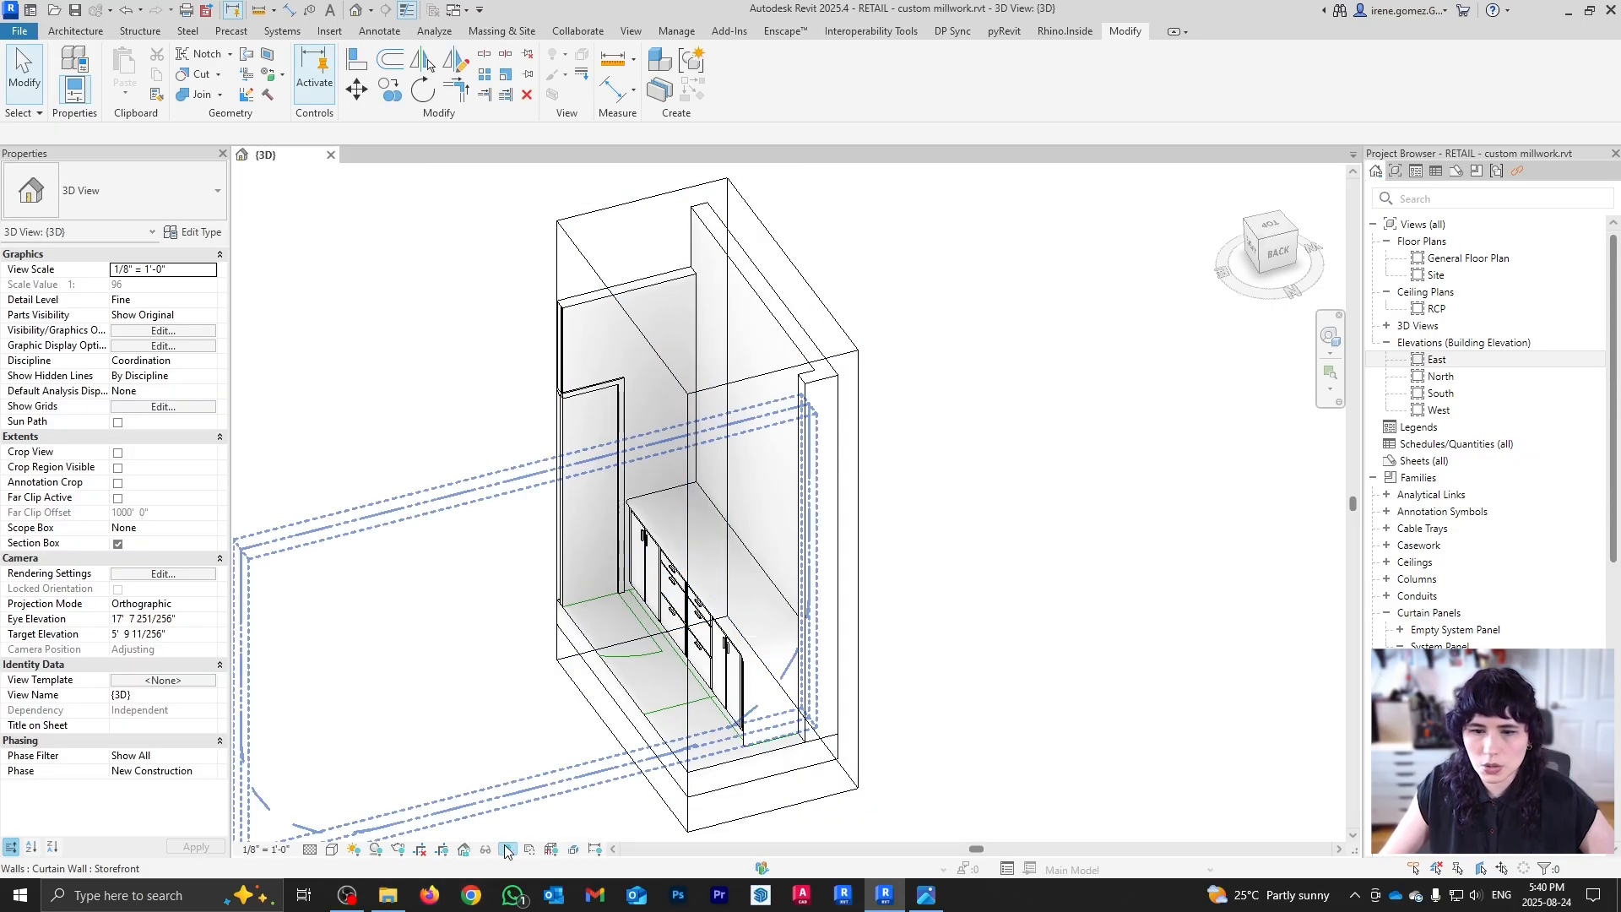
Step: Reveal hidden elements and adjust the section box around the cabinet model
left_click(506, 849)
left_click(685, 499)
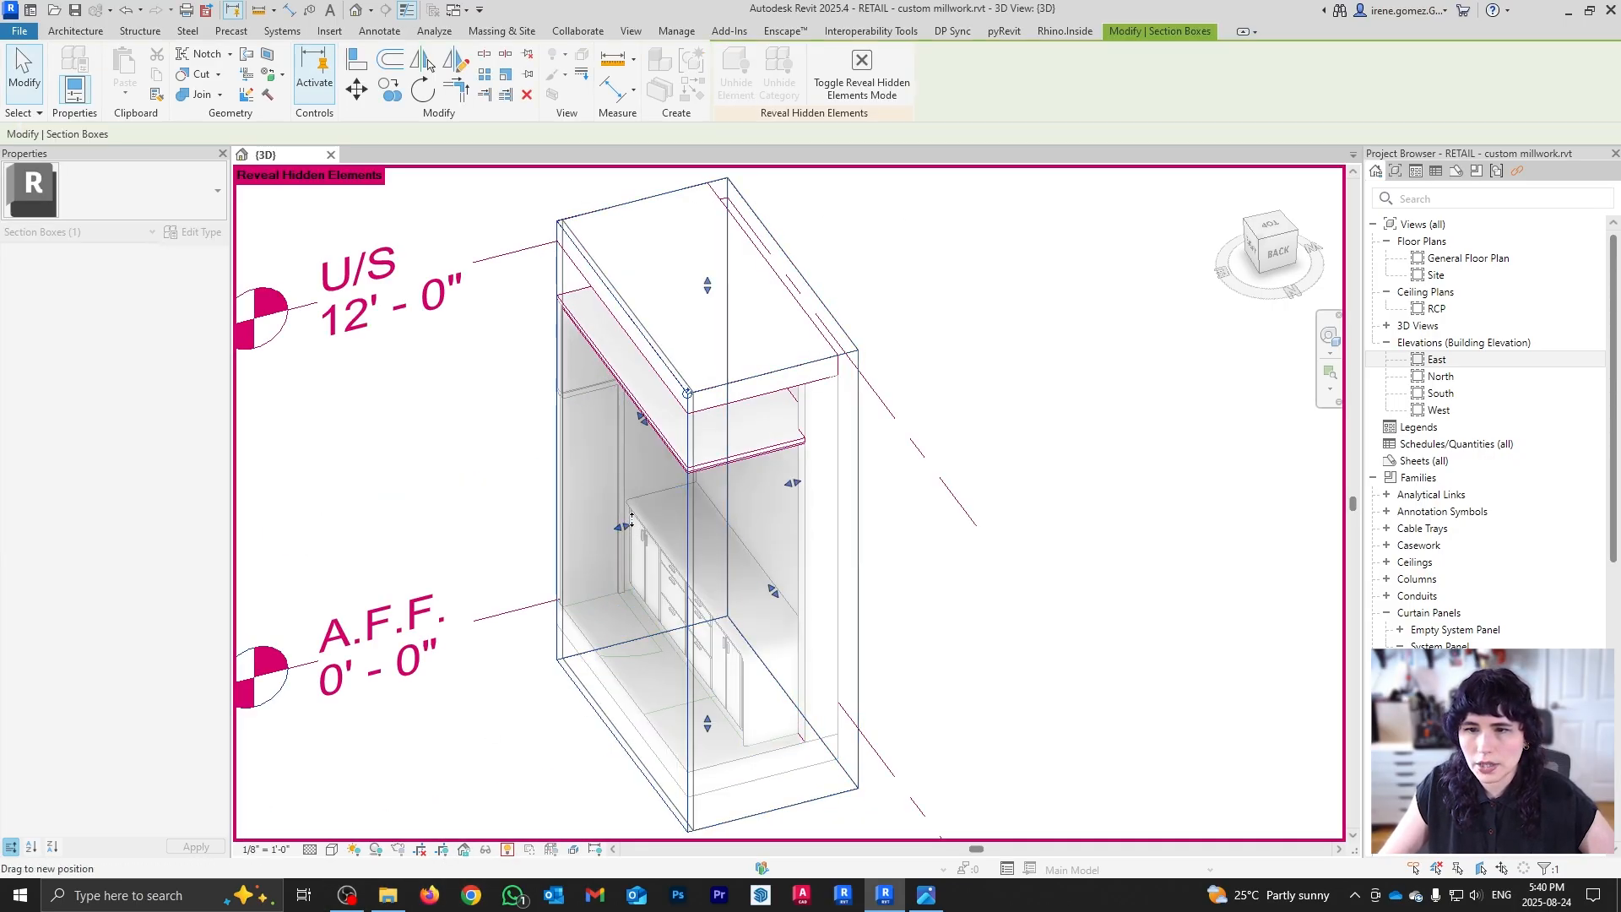
left_click_drag(685, 498, 688, 516)
scroll(676, 510, "up", 4)
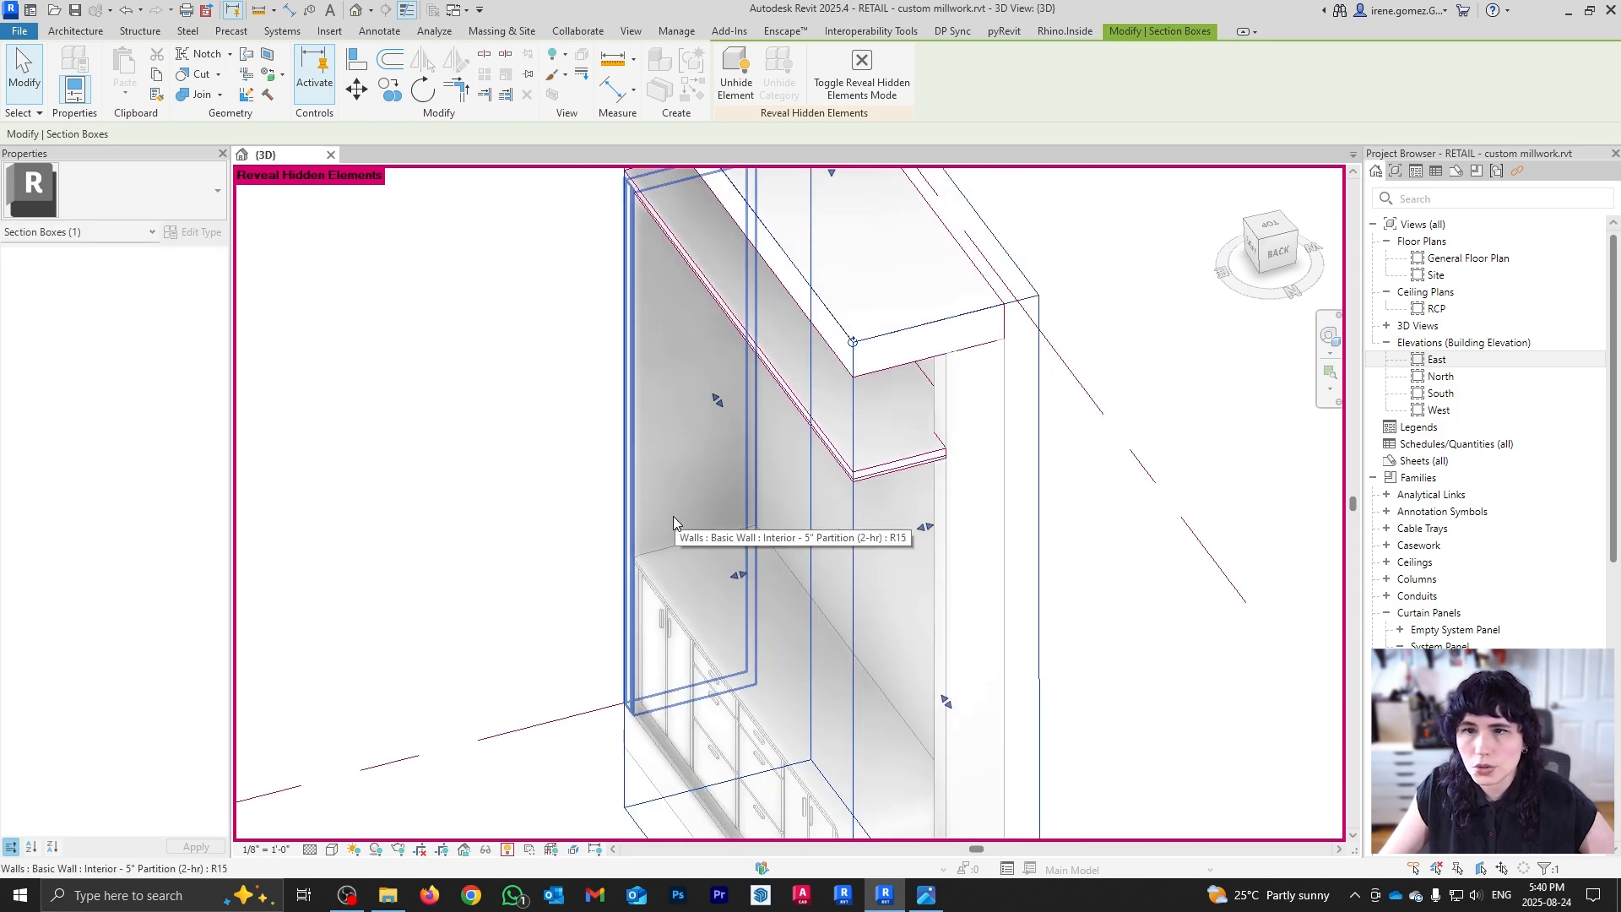
middle_click_drag(673, 515, 731, 525, "shift")
scroll(720, 508, "down", 3)
Step: Exit Reveal Hidden mode and reopen the casework for in-place editing
key("r")
key("h")
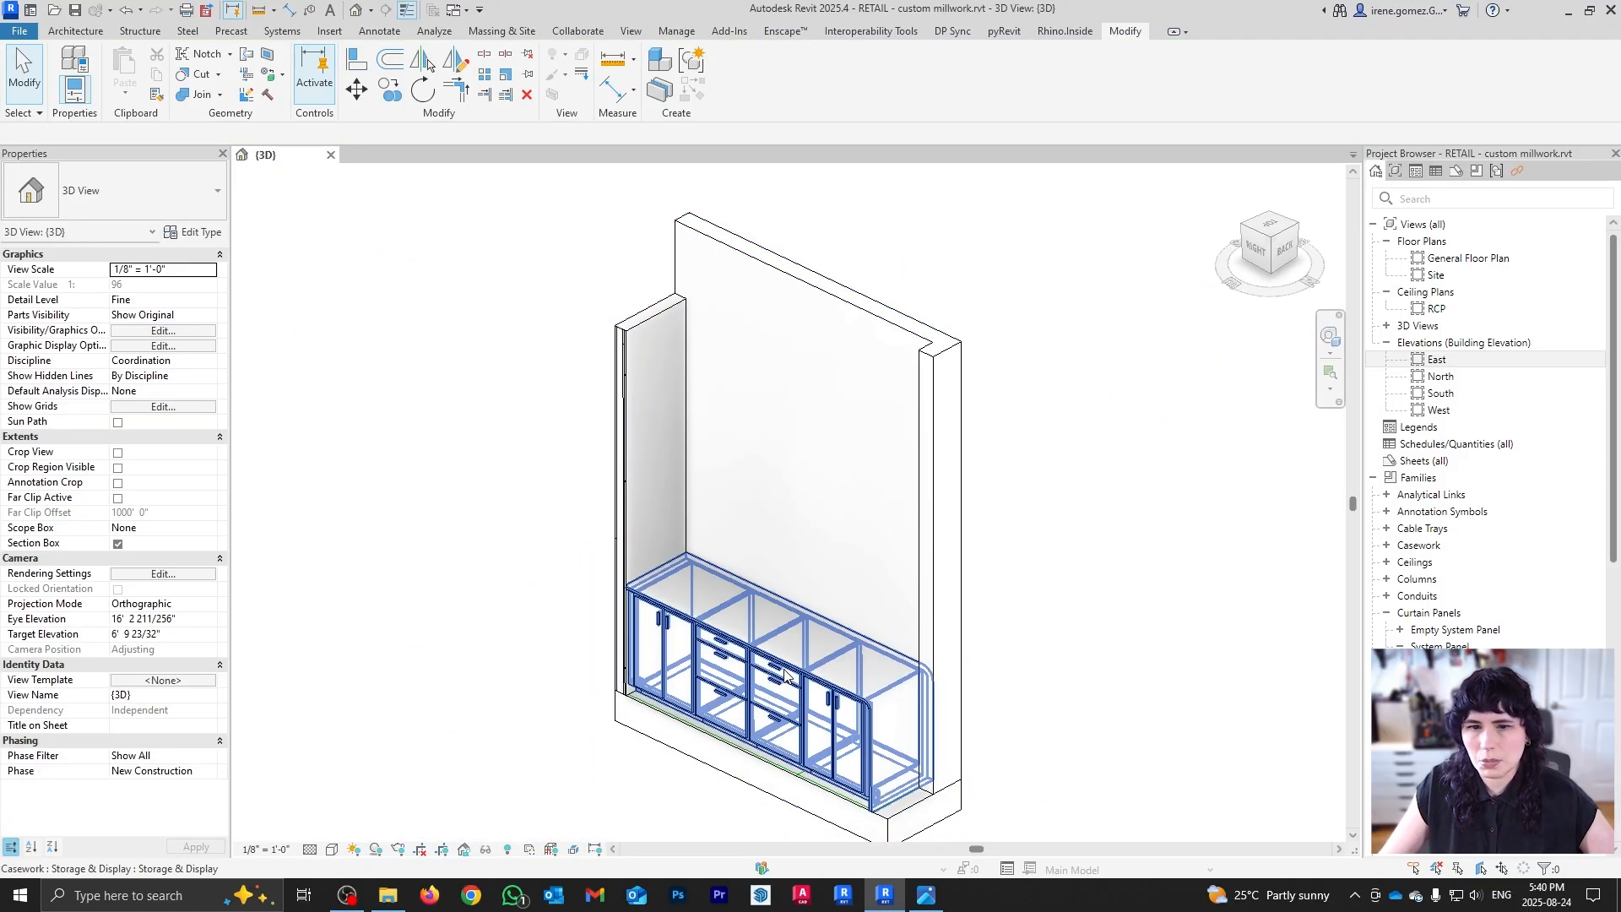
left_click(807, 653)
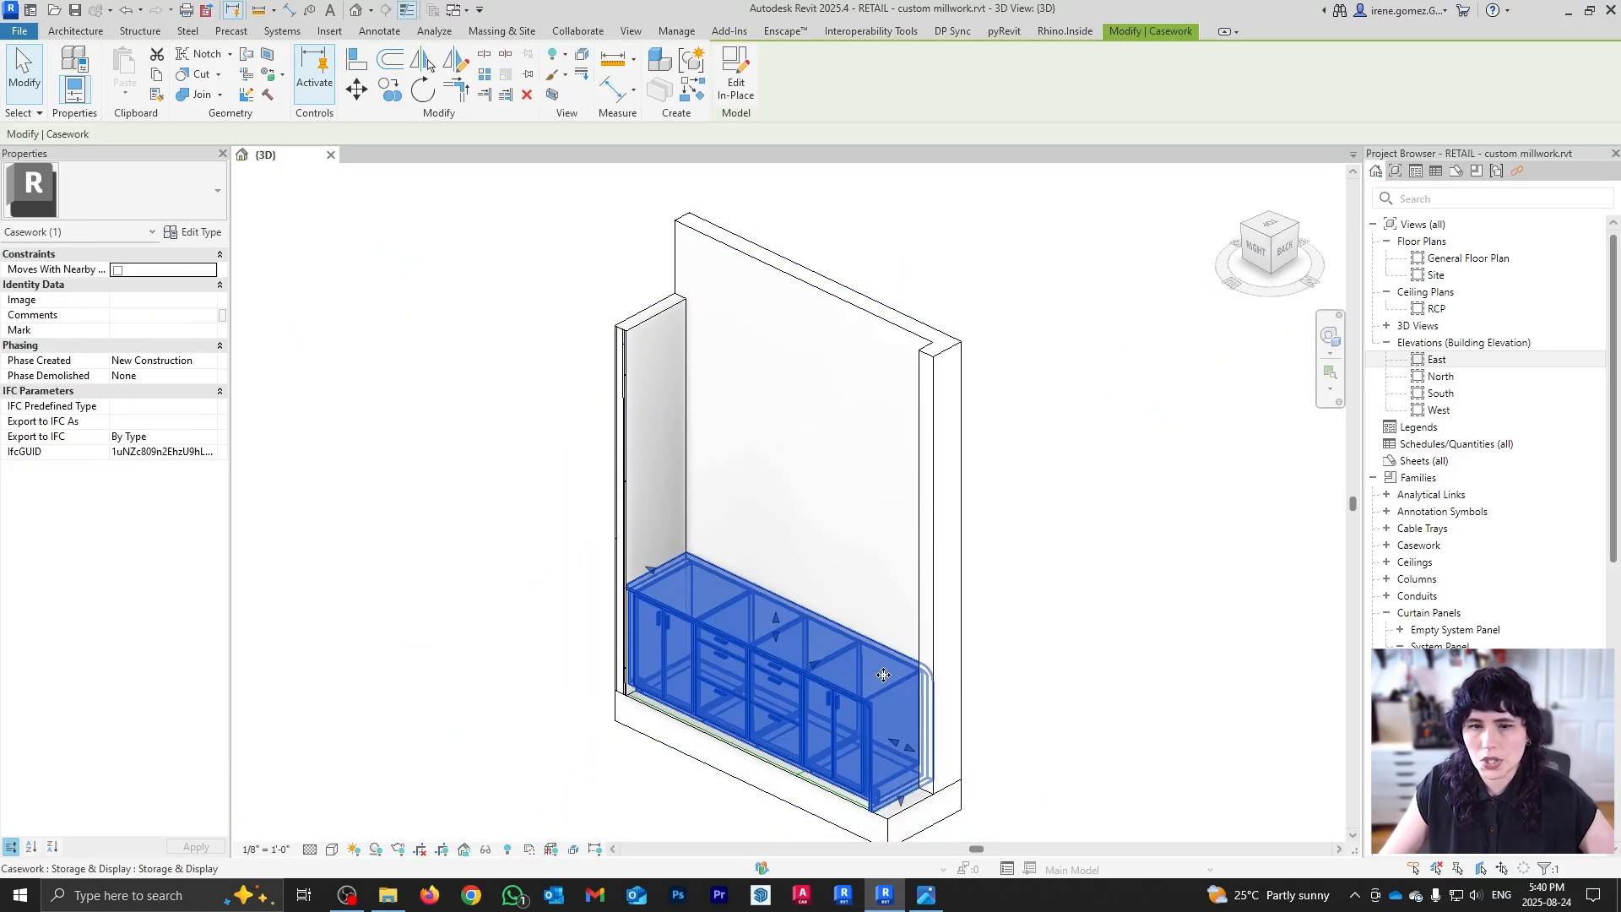
double_click(826, 641)
Step: View the wall above the cabinets from the right side and start a new extrusion
left_click(1257, 249)
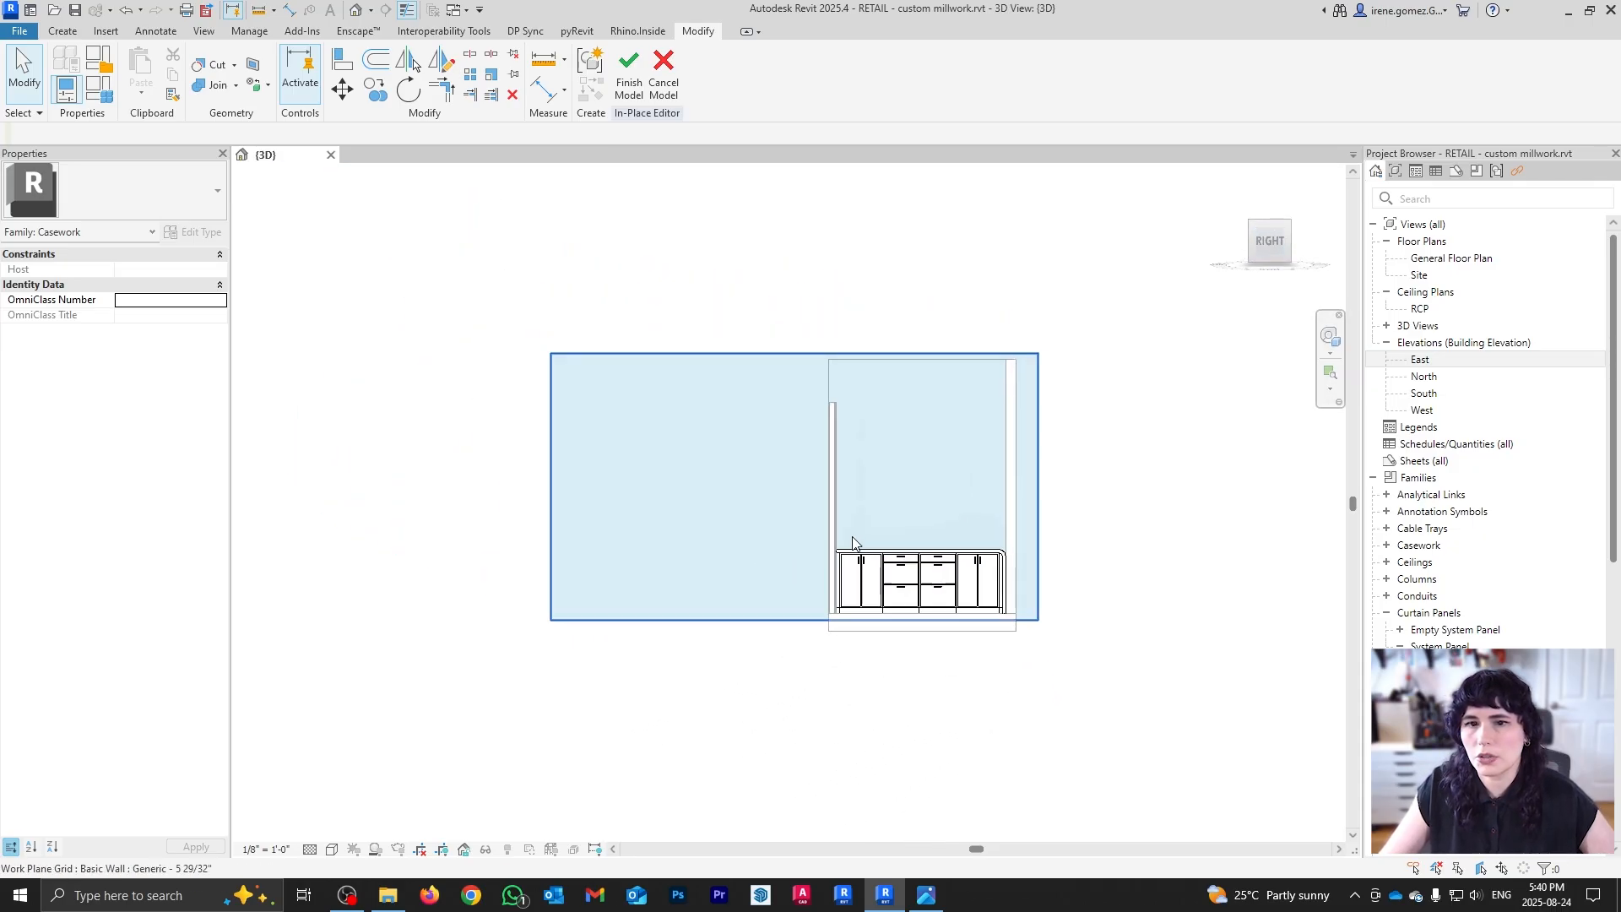
scroll(855, 534, "up", 2)
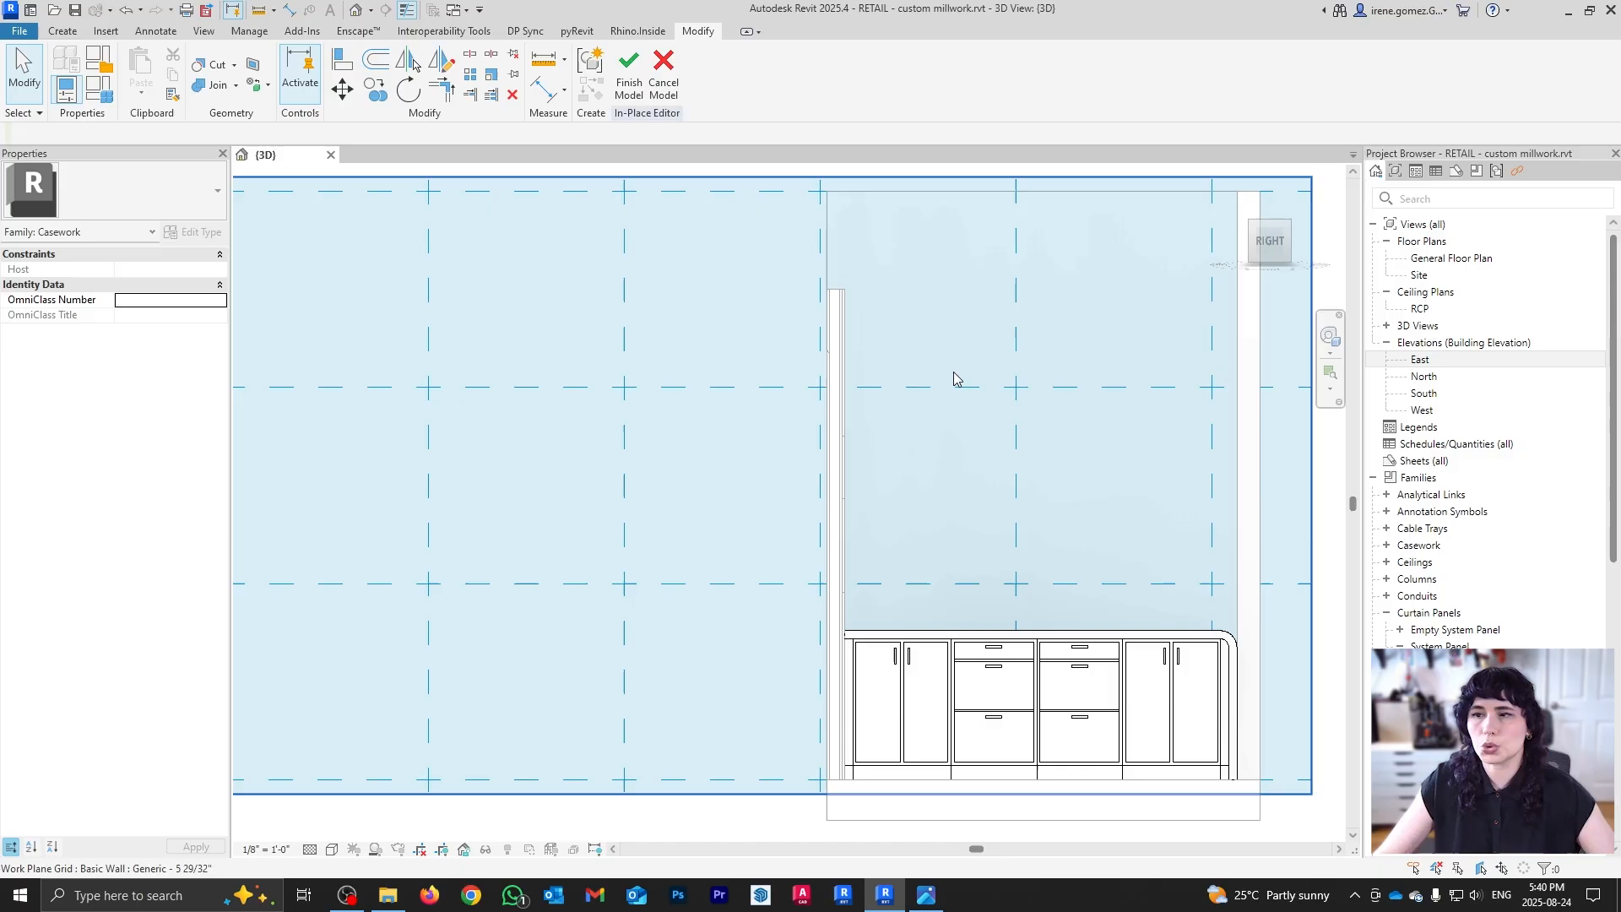
middle_click_drag(954, 378, 739, 332)
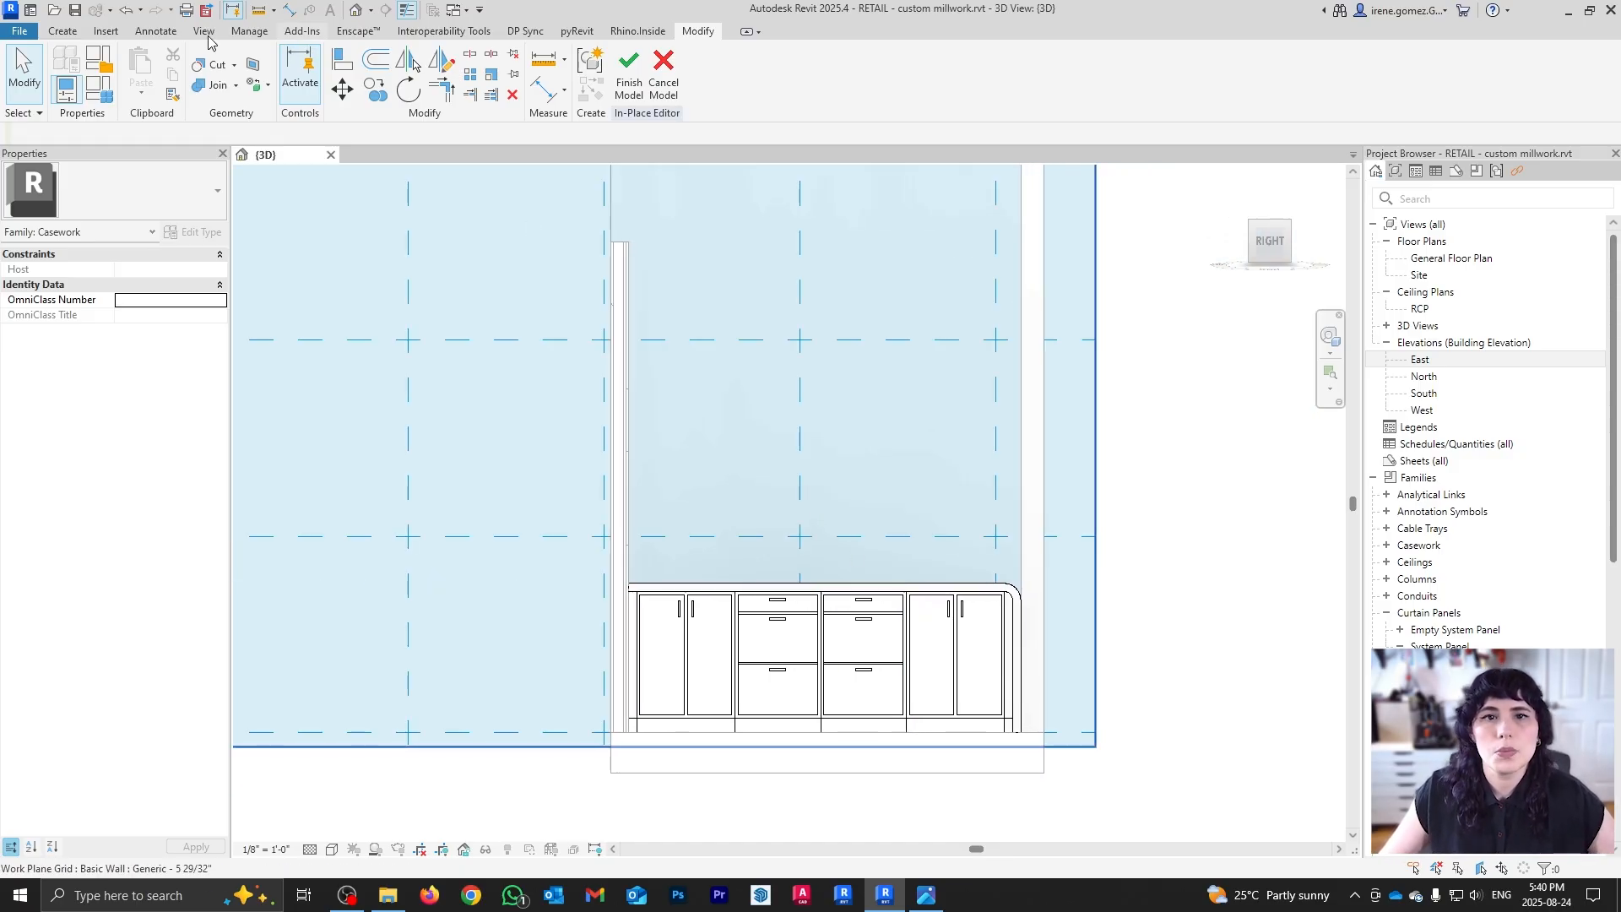
left_click(61, 31)
left_click(139, 66)
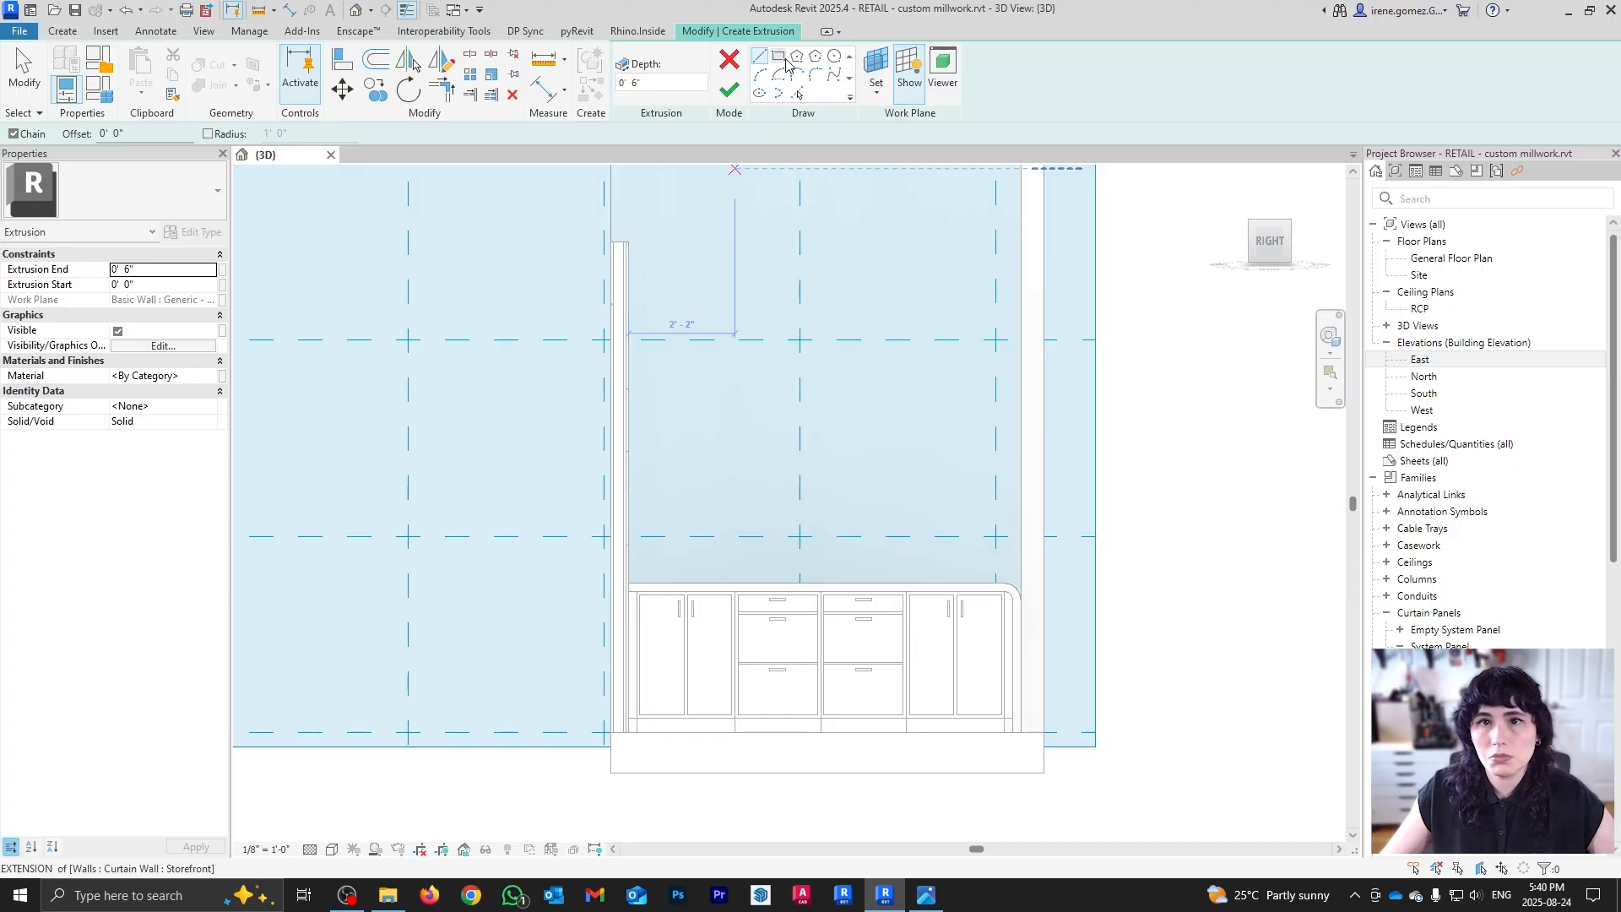
Step: Sketch a rectangular shelf profile on the wall above the cabinets
left_click(779, 57)
scroll(659, 517, "up", 2)
left_click(619, 504)
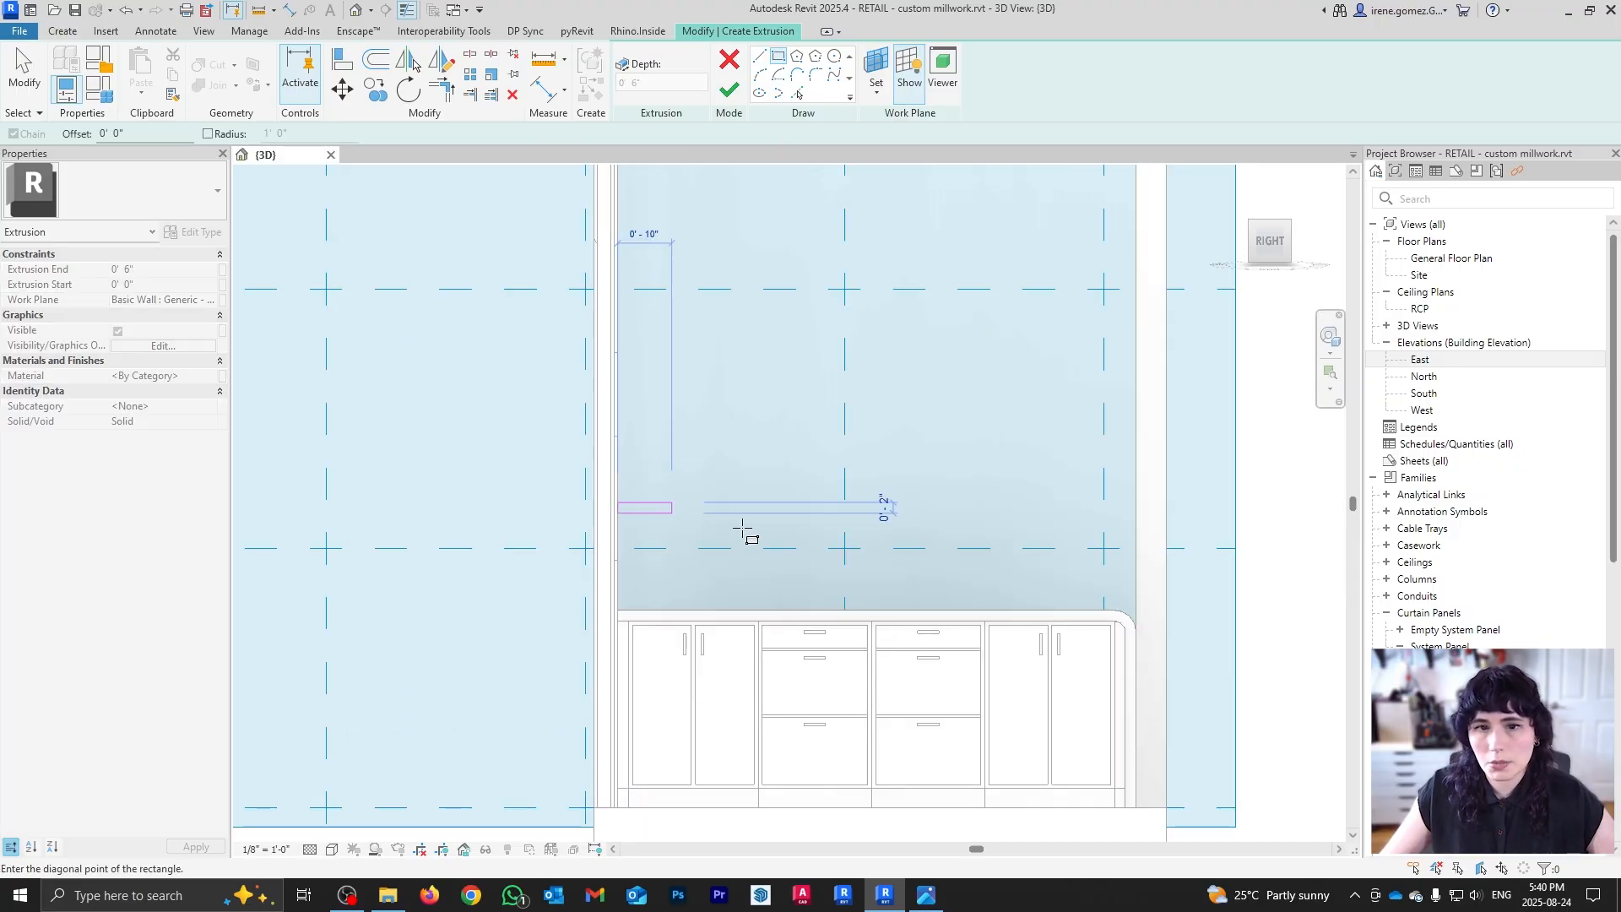
left_click(909, 518)
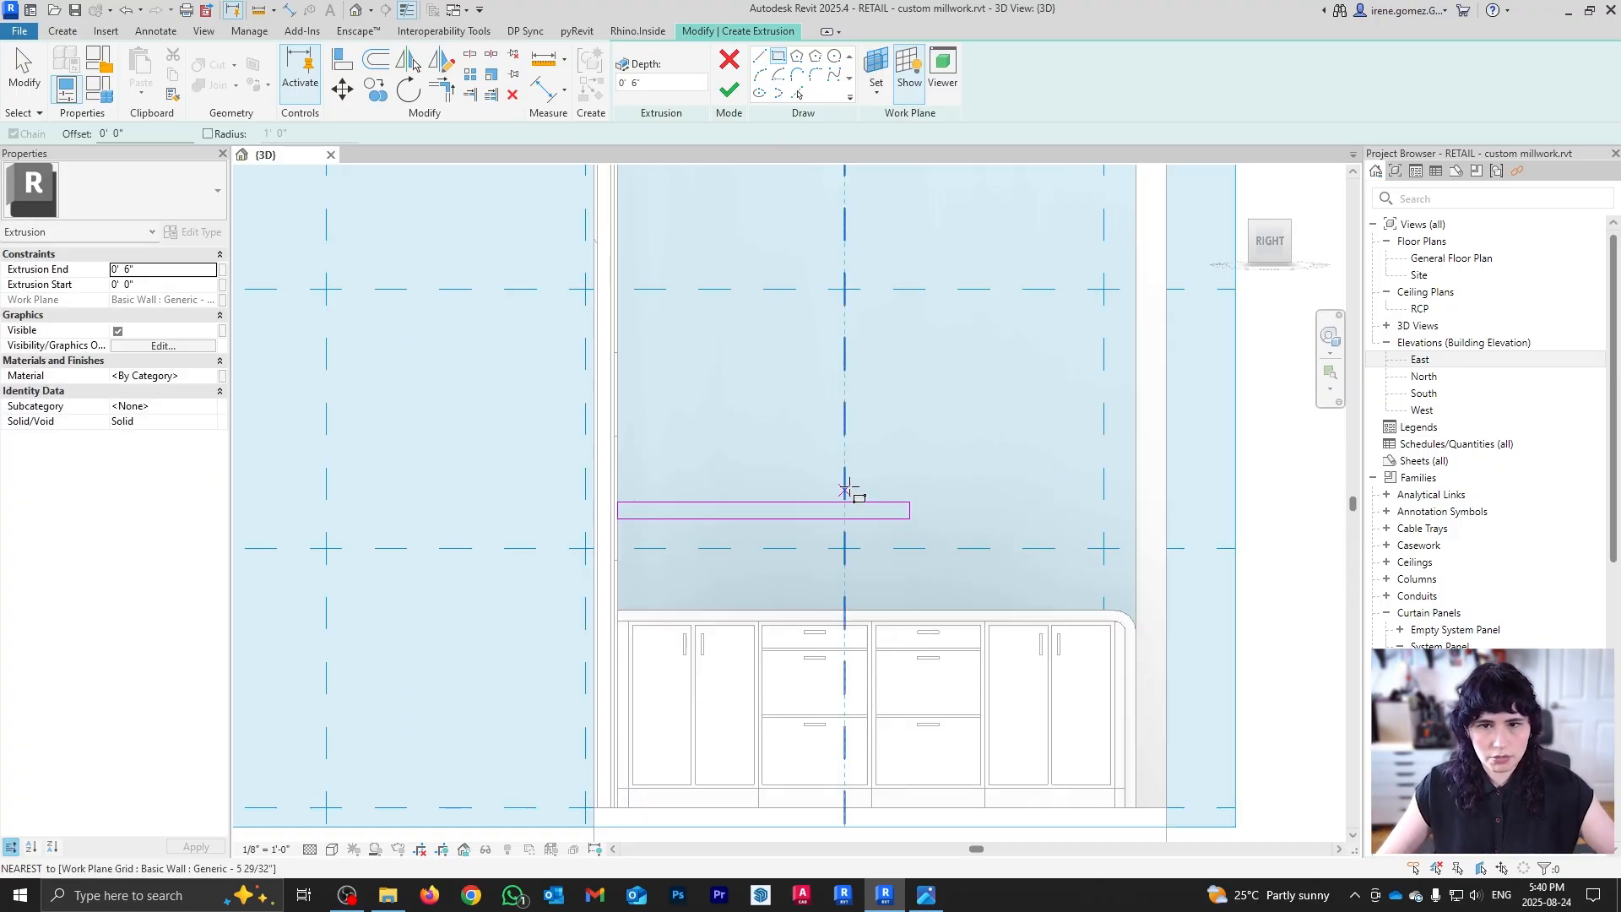
key("Escape")
Step: Set the shelf rectangle's length to 4'-0"
scroll(901, 507, "up", 4)
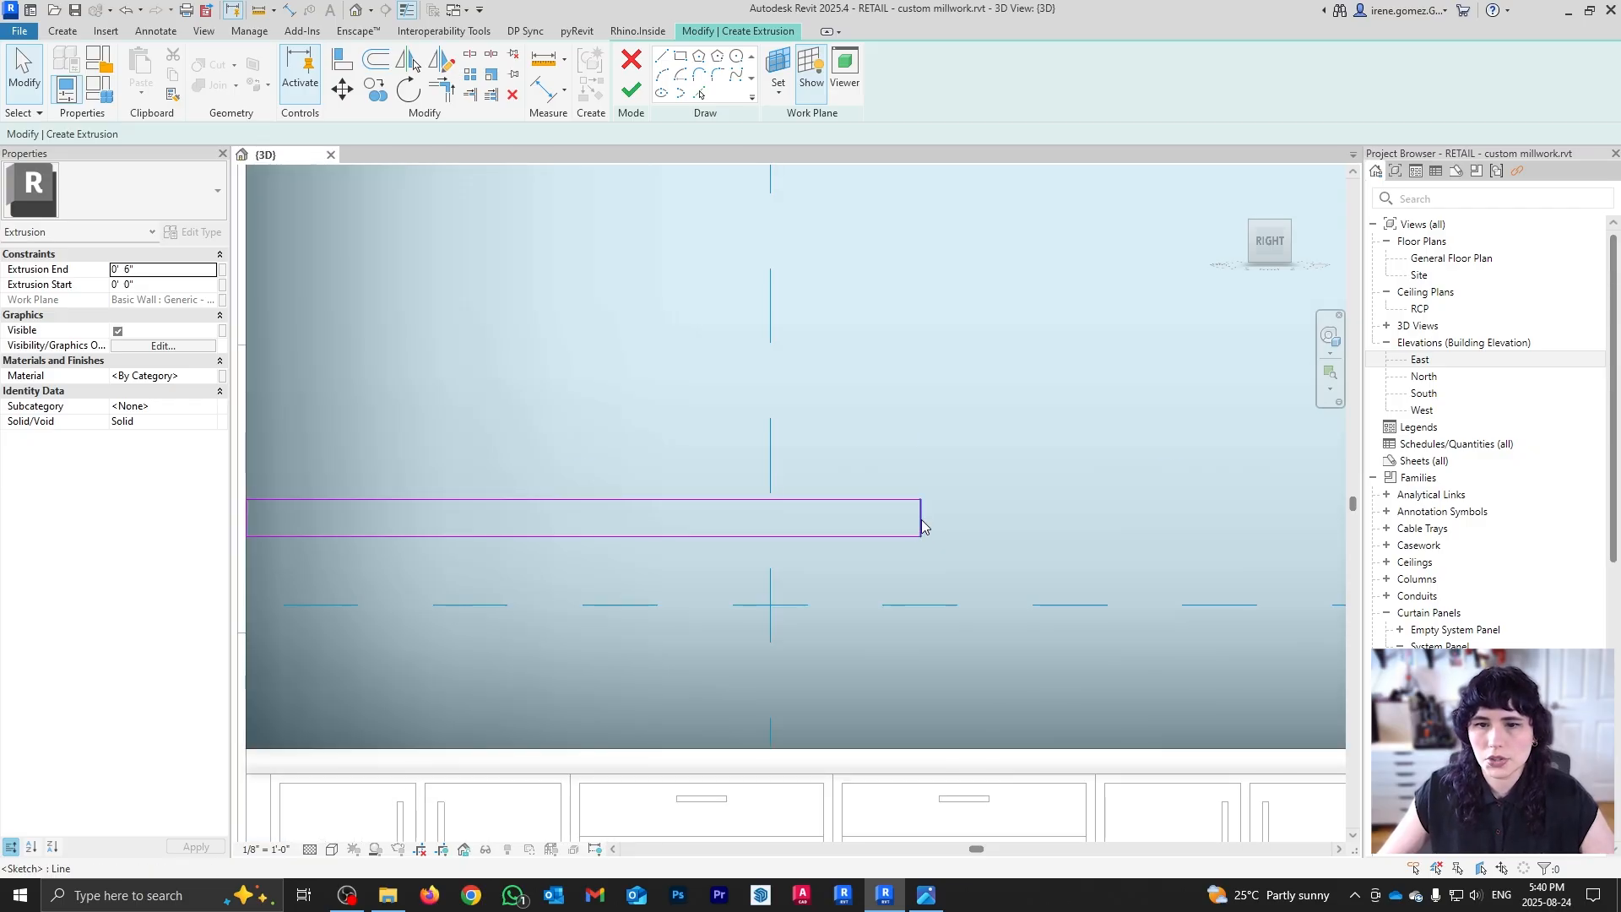
left_click(921, 525)
scroll(922, 526, "down", 2)
left_click(665, 485)
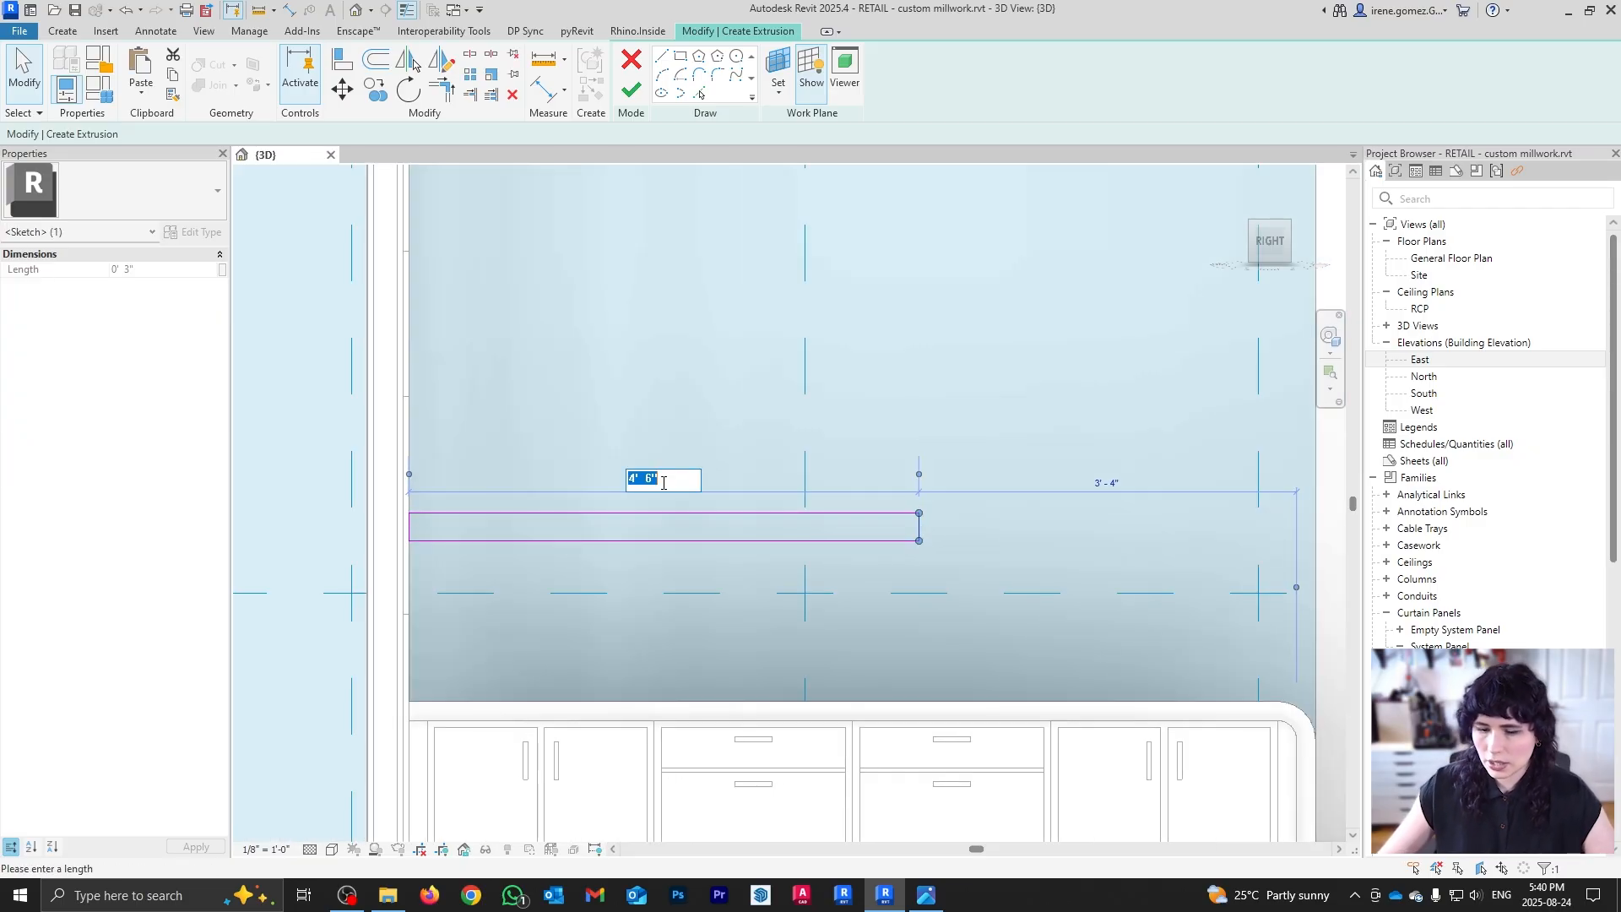
type("4\"")
key("Return")
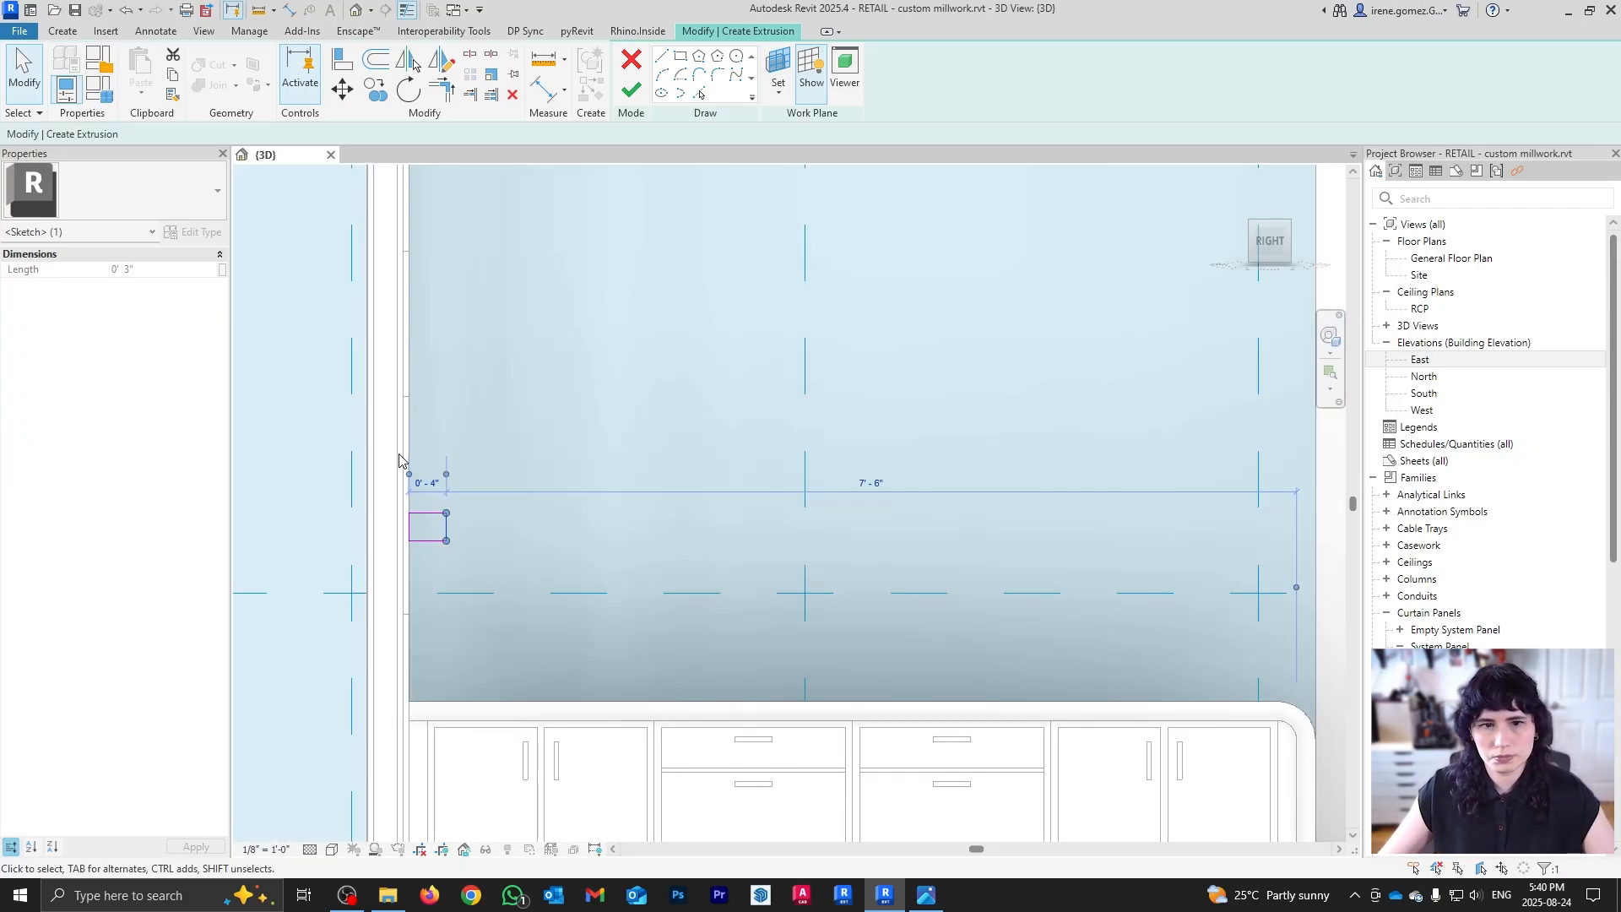
left_click(422, 477)
type("4'")
key("Return")
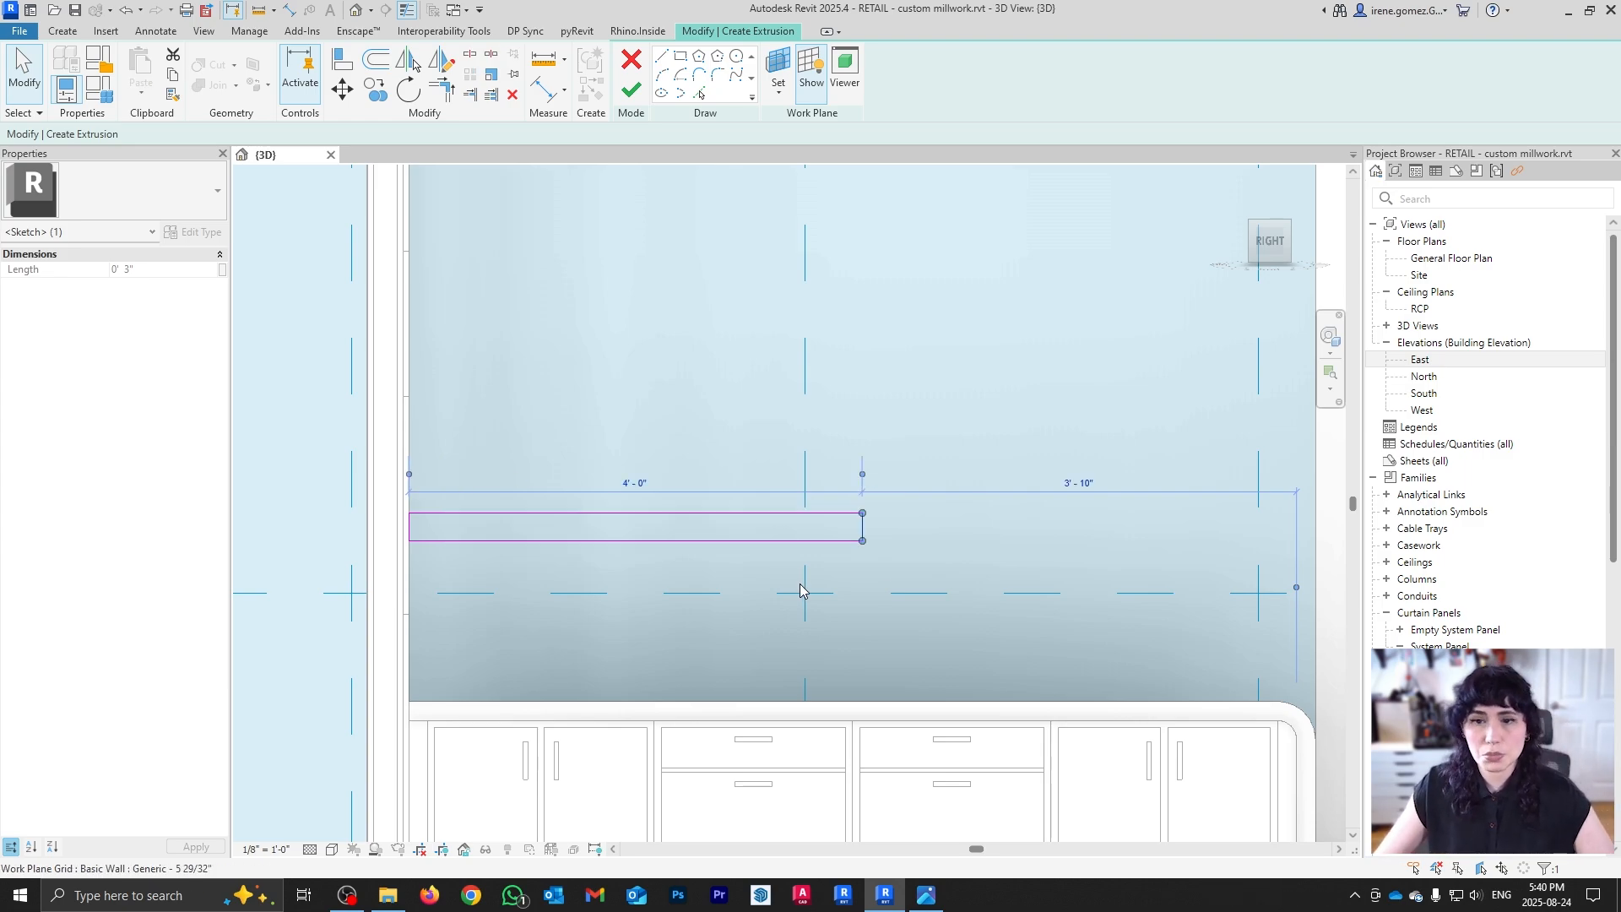
Step: Set the shelf profile's thickness to 2"
left_click(807, 541)
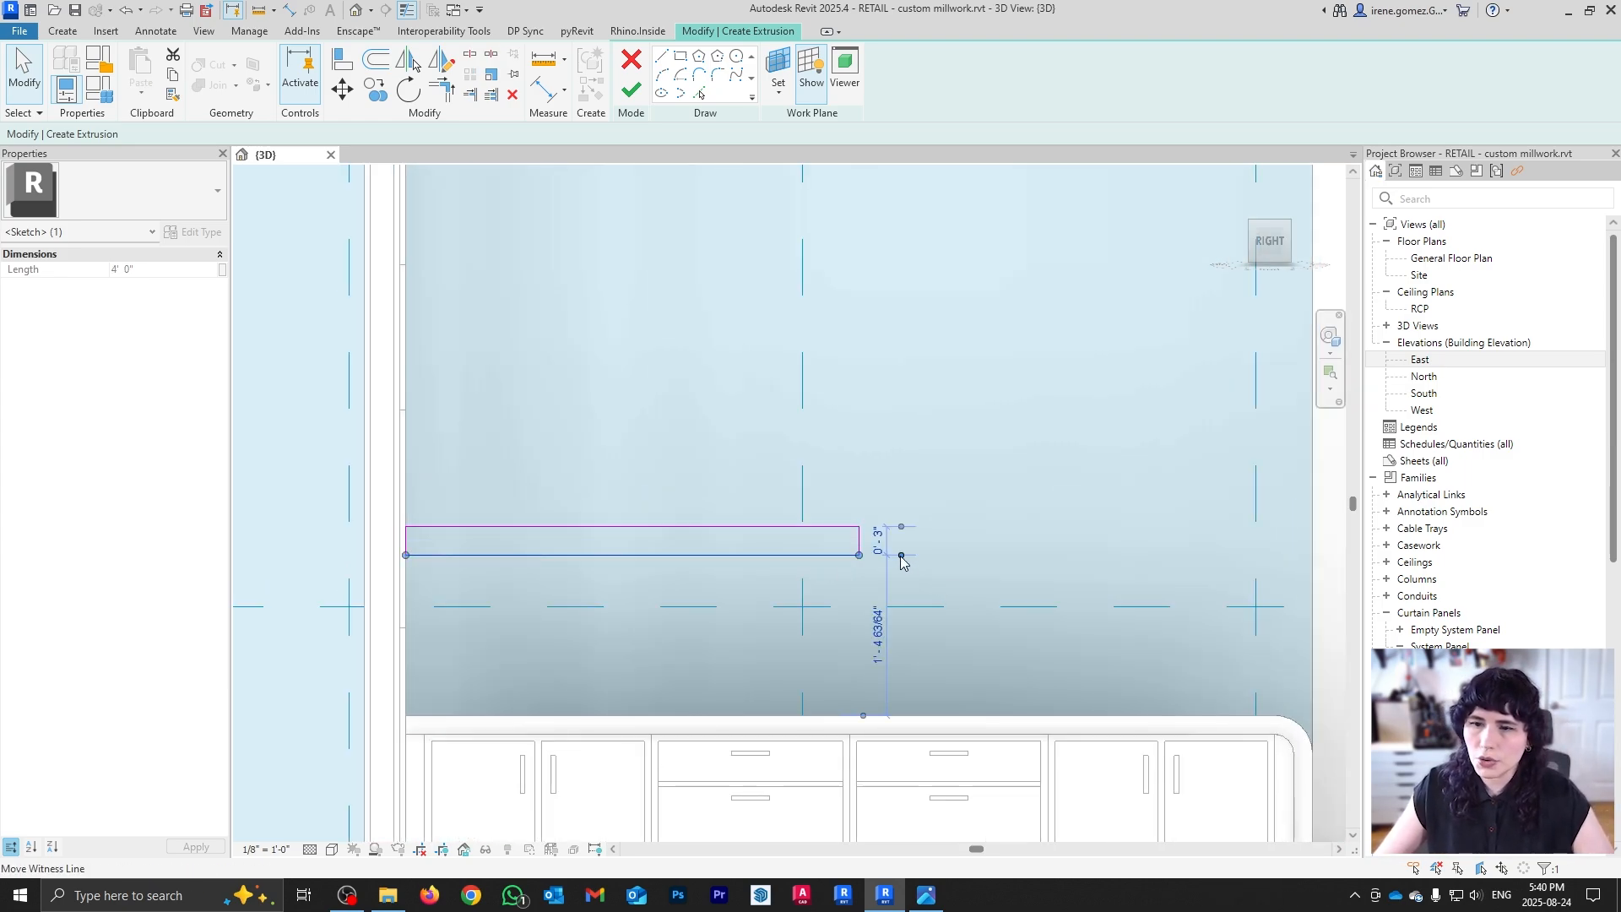
left_click(879, 541)
type("2\"")
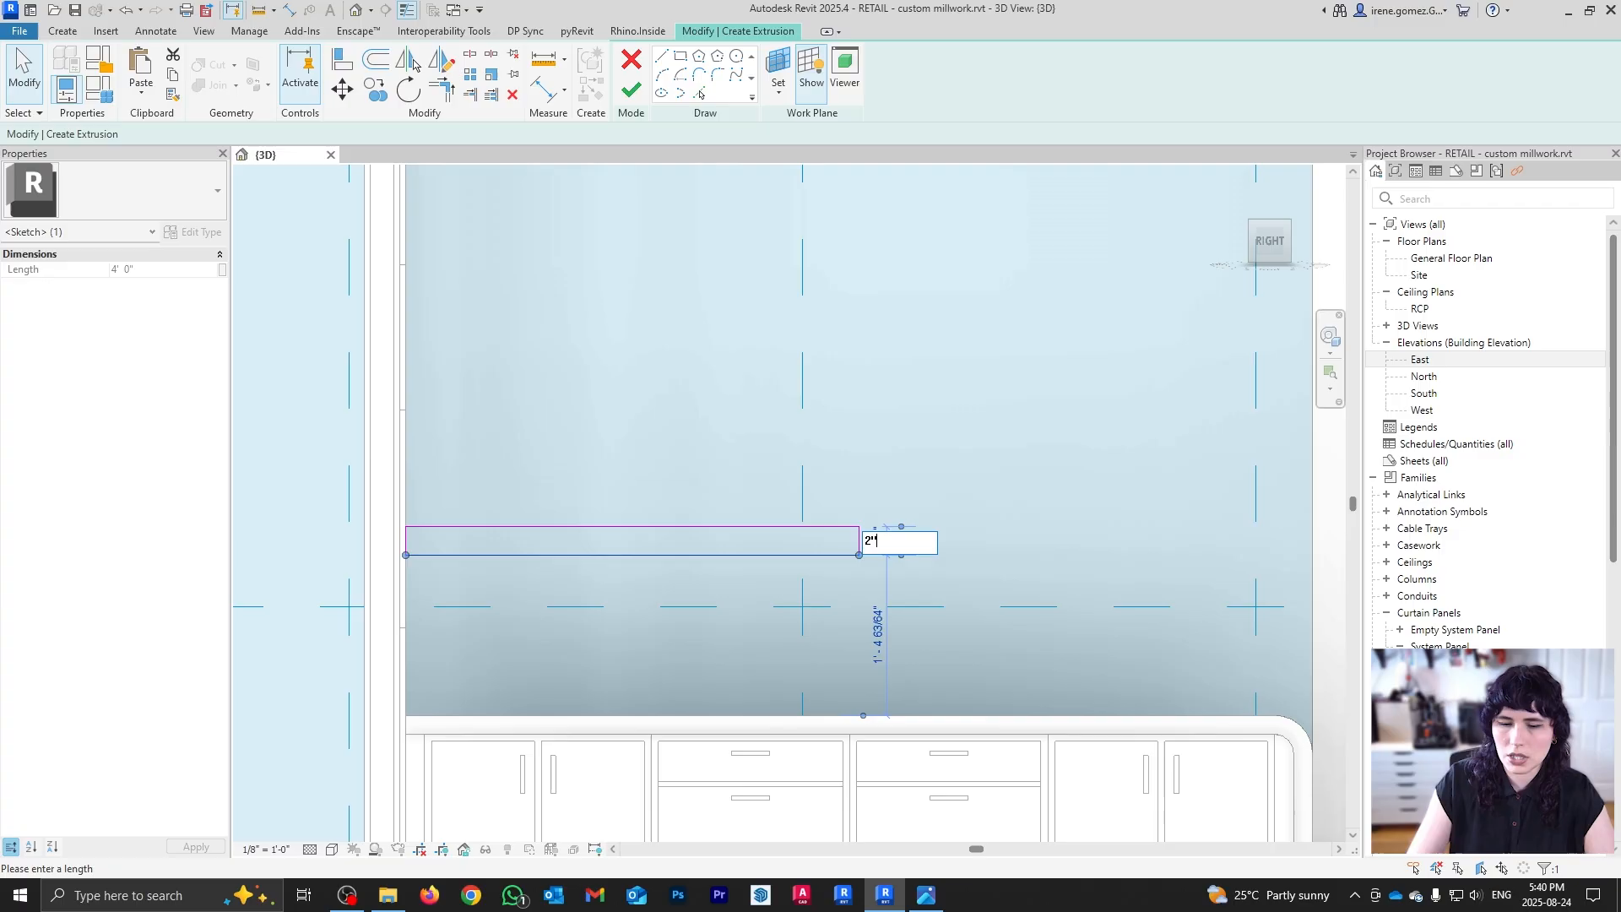
key("Return")
left_click(971, 521)
scroll(802, 493, "down", 2)
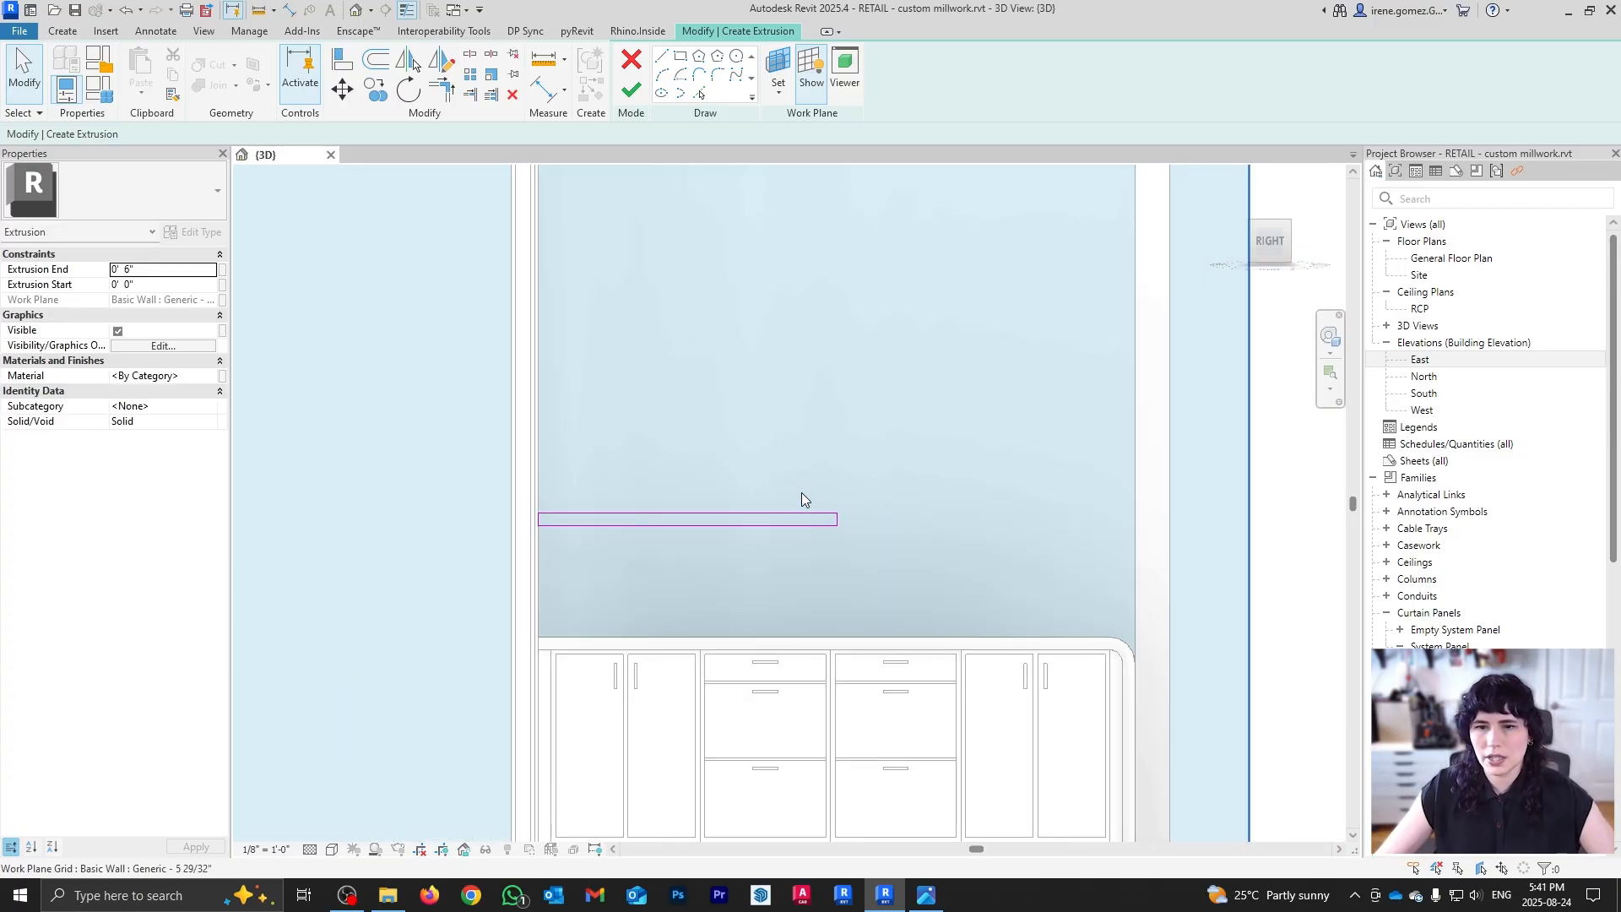
scroll(735, 548, "down", 1)
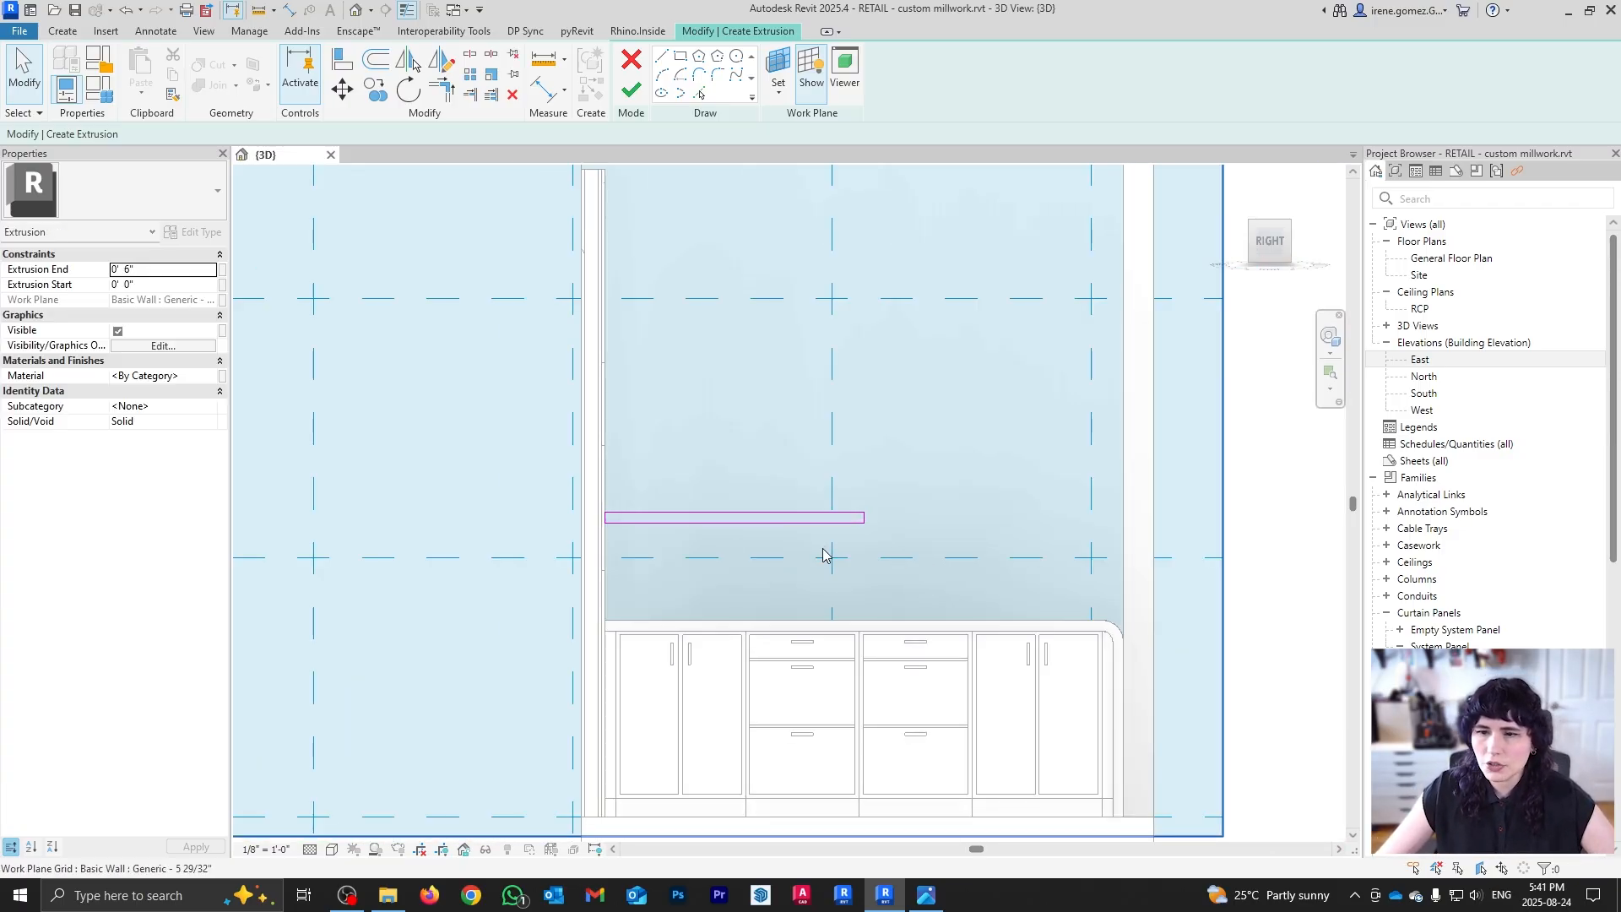
scroll(820, 564, "up", 1)
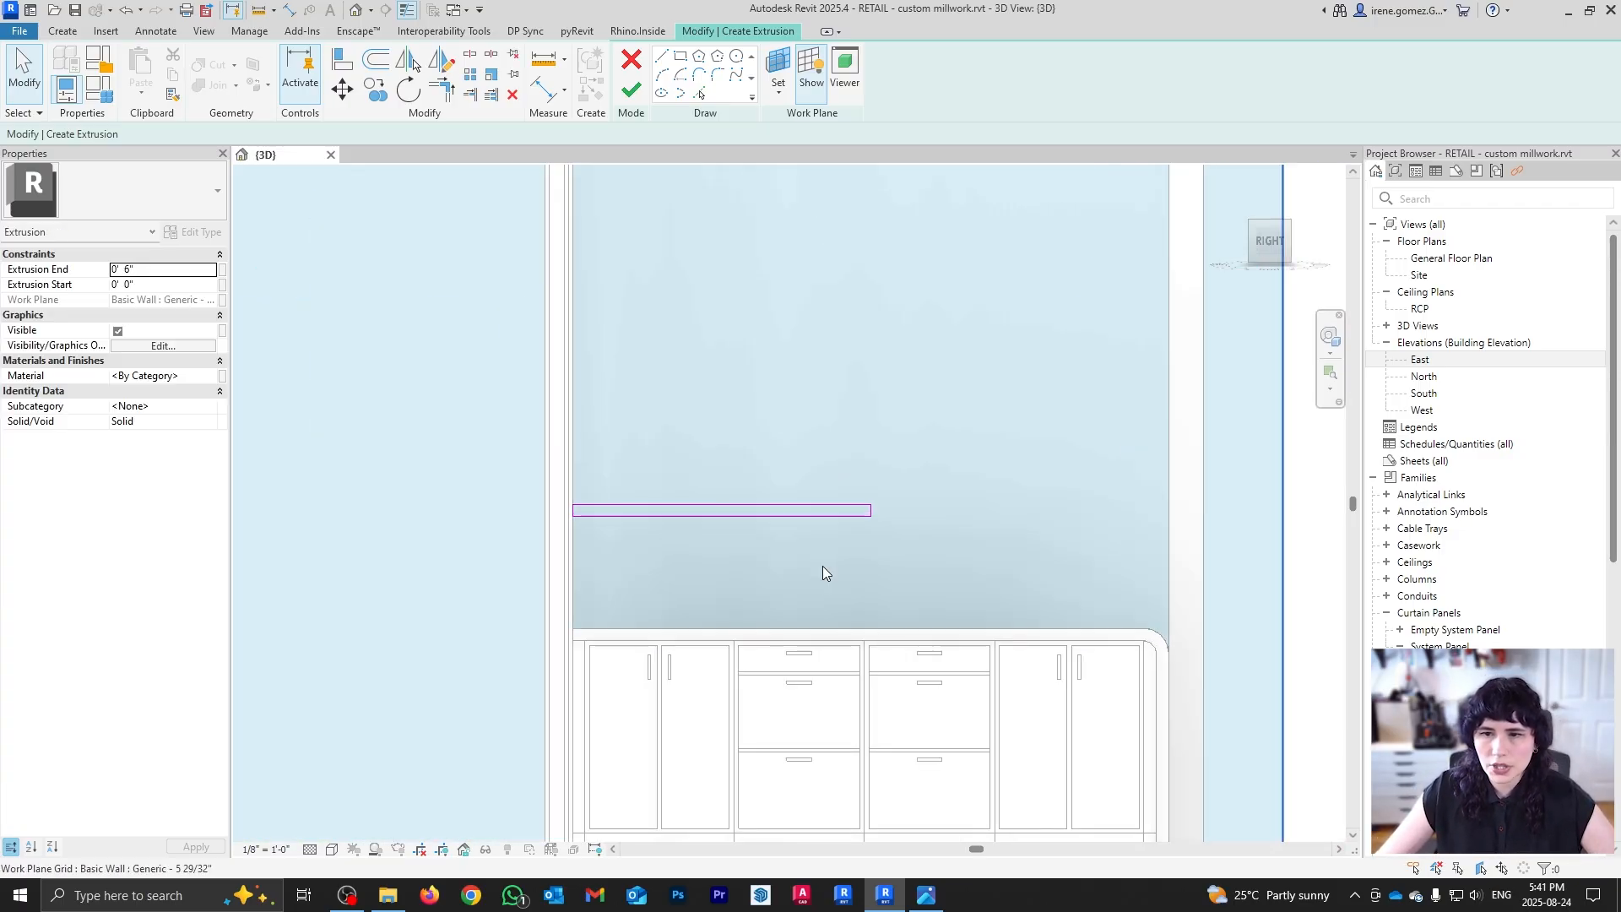
left_click(75, 31)
Step: Draw a horizontal reference line across the wall and set its distance to 16"
left_click(372, 71)
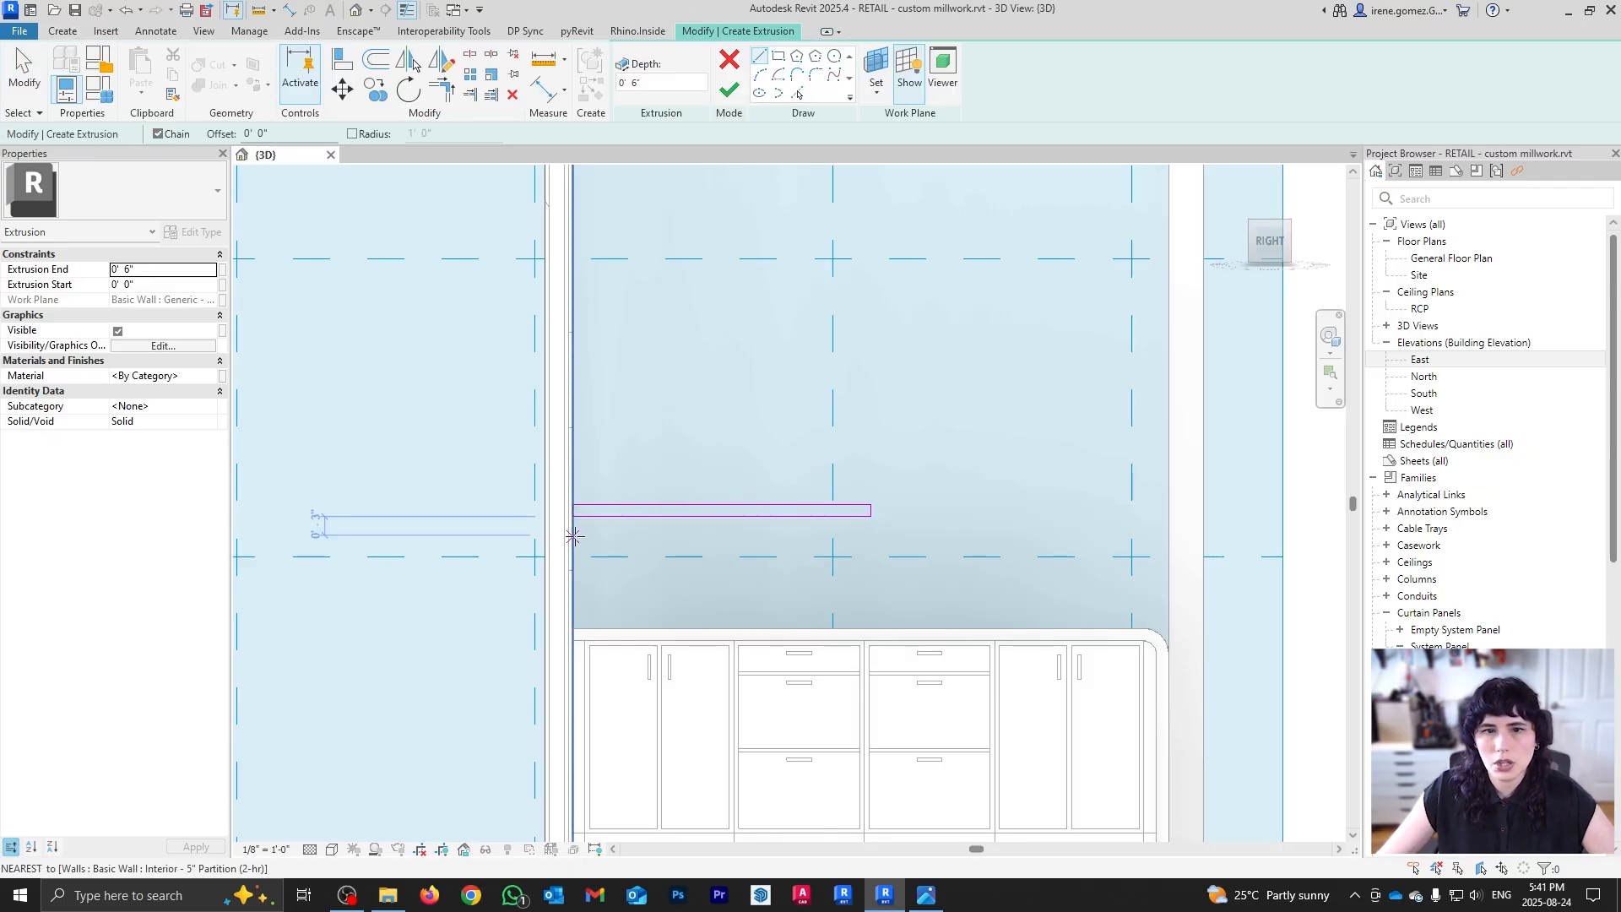
left_click(572, 535)
left_click(1044, 535)
key("Escape")
key("Escape")
scroll(532, 557, "up", 2)
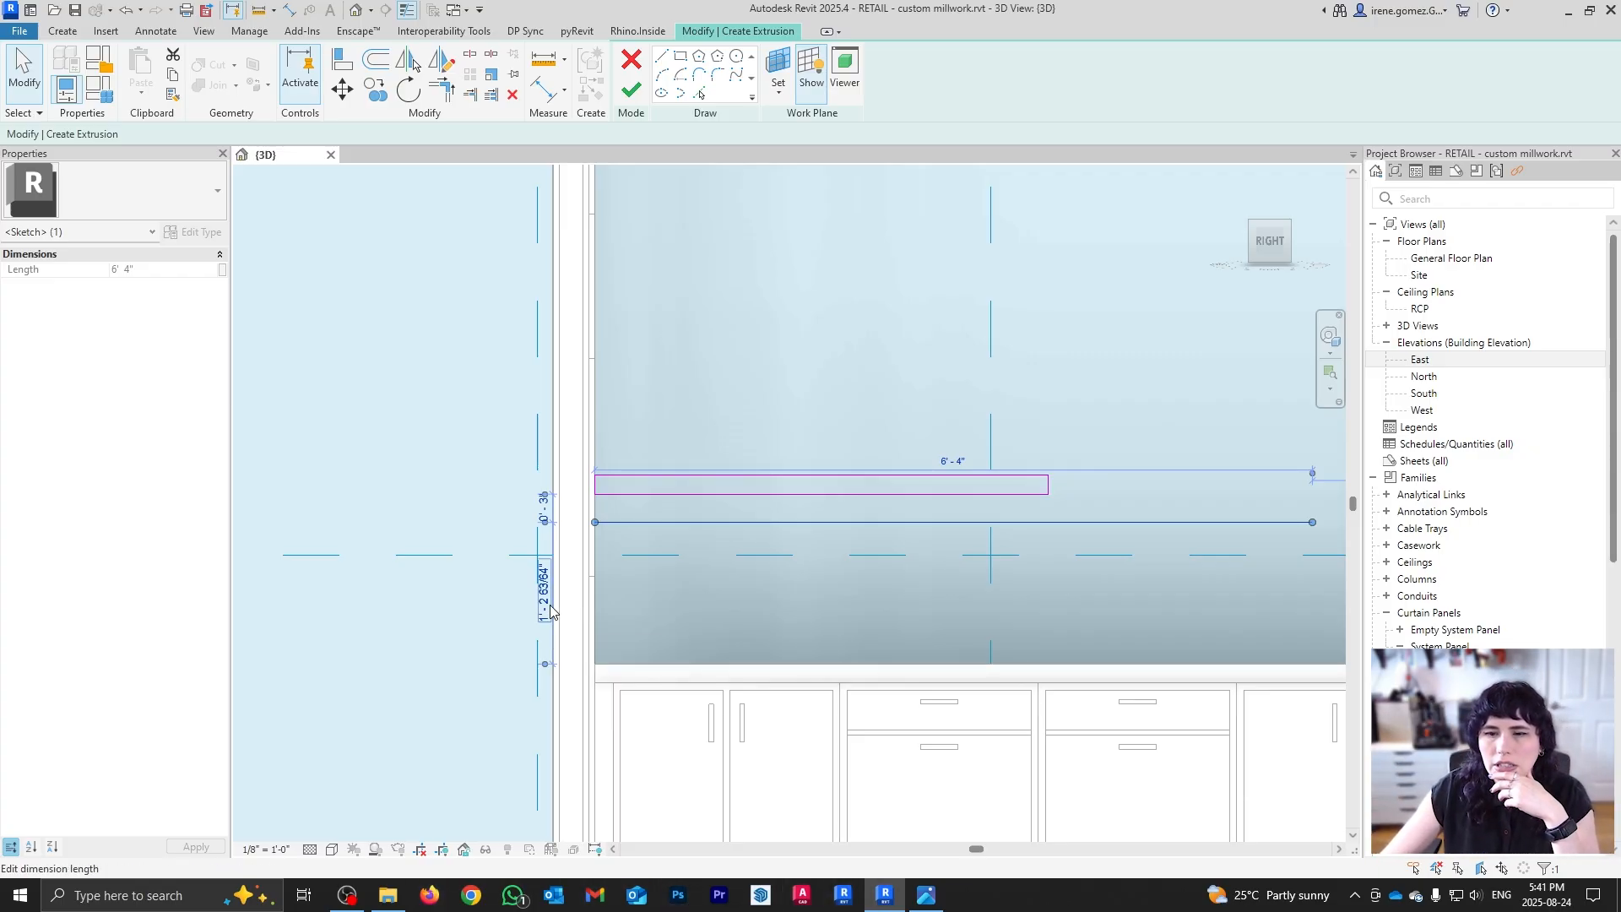
left_click(550, 610)
type("16")
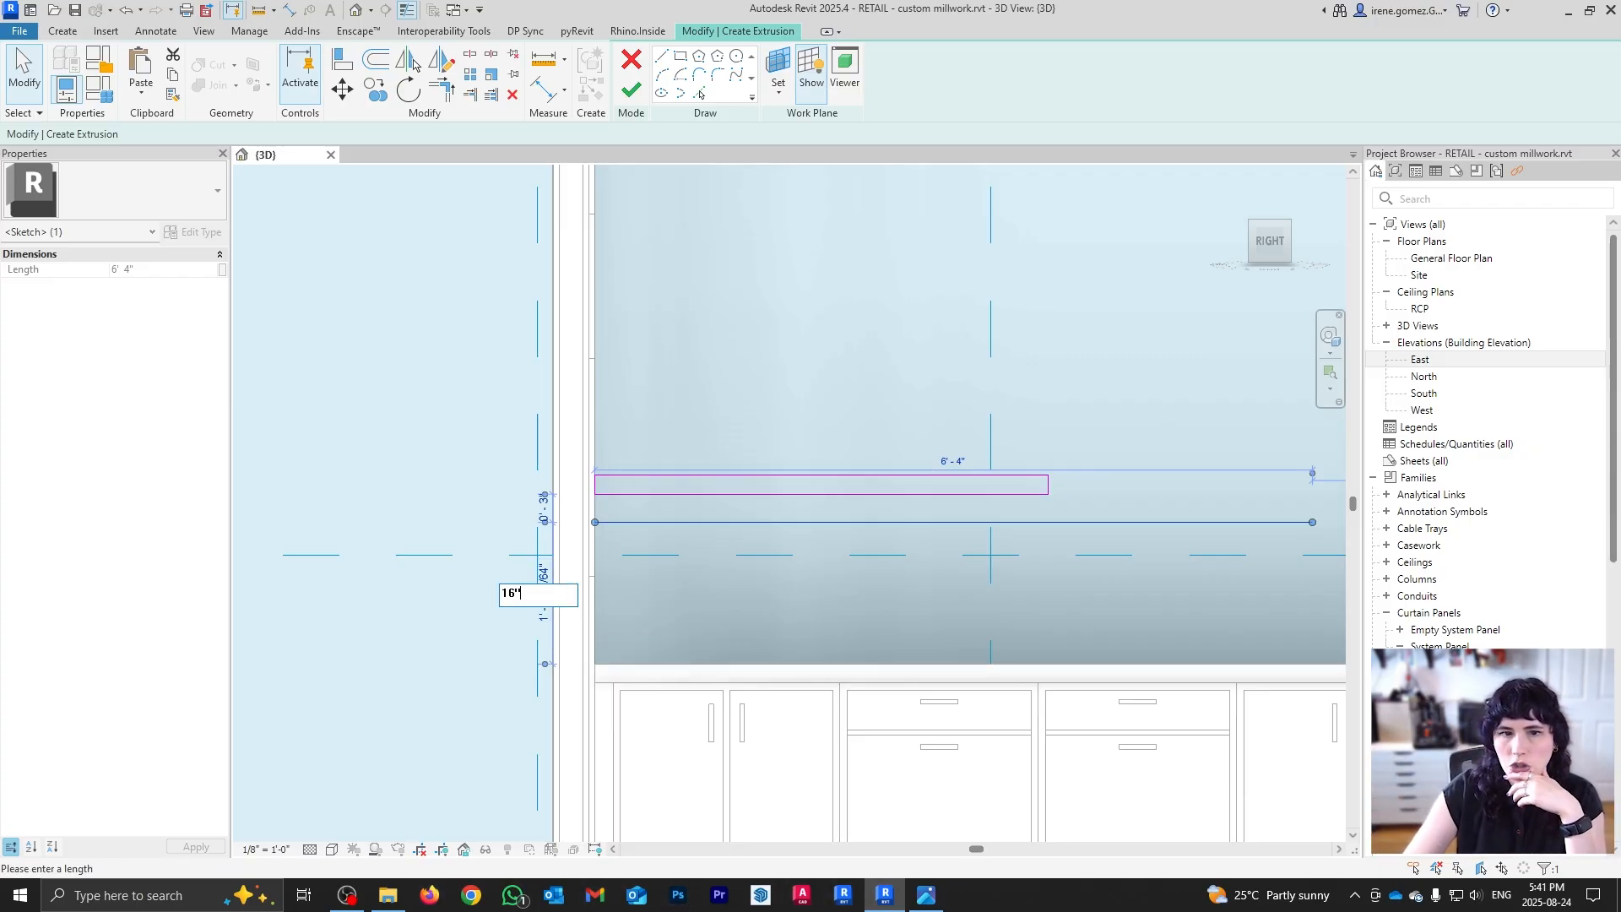
key("Return")
key("Escape")
Step: Move the shelf outline into position and delete the long lower helper line
left_click_drag(512, 469, 1005, 530)
key("Escape")
scroll(640, 495, "down", 3)
left_click_drag(544, 245, 772, 511)
scroll(746, 496, "up", 2)
scroll(745, 496, "up", 2)
key("m")
key("v")
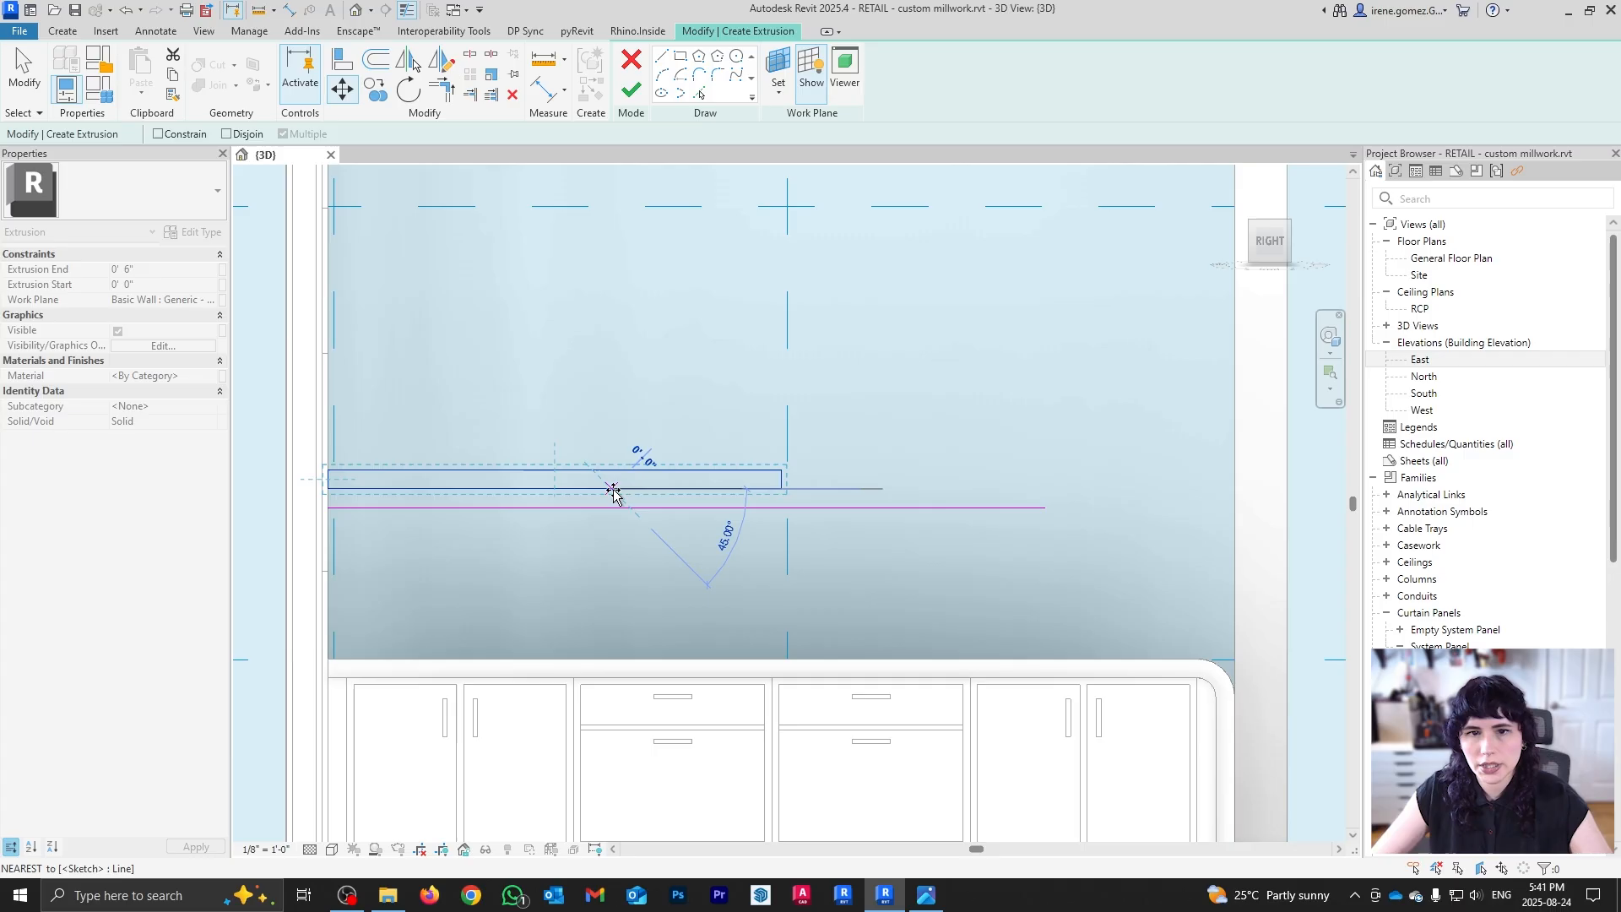
left_click(615, 508)
key("Escape")
left_click(903, 510)
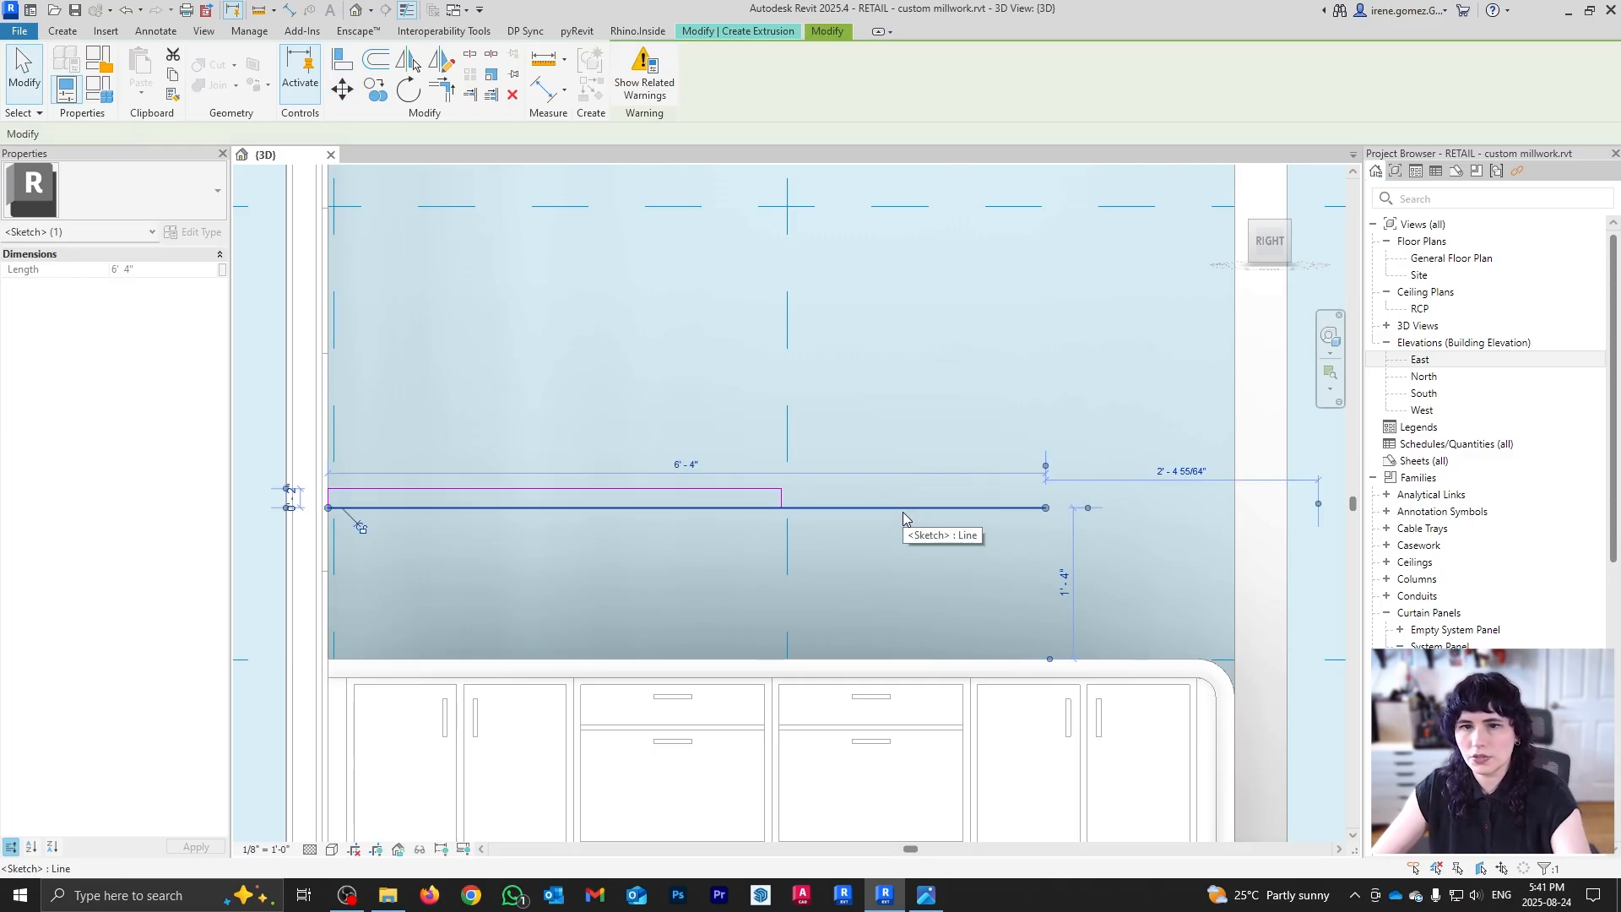
key("Delete")
Step: Clear the selection and hide the work-plane grid
scroll(957, 566, "down", 2)
left_click(1024, 611)
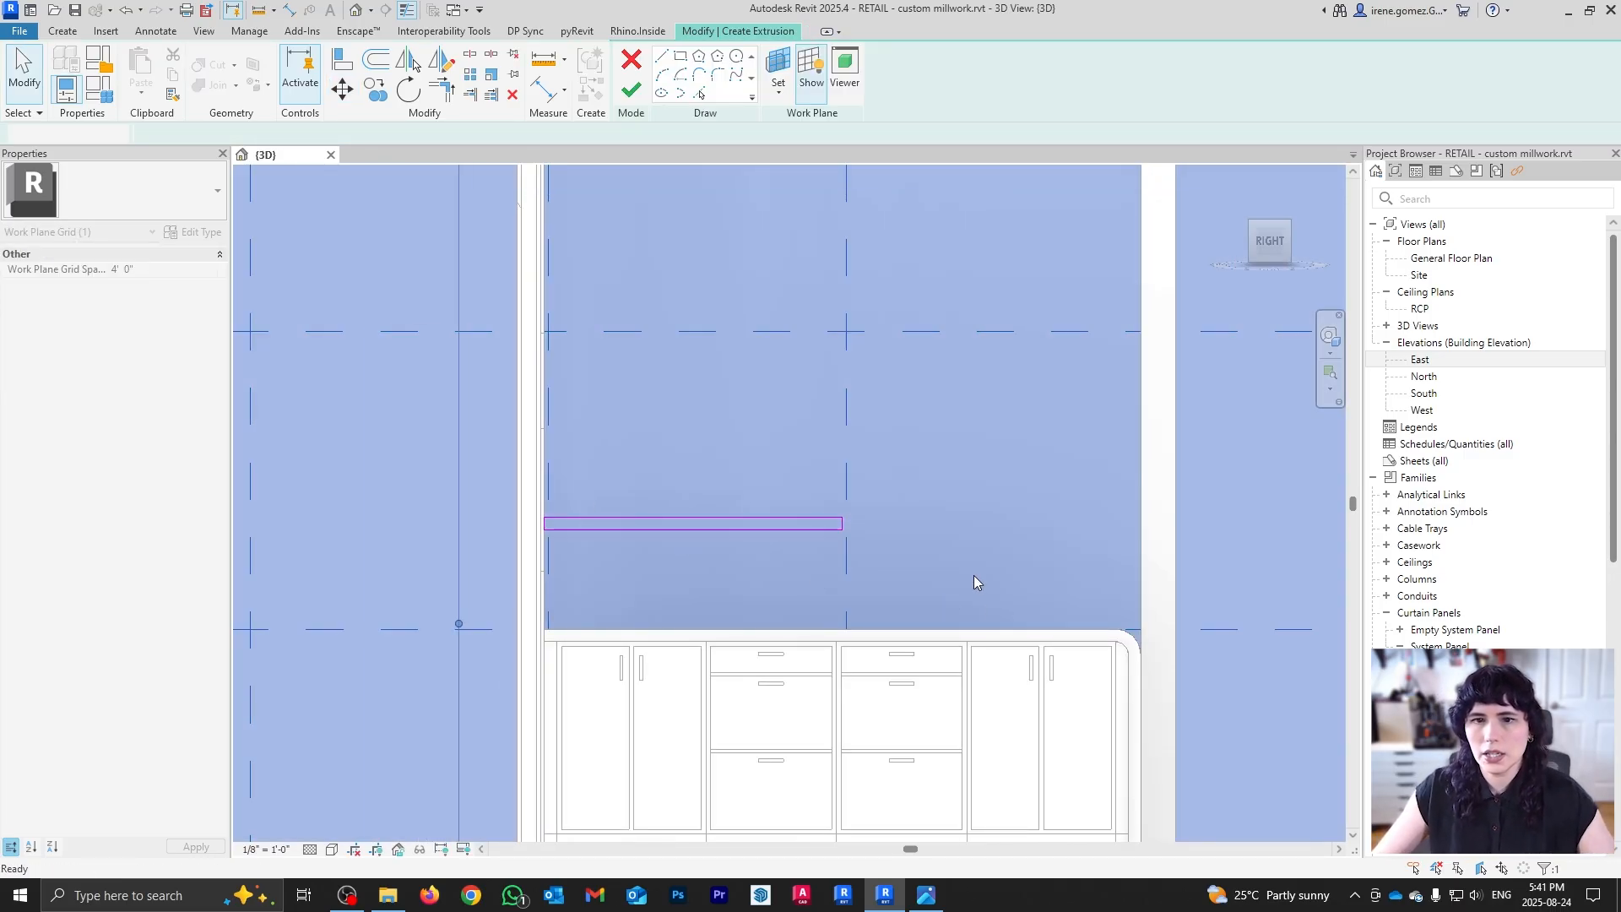
key("Escape")
left_click(812, 72)
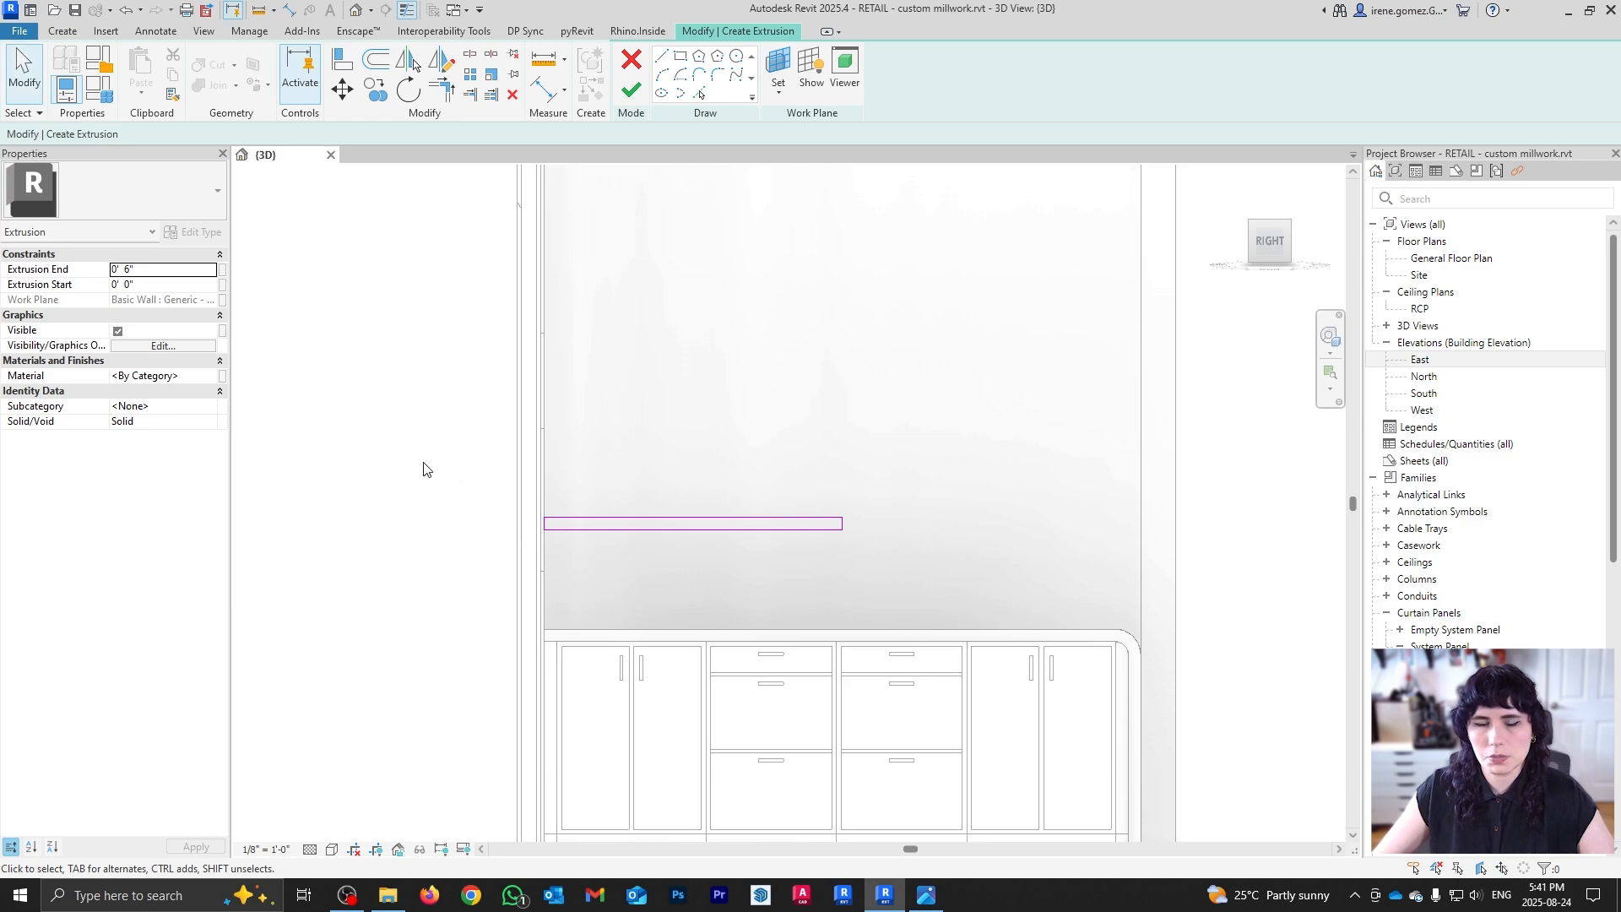
Step: Copy the shelf outline upward with Multiple to create three stacked shelf profiles
left_click_drag(423, 462, 943, 594)
key("c")
key("o")
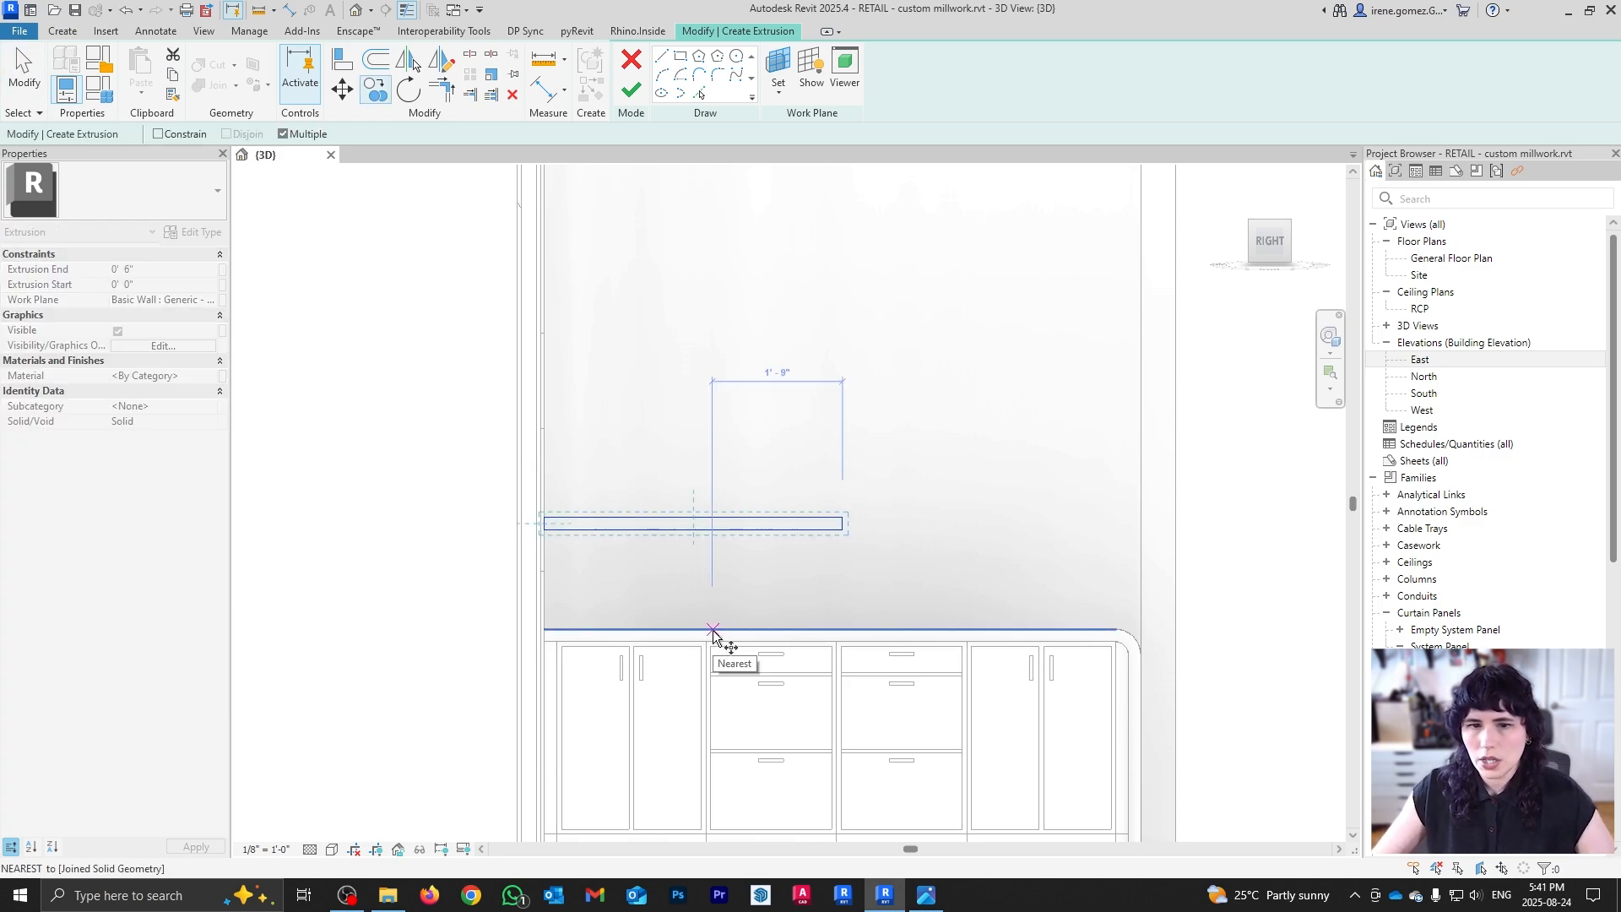
left_click(712, 629)
left_click(715, 518)
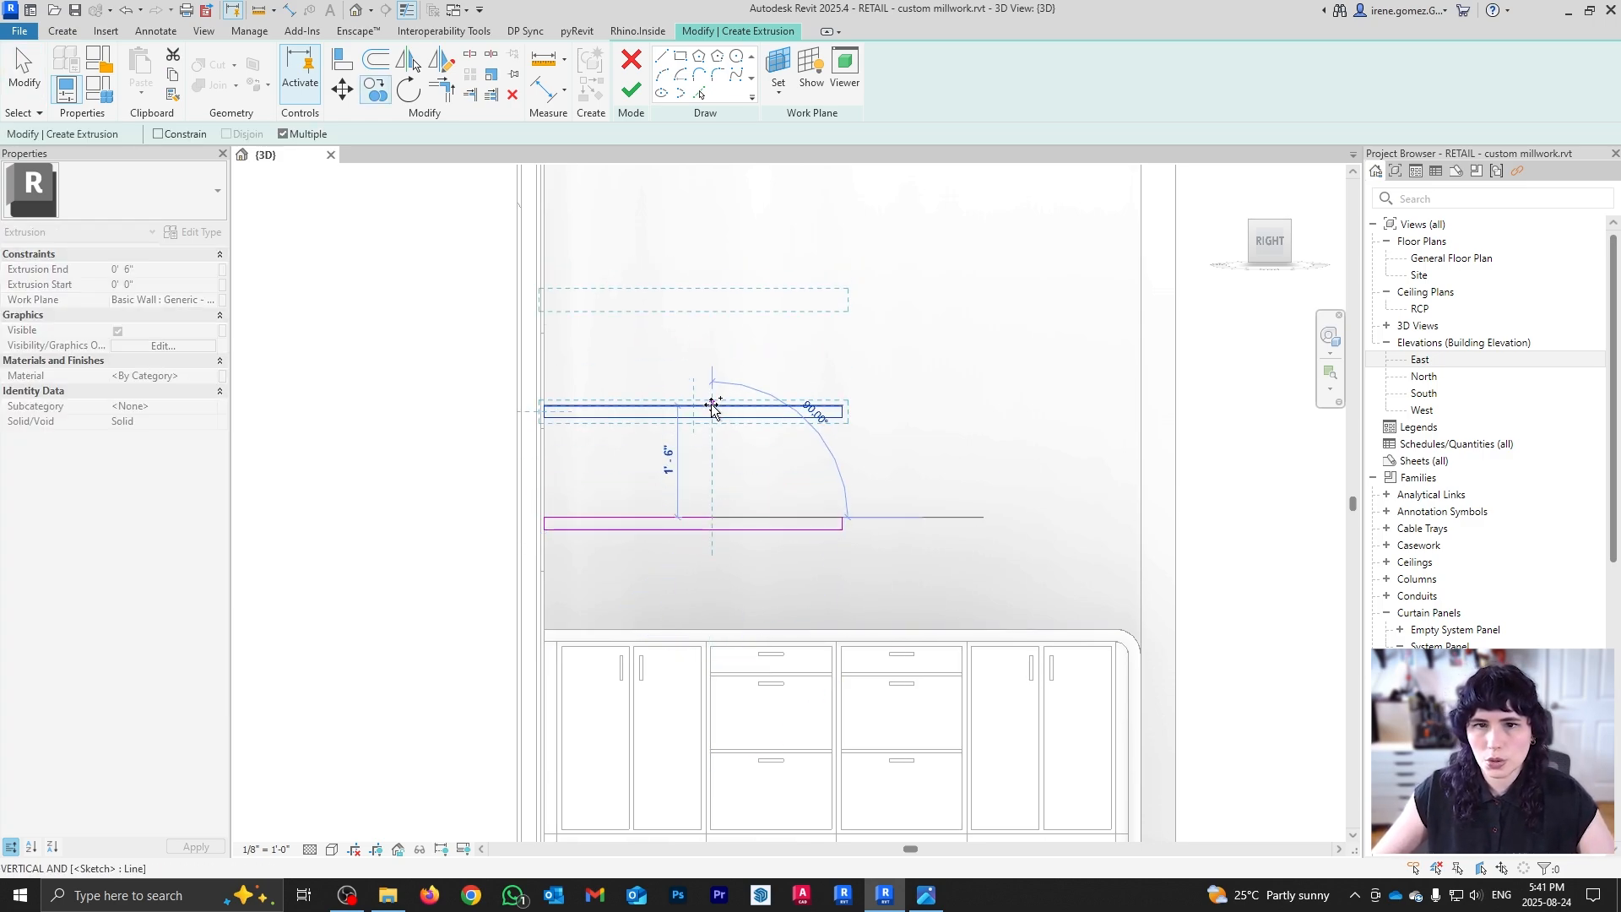
left_click(714, 405)
scroll(735, 703, "down", 1)
scroll(735, 703, "down", 1)
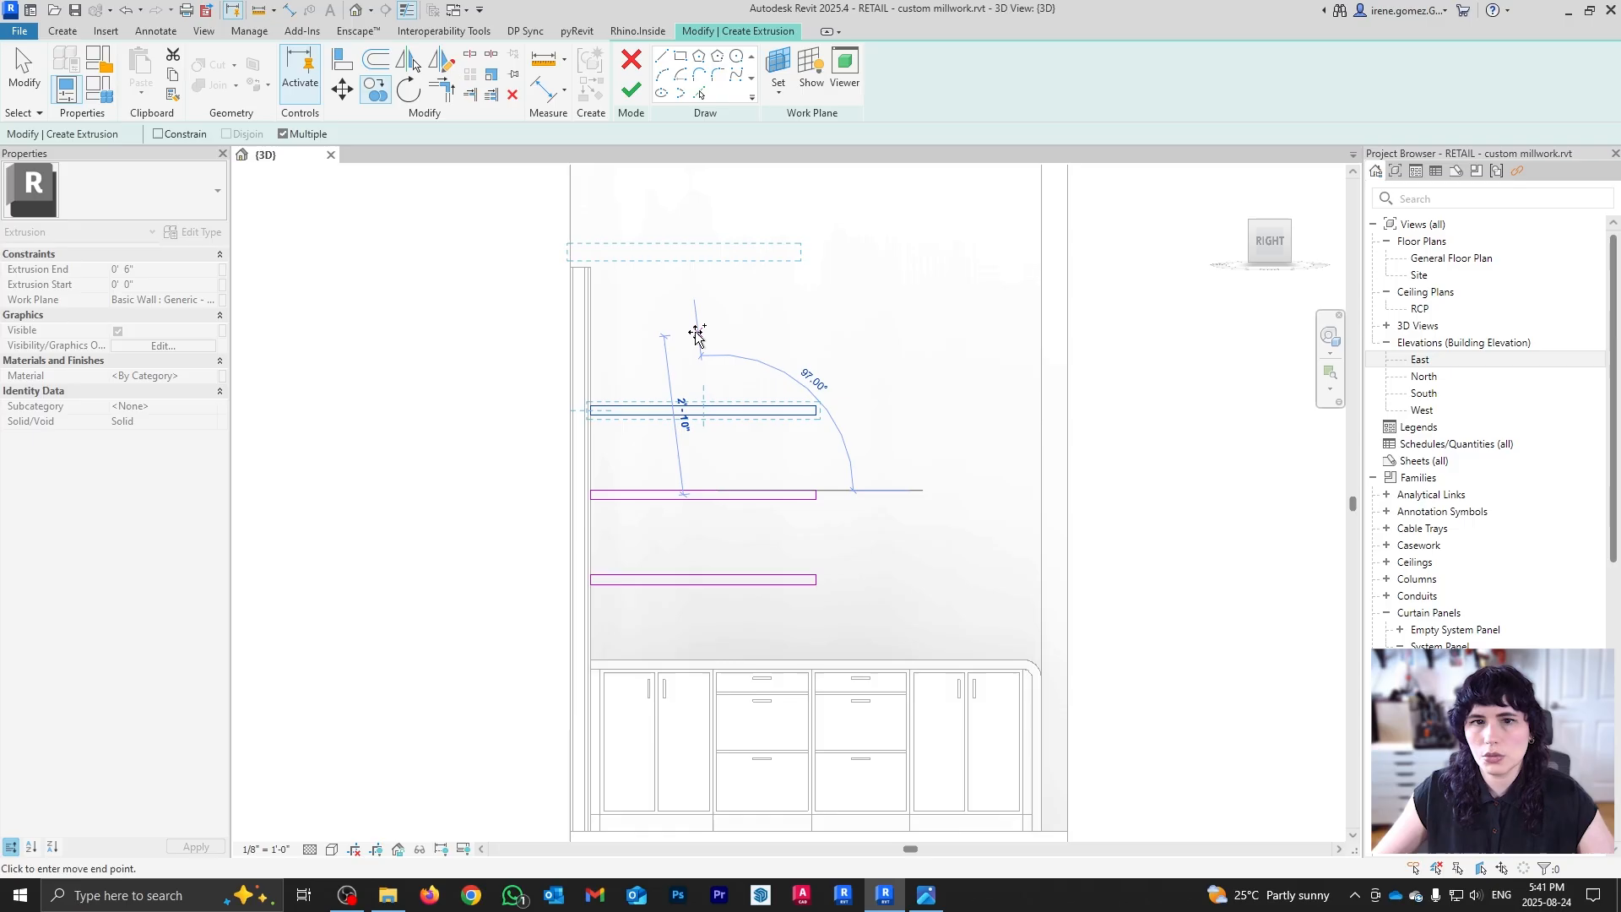
left_click(718, 406)
key("Escape")
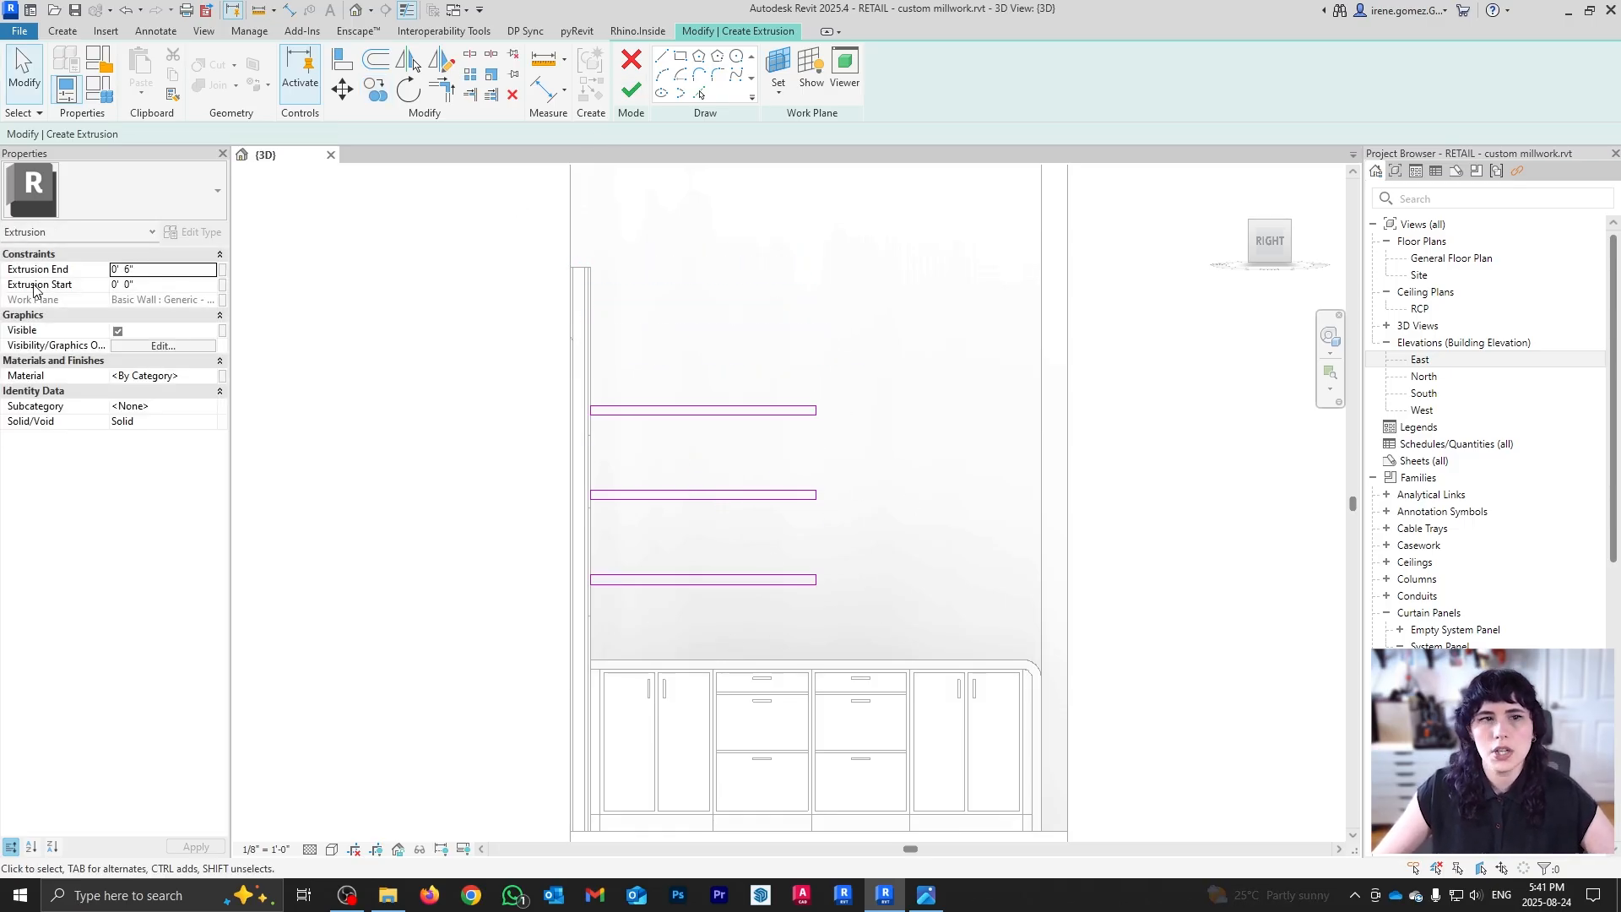
Step: Set the Extrusion End depth to 1' 2"
left_click(154, 270)
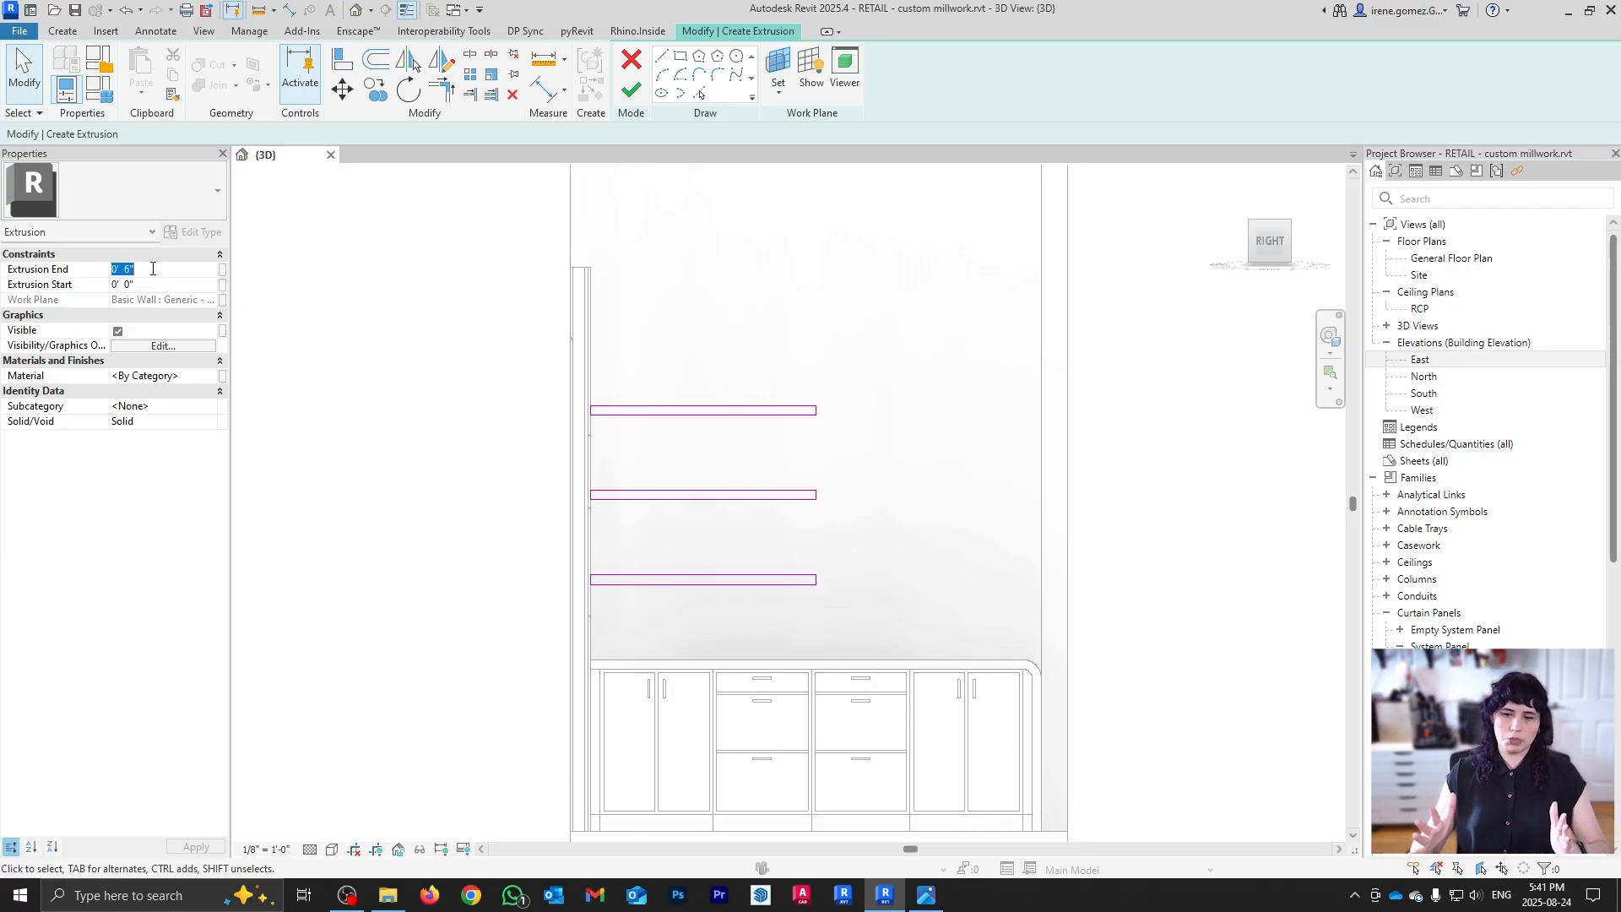
type("1 2")
key("Return")
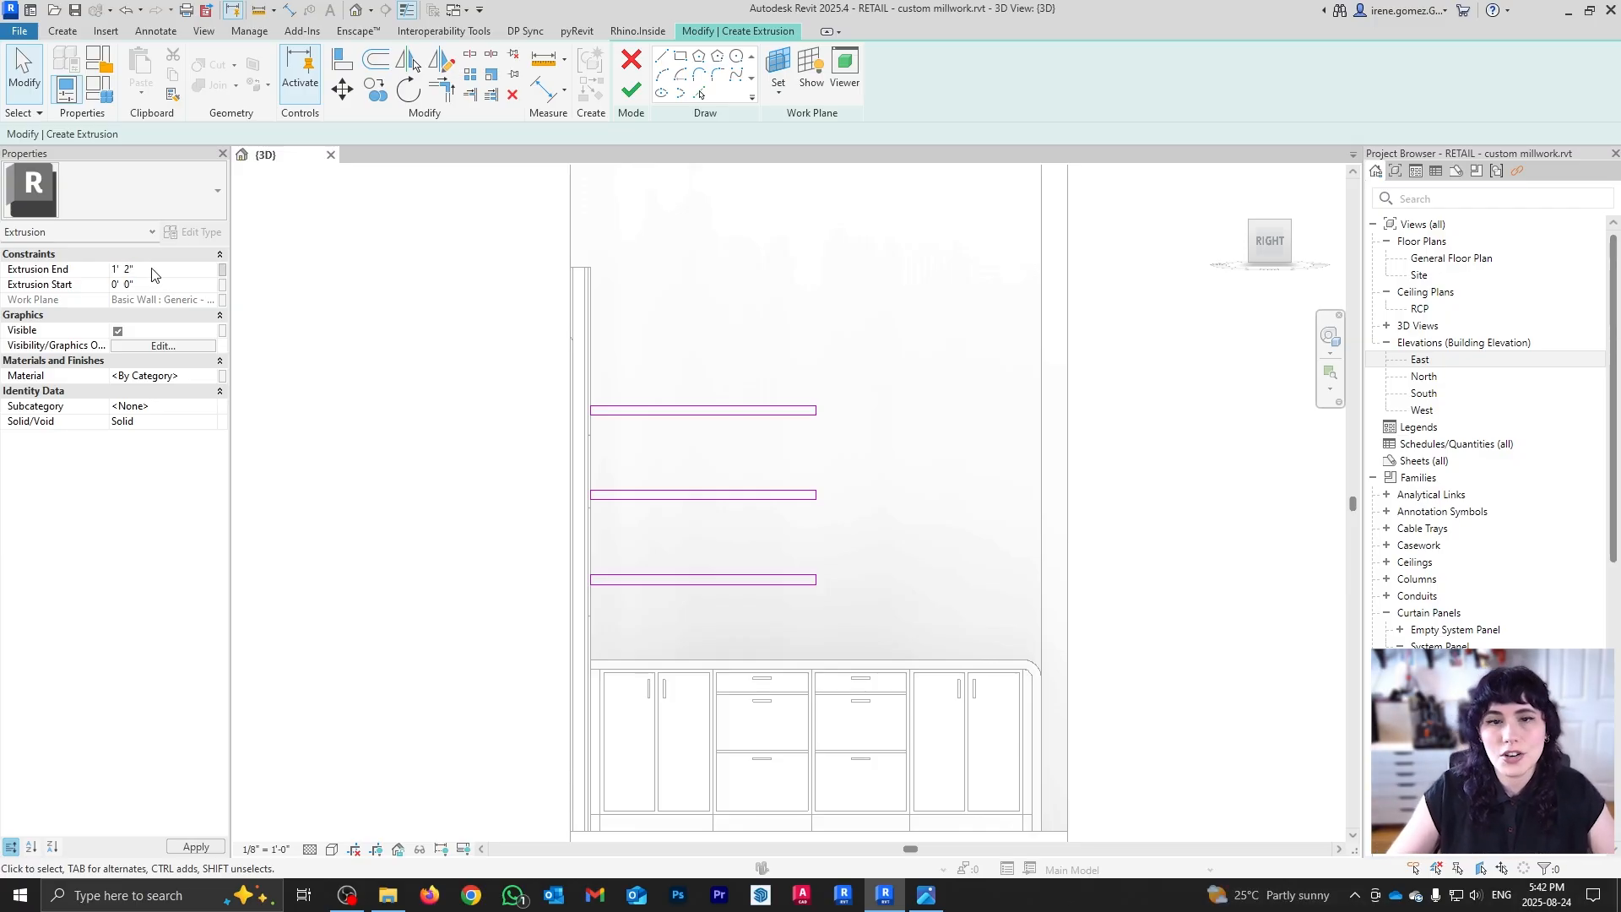
Step: Finish the extrusion and compare the three shelves against the reference photo
left_click(631, 93)
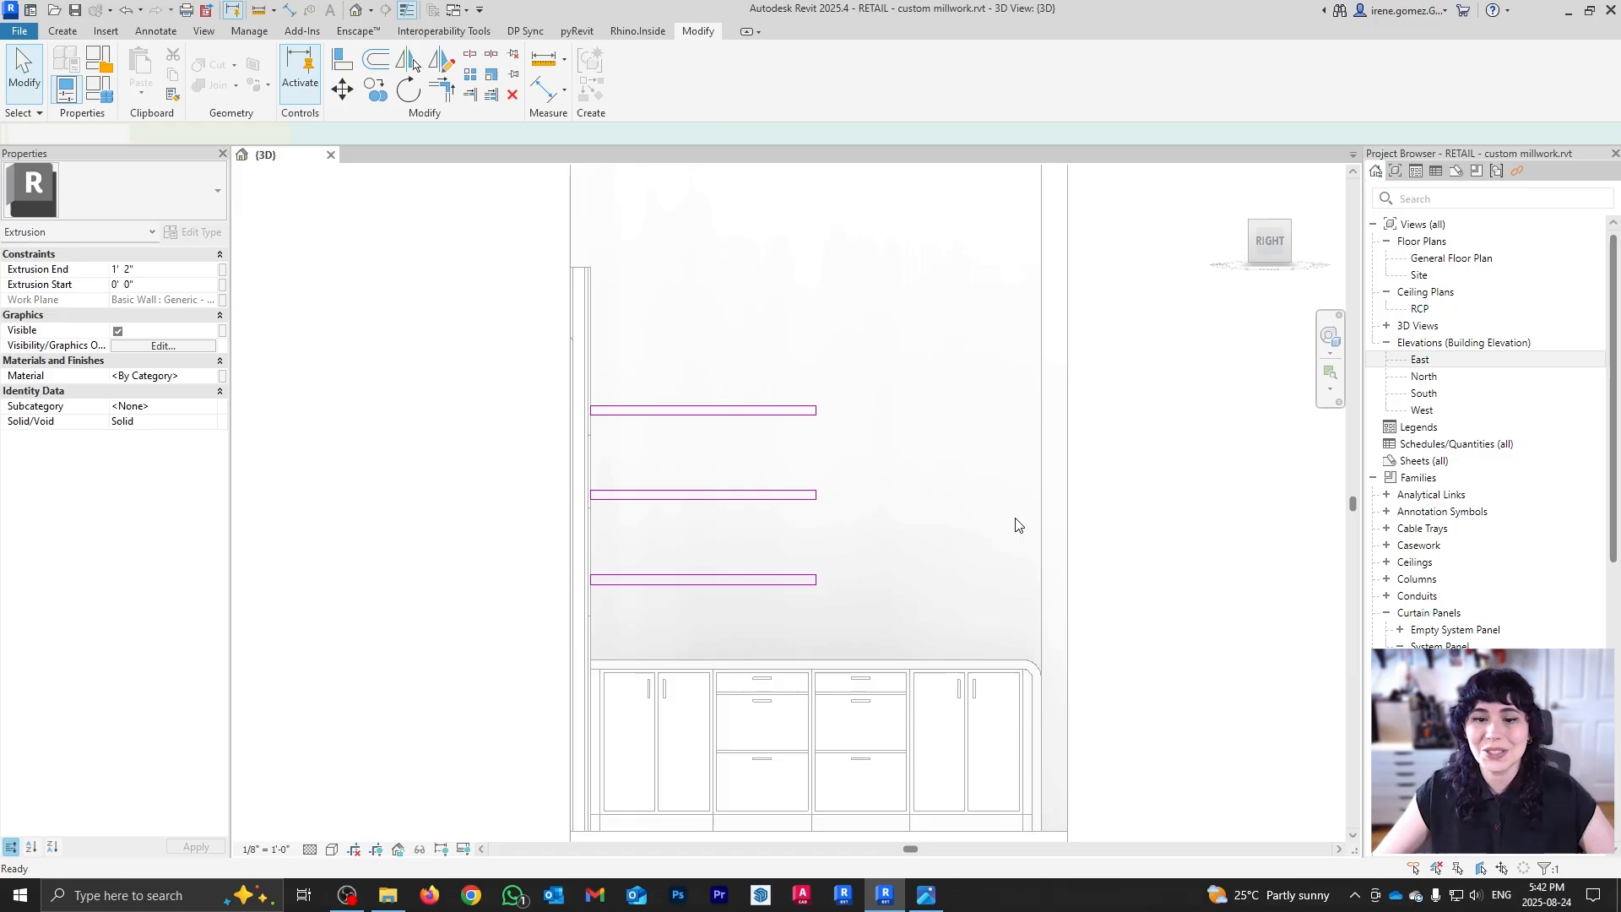
mouse_move(937, 471)
middle_mouse_down("shift")
mouse_move(732, 671)
mouse_move(735, 543)
mouse_move(644, 464)
mouse_move(670, 464)
mouse_move(810, 659)
mouse_move(928, 693)
middle_mouse_up("shift")
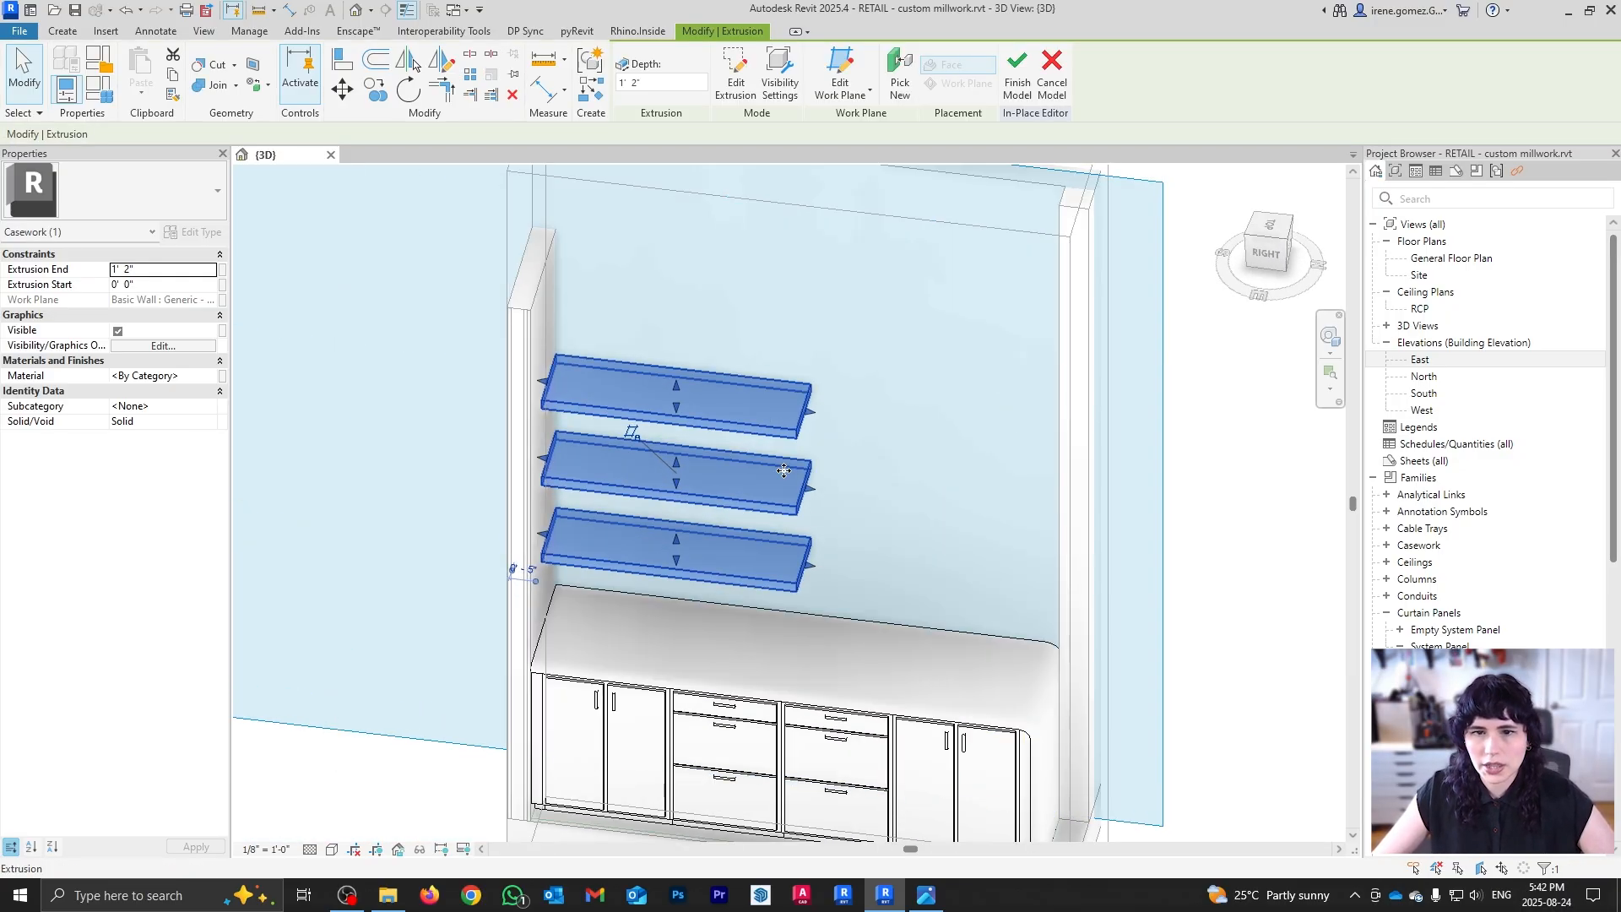
left_click(926, 895)
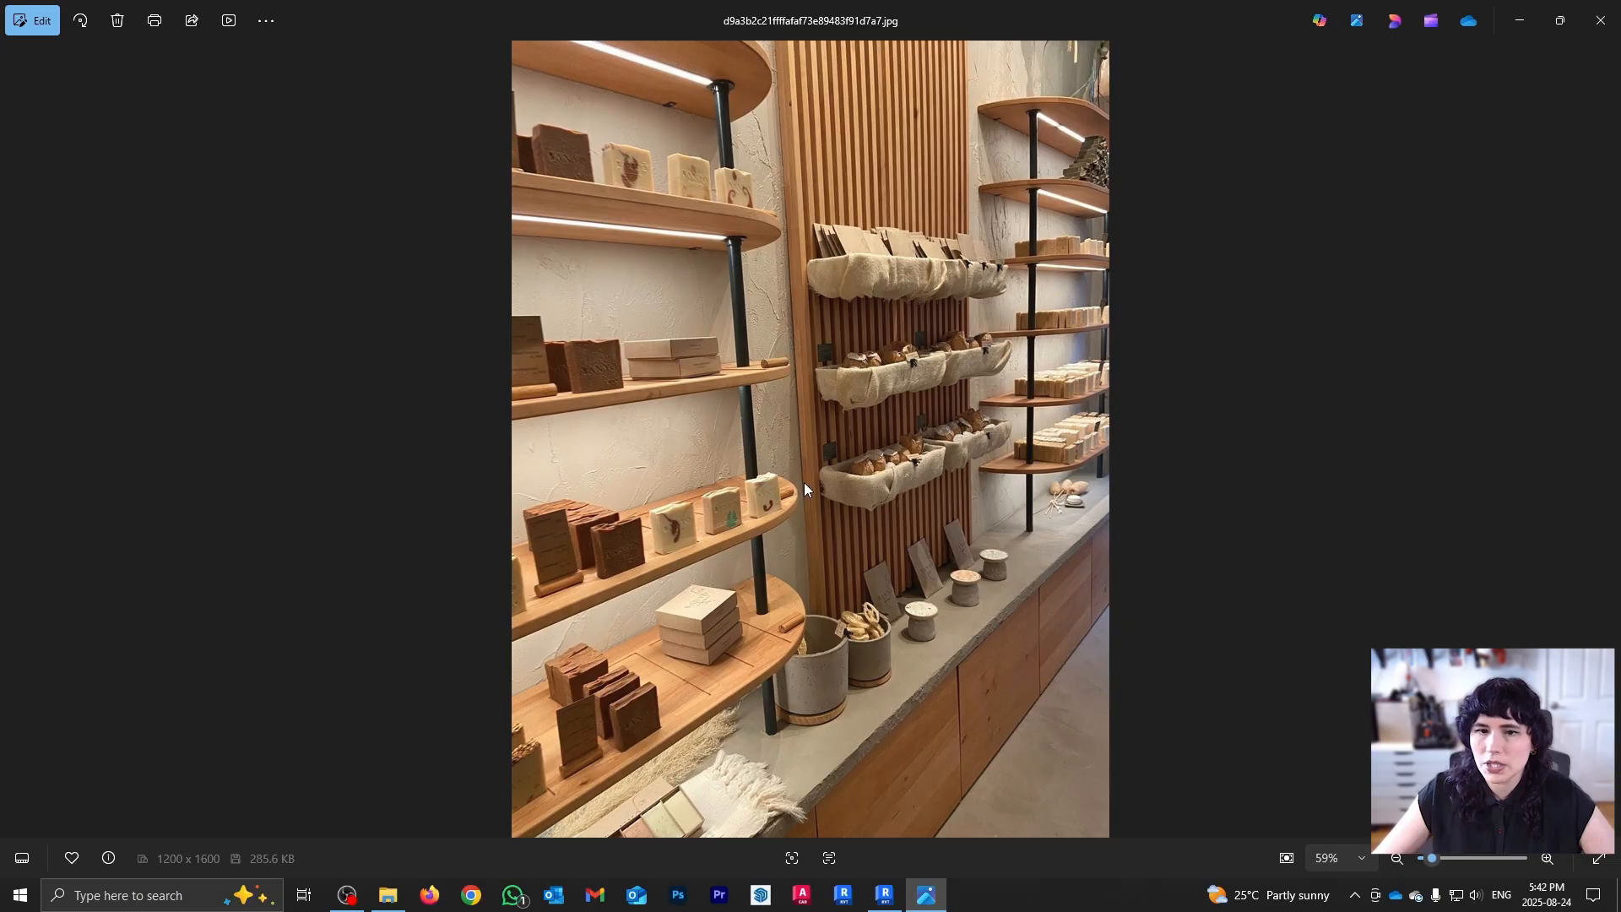
left_click(926, 895)
middle_click_drag(877, 509, 867, 588, "shift")
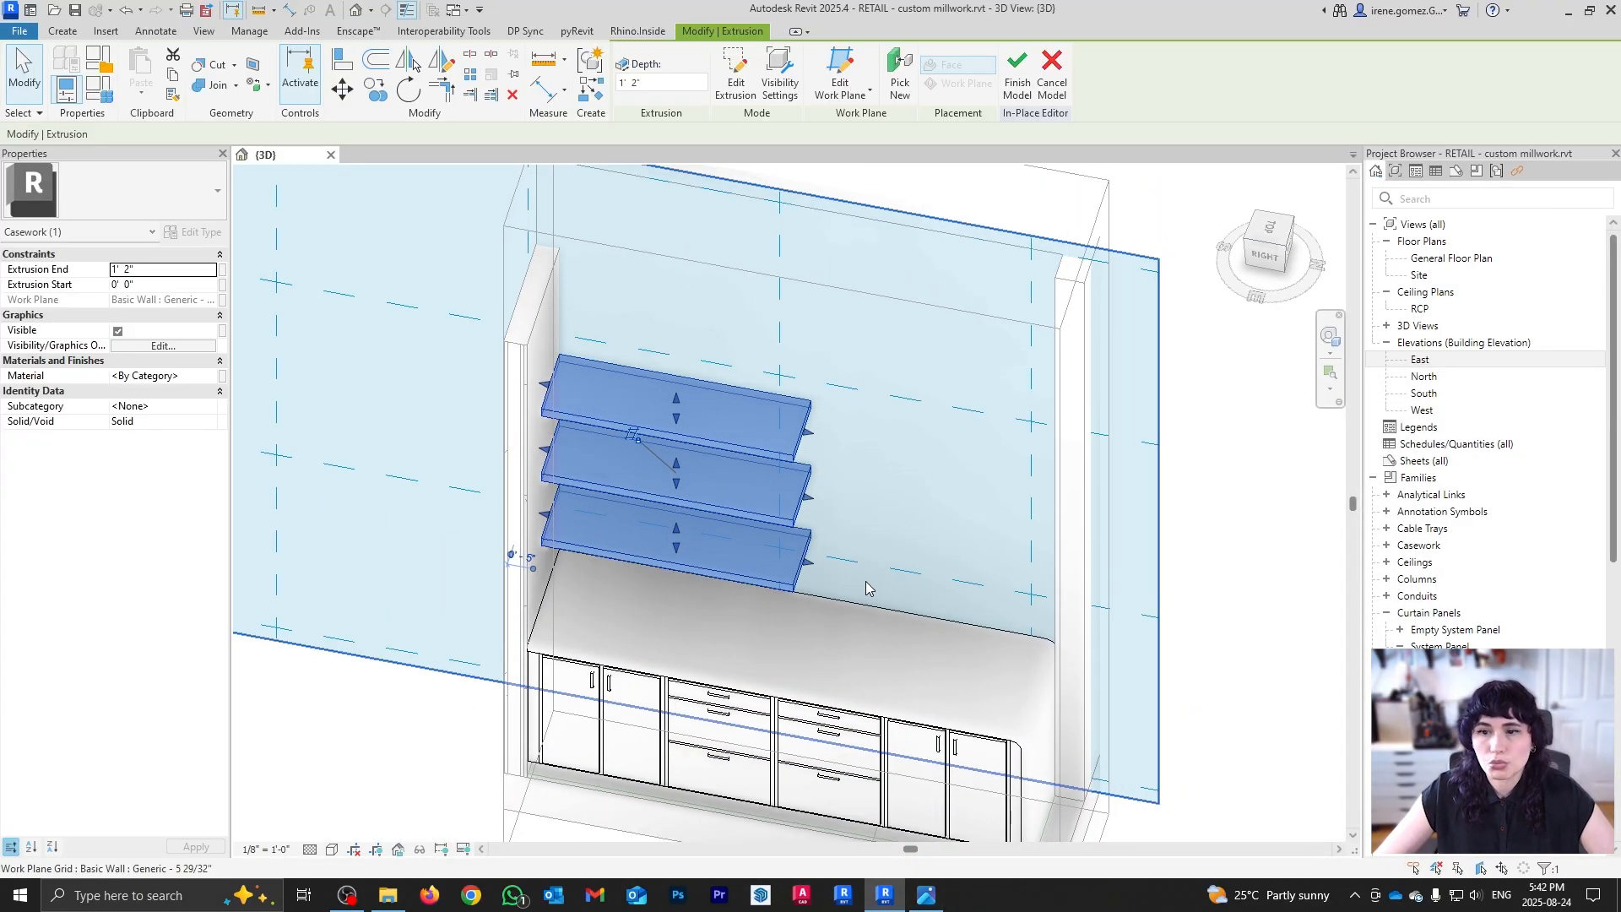
Step: Pick the top shelf's upper face as the work plane
left_click(62, 31)
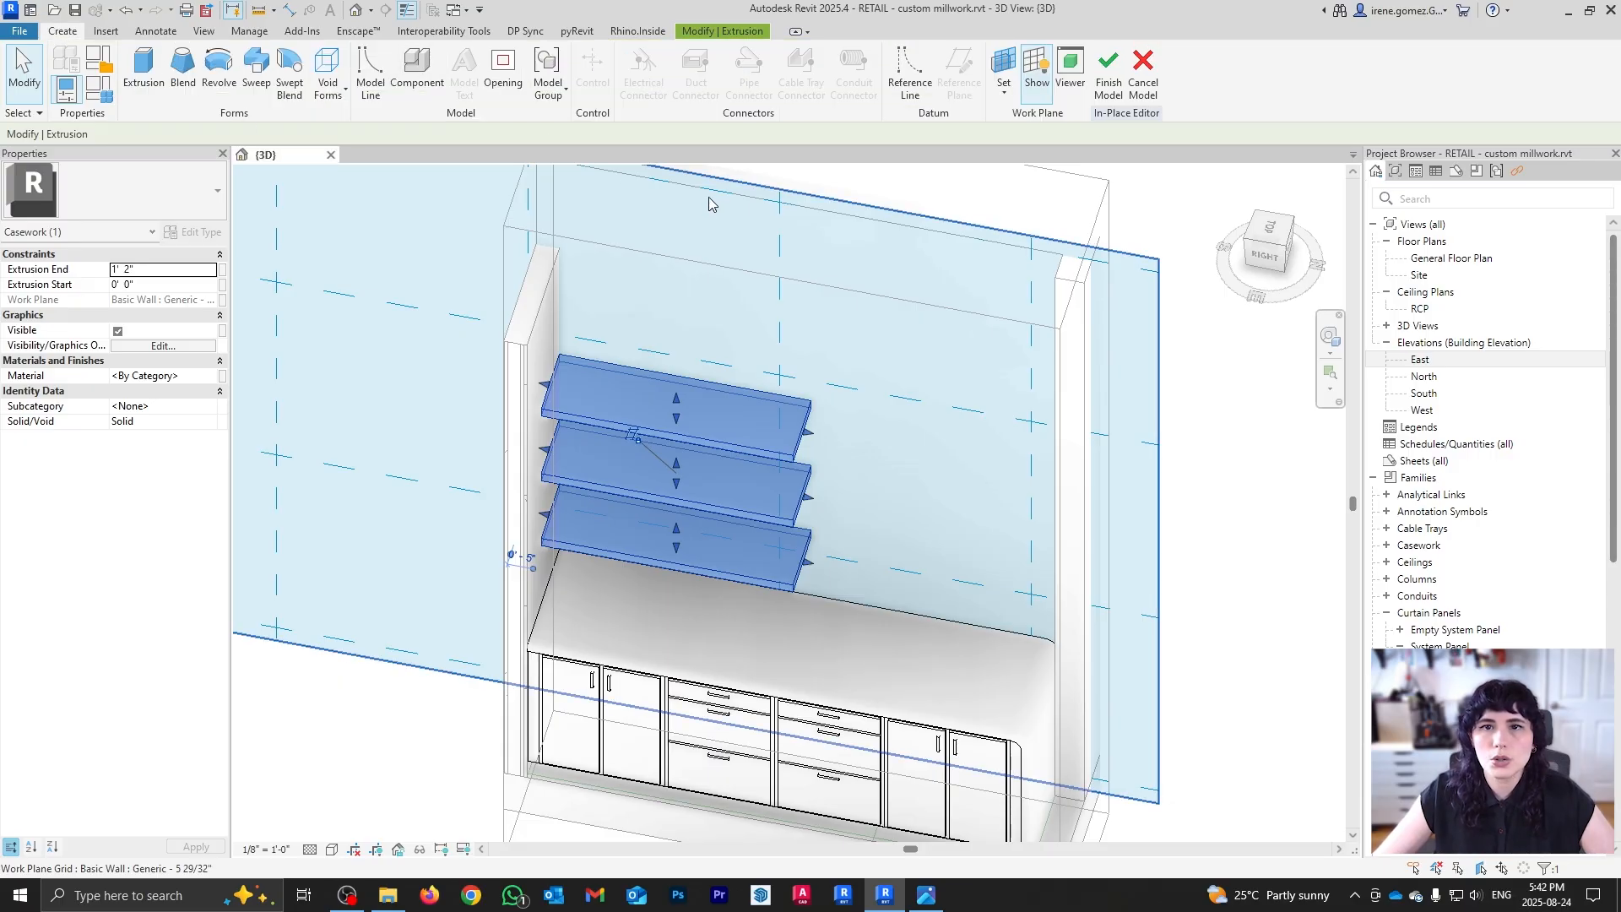
left_click(1005, 91)
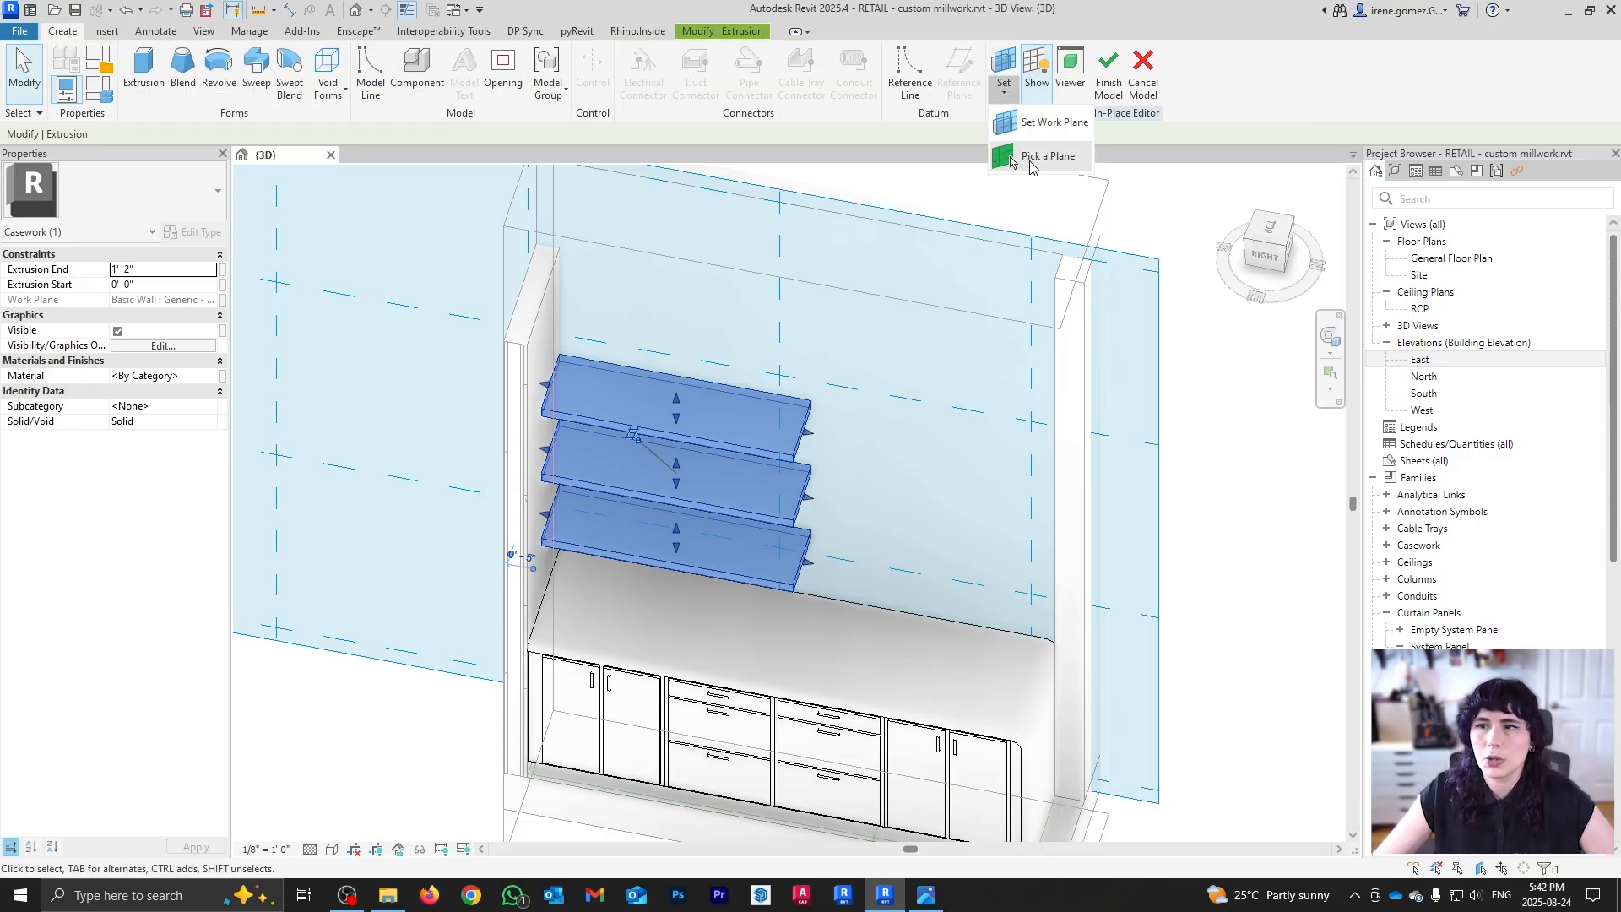
left_click(1032, 160)
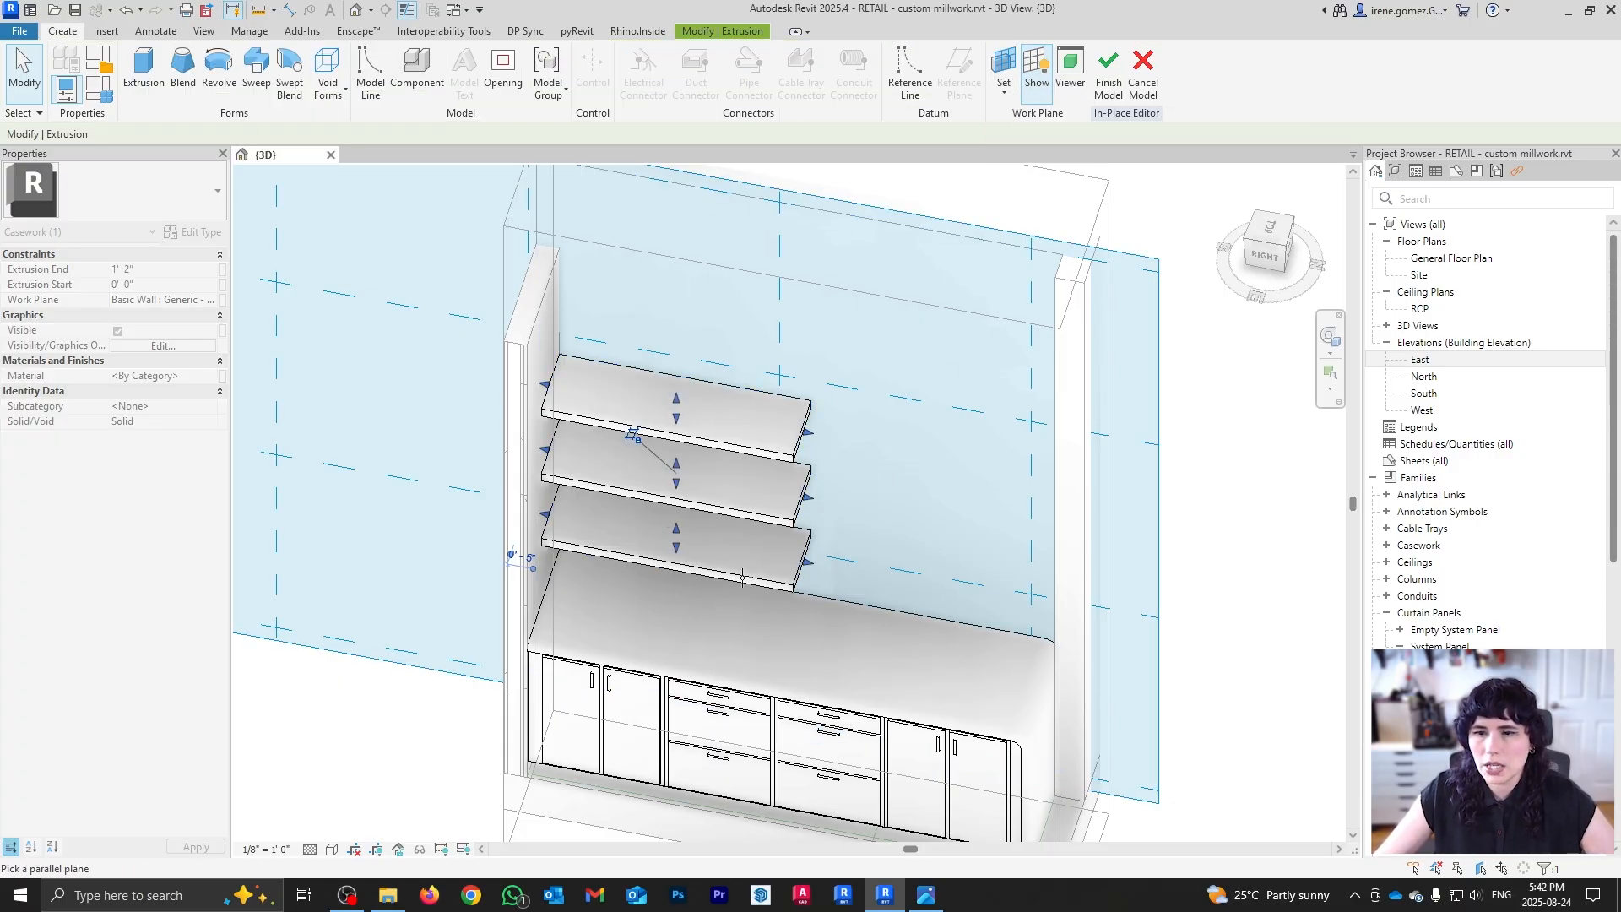
middle_click_drag(735, 439, 691, 429, "shift")
key("Escape")
key("Escape")
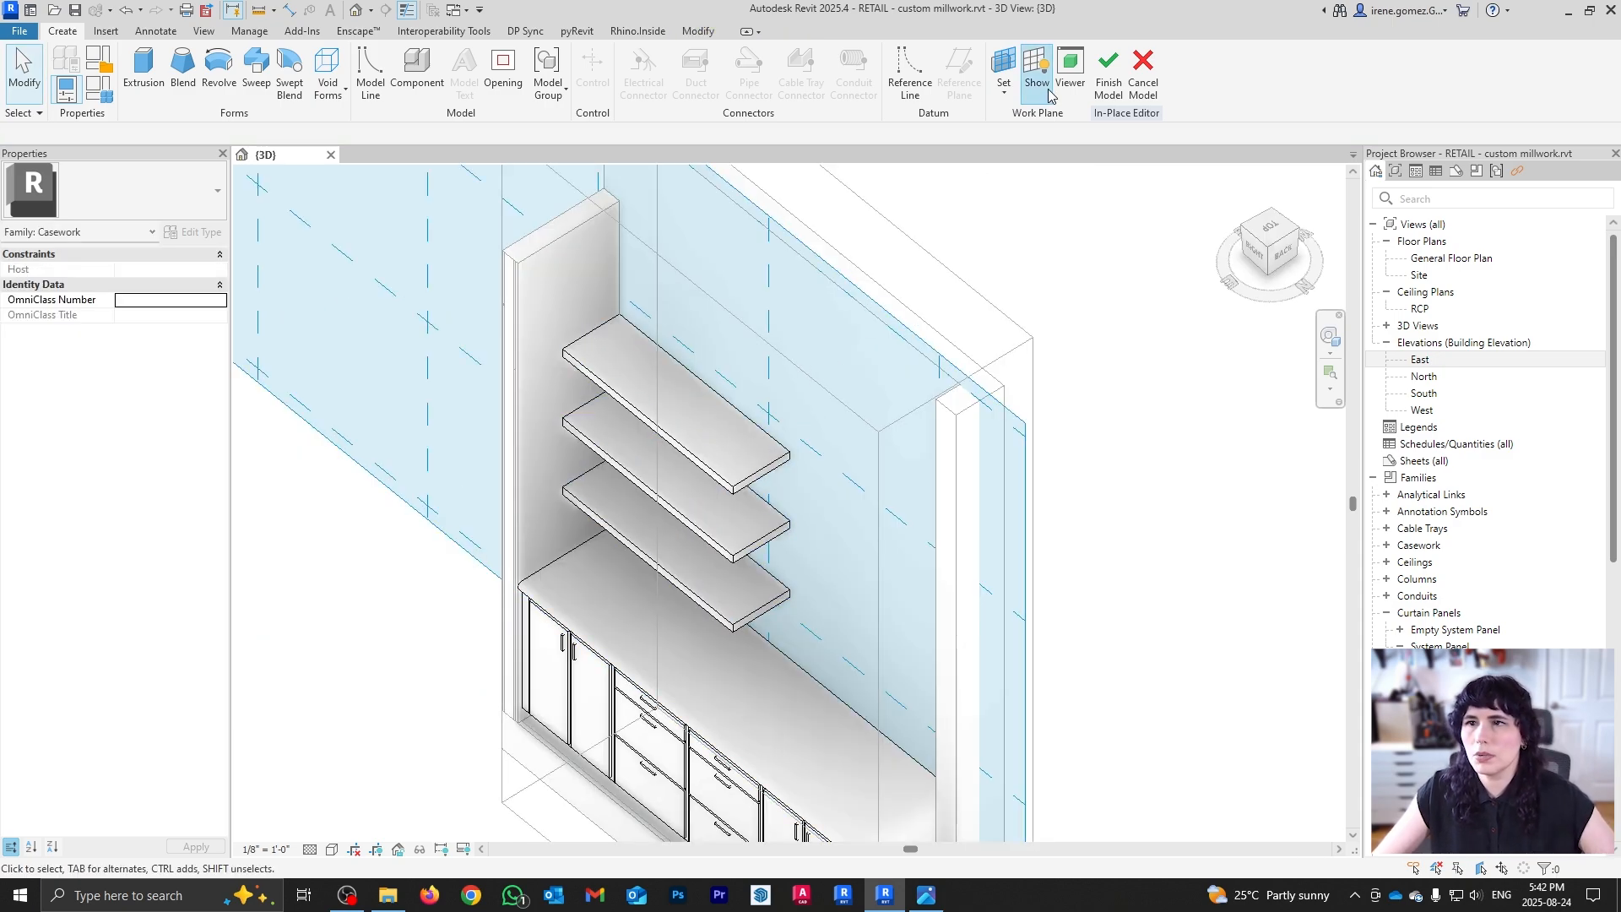
left_click(1006, 90)
left_click(1032, 159)
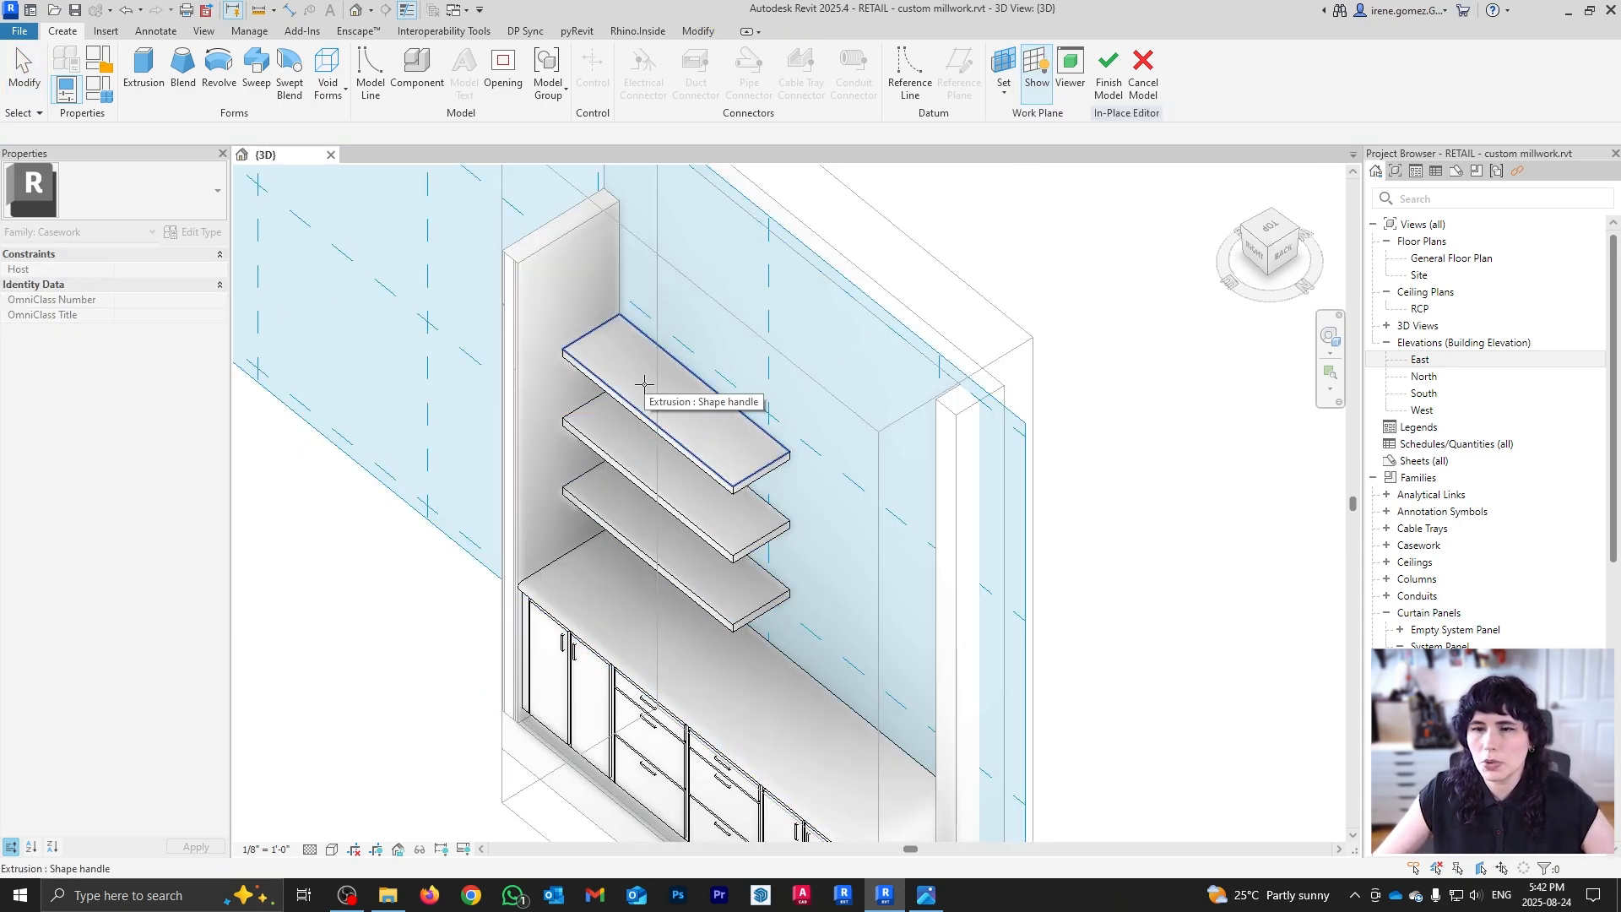
left_click(644, 377)
left_click(646, 459)
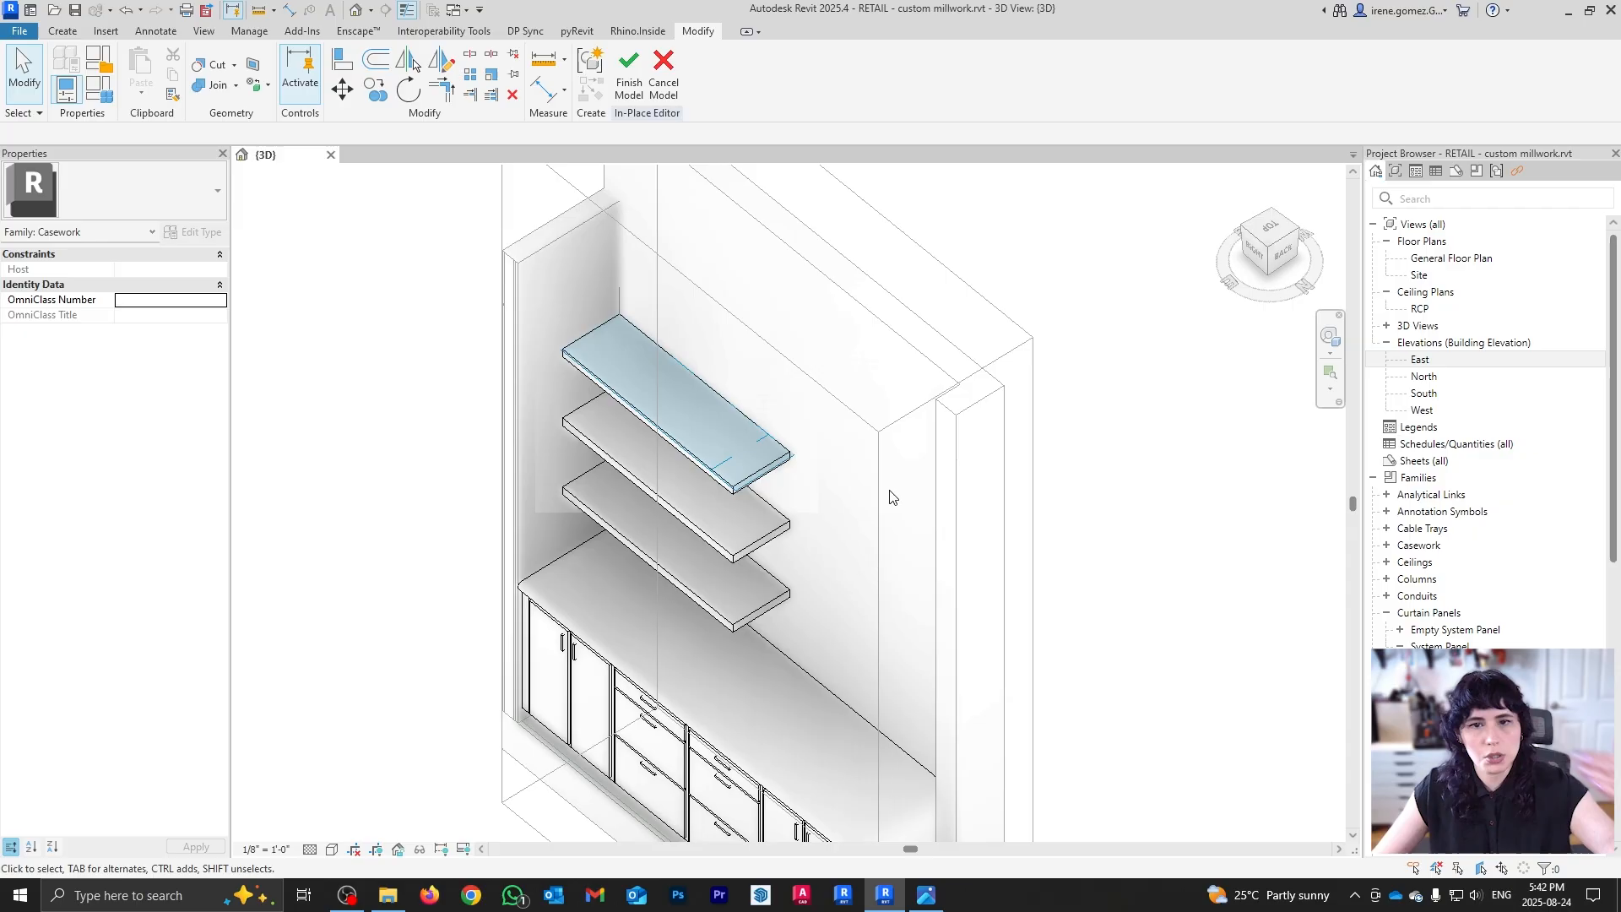
key("Escape")
middle_click_drag(794, 574, 937, 515, "shift")
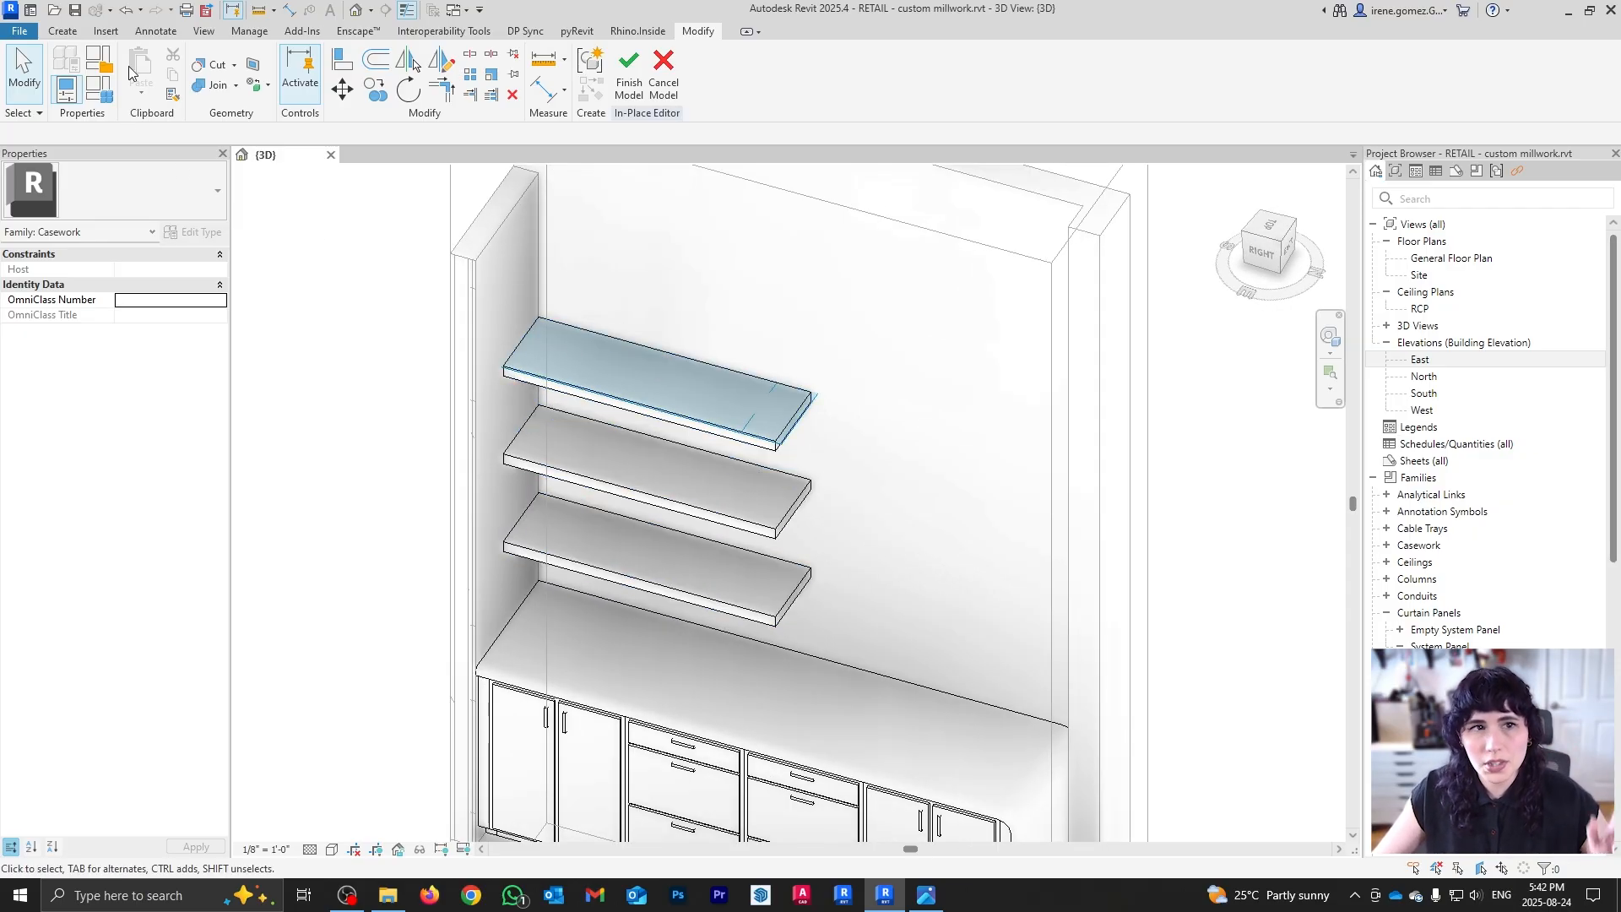
left_click(62, 31)
Step: Start a void extrusion and look down on the shelves, checking the reference photo
left_click(329, 84)
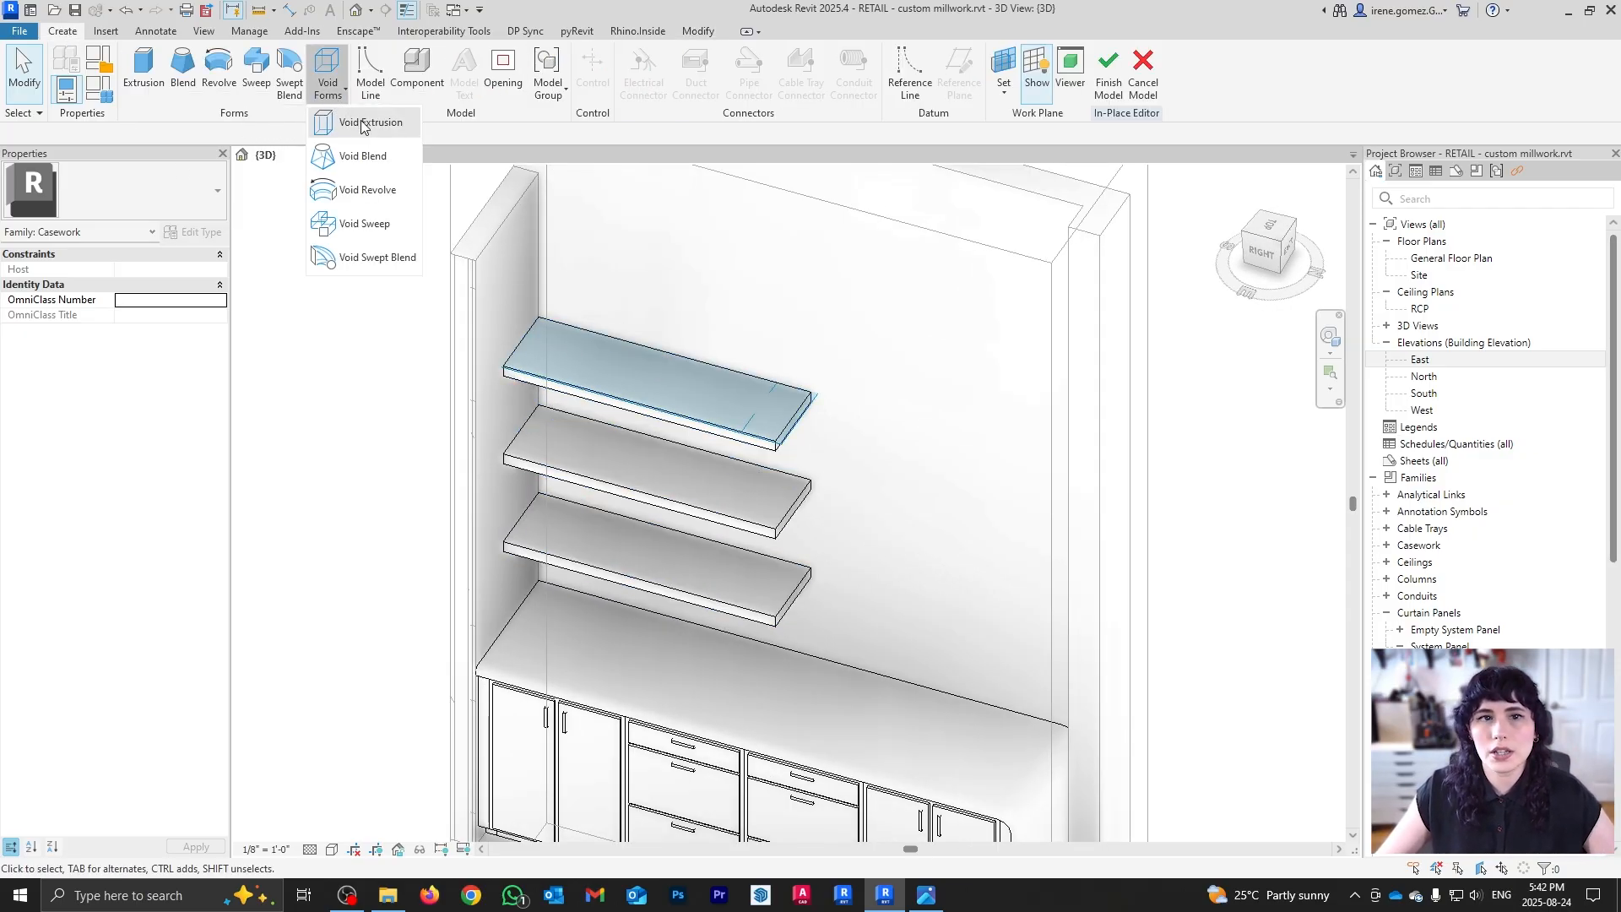
left_click(363, 123)
middle_click_drag(781, 406, 792, 478, "shift")
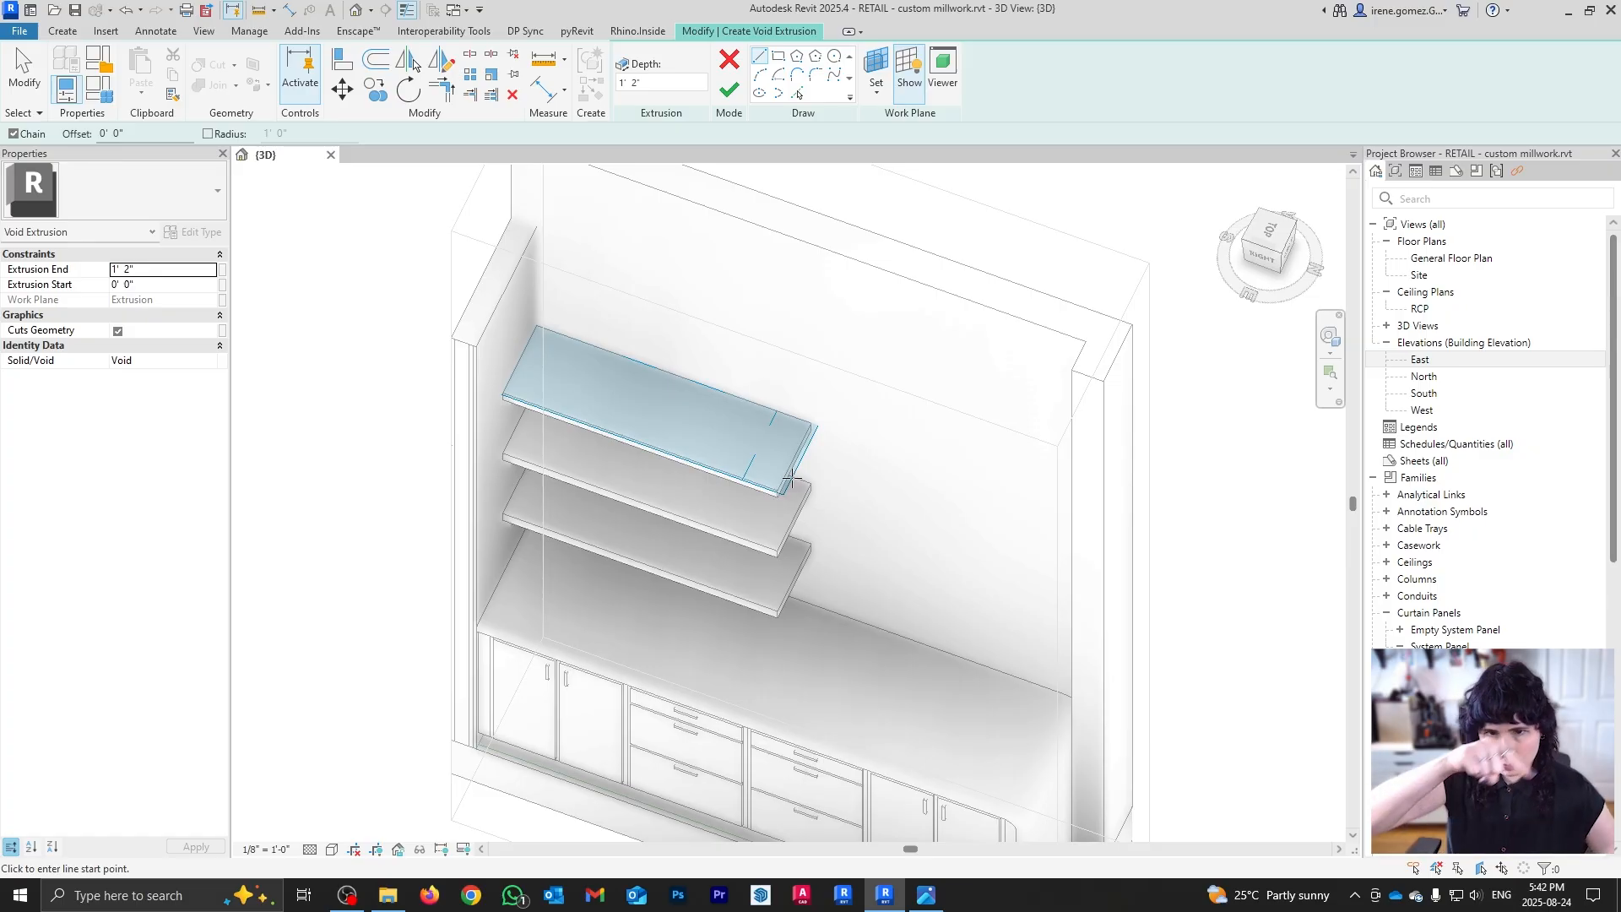
scroll(860, 444, "up", 2)
scroll(756, 517, "up", 1)
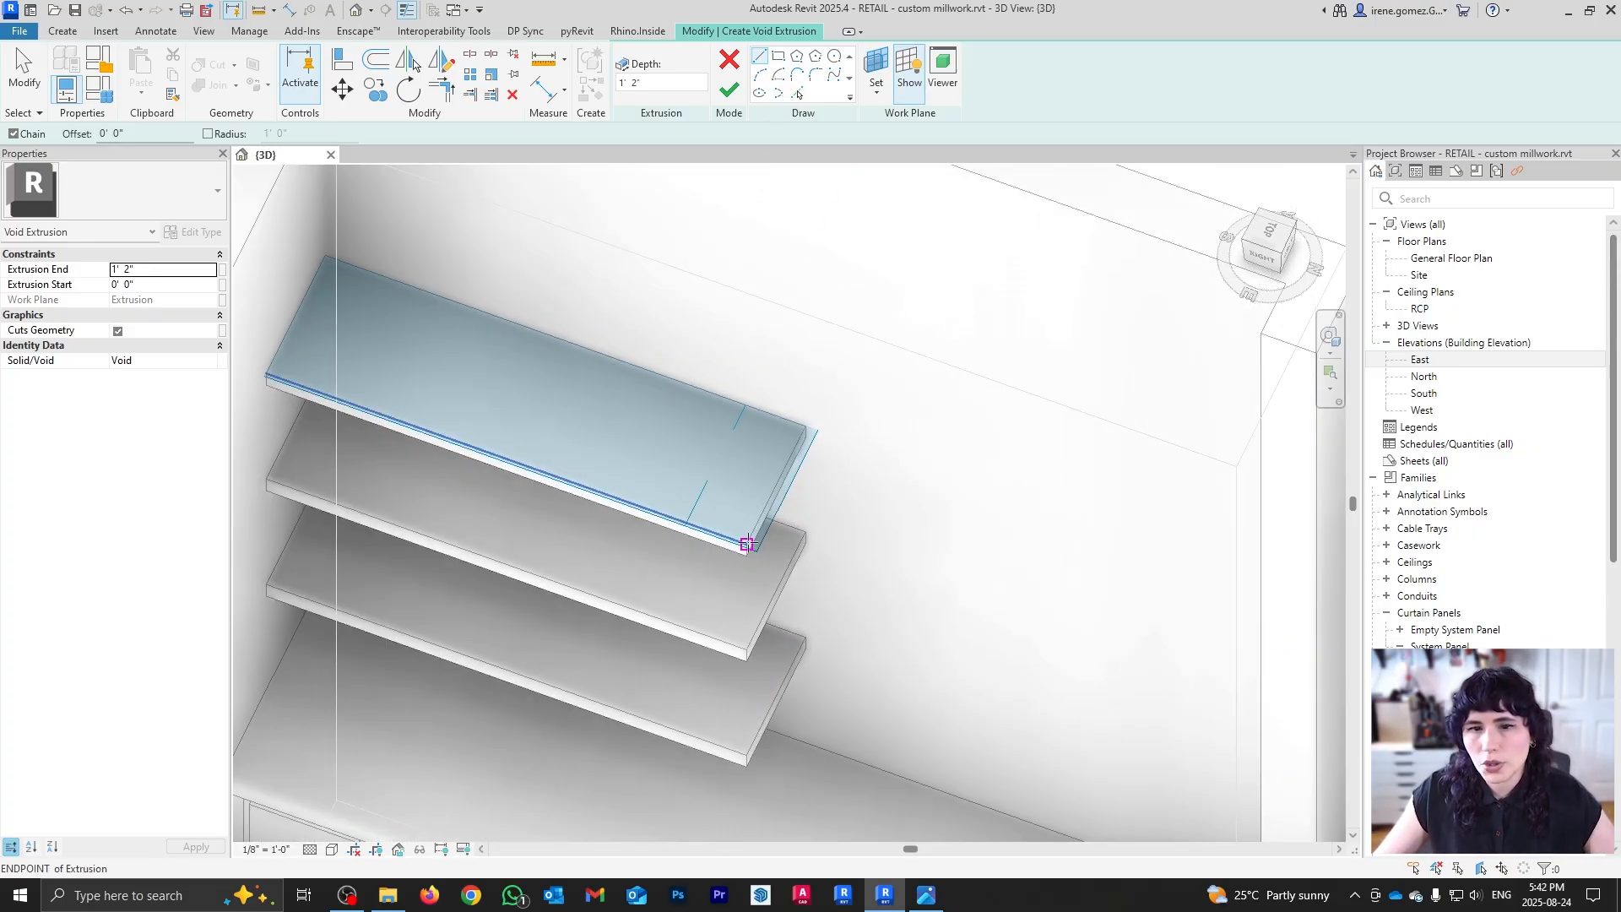
left_click(926, 895)
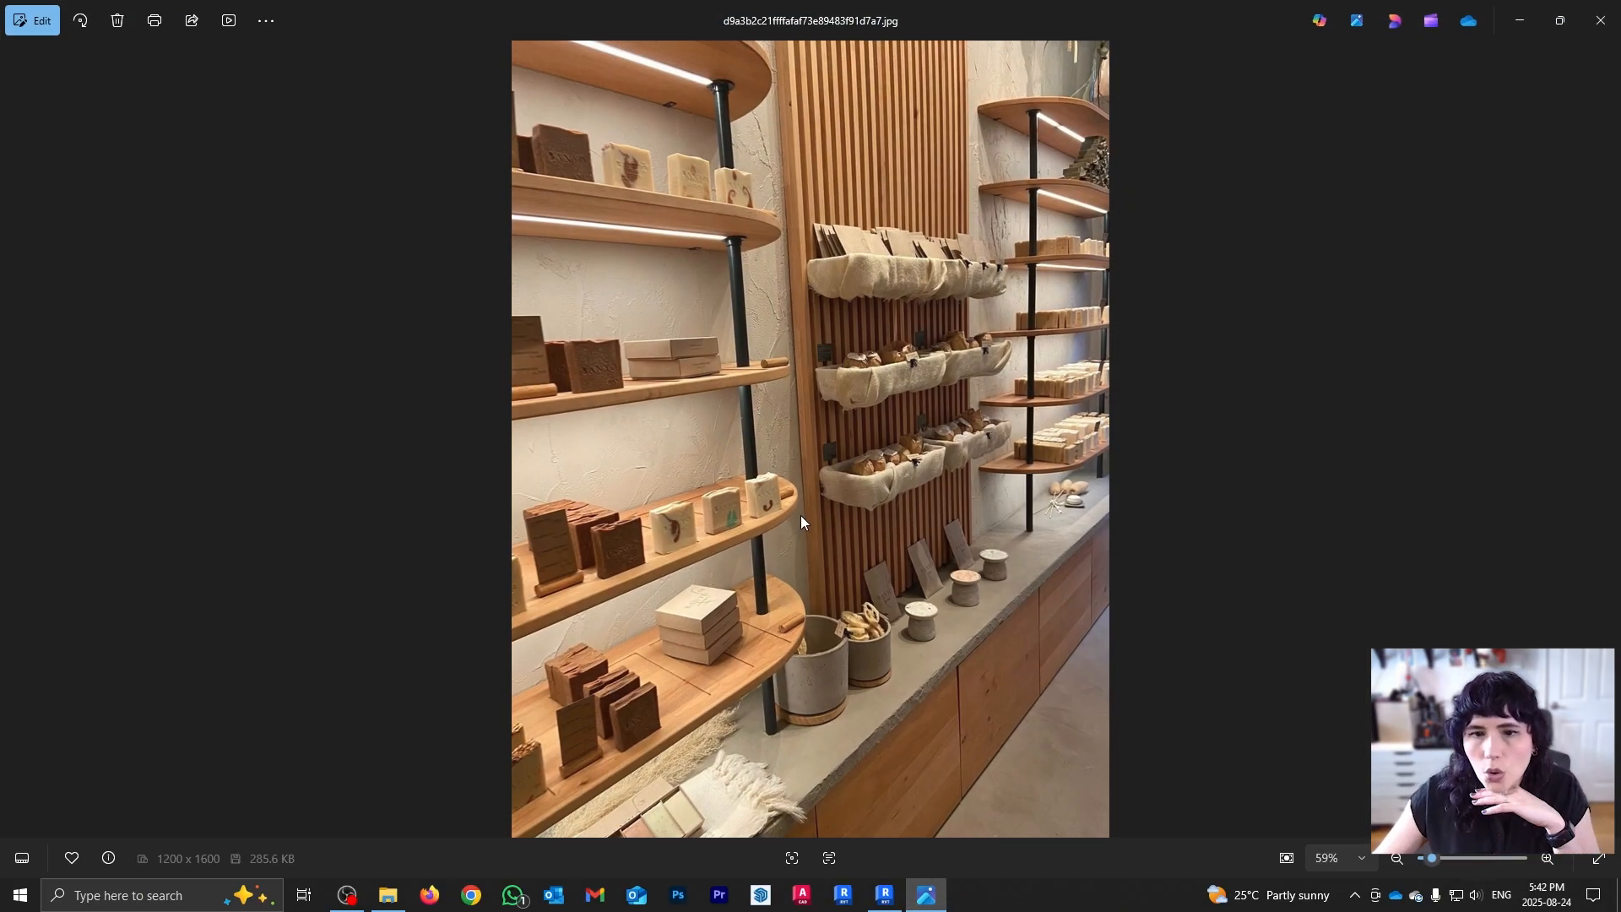
left_click(928, 896)
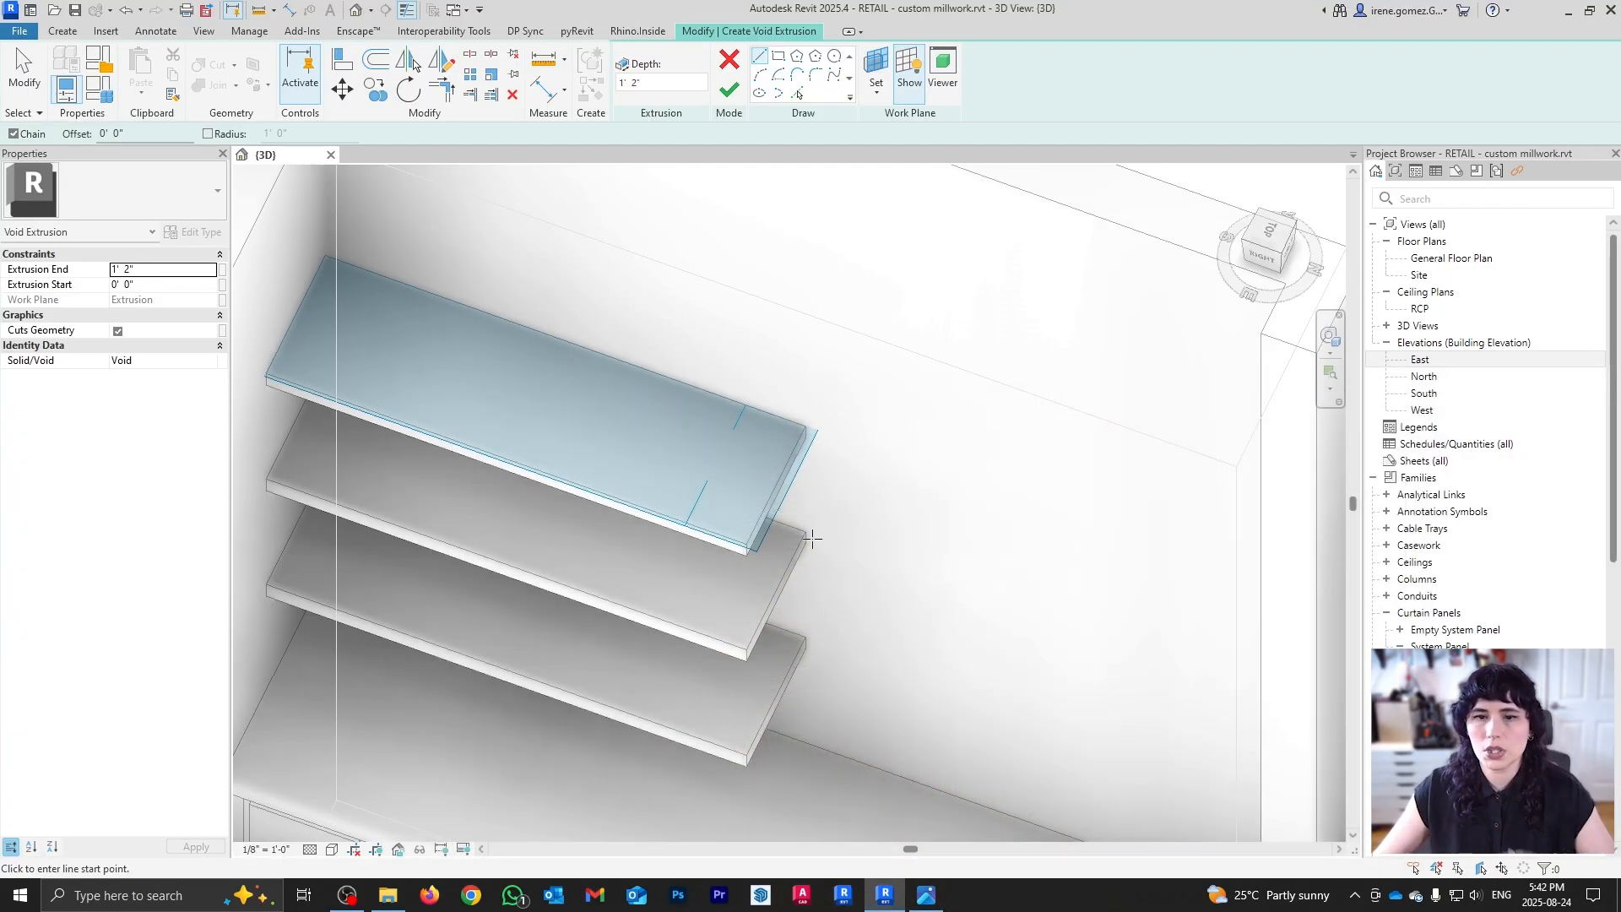
Step: Try sketching a line and start-end-radius arc across the shelf's open end
left_click(744, 544)
left_click(804, 429)
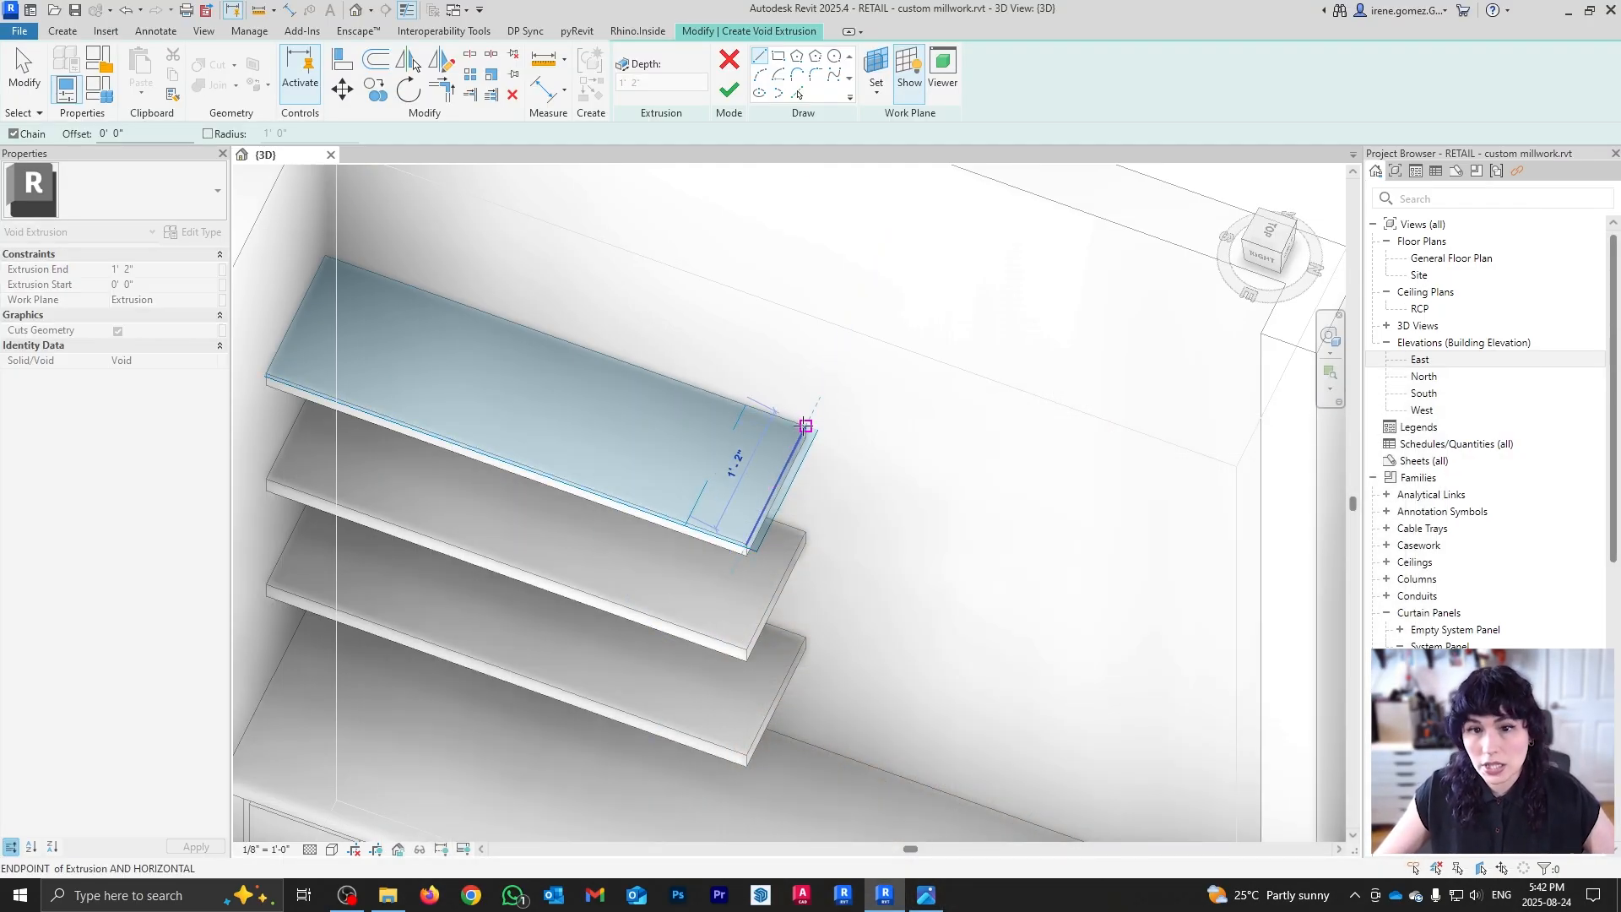
key("Escape")
key("Escape")
left_click(747, 545)
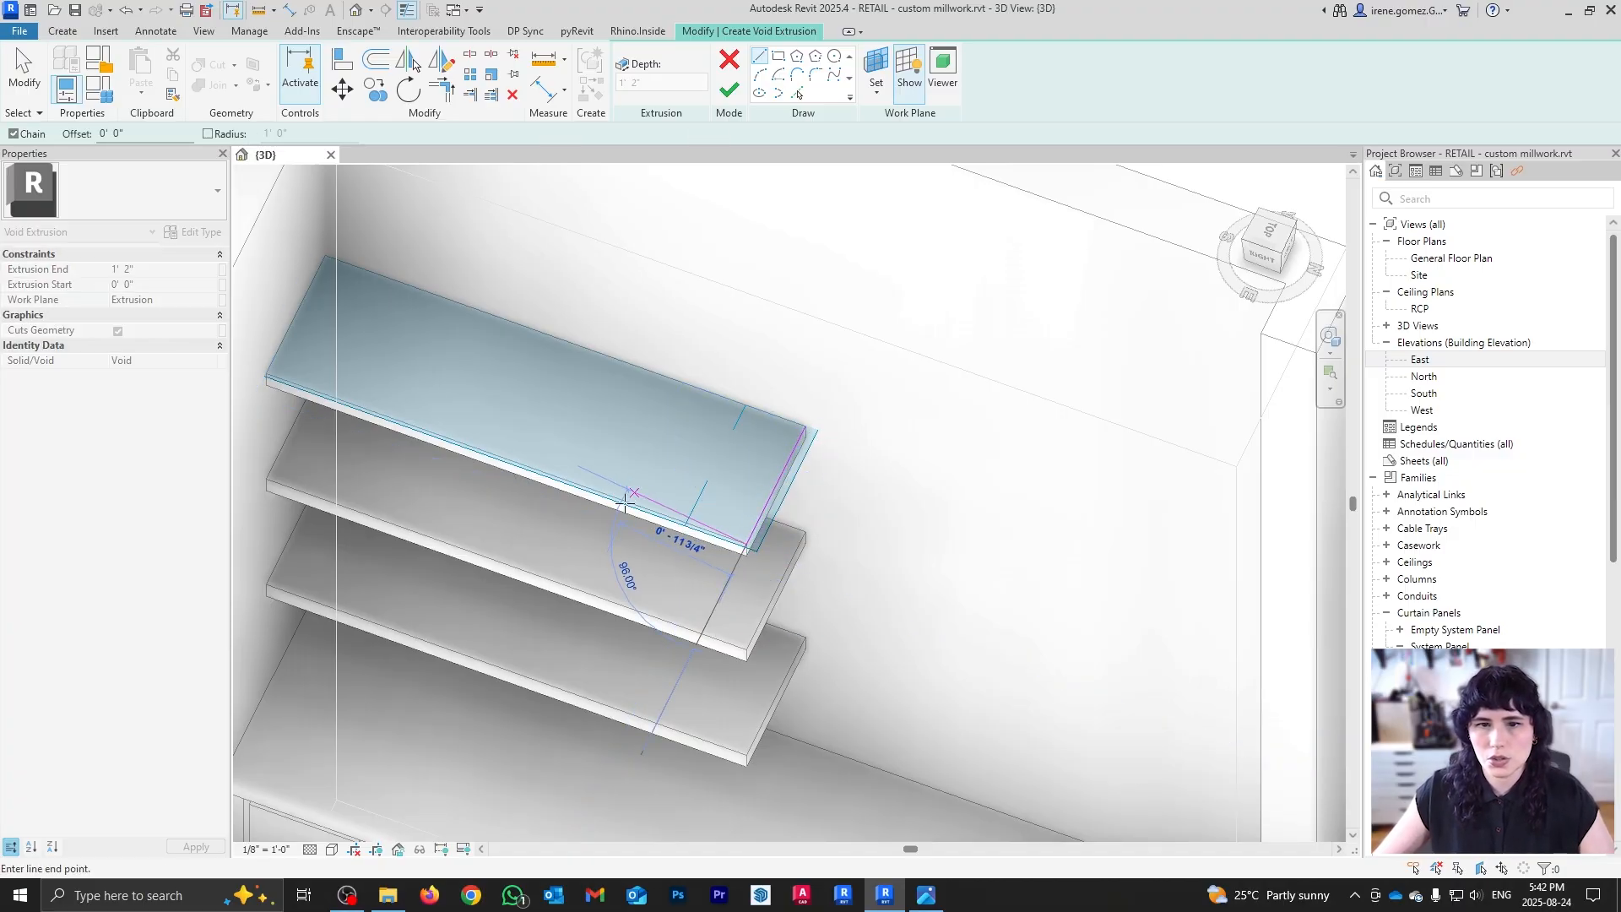
key("Escape")
key("Escape")
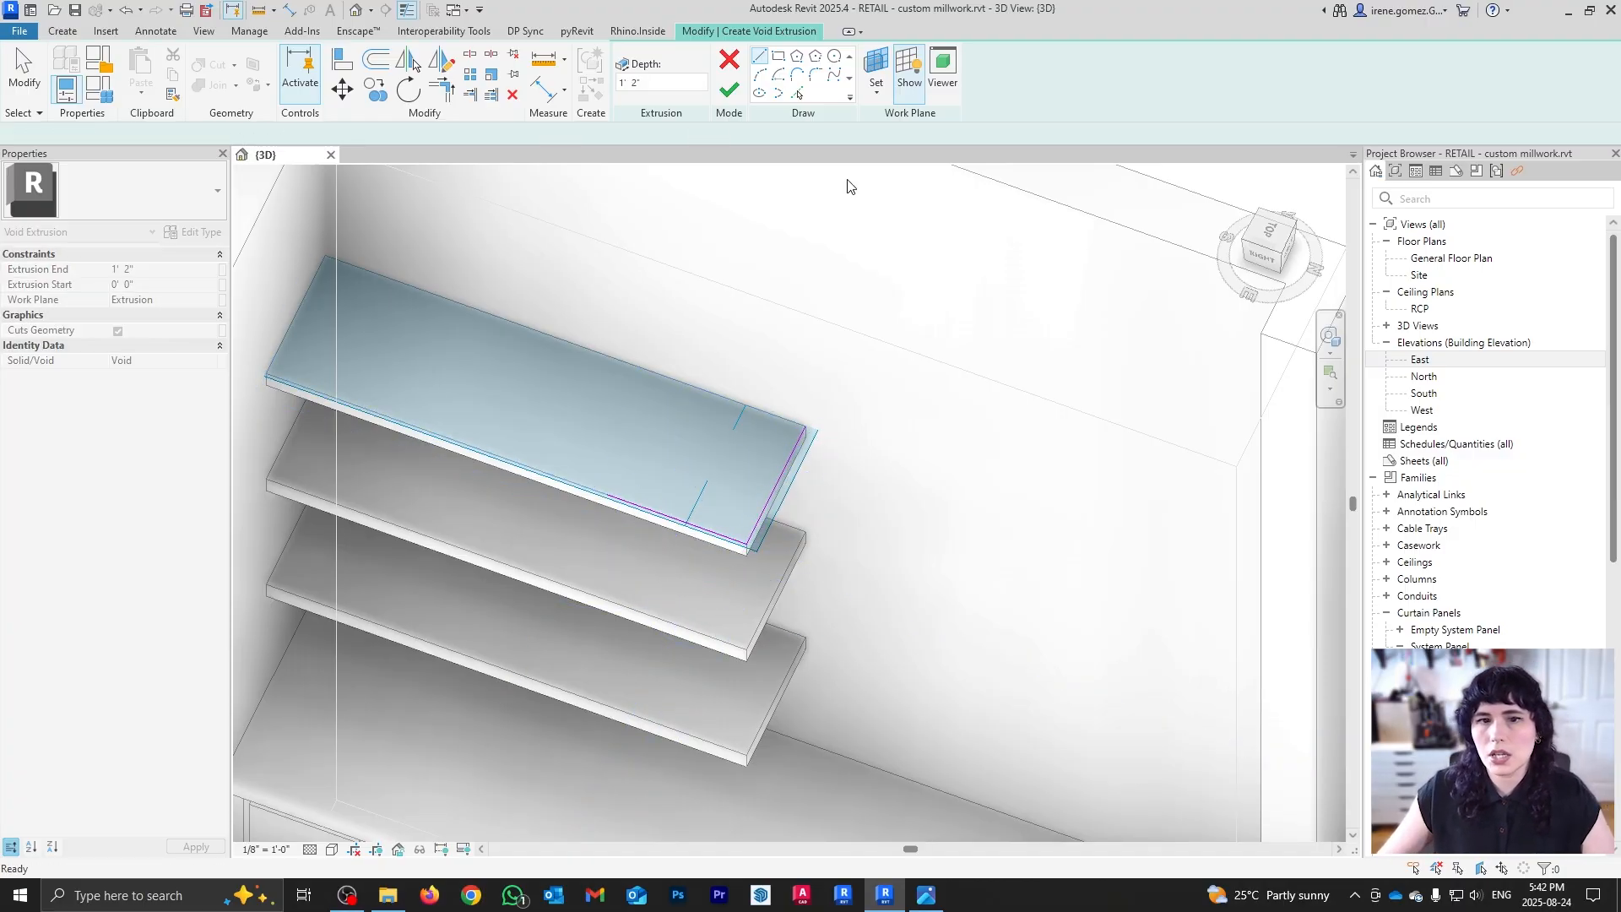
left_click(661, 78)
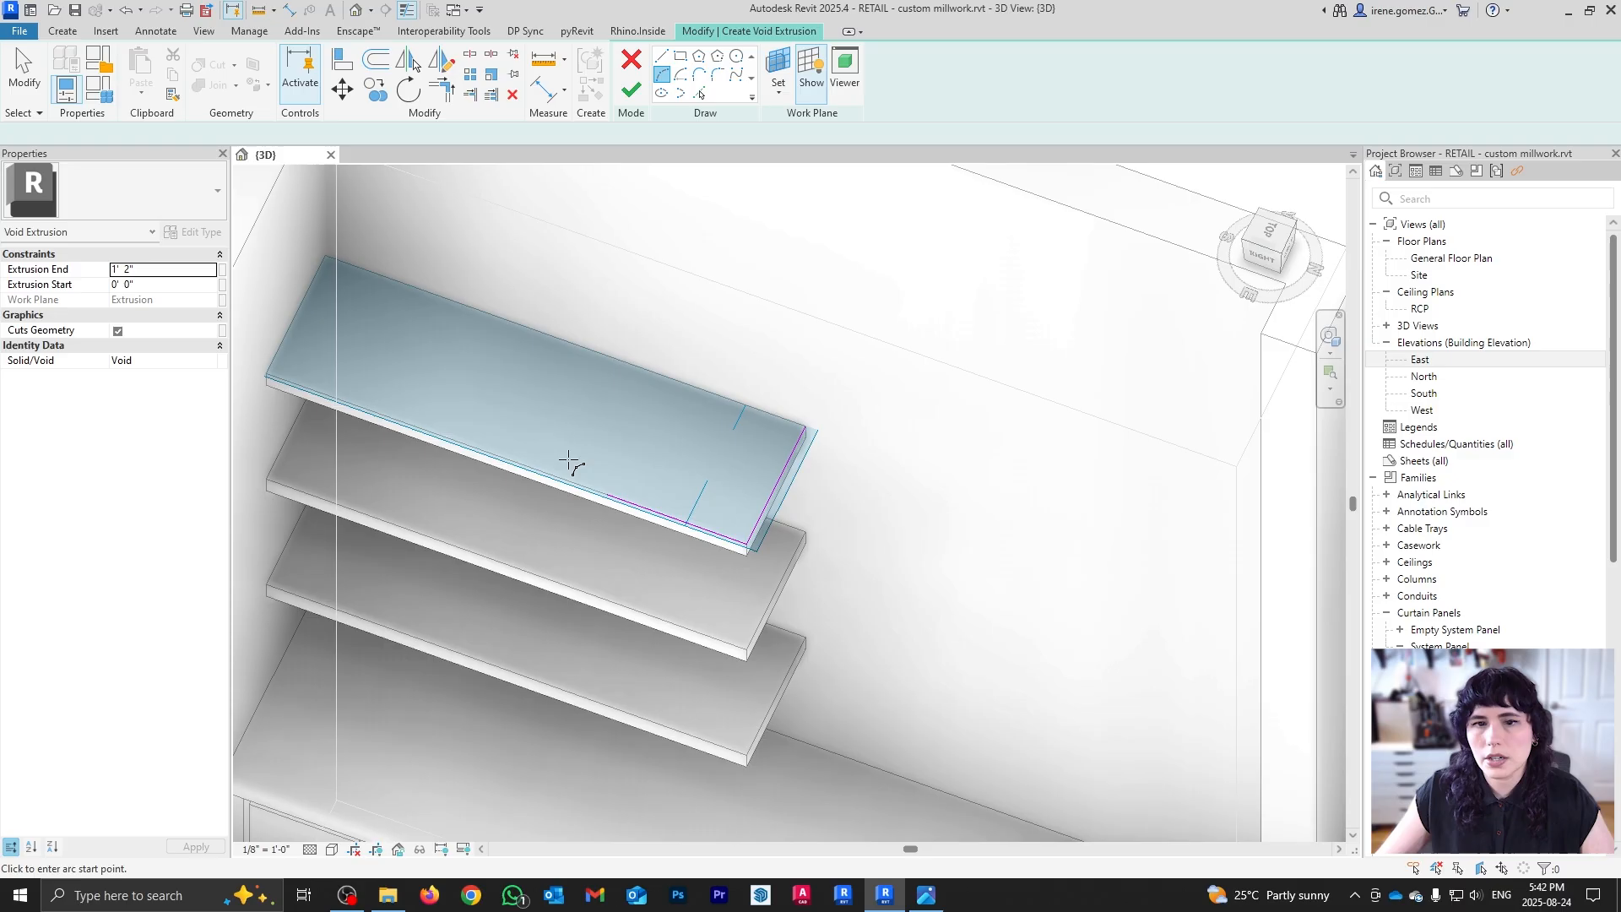
left_click(608, 492)
left_click(807, 422)
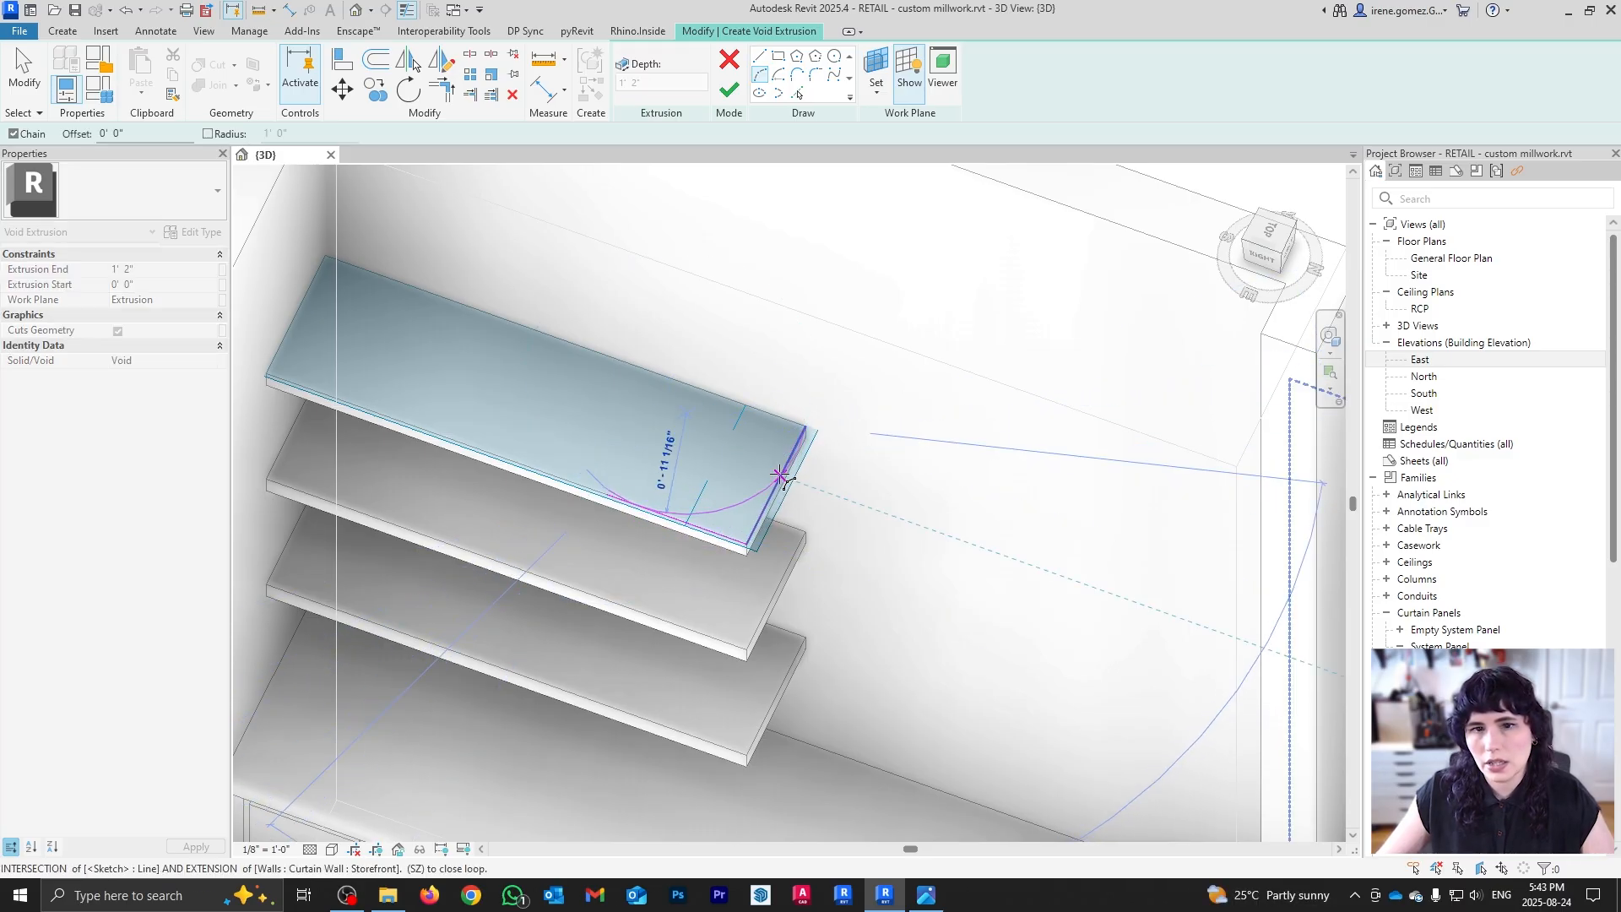
key("Escape")
key("Escape")
scroll(727, 500, "up", 3)
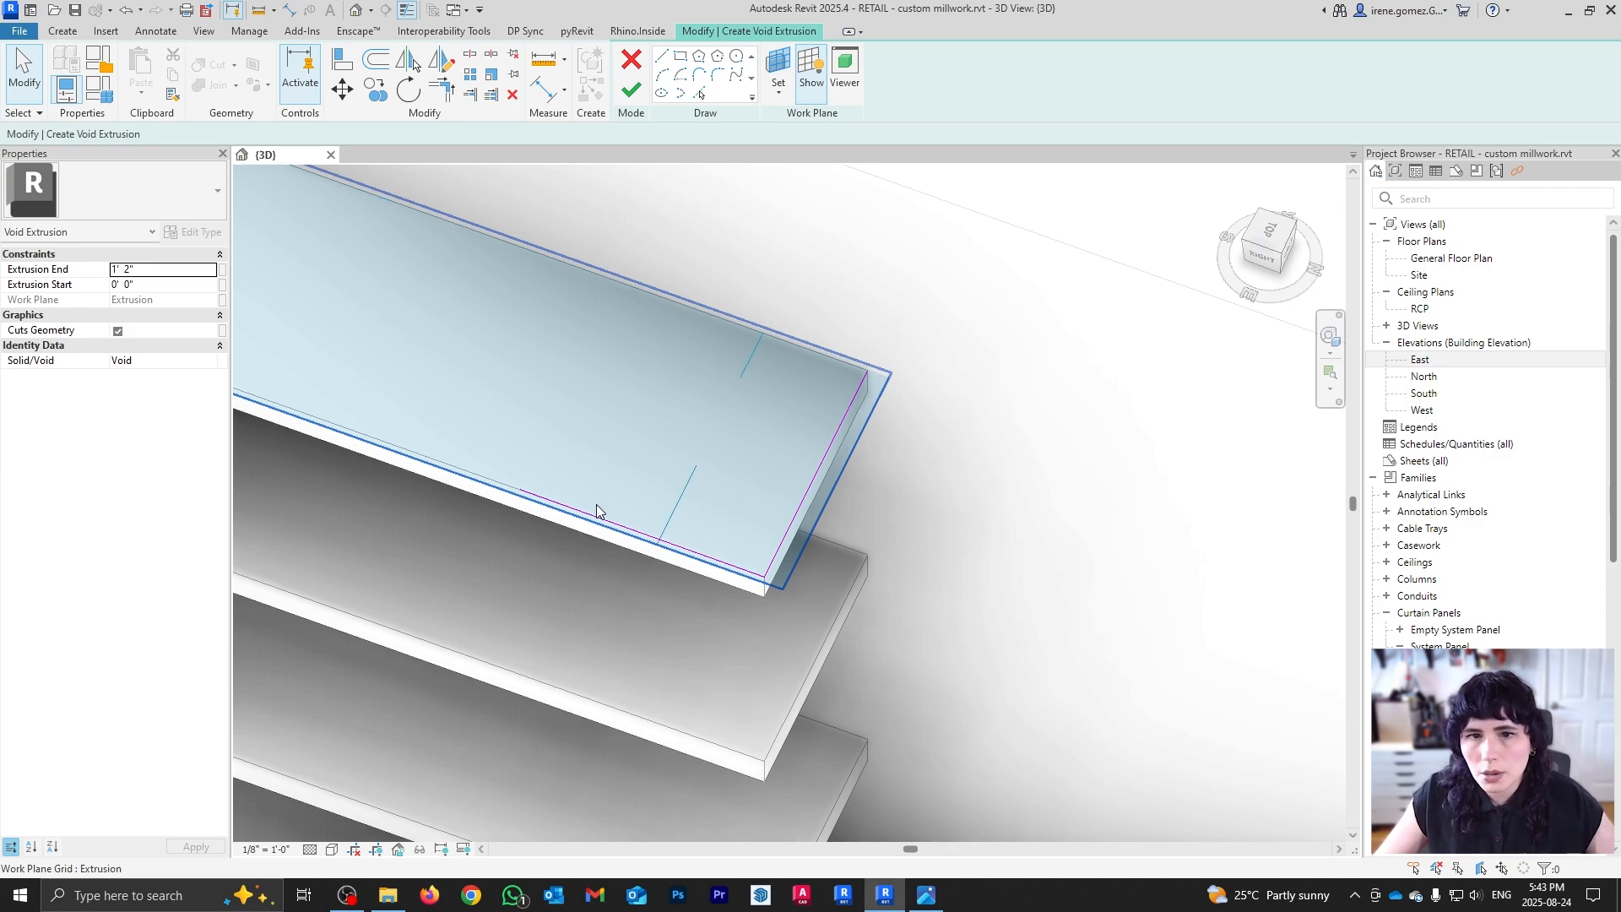
scroll(596, 504, "up", 2)
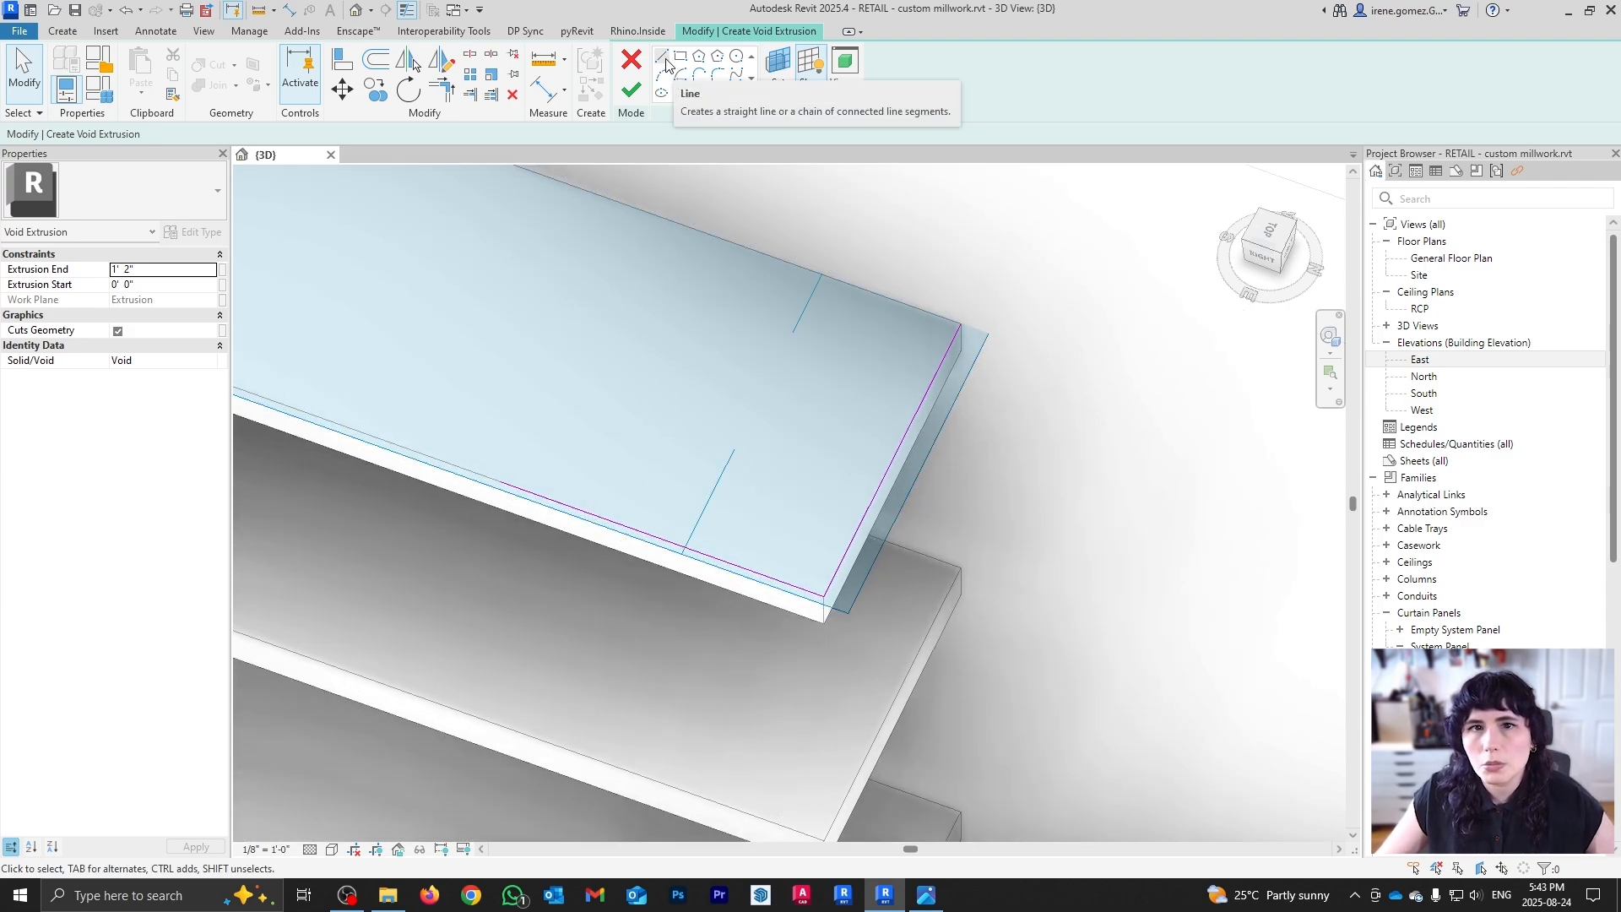
Step: In Top view, draw a helper line from the shelf's front edge to its back edge
left_click(664, 60)
left_click(499, 485)
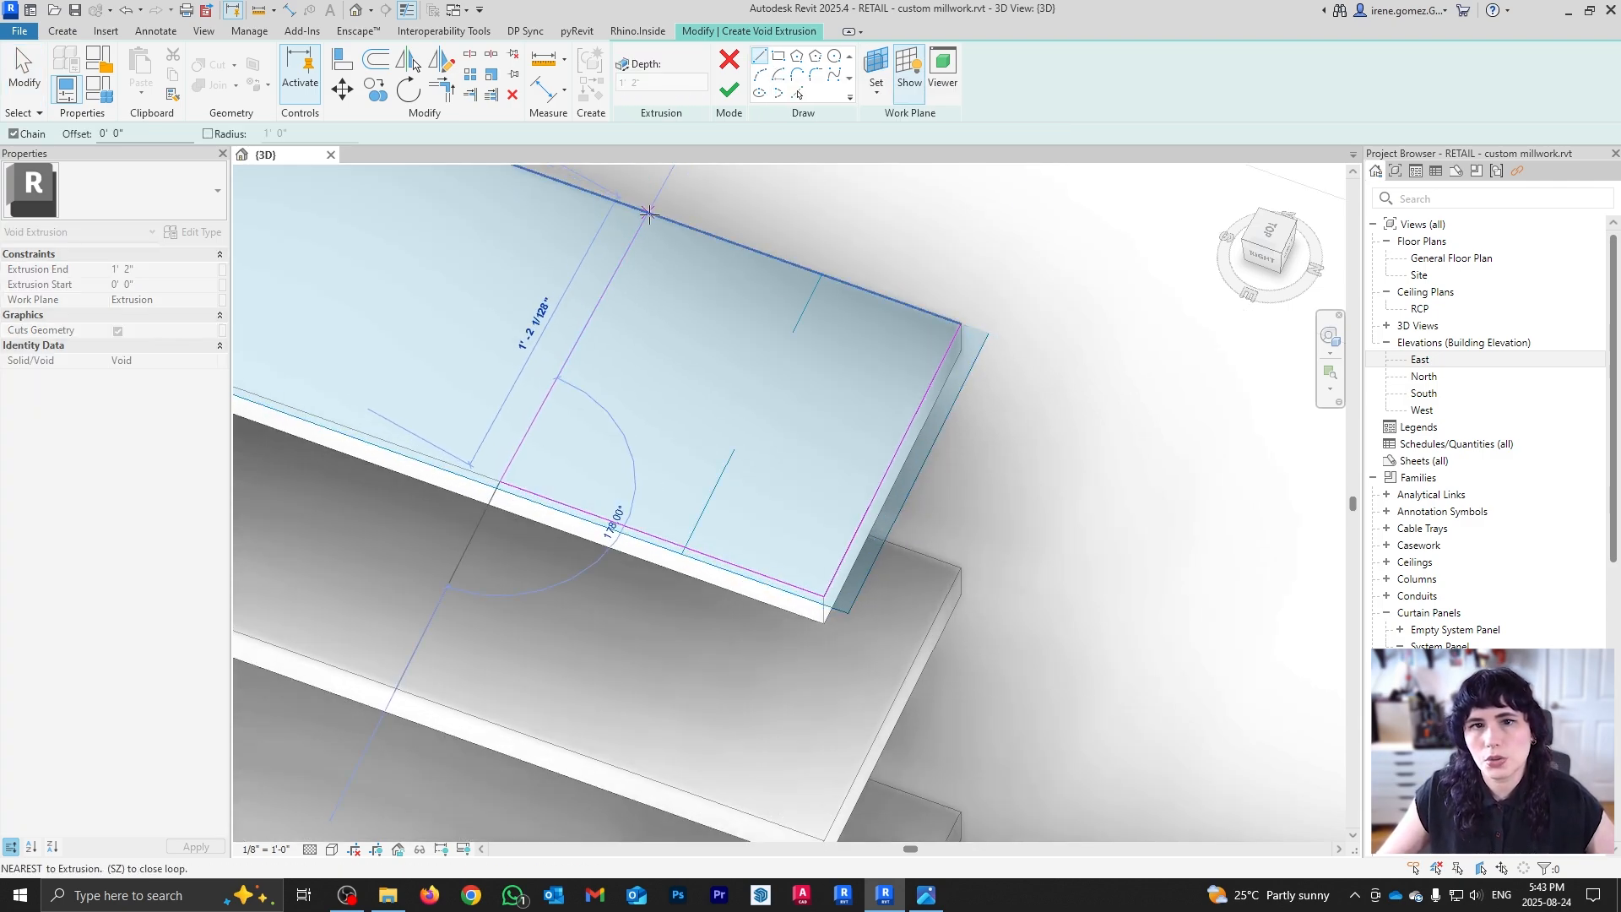
left_click(1269, 233)
key("Escape")
key("Escape")
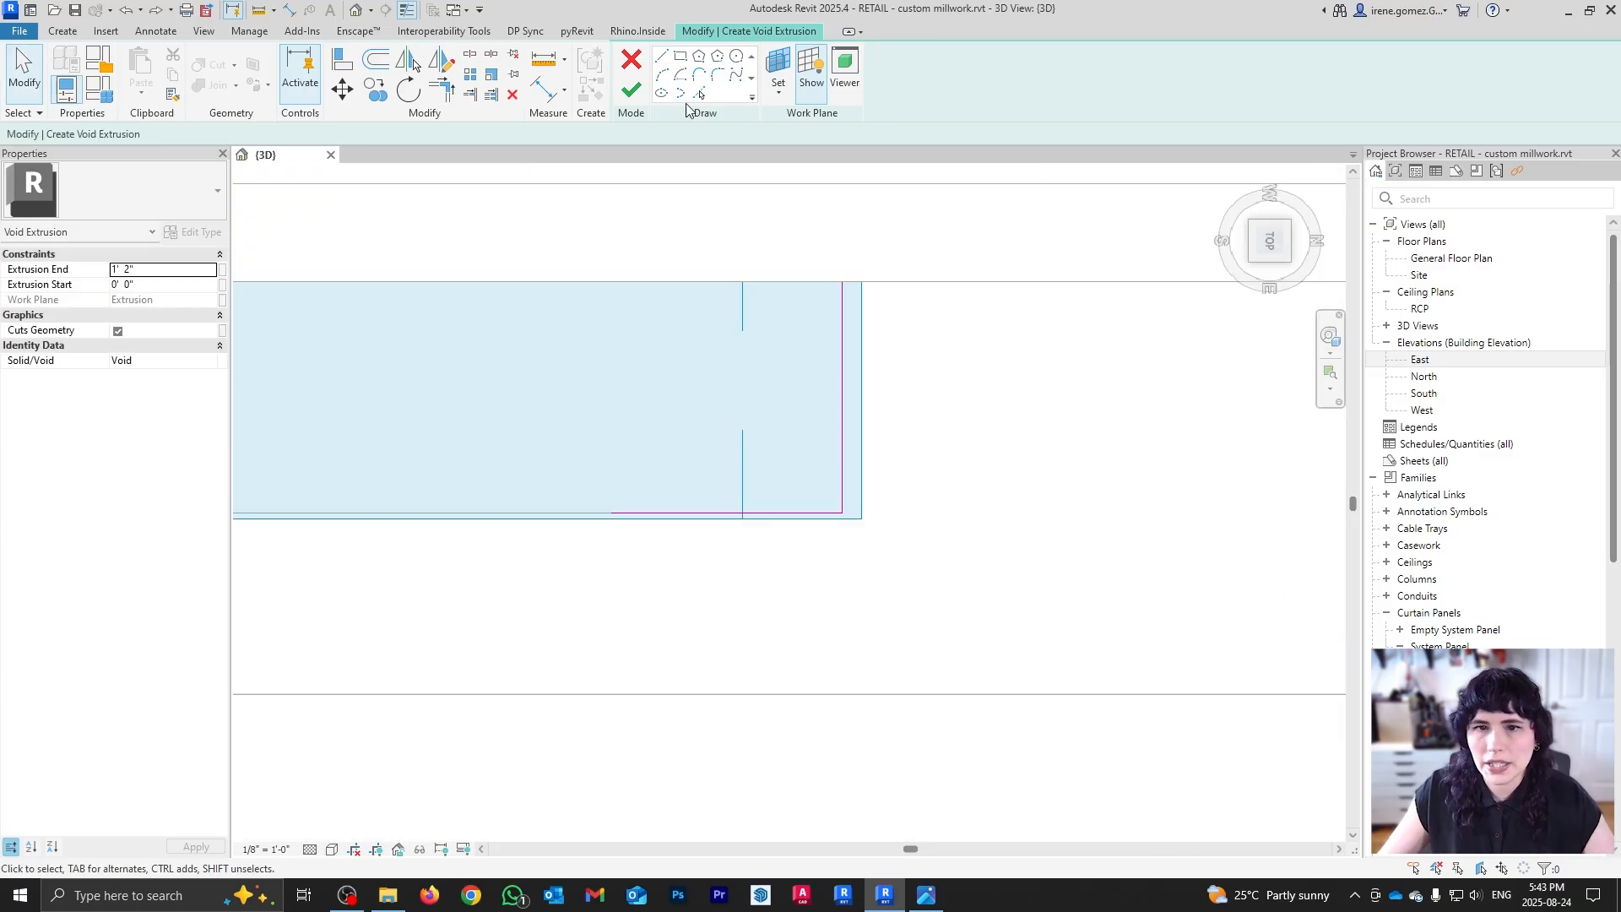
left_click(663, 58)
left_click(611, 512)
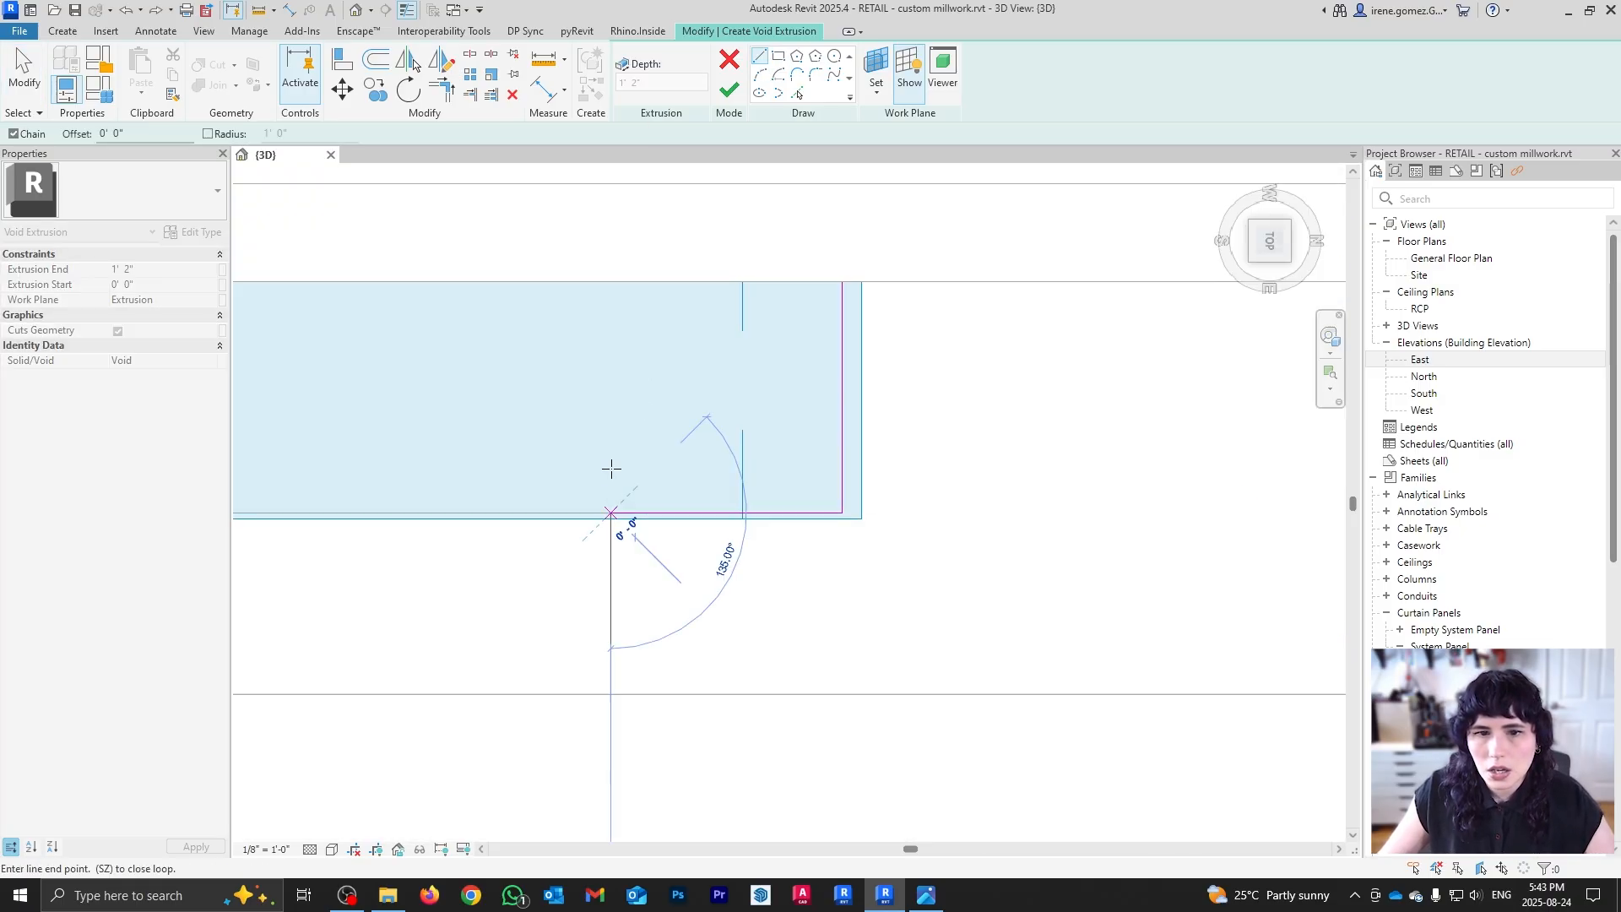
left_click(608, 285)
key("Escape")
key("Escape")
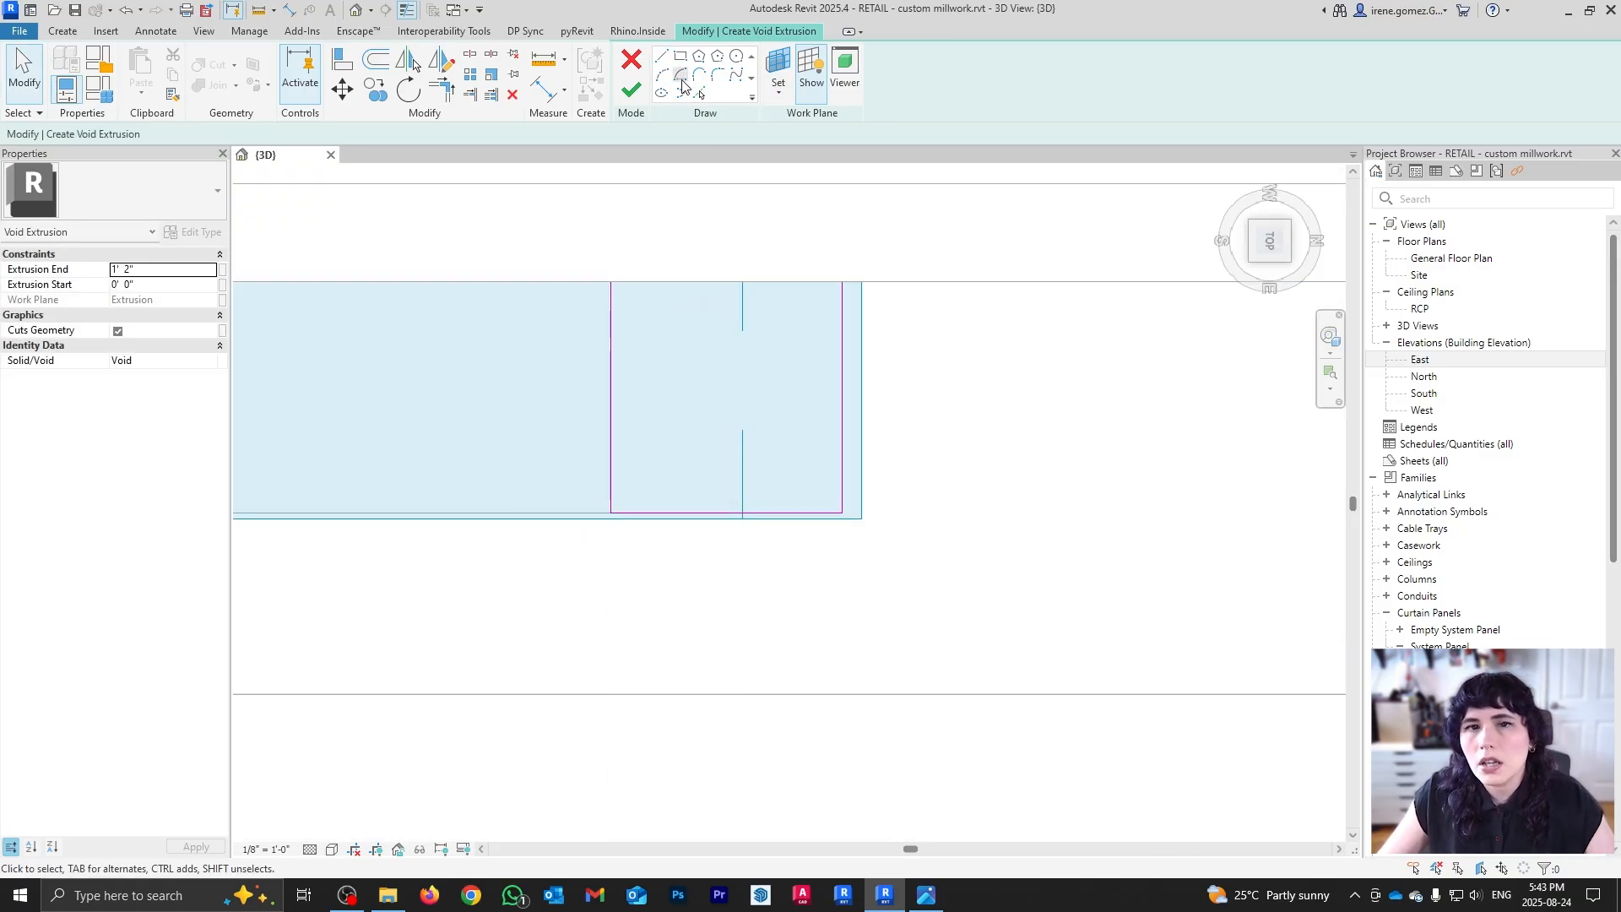
Step: Draw a center-ends quarter arc from the helper line's ends to the shelf corner
left_click(683, 78)
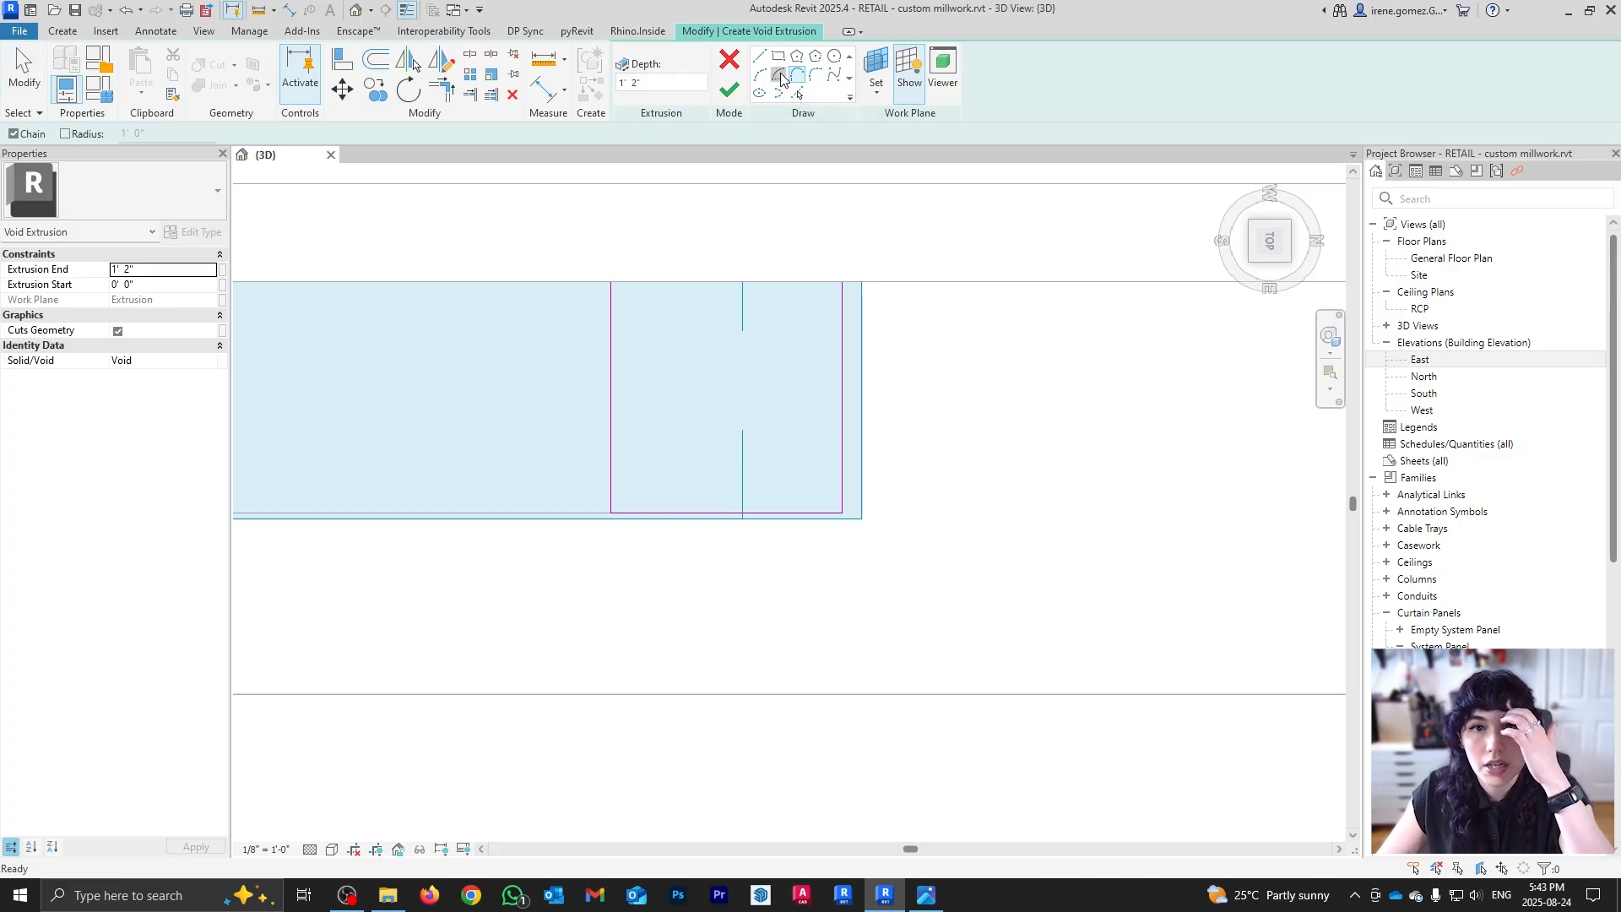
left_click(610, 281)
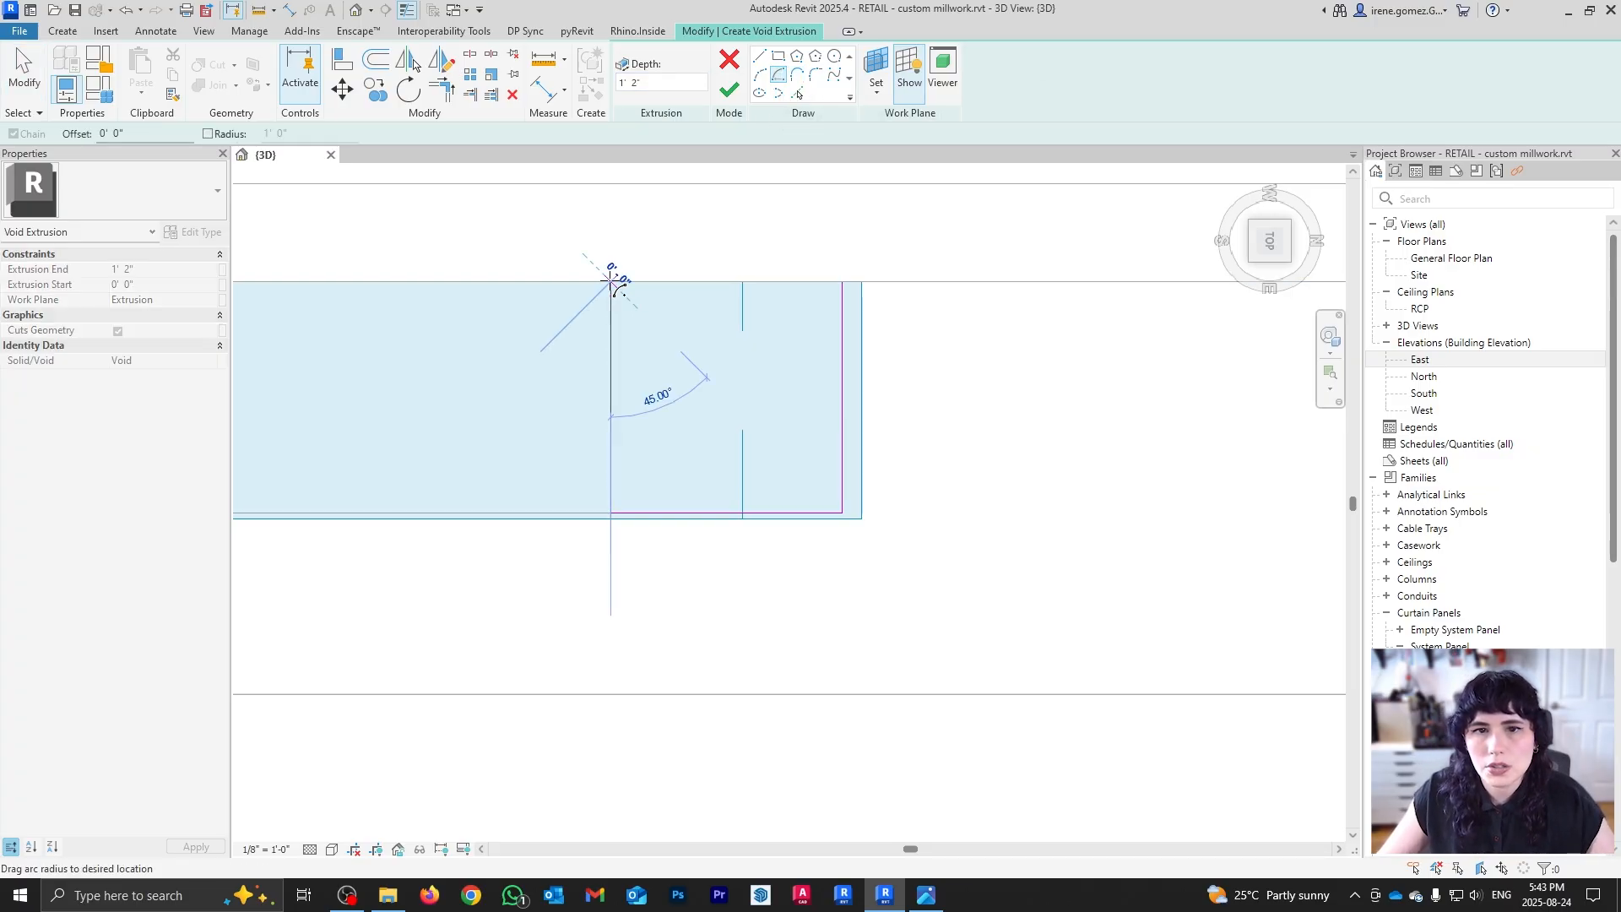
left_click(610, 512)
left_click(842, 281)
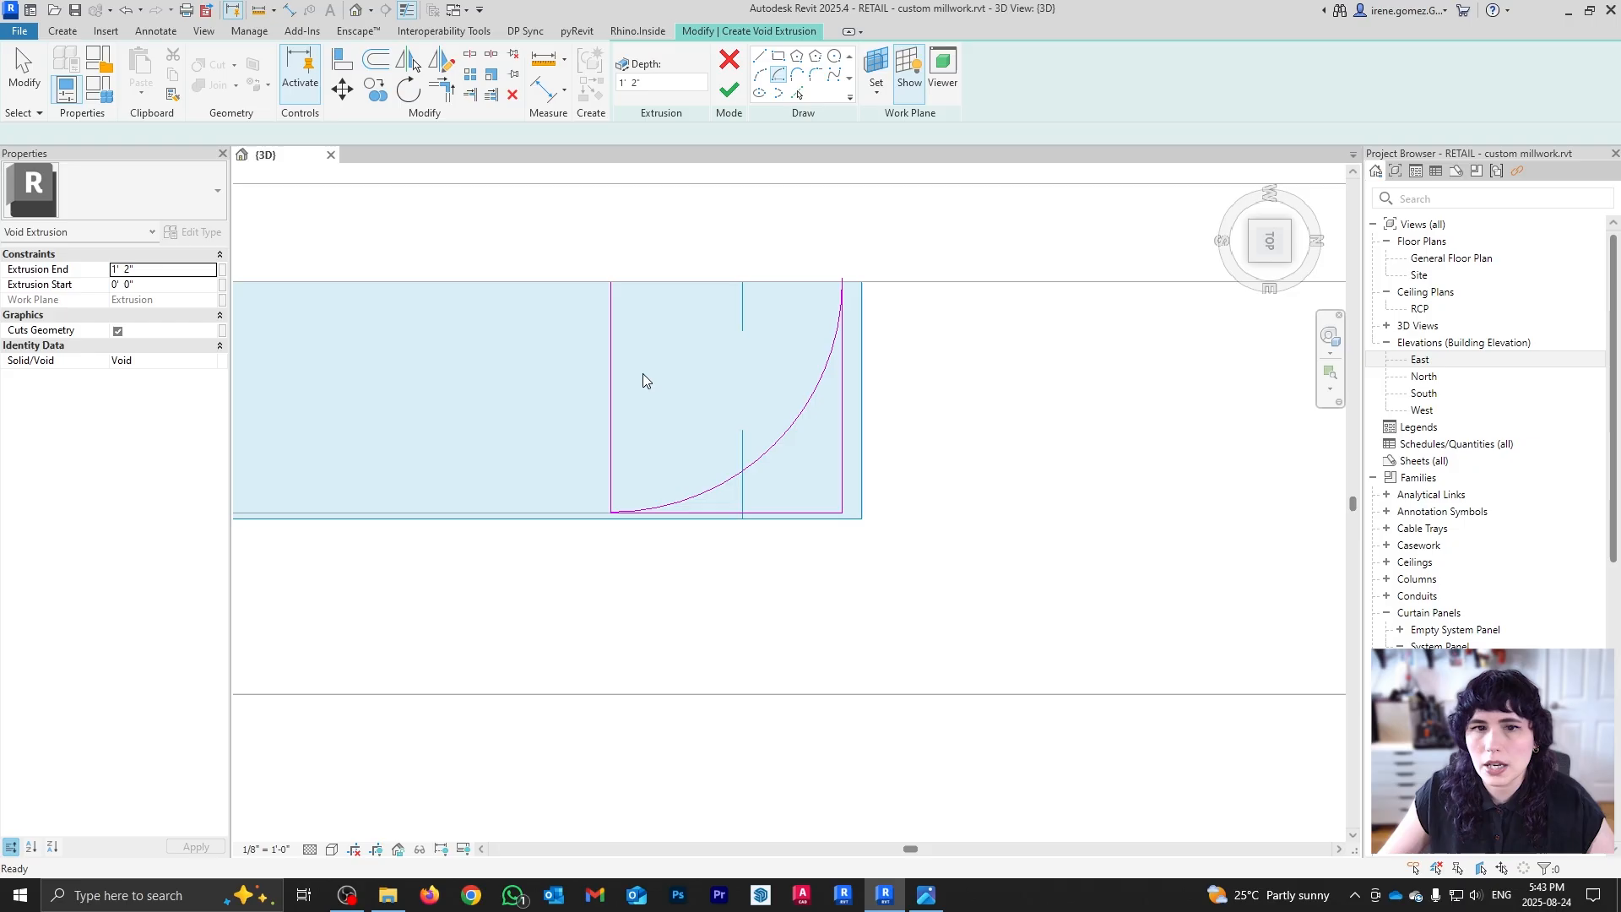
key("Escape")
key("Escape")
left_click(612, 391)
key("Escape")
Step: Delete the vertical helper line and orbit back to an angled view
left_click(611, 398)
key("Delete")
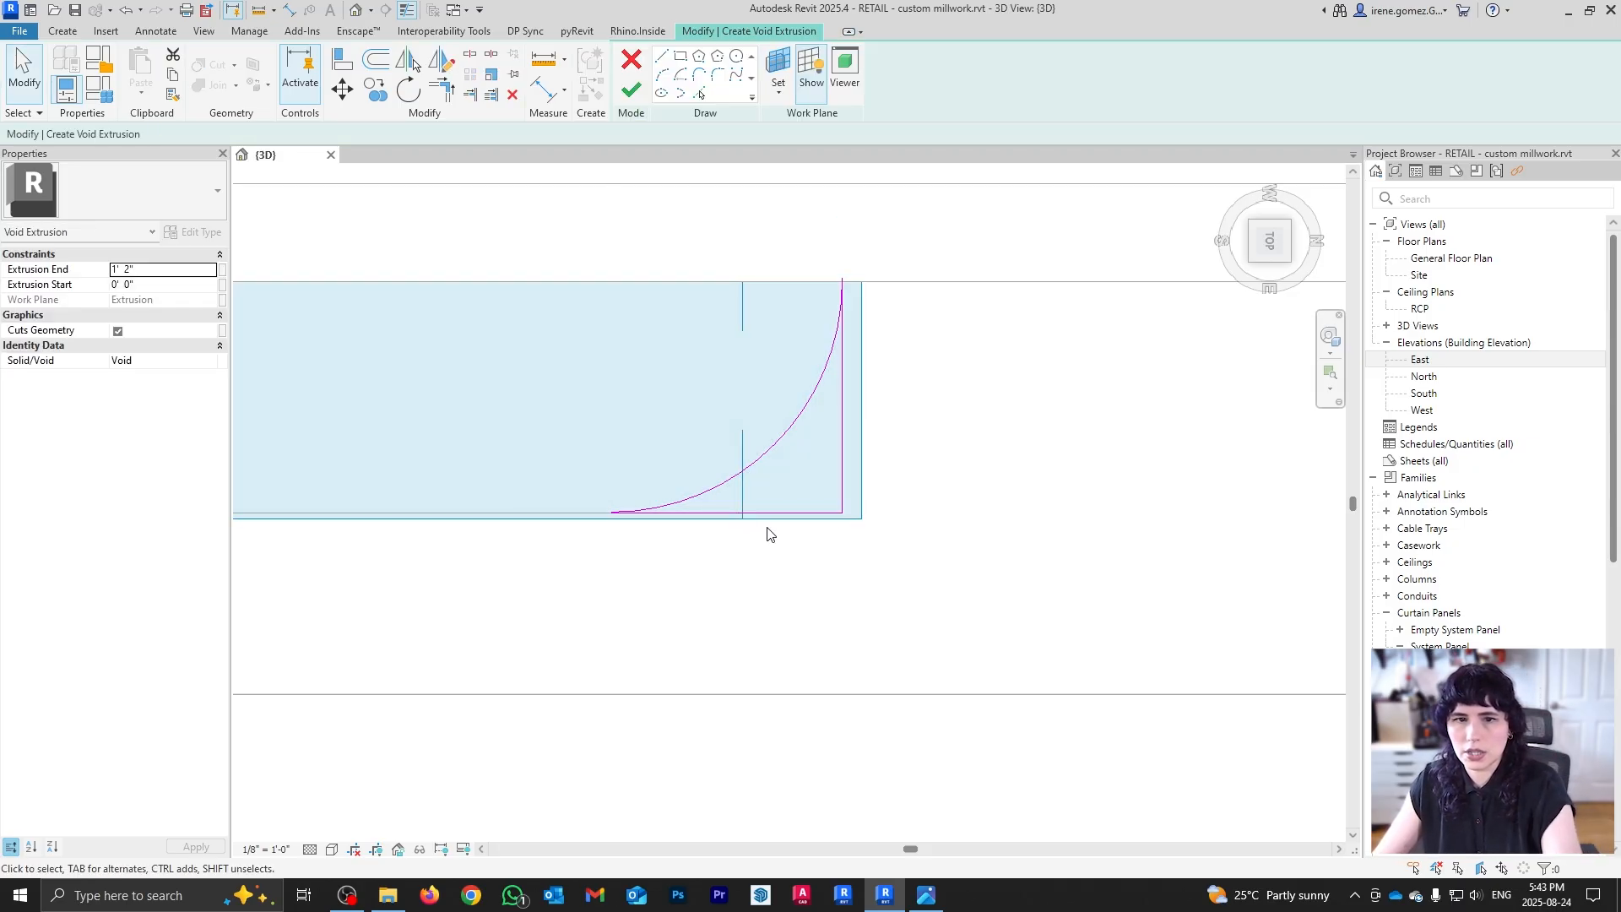
middle_click_drag(977, 602, 755, 716, "shift")
scroll(755, 716, "up", 2)
Step: Create the void and stretch it below the lowest shelf so all three shelves end rounded
left_click(631, 90)
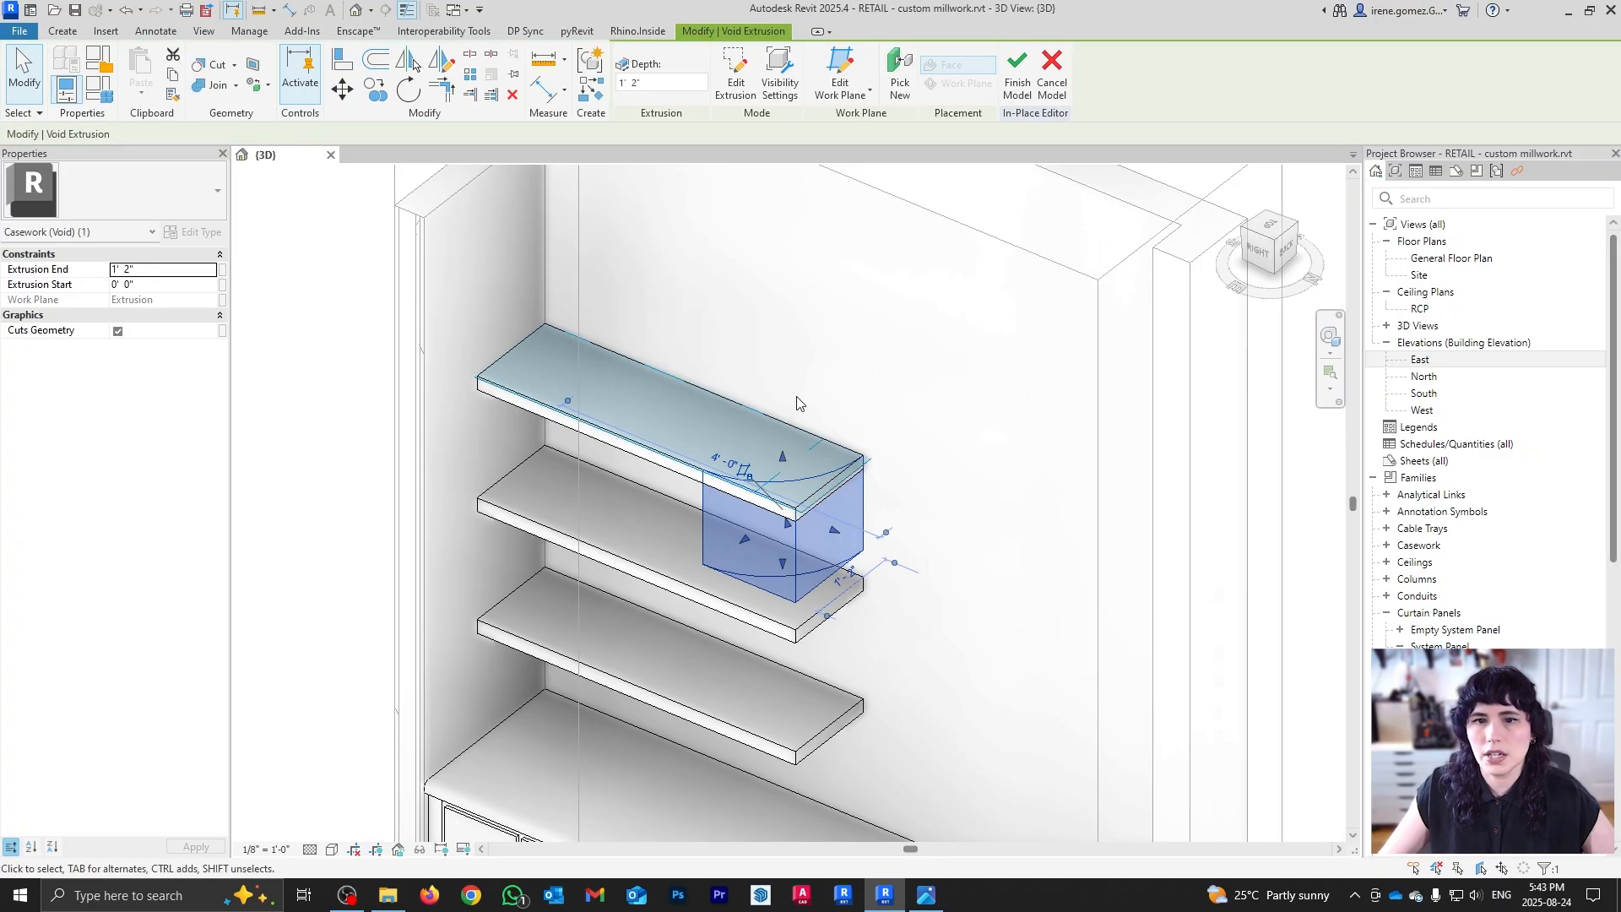
middle_click_drag(832, 662, 571, 314, "shift")
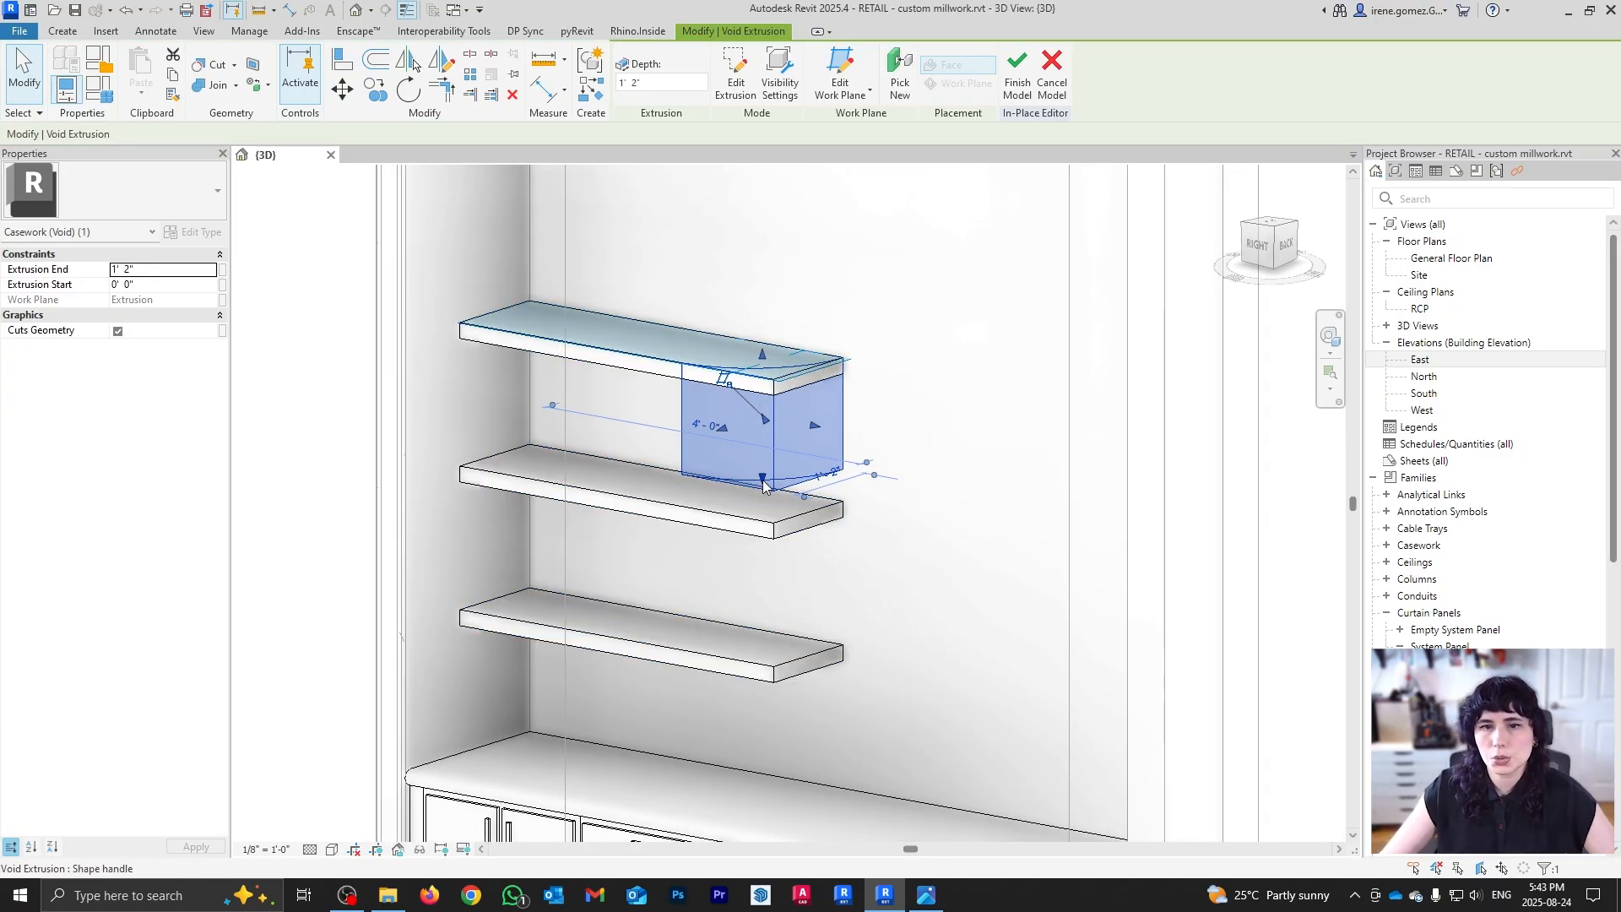
left_click_drag(764, 481, 741, 665)
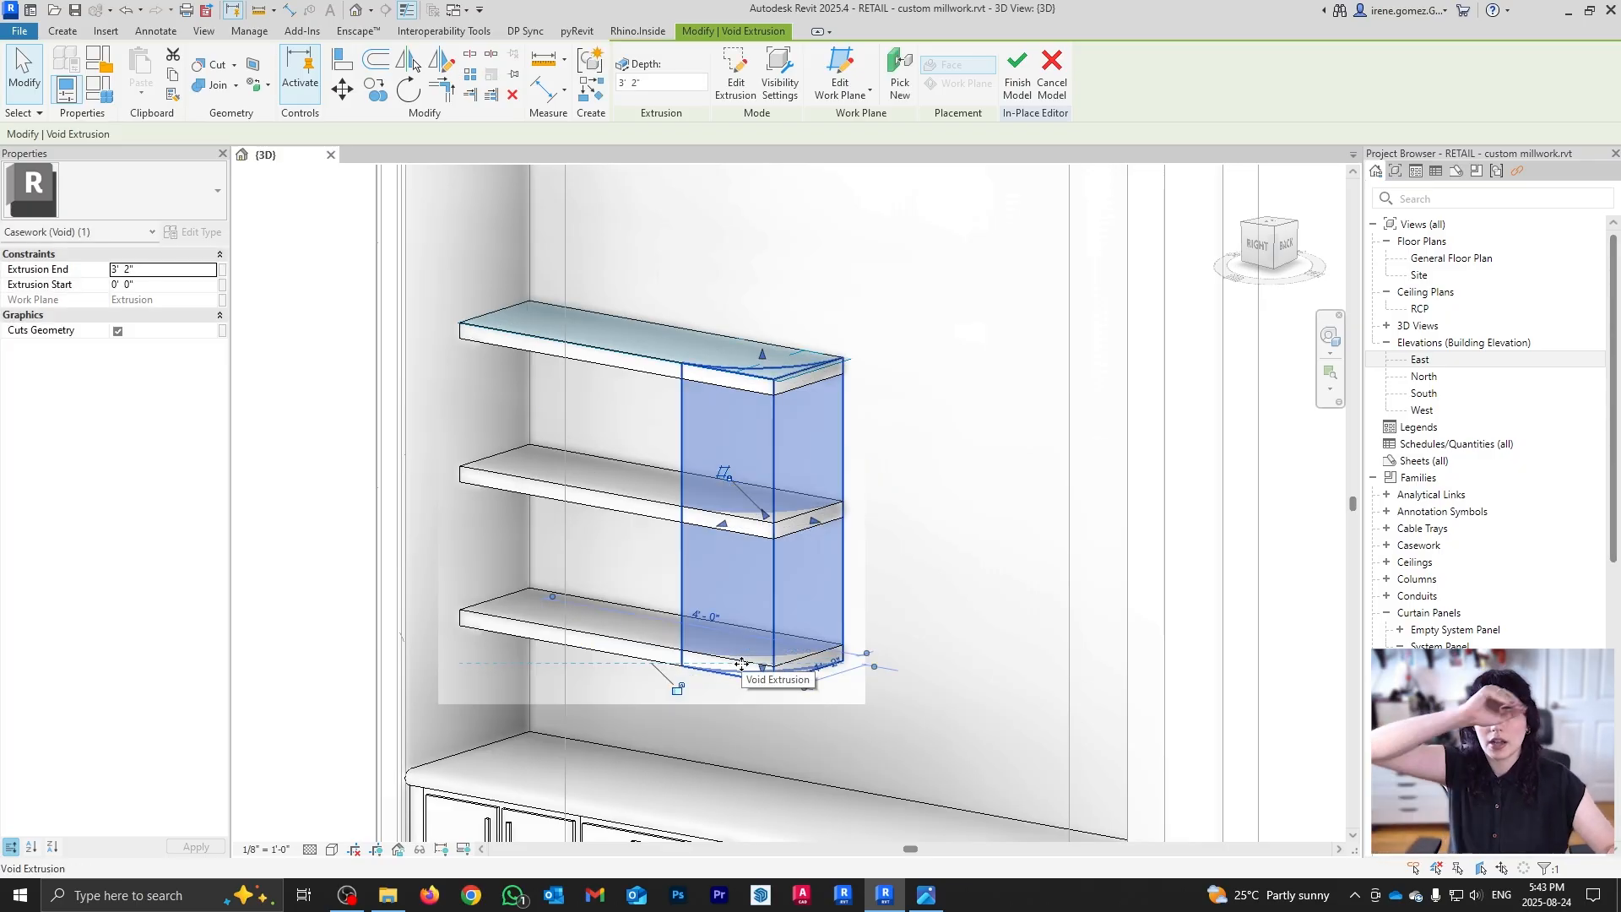
left_click(1322, 680)
Step: Orbit the rounded shelves and compare them with the reference shelf photo
middle_click_drag(696, 422, 898, 284, "shift")
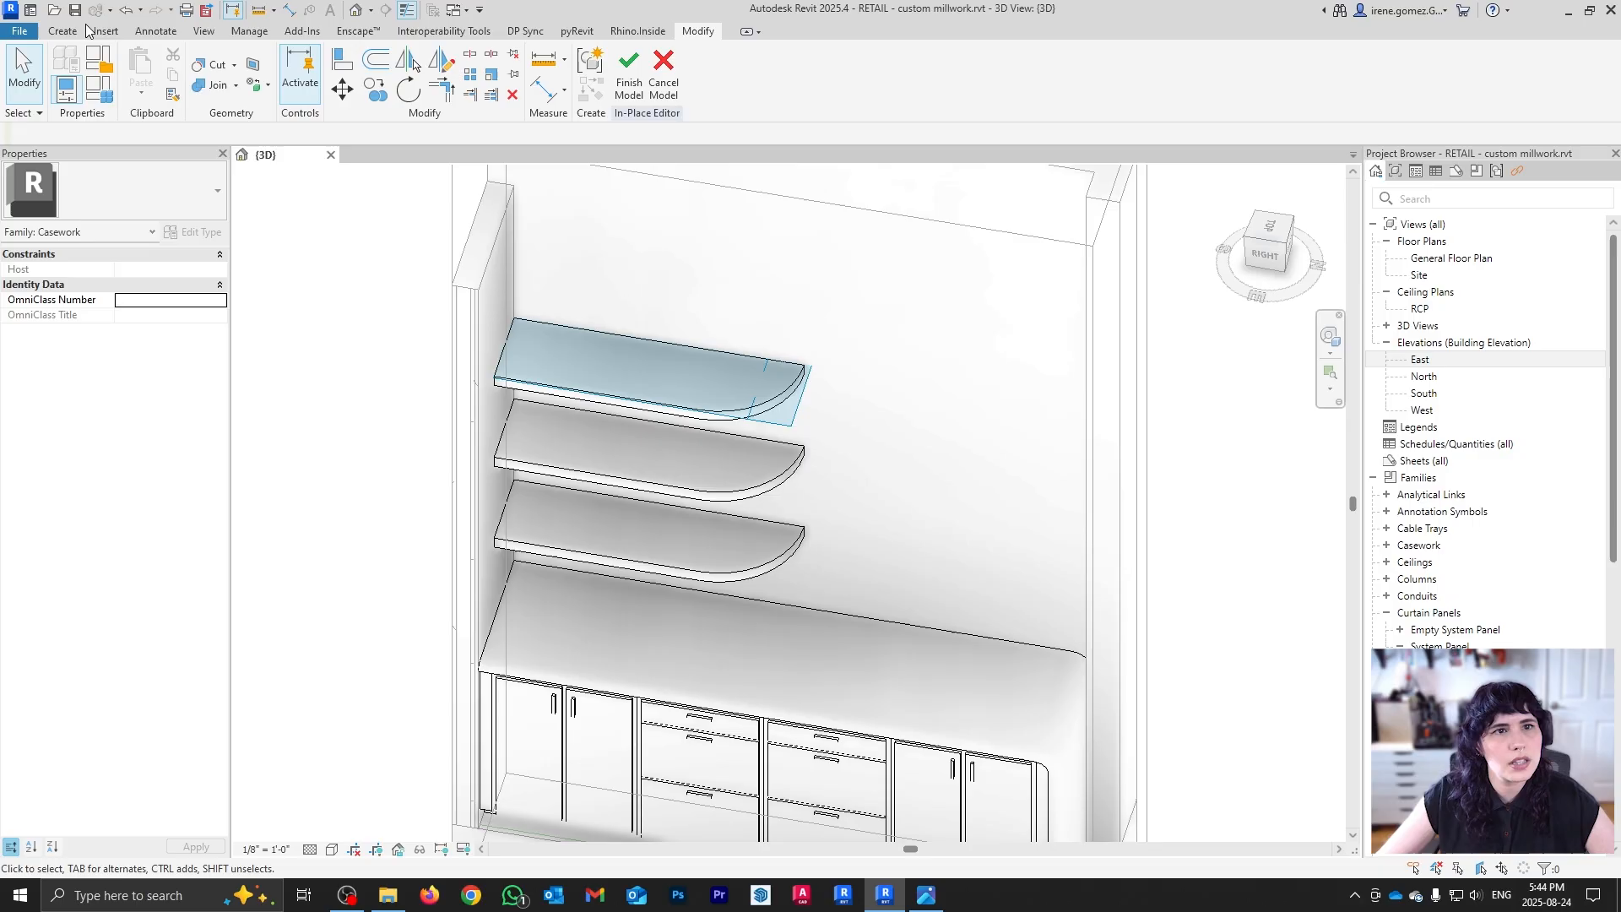
key("alt+Tab")
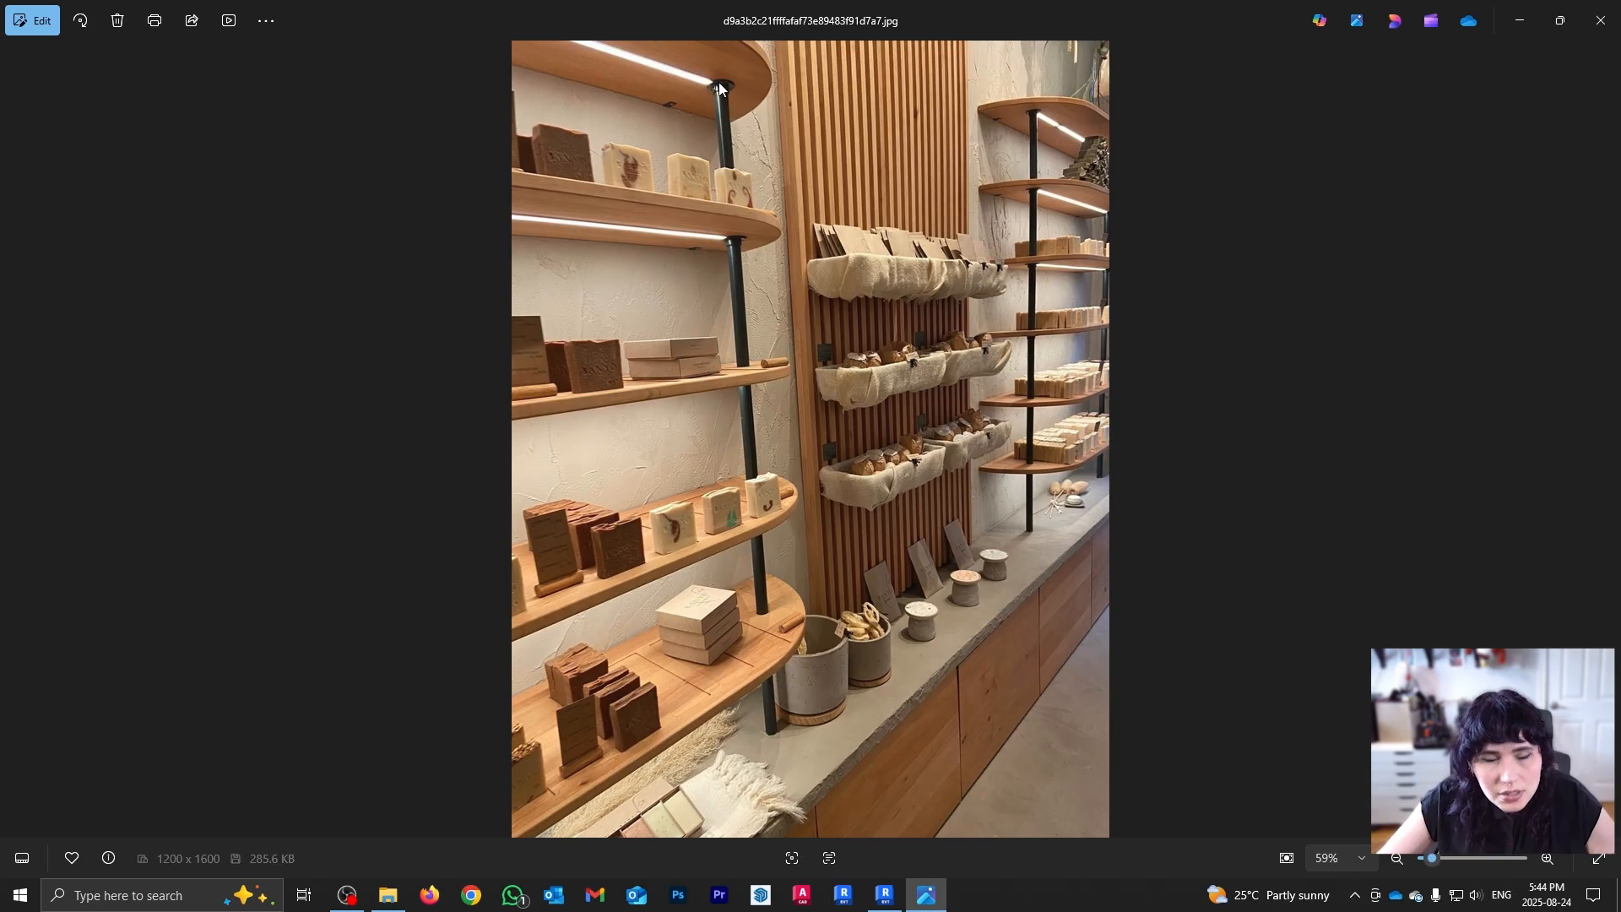
left_click(927, 893)
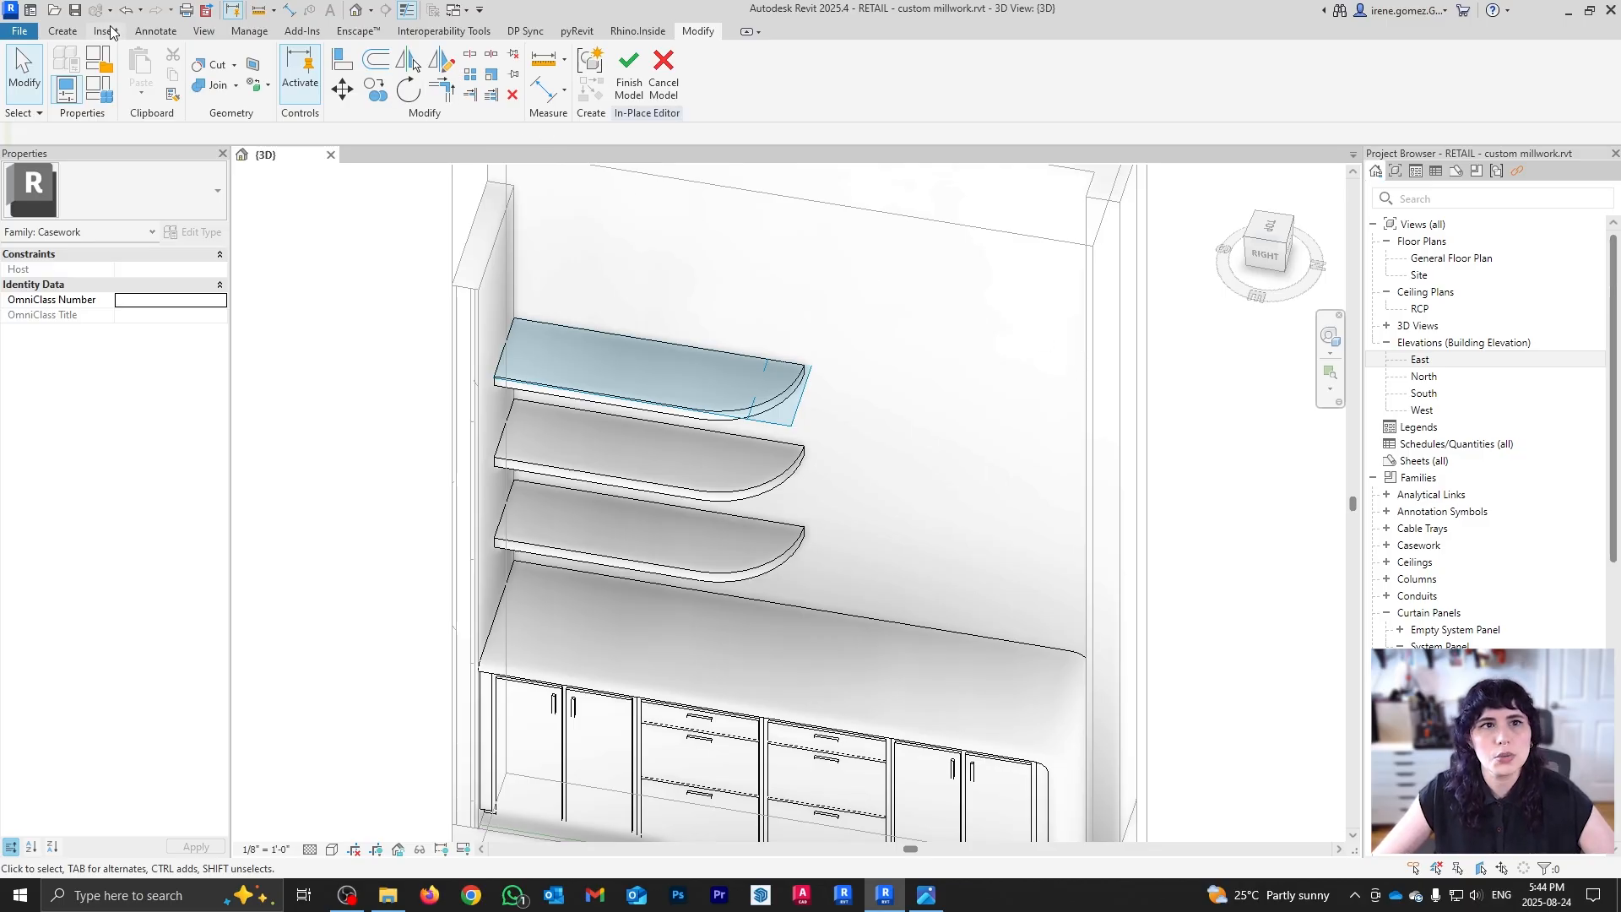
Step: Set the work plane to the countertop's top face using Pick a Plane
left_click(62, 31)
left_click(1004, 88)
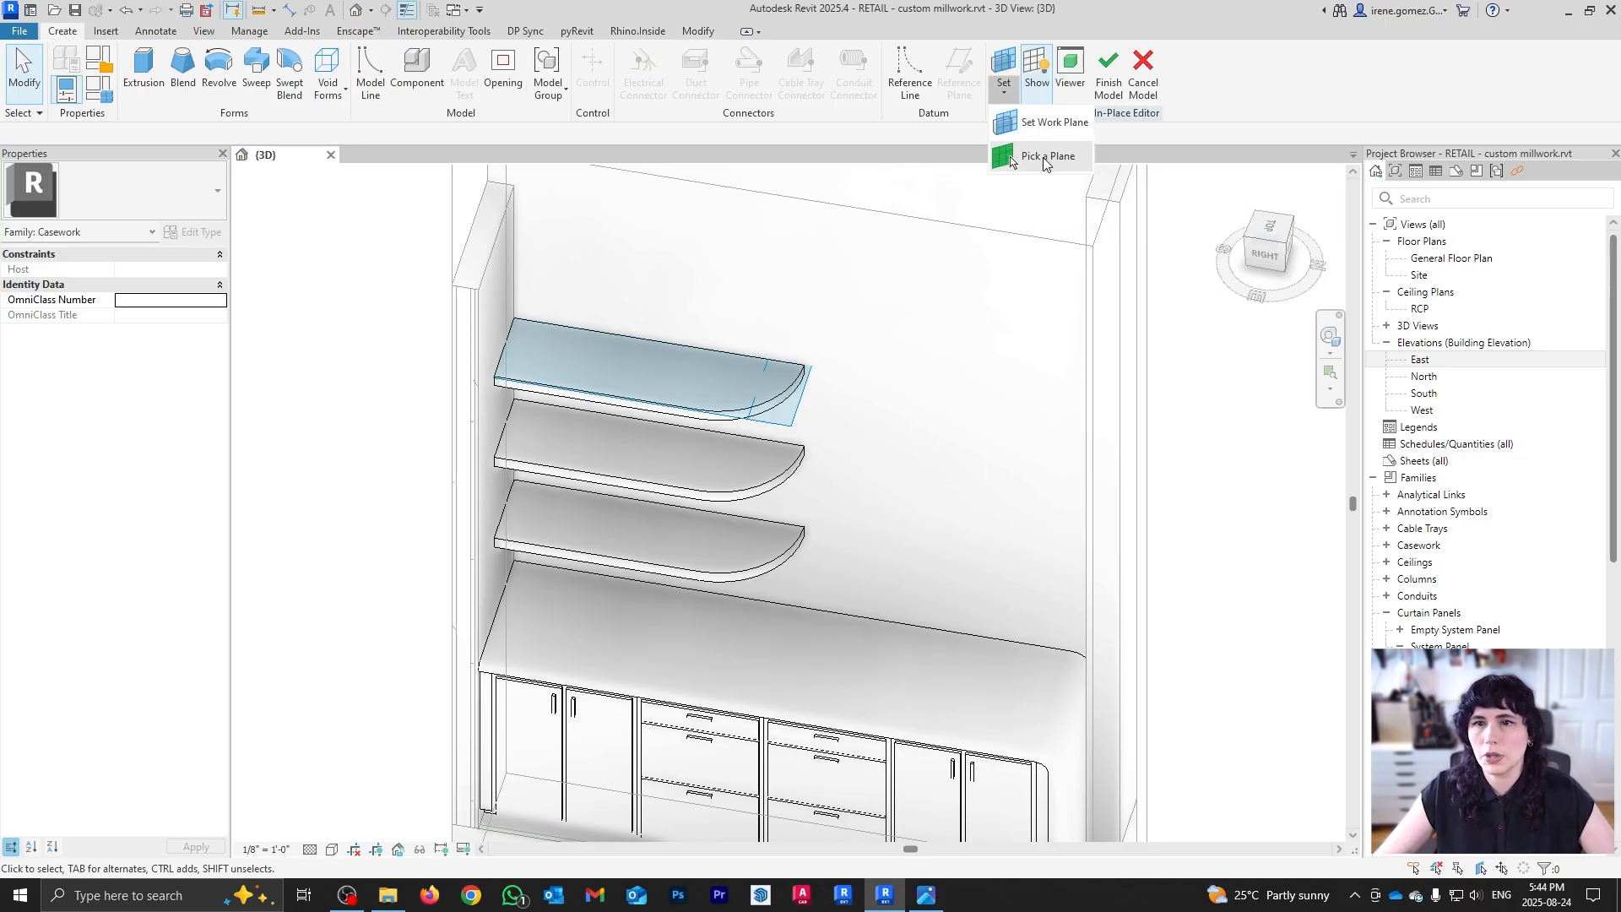
left_click(1046, 157)
left_click(790, 645)
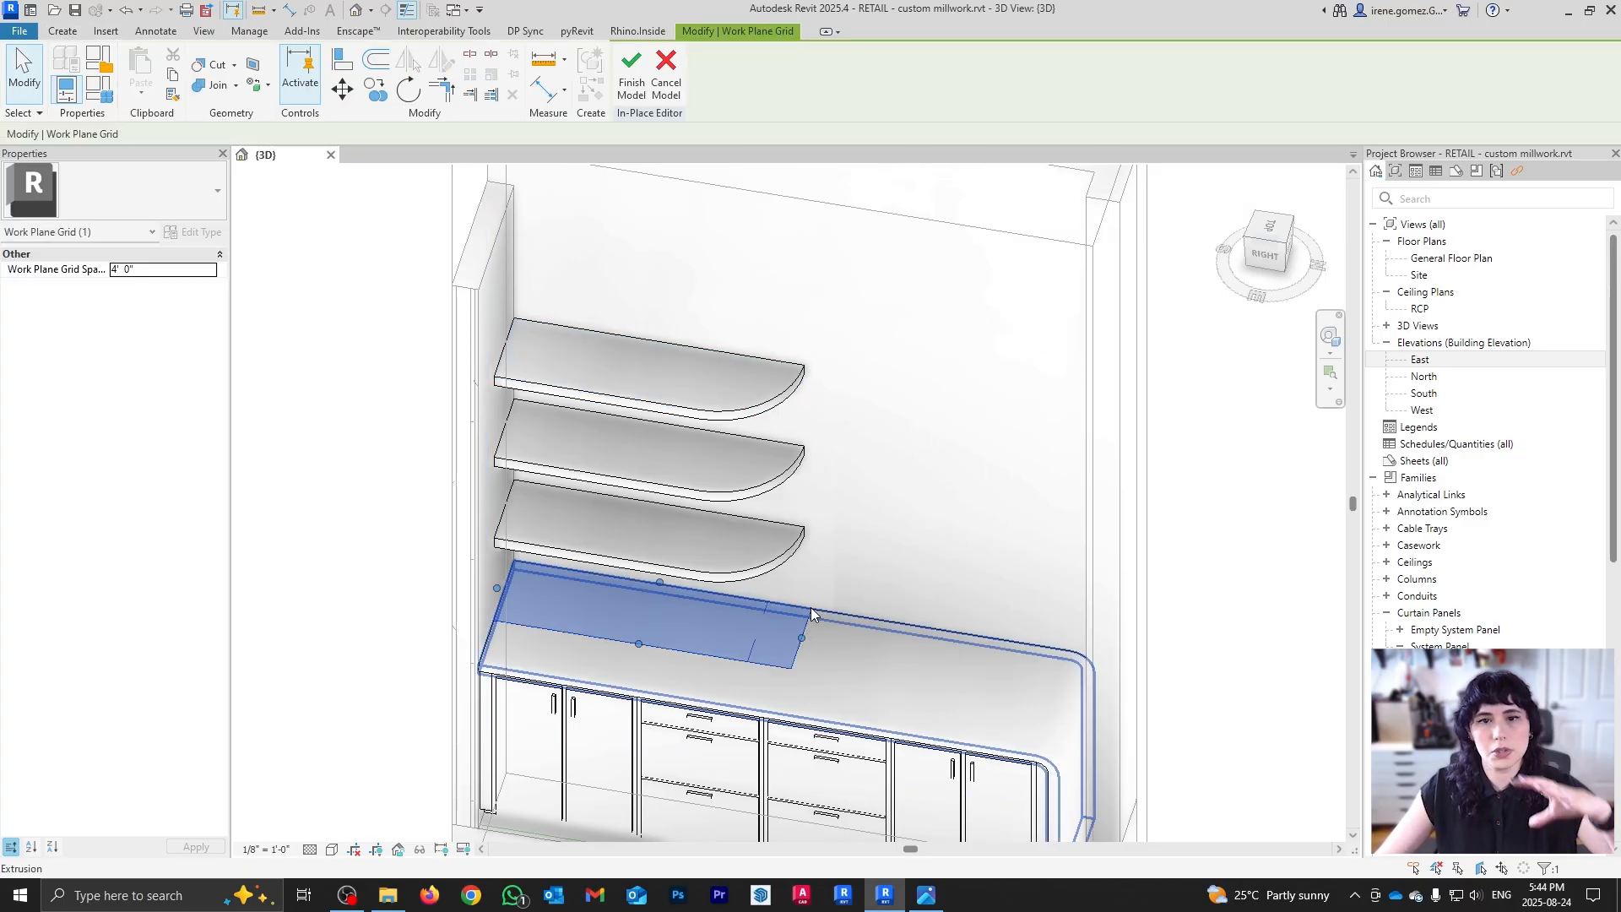
Step: Switch to the Top view in Wireframe visual style, centred on the countertop
left_click(1275, 230)
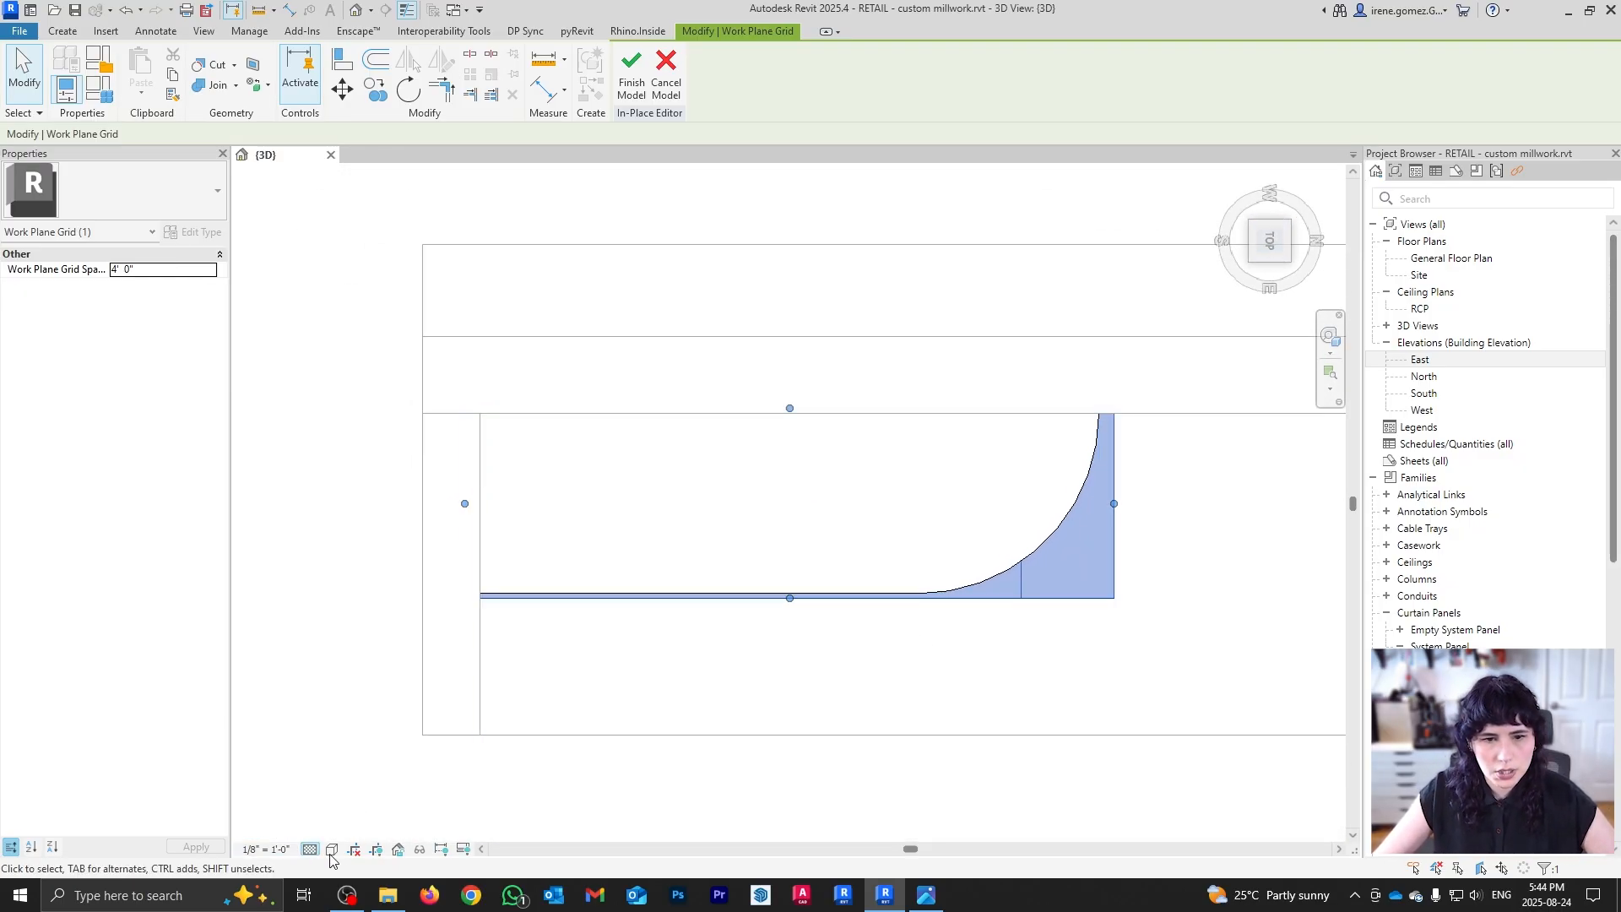
left_click(331, 850)
left_click(380, 743)
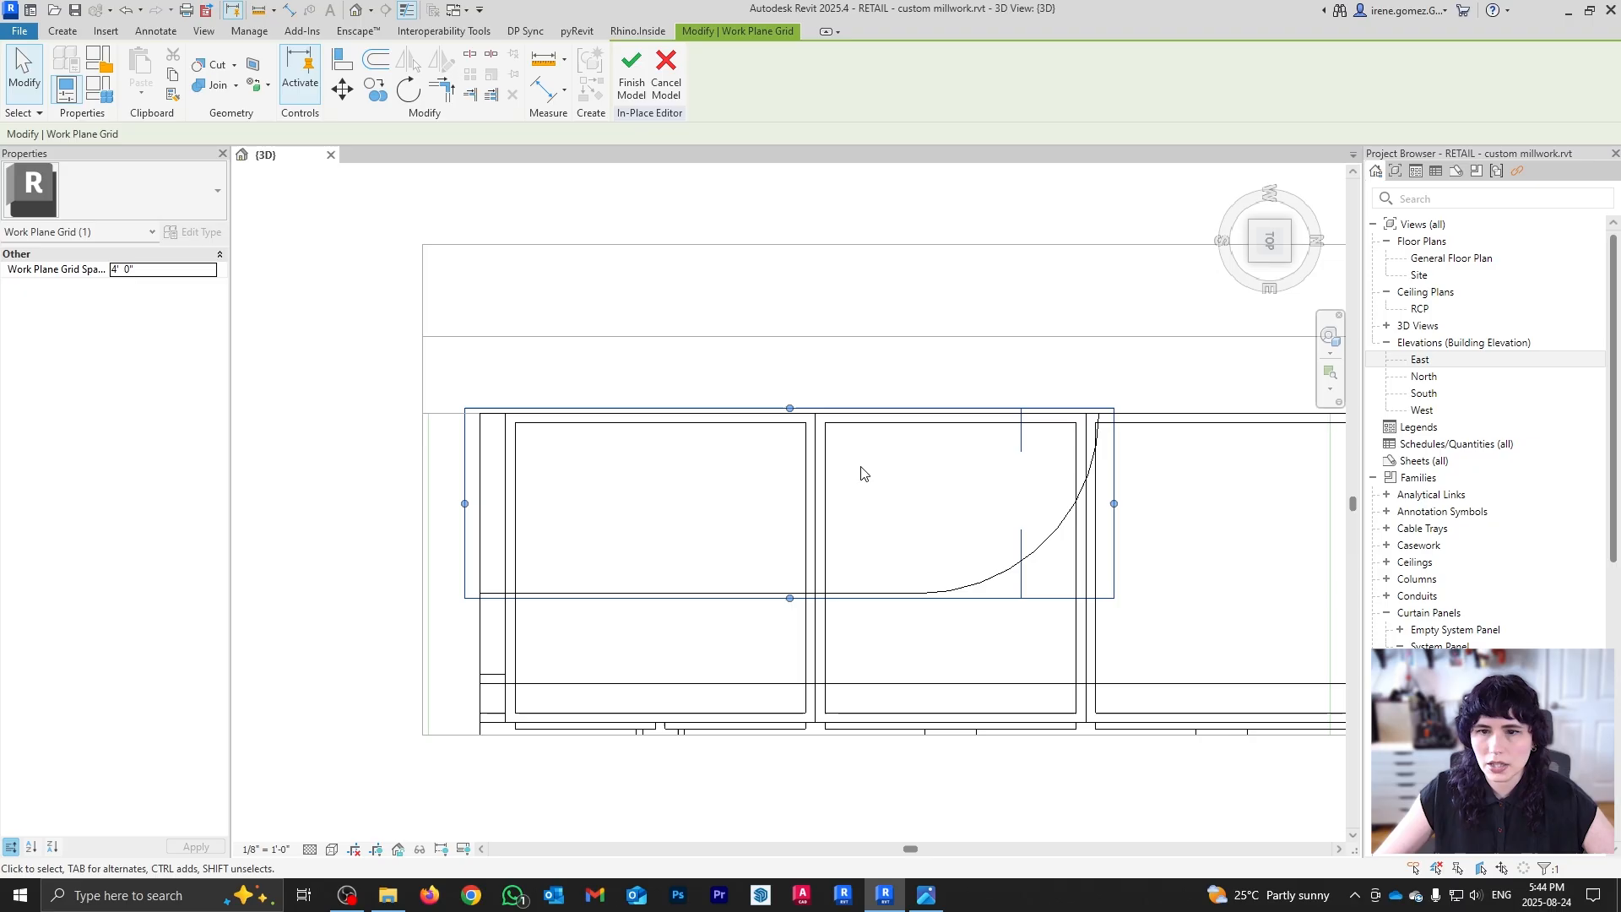
middle_click_drag(1165, 539, 1031, 552)
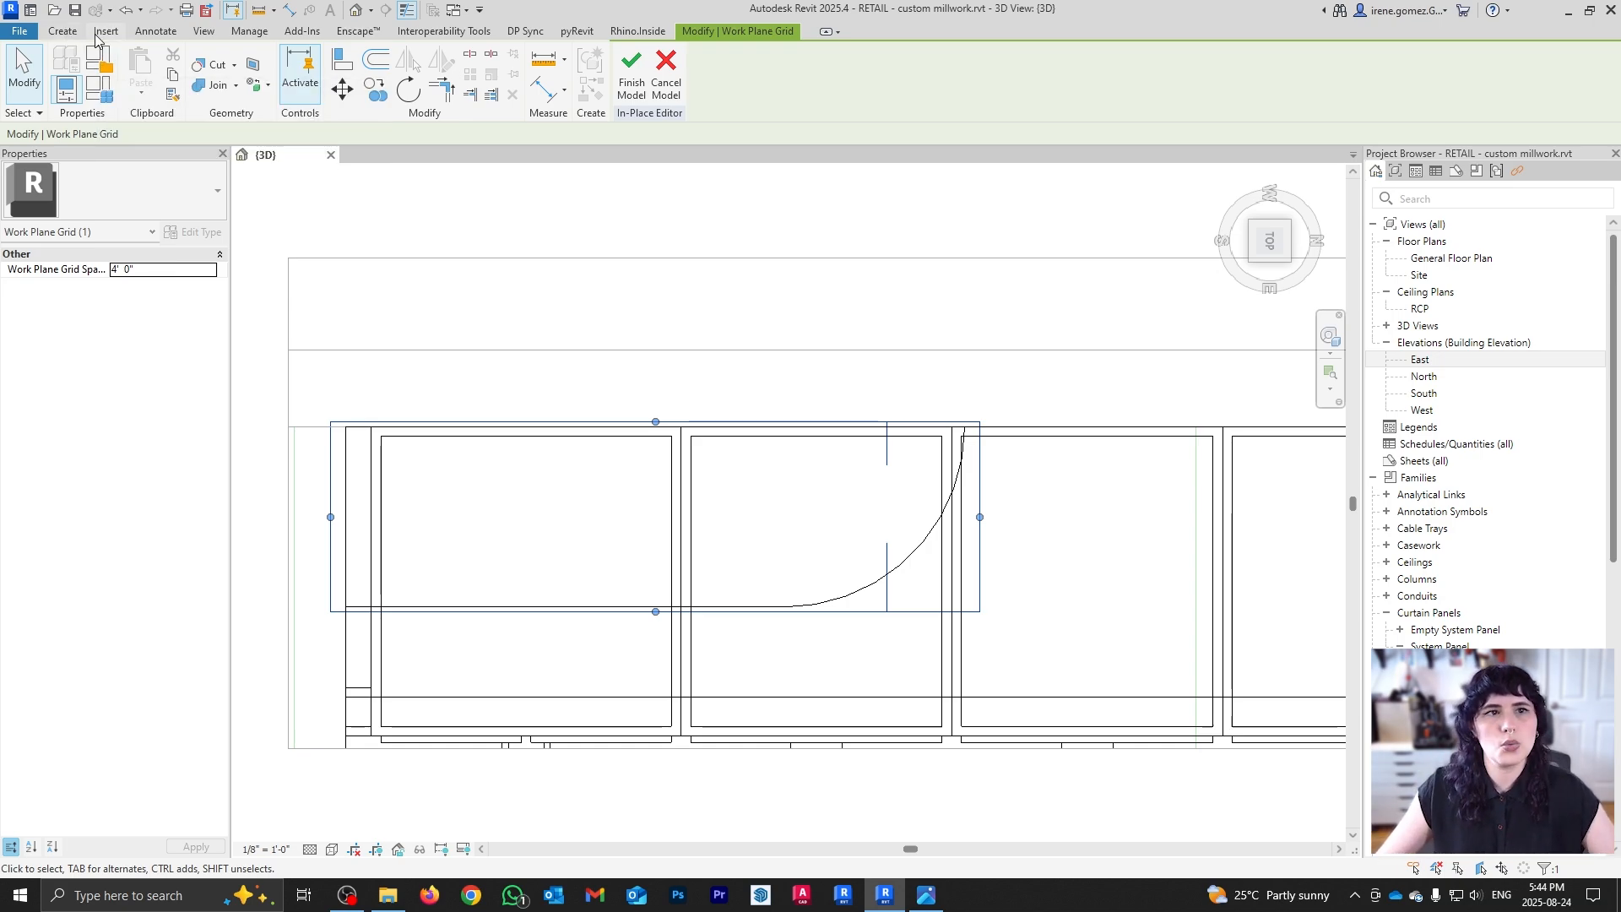
left_click(61, 30)
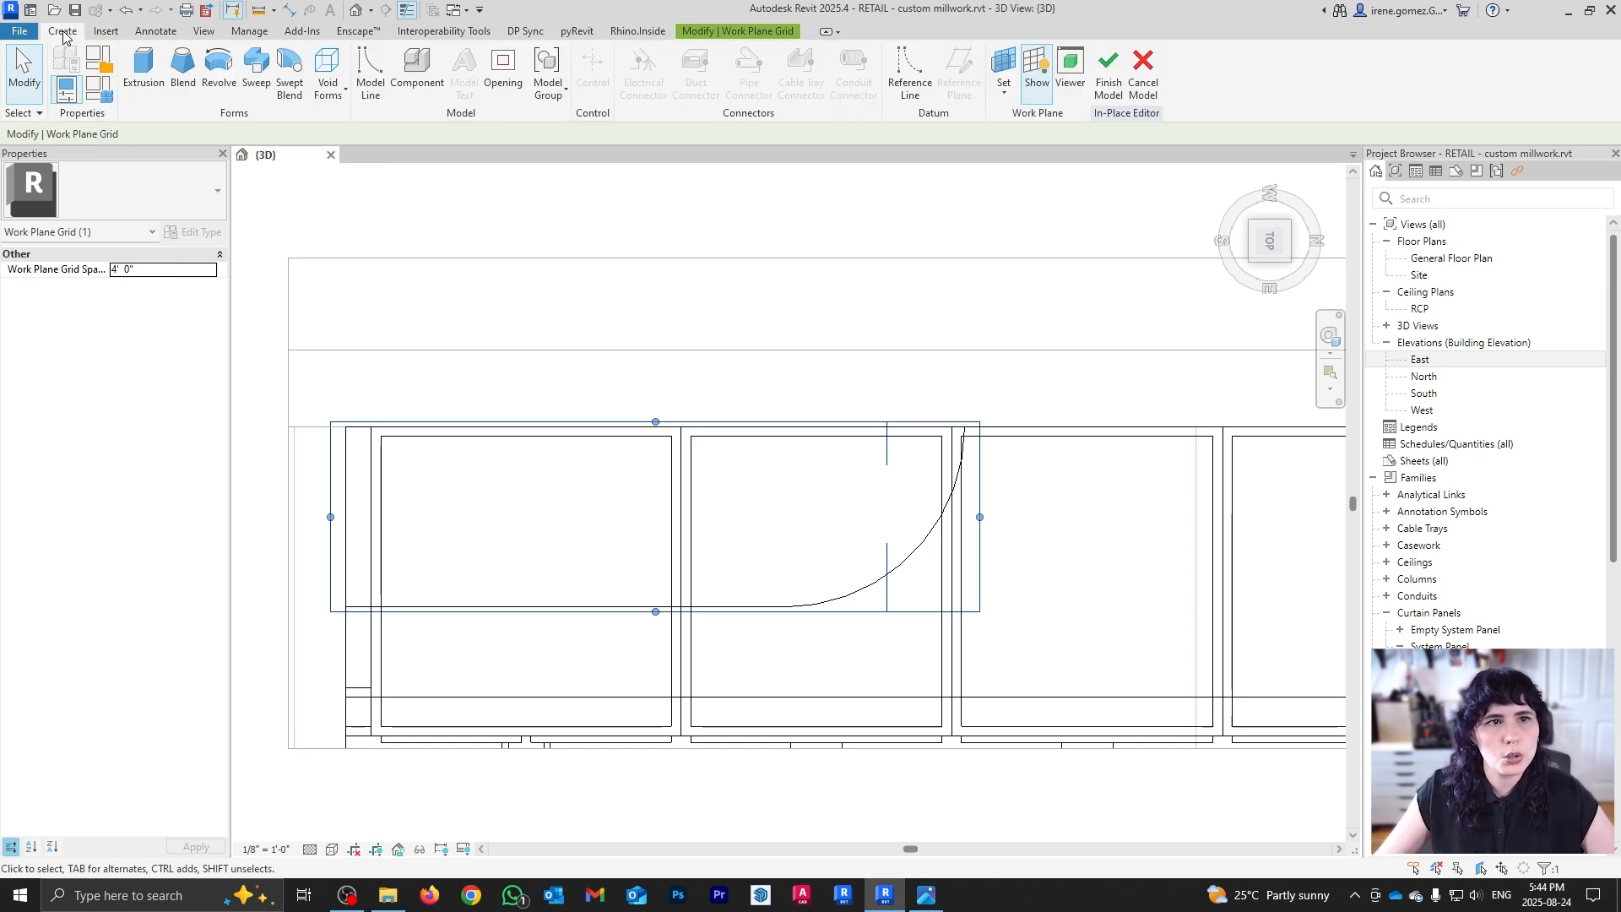
Step: Start a new solid extrusion and sketch a small circle at the shelf arc's end
left_click(146, 80)
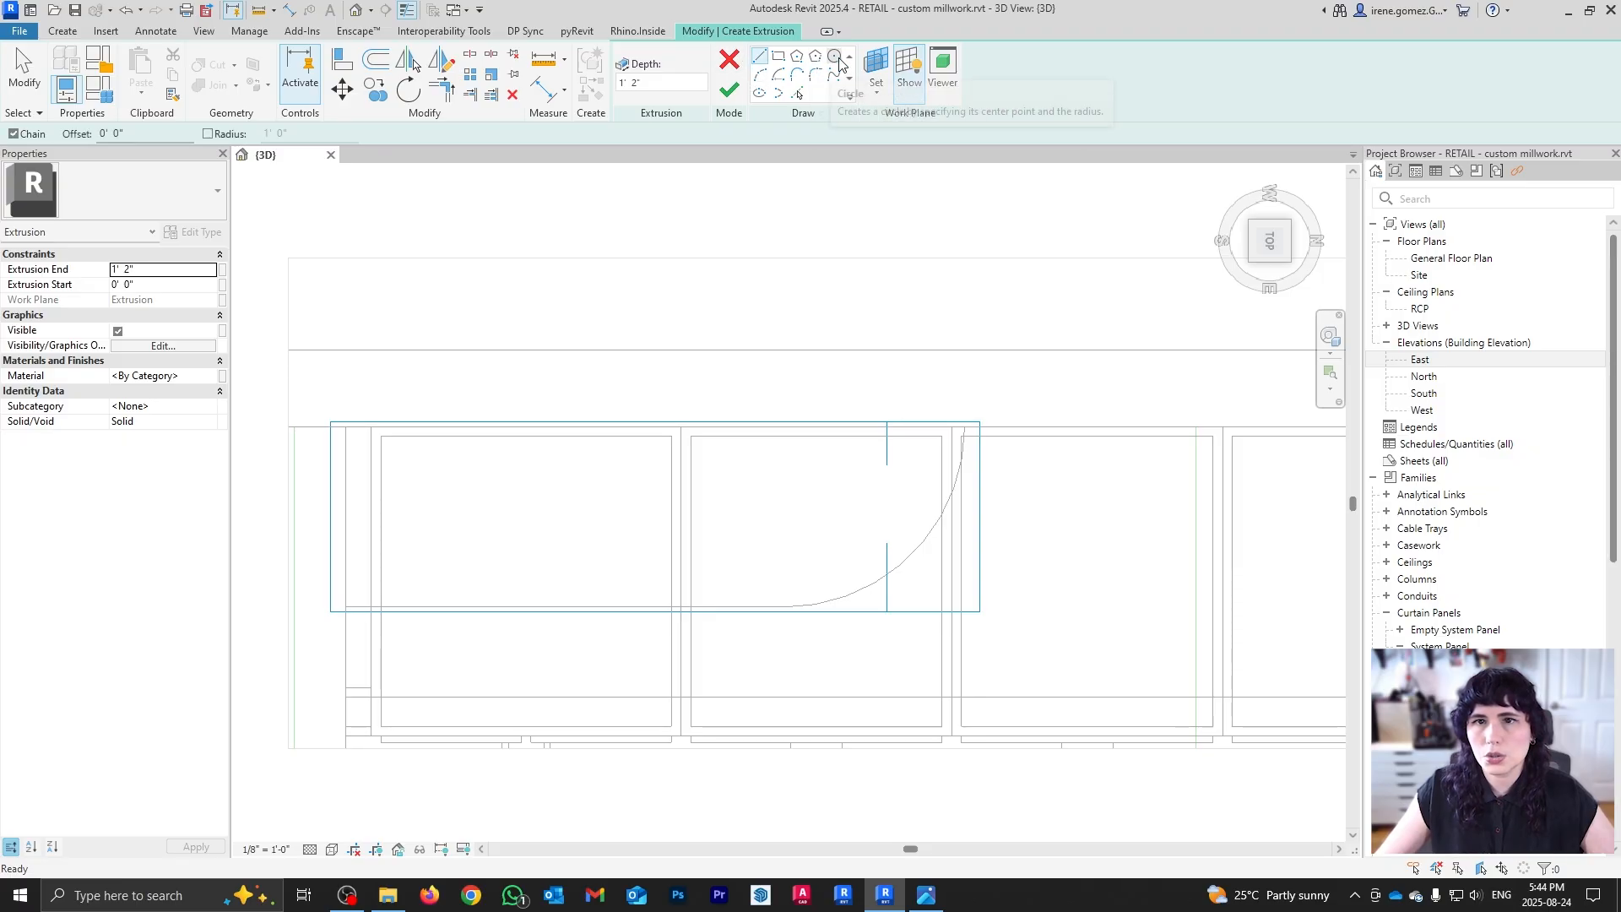
left_click(838, 61)
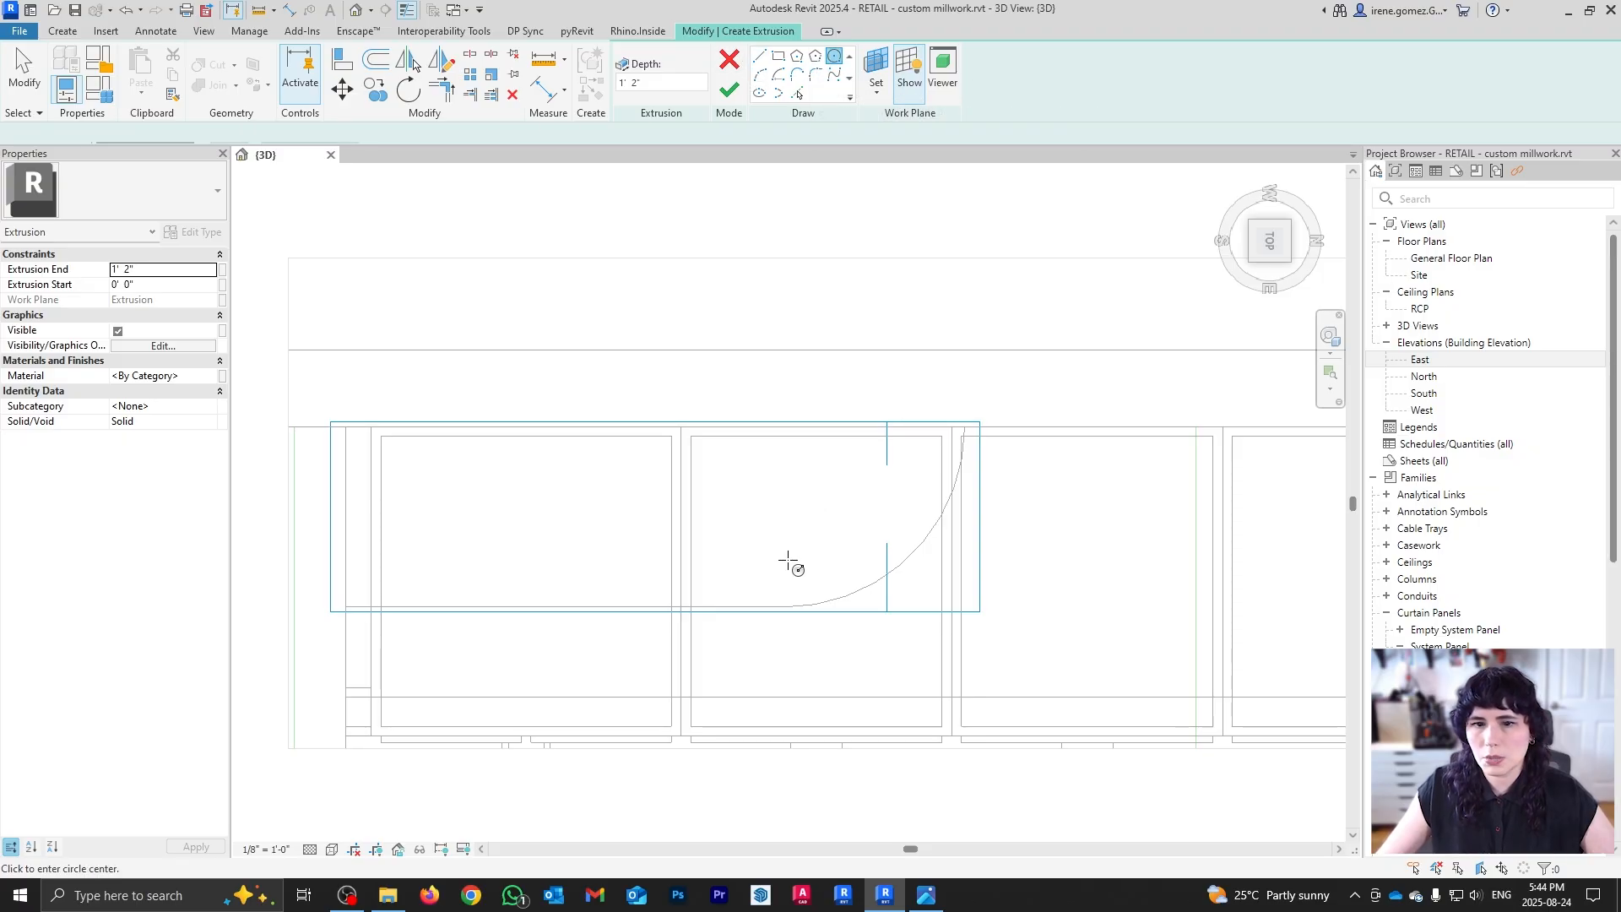
left_click(785, 606)
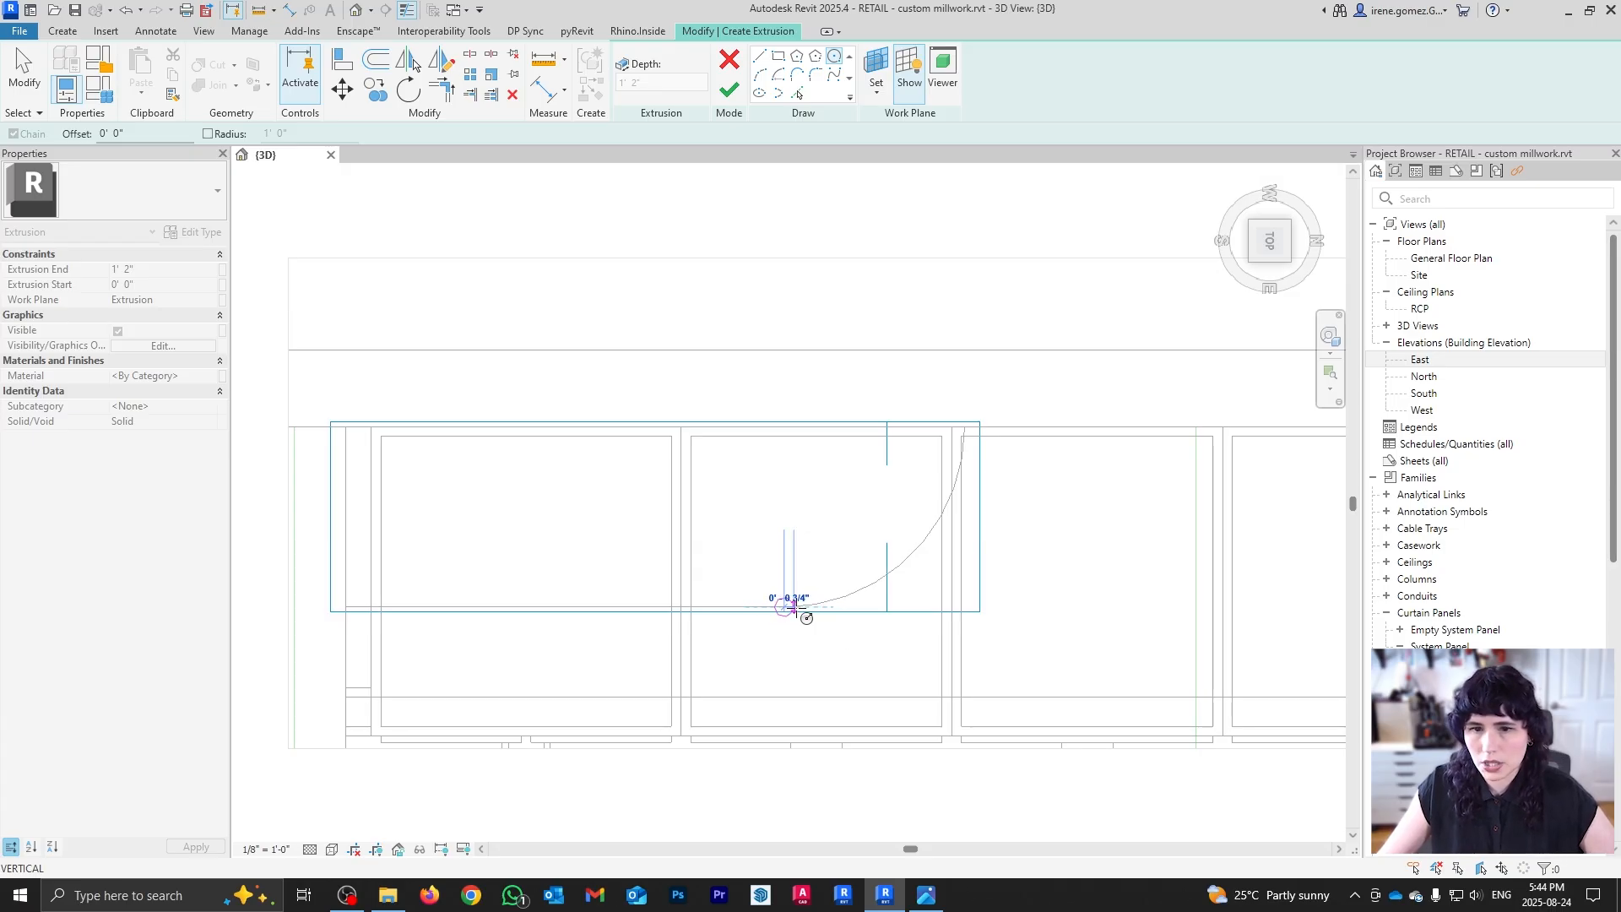
left_click(797, 606)
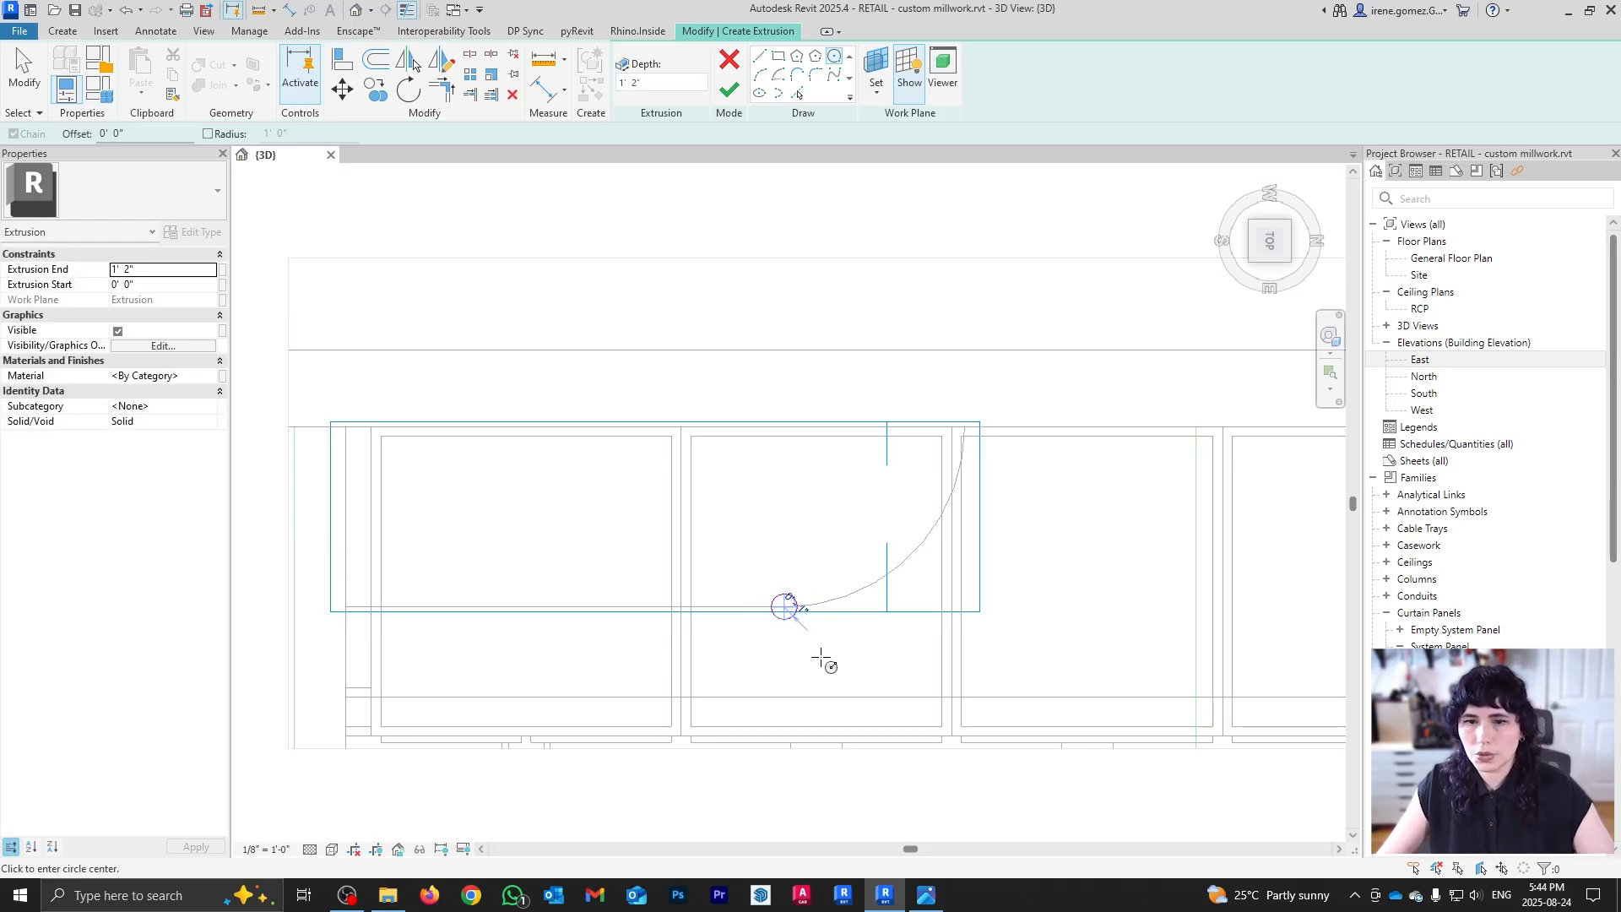
key("Escape")
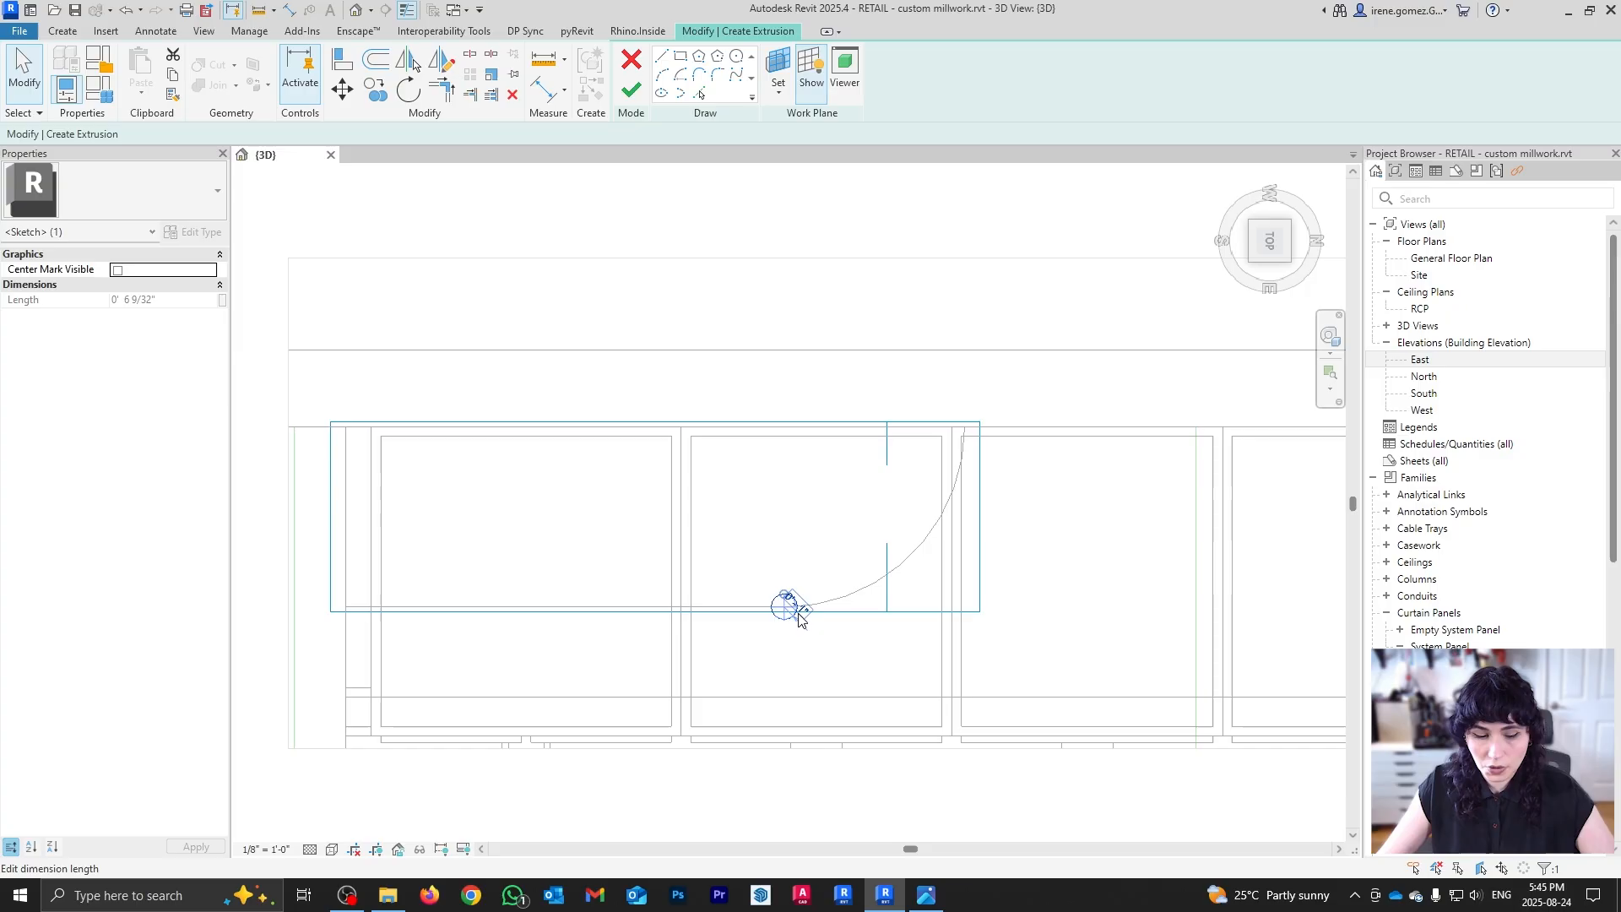
Step: Move the circle 7 inches up, then 7 inches to the right
key("m")
key("v")
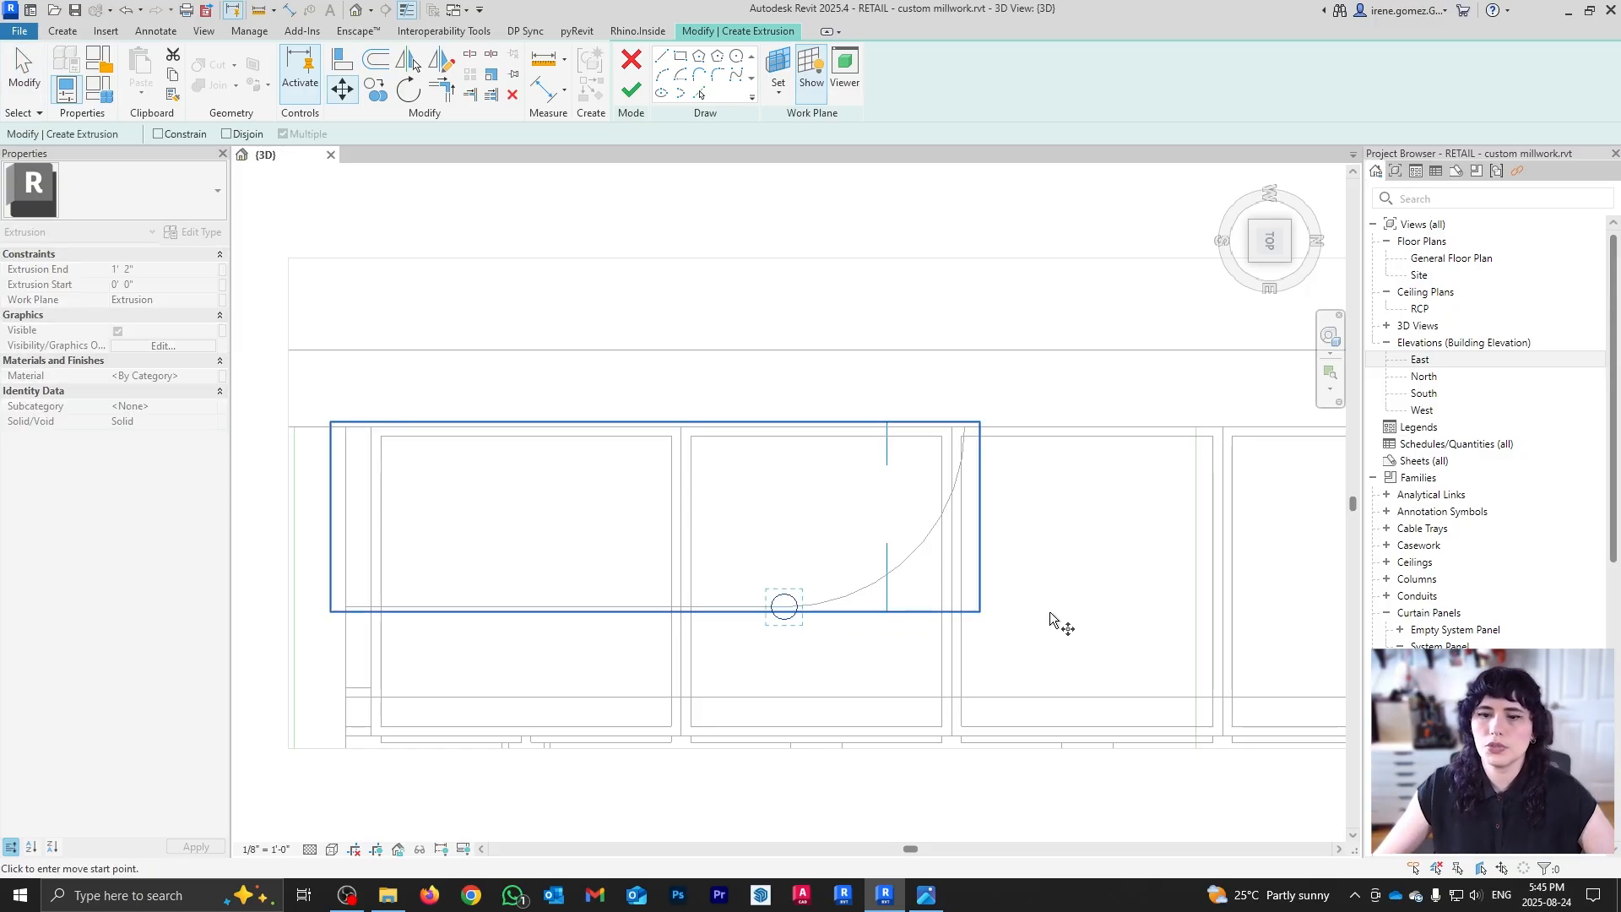
left_click(1050, 611)
type("0 7")
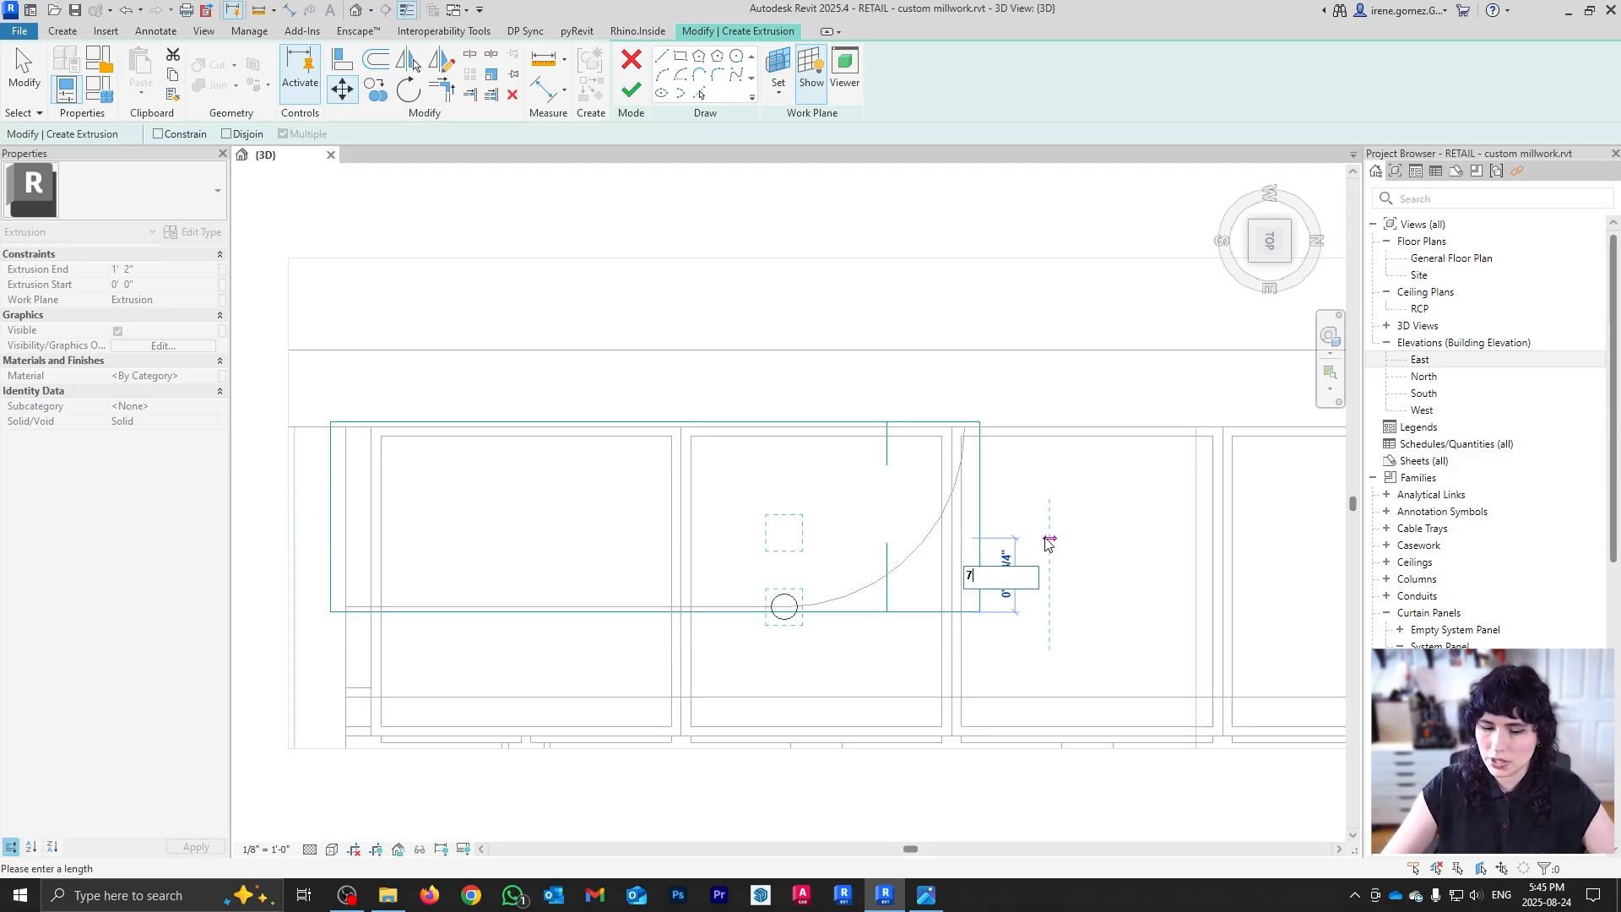
key("Return")
key("m")
key("v")
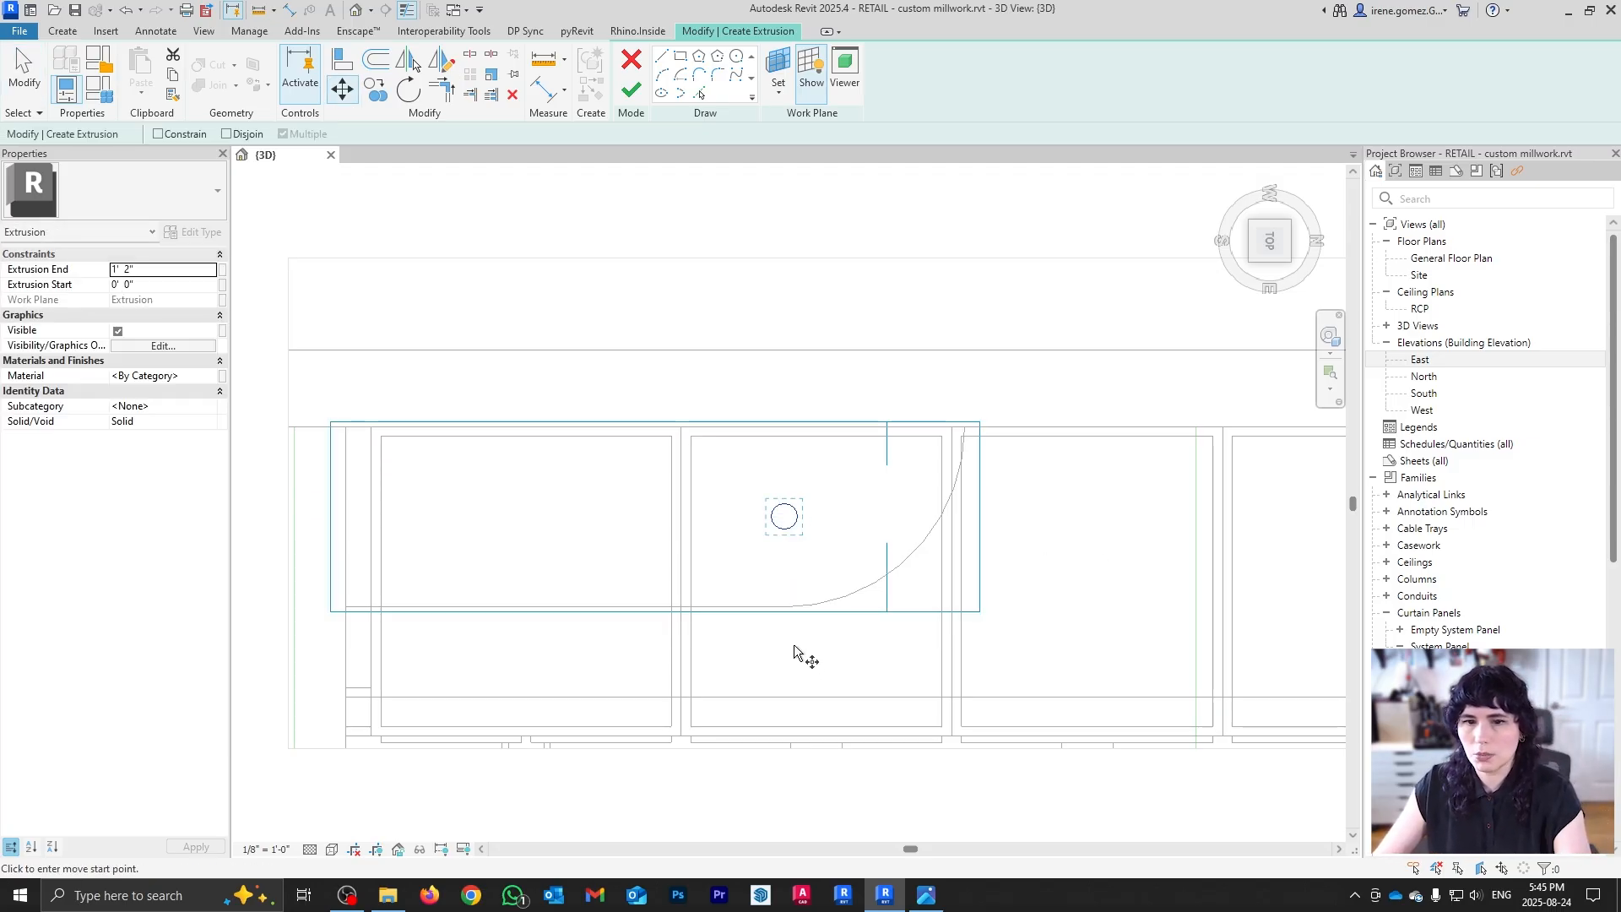
left_click(793, 645)
type("7")
key("Return")
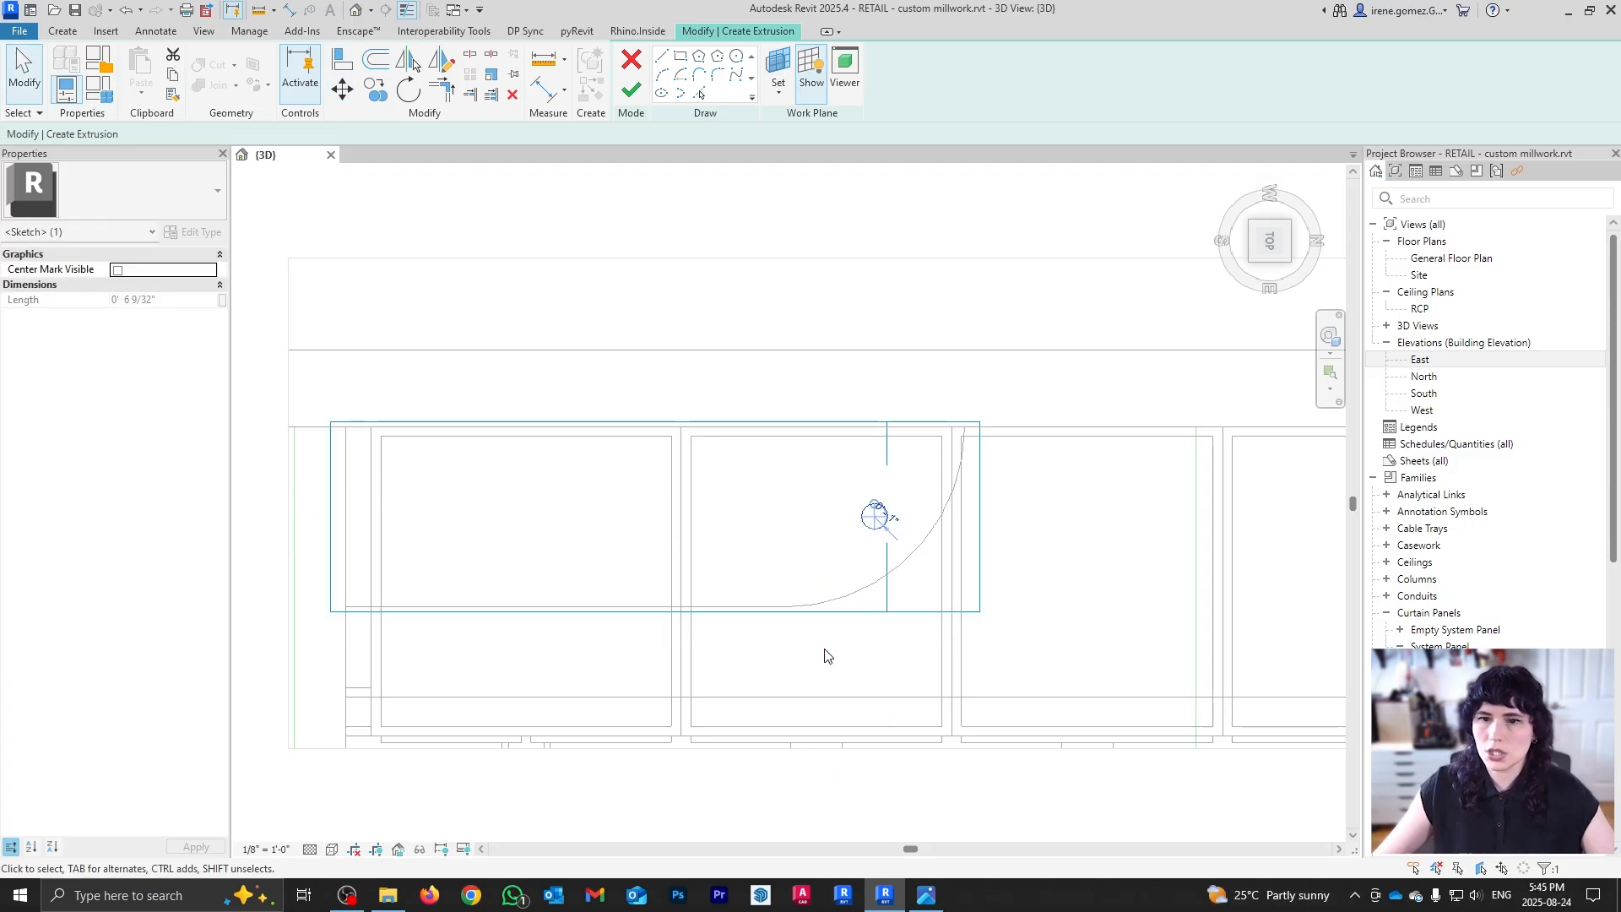
key("Escape")
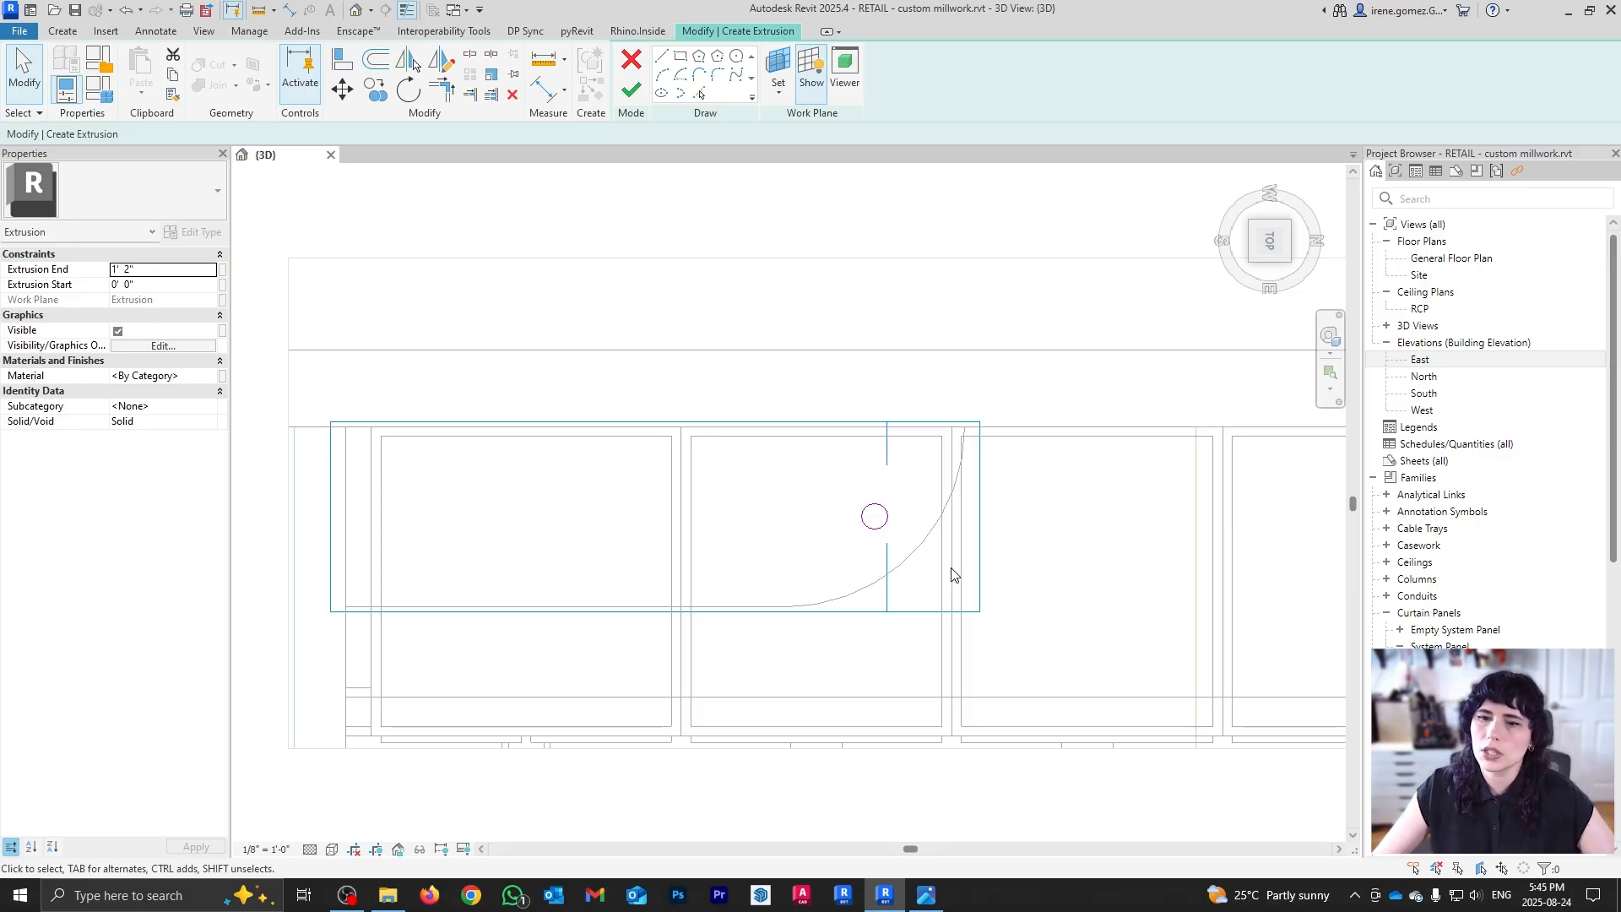
Step: Compare the sketch with the shelving reference photo and orbit to an angled overview
left_click(929, 901)
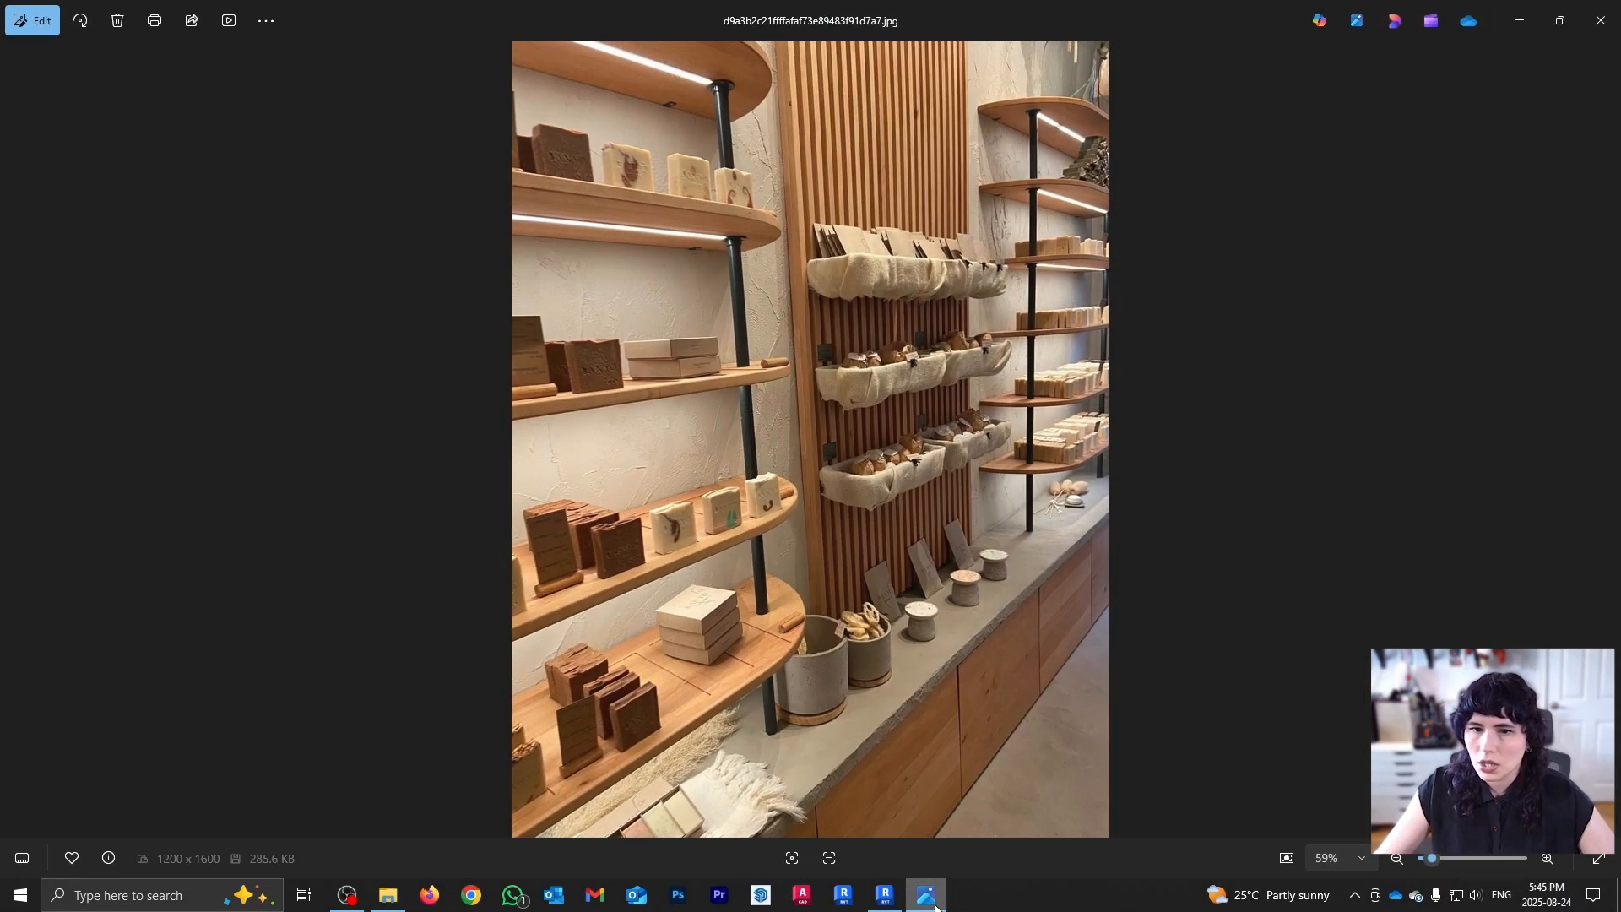
left_click(935, 901)
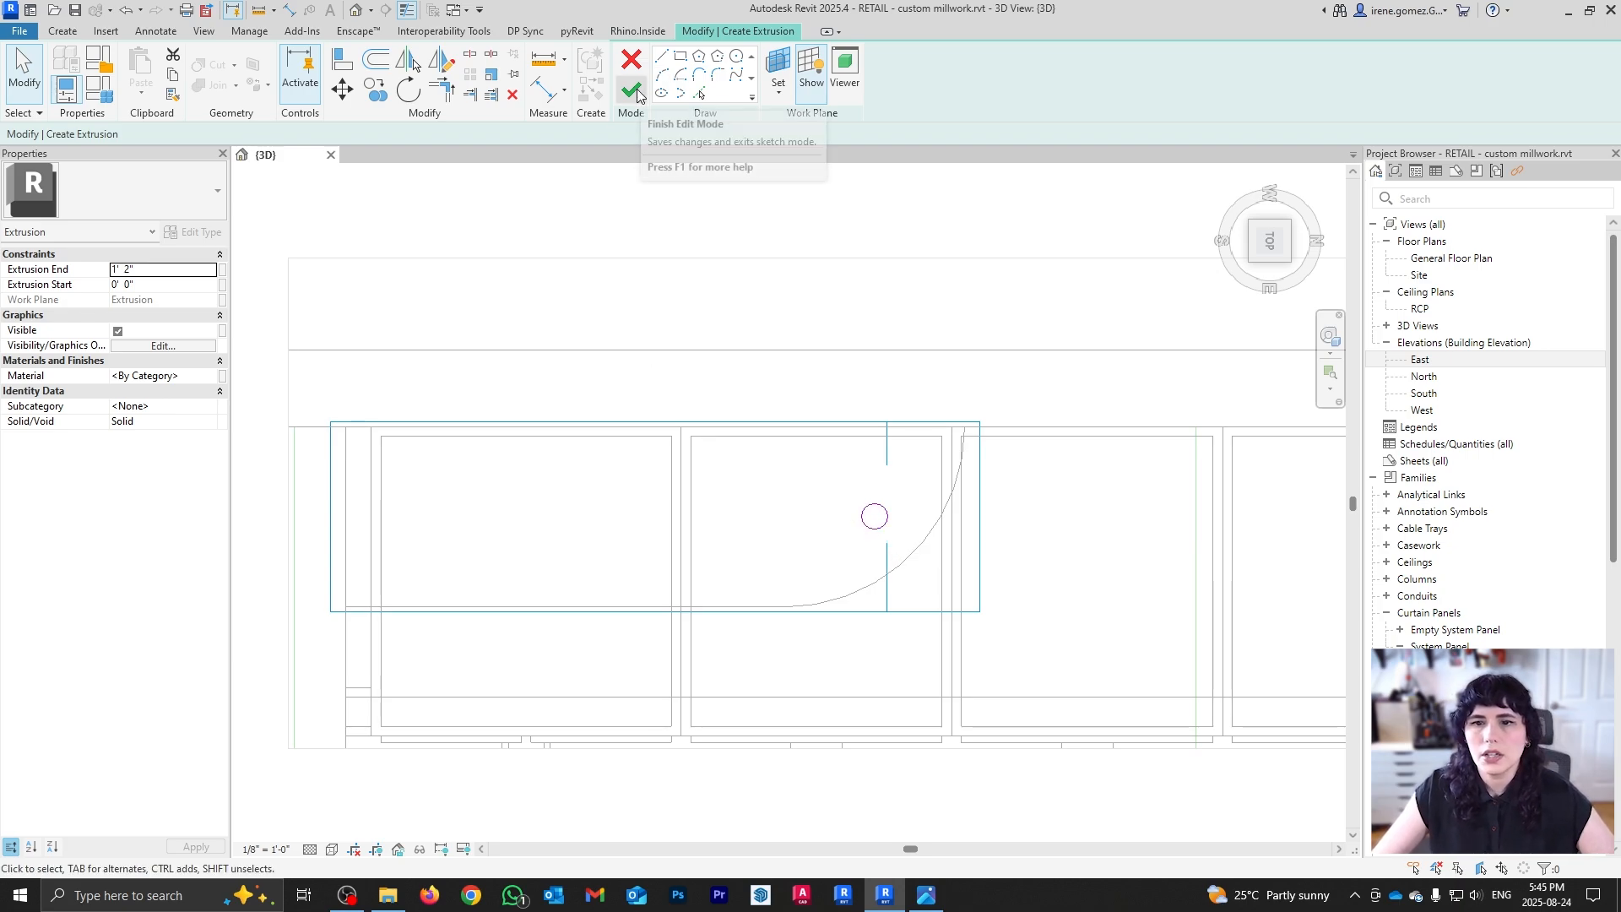
middle_click_drag(1100, 682, 895, 523, "shift")
scroll(948, 351, "down", 3)
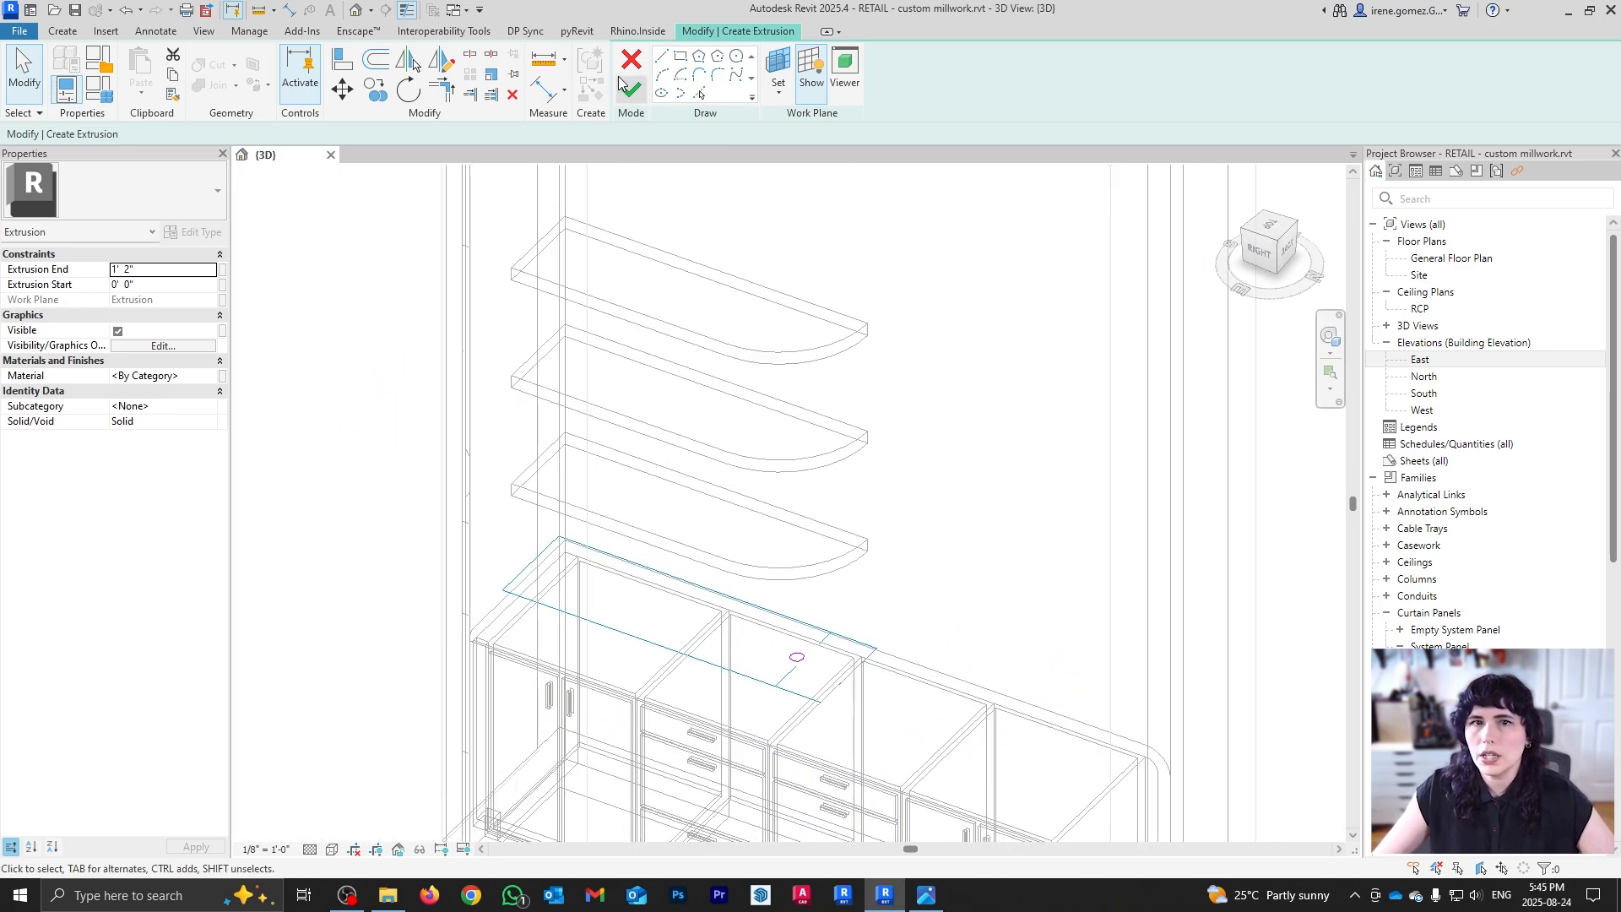
Step: Finish the circle sketch as a rod and stretch its top from the countertop to the top shelf
left_click(632, 90)
scroll(868, 606, "down", 2)
middle_click_drag(819, 652, 816, 592, "shift")
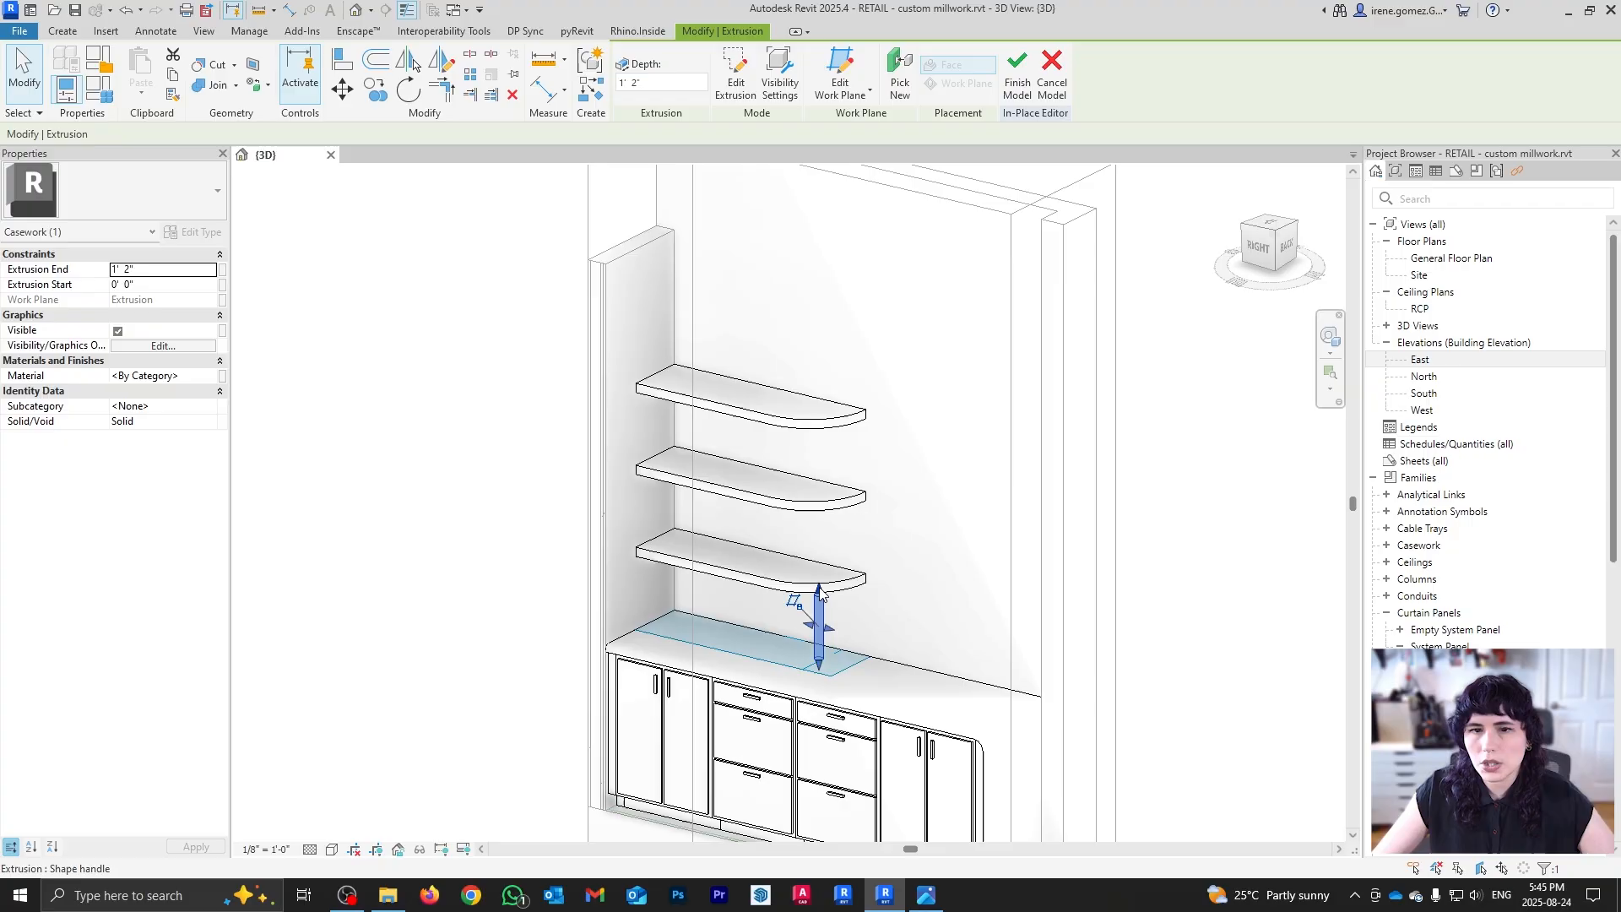
left_click_drag(818, 593, 870, 424)
left_click(1271, 658)
scroll(809, 600, "up", 5)
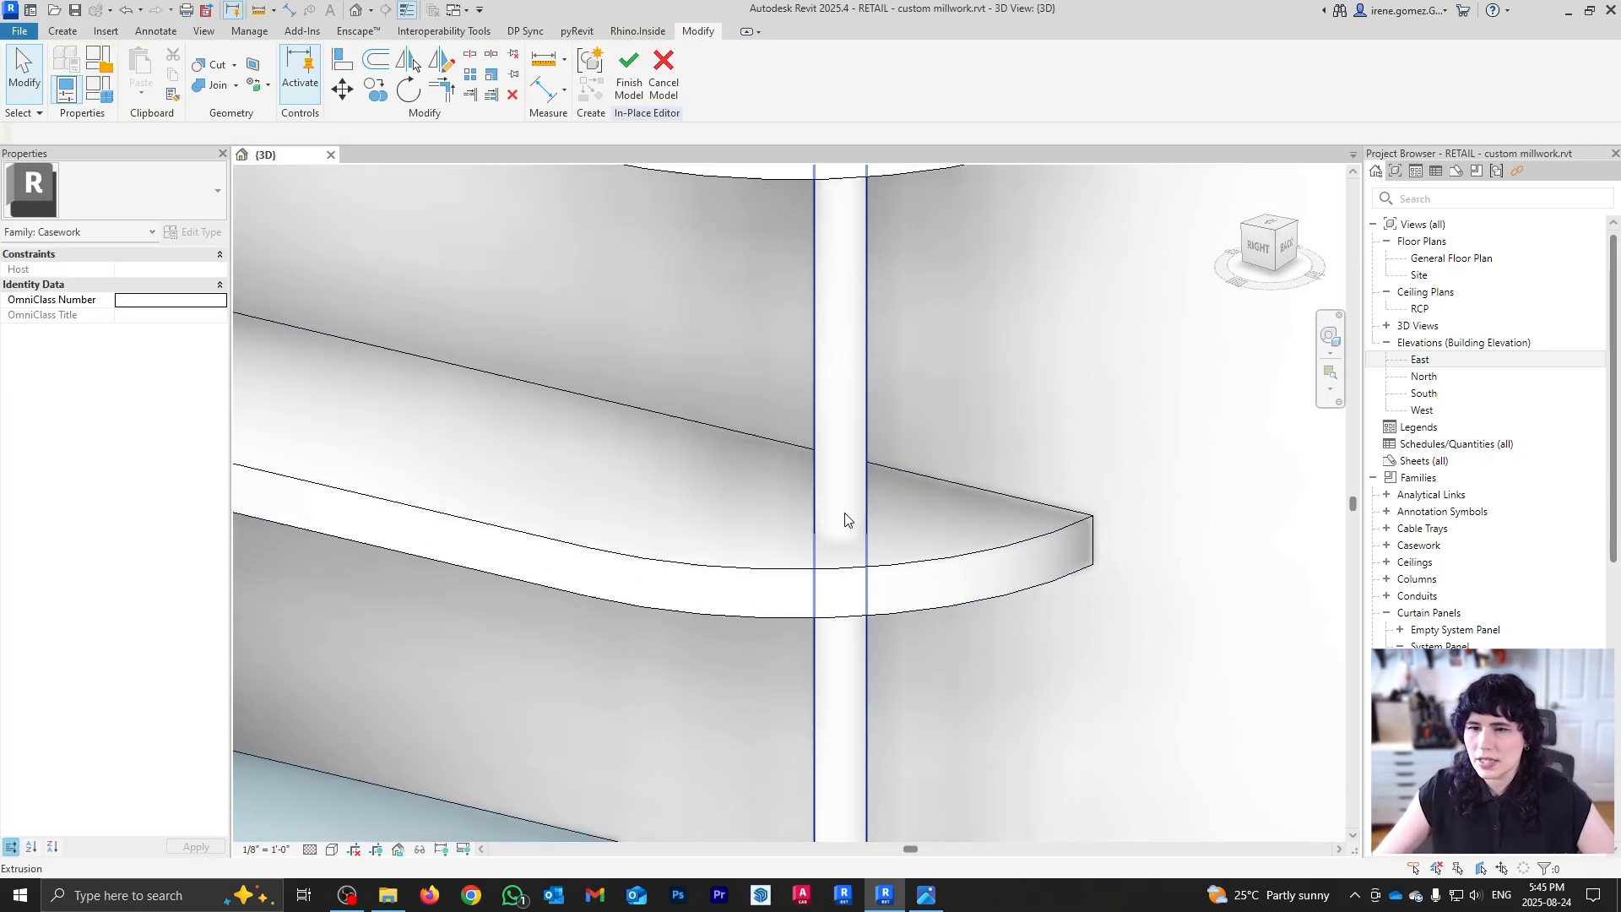
scroll(845, 520, "down", 8)
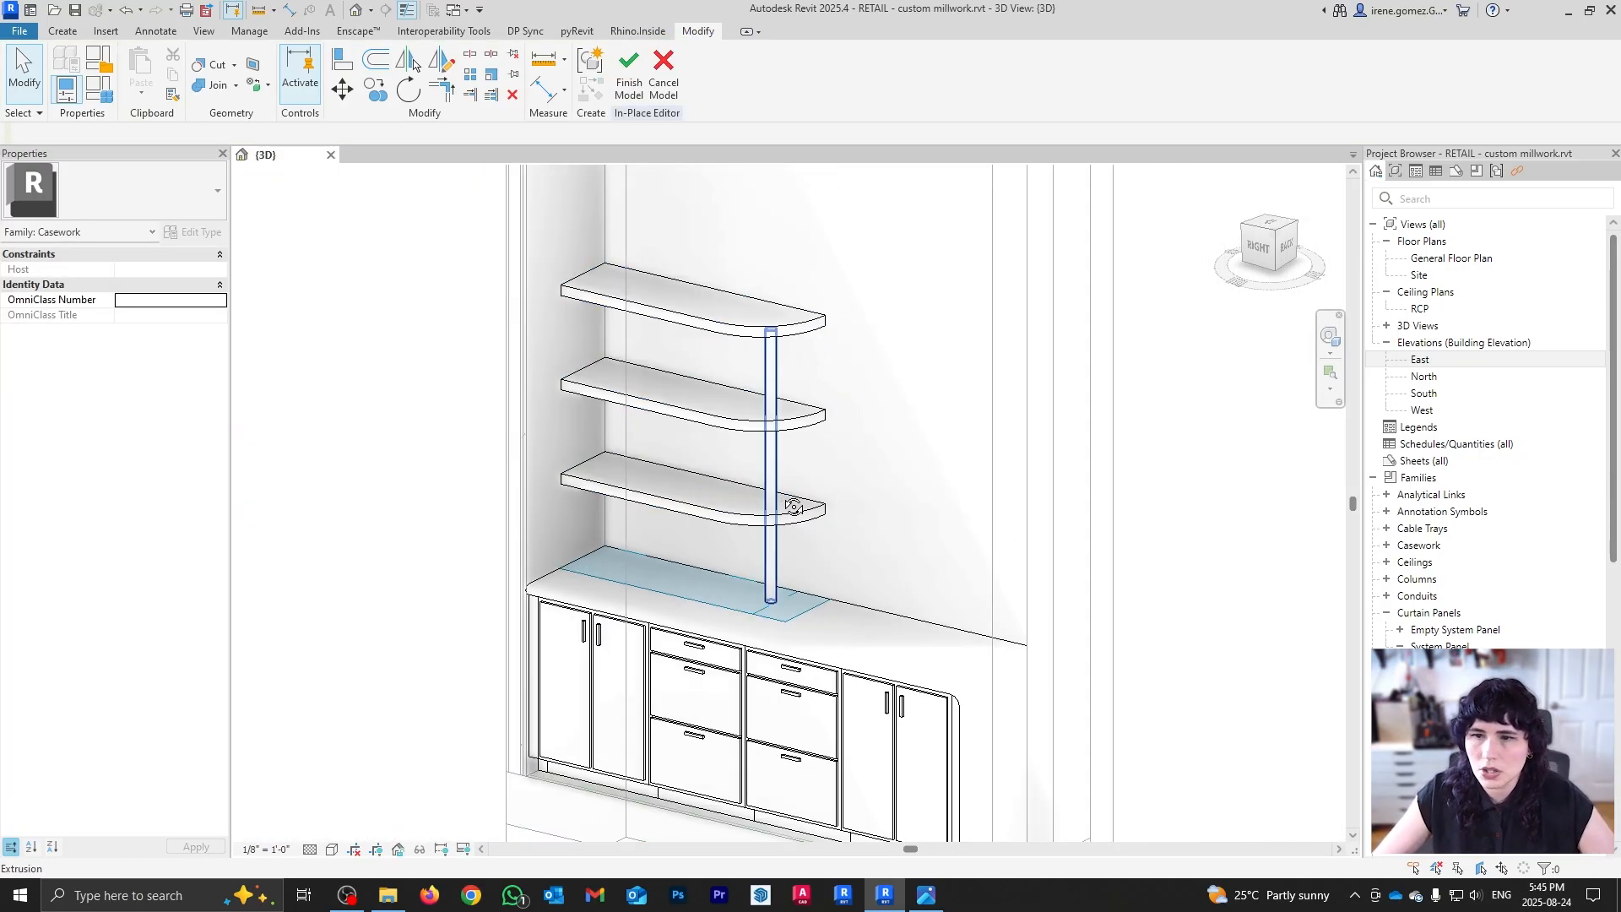
middle_click_drag(794, 507, 866, 499, "shift")
scroll(866, 499, "up", 2)
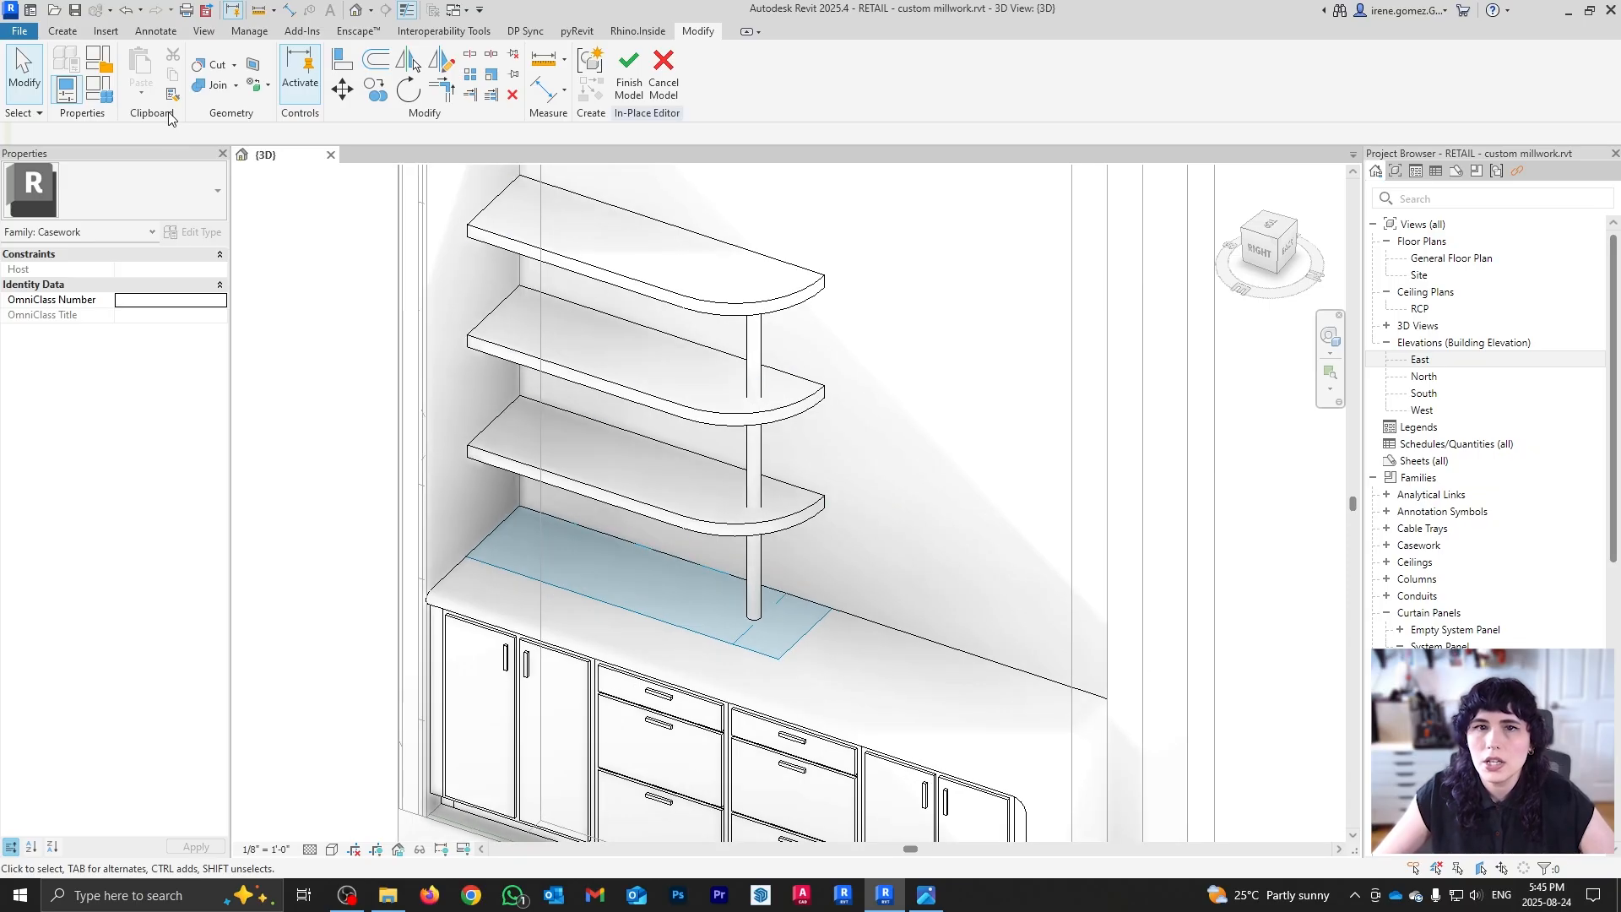
left_click(208, 88)
Step: Join the three rounded shelves with the rod, then check against the reference photo
left_click(736, 305)
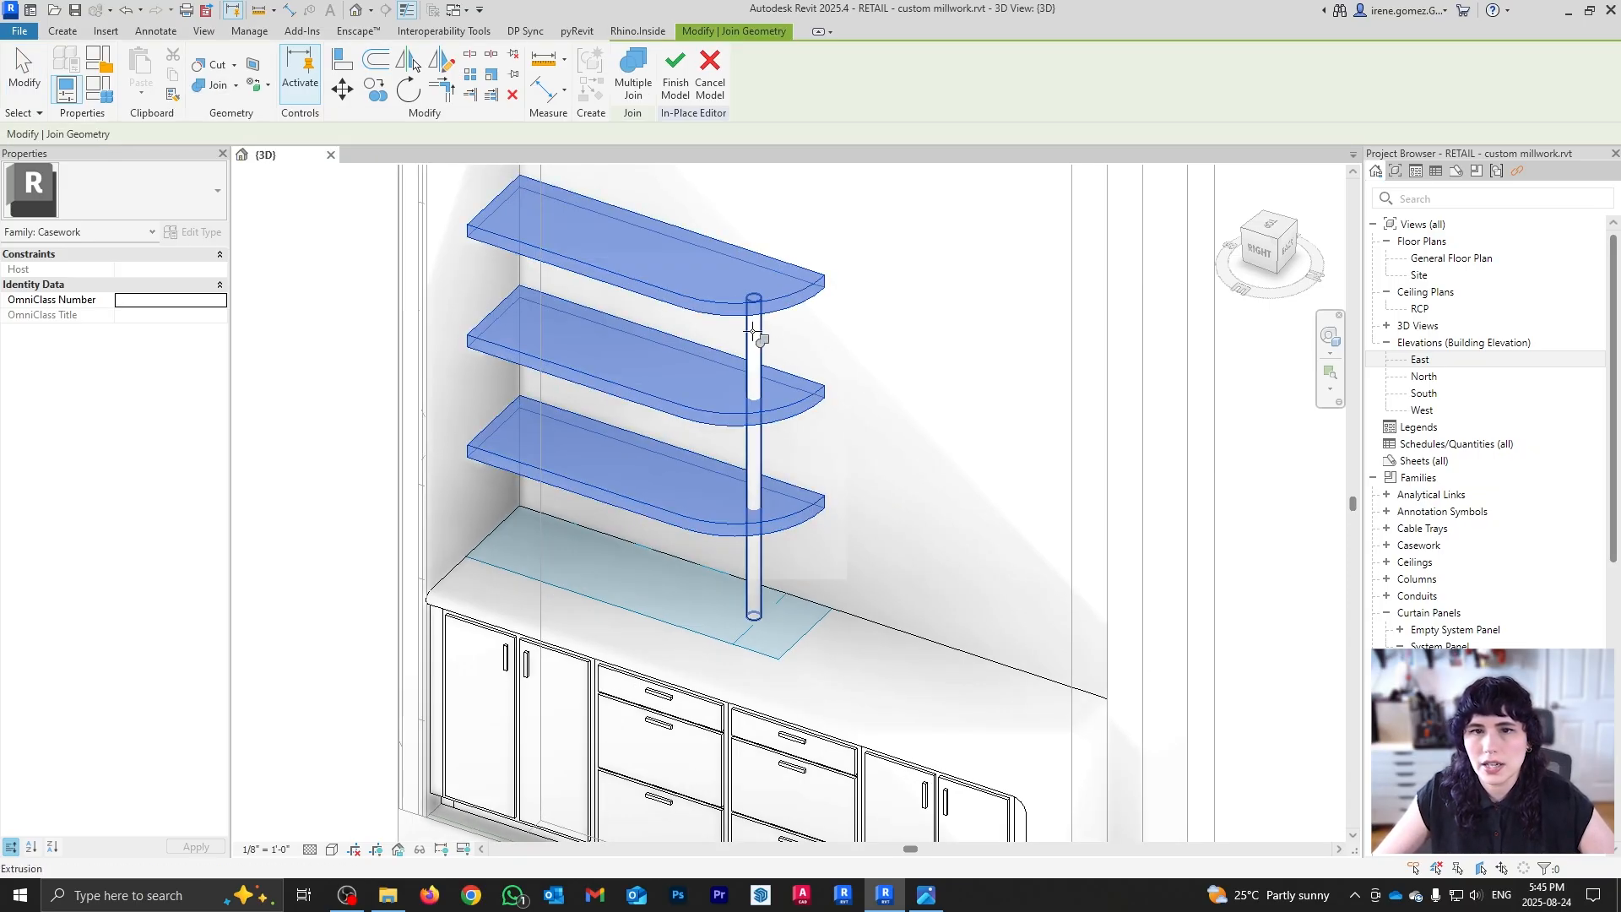
left_click(754, 330)
key("Escape")
middle_click_drag(786, 593, 774, 640, "shift")
scroll(763, 639, "up", 1)
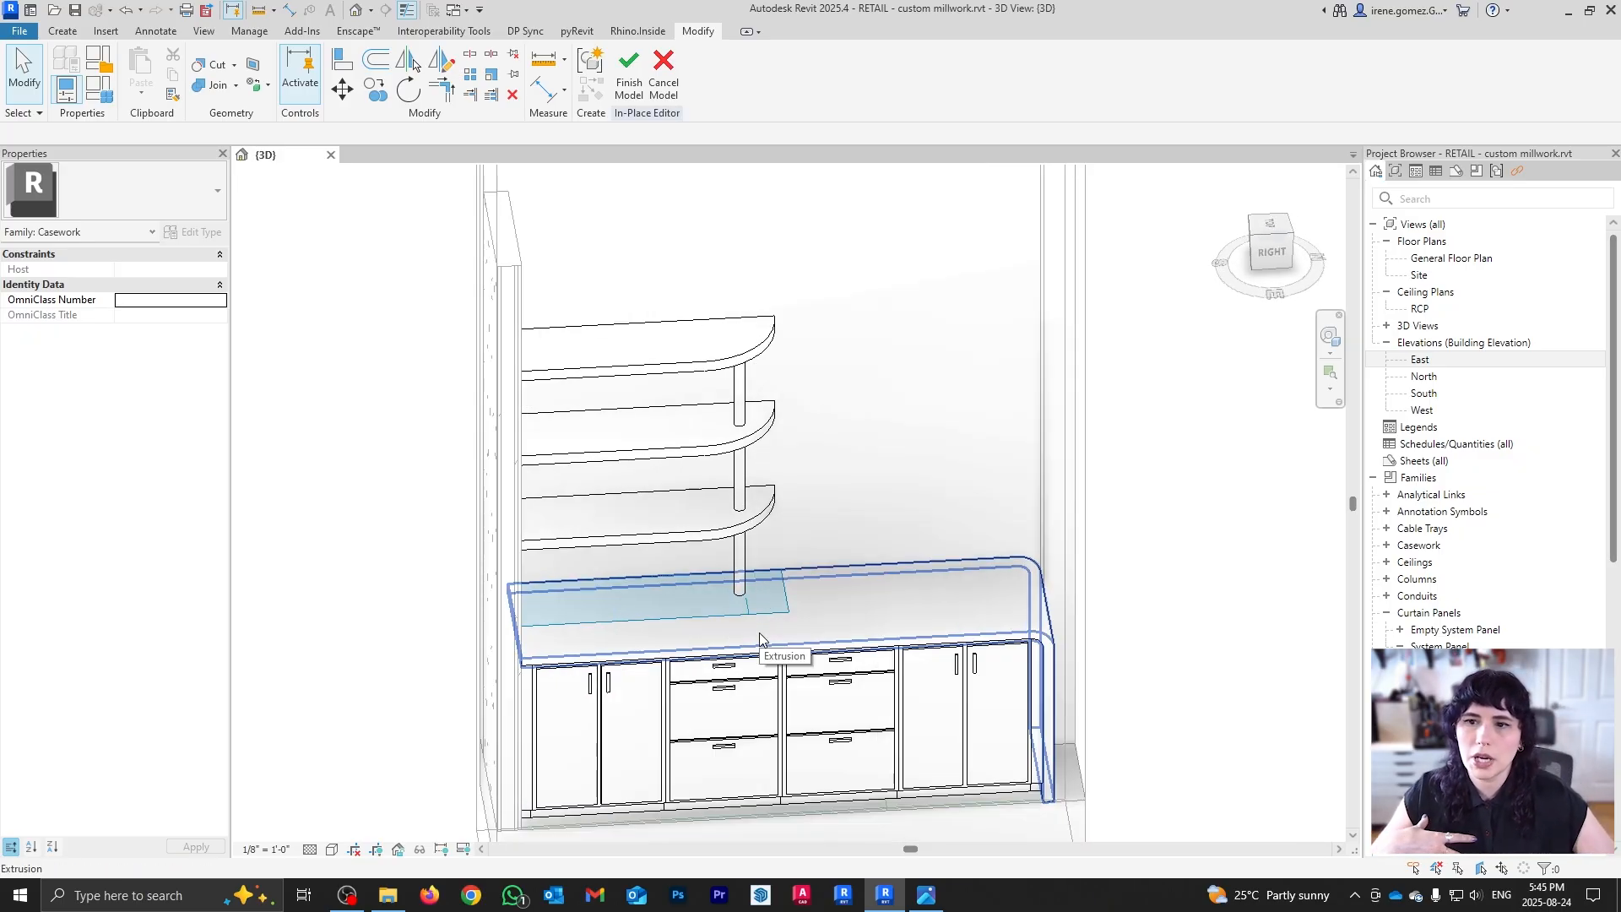
left_click(924, 897)
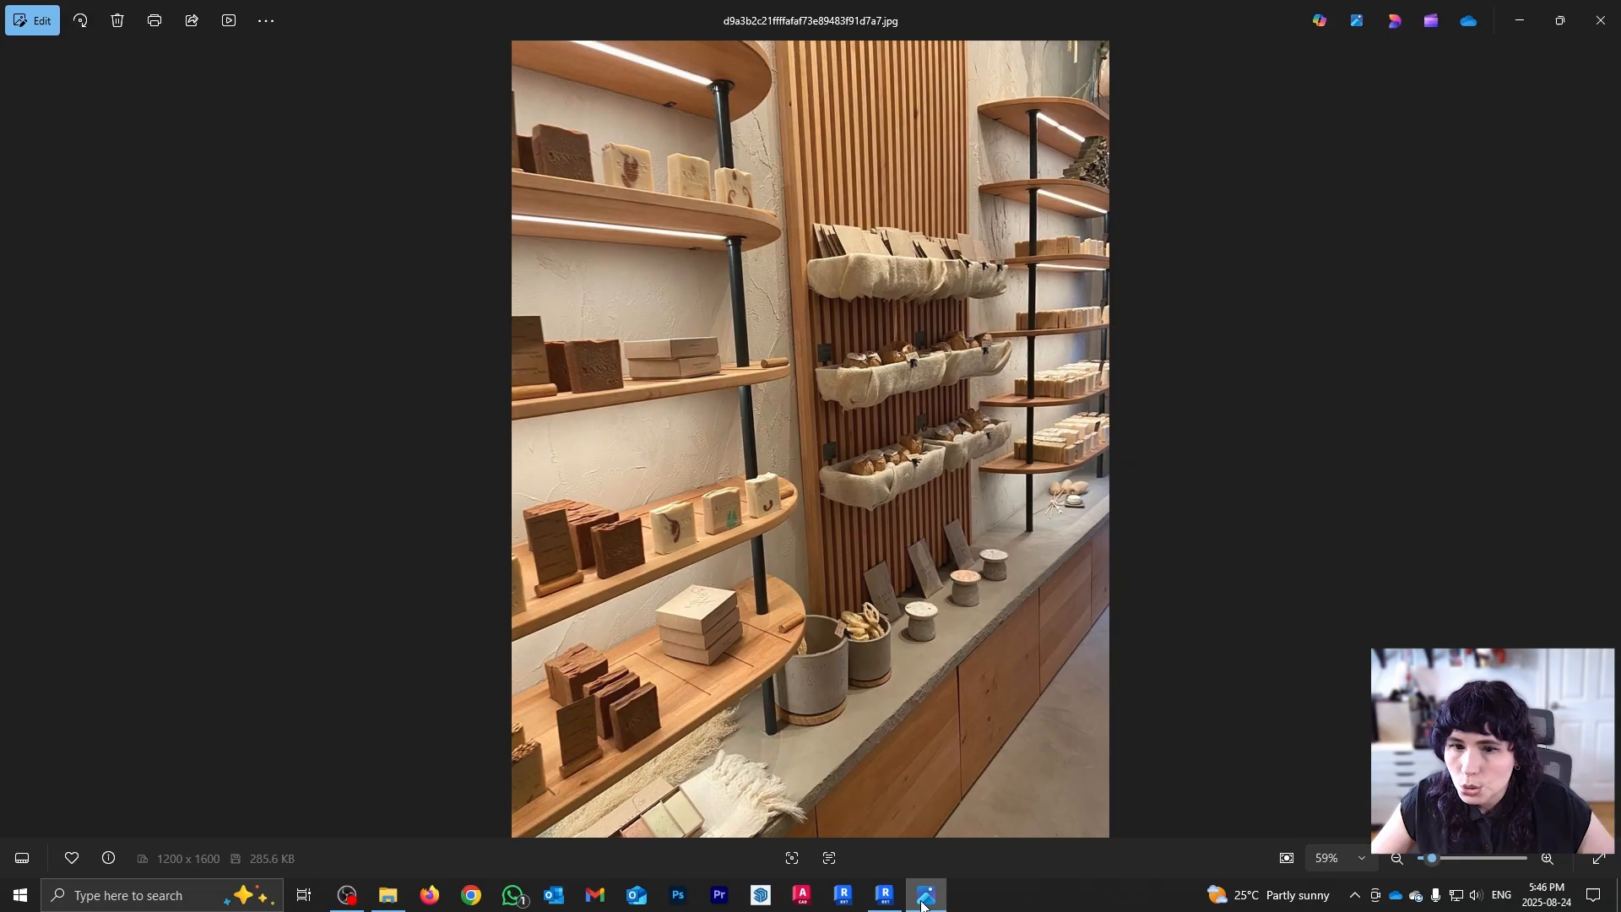
left_click(922, 900)
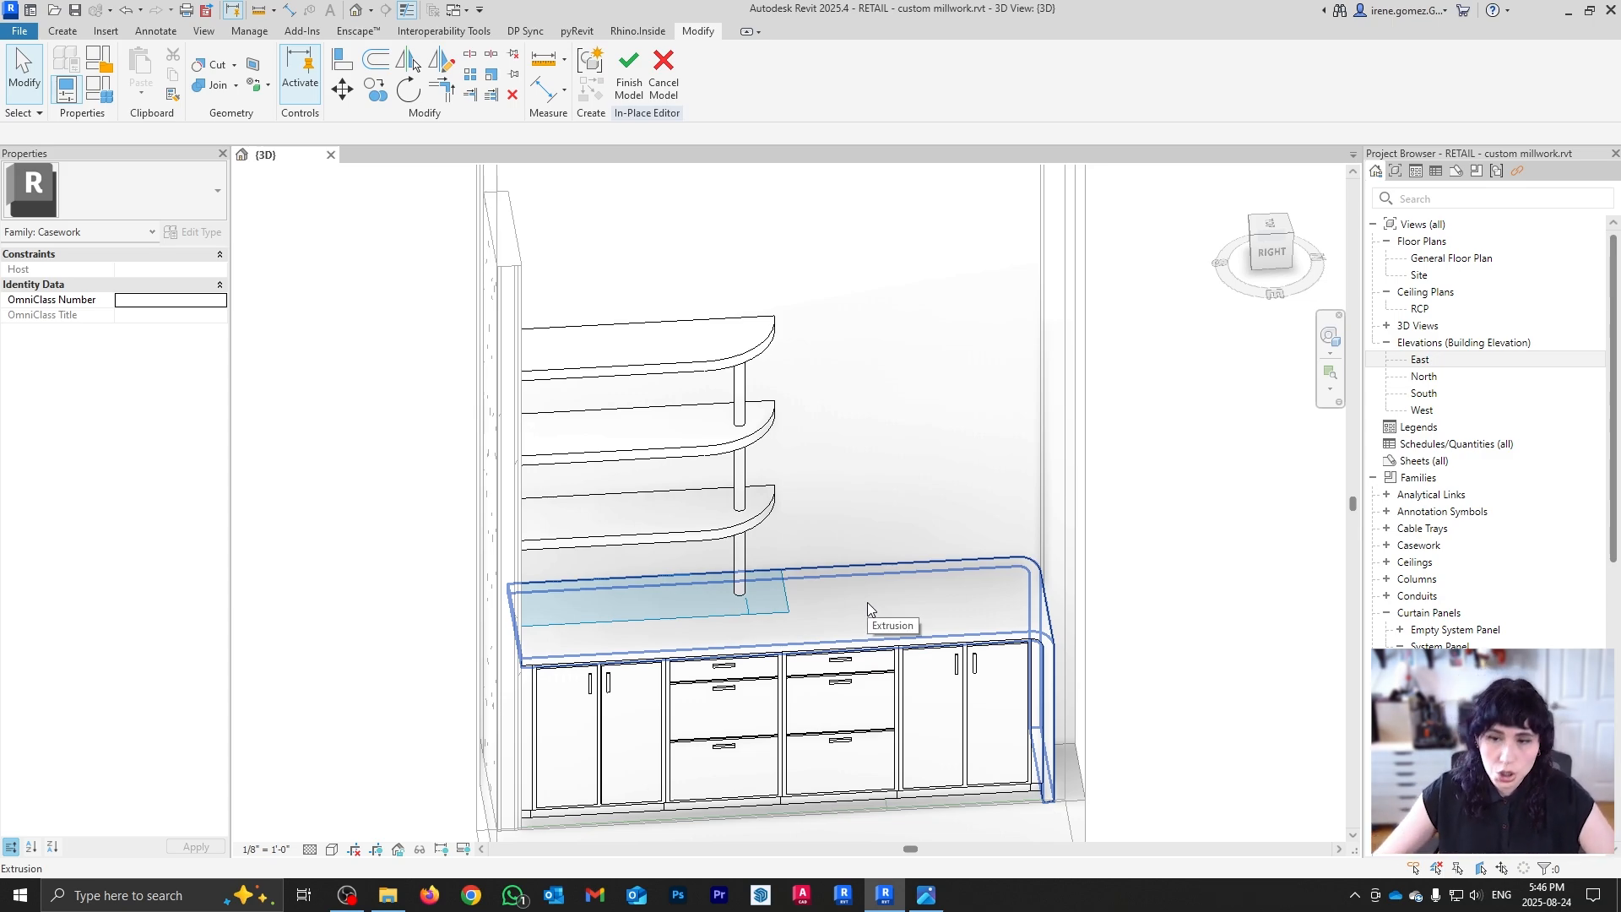
Step: Switch to the Top view centred on the counter
left_click(1269, 237)
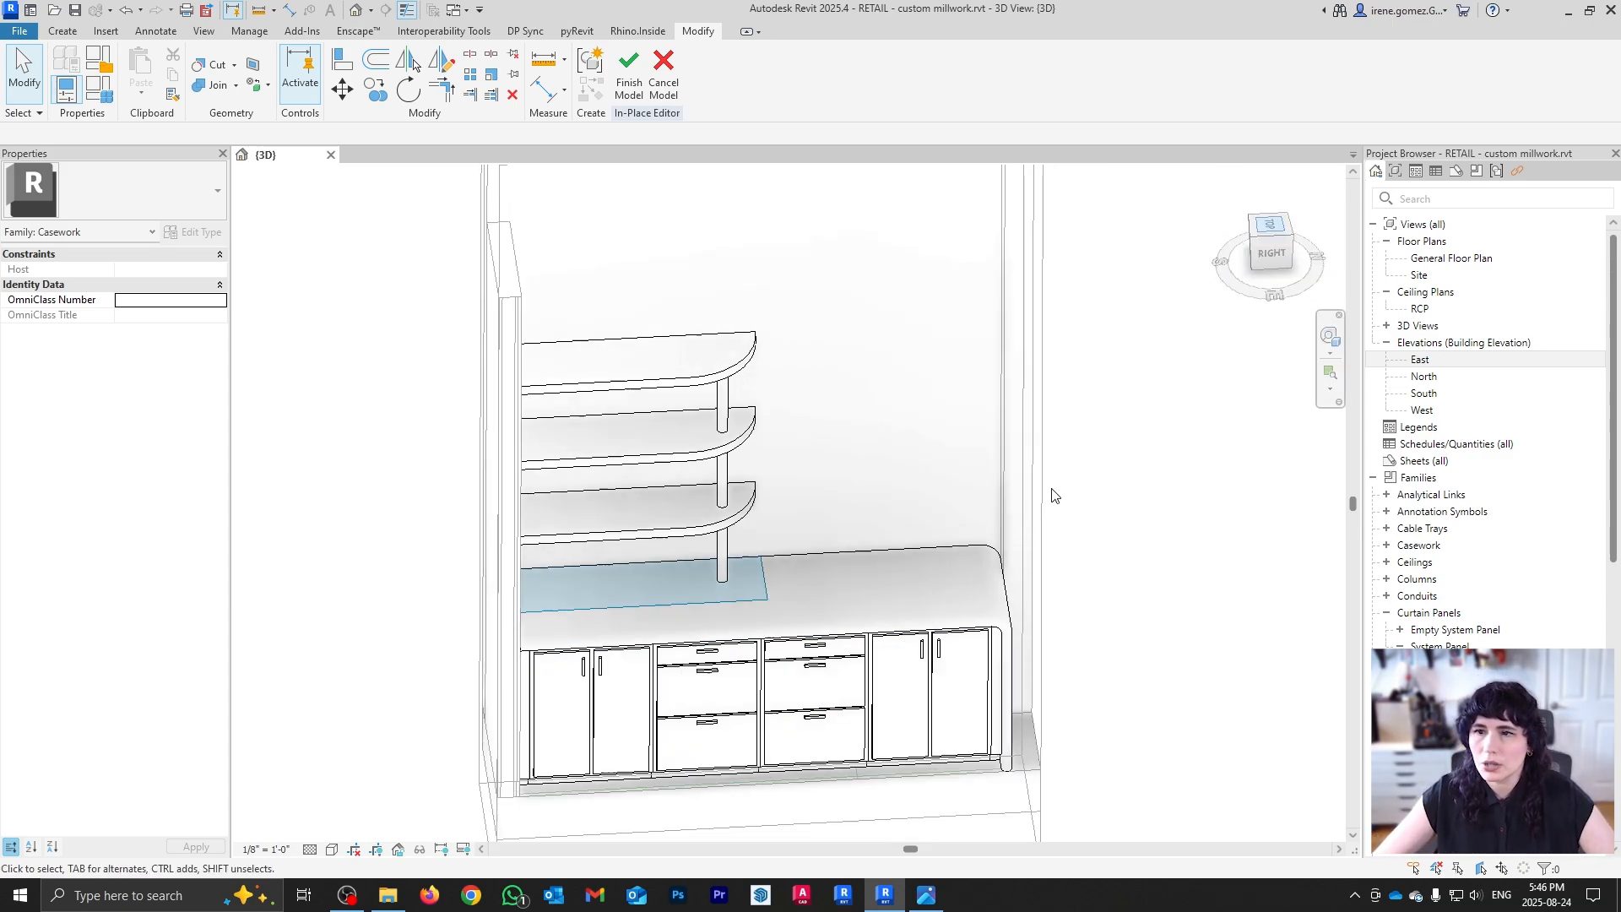
middle_click_drag(825, 427, 758, 510)
scroll(758, 510, "up", 6)
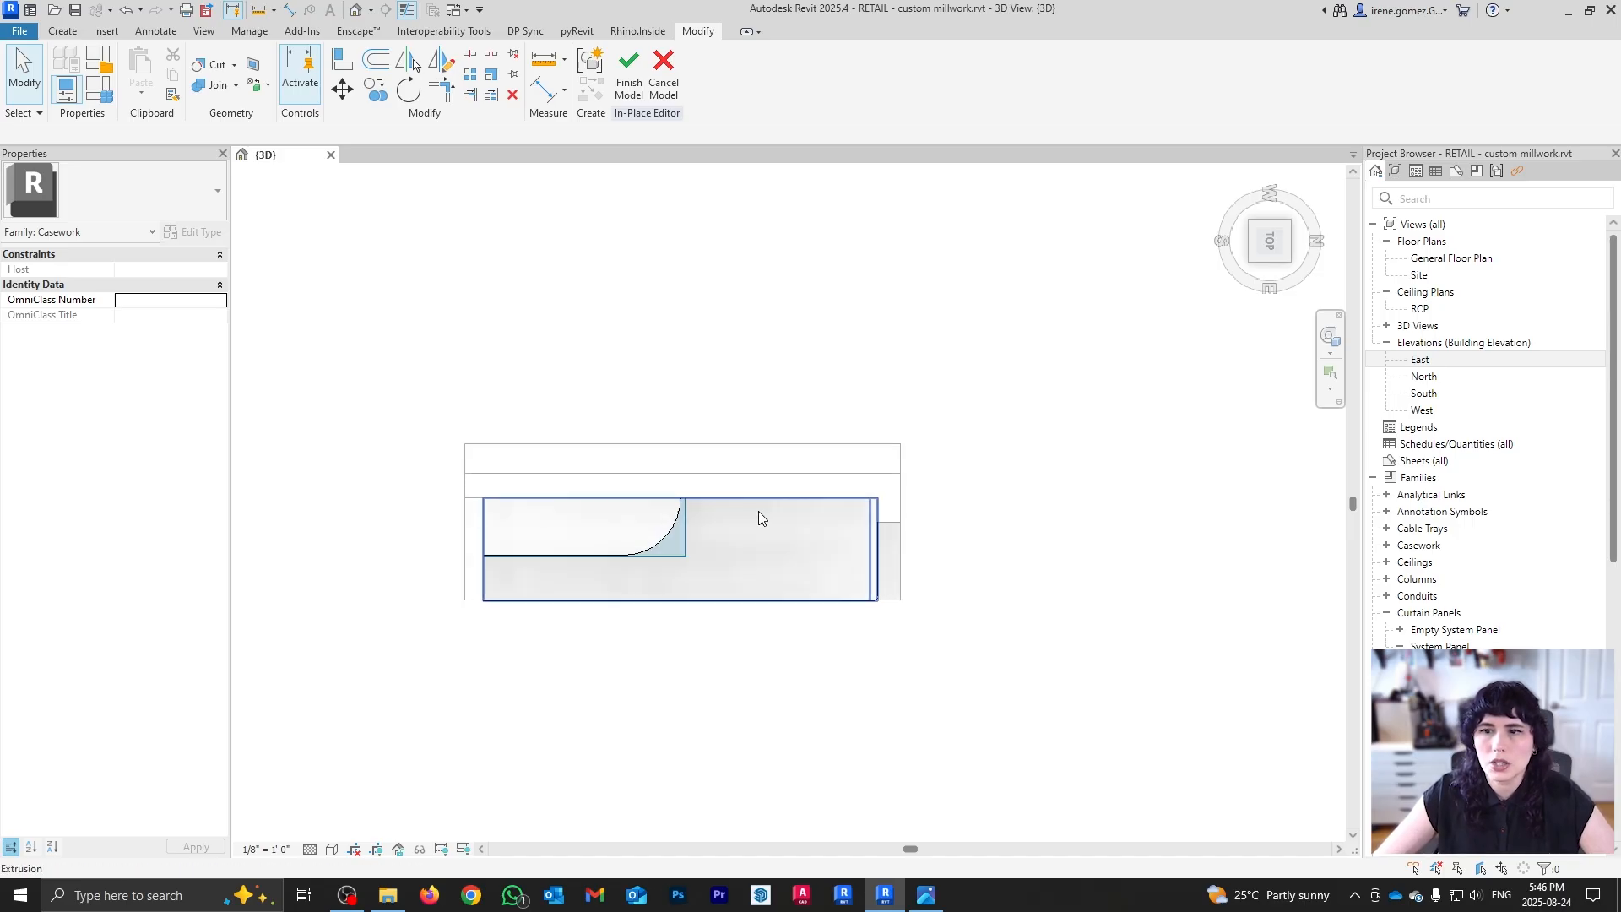
Step: Start a new extrusion sketch on the countertop work plane
left_click(62, 31)
left_click(145, 74)
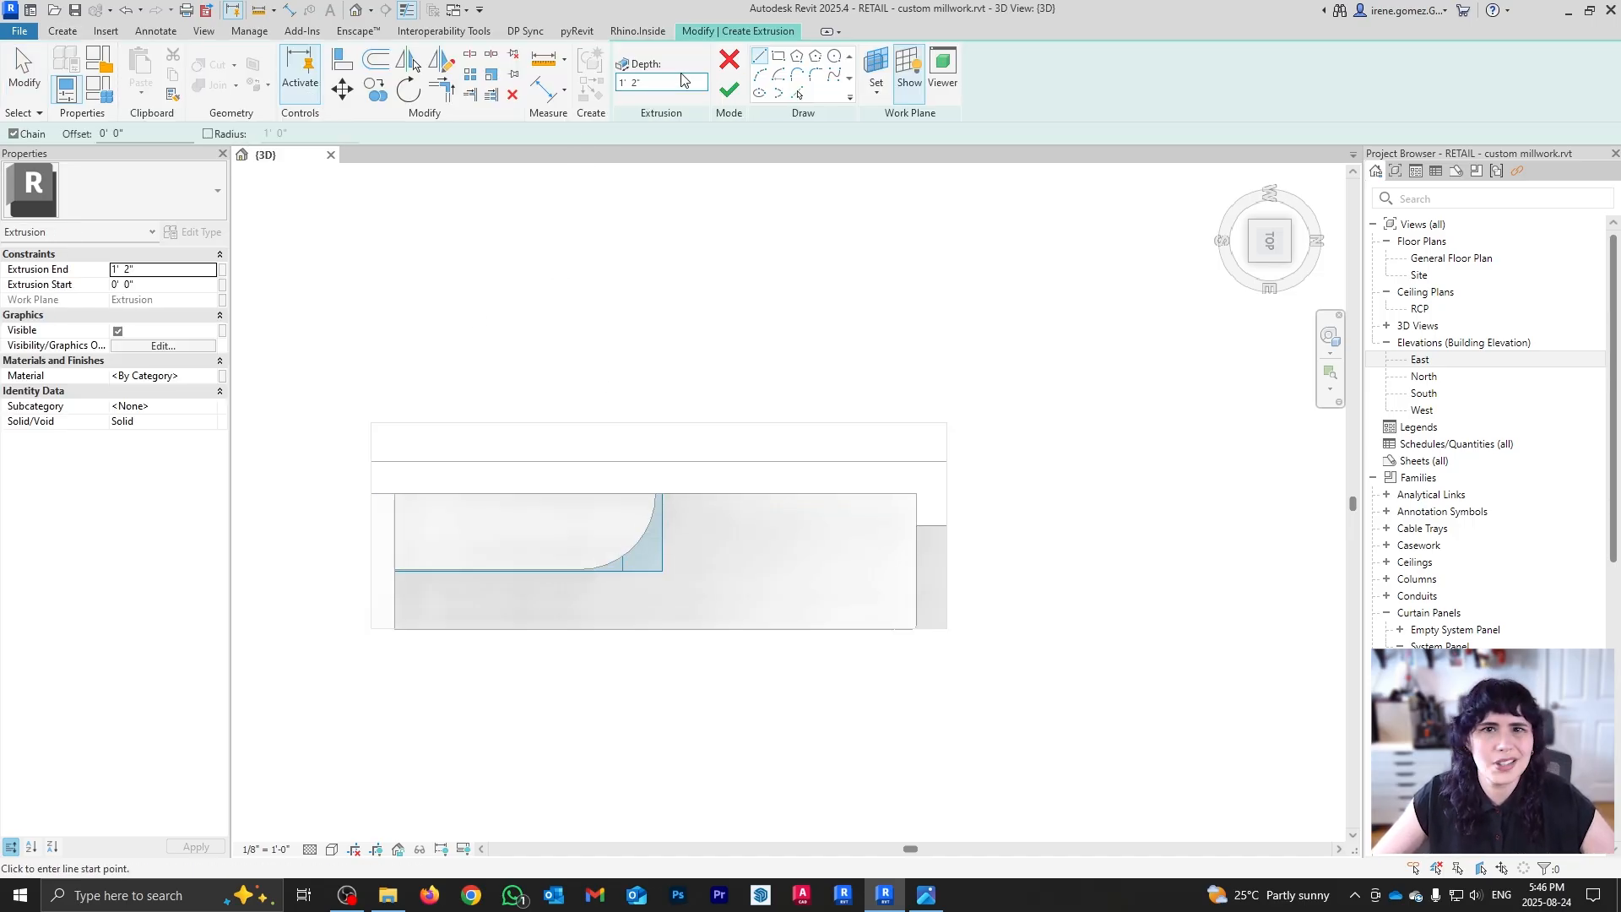
left_click(779, 56)
scroll(773, 513, "up", 3)
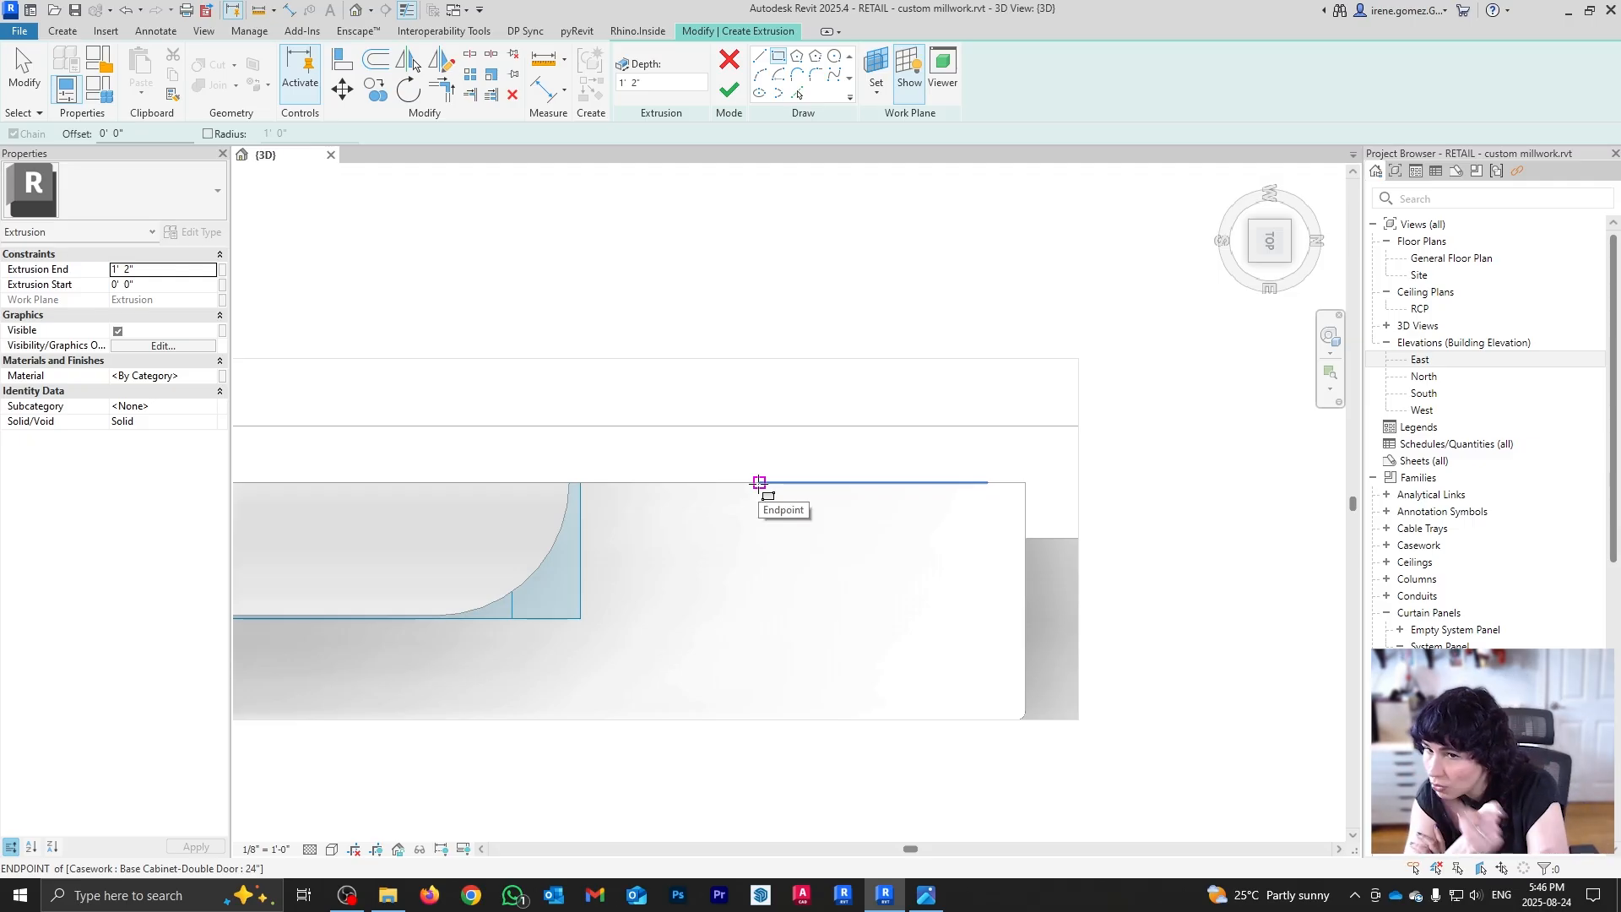
scroll(759, 482, "down", 5)
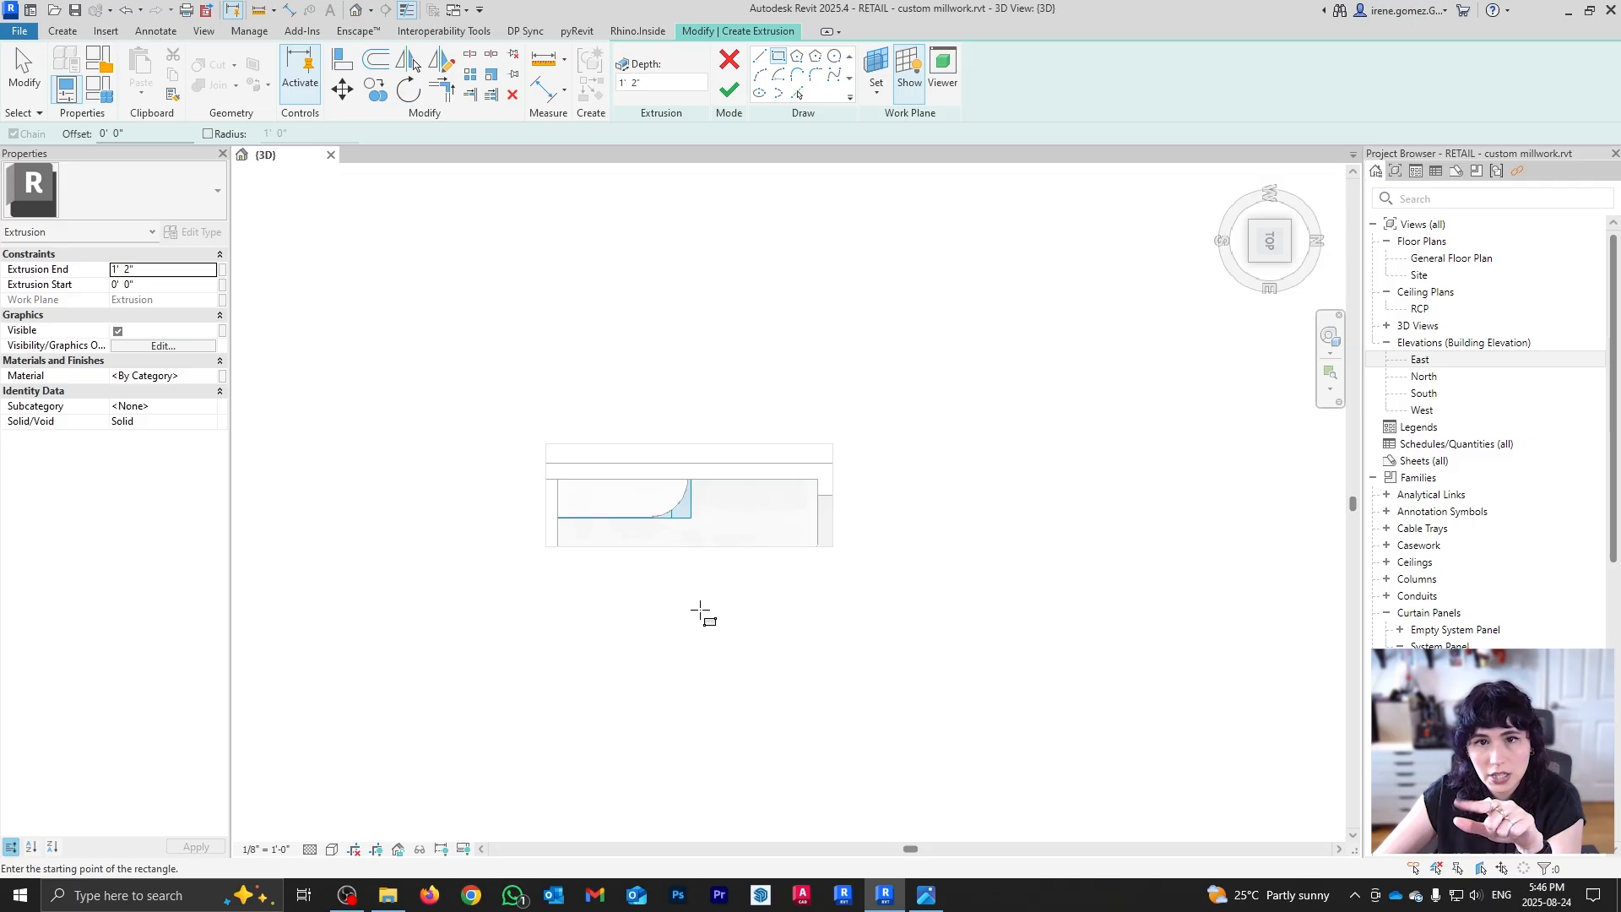
scroll(773, 515, "up", 5)
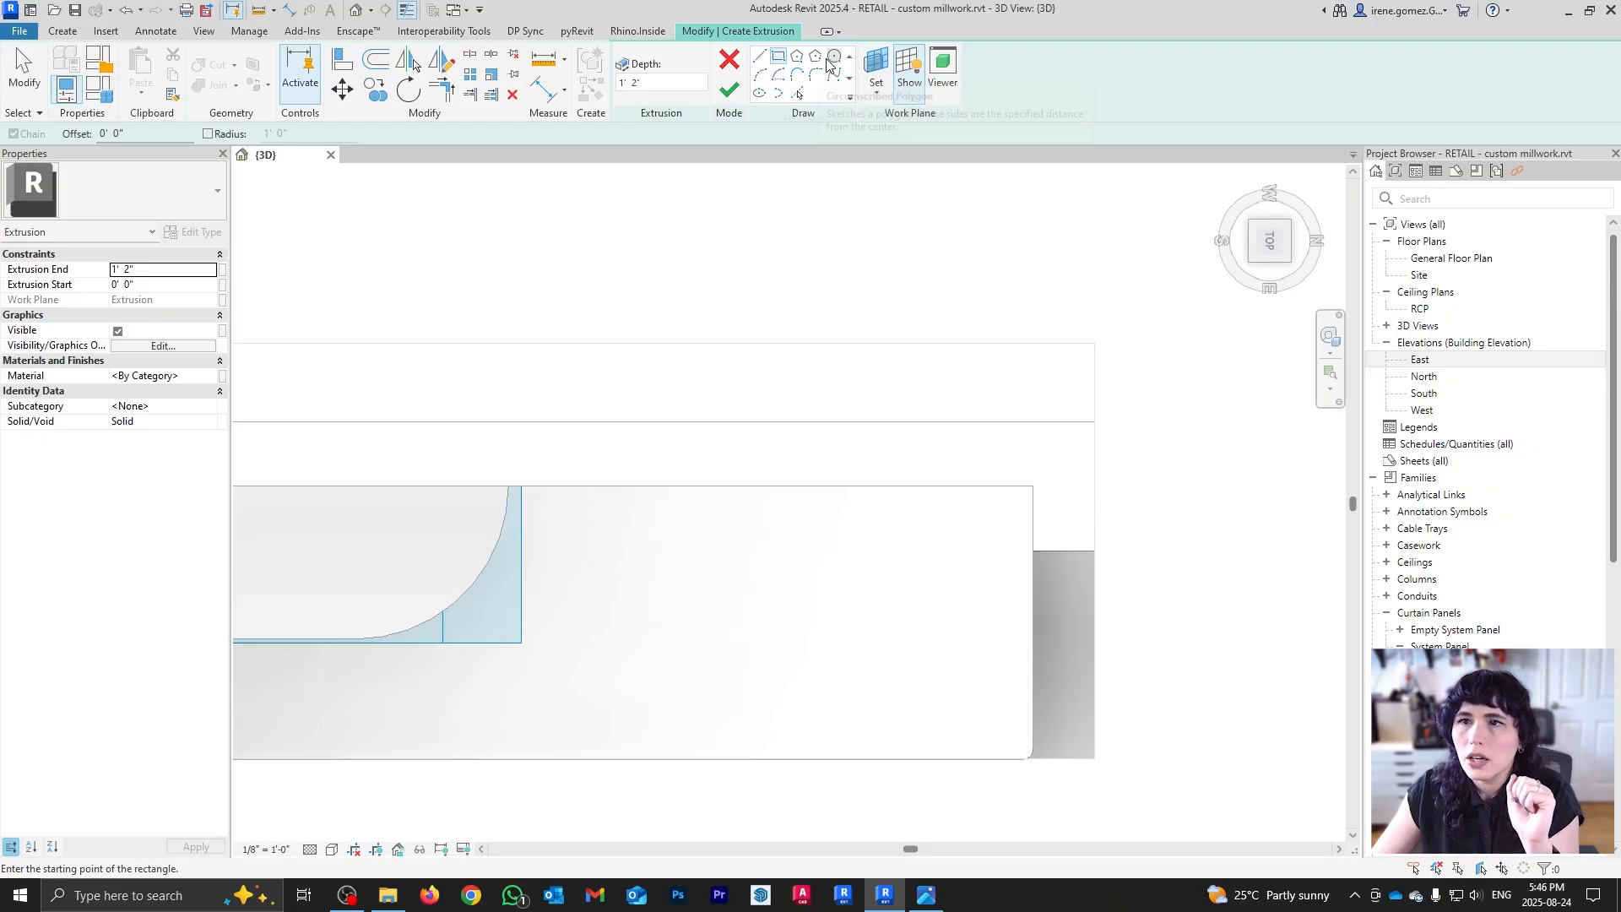
Step: Draw a half-circle with Center-ends Arc centred on the wall line behind the counter
left_click(778, 75)
scroll(712, 439, "up", 2)
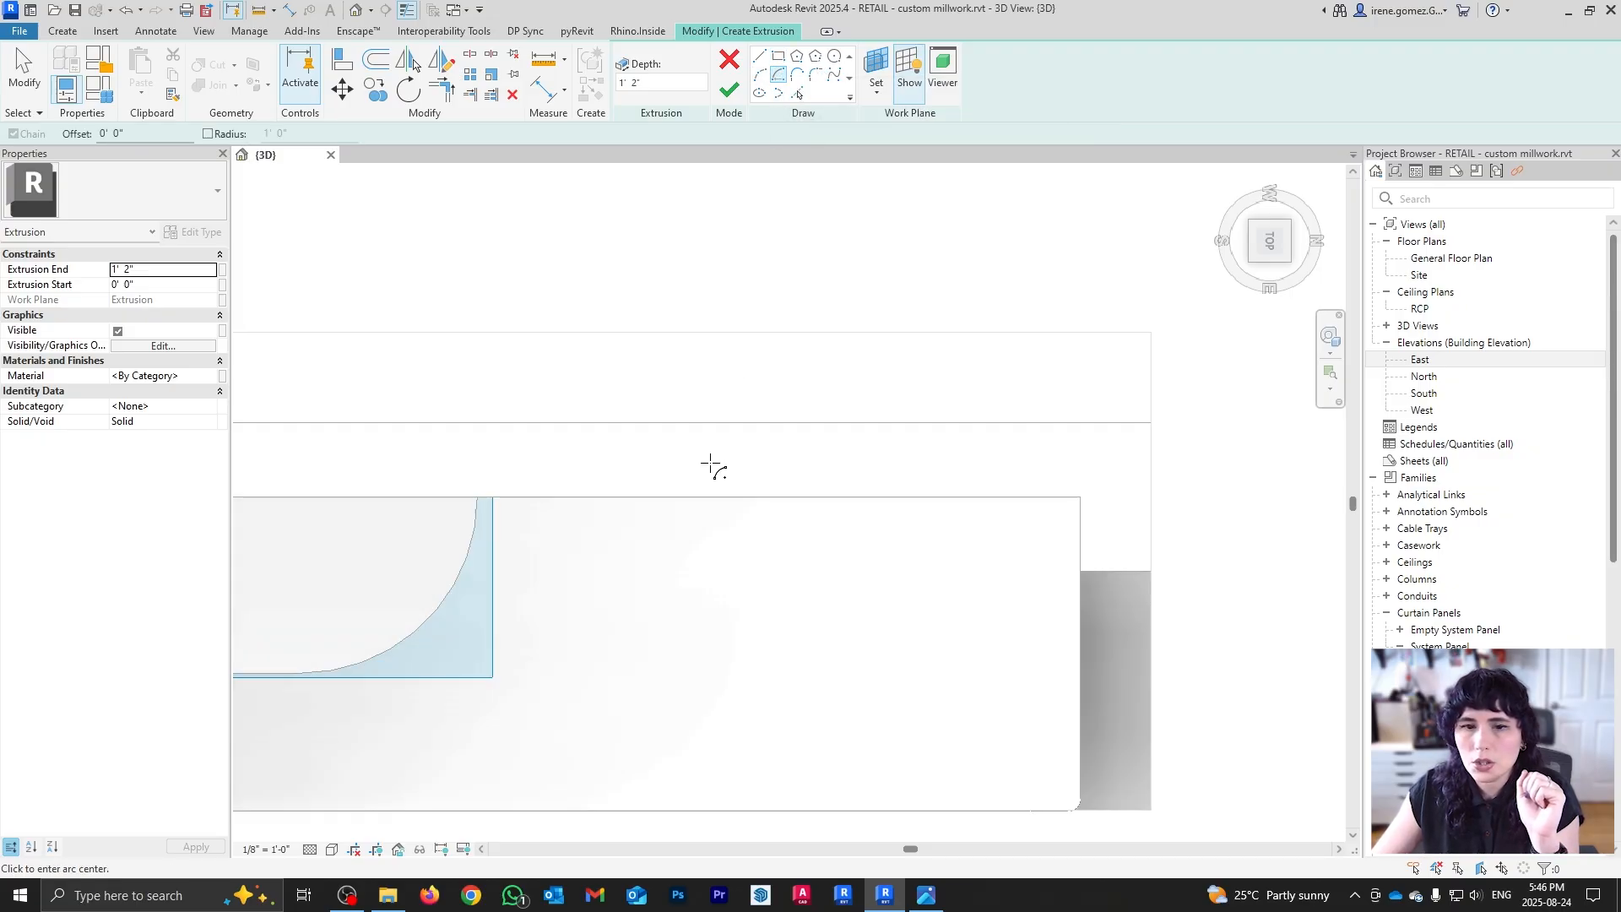
left_click(731, 503)
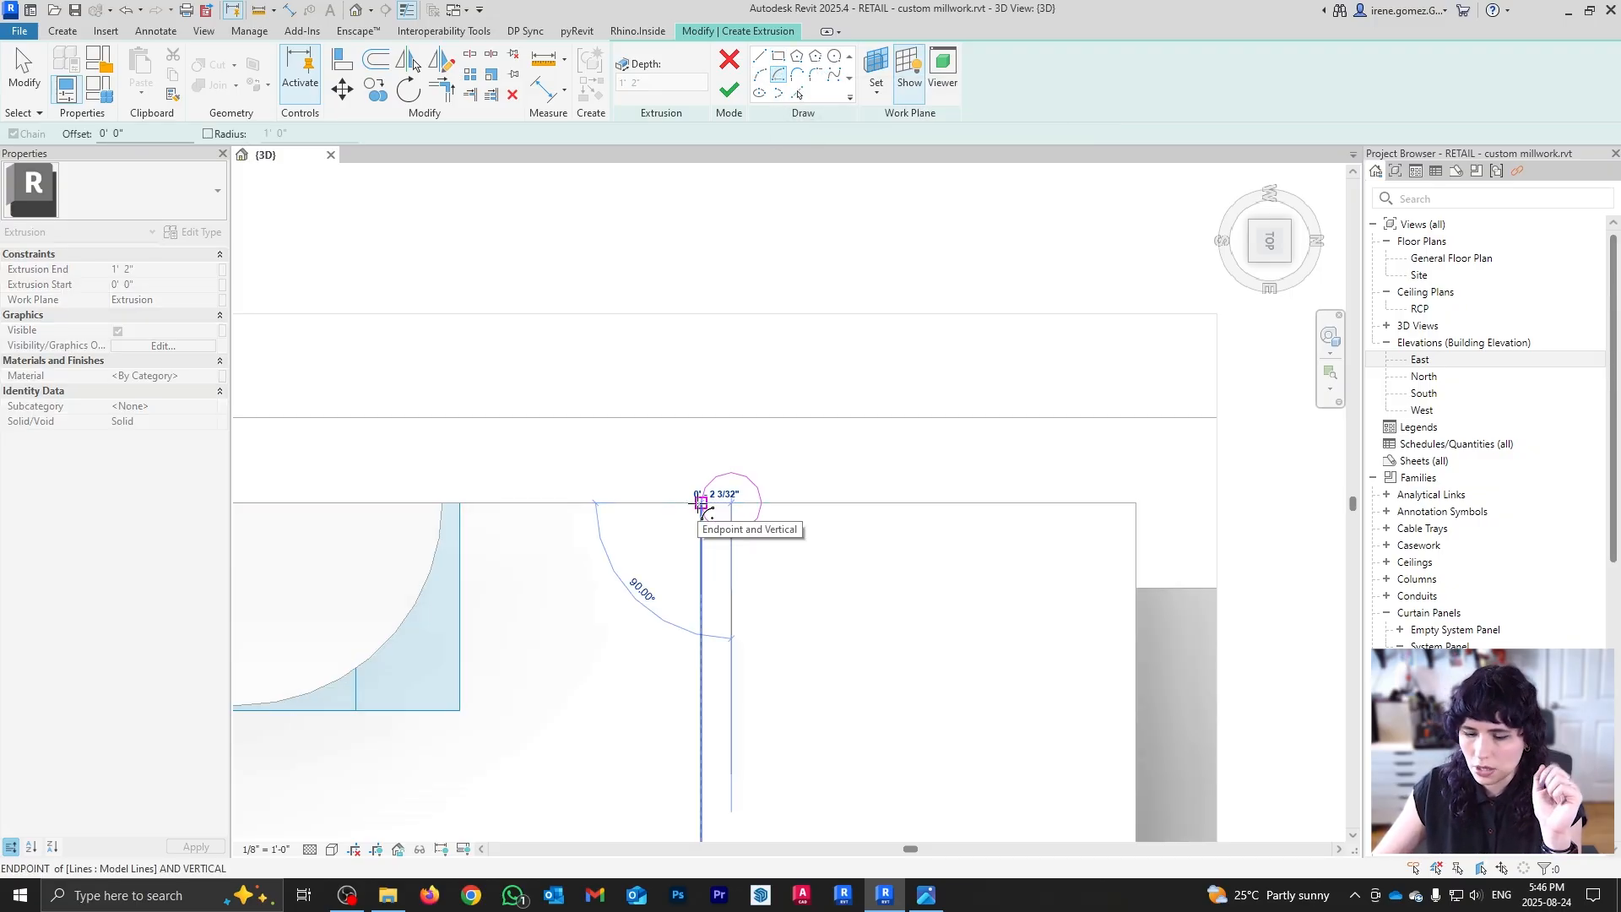
left_click(701, 503)
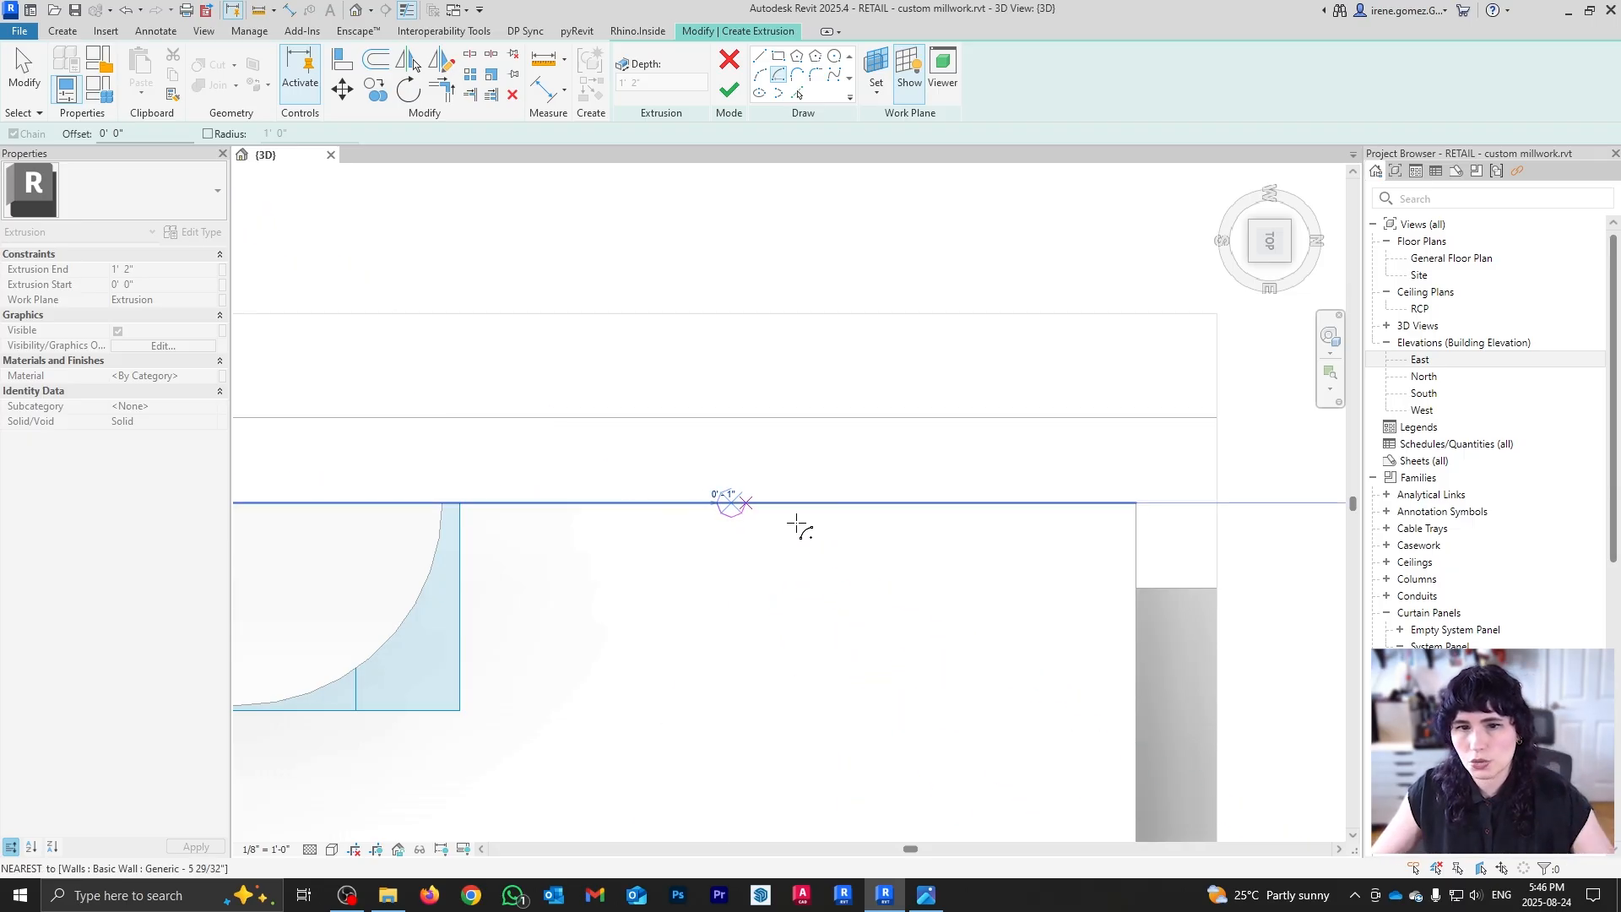
left_click(783, 504)
scroll(725, 532, "up", 2)
key("Escape")
key("Escape")
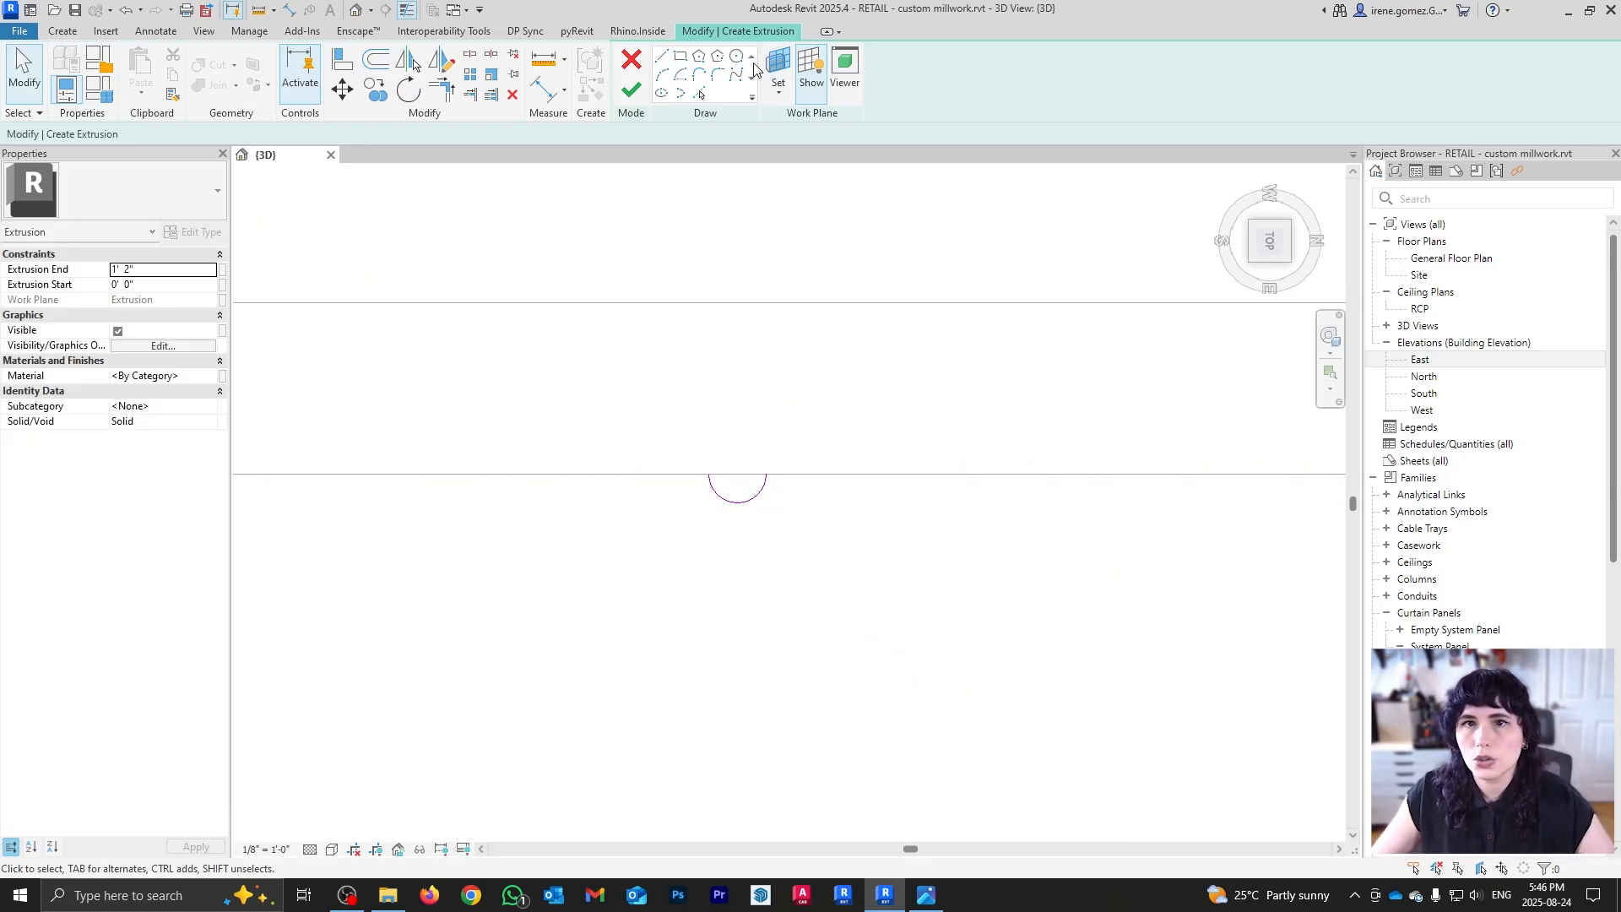
left_click(663, 57)
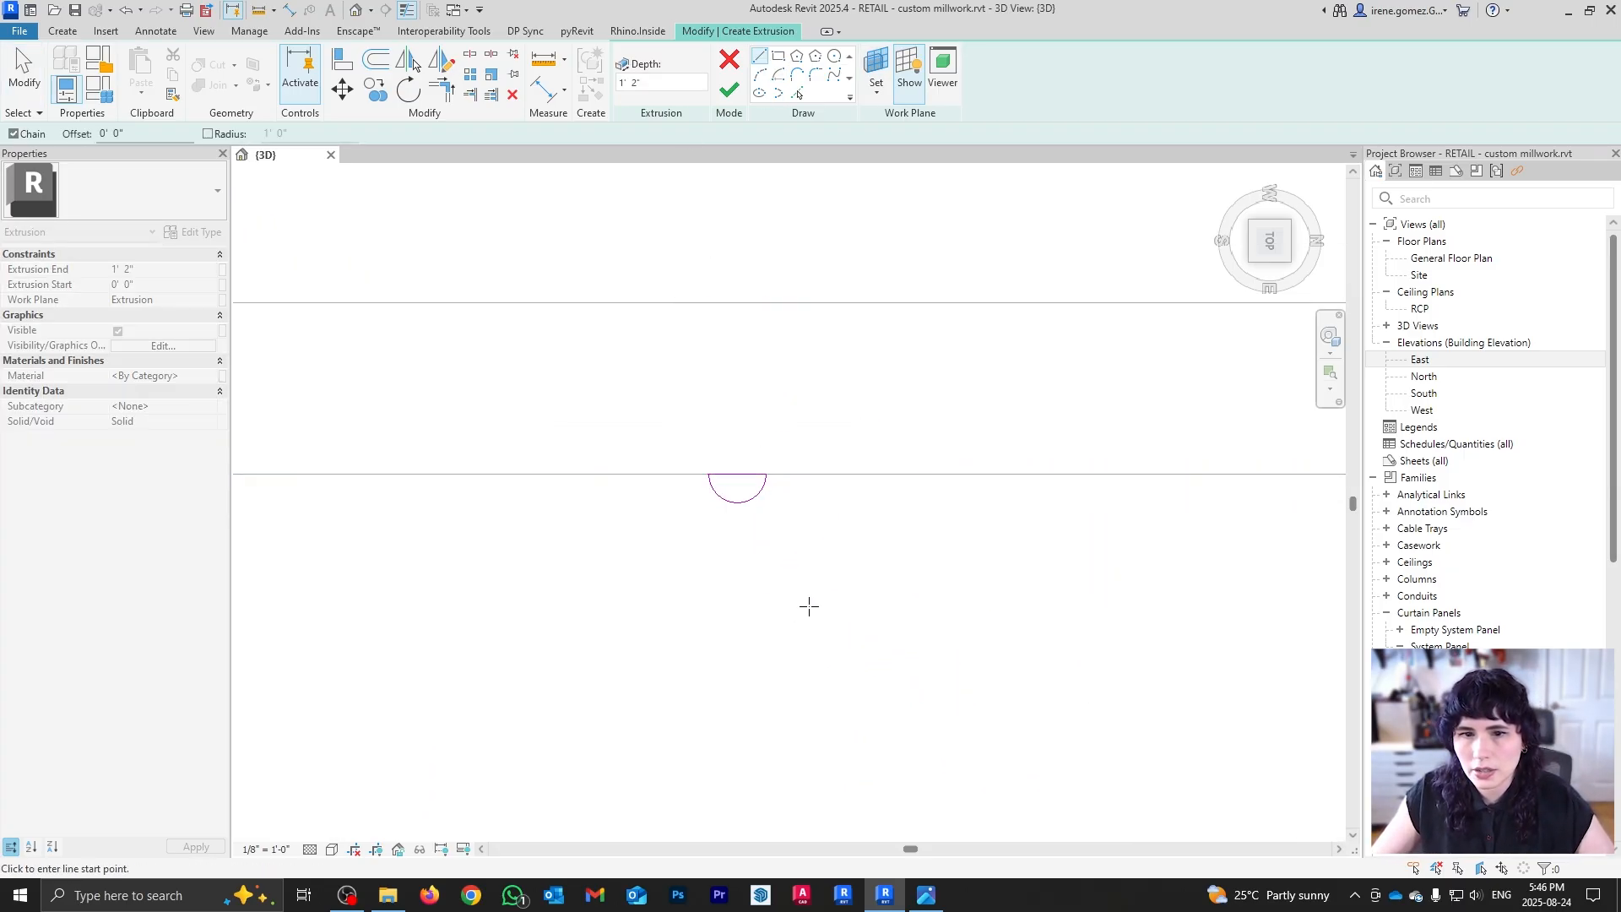
scroll(742, 533, "down", 1)
key("Escape")
Step: Select both pieces of the half-circle and start the Copy command
left_click_drag(689, 470, 828, 568)
scroll(762, 545, "up", 1)
key("c")
key("o")
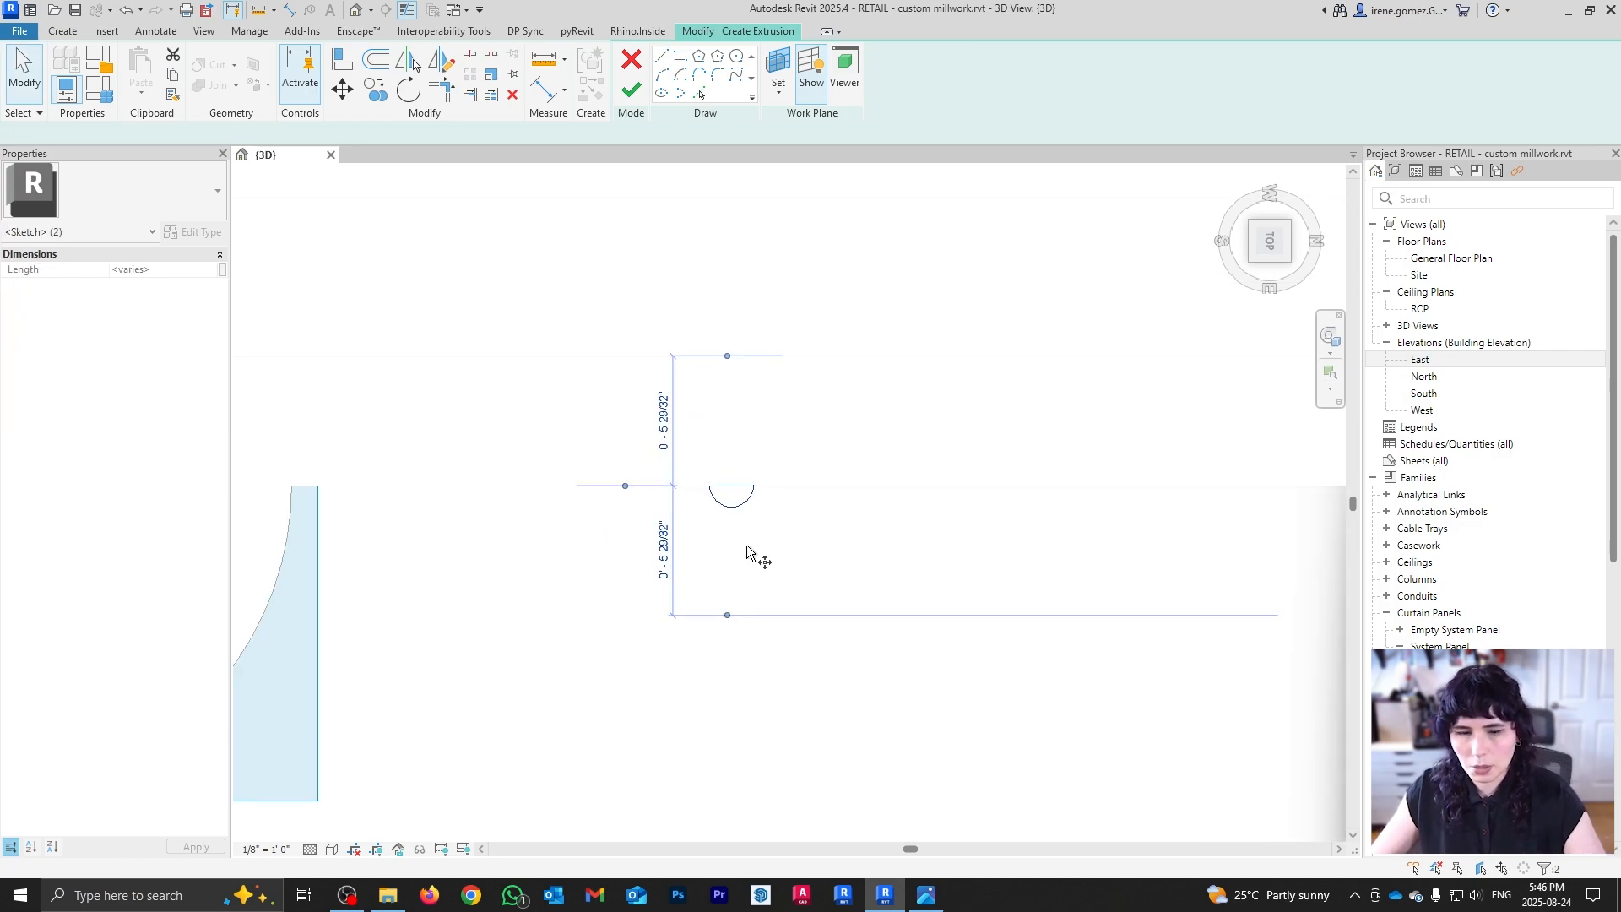
key("Escape")
key("Escape")
left_click_drag(675, 463, 830, 571)
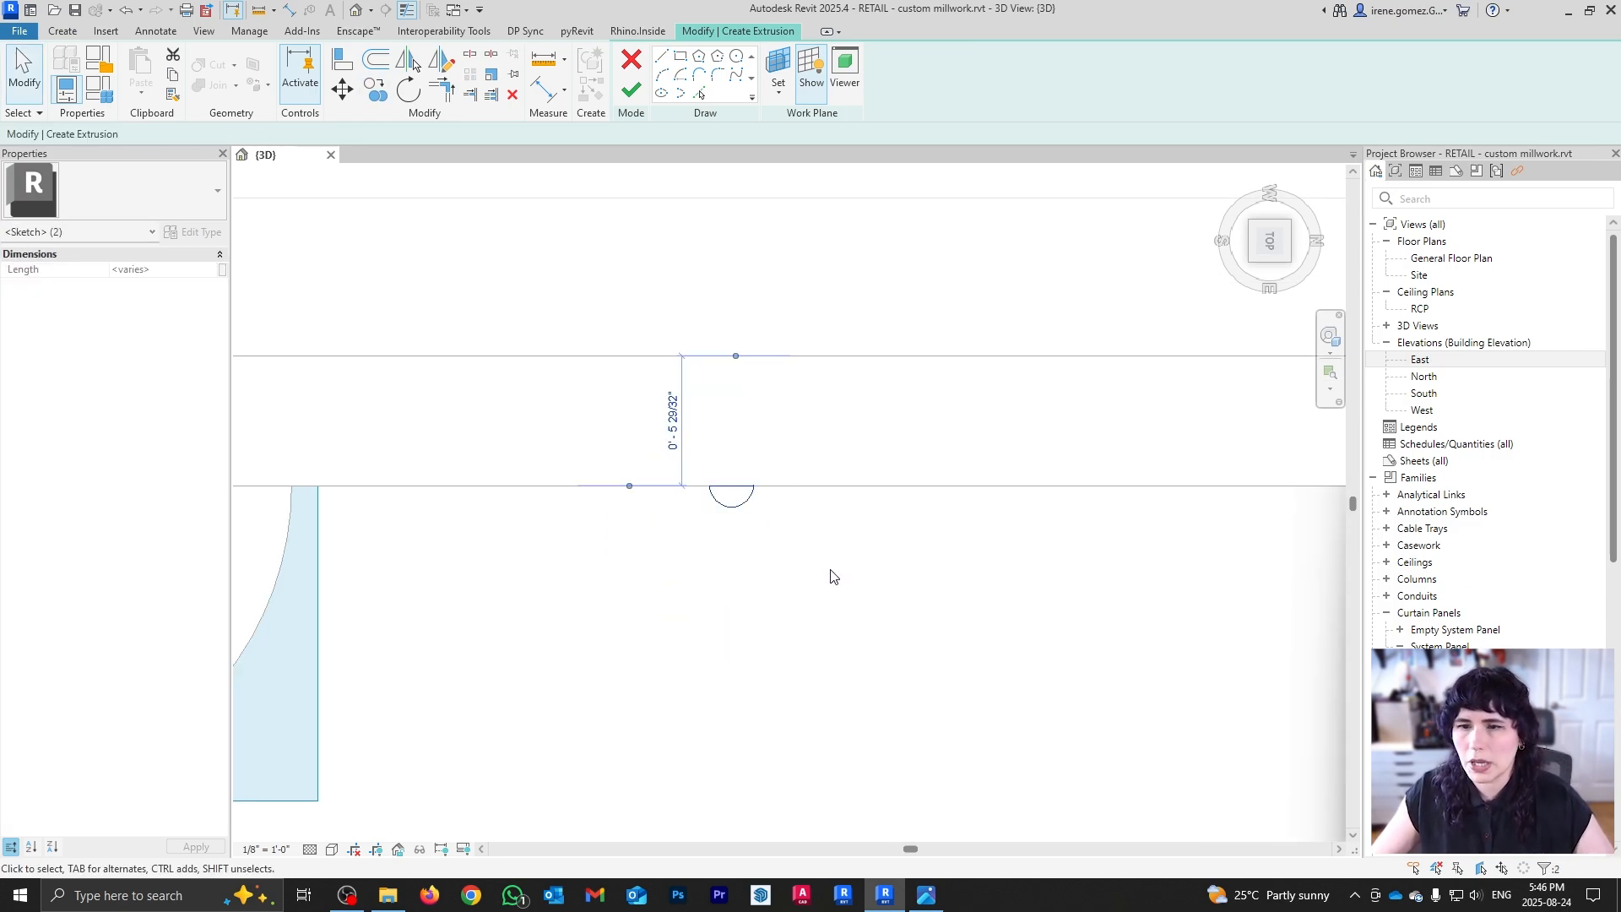
key("c")
key("o")
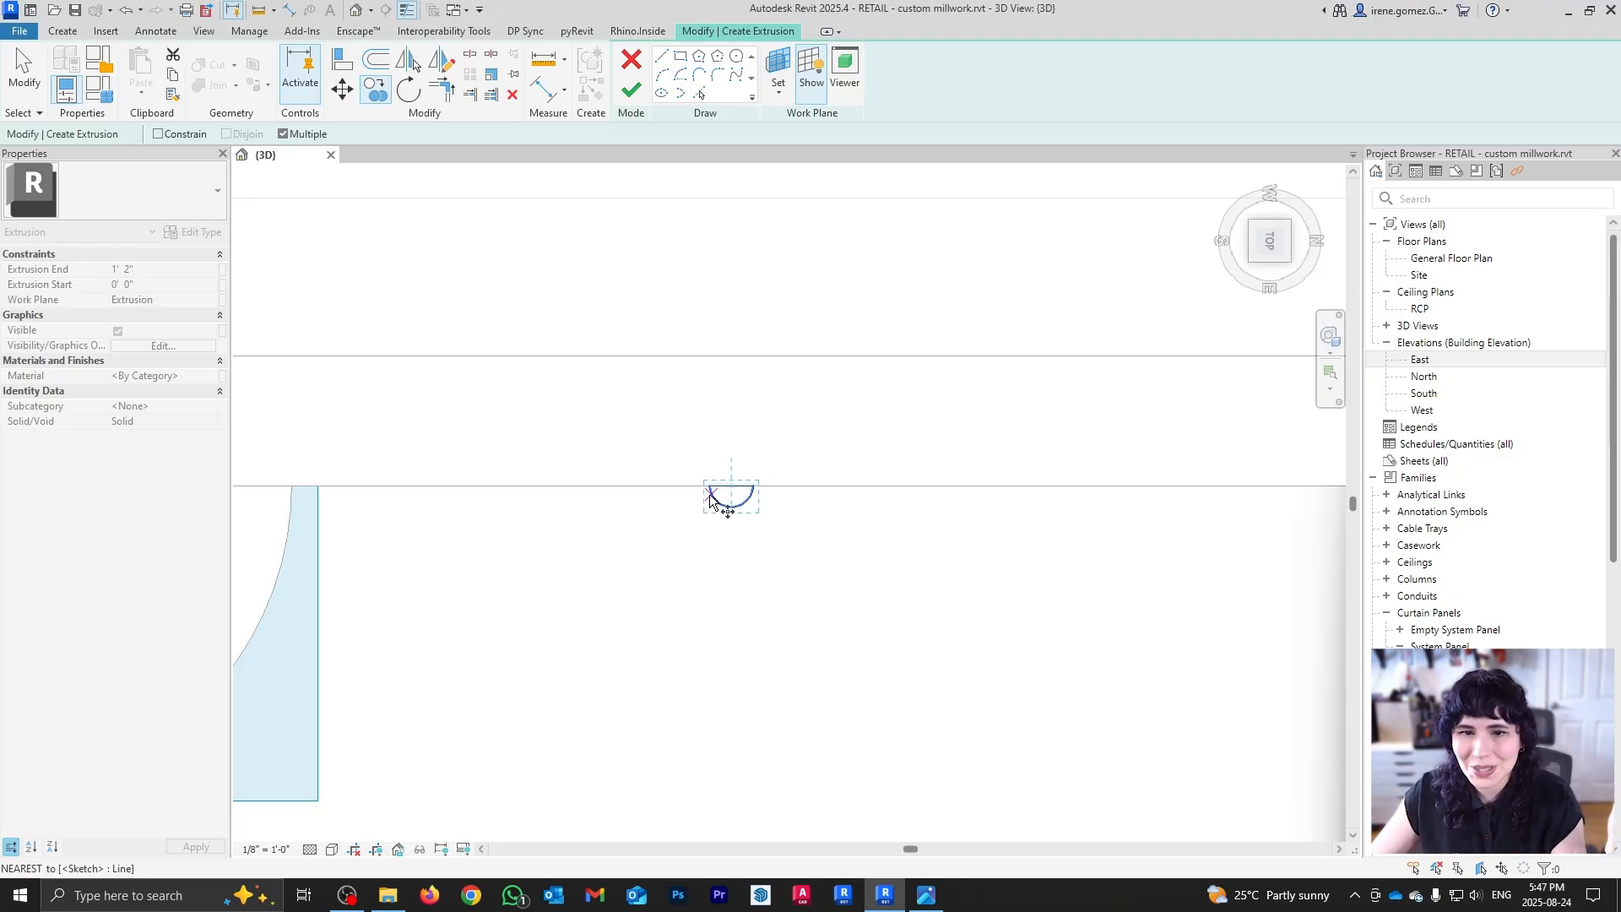
Step: Copy the half-circle along the wall line, snapping base and target to arc endpoints
scroll(709, 488, "up", 1)
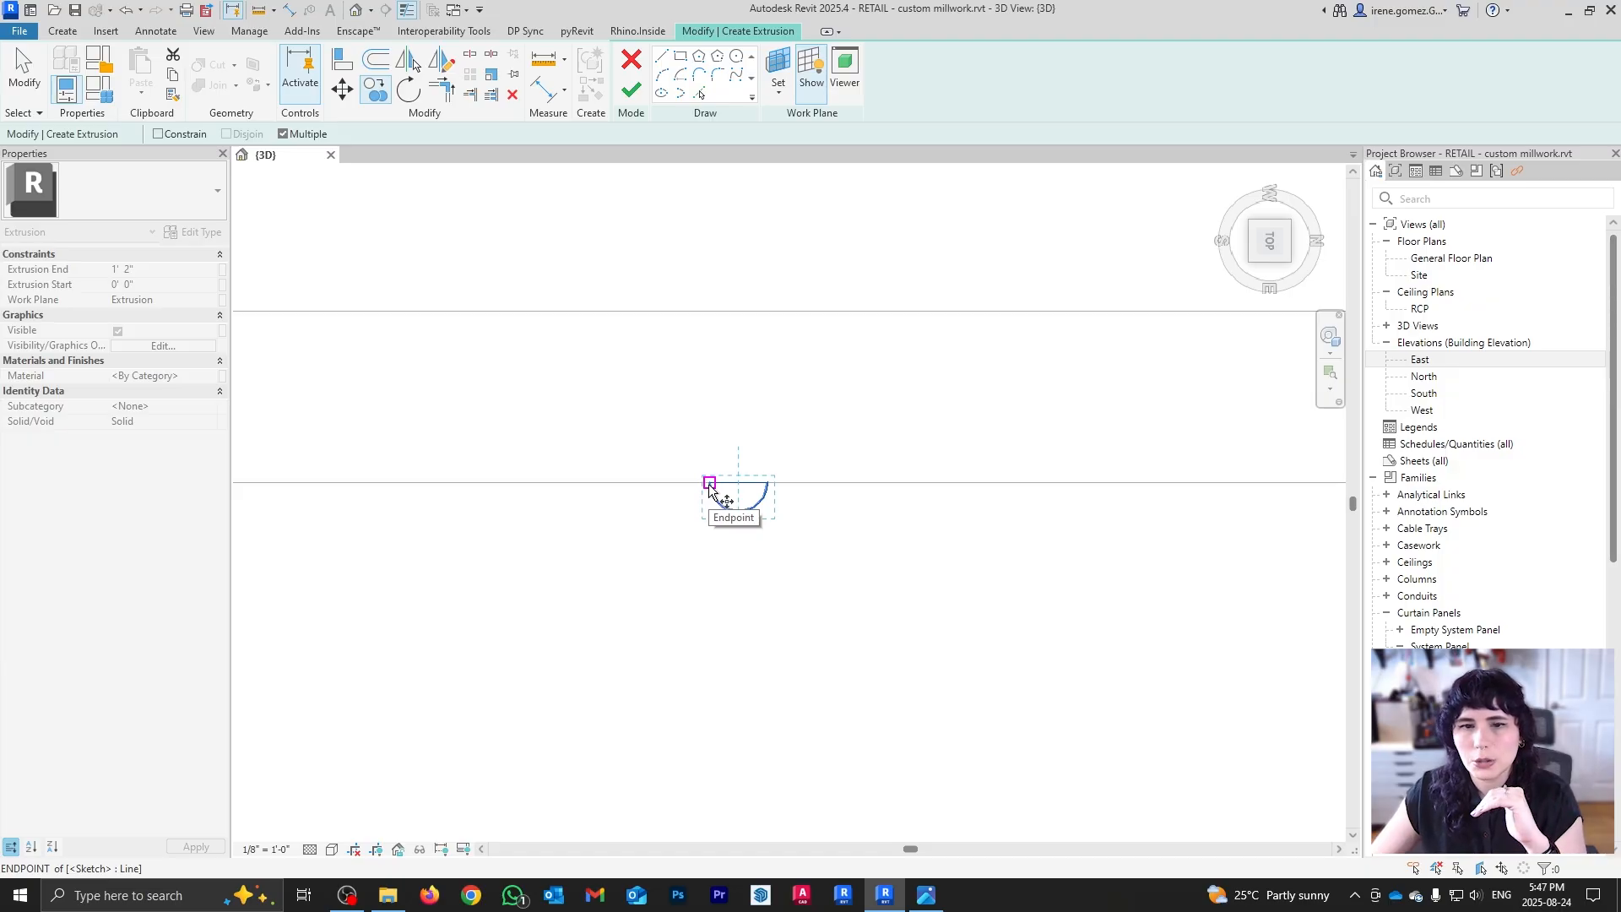
left_click(710, 484)
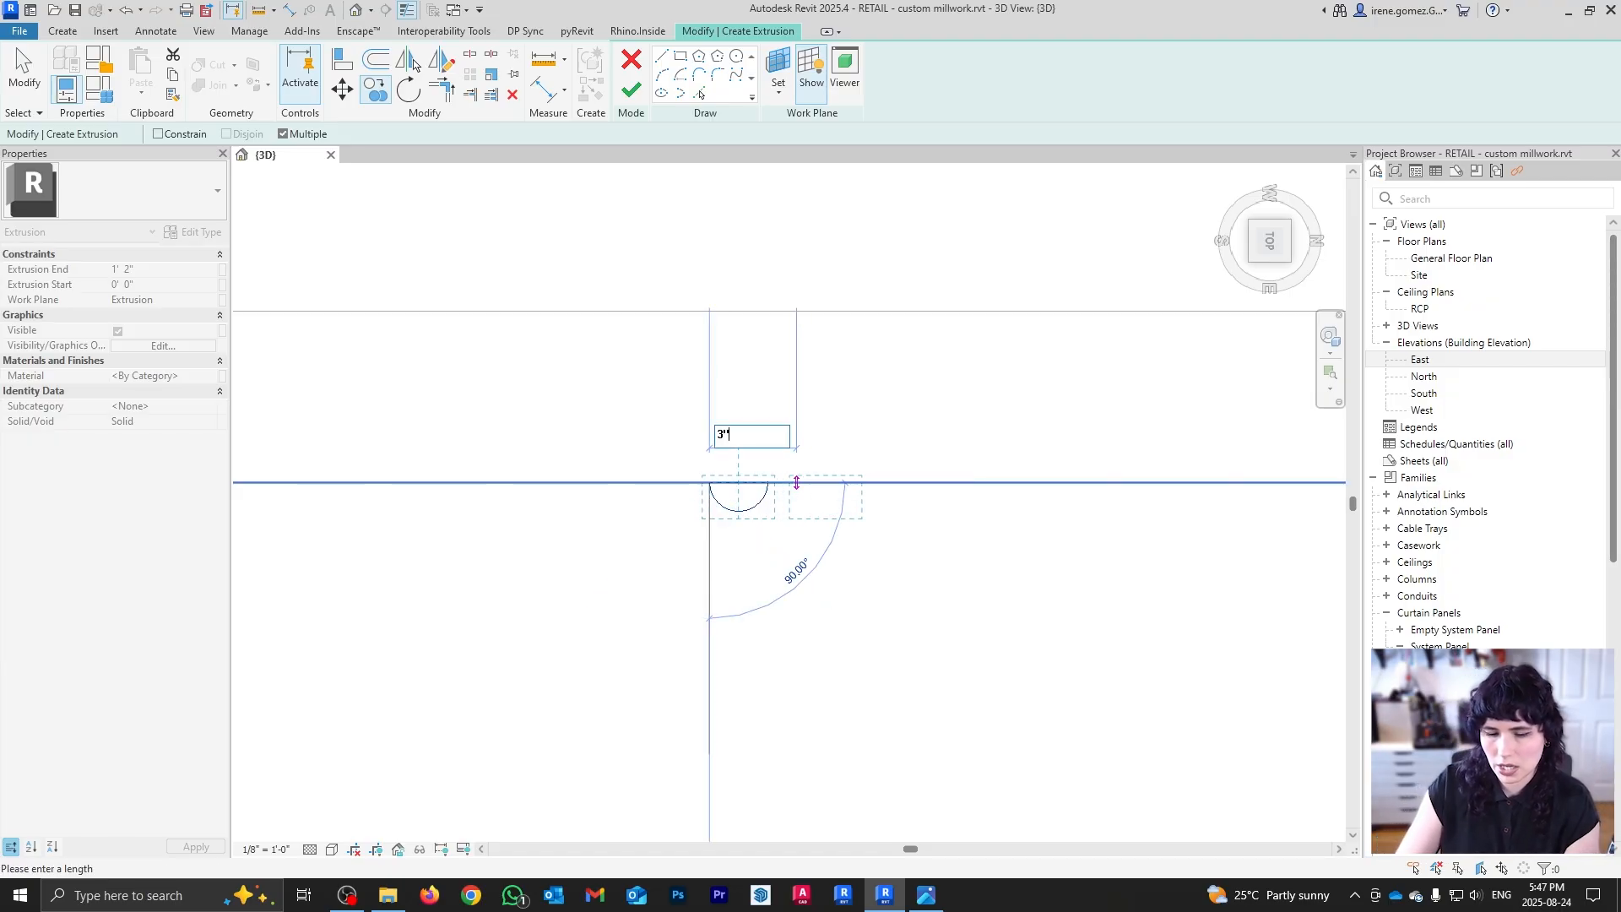
left_click(798, 483)
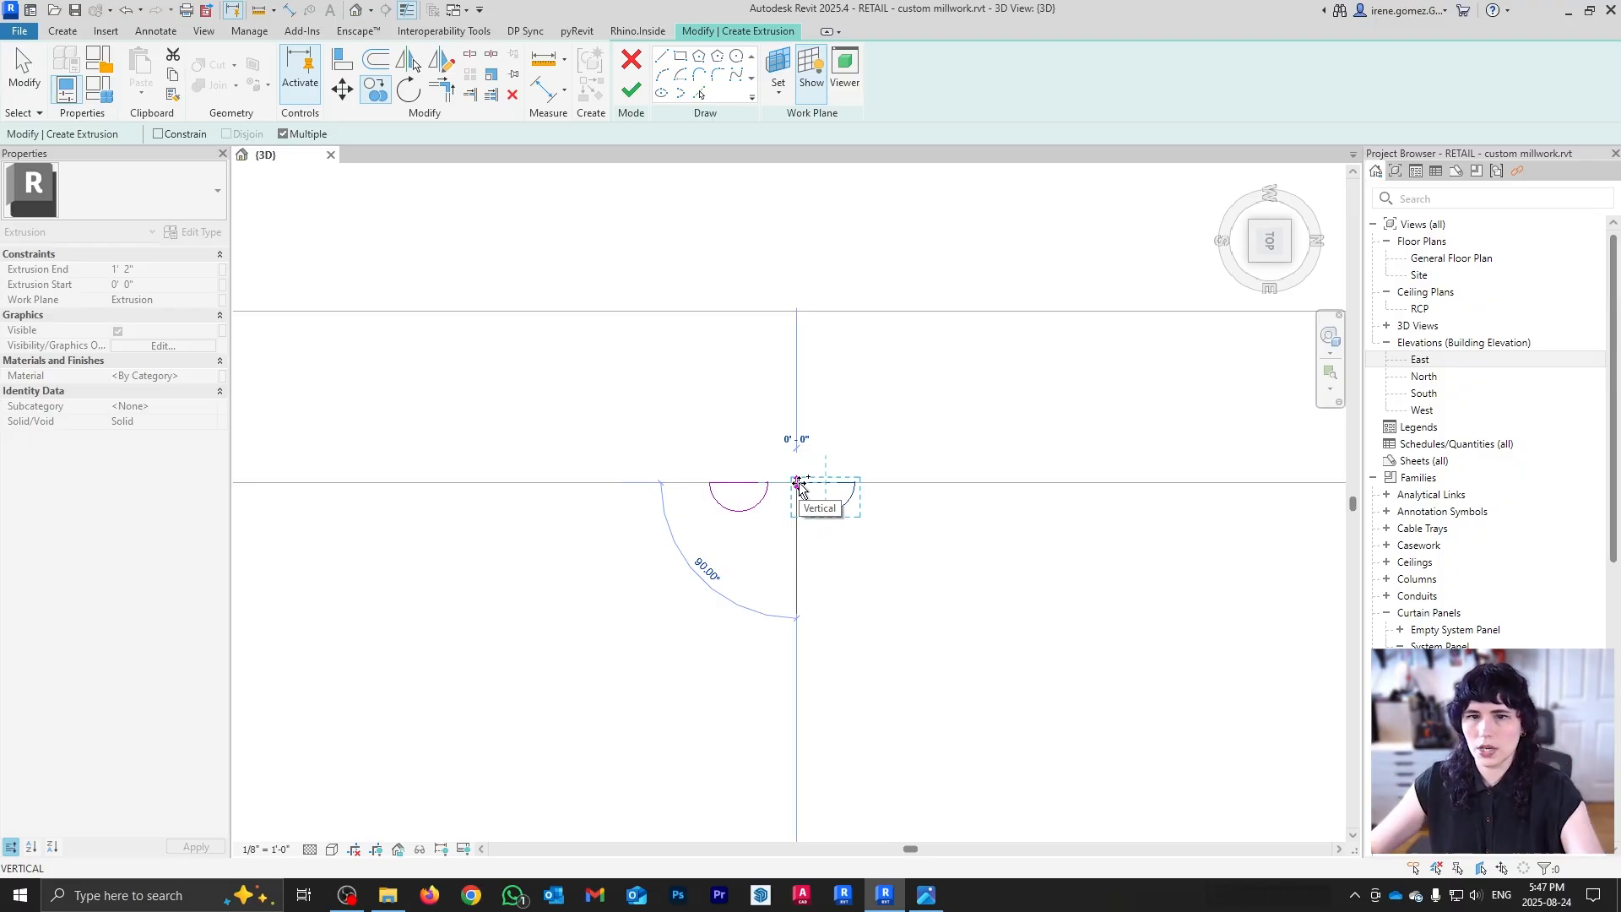
key("Escape")
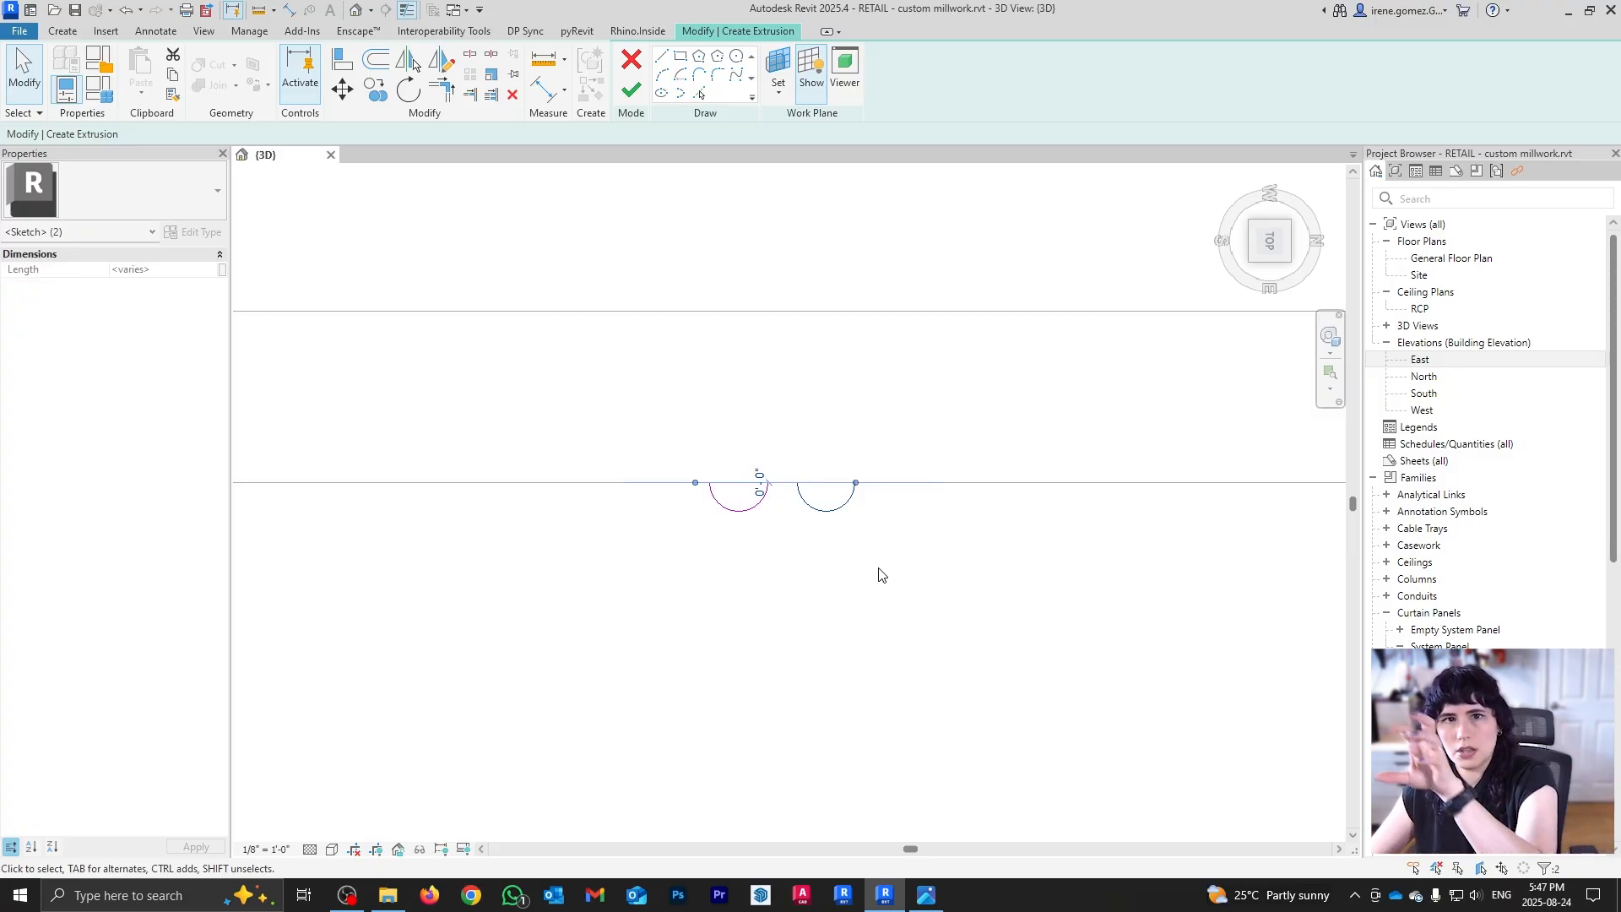
key("c")
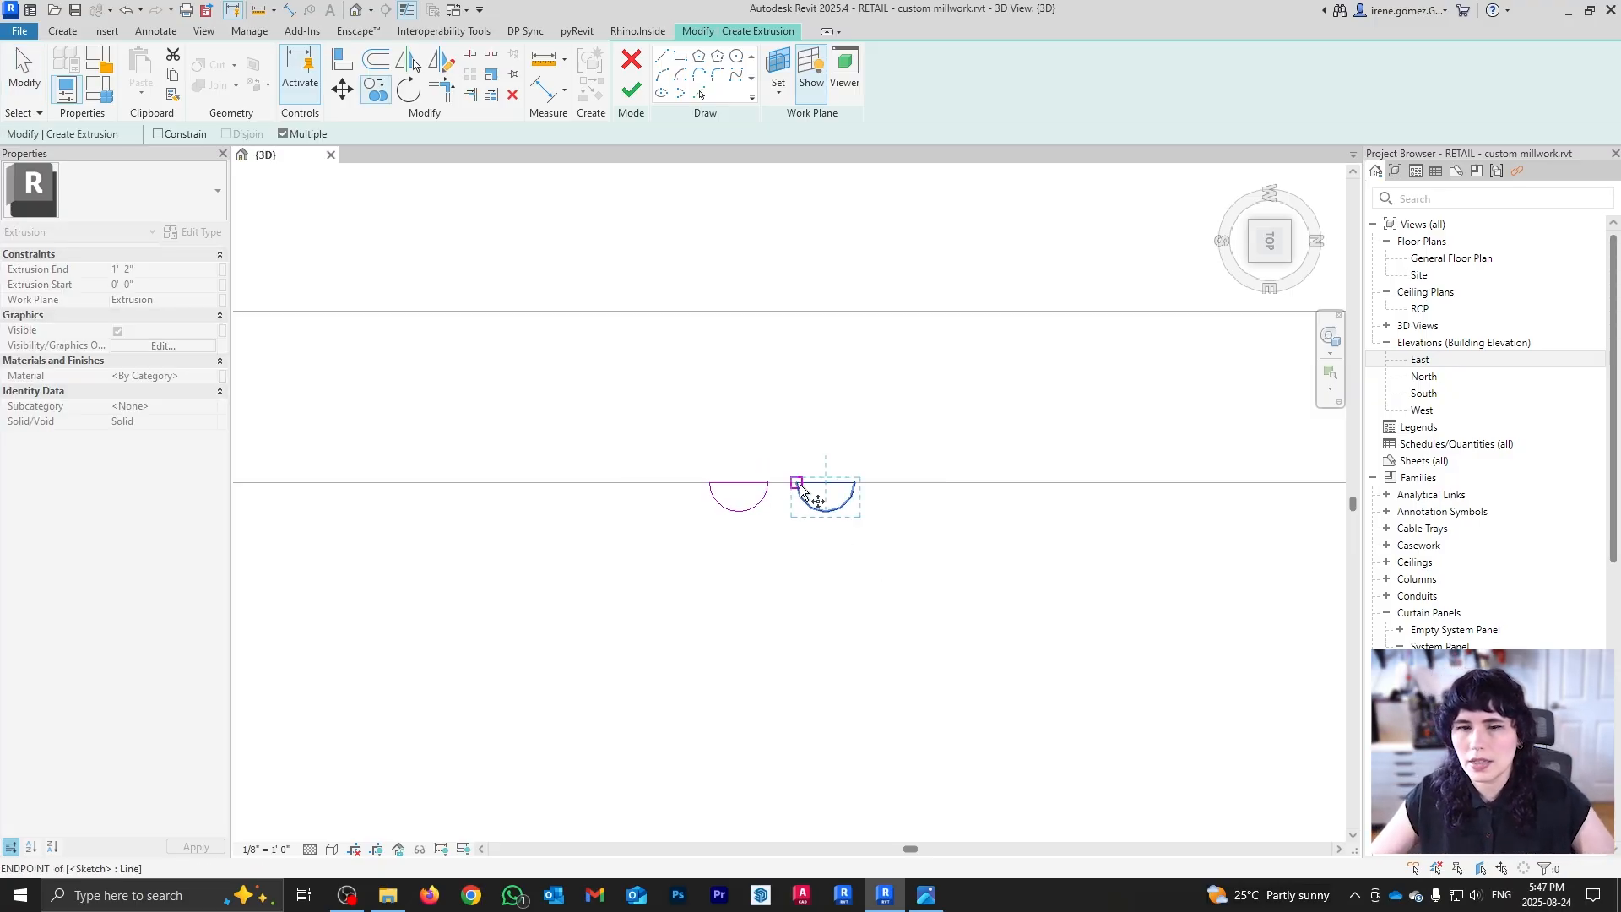
scroll(799, 490, "up", 3)
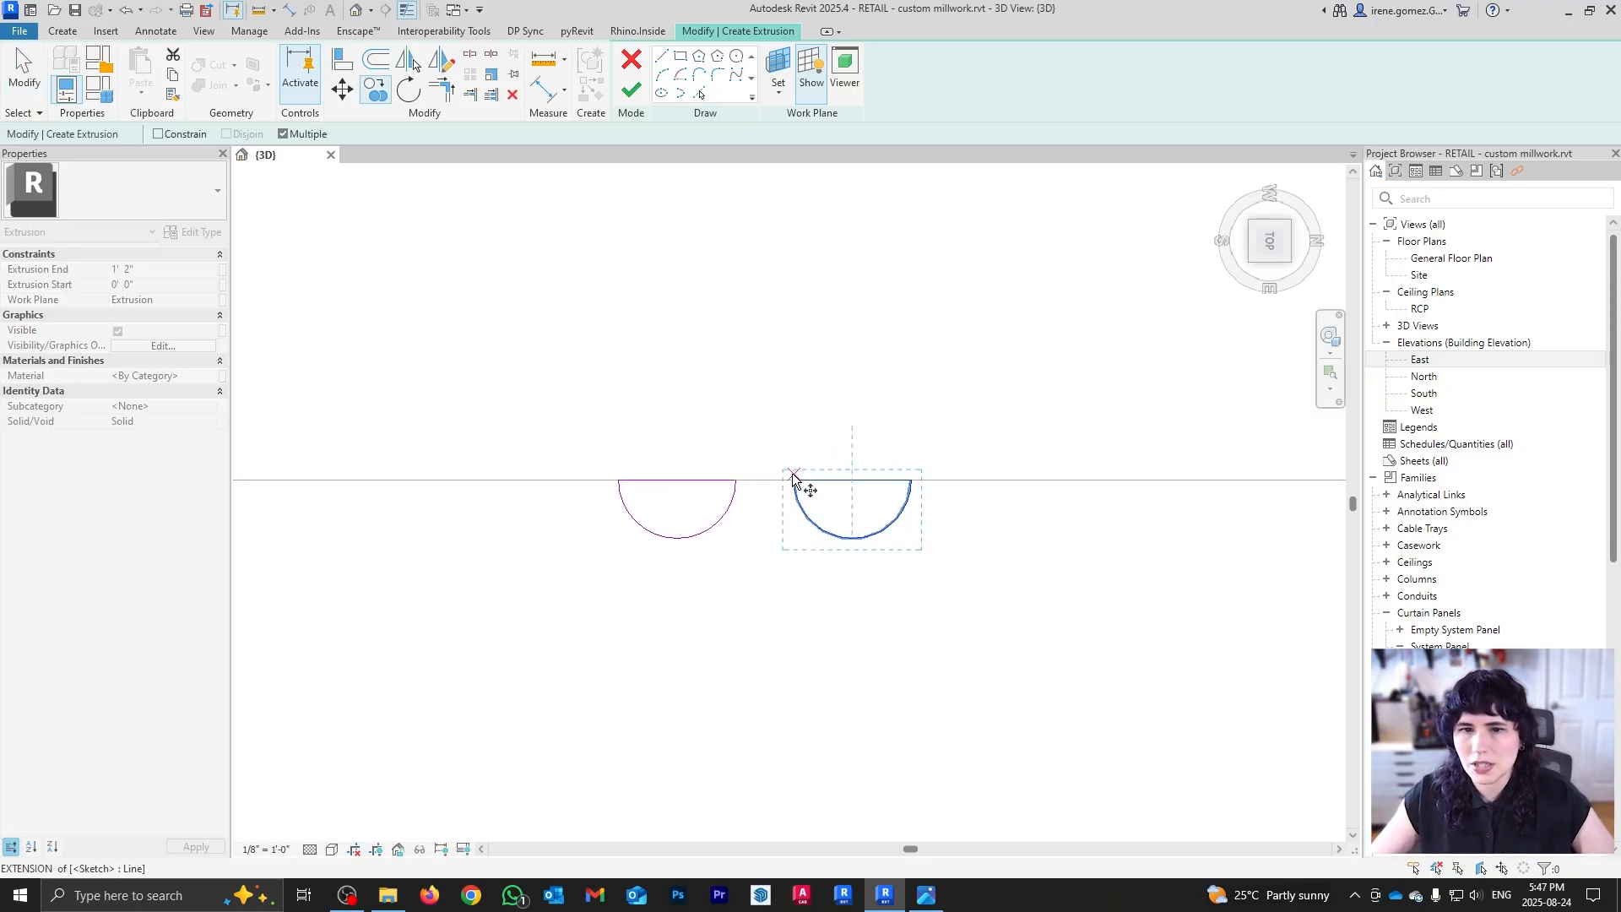
left_click(734, 481)
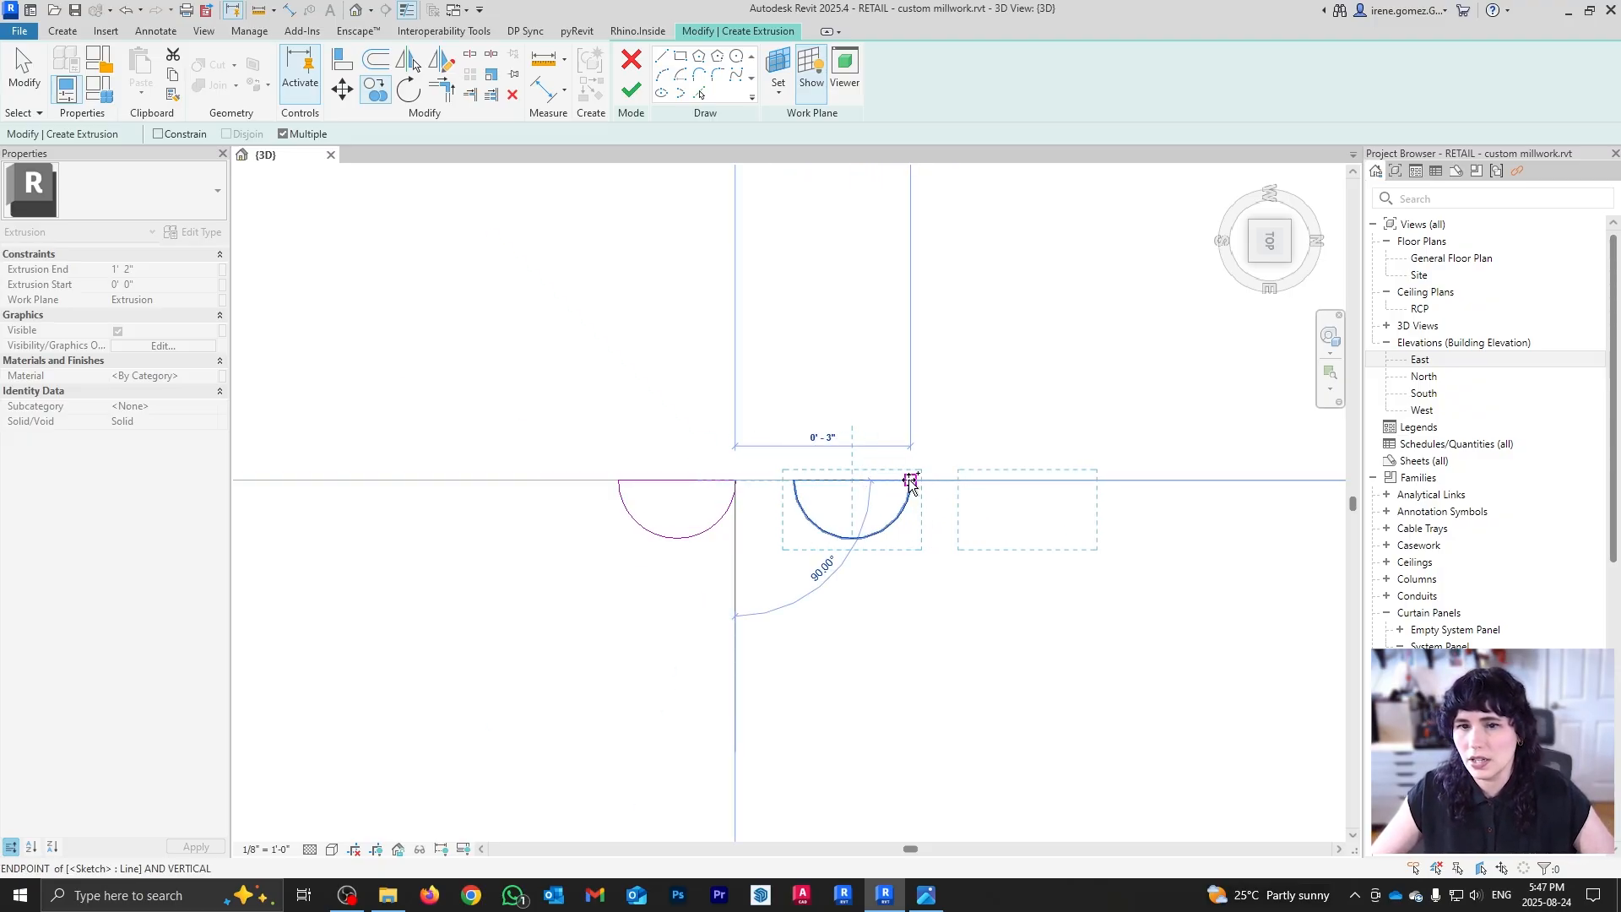
left_click(910, 480)
Step: Place three more half-circle copies further along the wall line to extend the row
middle_click_drag(1040, 526, 726, 529)
scroll(727, 529, "up", 1)
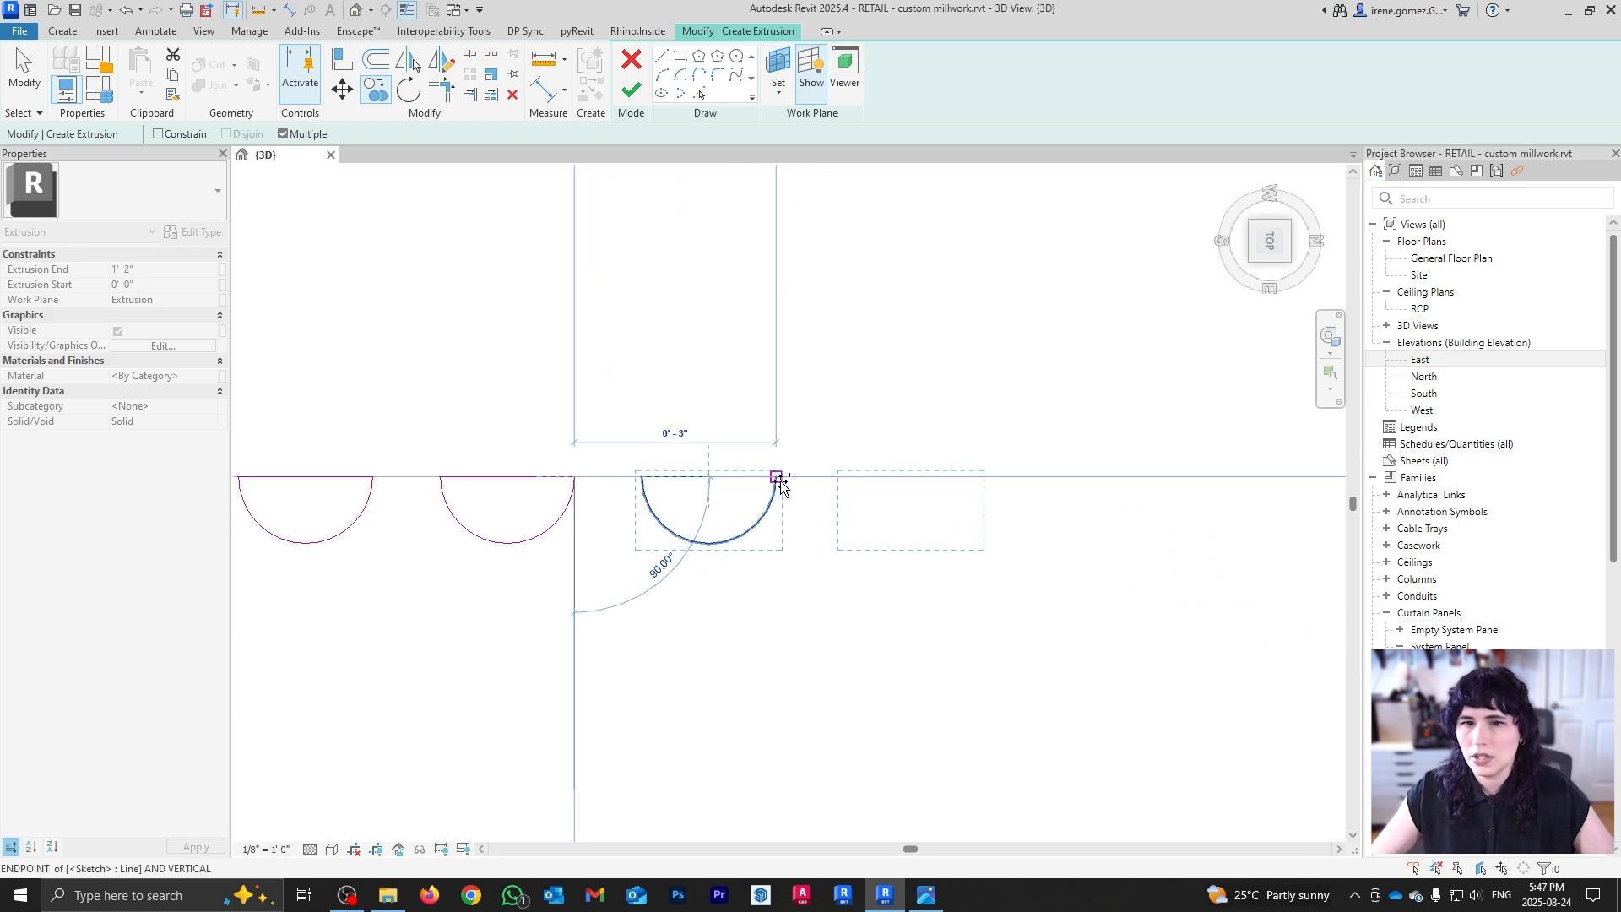
left_click(781, 478)
left_click(984, 478)
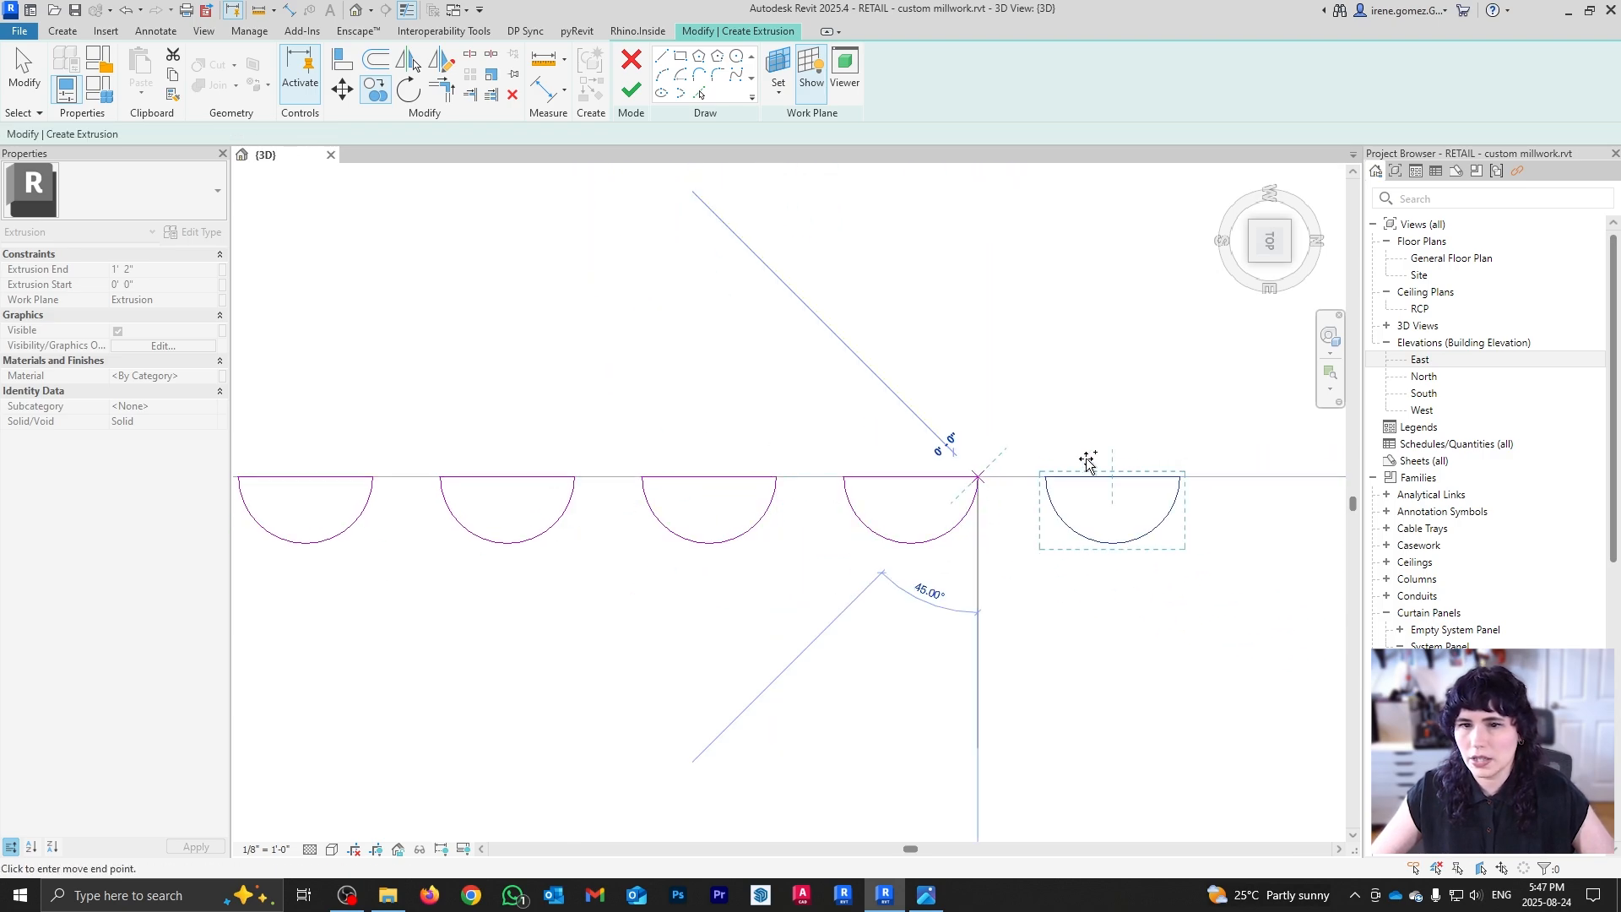
left_click(1181, 478)
scroll(679, 524, "down", 12)
scroll(800, 518, "up", 6)
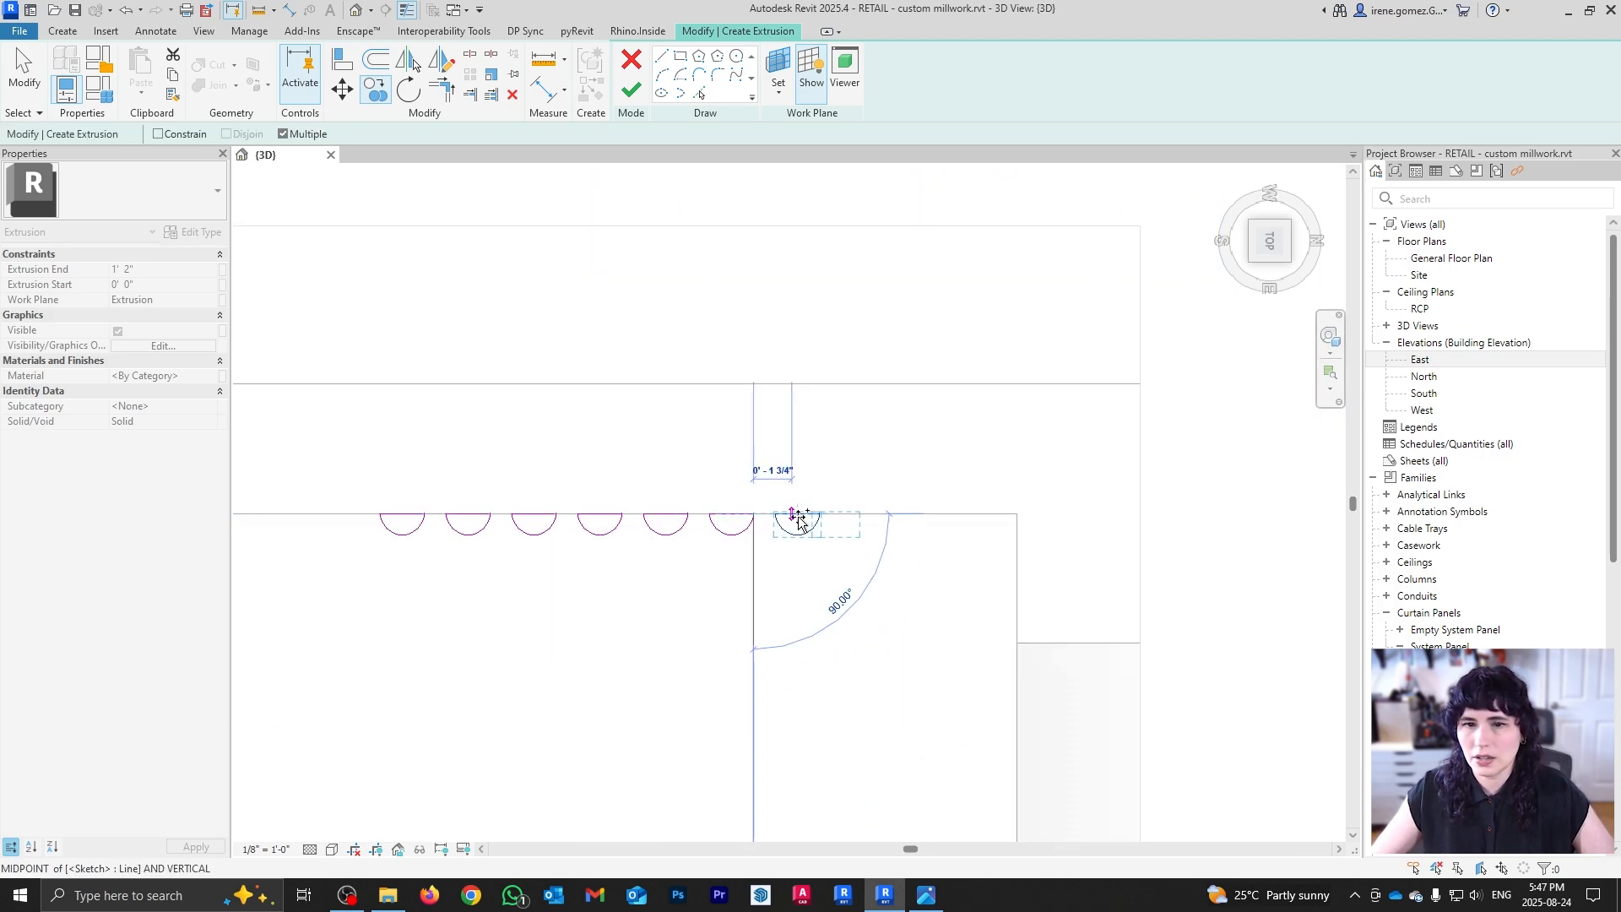
scroll(1038, 522, "down", 5)
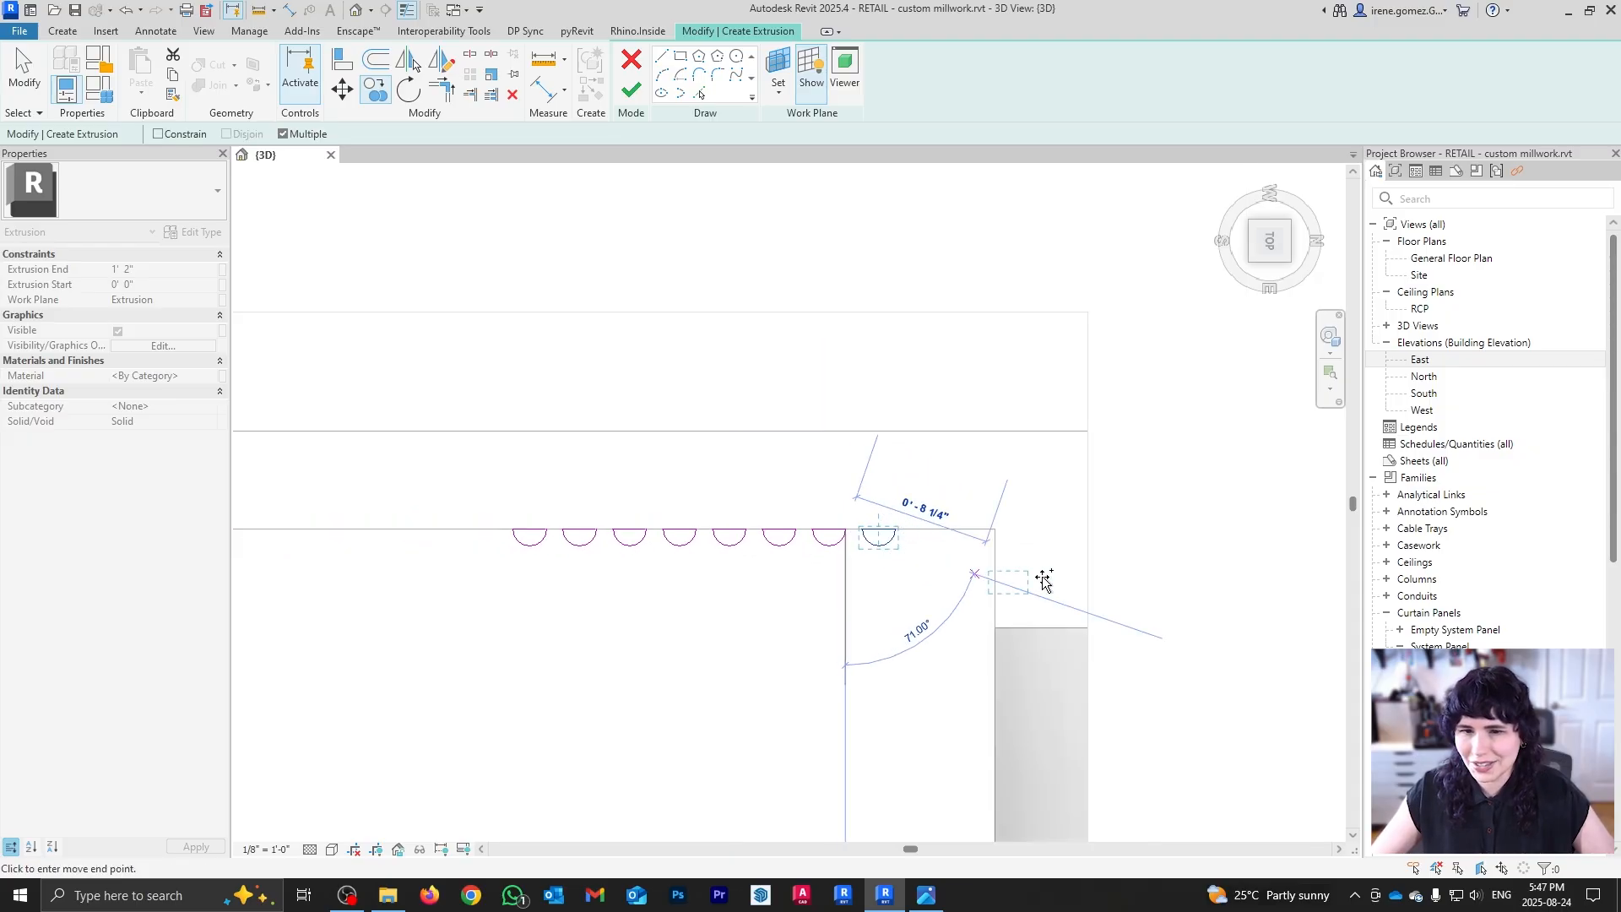
scroll(1004, 517, "up", 3)
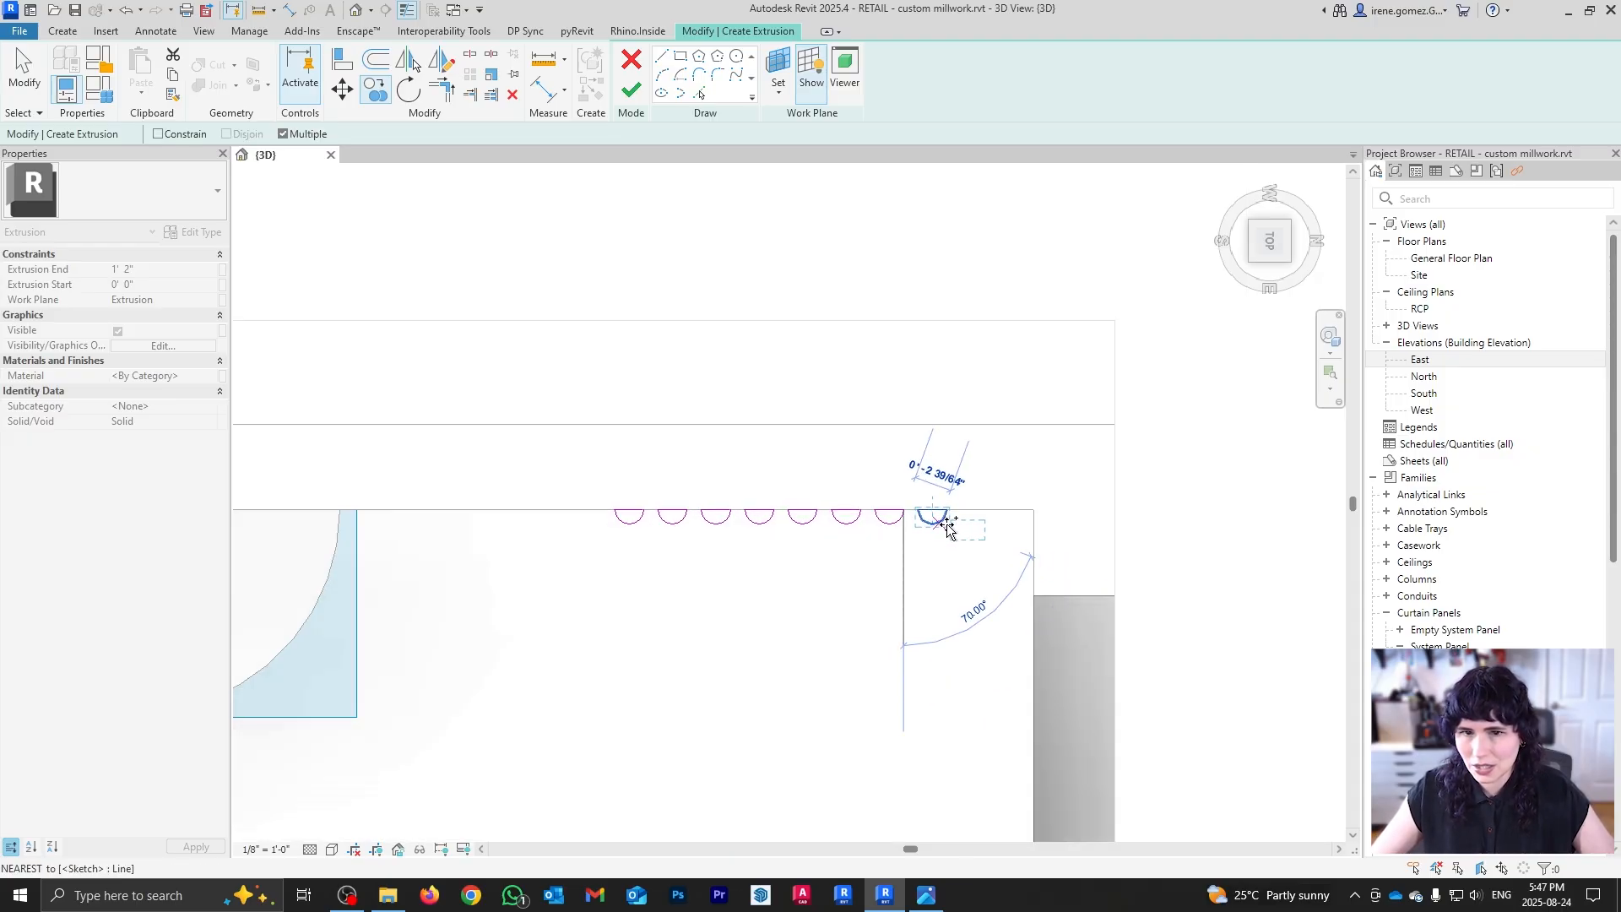
key("Escape")
key("Escape")
scroll(760, 525, "down", 3)
Step: Finish the half-circle sketch and stretch the slats up to full height against the wall
middle_click_drag(917, 747, 888, 677, "shift")
scroll(935, 749, "down", 2)
scroll(1072, 746, "up", 1)
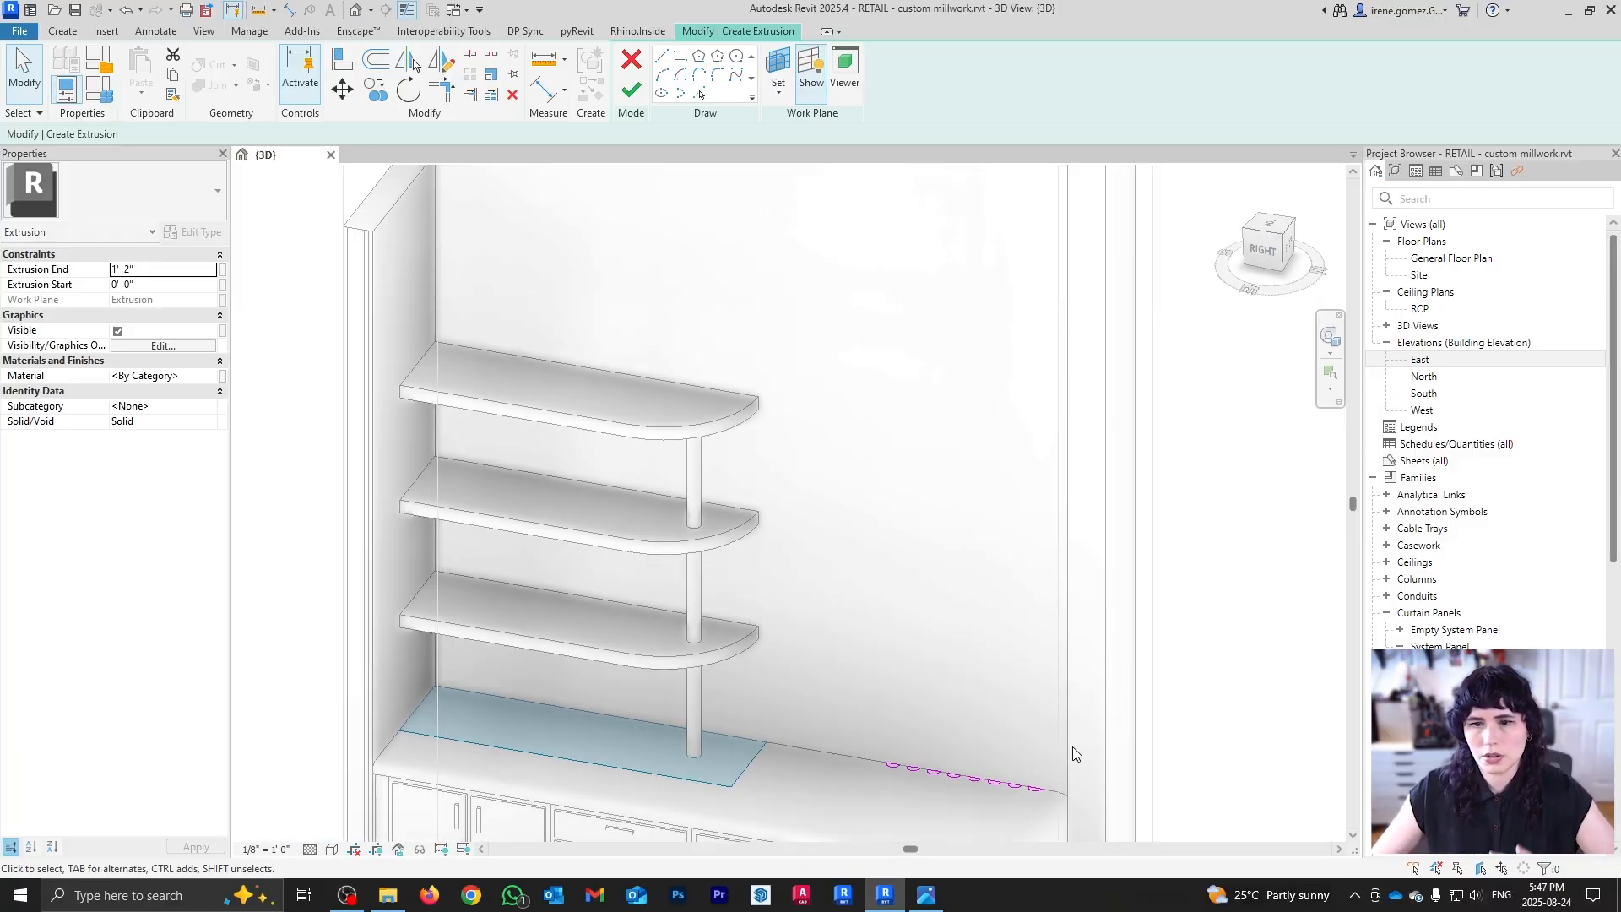
middle_click_drag(1024, 741, 1042, 576)
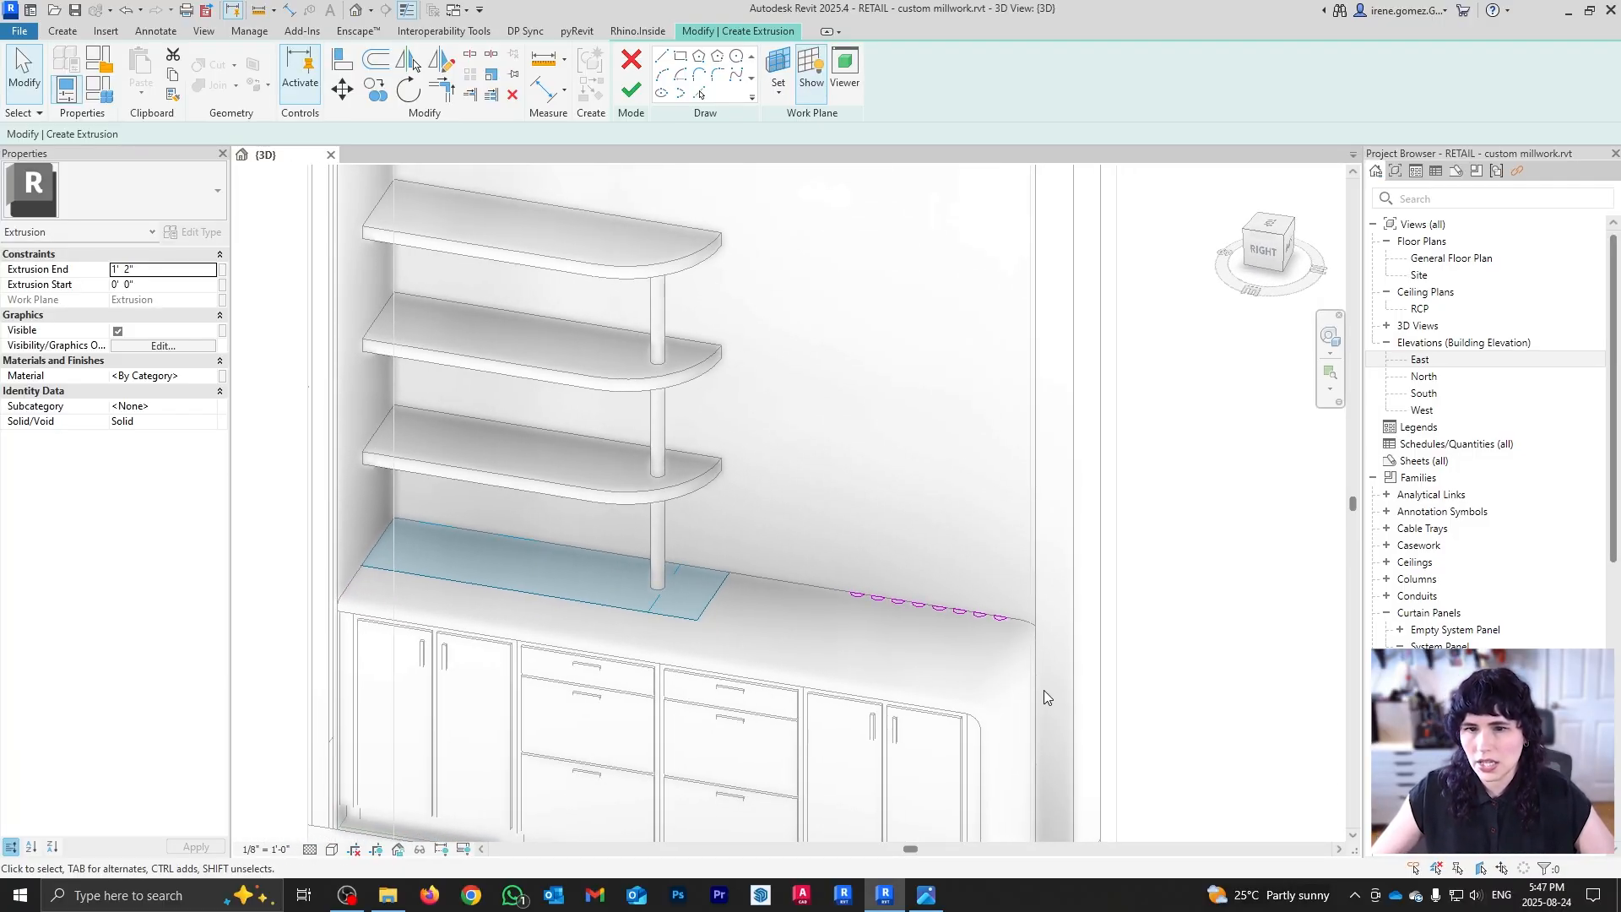
scroll(932, 617, "up", 1)
left_click(631, 91)
scroll(943, 514, "down", 3)
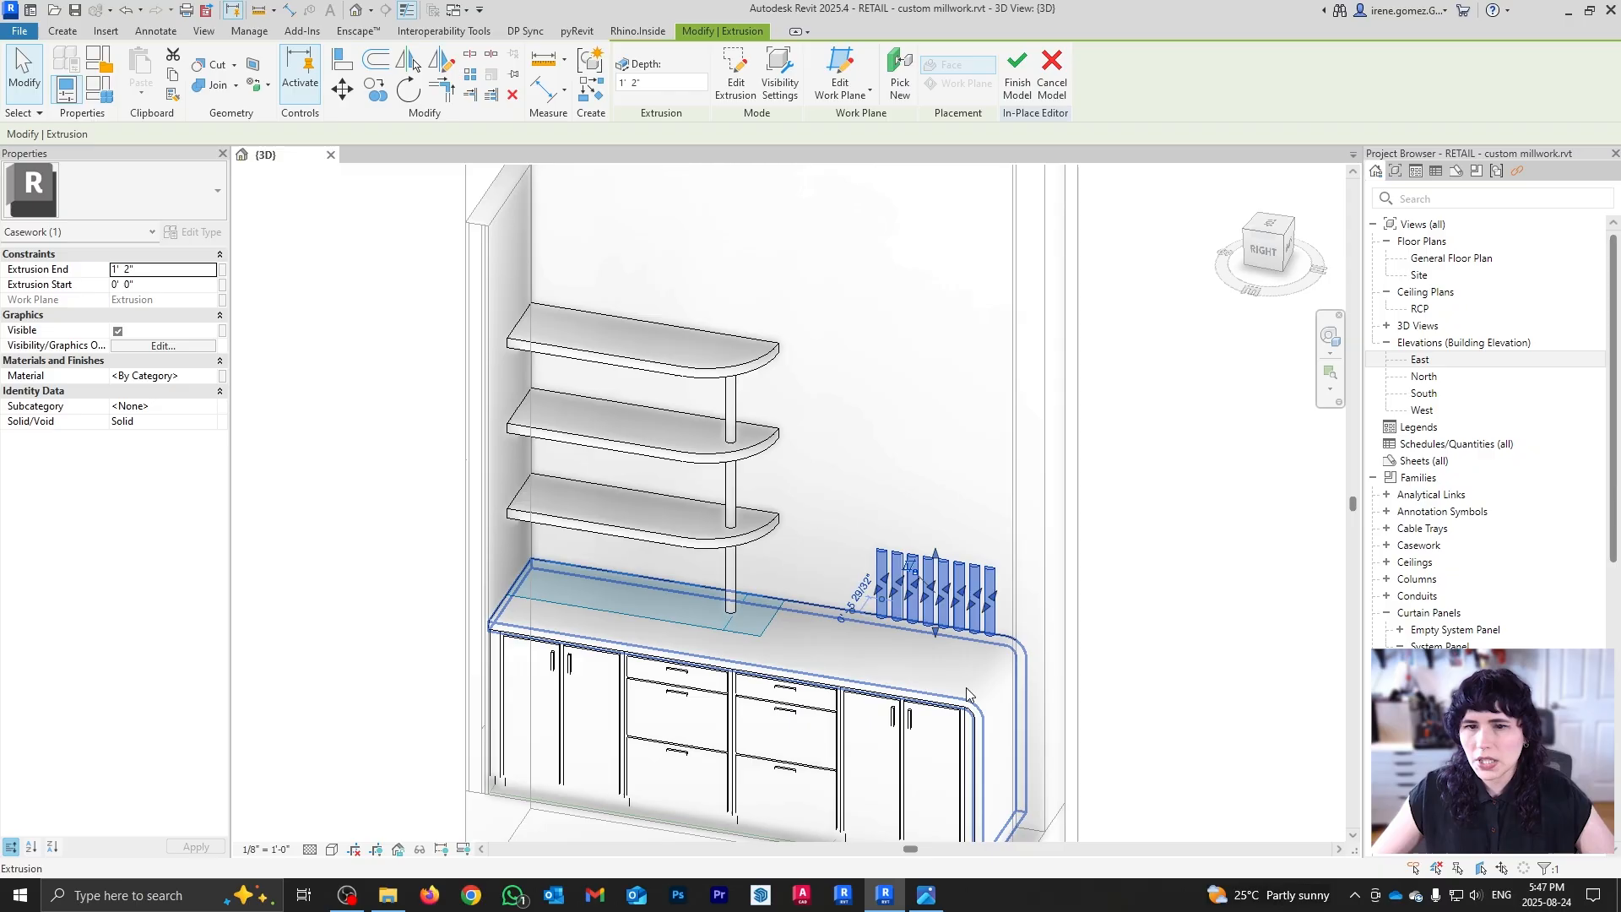
scroll(943, 514, "up", 1)
left_click_drag(939, 579, 509, 241)
left_click(1179, 561)
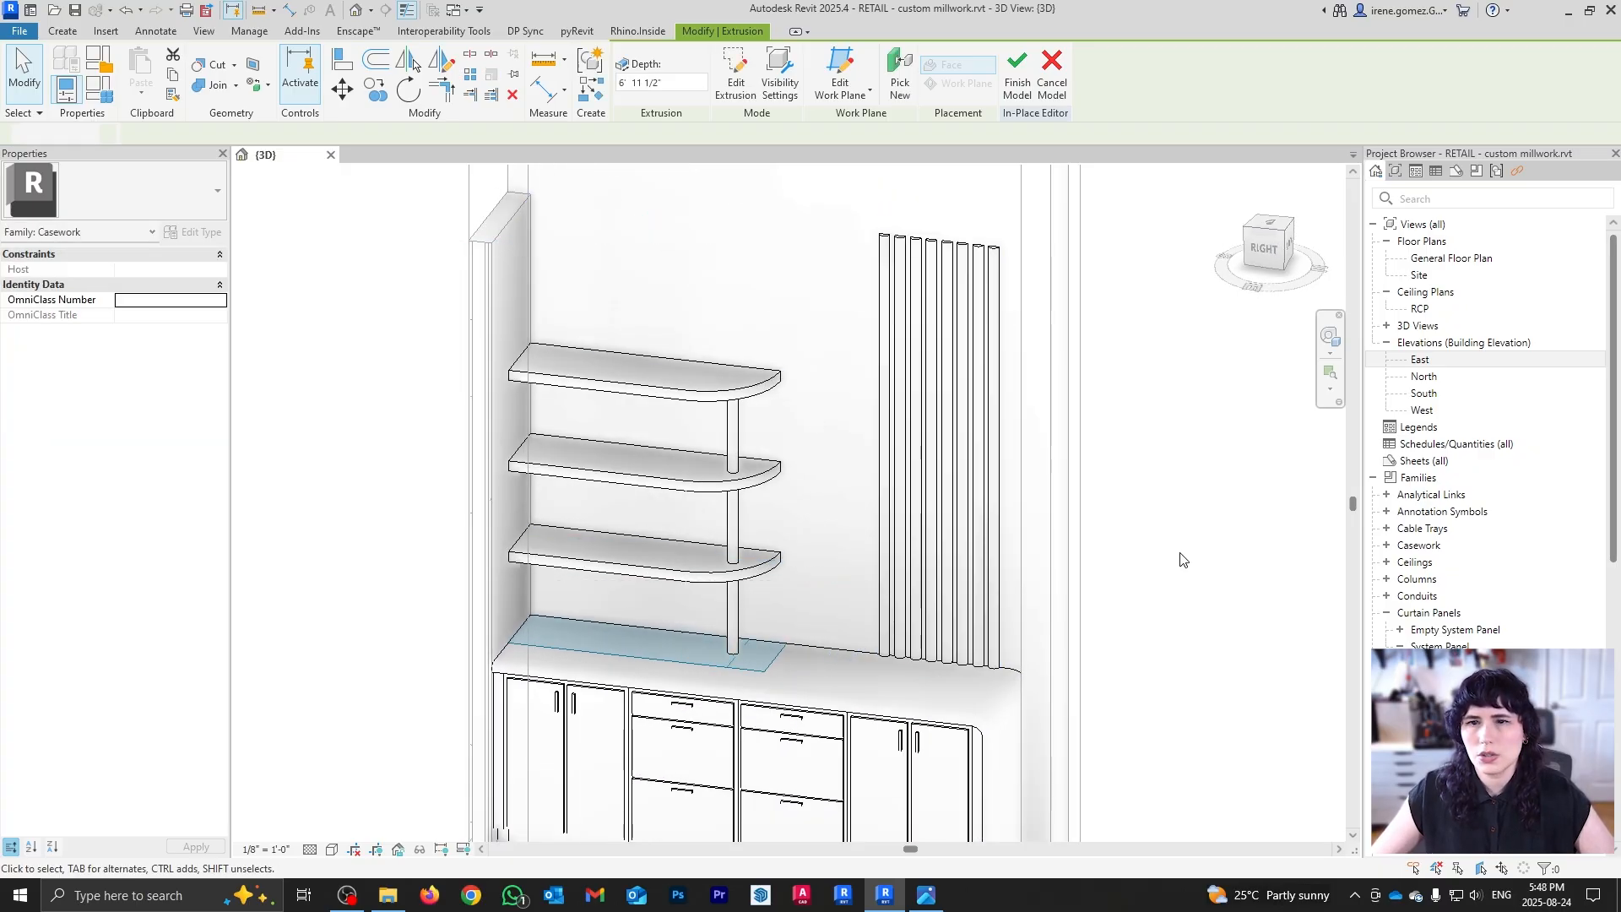
Step: Move the slat extrusion about 4 inches left and finish the in-place casework model
middle_click_drag(938, 539, 988, 614, "shift")
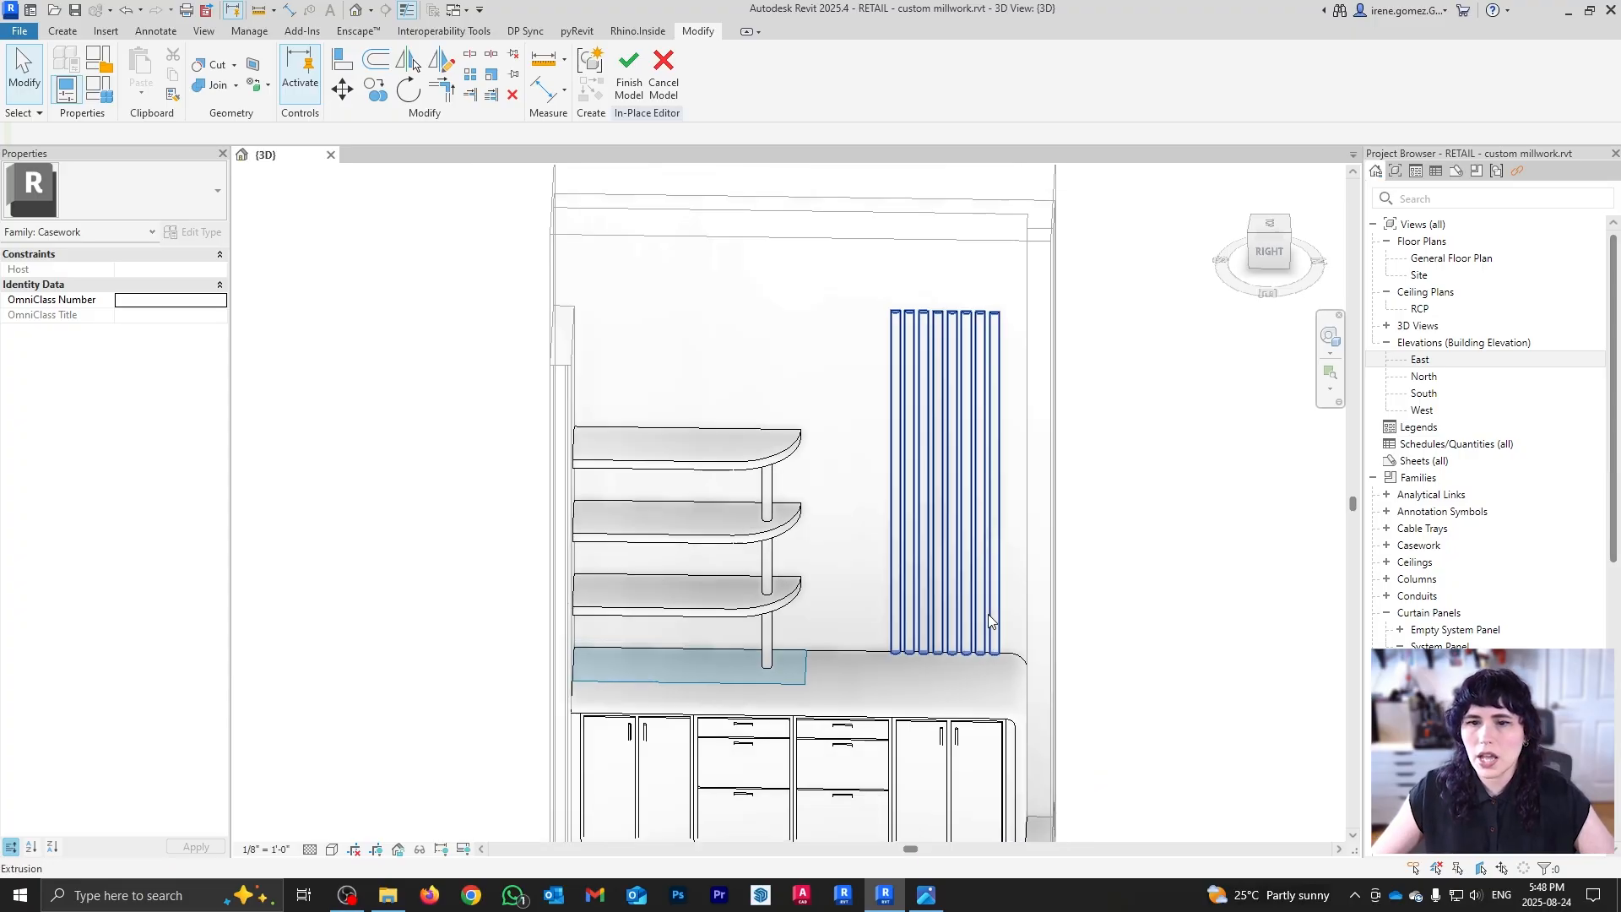
left_click(963, 648)
middle_click_drag(908, 679, 956, 701, "shift")
key("m")
key("v")
left_click(956, 667)
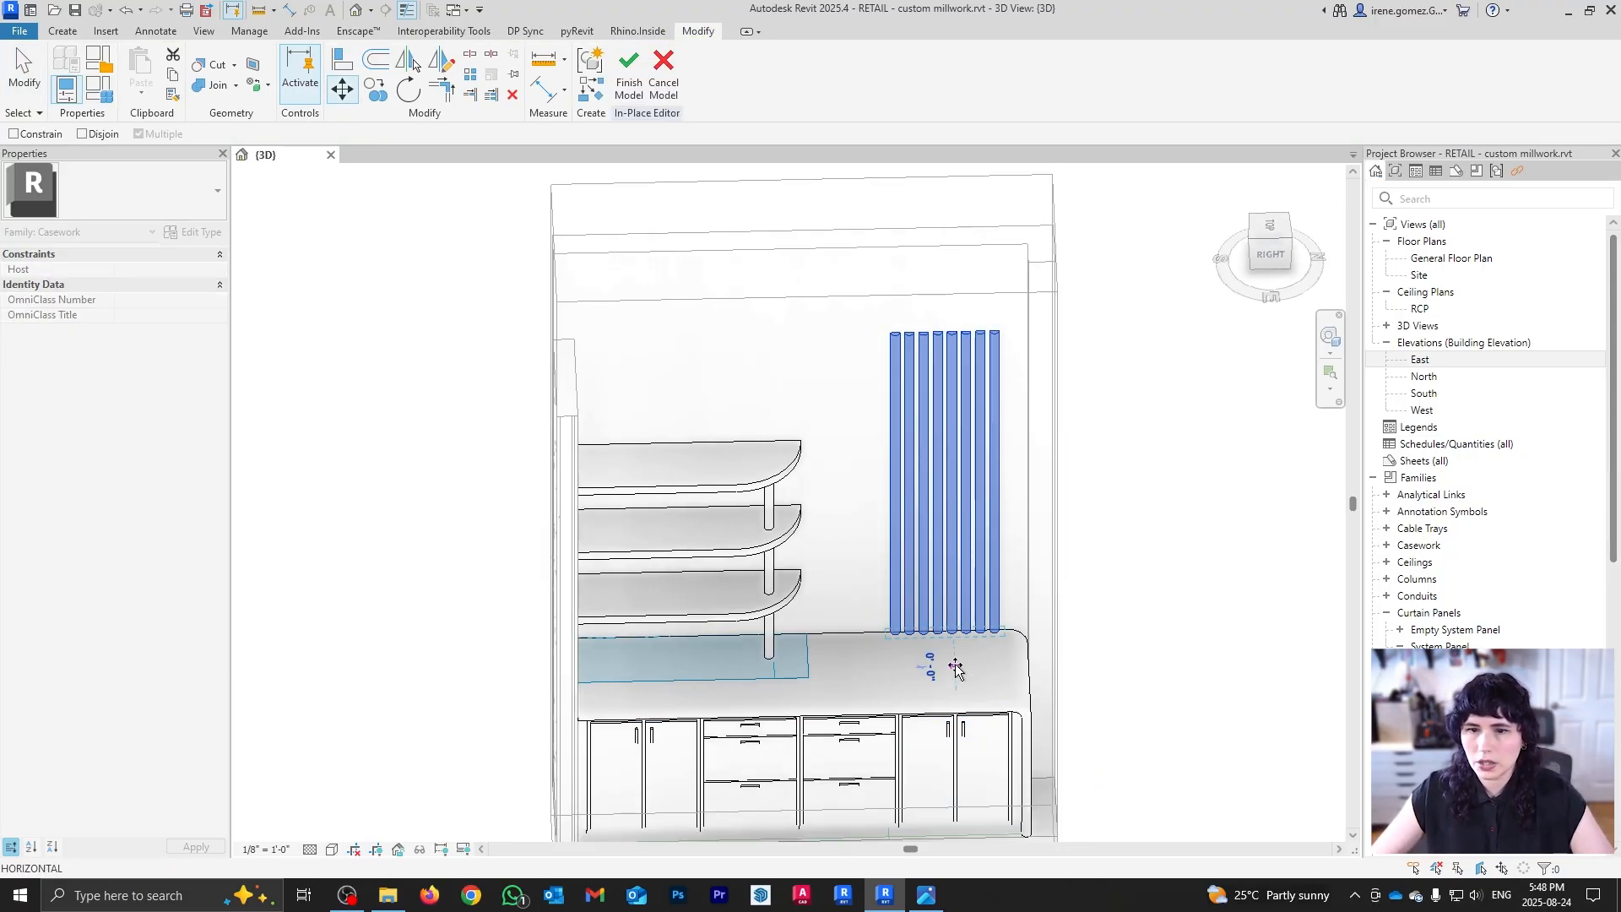
left_click(937, 667)
left_click(1225, 563)
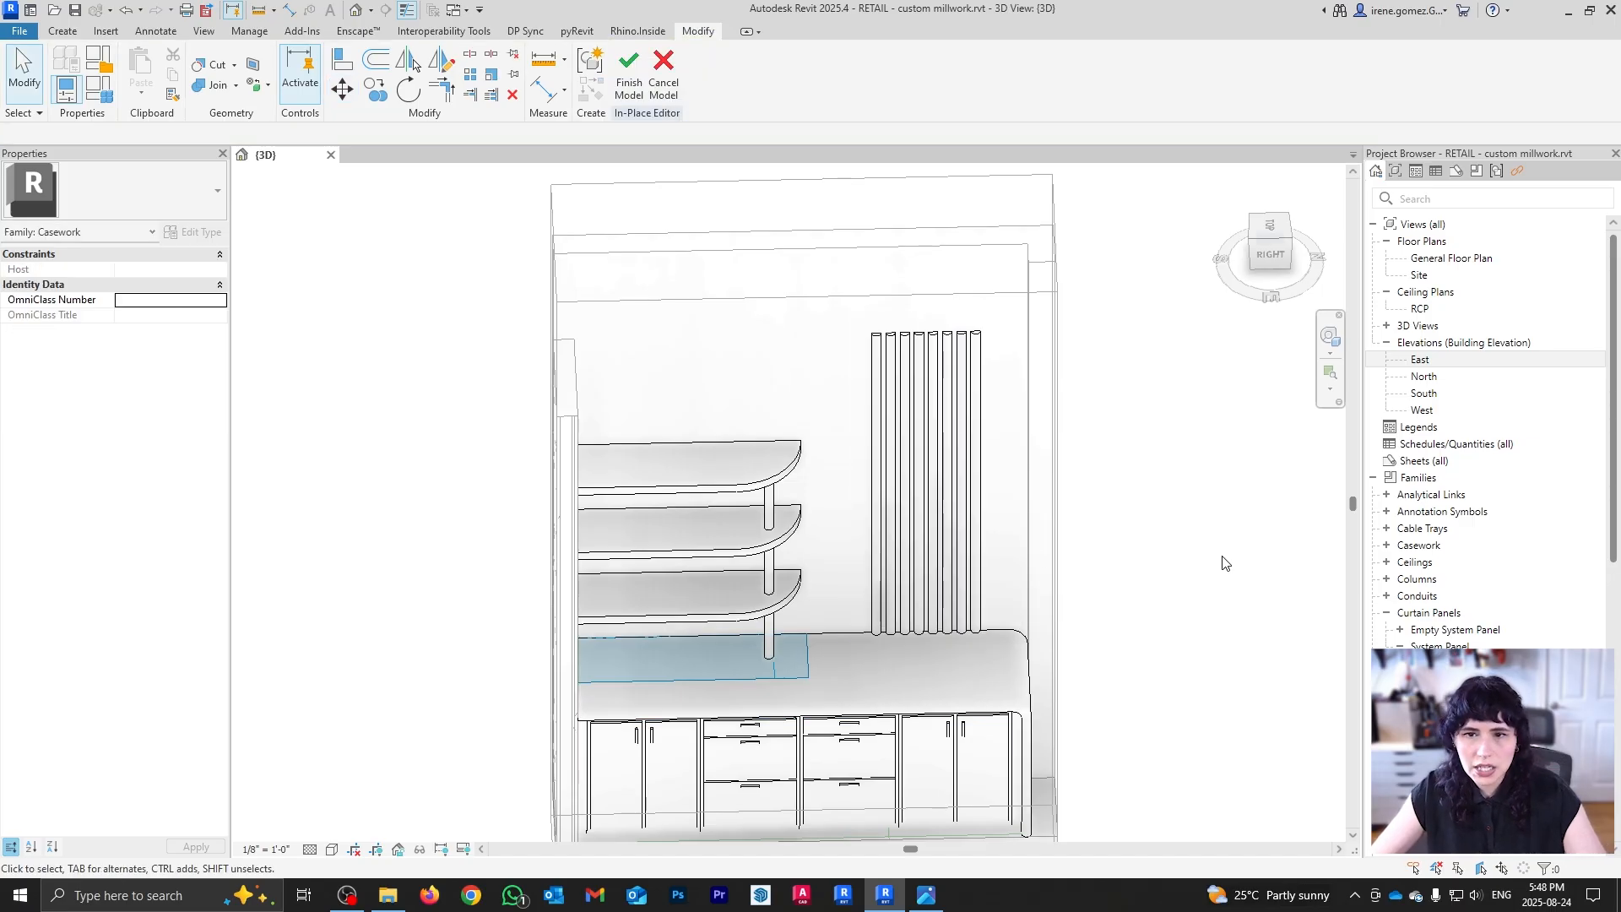
middle_click_drag(1063, 681, 937, 549, "shift")
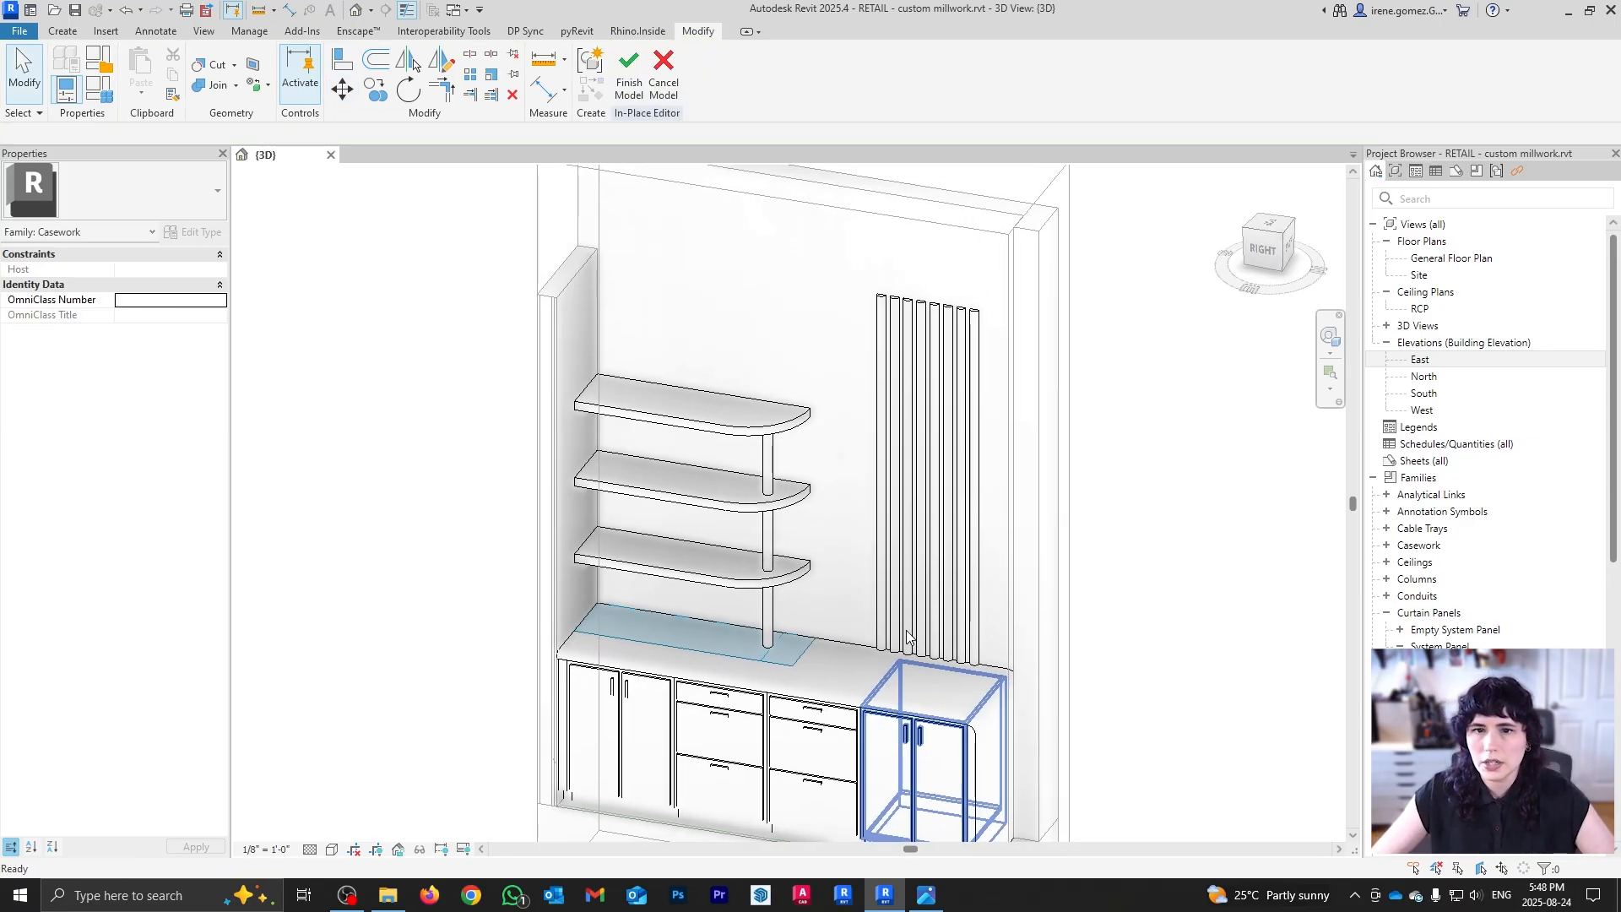
left_click(630, 76)
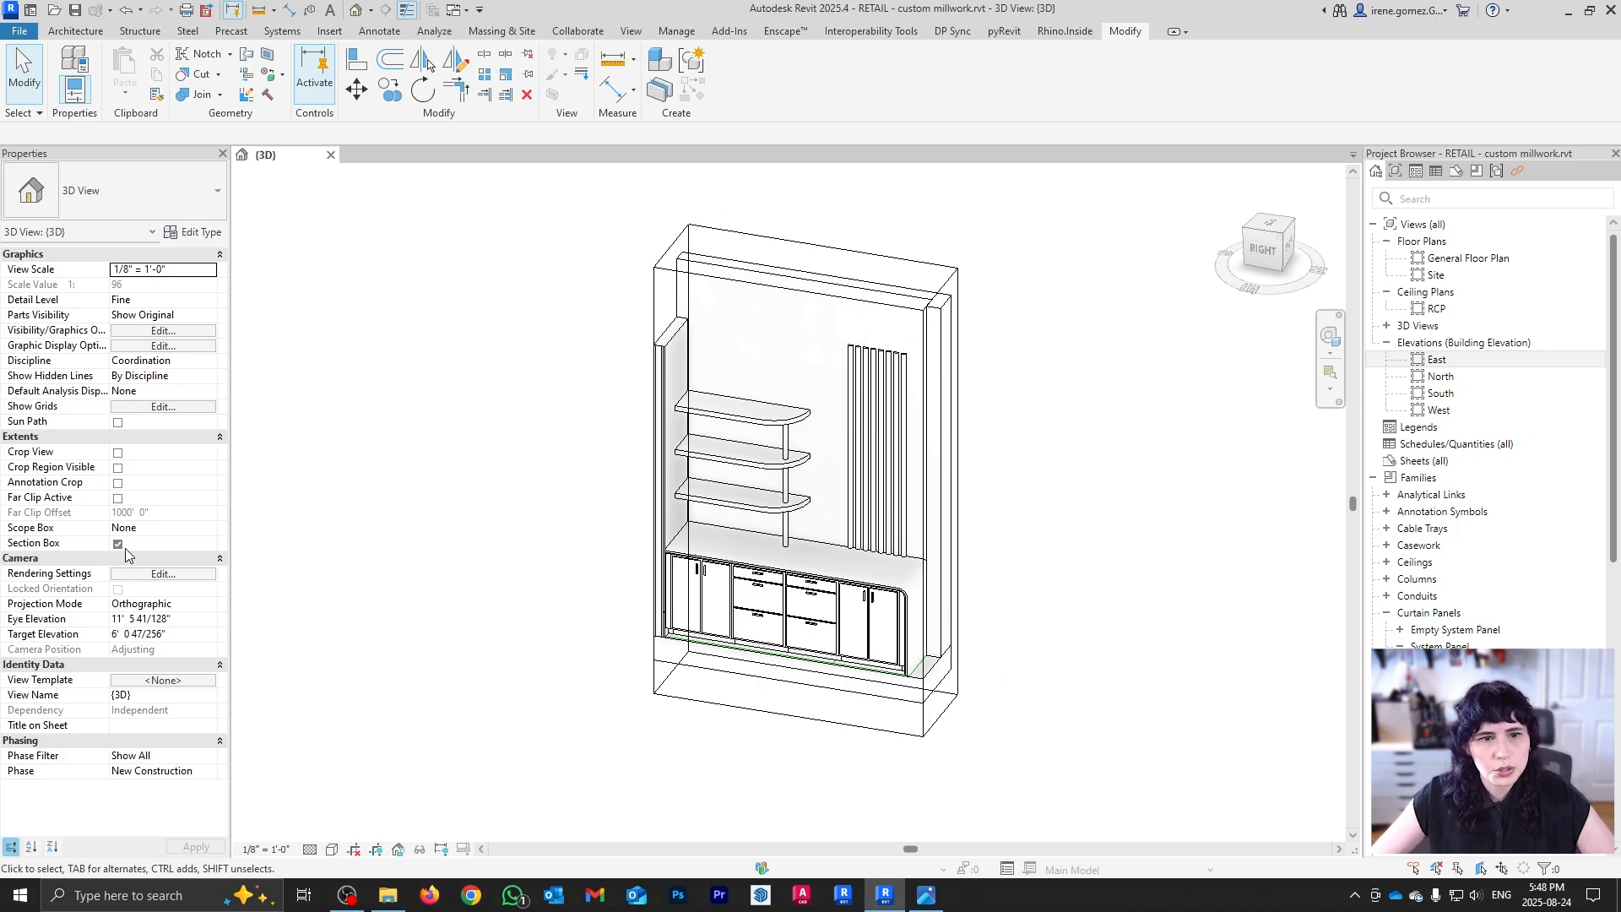
Step: Uncheck Section Box, then orbit and zoom to review cabinets, shelves and fluted rods in the store
left_click(119, 544)
middle_click_drag(686, 473, 853, 712, "shift")
scroll(853, 712, "up", 3)
scroll(810, 418, "down", 3)
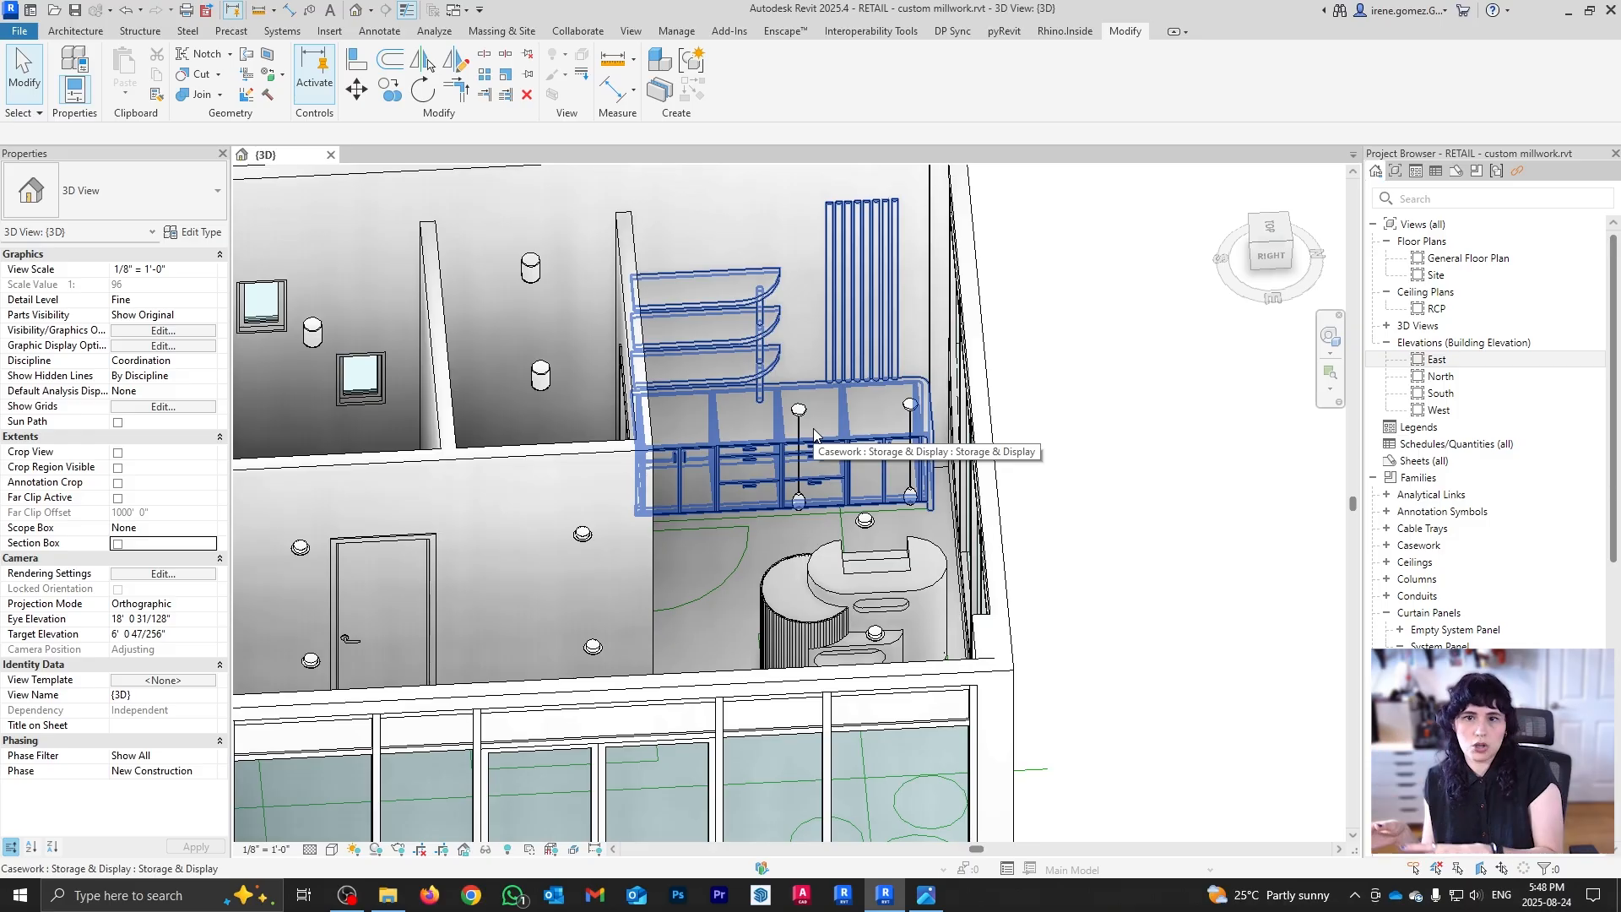
scroll(863, 481, "down", 4)
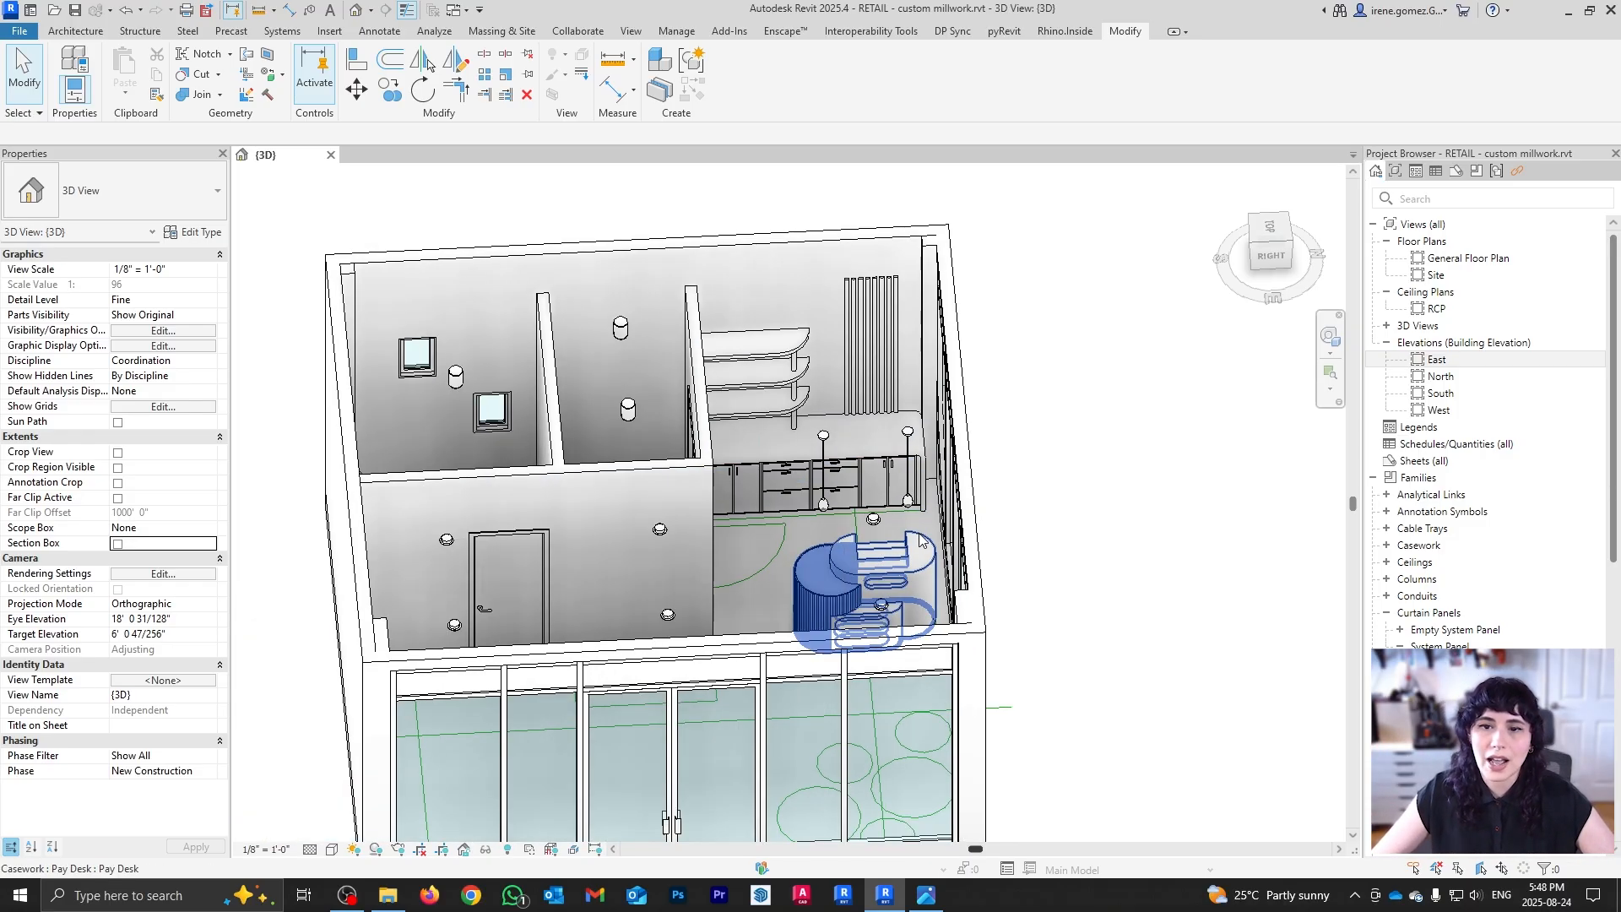
middle_click_drag(863, 481, 770, 626, "shift")
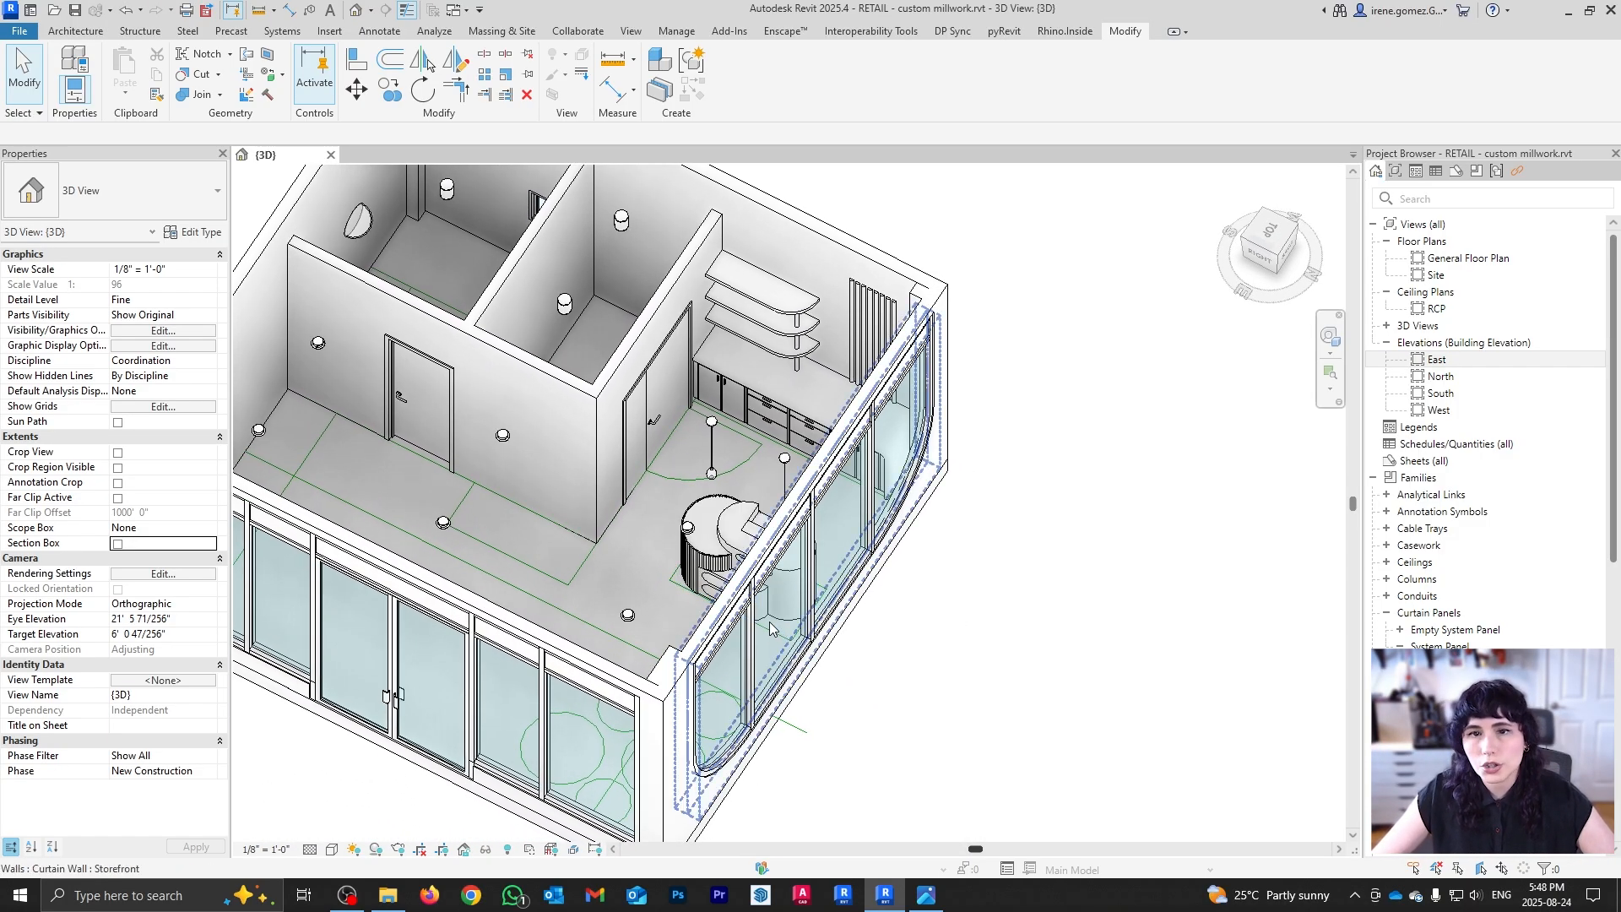
scroll(718, 439, "up", 3)
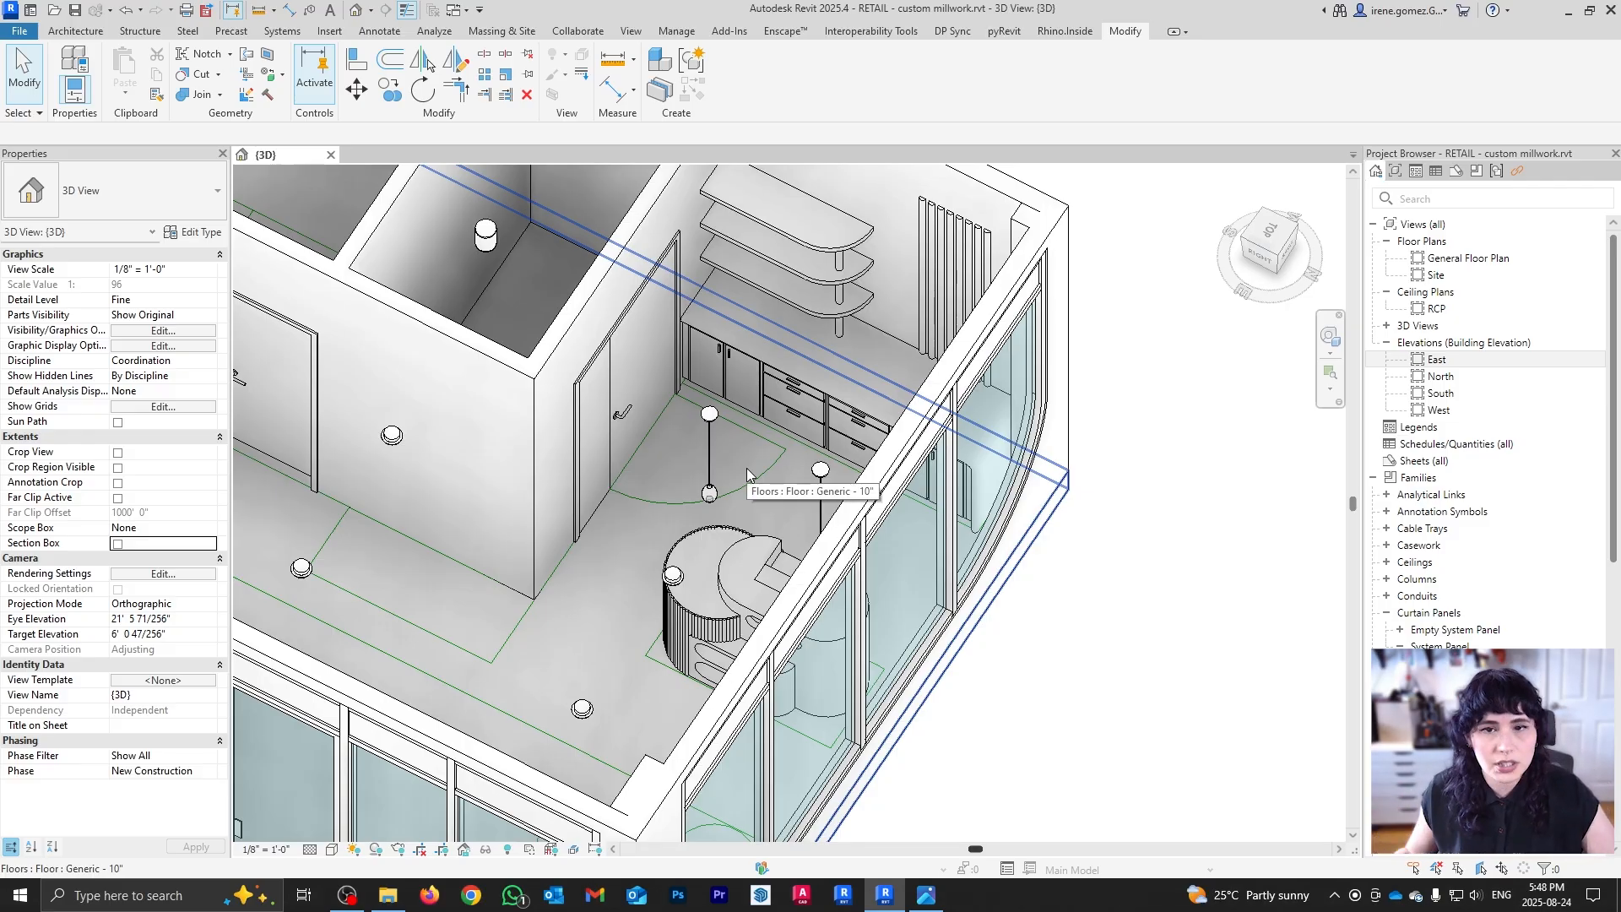
scroll(787, 485, "down", 2)
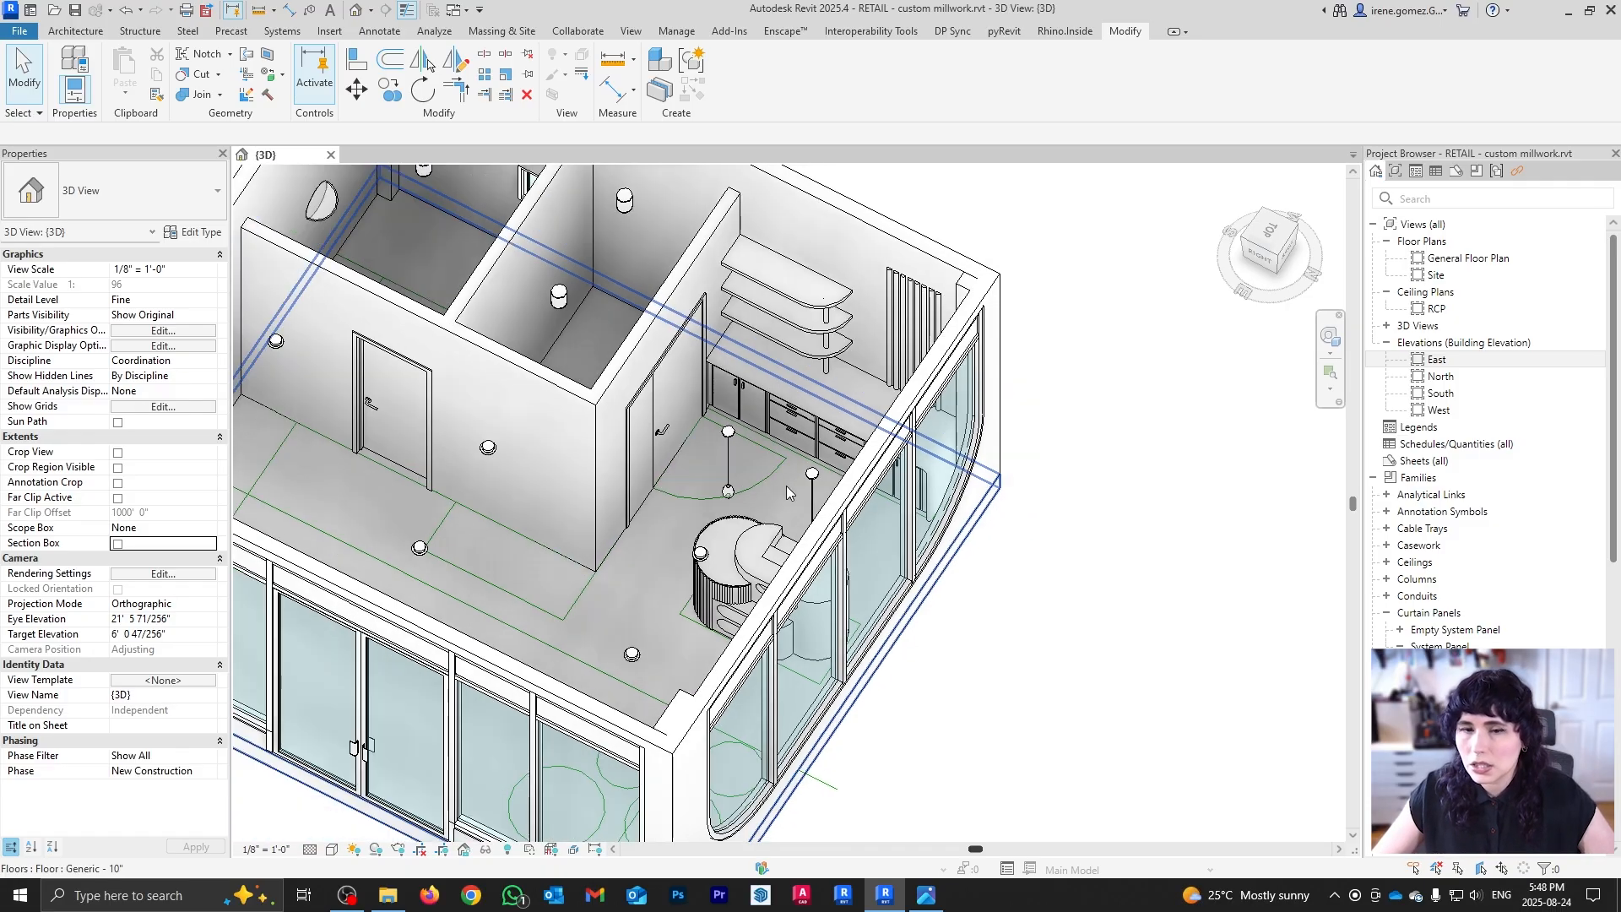
scroll(784, 382, "up", 5)
scroll(666, 530, "up", 2)
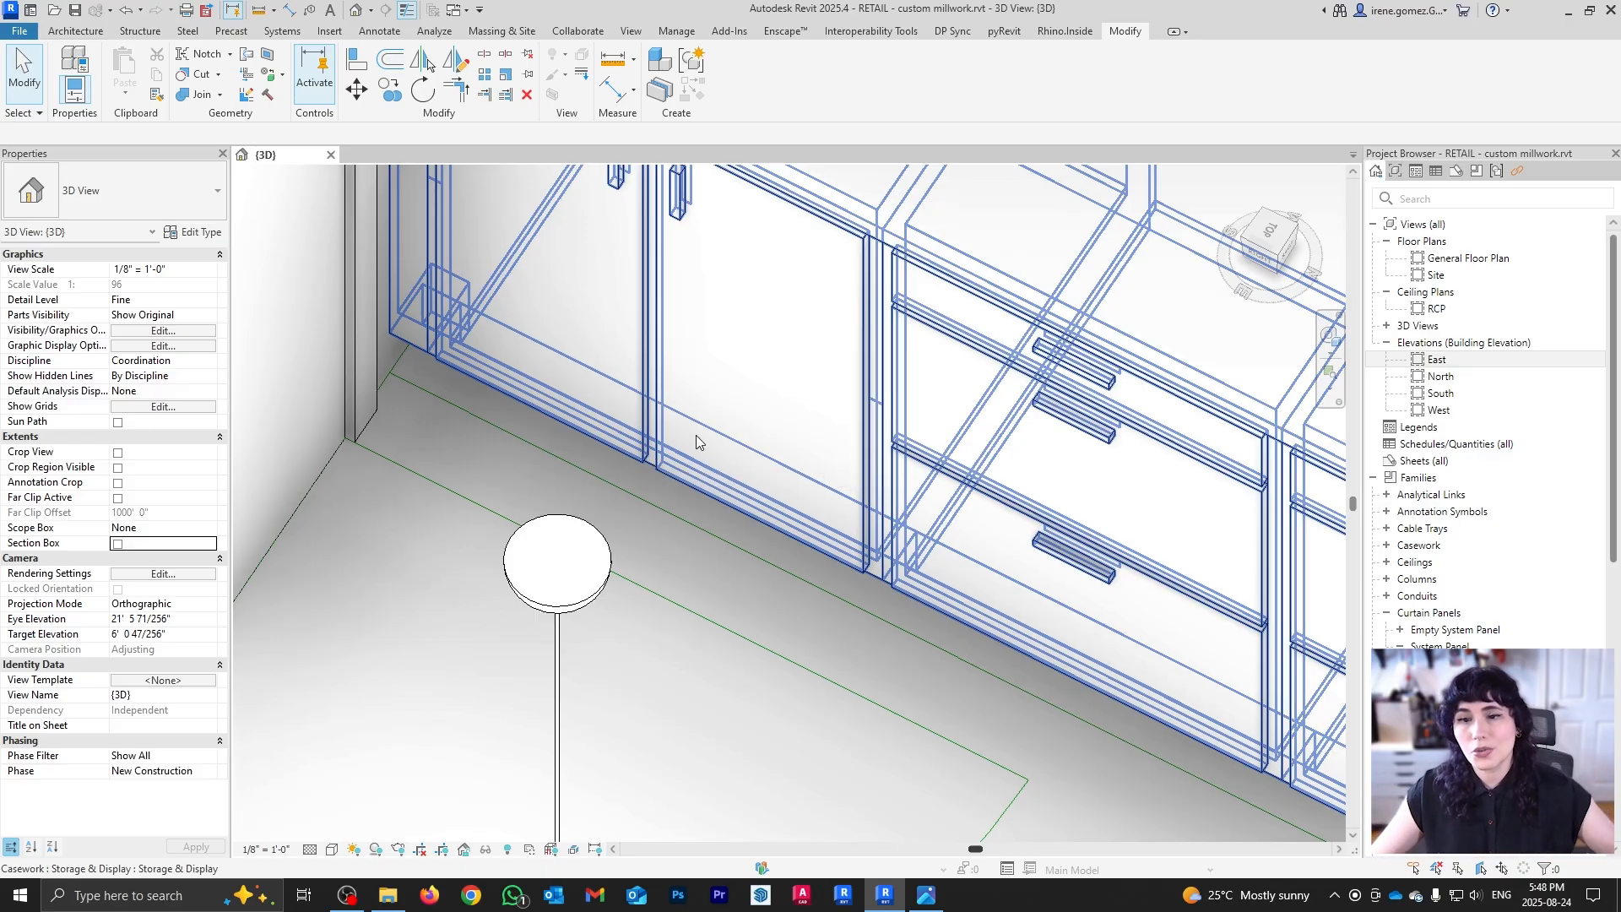
scroll(696, 437, "down", 6)
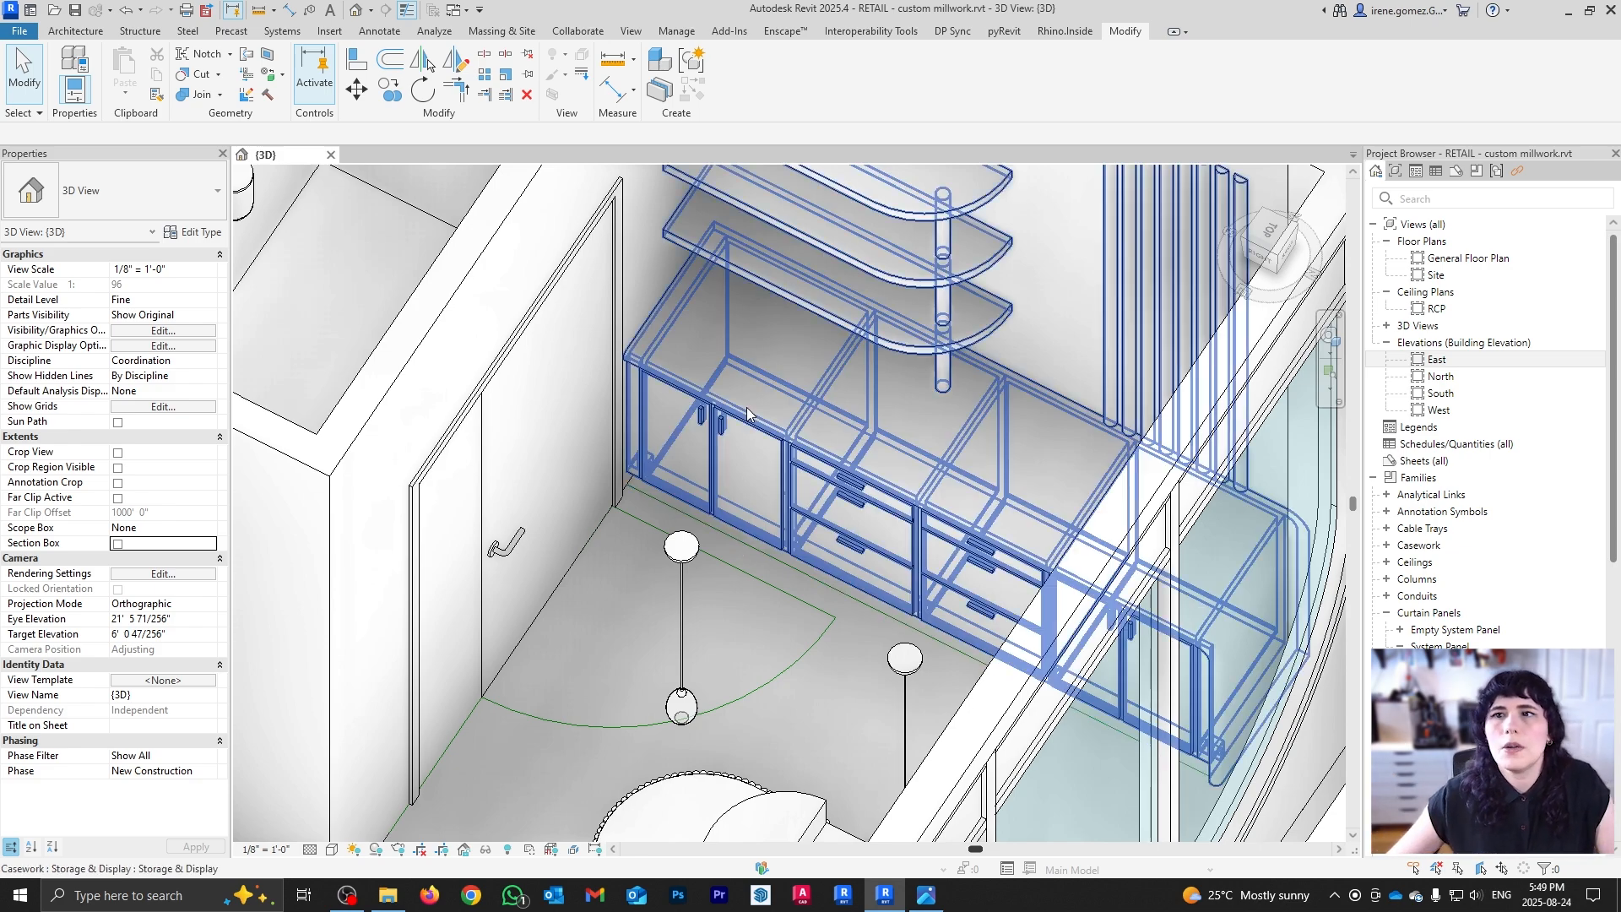
Step: Open and widen the Blocks library panel, then search it for 'cabinetry'
left_click(729, 31)
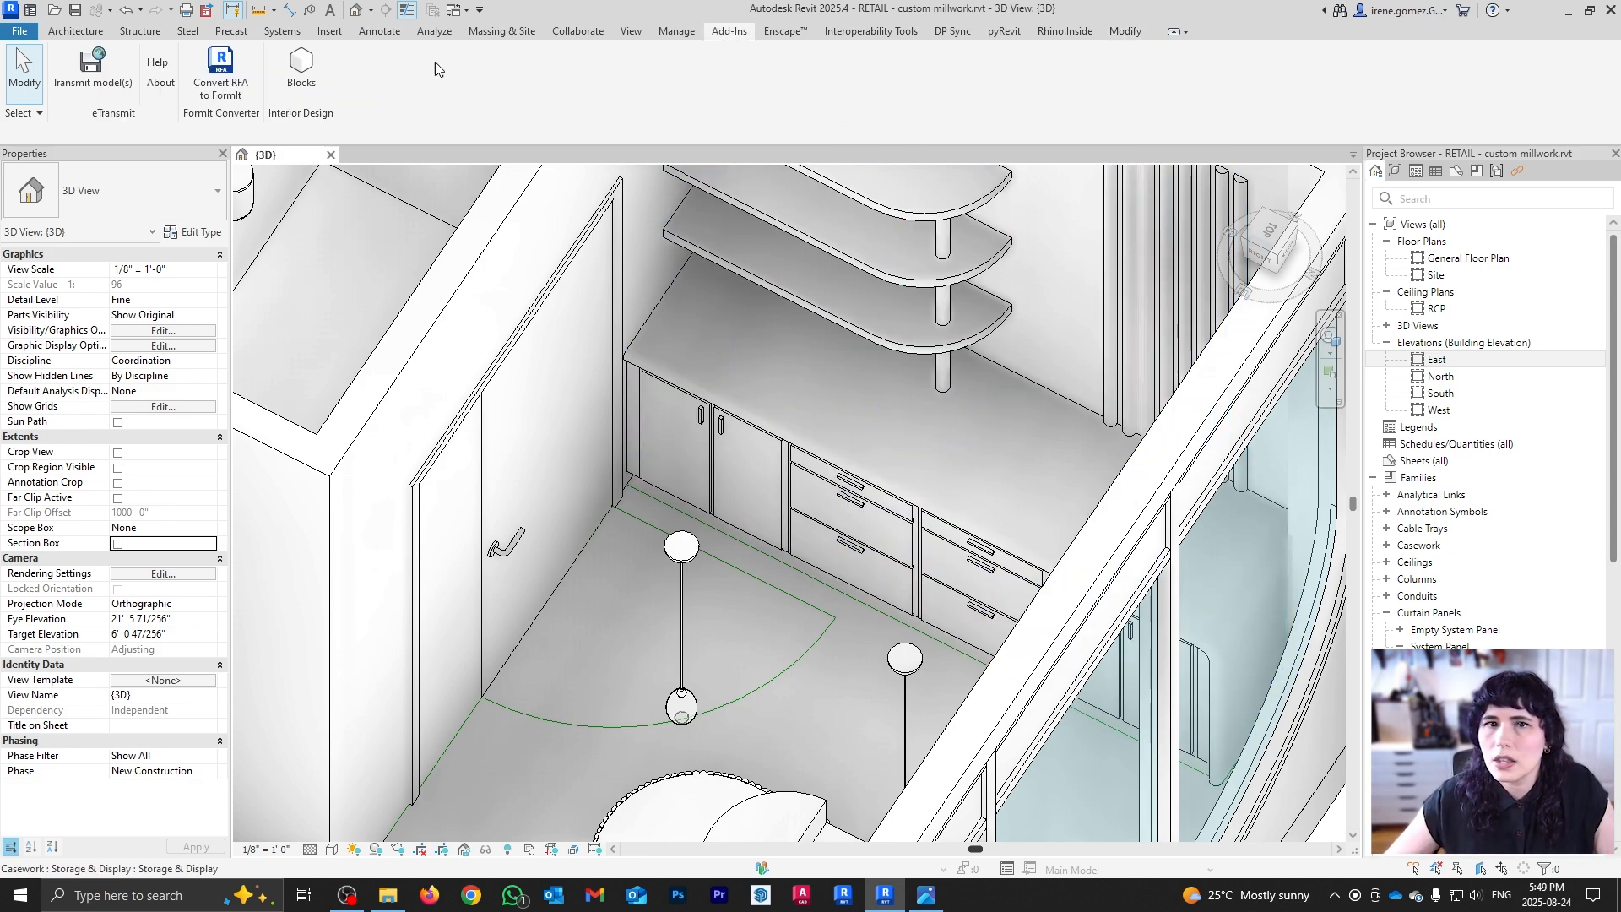
left_click(301, 72)
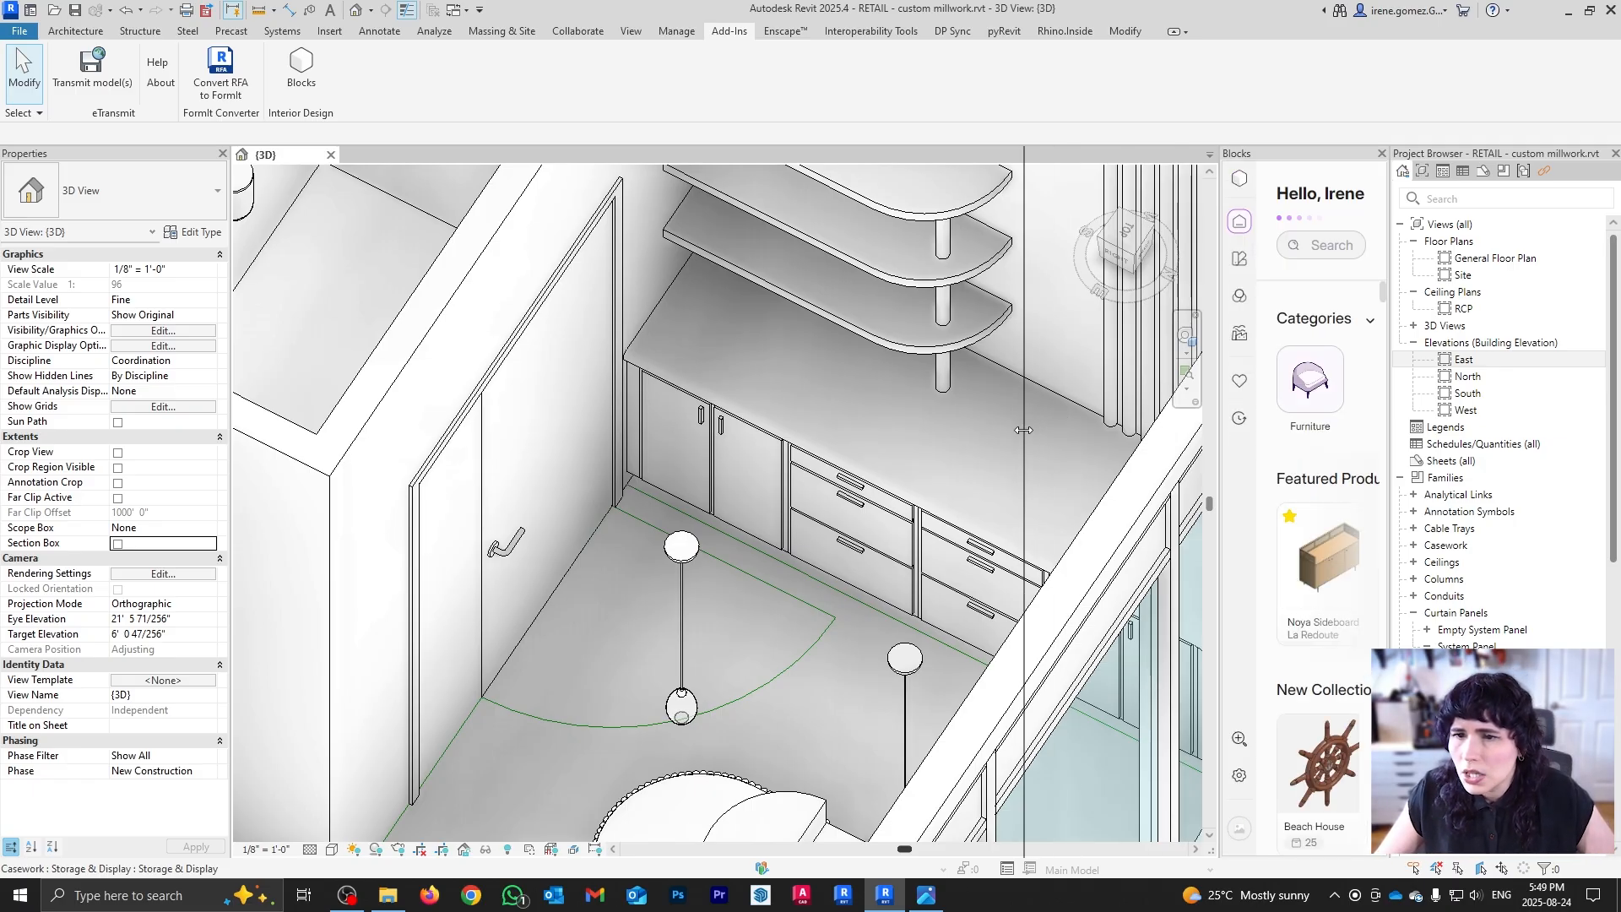
left_click_drag(1023, 429, 1023, 430)
left_click(1181, 242)
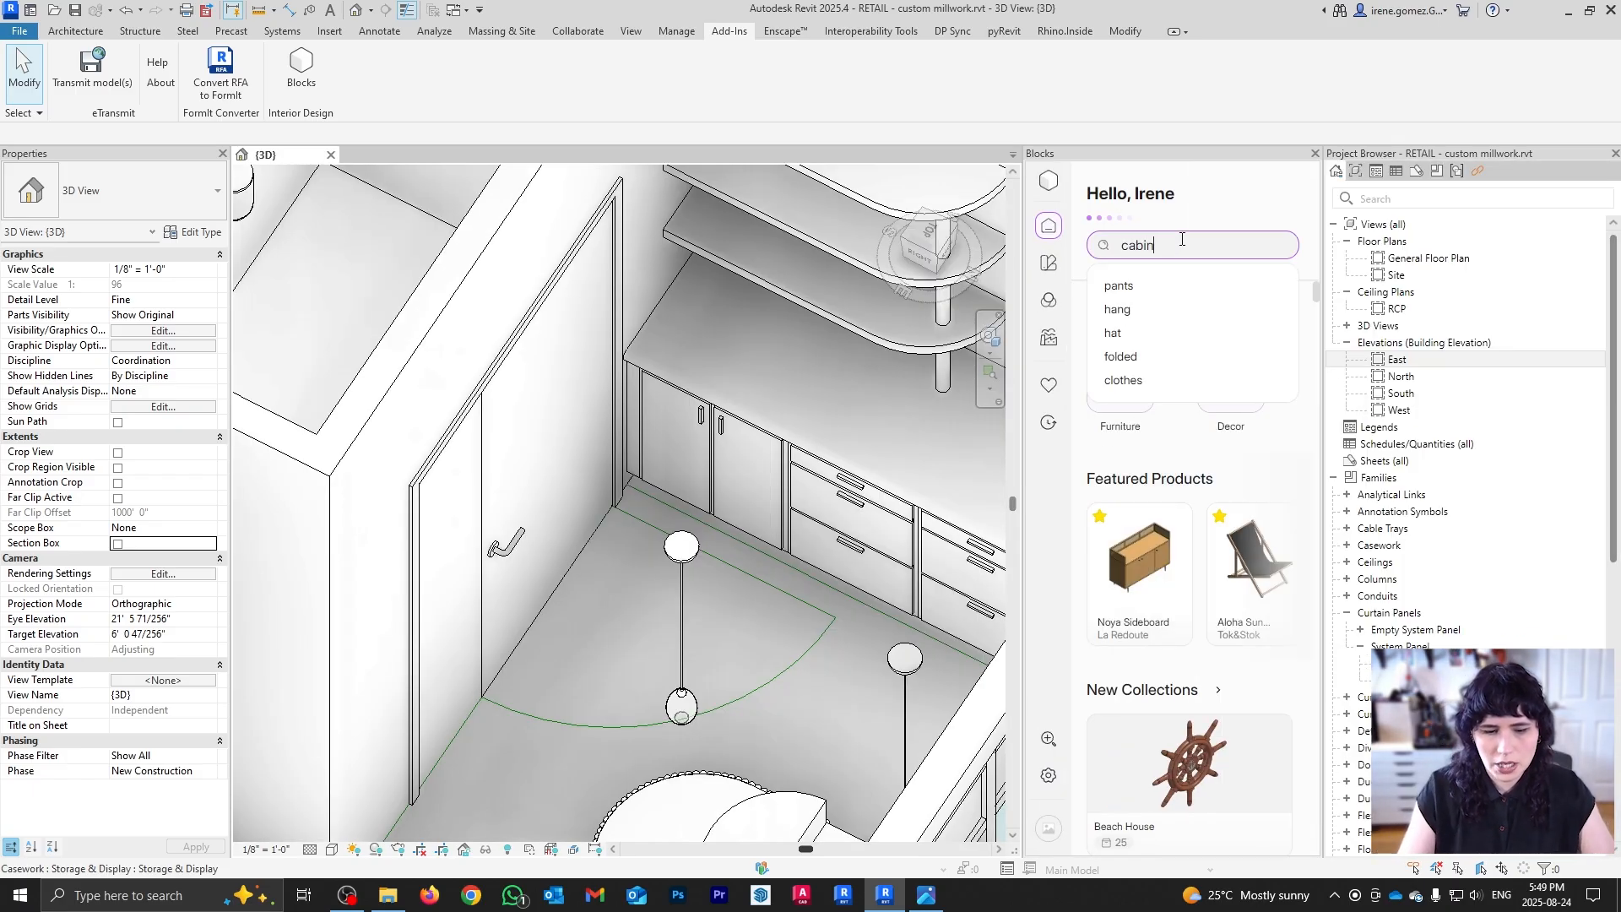
key("Return")
Step: Scroll through the cabinetry and kitchen collection results for ideas
scroll(1197, 593, "down", 5)
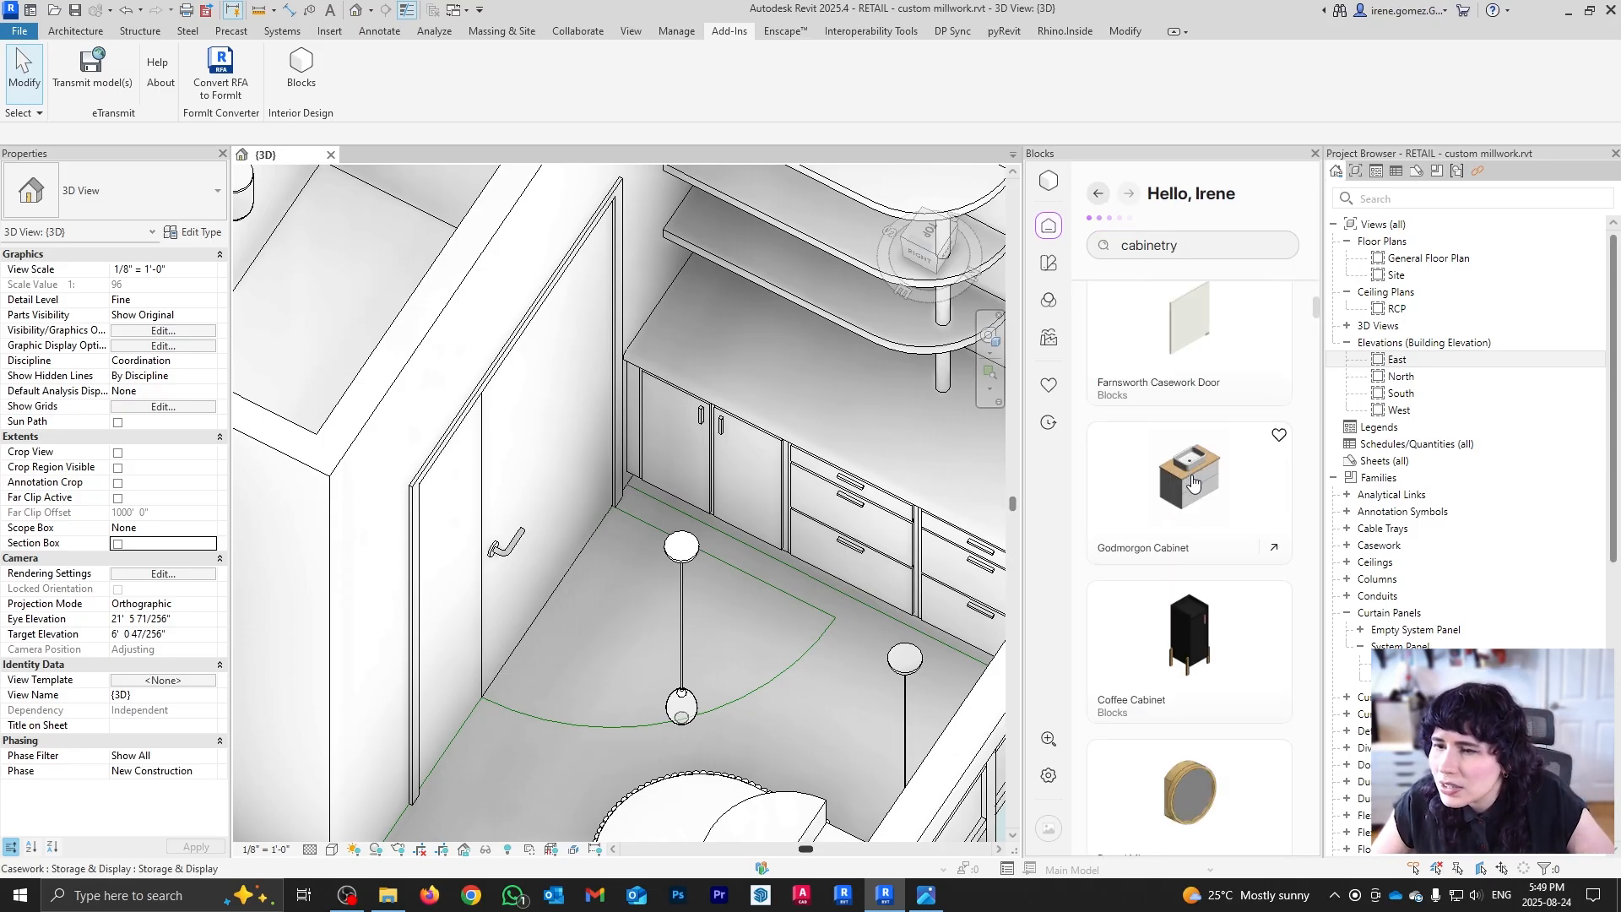
scroll(1197, 594, "down", 15)
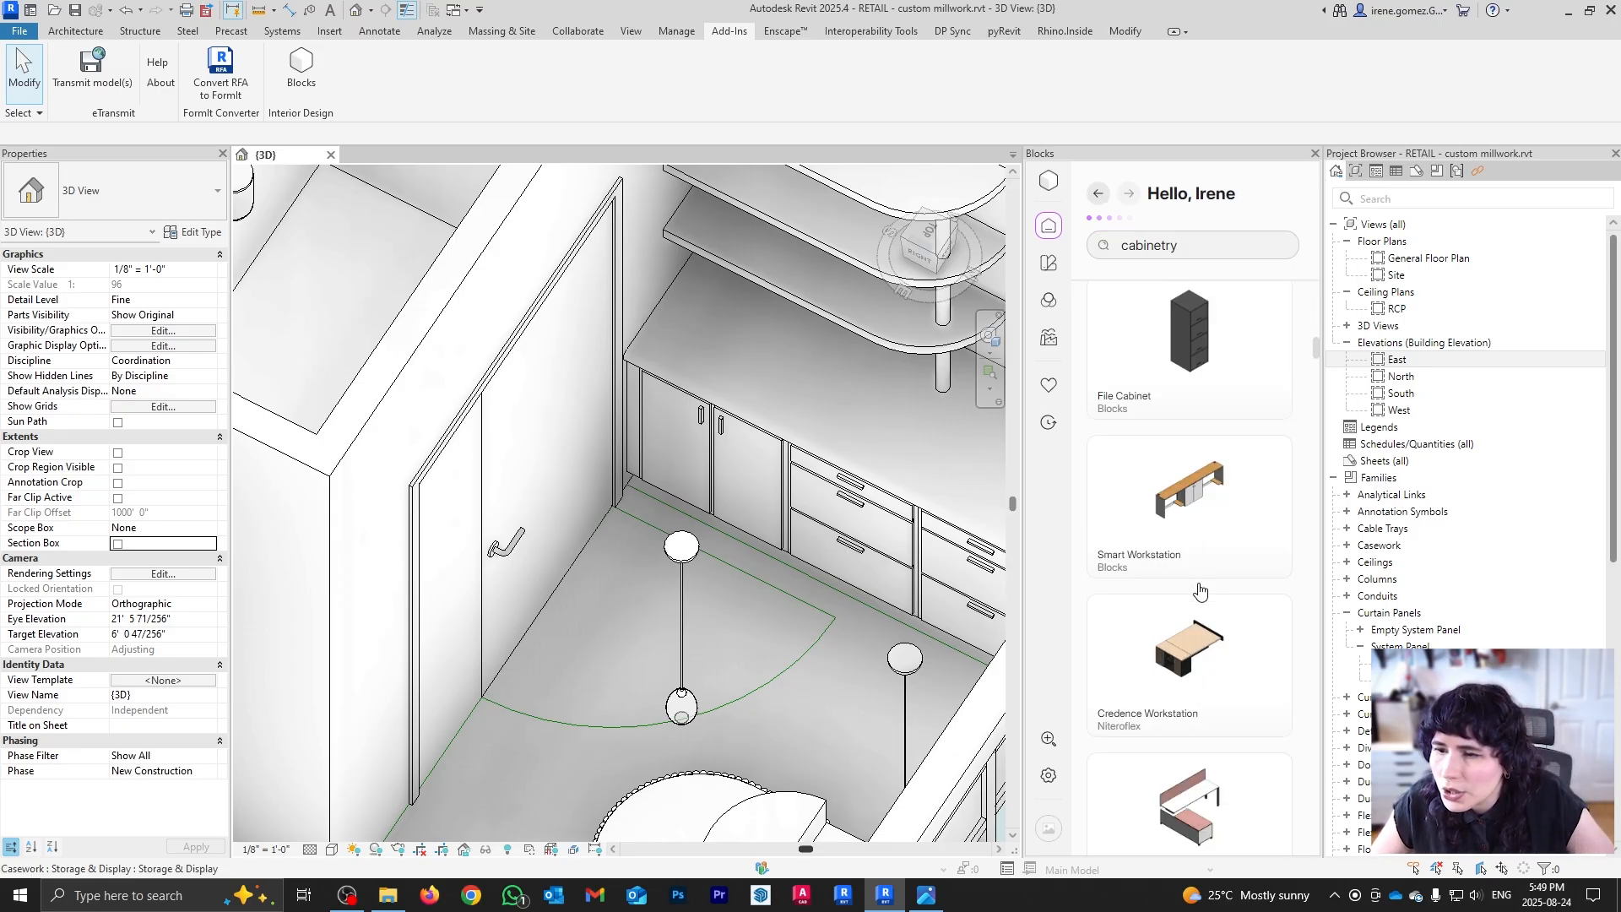
scroll(1201, 592, "up", 20)
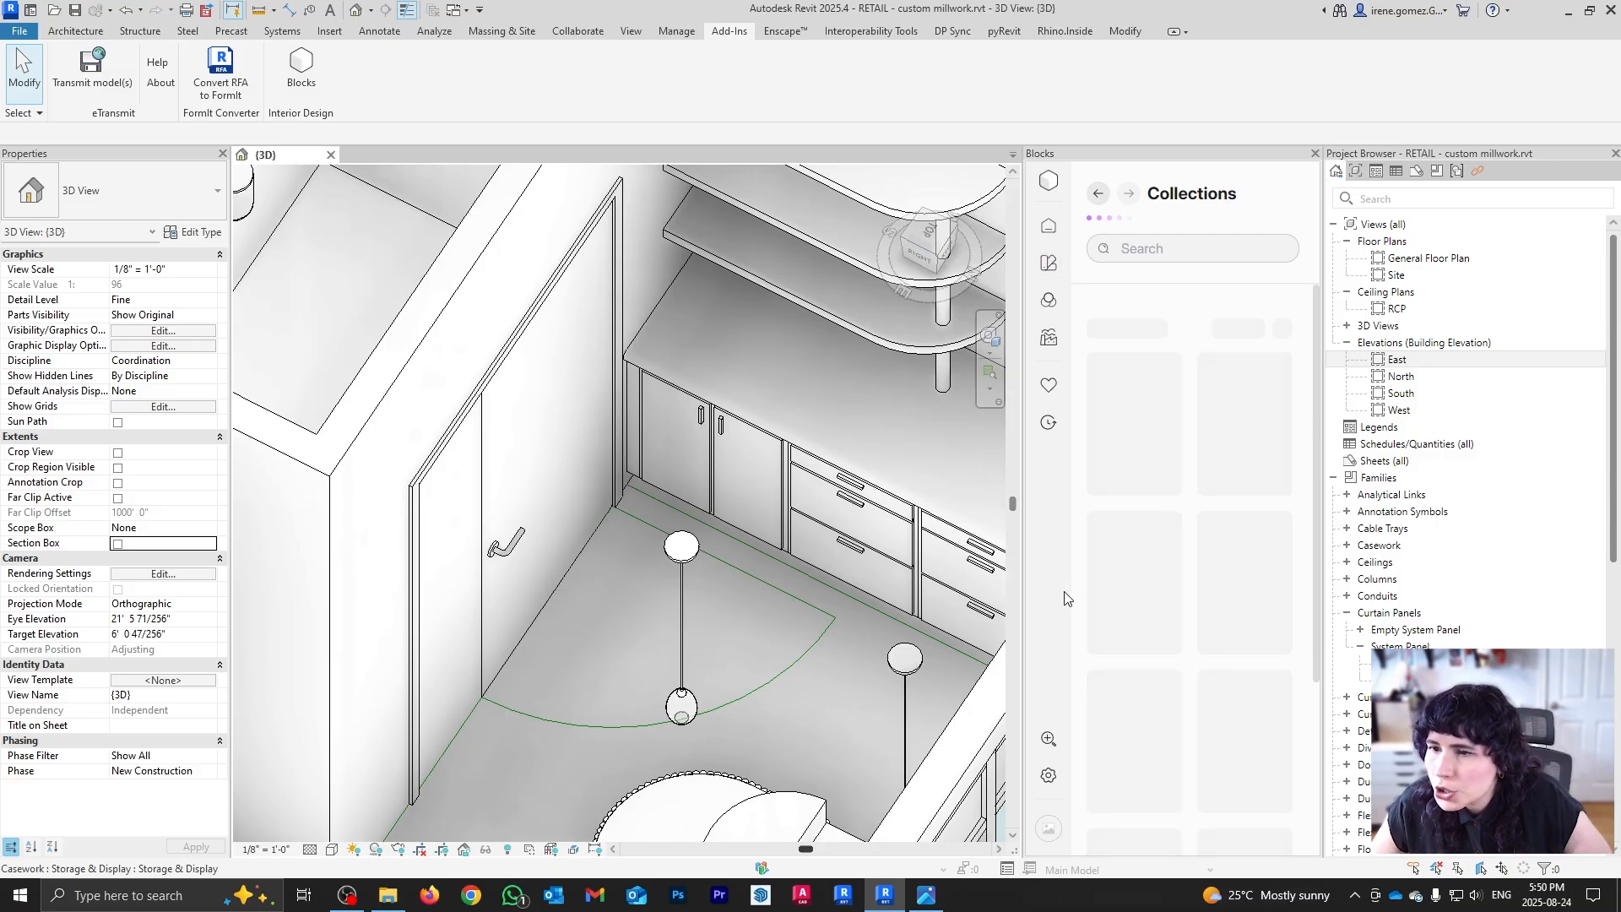
scroll(1216, 516, "down", 5)
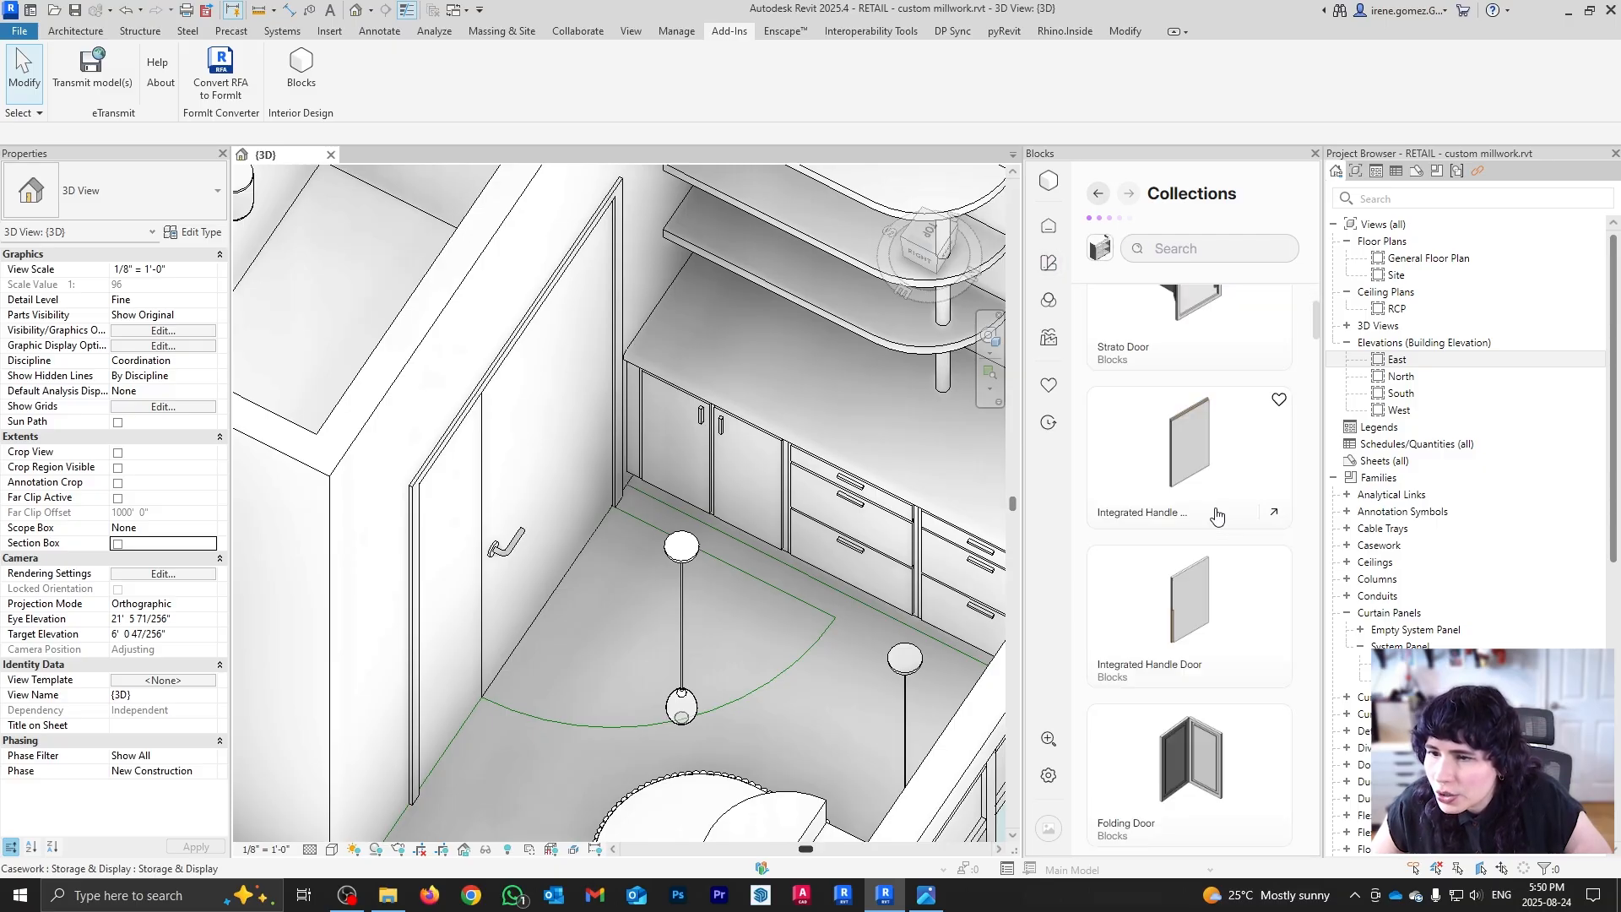
scroll(1207, 549, "down", 8)
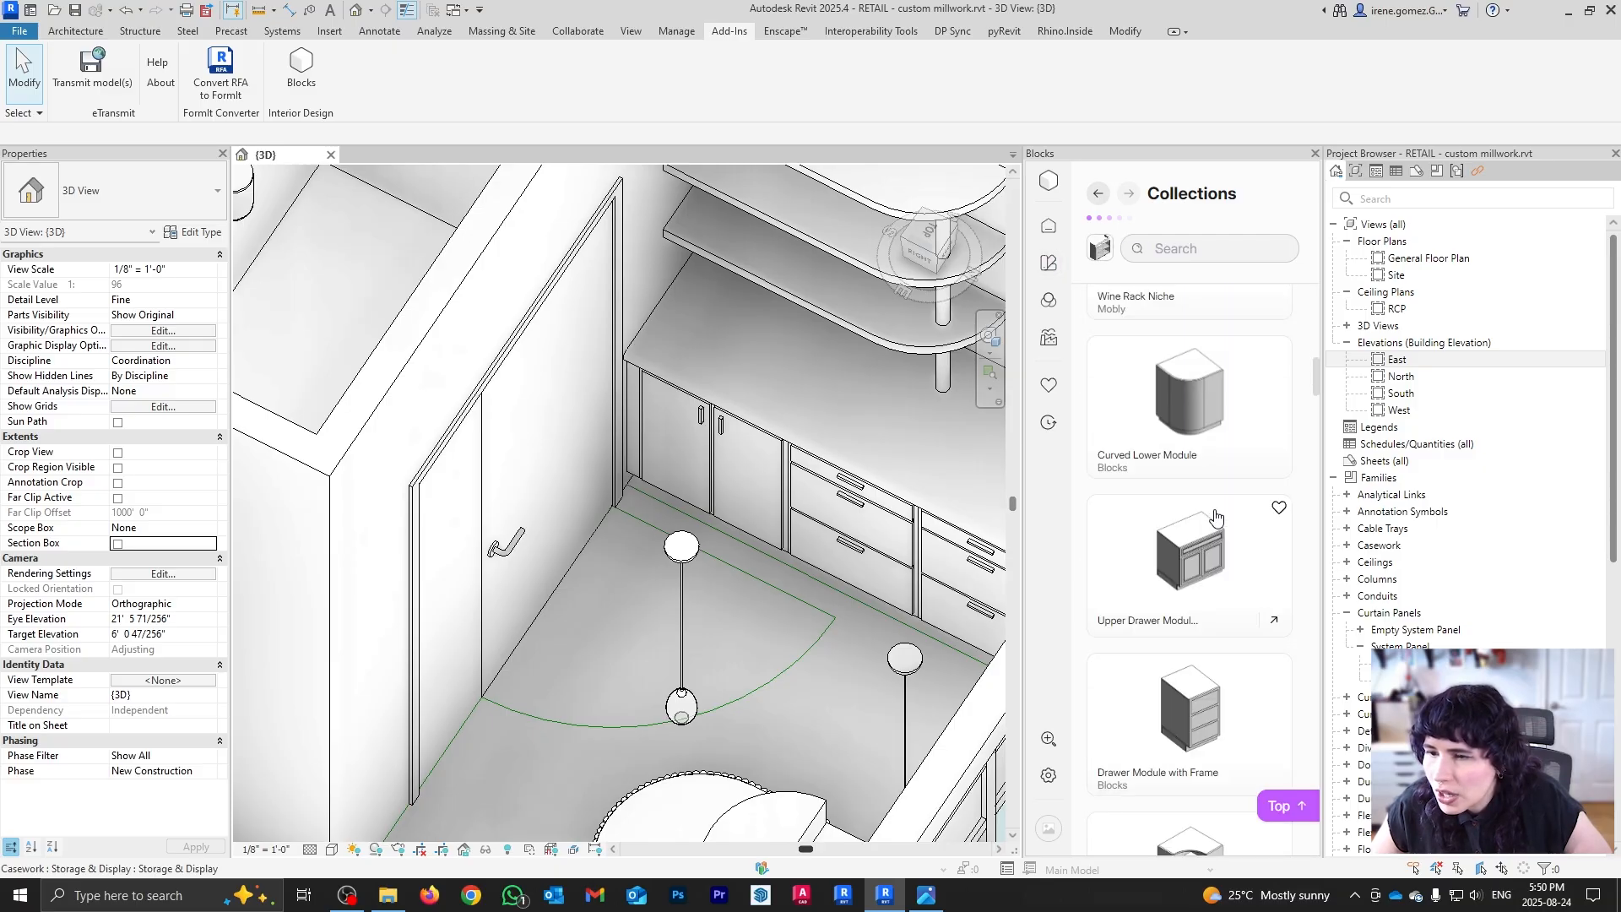
scroll(1188, 602, "down", 8)
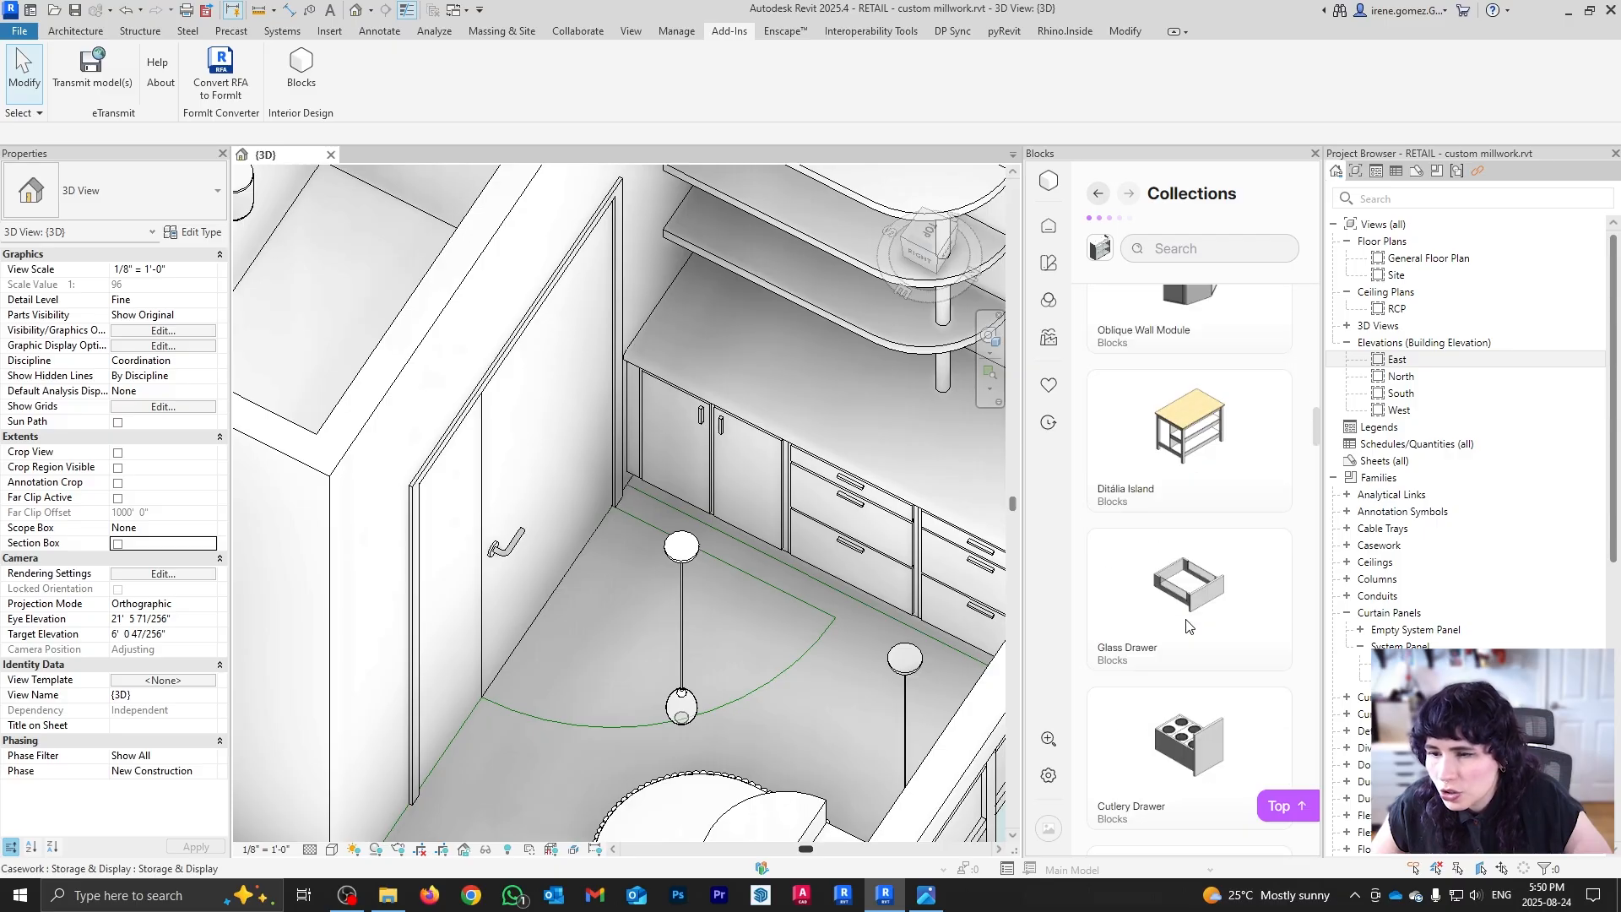
scroll(1186, 624, "down", 8)
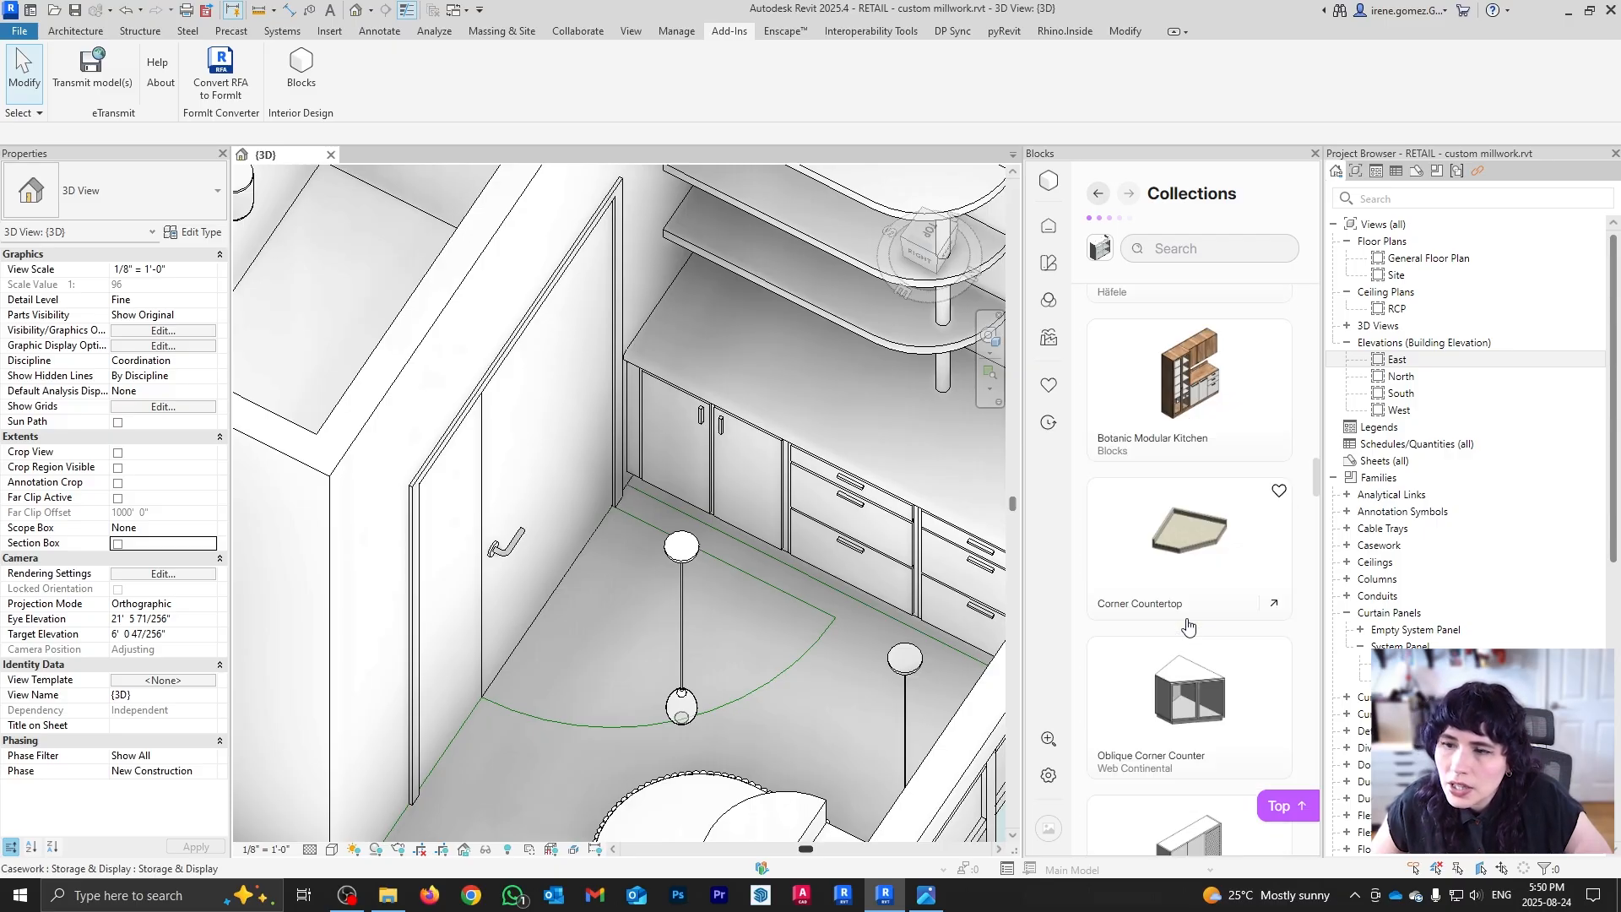
scroll(1188, 625, "down", 8)
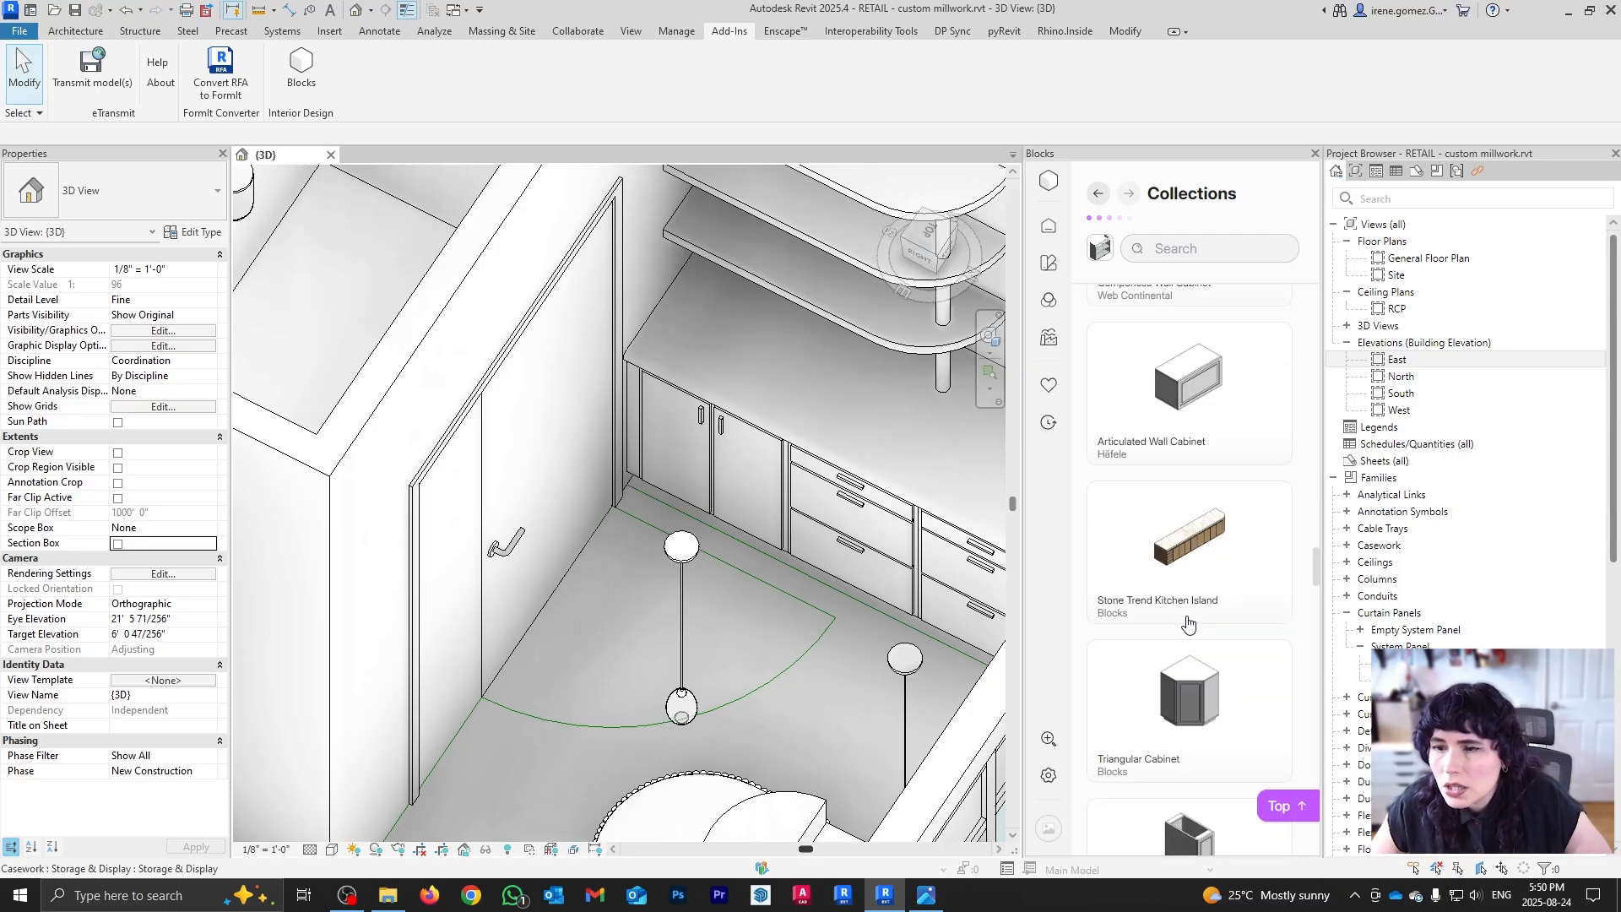
scroll(1188, 625, "down", 8)
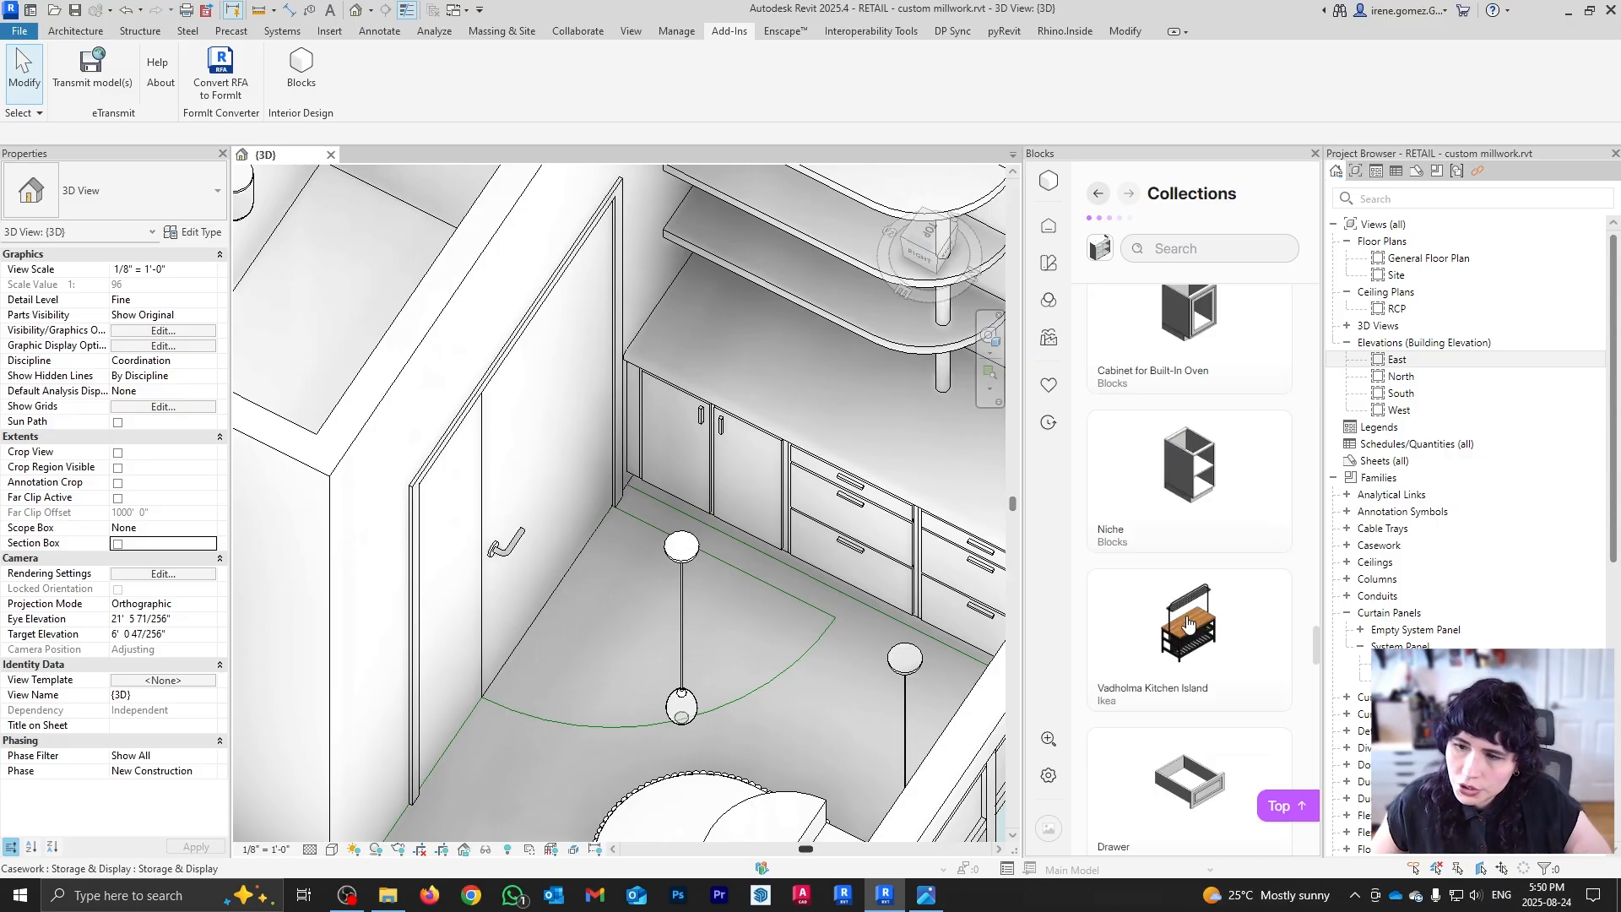
scroll(1191, 624, "down", 8)
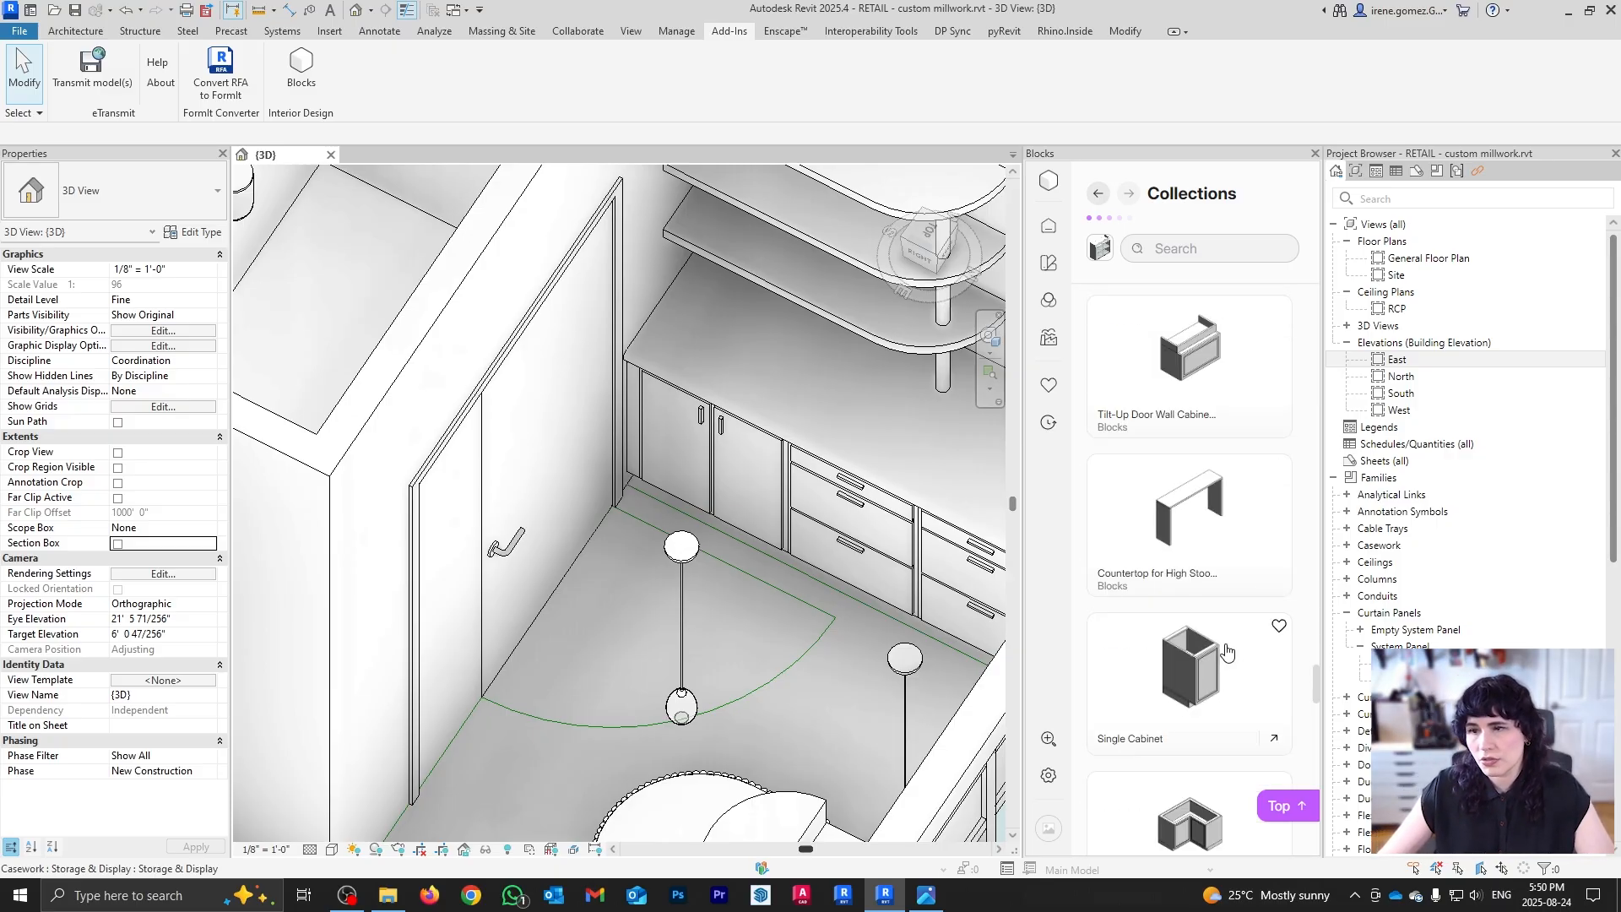
scroll(1229, 650, "down", 4)
scroll(1230, 651, "down", 8)
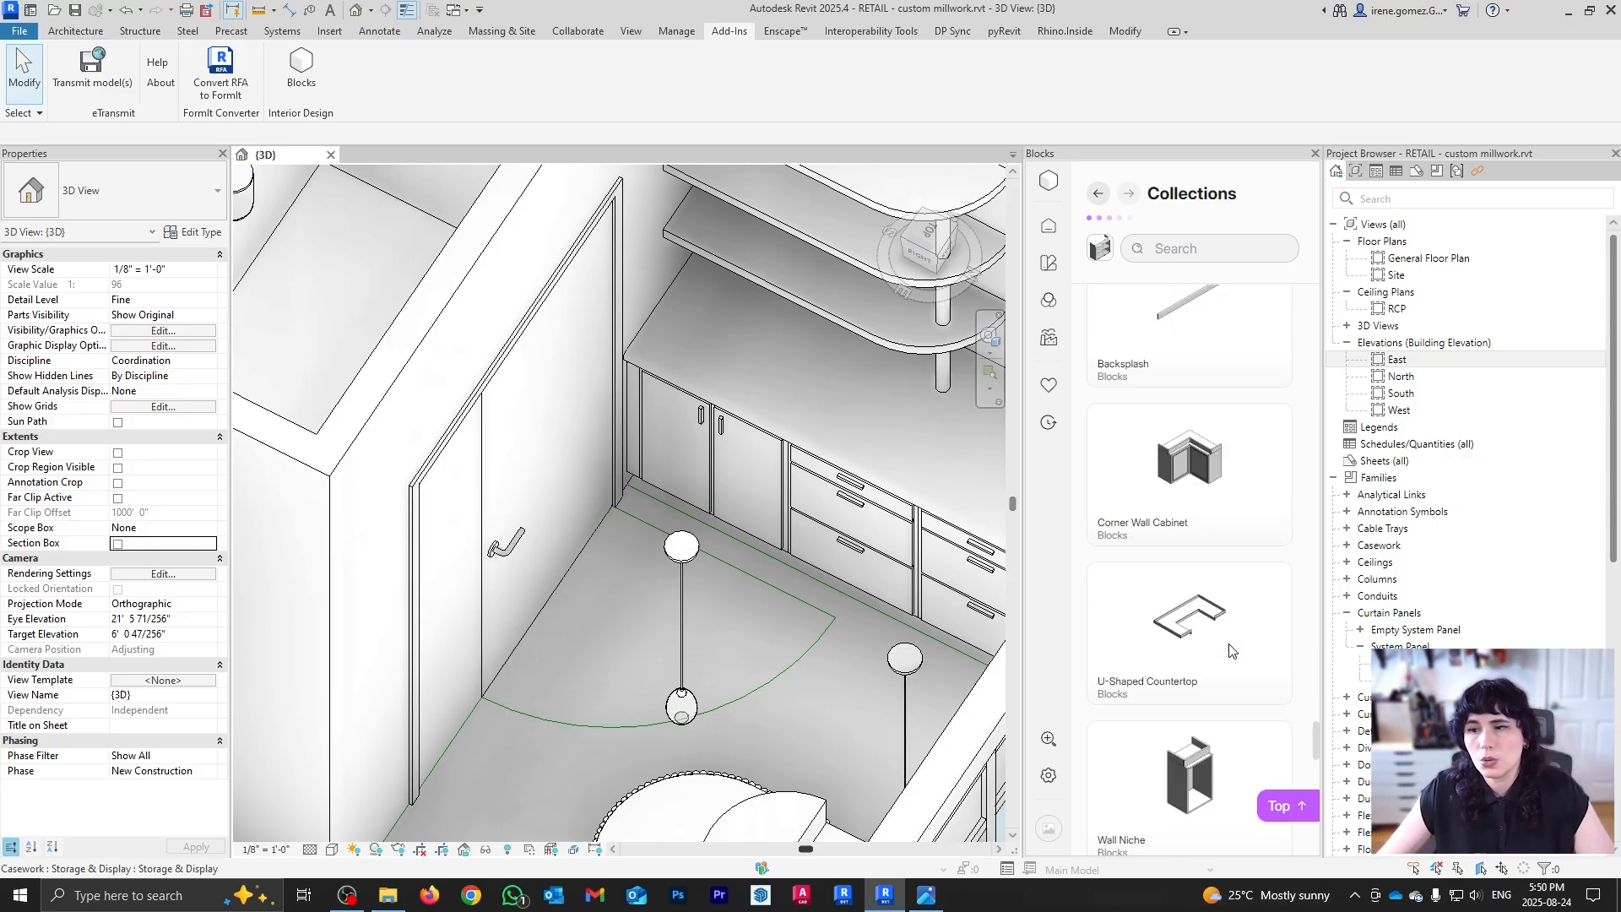
scroll(1228, 656, "down", 6)
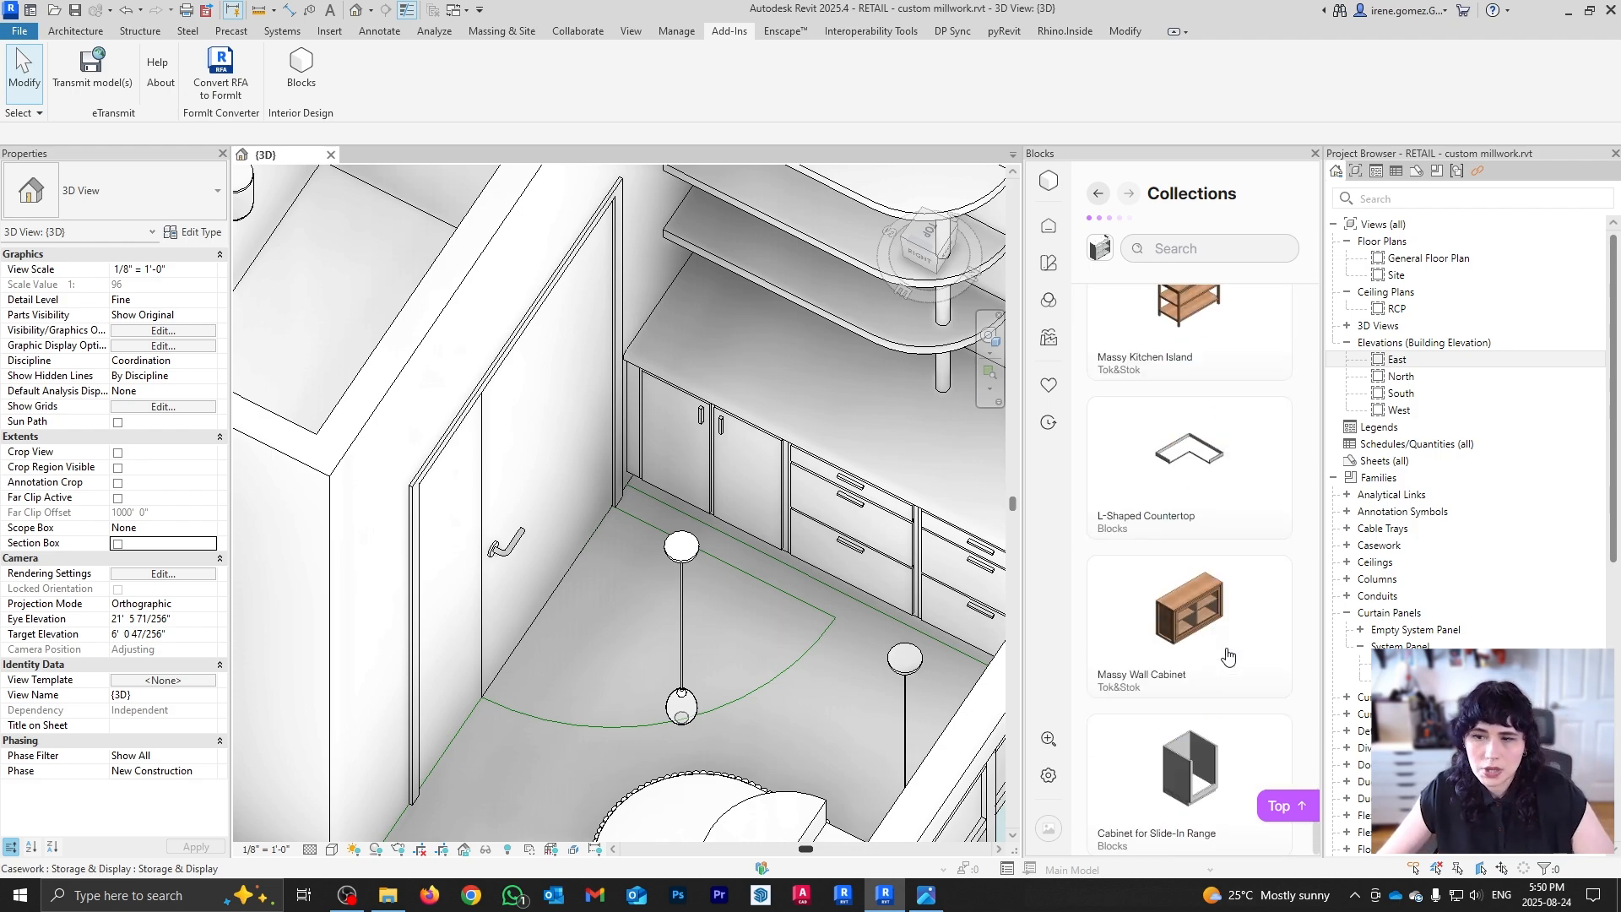
Step: Close the Blocks library, zoom out to the full model, and switch to the reference photo
left_click(1314, 154)
scroll(931, 507, "down", 2)
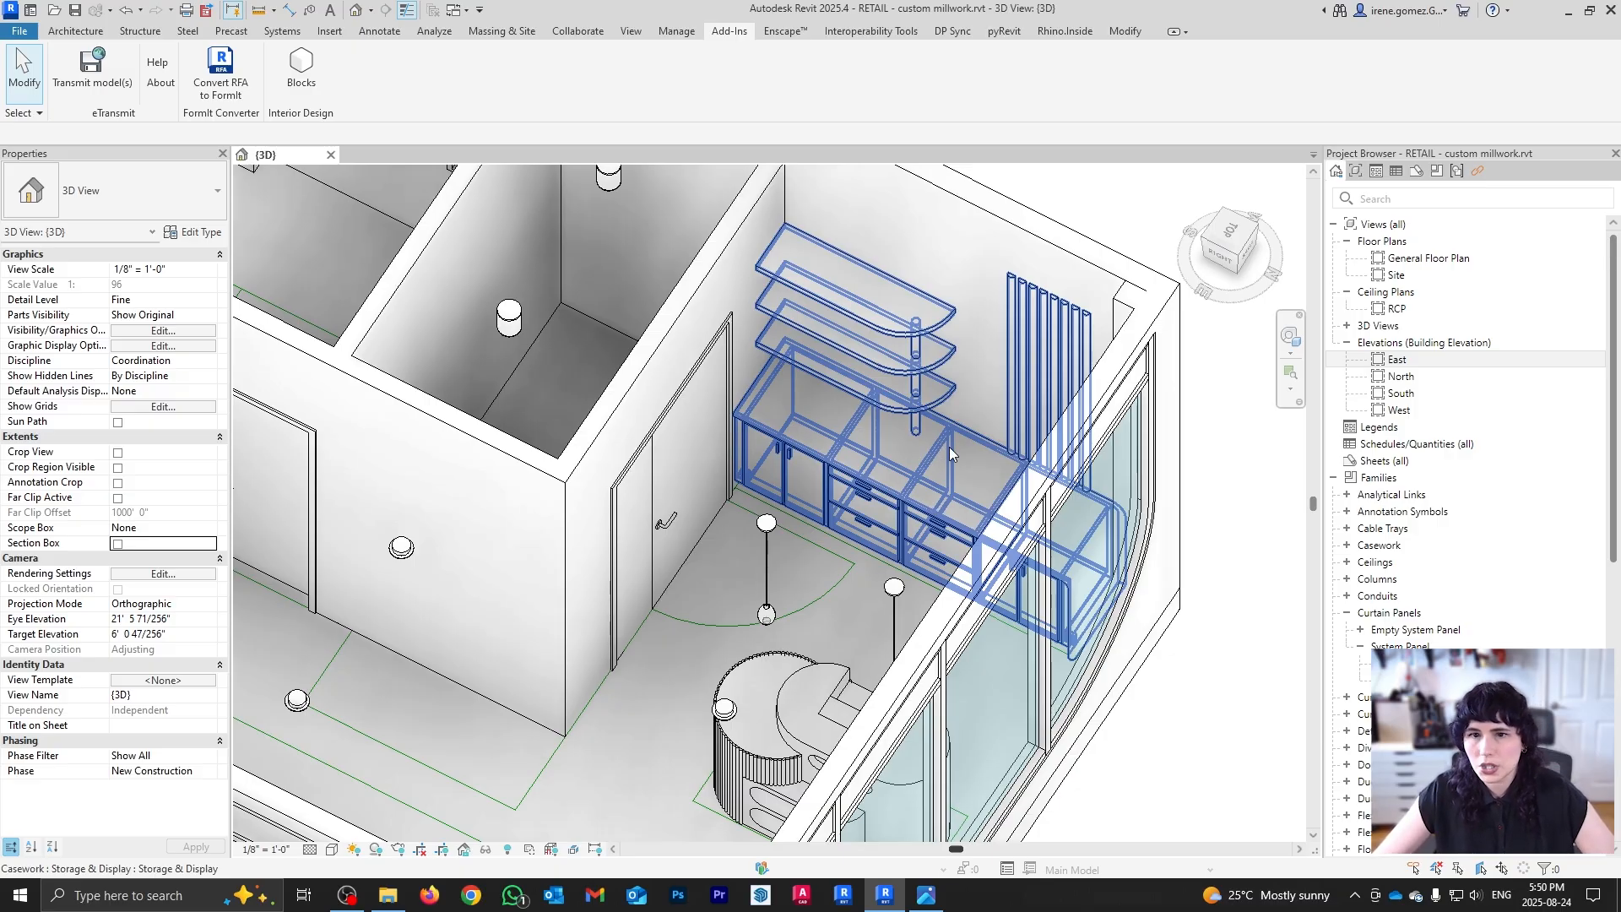
scroll(949, 447, "down", 3)
key("alt+Tab")
Step: Study the photo of wooden shop shelving on black rods, then return to Revit
left_click(1607, 28)
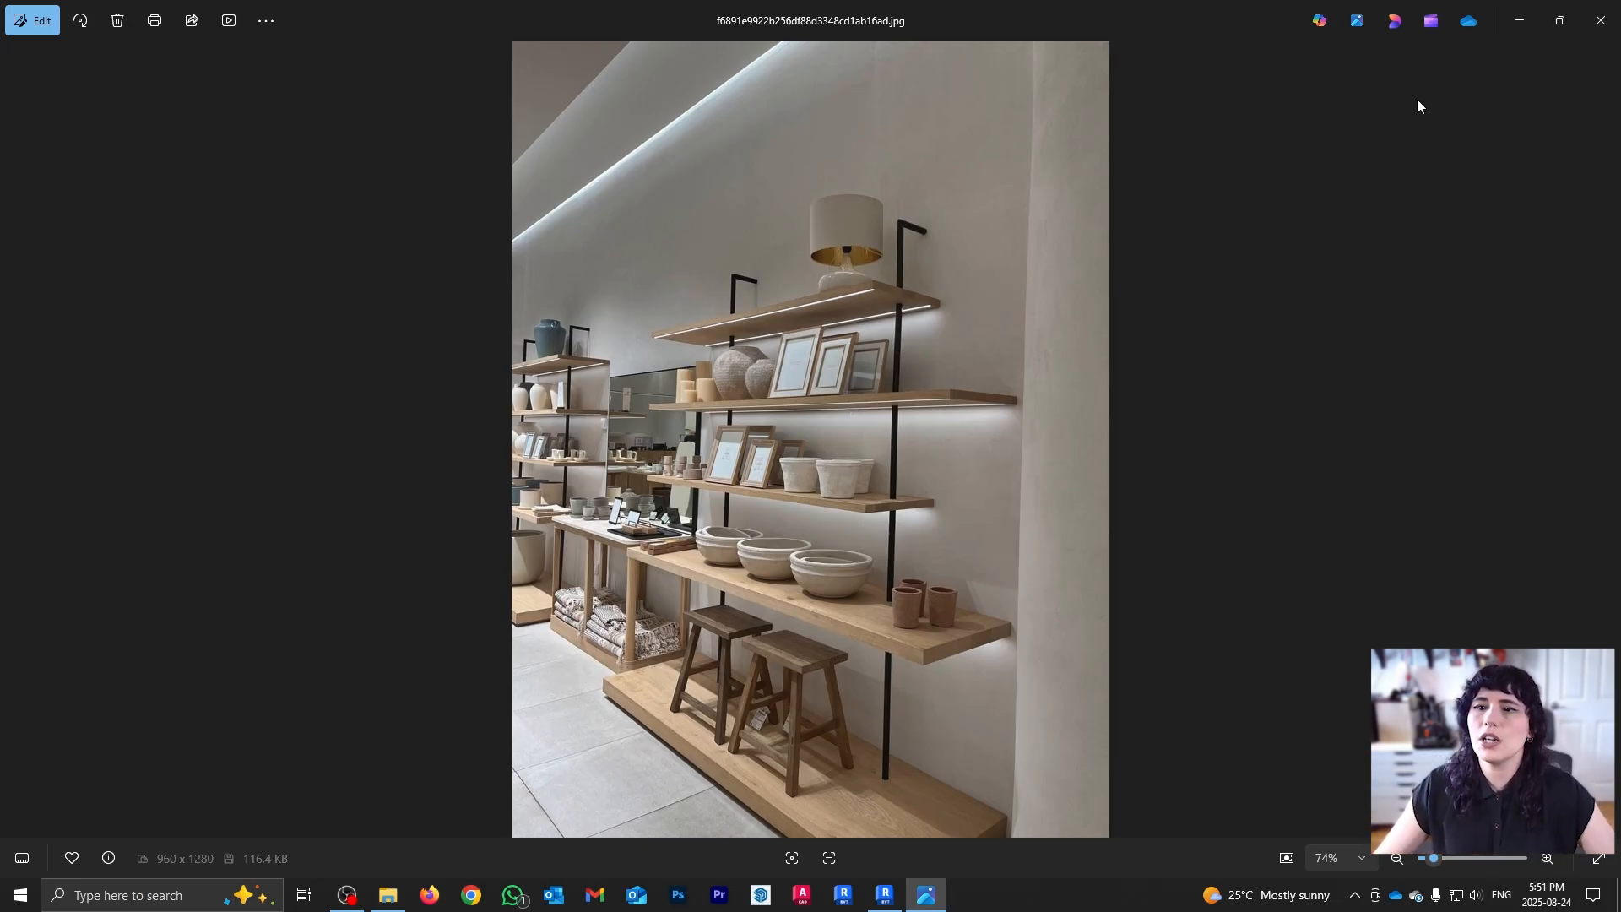
left_click(886, 897)
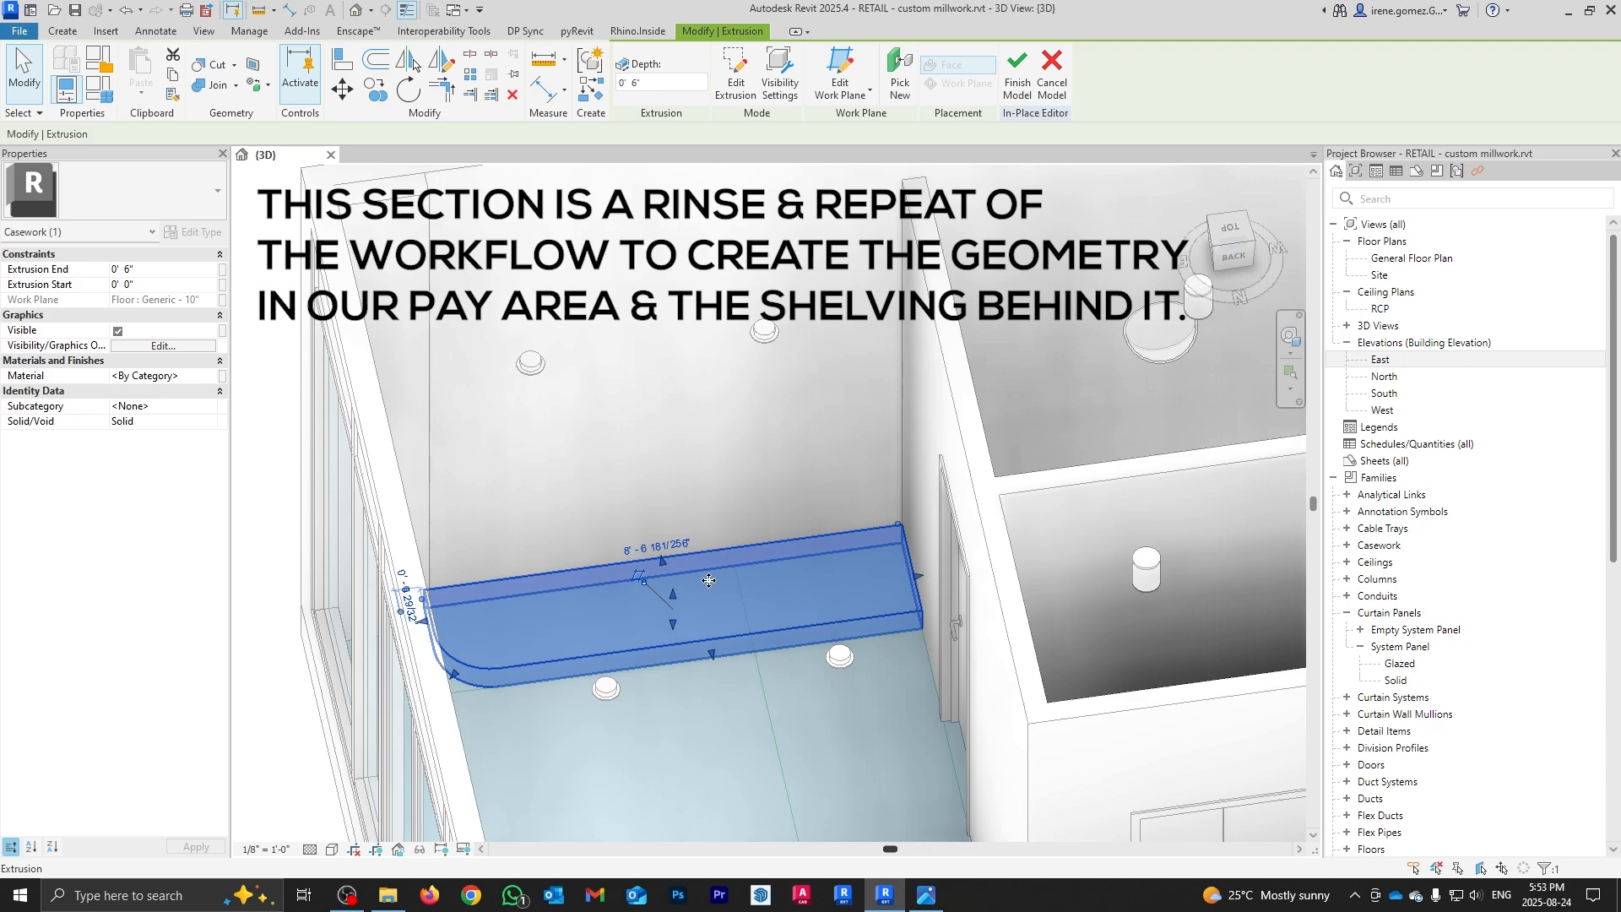
Step: Create five staggered 1' 2"-deep wall shelf extrusions and crop the 3D view with a section box
left_click(63, 31)
left_click(327, 81)
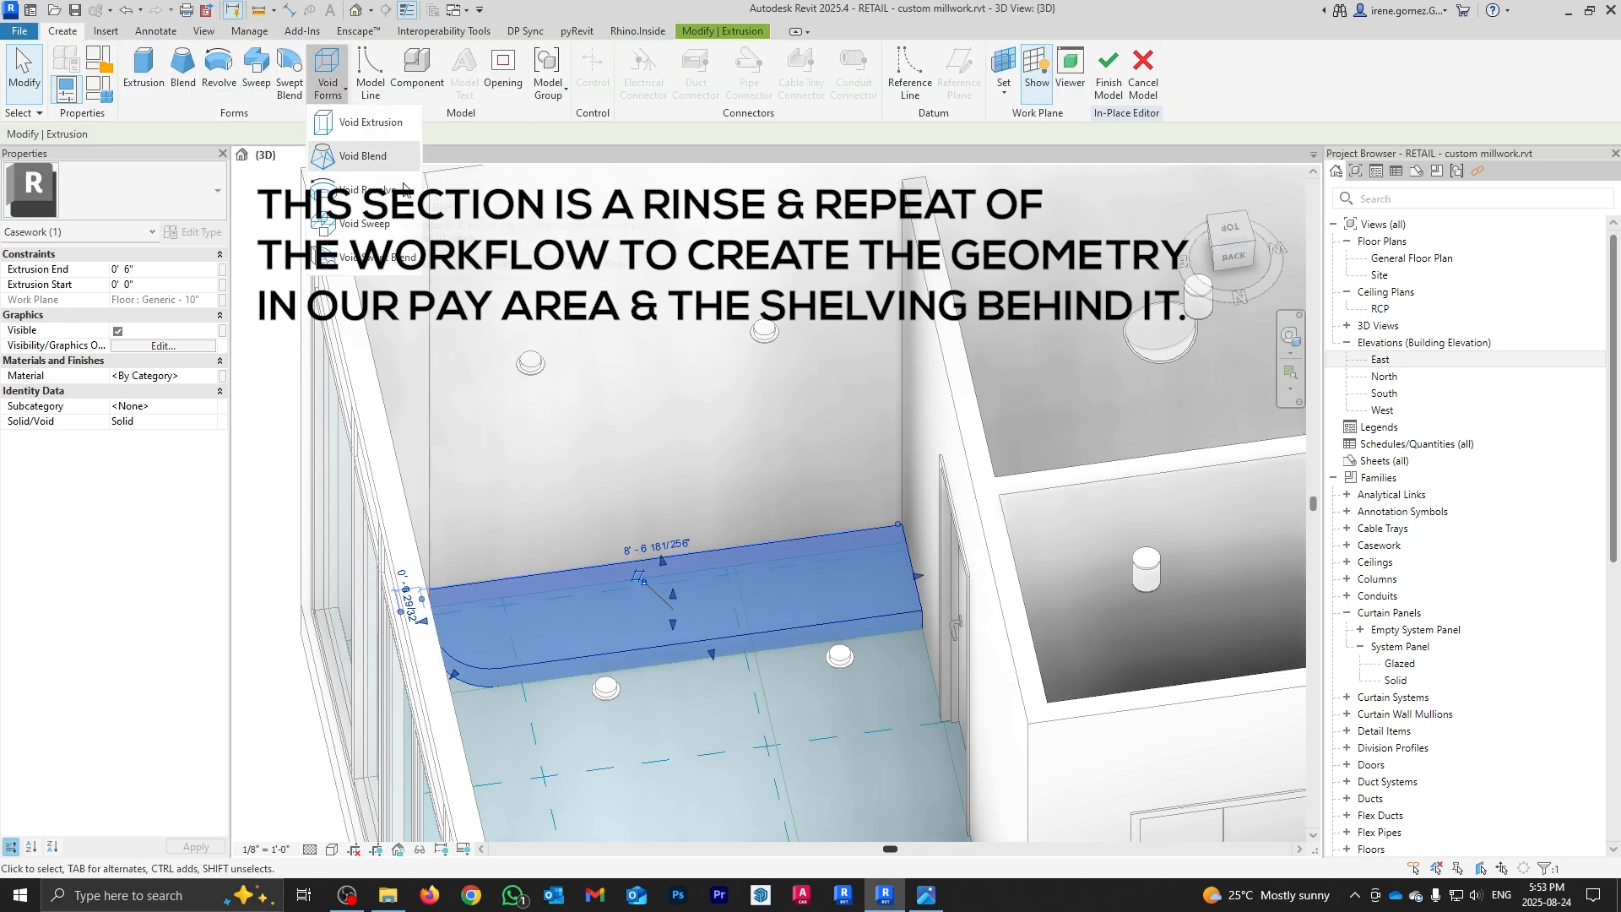
left_click(364, 223)
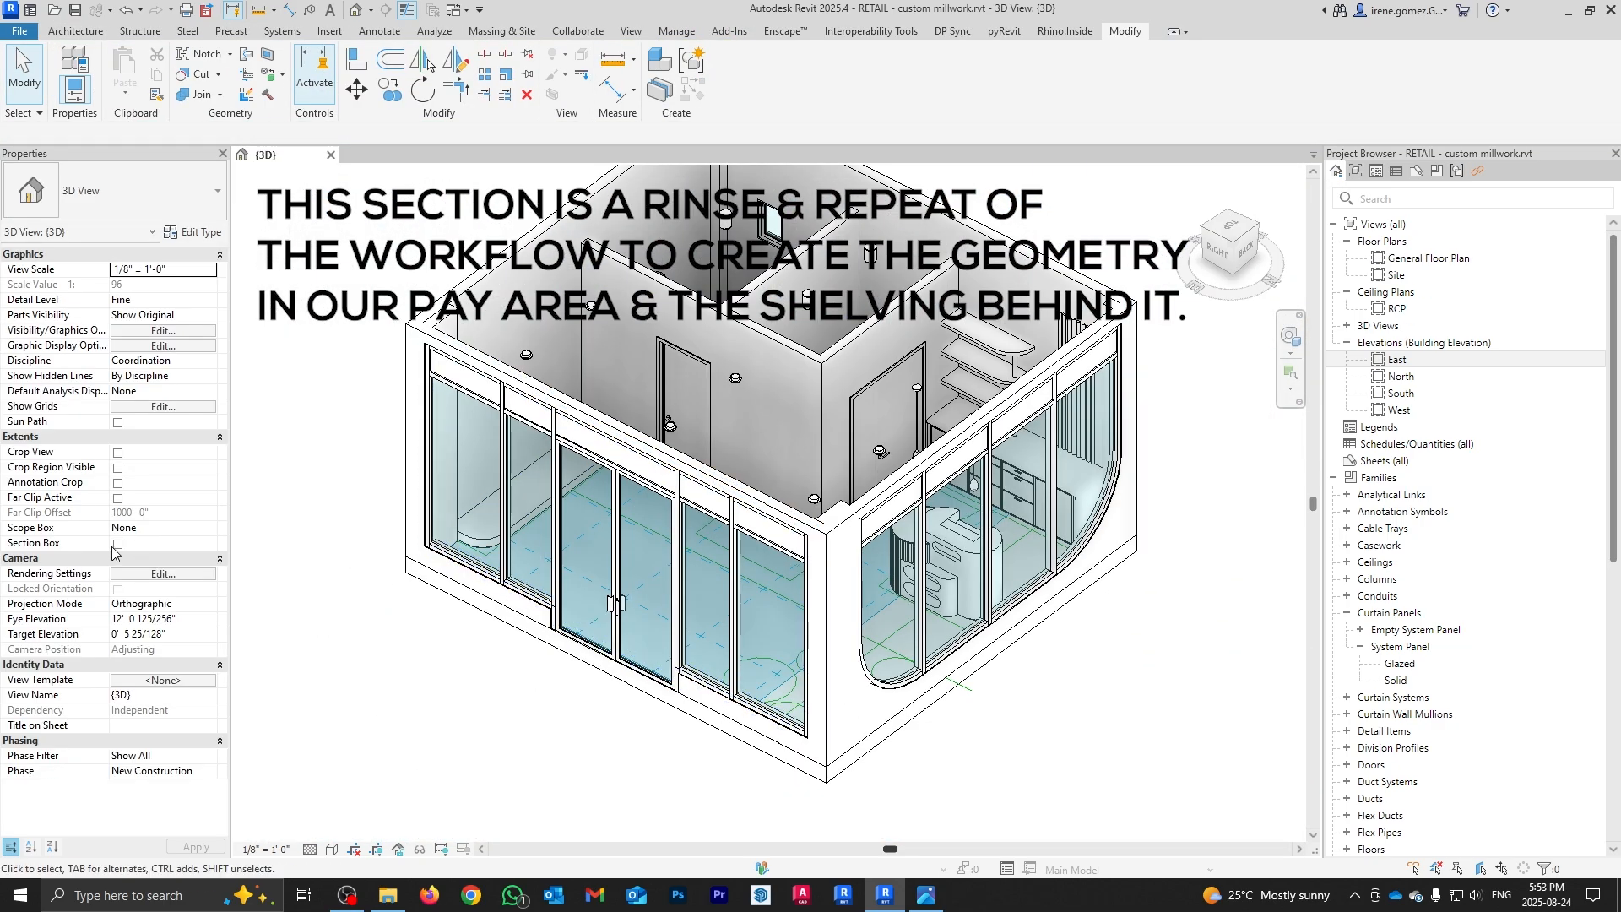
left_click(117, 544)
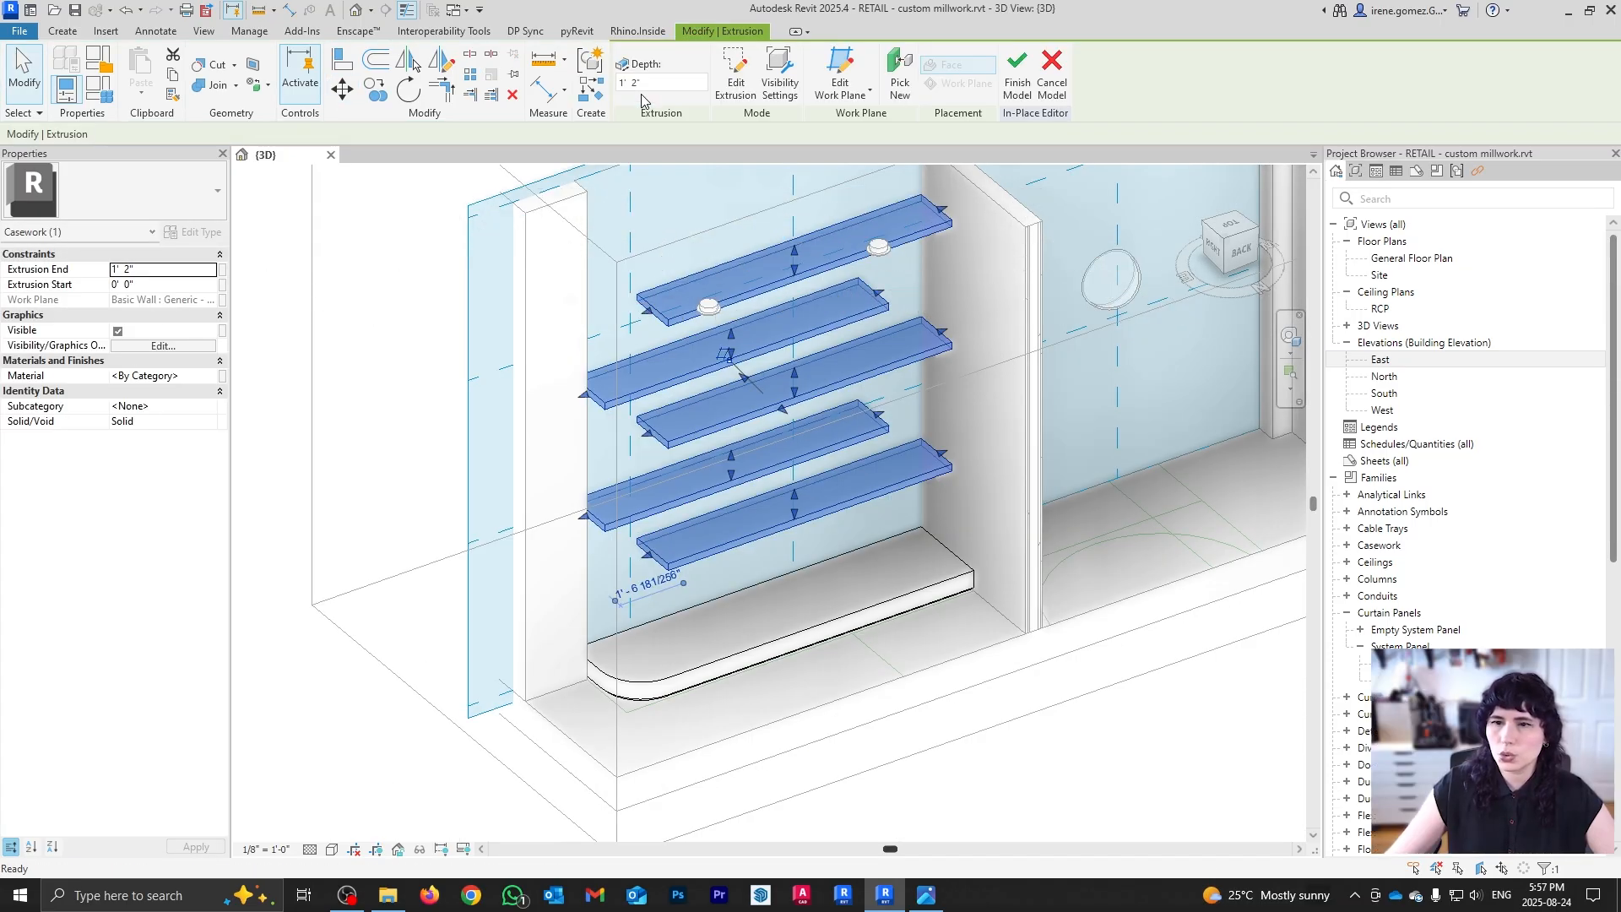
key("Escape")
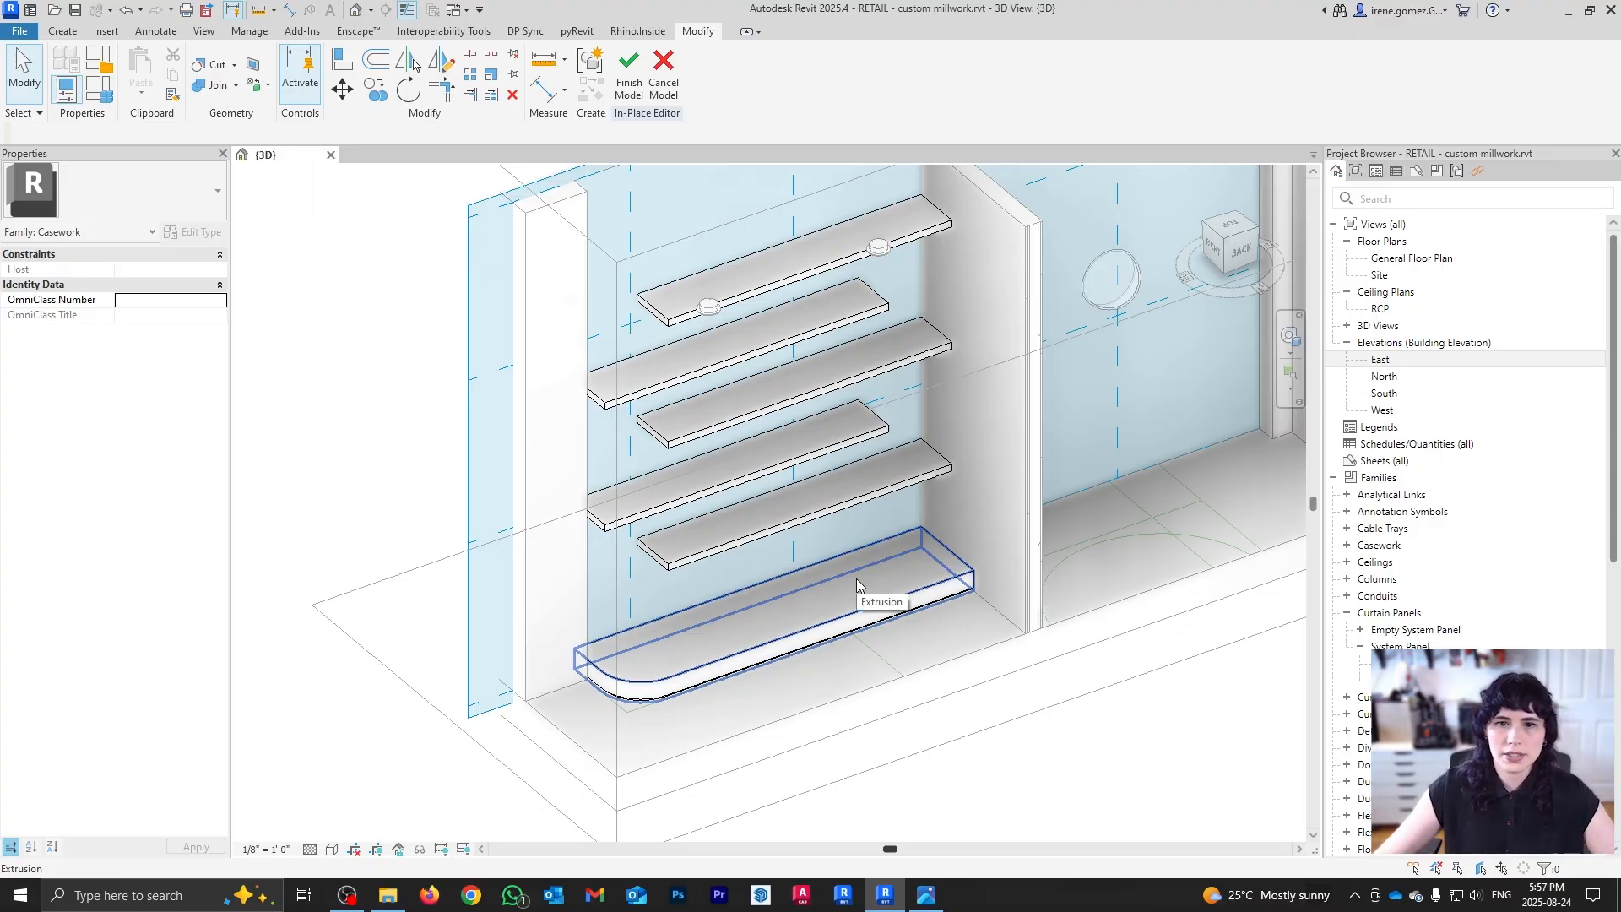
Step: Compare the new shelves against the shelving reference photo, then return to Revit
scroll(434, 423, "down", 3)
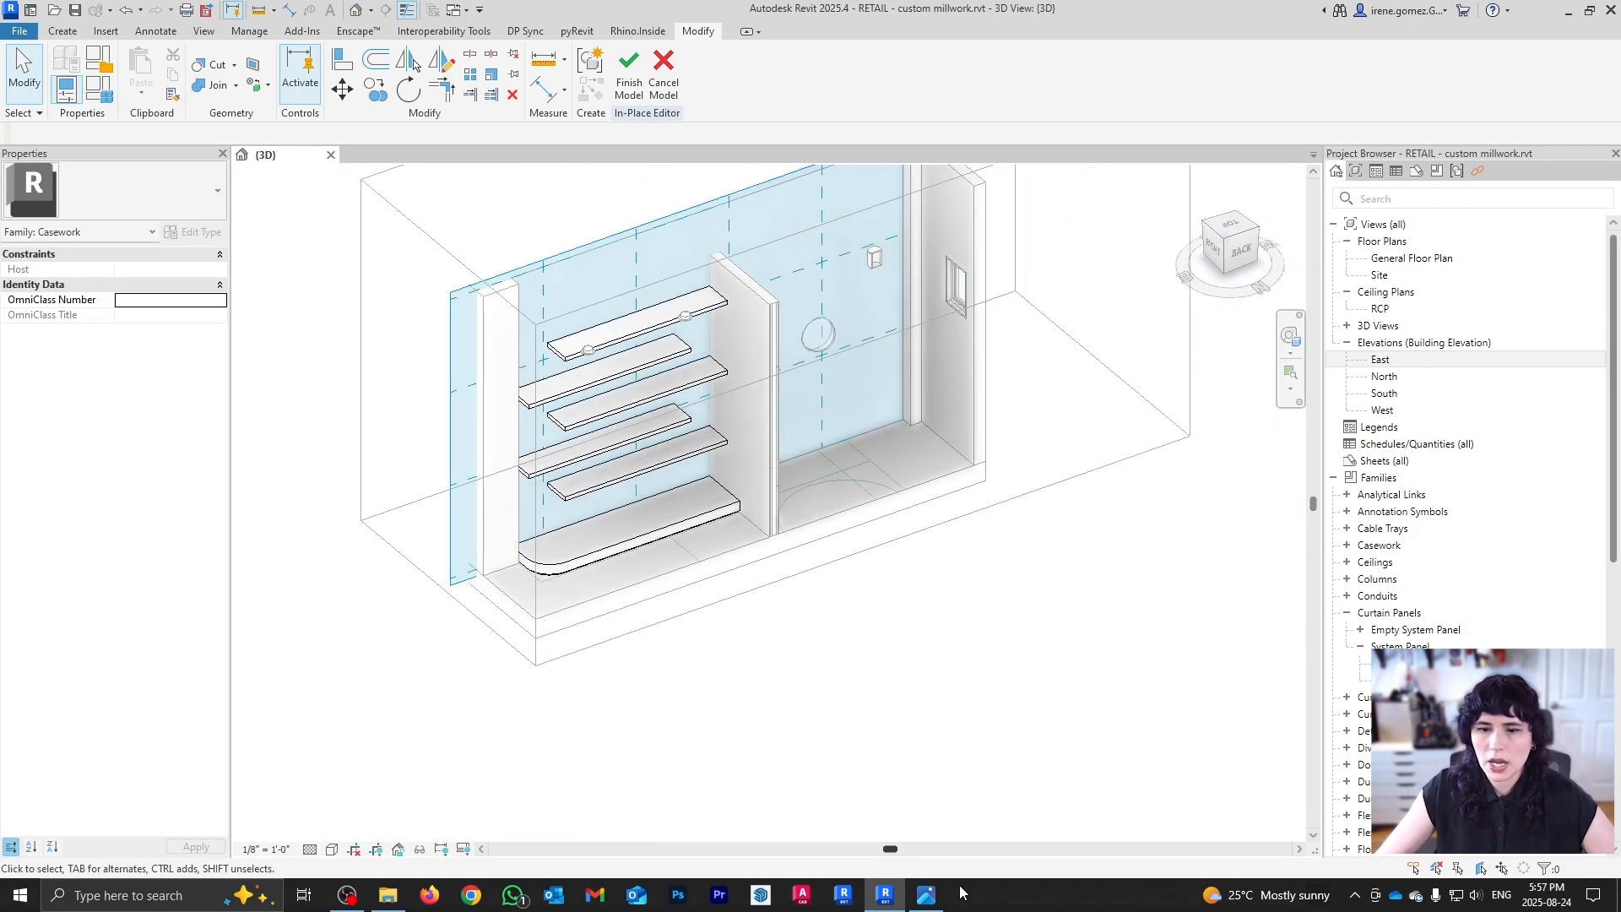
left_click(939, 902)
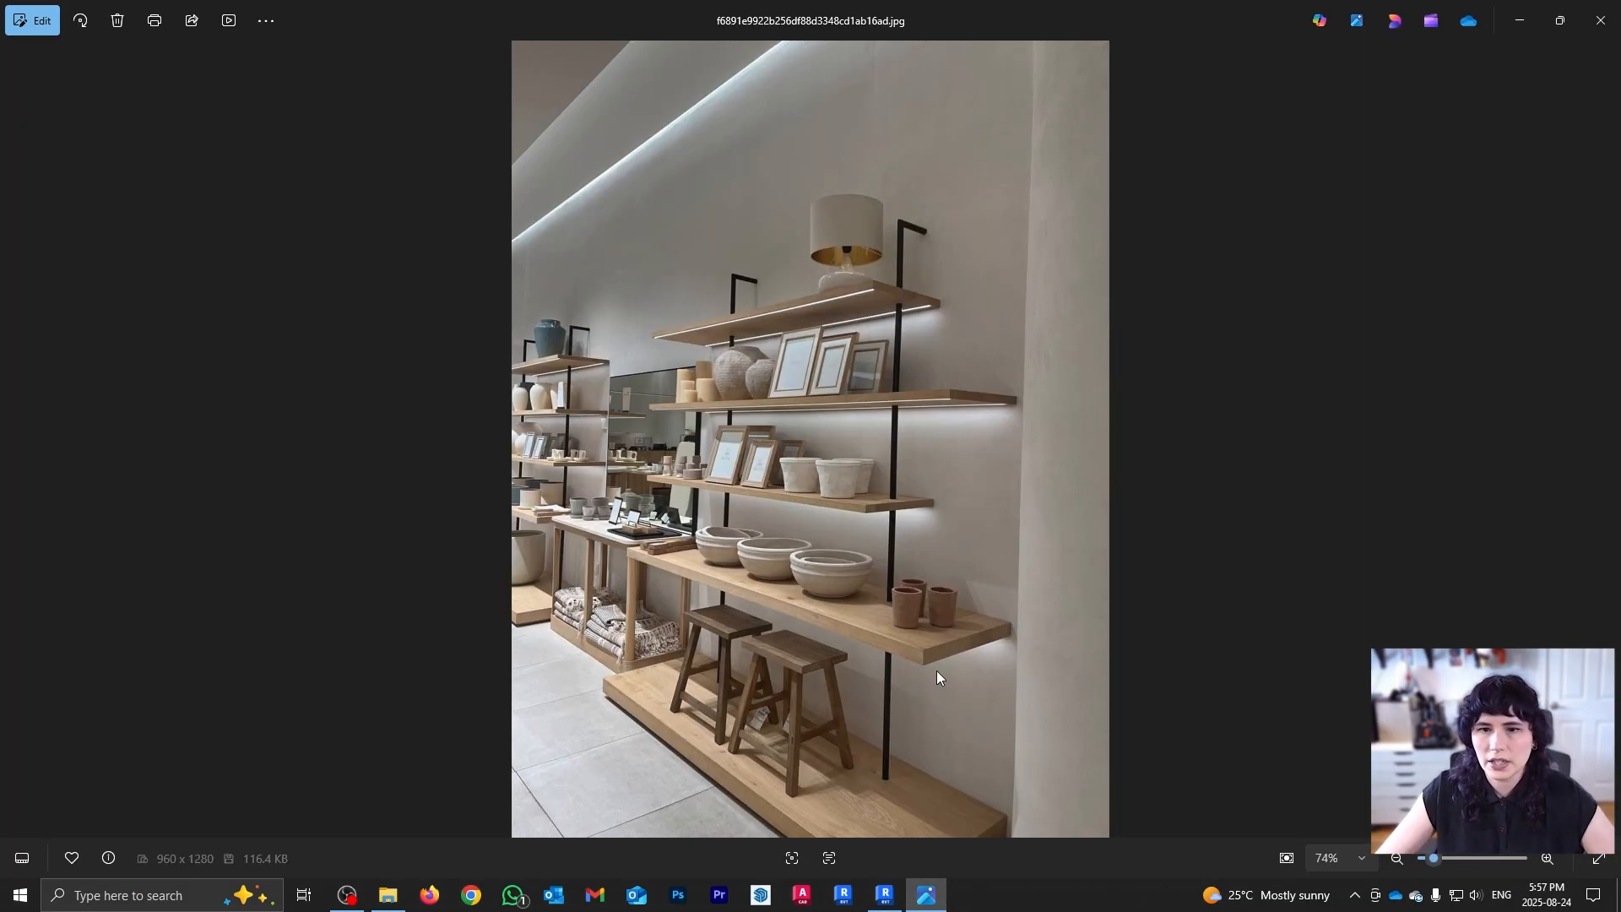
left_click(927, 900)
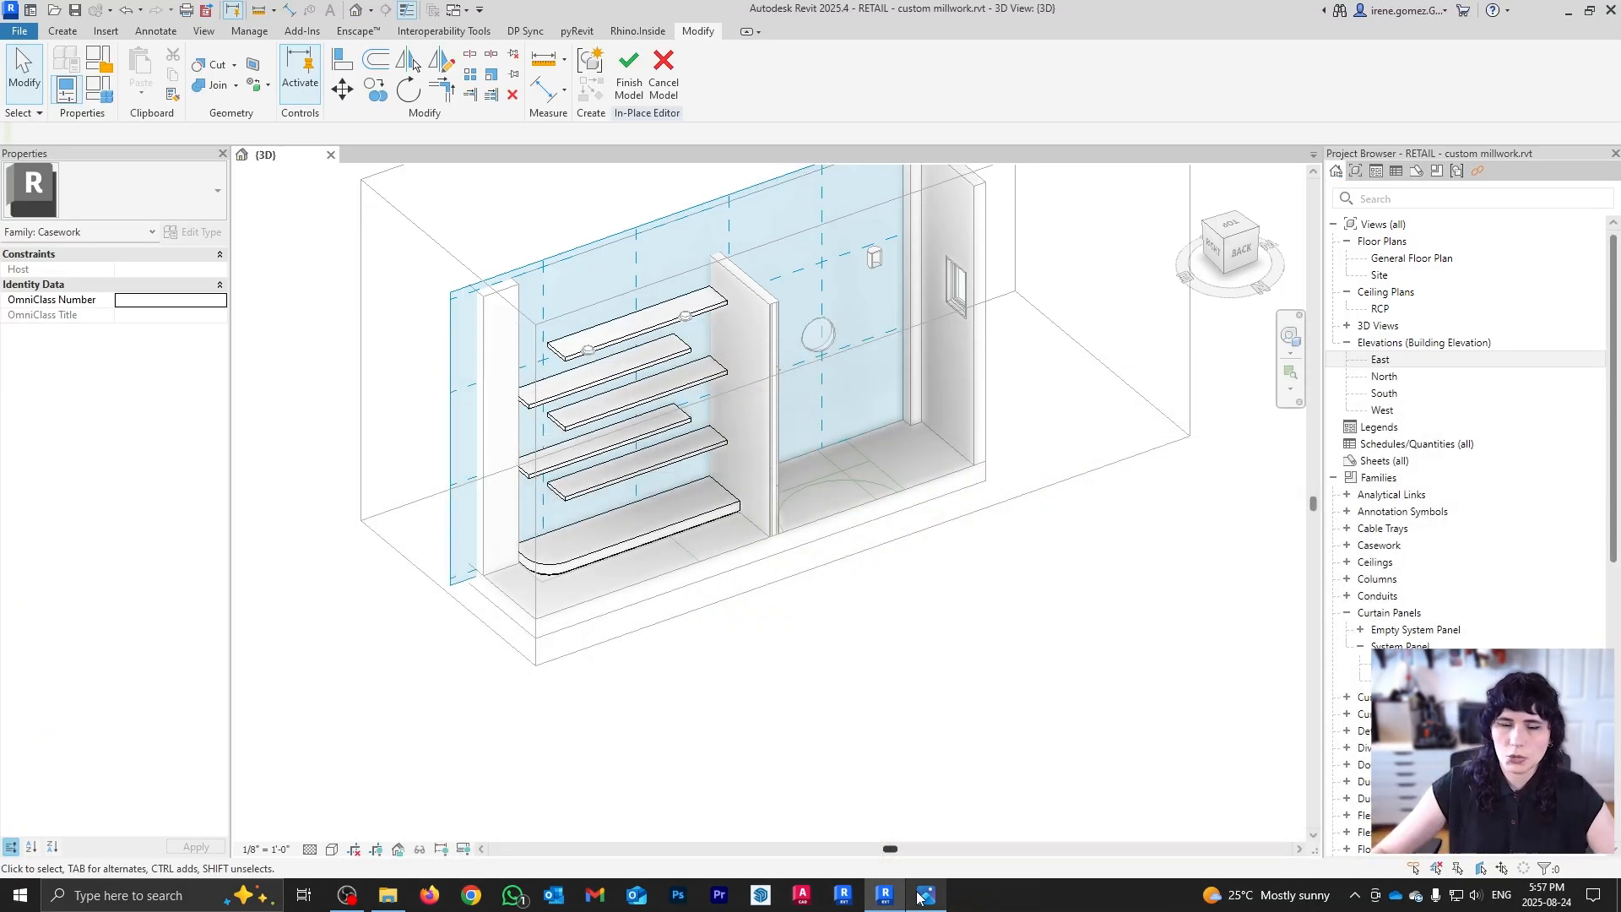
Step: Orbit closer to the shelves and set the top shelf's face as the work plane
scroll(576, 593, "up", 3)
middle_click_drag(807, 475, 905, 637, "shift")
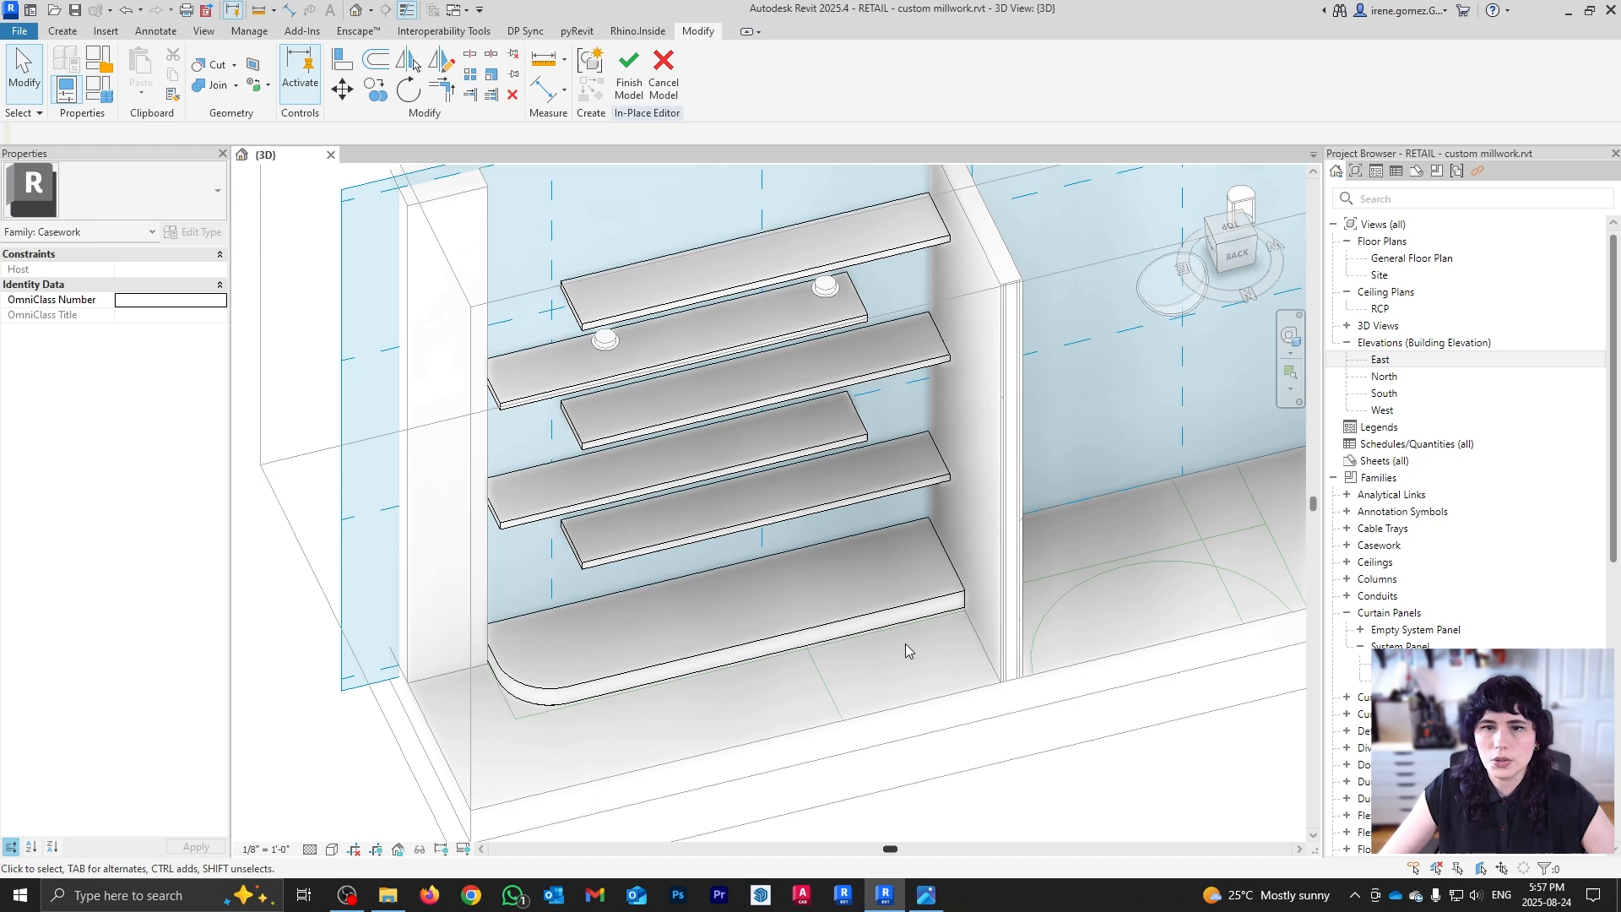
left_click(79, 32)
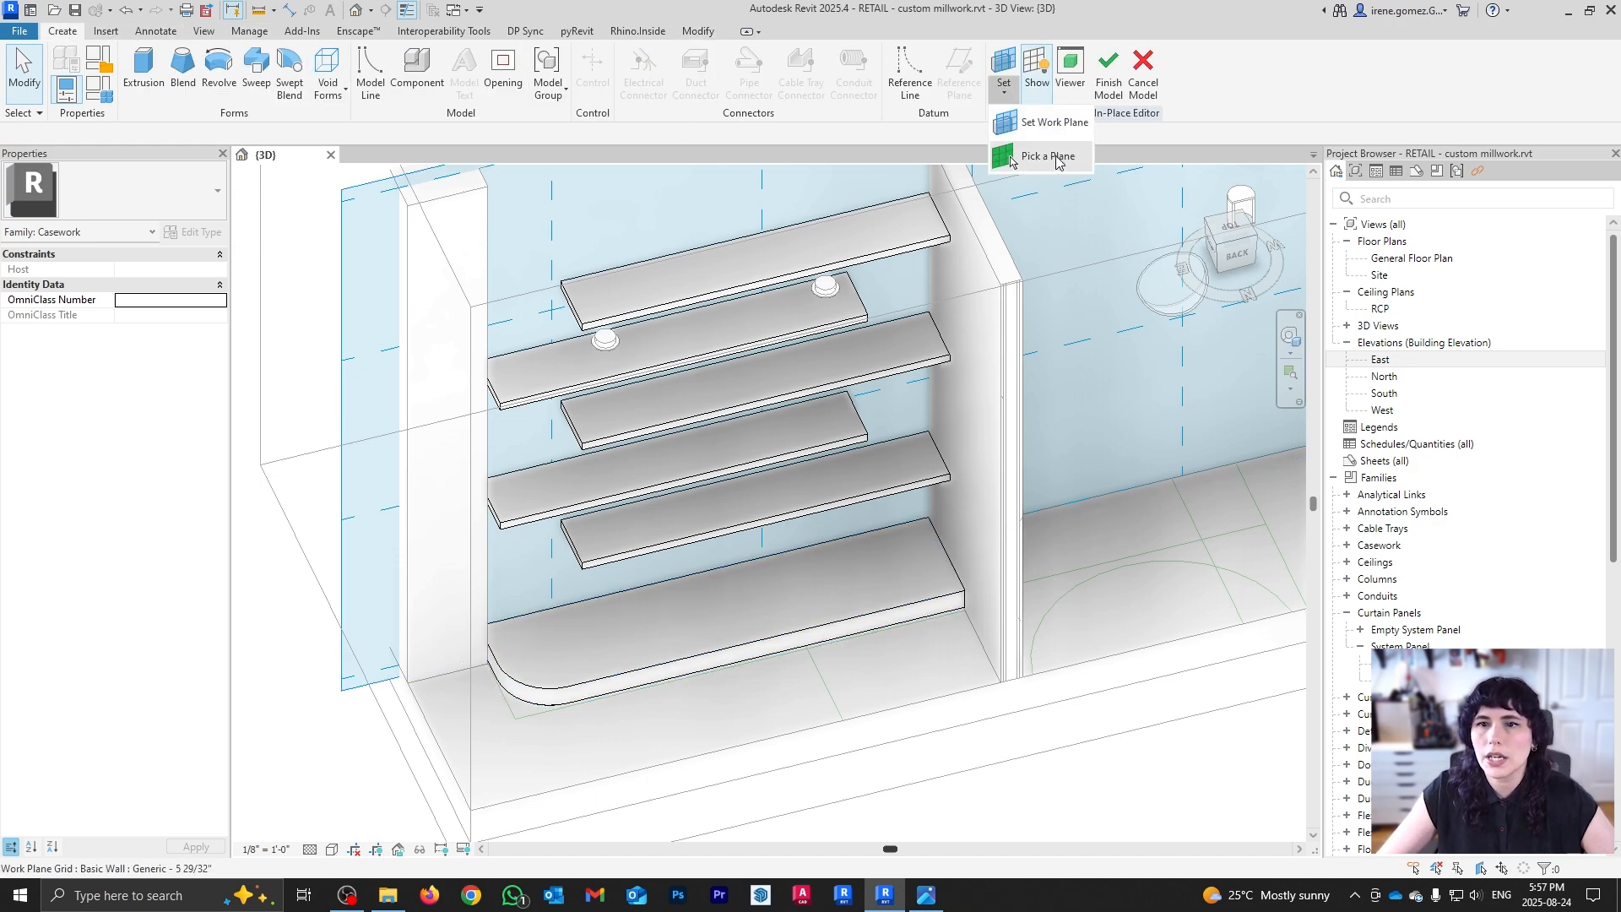
left_click(1003, 68)
left_click(911, 250)
key("Escape")
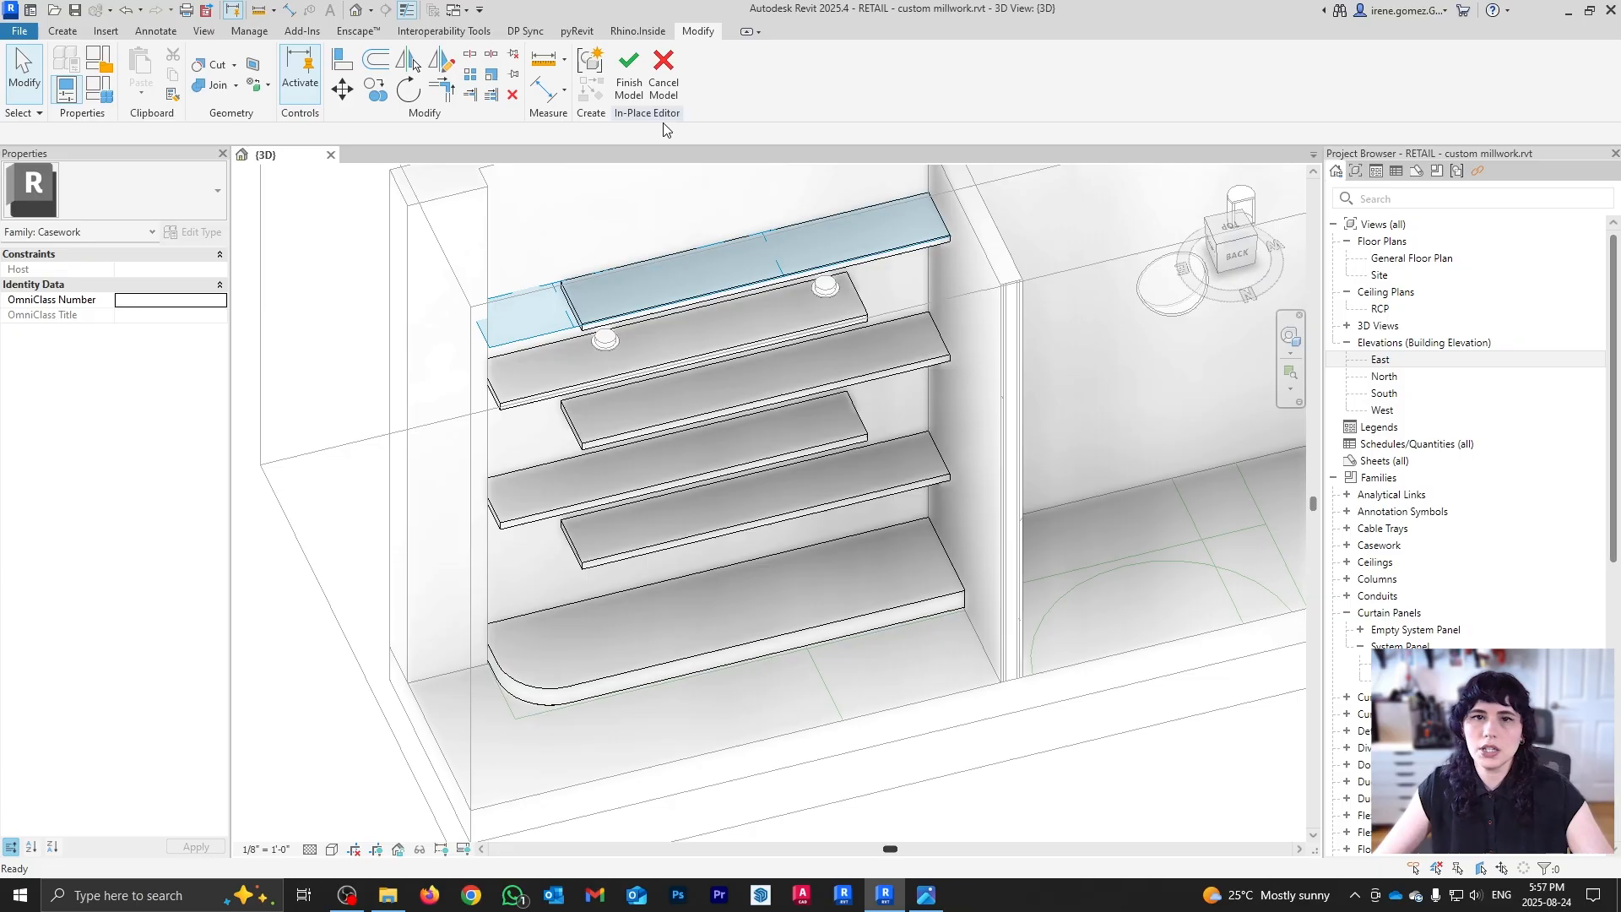
Step: Start a void extrusion on the upper-left shelf's top face and look down onto the shelf ends
left_click(62, 31)
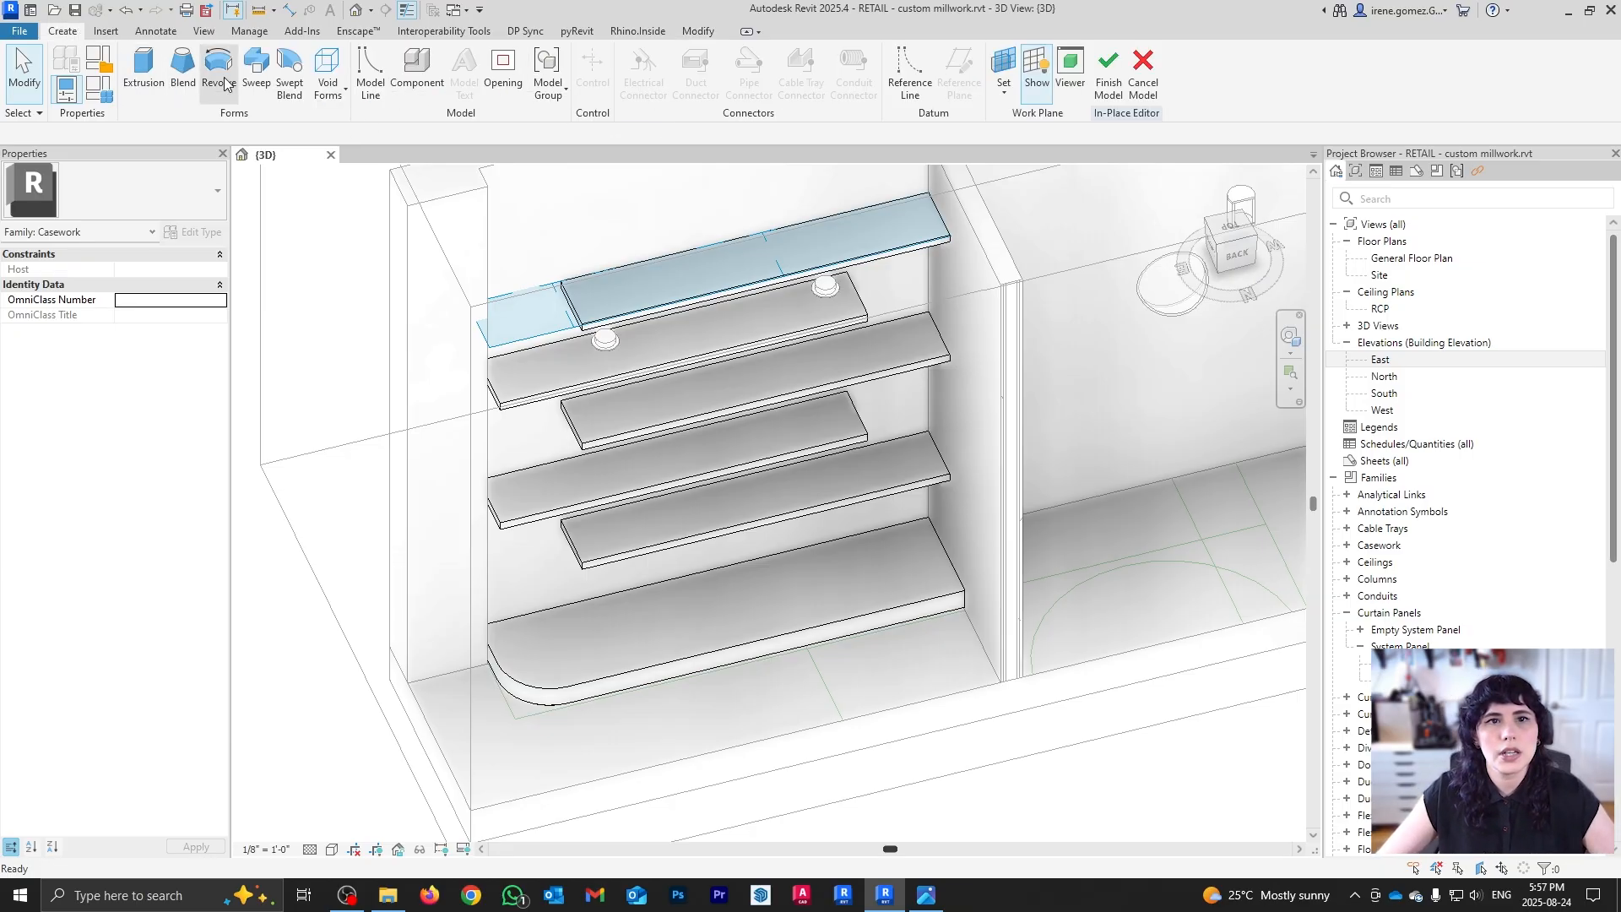
left_click(343, 95)
left_click(372, 122)
scroll(535, 387, "up", 5)
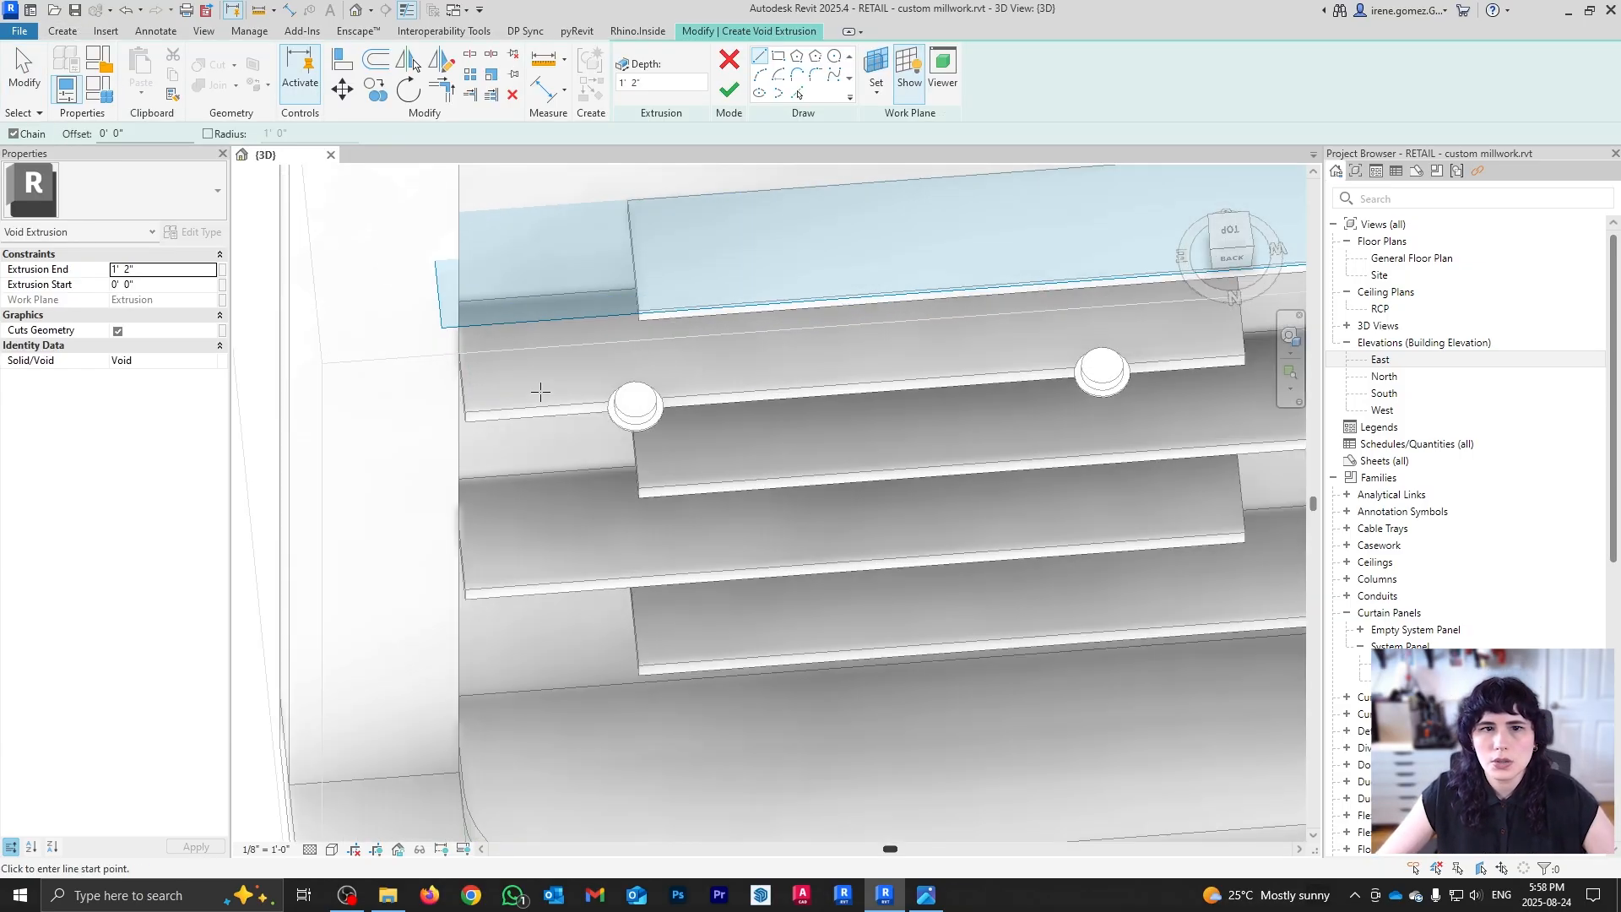
scroll(608, 296, "down", 3)
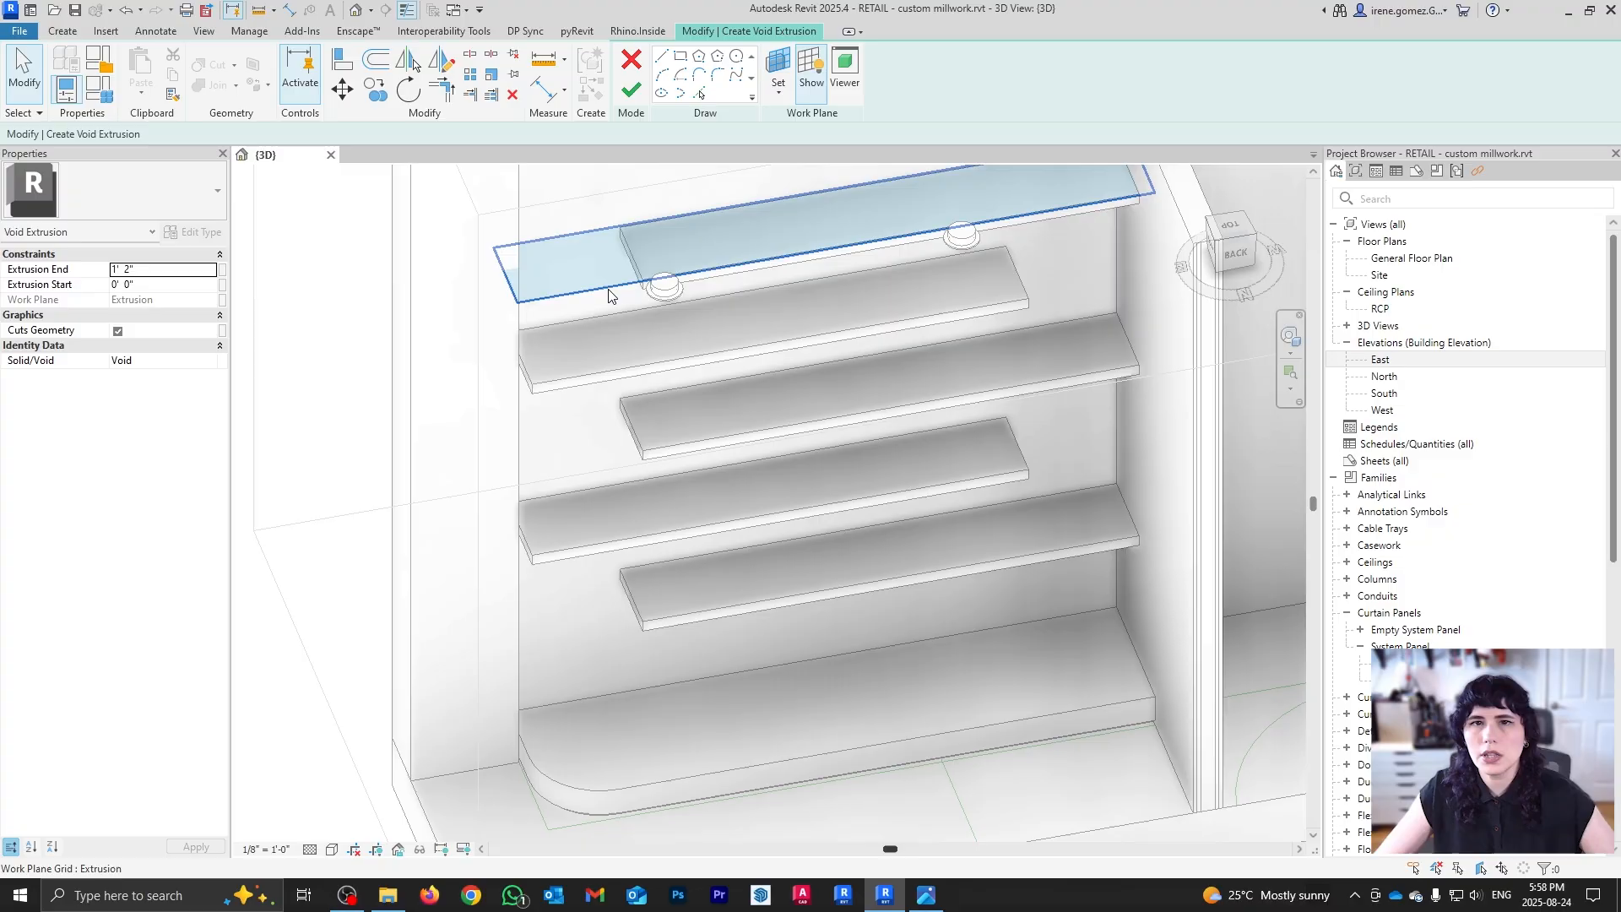
left_click(779, 91)
left_click(809, 158)
left_click(615, 337)
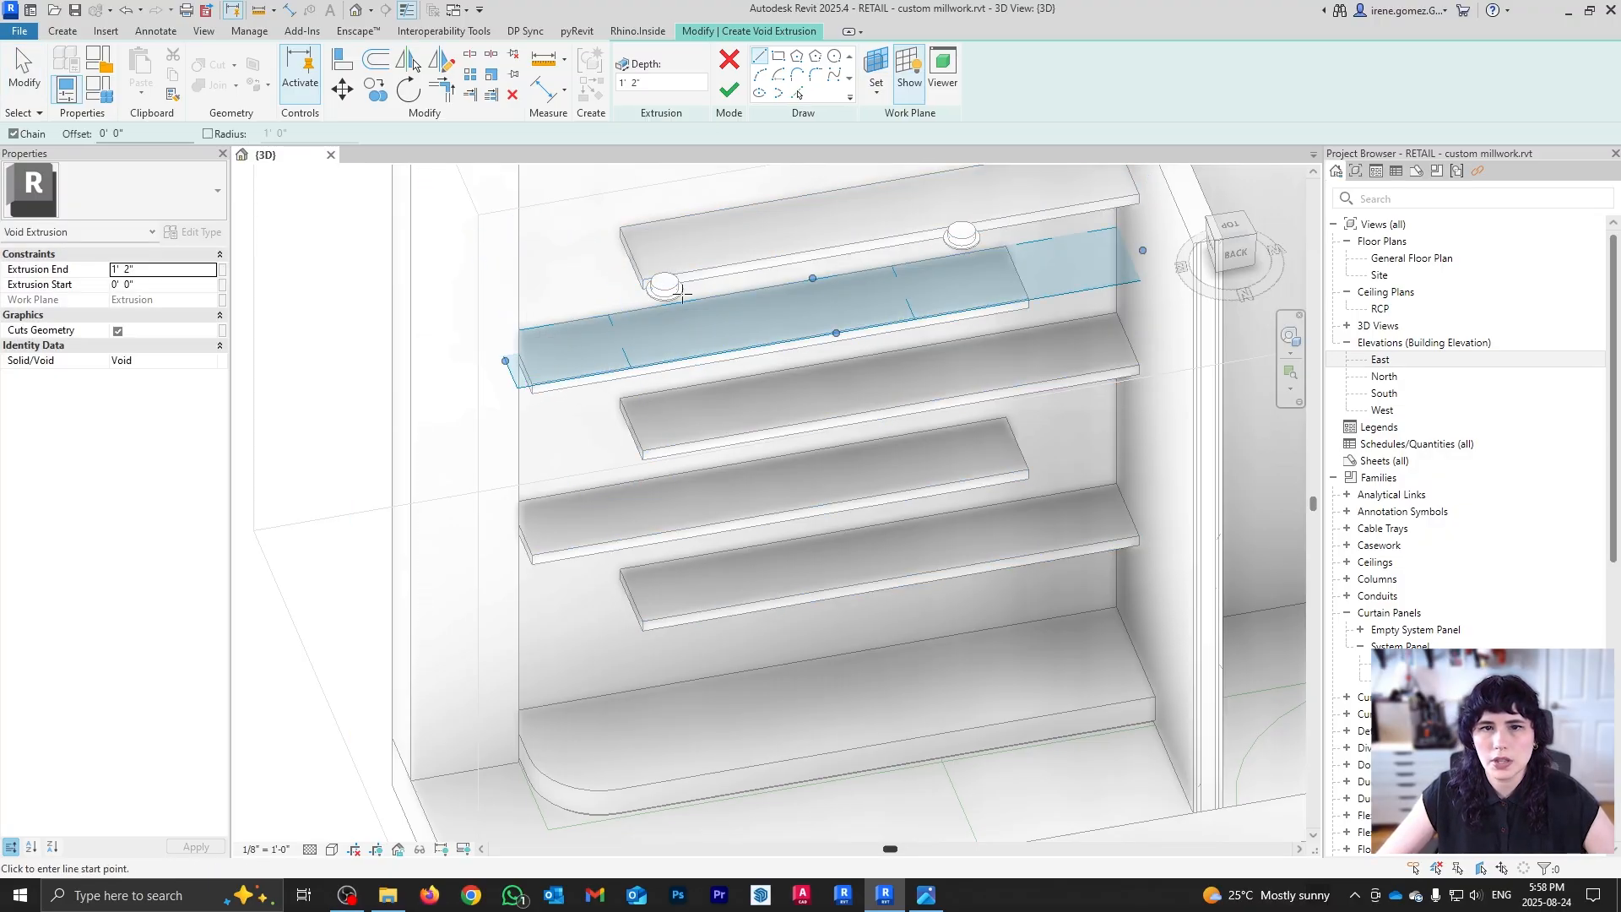
mouse_move(626, 260)
middle_mouse_down("shift")
mouse_move(568, 449)
mouse_move(583, 473)
middle_mouse_up("shift")
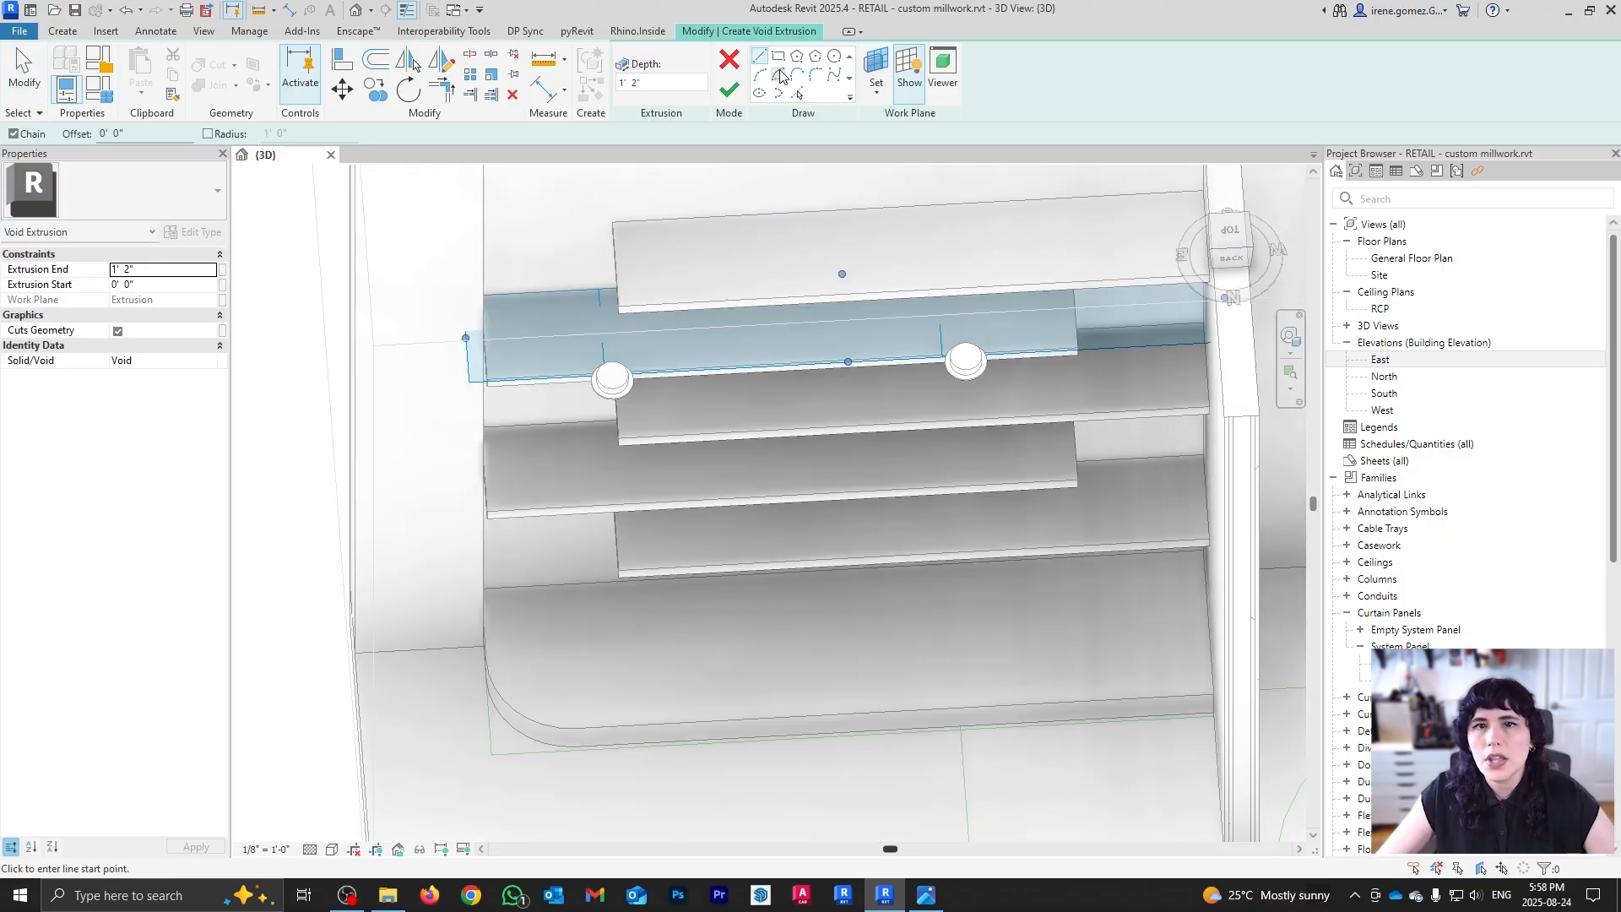
middle_click_drag(572, 340, 537, 375, "shift")
scroll(509, 283, "up", 2)
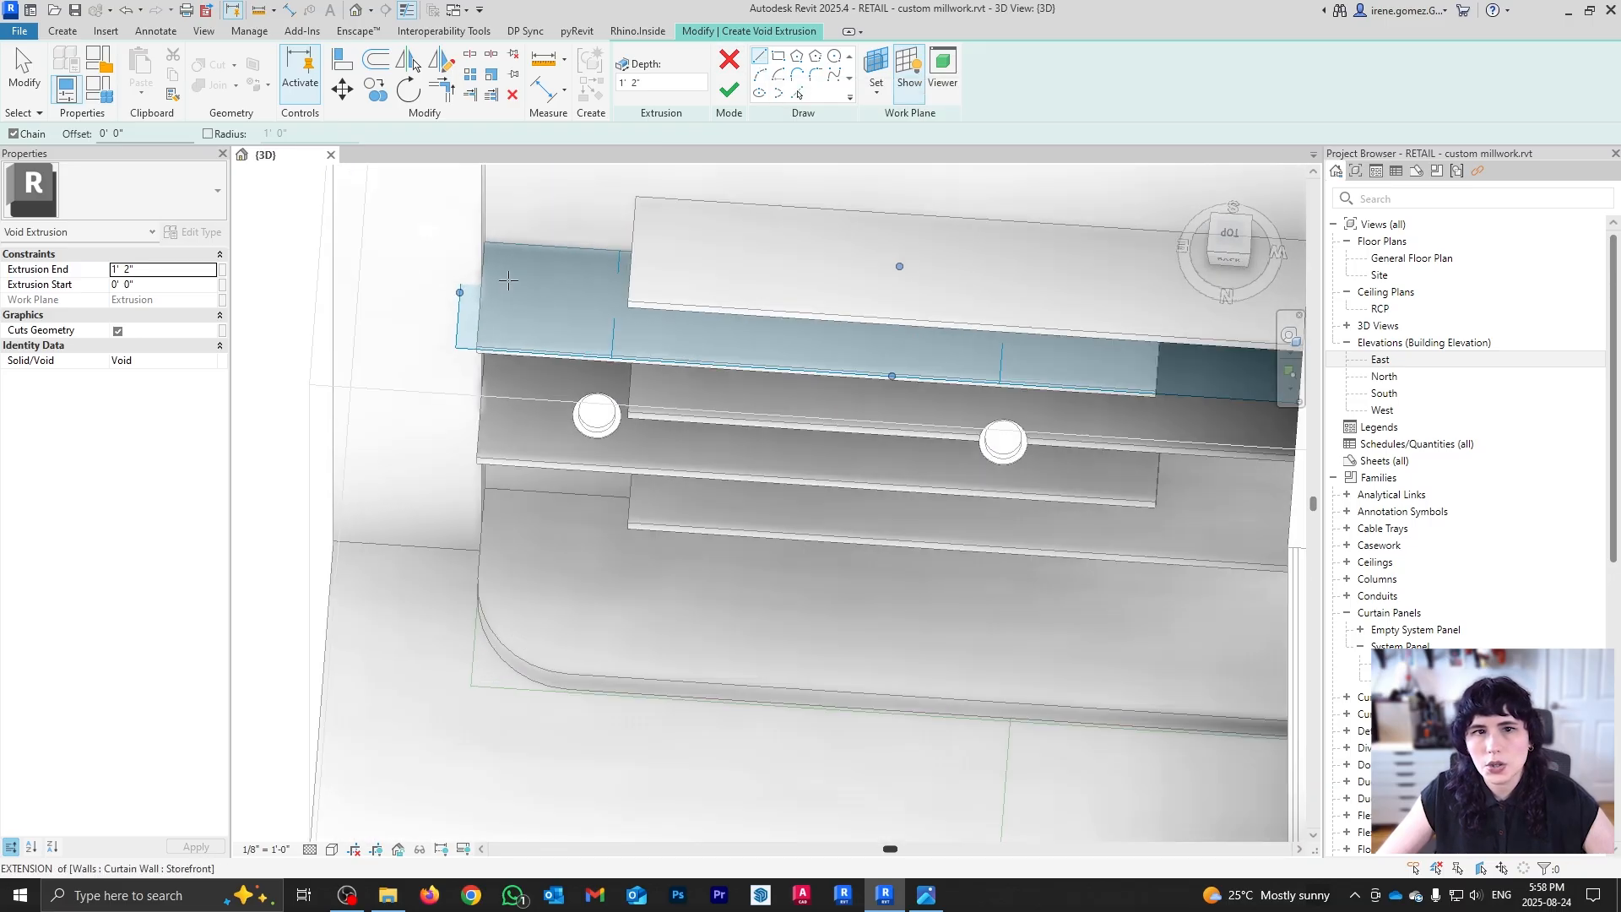
Step: Sketch the void outline from the shelf end: an edge line, a 14" line, and a center-ends quarter arc
left_click(480, 235)
left_click(472, 355)
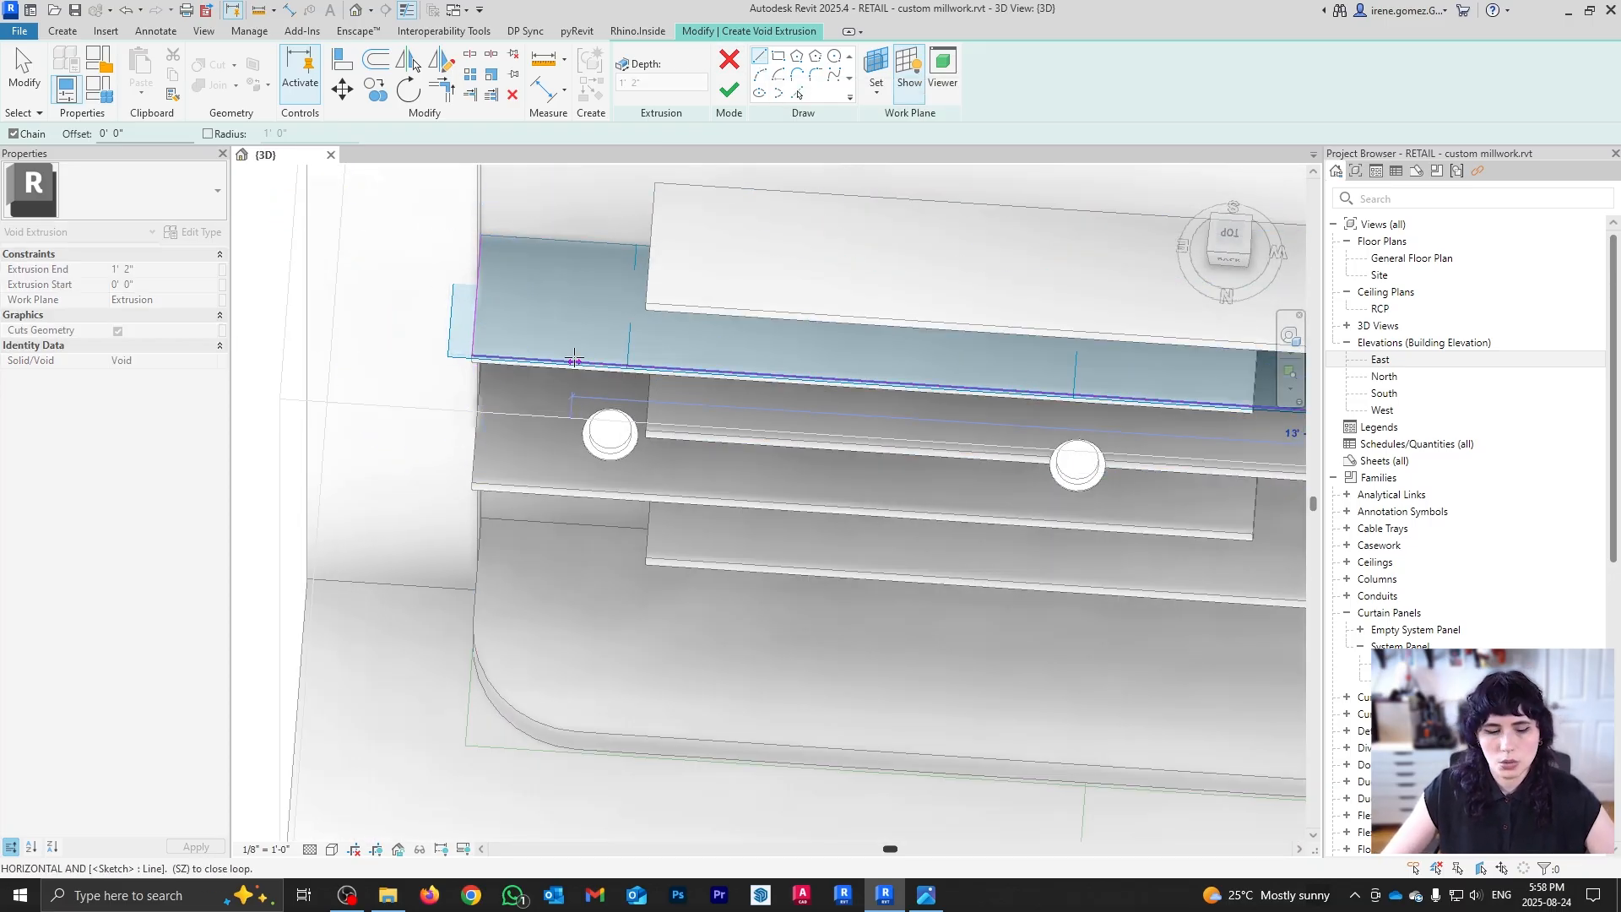
key("Escape")
left_click(471, 355)
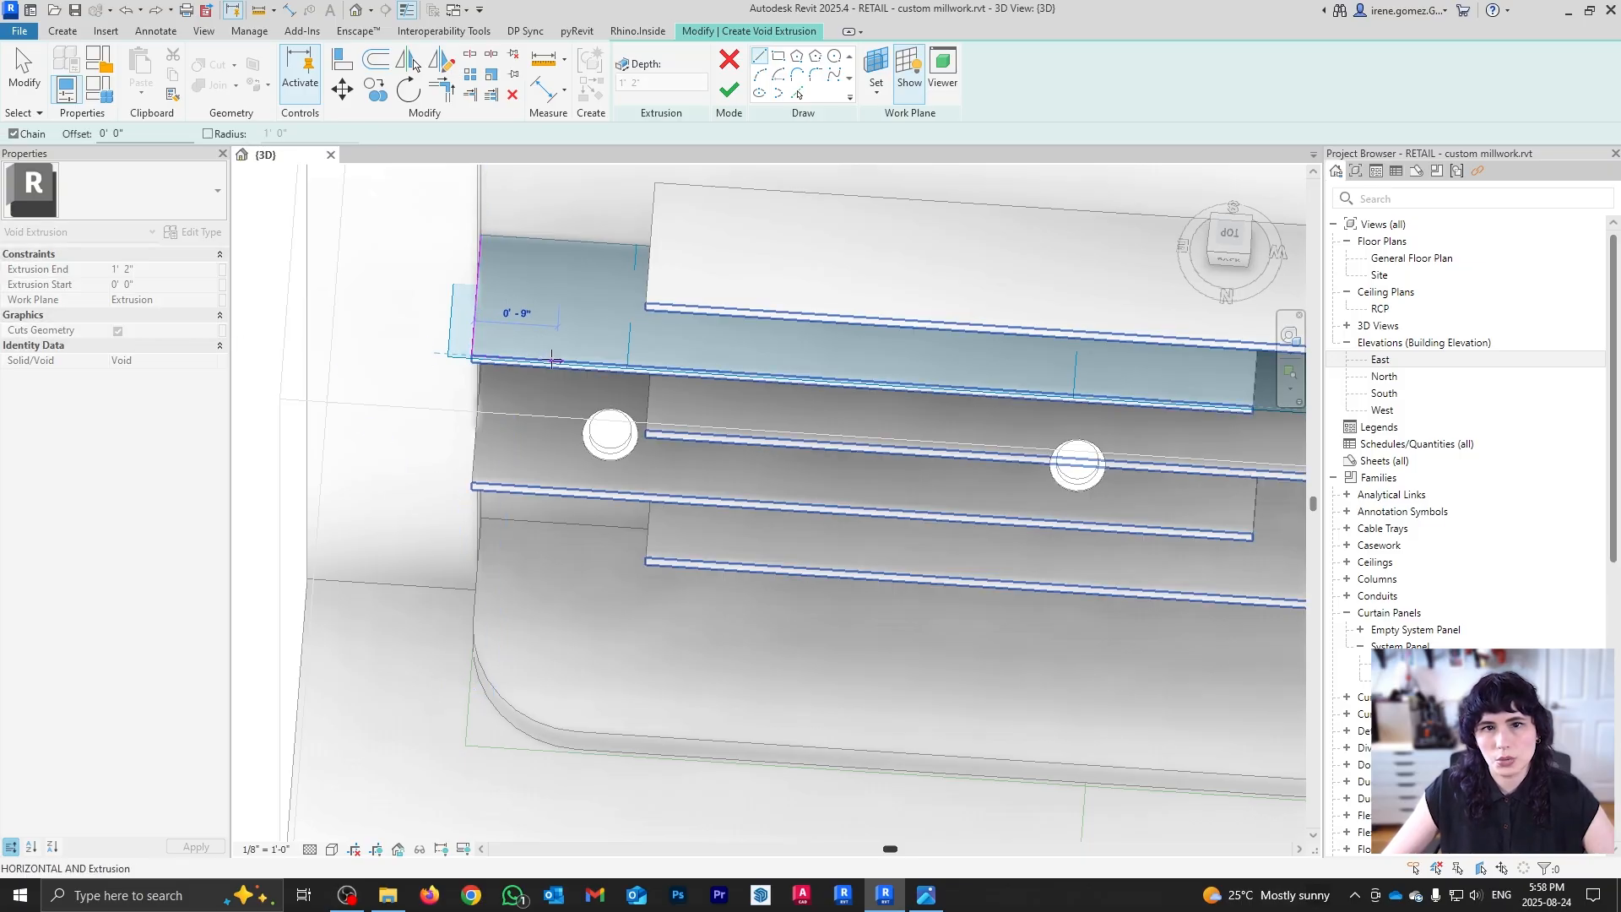
type("14\"")
key("Return")
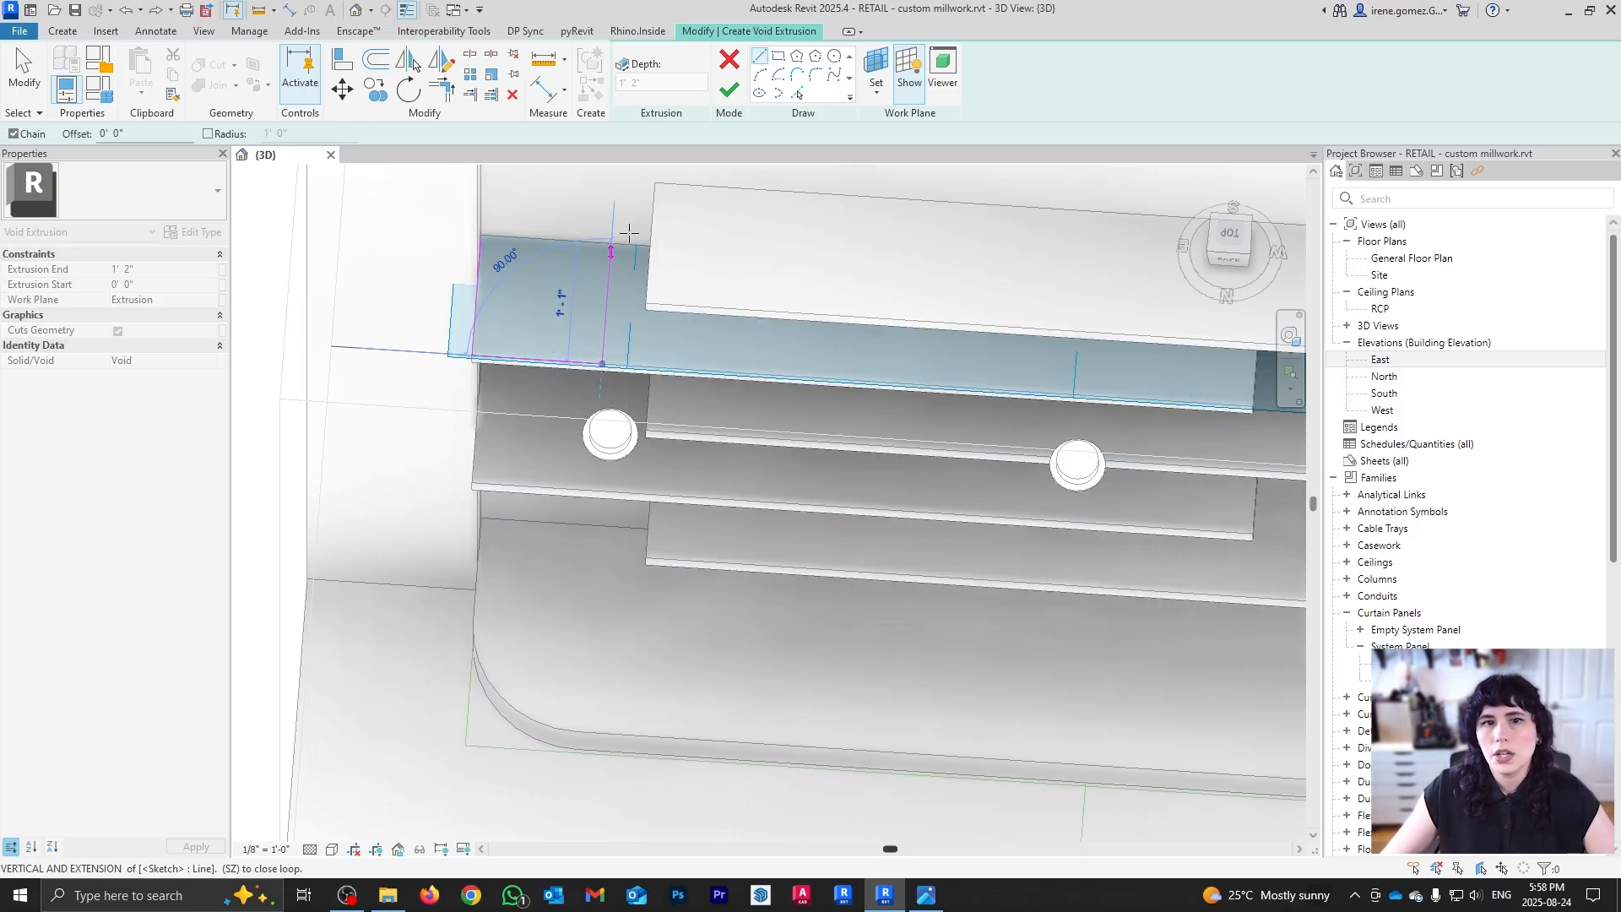
key("Escape")
key("Escape")
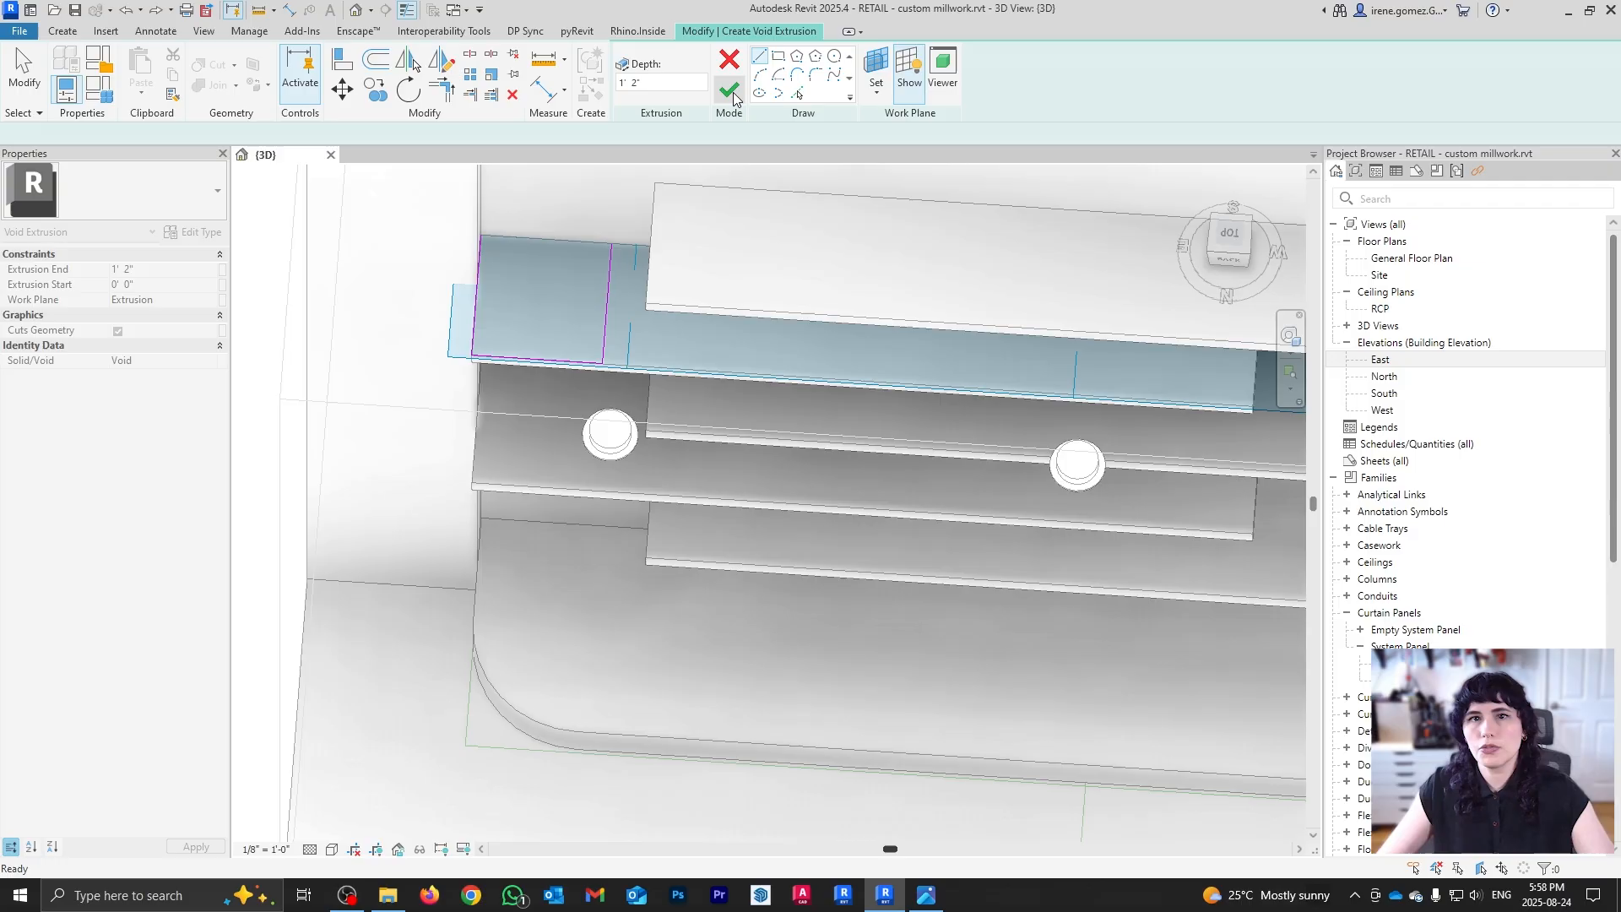
left_click(615, 245)
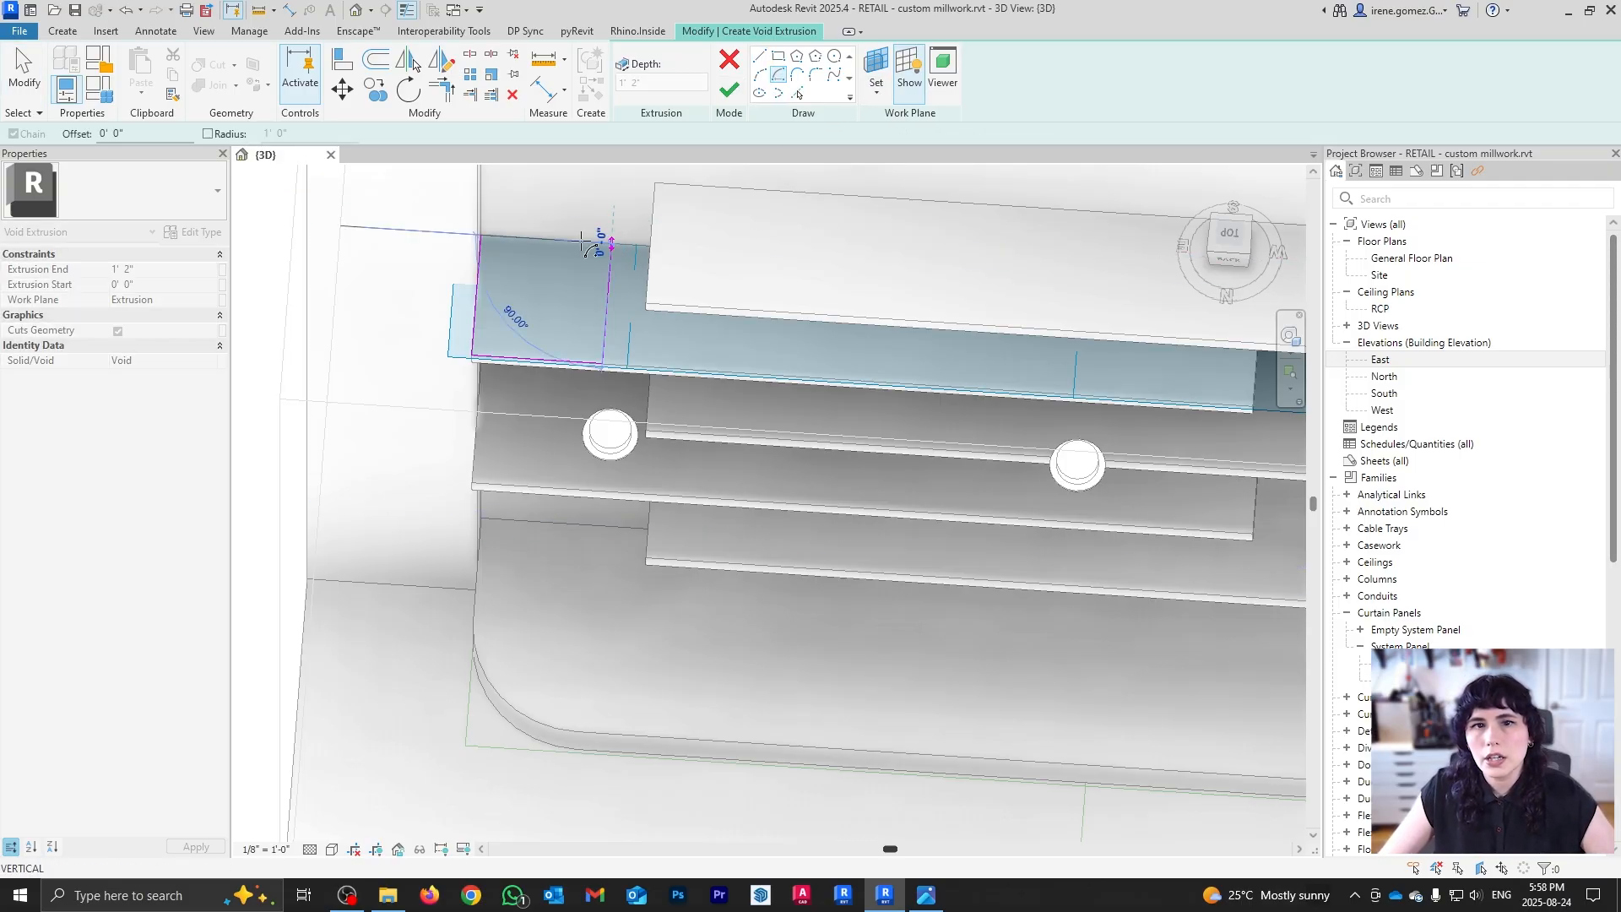
left_click(481, 237)
left_click(602, 365)
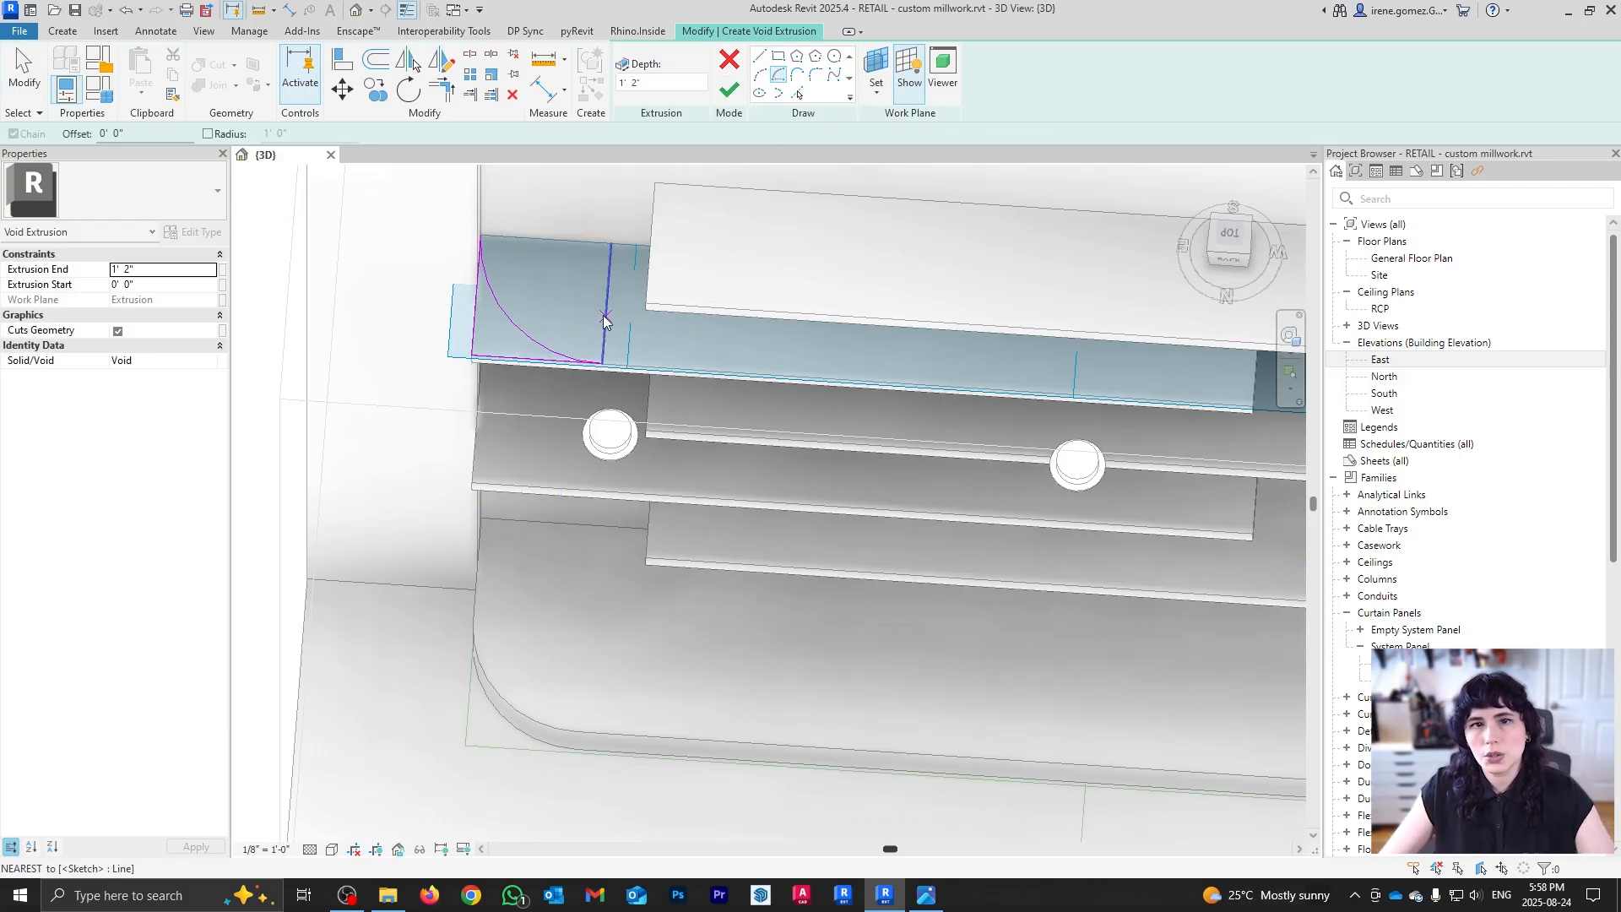
key("Escape")
key("Escape")
Step: Finish the quarter-arc void and stretch it down so it rounds the lower left shelves too
left_click(632, 95)
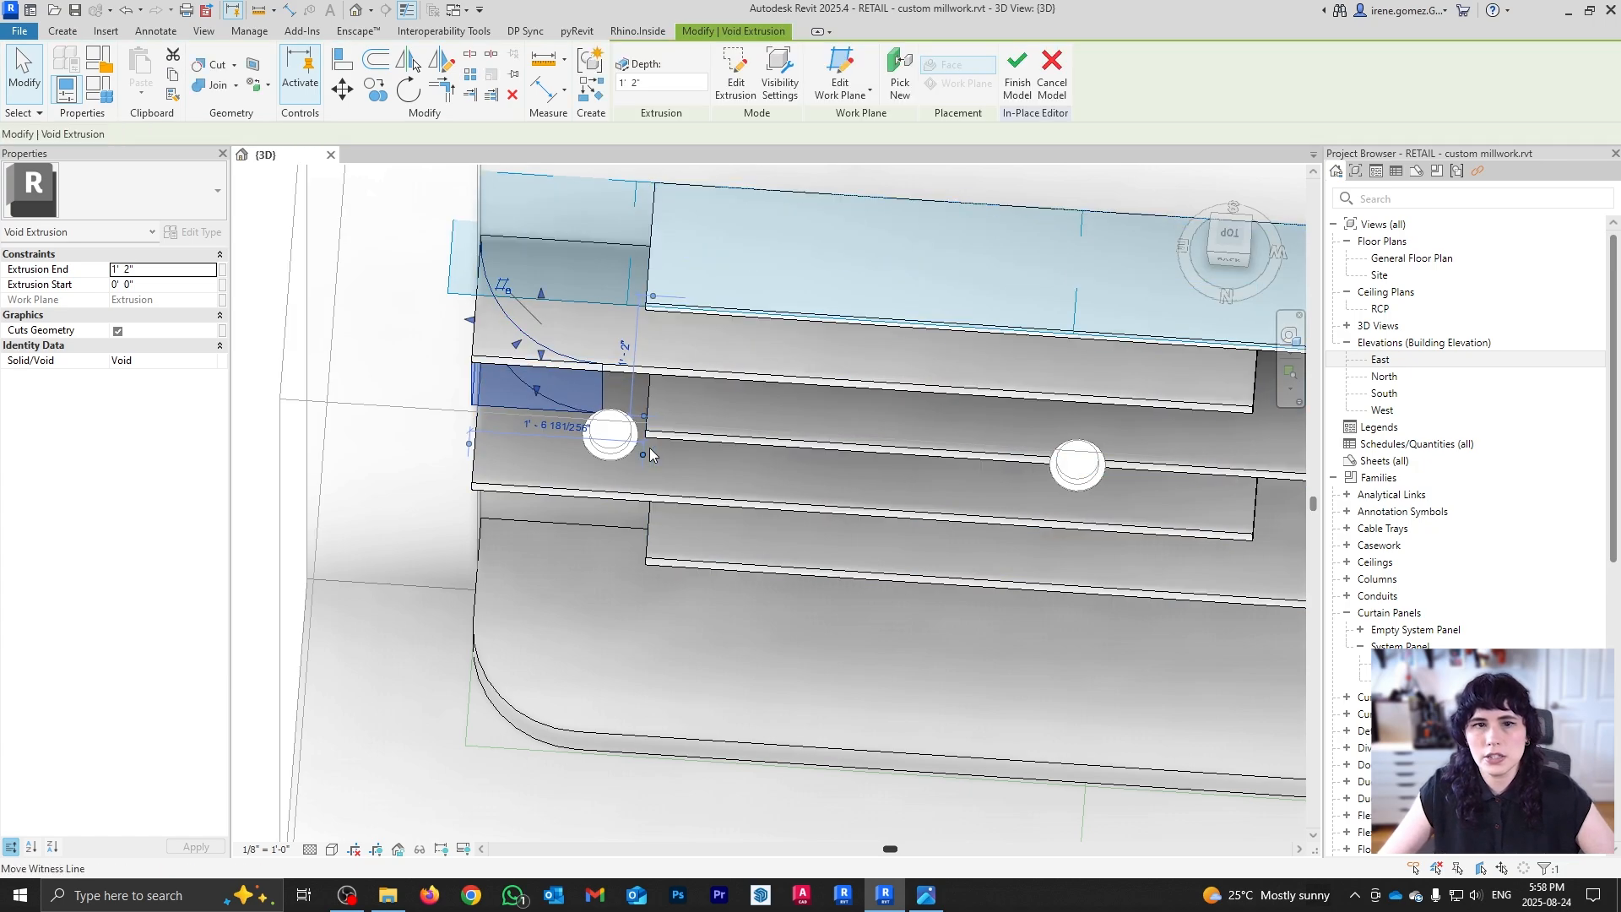
middle_click_drag(591, 321, 488, 397, "shift")
left_click_drag(541, 394, 473, 583)
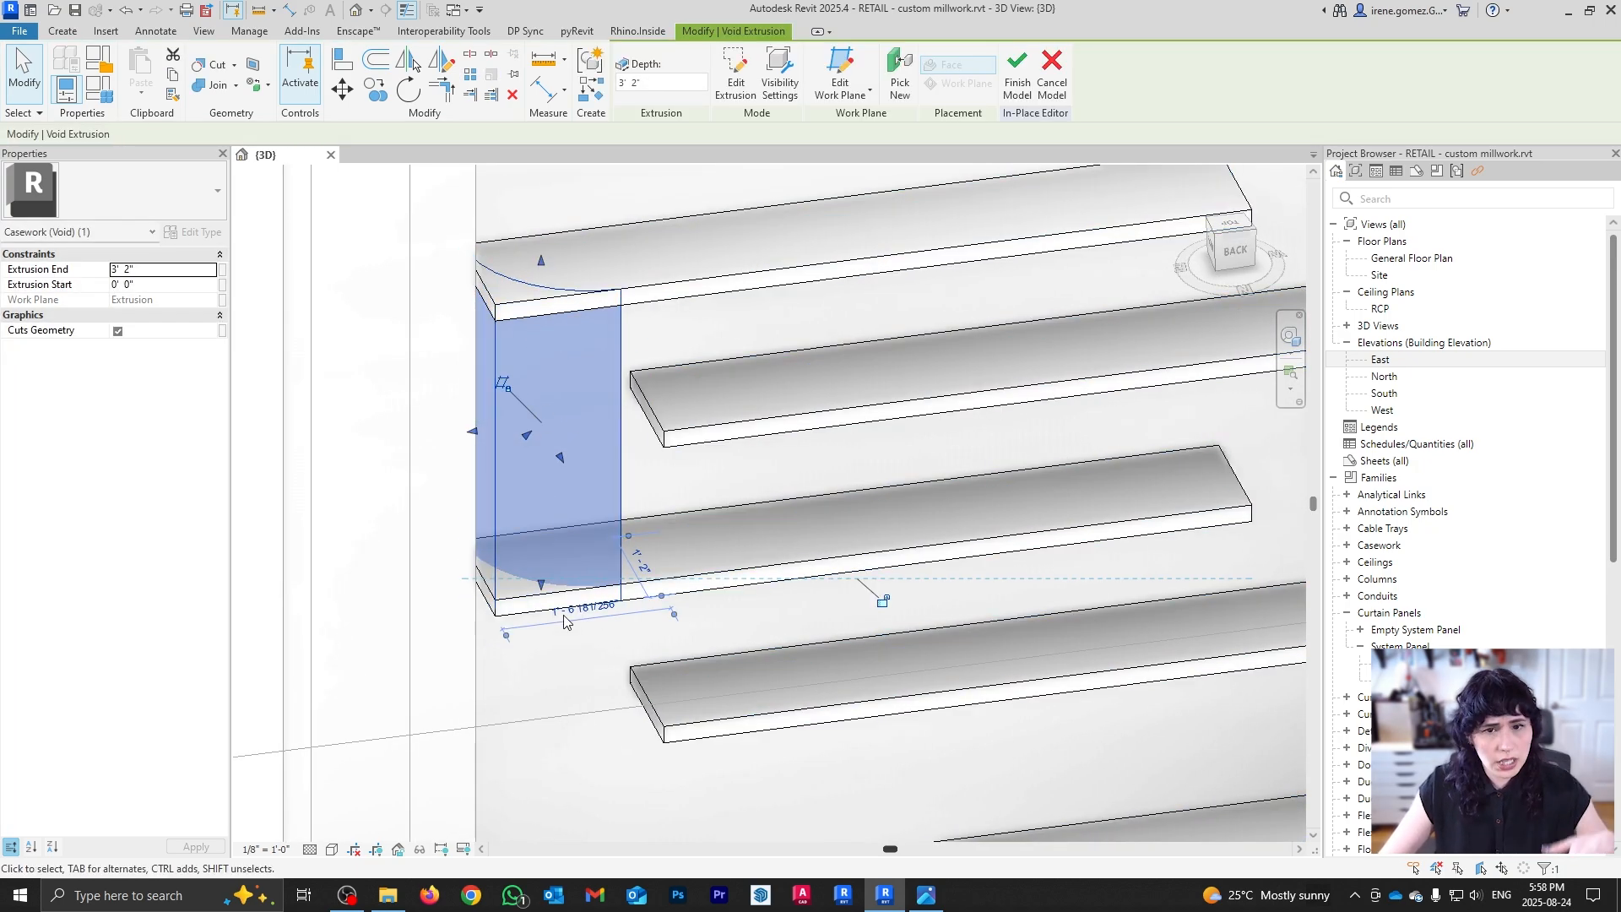
scroll(587, 626, "down", 3)
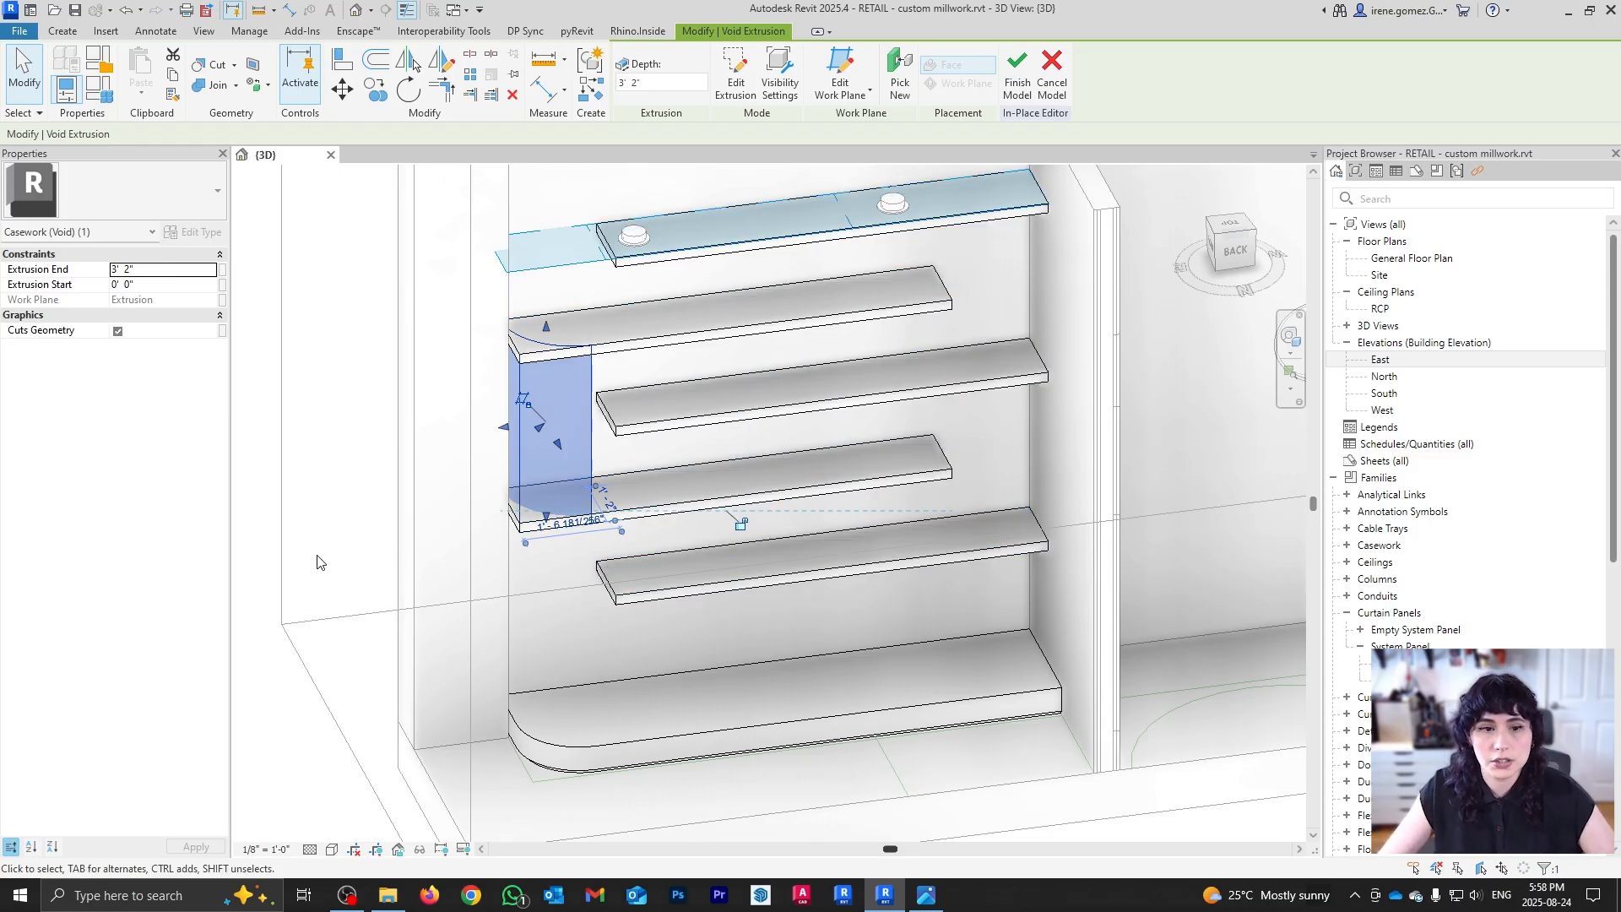
left_click(318, 562)
middle_click_drag(741, 350, 707, 562, "shift")
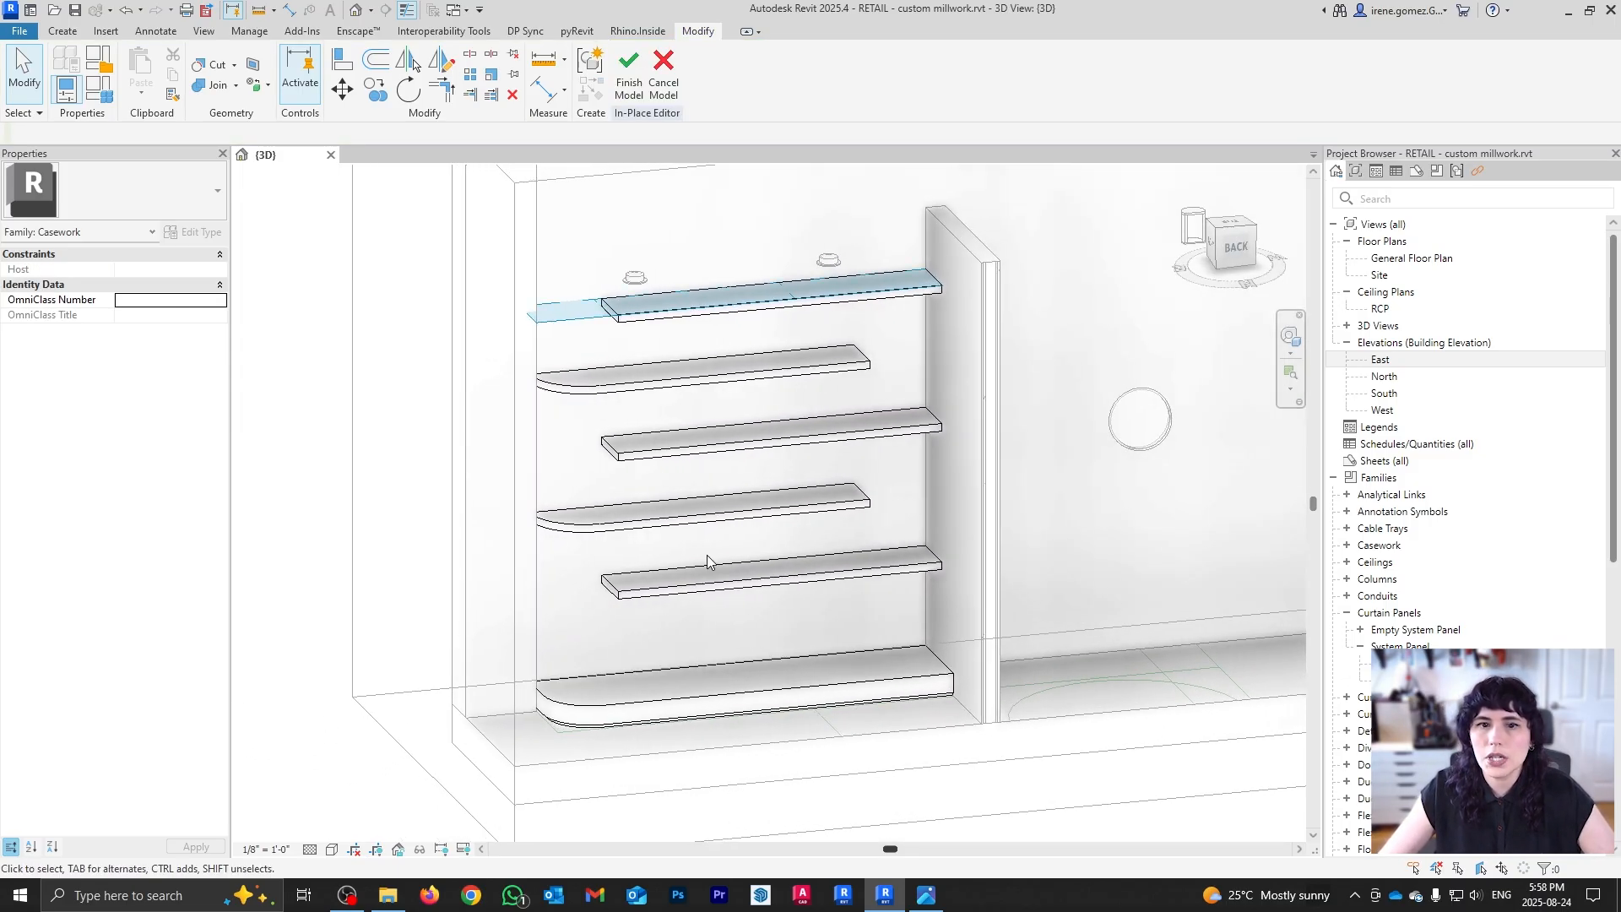
scroll(708, 561, "up", 1)
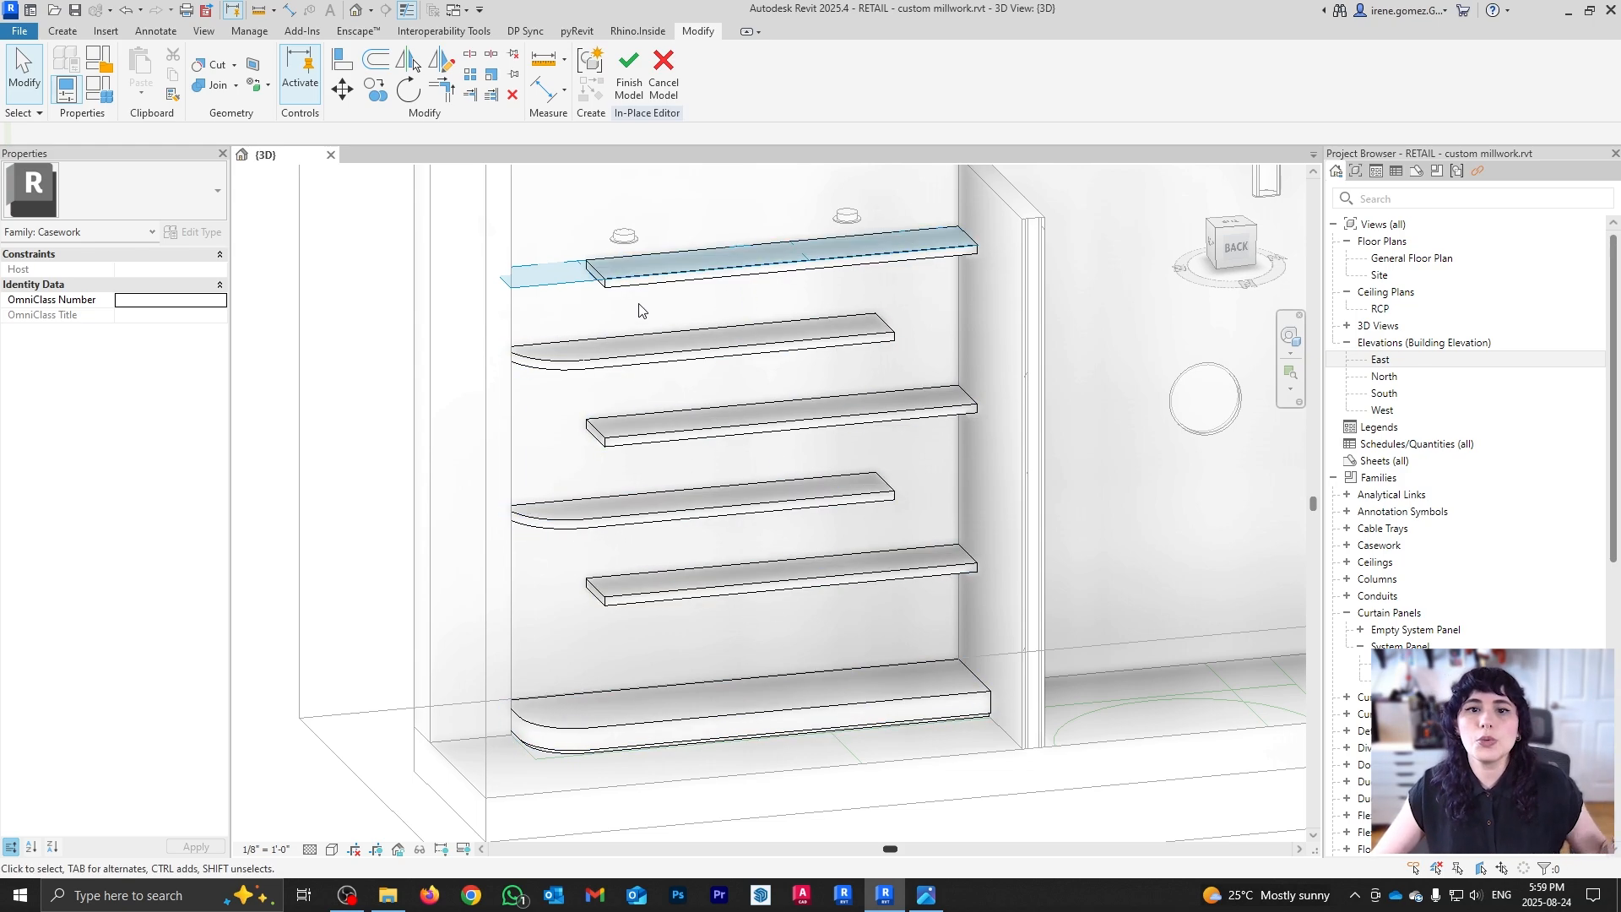
Step: Copy the staggered shelf extrusion 10 feet to the right into the neighbouring bay
left_click(675, 576)
scroll(695, 571, "down", 3)
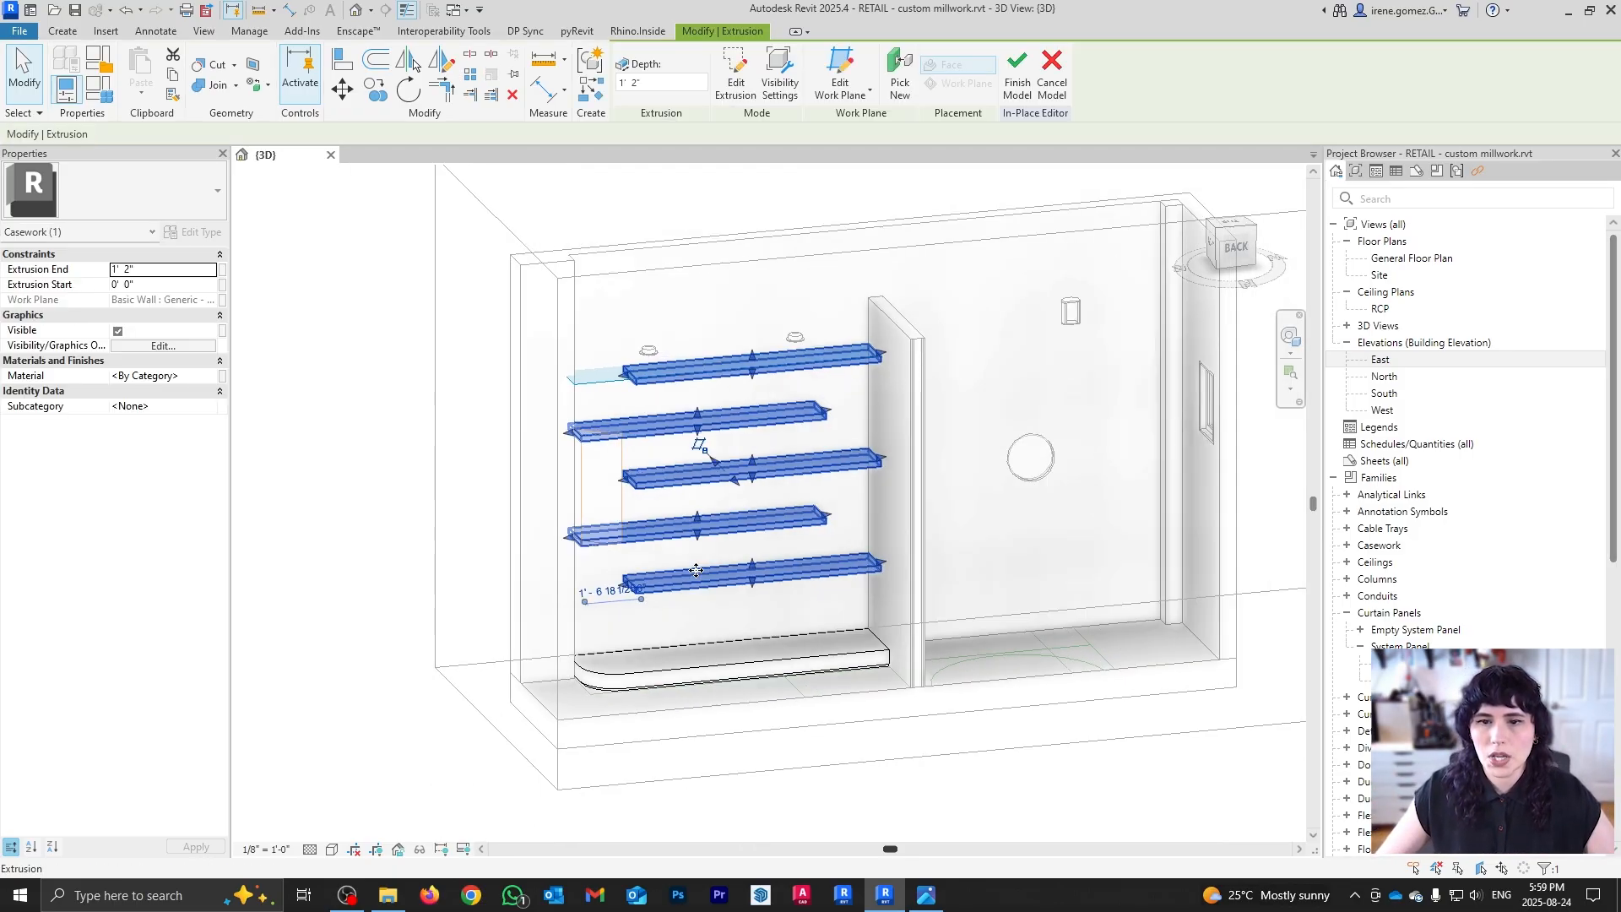
middle_click_drag(696, 571, 808, 501, "shift")
scroll(810, 508, "up", 1)
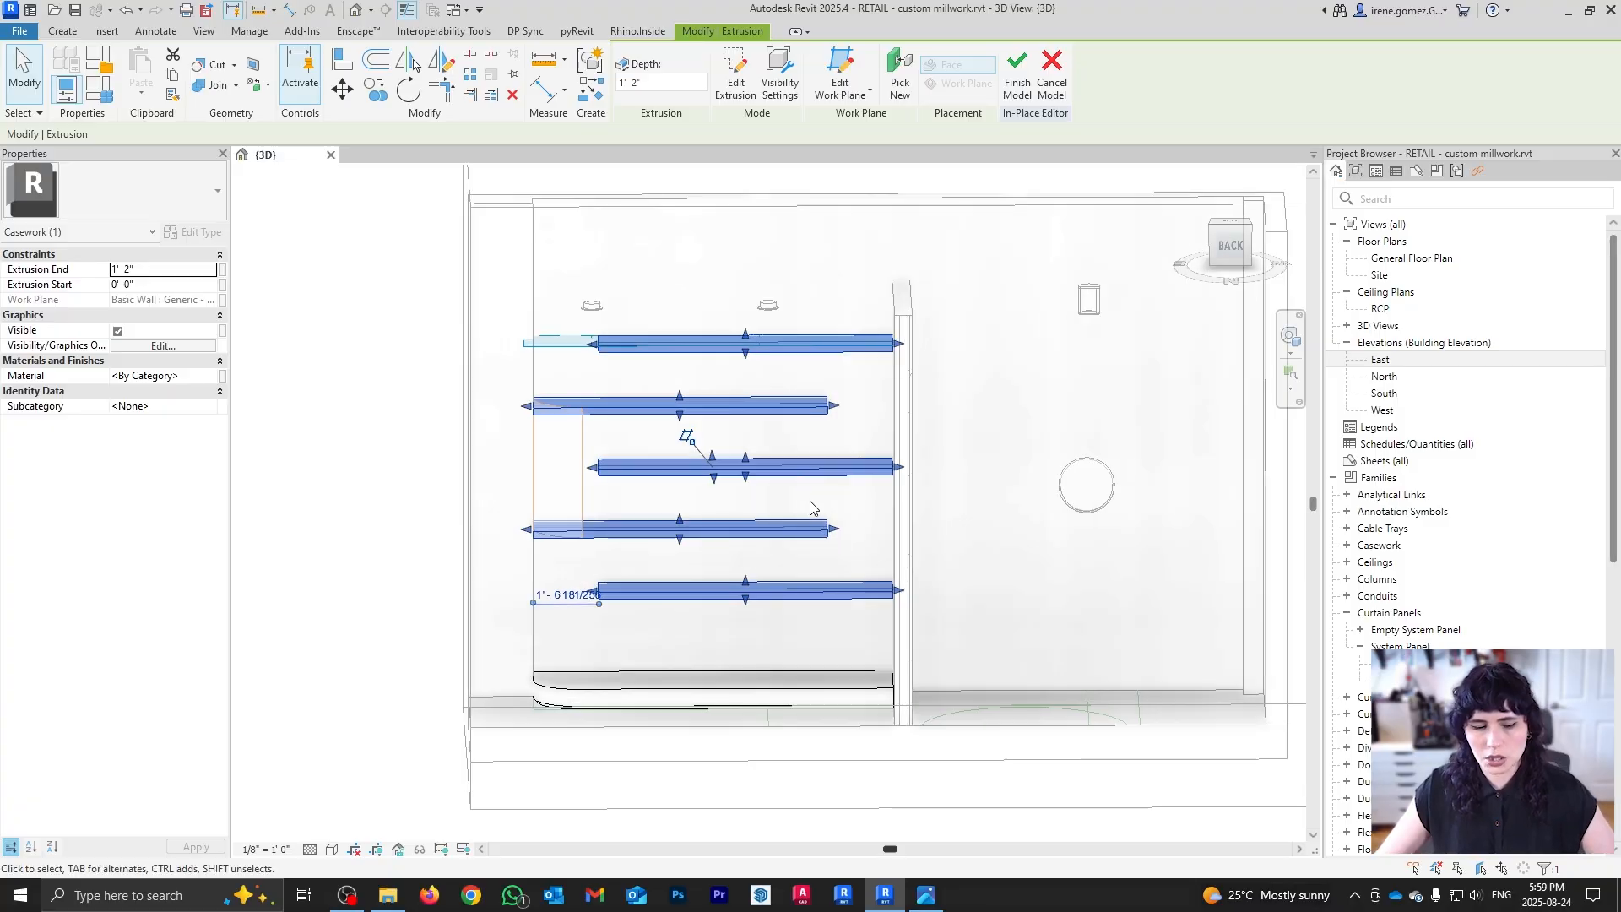
key("c")
key("c")
left_click(665, 313)
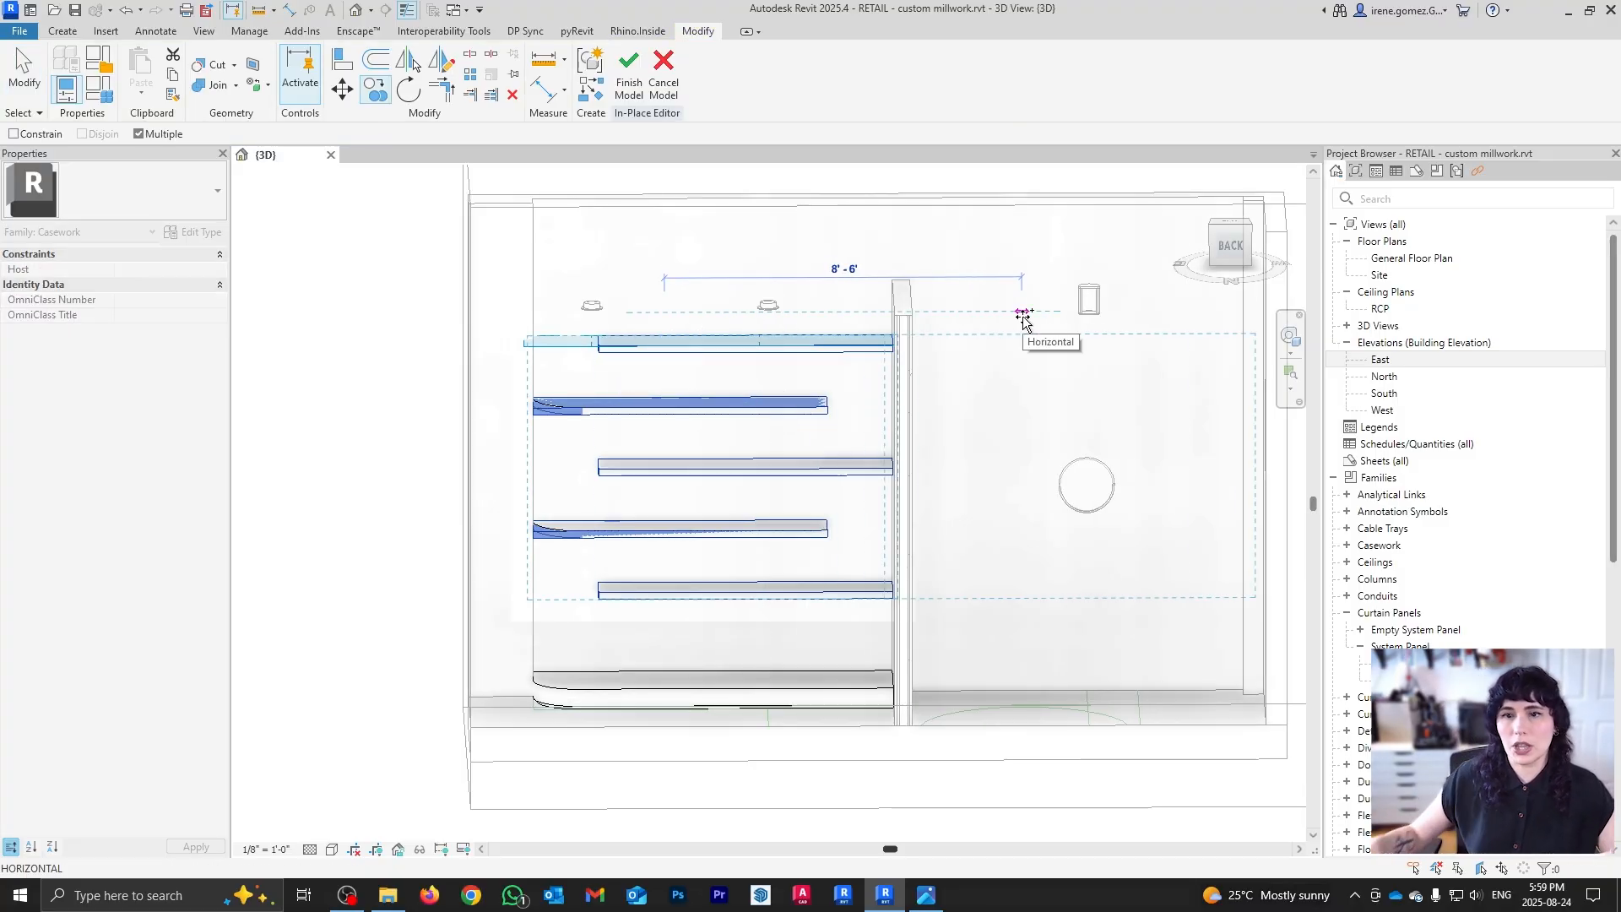
type("10")
key("Return")
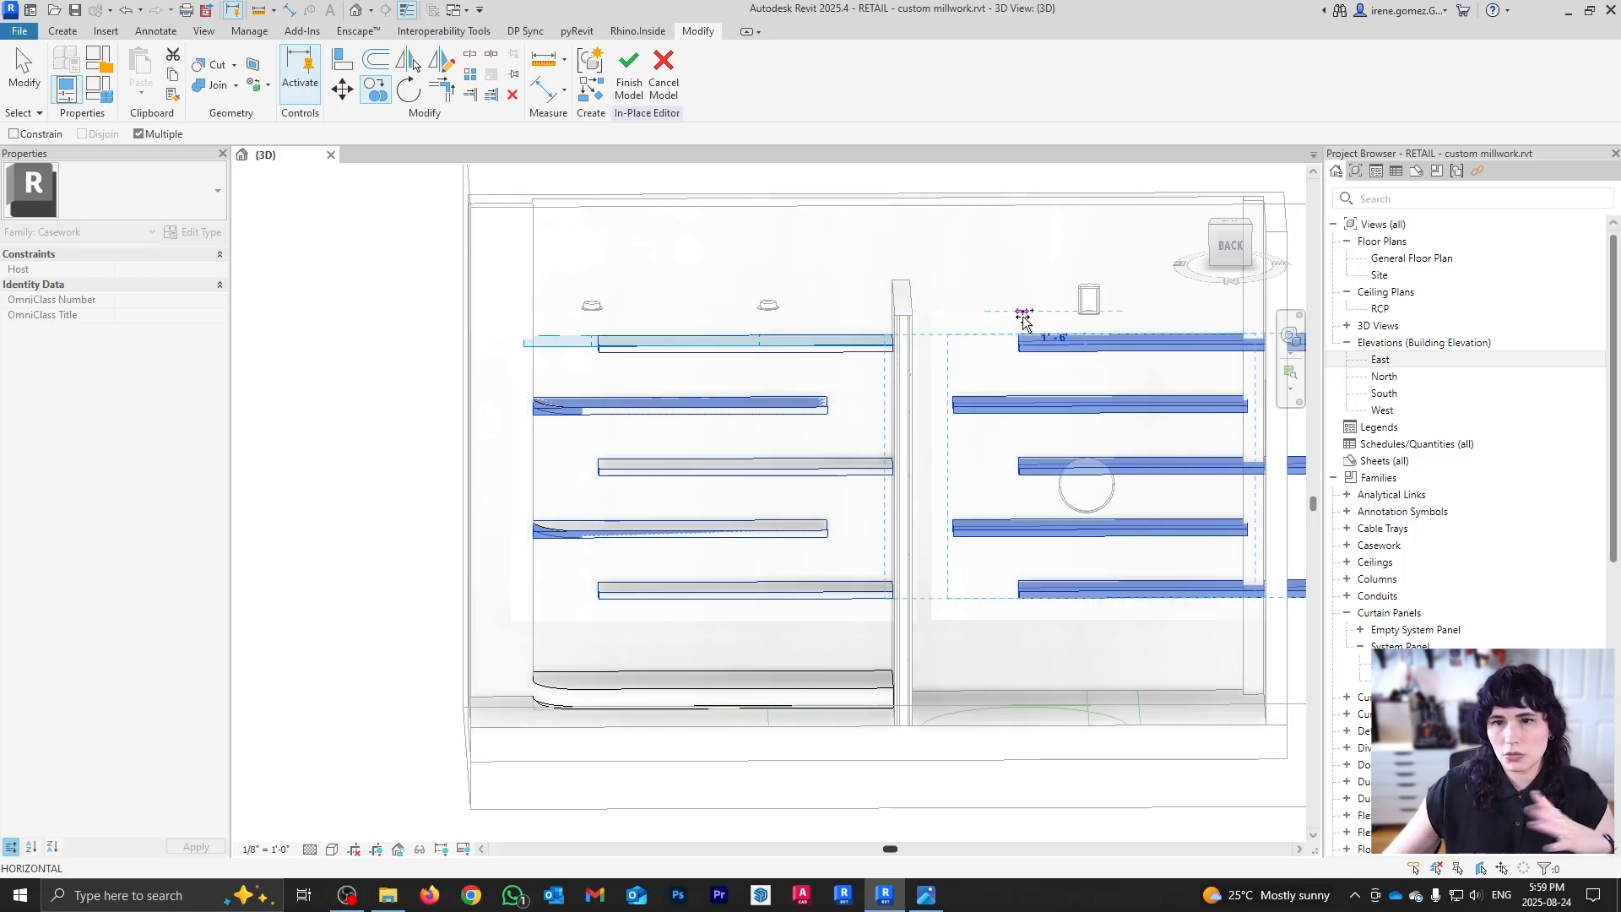
key("Escape")
middle_click_drag(758, 574, 786, 579, "shift")
scroll(787, 579, "up", 2)
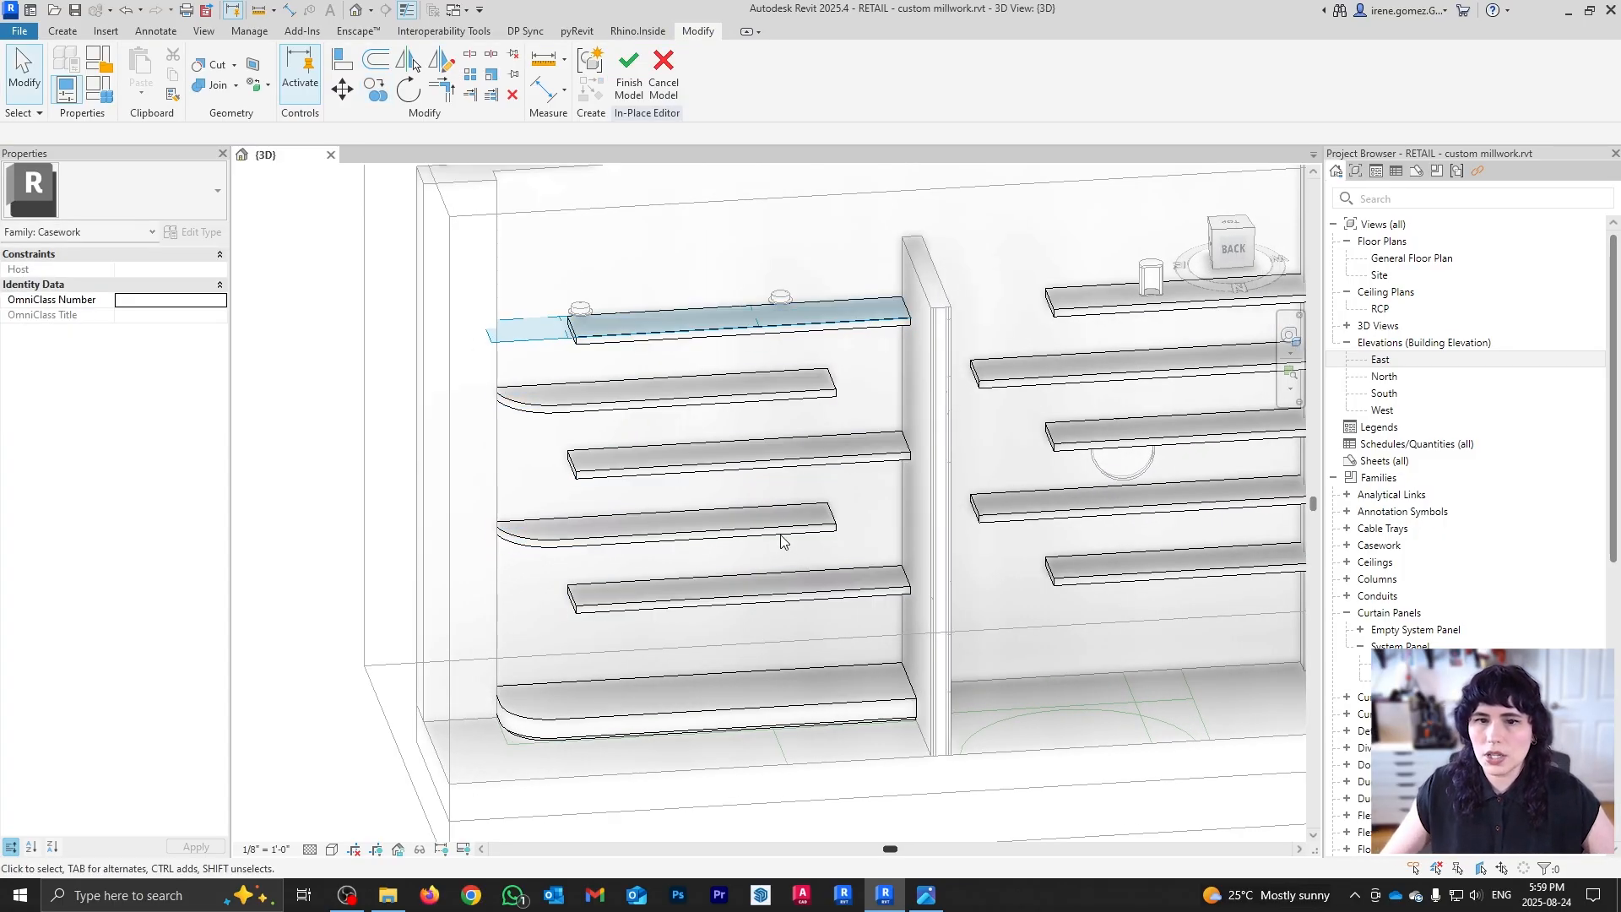
Step: In the left shelf extrusion's sketch, delete the top, middle and bottom shelf outlines and finish
left_click(798, 466)
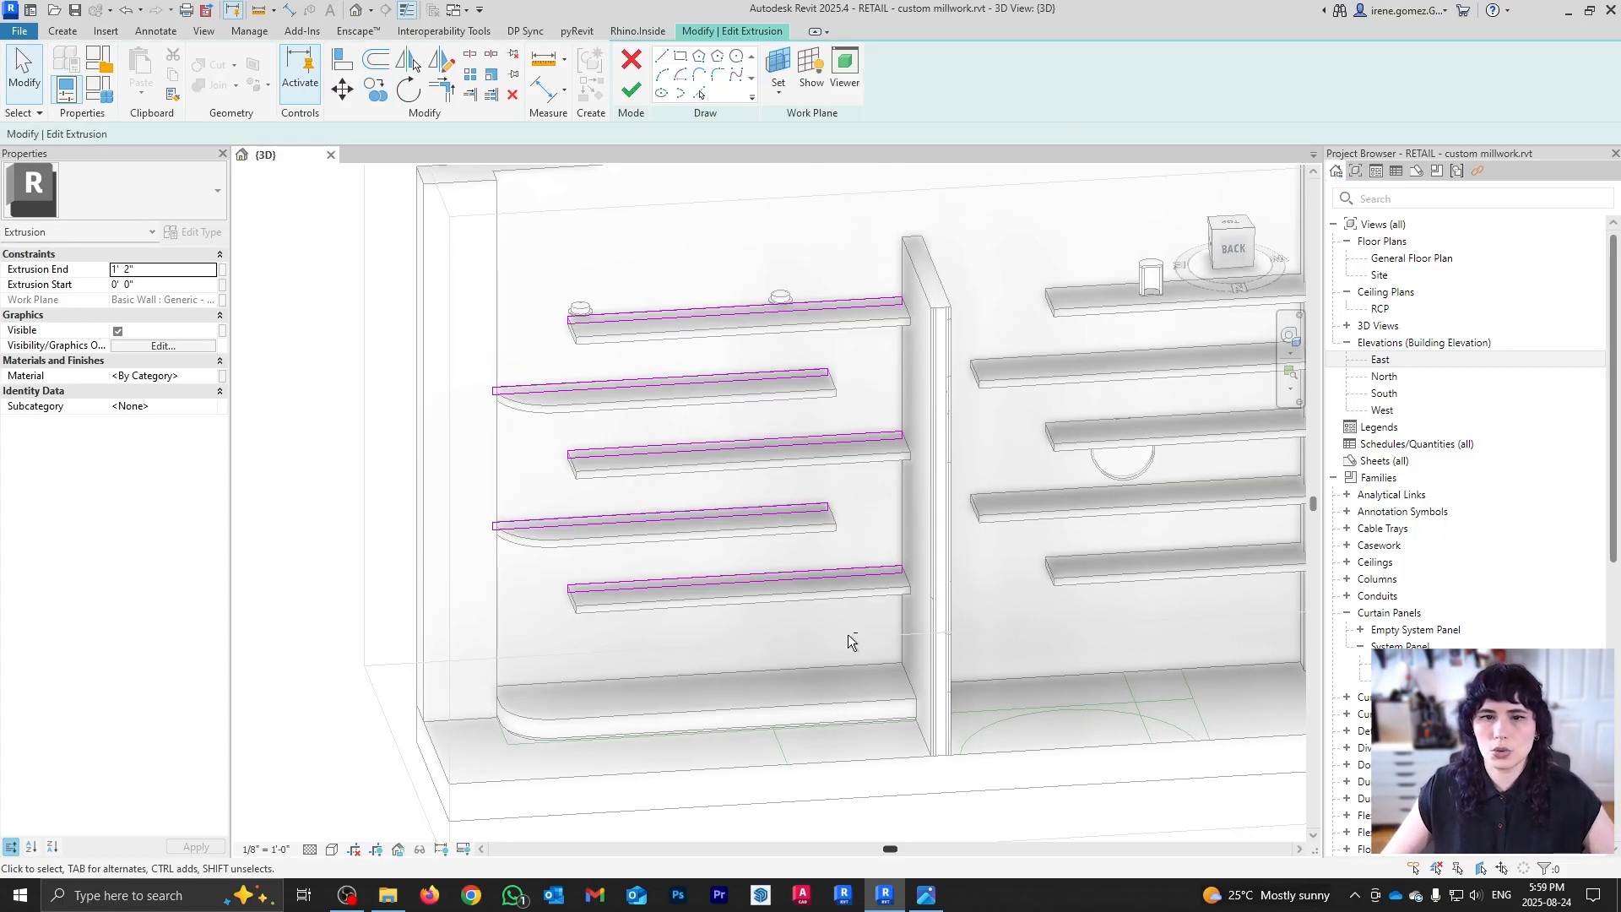
middle_click_drag(847, 635, 800, 459, "shift")
scroll(800, 460, "up", 1)
left_click_drag(490, 265, 1026, 327)
key("Delete")
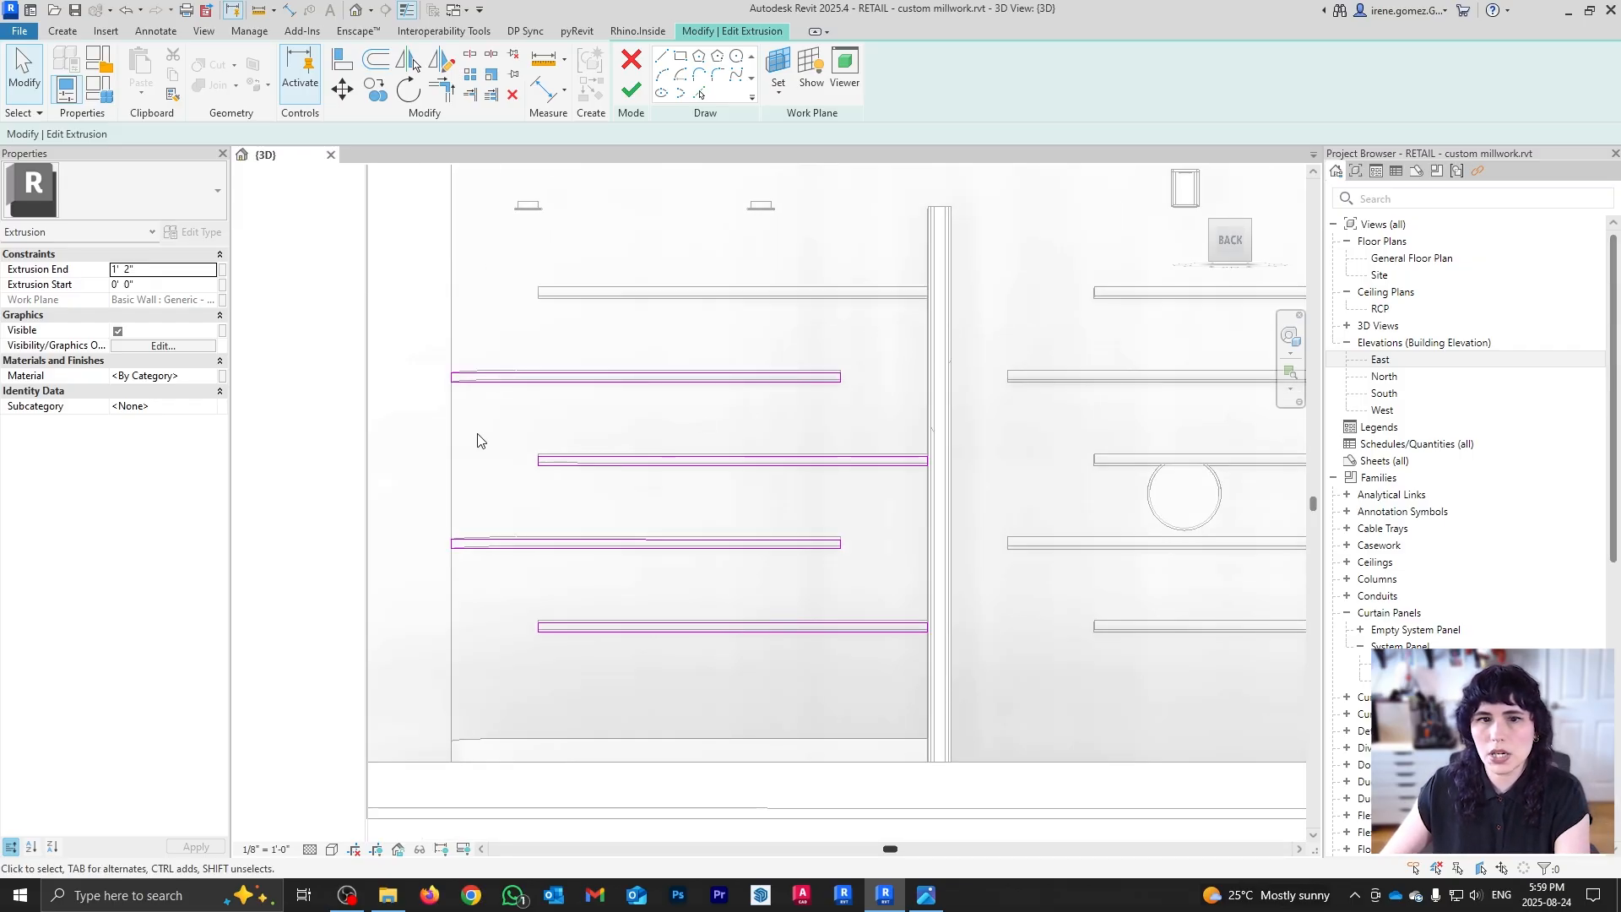
left_click_drag(476, 431, 1047, 512)
key("Delete")
left_click_drag(511, 594, 1061, 667)
key("Delete")
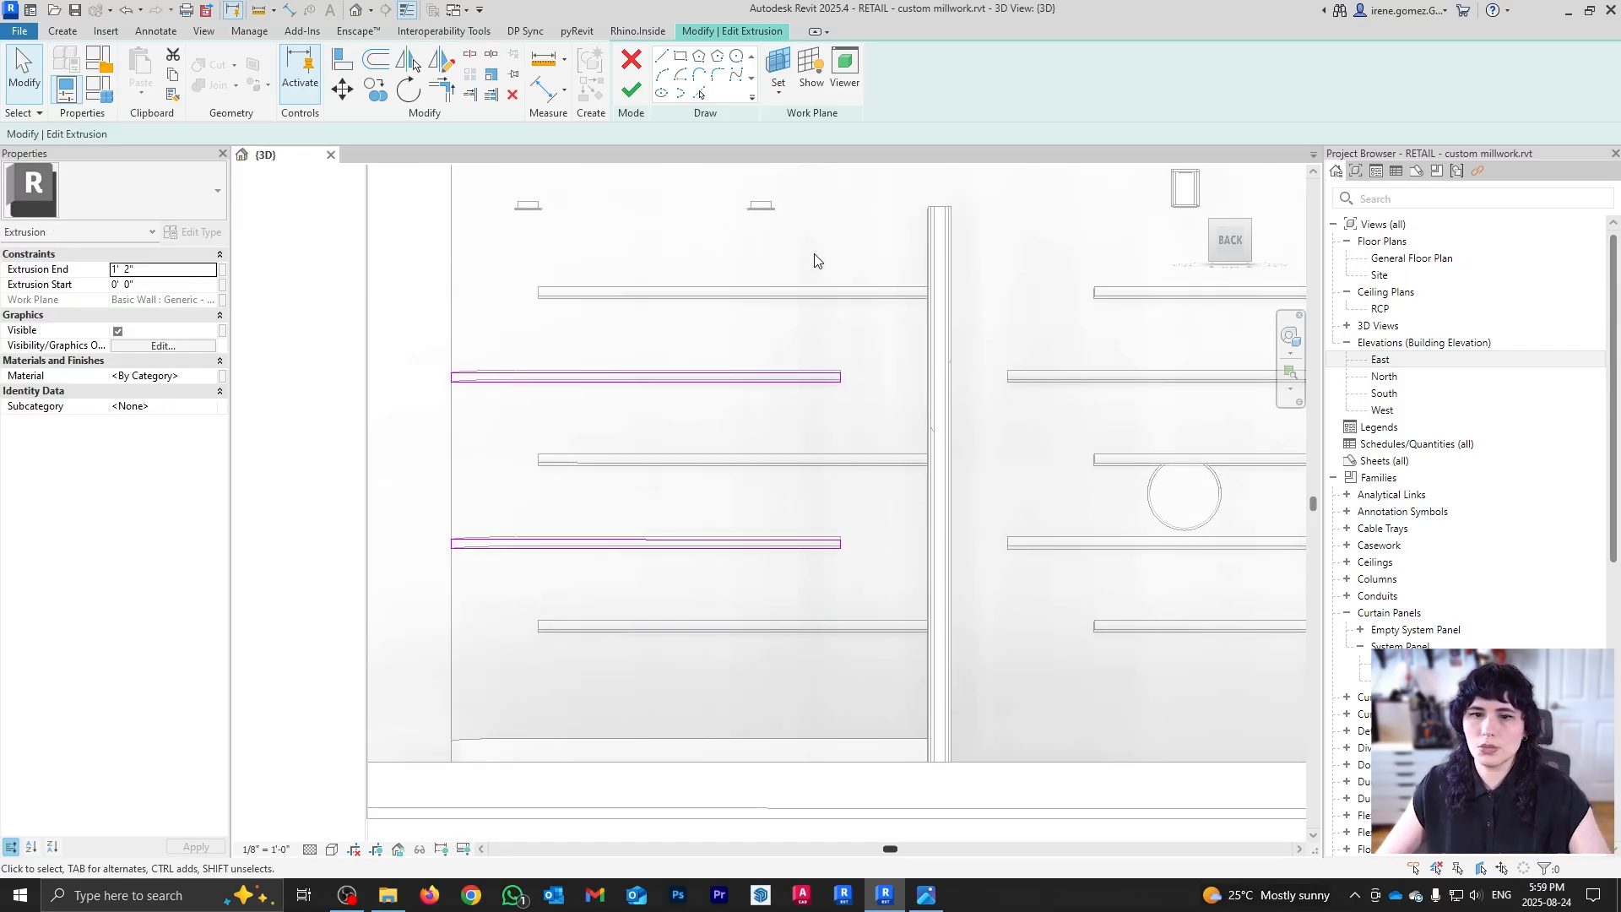
left_click(645, 99)
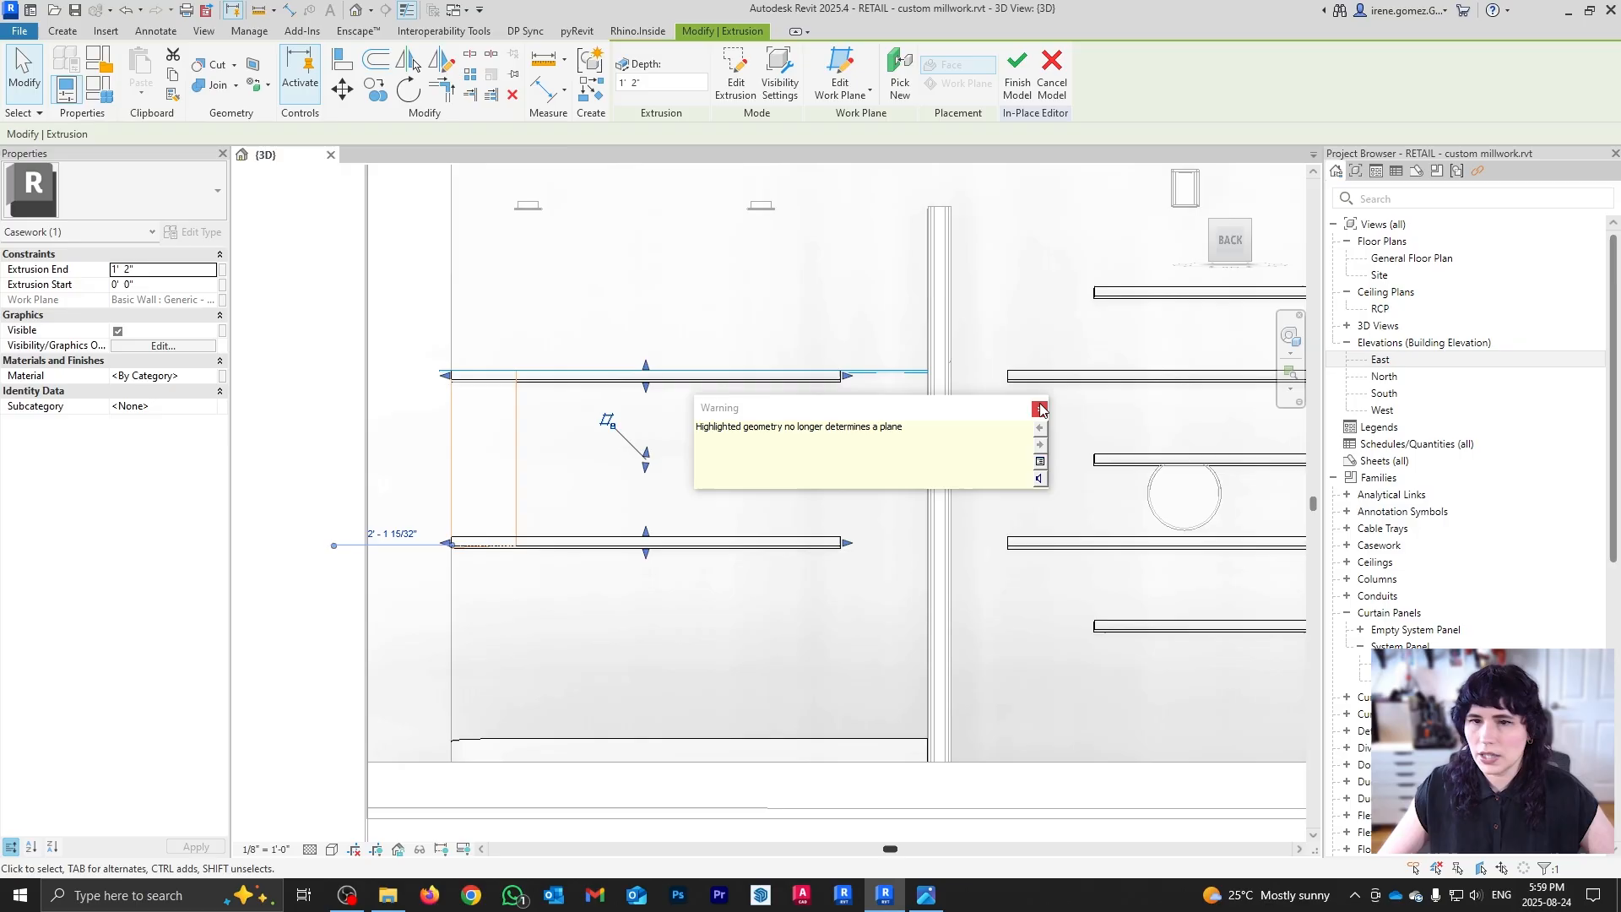
left_click(735, 504)
Step: Delete one shelf outline from the copied extrusion, then move its three straight shelves back to the left wall
middle_click_drag(760, 488, 792, 567, "shift")
scroll(1026, 571, "down", 1)
middle_click_drag(1018, 615, 991, 562, "shift")
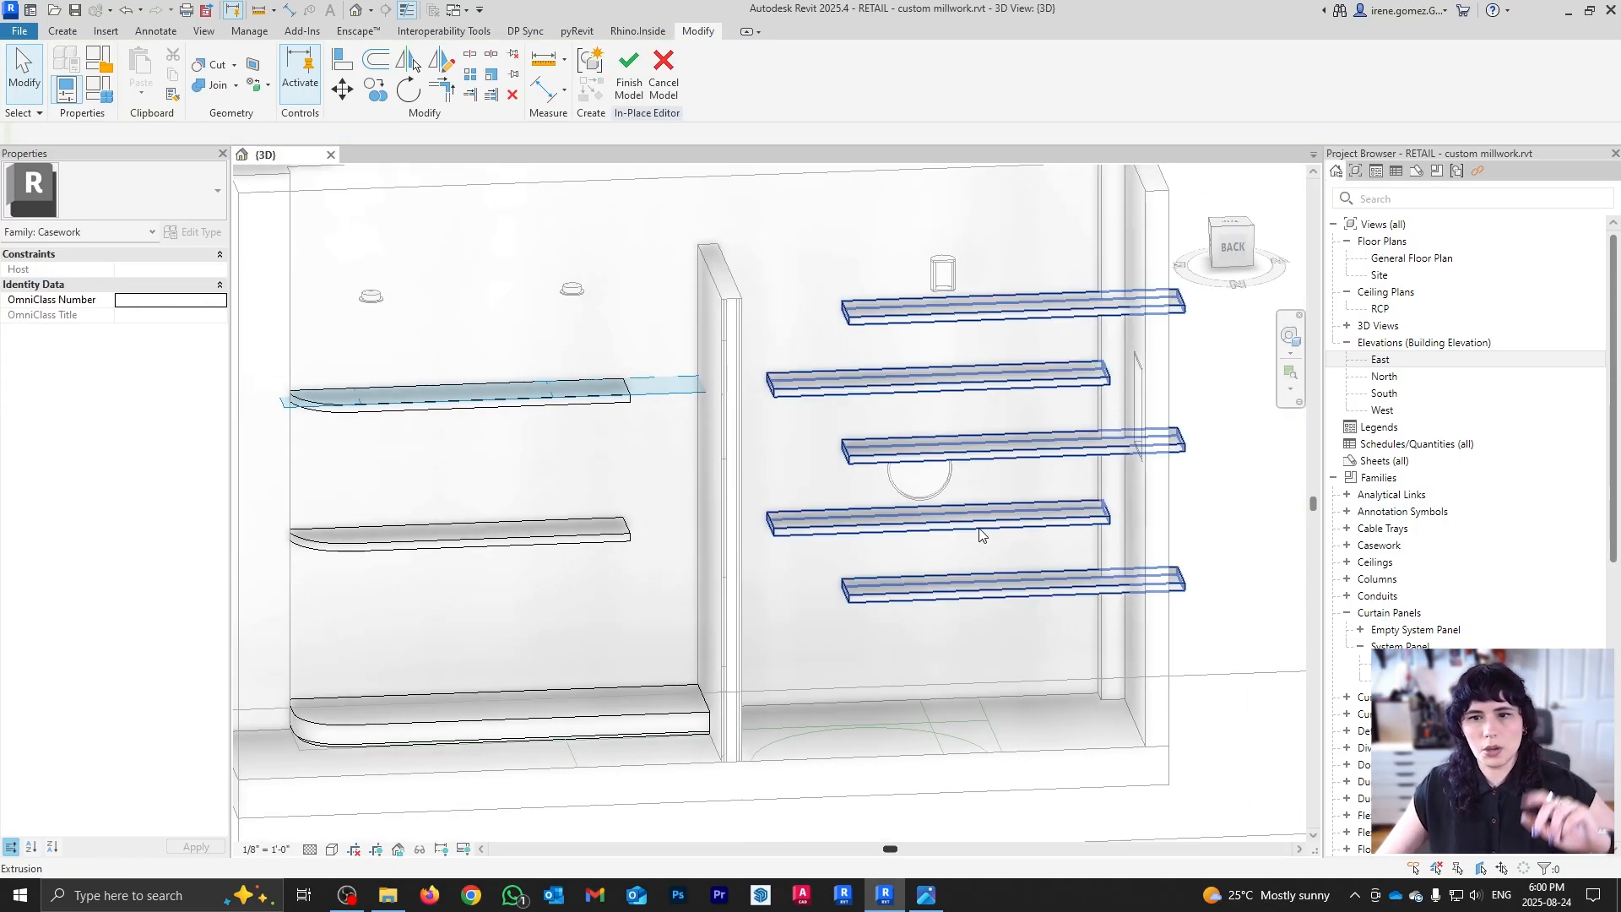
left_click(980, 531)
double_click(980, 534)
left_click(979, 510)
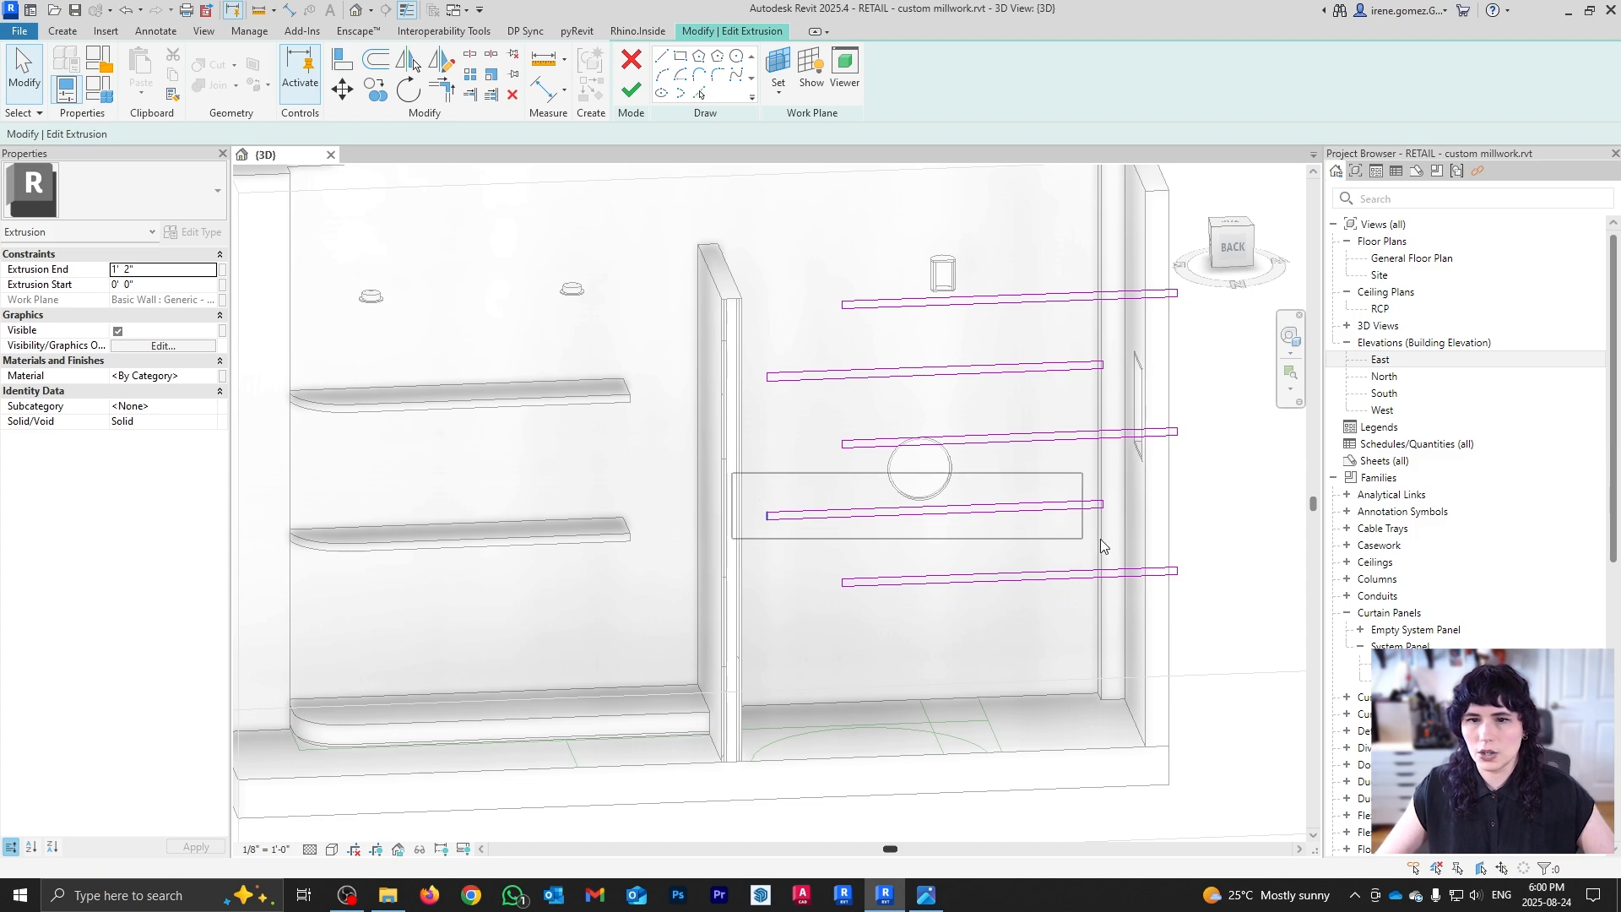
key("Delete")
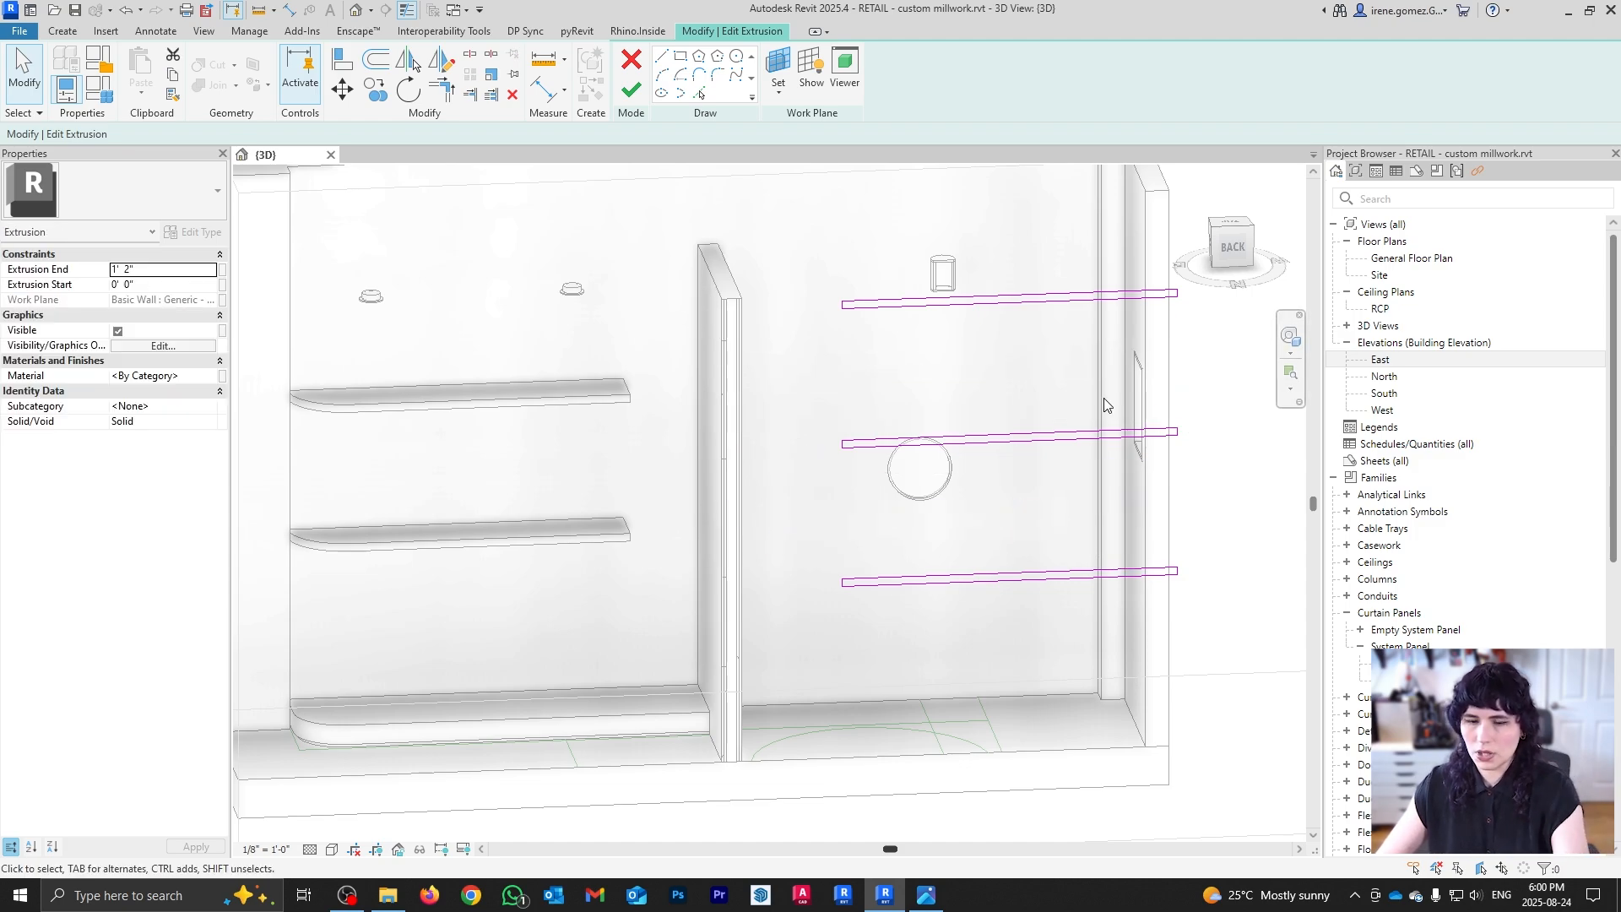
left_click(645, 95)
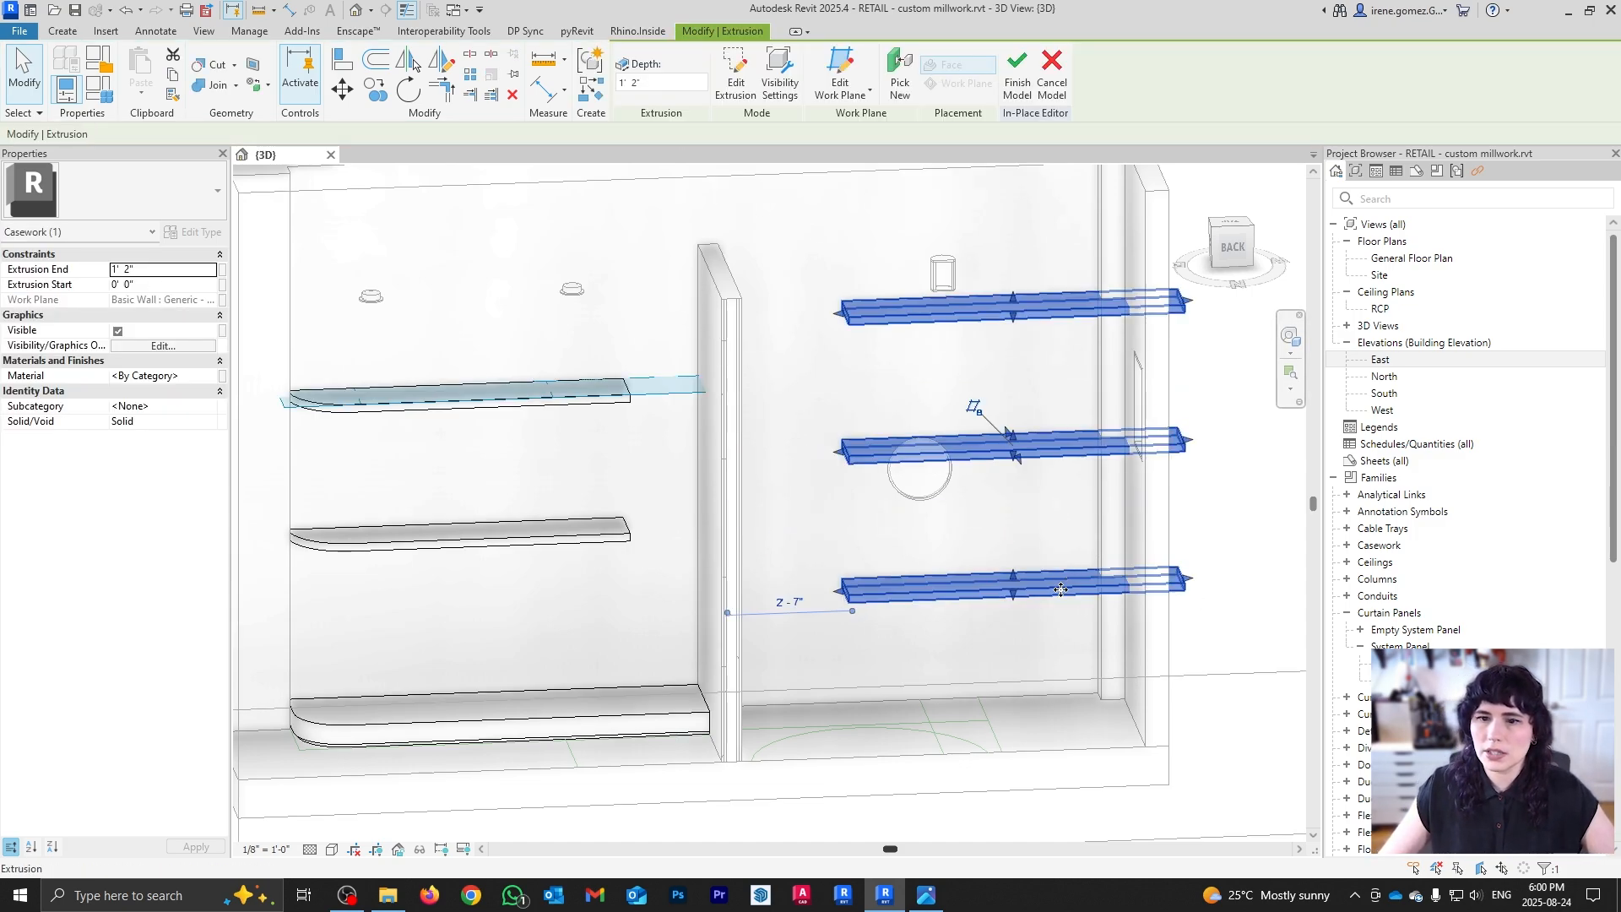
left_click(1030, 647)
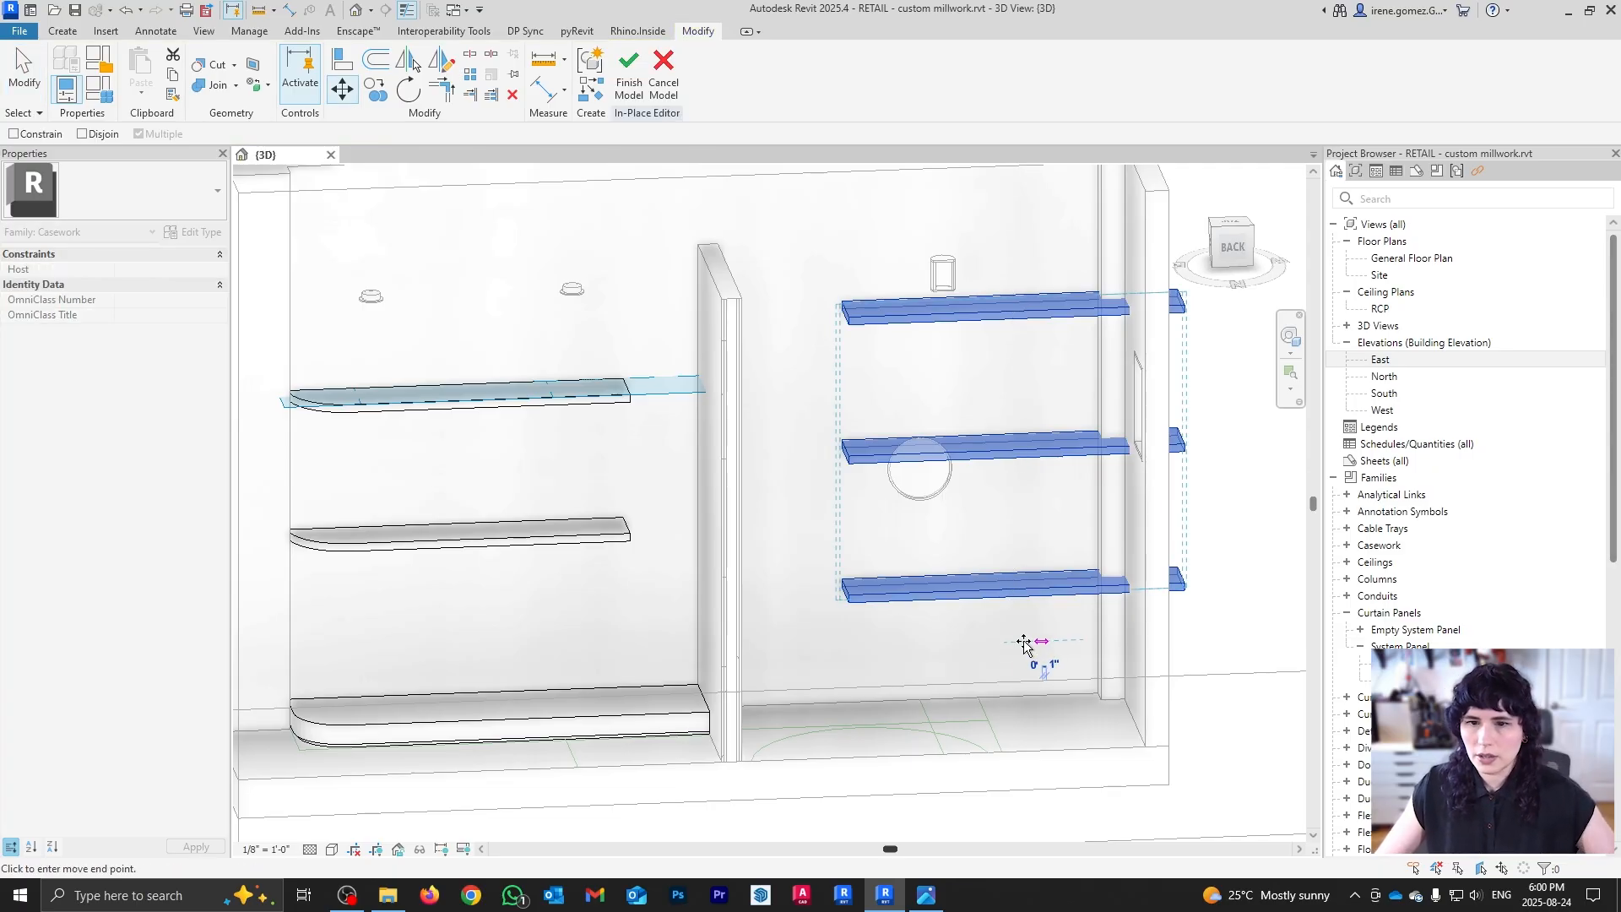
middle_click_drag(651, 499, 879, 534, "shift")
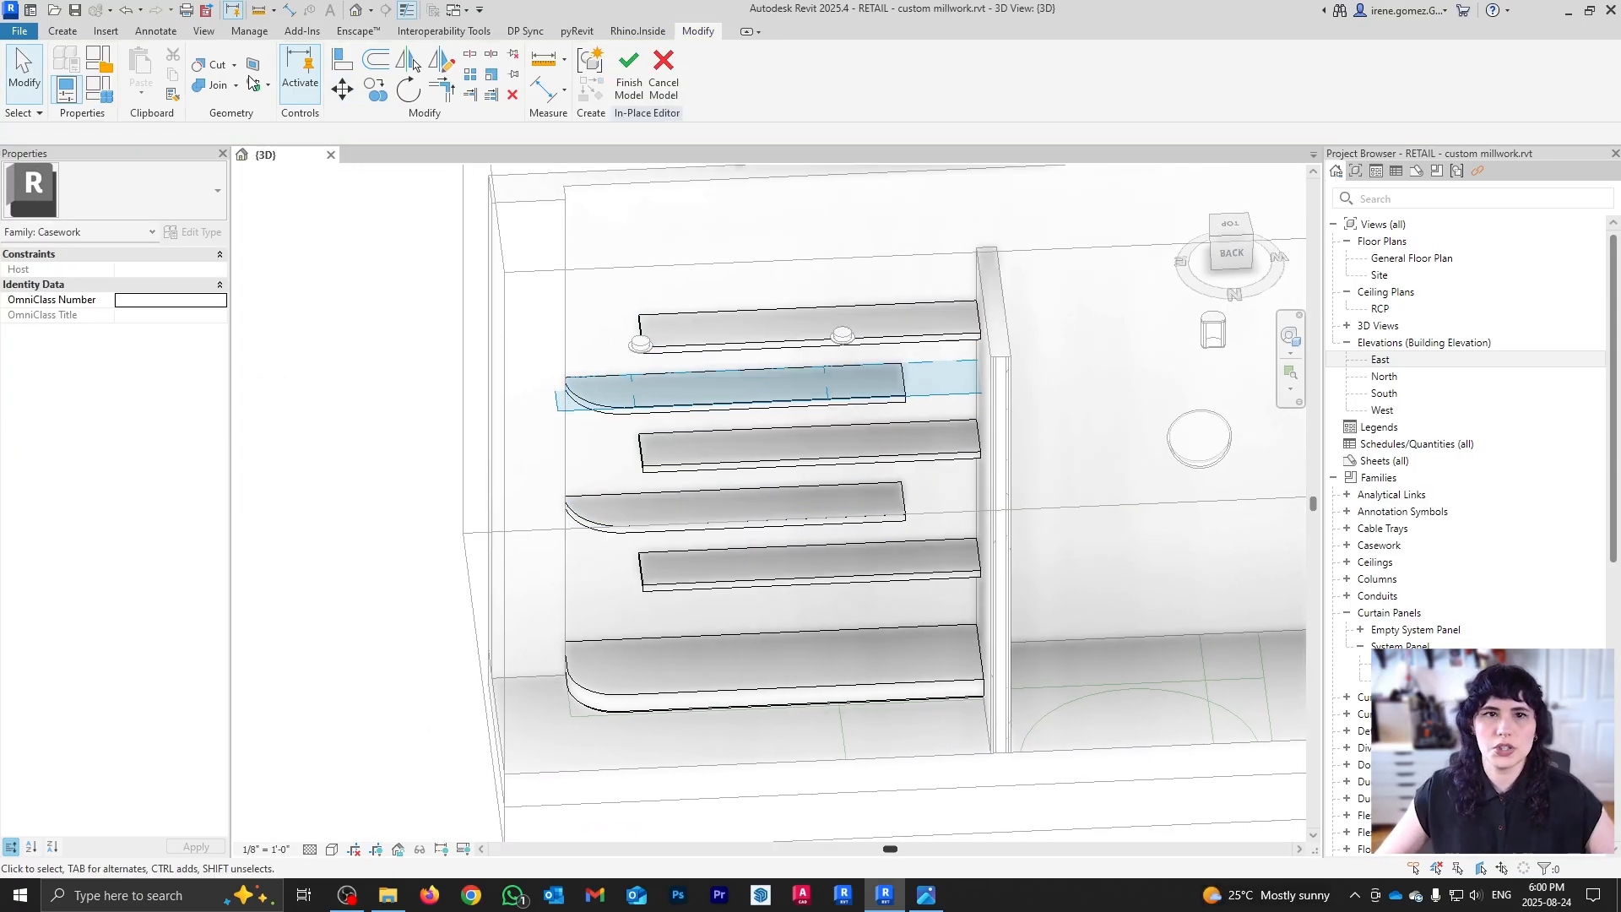
Step: Copy the three corner arc sketch lines from the existing shelf-rounding void cut
left_click(63, 31)
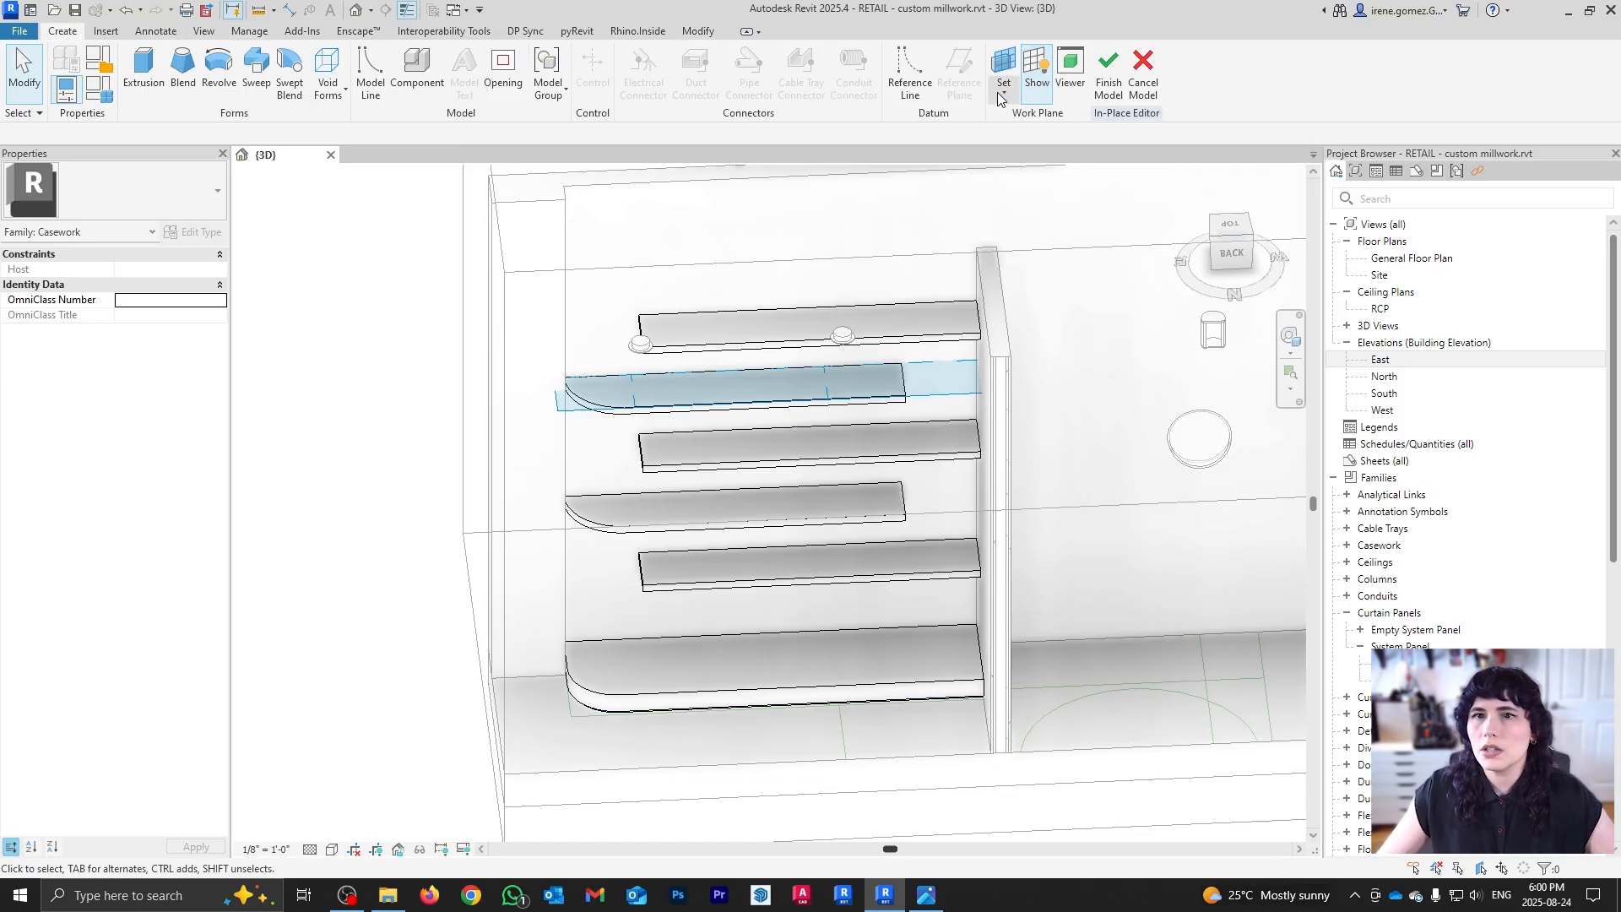
left_click(743, 329)
left_click(64, 31)
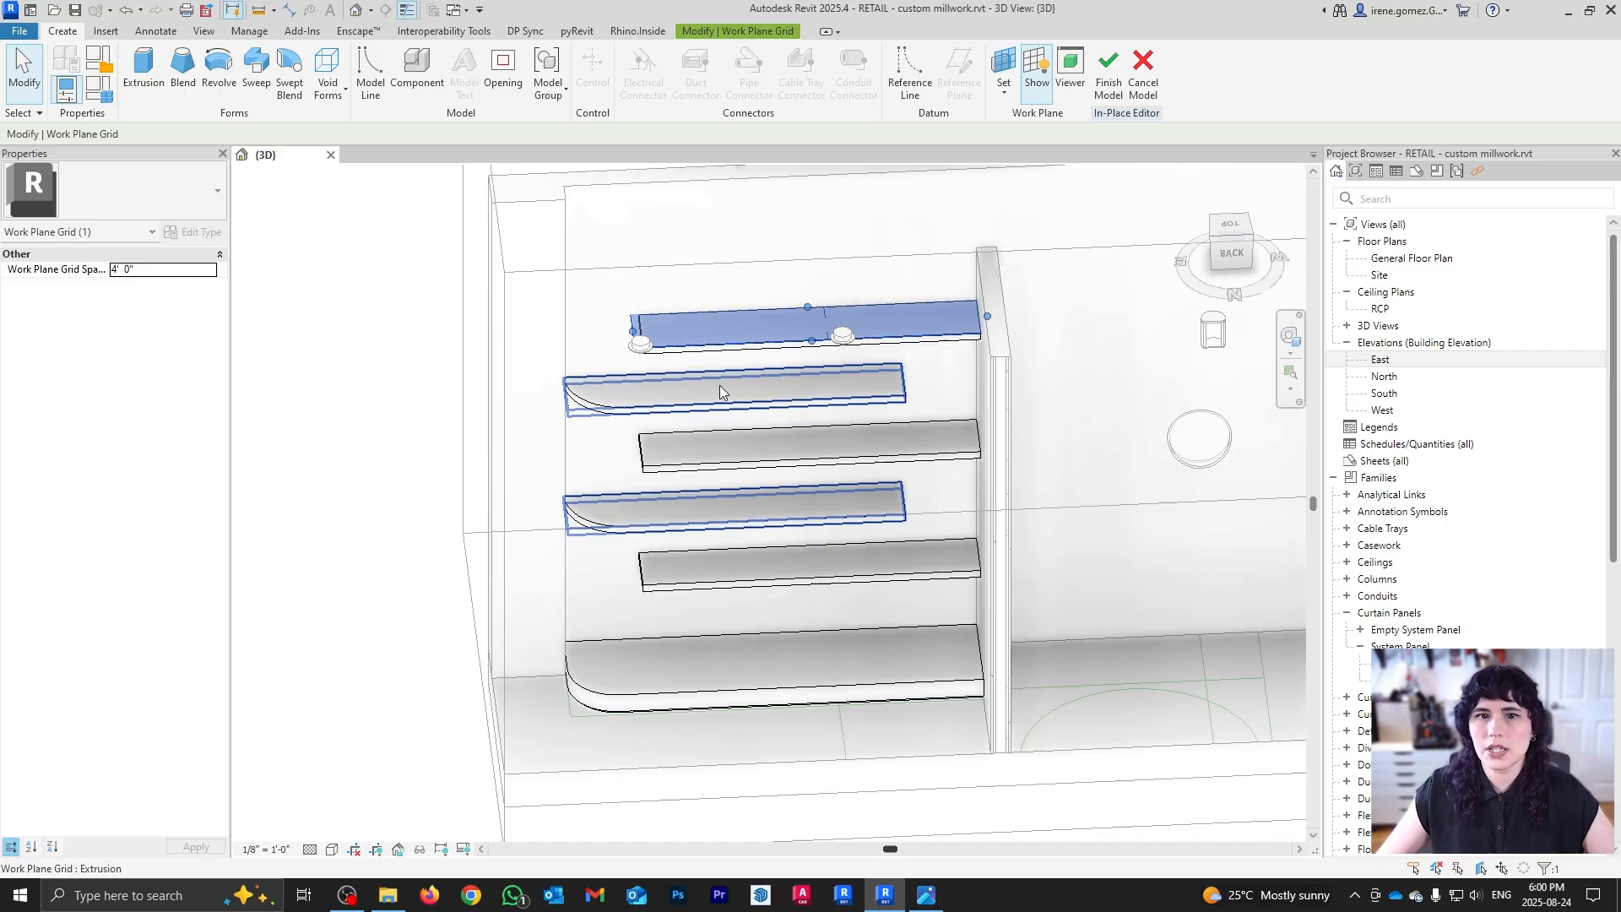
double_click(583, 411)
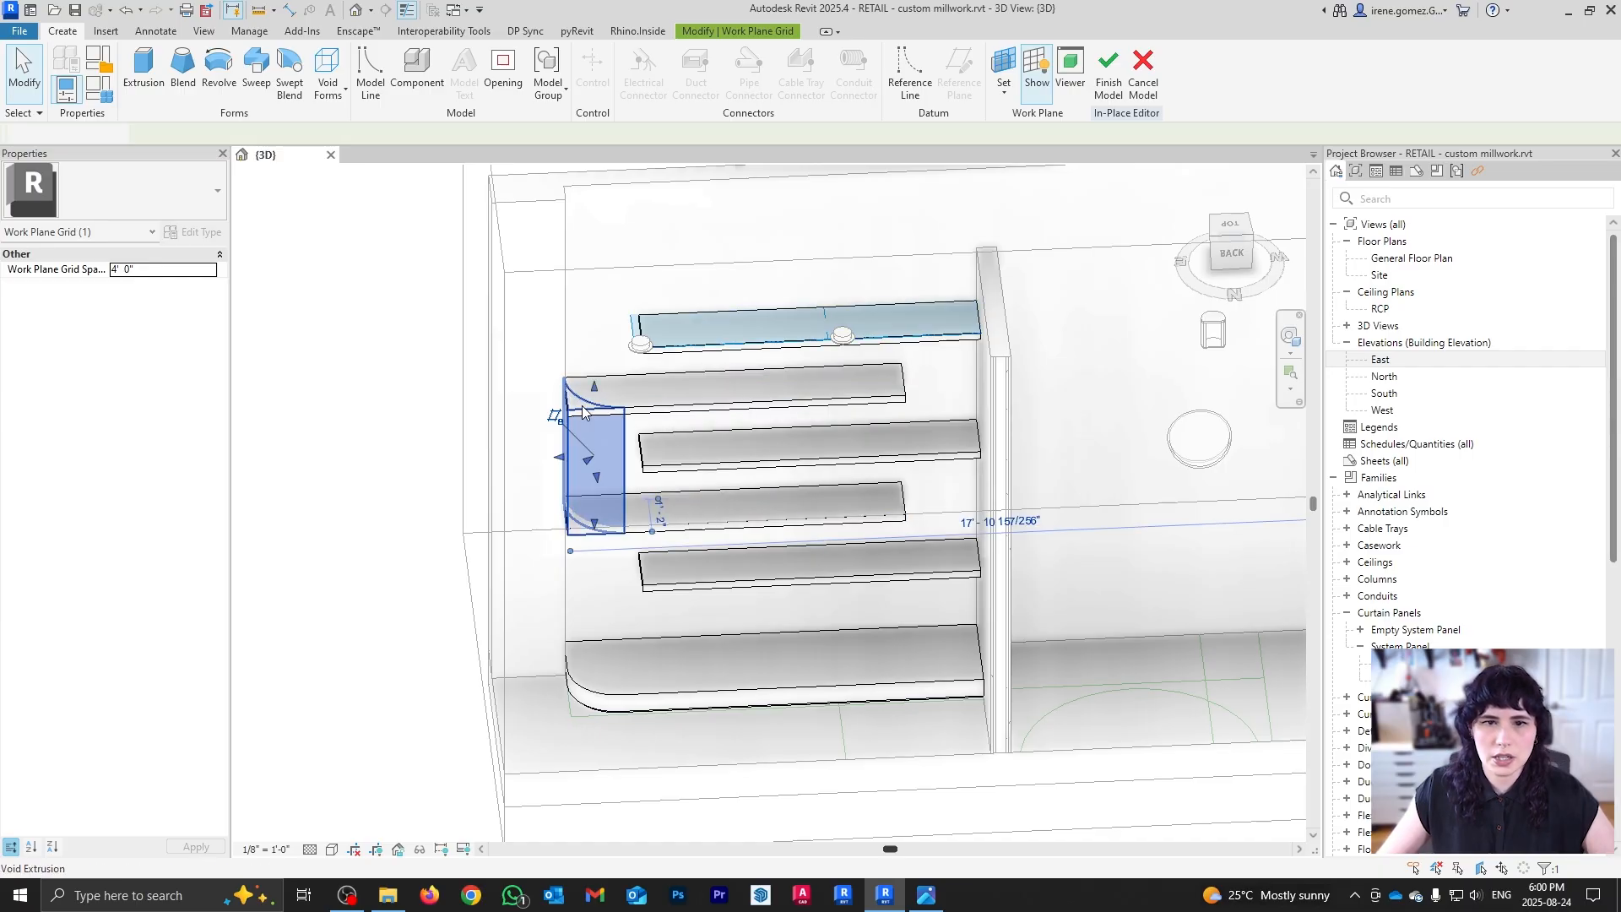
left_click_drag(543, 373, 700, 482)
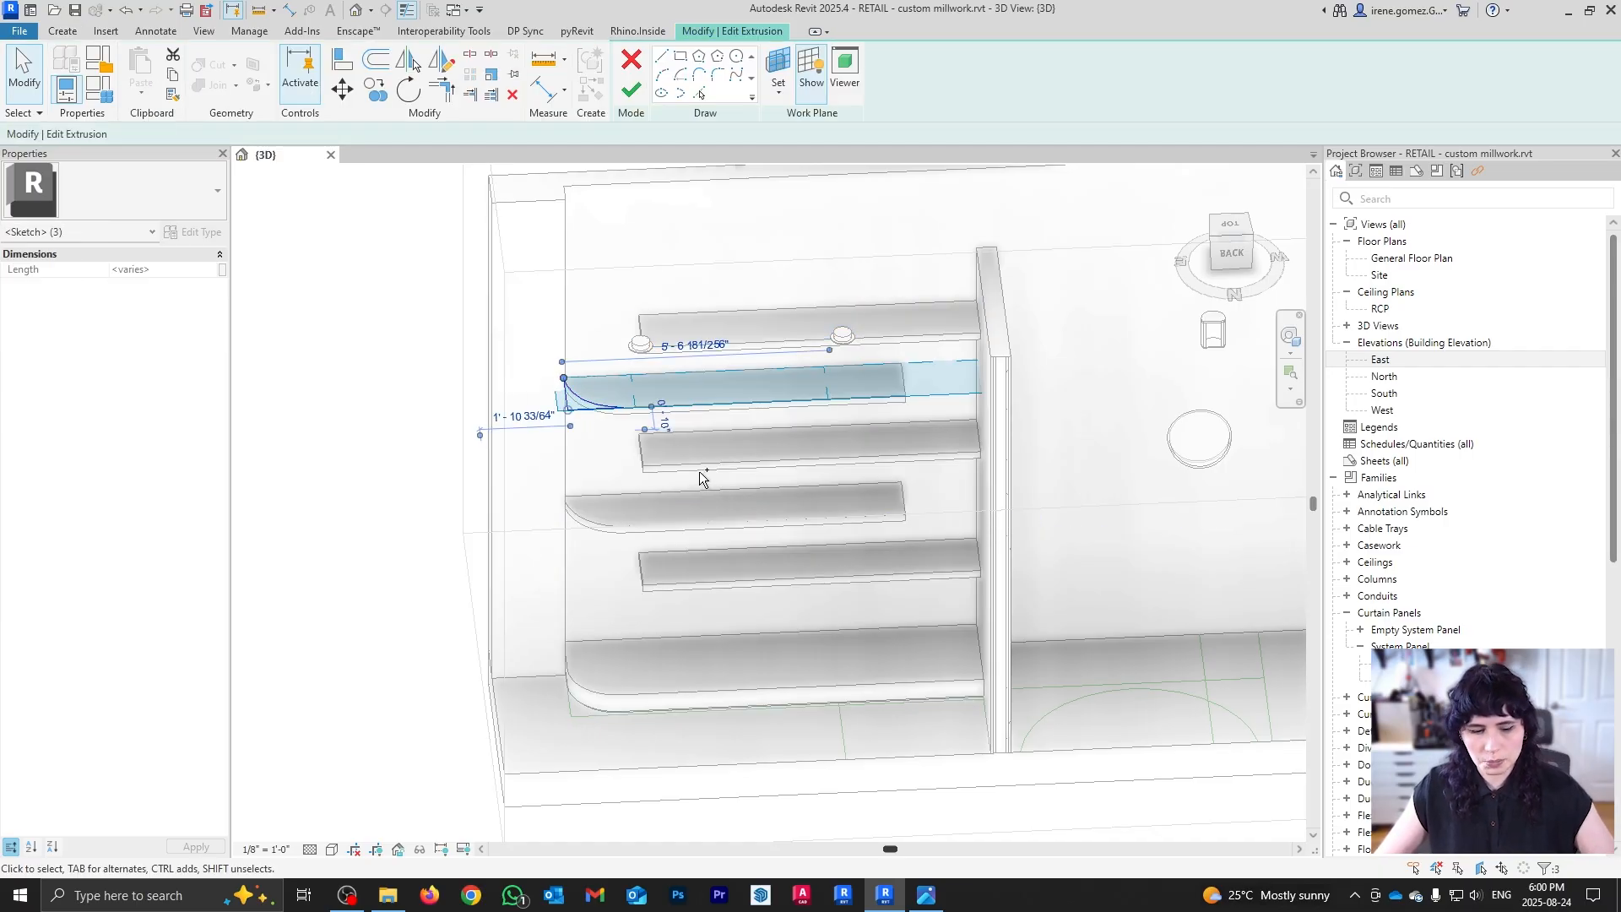
left_click(713, 258)
left_click(635, 94)
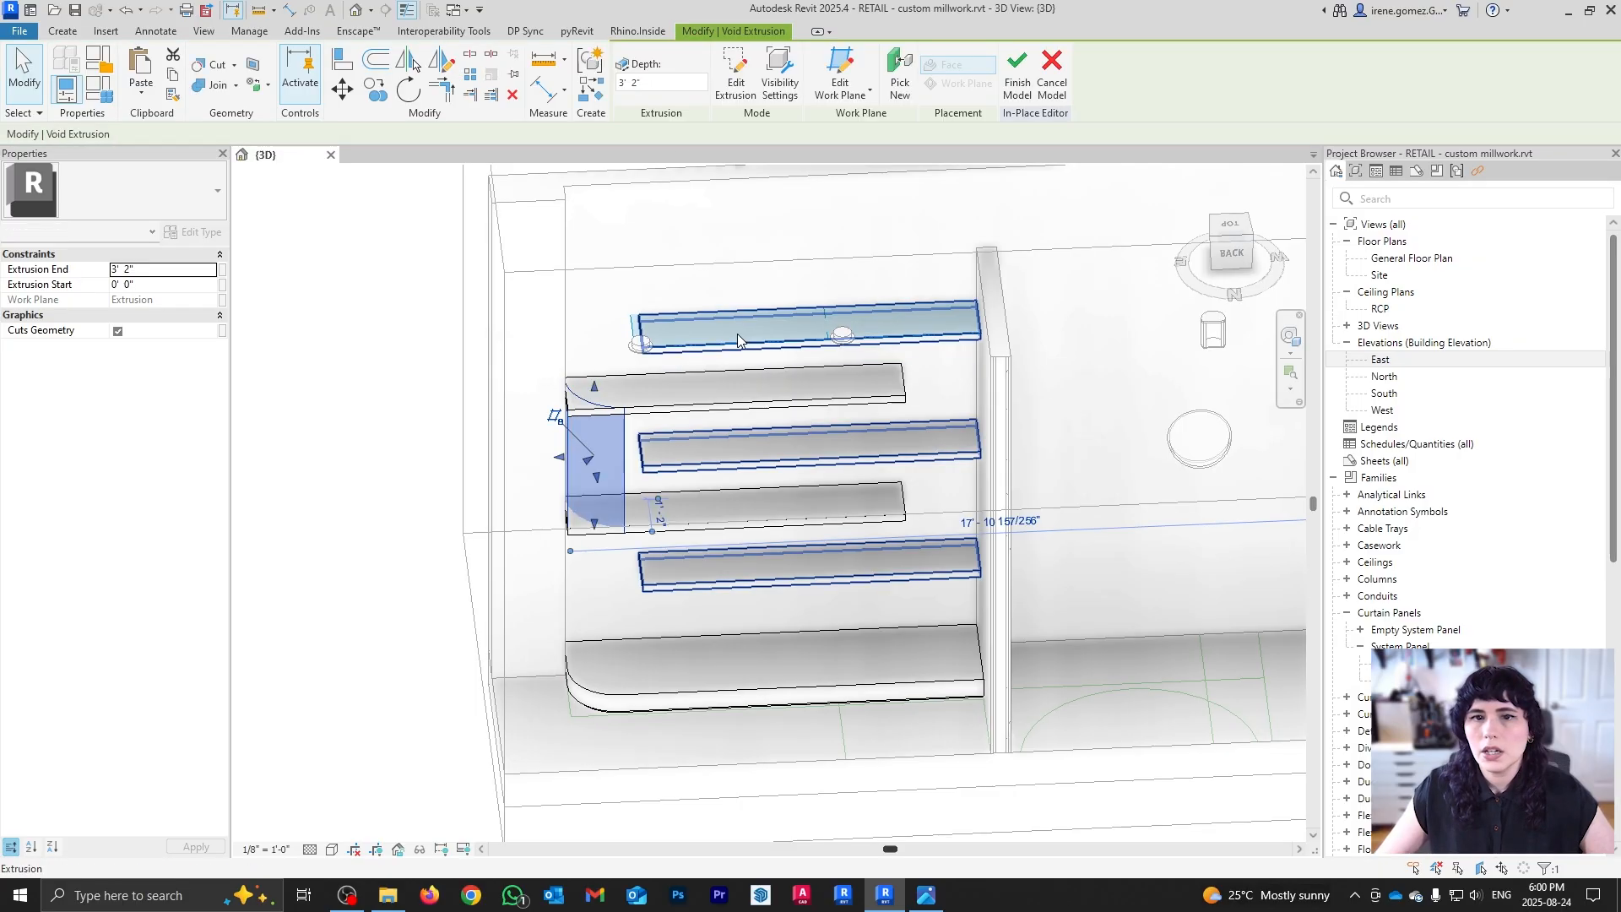
Step: Start a new void extrusion and paste the copied arc sketch into it
left_click(325, 88)
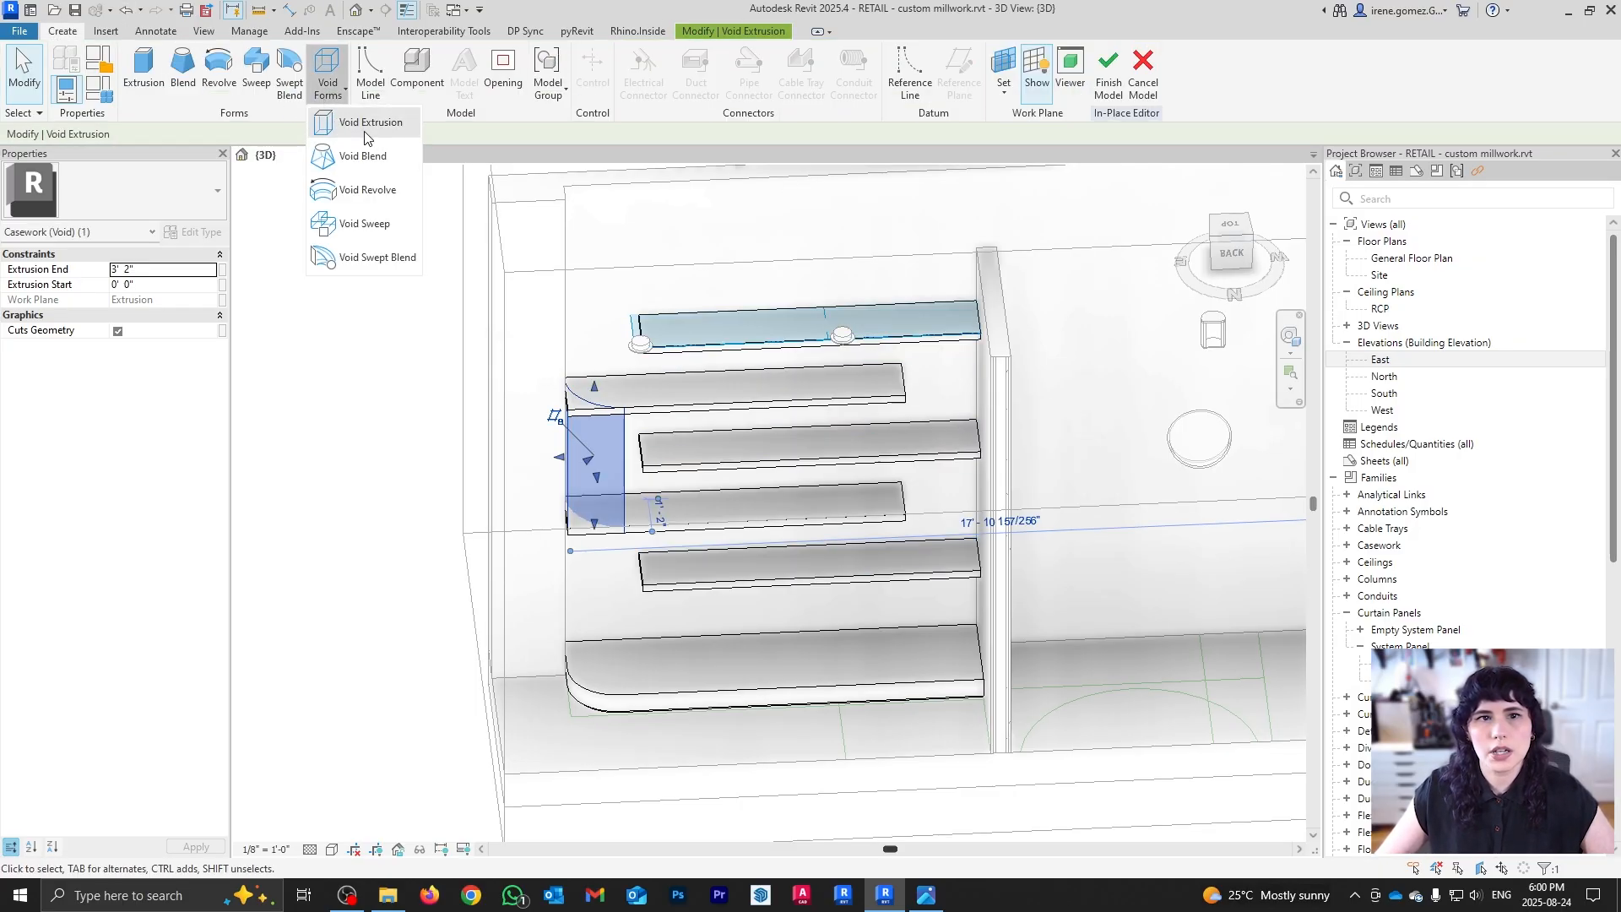
left_click(358, 109)
key("ctrl+v")
middle_click_drag(676, 348, 643, 545)
scroll(633, 407, "up", 5)
scroll(616, 581, "up", 2)
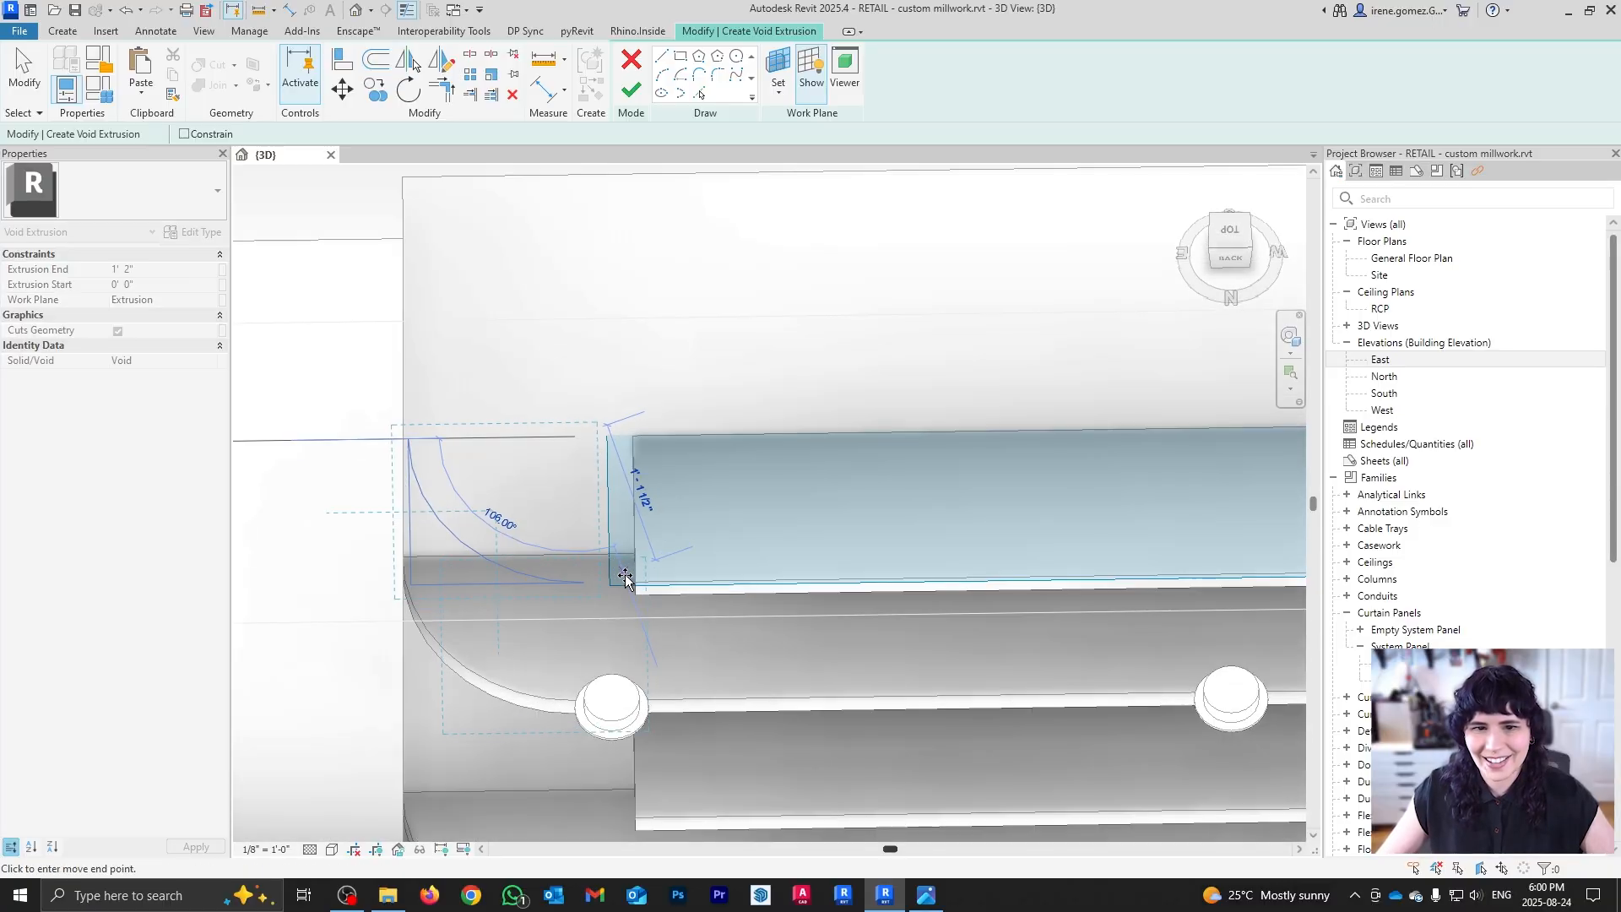
left_click(636, 582)
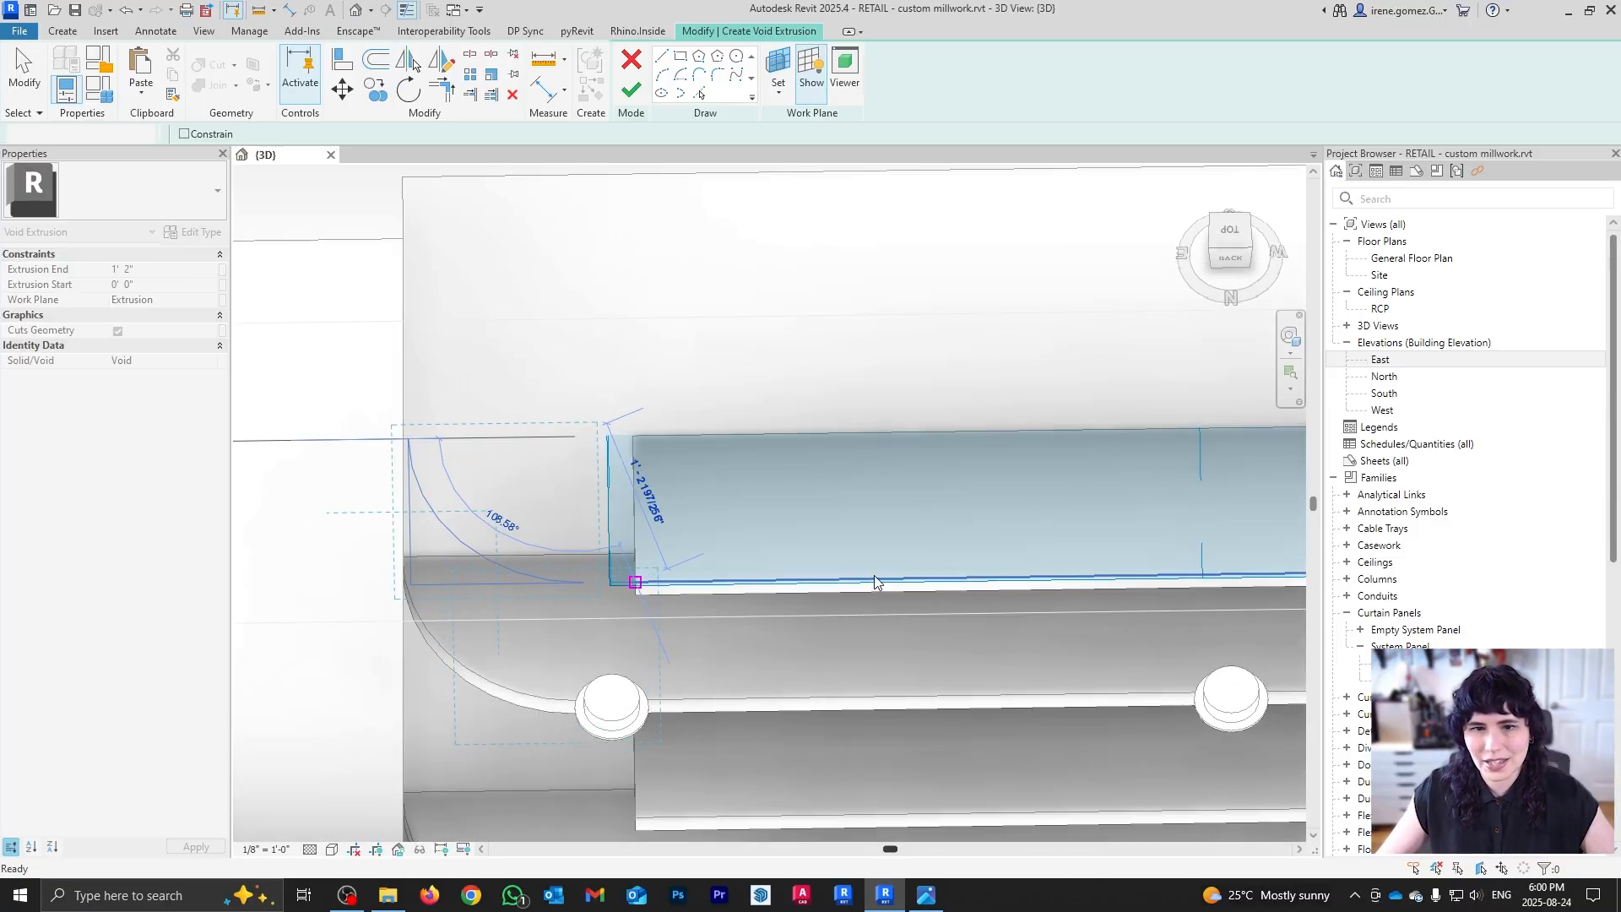
middle_click_drag(656, 622, 684, 584, "shift")
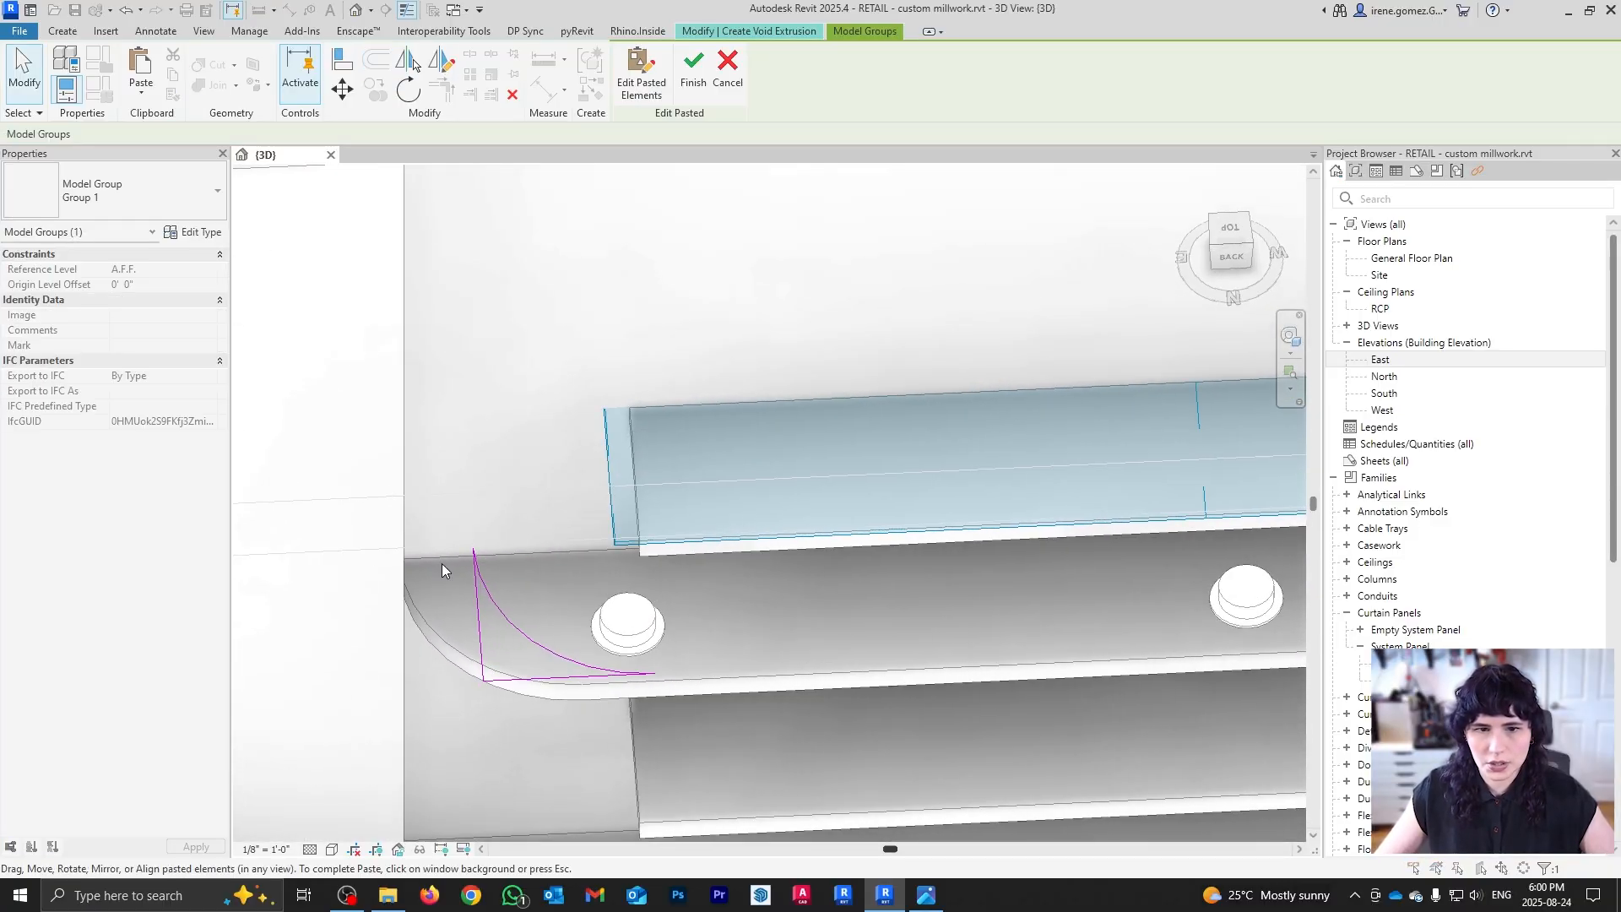
key("Escape")
Step: Move the pasted arc to the upper right-hand shelf's left corner
key("m")
key("v")
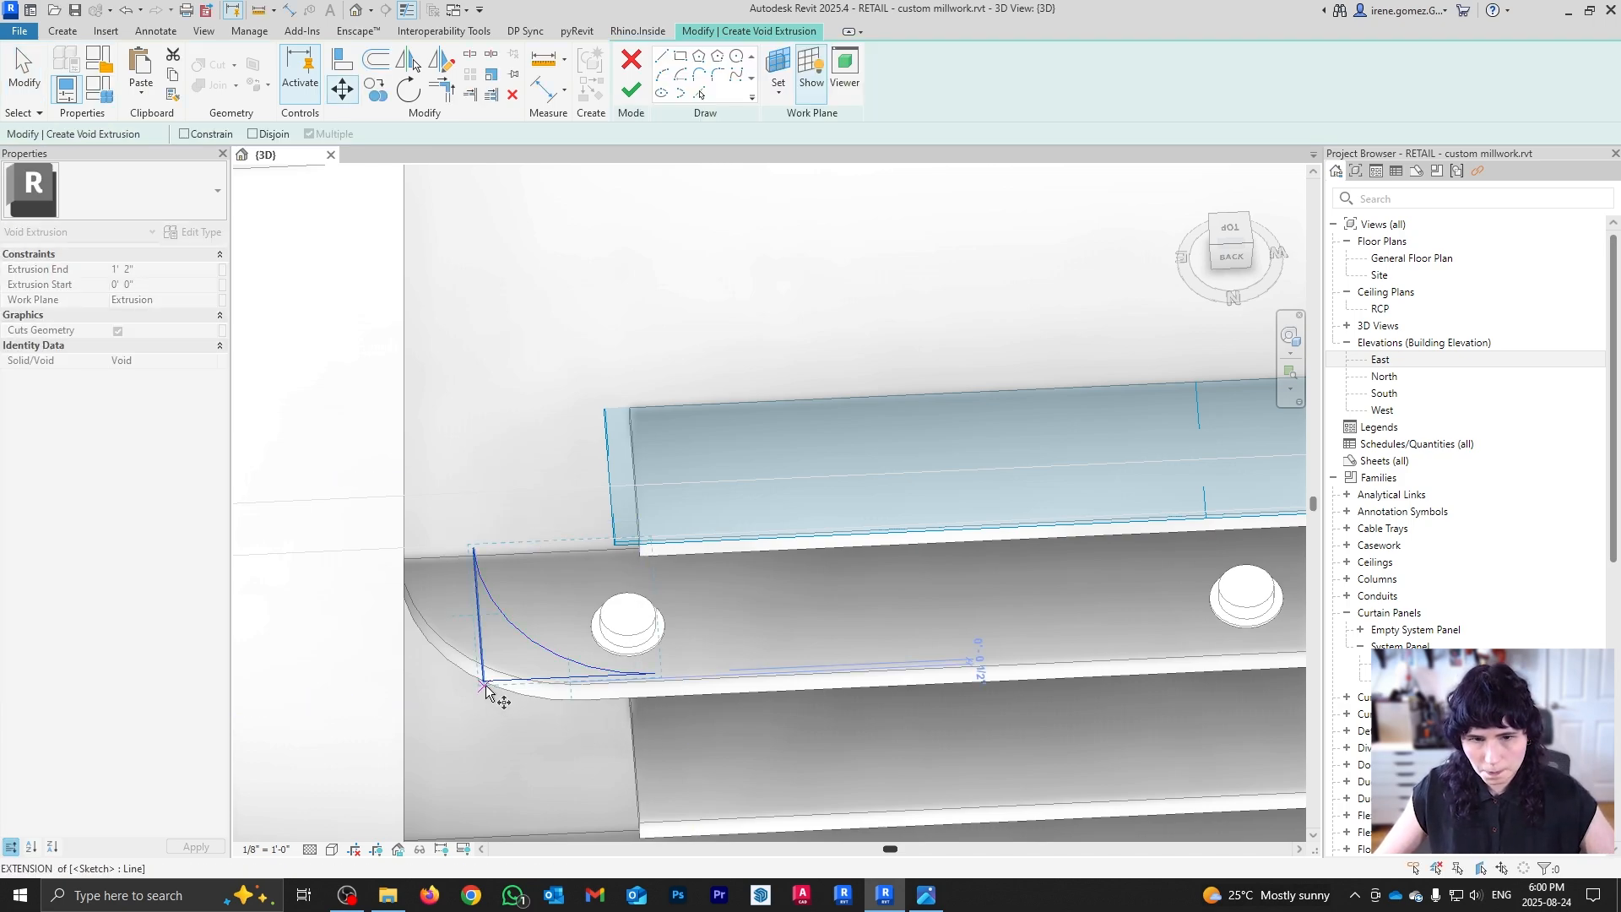
left_click(485, 686)
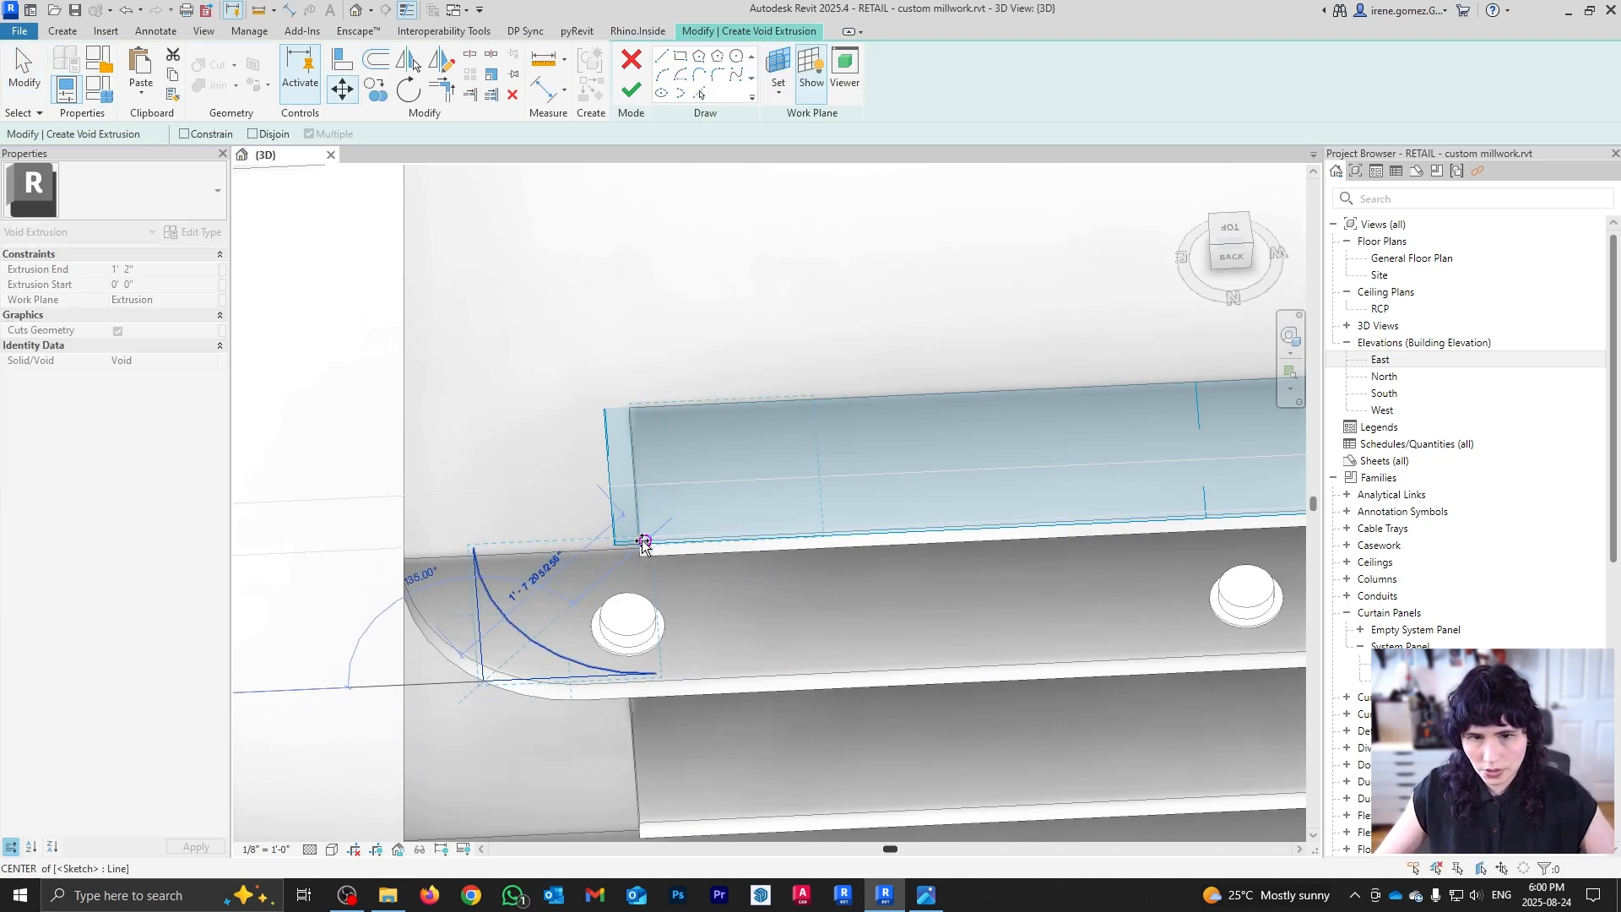
scroll(643, 543, "up", 2)
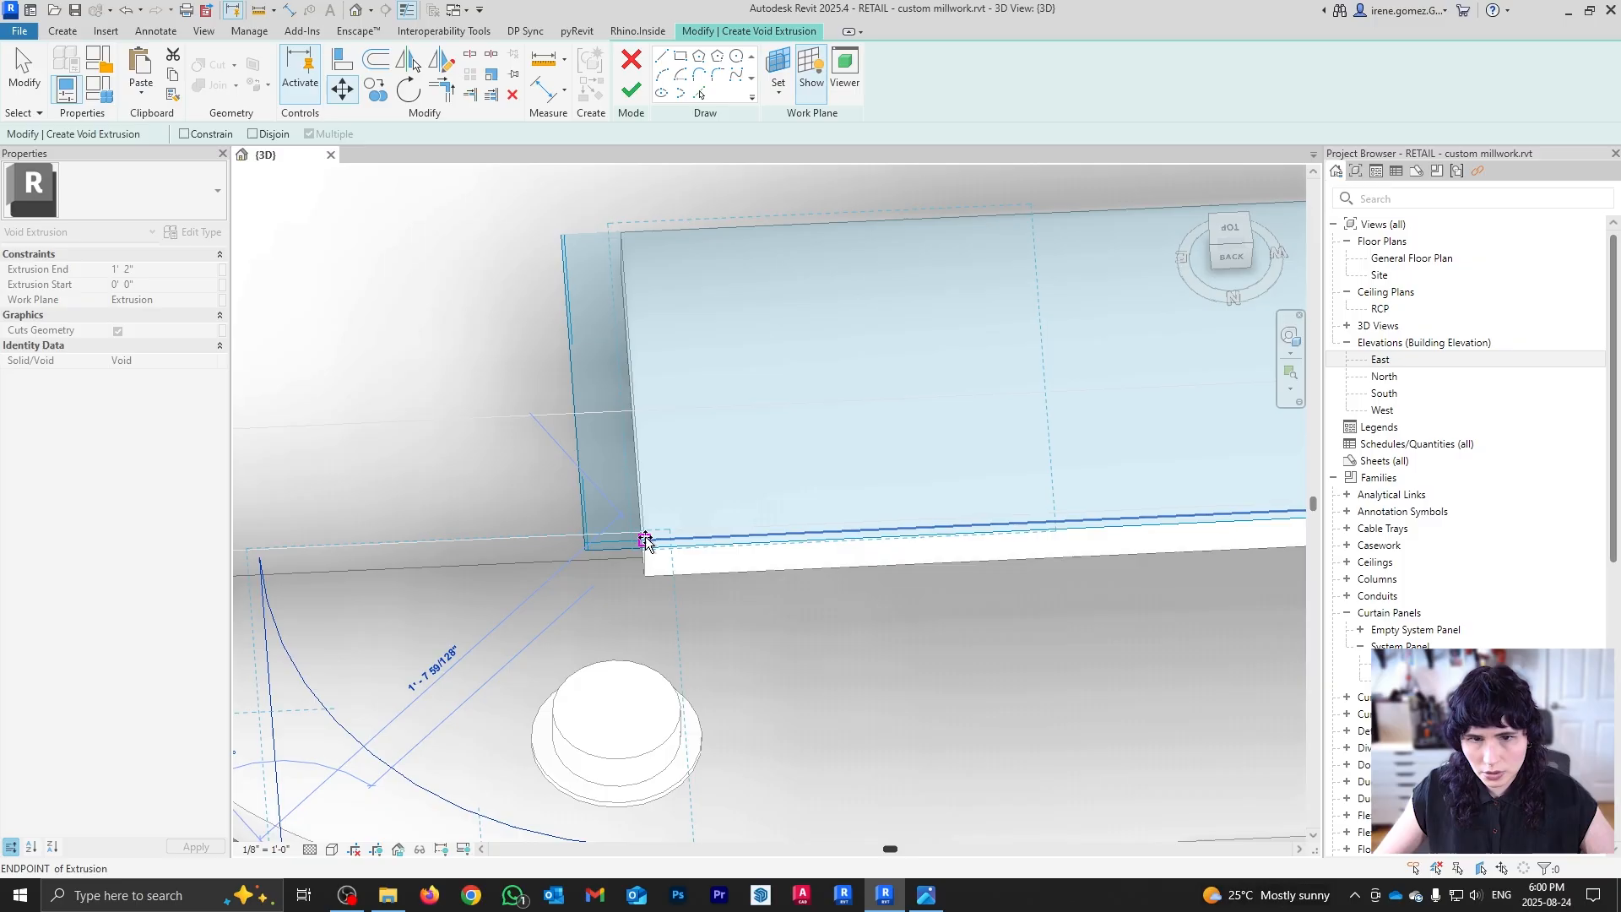
left_click(644, 543)
scroll(732, 500, "down", 3)
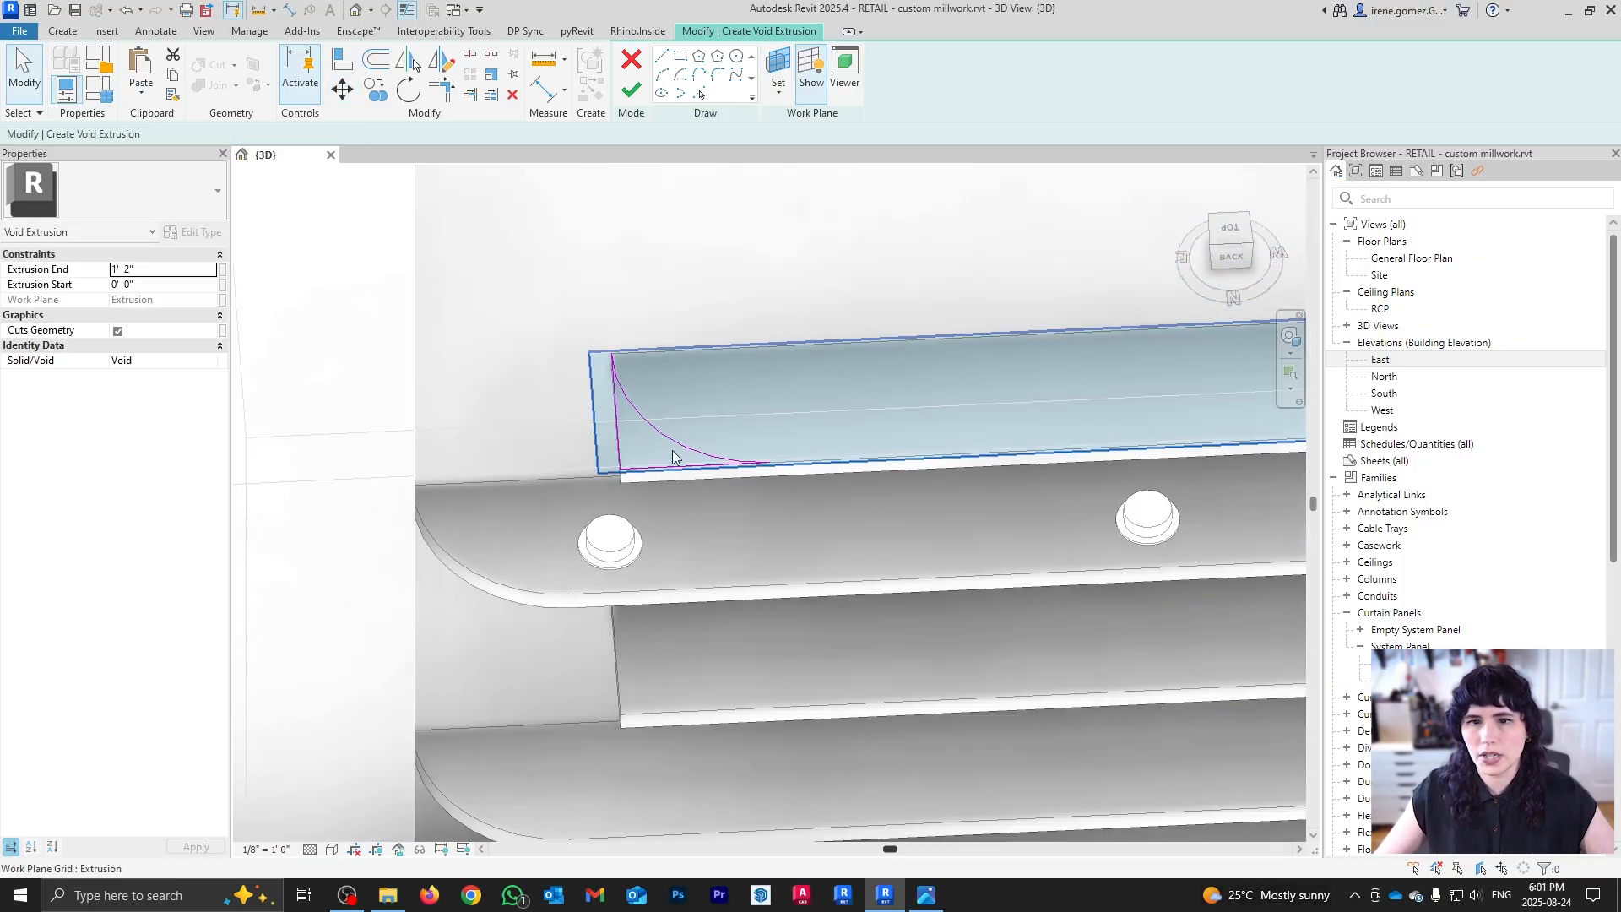
Step: Finish the new void and stretch it down through the lower shelves
left_click(632, 91)
scroll(659, 441, "down", 2)
mouse_move(661, 436)
middle_mouse_down("shift")
mouse_move(743, 644)
mouse_move(759, 496)
middle_mouse_up("shift")
left_click_drag(700, 331, 674, 672)
left_click(365, 586)
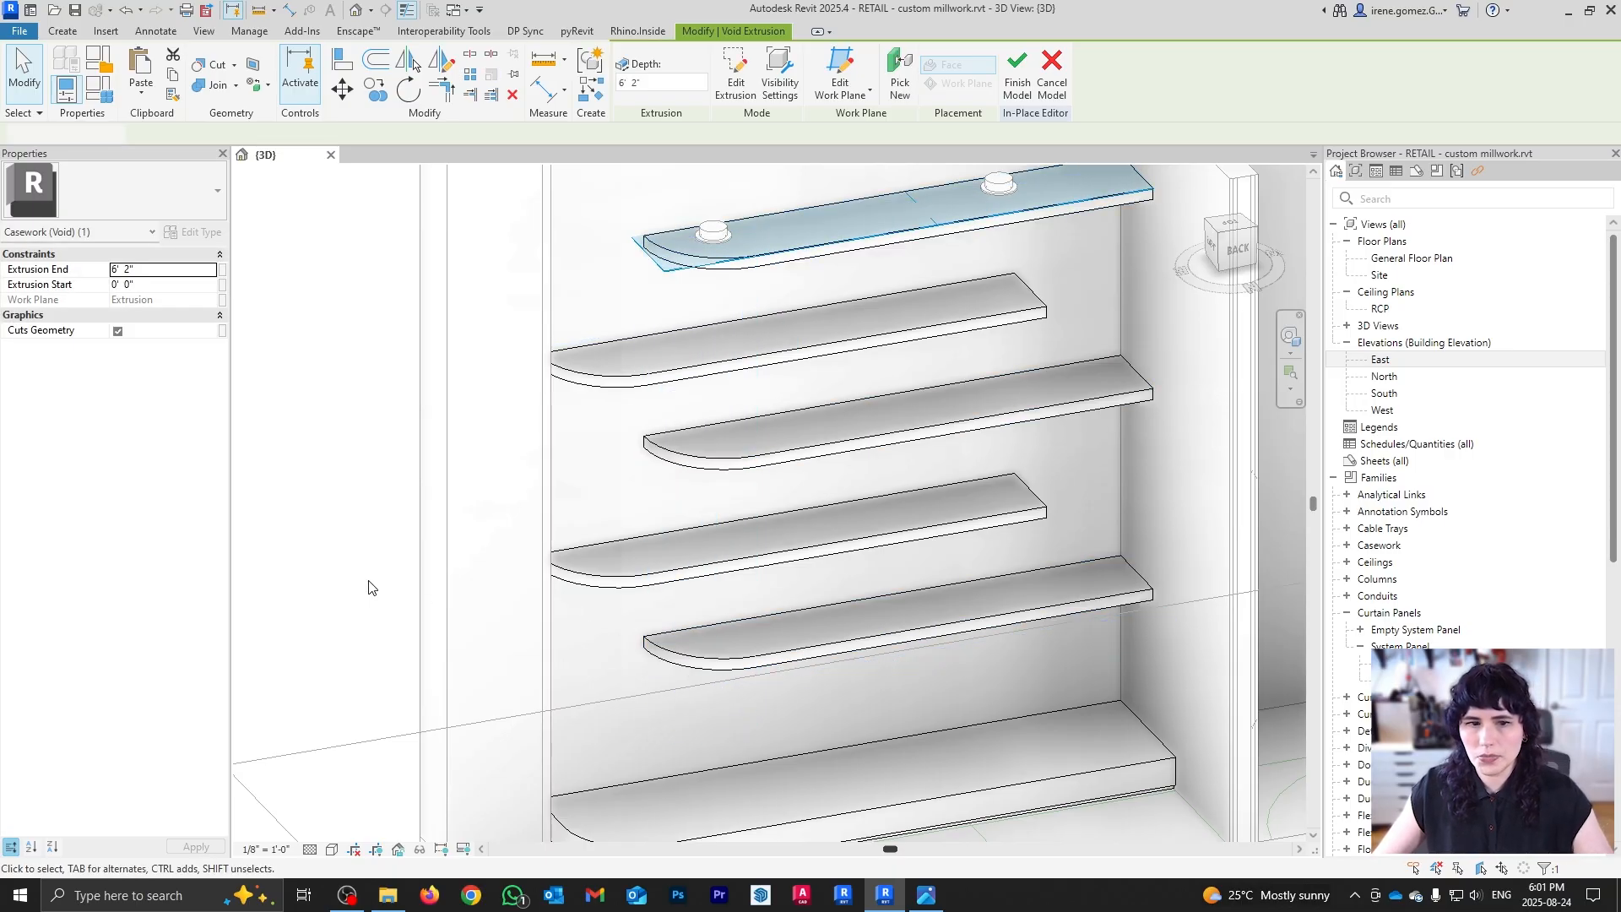
Step: Open the left shelves' void cut sketch and select its corner arc lines
middle_click_drag(705, 518, 706, 545)
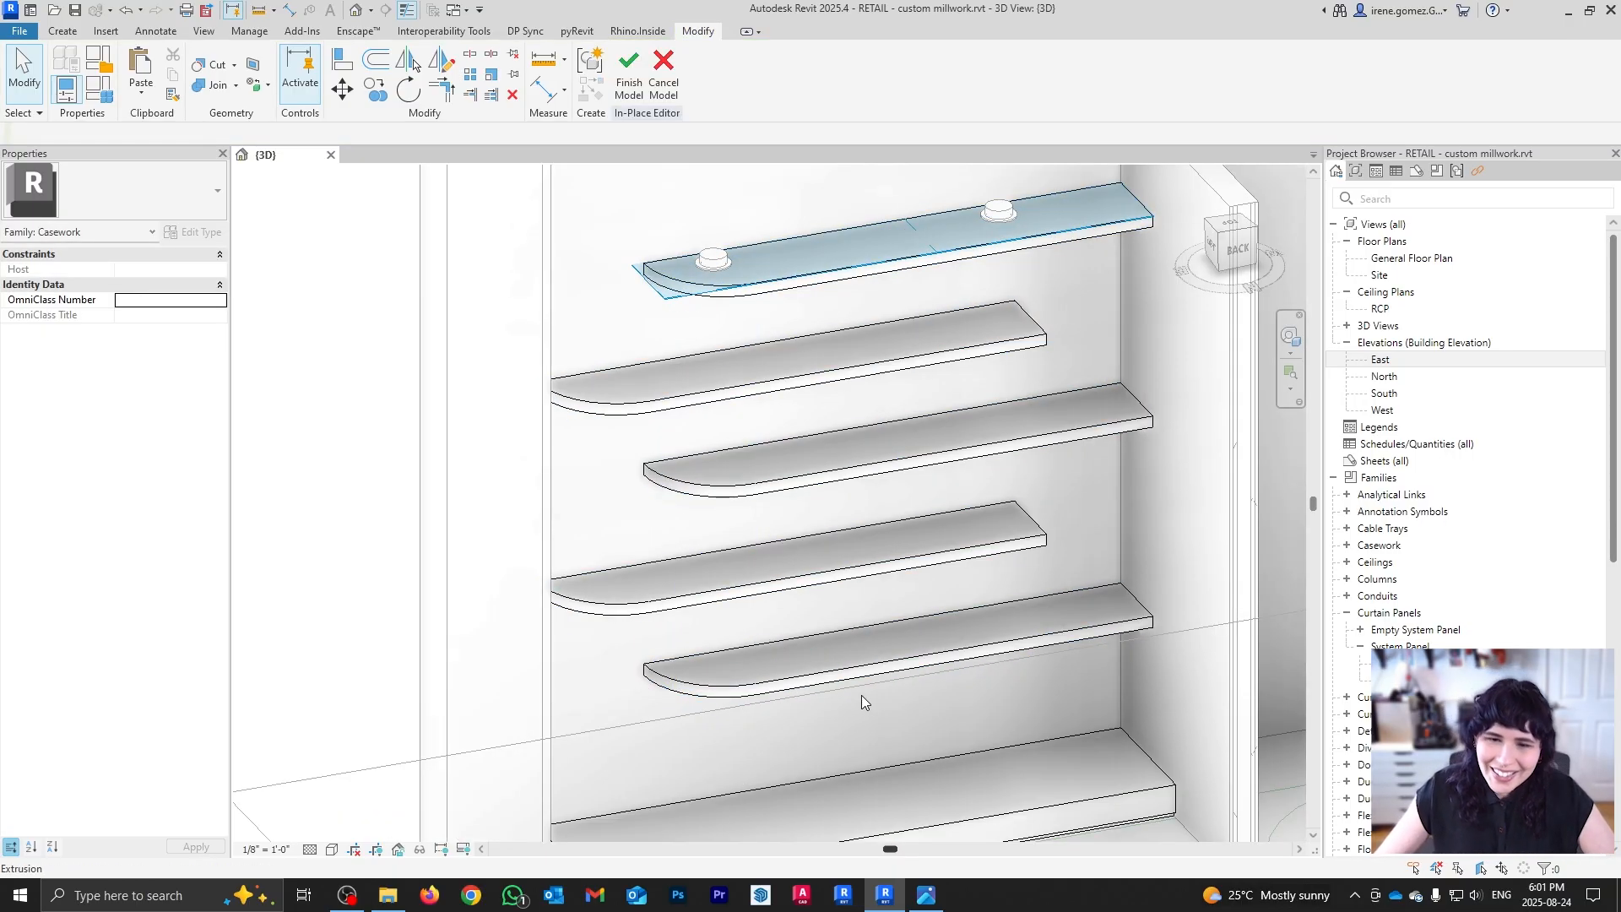
scroll(663, 612, "down", 4)
middle_click_drag(663, 611, 772, 681, "shift")
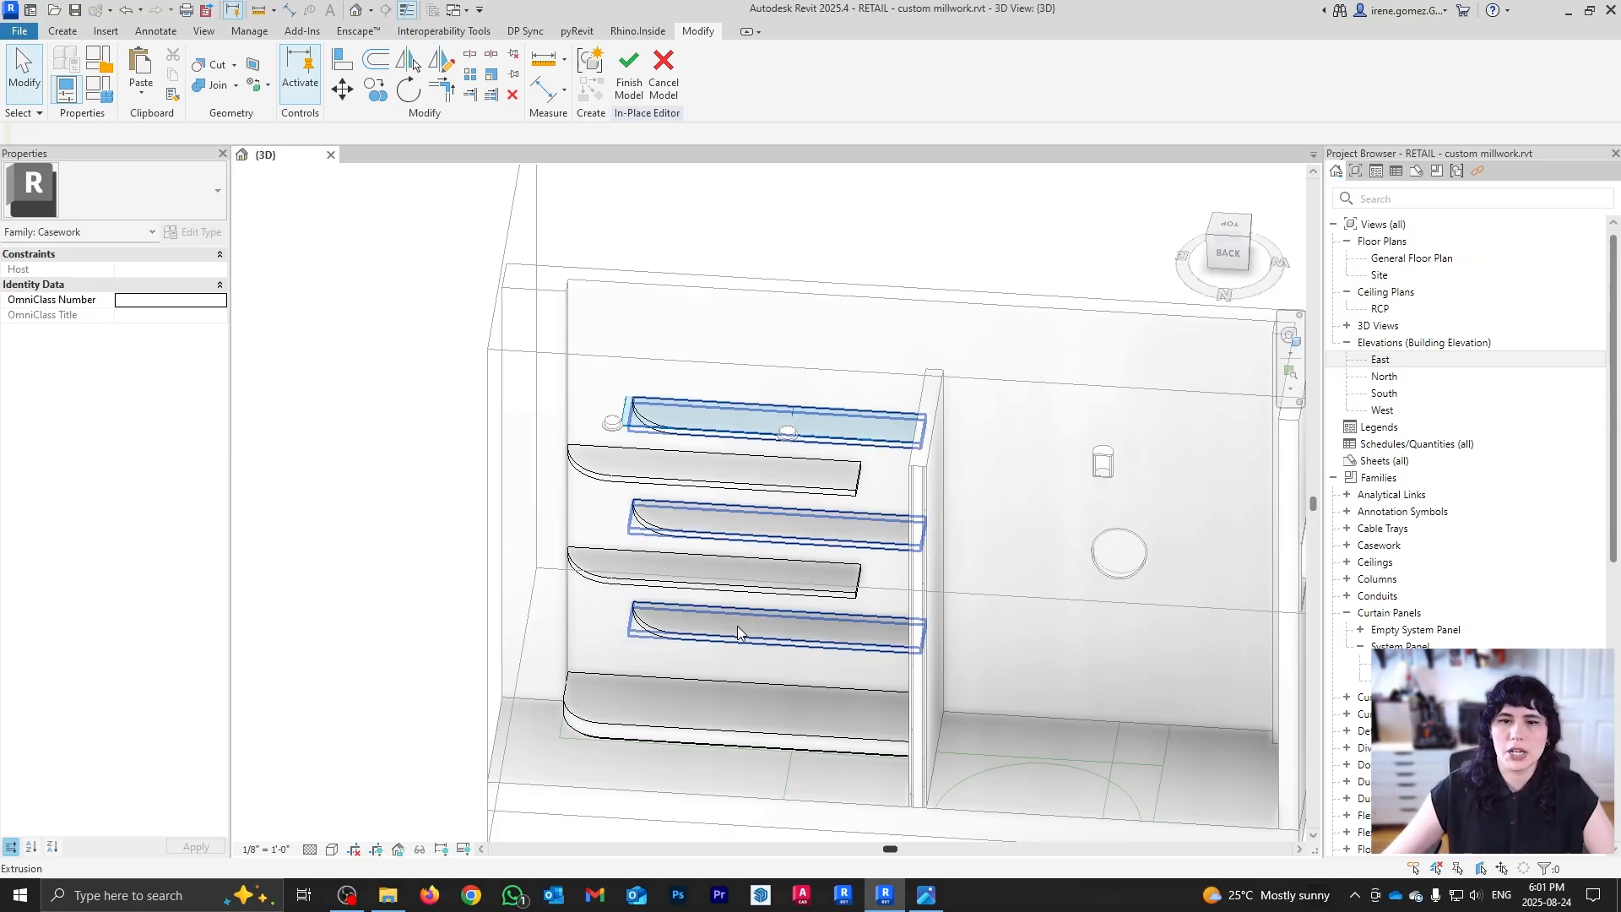
scroll(757, 561, "up", 2)
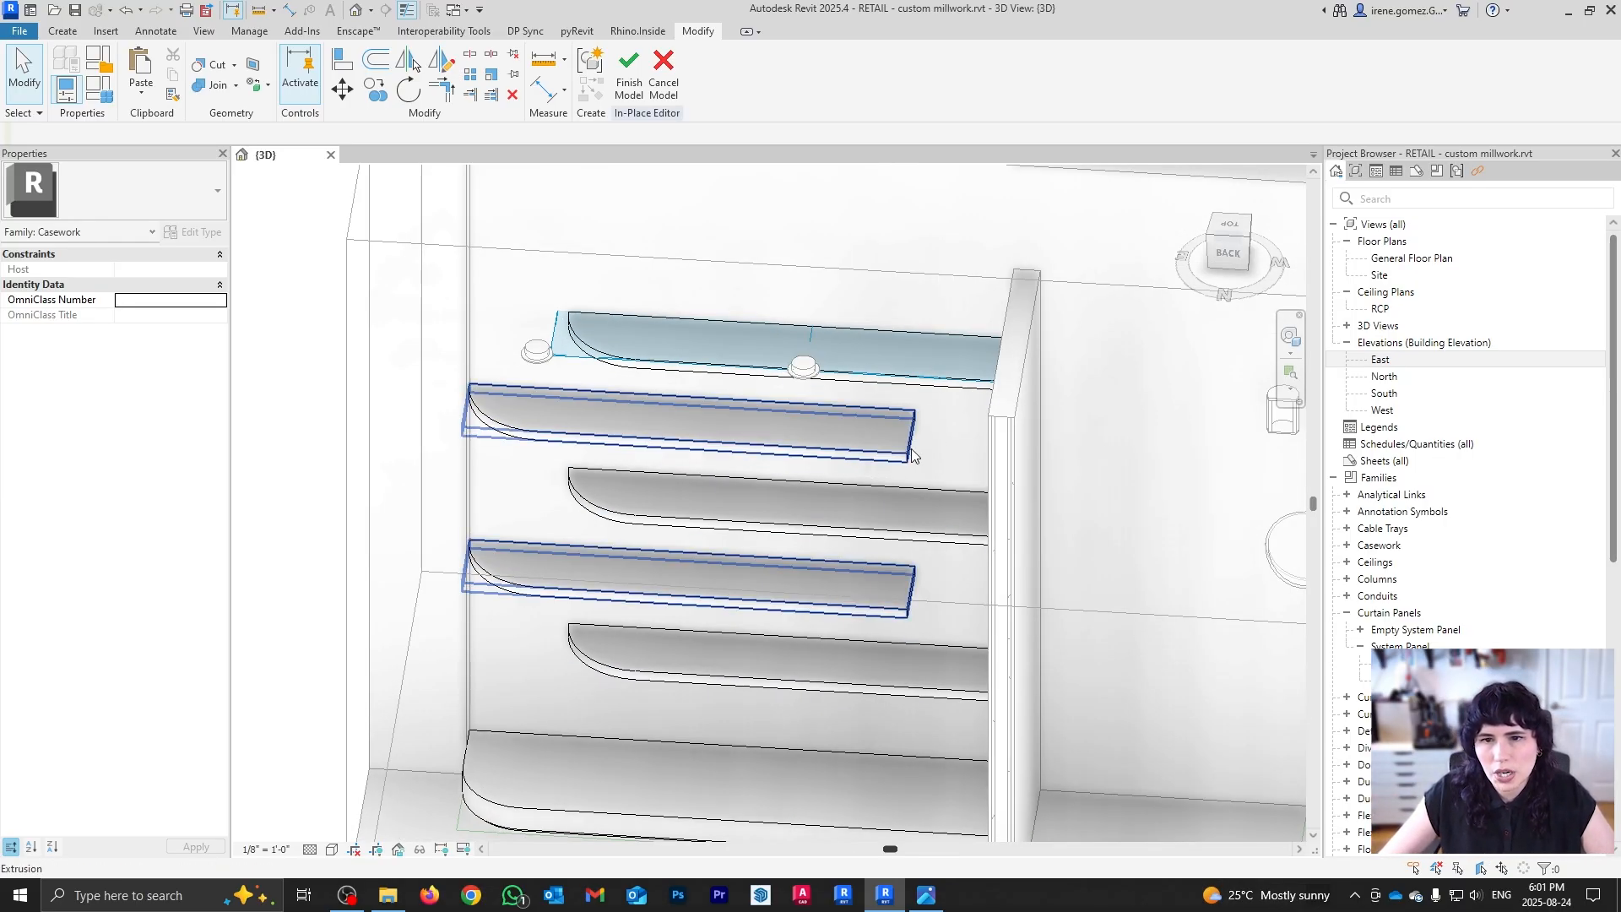
middle_click_drag(855, 454, 547, 513, "shift")
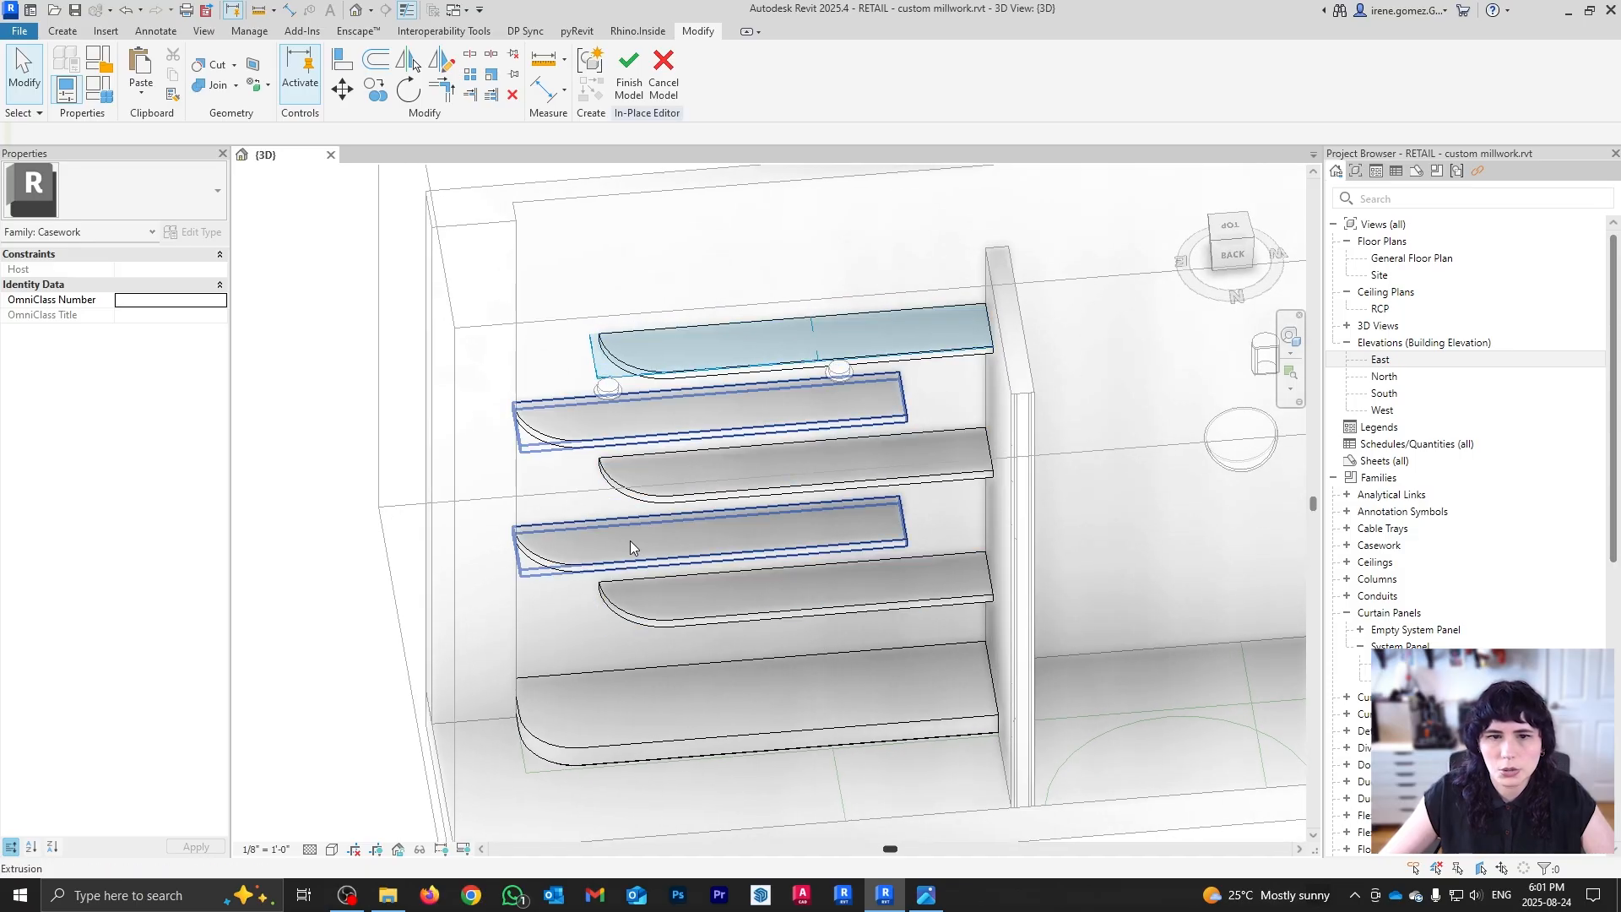
double_click(538, 439)
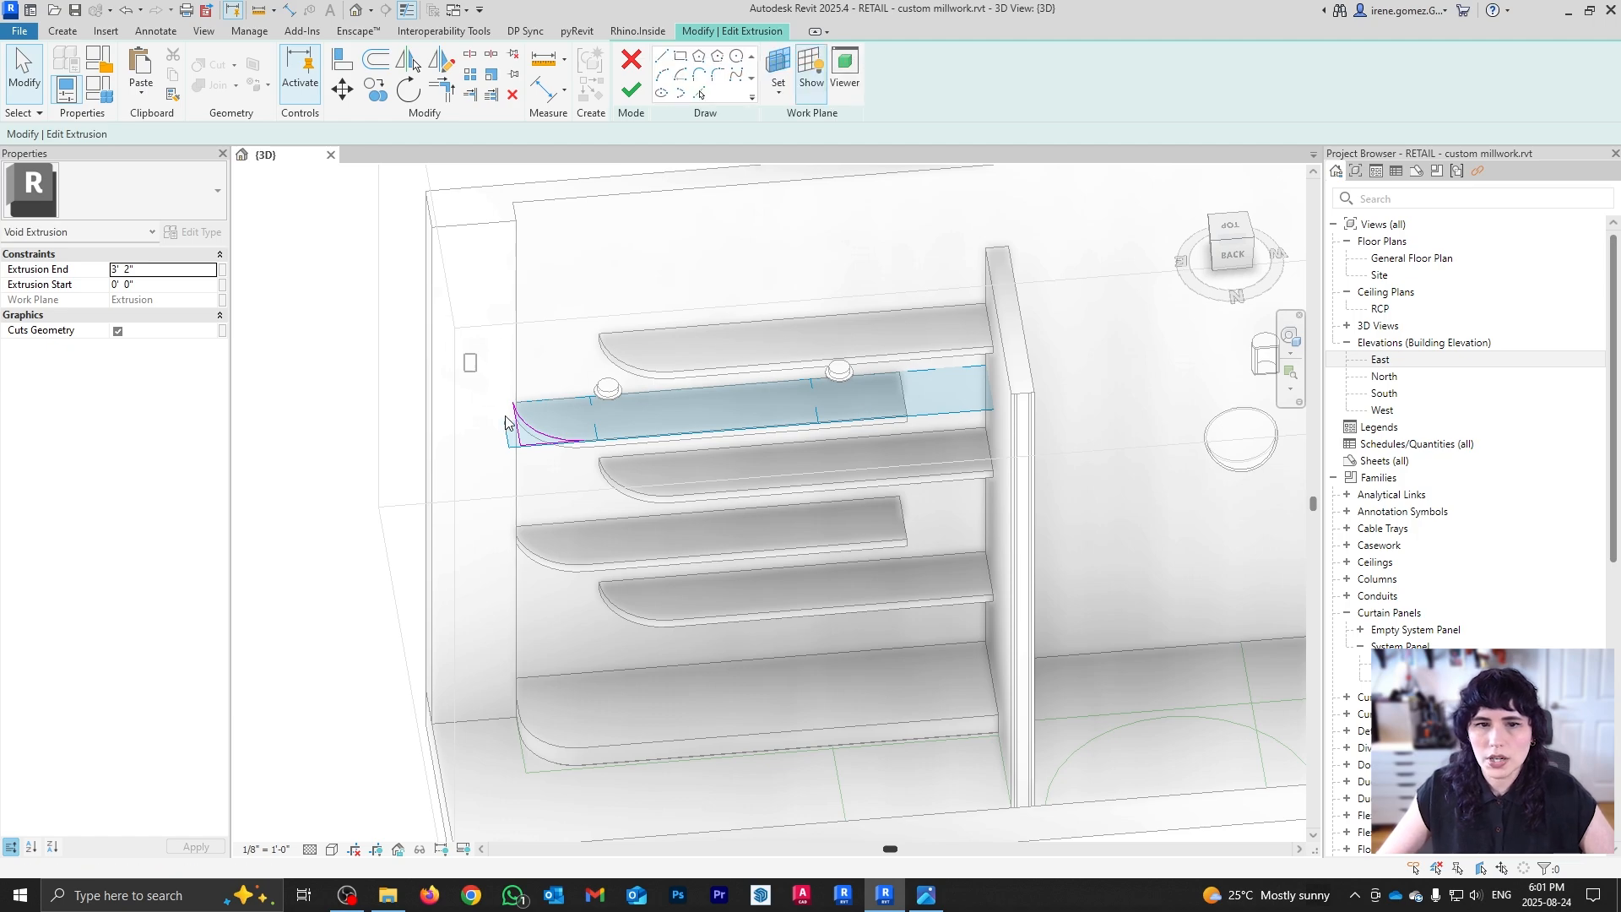
left_click_drag(466, 355, 660, 553)
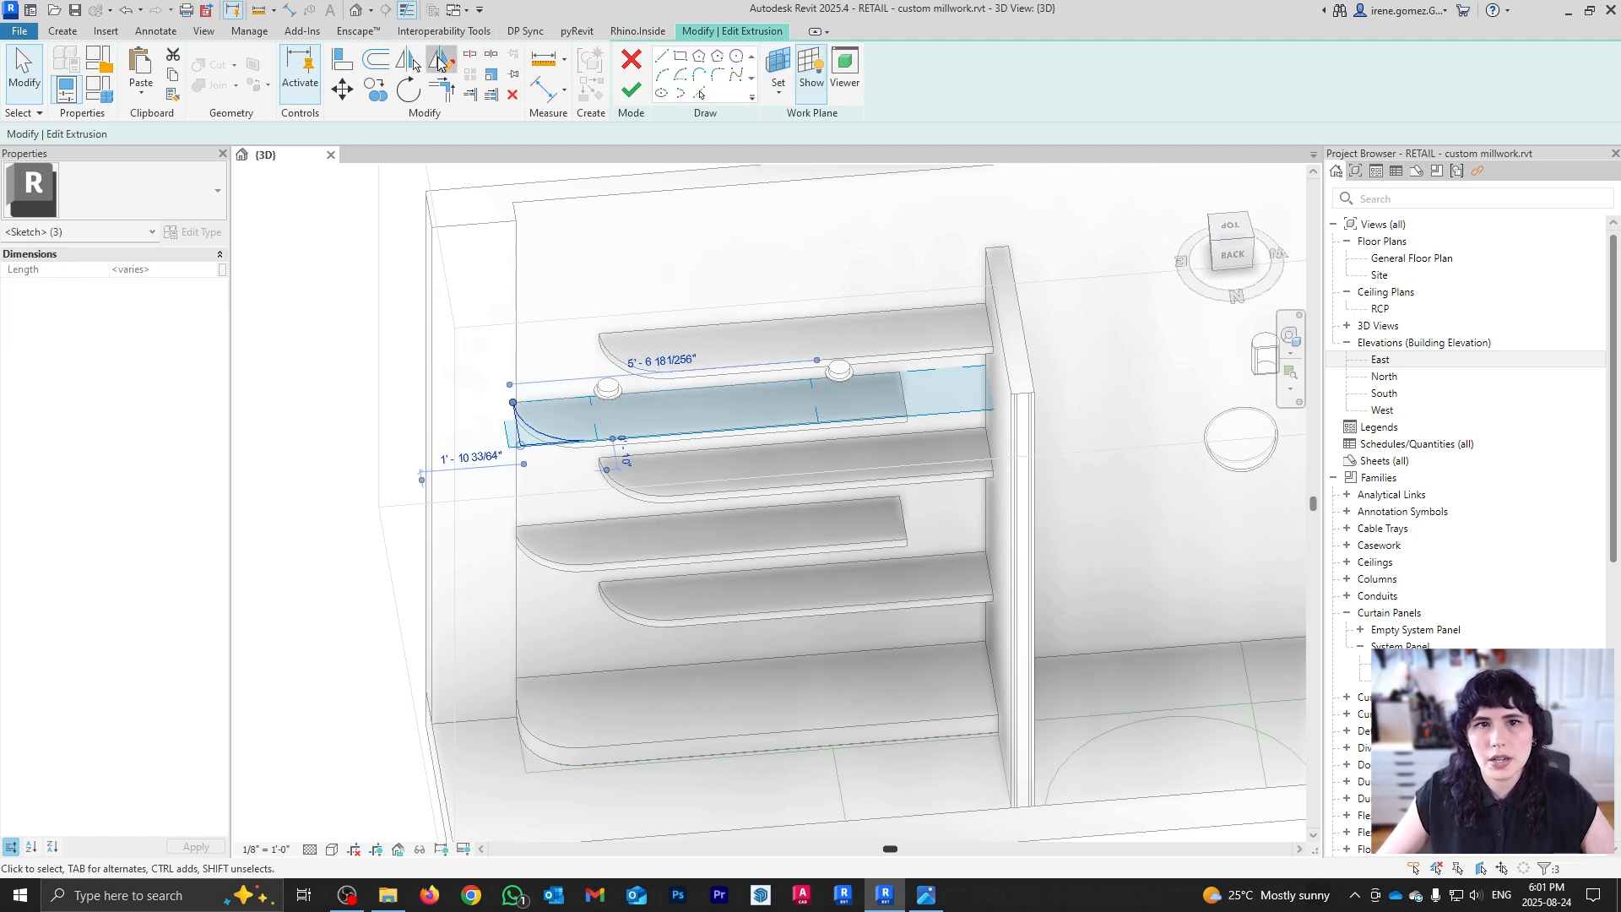
Step: Mirror the arc to the shelves' right end as a copy and finish the void
left_click(438, 62)
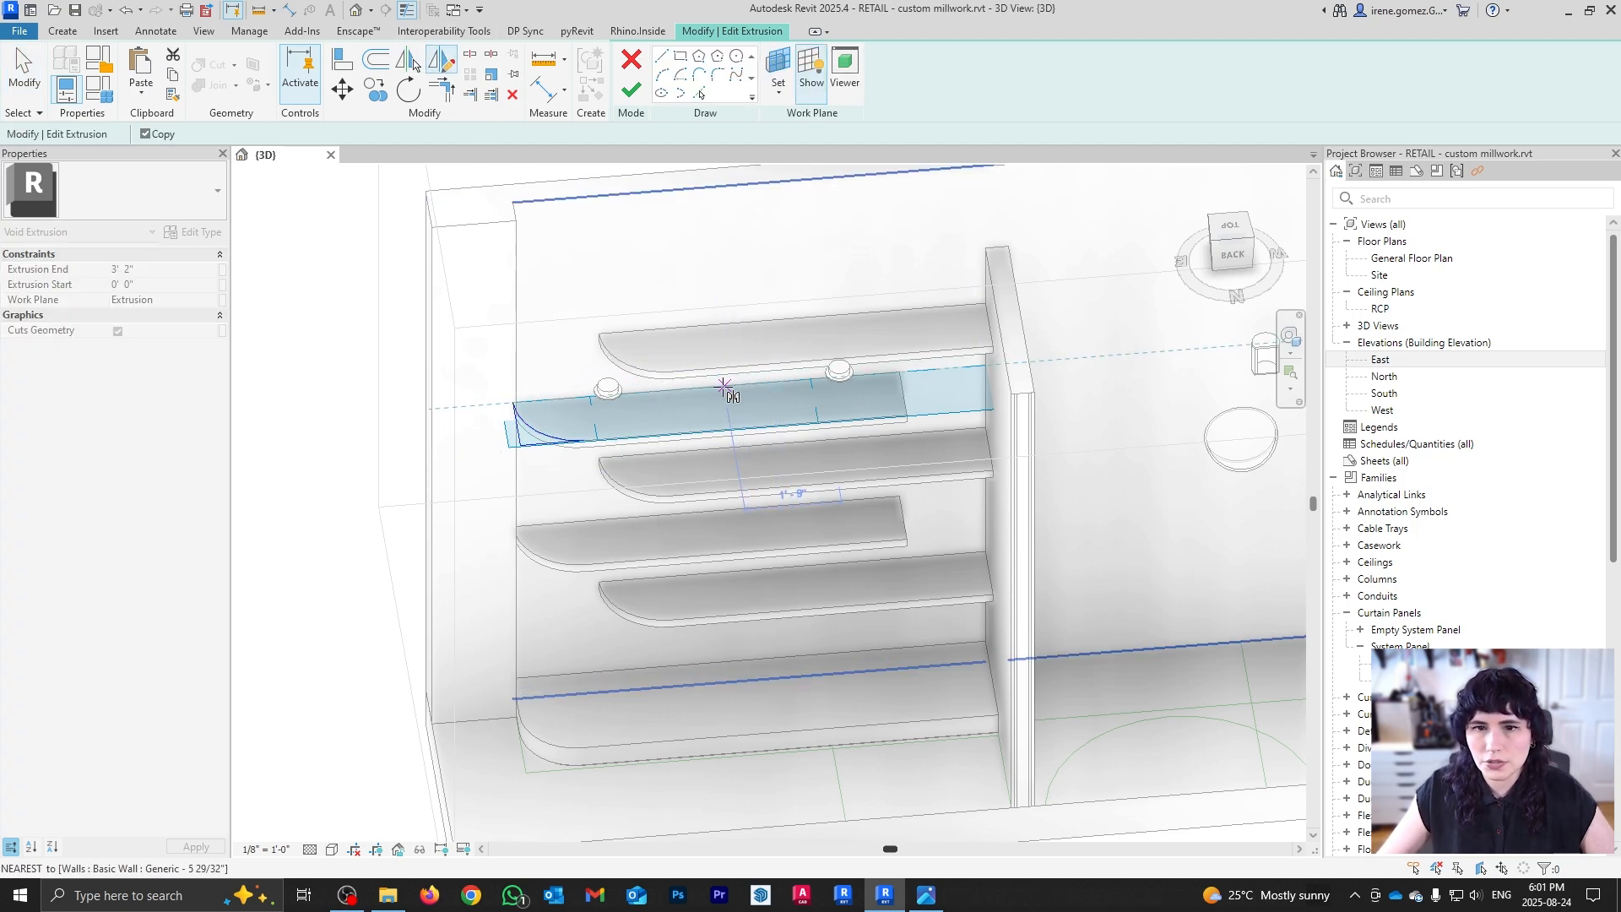
left_click(709, 387)
left_click(721, 426)
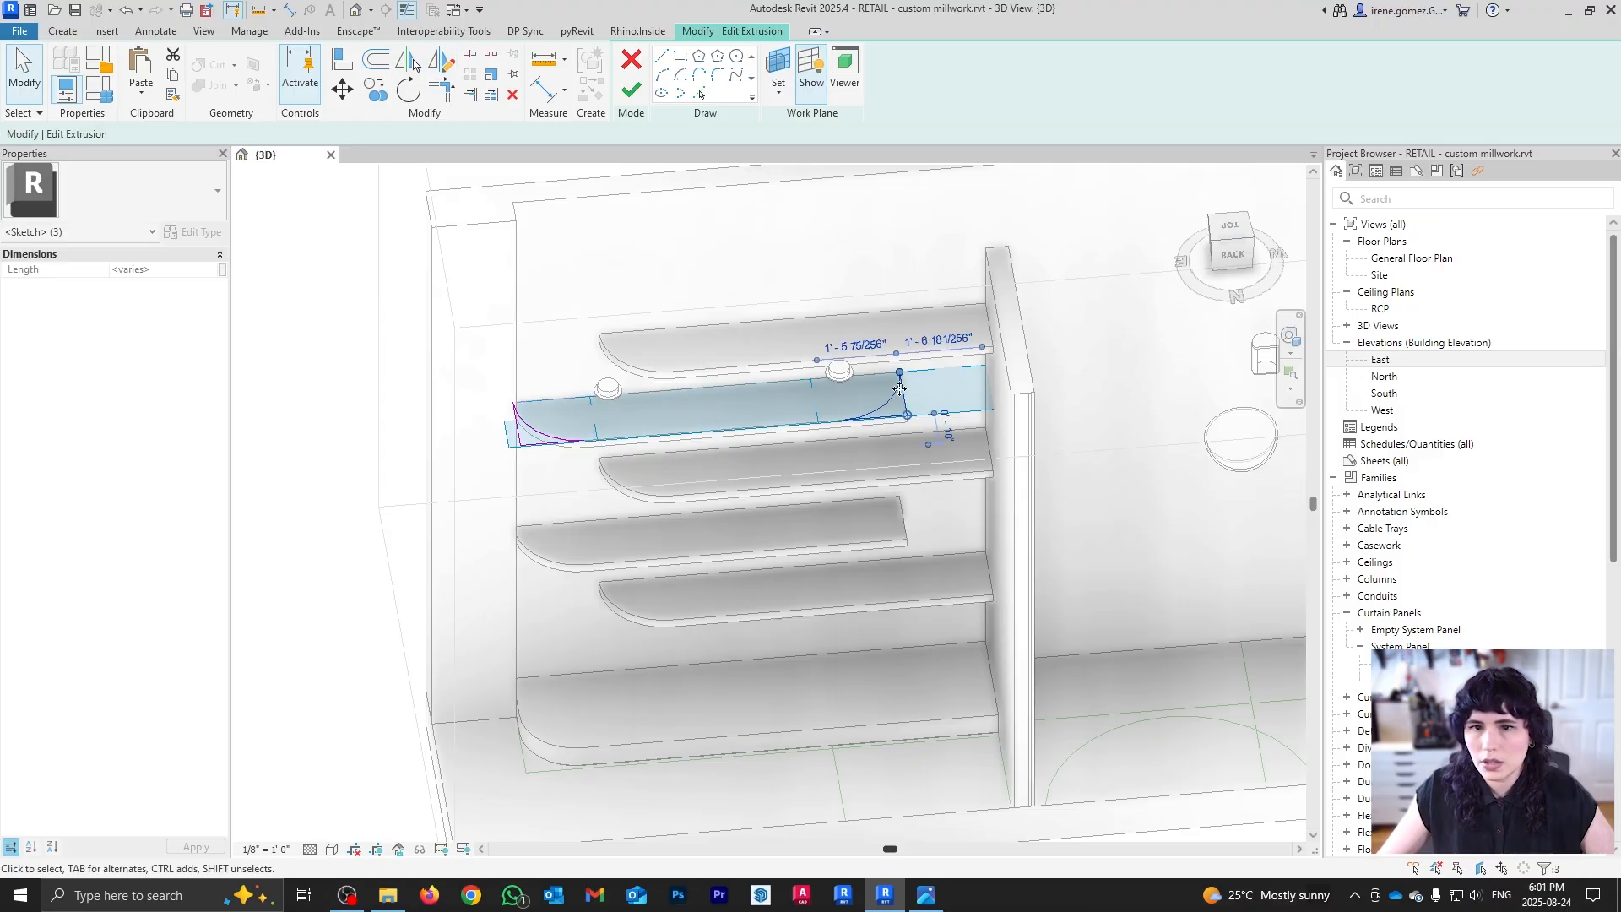
scroll(899, 389, "up", 3)
left_click(629, 94)
scroll(707, 323, "down", 2)
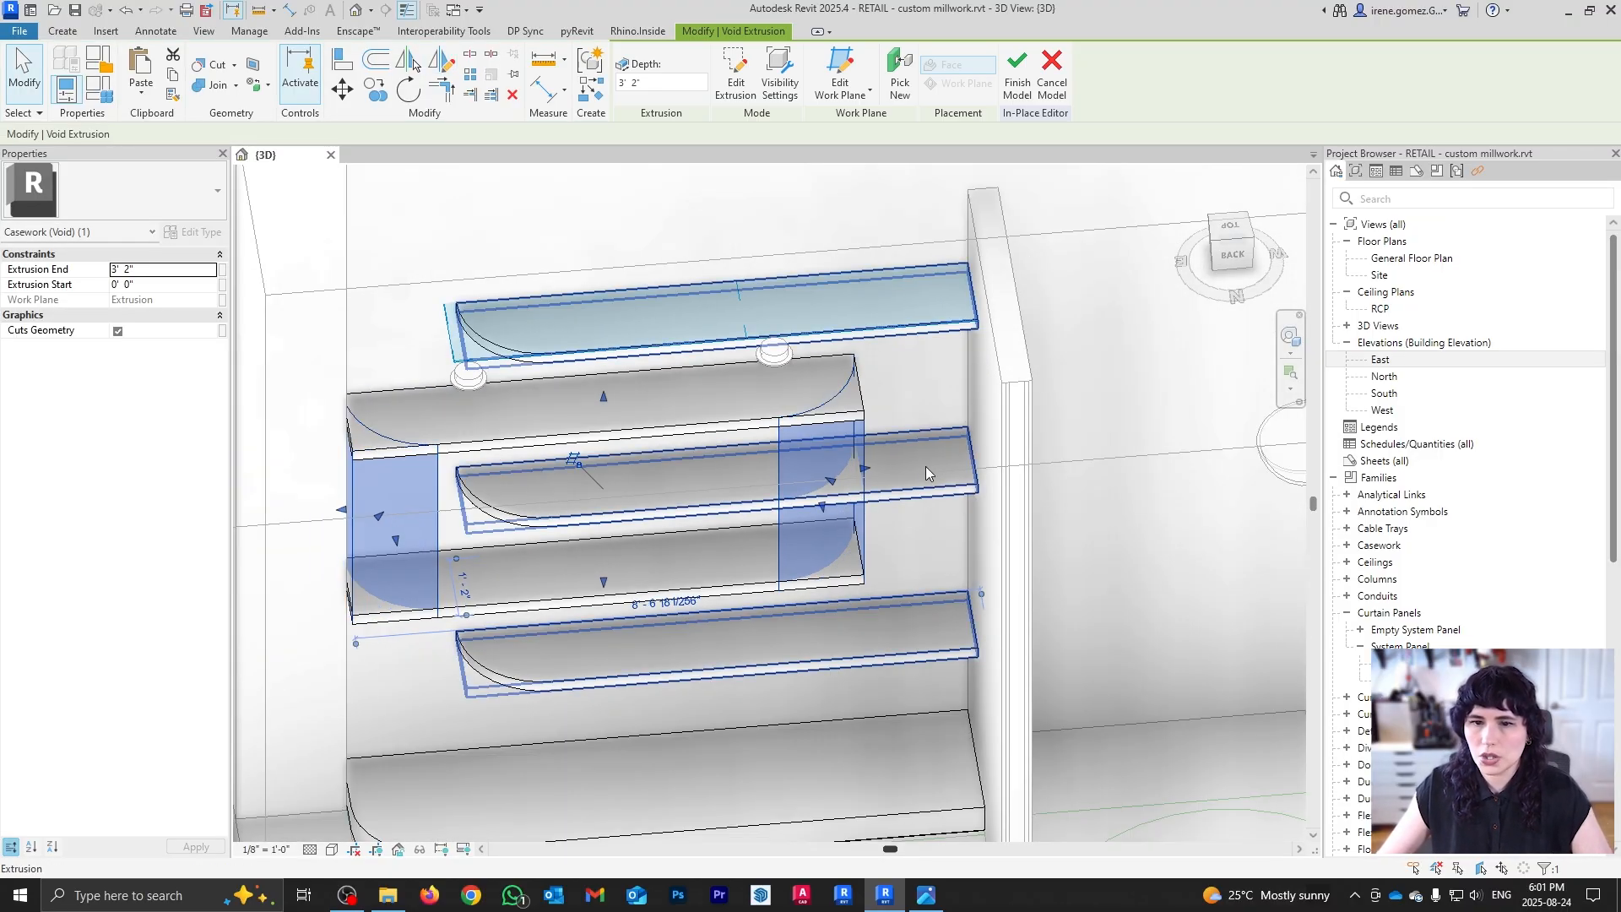
left_click(1057, 607)
scroll(976, 559, "down", 3)
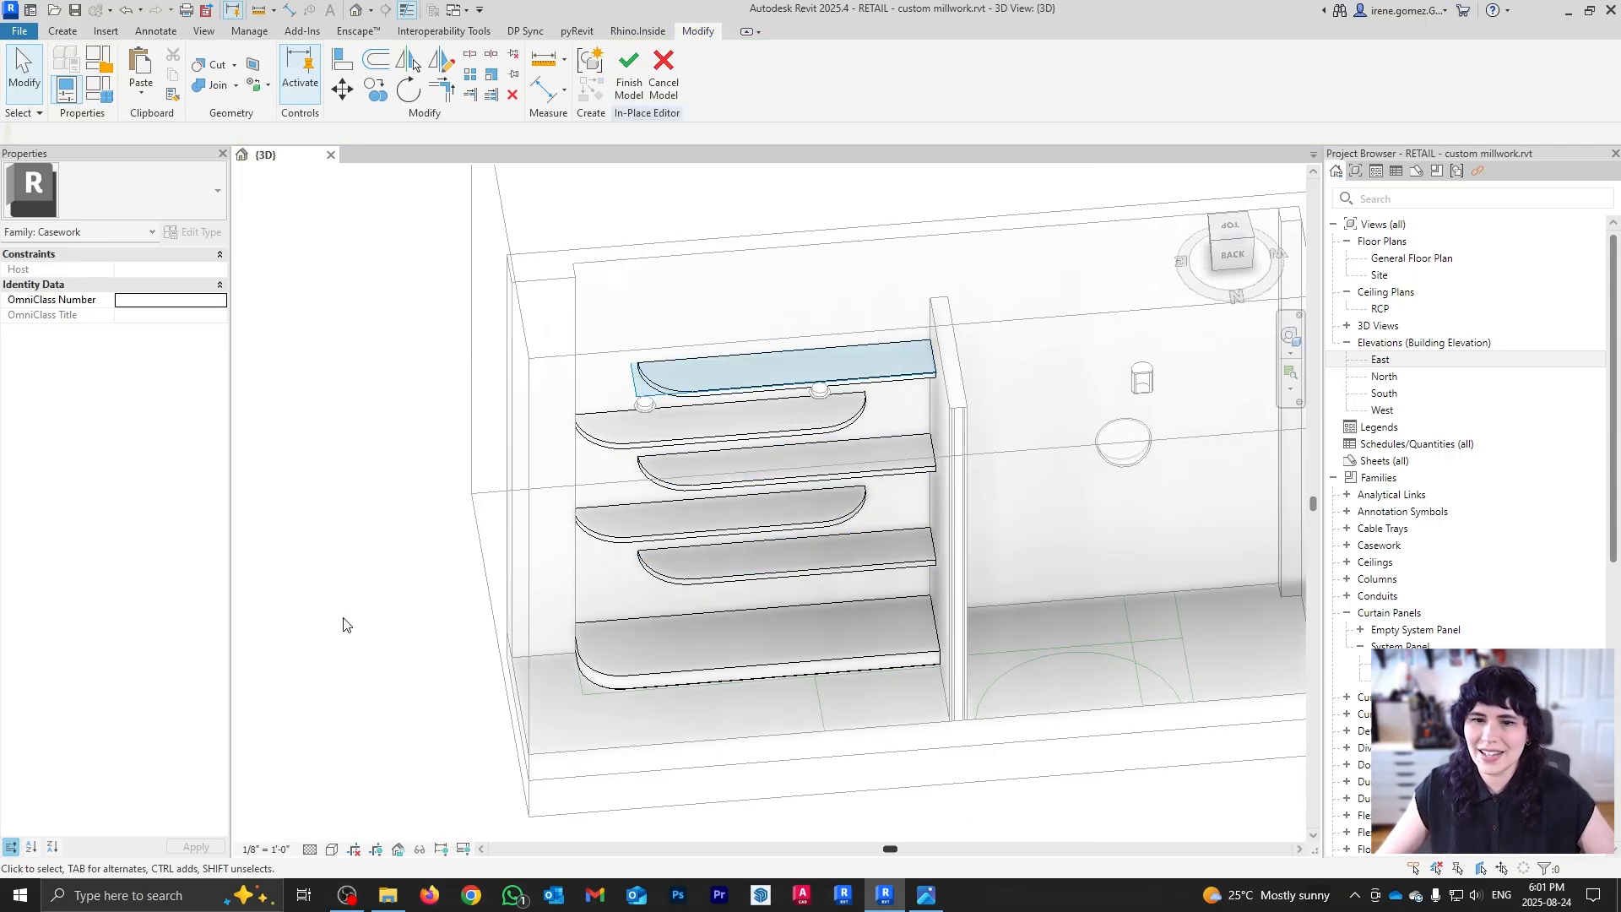
mouse_move(748, 671)
middle_mouse_down("shift")
mouse_move(843, 424)
mouse_move(820, 591)
mouse_move(781, 561)
mouse_move(767, 749)
mouse_move(748, 685)
middle_mouse_up("shift")
Step: Set the bottom shelf face as work plane and switch to a wireframe top view
left_click(71, 32)
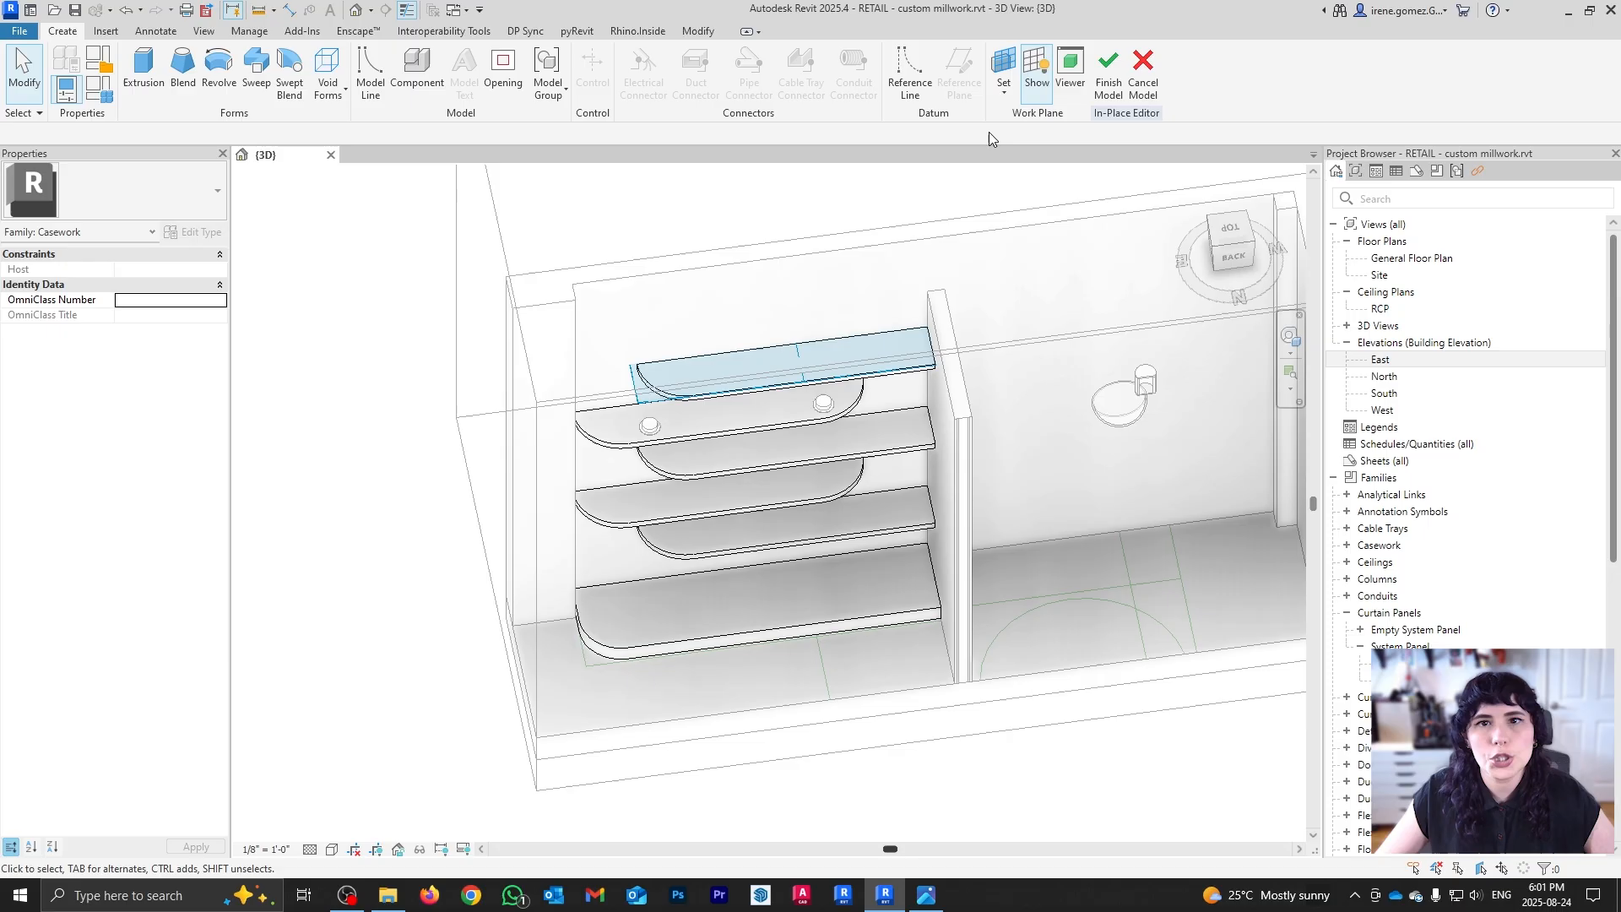
left_click(1015, 96)
left_click(1047, 159)
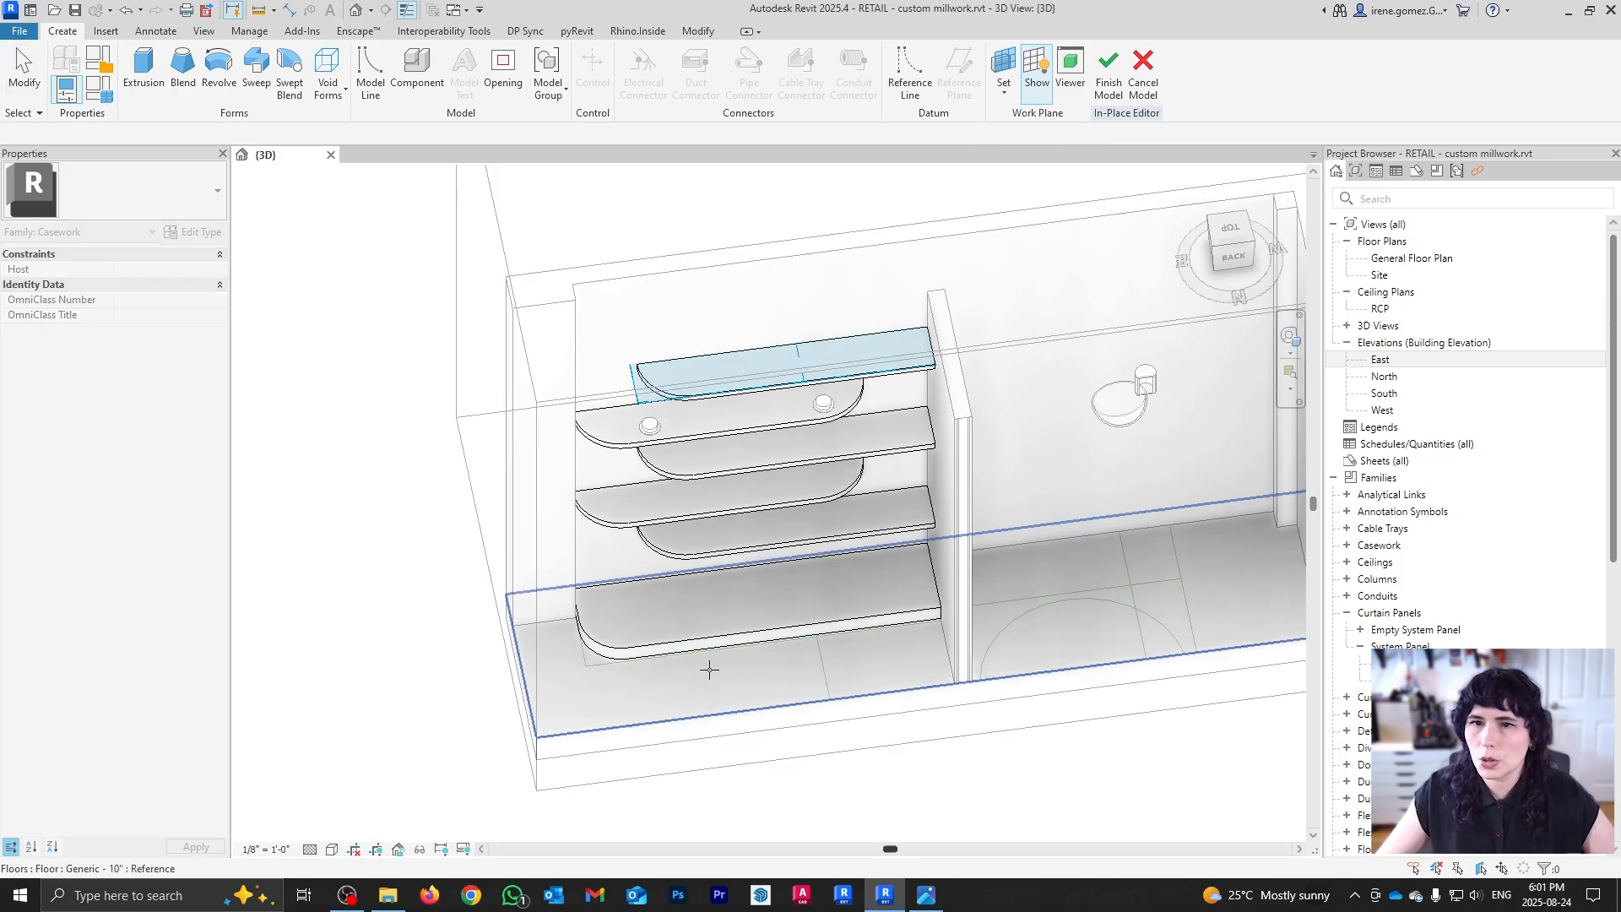
left_click(757, 596)
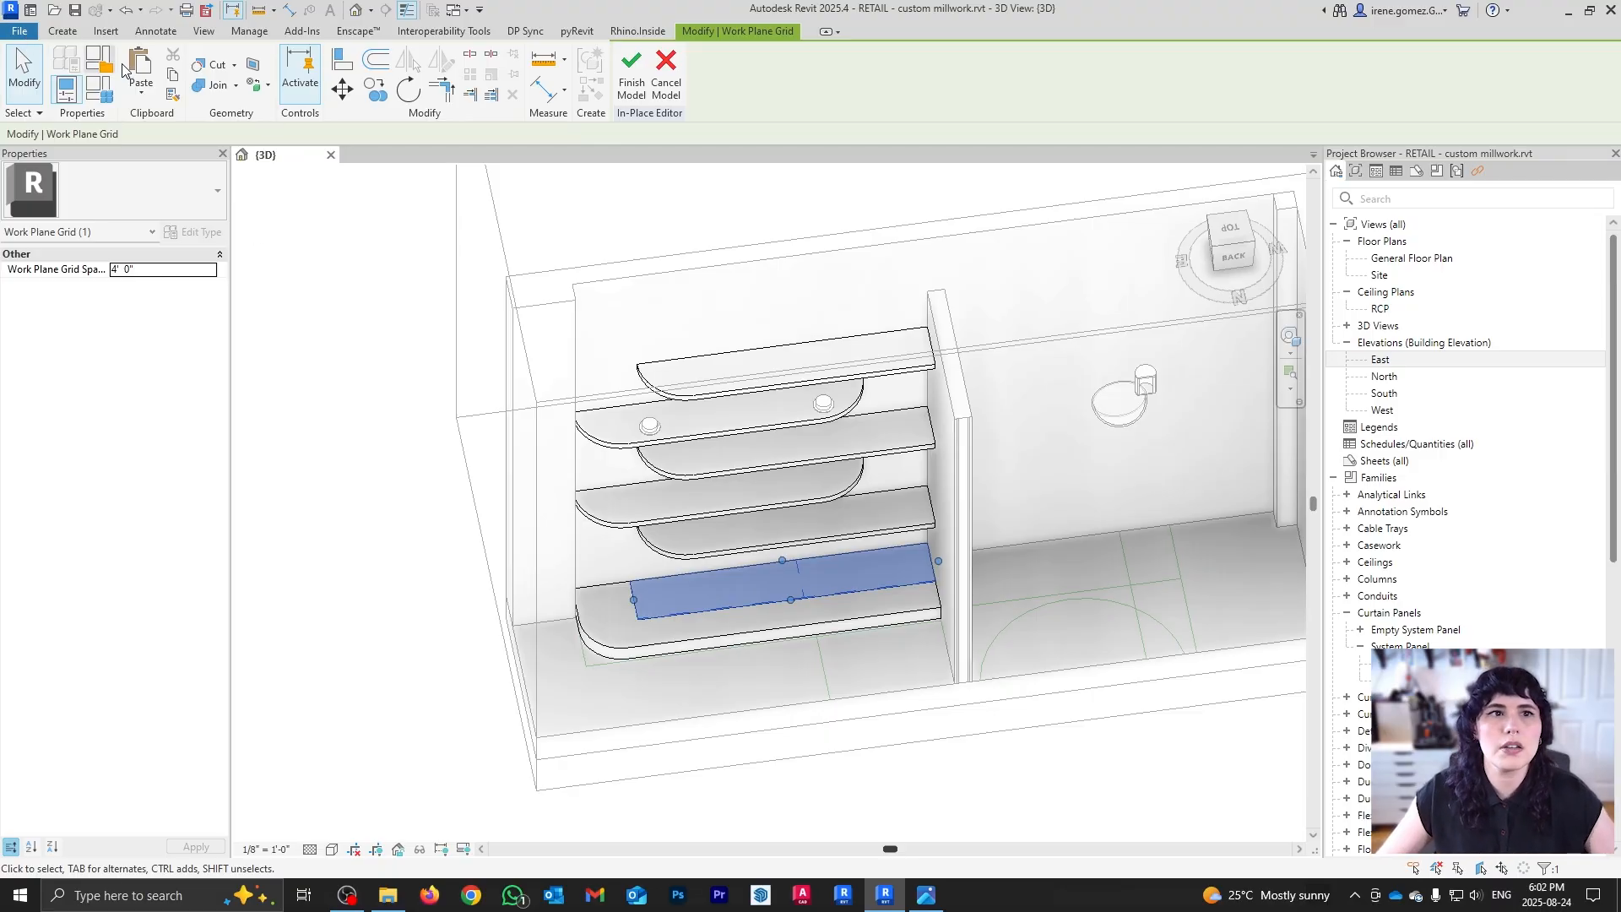
left_click(63, 30)
left_click(1232, 230)
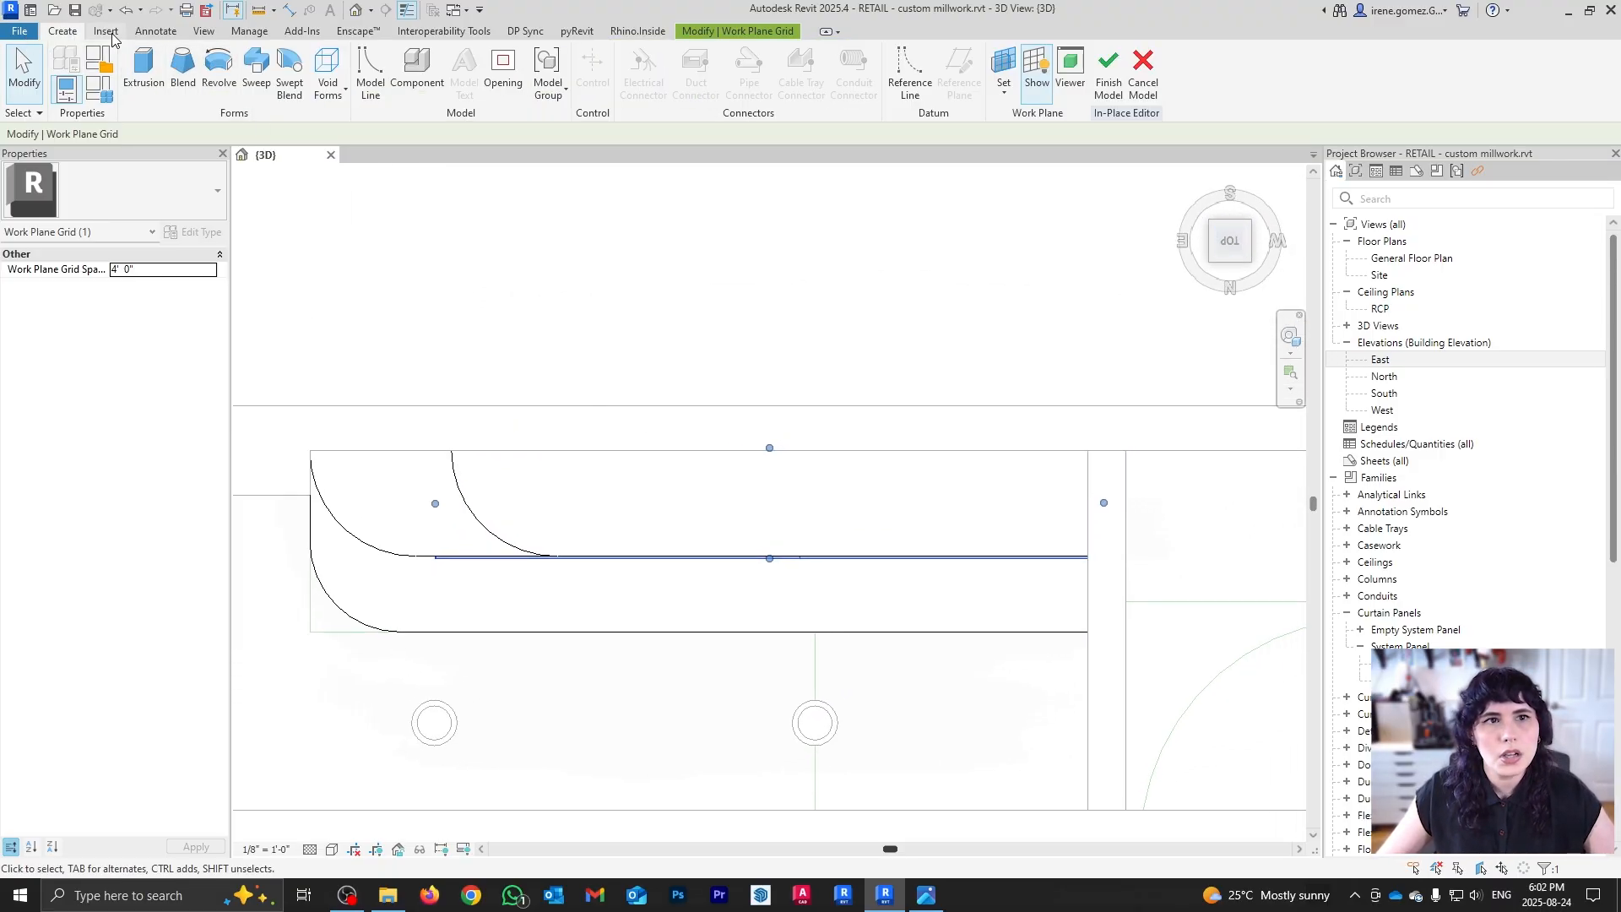
left_click(353, 848)
left_click(384, 743)
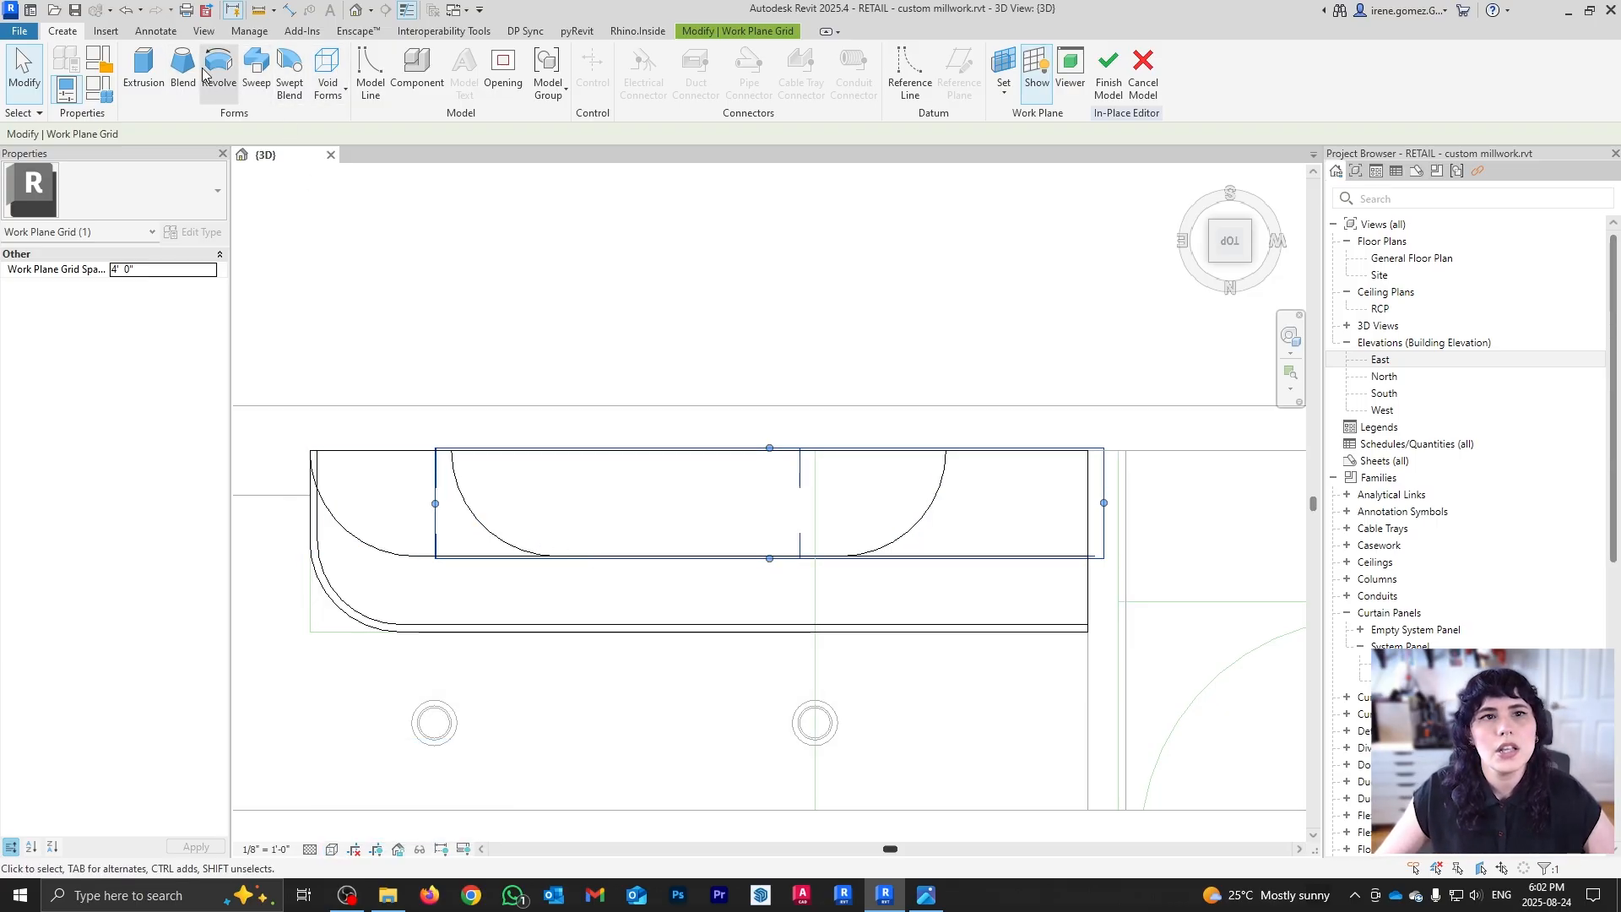
Step: Start a solid extrusion and sketch a small circle for the rod profile
left_click(144, 68)
left_click(834, 56)
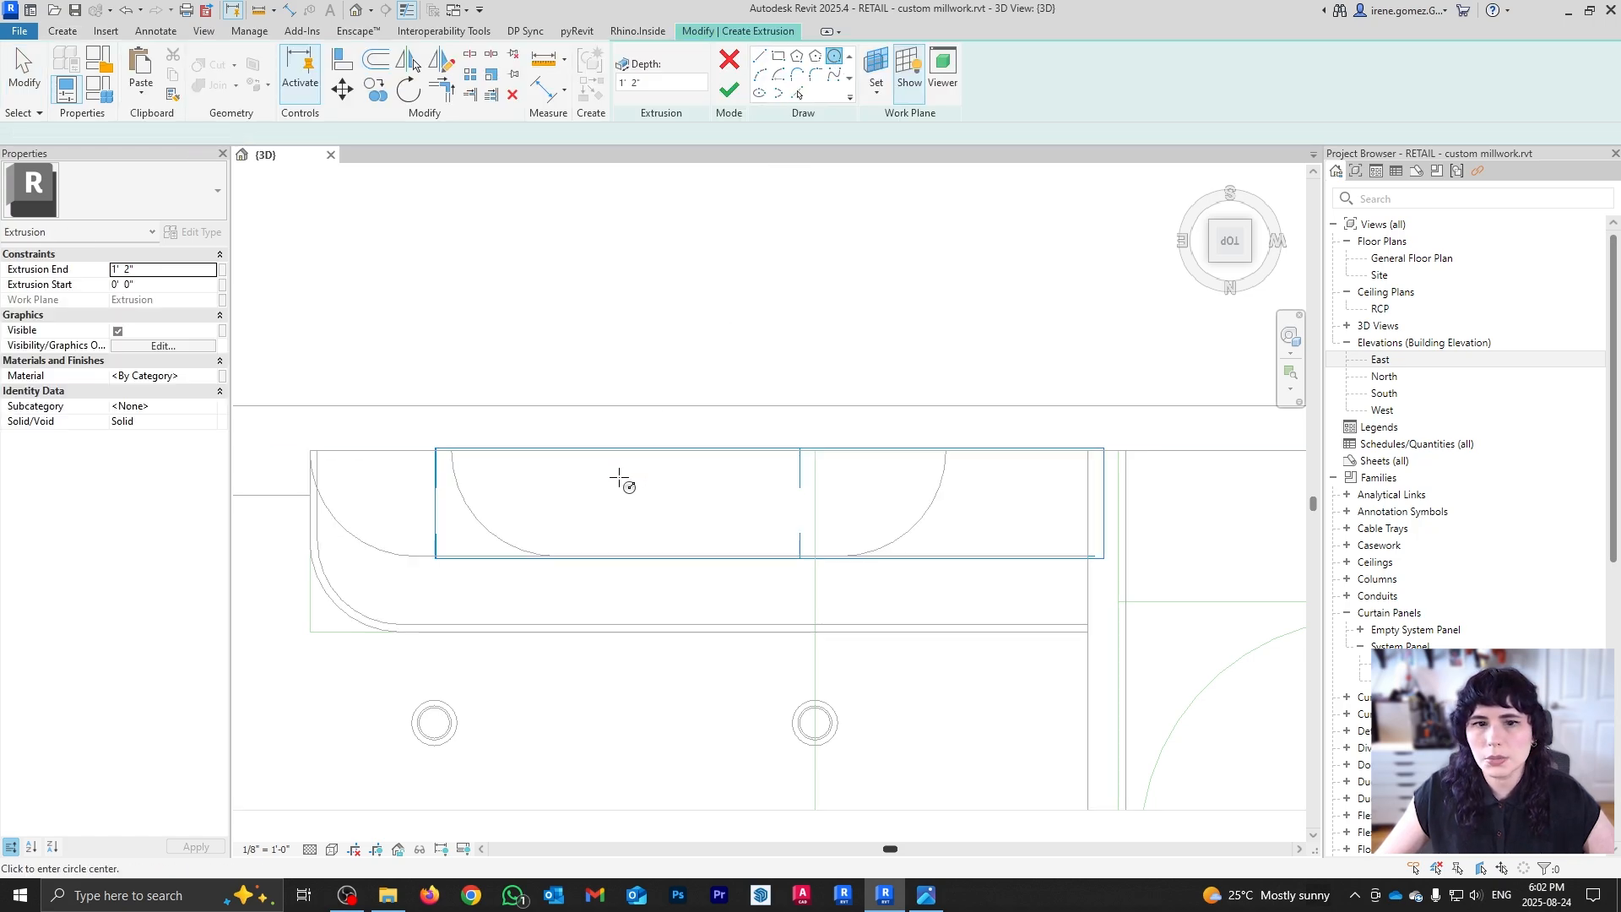
left_click(559, 555)
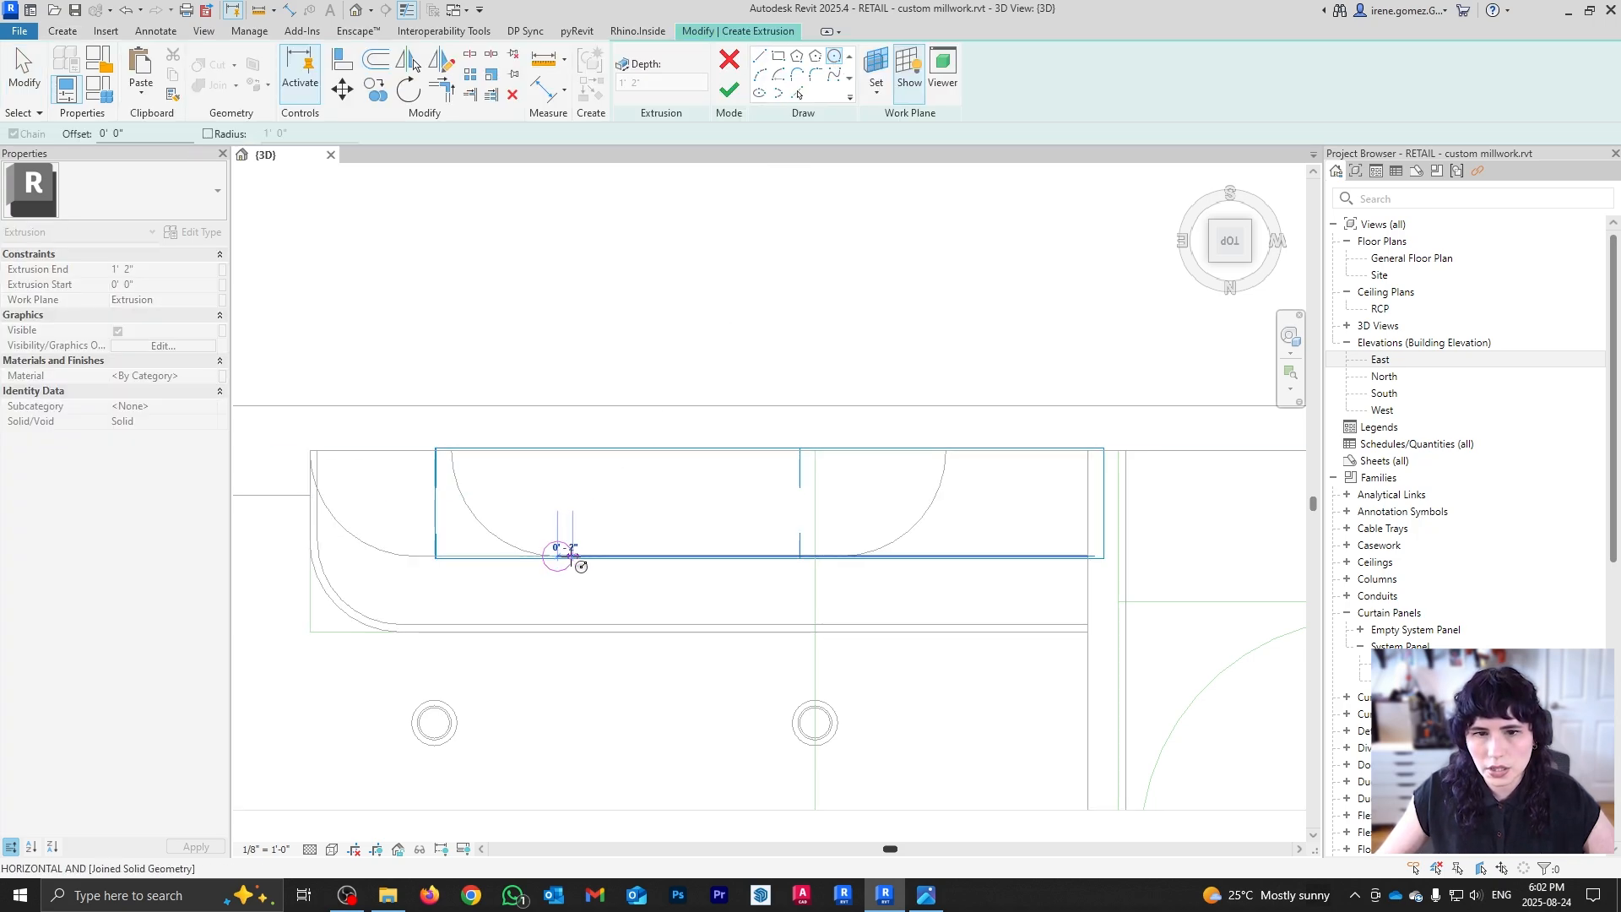
key("Escape")
scroll(566, 583, "up", 2)
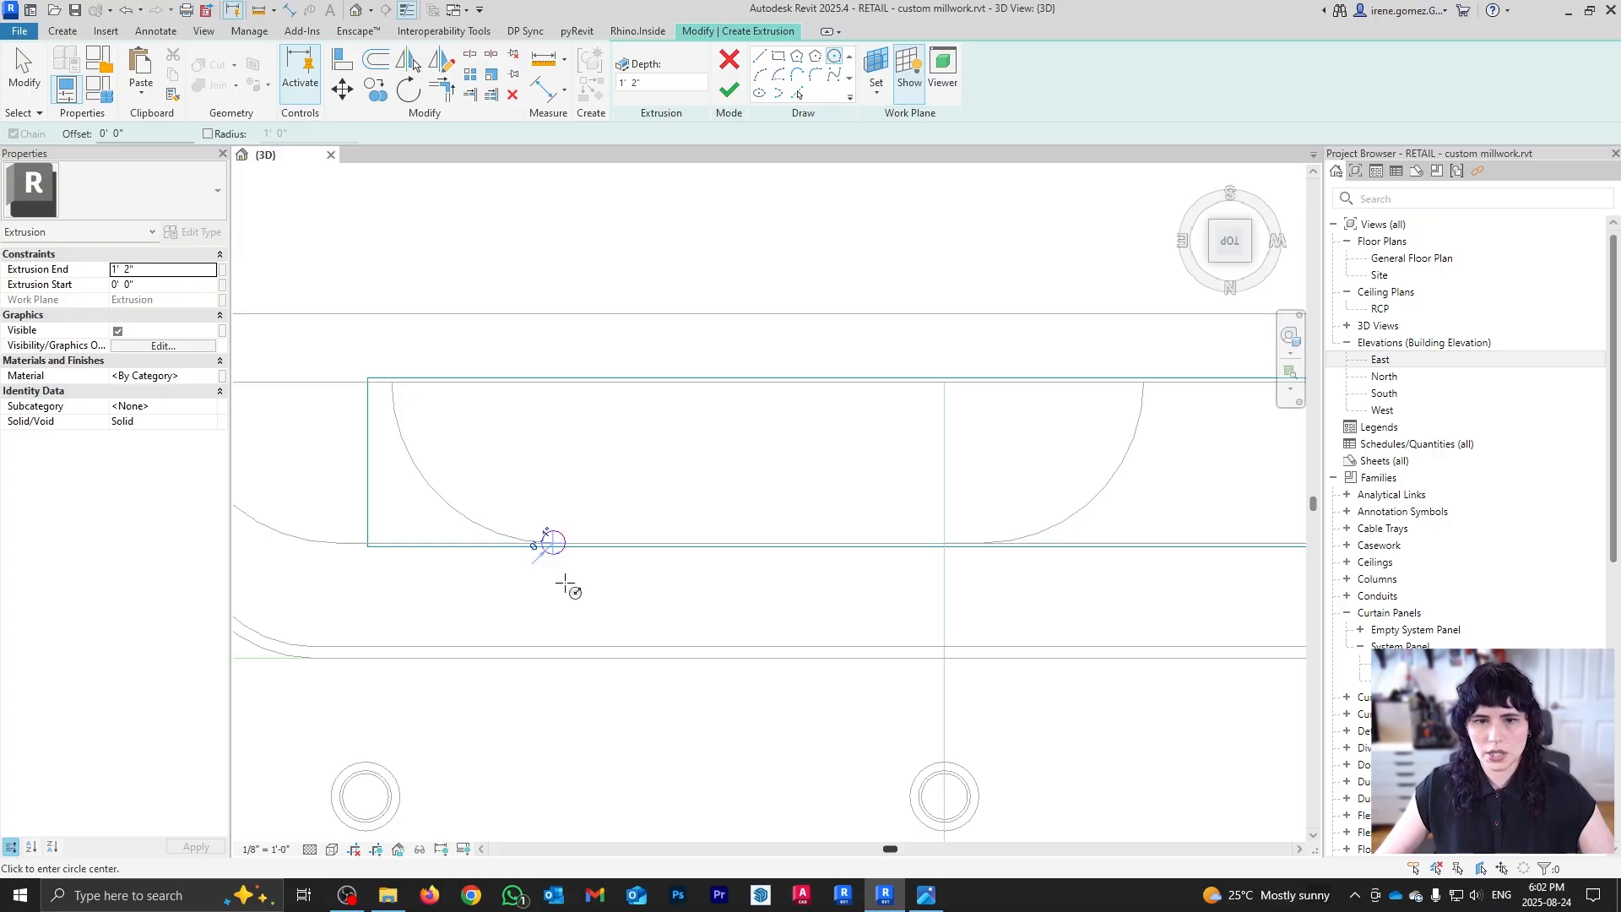
key("Escape")
Step: Move the rod circle up 7 inches
left_click_drag(524, 513, 616, 604)
key("m")
key("v")
left_click(642, 571)
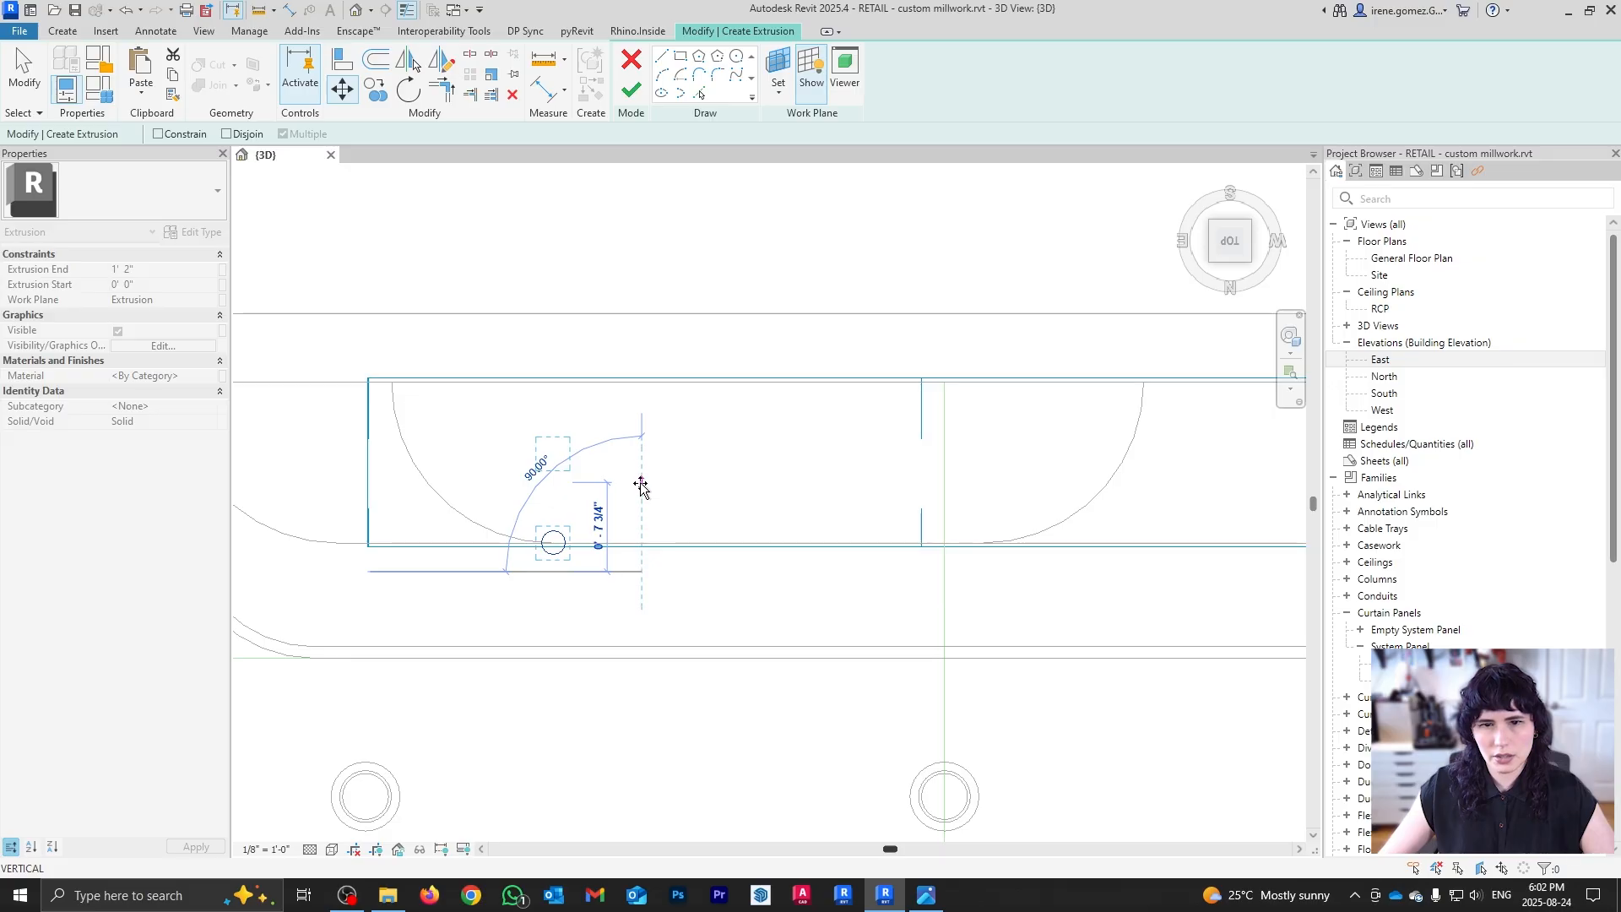
type("7")
key("Return")
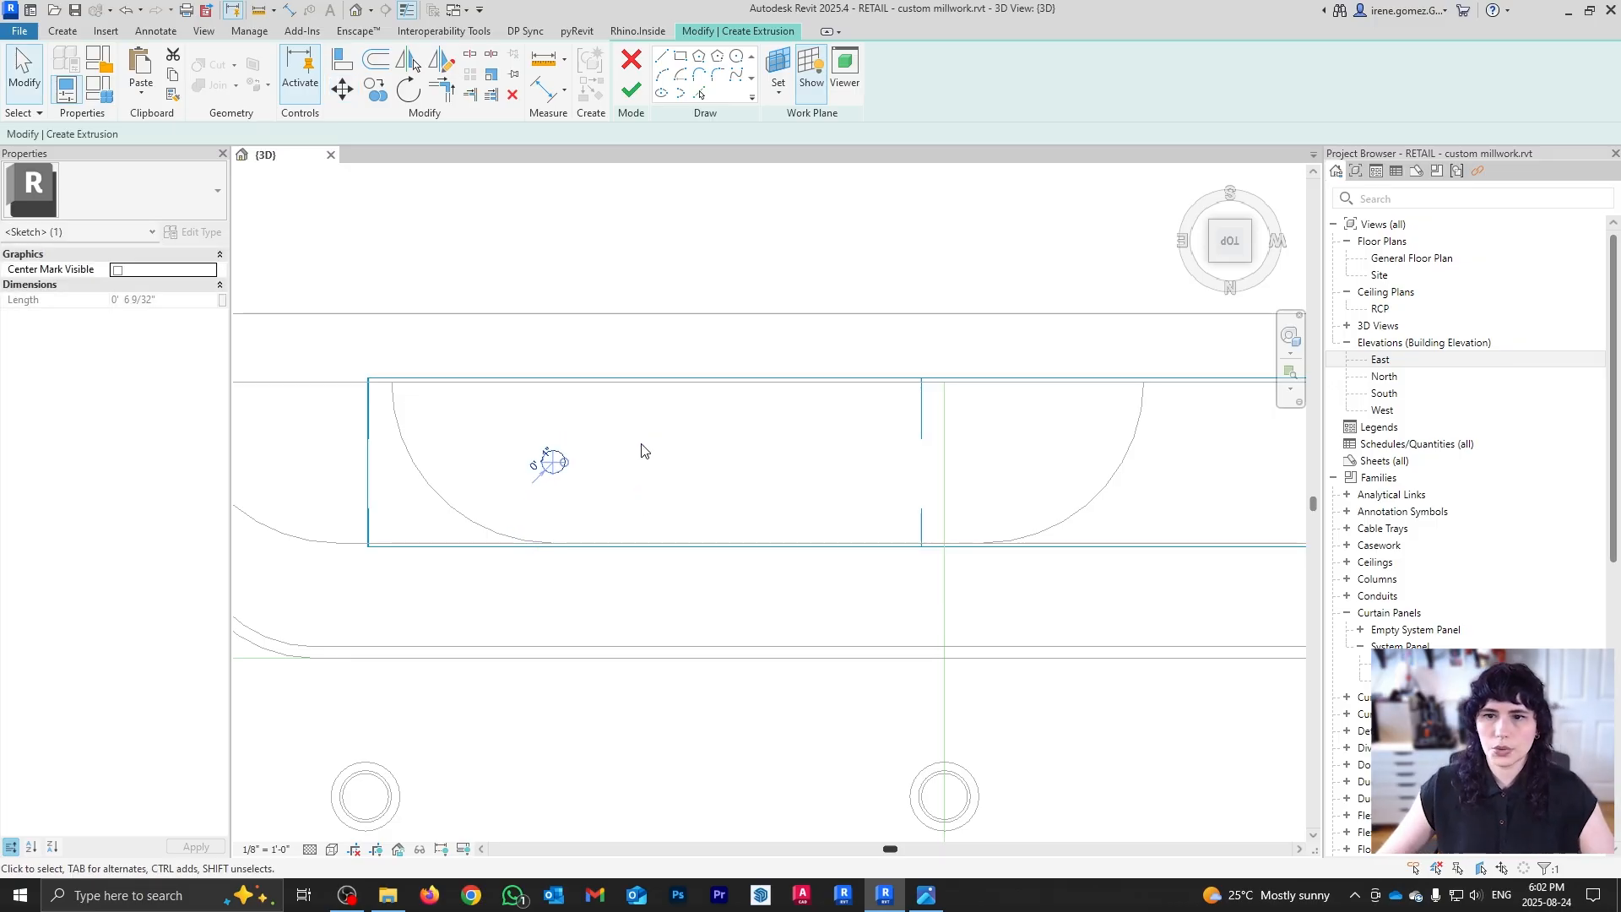
scroll(642, 451, "down", 1)
Step: Copy the circle to the right as a second rod and finish the extrusion sketch
key("o")
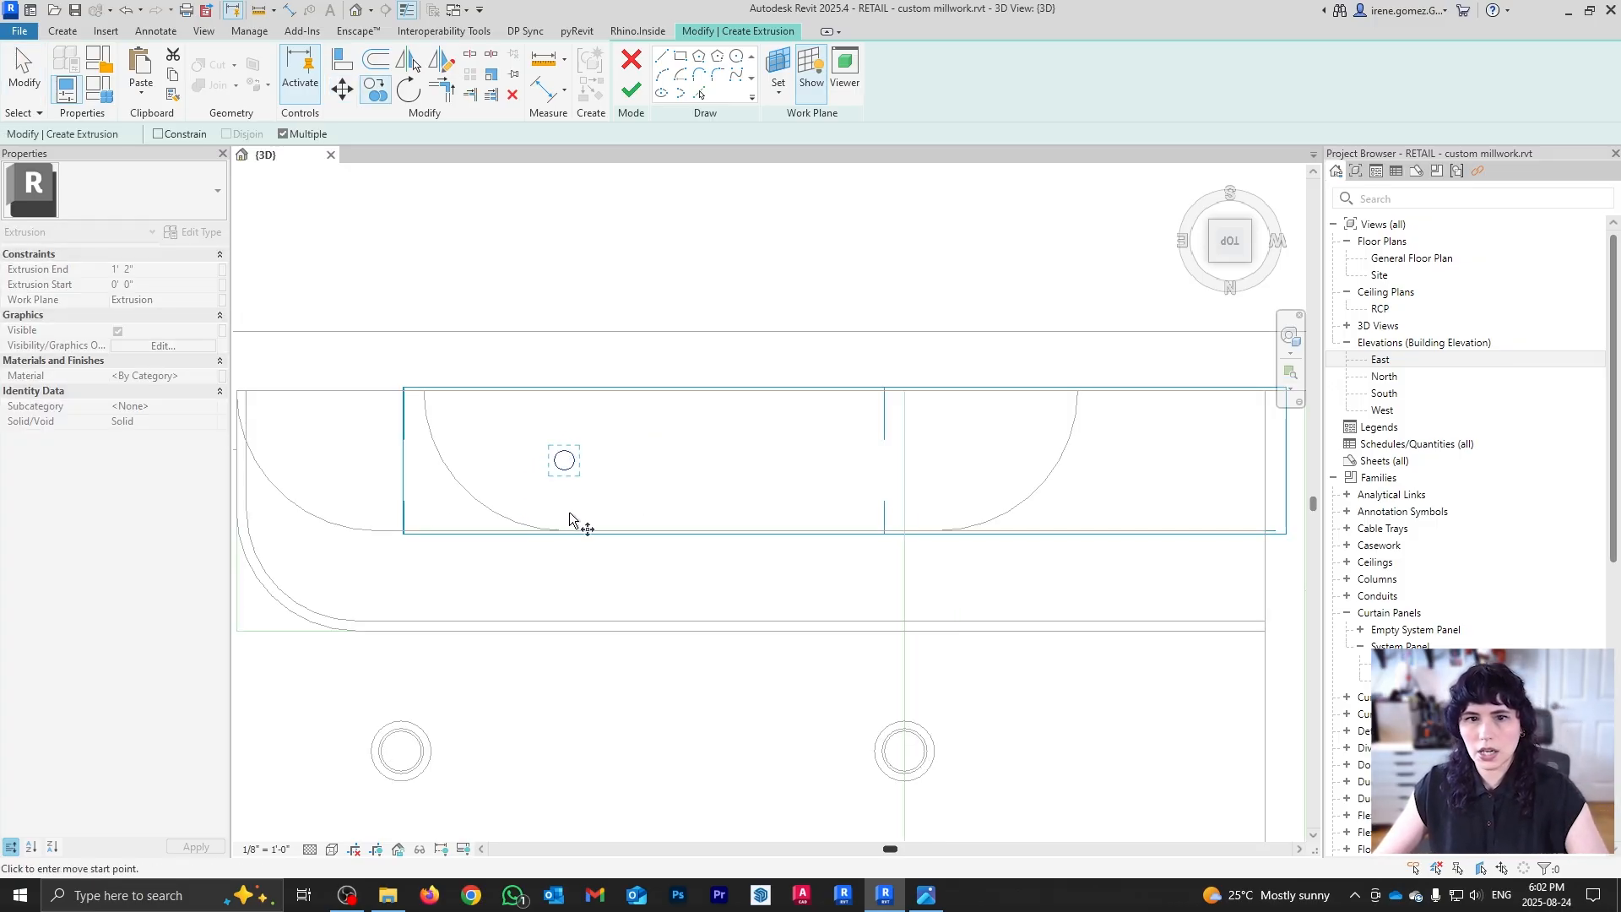
left_click(560, 529)
left_click(937, 531)
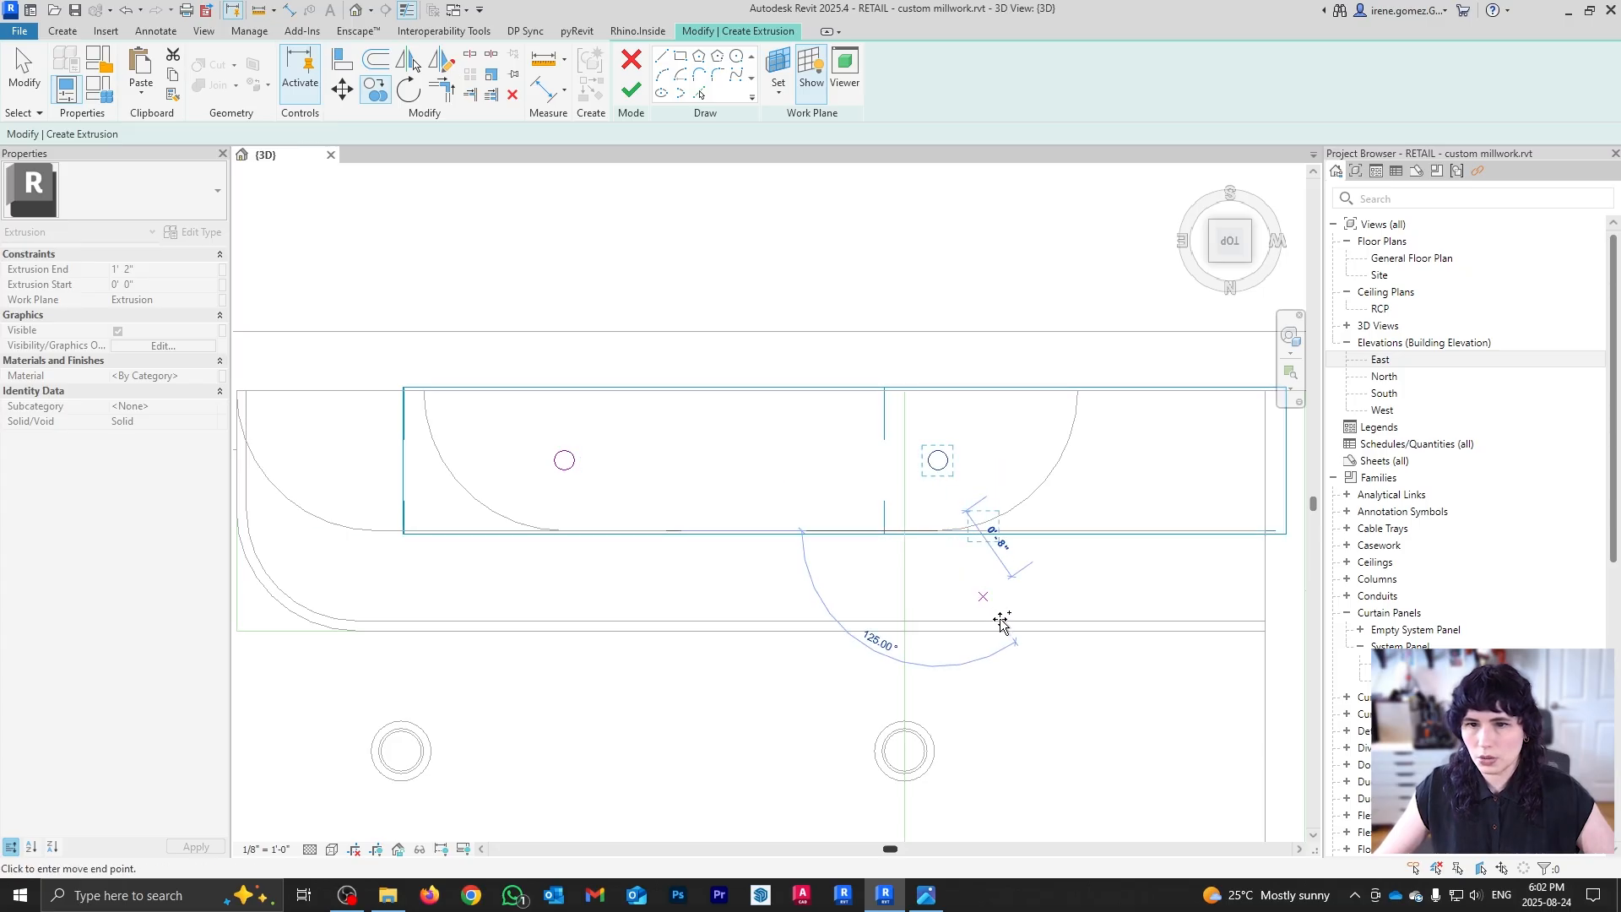
key("Escape")
left_click(633, 89)
scroll(743, 622, "down", 2)
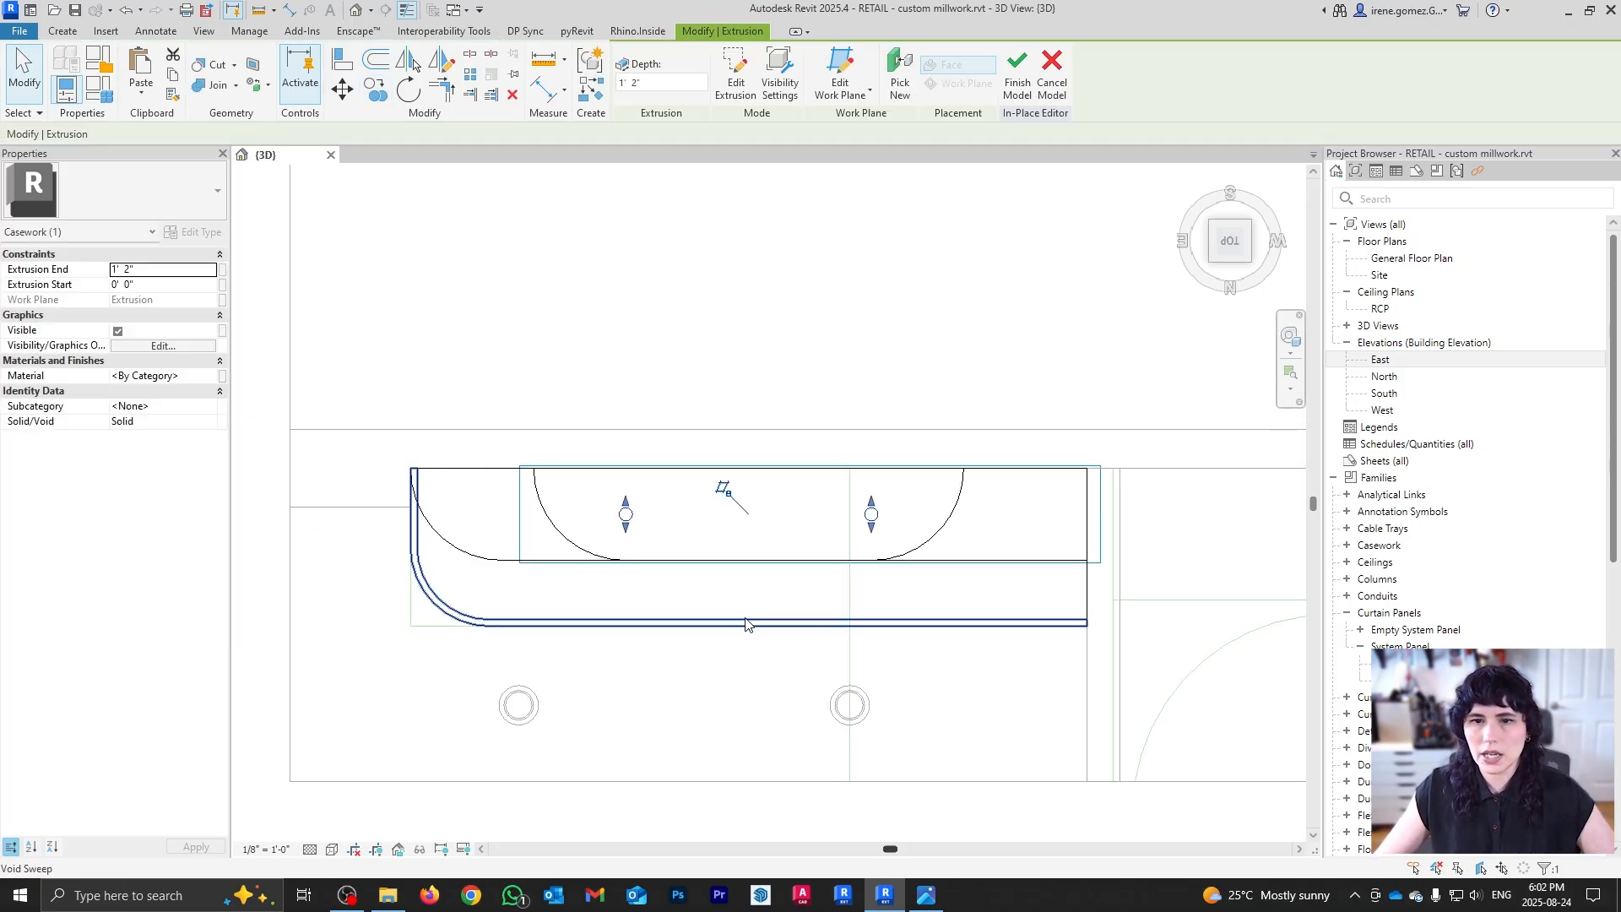
middle_click_drag(747, 621, 809, 283, "shift")
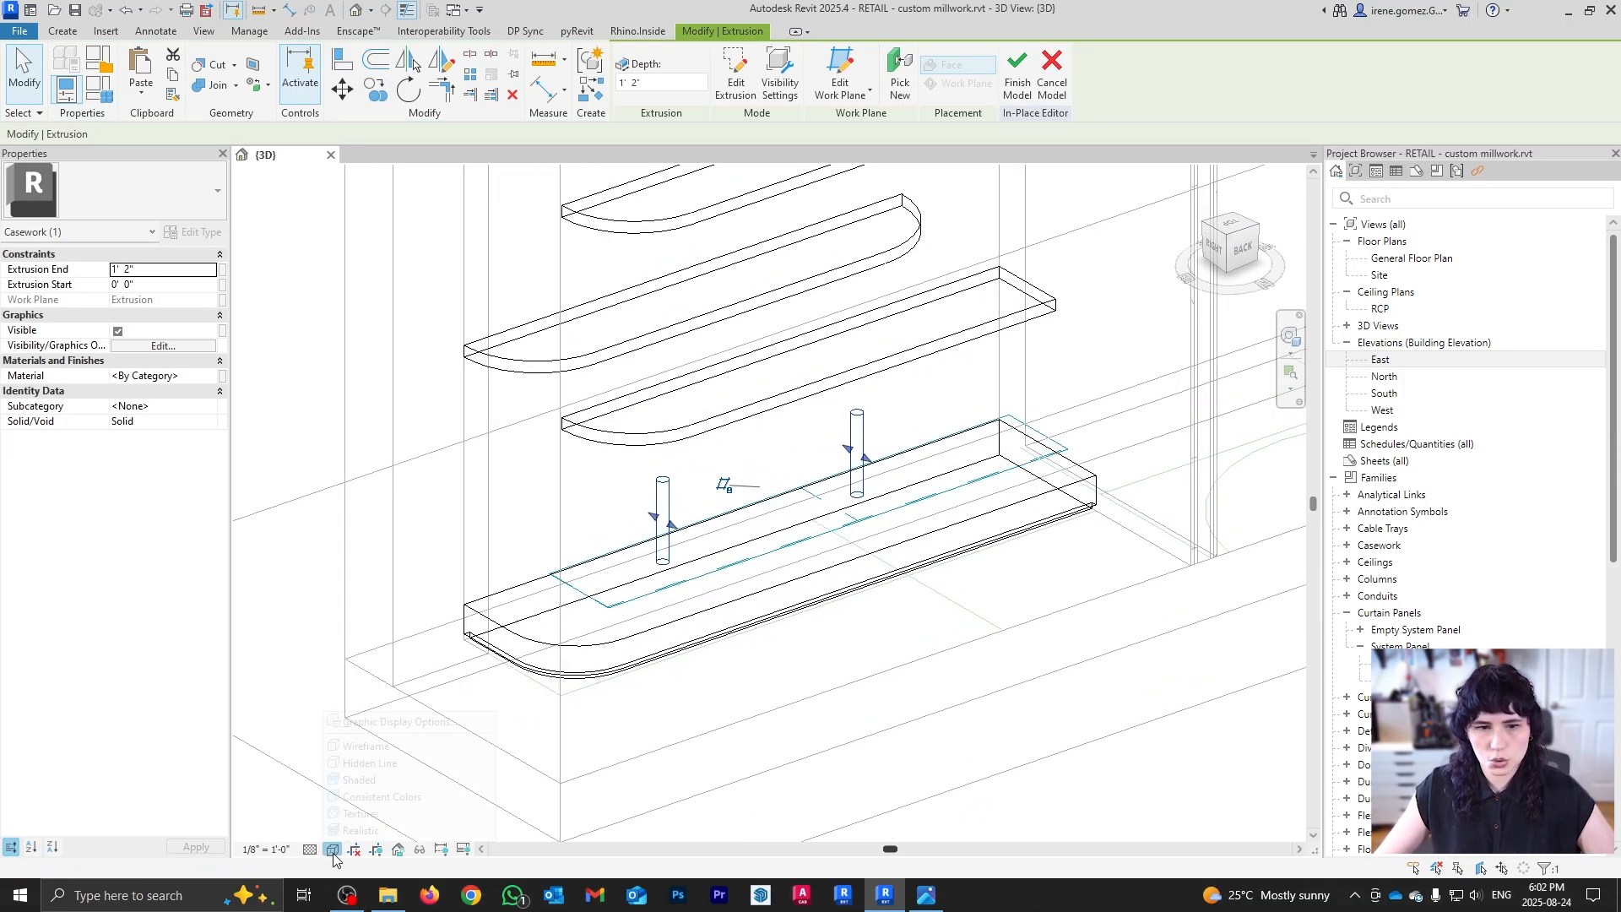
Step: In hidden-line style, stretch the rod extrusion up to the top shelf
left_click(331, 848)
left_click(371, 763)
middle_click_drag(955, 489, 927, 695)
middle_click_drag(928, 694, 874, 623, "shift")
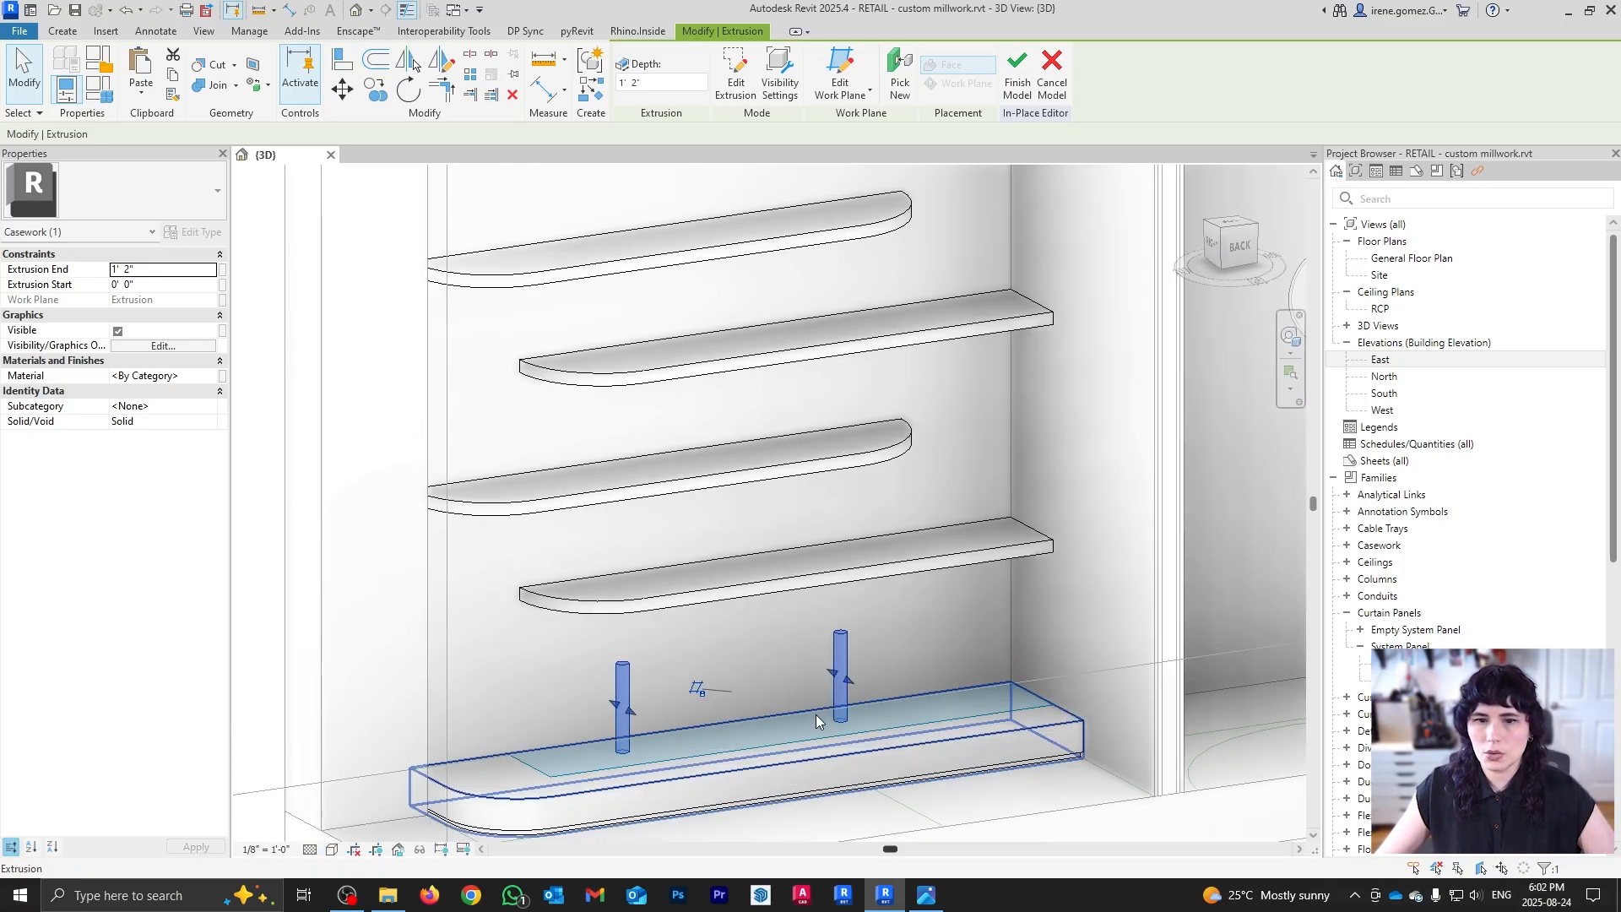
left_click(846, 650)
scroll(743, 652, "down", 2)
left_click_drag(740, 652, 702, 265)
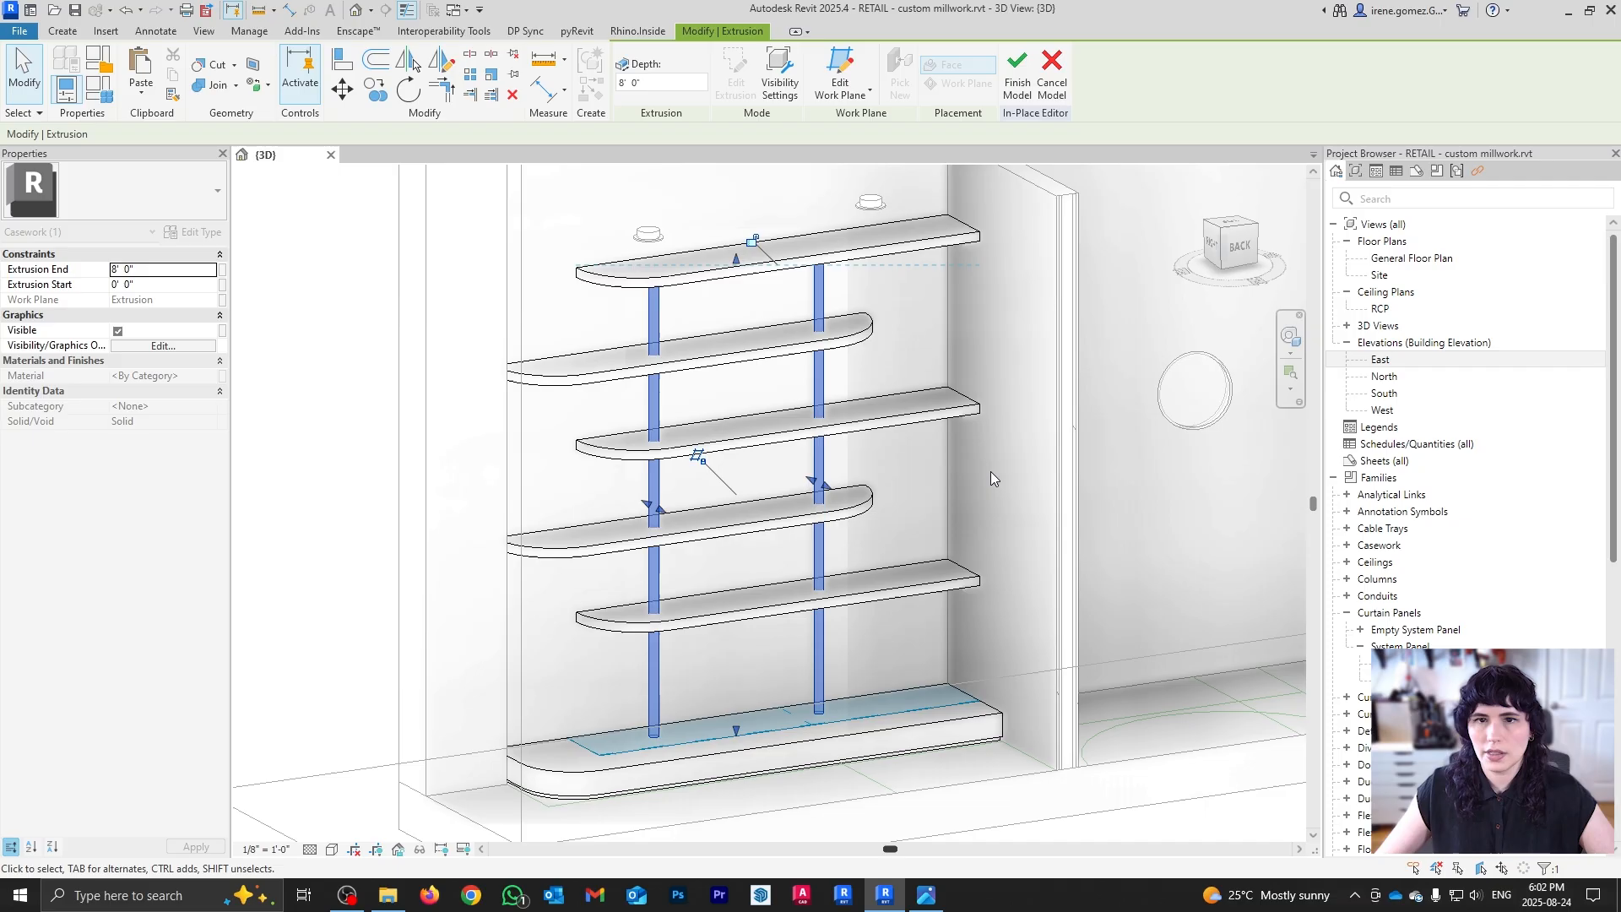
Step: Join the rod extrusion to the shelf solid with Join Geometry, then Finish Model
left_click(880, 491)
scroll(627, 442, "up", 5)
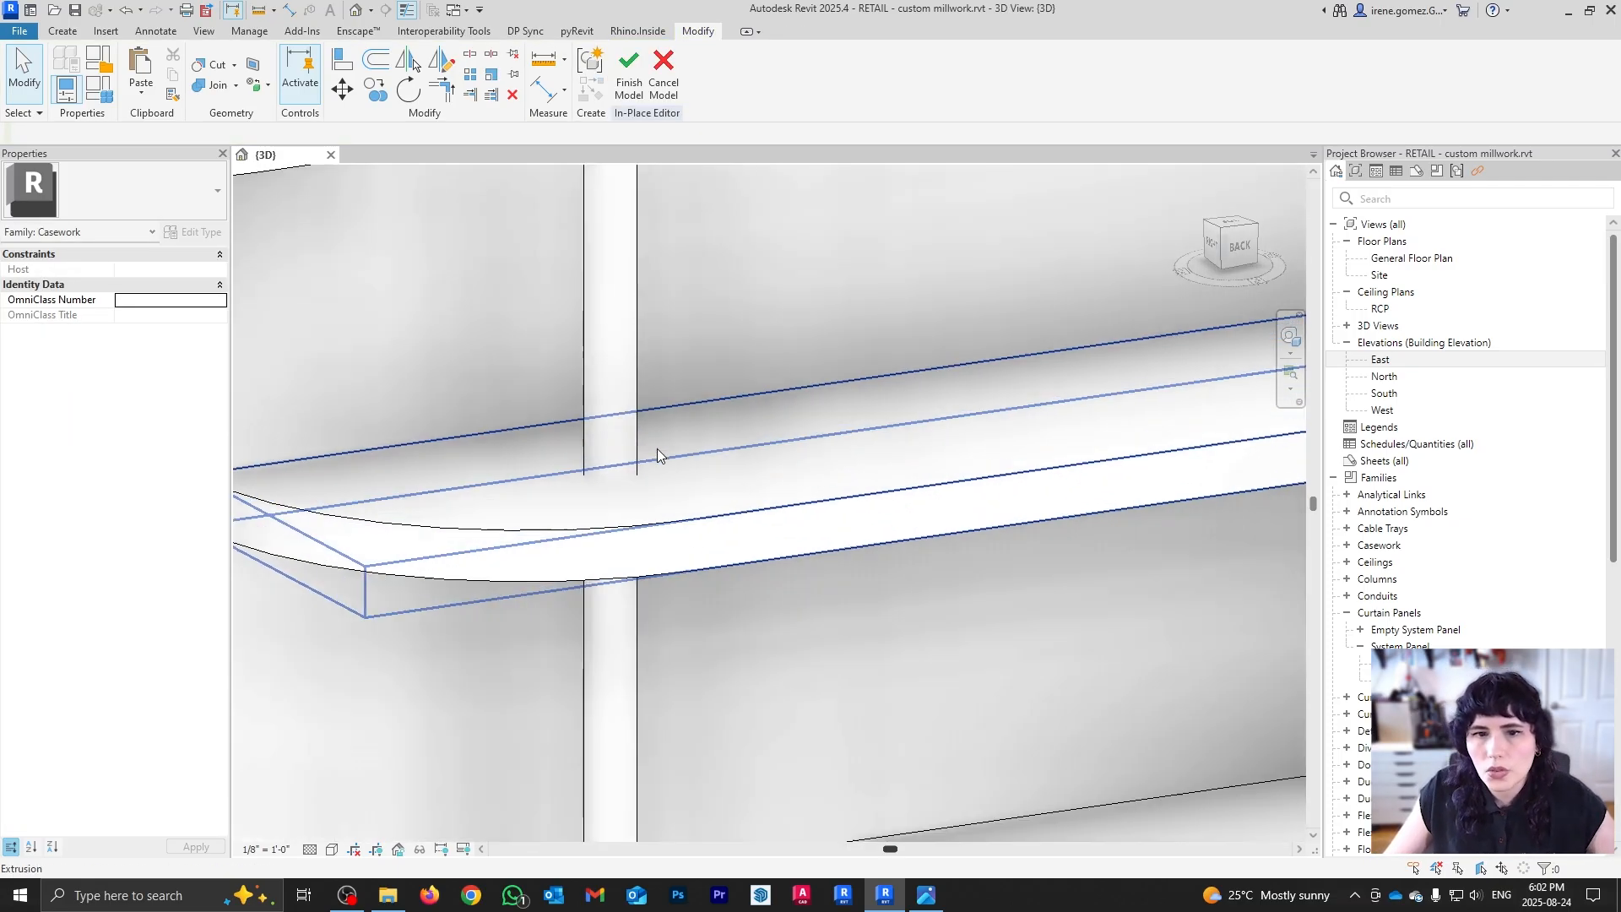
scroll(777, 449, "down", 8)
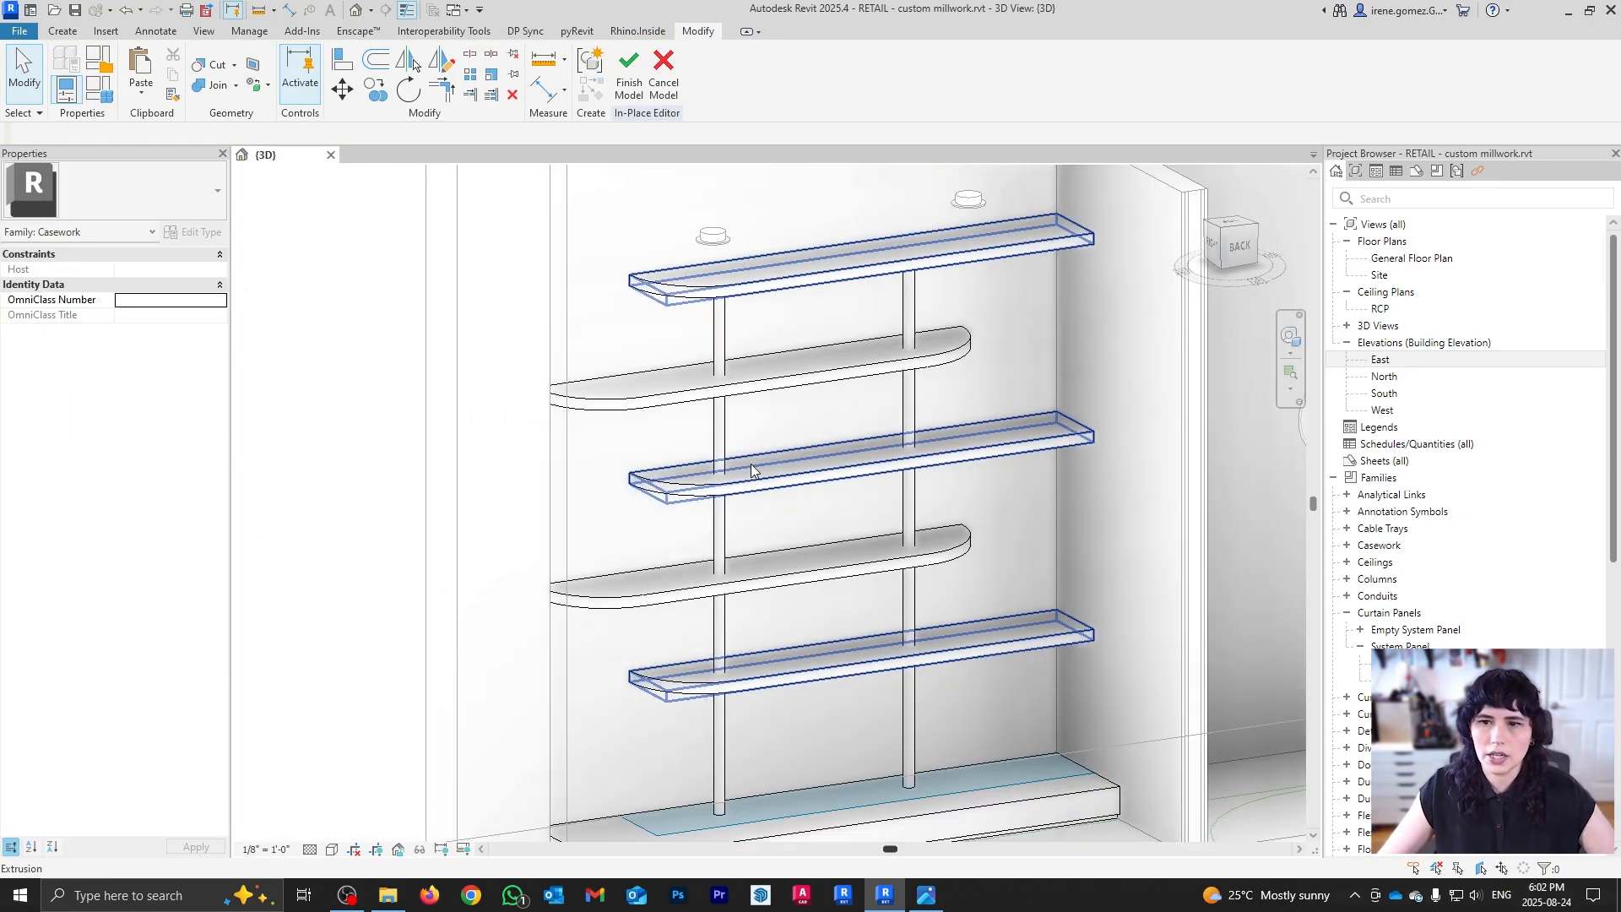
mouse_move(959, 471)
middle_mouse_down("shift")
mouse_move(966, 578)
mouse_move(945, 488)
middle_mouse_up("shift")
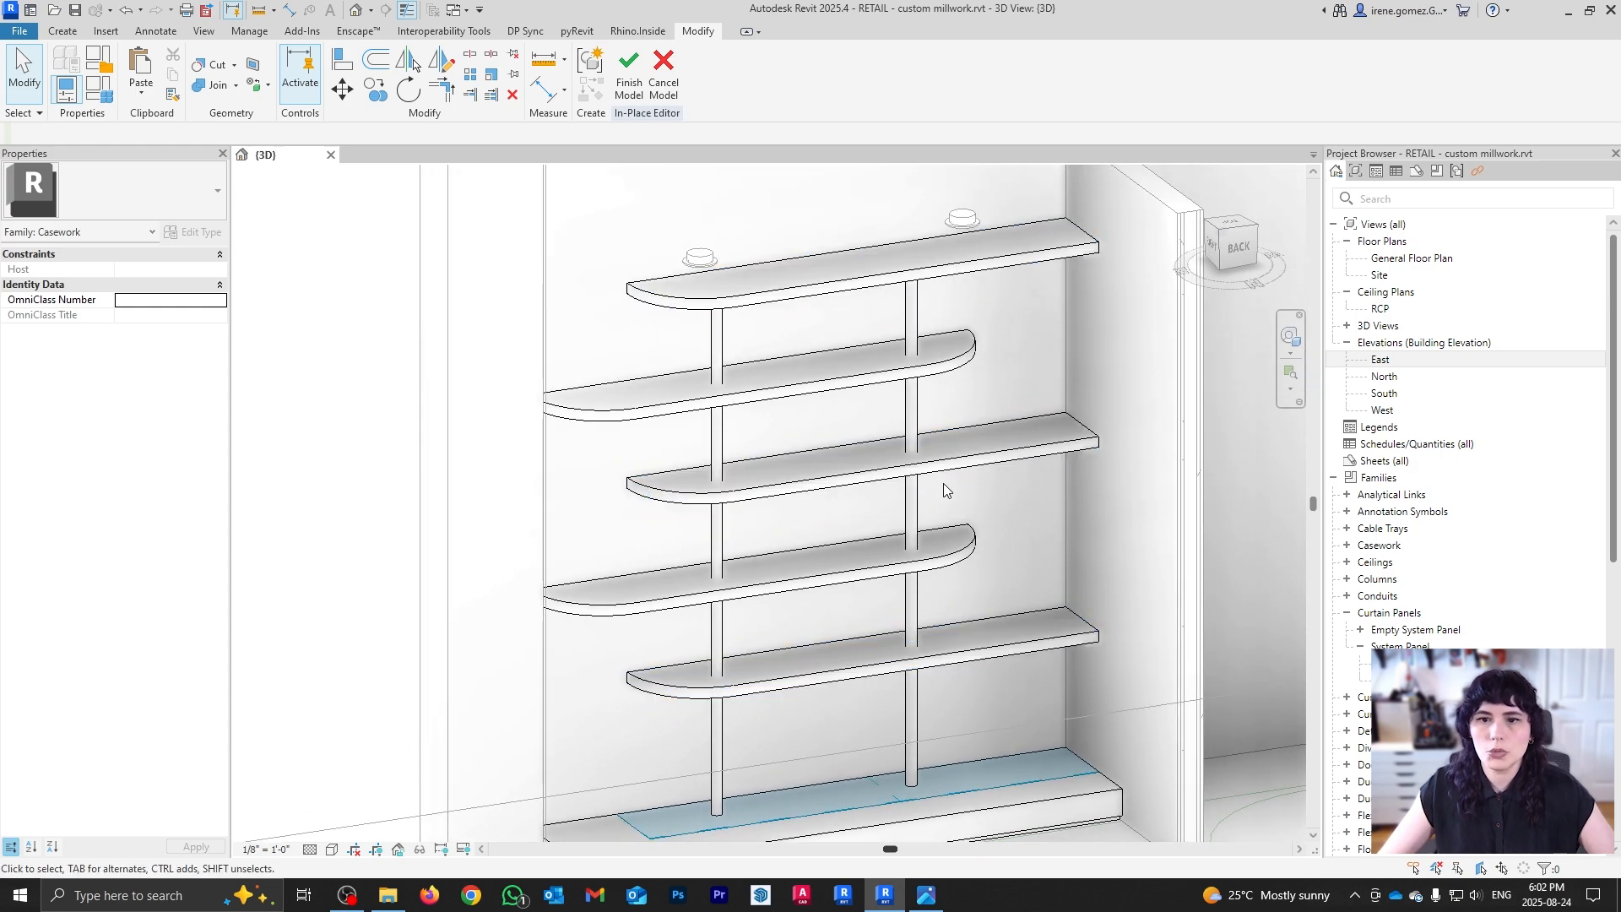
left_click(218, 95)
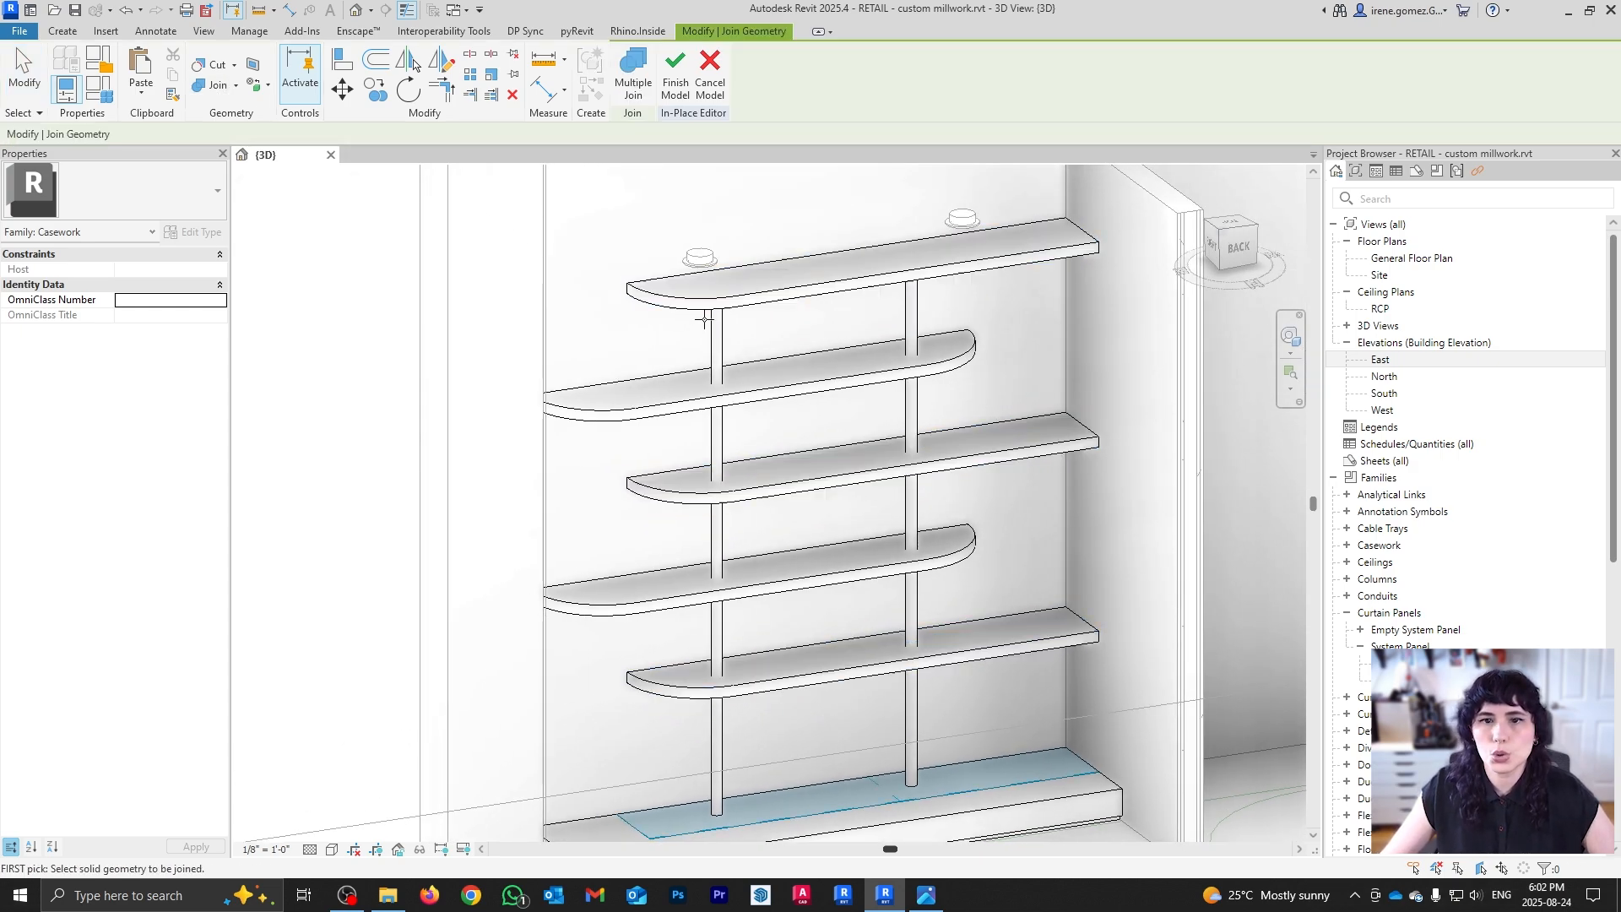
left_click(742, 304)
left_click(716, 336)
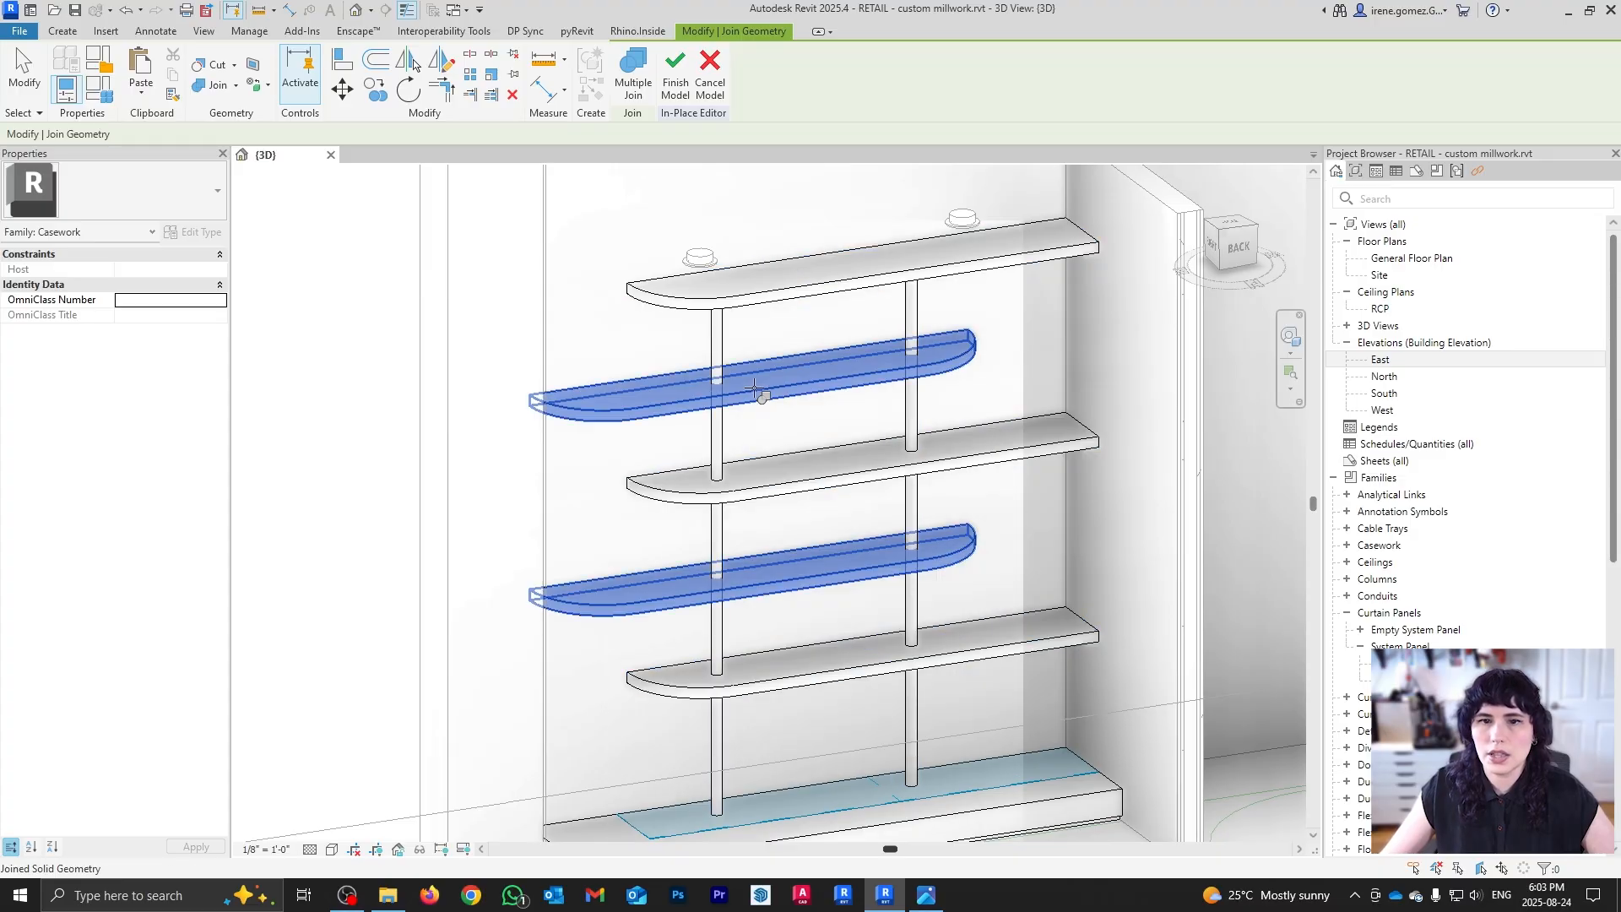
key("Escape")
middle_click_drag(845, 449, 776, 439, "shift")
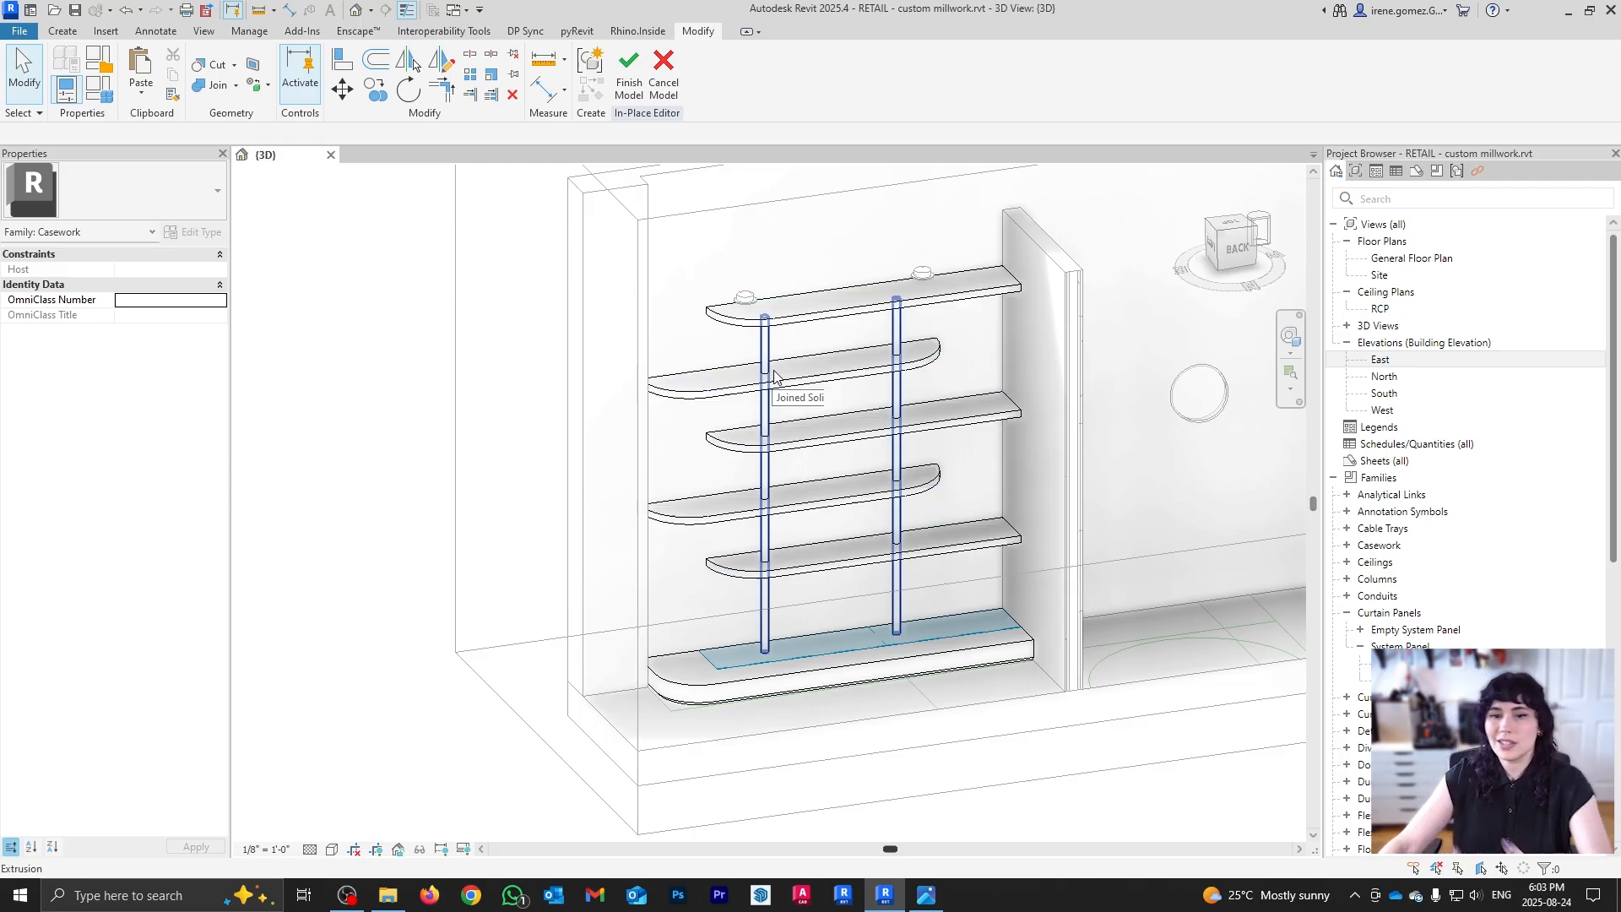
left_click(629, 78)
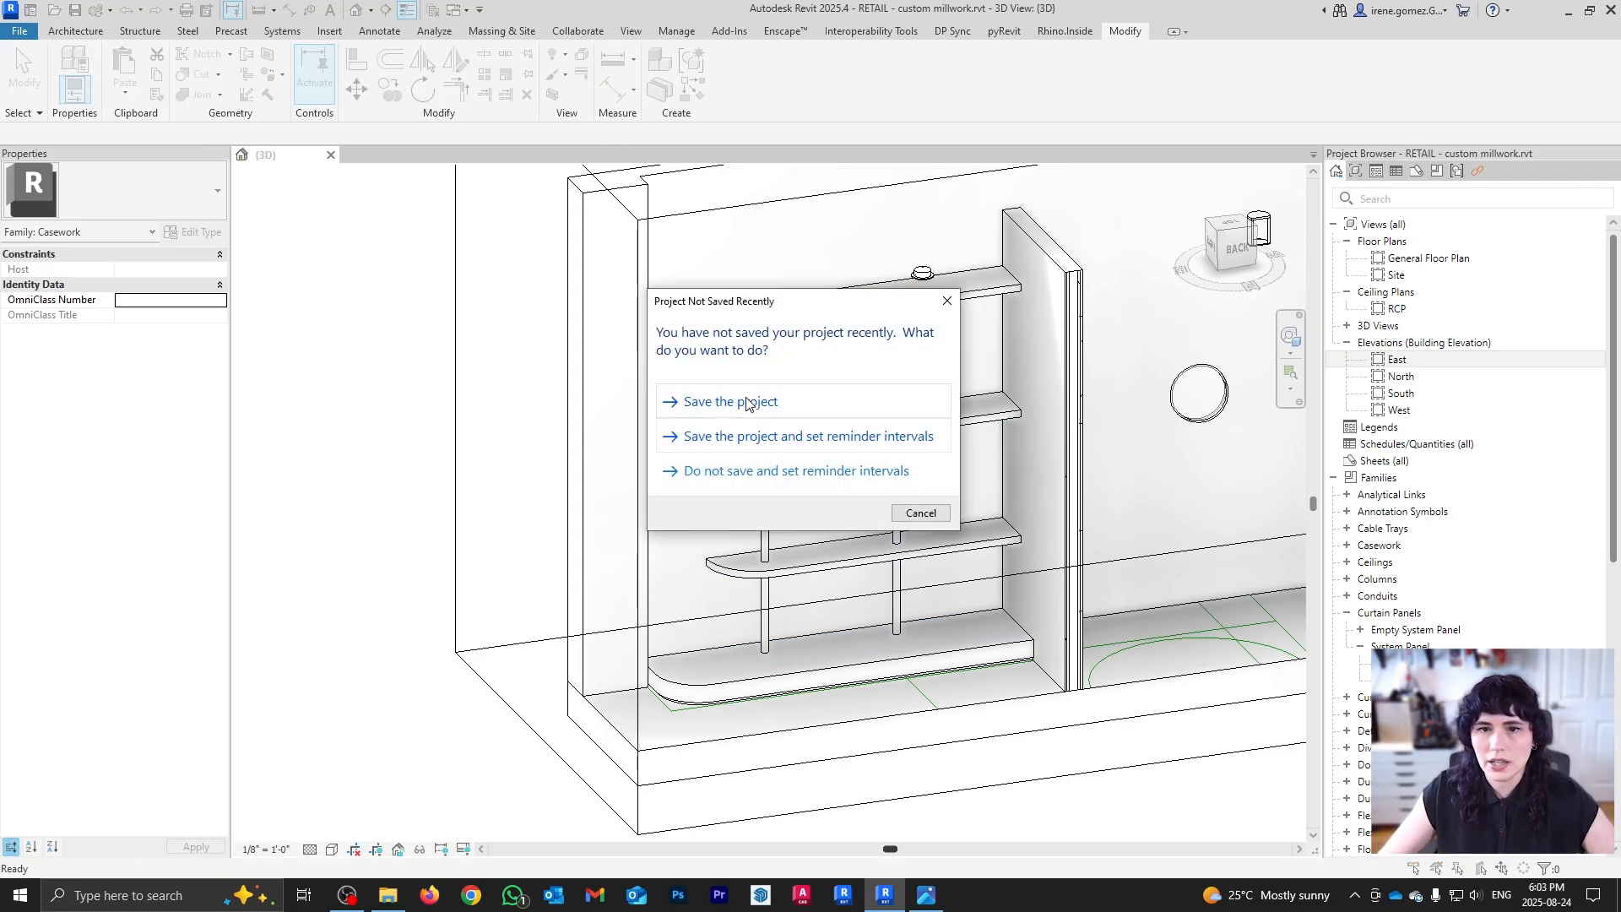
Step: Save the project and orbit toward the right side of the room
left_click(748, 403)
scroll(475, 422, "down", 3)
middle_click_drag(473, 410, 715, 516, "shift")
scroll(850, 665, "up", 2)
scroll(716, 515, "up", 1)
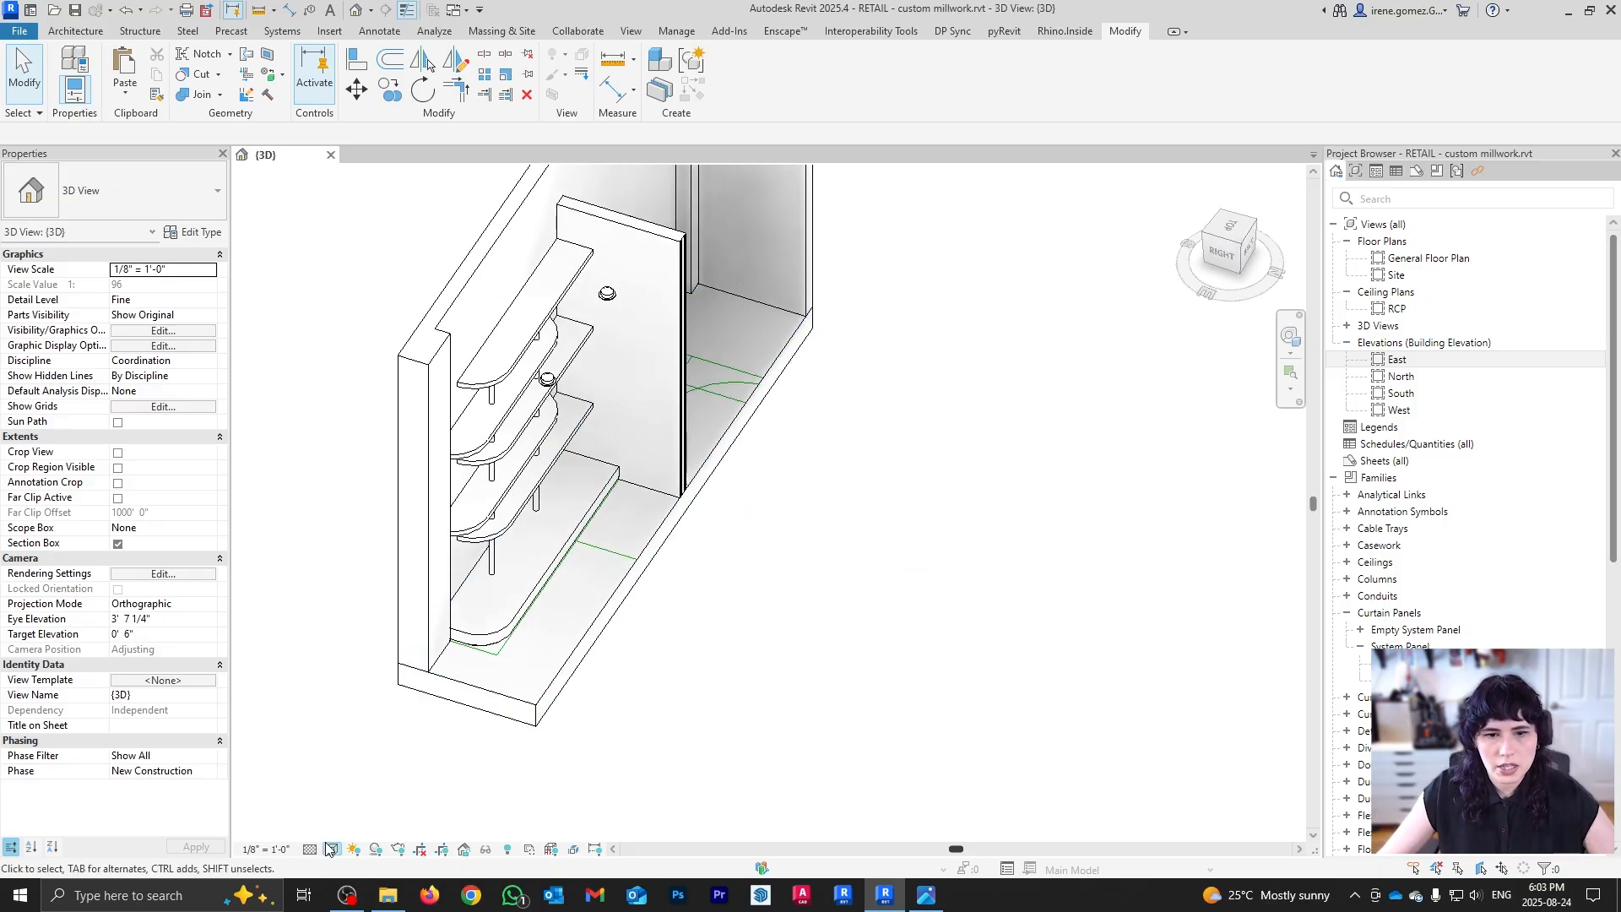
Step: With hidden elements revealed, pull the section box's sides in around the shelving corner
left_click(509, 851)
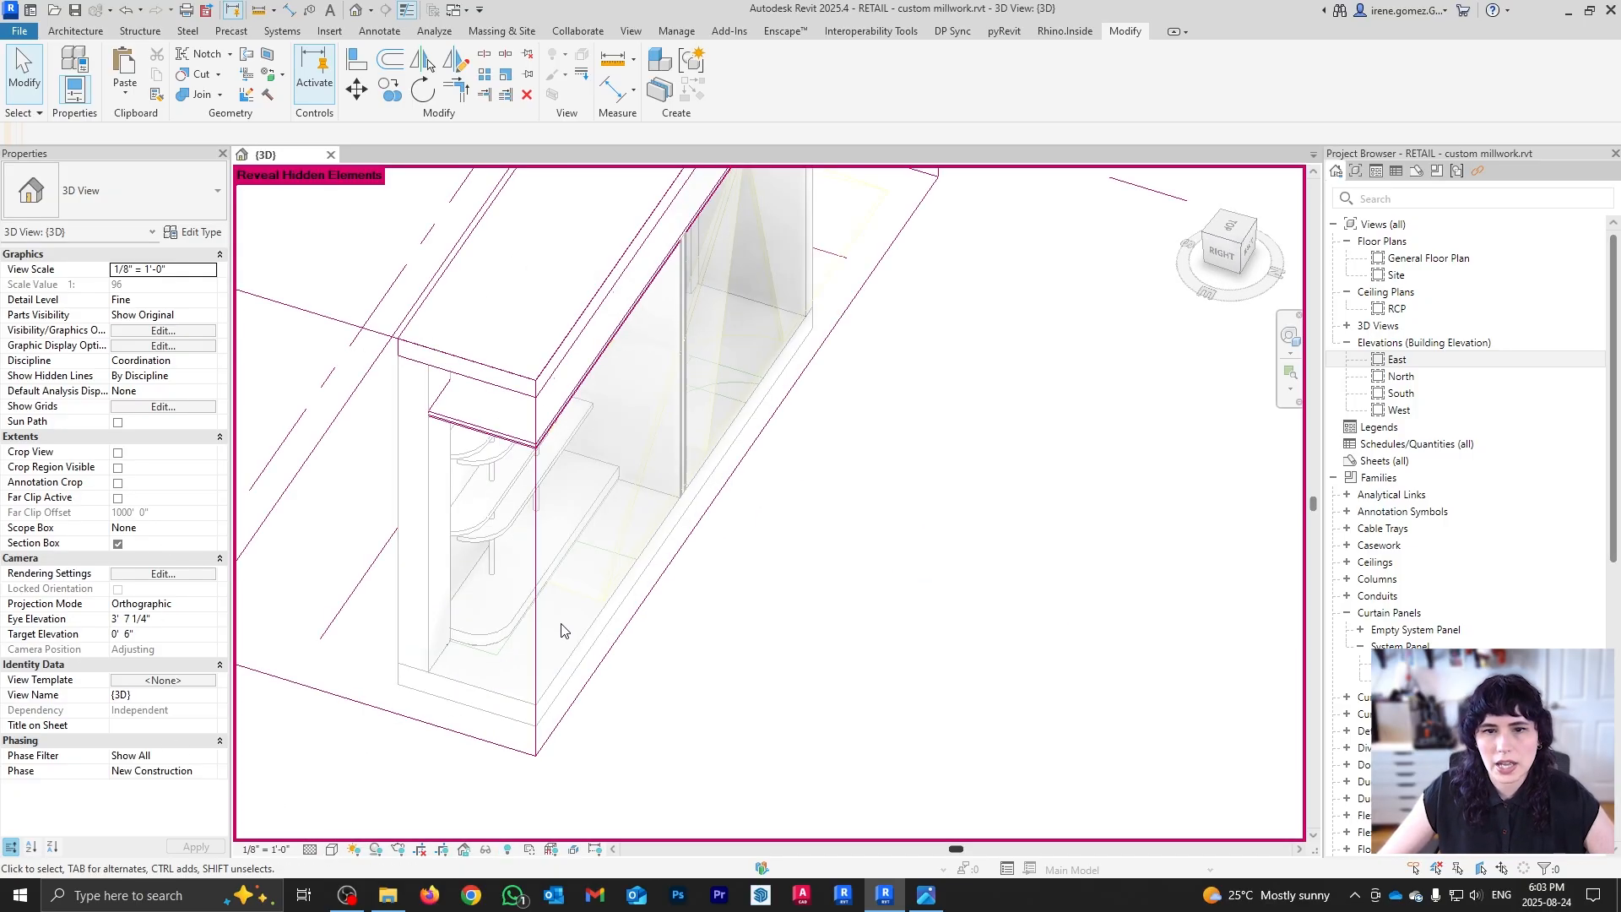
scroll(554, 623, "down", 3)
left_click(558, 640)
left_click_drag(624, 468, 809, 516)
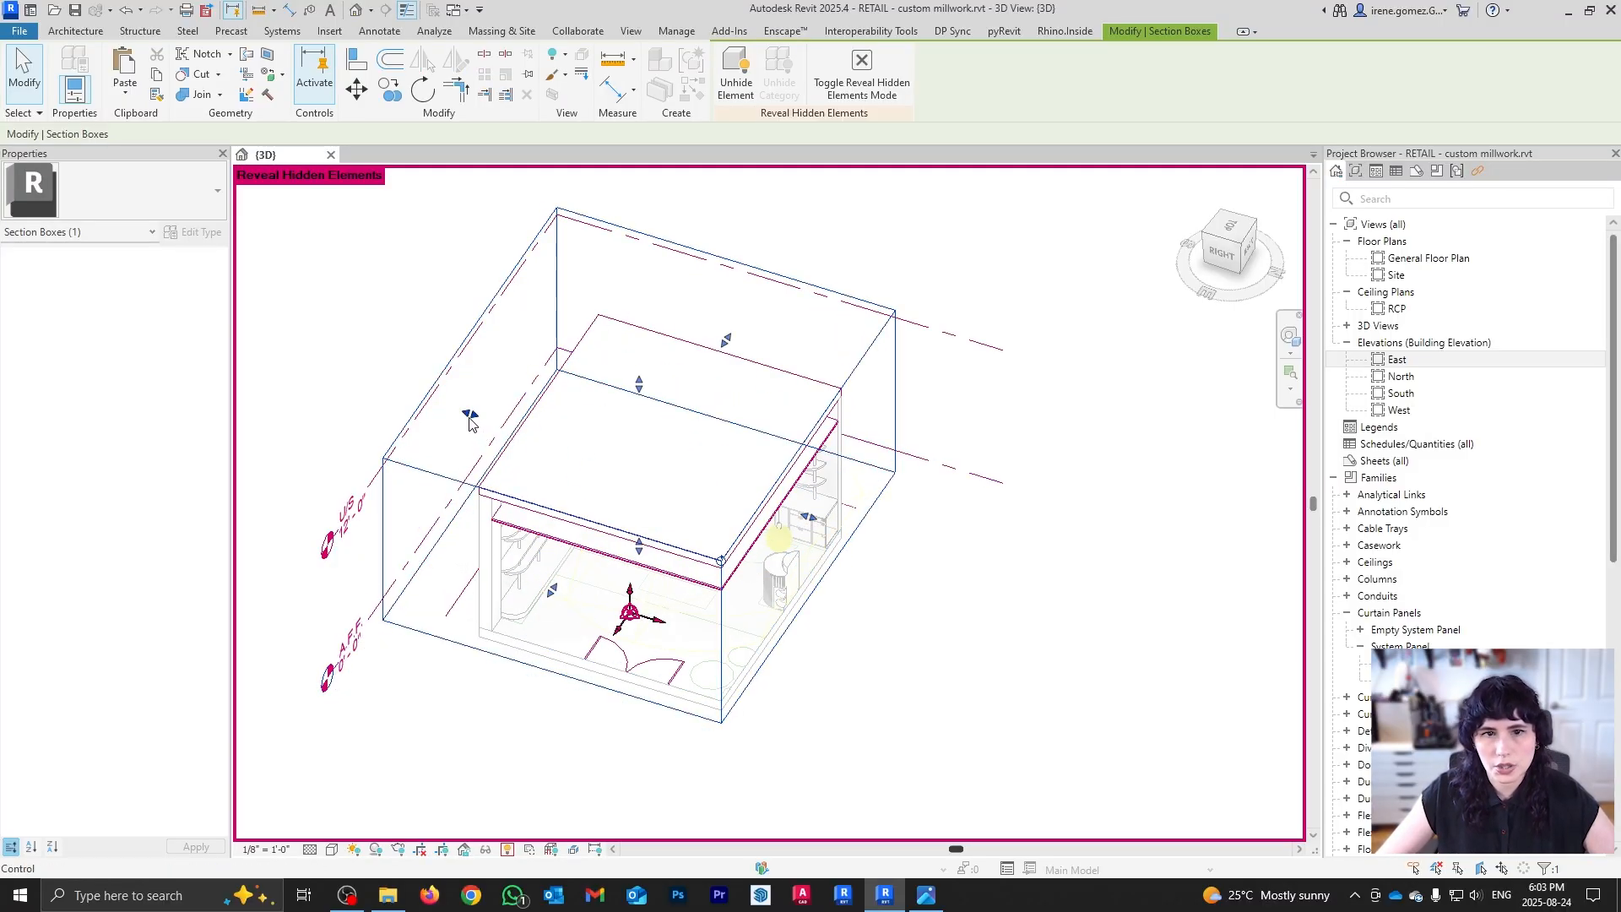
left_click_drag(470, 413, 607, 455)
middle_click_drag(739, 709, 798, 570, "shift")
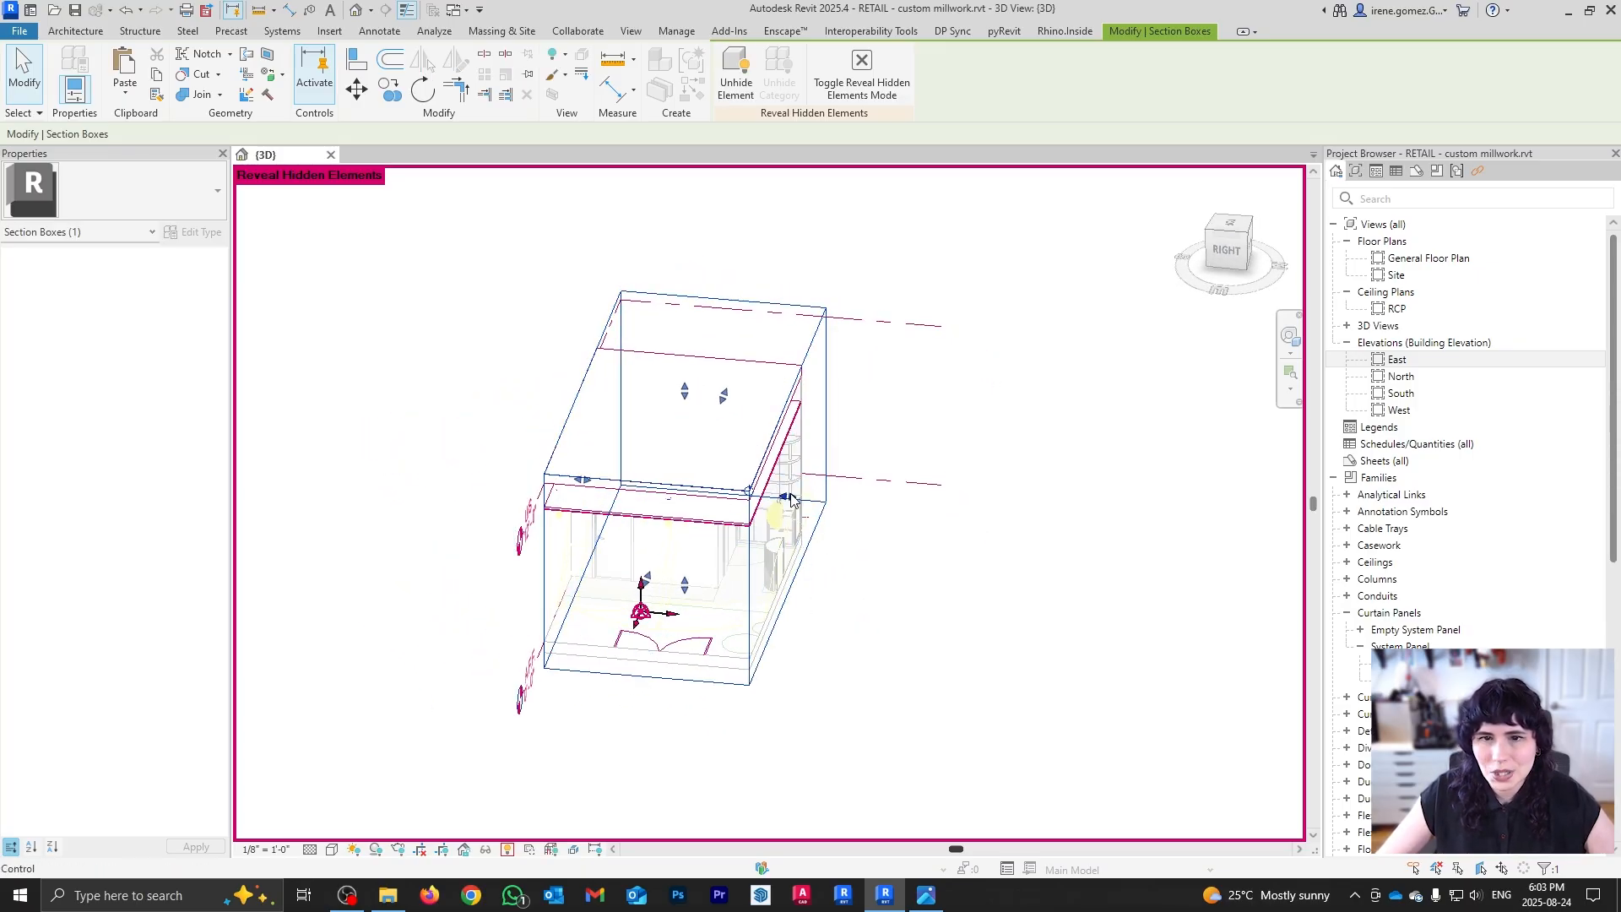
left_click_drag(788, 497, 765, 495)
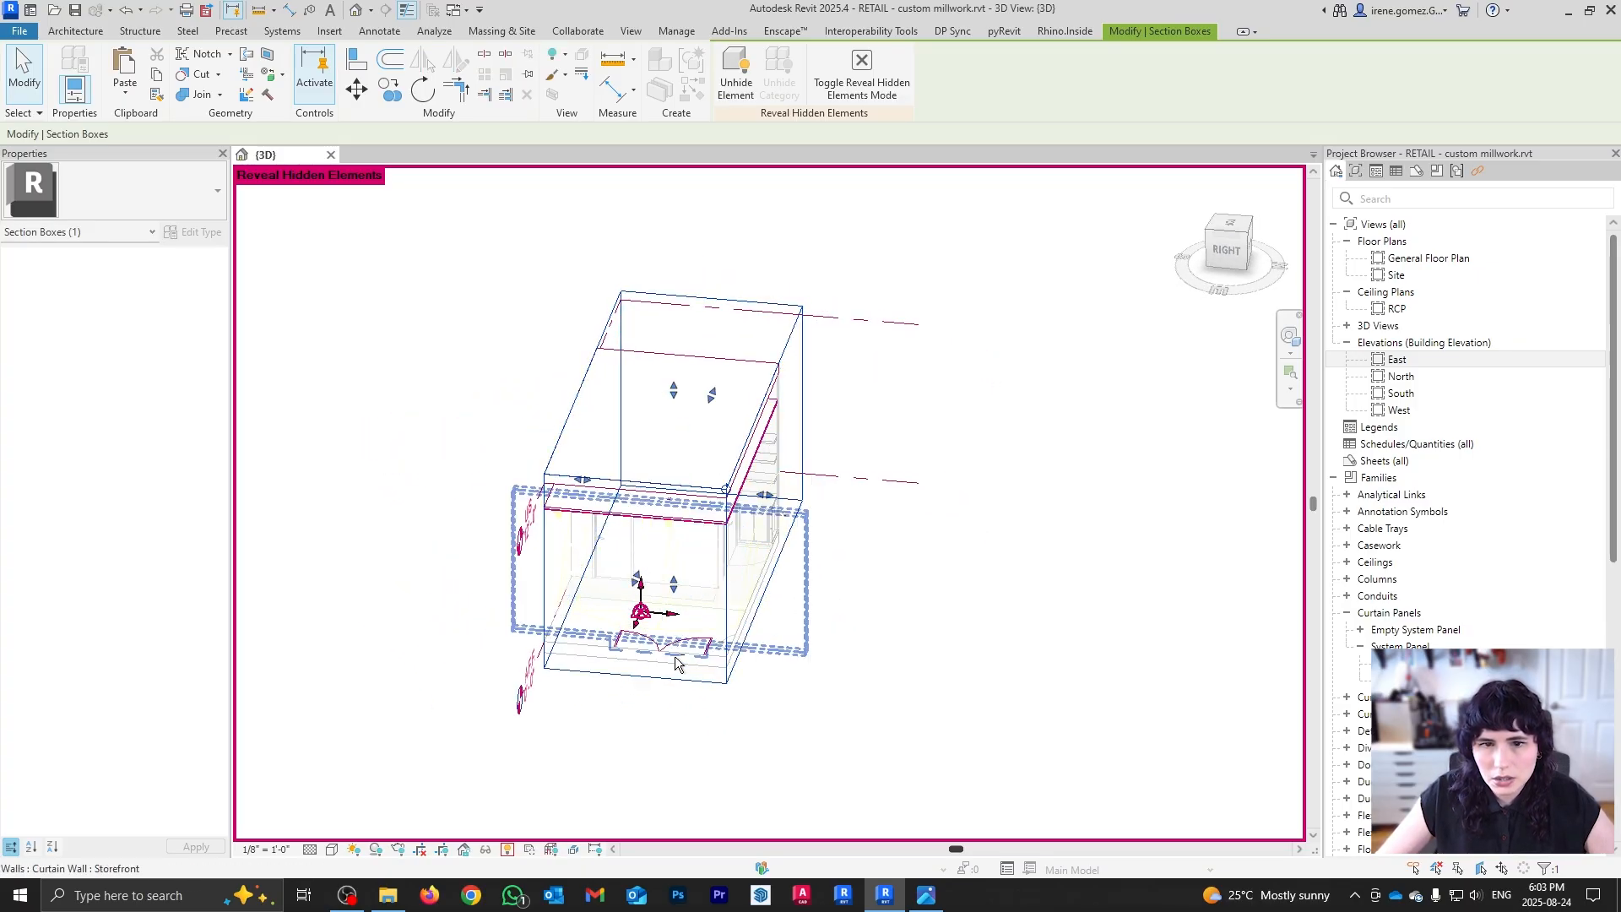
Step: Shrink the section box further from the left and back, then open the shelving photo
mouse_move(676, 662)
middle_mouse_down("shift")
mouse_move(712, 669)
mouse_move(678, 666)
middle_mouse_up("shift")
left_click_drag(585, 479, 630, 481)
left_click(963, 669)
middle_click_drag(810, 632, 818, 666, "shift")
left_click(710, 622)
left_click_drag(873, 378, 593, 534)
left_click(731, 261)
left_click(509, 850)
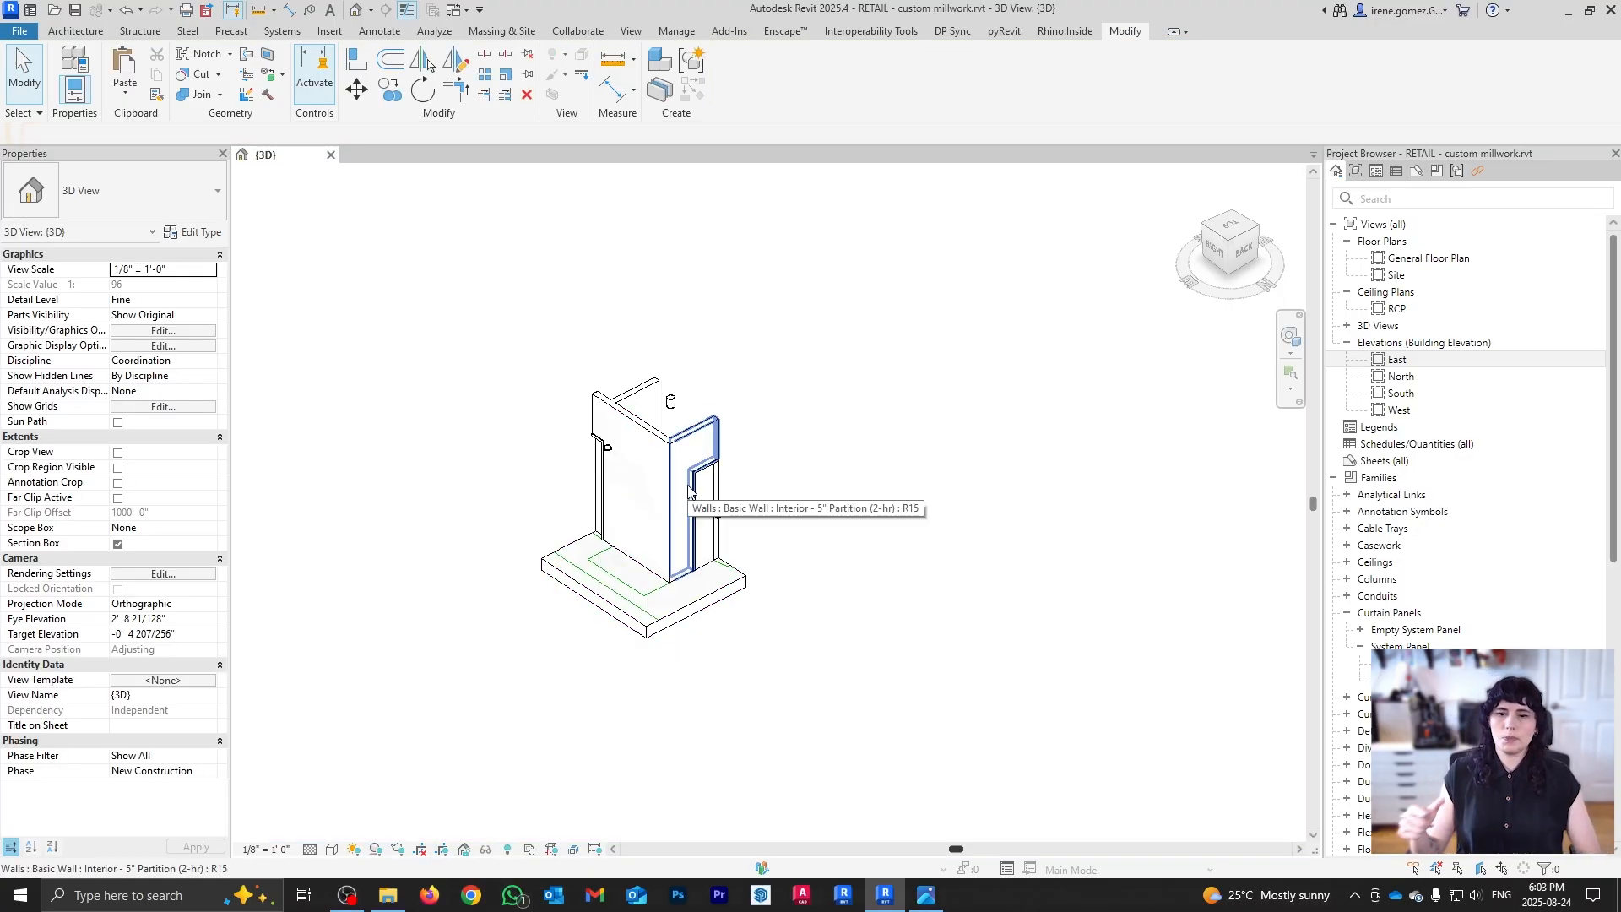
left_click(927, 895)
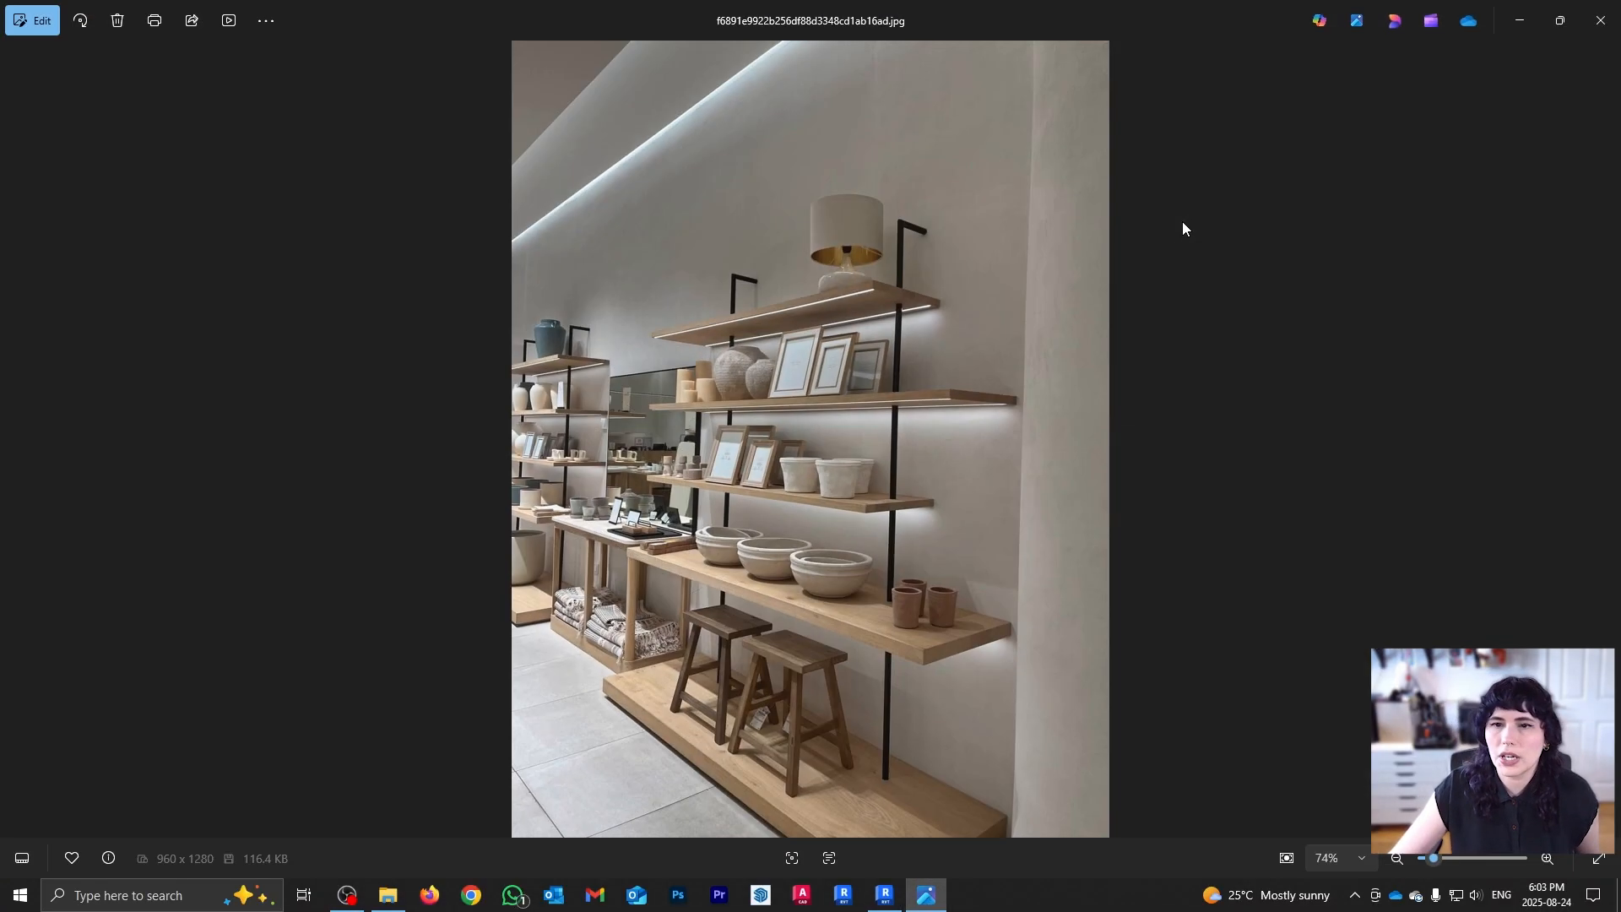
Step: Close the shelving photo and open the arched-niche clothing-rack reference image
left_click(1601, 20)
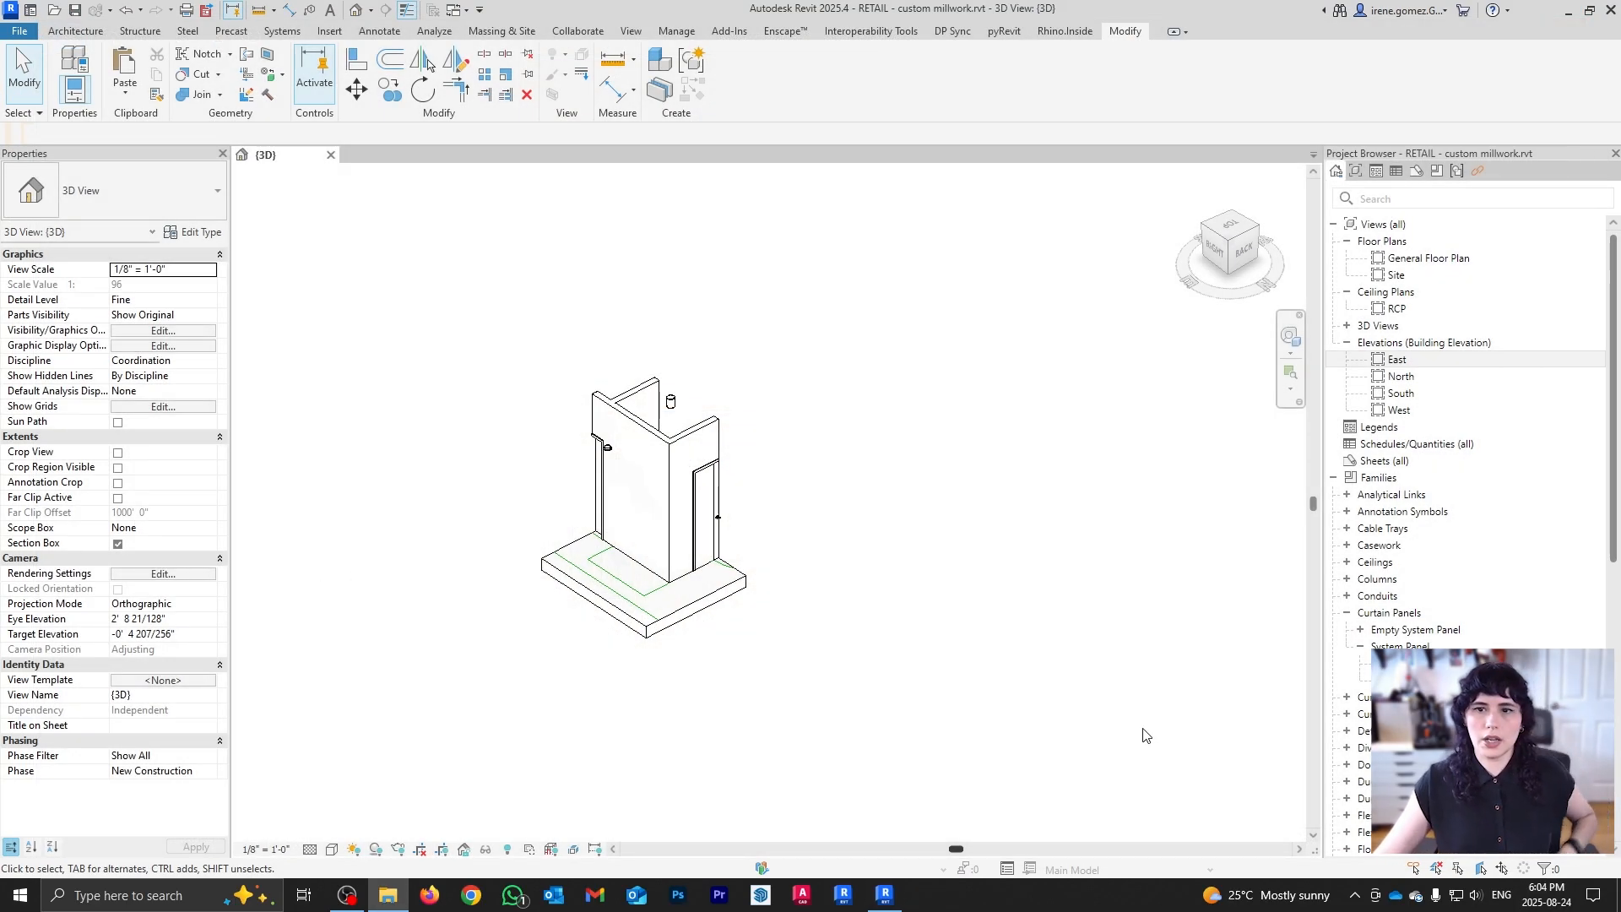
left_click(934, 905)
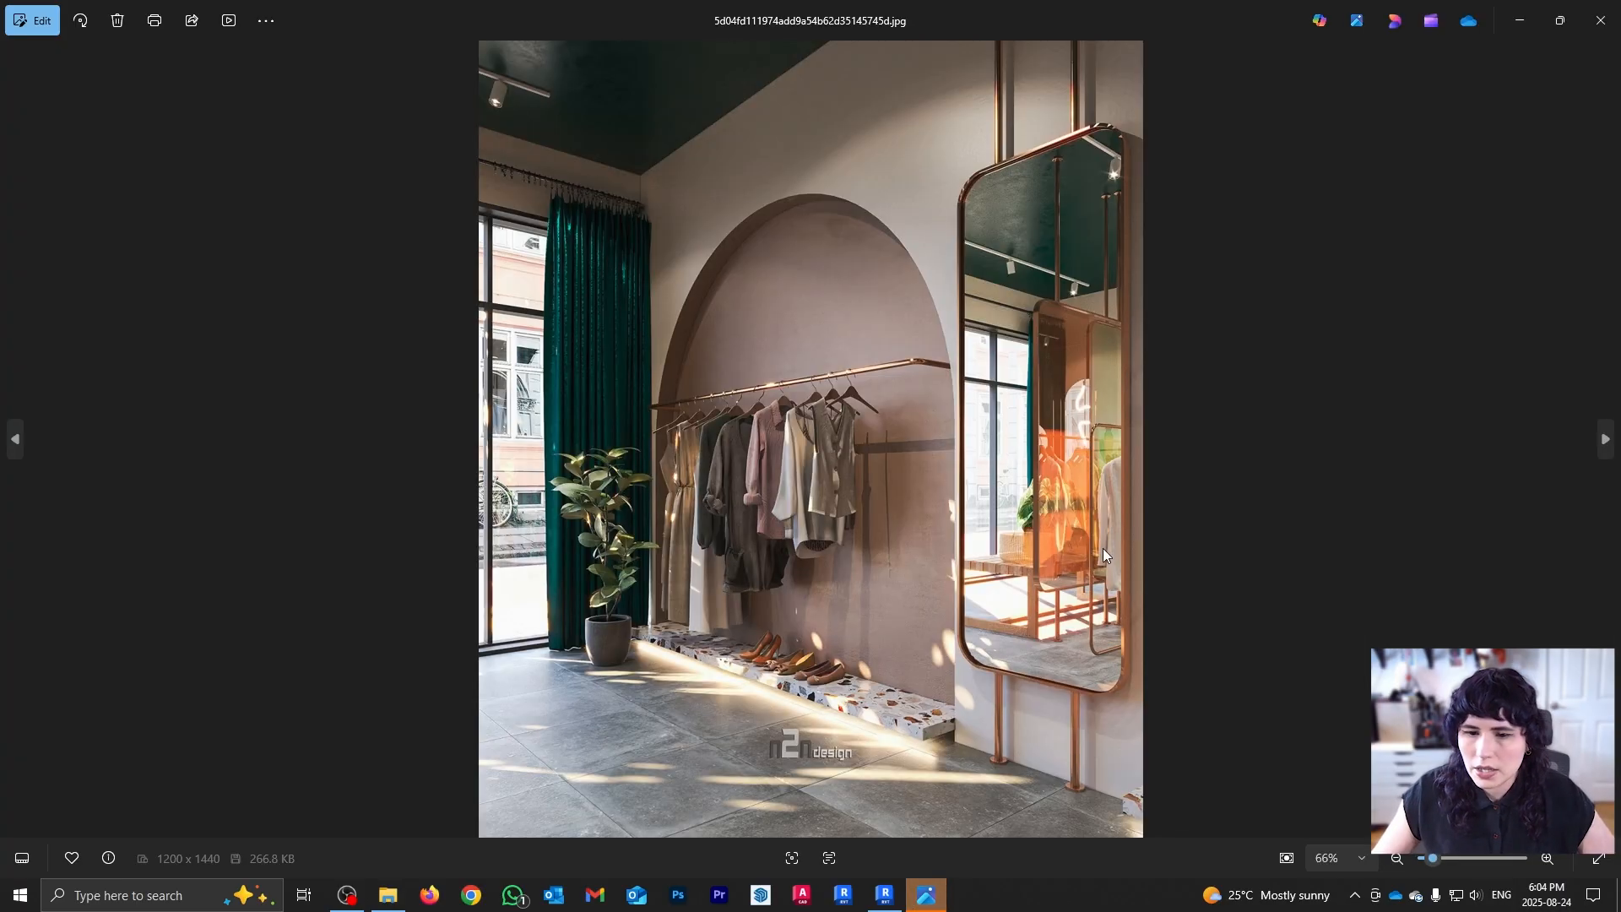
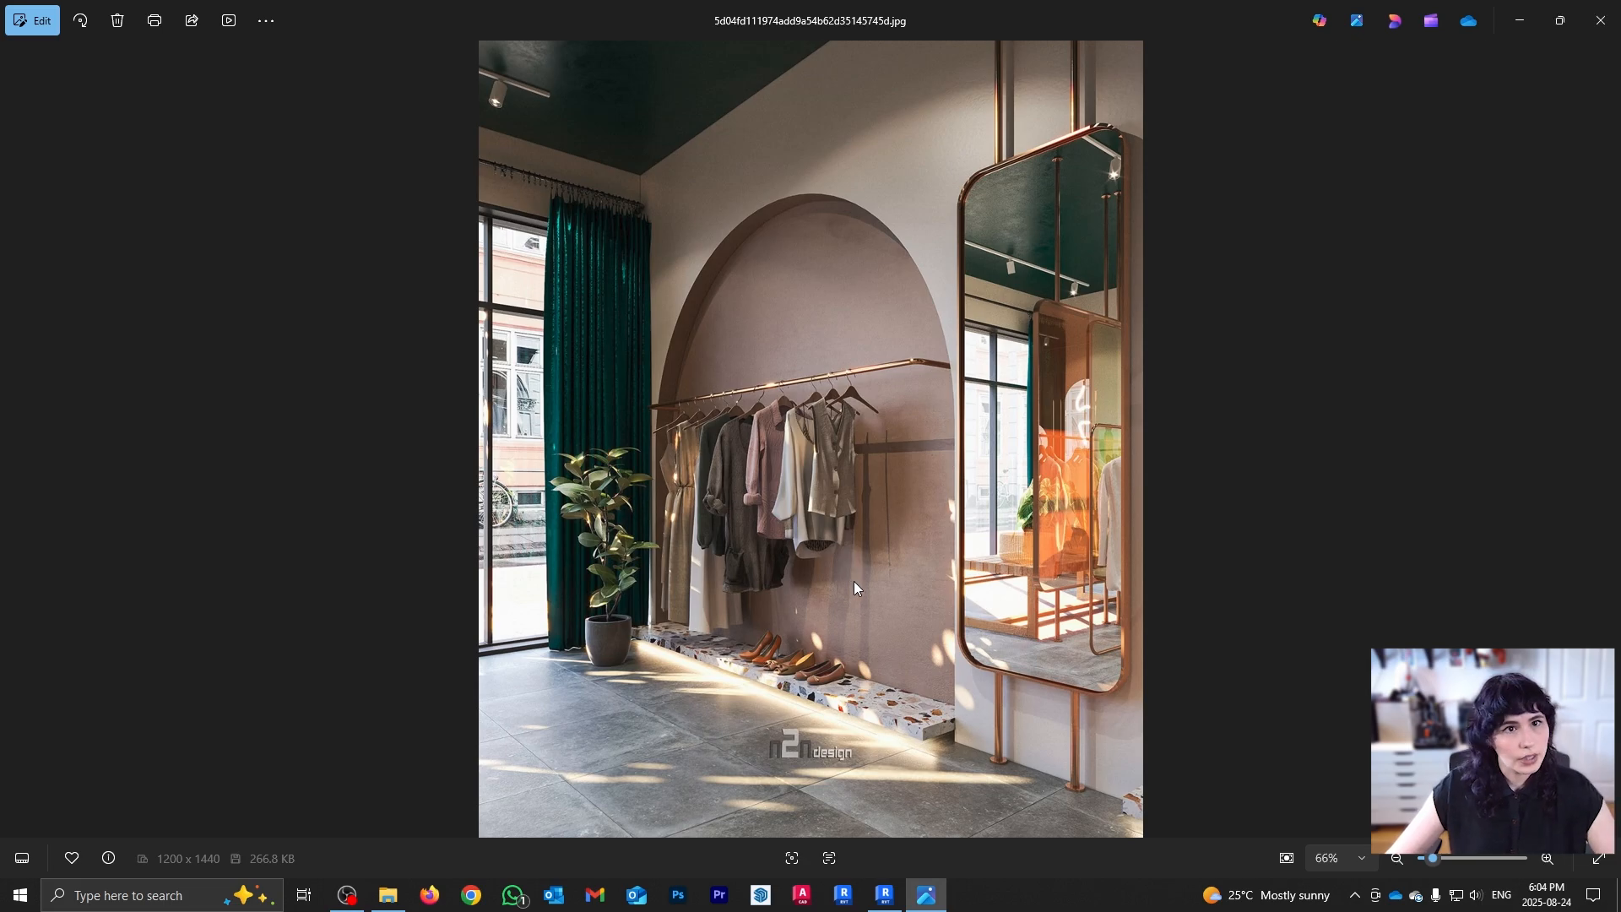
Step: Switch from the arched-niche photo back to the Revit store model and orbit the 3D view
left_click(884, 895)
middle_click_drag(858, 676, 625, 503, "shift")
scroll(642, 424, "down", 2)
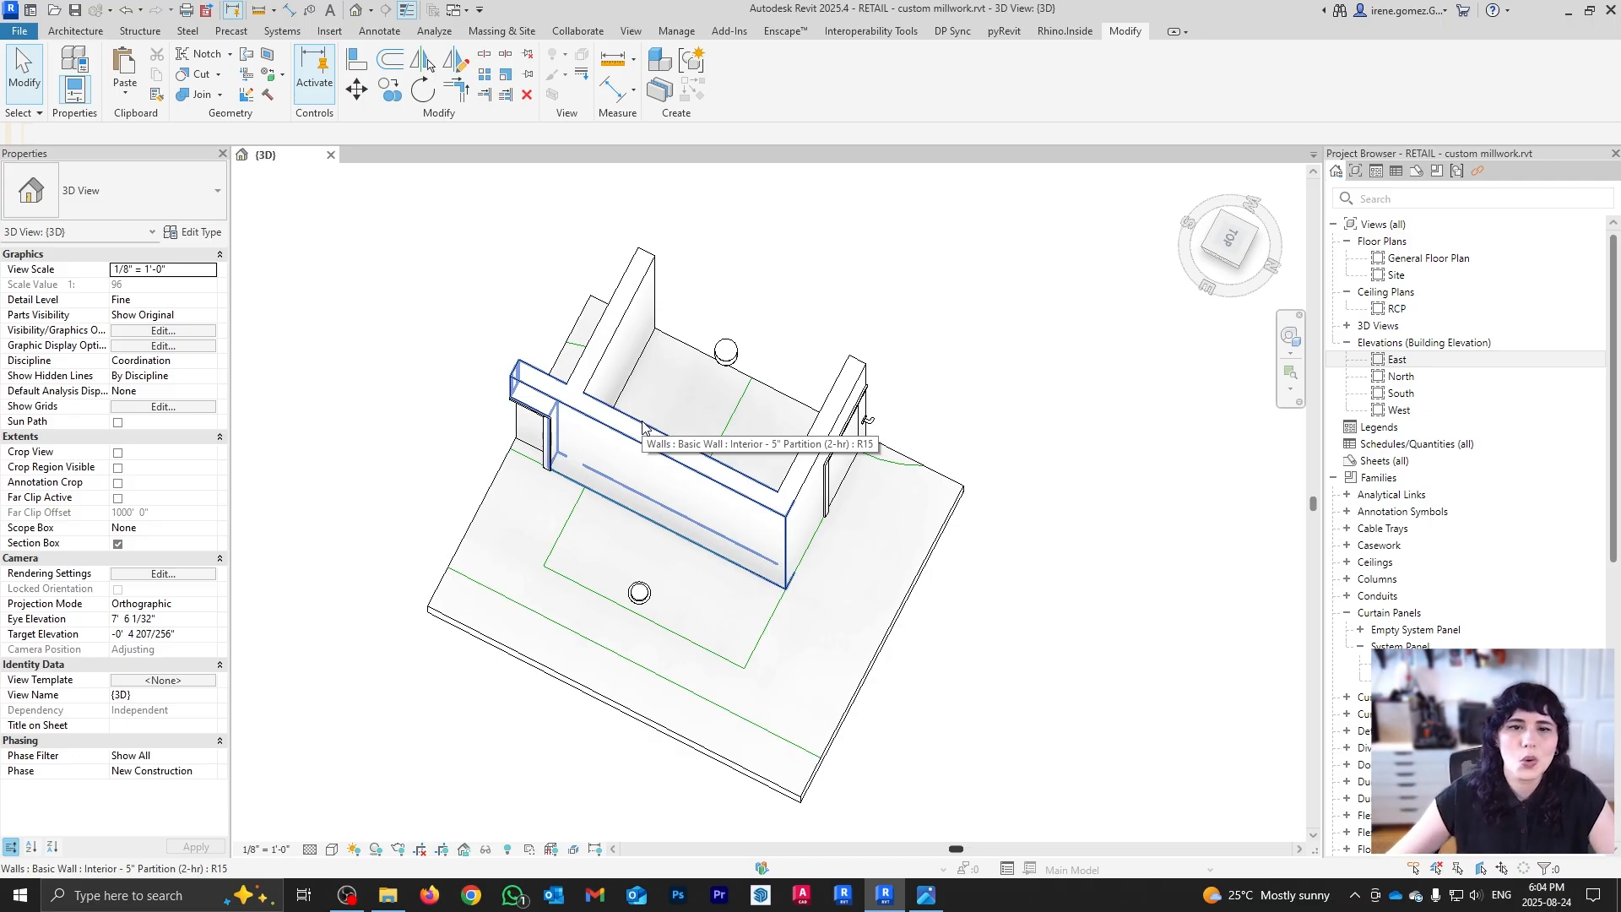
Step: Select the interior partition wall and orbit around to inspect both of its faces
left_click(641, 424)
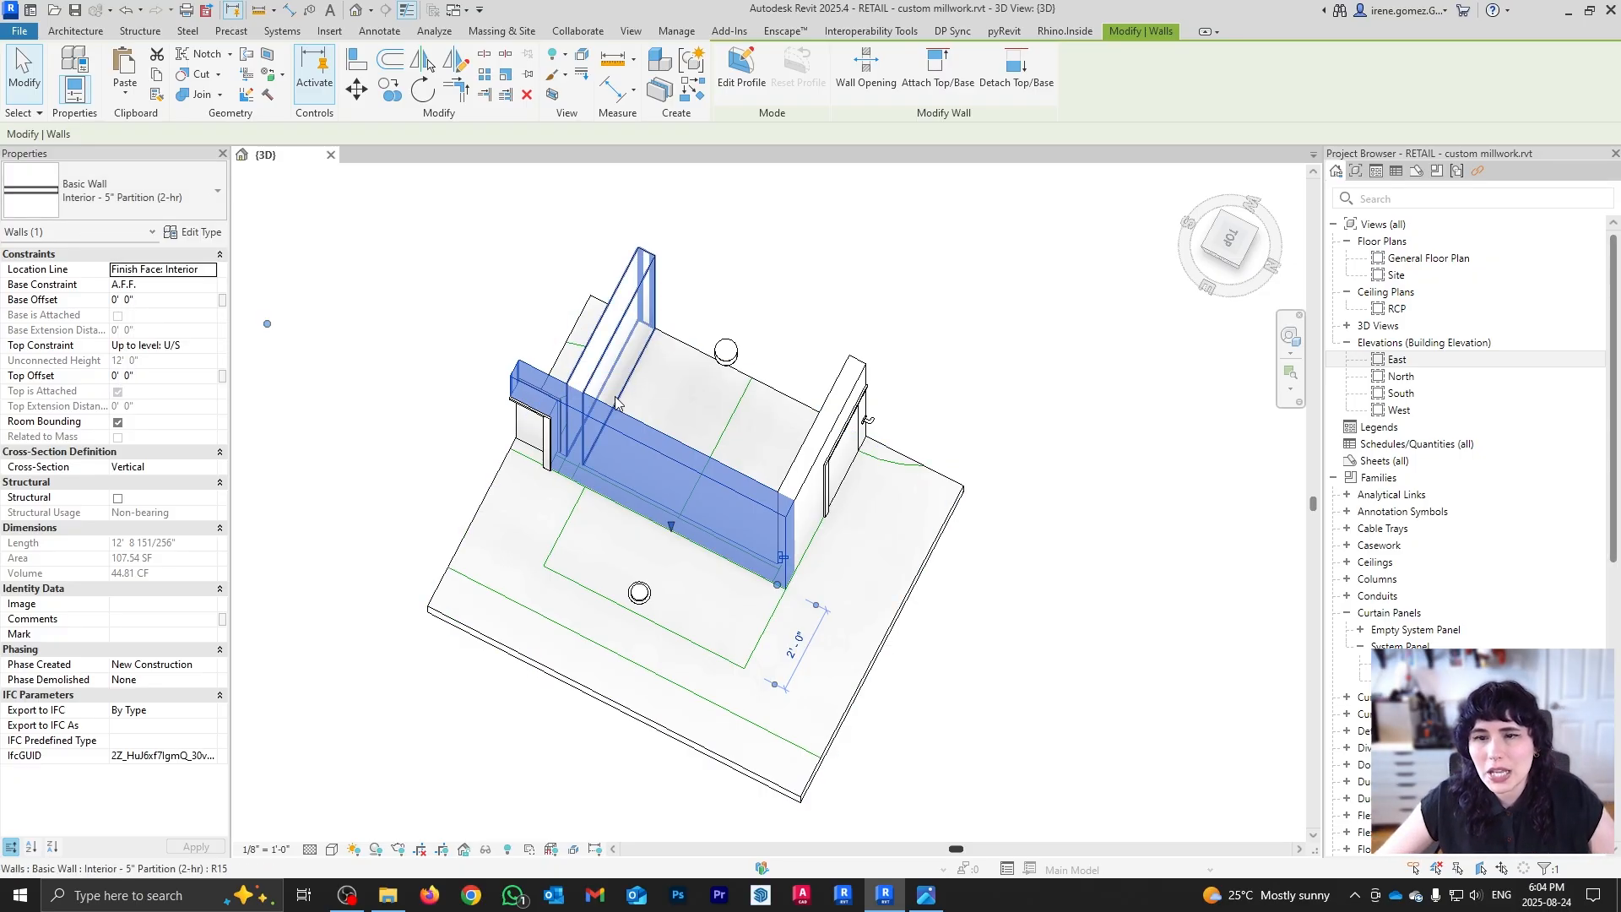
middle_click_drag(802, 488, 701, 421, "shift")
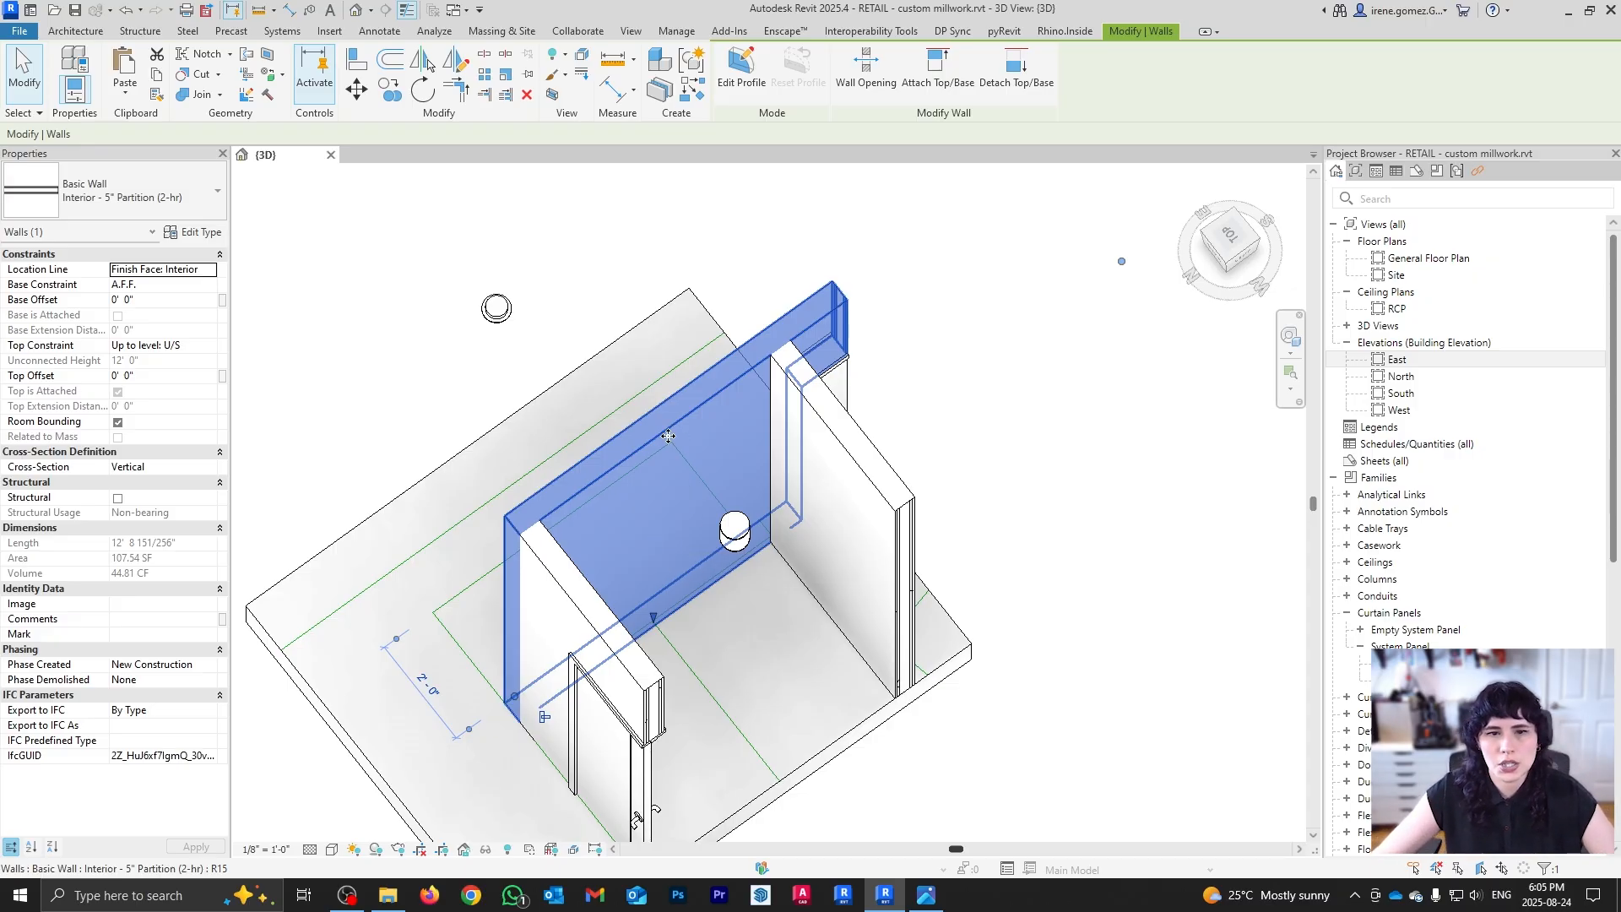
middle_click_drag(643, 433, 716, 413, "shift")
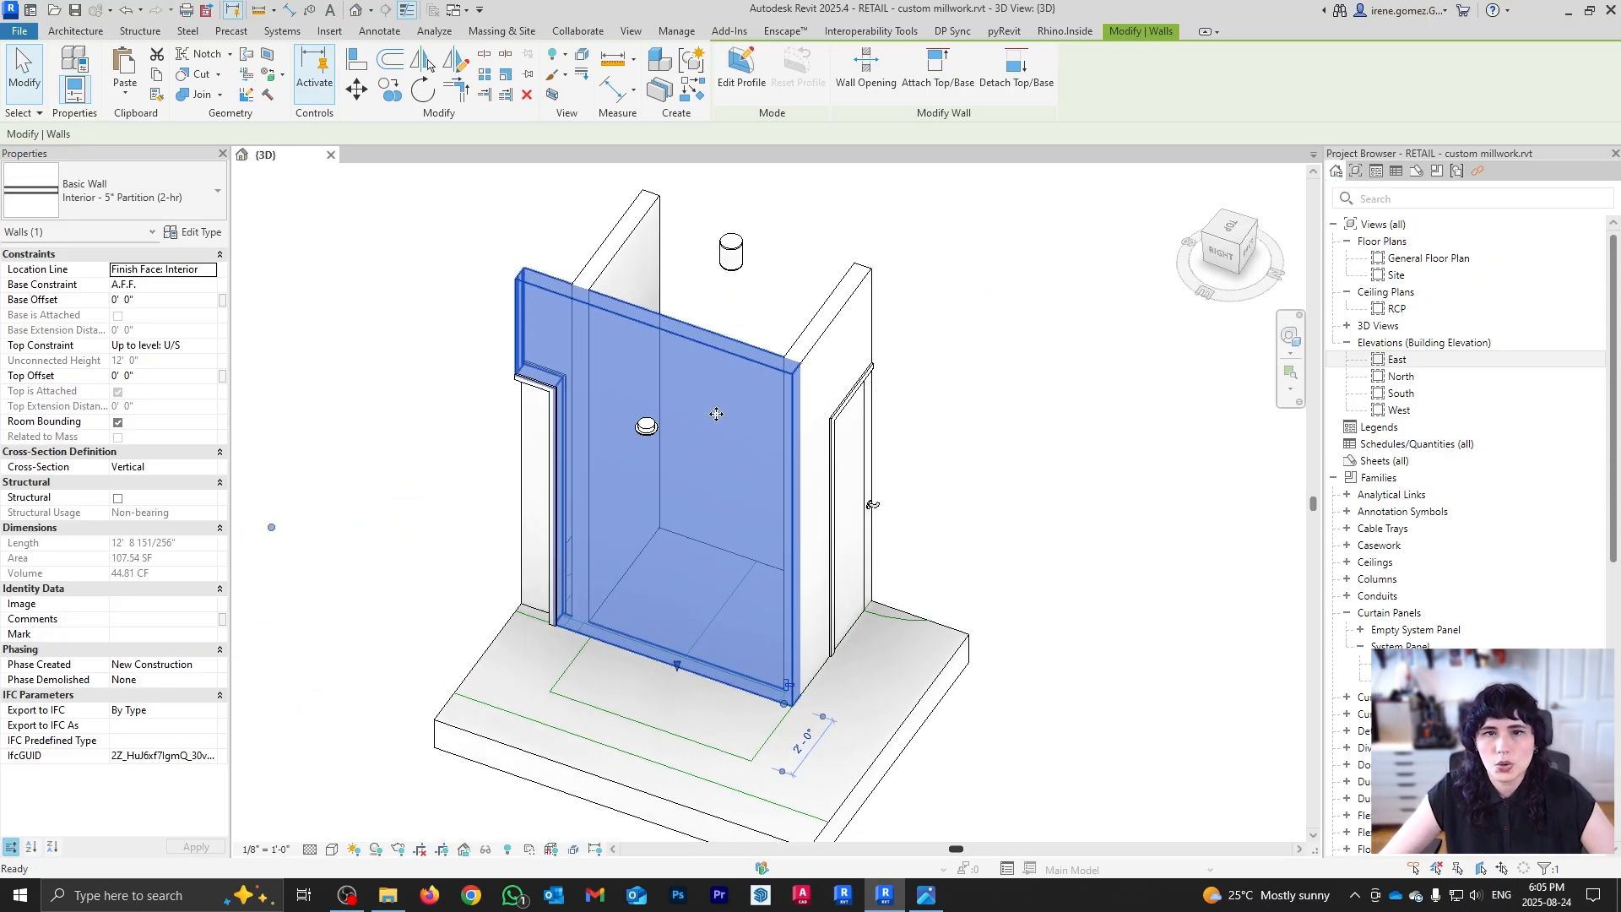
scroll(675, 393, "down", 2)
left_click(1003, 558)
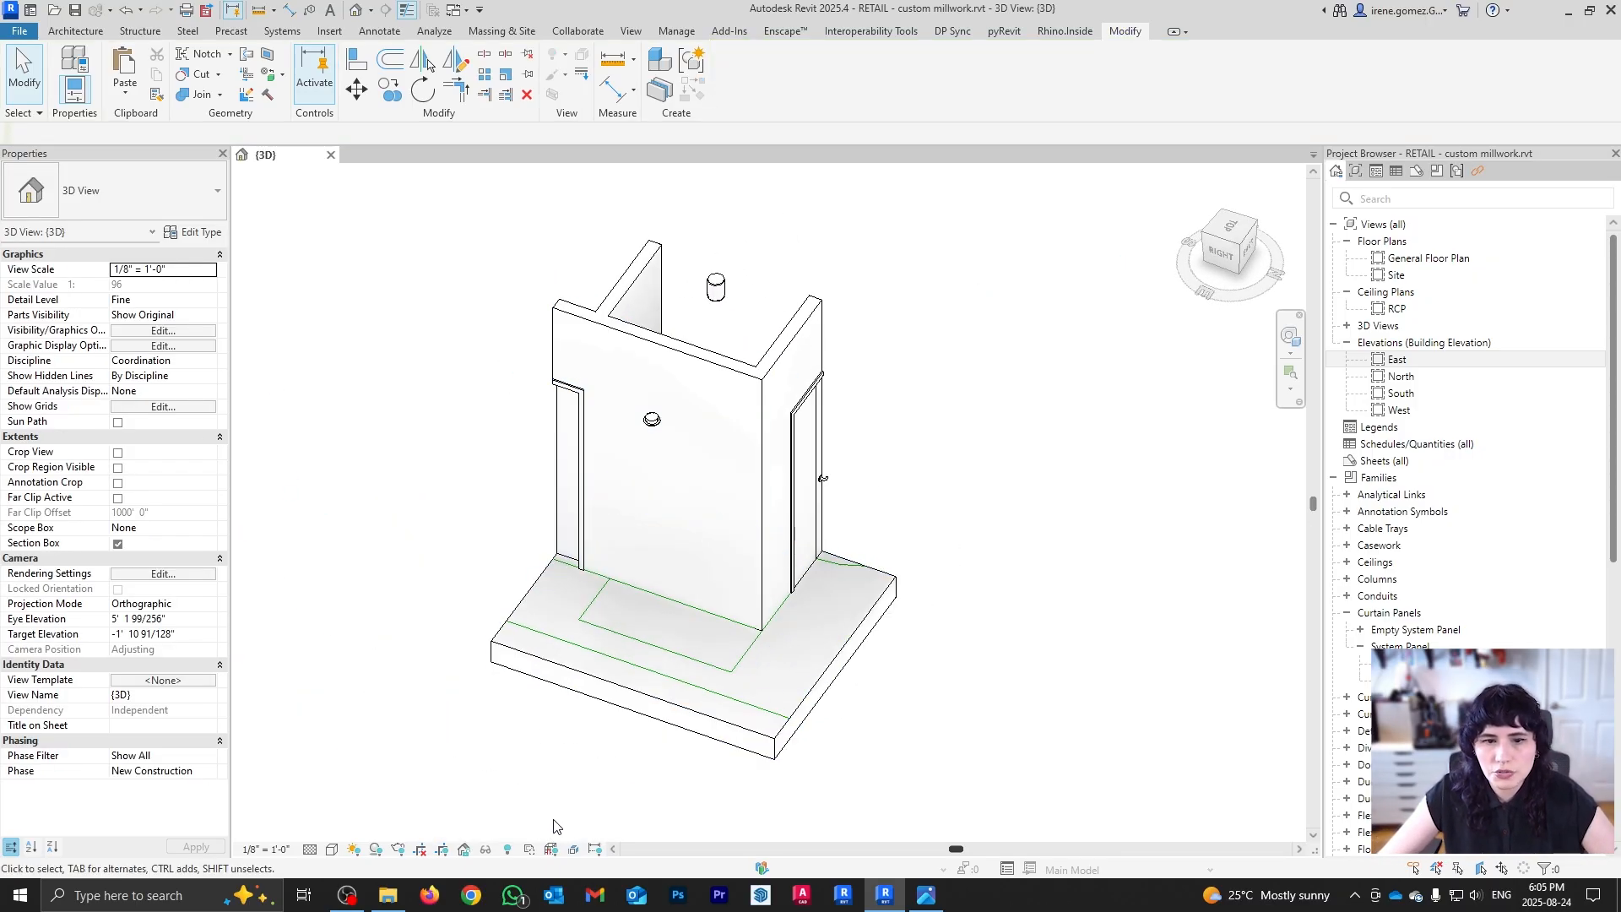
Step: Reveal hidden elements, unhide the 2' x 4' ACT ceiling, then view the model from below
left_click(513, 851)
left_click(736, 463)
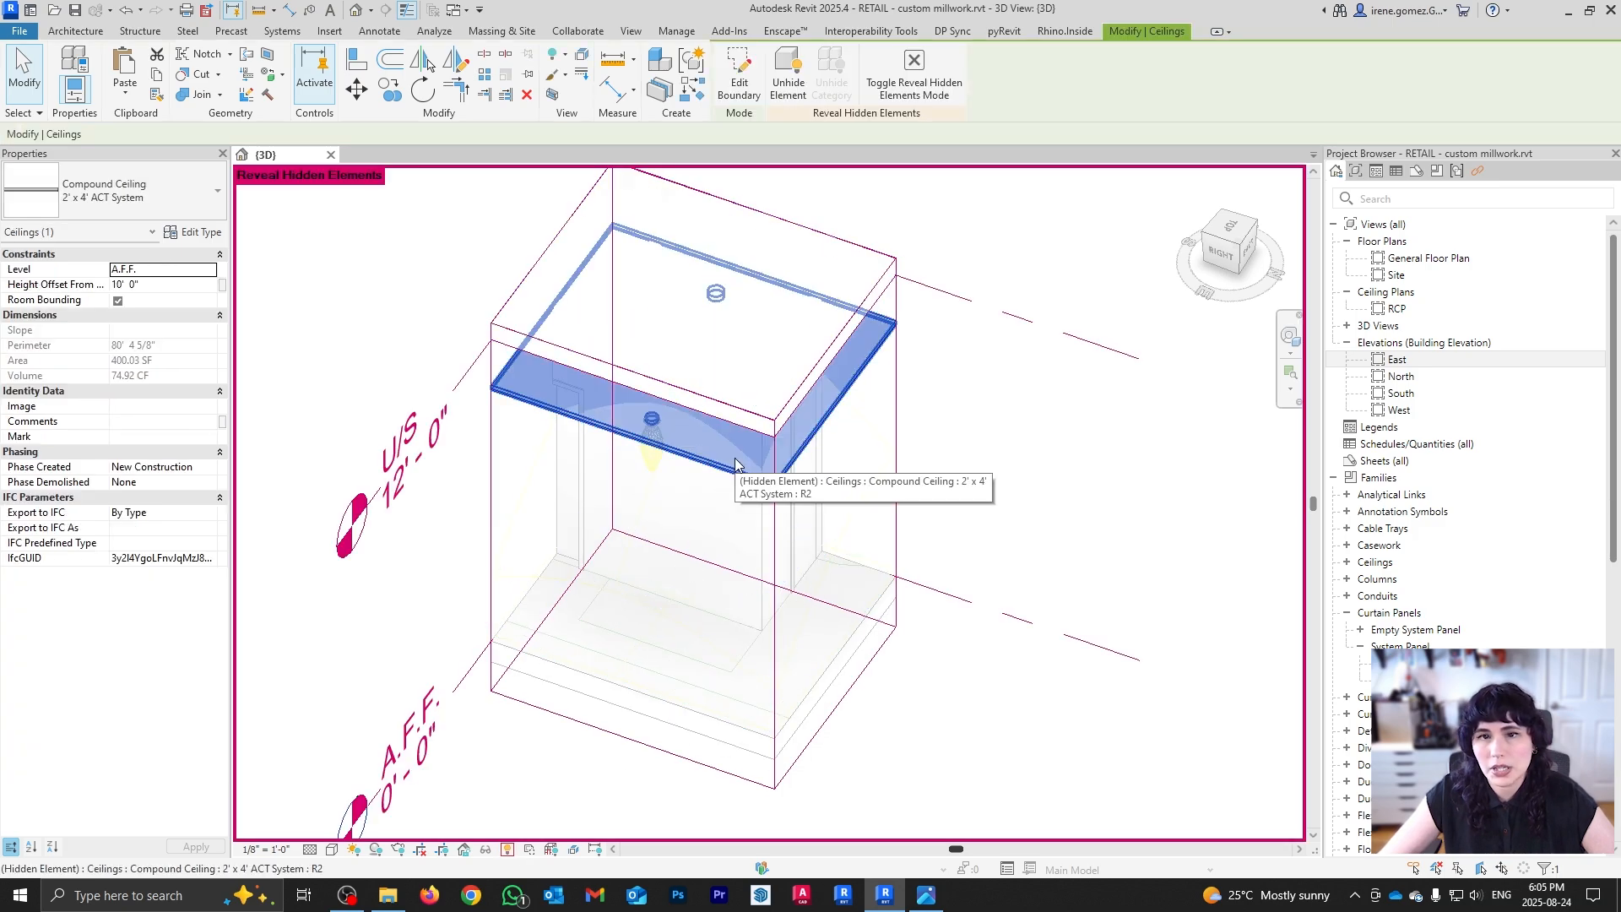
left_click(787, 76)
left_click(509, 851)
left_click(709, 809)
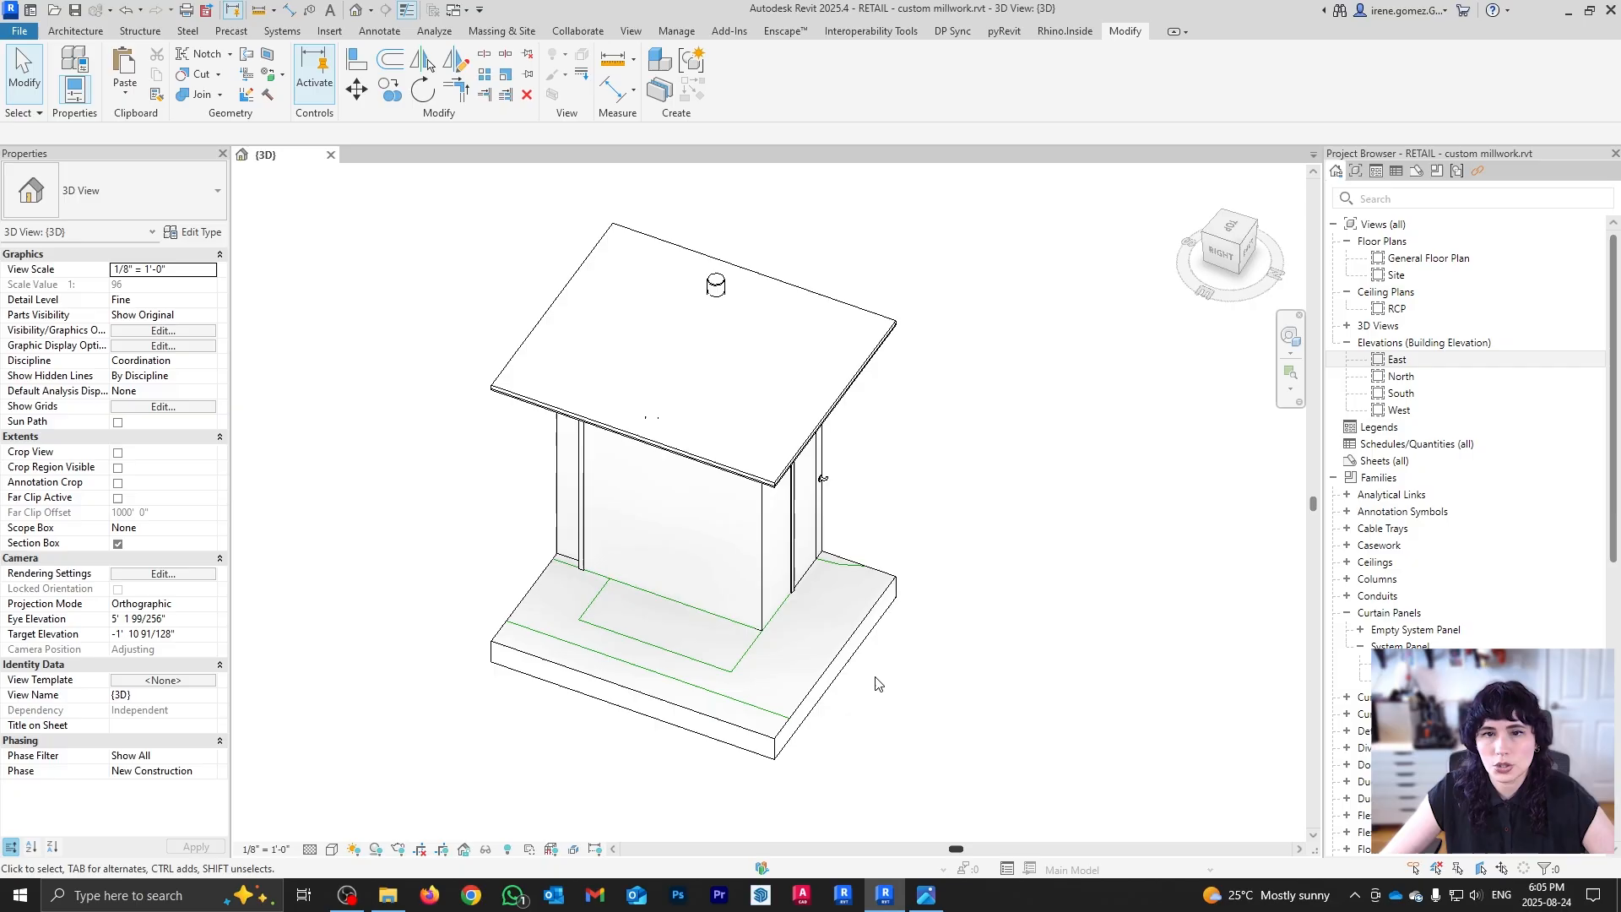
middle_click_drag(876, 684, 780, 562, "shift")
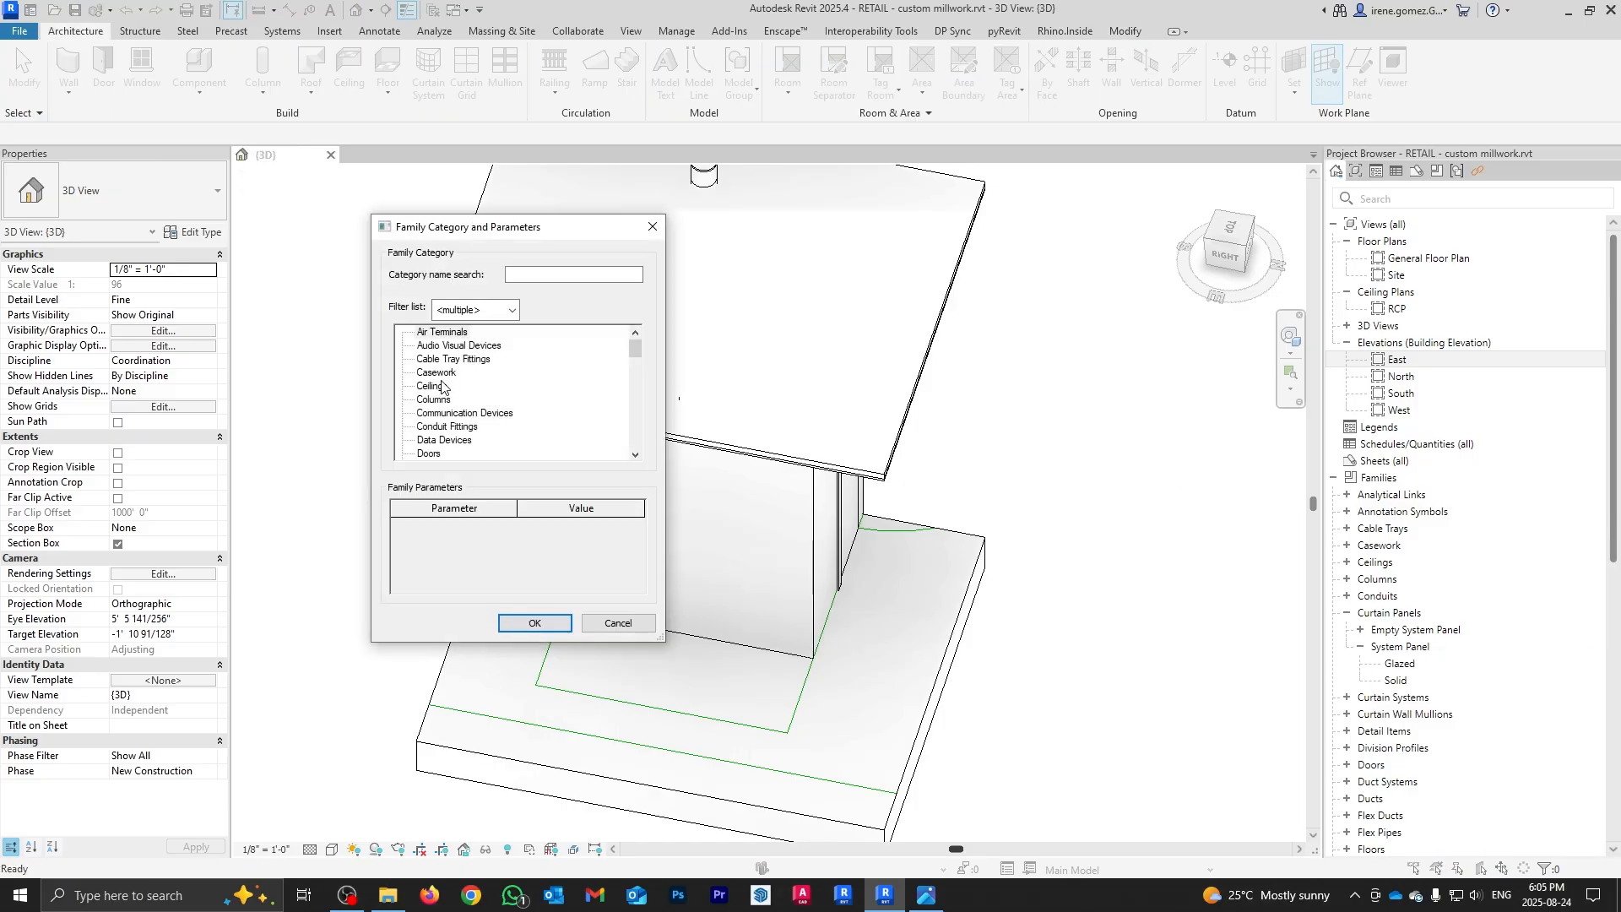
Step: Create an in-place Casework component named 'Shelving 0'
left_click(438, 374)
left_click(533, 622)
type("Shelving 0")
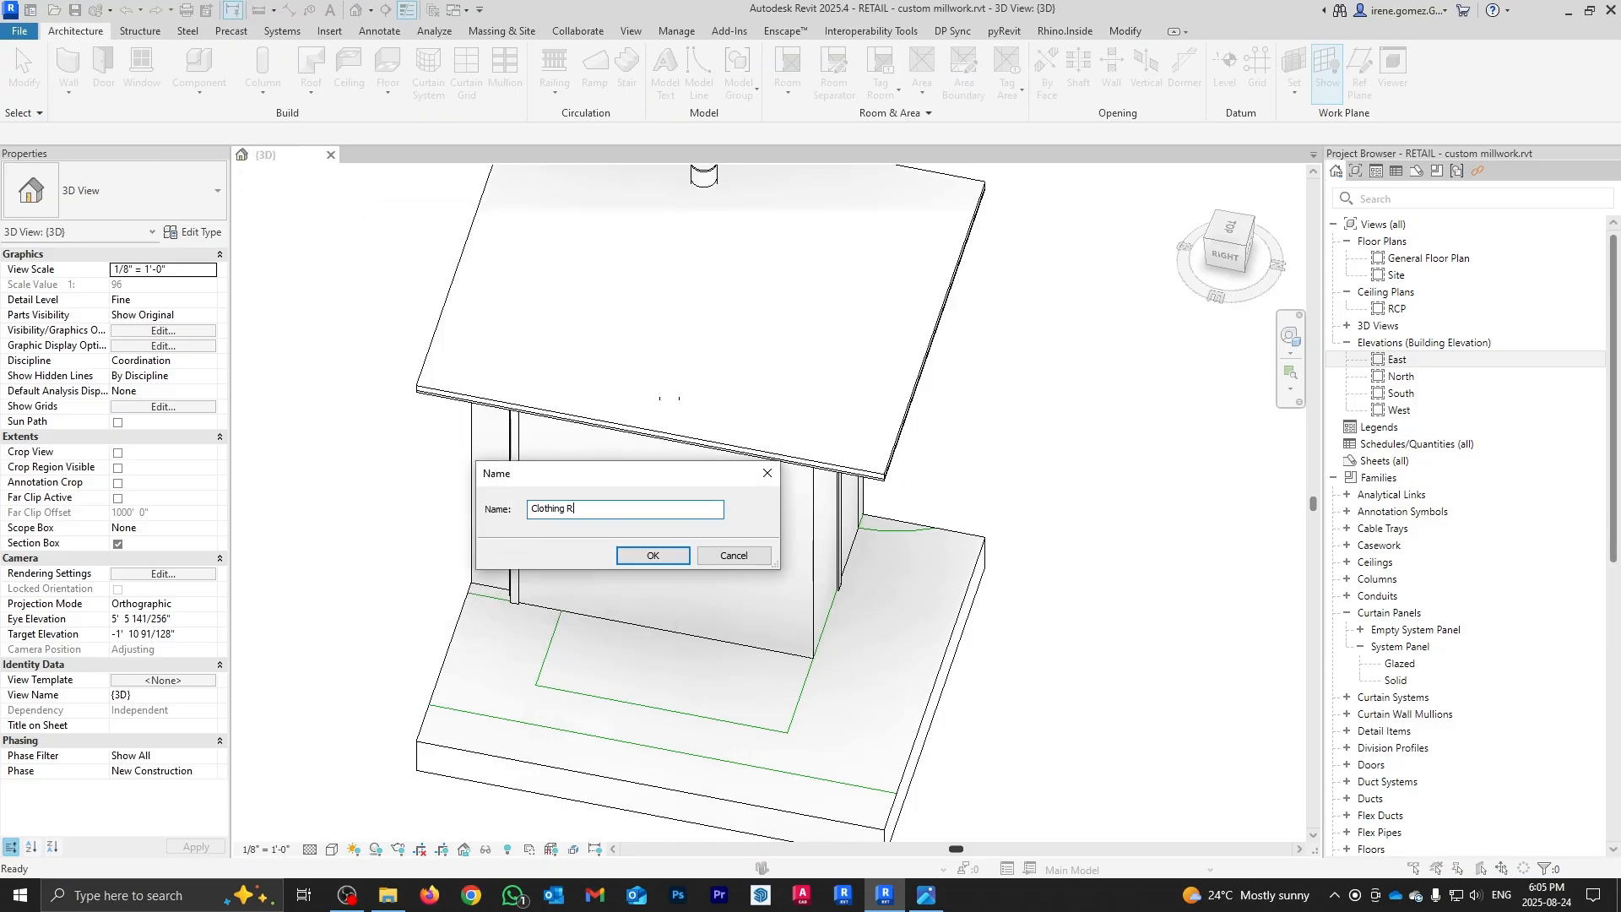
left_click(653, 555)
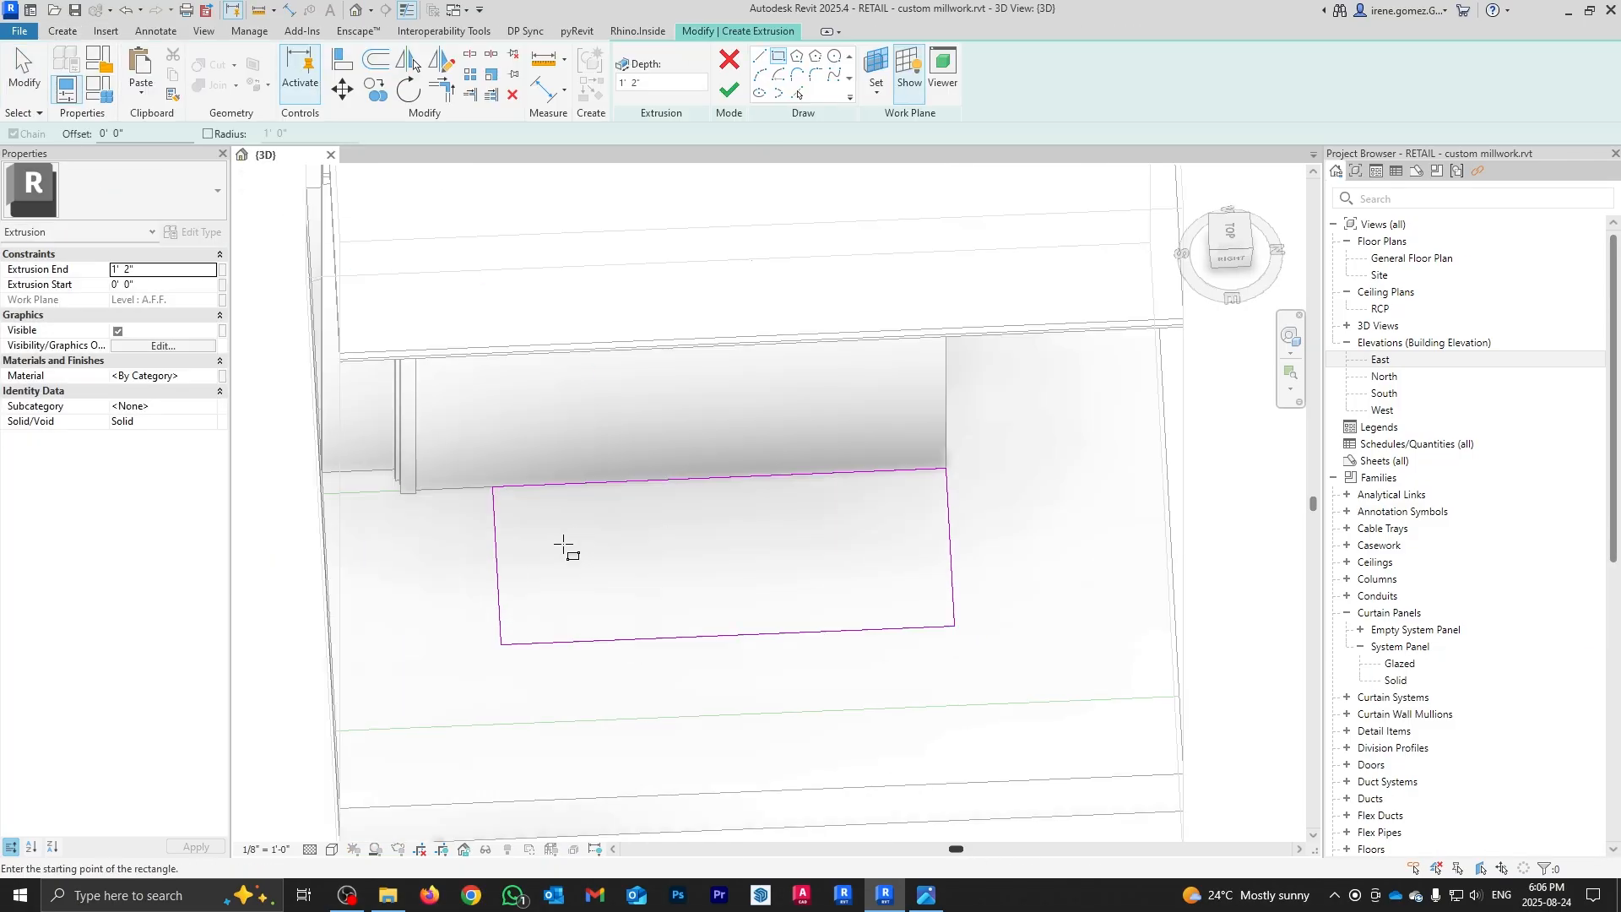
Step: Fillet both corners of the base extrusion outline into a half-disc and orbit to check it
left_click(553, 619)
left_click(925, 578)
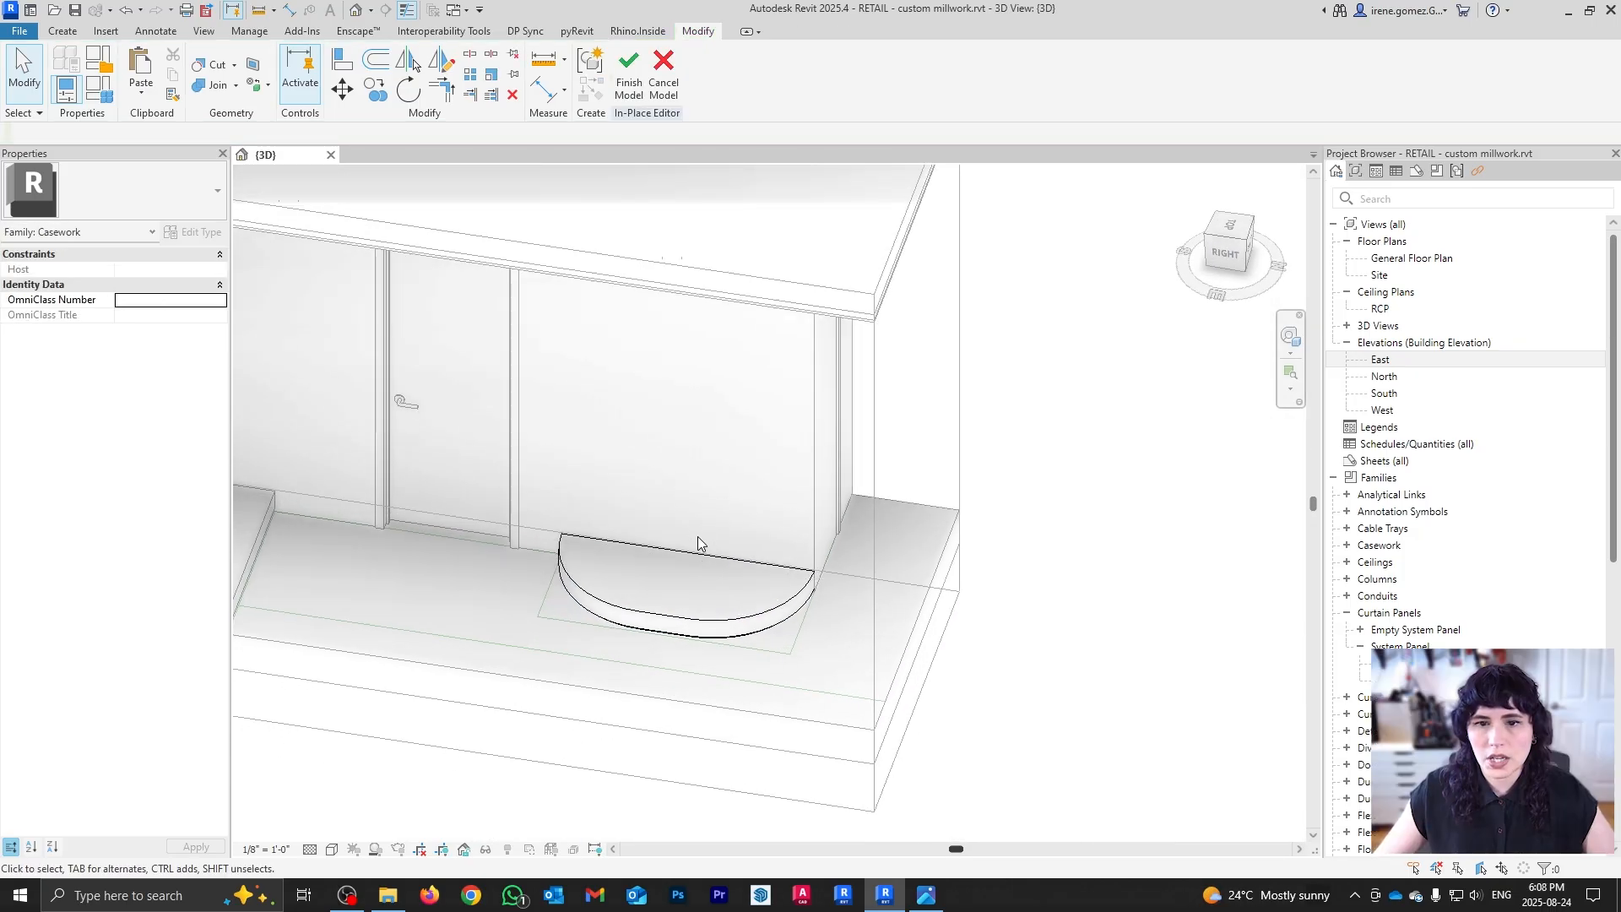
middle_click_drag(585, 571, 626, 392, "shift")
middle_click_drag(845, 367, 736, 495, "shift")
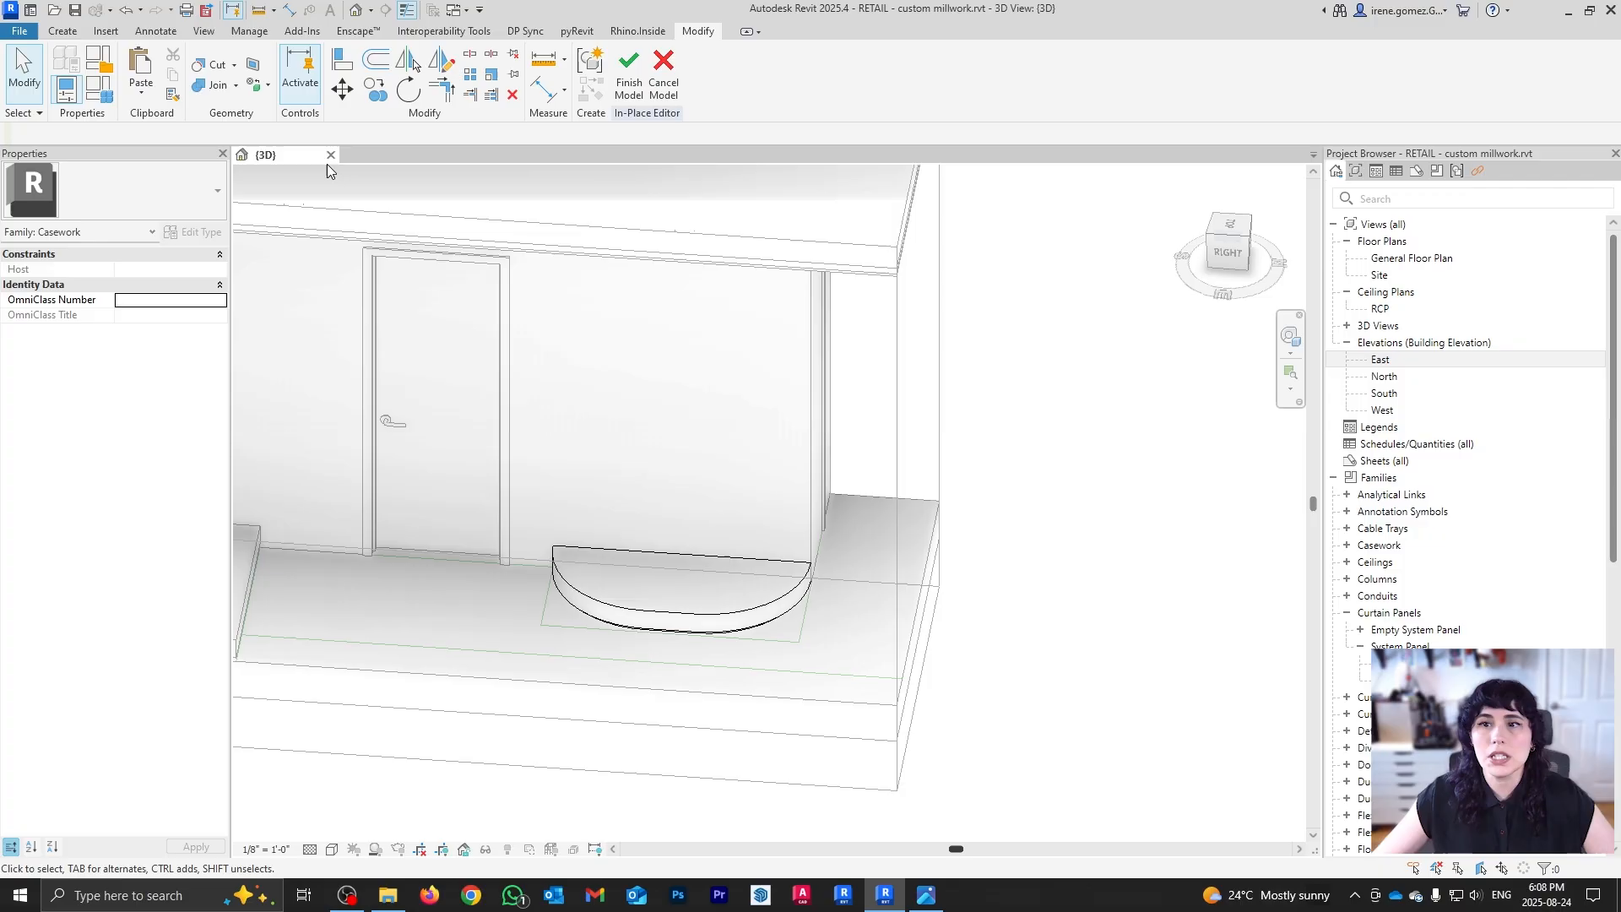
Step: Display the current work plane grid on the wall, then clear its selection
left_click(63, 31)
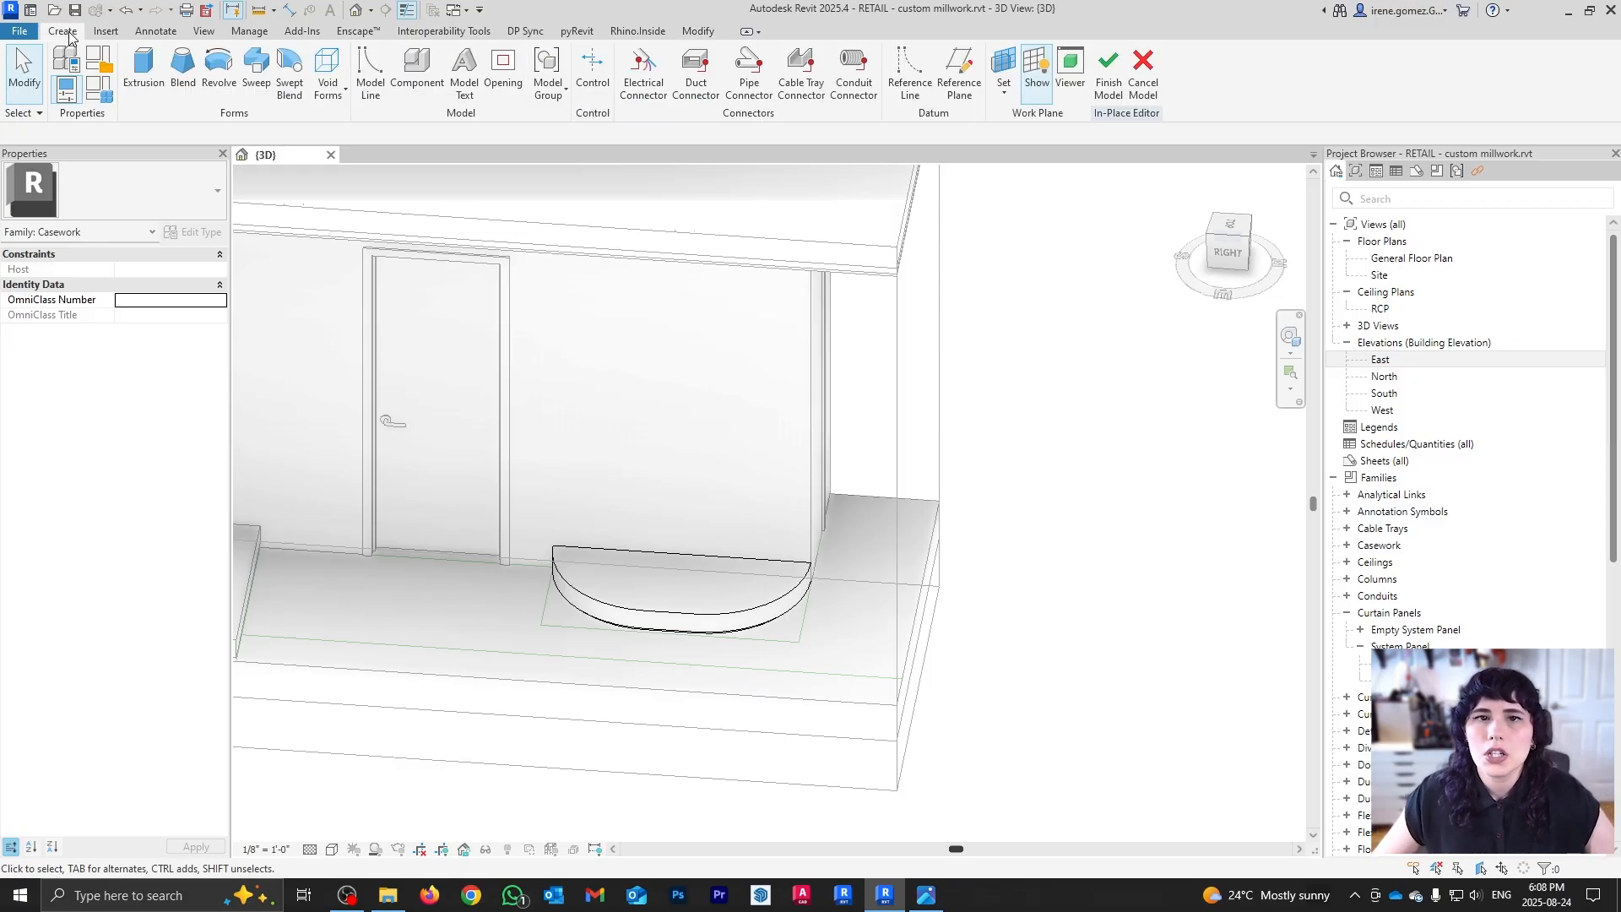
left_click(1032, 95)
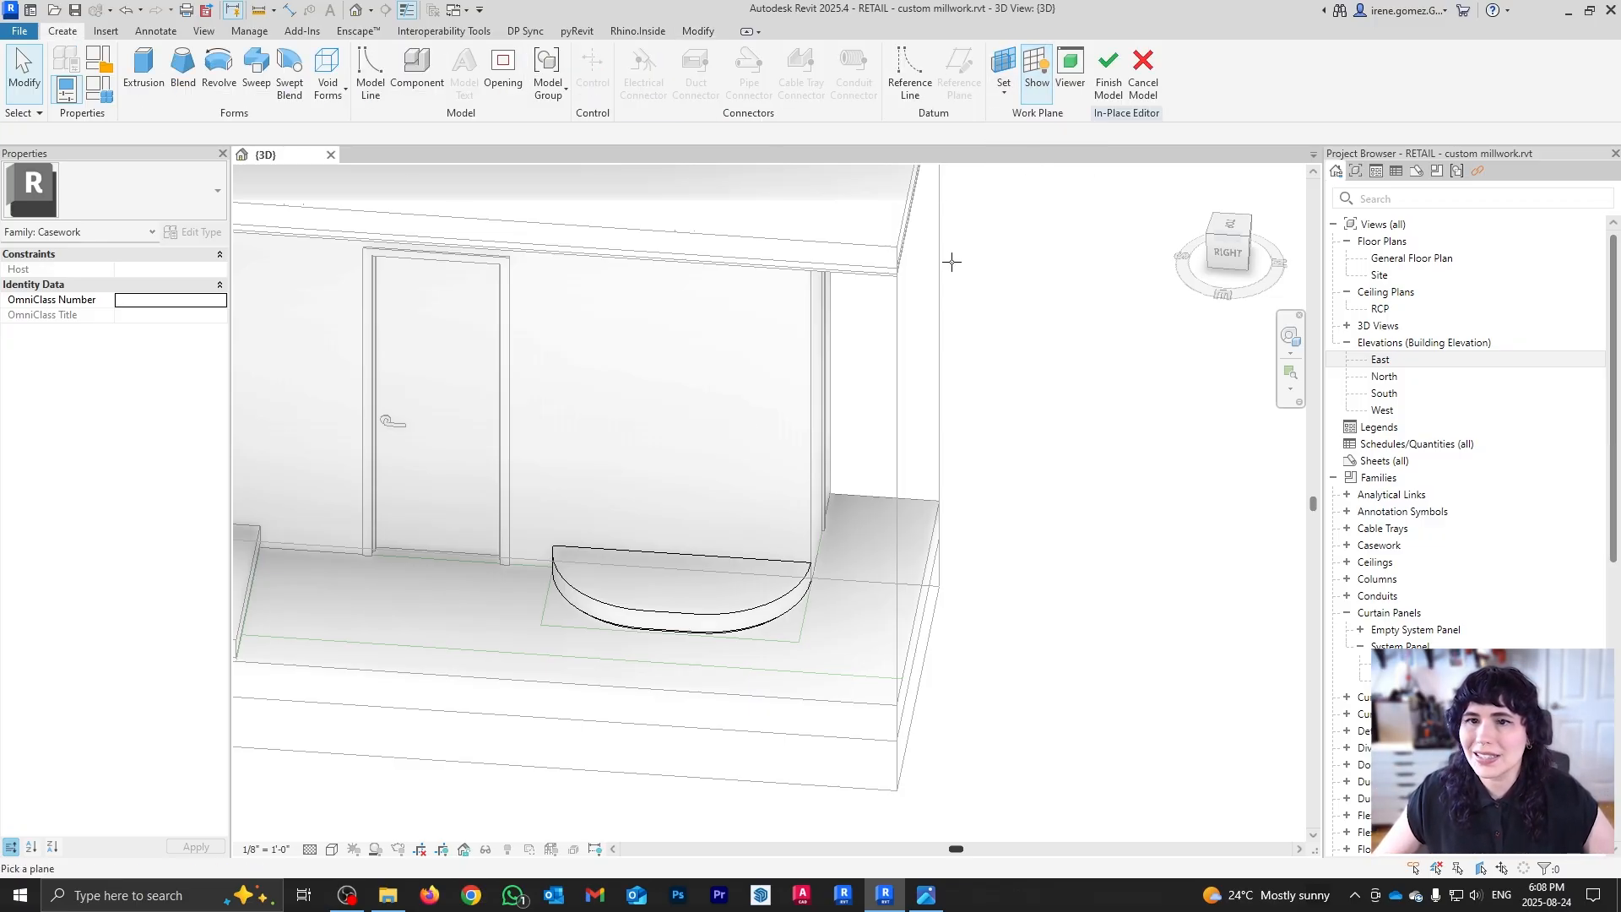
left_click(626, 489)
left_click(1055, 439)
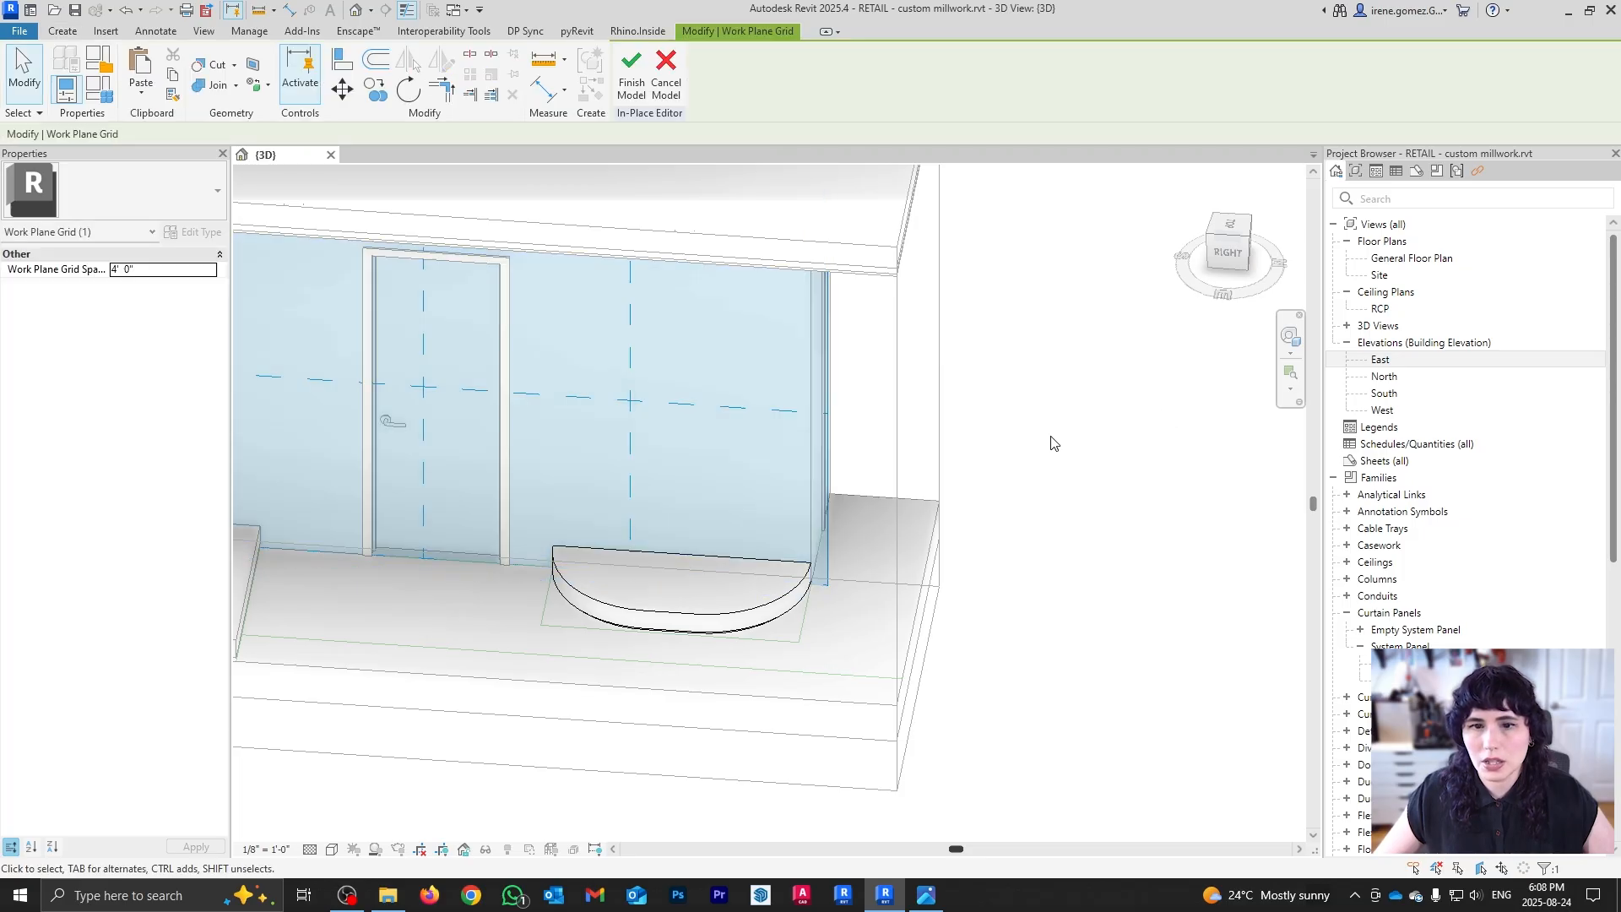
Step: Start a void extrusion and sketch a rectangle on the wall from the bench top upward
left_click(63, 31)
left_click(340, 100)
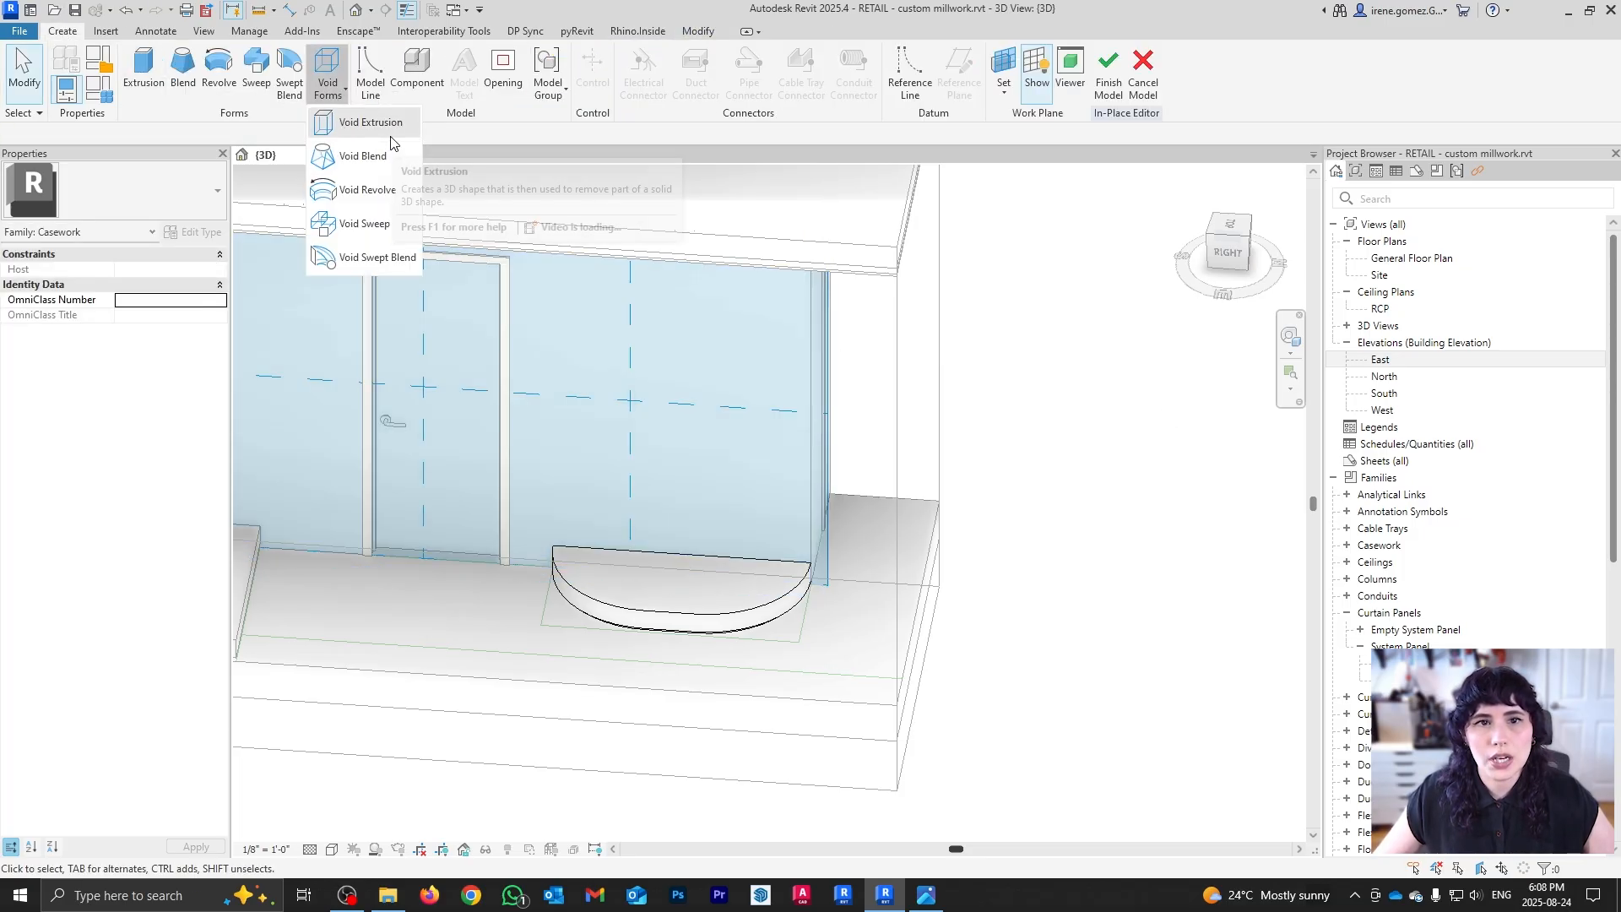
left_click(1229, 254)
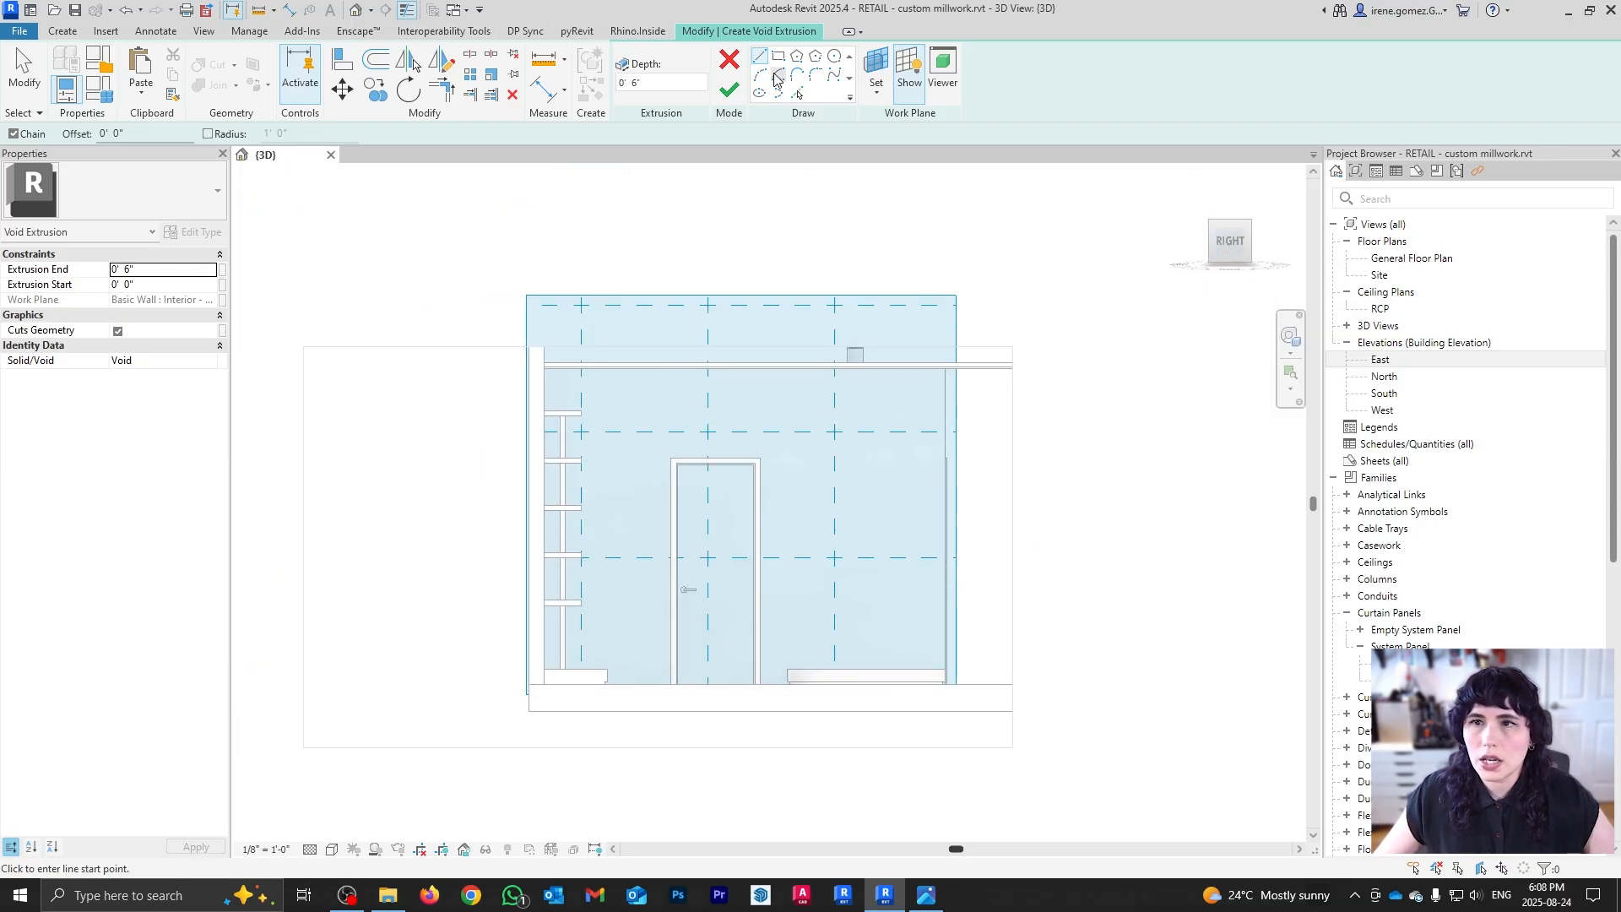
left_click(778, 56)
scroll(895, 578, "up", 2)
left_click(727, 719)
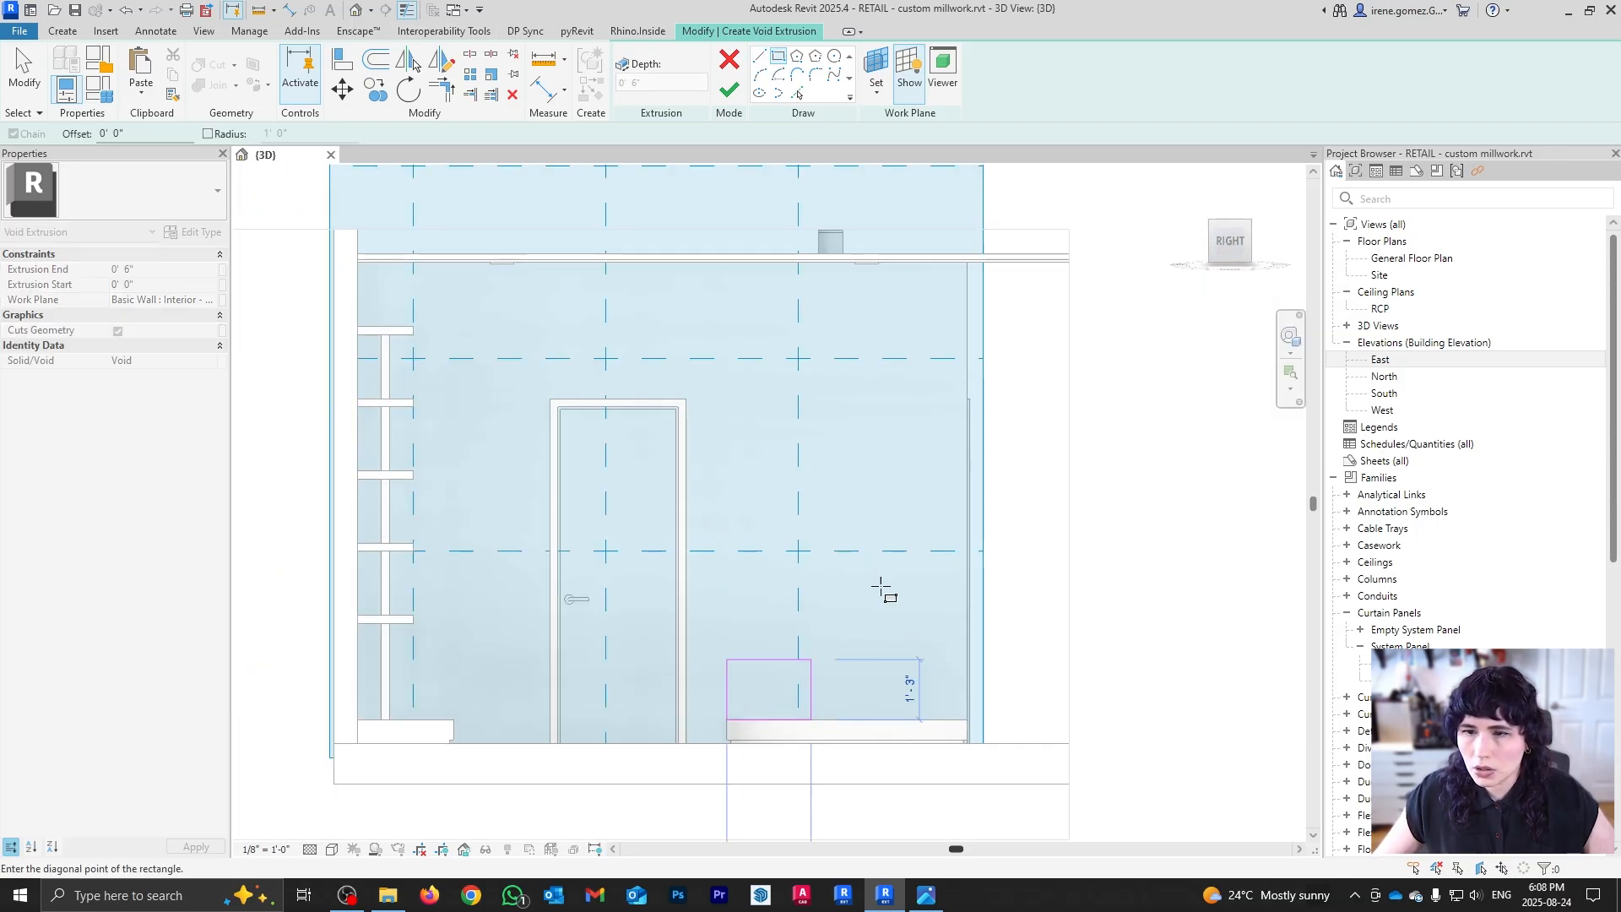
left_click(965, 396)
key("Escape")
scroll(944, 419, "up", 3)
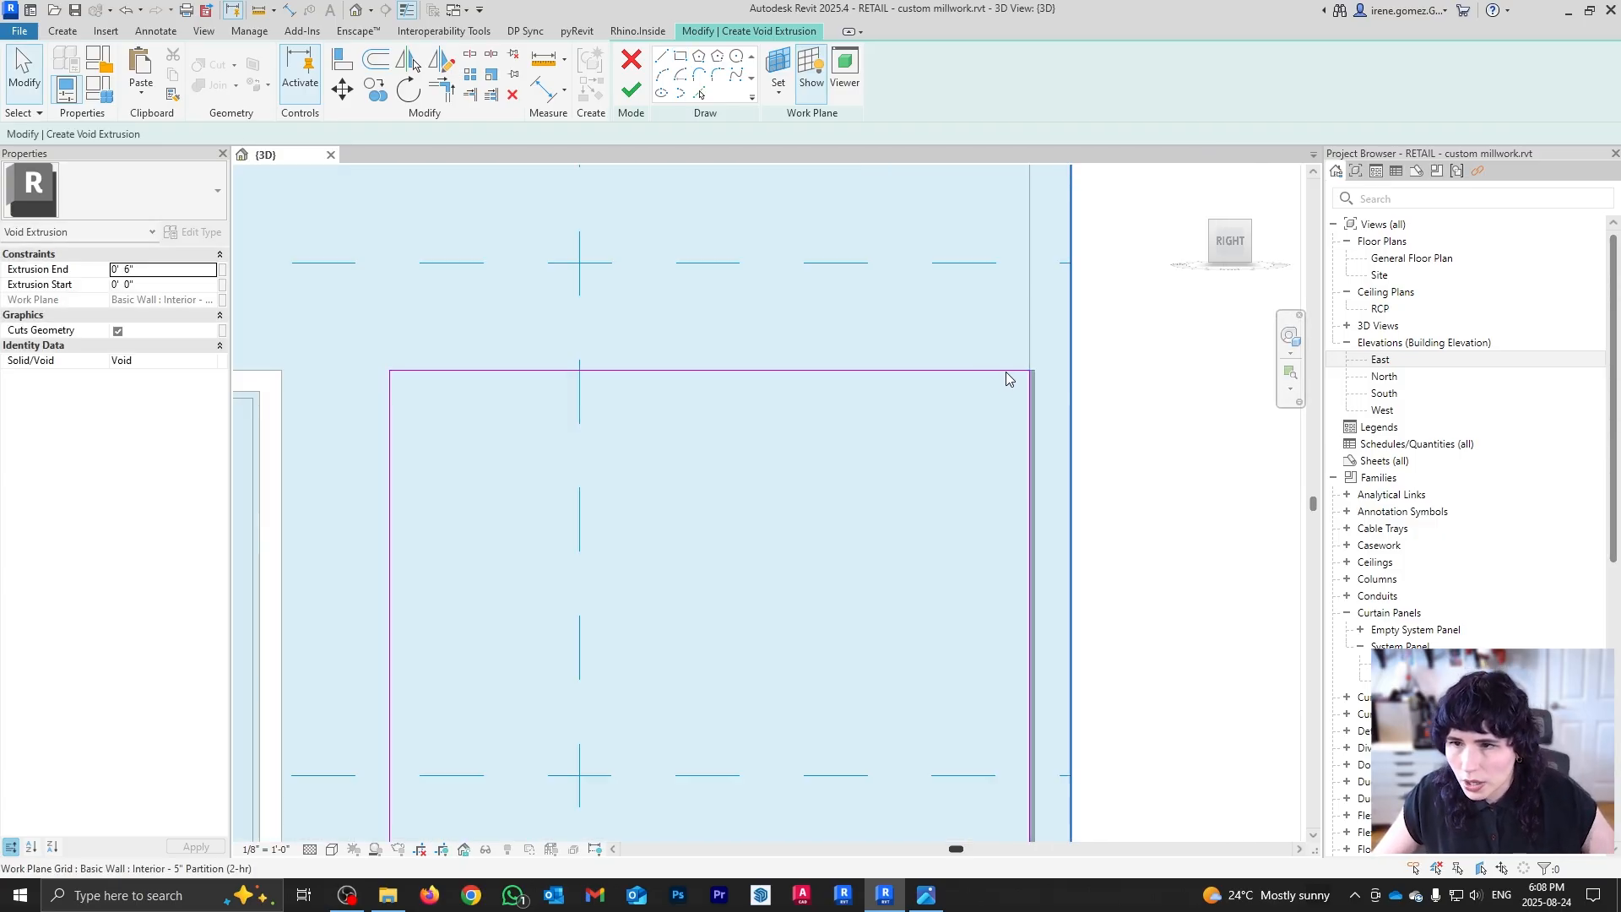
scroll(940, 363, "down", 2)
scroll(525, 369, "down", 3)
scroll(654, 720, "up", 1)
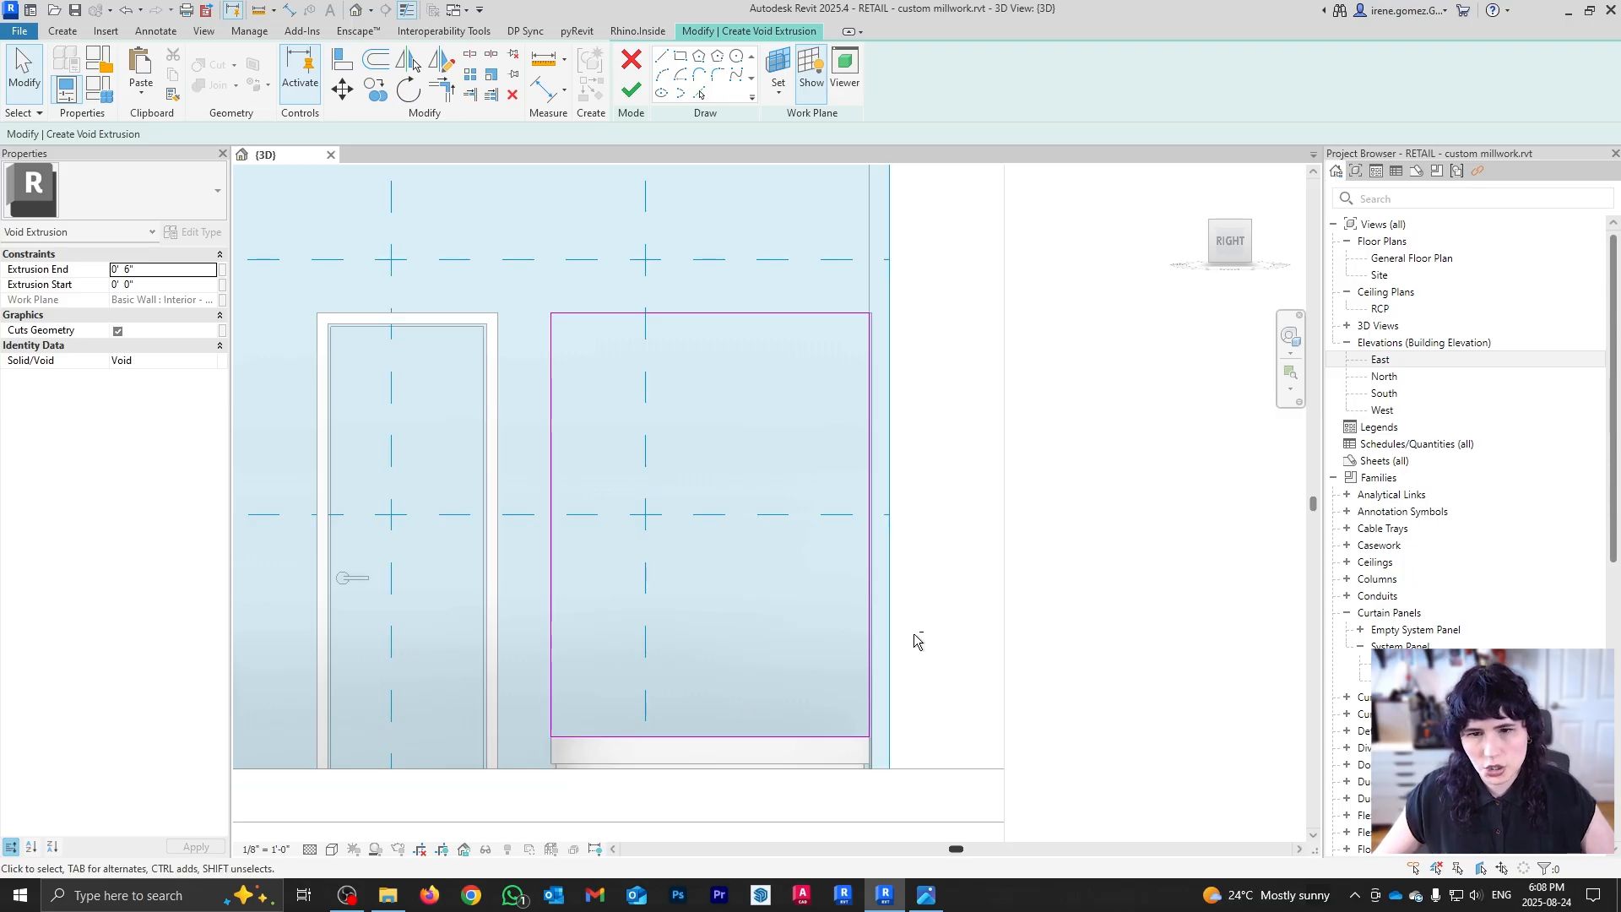
mouse_move(915, 644)
middle_mouse_down("shift")
mouse_move(782, 724)
mouse_move(822, 716)
mouse_move(741, 700)
mouse_move(883, 662)
mouse_move(846, 662)
middle_mouse_up("shift")
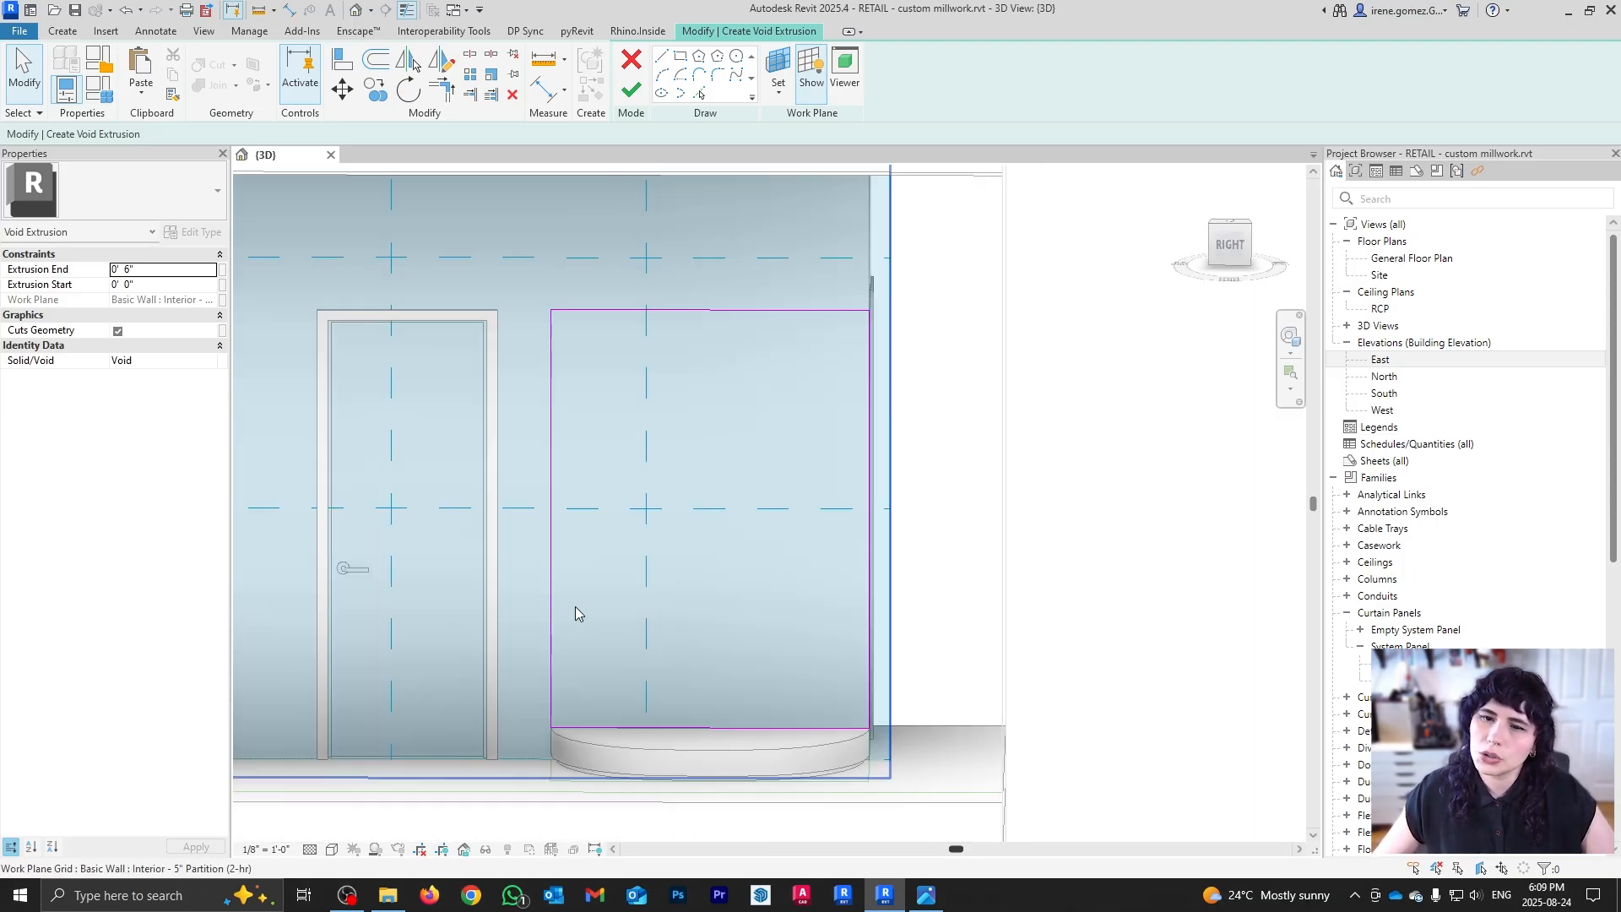
Step: Move the rectangle's left edge in to sit 0'-6" from the podium's edge
left_click(553, 601)
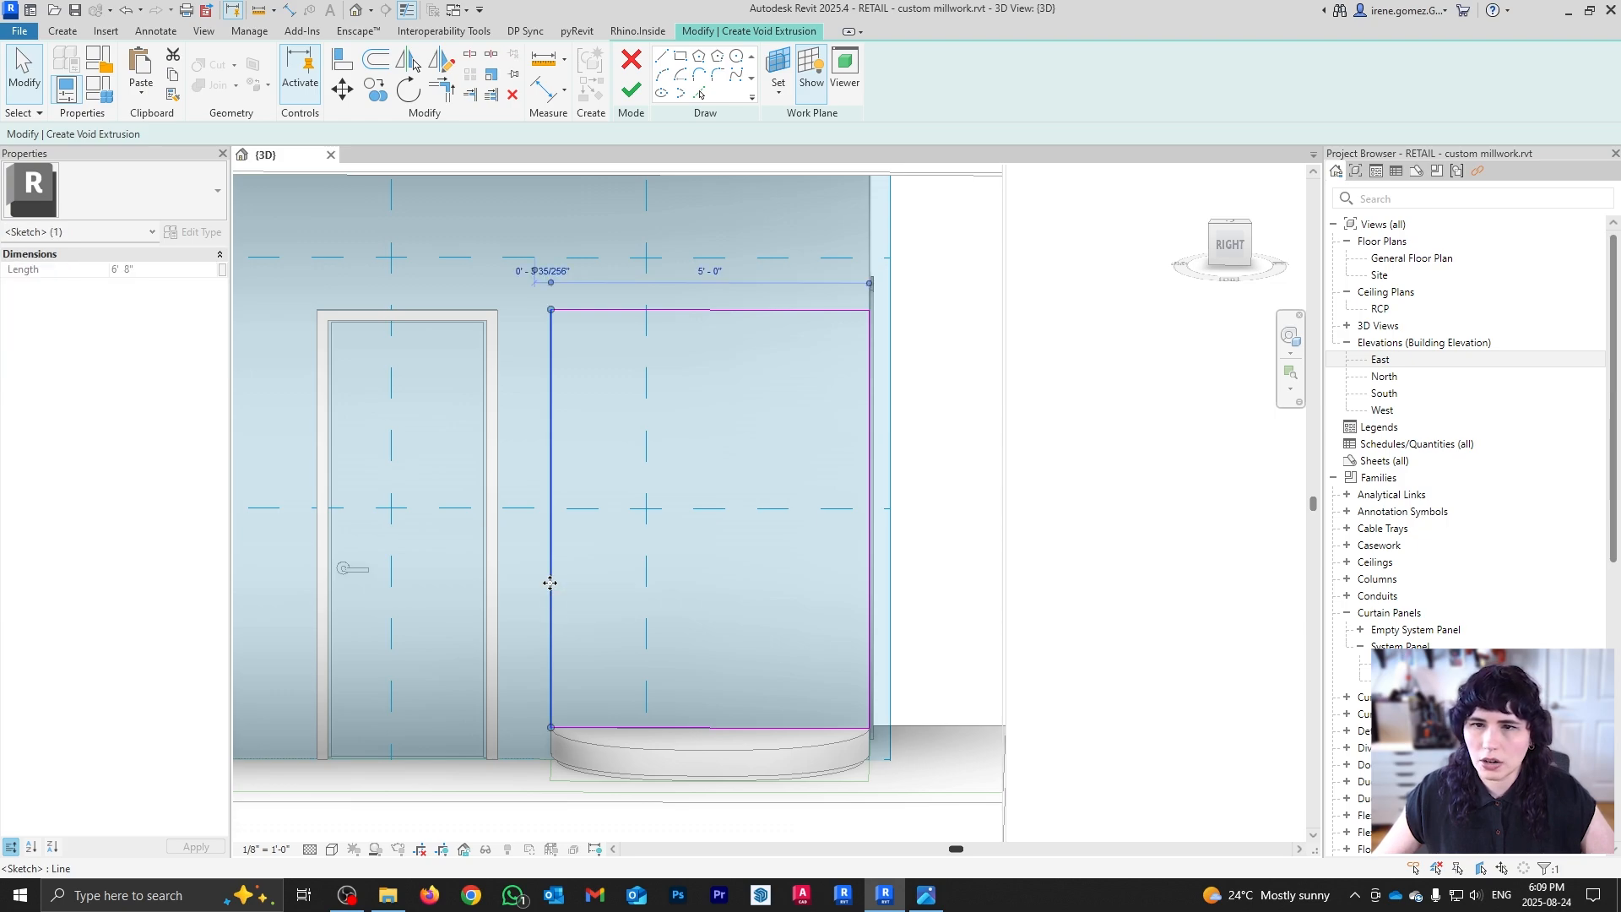
left_click_drag(549, 582, 583, 586)
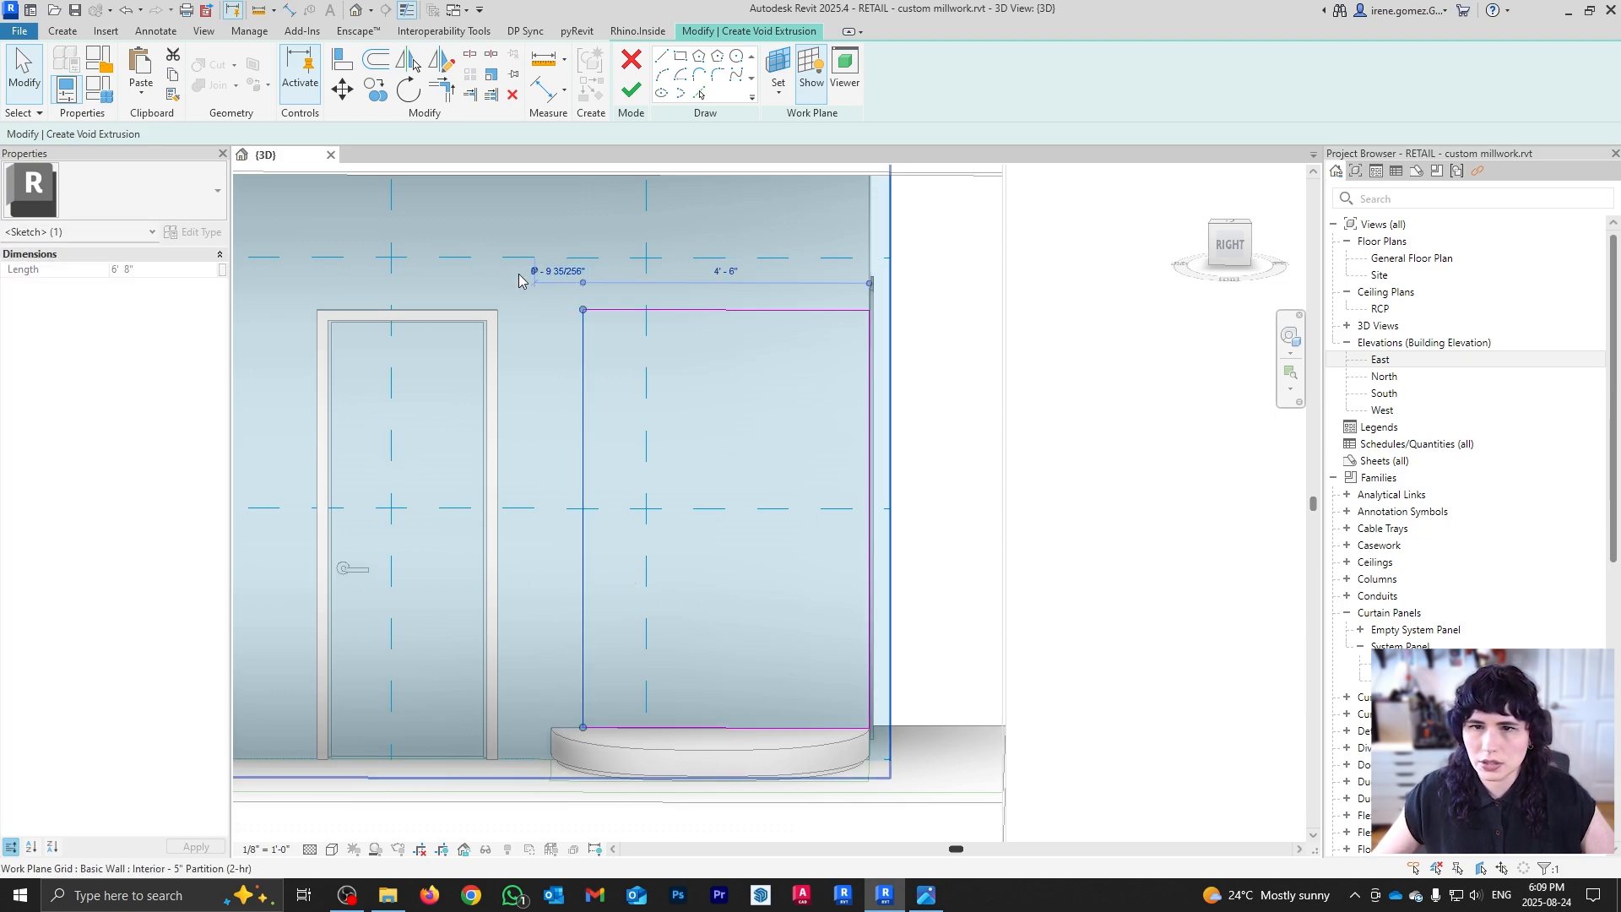
left_click_drag(534, 271, 552, 743)
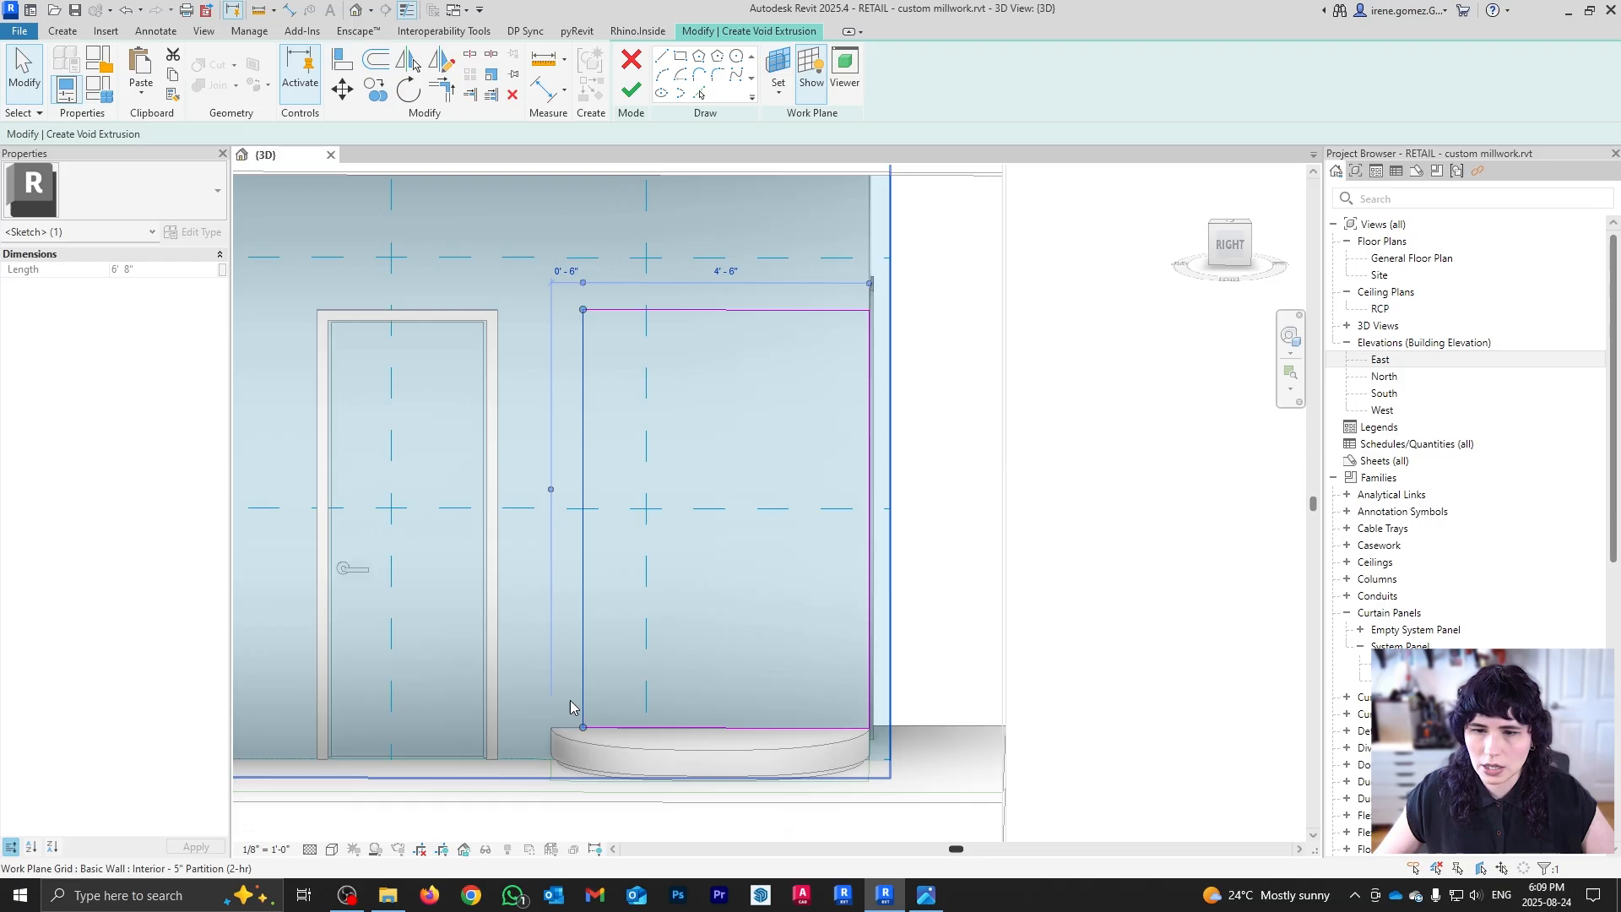
left_click(567, 273)
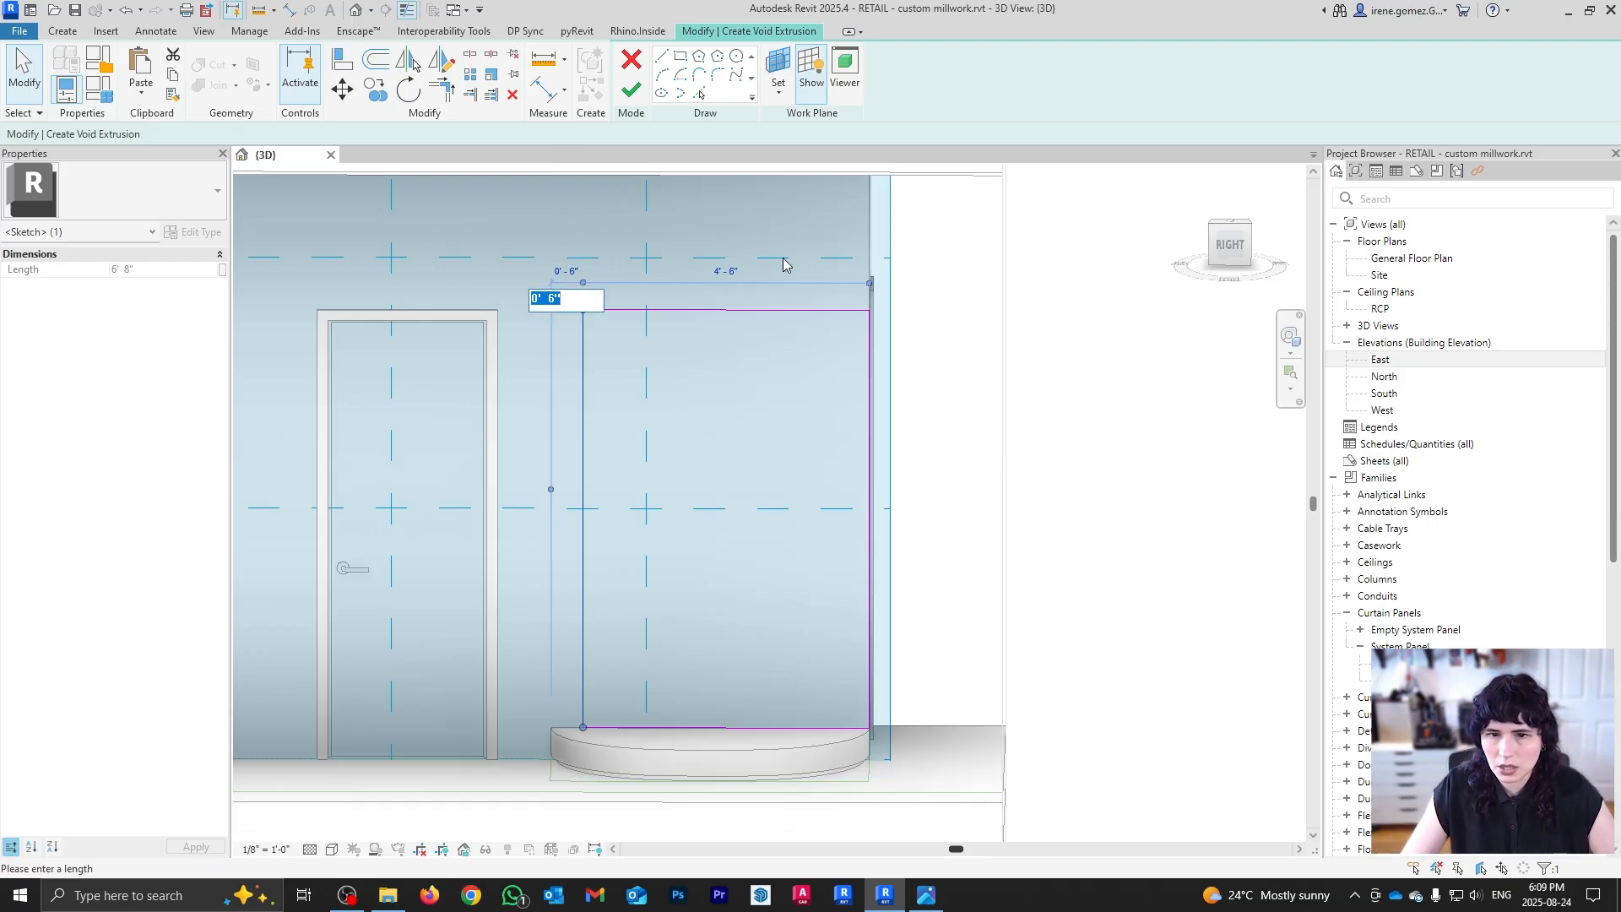
key("Return")
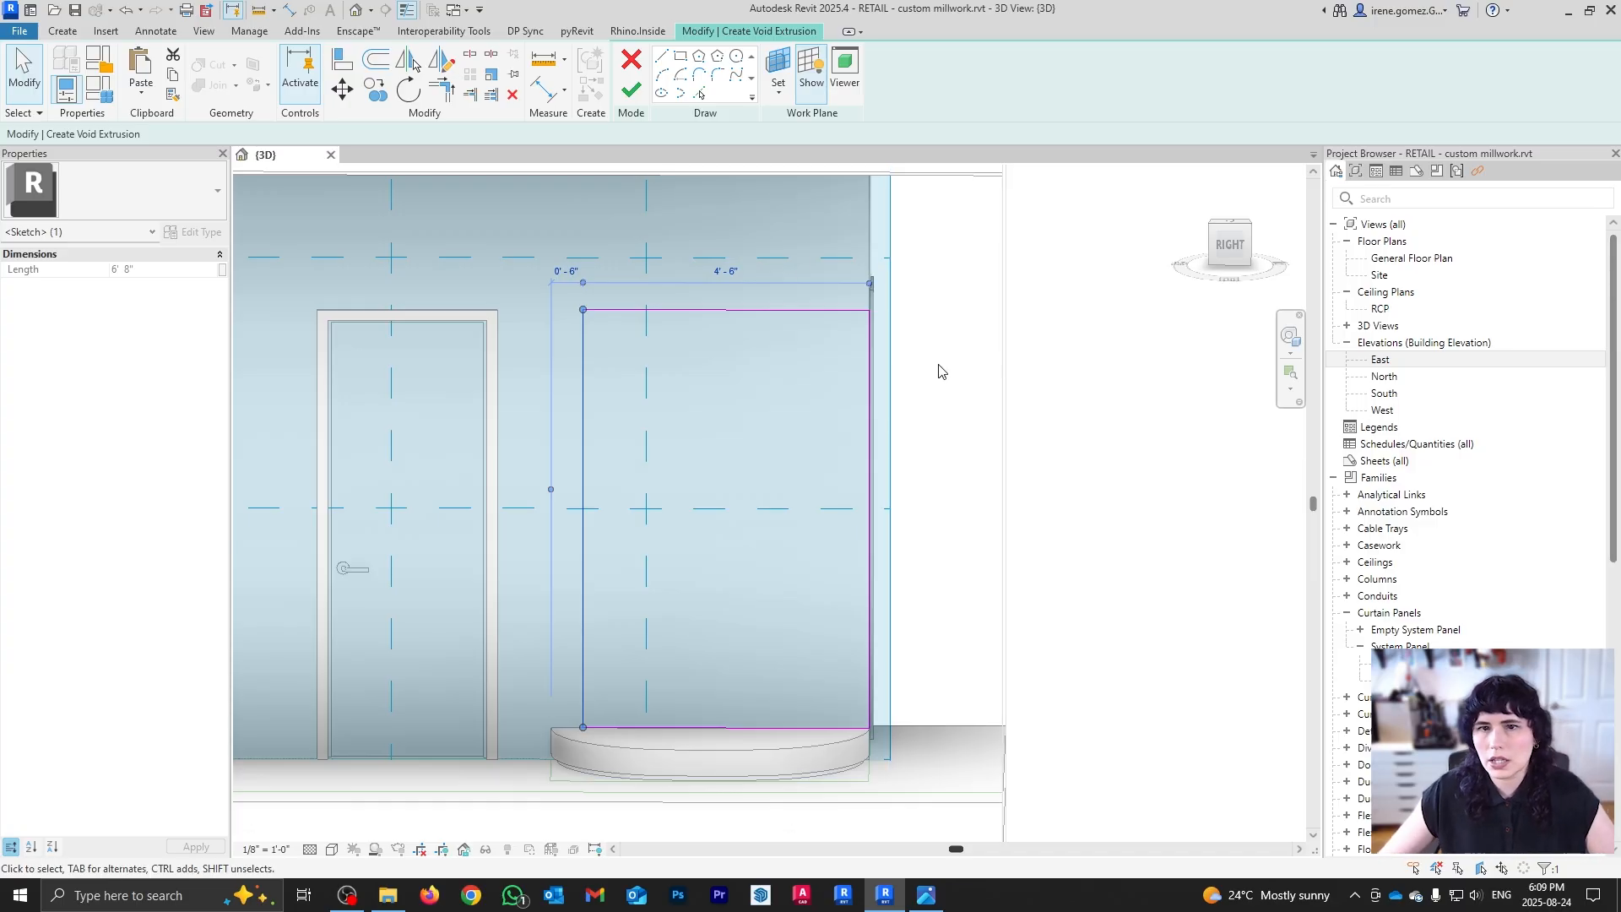
Step: Move the right edge in to a 0'-4" offset, then orbit around to the back
left_click(871, 386)
left_click_drag(867, 390, 847, 397)
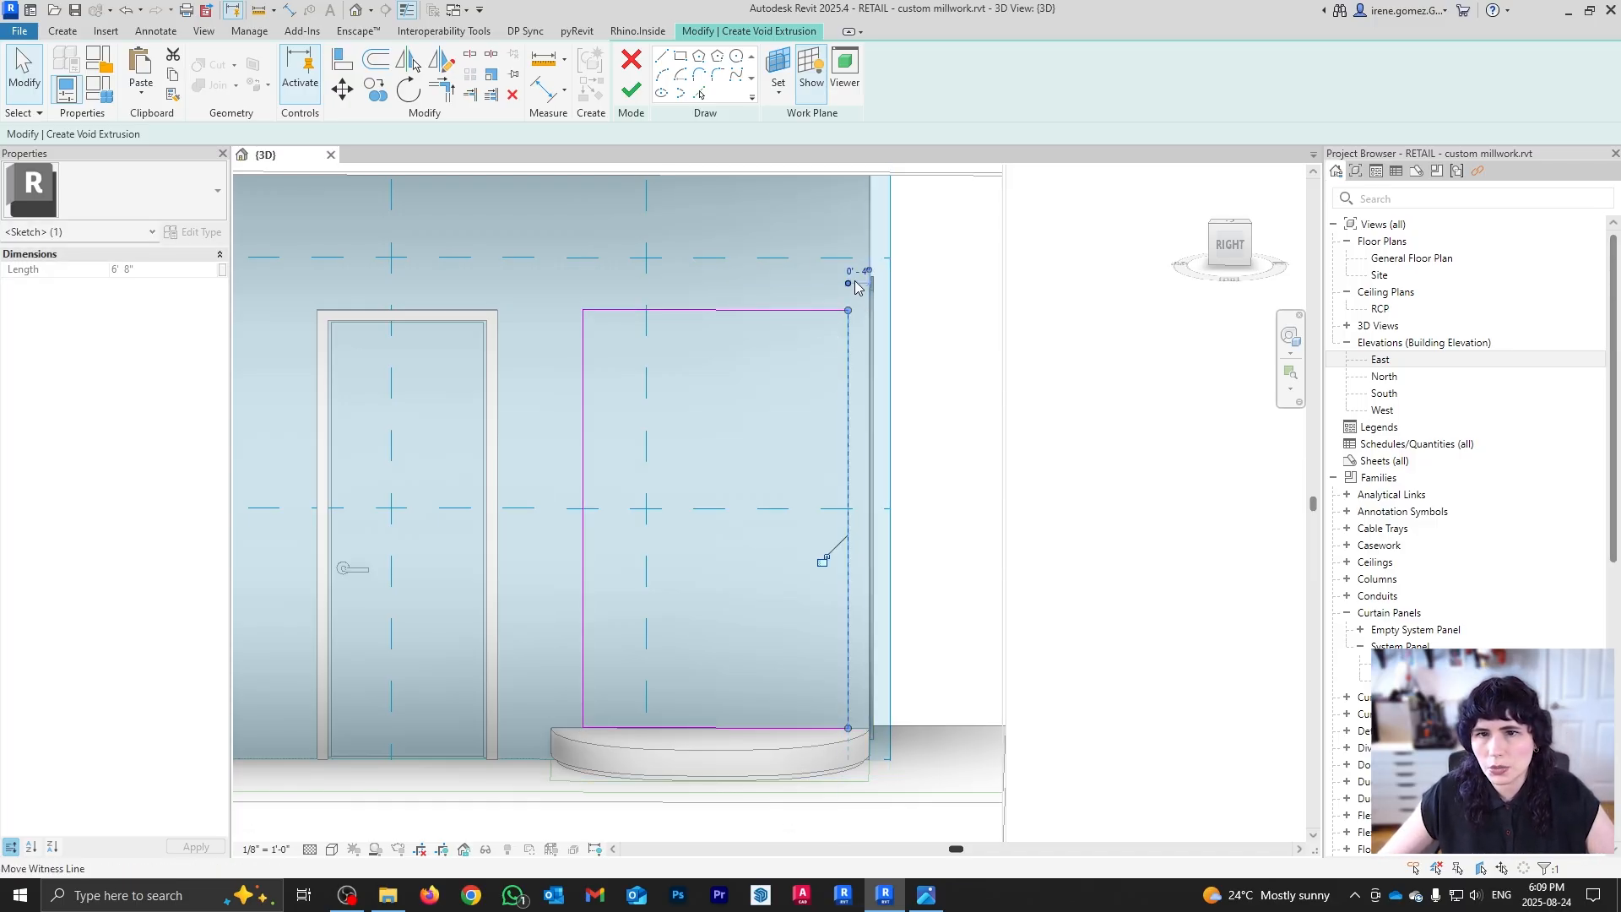
left_click(861, 275)
key("Return")
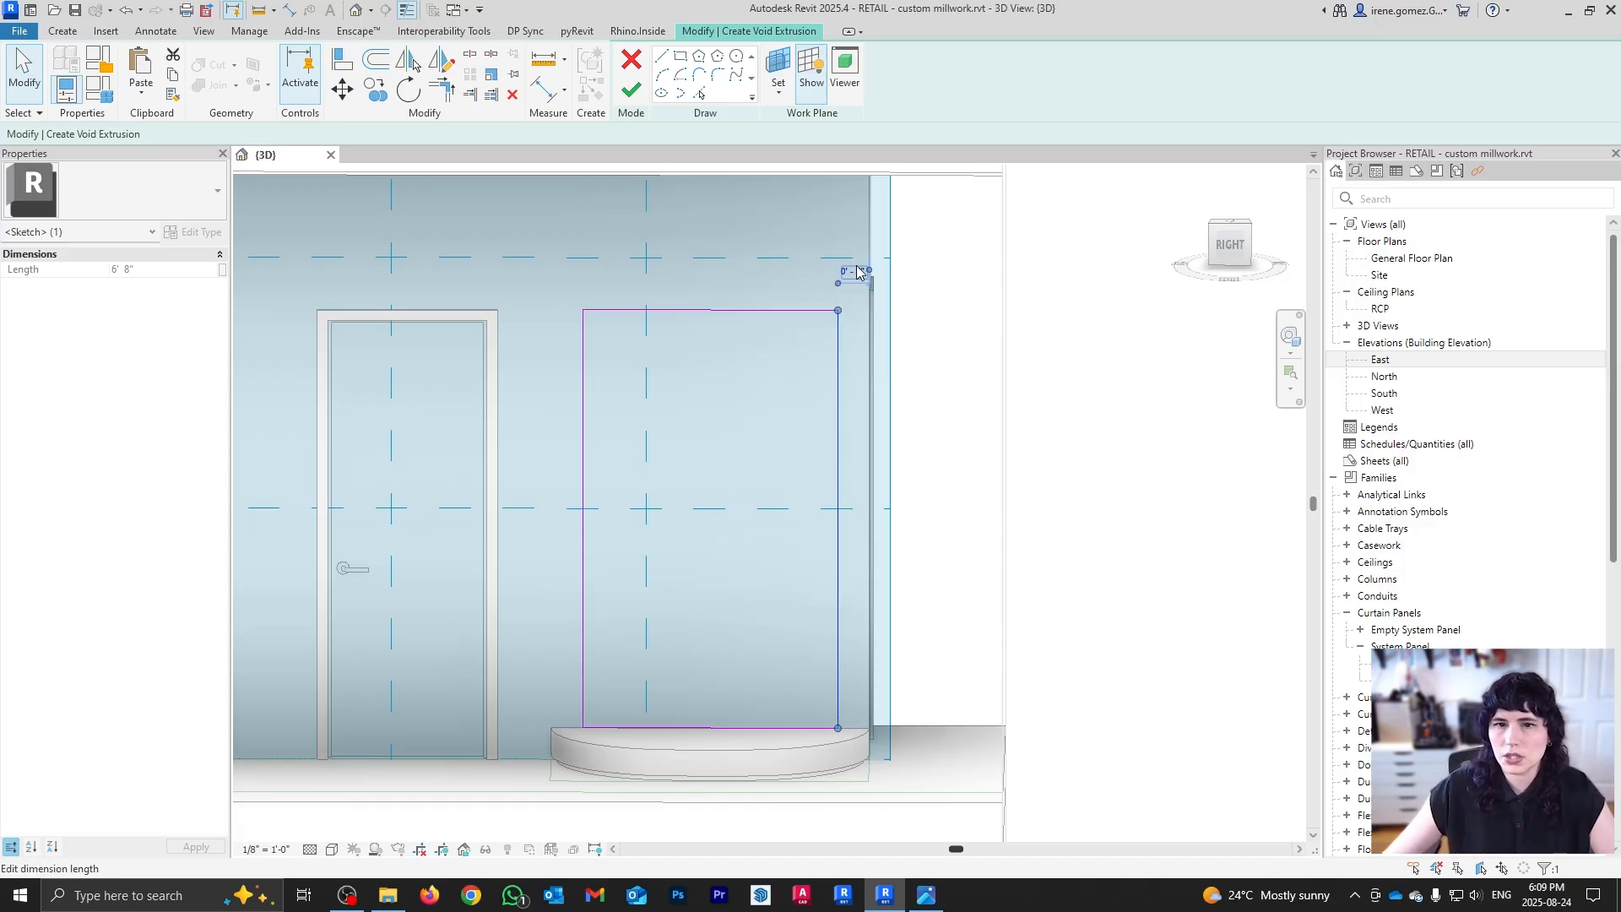
left_click(1093, 456)
mouse_move(1093, 456)
middle_mouse_down("shift")
mouse_move(774, 546)
mouse_move(612, 618)
mouse_move(879, 655)
mouse_move(878, 633)
middle_mouse_up("shift")
scroll(811, 422, "up", 1)
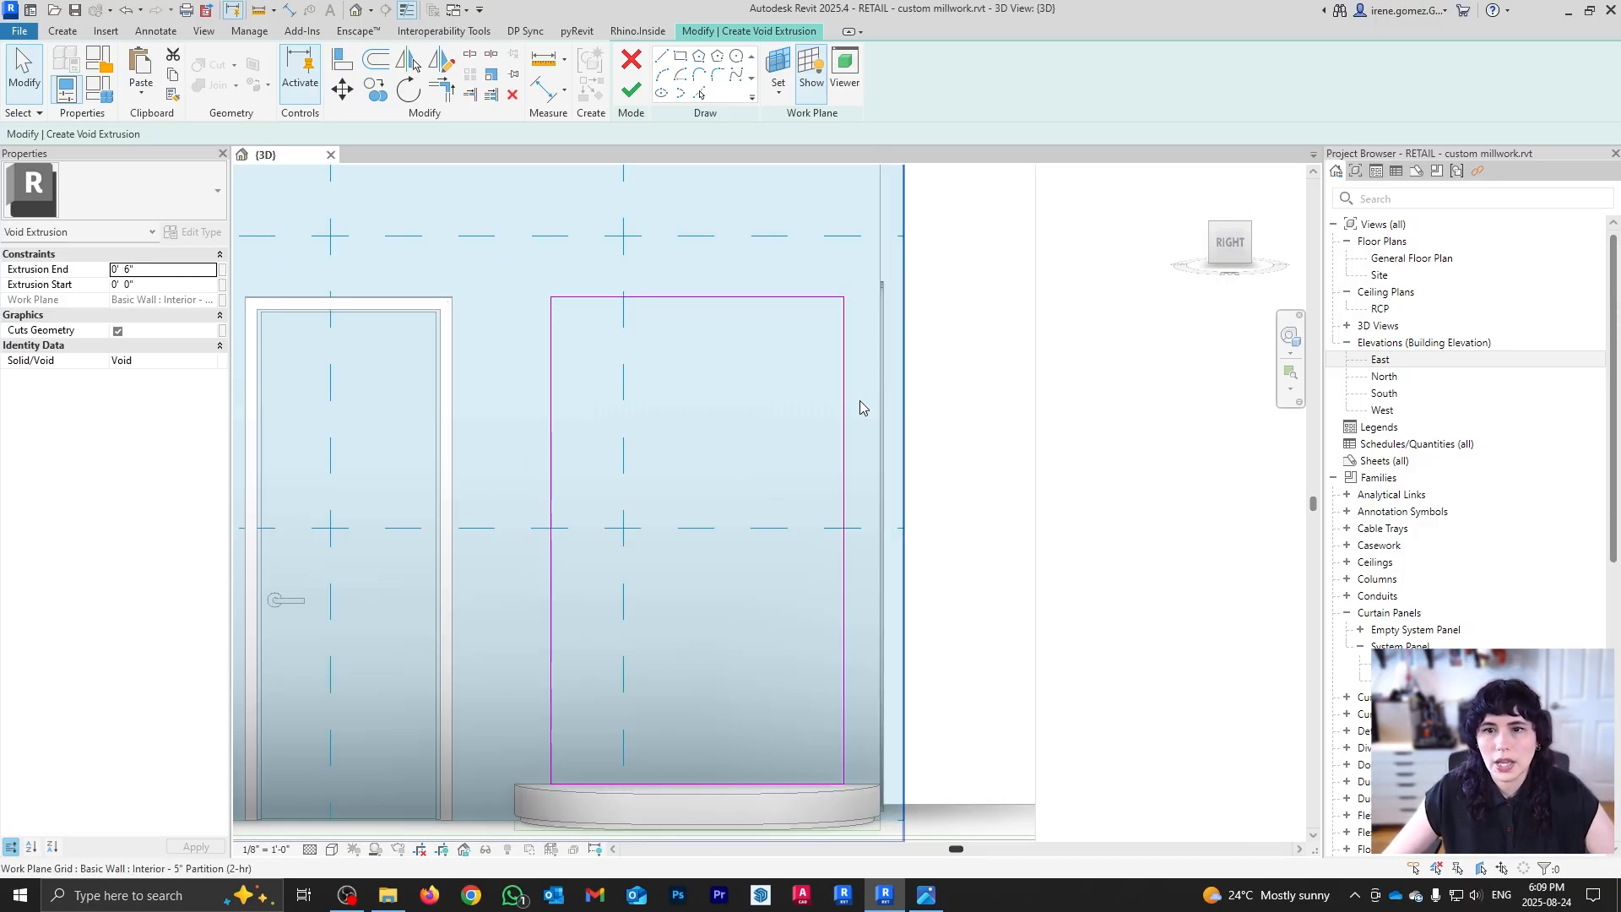
scroll(793, 363, "down", 1)
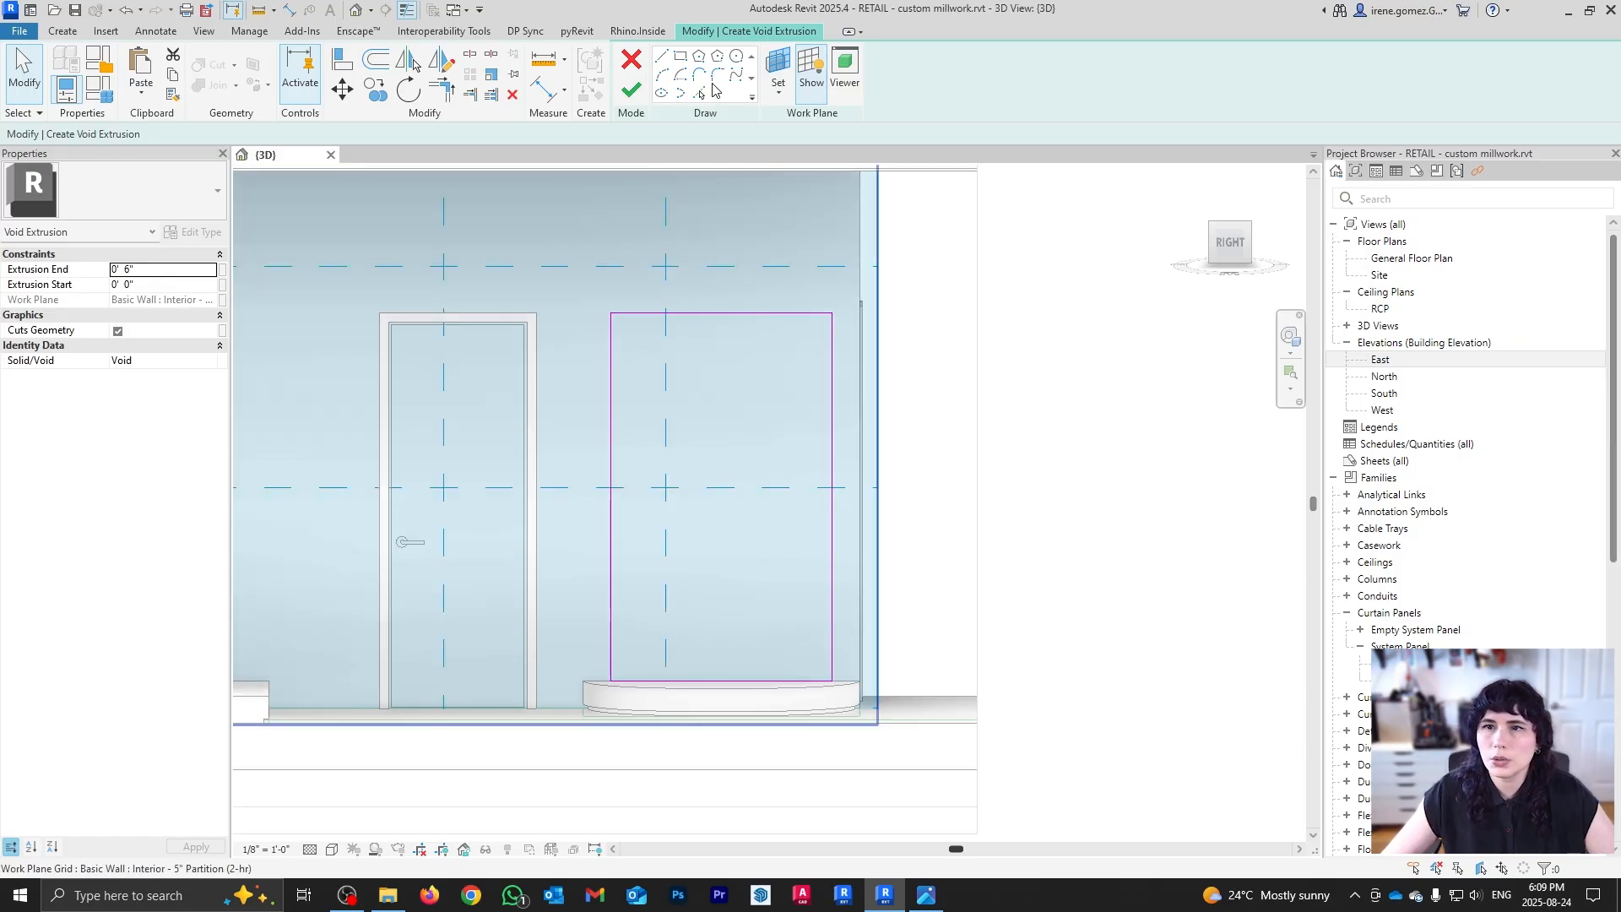
Step: Draw a center-ends arc spanning the top line, then move it down 2' onto that line
middle_click_drag(722, 438, 717, 518)
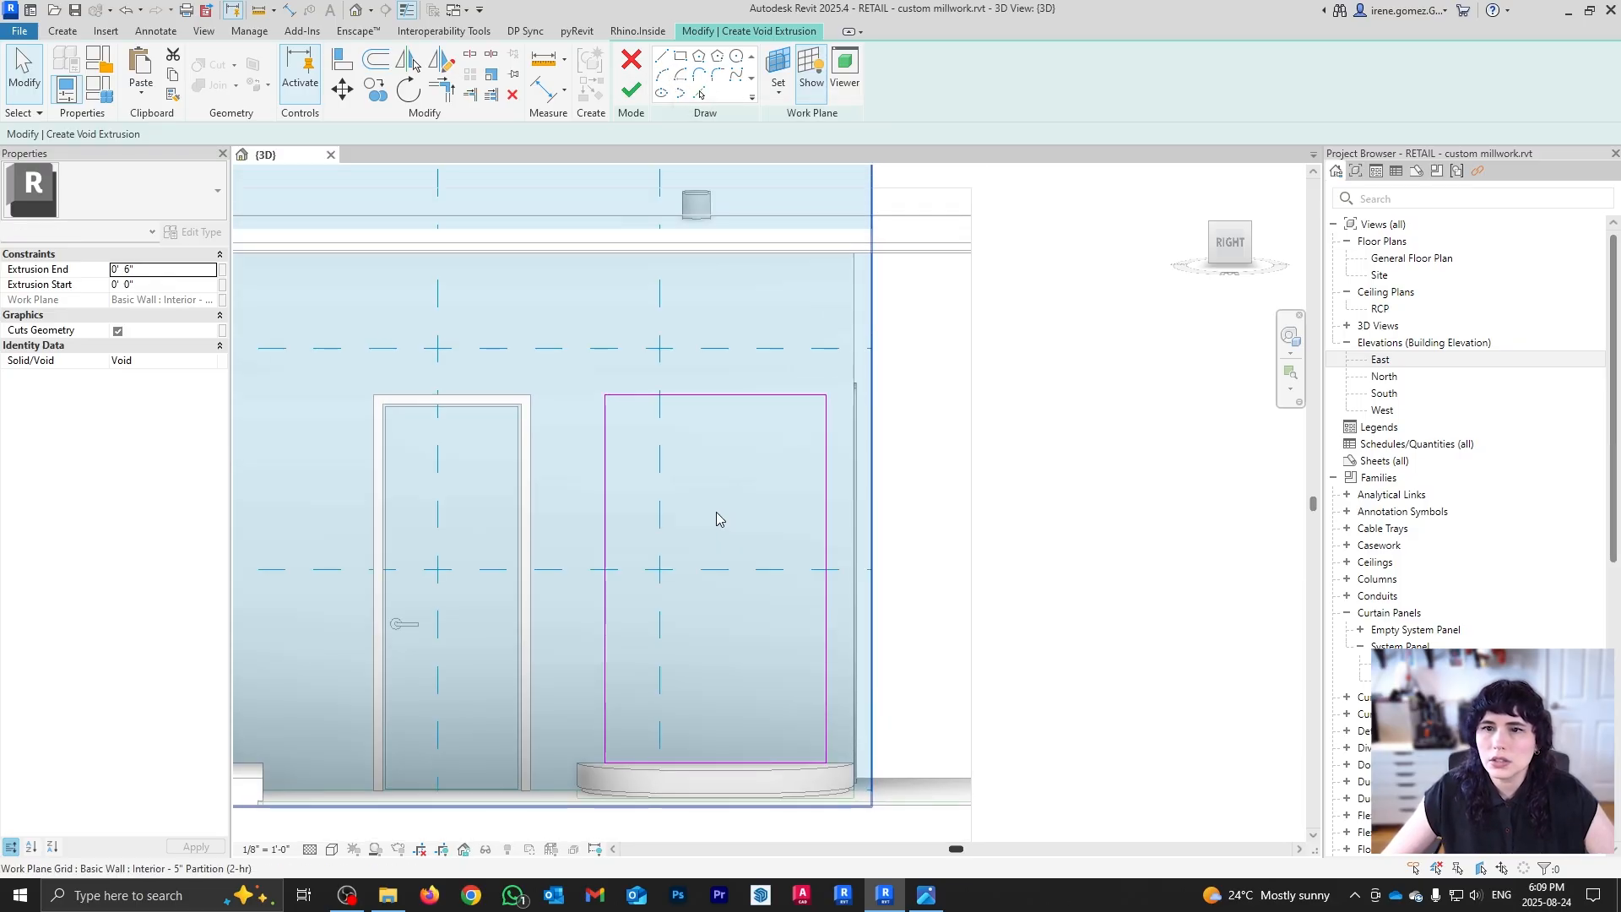
left_click(700, 75)
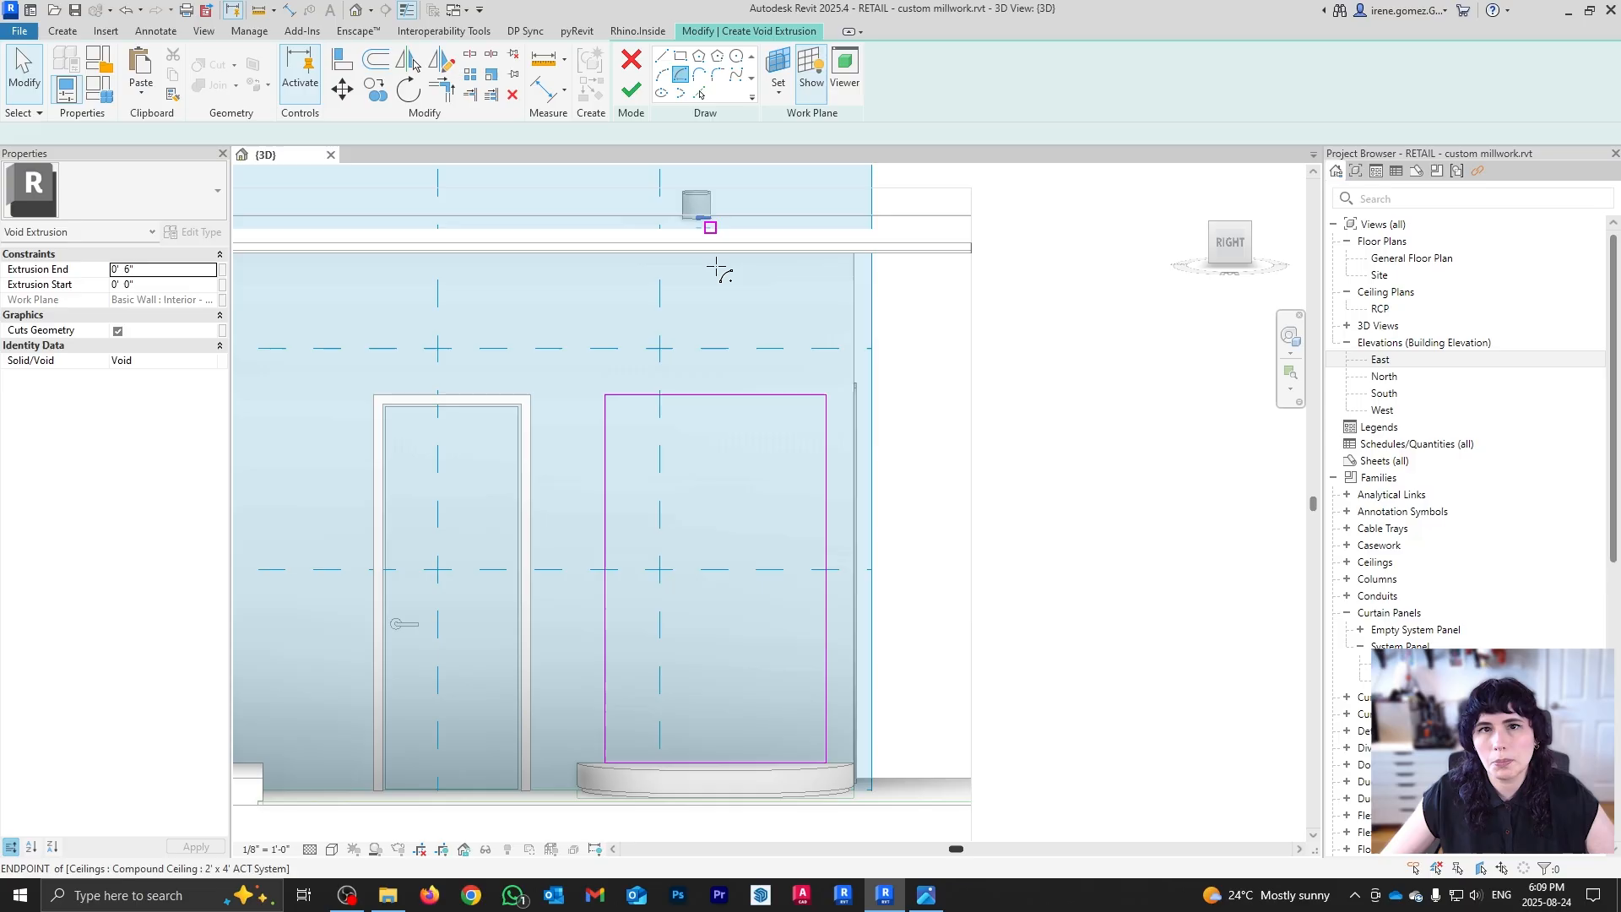
left_click(715, 394)
left_click(606, 395)
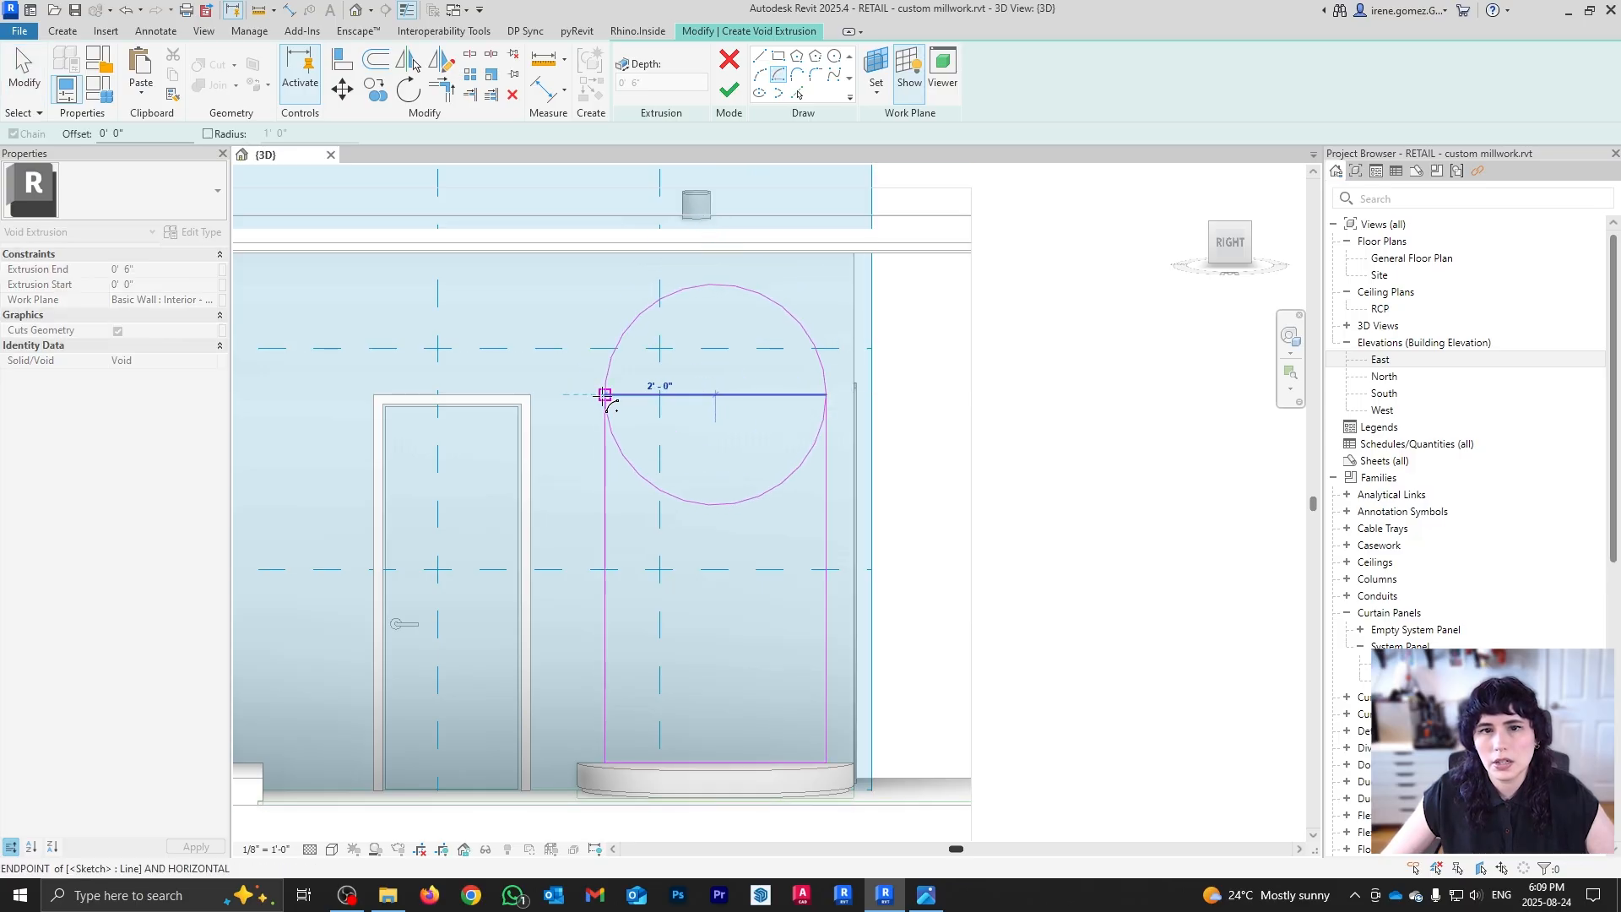
left_click(826, 394)
key("Escape")
key("Escape")
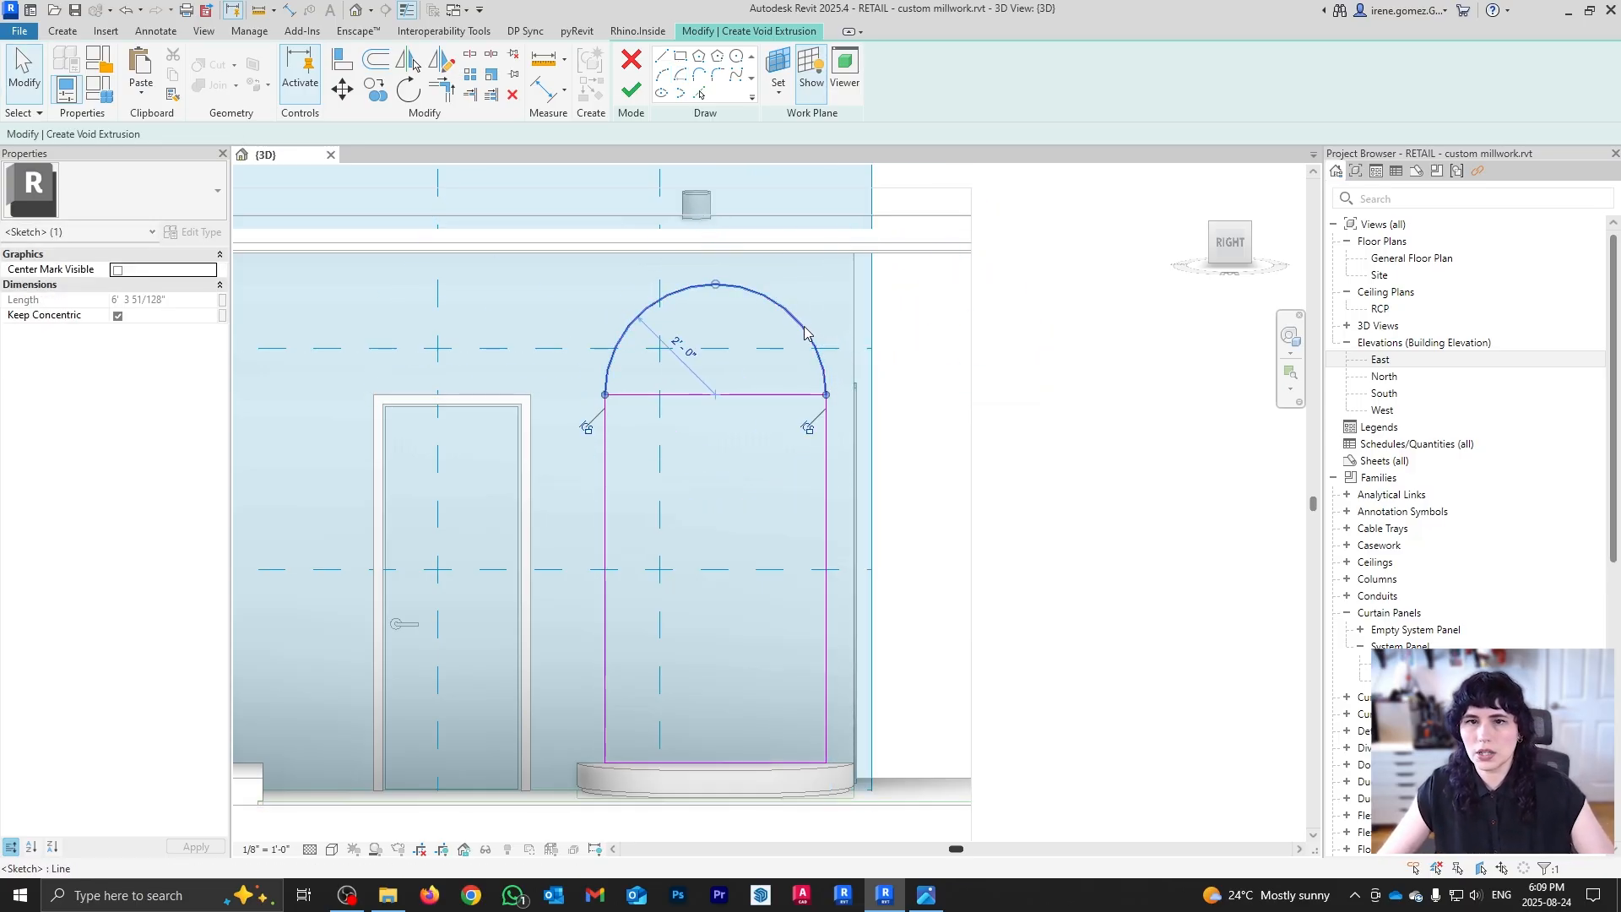
key("v")
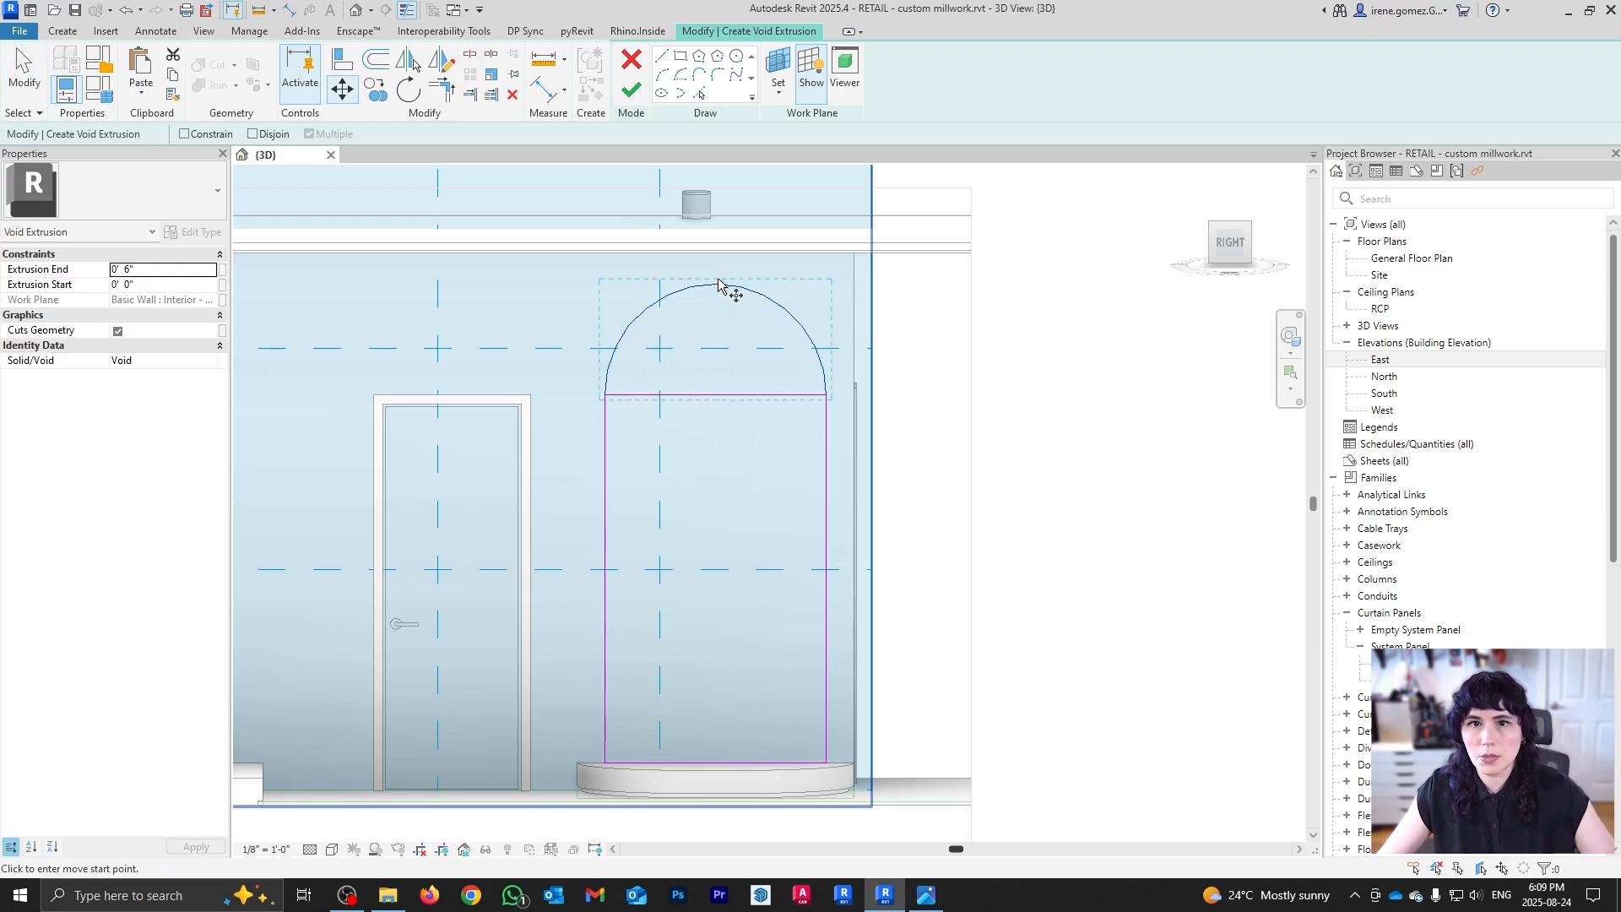
left_click(716, 286)
left_click(716, 395)
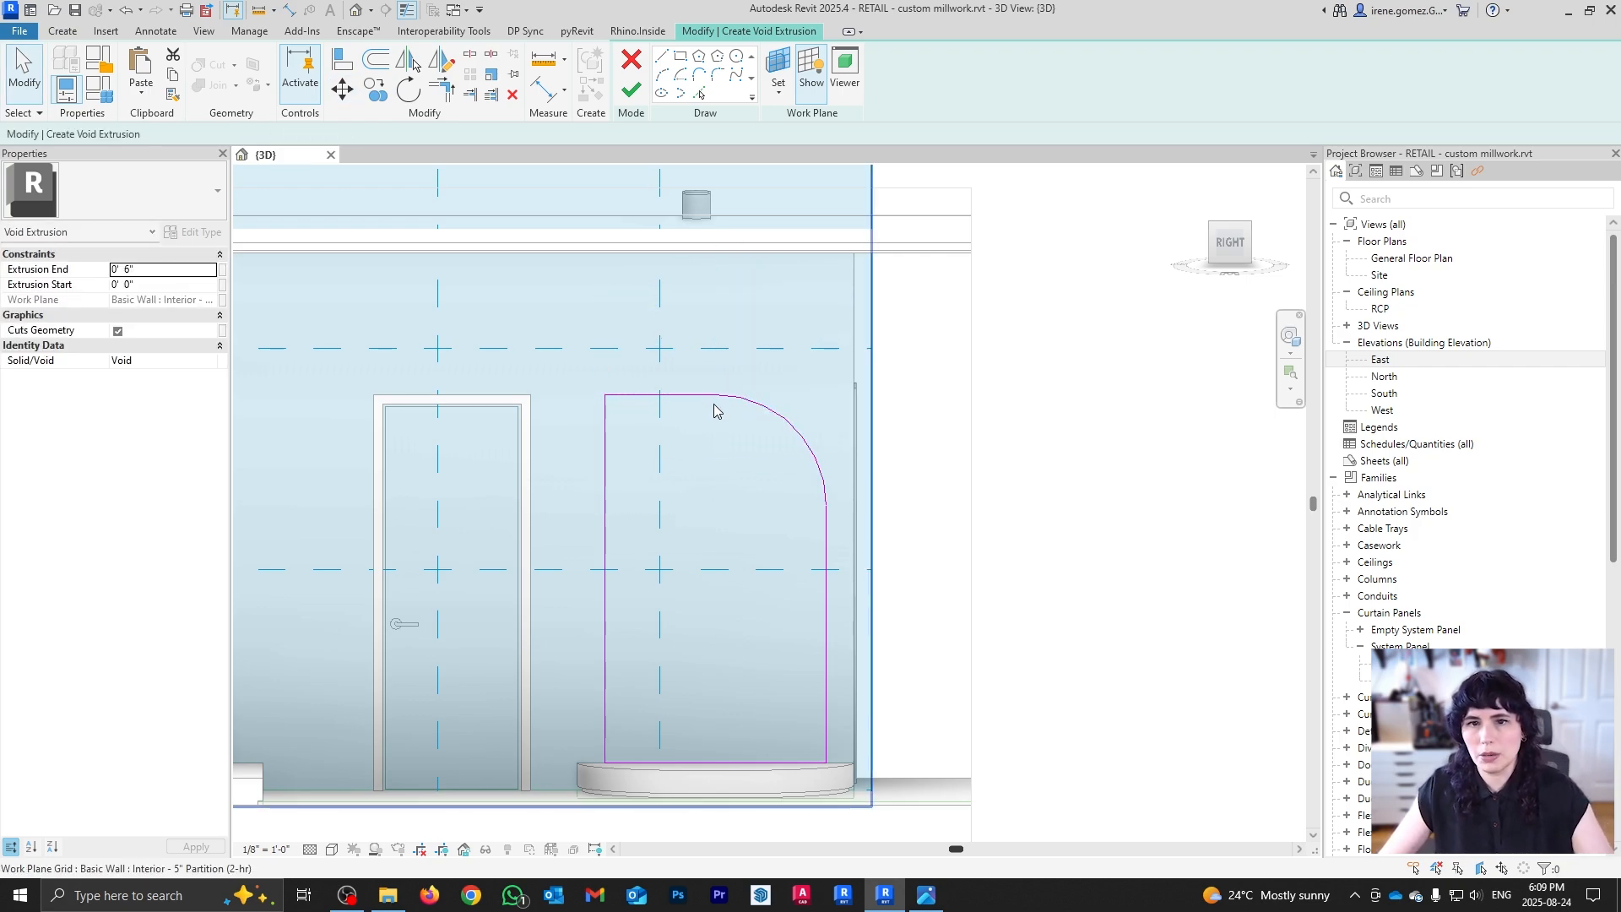
Step: Add a fillet arc at the sketch's top-left corner and edit its radius
left_click(709, 397)
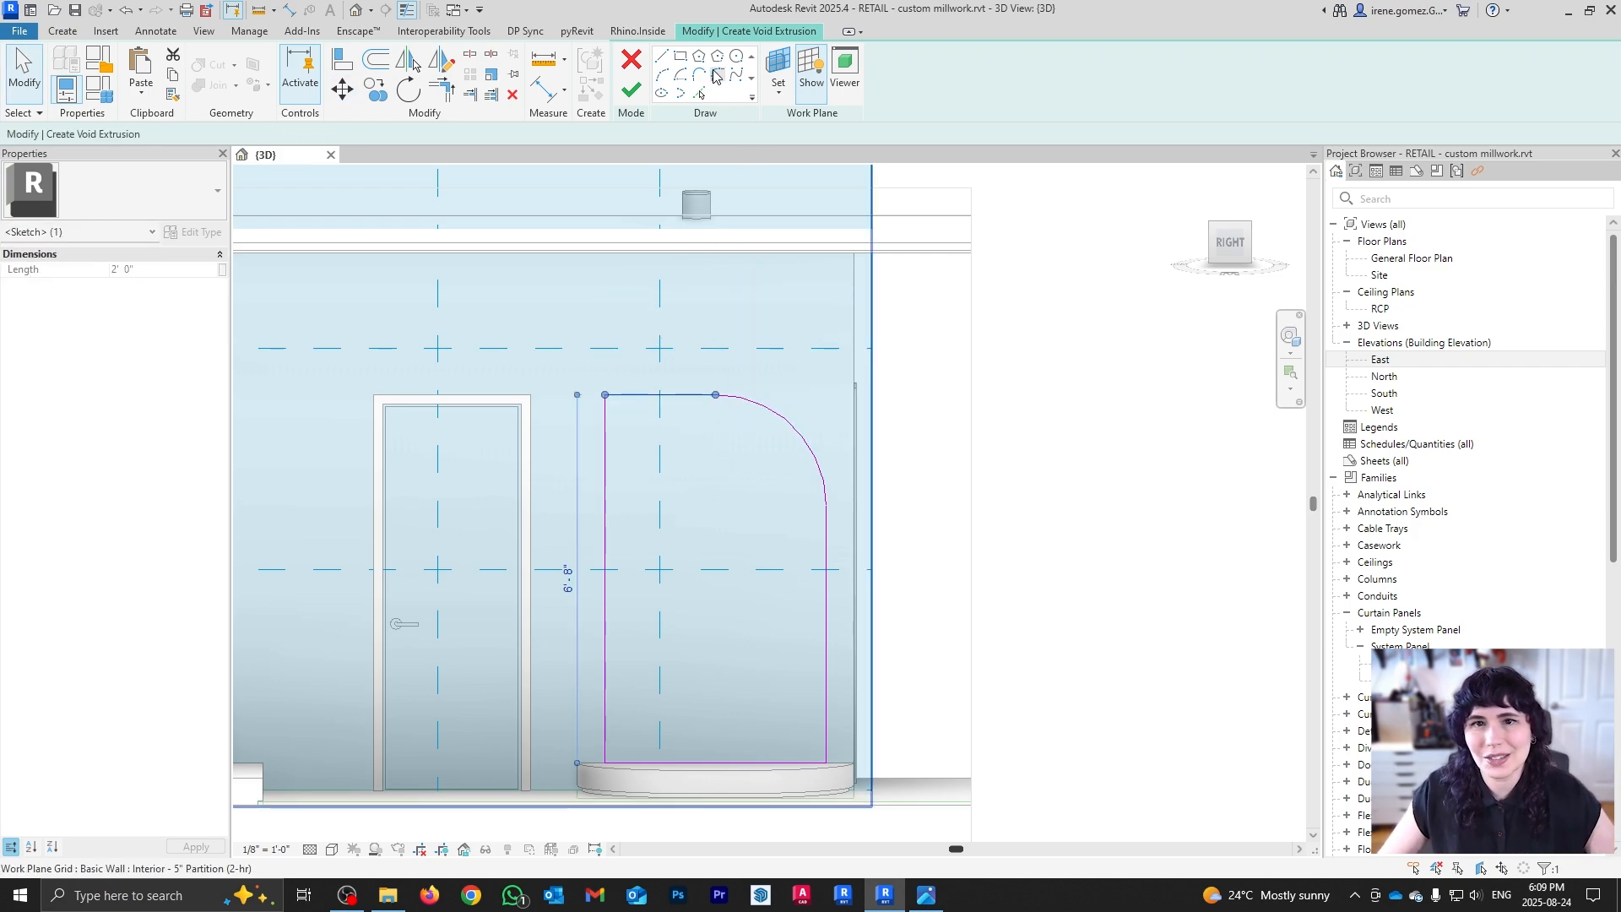
left_click(716, 76)
left_click(644, 395)
left_click(605, 456)
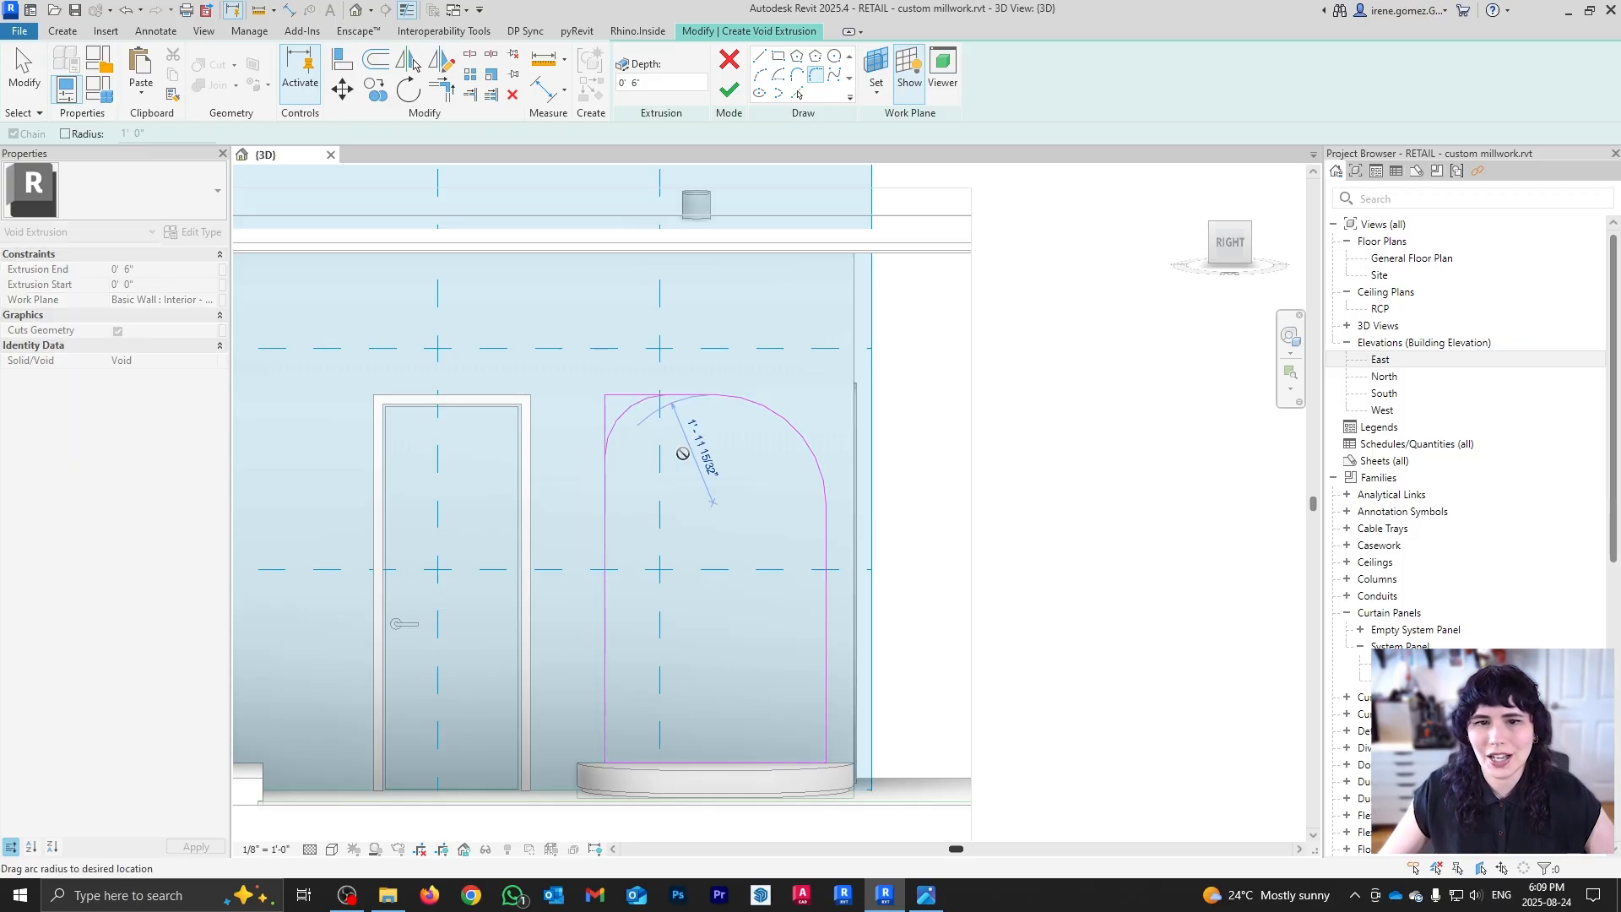
left_click(657, 422)
key("Escape")
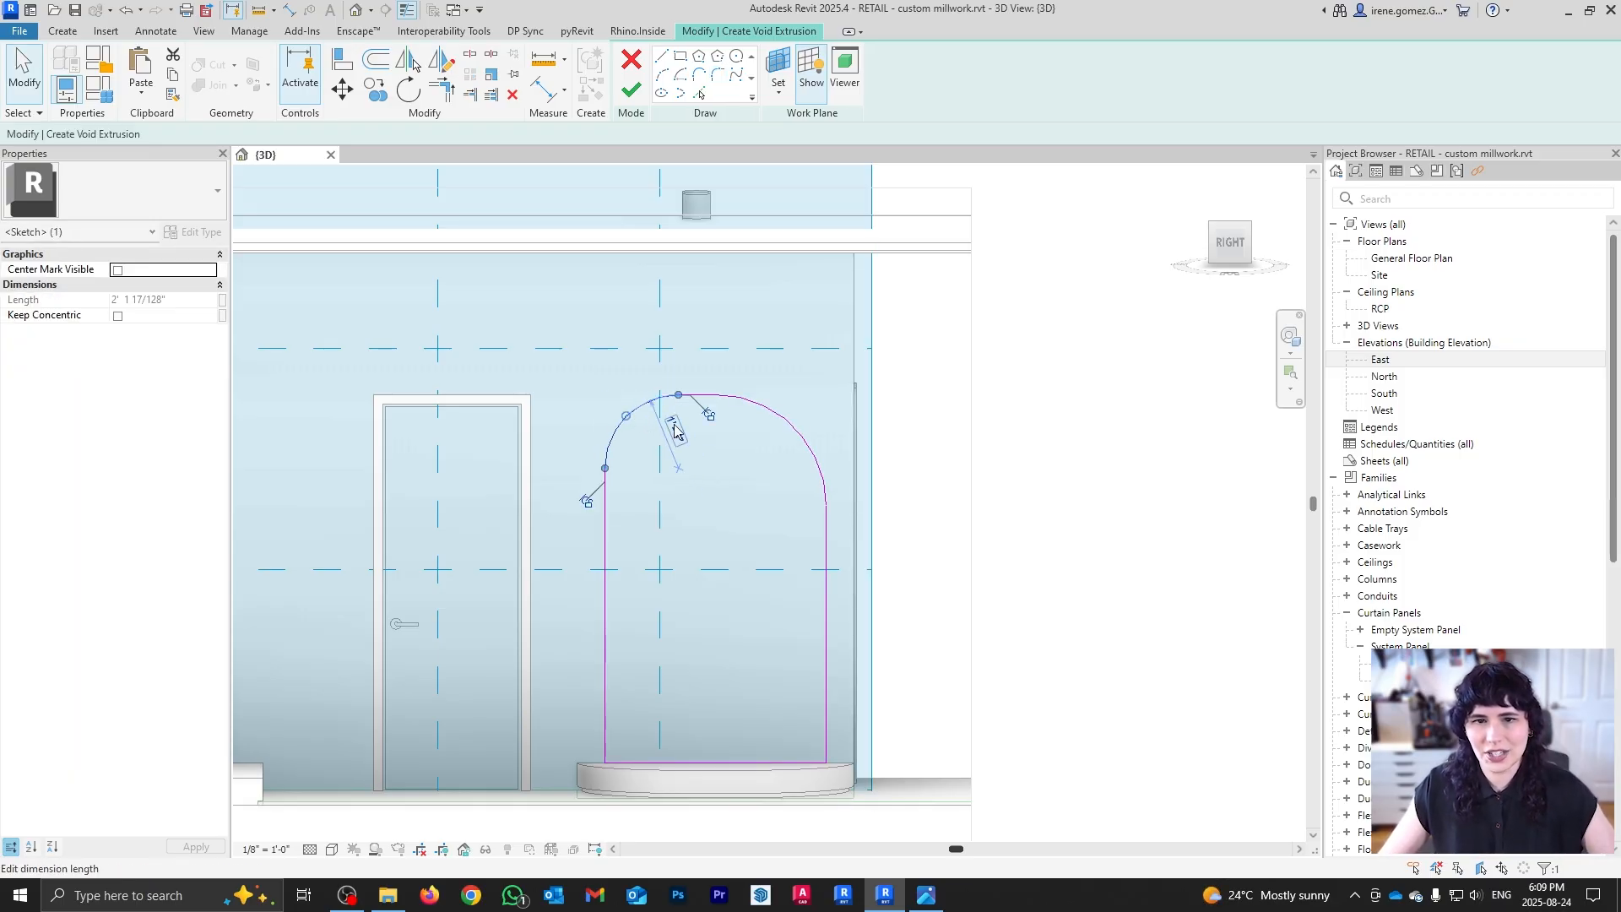
left_click(674, 432)
key("Return")
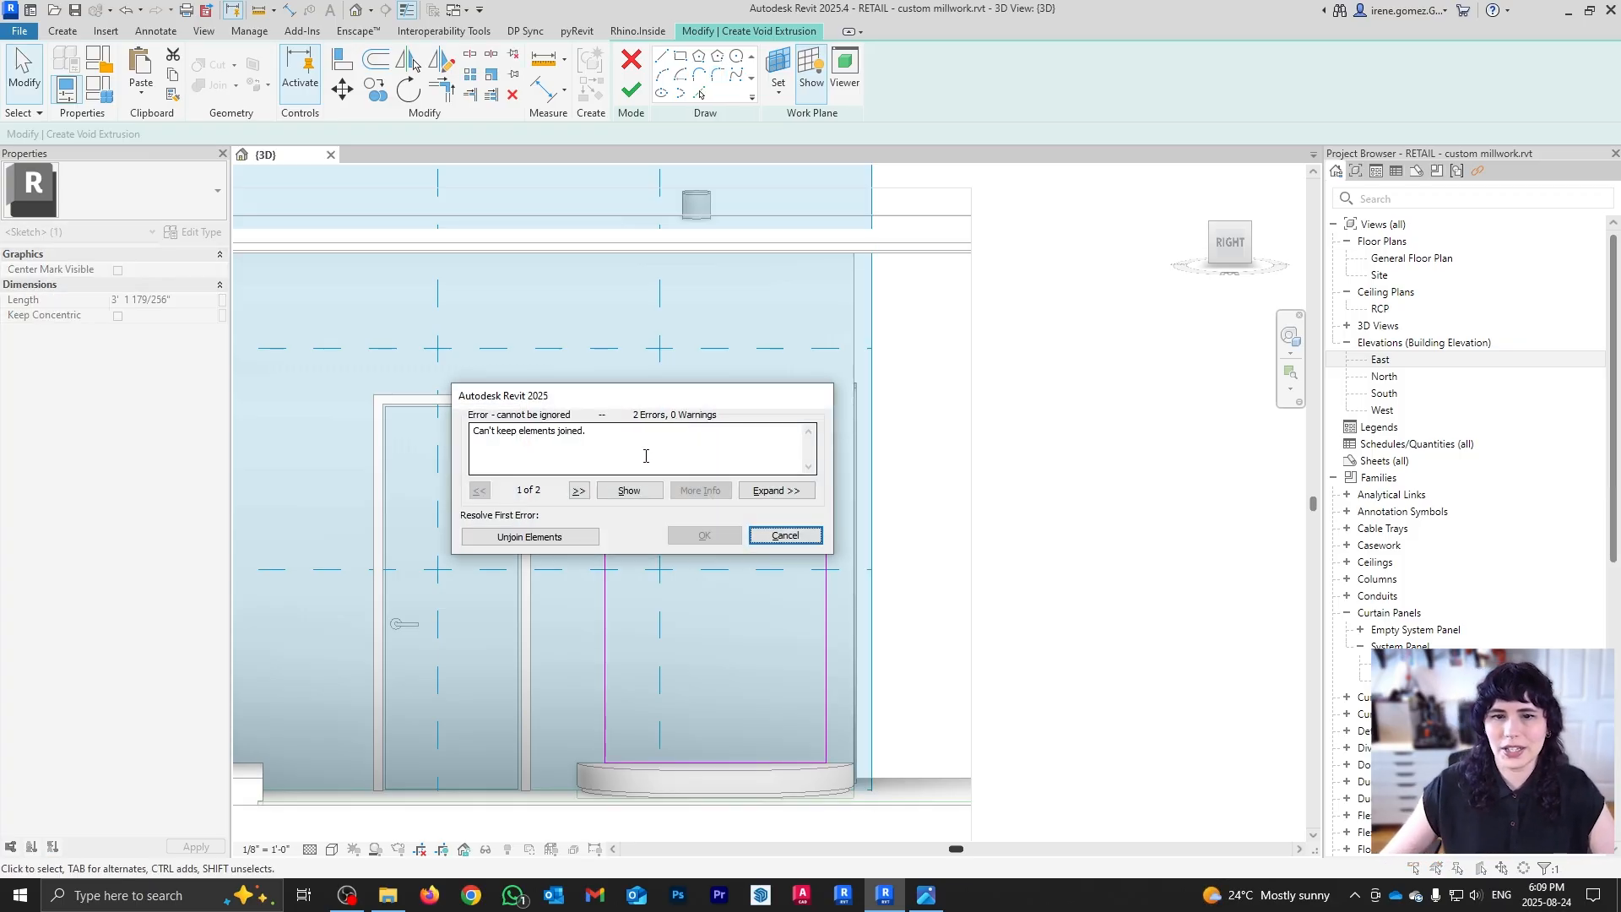
Step: Clear the join error by deleting the too-short line and finish the arched void sketch
left_click(551, 537)
left_click(584, 538)
mouse_move(590, 535)
middle_mouse_down("shift")
mouse_move(698, 605)
mouse_move(720, 542)
middle_mouse_up("shift")
left_click(632, 90)
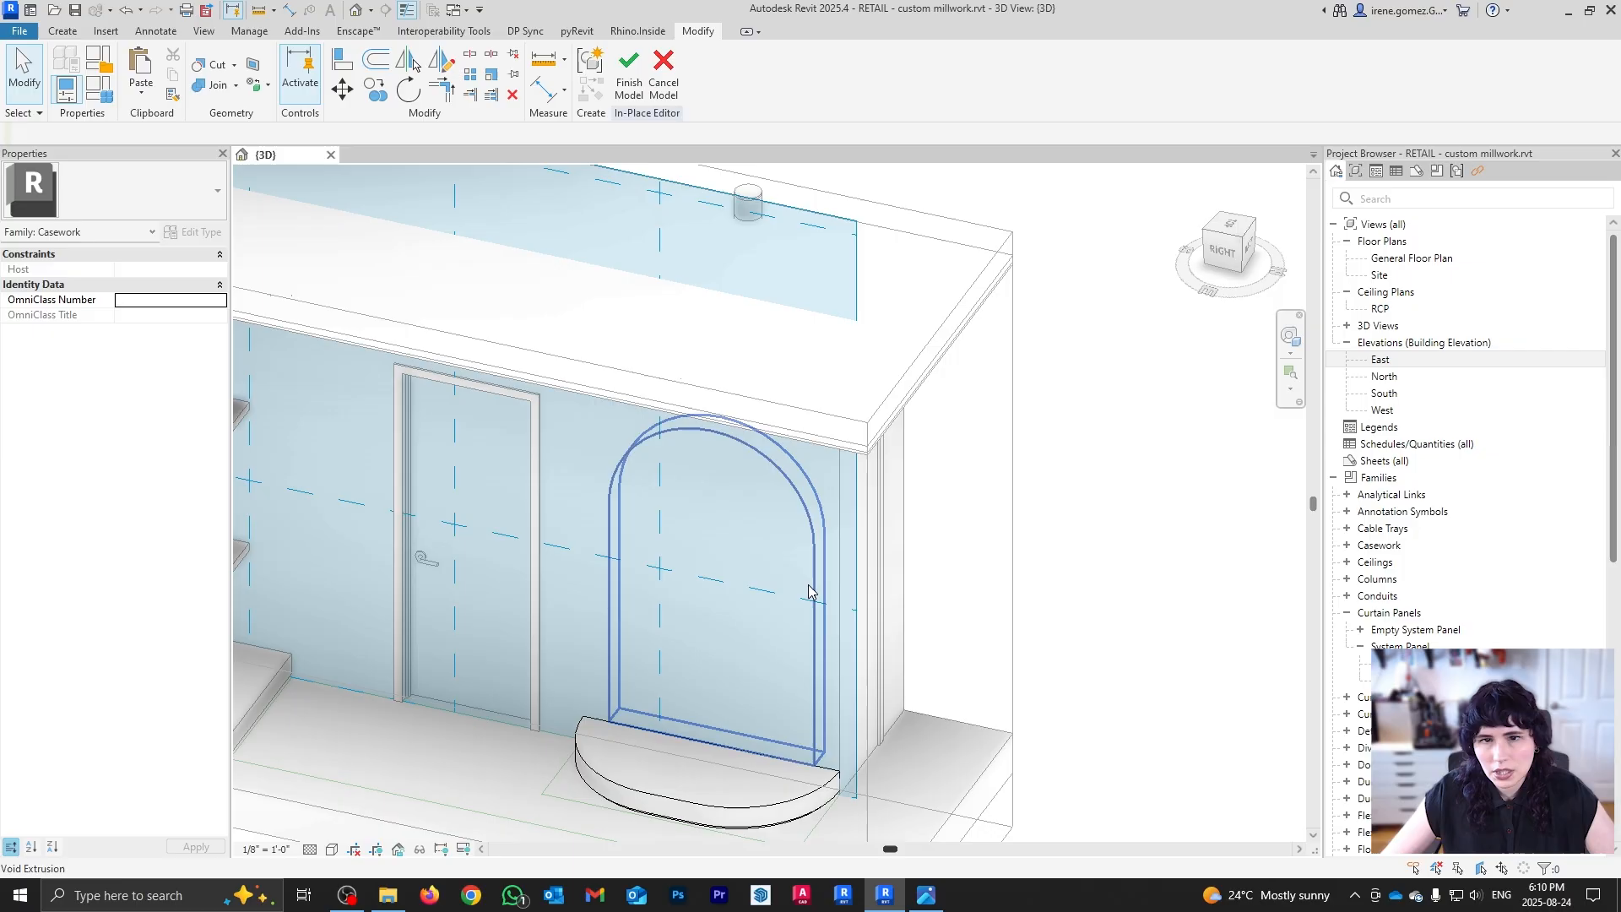
scroll(556, 464, "up", 1)
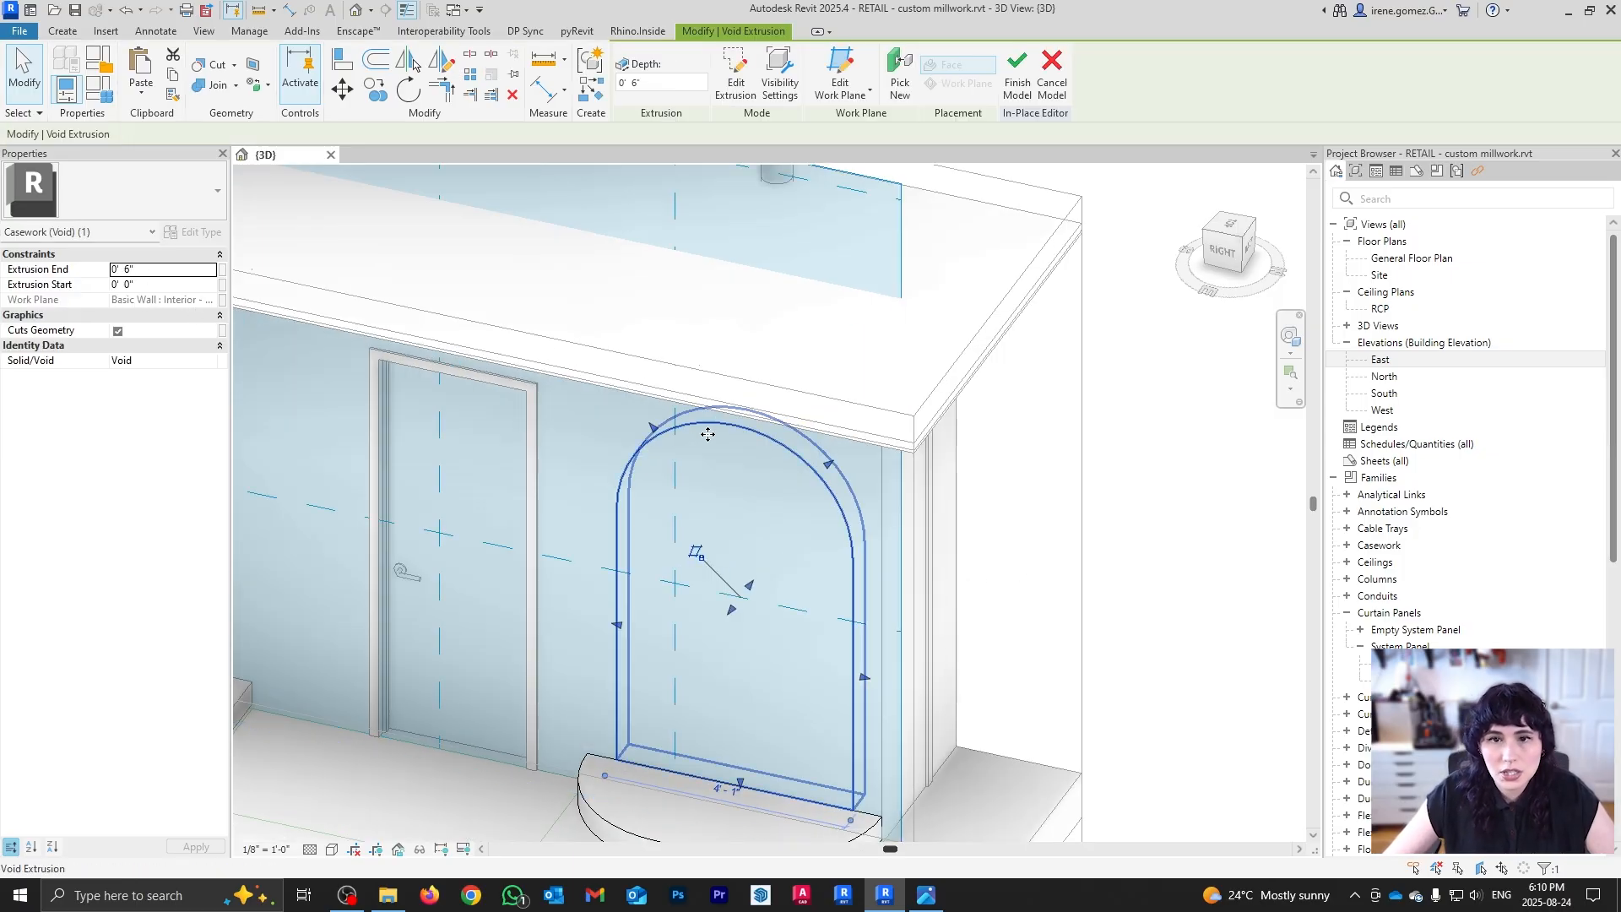
middle_click_drag(1062, 525, 621, 633, "shift")
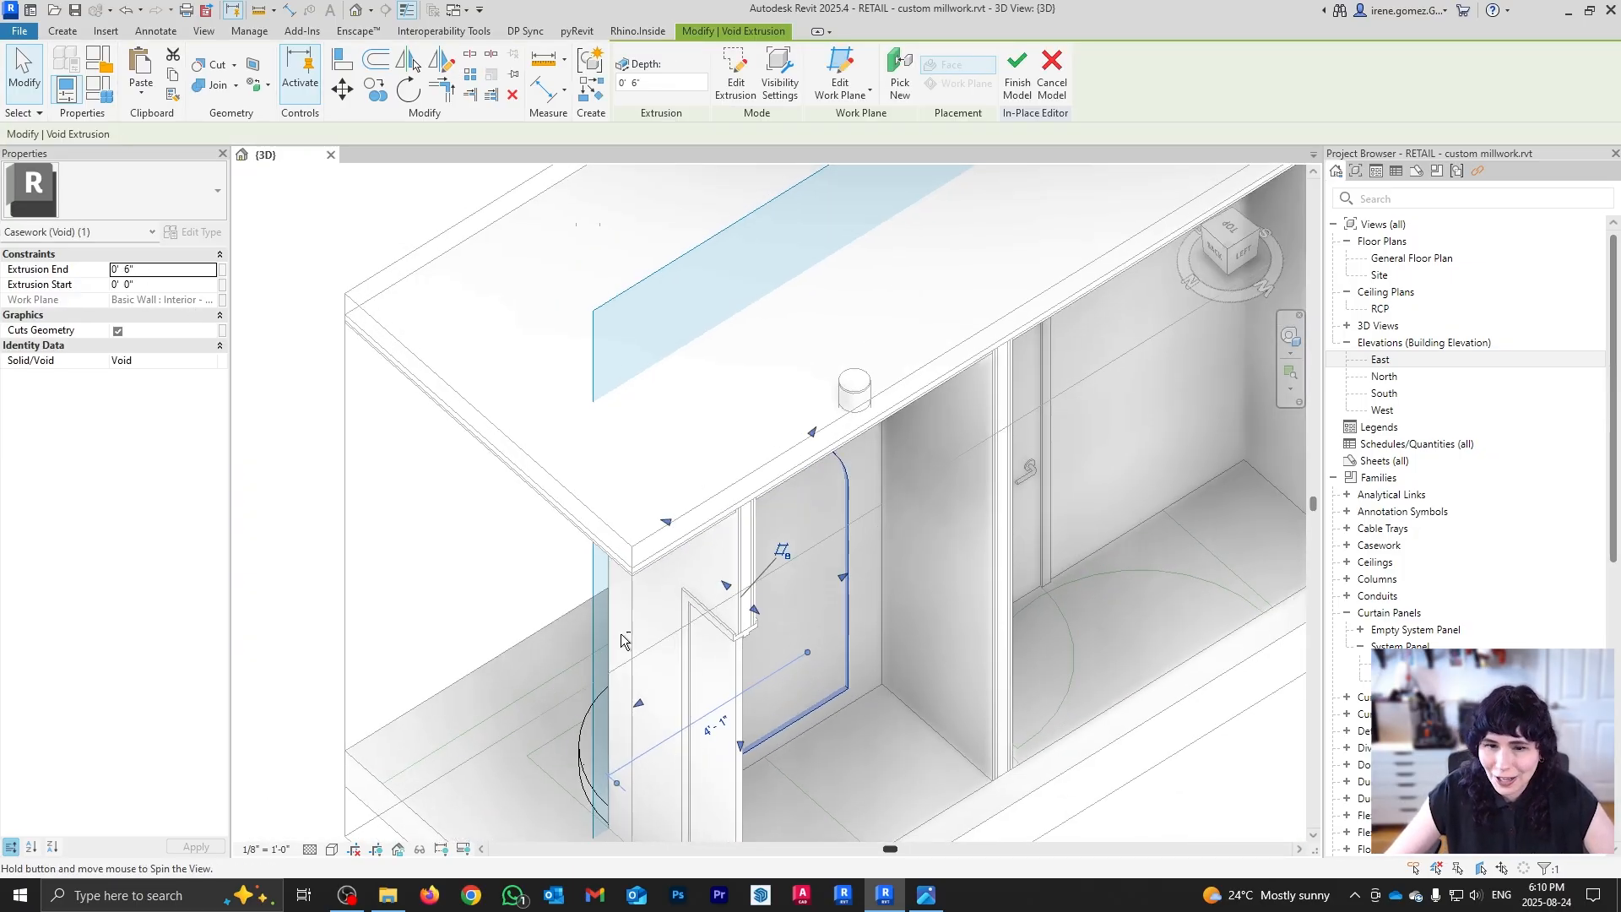
scroll(844, 702, "up", 5)
scroll(845, 701, "up", 1)
scroll(880, 638, "down", 7)
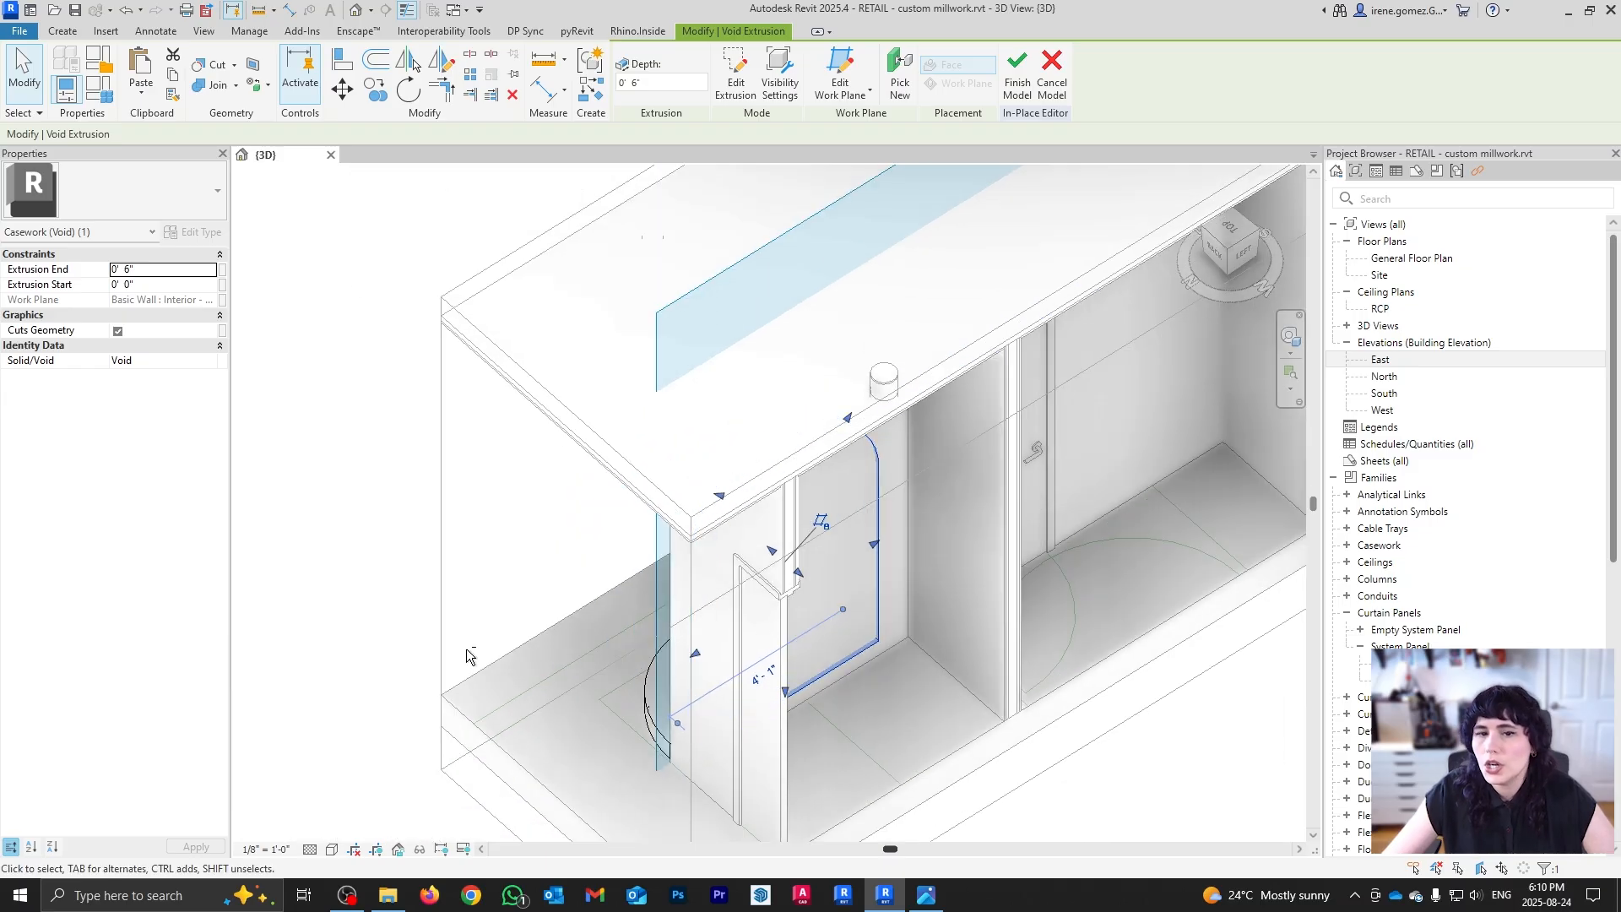
middle_click_drag(467, 651, 841, 580, "shift")
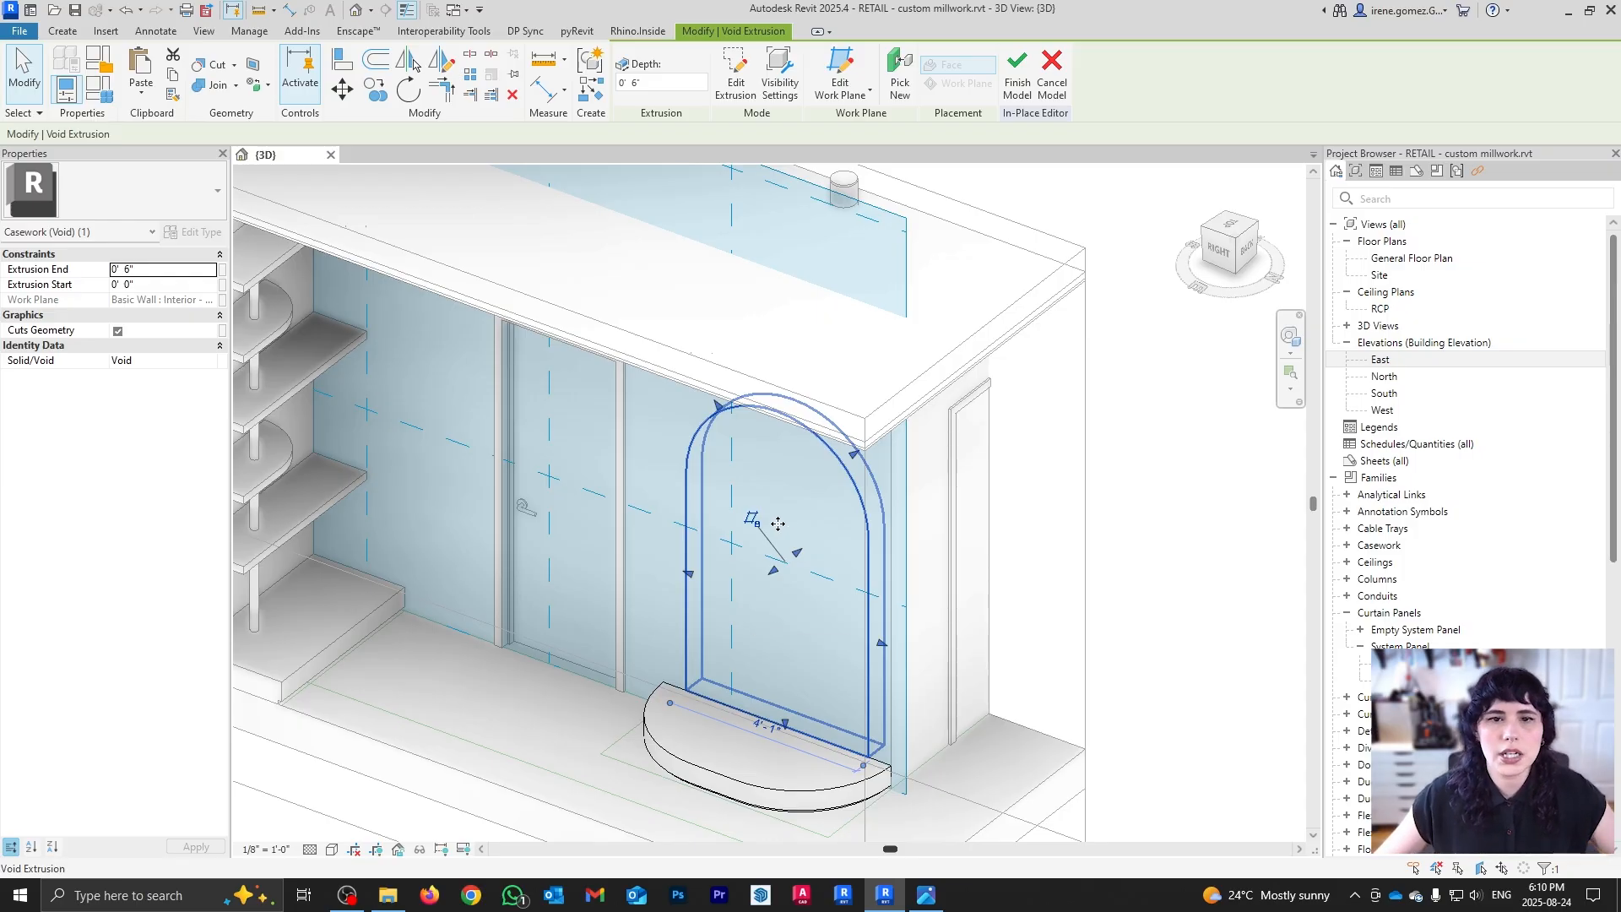
Step: Set the void's Extrusion End to 0' 2" and apply it
left_click(160, 268)
type("2")
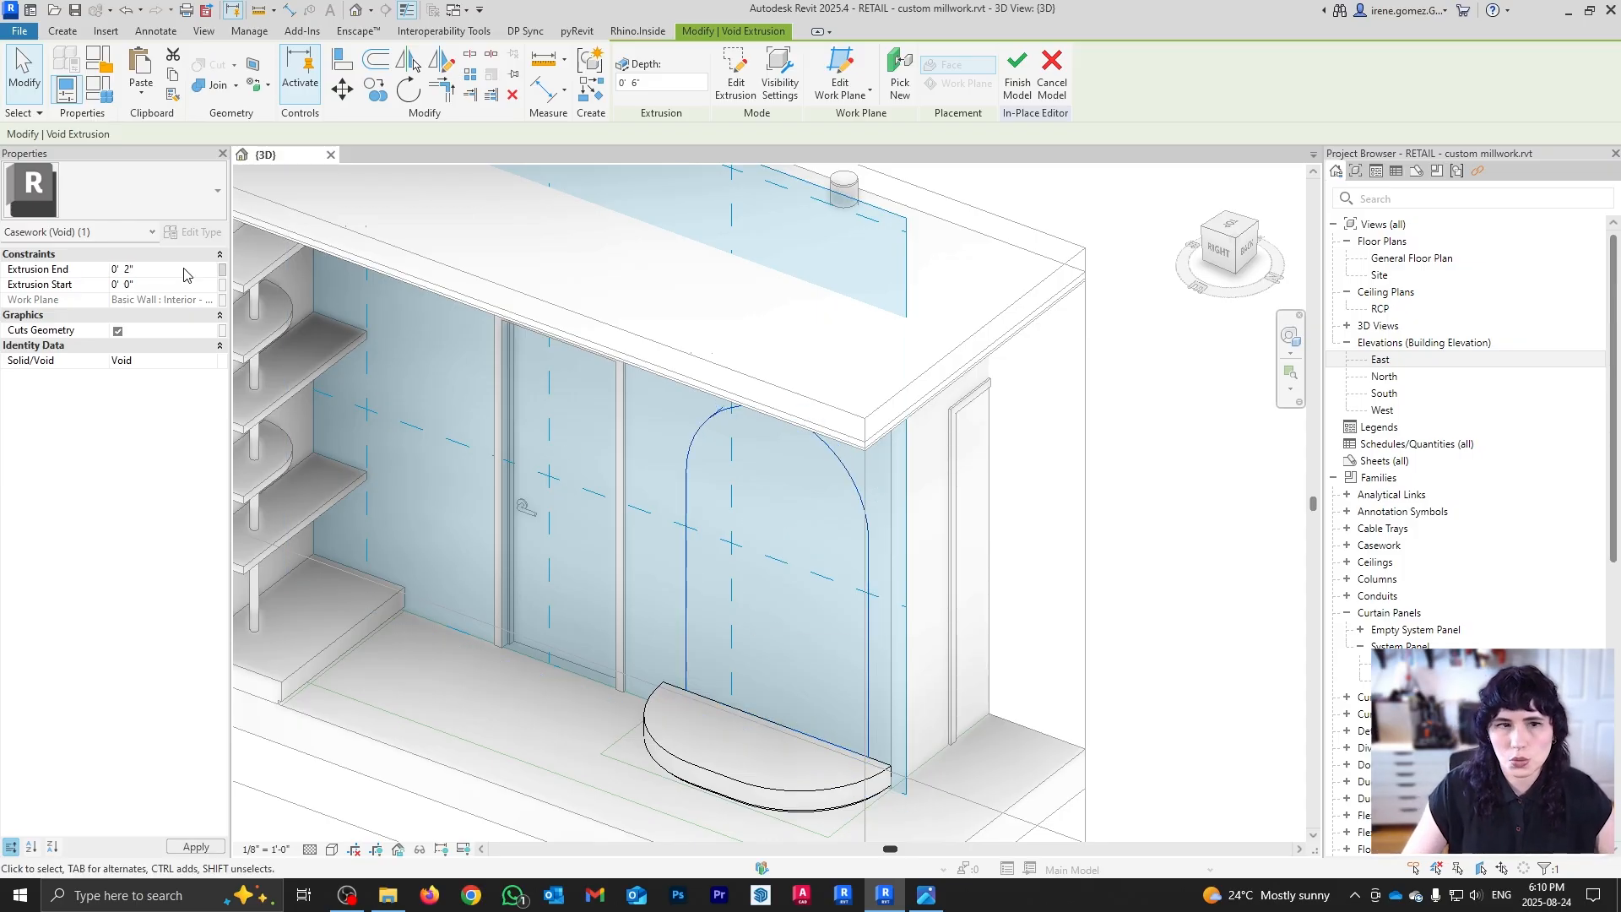
left_click(1178, 637)
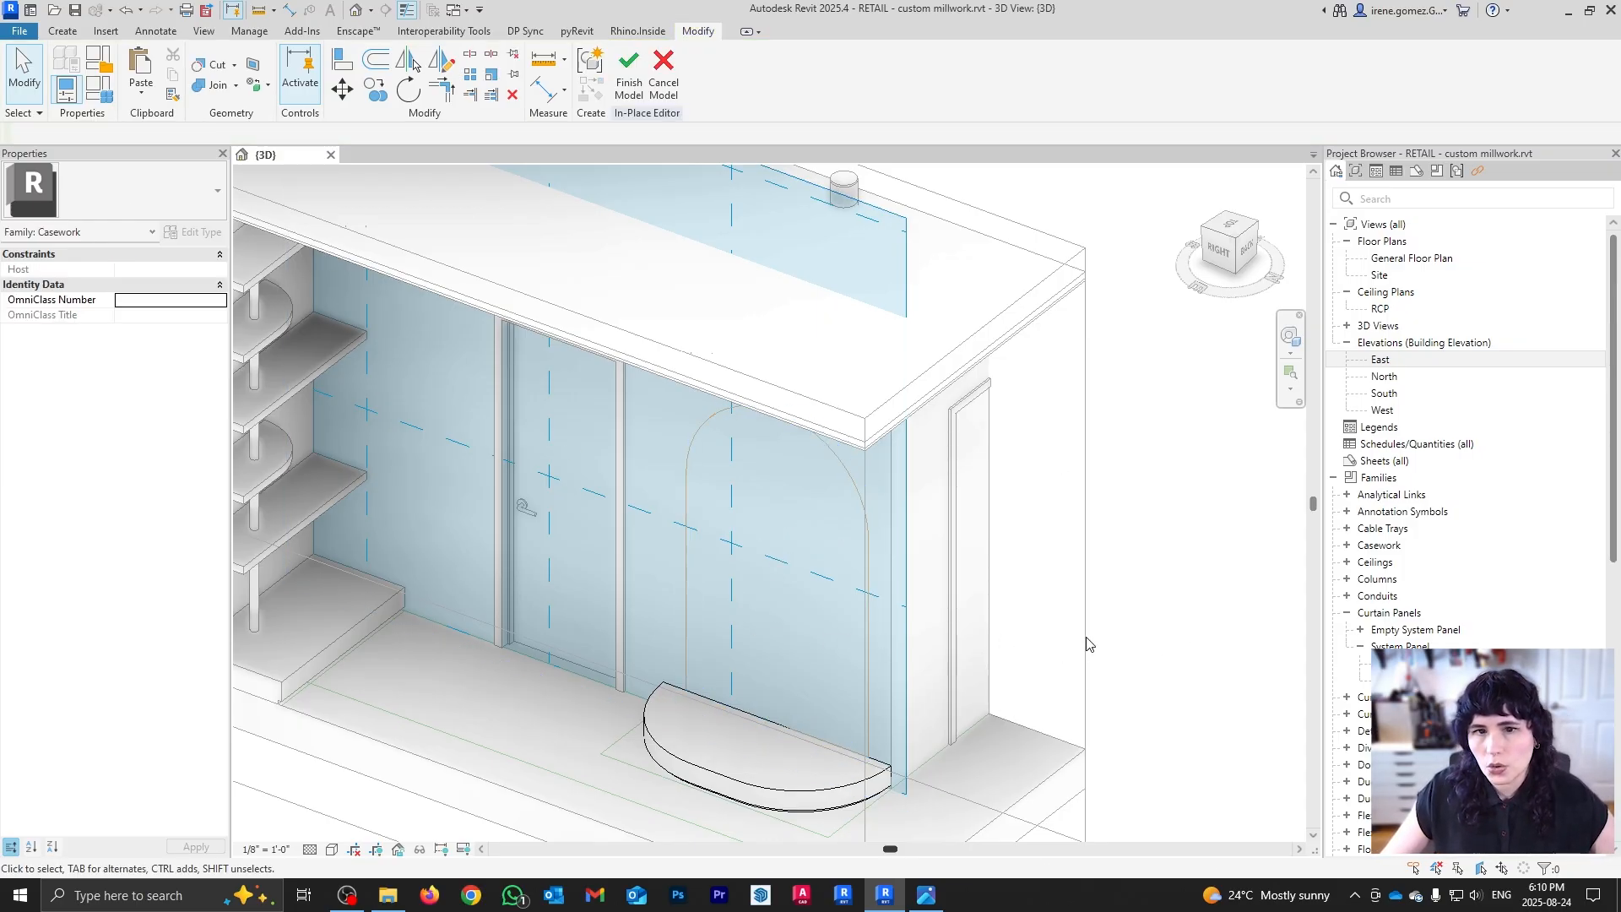
middle_click_drag(1062, 631, 851, 456, "shift")
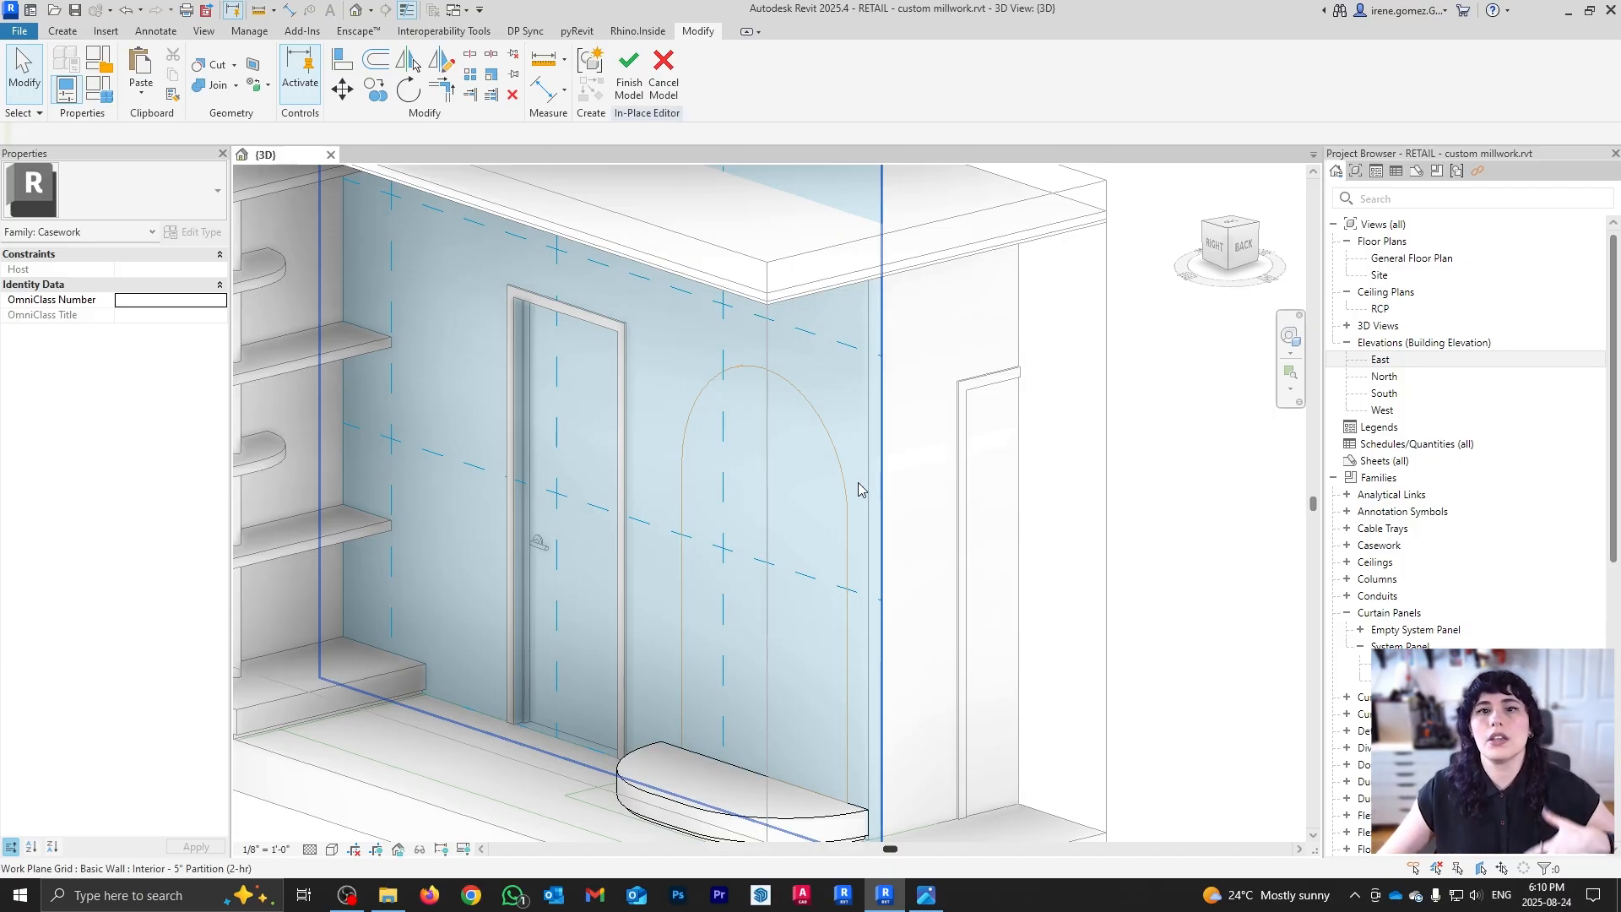
Step: Use Cut Geometry to cut the arch void from the partition wall, then inspect the niche
left_click(211, 68)
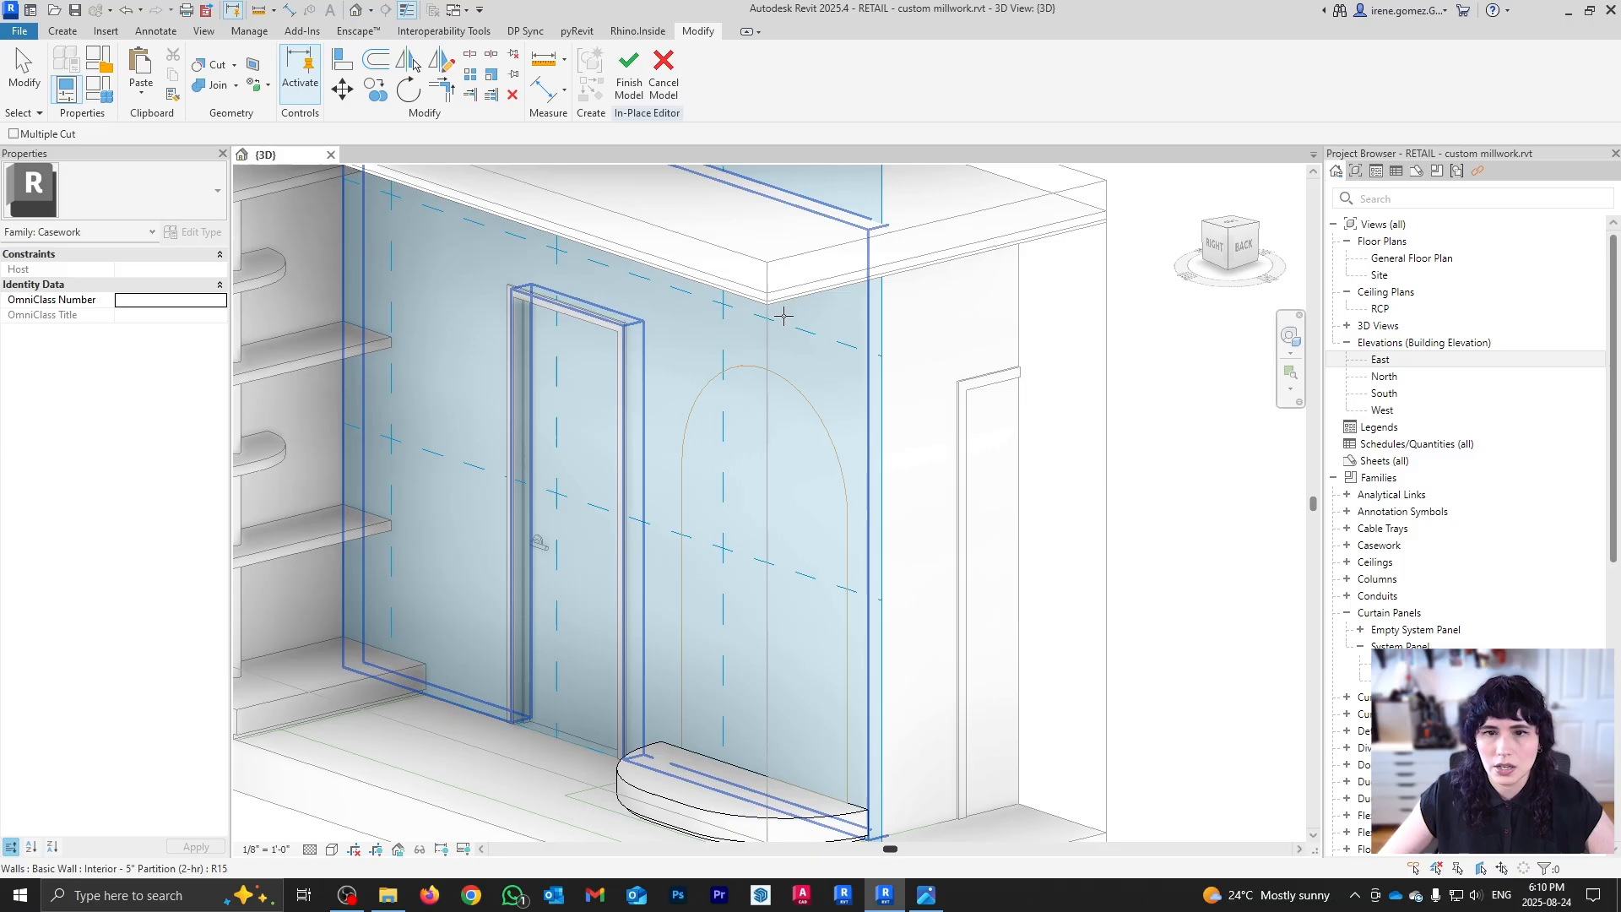
left_click(863, 404)
left_click(813, 416)
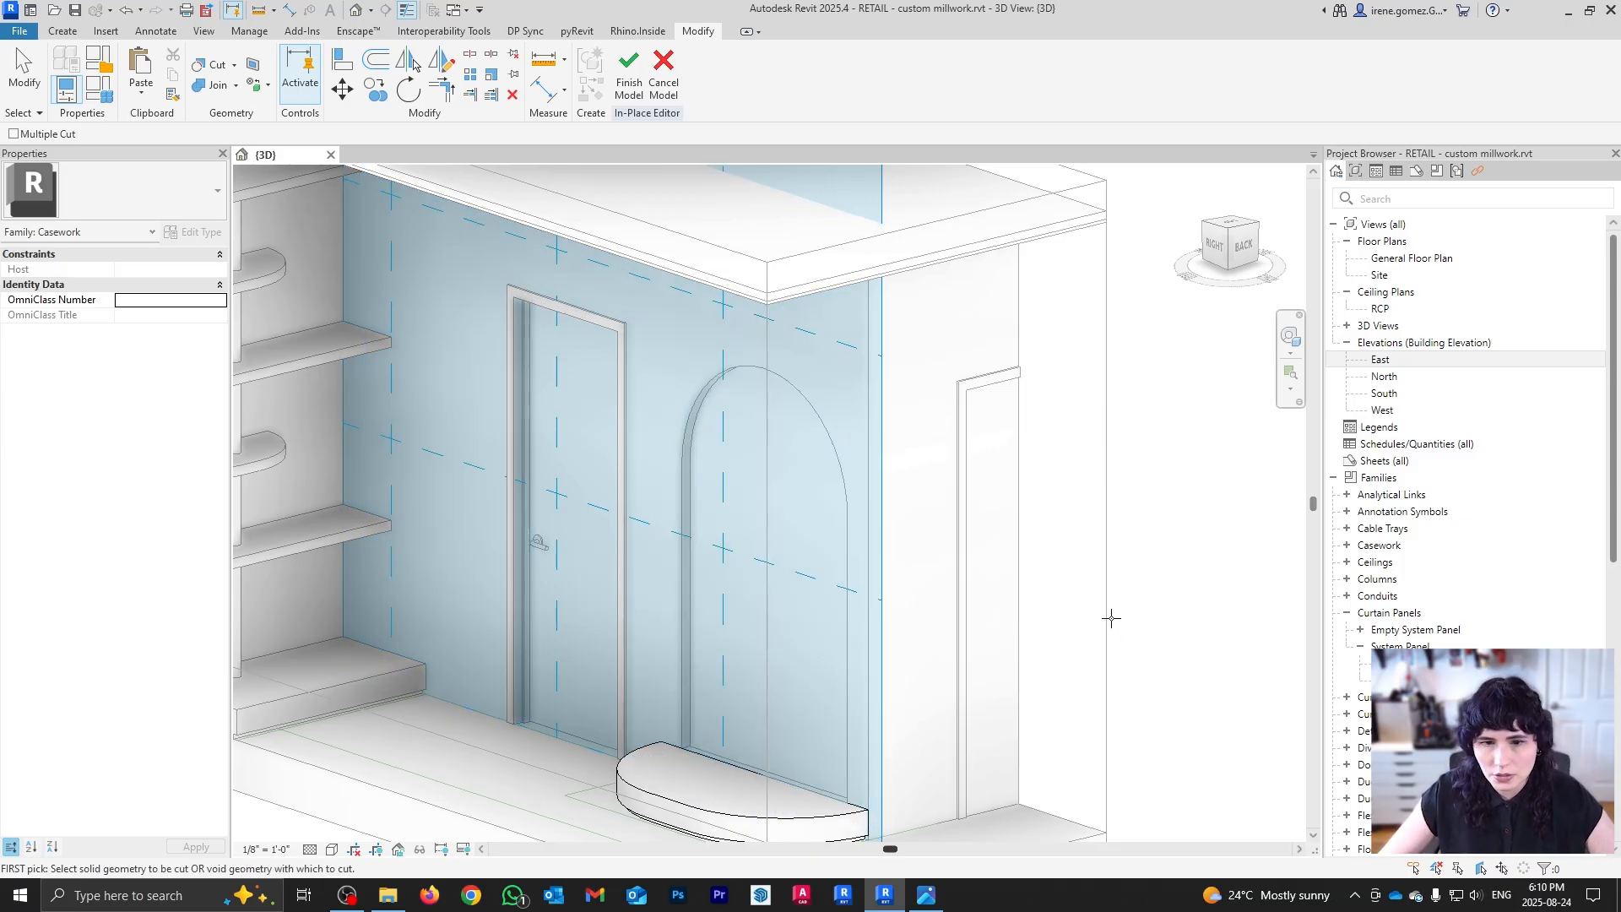
key("Escape")
middle_click_drag(1132, 586, 897, 747, "shift")
scroll(936, 728, "up", 3)
scroll(807, 677, "down", 3)
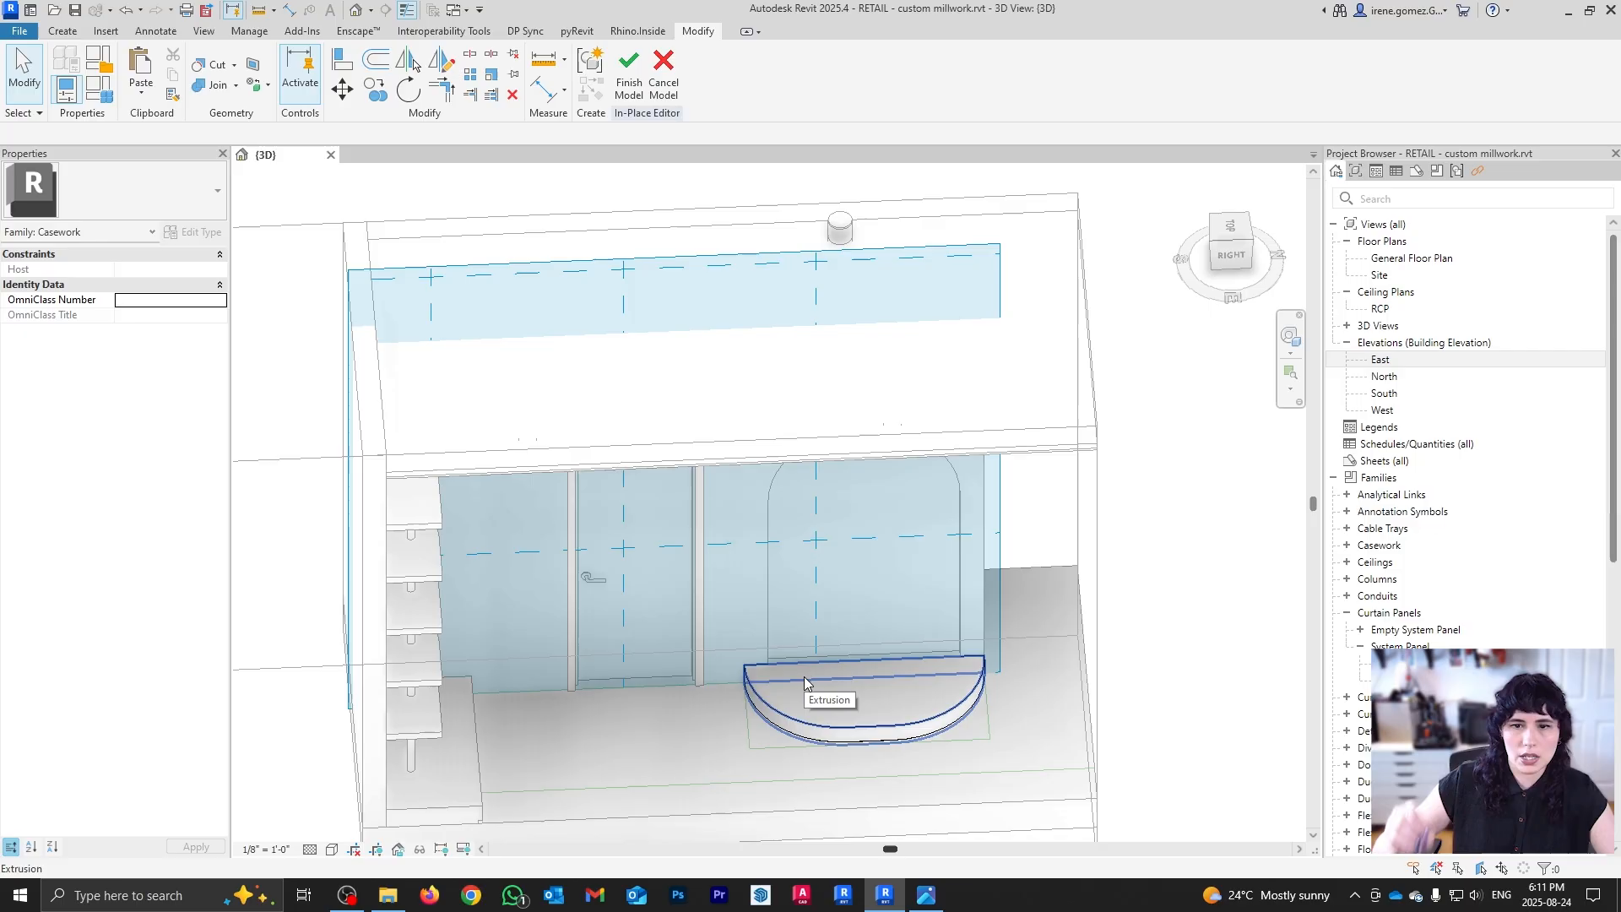
Step: Look at the half-round counter and arched wall from the top in Wireframe style
middle_click_drag(786, 622, 851, 427, "shift")
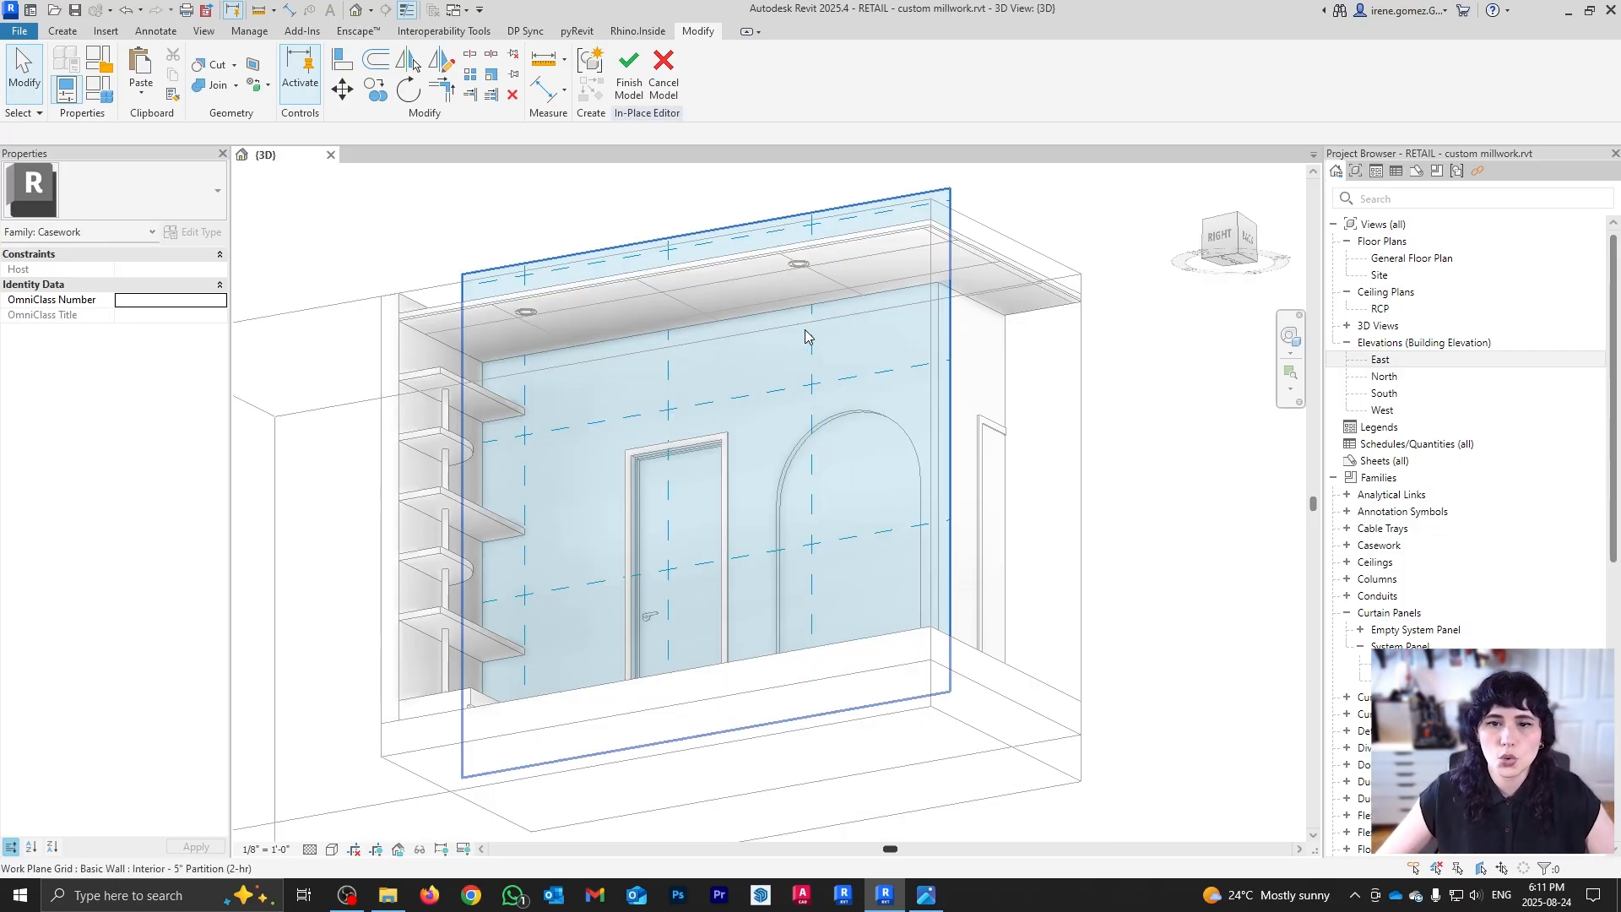
middle_click_drag(806, 337, 873, 611, "shift")
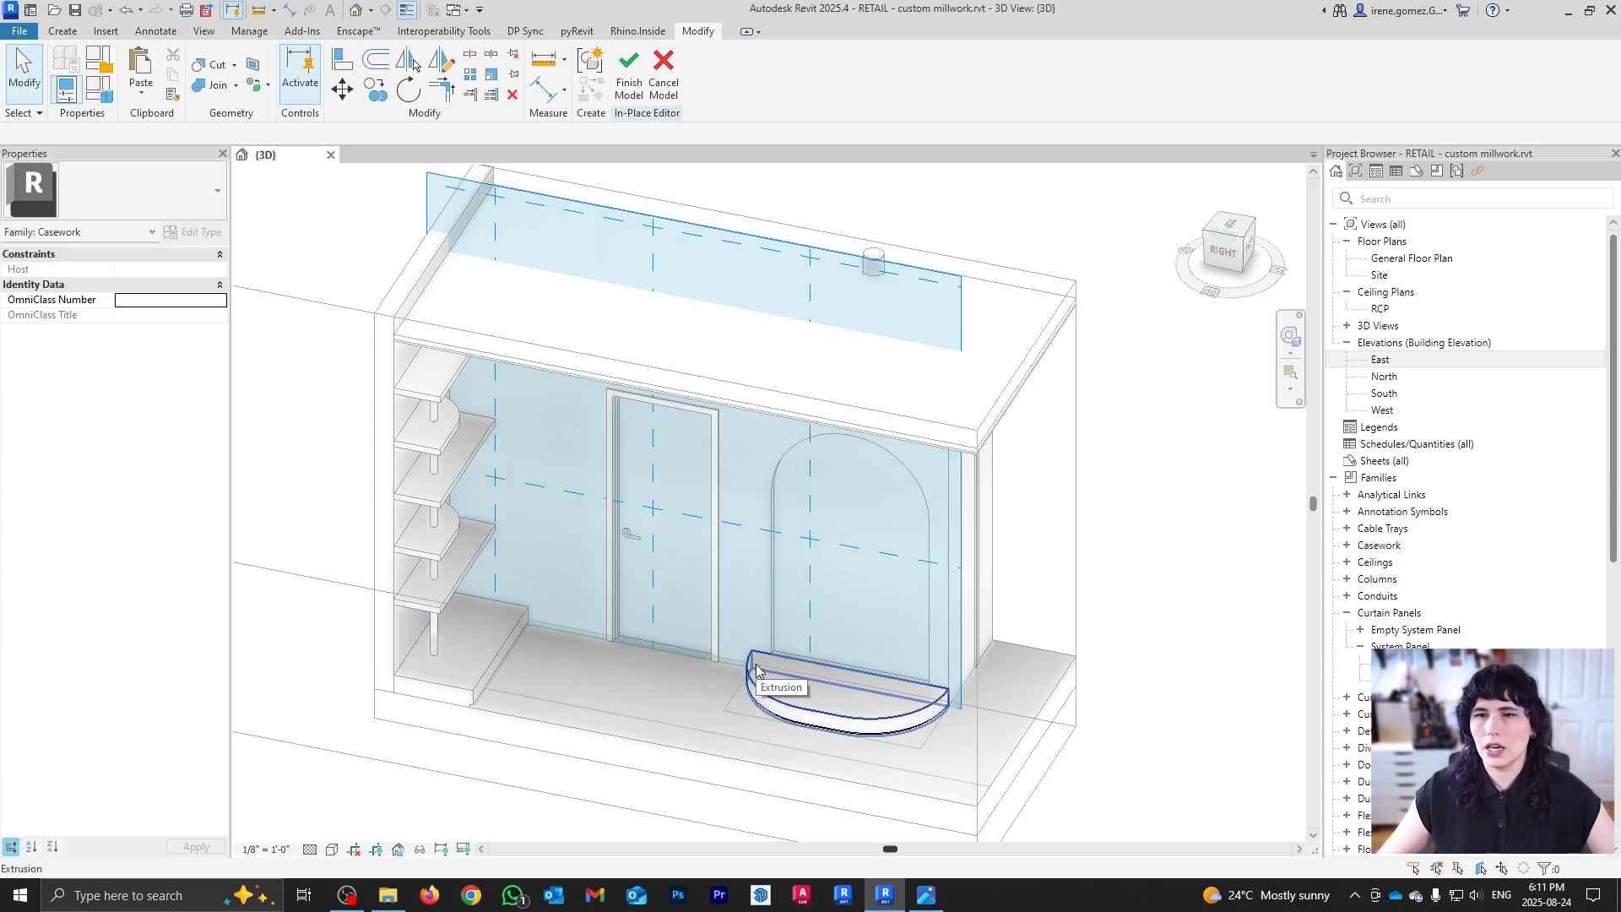
left_click(1229, 225)
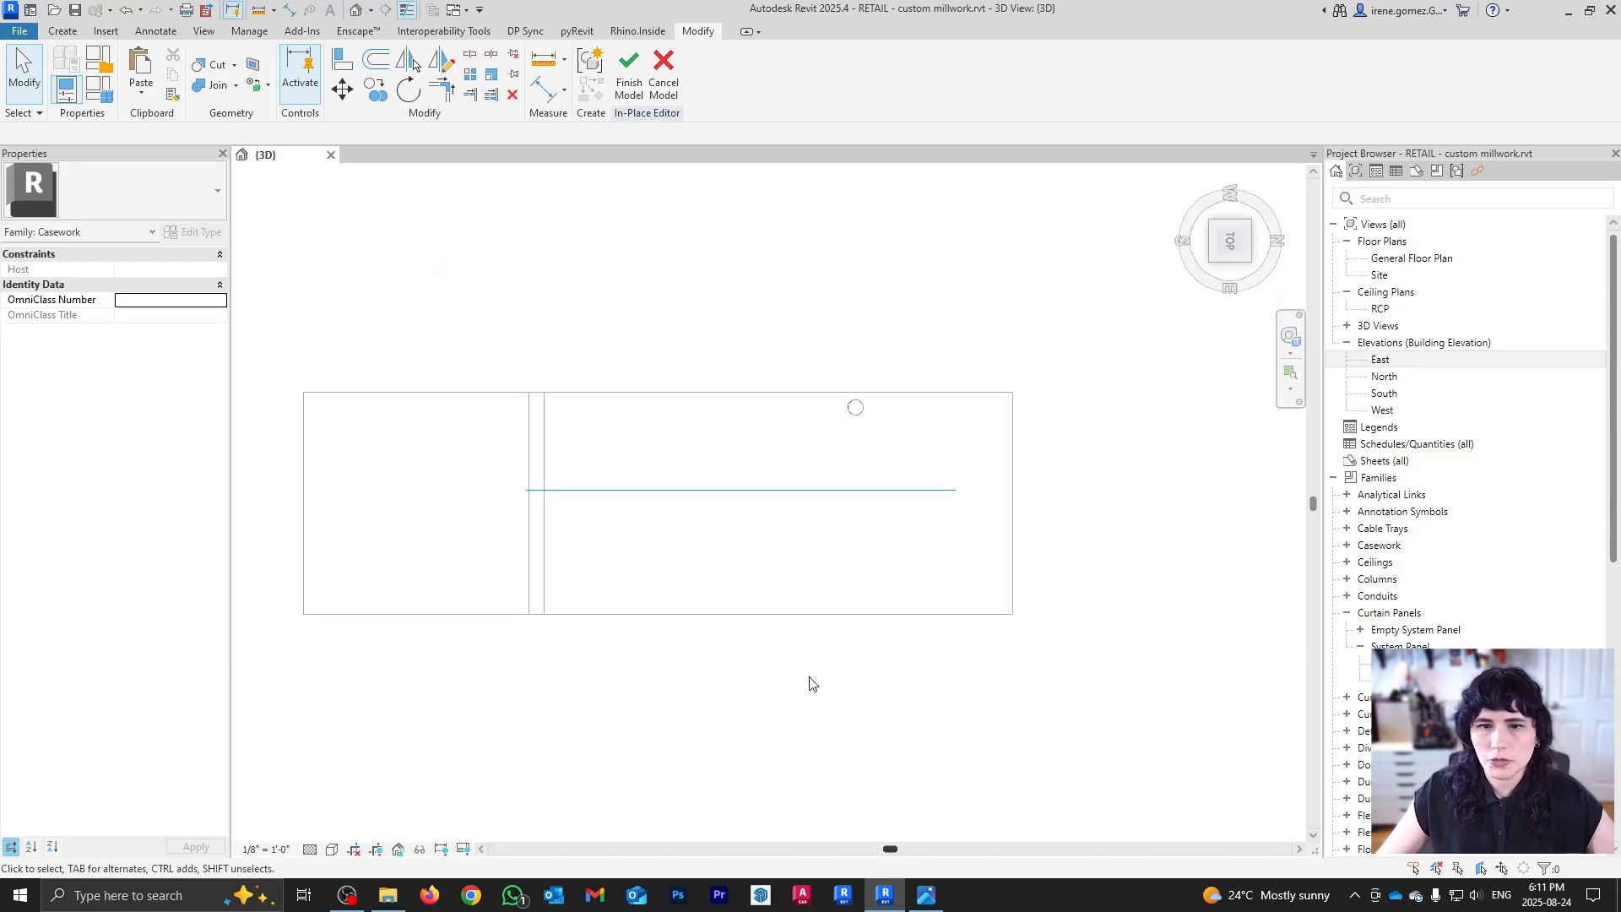
left_click(332, 849)
left_click(363, 742)
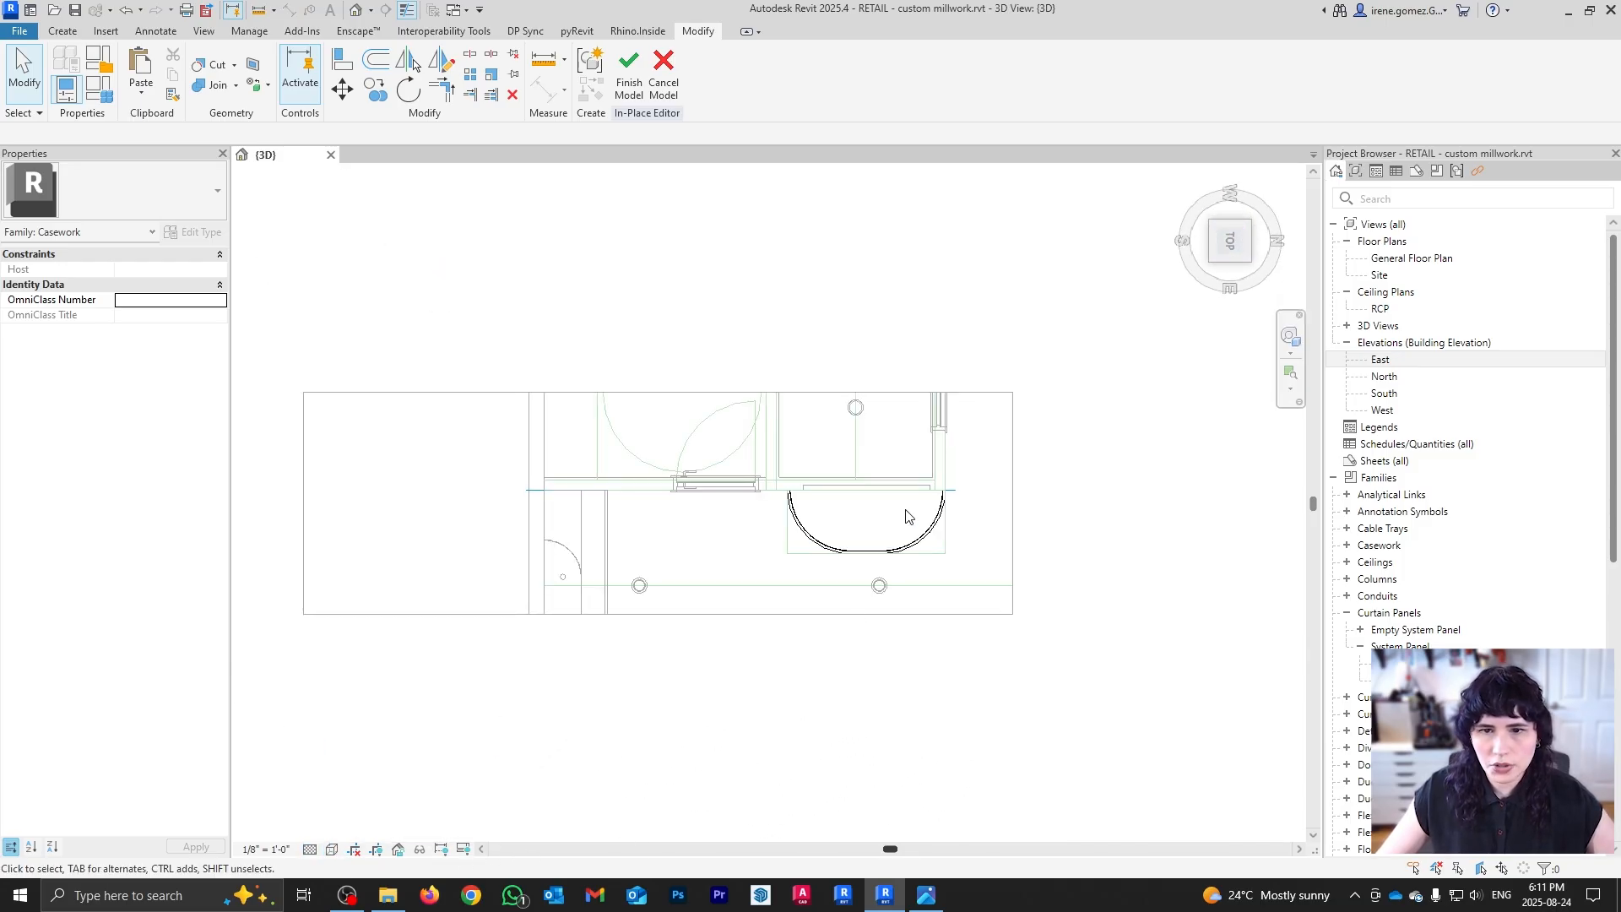
scroll(904, 524, "up", 3)
scroll(765, 533, "down", 1)
left_click(63, 30)
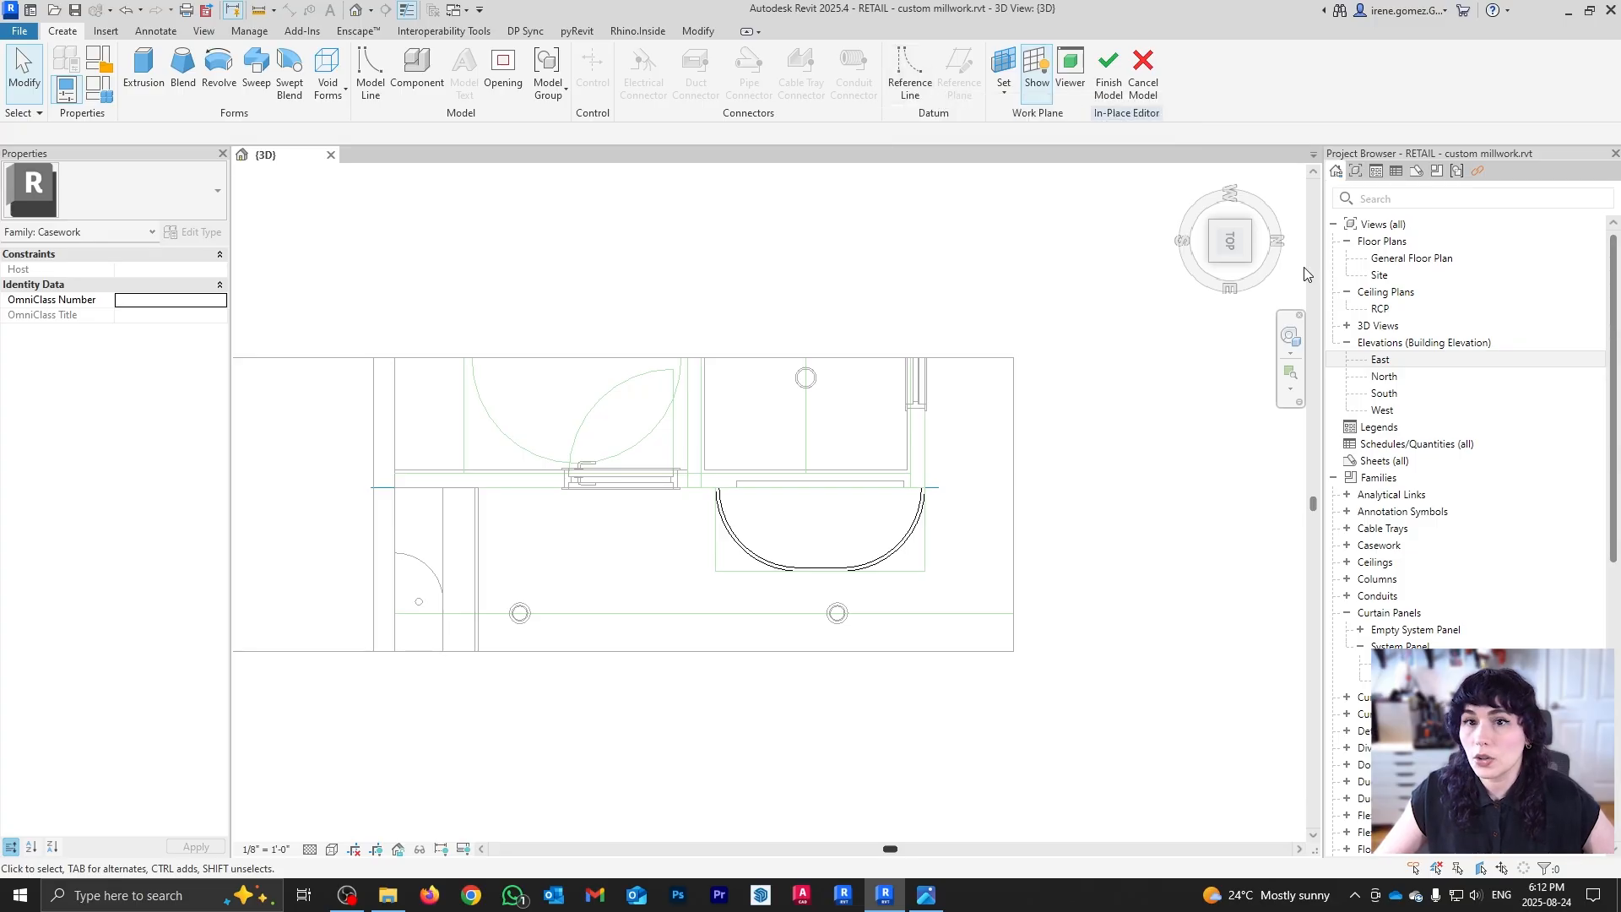
Step: In General Floor Plan, draw a vertical reference plane across the arc, 1'-2" from the back line
double_click(1471, 260)
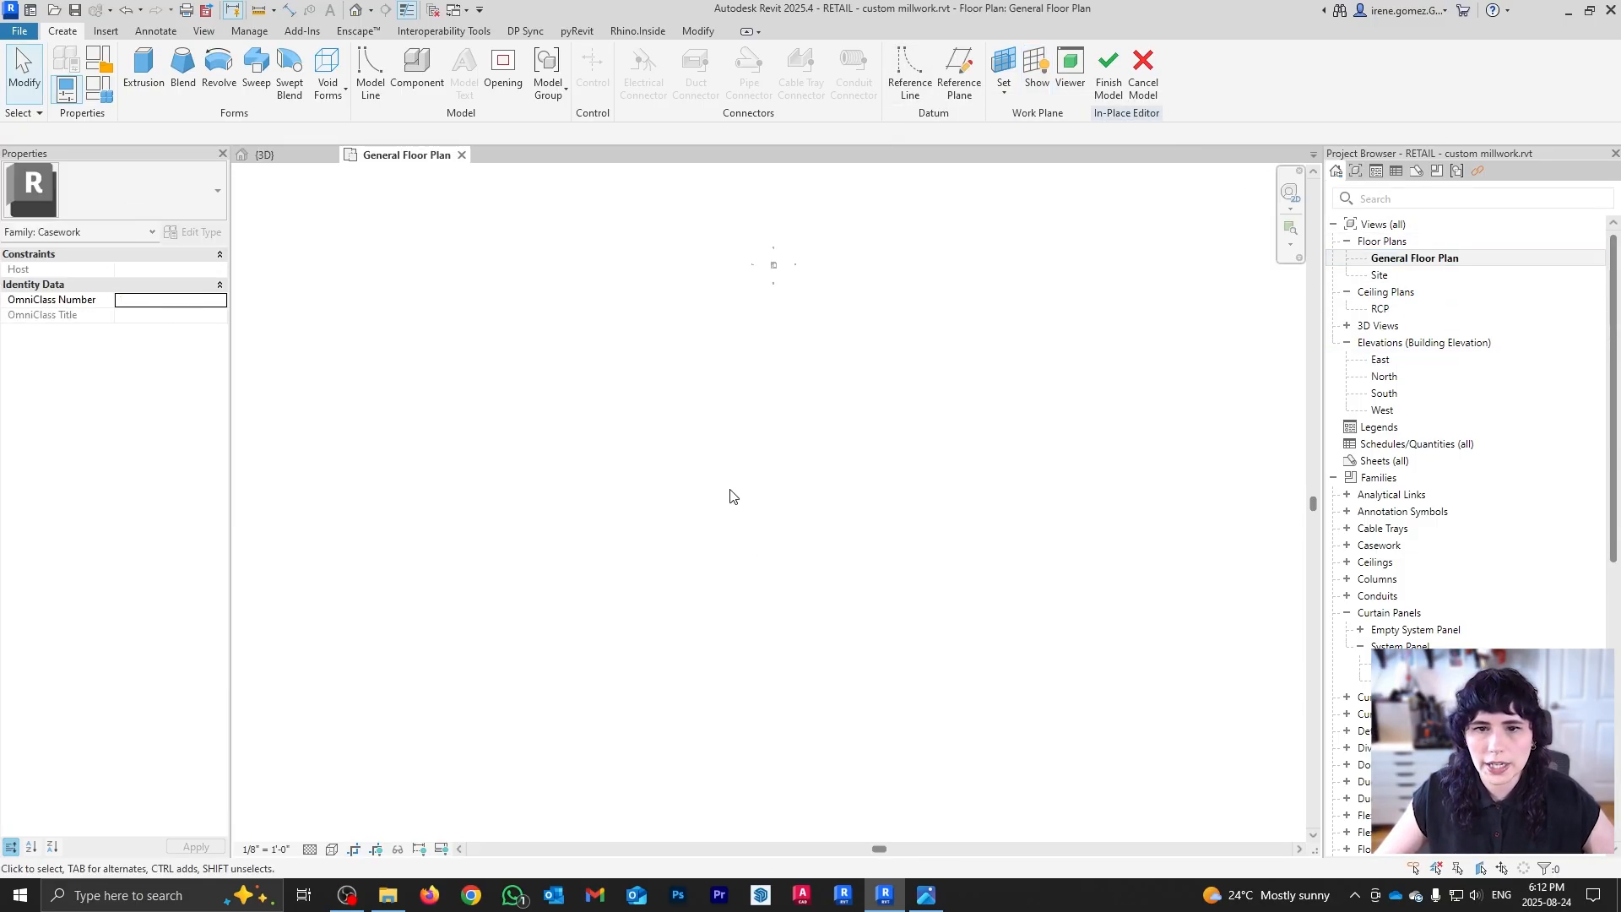
scroll(764, 253, "up", 8)
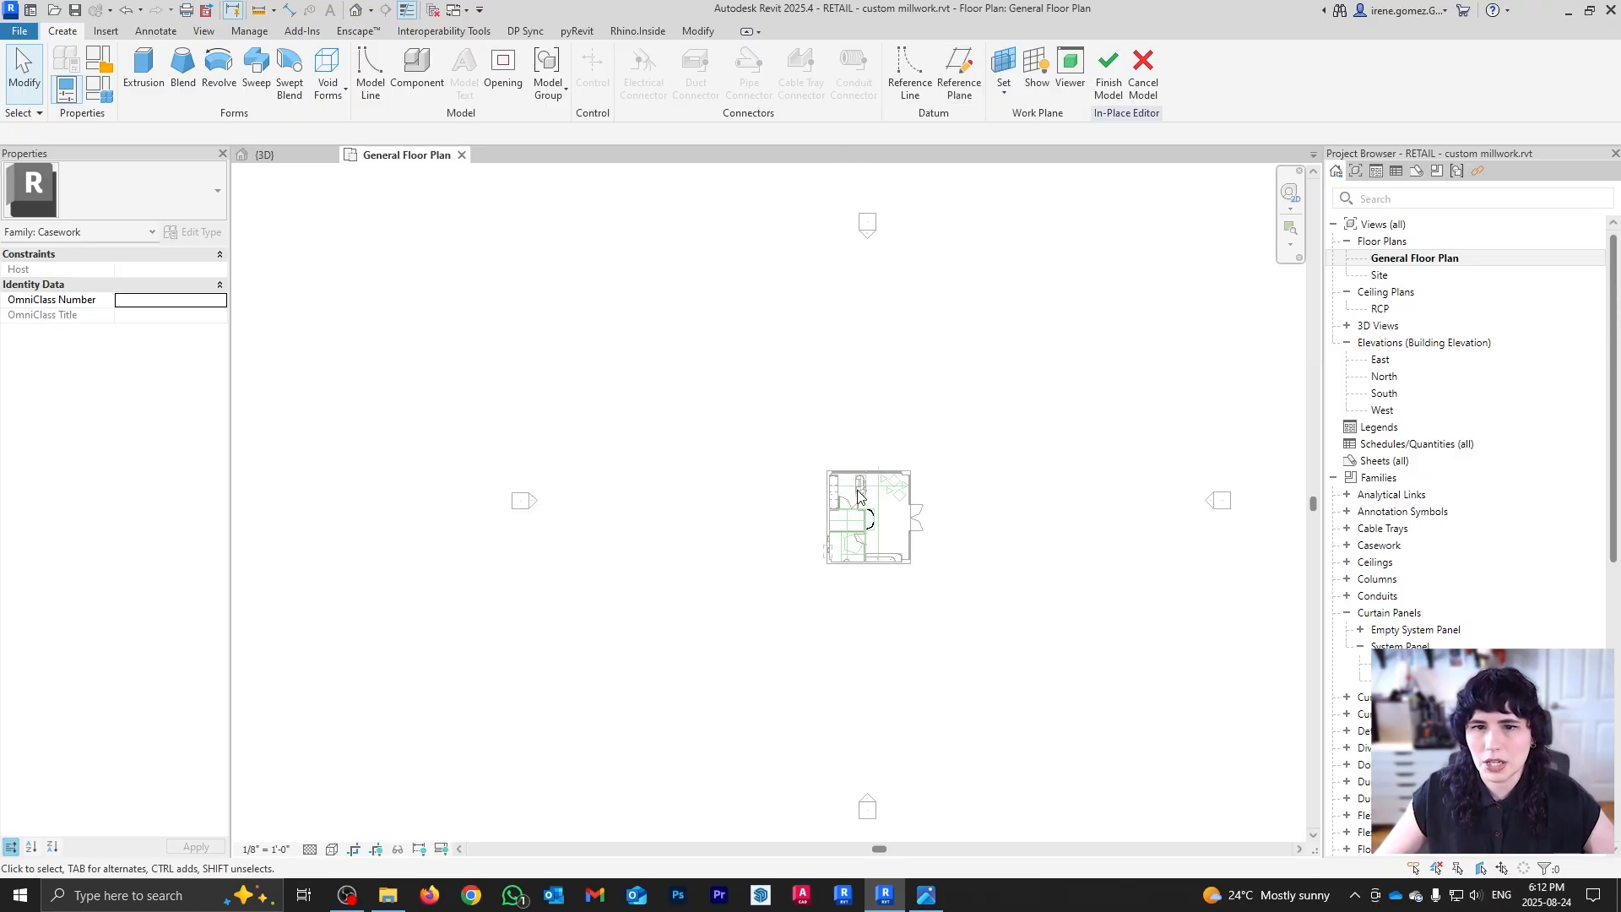
scroll(829, 444, "up", 5)
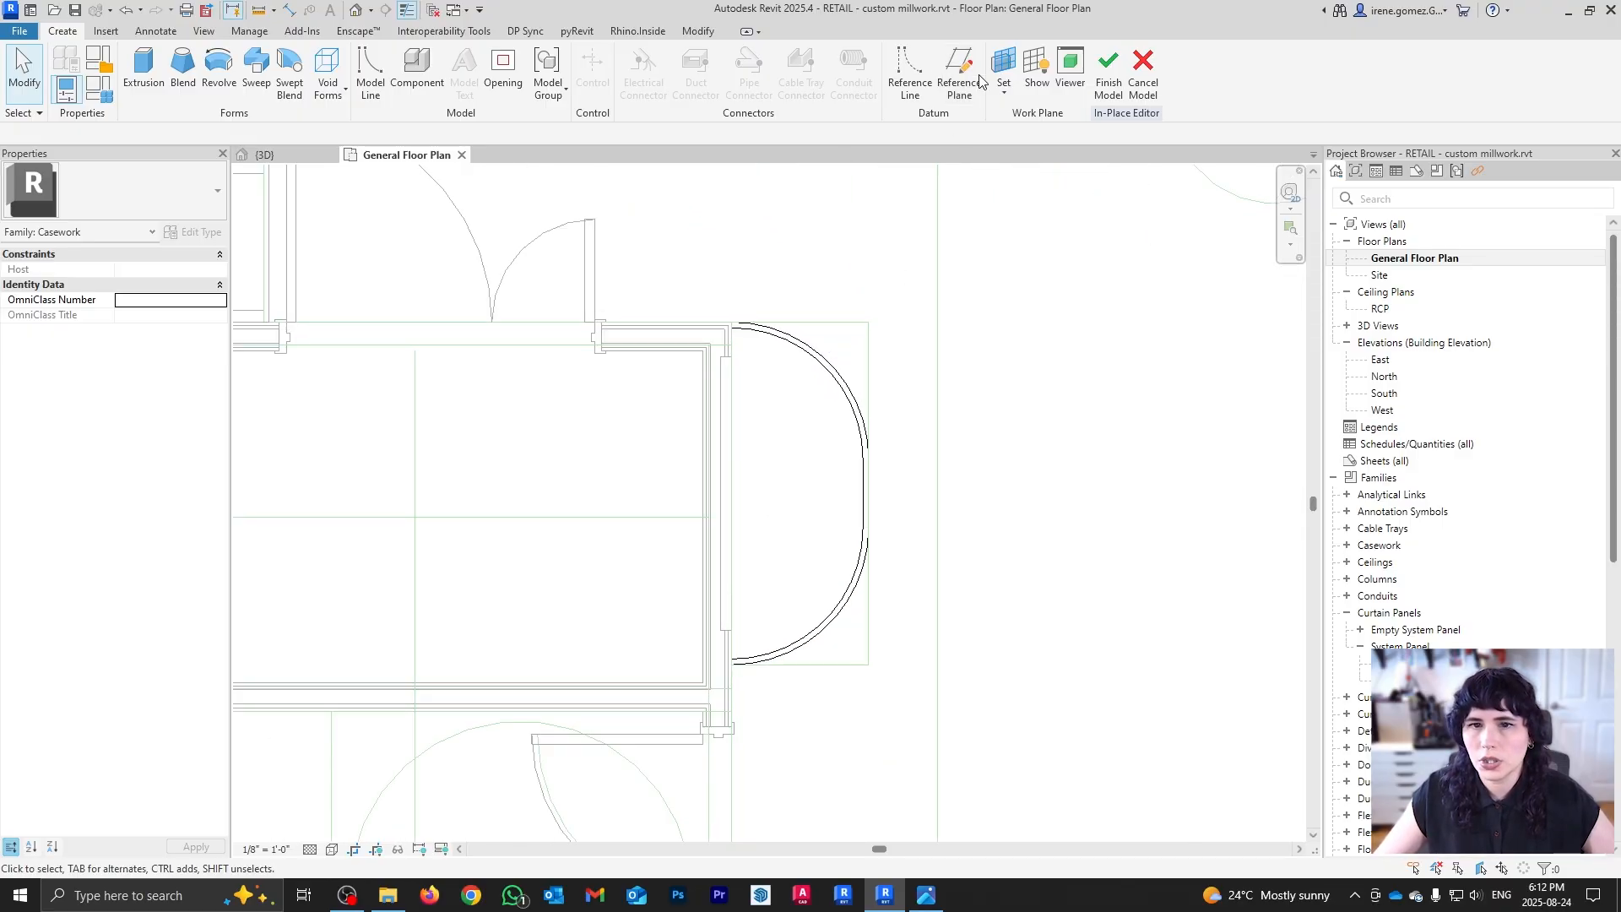
left_click(960, 75)
left_click(800, 322)
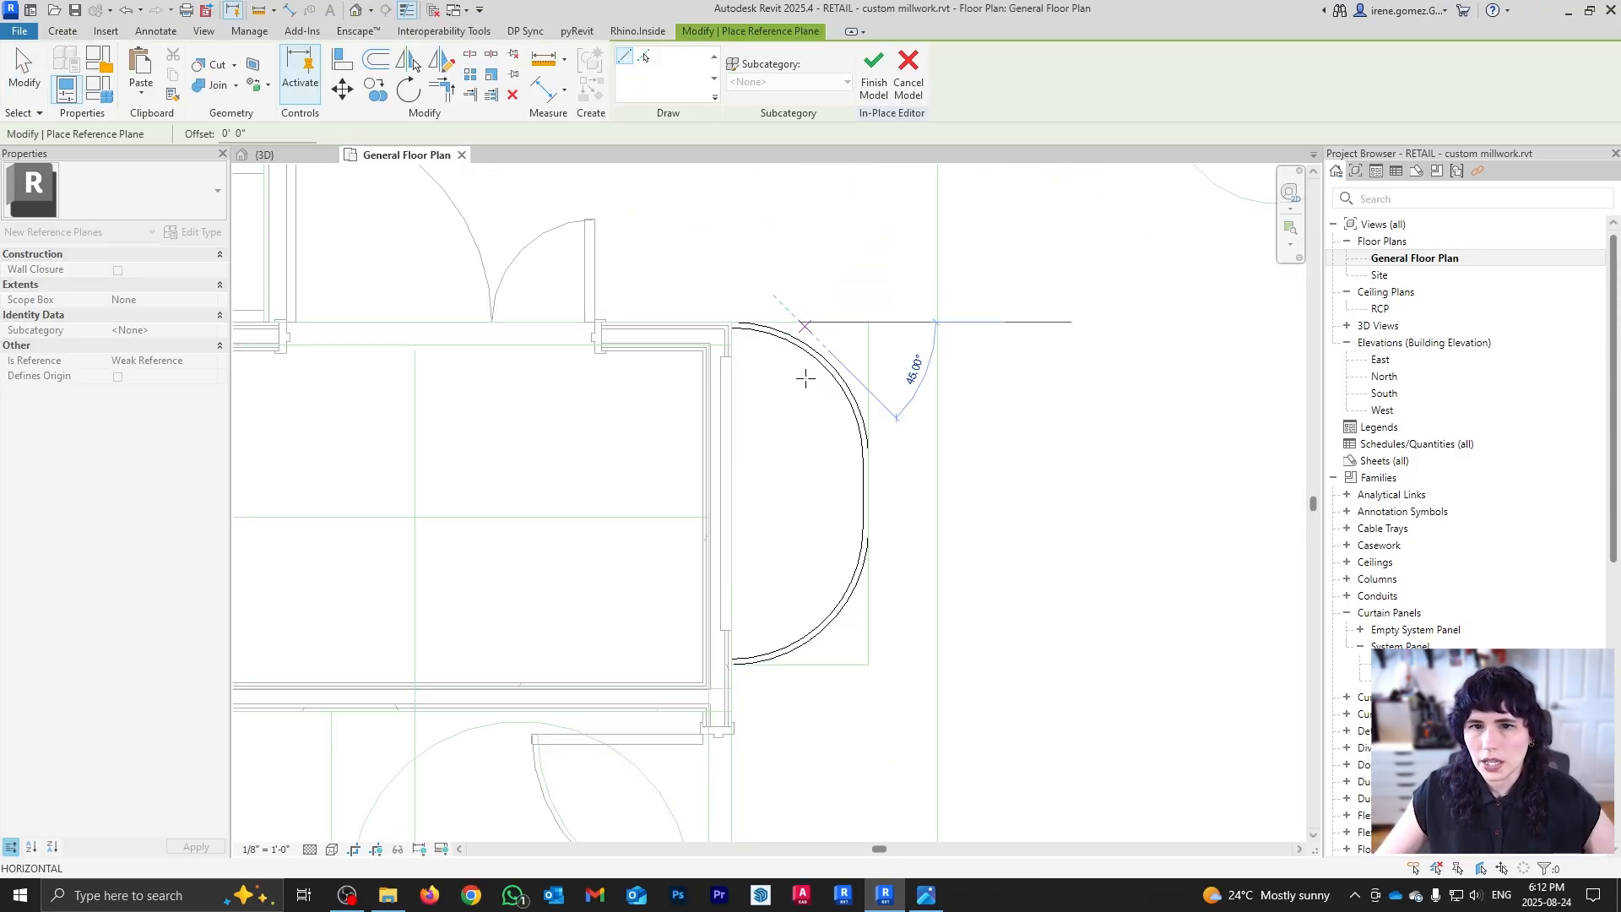
left_click(799, 665)
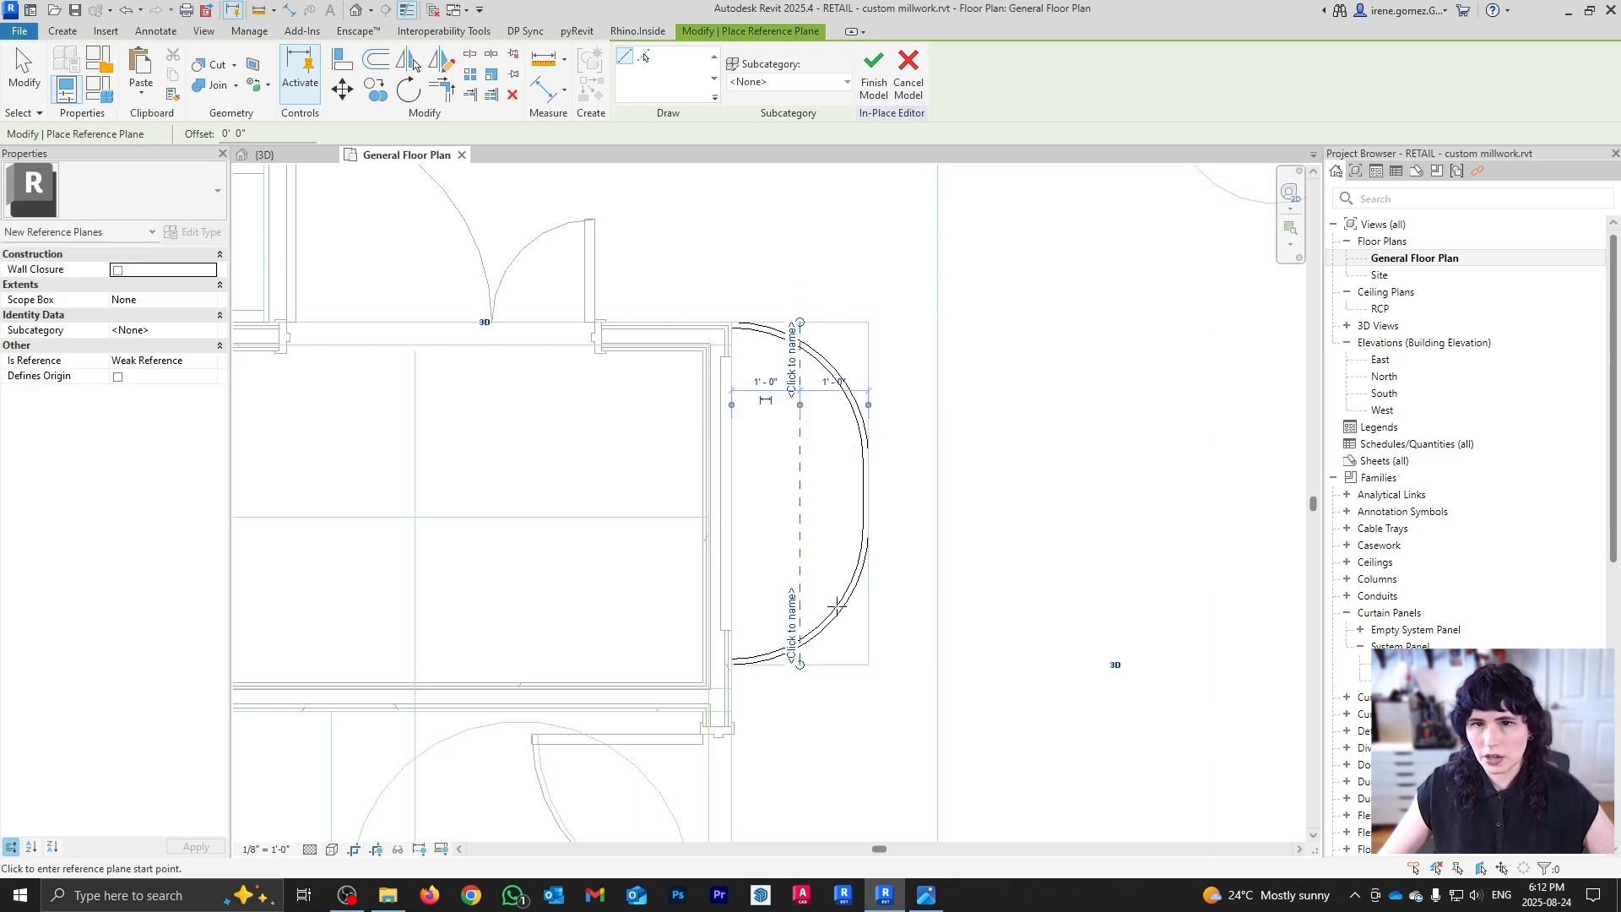
key("Escape")
left_click(798, 487)
left_click(765, 382)
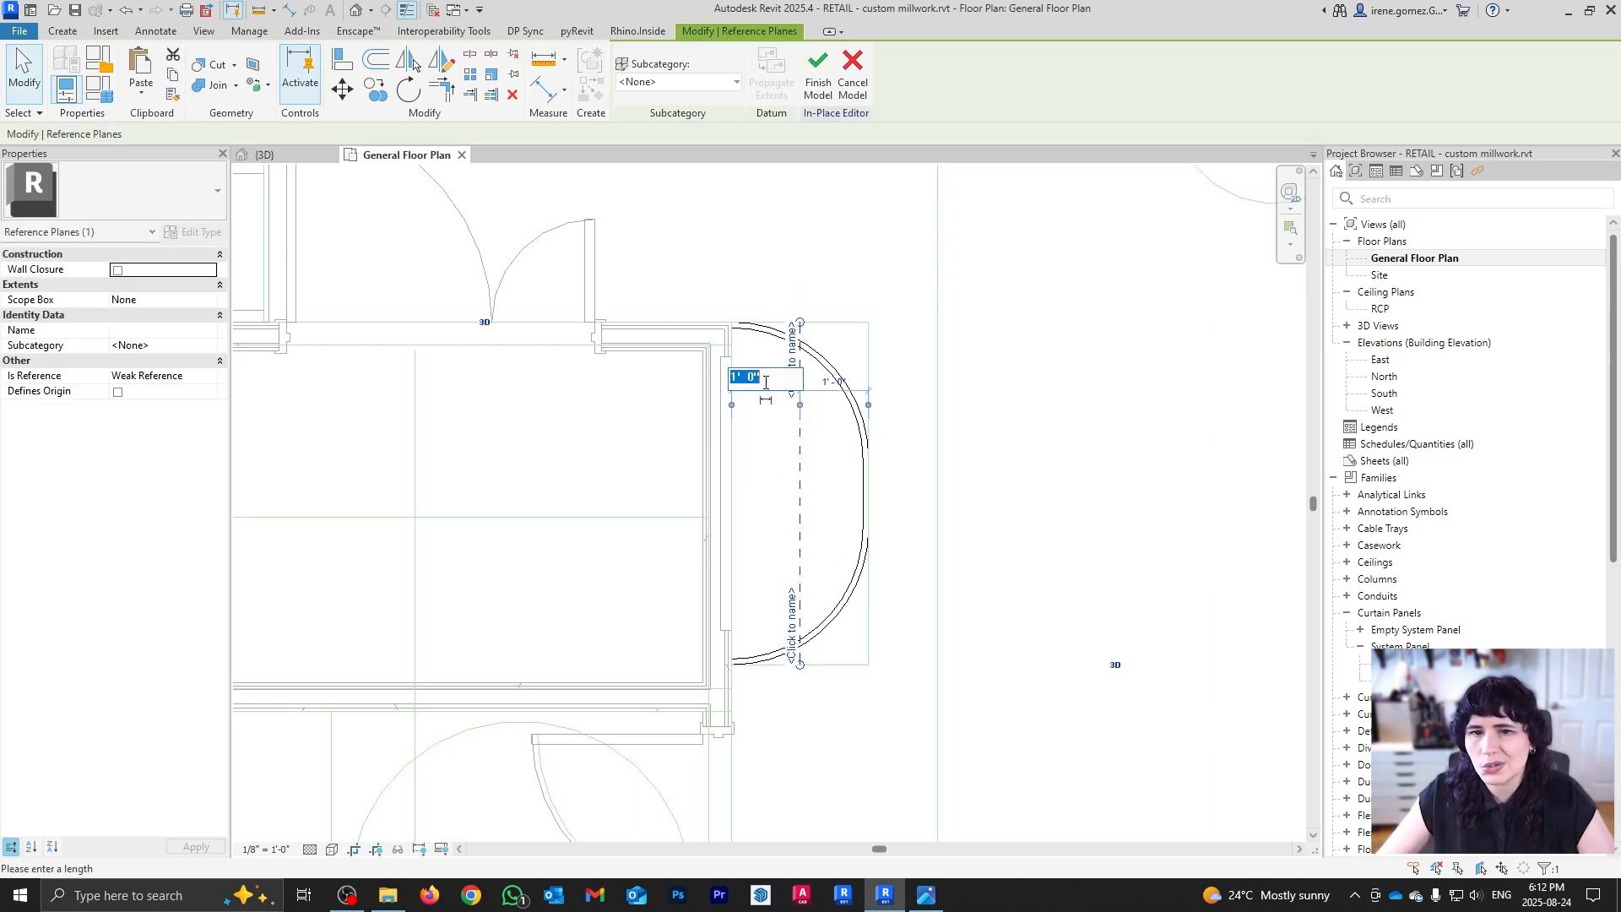
type("14\"")
key("Return")
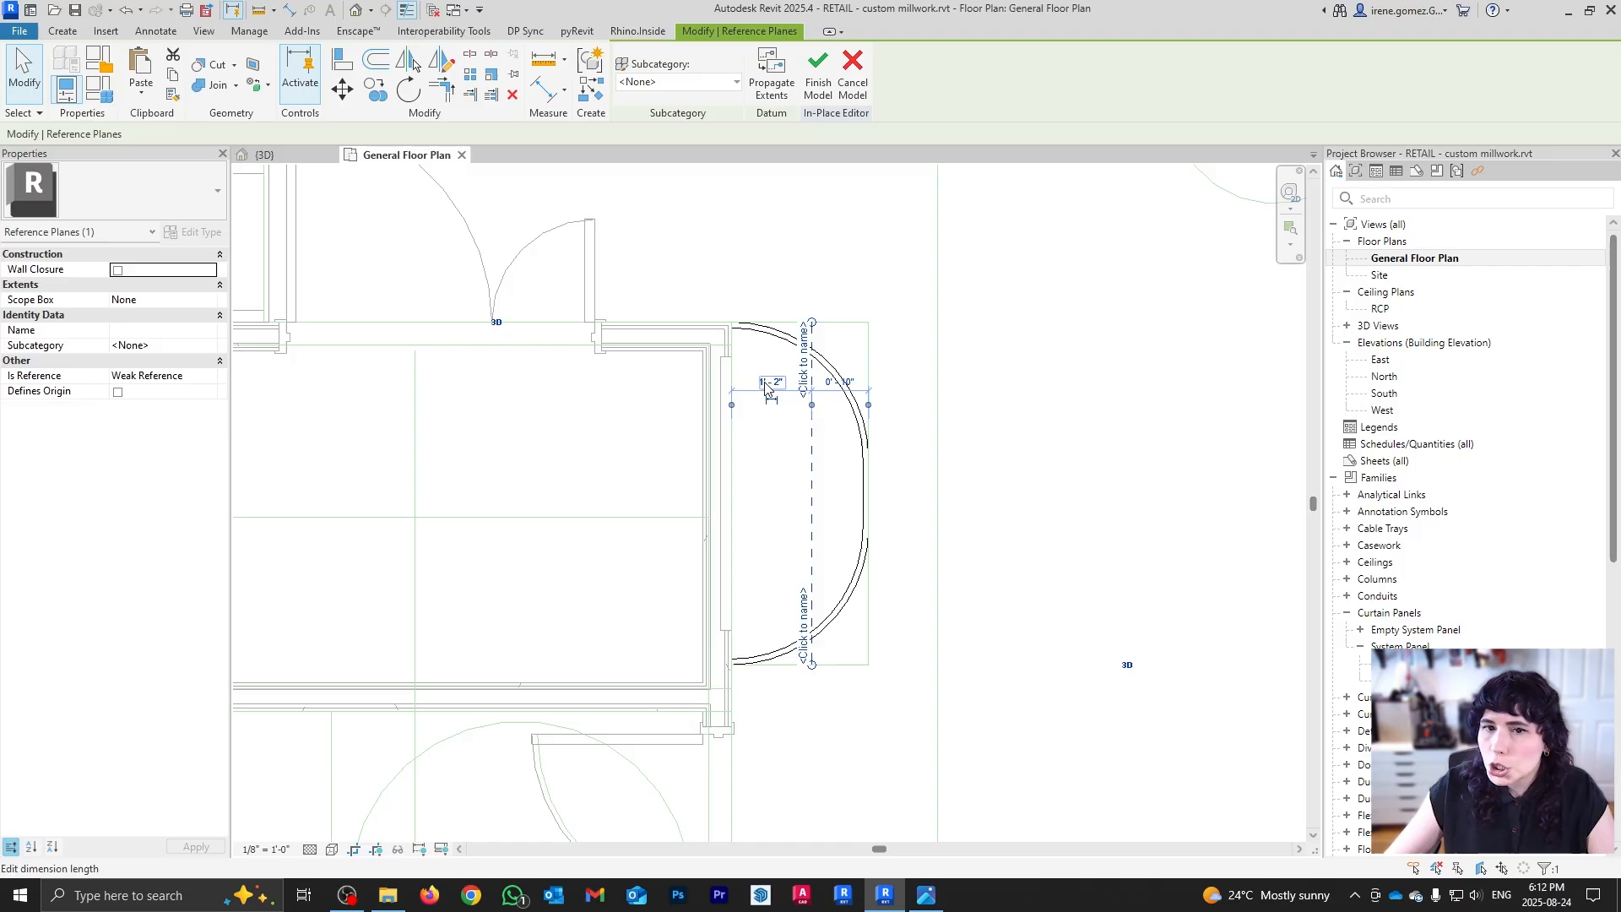
Step: Name the reference plane 'clothing rack' and go back to the 3D view
left_click(805, 359)
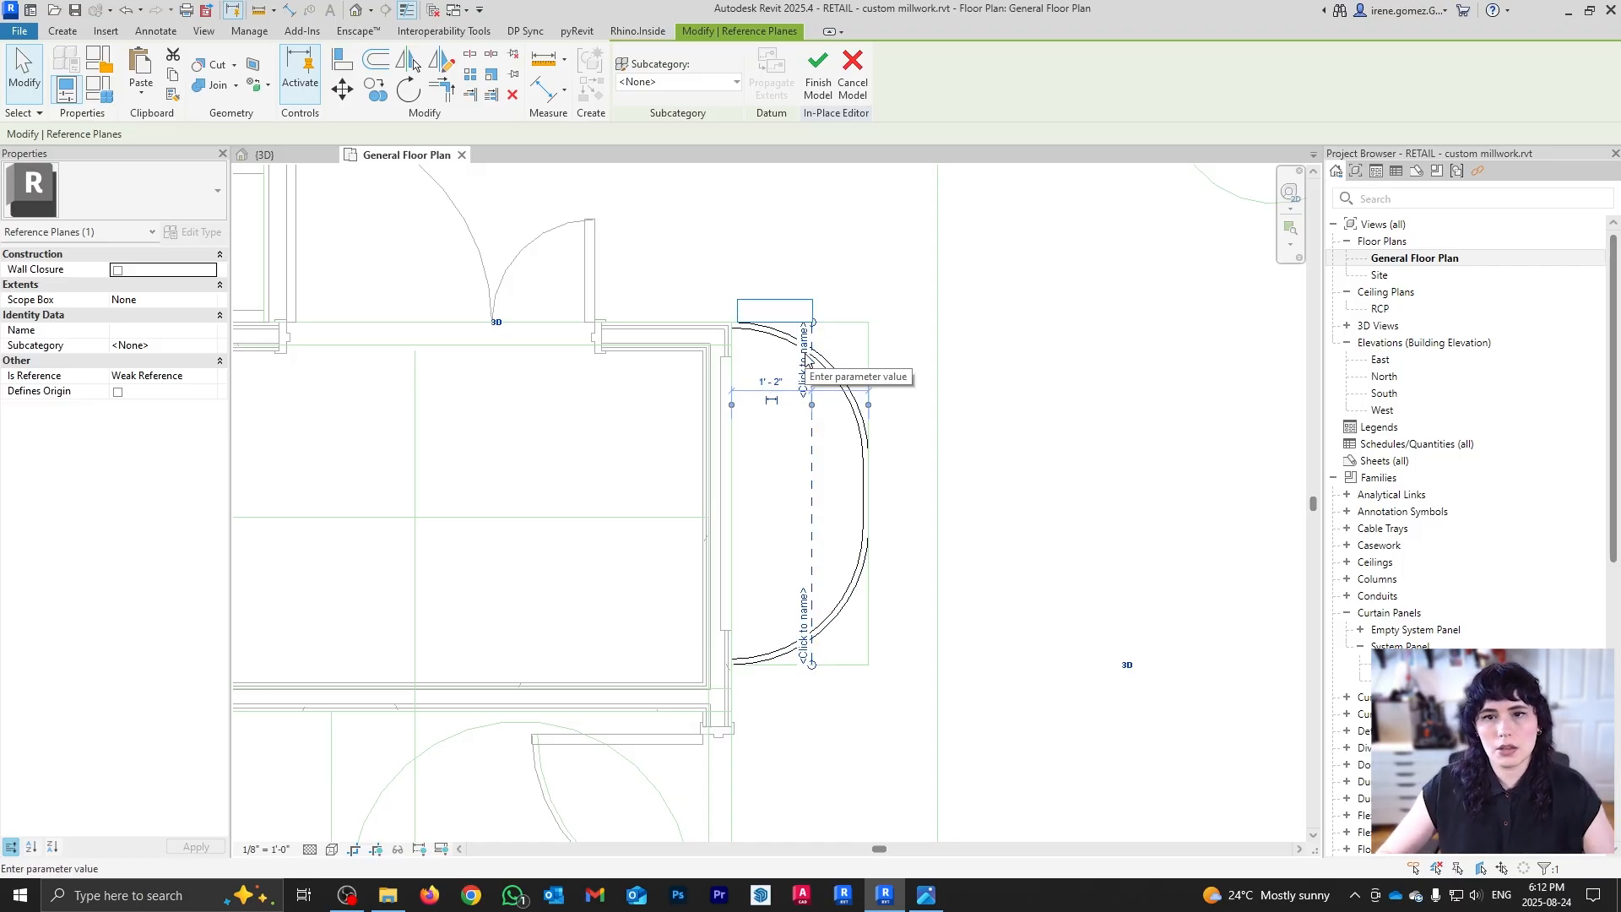
type("cloth")
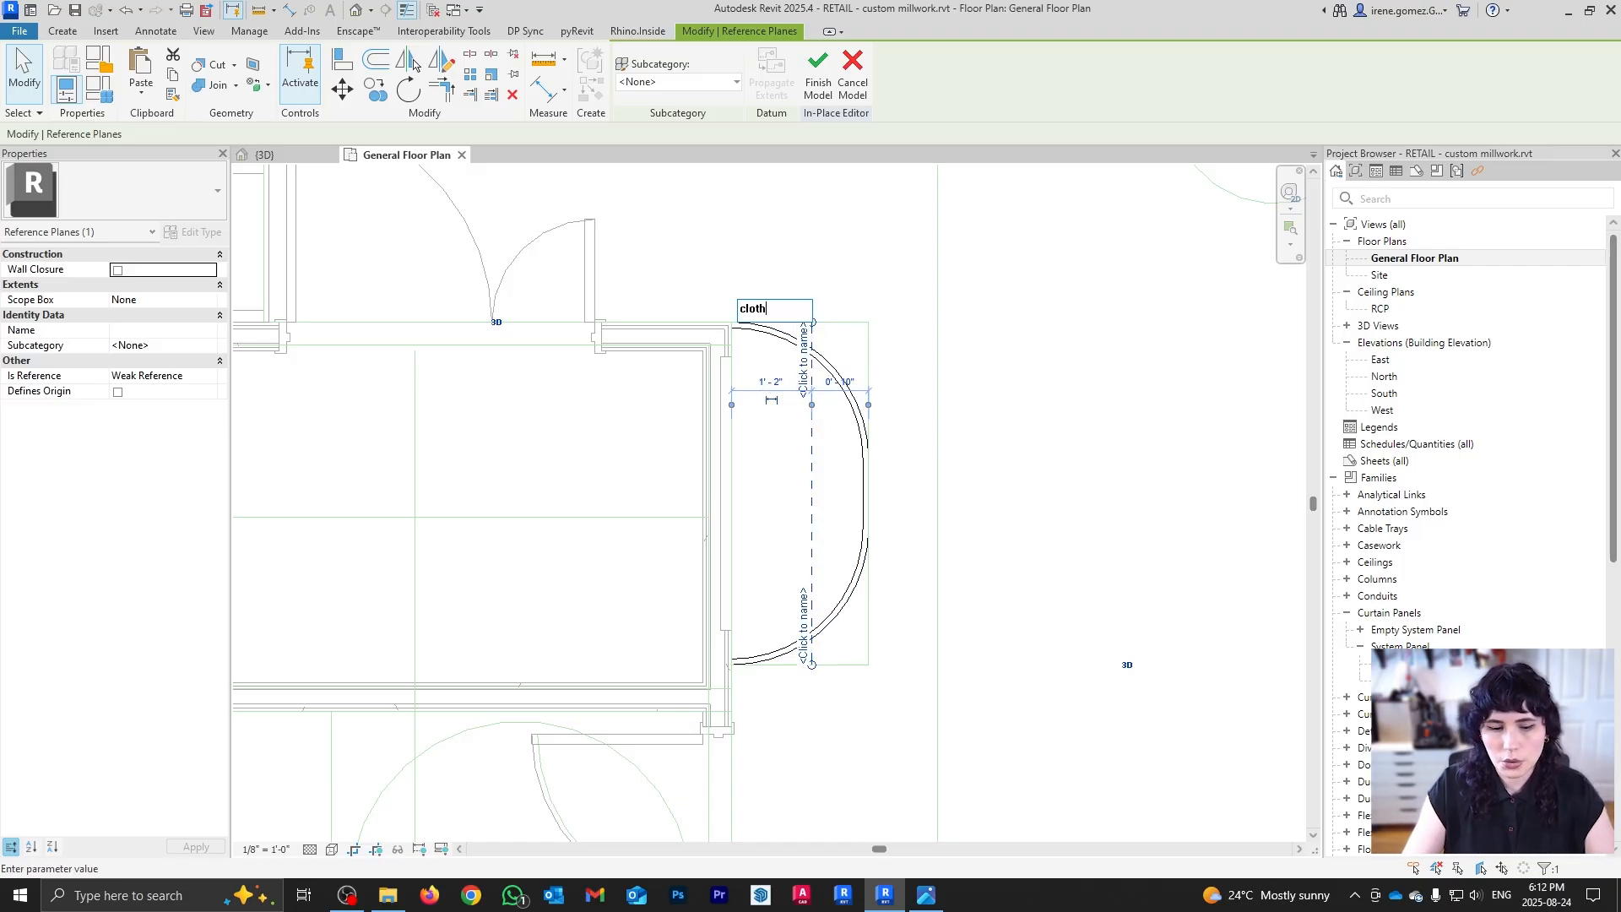
type("ing rack")
key("Return")
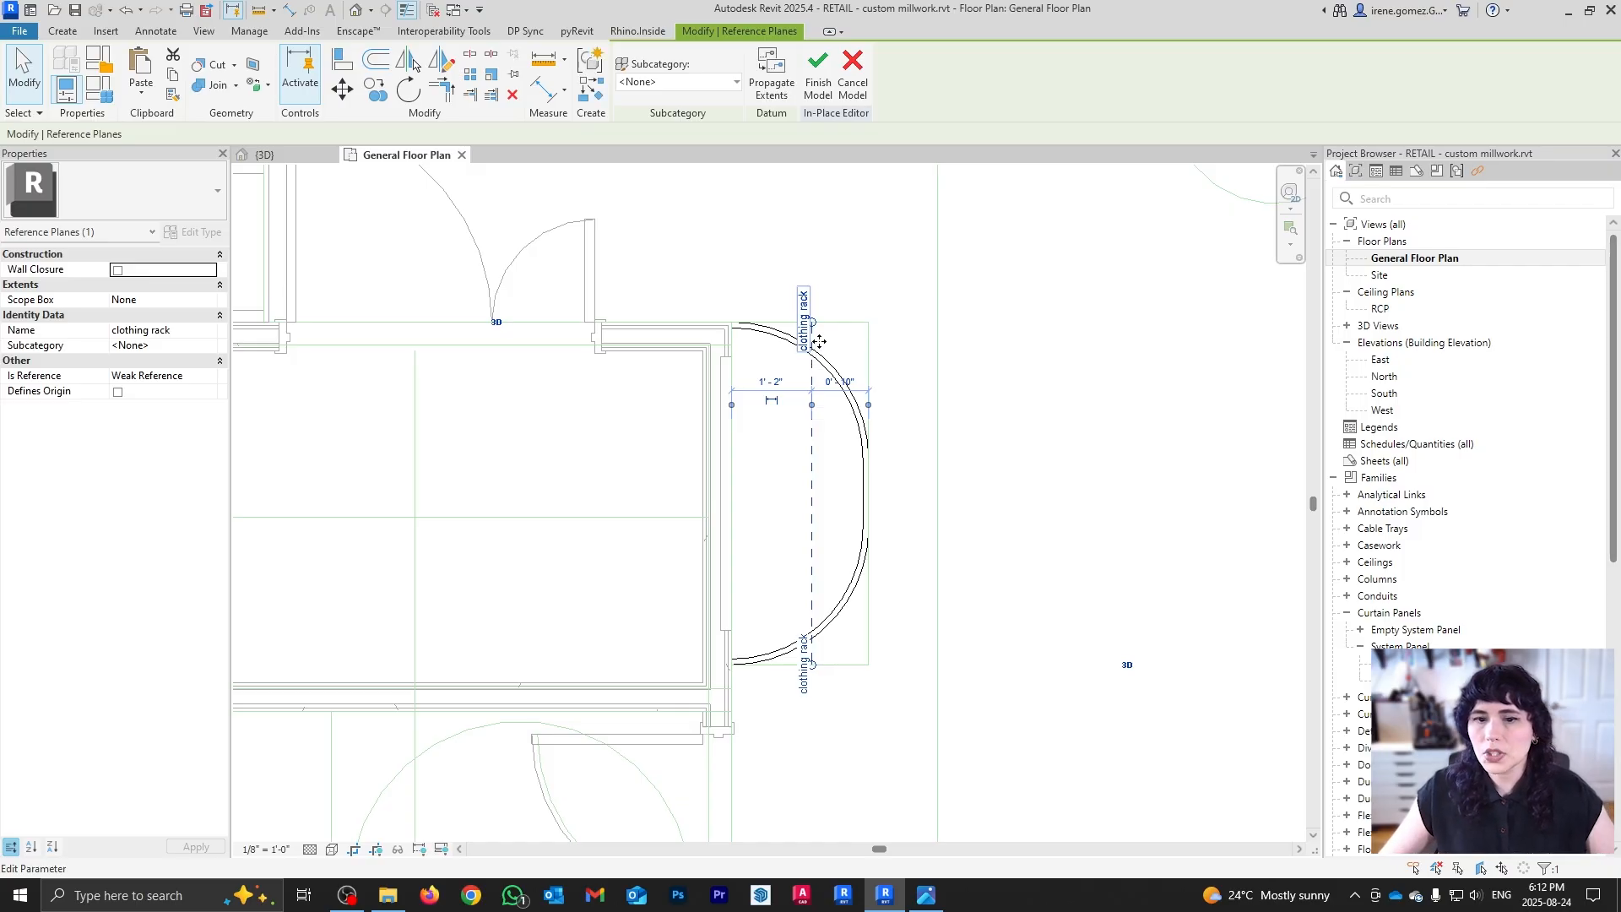
left_click(844, 351)
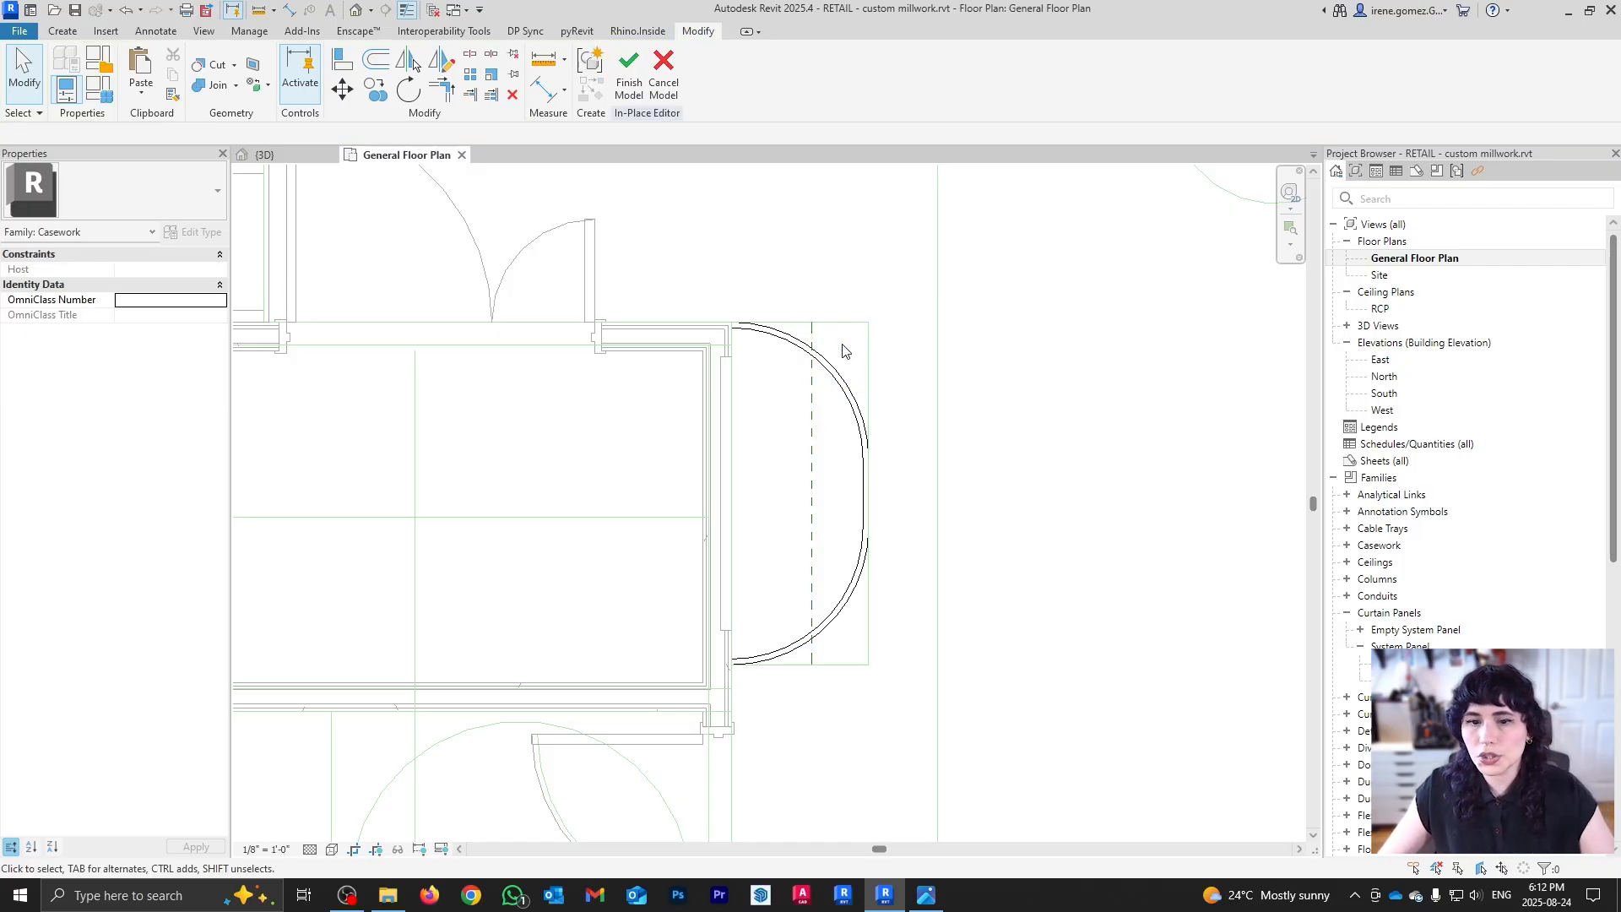
left_click(265, 155)
Step: Close the General Floor Plan and show the 3D model shaded, looking down into the room
left_click(446, 157)
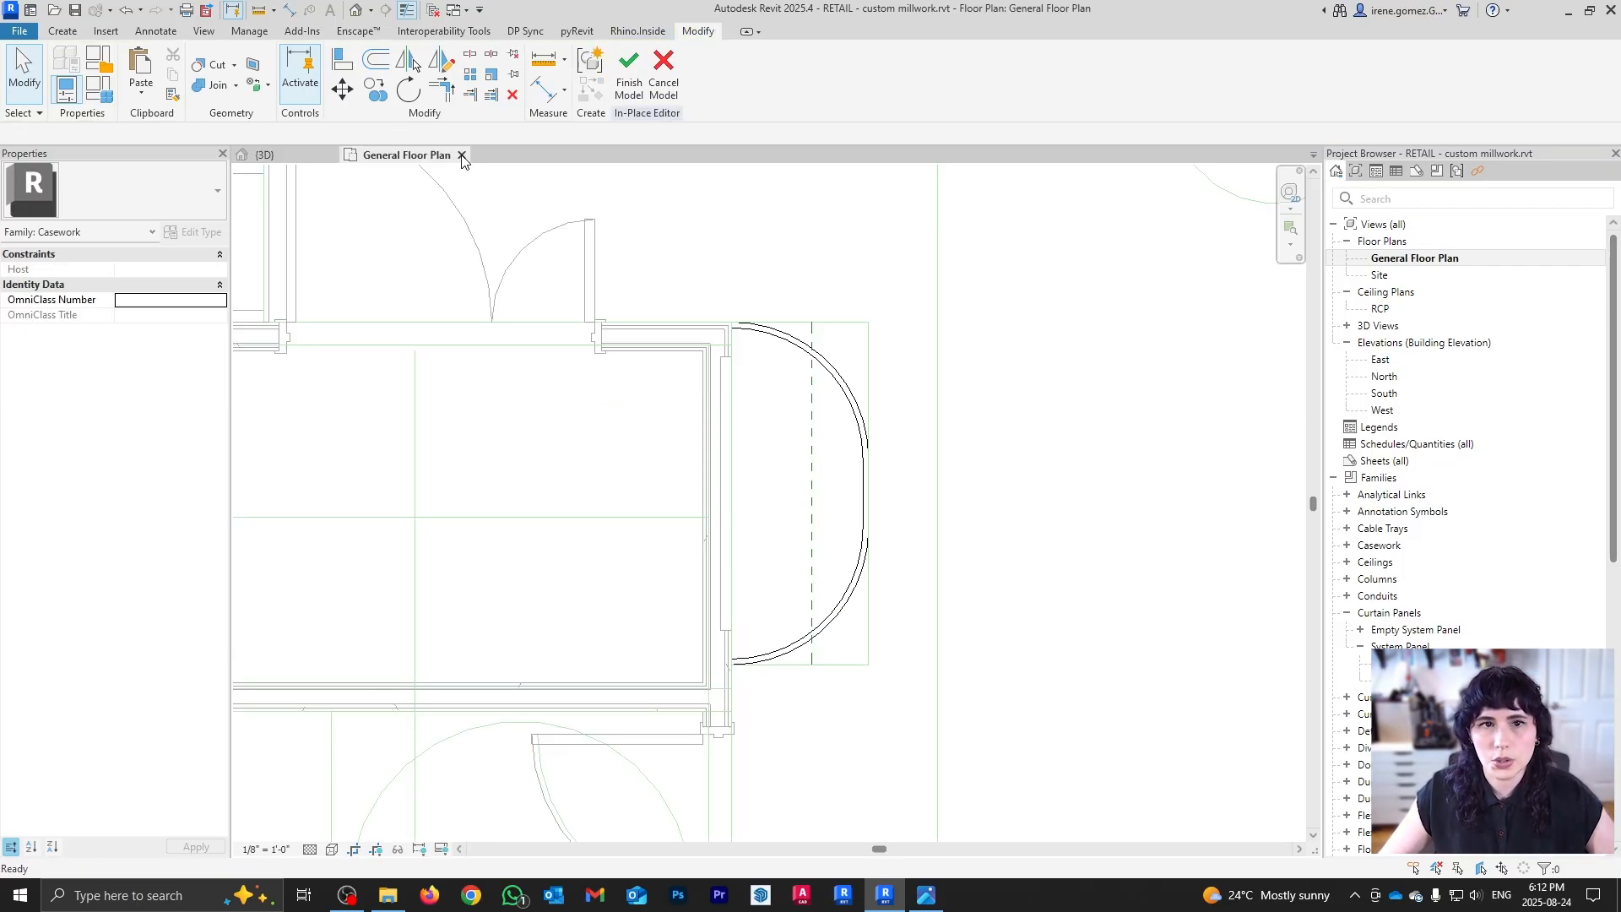
left_click(462, 157)
middle_click_drag(1049, 713, 929, 472, "shift")
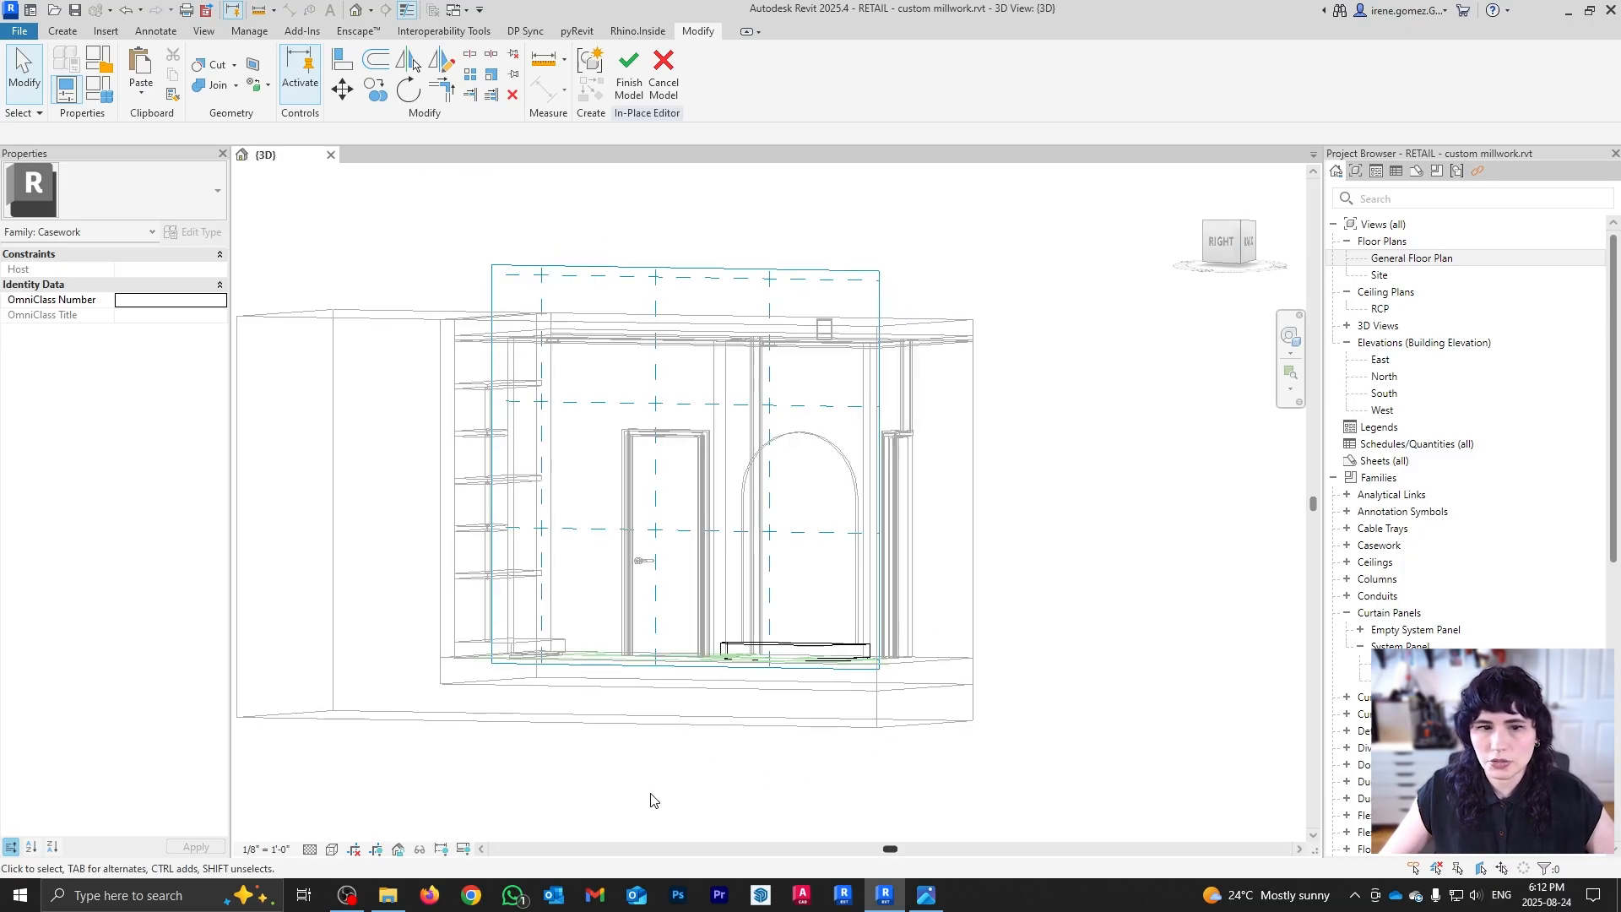
left_click(331, 848)
left_click(363, 764)
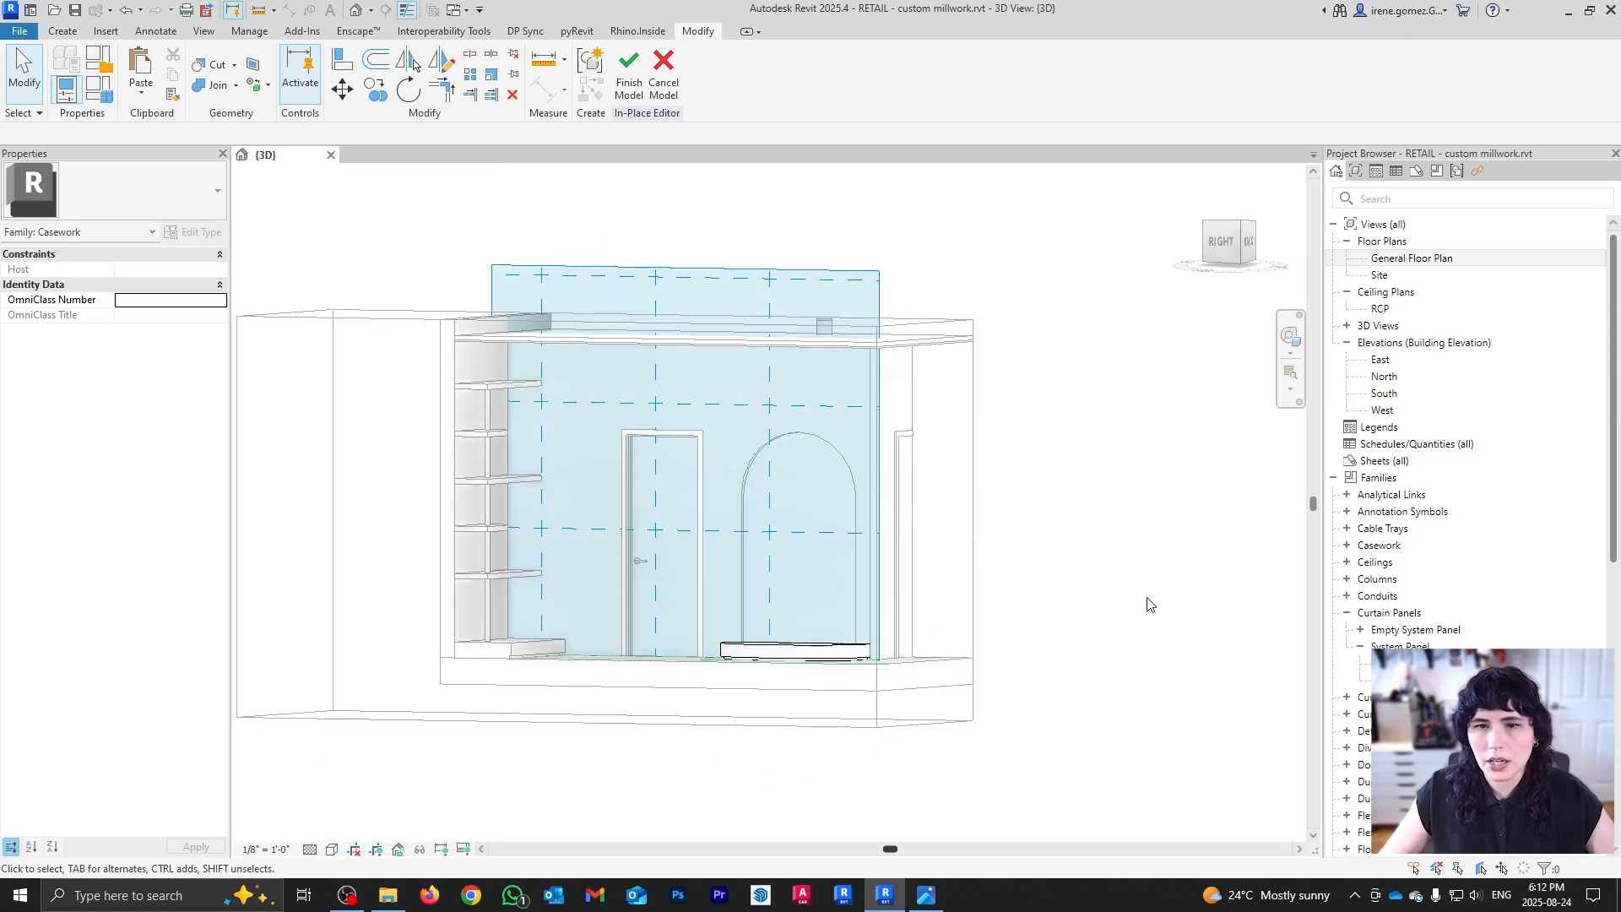
middle_click_drag(961, 604, 927, 378, "shift")
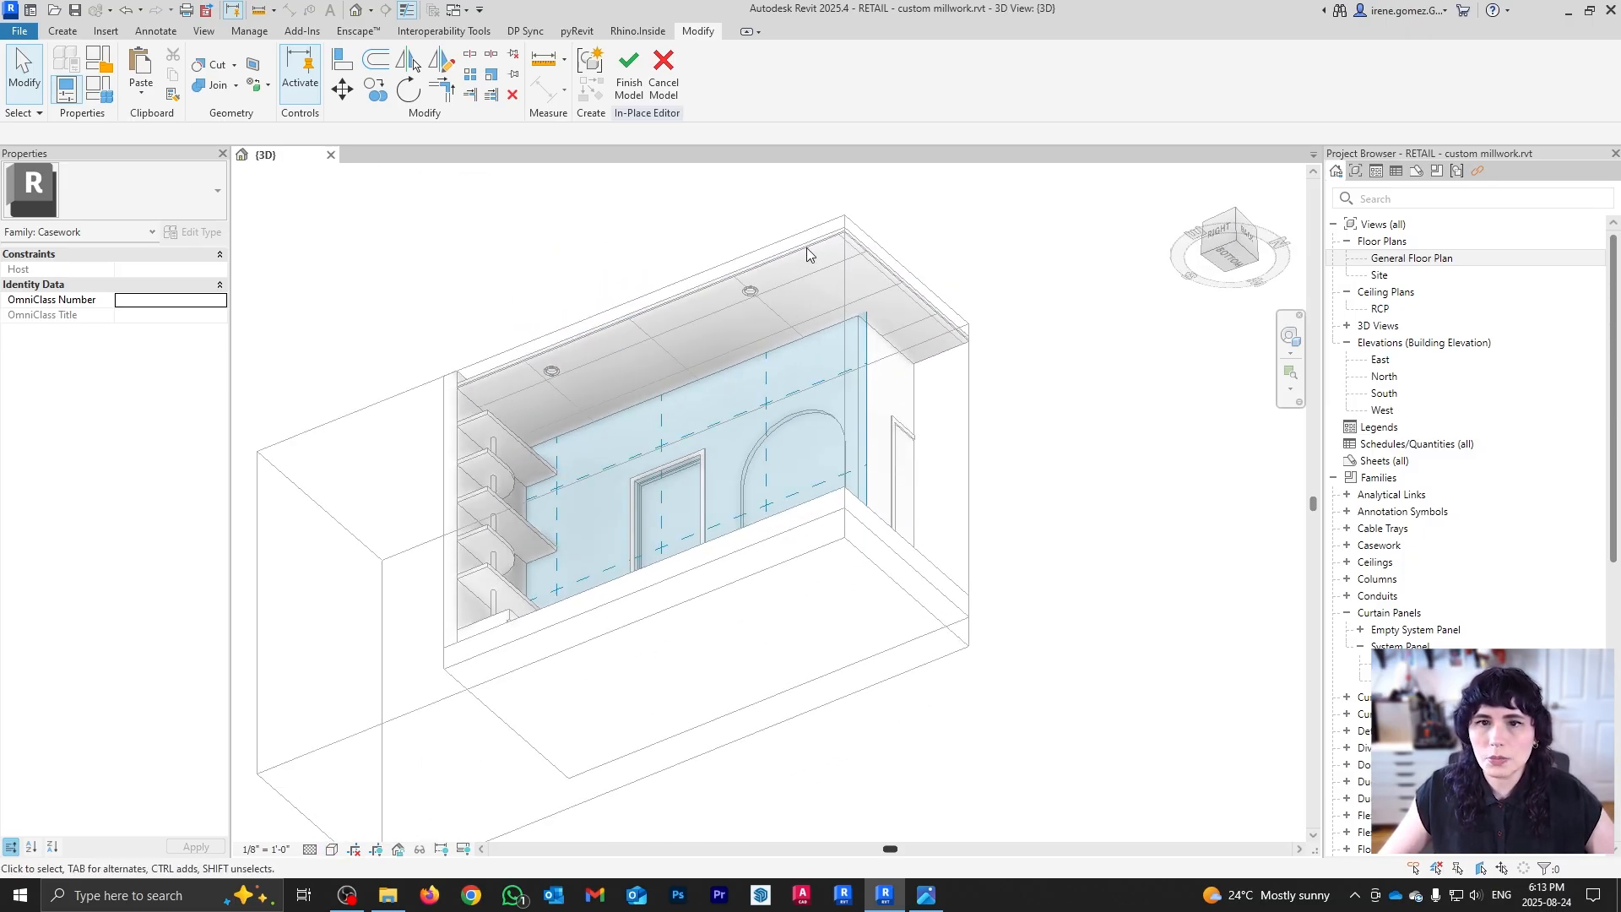
Step: Show the work plane grid and view the model from the top in Hidden Line
left_click(64, 31)
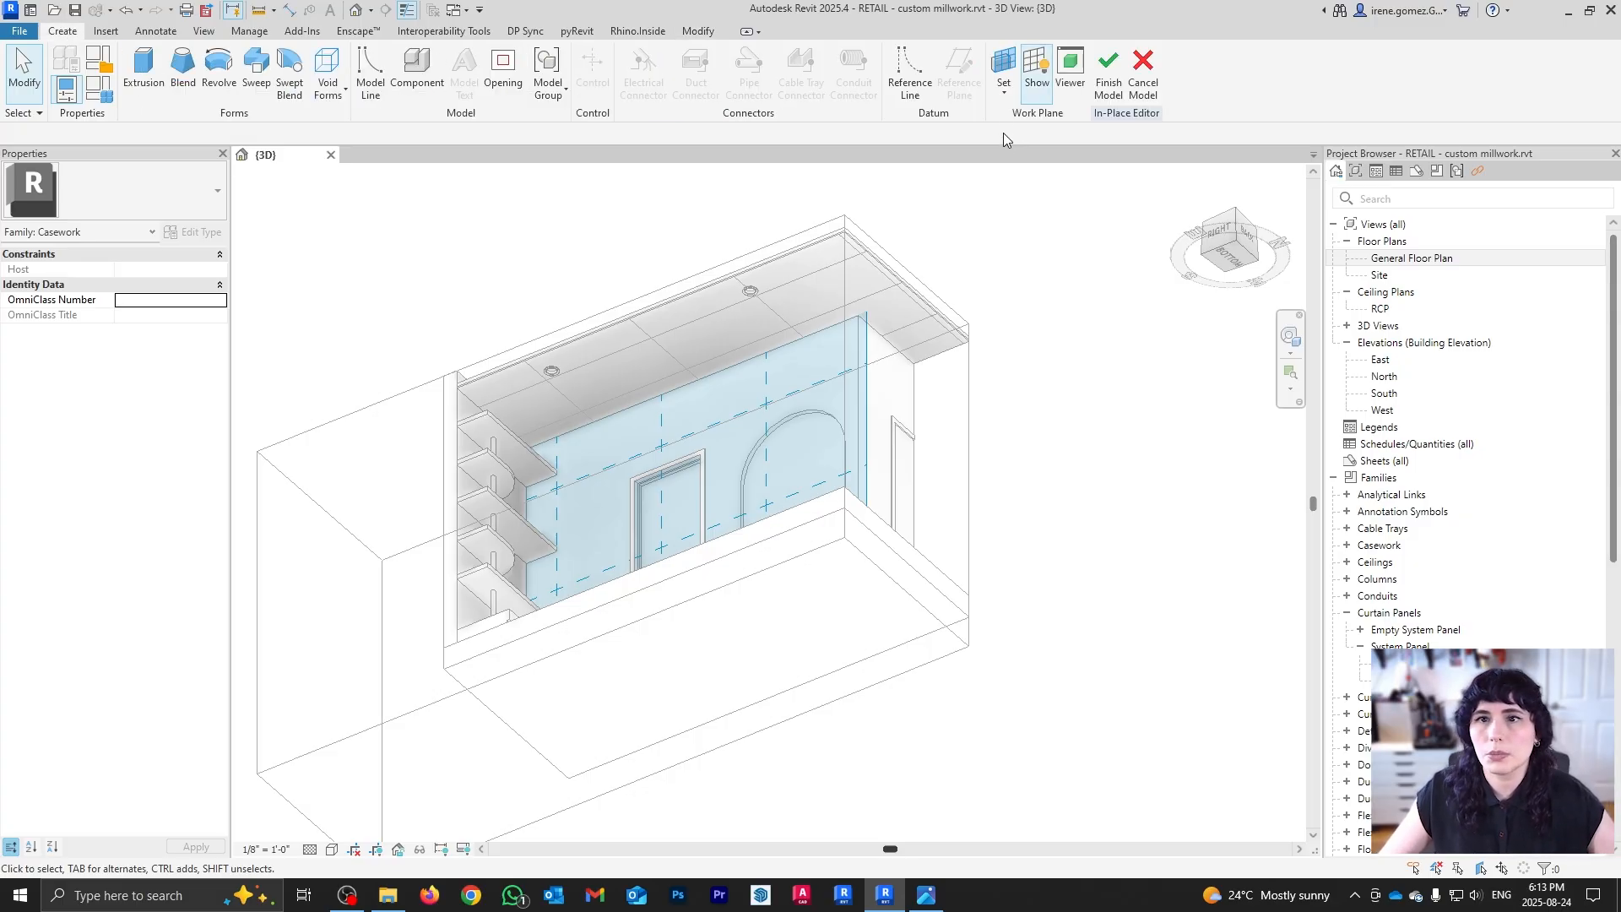
left_click(1036, 72)
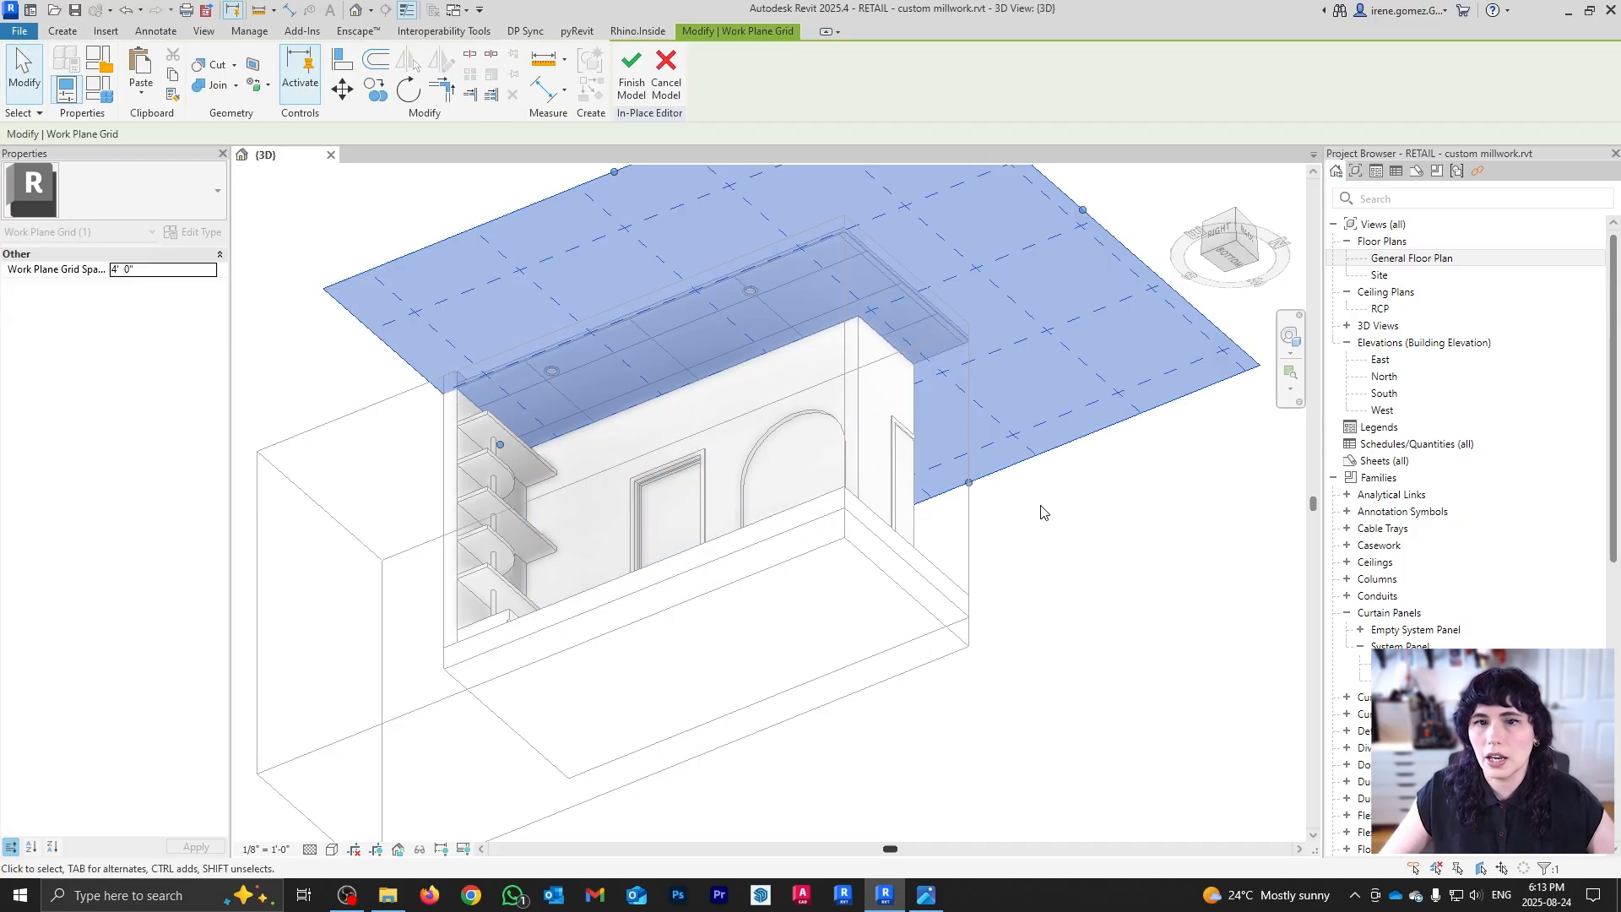
key("Escape")
middle_click_drag(758, 221, 874, 608, "shift")
left_click(1230, 226)
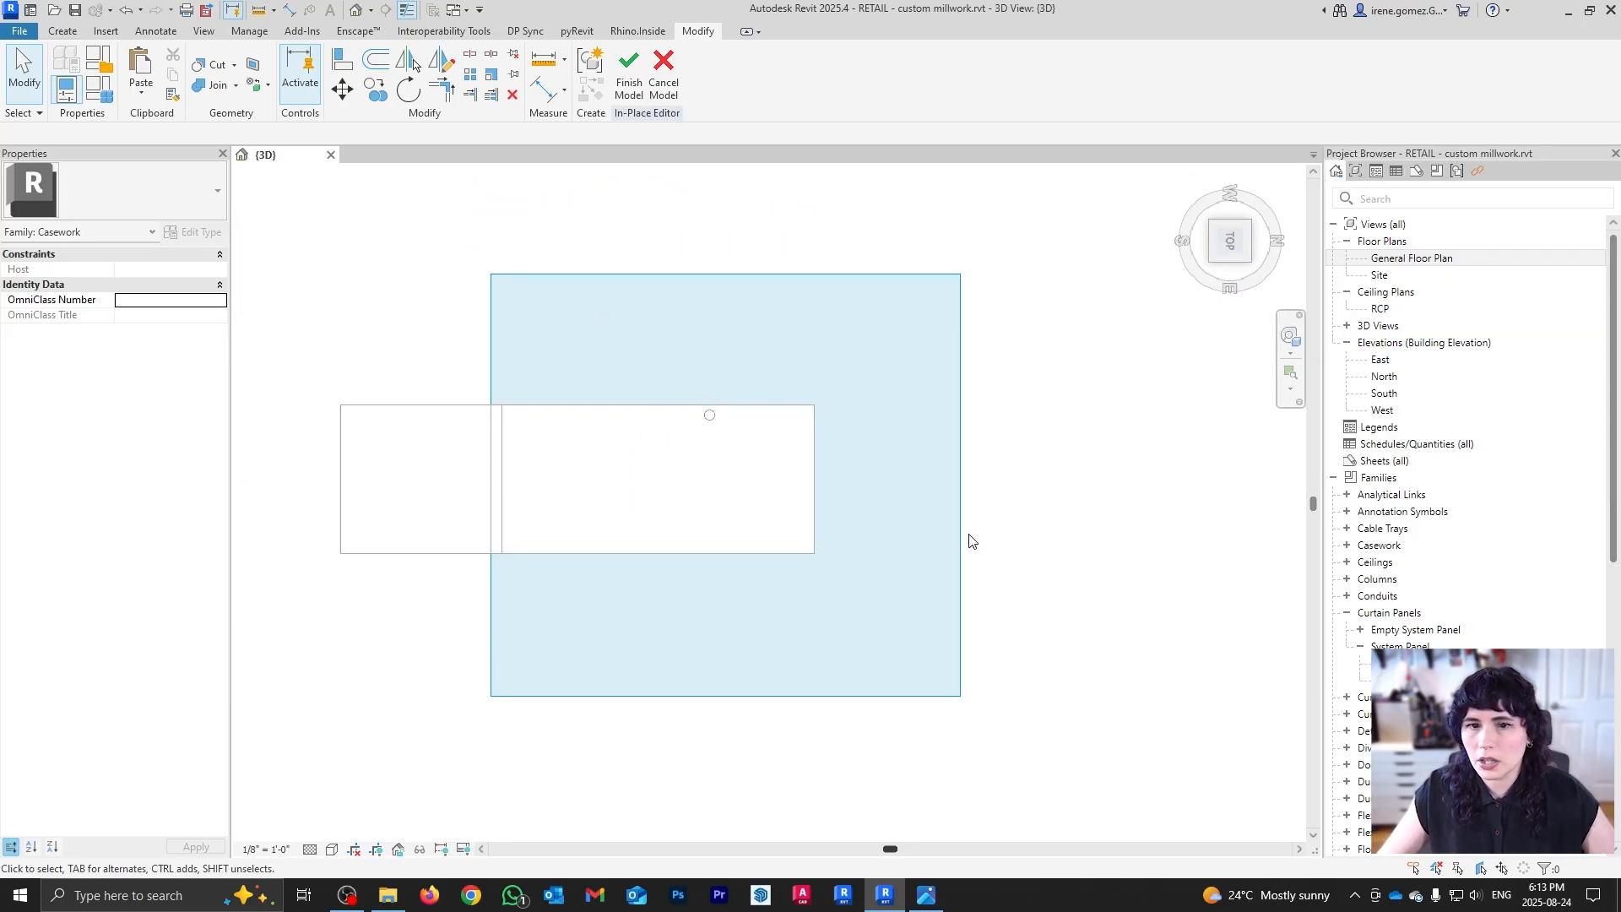
left_click(333, 848)
left_click(363, 761)
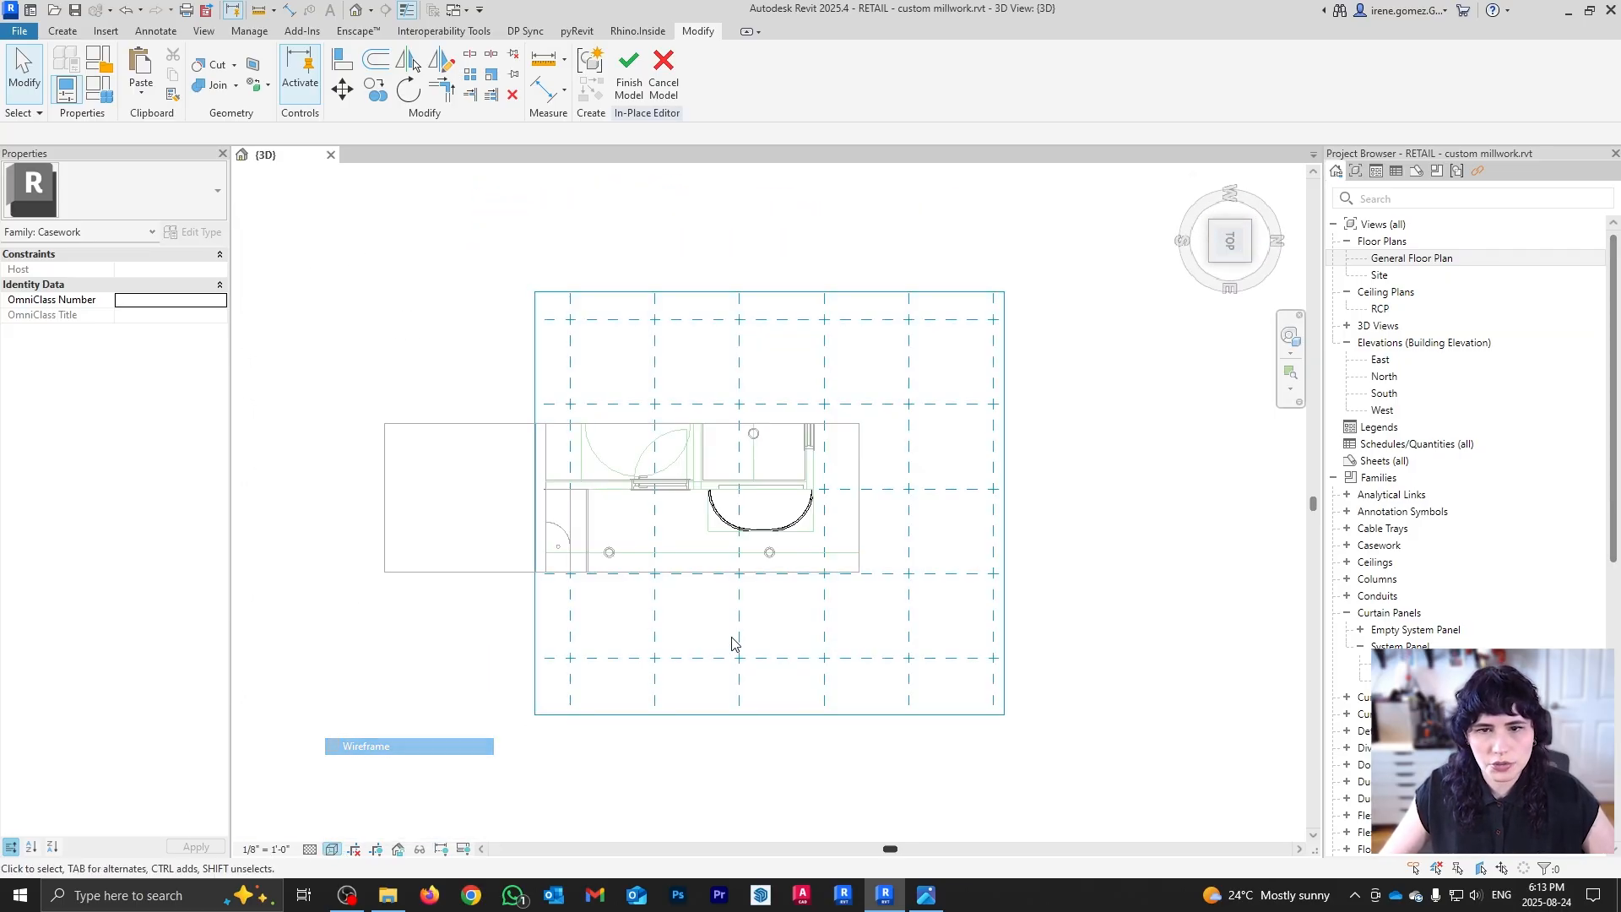
scroll(789, 475, "up", 4)
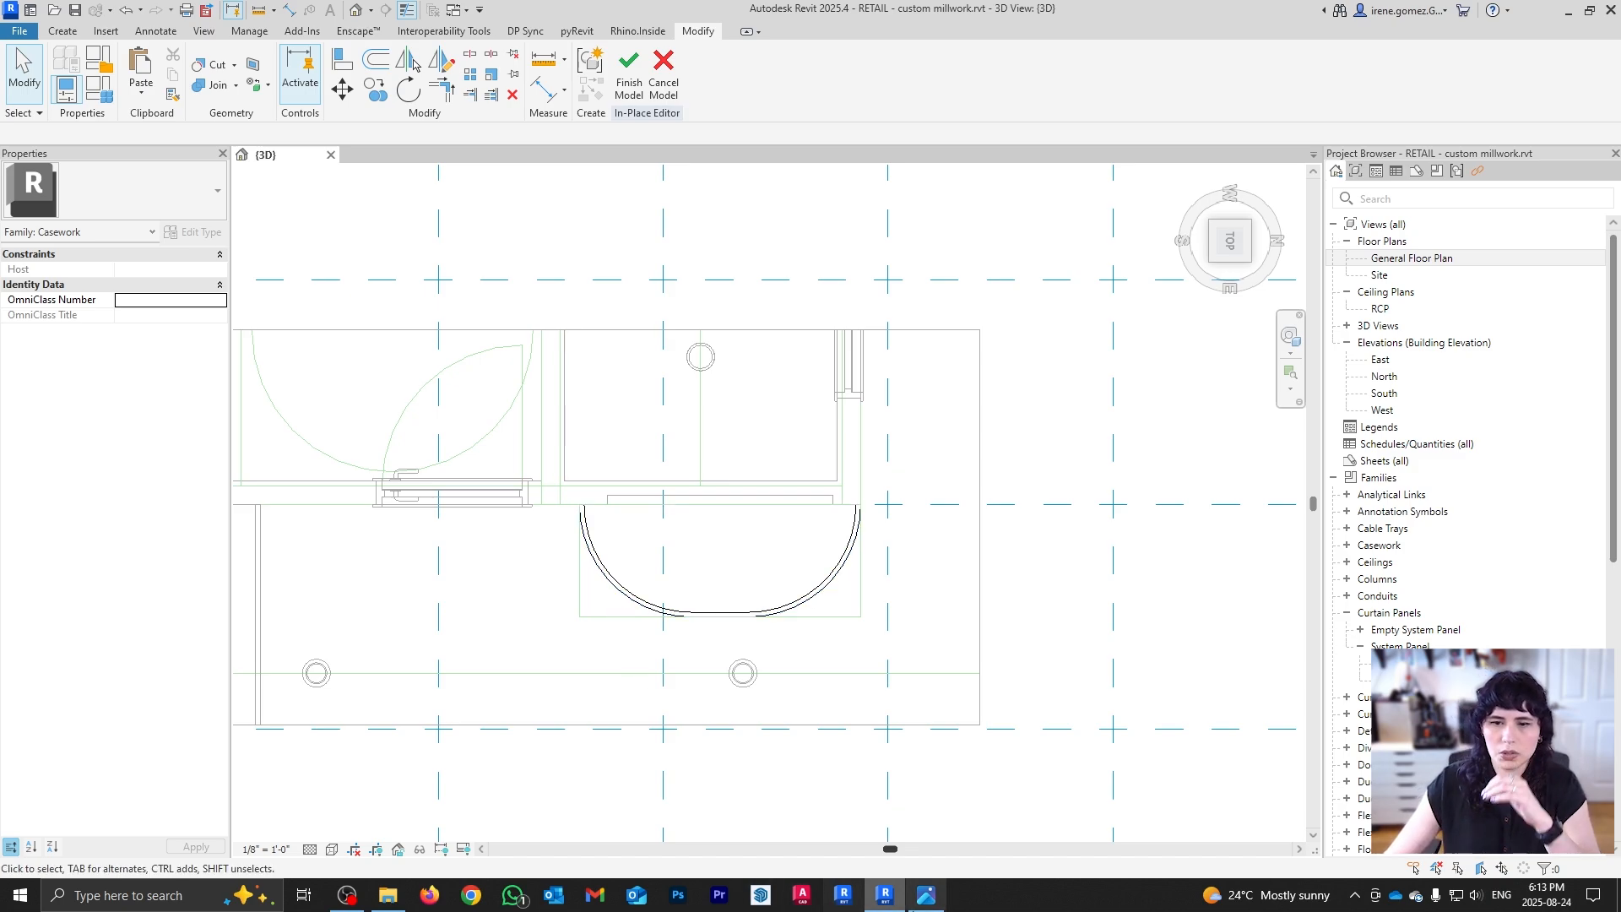
Step: Check the store reference photo, then return to Revit
left_click(931, 899)
scroll(1185, 527, "up", 5)
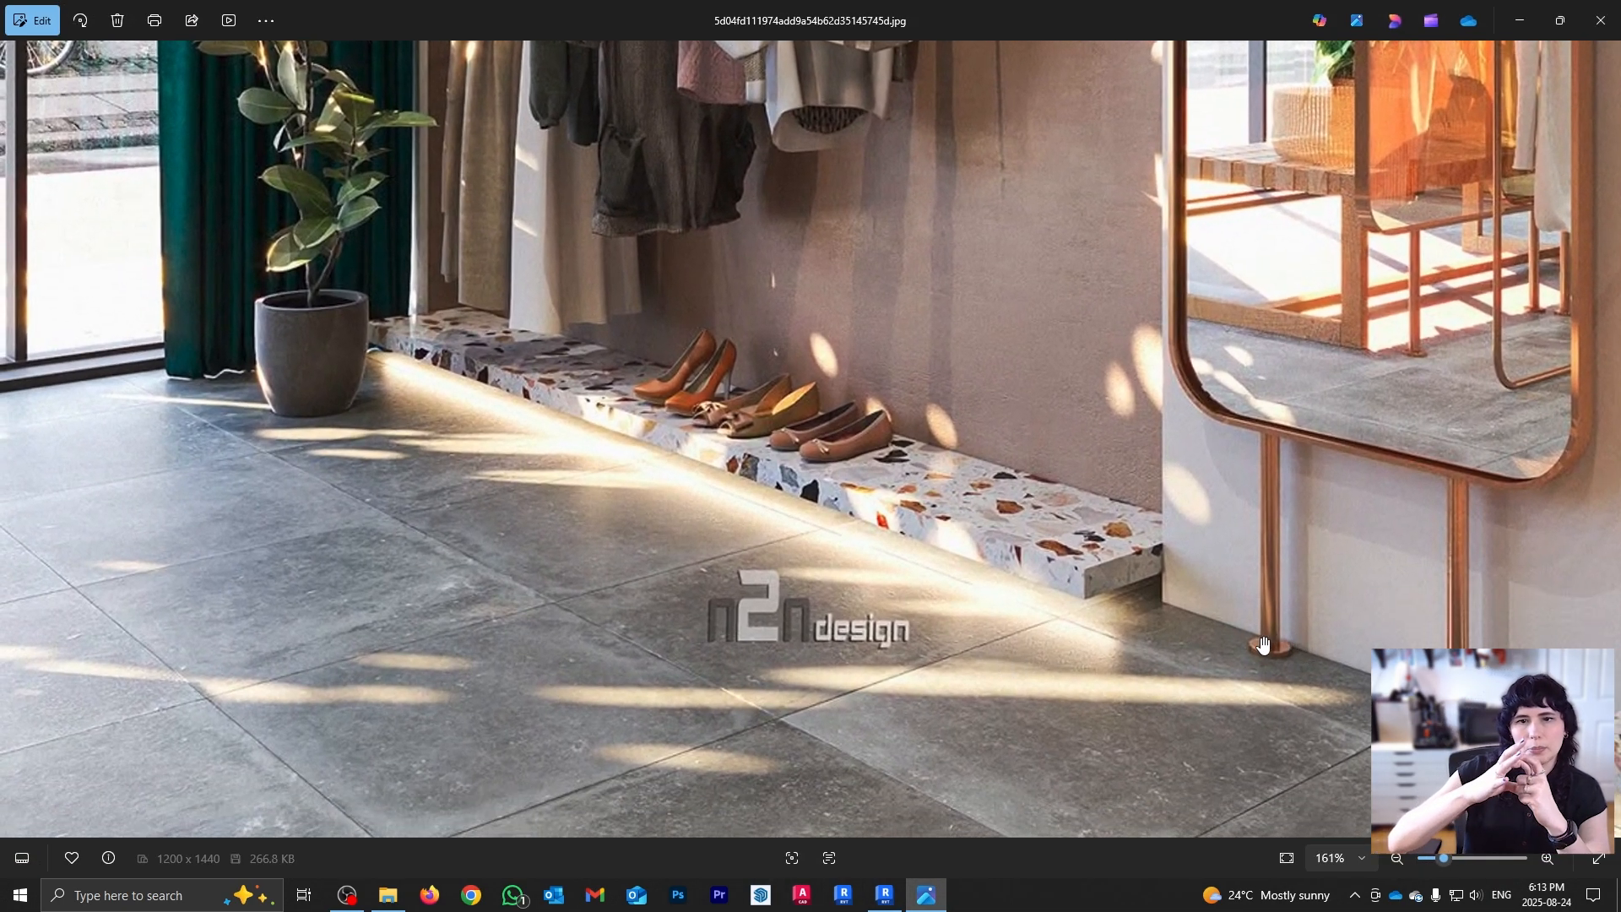
scroll(1264, 645, "down", 5)
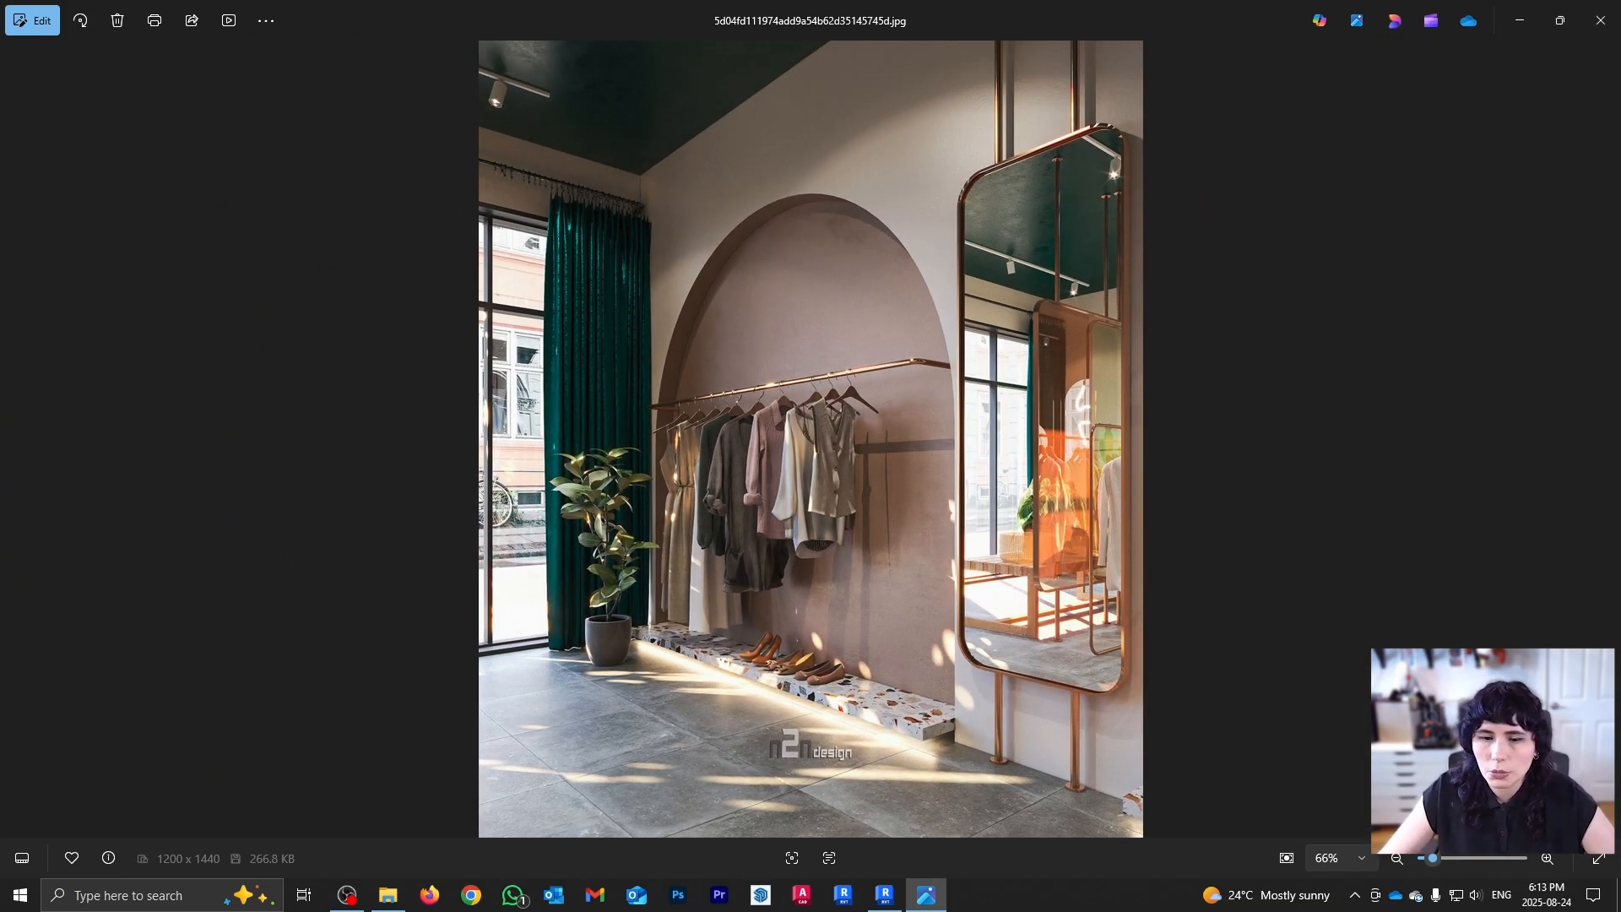
left_click(1520, 22)
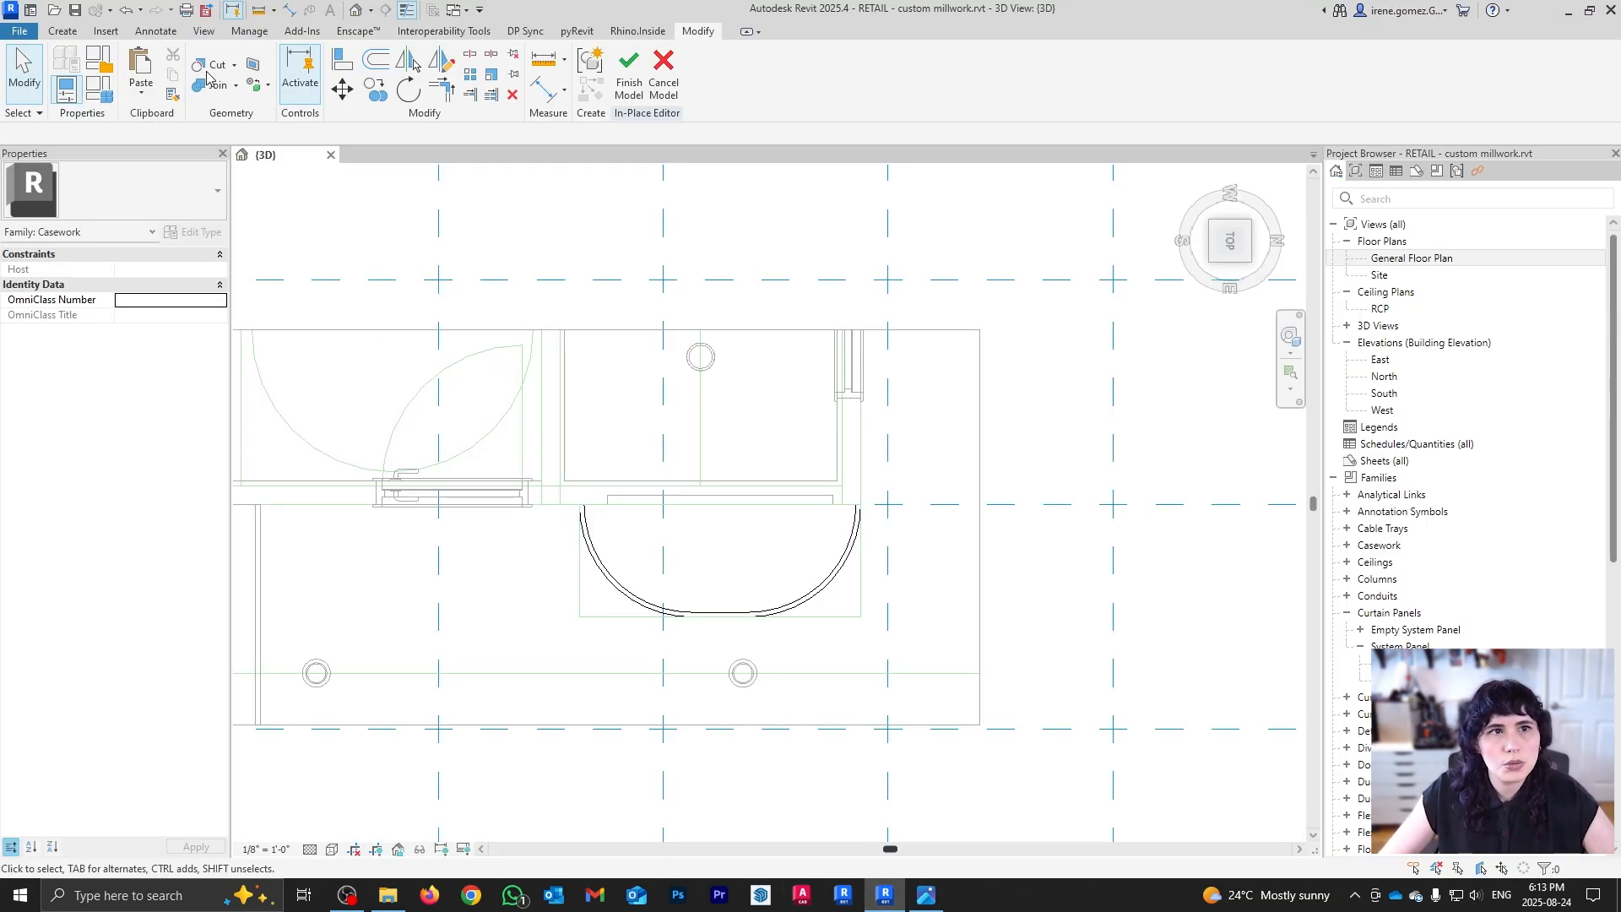
Step: Start a new extrusion sketch and draw a 7' 0" horizontal line across the half-round counter
left_click(61, 31)
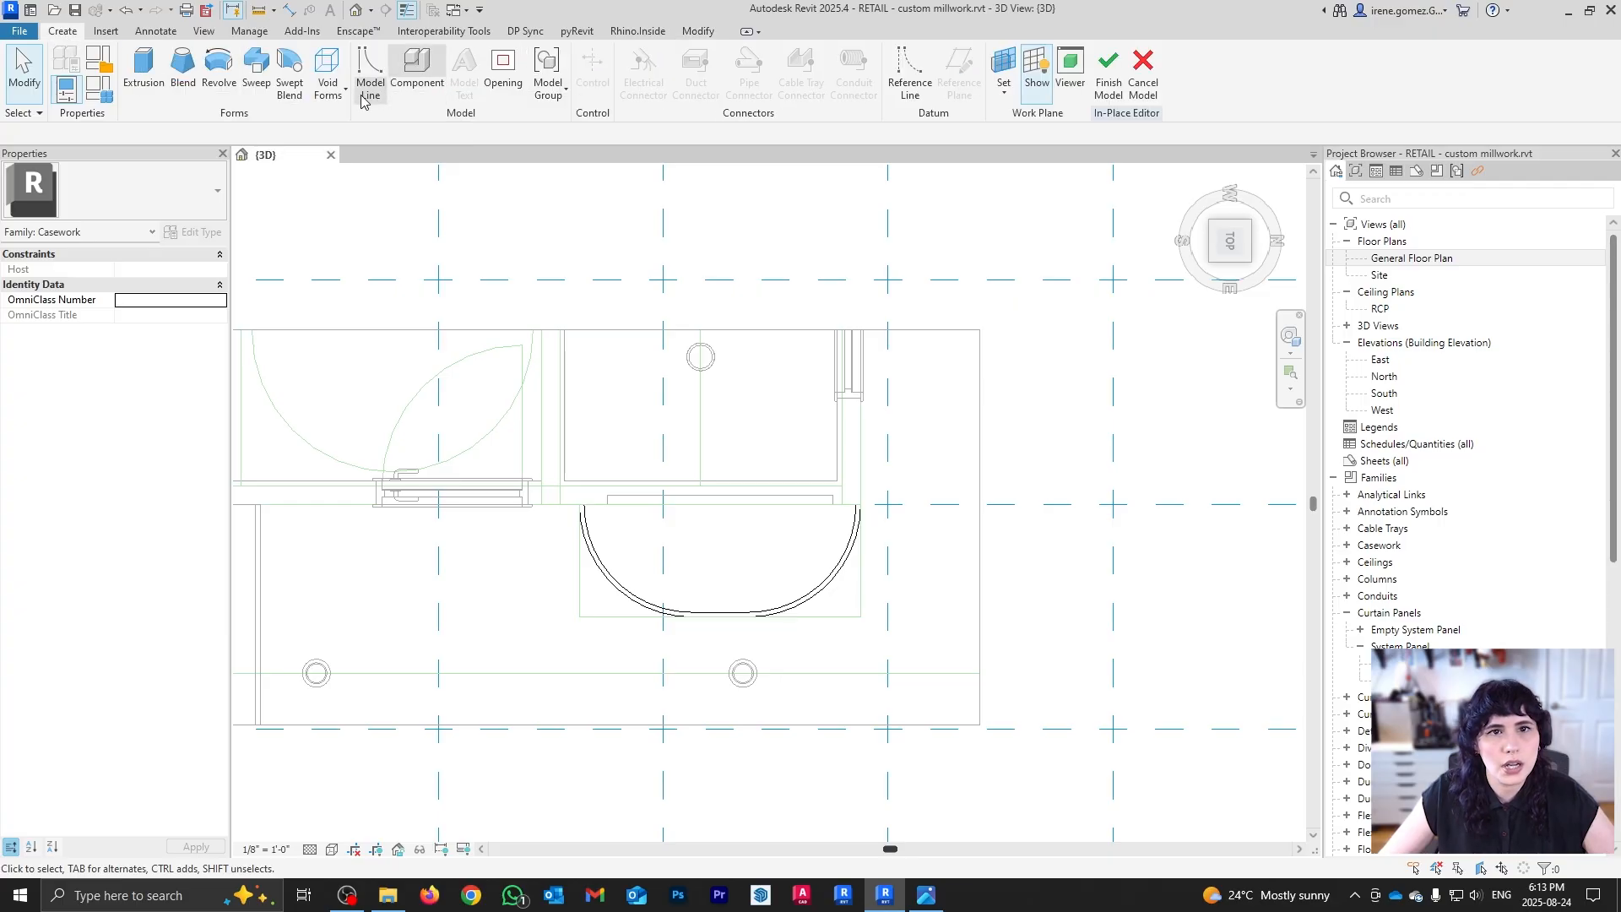
left_click(147, 93)
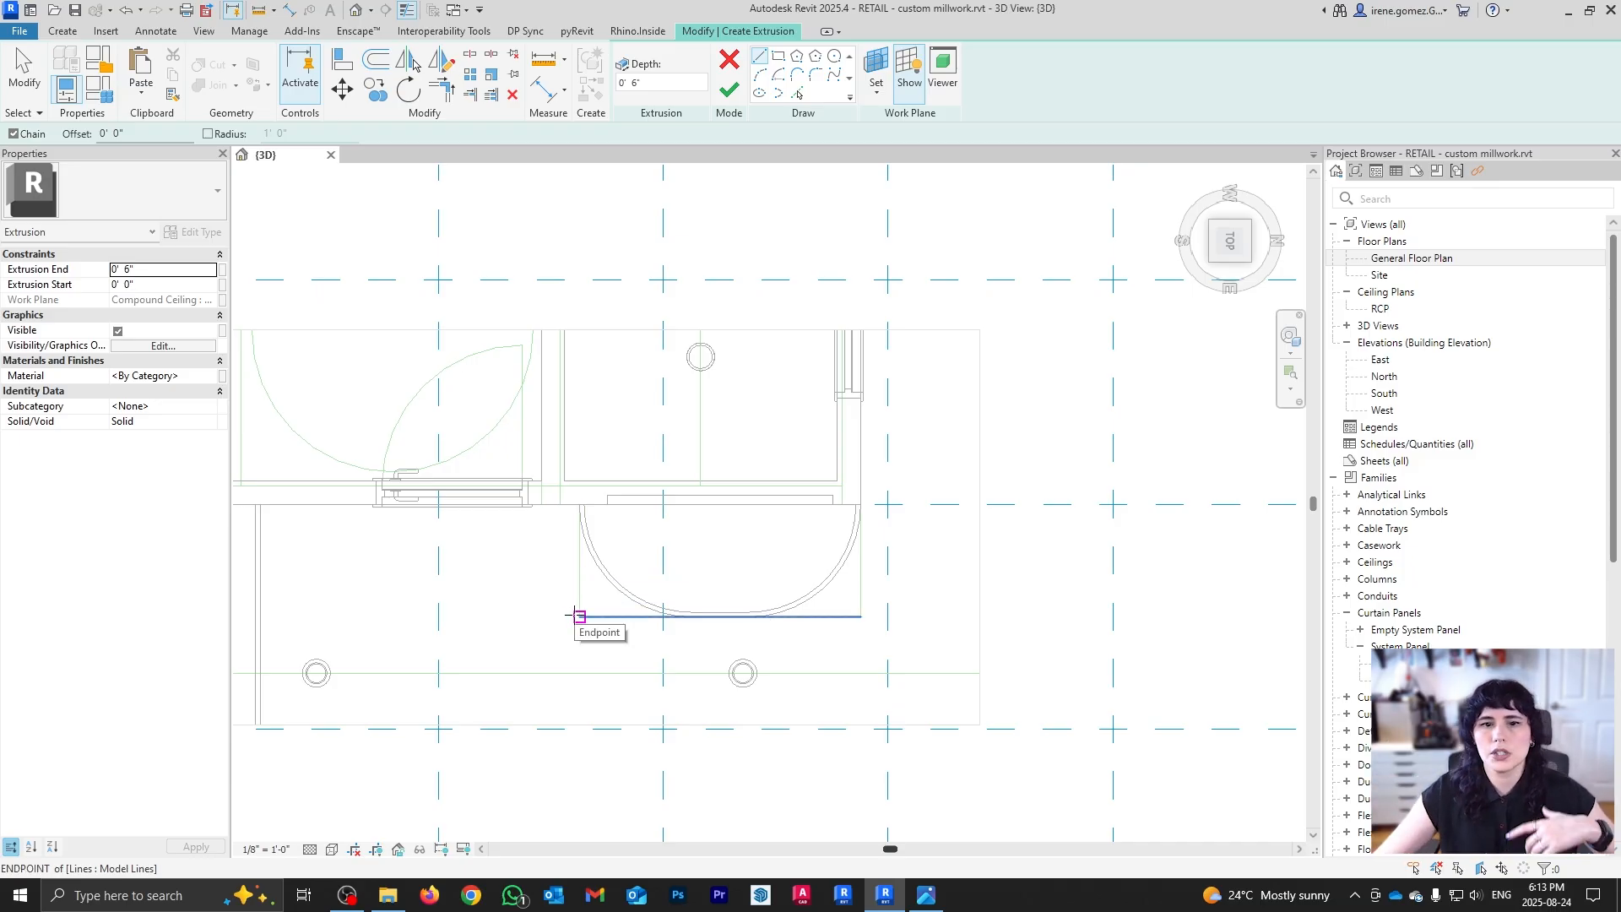
key("Escape")
left_click(64, 31)
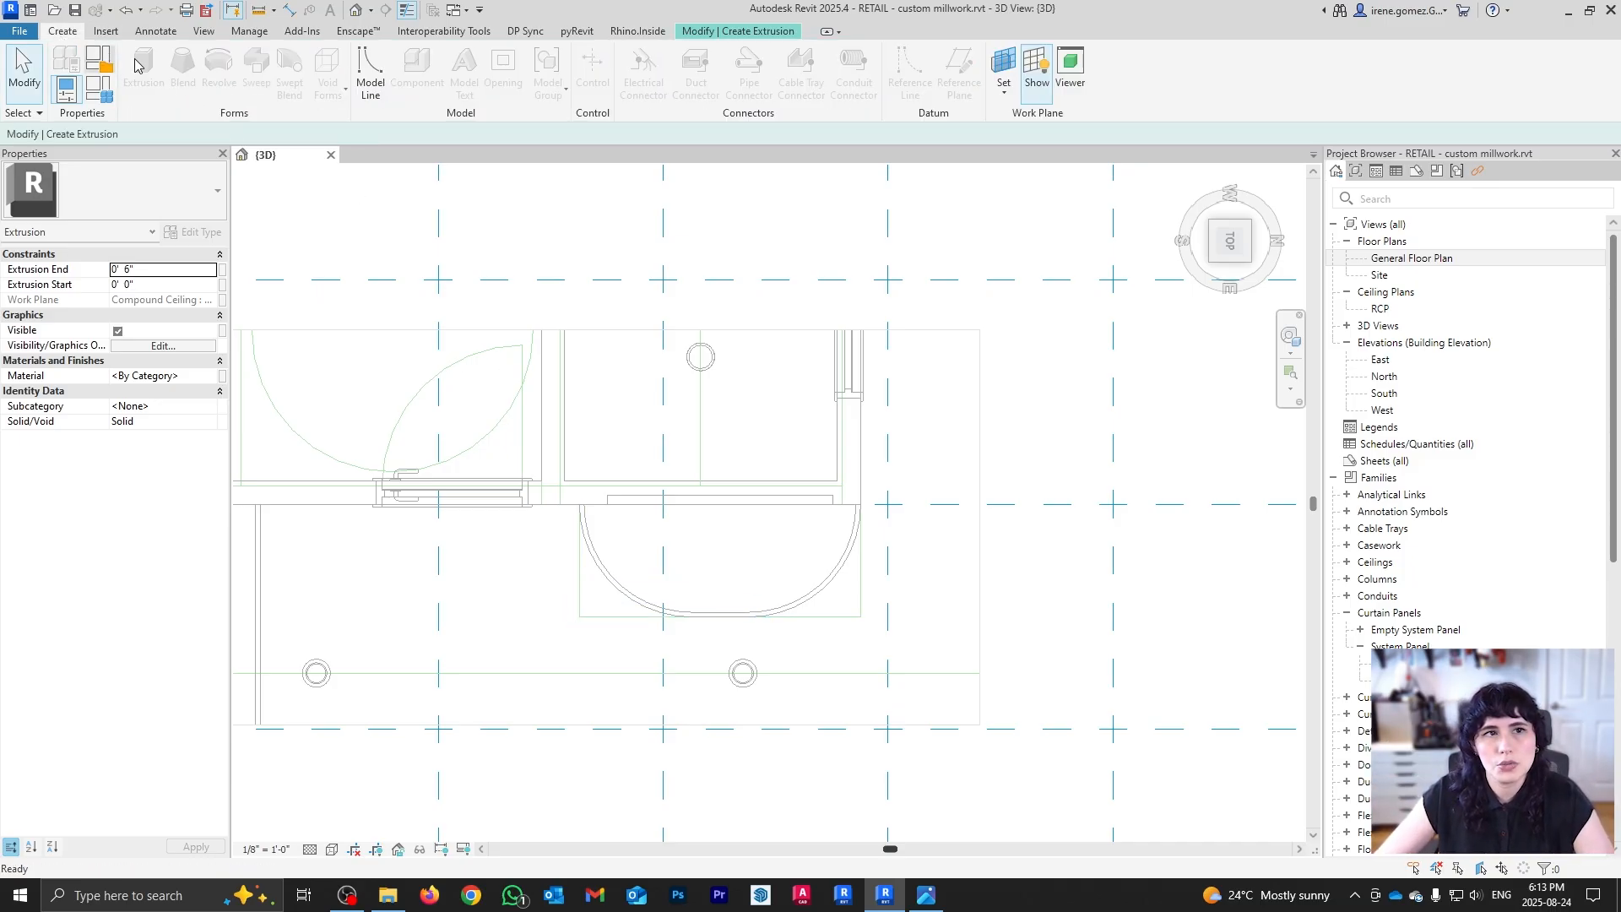
left_click(388, 88)
left_click(543, 575)
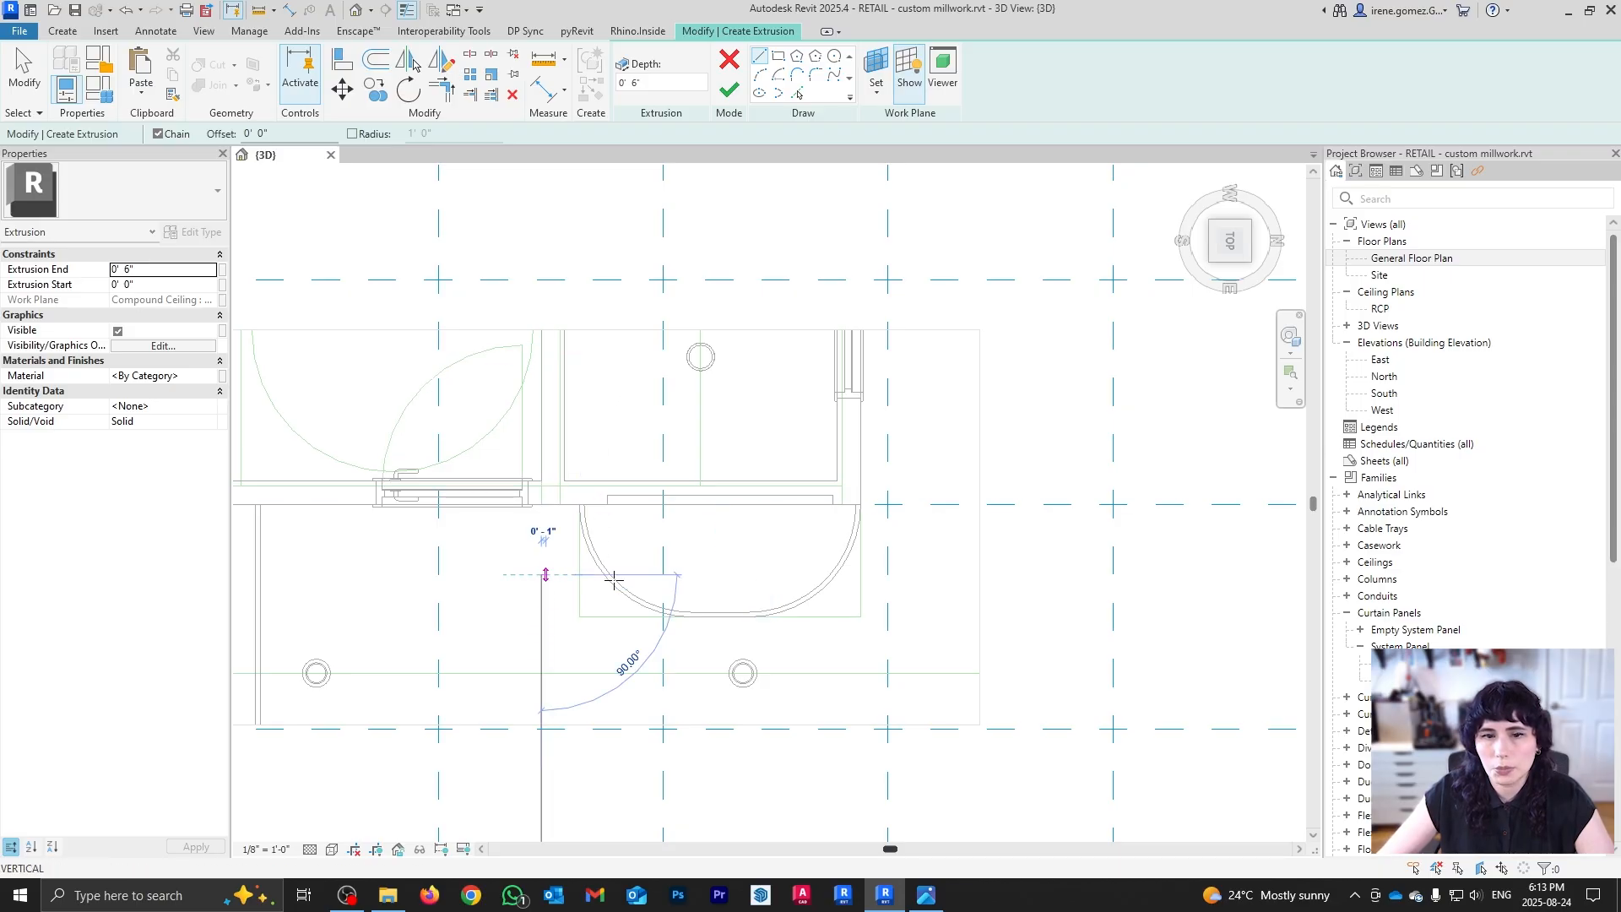
left_click(934, 574)
key("Escape")
key("Escape")
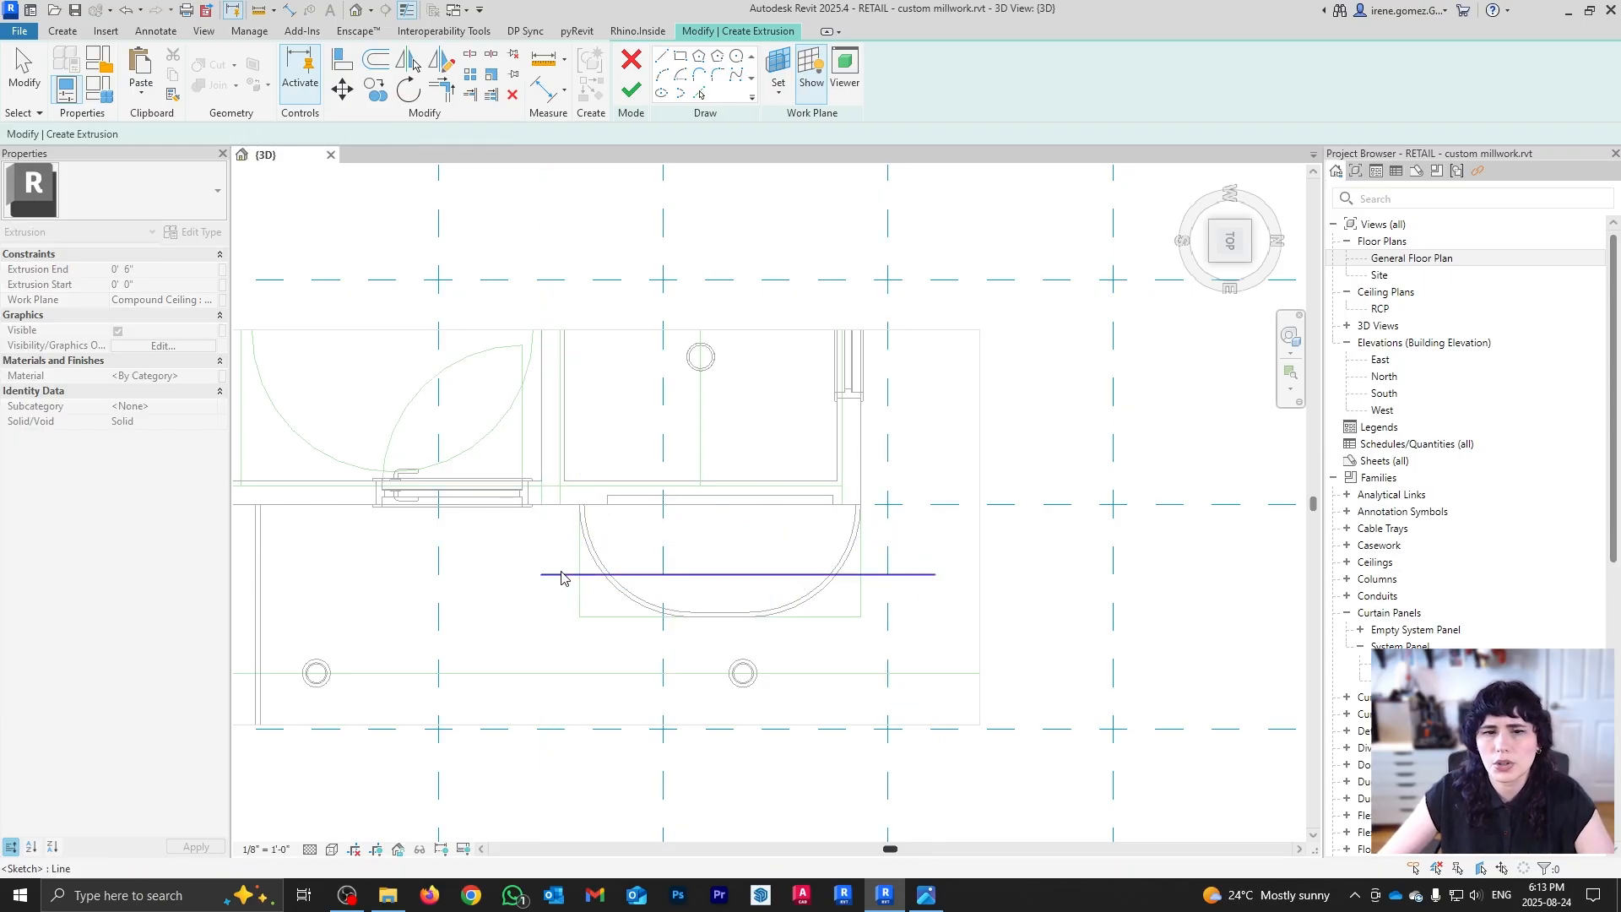
Step: Set the horizontal guide line 14 inches from the wall line, then switch to the Circle tool
left_click(562, 575)
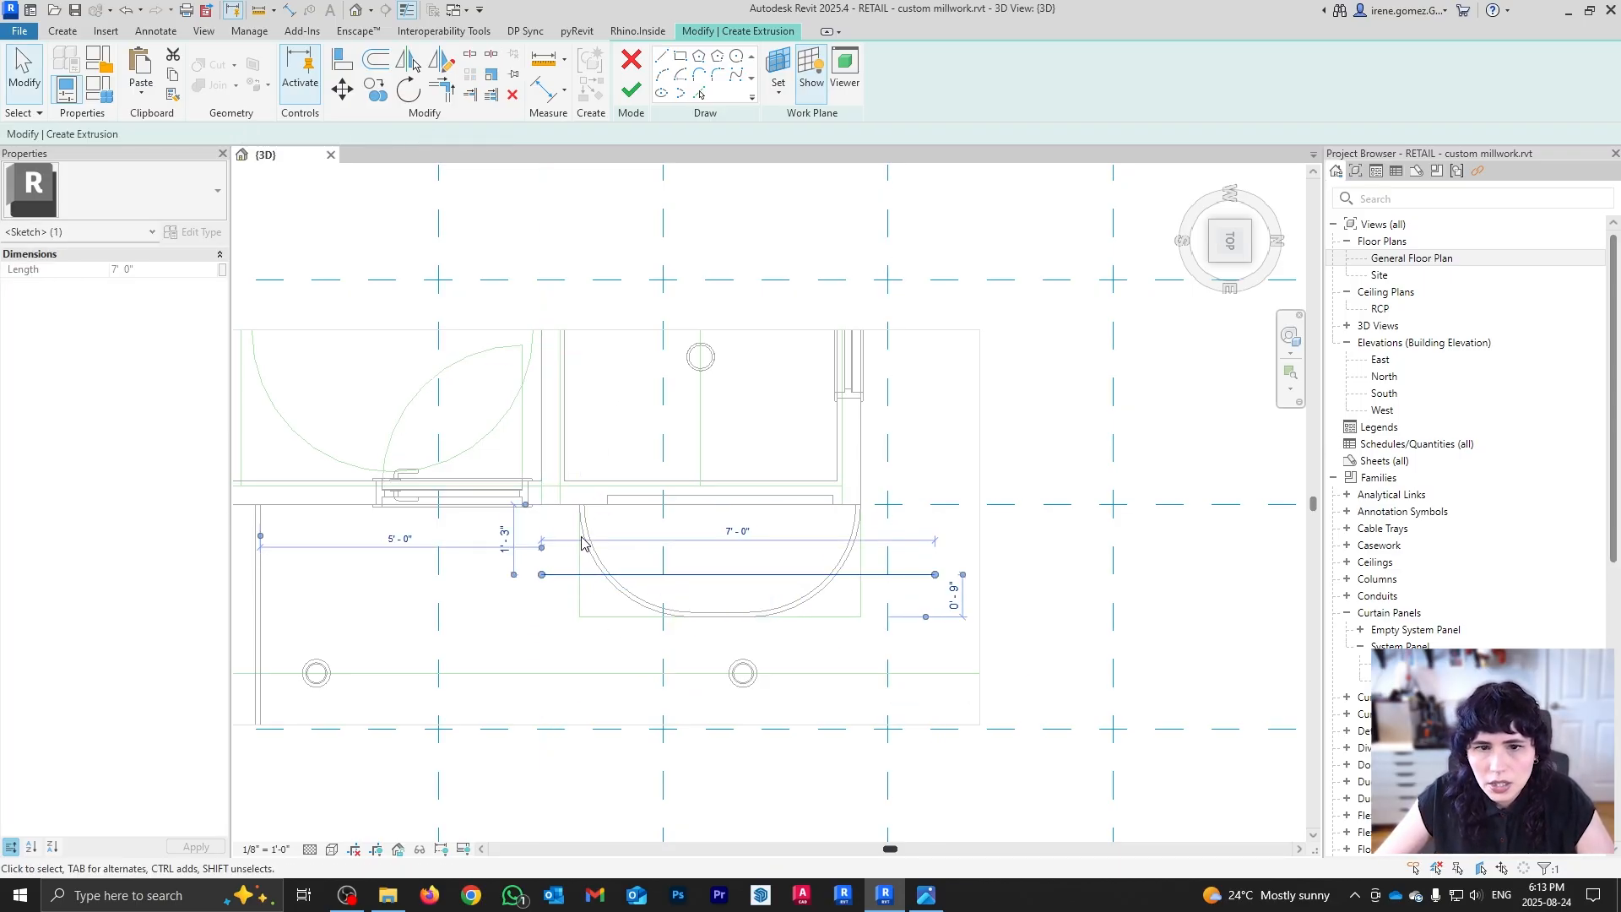
left_click(506, 541)
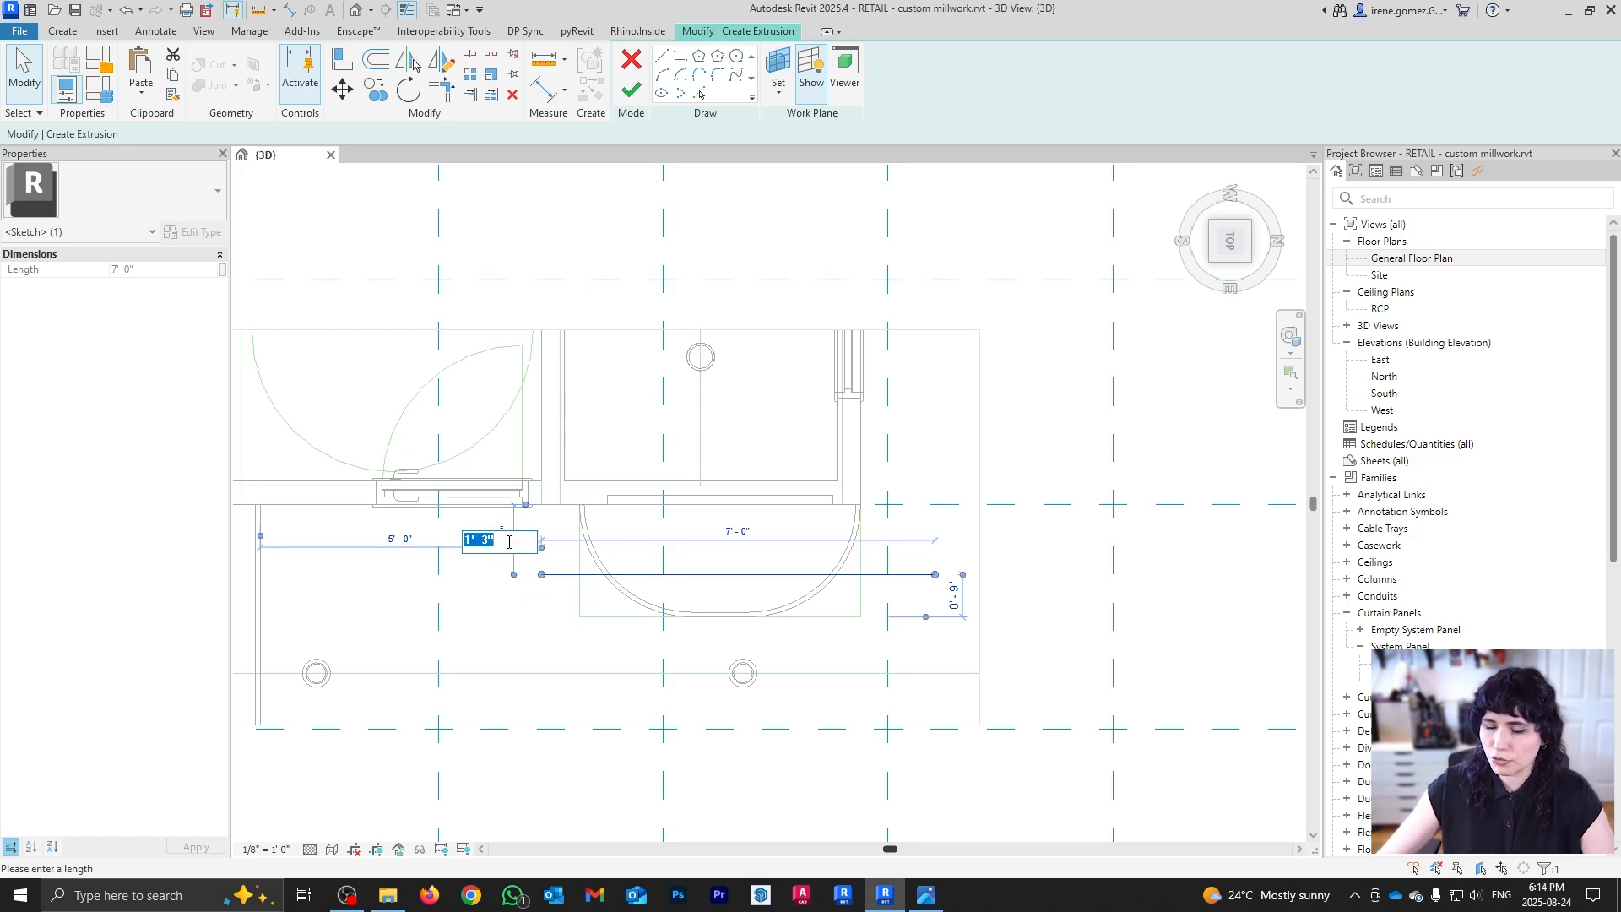
key("Return")
key("Escape")
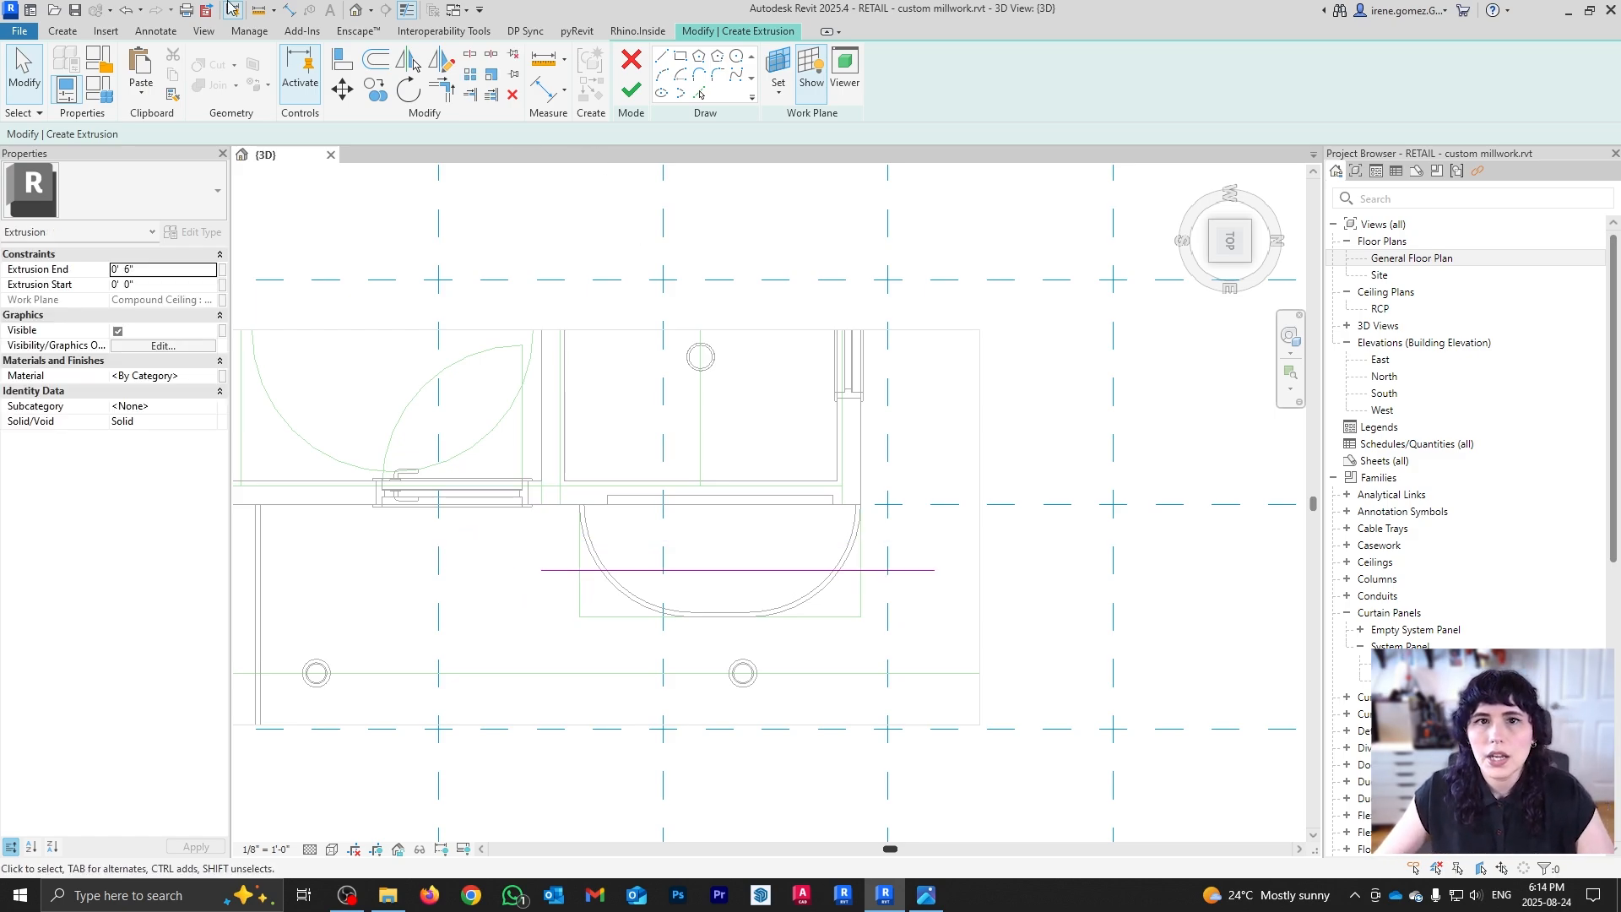
left_click(738, 57)
scroll(532, 672, "up", 2)
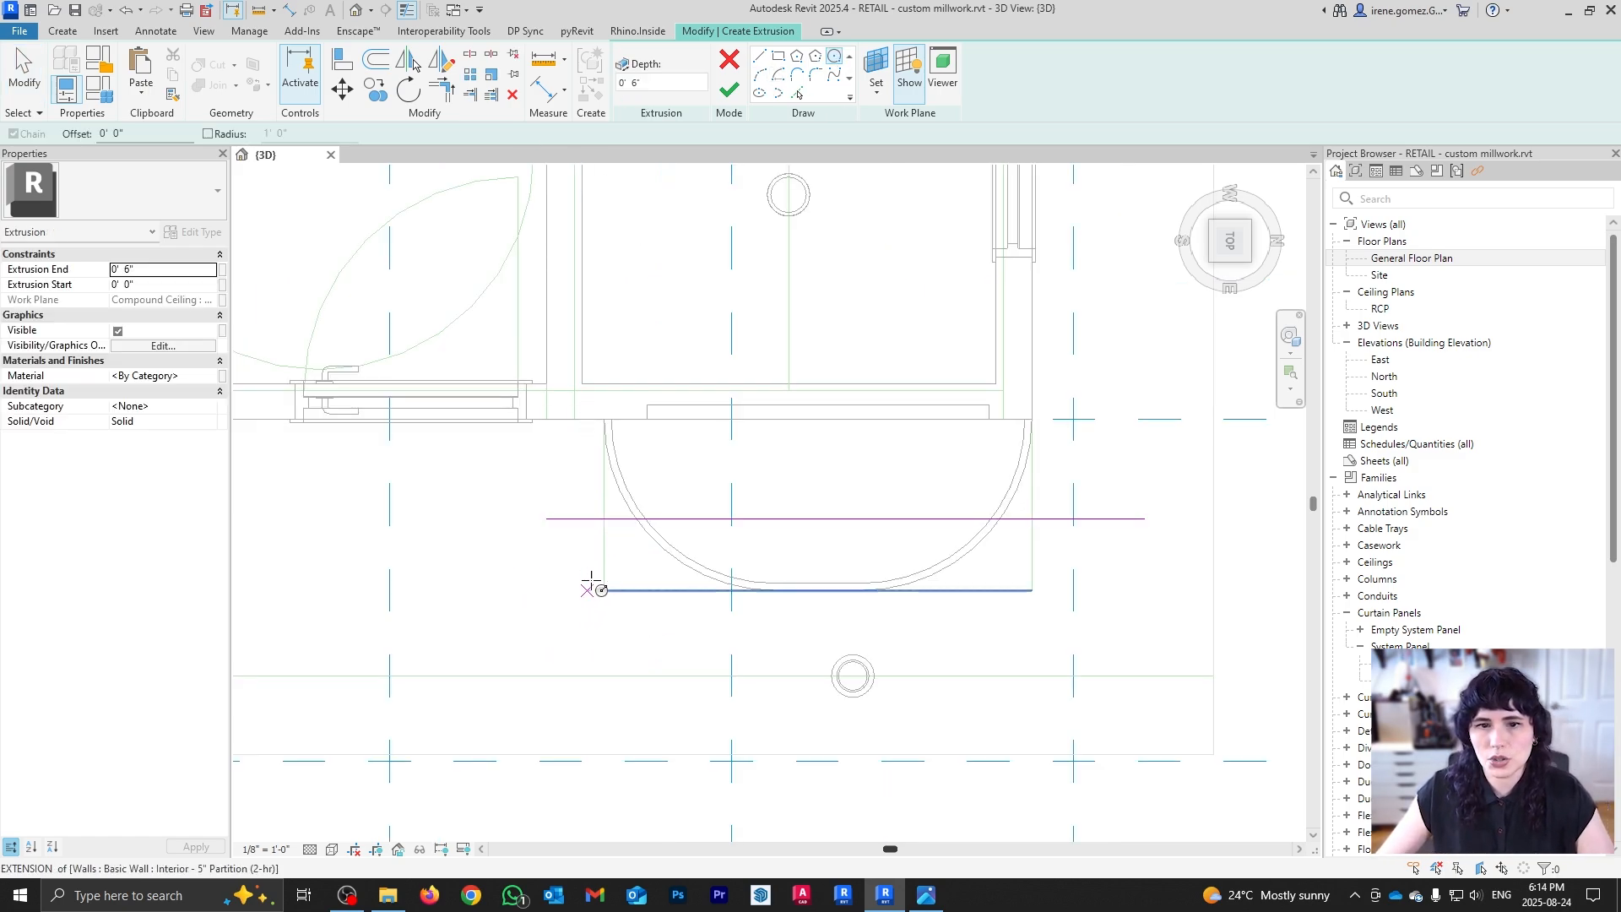
Step: Sketch a circle of about 2-inch radius at the guide line's left intersection
left_click(604, 519)
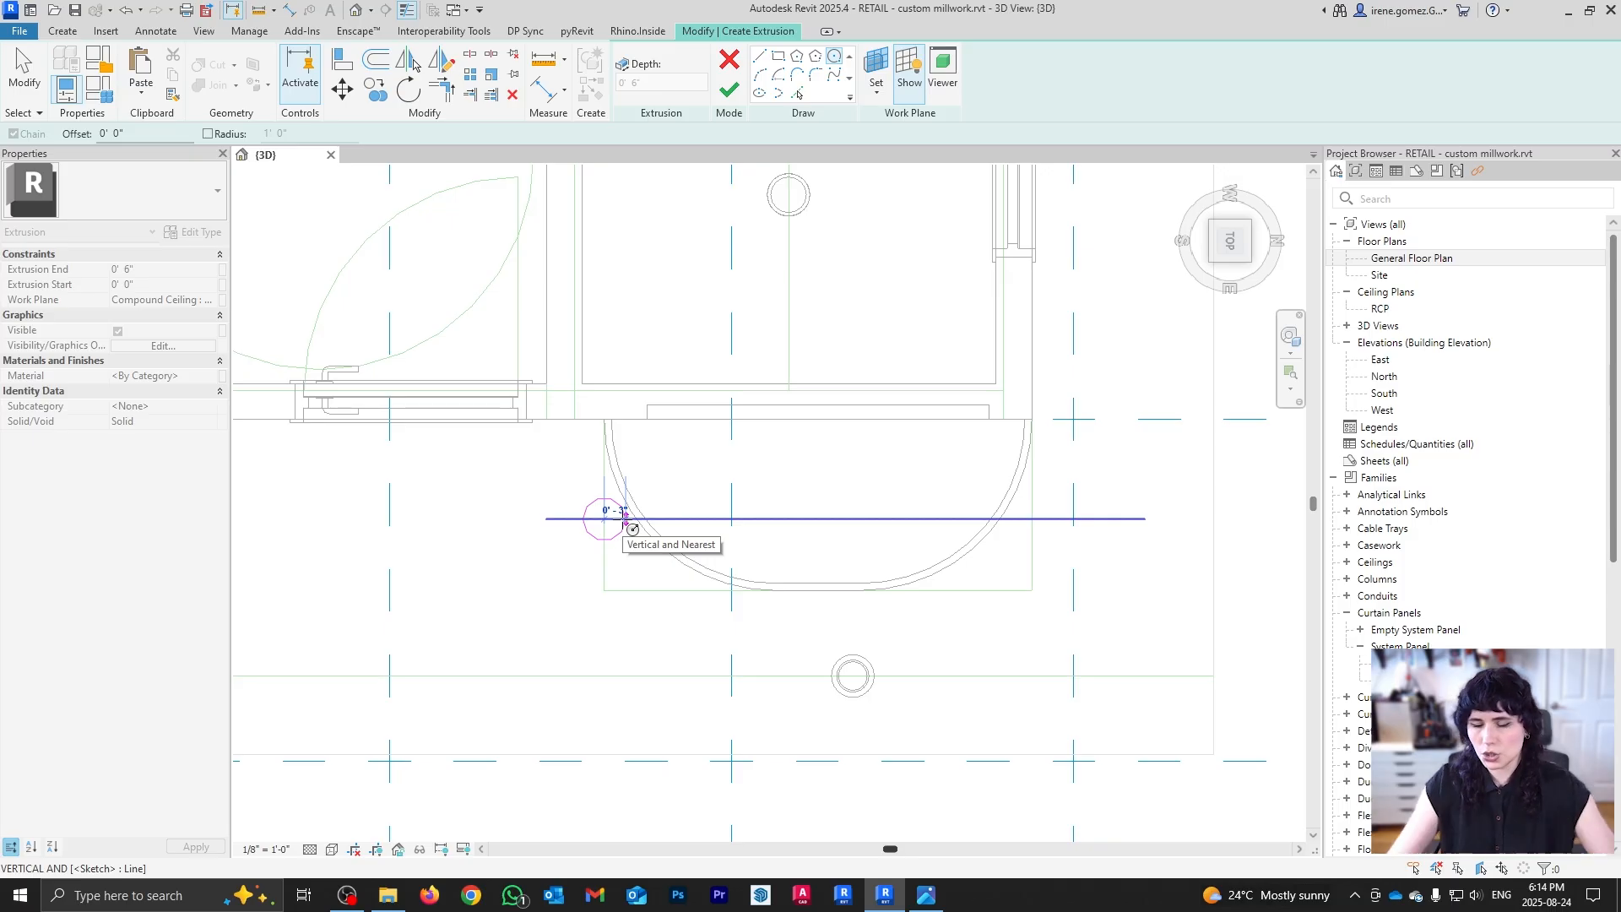
left_click(626, 515)
key("Escape")
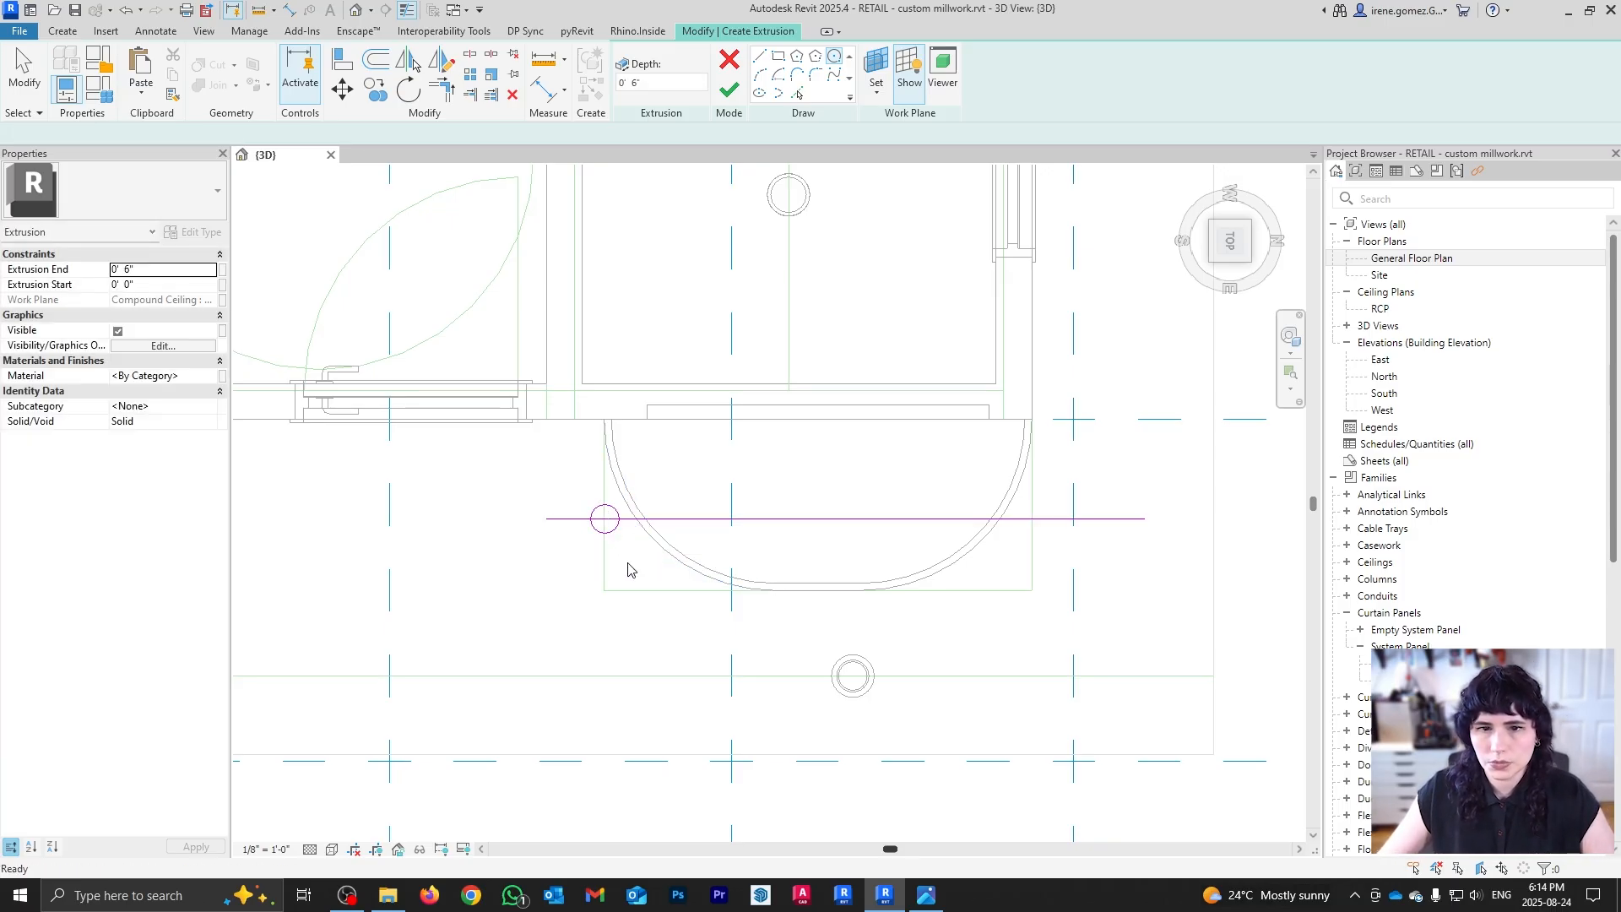
scroll(641, 553, "up", 1)
Step: Copy the circle (CO) to the guide line's right end and delete the guide line
left_click_drag(549, 471, 643, 583)
key("c")
key("o")
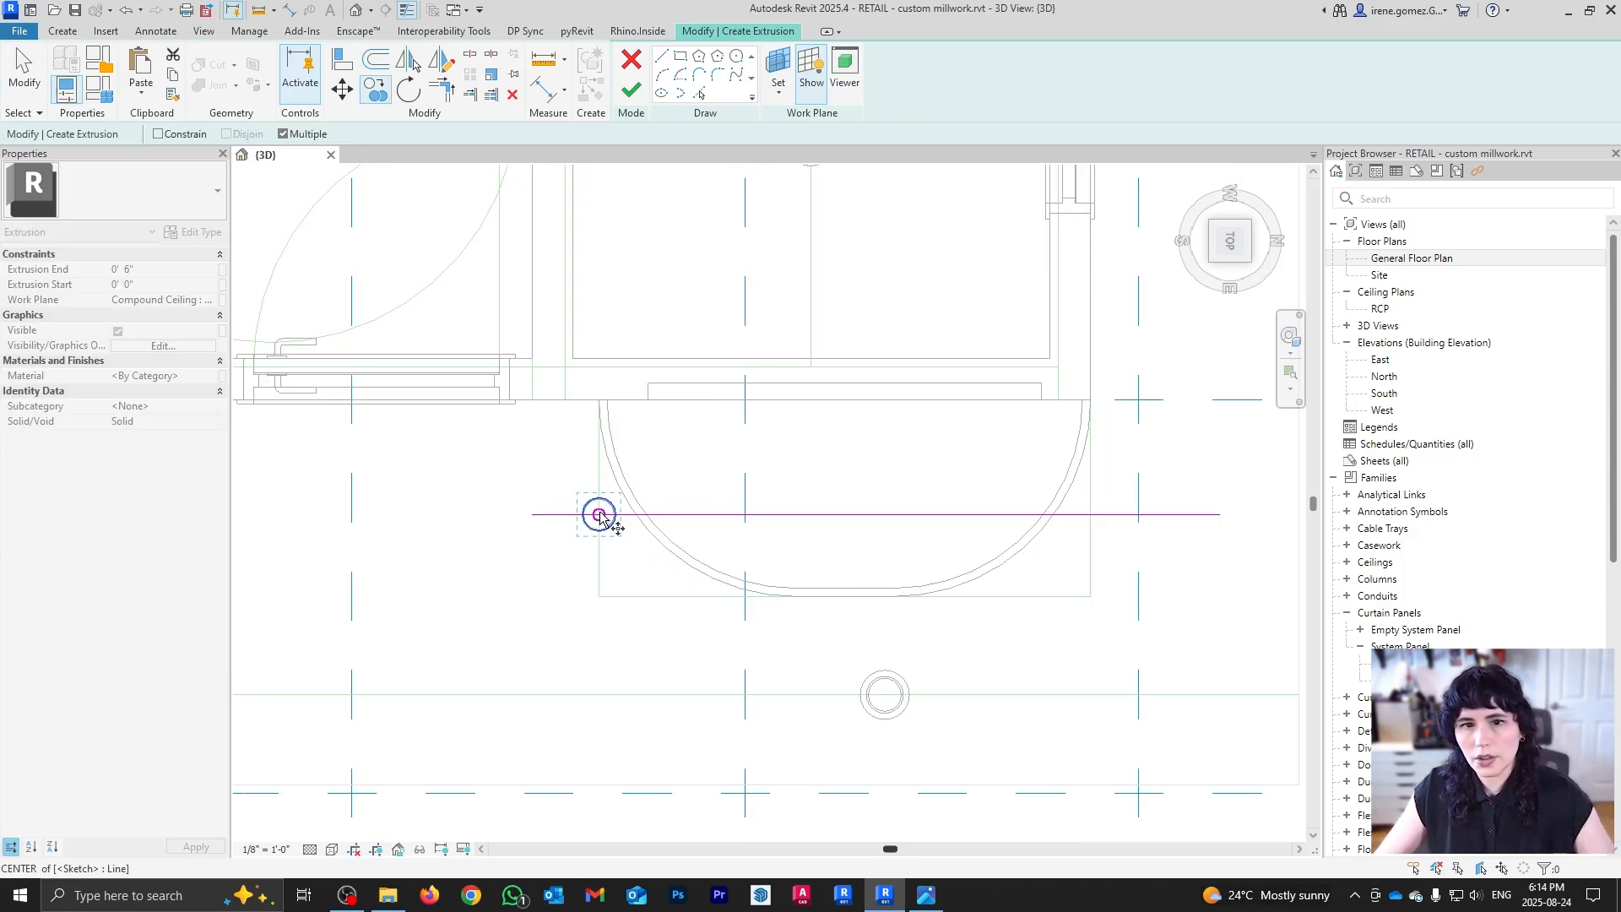
left_click(599, 514)
left_click(1090, 514)
key("Escape")
left_click(1168, 515)
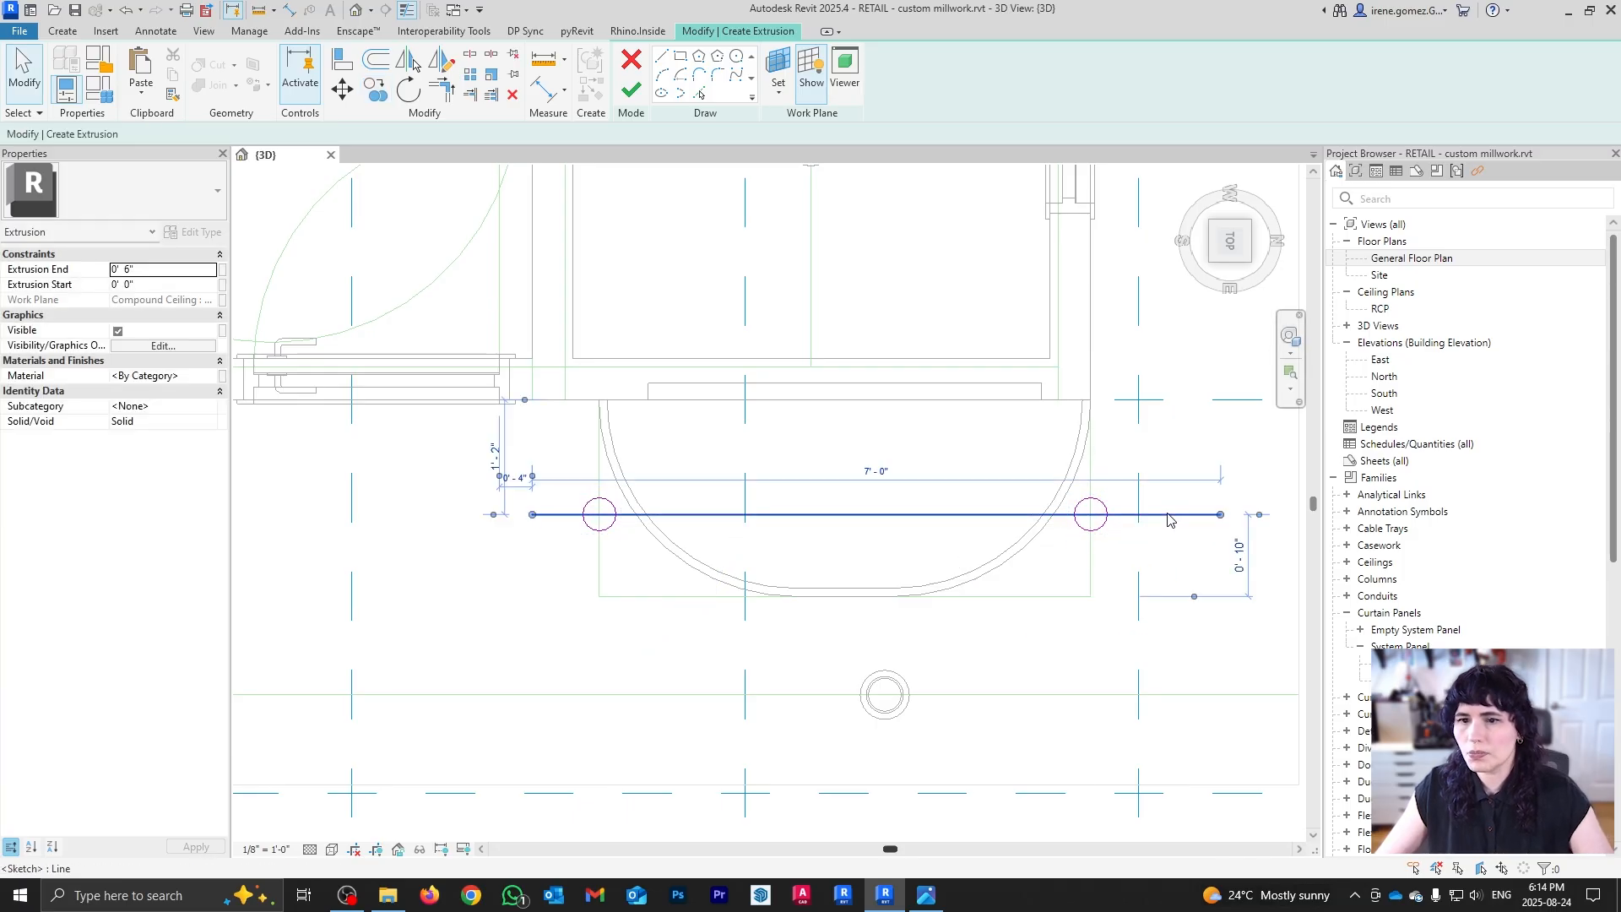
key("Delete")
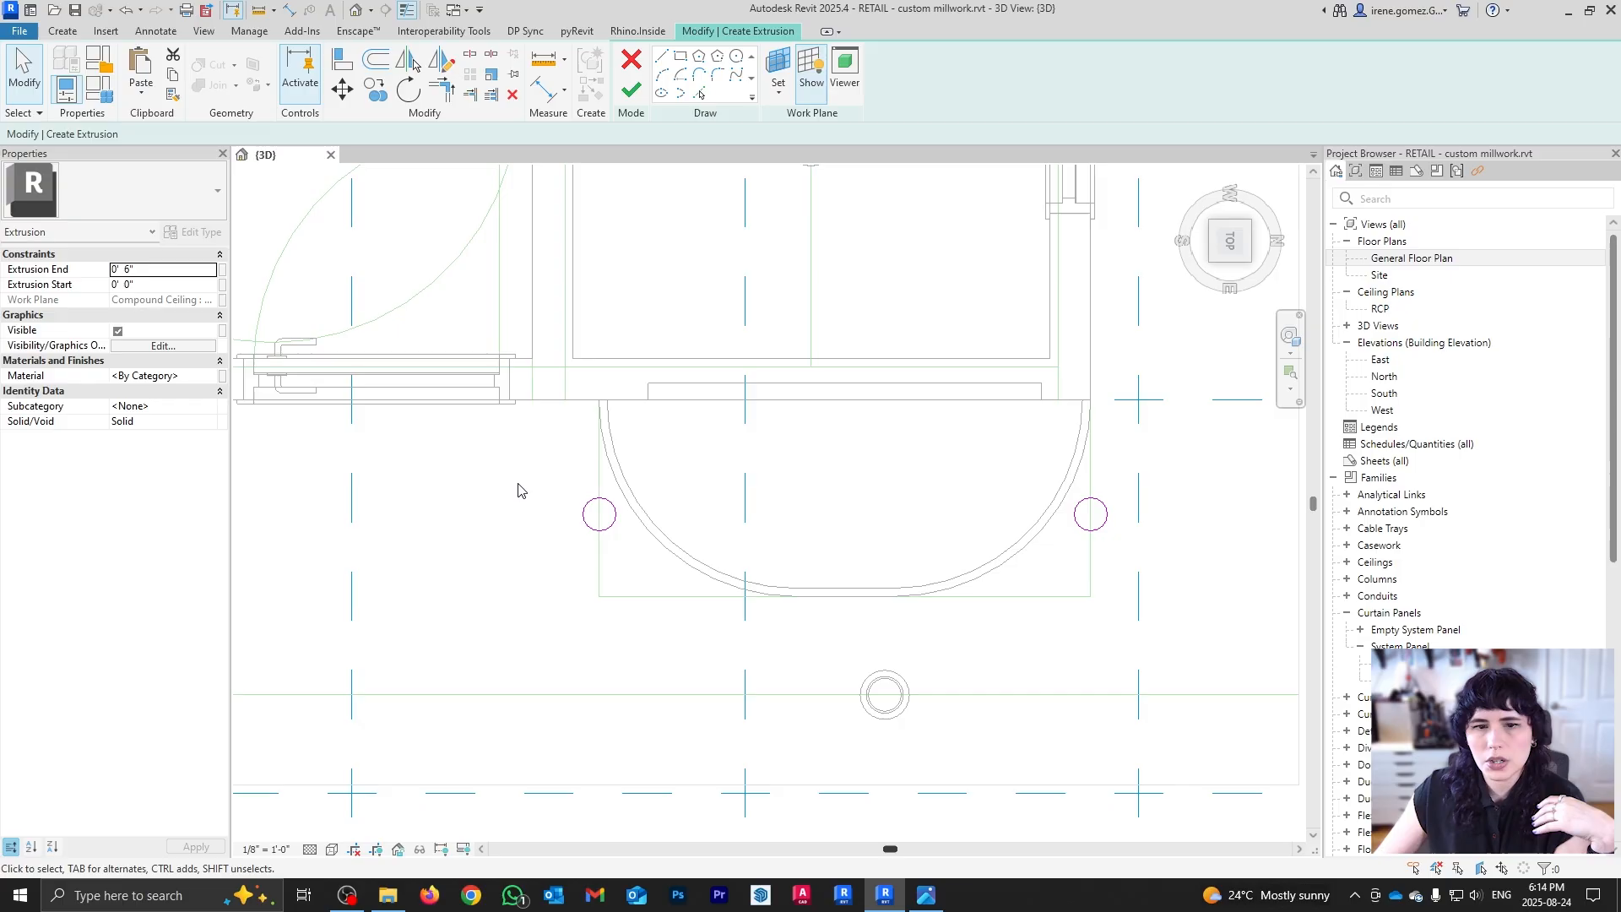
Step: Move (MV) each circle 1' inward inside the half-round outline
left_click(584, 520)
key("m")
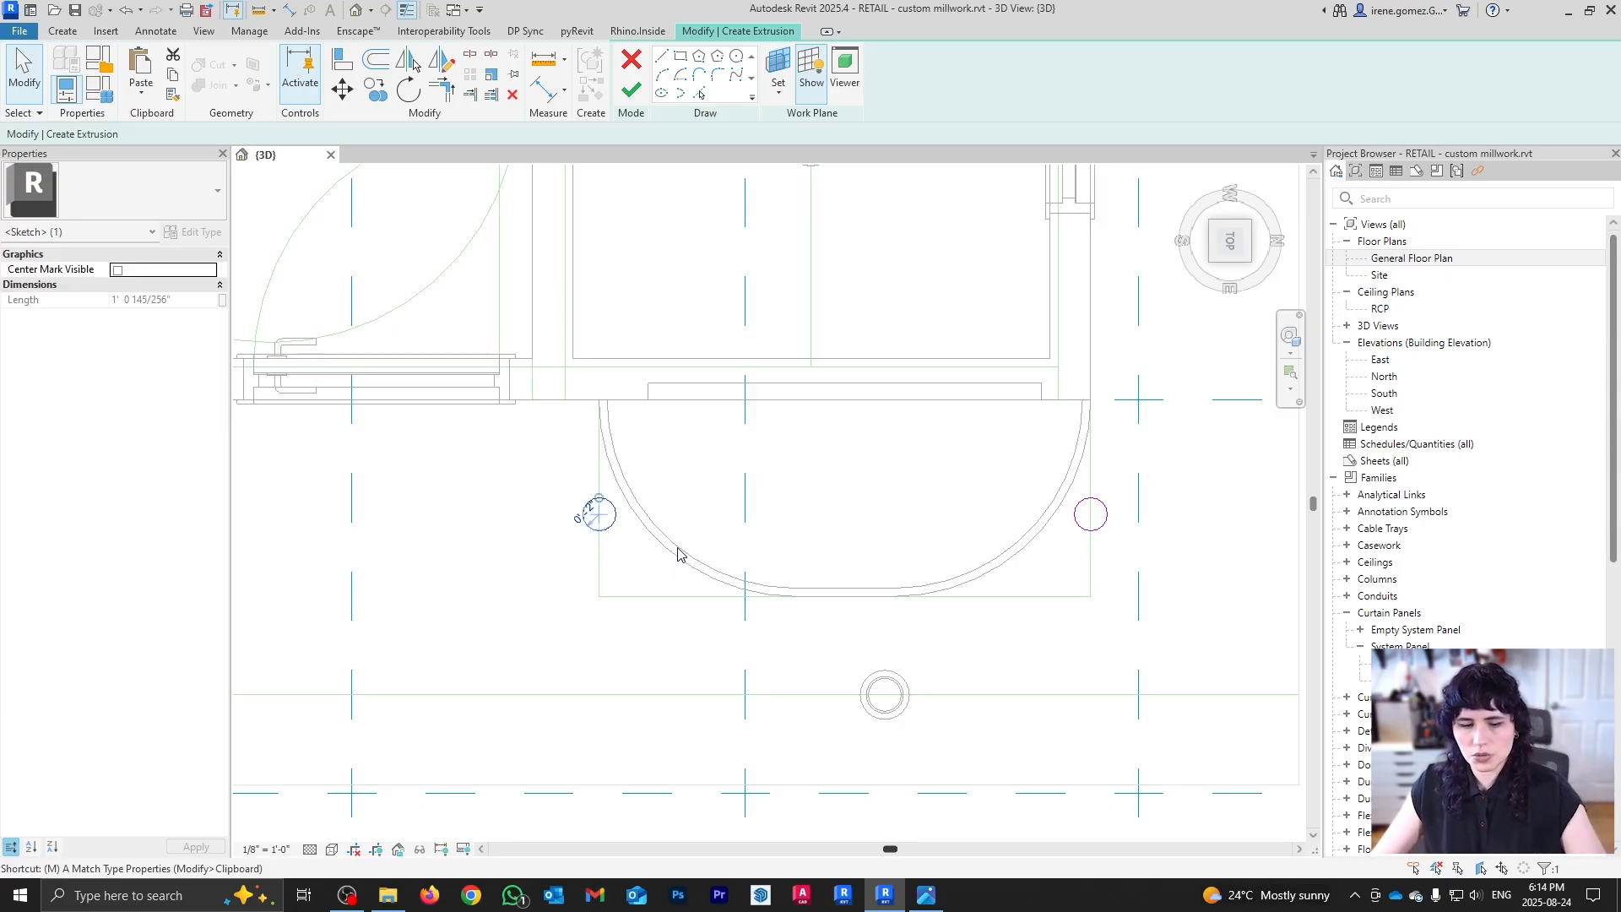
key("v")
left_click(565, 629)
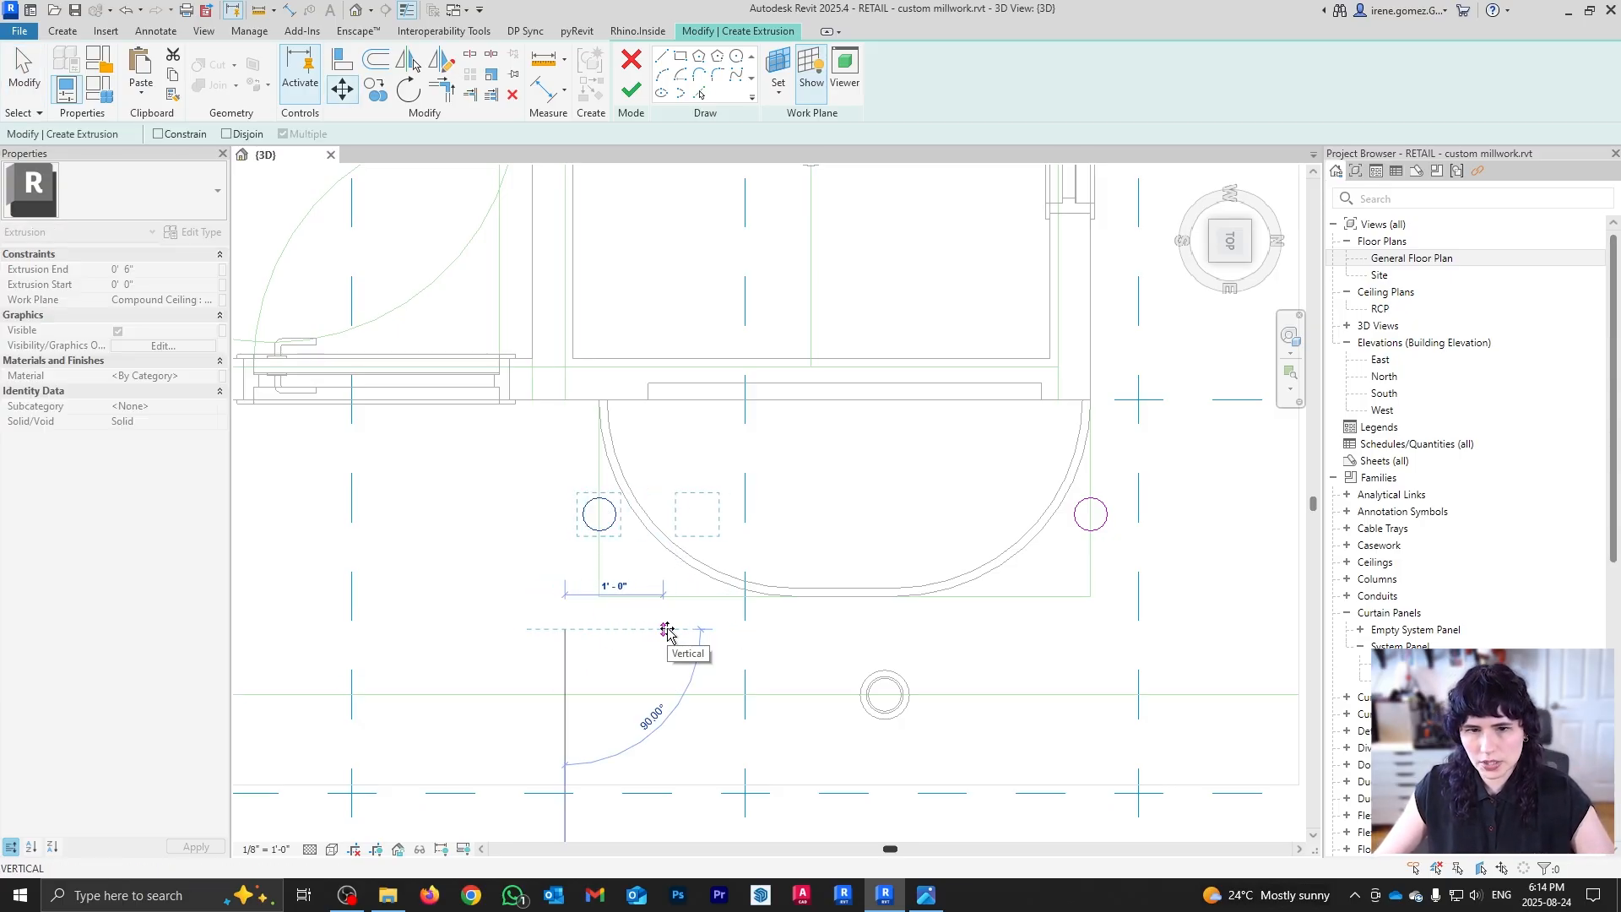
type("1")
key("Return")
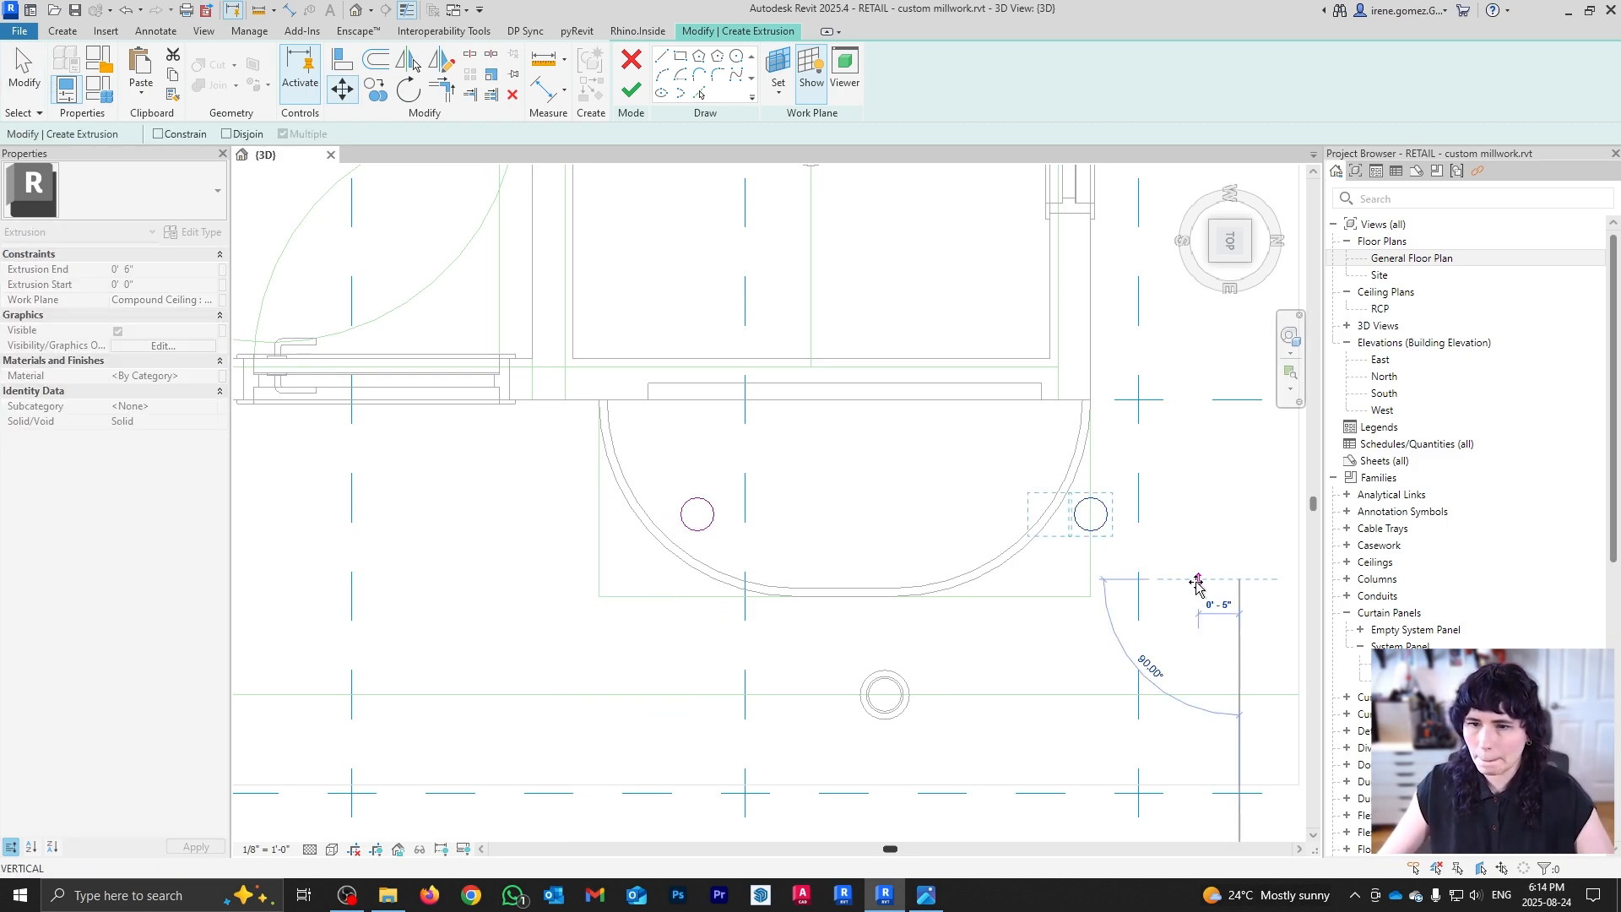
key("Return")
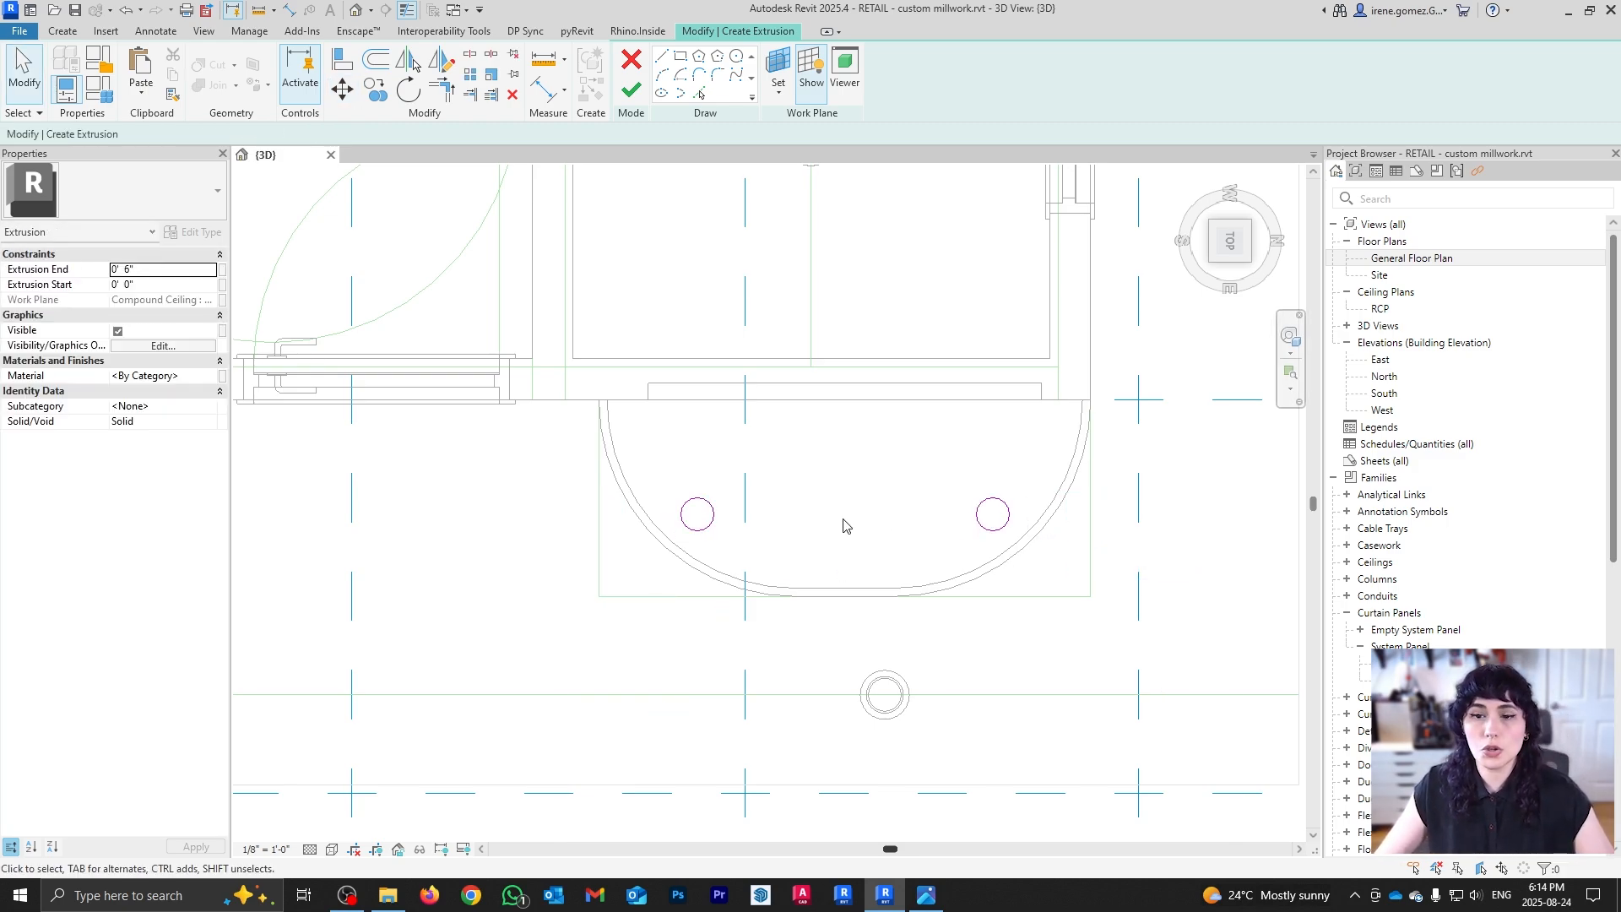
Step: Finish the two-circle extrusion and switch the view to Shaded at an isometric angle
left_click(632, 93)
scroll(715, 439, "down", 2)
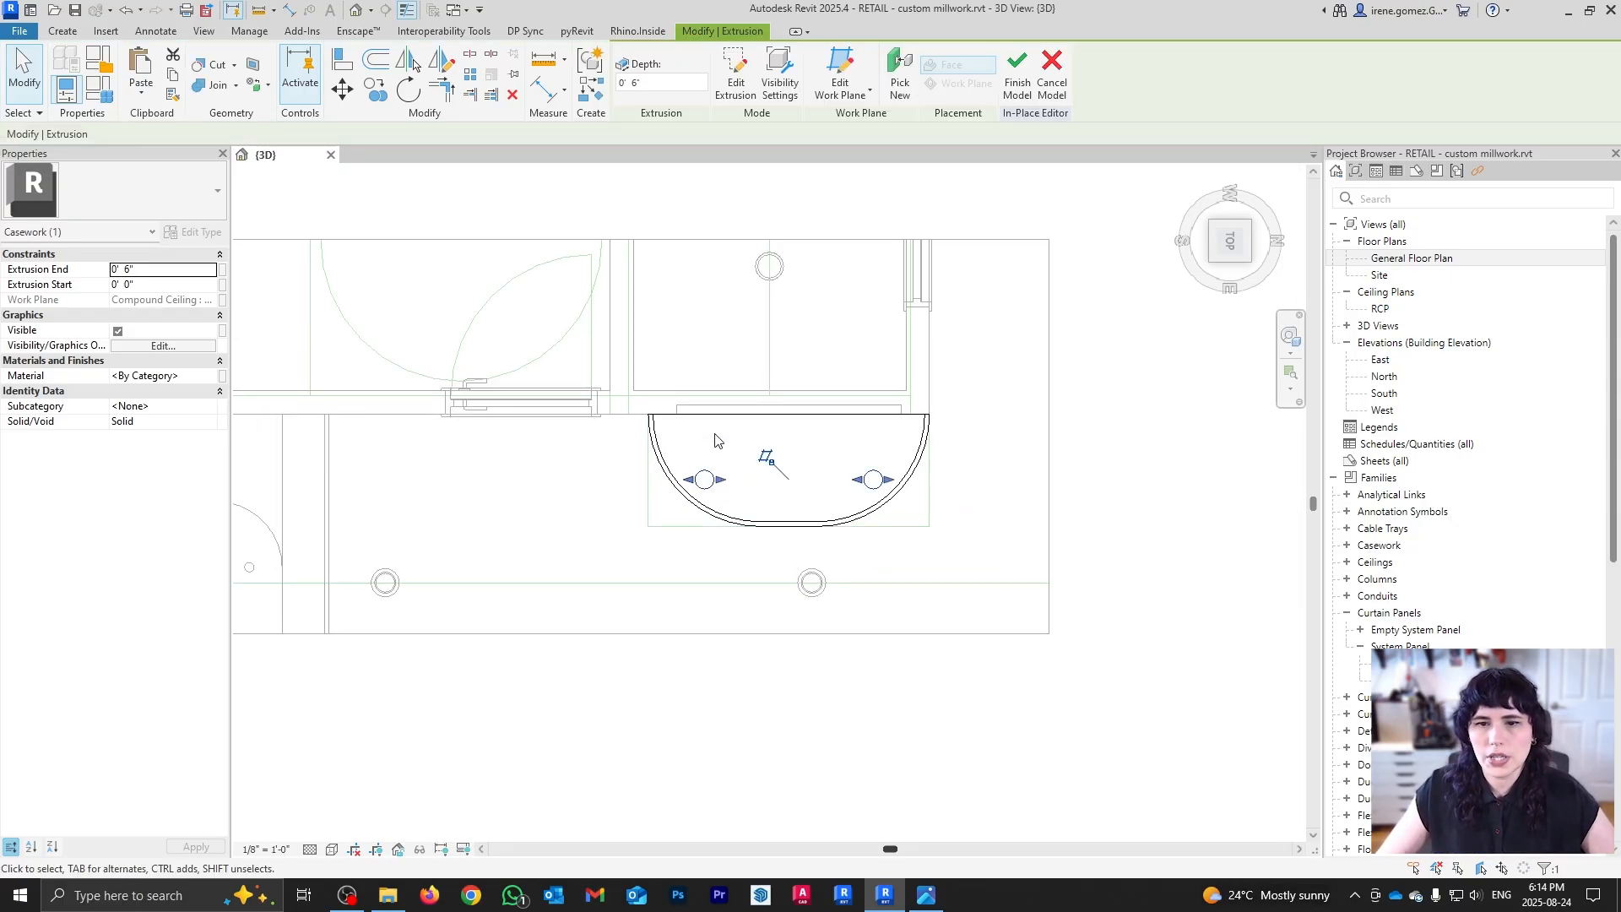
scroll(715, 439, "down", 2)
left_click(310, 848)
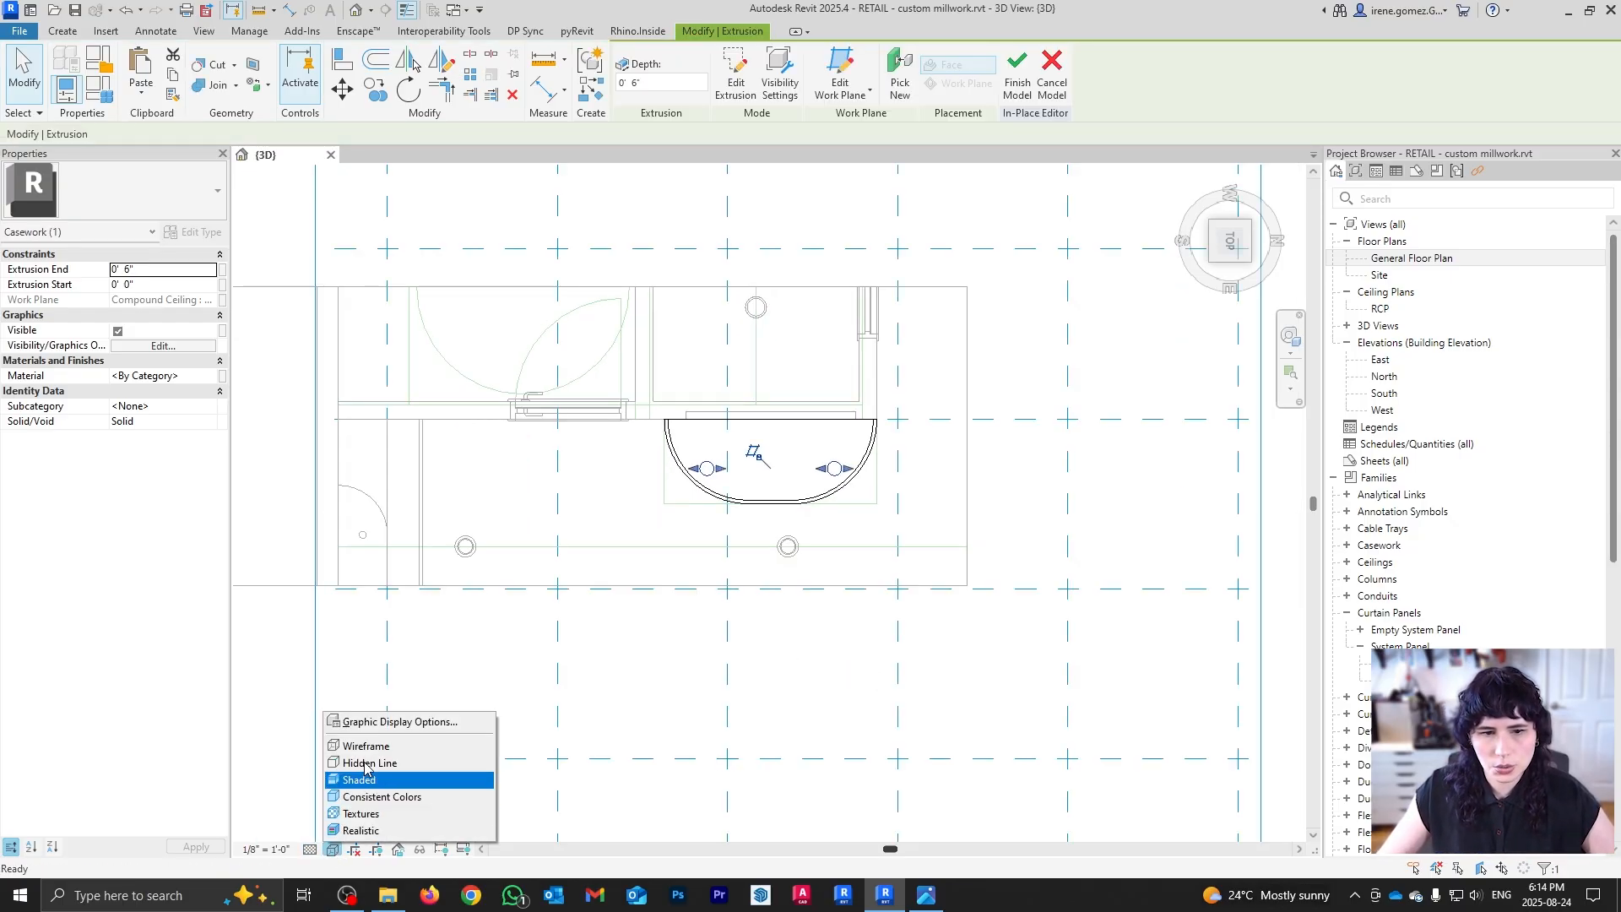
left_click(380, 772)
mouse_move(1042, 690)
middle_mouse_down("shift")
mouse_move(852, 305)
mouse_move(978, 457)
middle_mouse_up("shift")
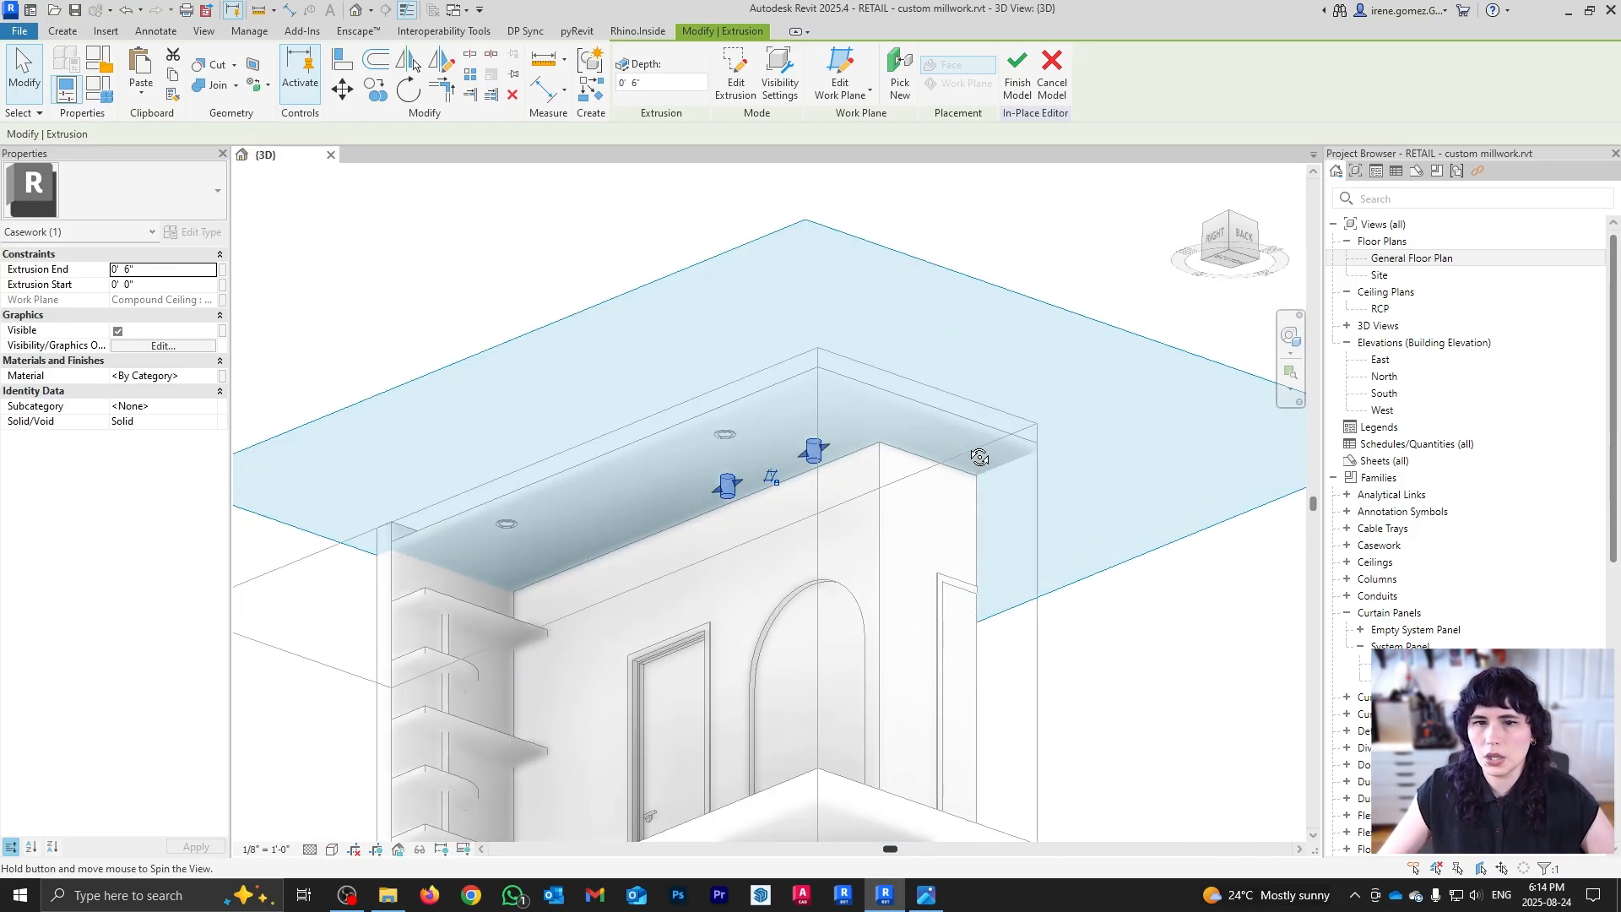
left_click(1050, 671)
scroll(709, 489, "up", 6)
Step: Set the extrusion's Extrusion End to 0' 1" so the cylinders become thin discs
left_click(697, 530)
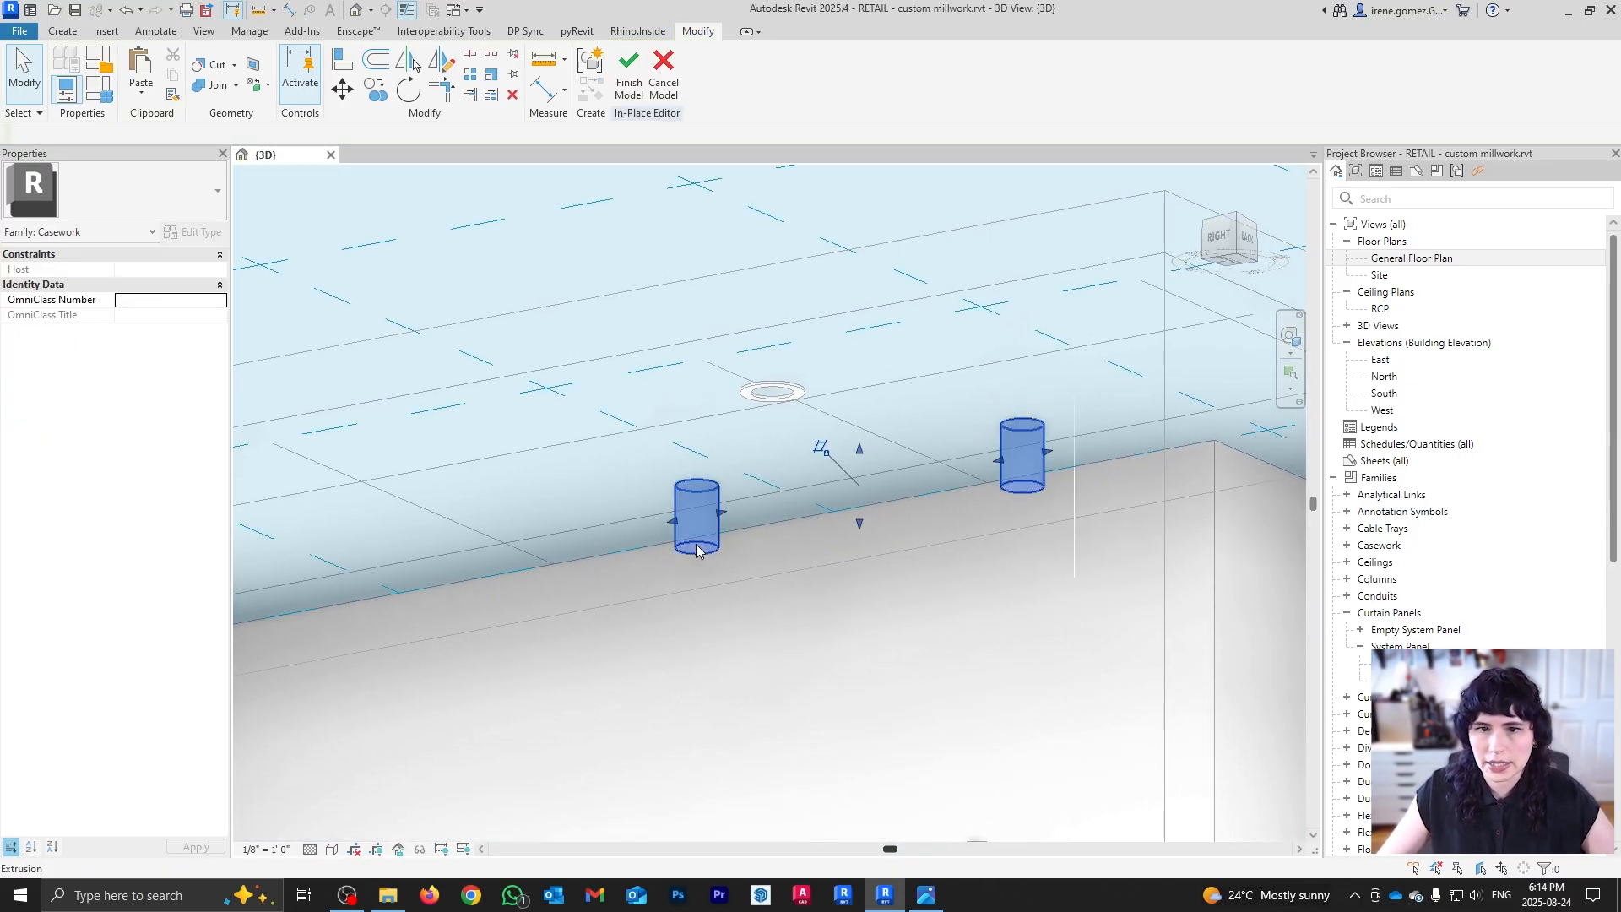
left_click(148, 269)
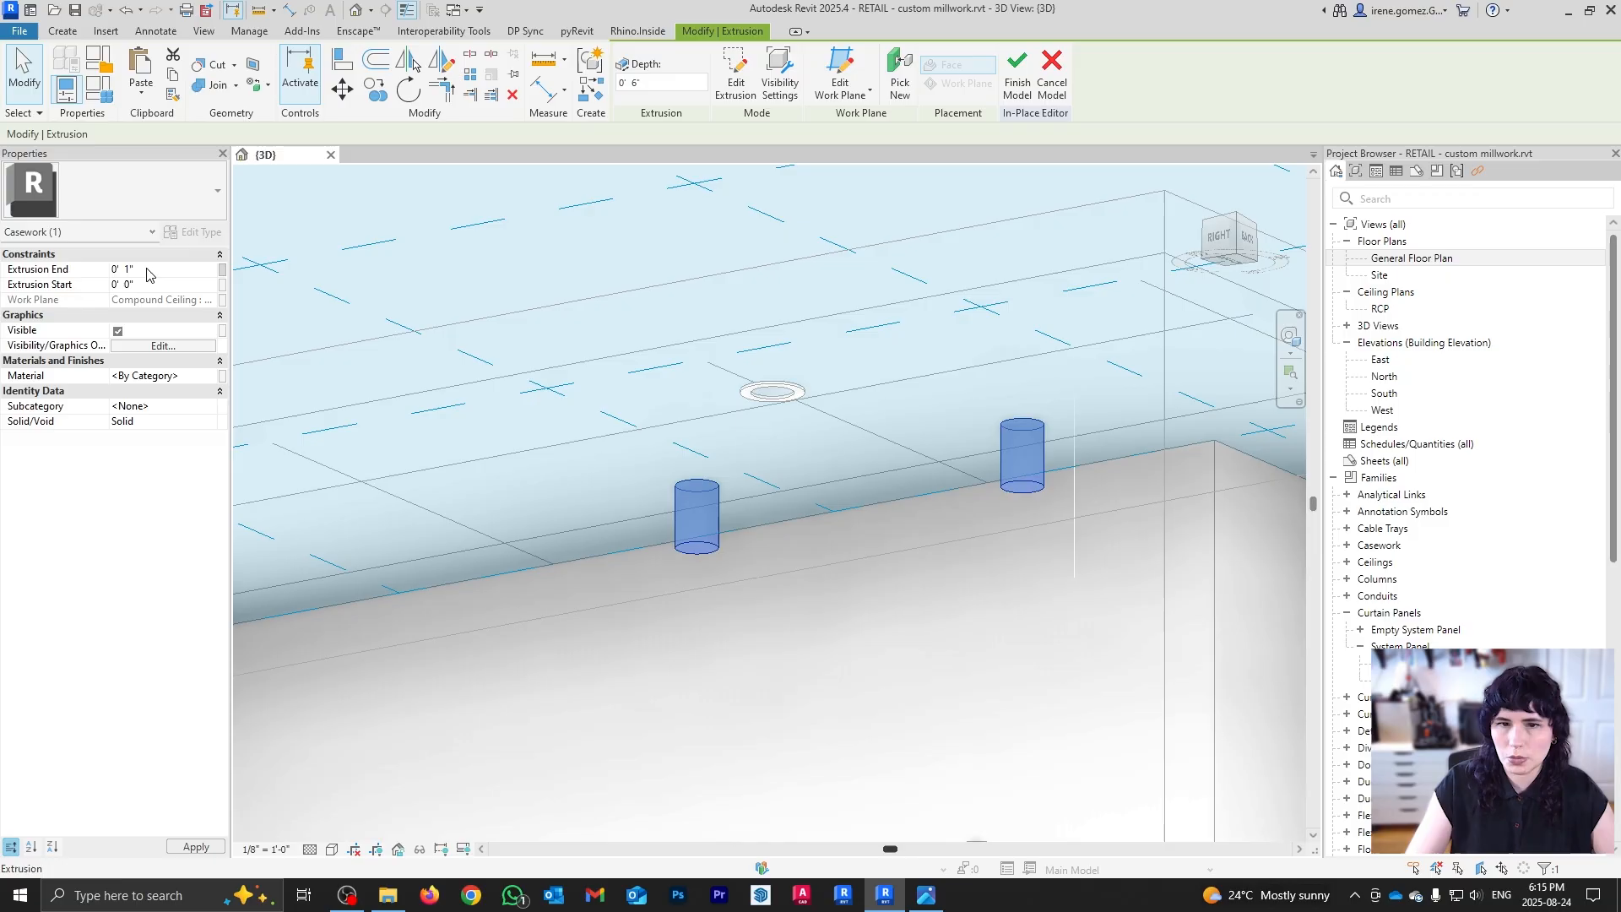
left_click(622, 409)
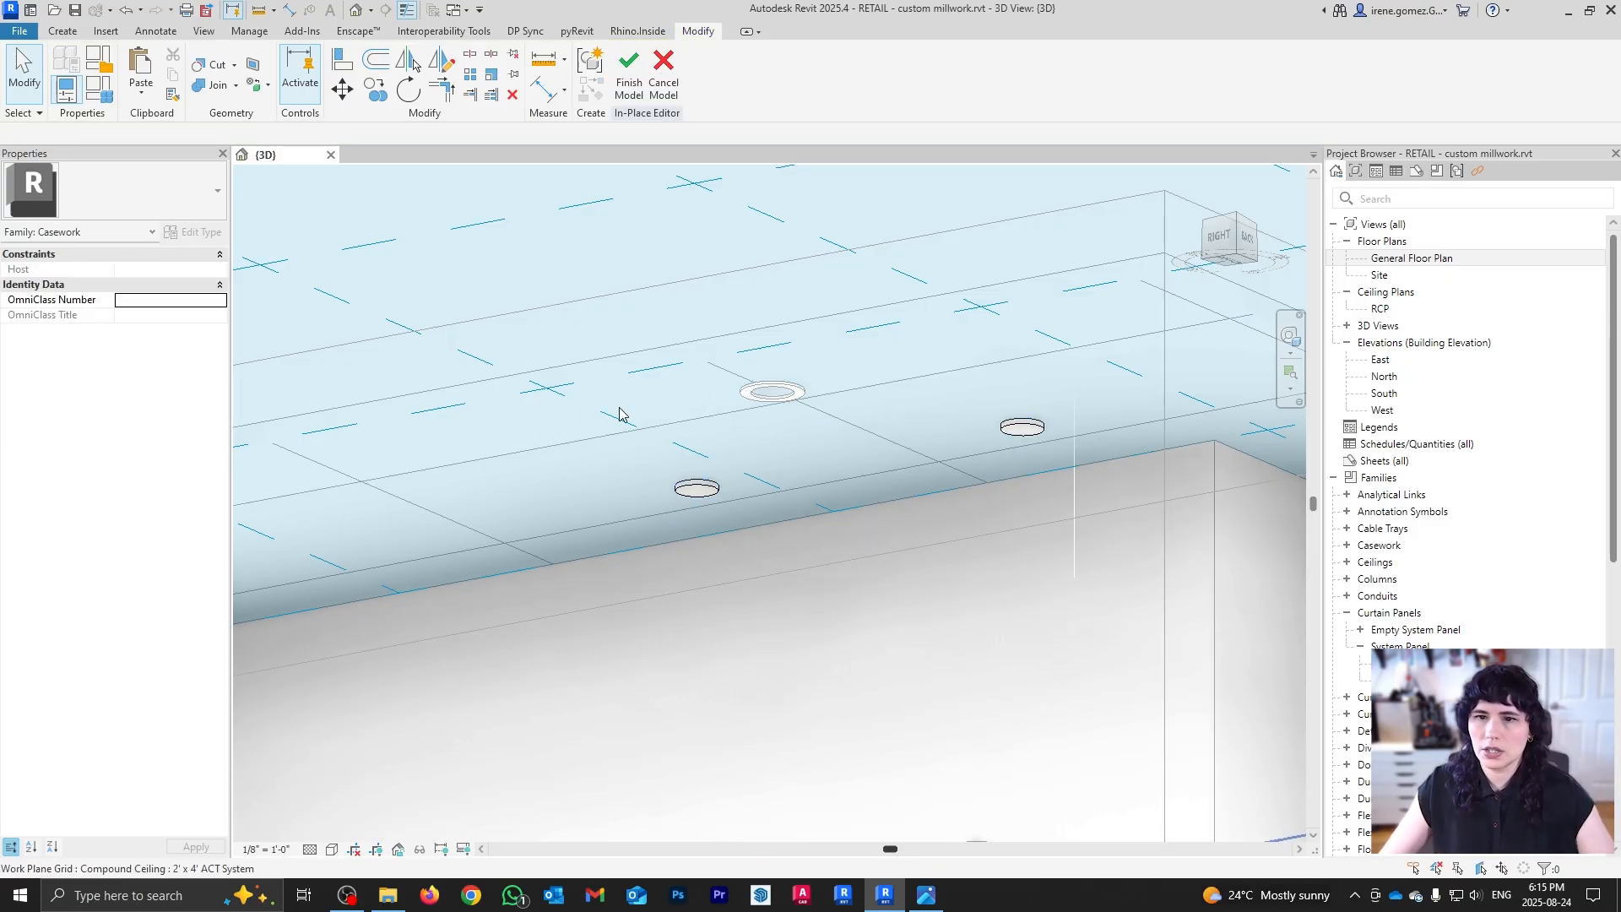
scroll(640, 383, "down", 4)
scroll(640, 384, "down", 2)
middle_click_drag(717, 323, 760, 380, "shift")
left_click(76, 31)
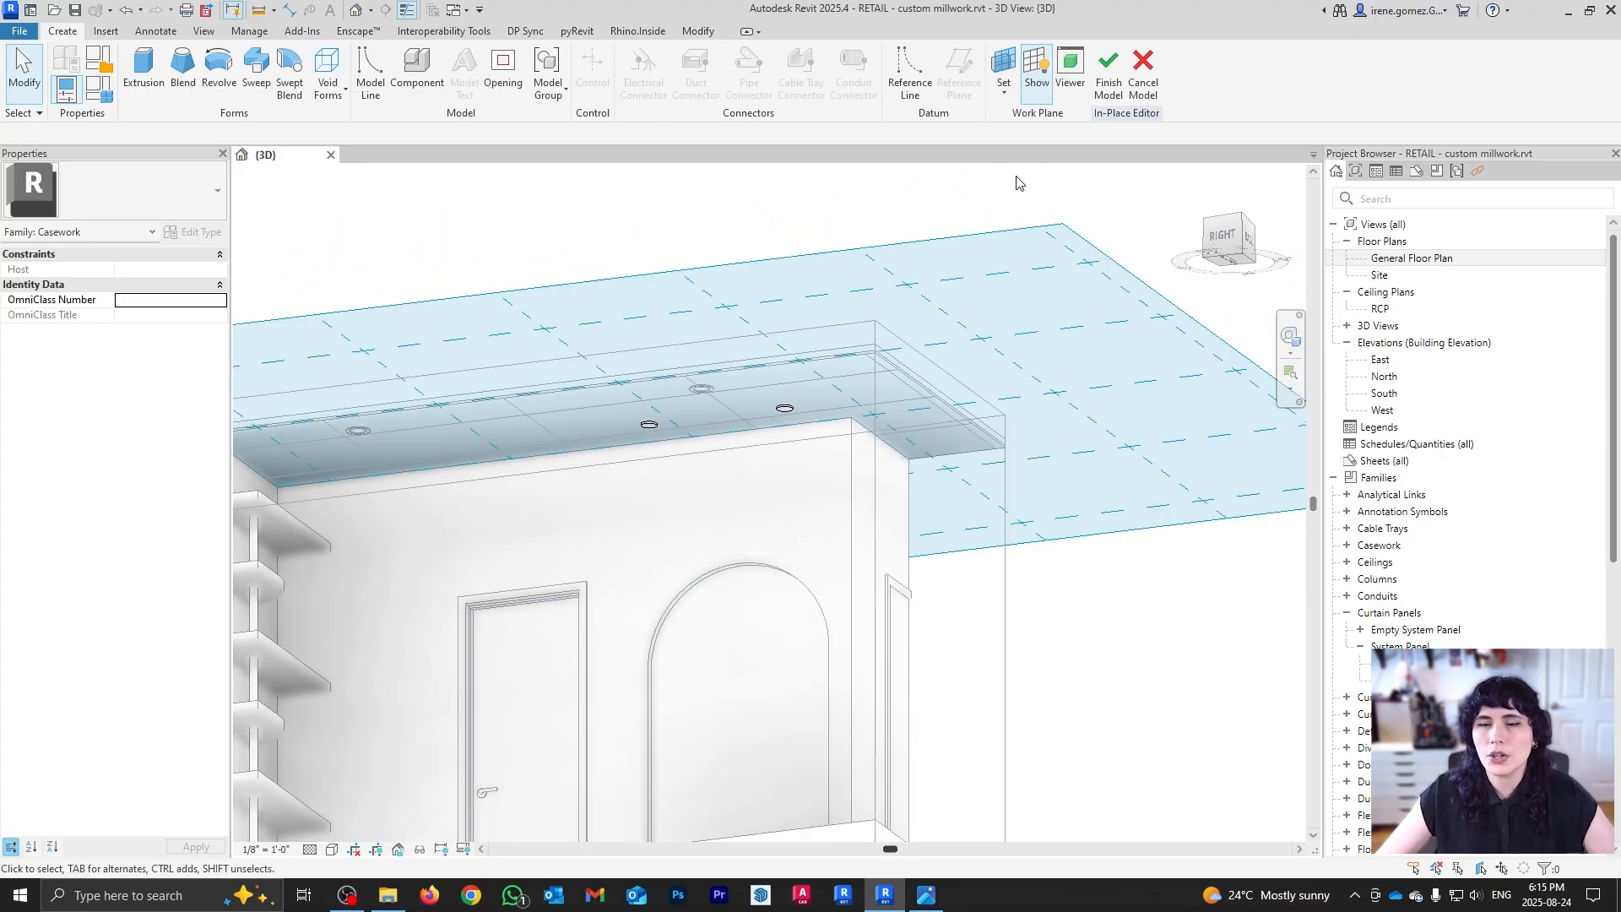
Step: Set the work plane to Reference Plane: clothing rack
left_click(1004, 80)
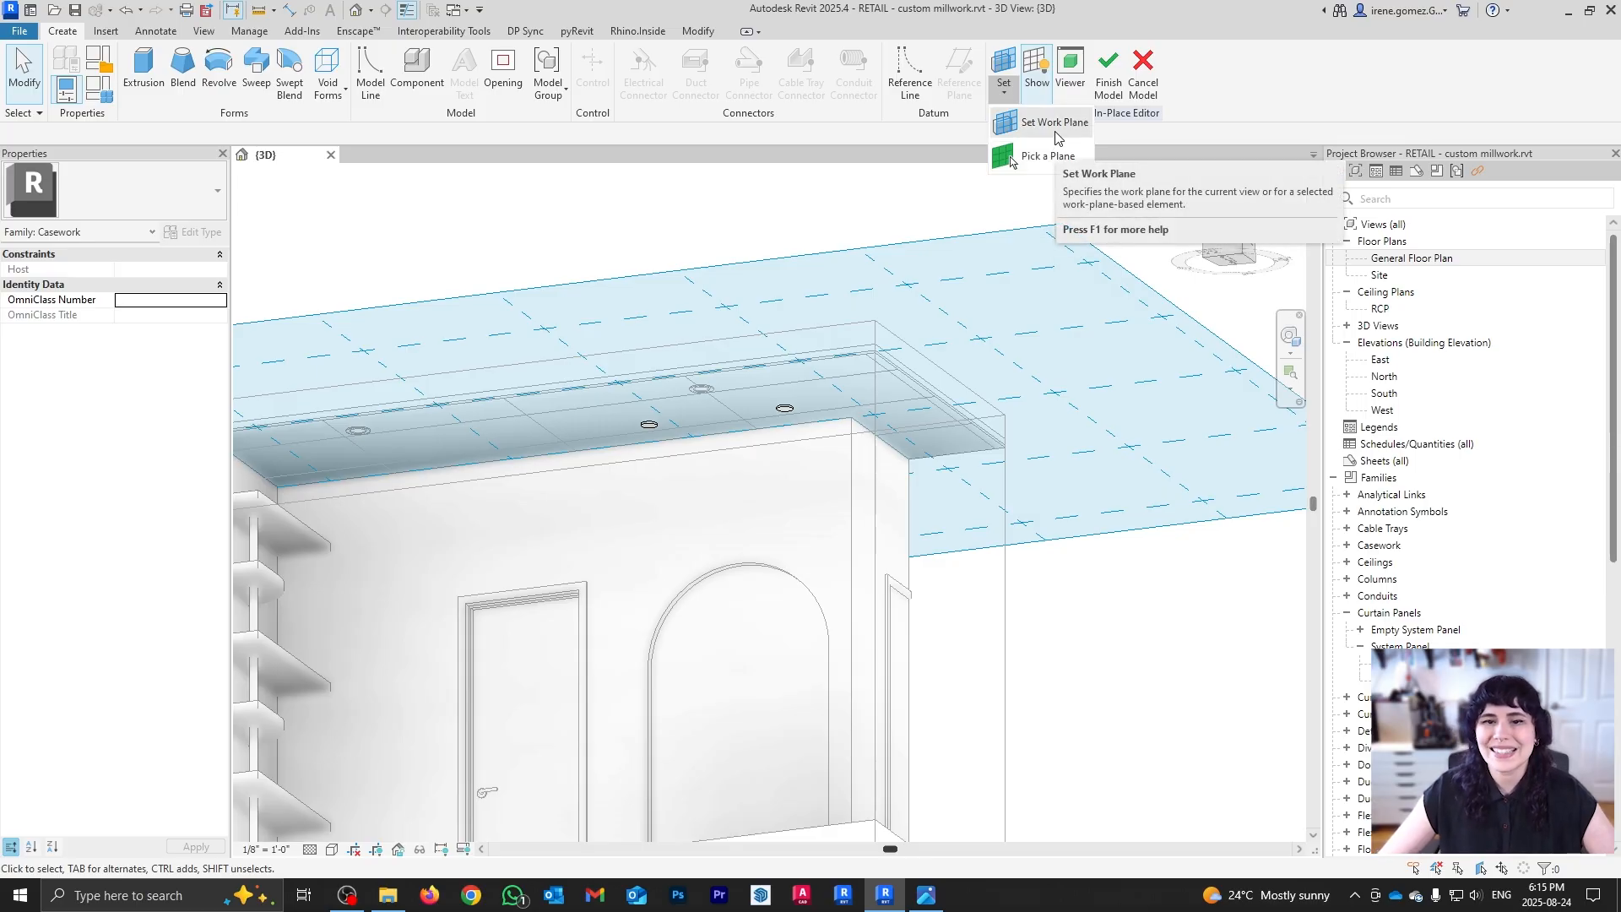
left_click(1055, 125)
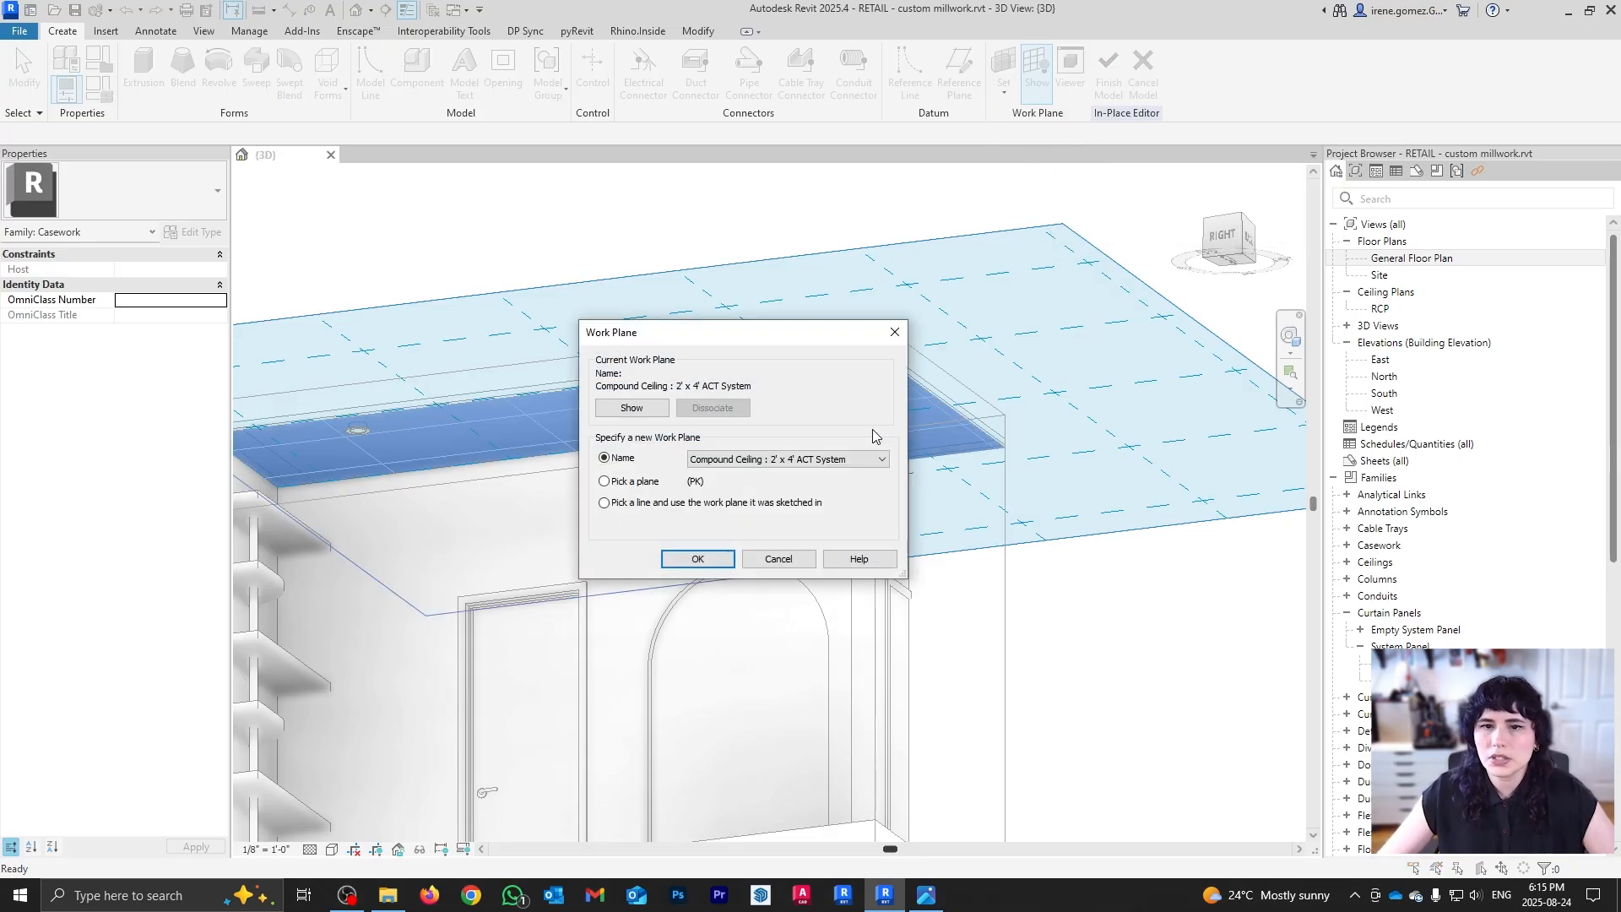
left_click(882, 461)
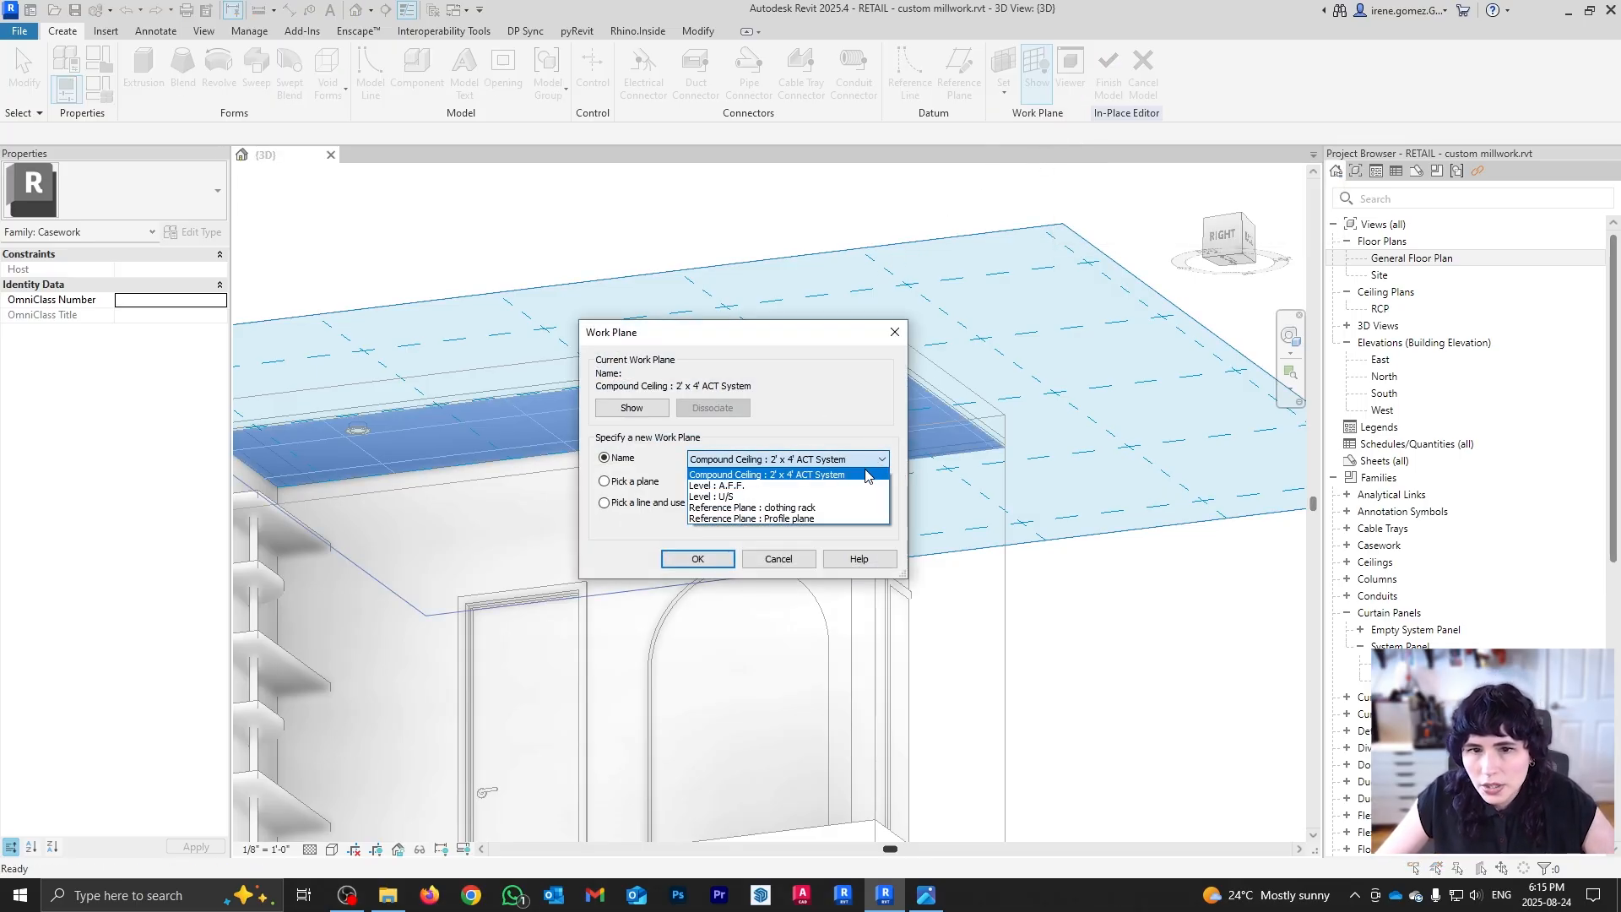
left_click(830, 507)
left_click(697, 559)
Step: Orbit the view to face the clothing rack plane straight on and clear the grid selection
middle_click_drag(698, 536, 904, 510, "shift")
scroll(673, 423, "up", 1)
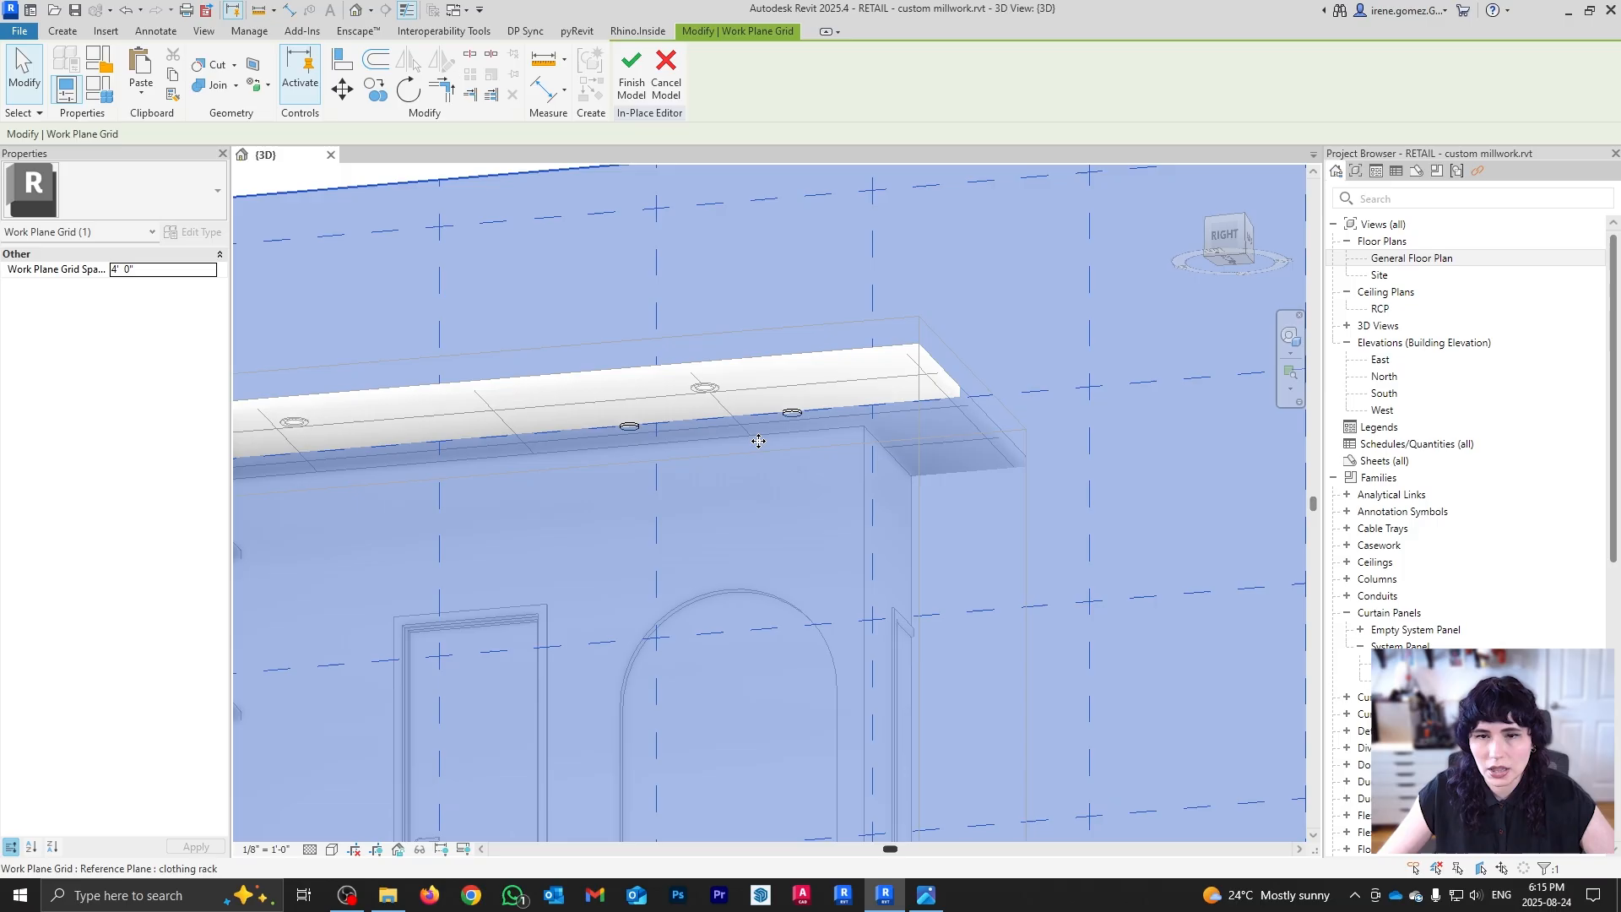
scroll(758, 441, "down", 3)
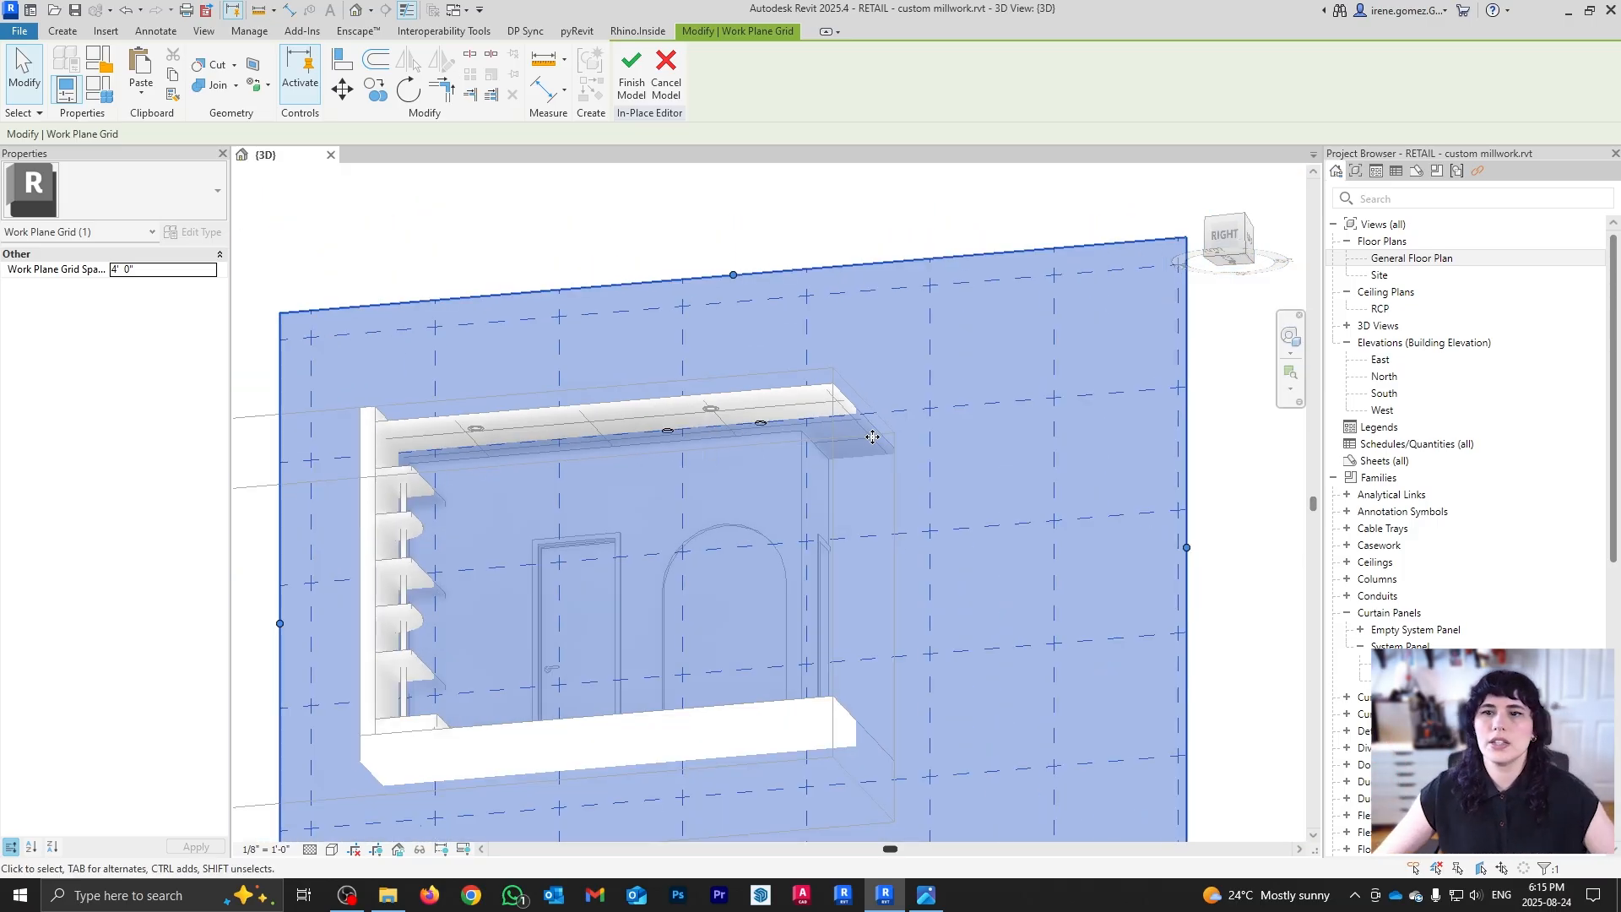
middle_click_drag(869, 439, 864, 383, "shift")
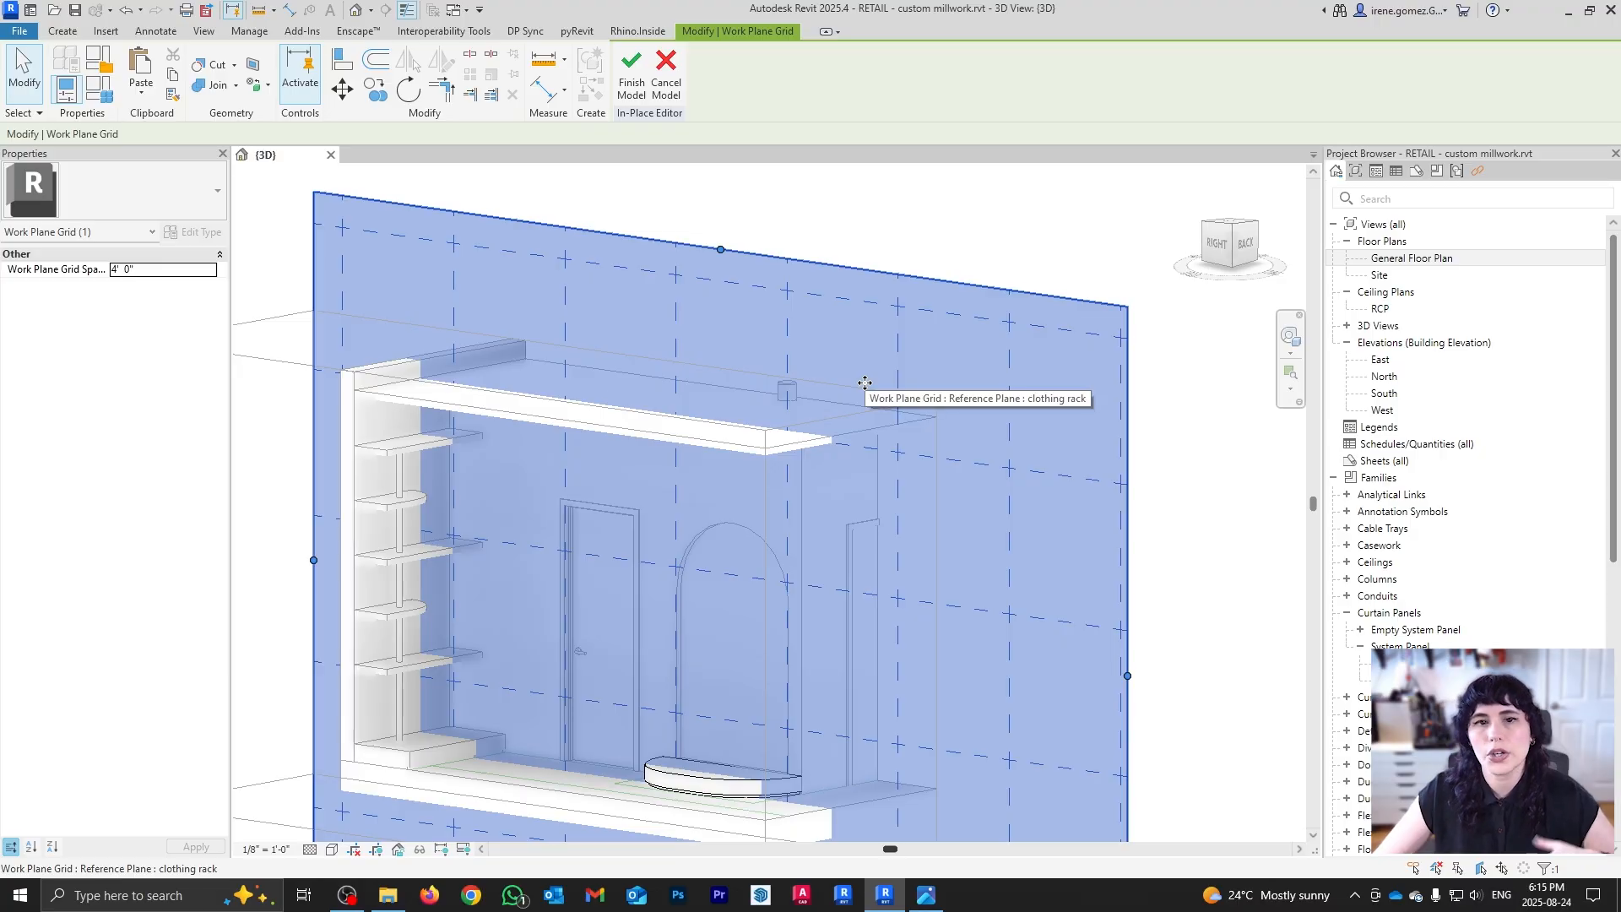
middle_click_drag(1074, 312, 937, 507, "shift")
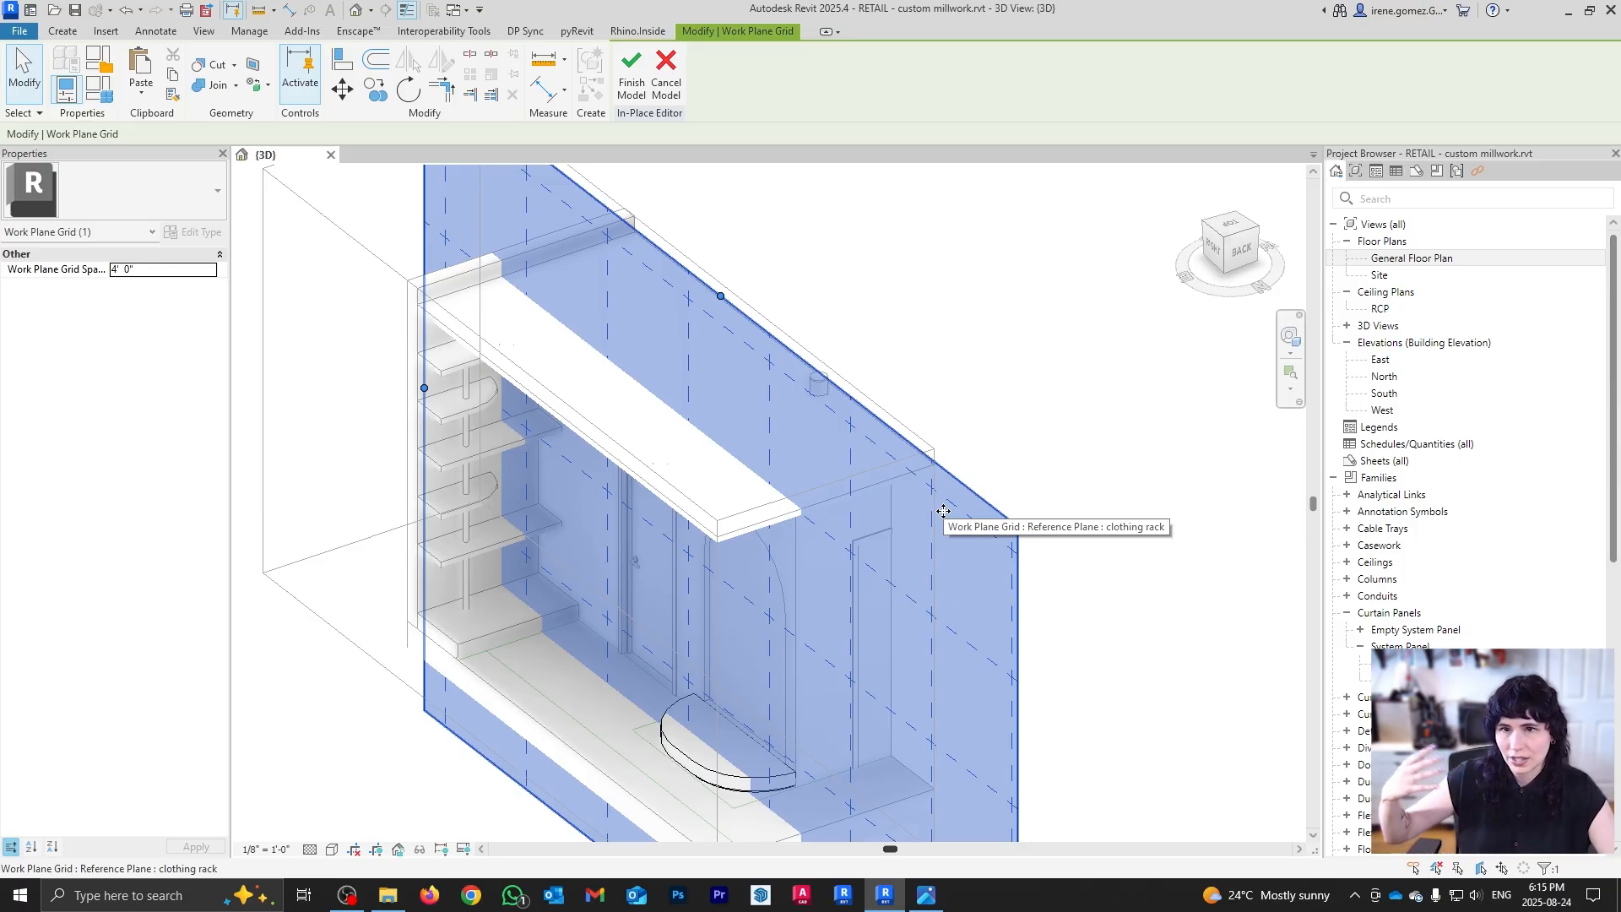
left_click(1219, 251)
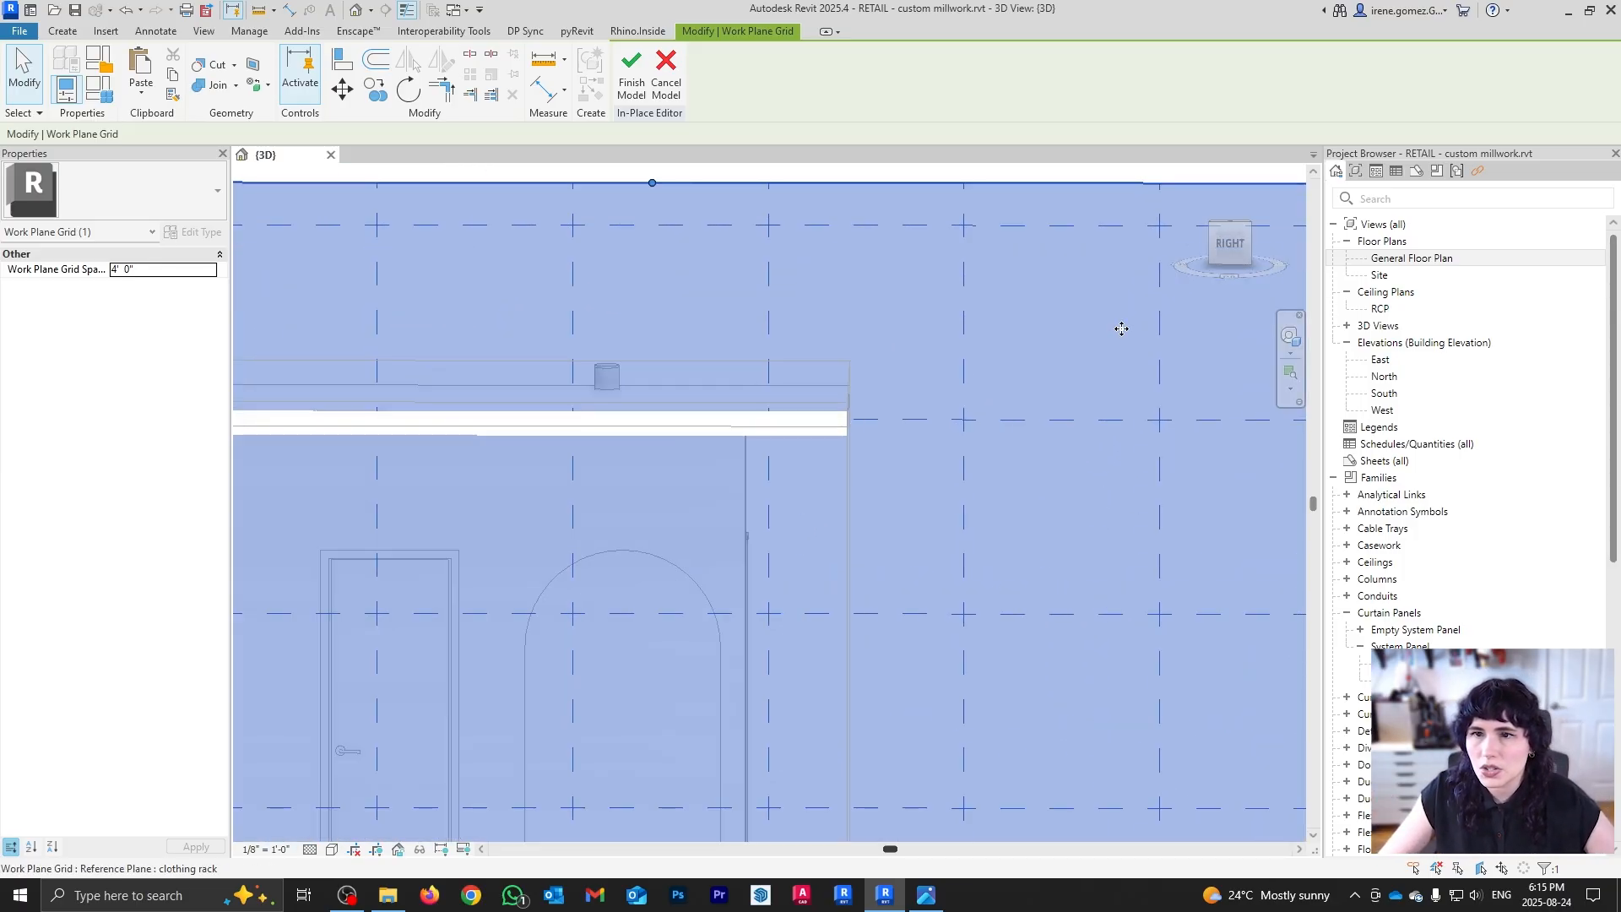
scroll(890, 507, "down", 4)
middle_click_drag(844, 536, 898, 572)
key("Escape")
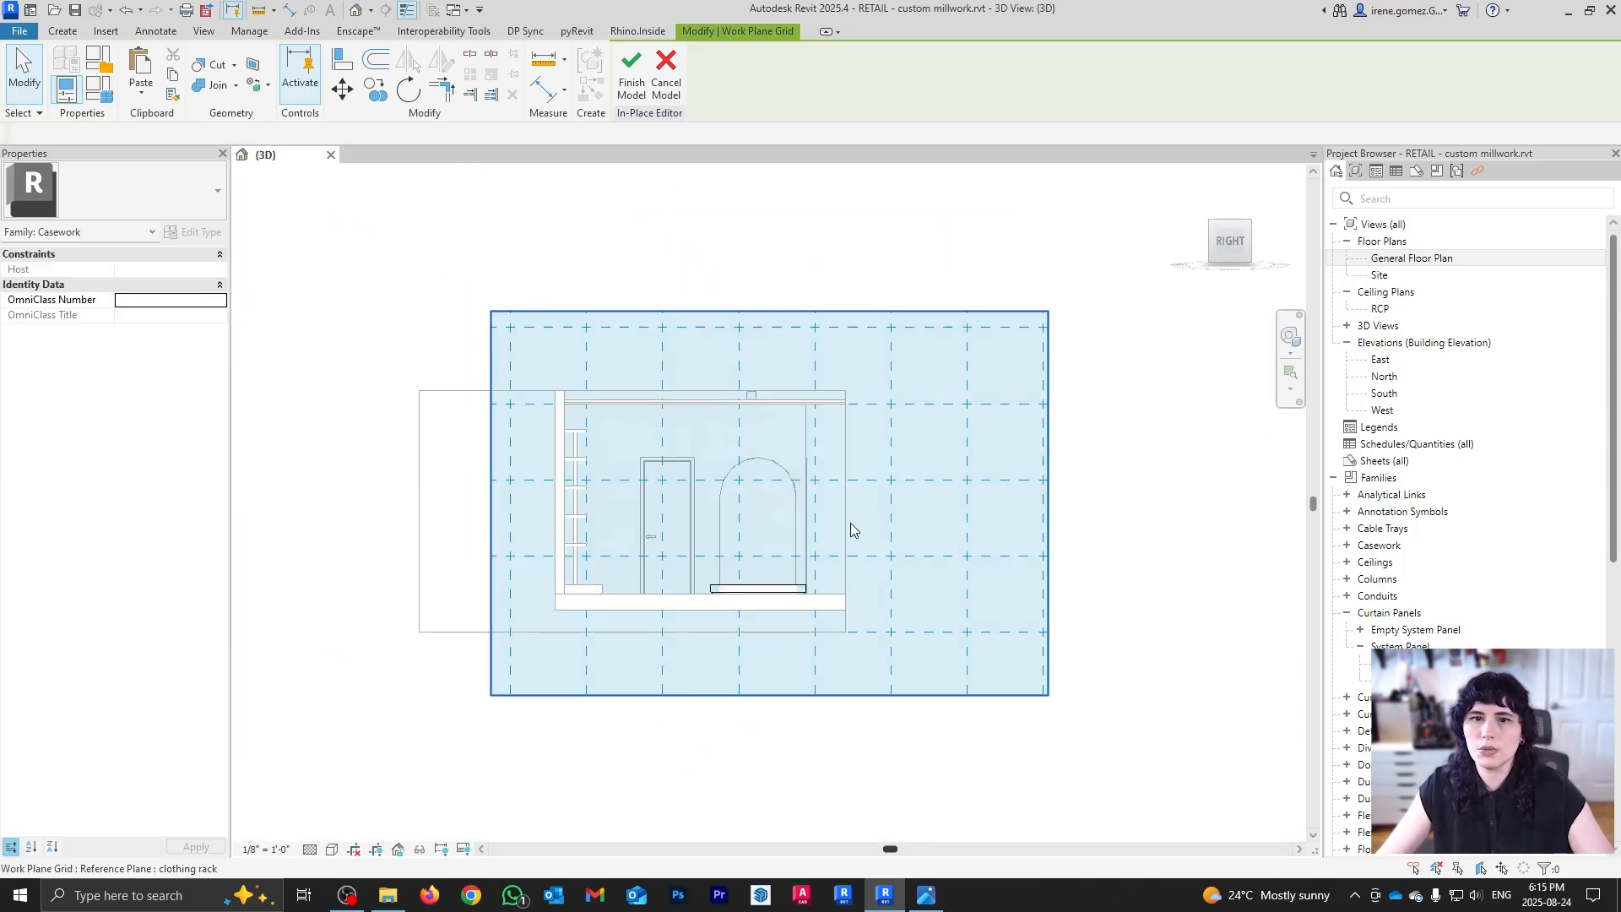
scroll(732, 419, "up", 4)
scroll(731, 419, "up", 3)
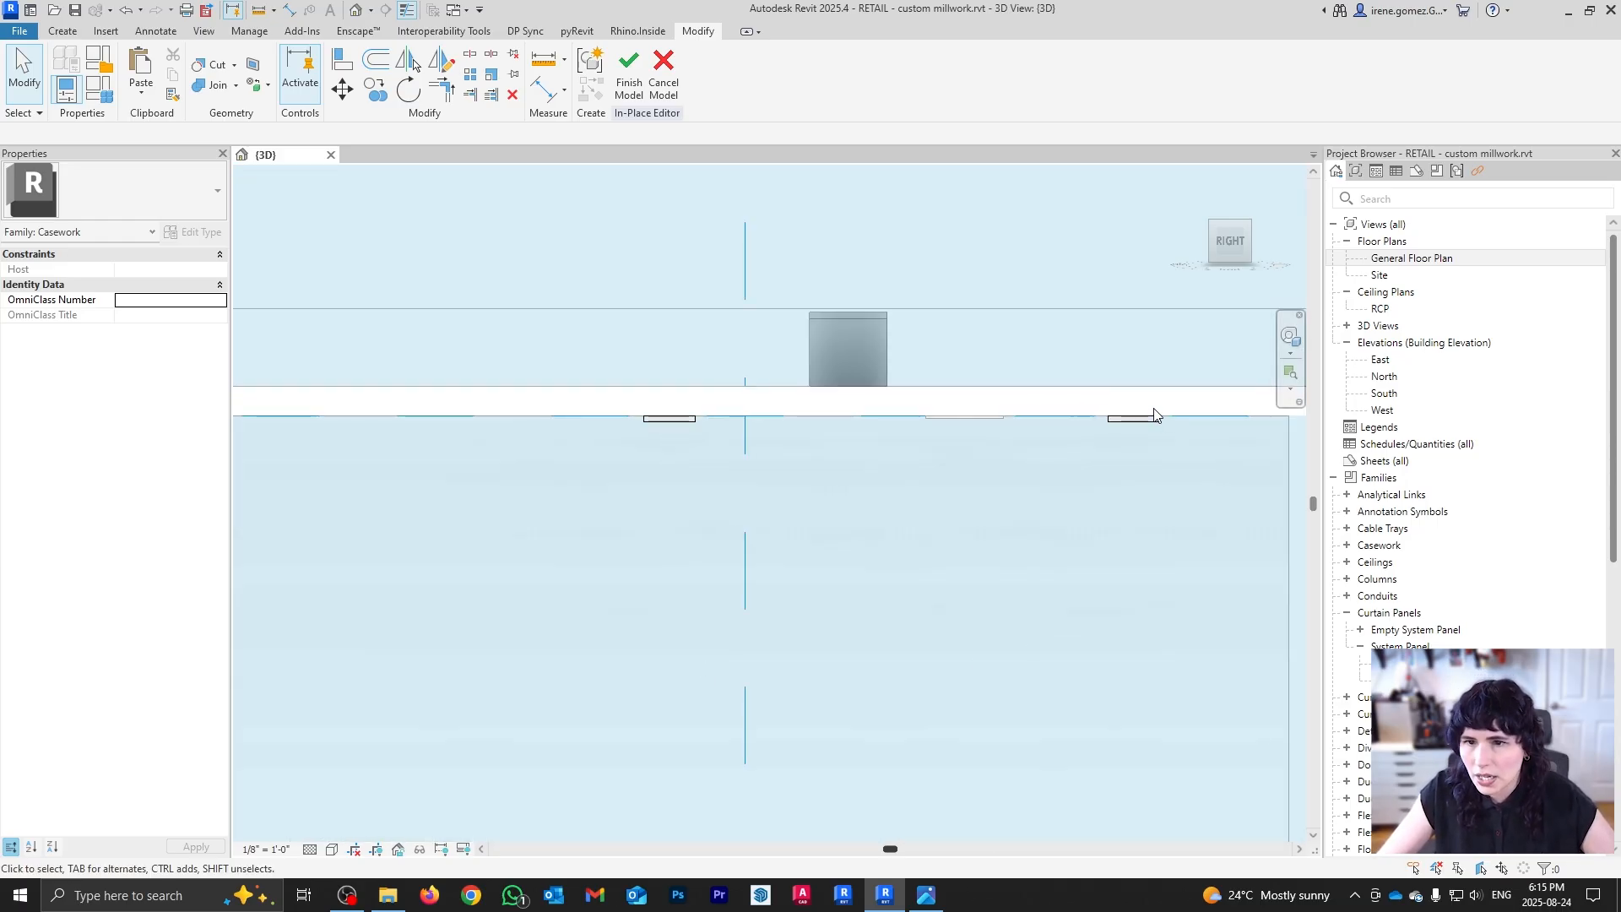
scroll(637, 334, "down", 3)
Step: Start a sweep and sketch a U-shaped path down, across and back up to the ceiling
left_click(62, 31)
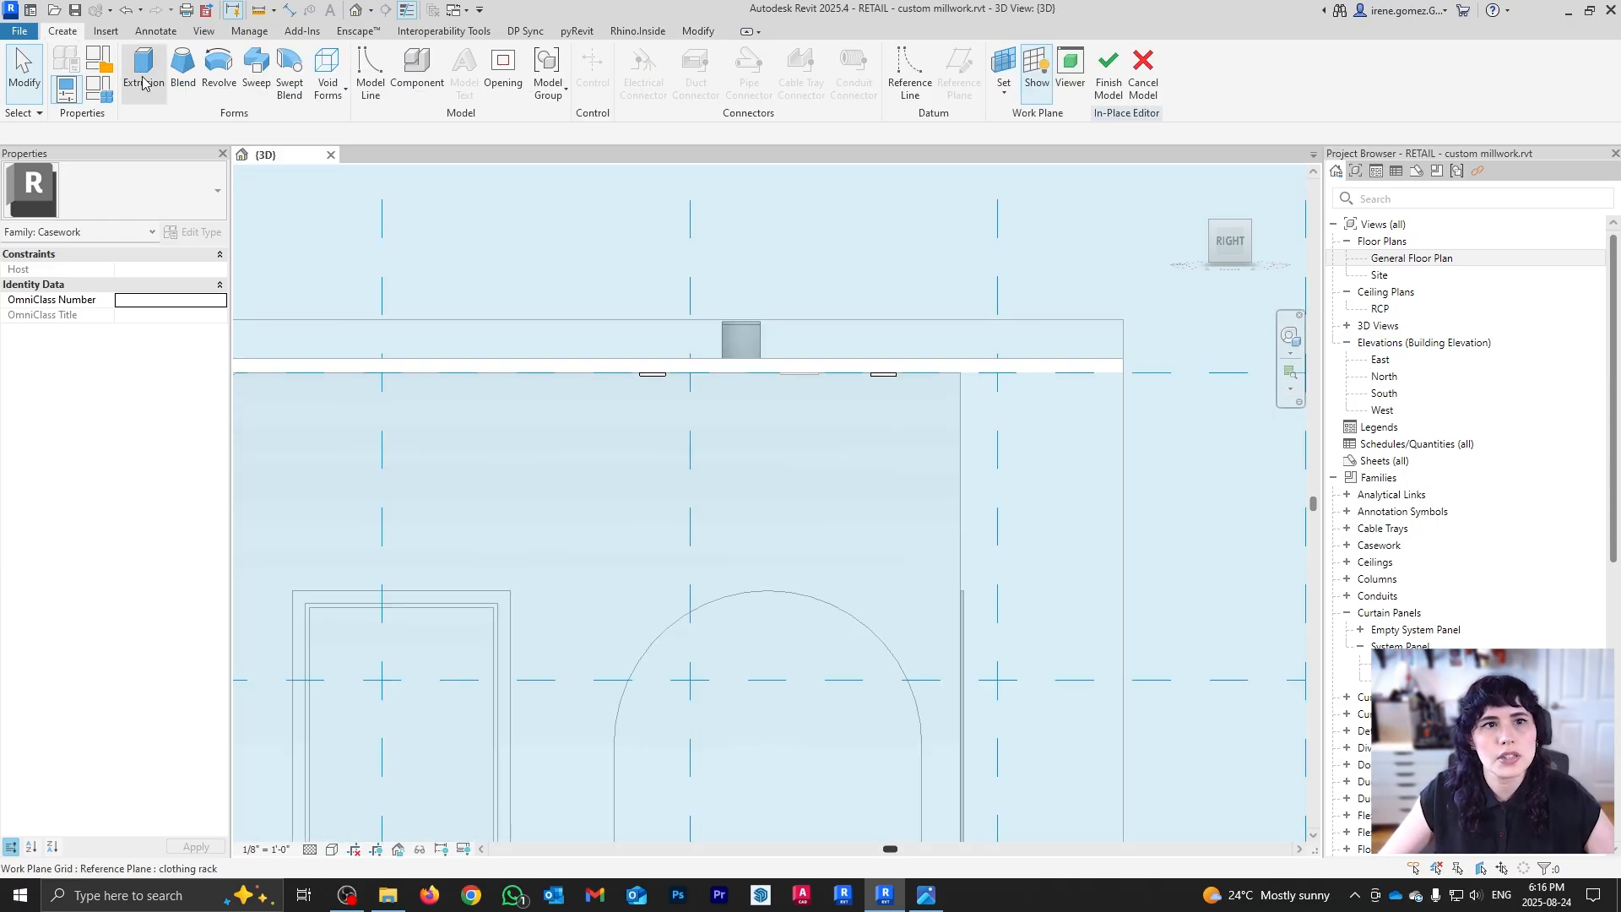
left_click(256, 71)
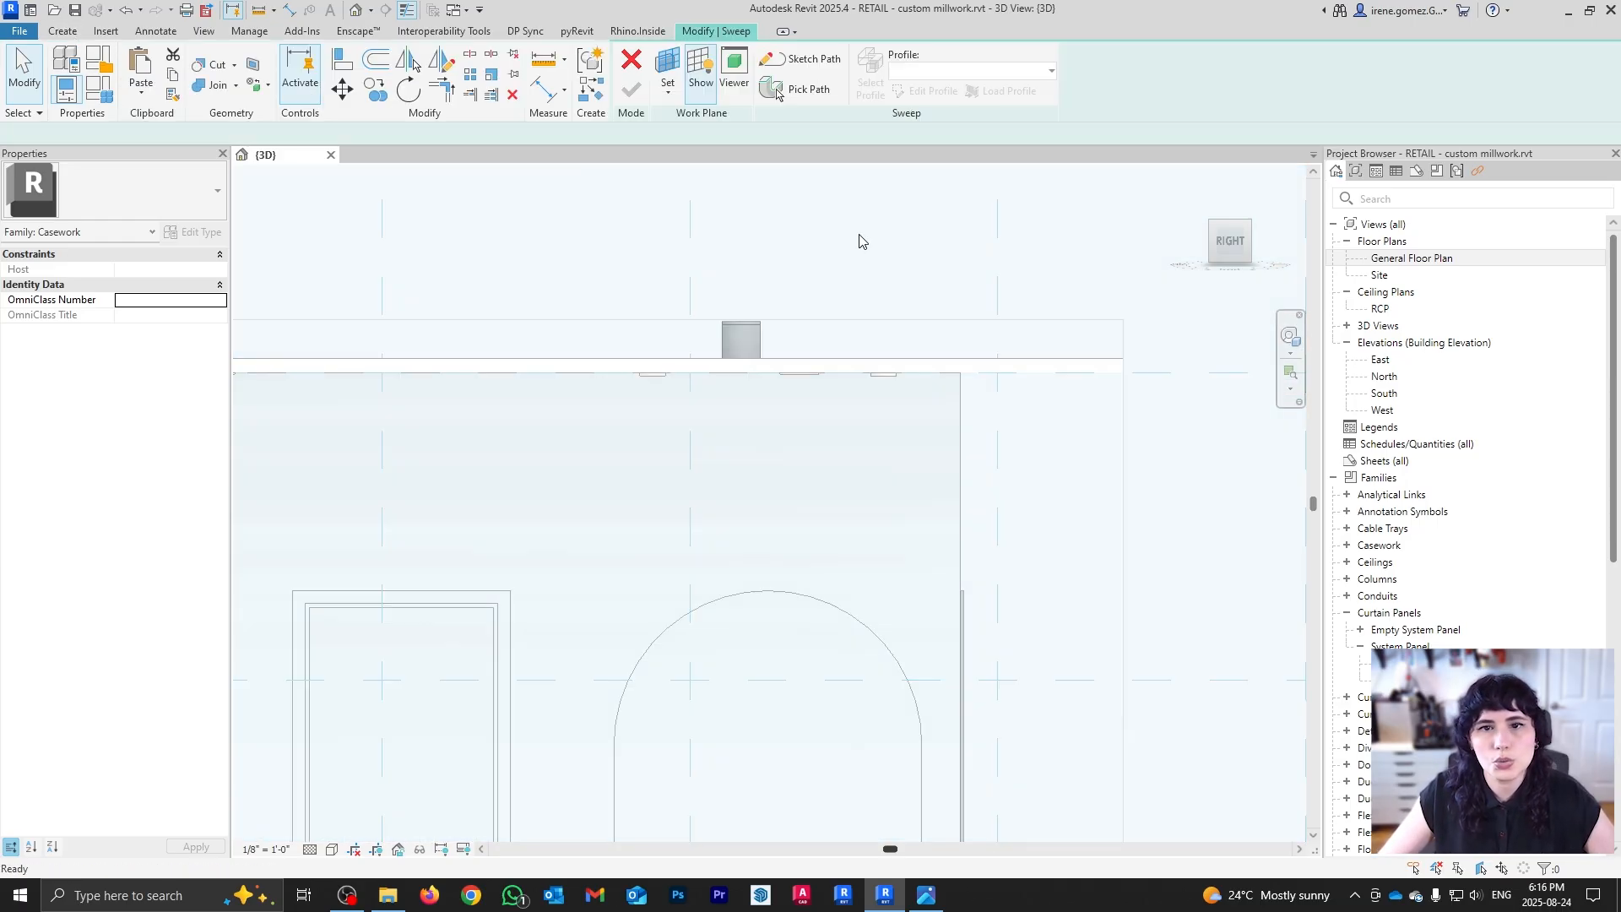
left_click(814, 61)
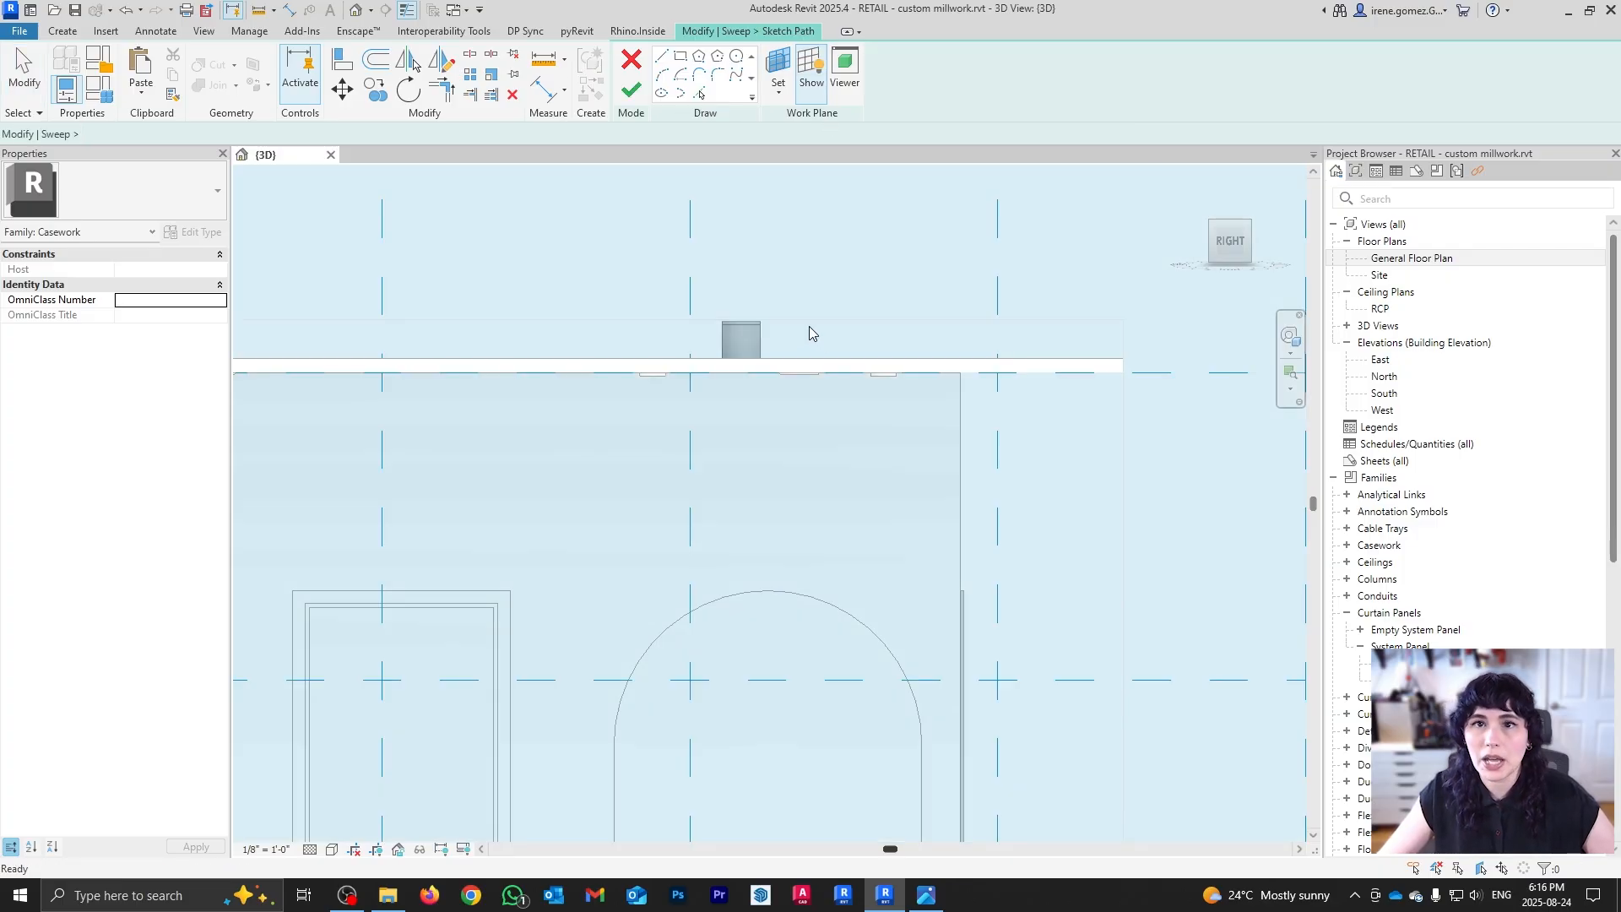
left_click(653, 375)
scroll(661, 427, "down", 2)
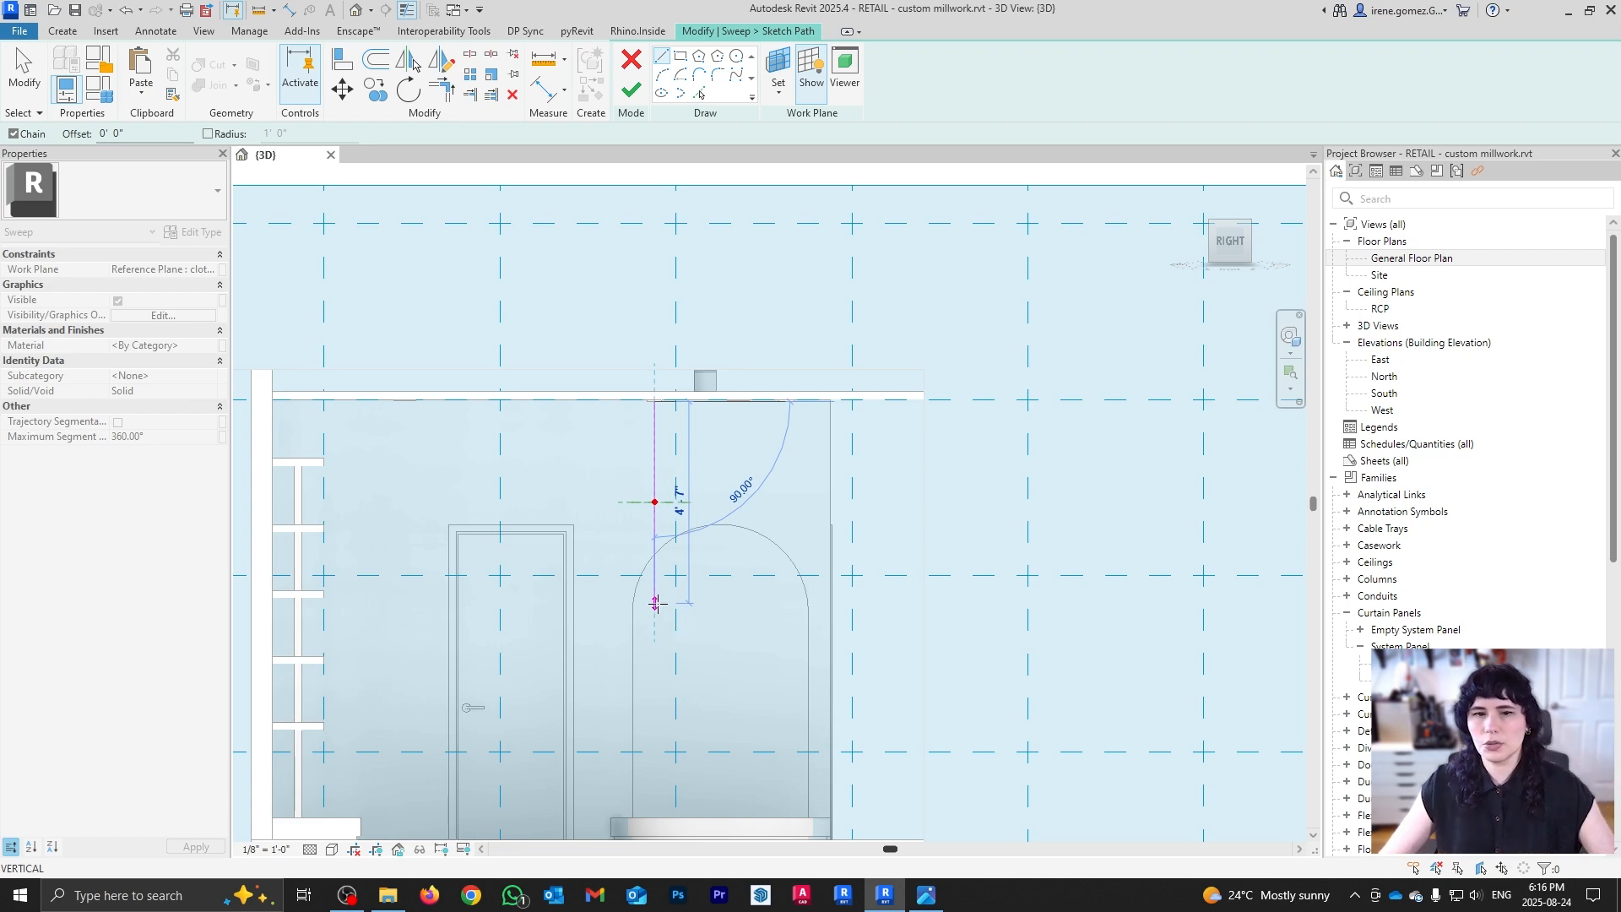
left_click(655, 602)
scroll(802, 434, "up", 1)
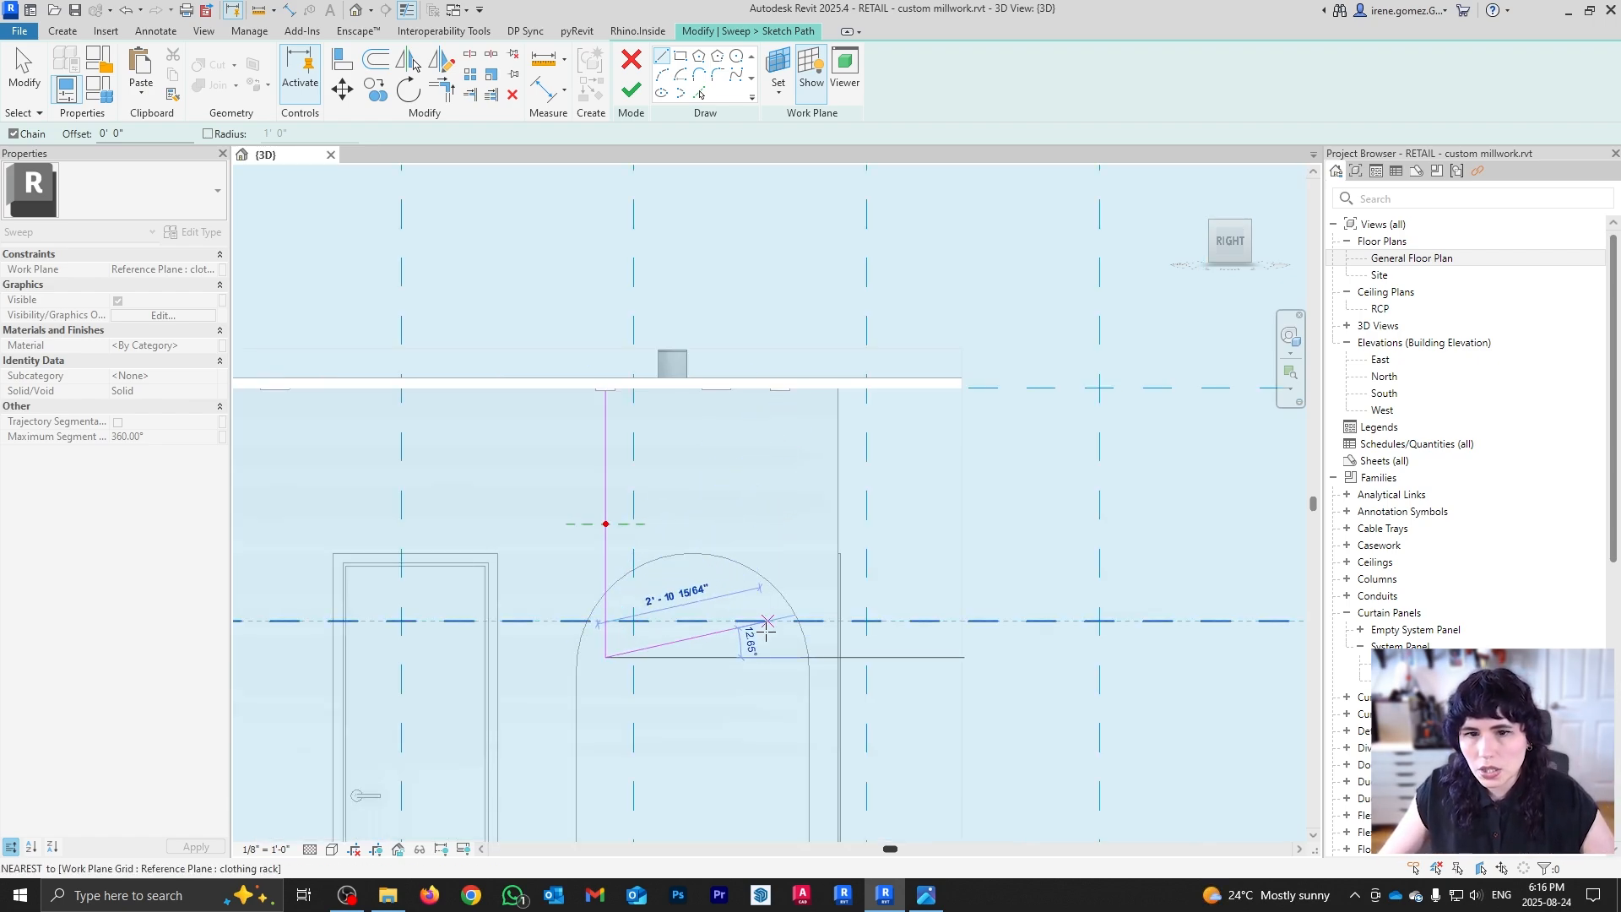
left_click(770, 657)
left_click(770, 388)
key("Escape")
key("Escape")
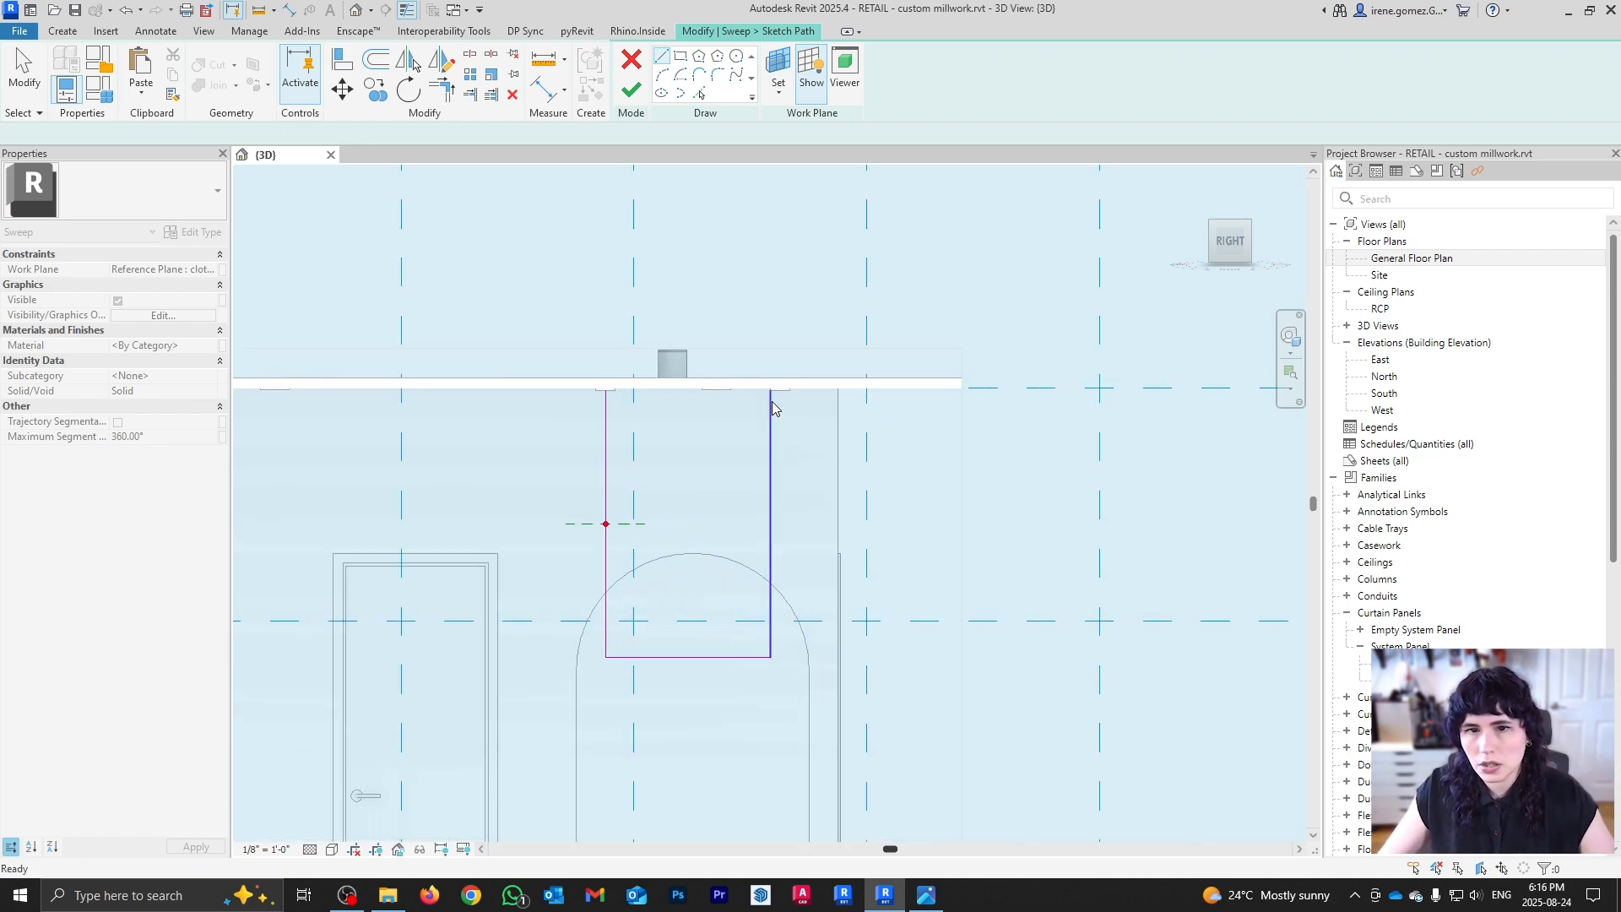
Step: Shift the right vertical path line slightly to a new position
left_click(771, 408)
scroll(771, 408, "up", 4)
left_click_drag(768, 397, 797, 402)
left_click(942, 498)
scroll(824, 306, "down", 4)
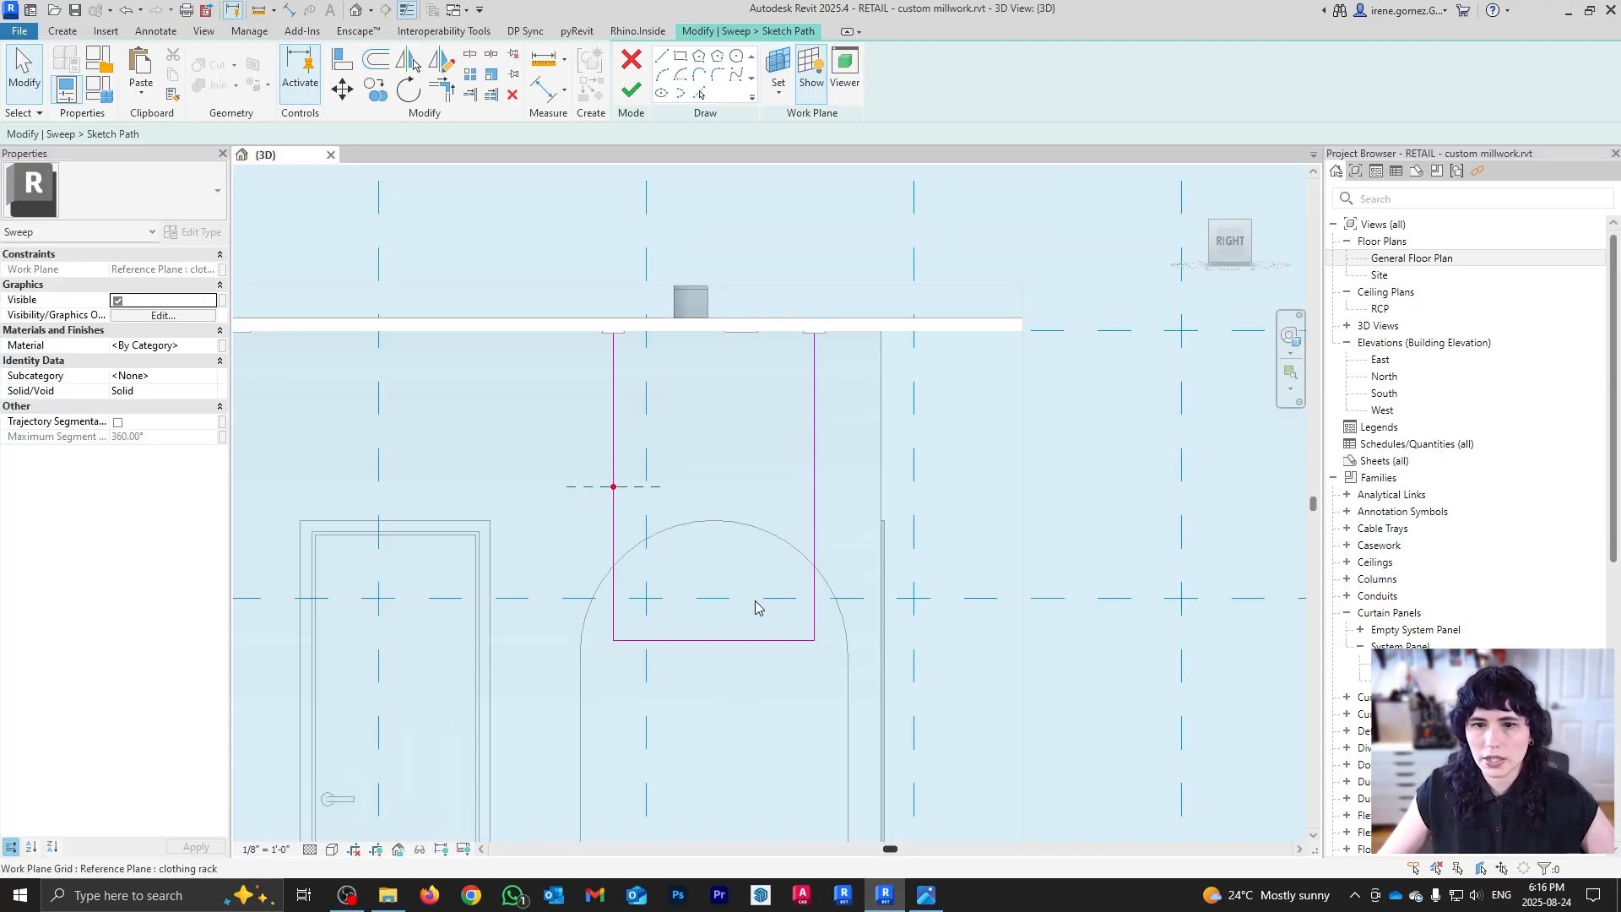
middle_click_drag(751, 707, 737, 558)
scroll(708, 480, "down", 1)
Step: Set the path's bottom crossbar to 5' above the floor
left_click(706, 488)
scroll(786, 488, "down", 1)
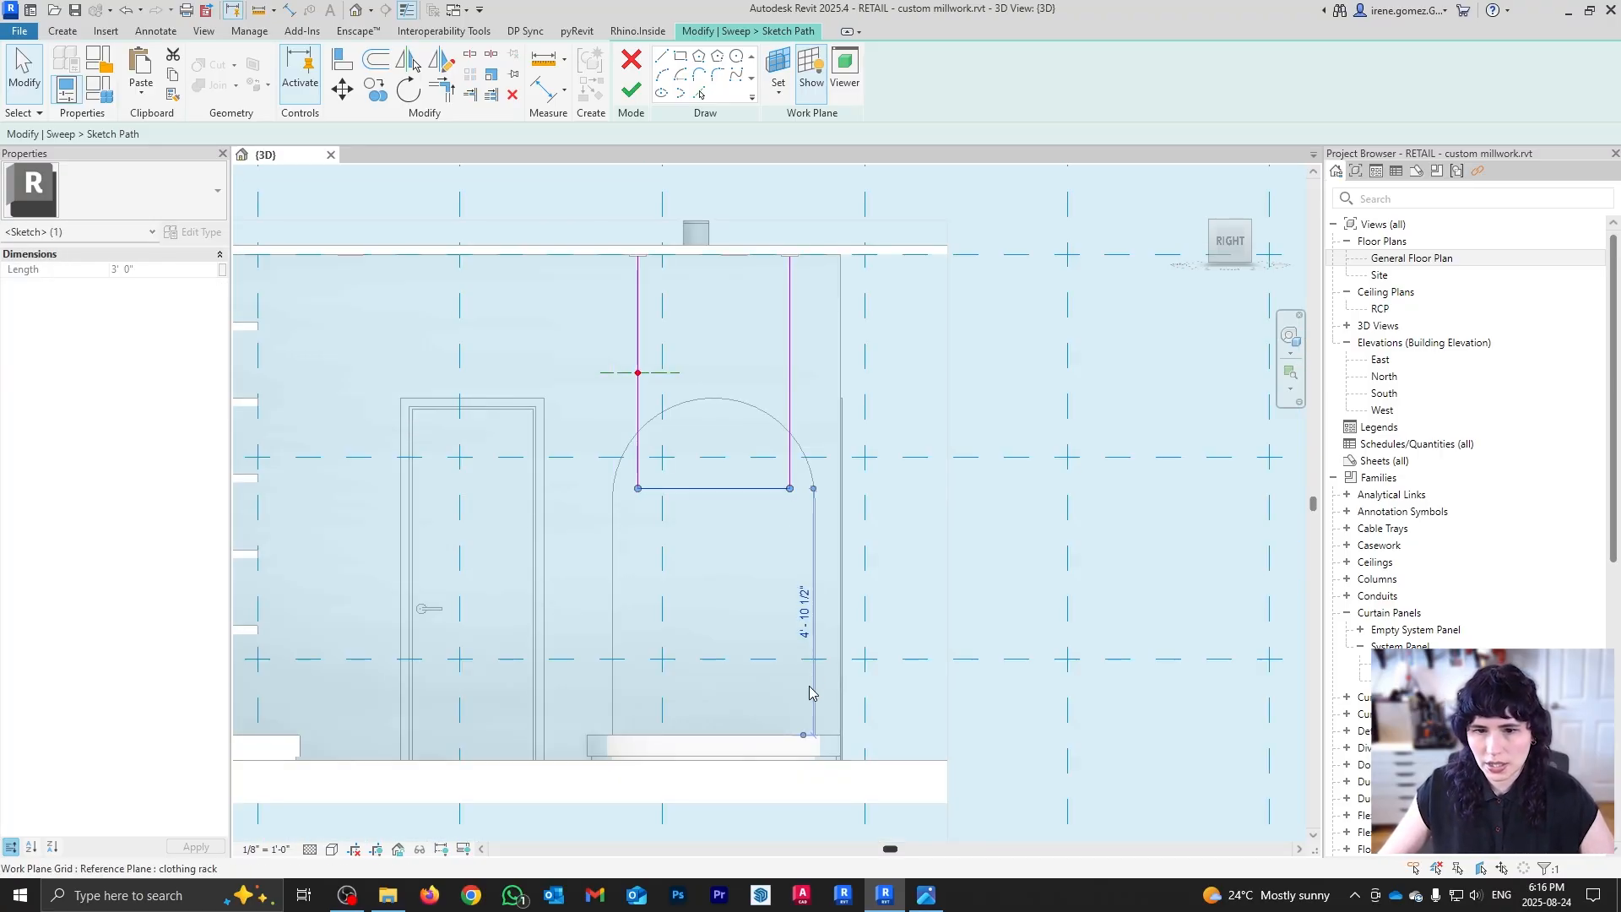
left_click_drag(803, 735, 818, 770)
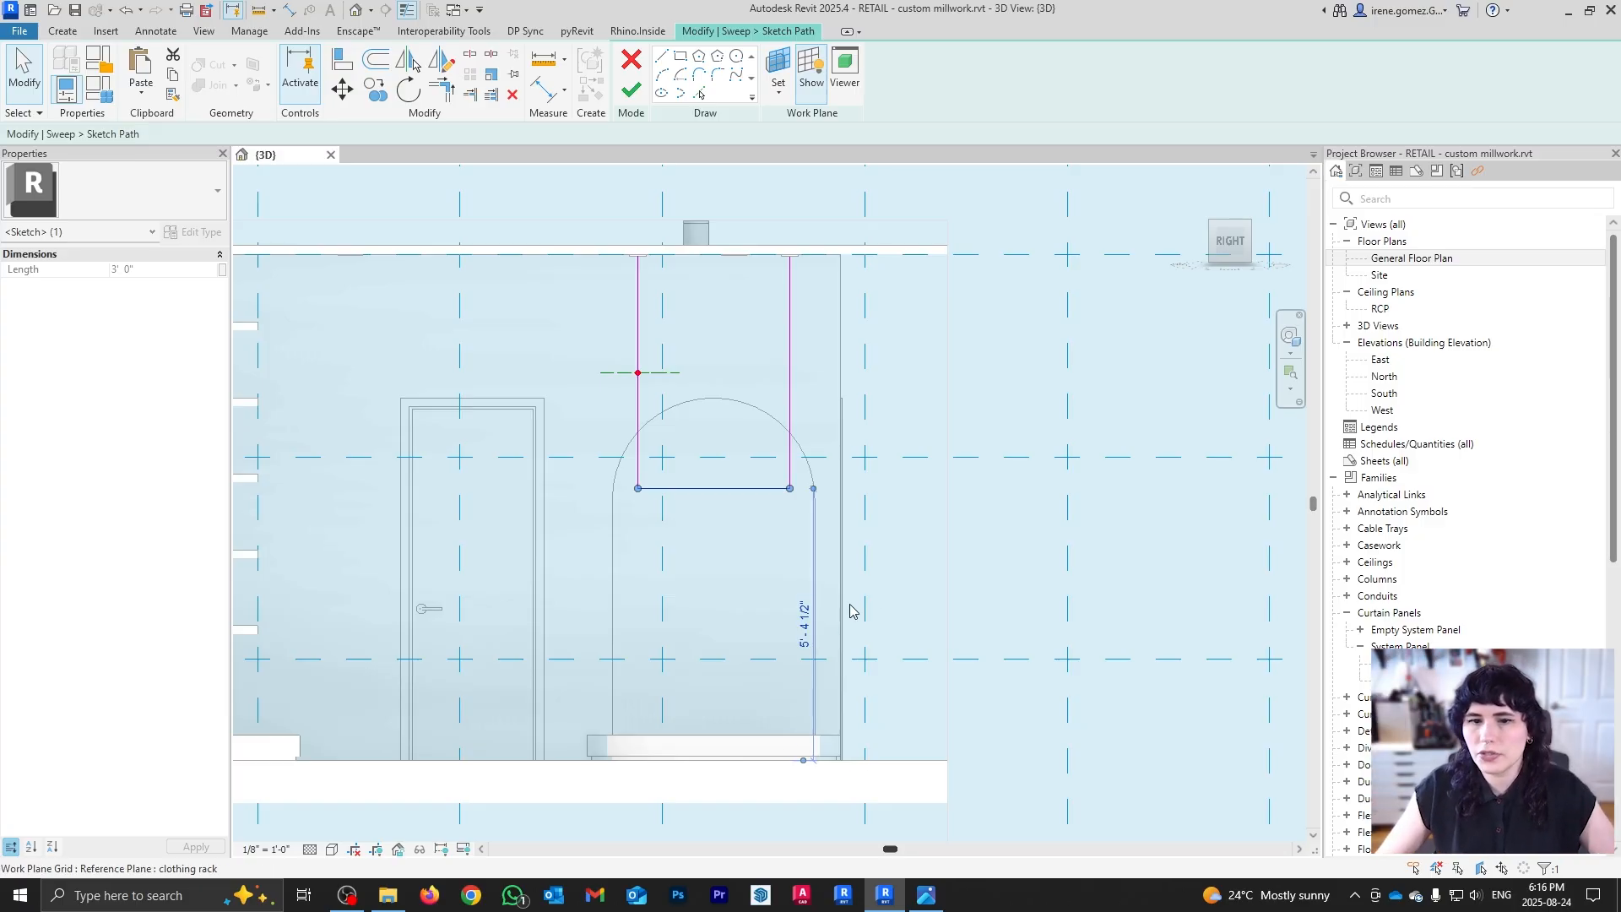
left_click(808, 623)
type("5")
key("Return")
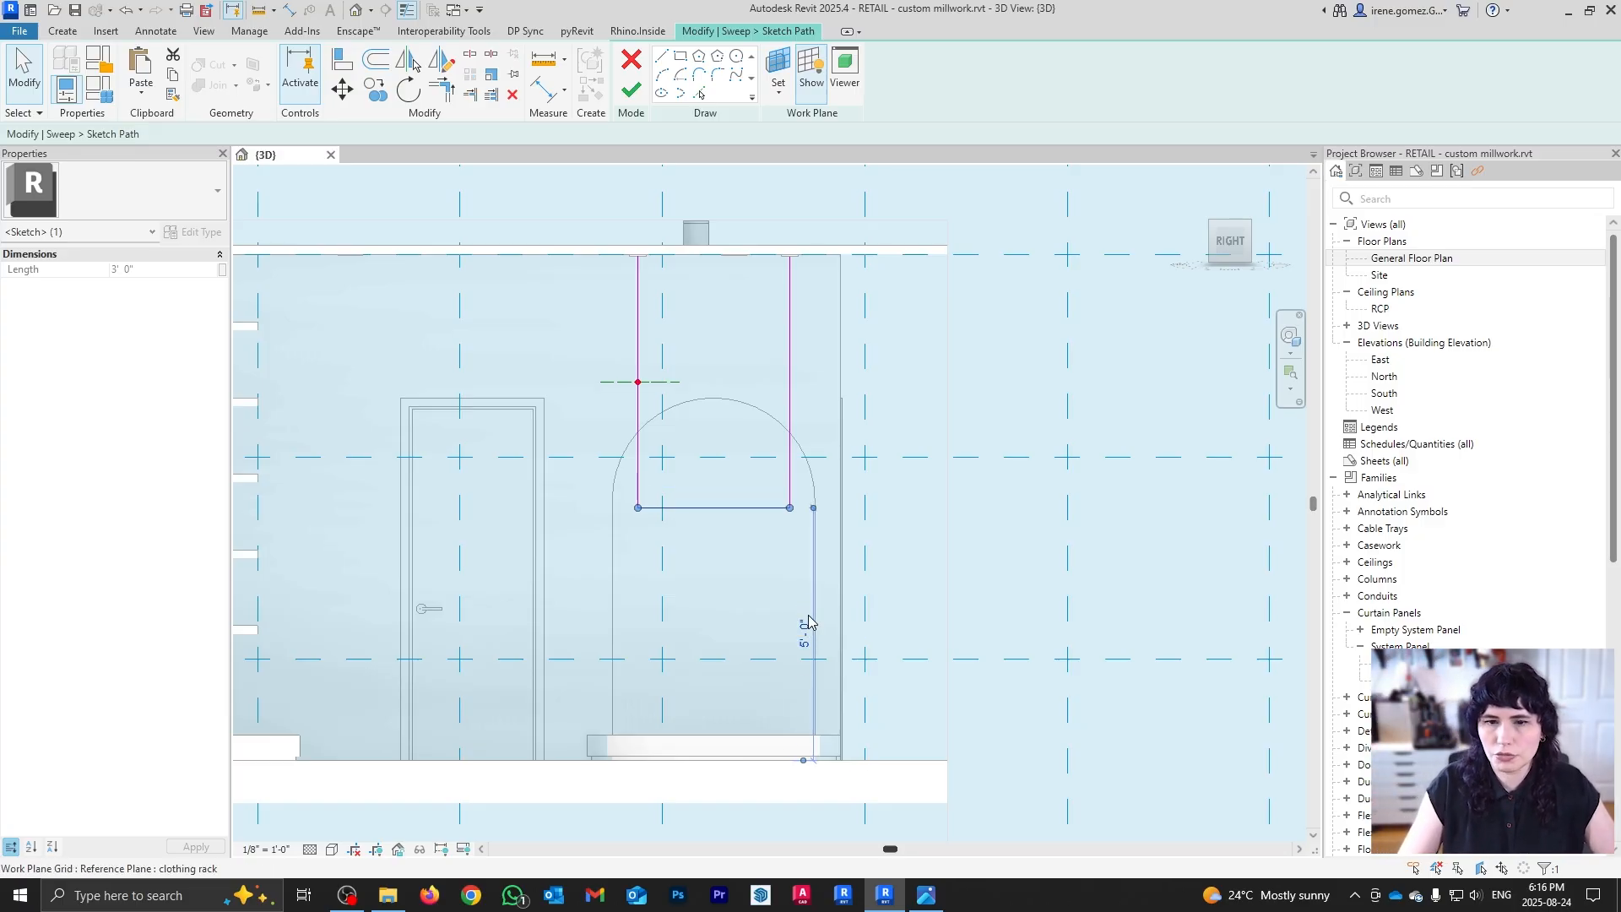
left_click(873, 575)
scroll(683, 453, "up", 3)
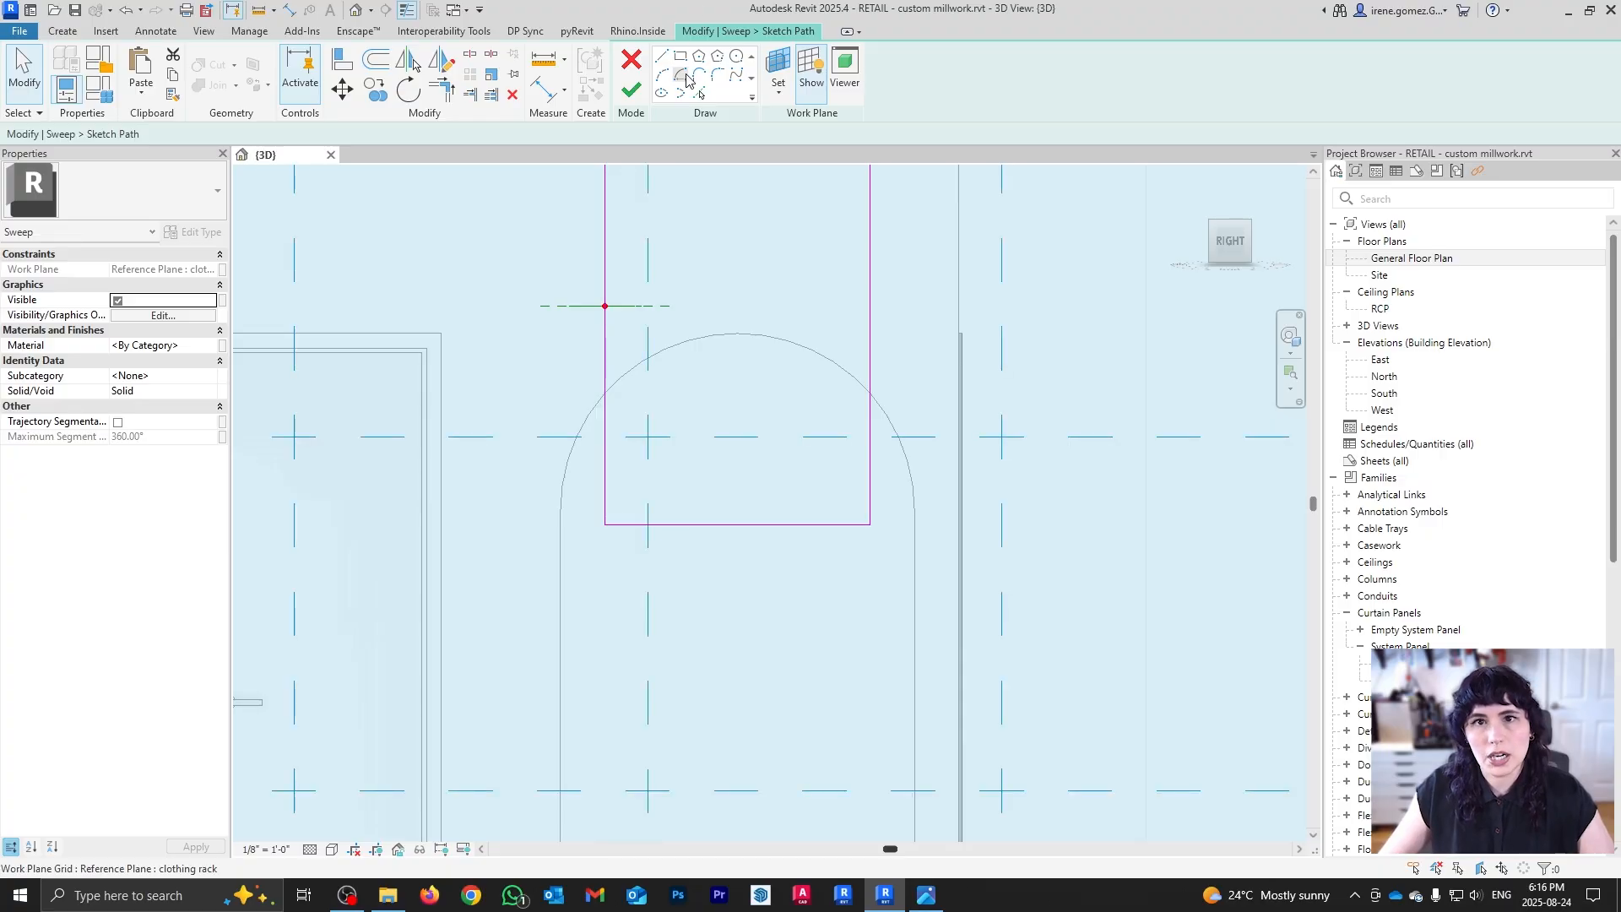
Step: Round the path's lower-left and lower-right corners with fillet arcs
left_click(718, 76)
left_click(623, 524)
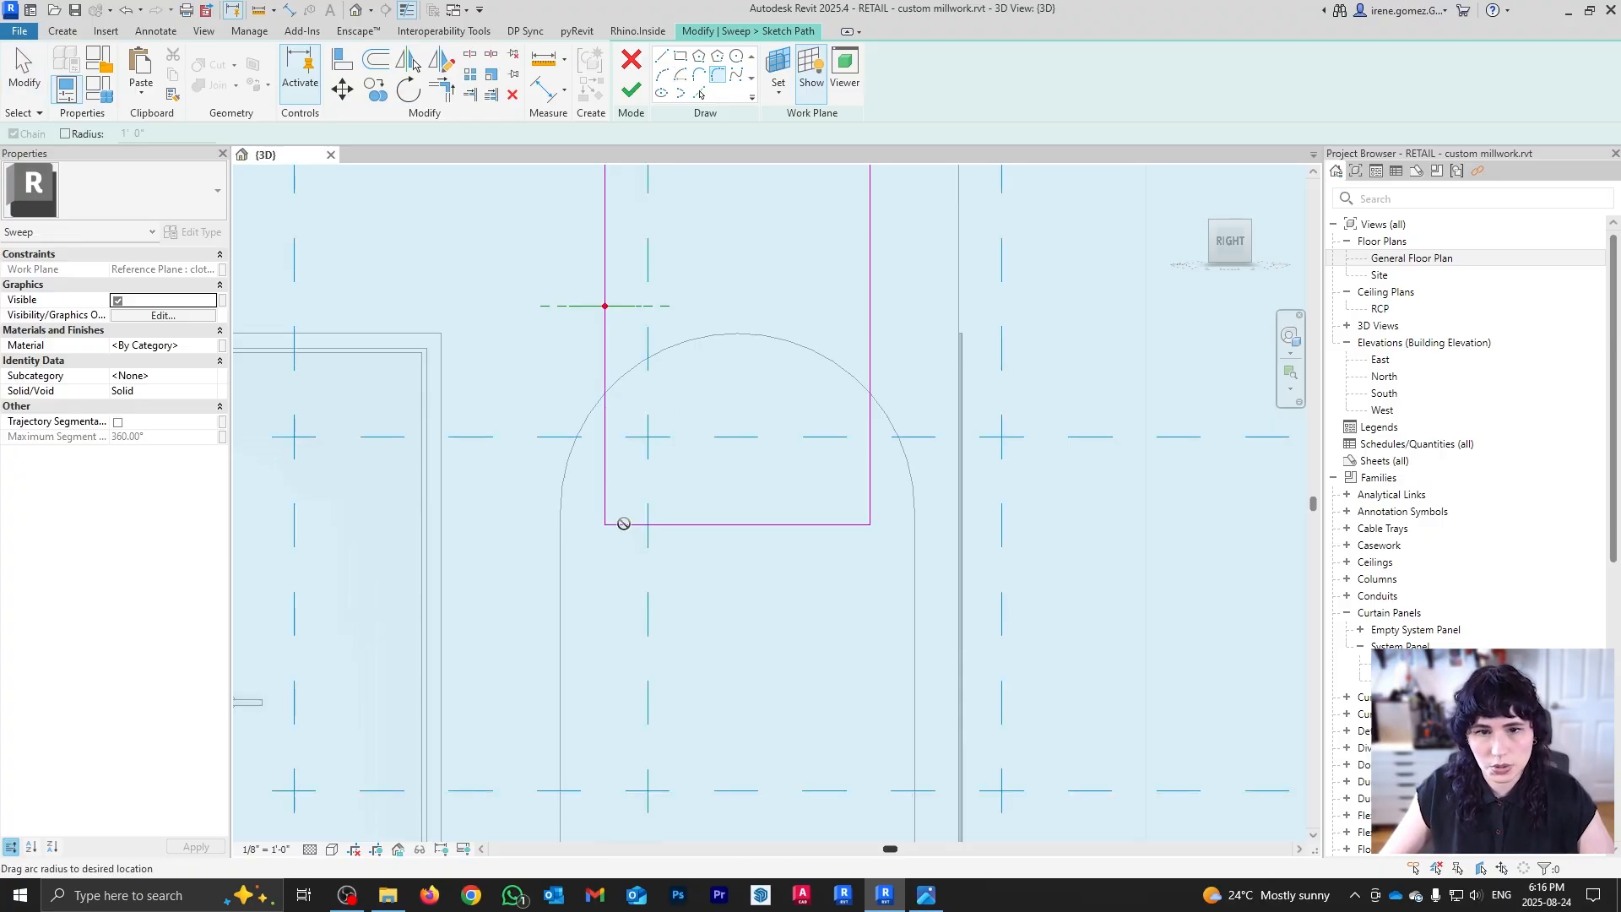
left_click(617, 510)
left_click(816, 524)
left_click(870, 503)
left_click(862, 507)
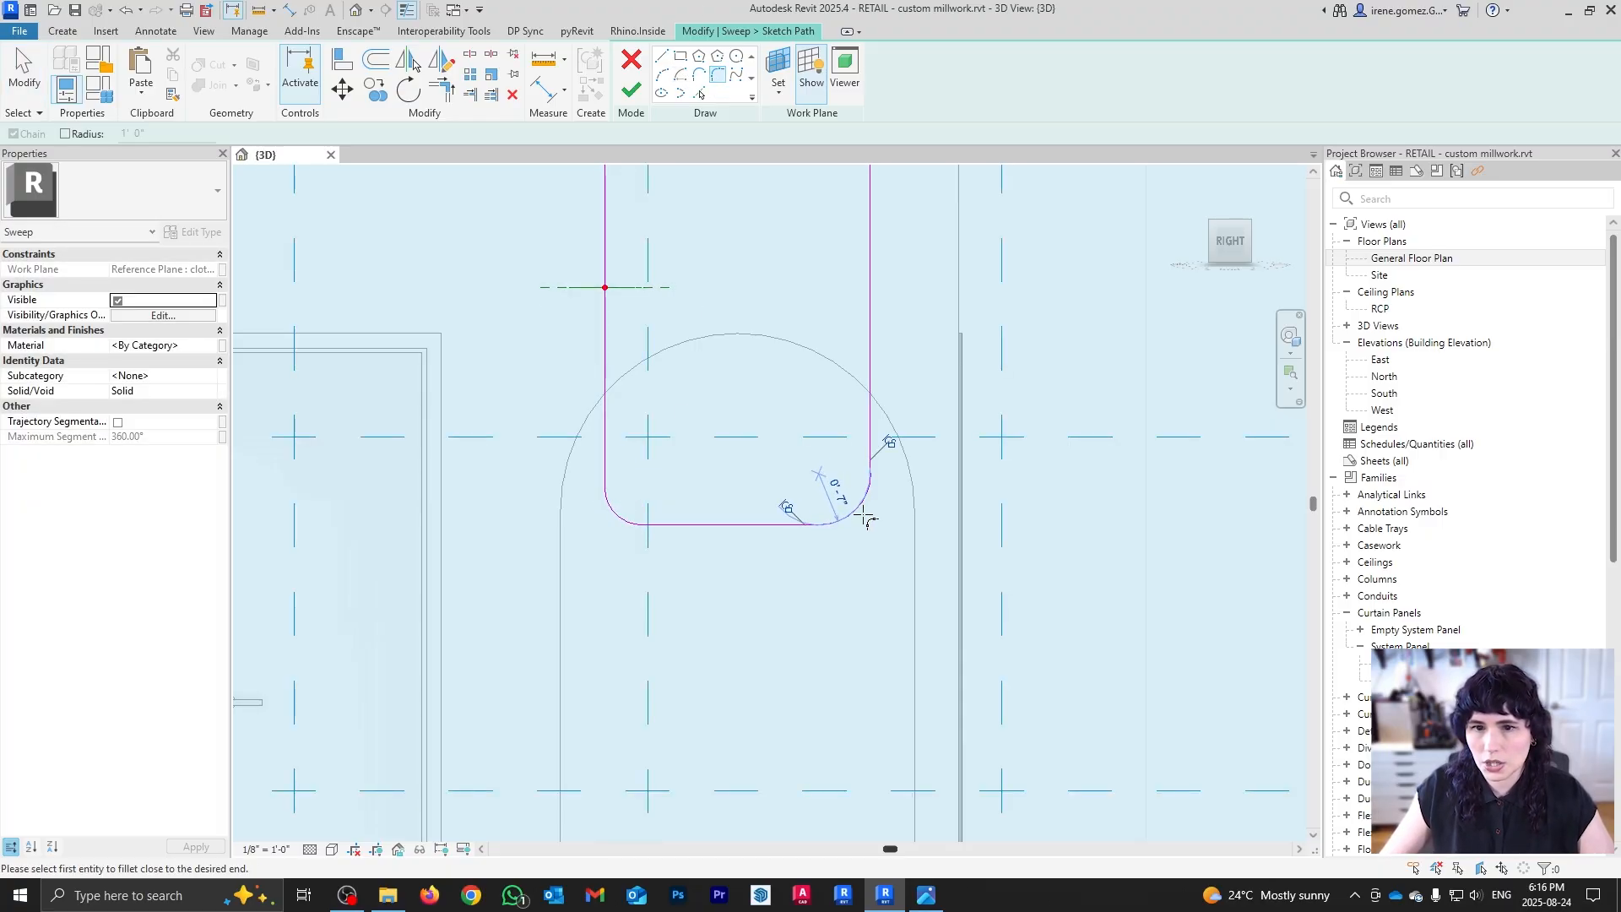
Step: Set both corner arcs' radius to 6"
left_click(837, 492)
type("6\"")
key("Return")
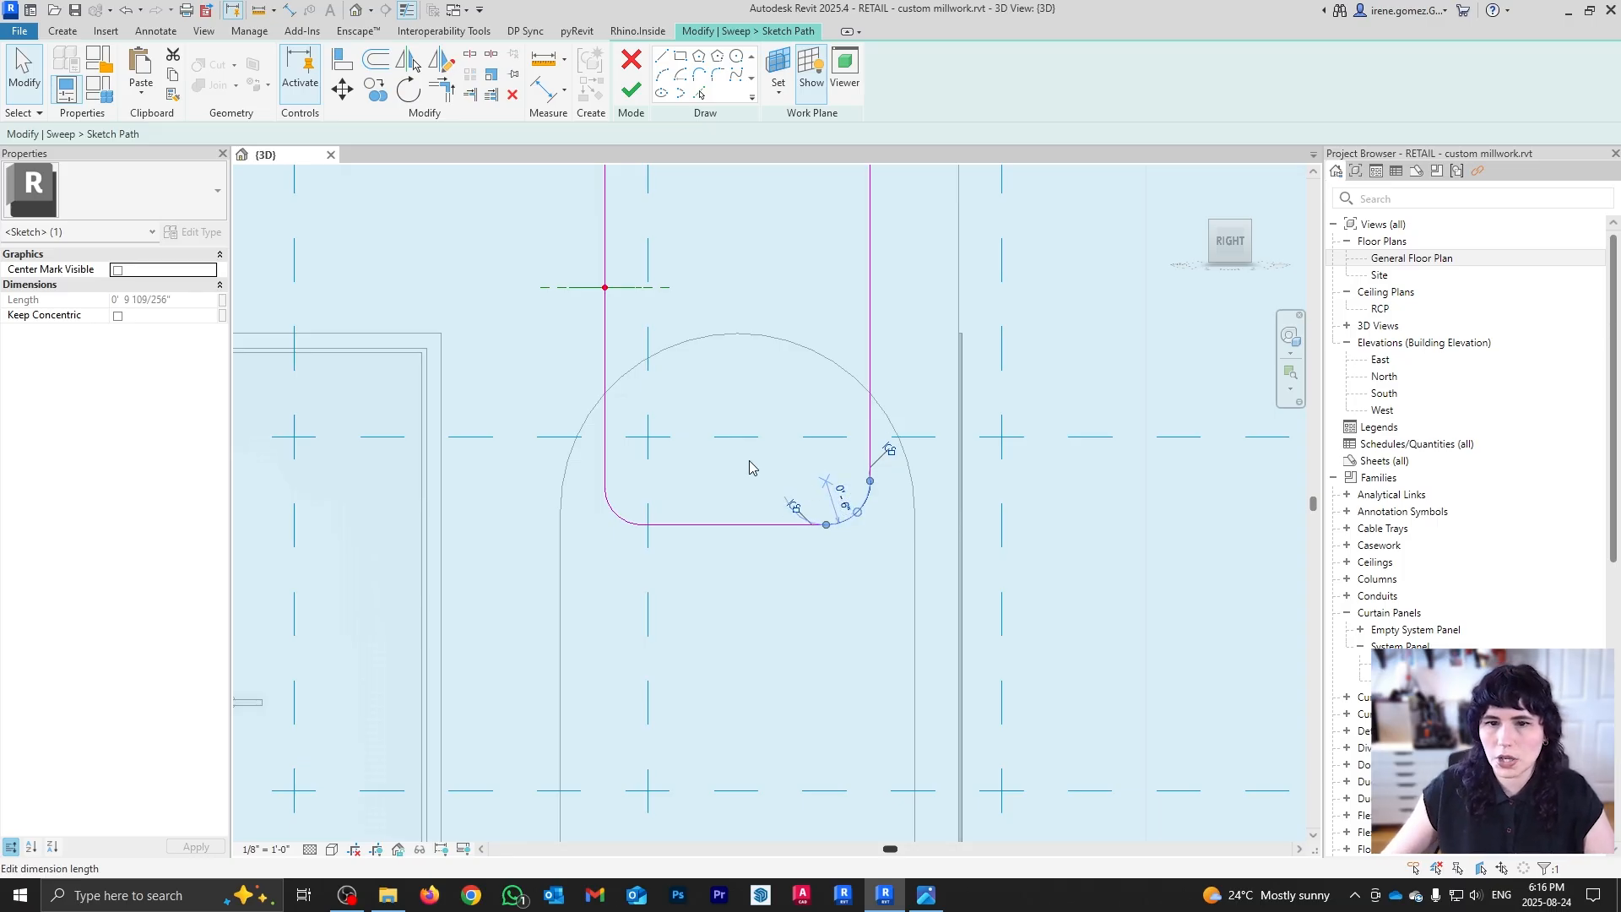
left_click(627, 523)
left_click(625, 490)
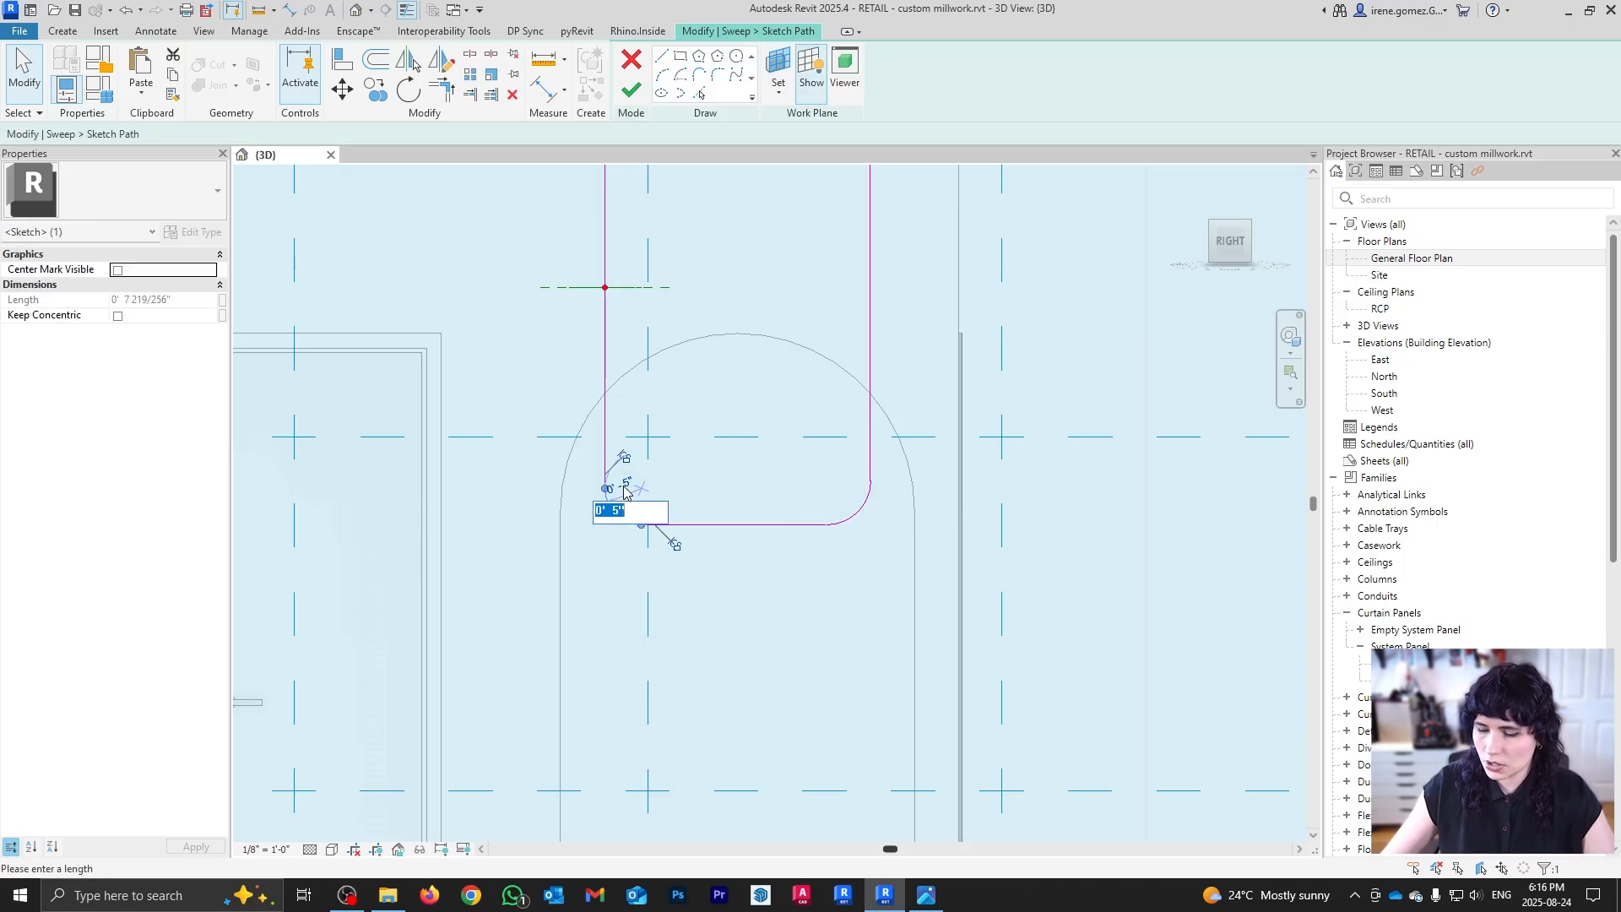
key("Return")
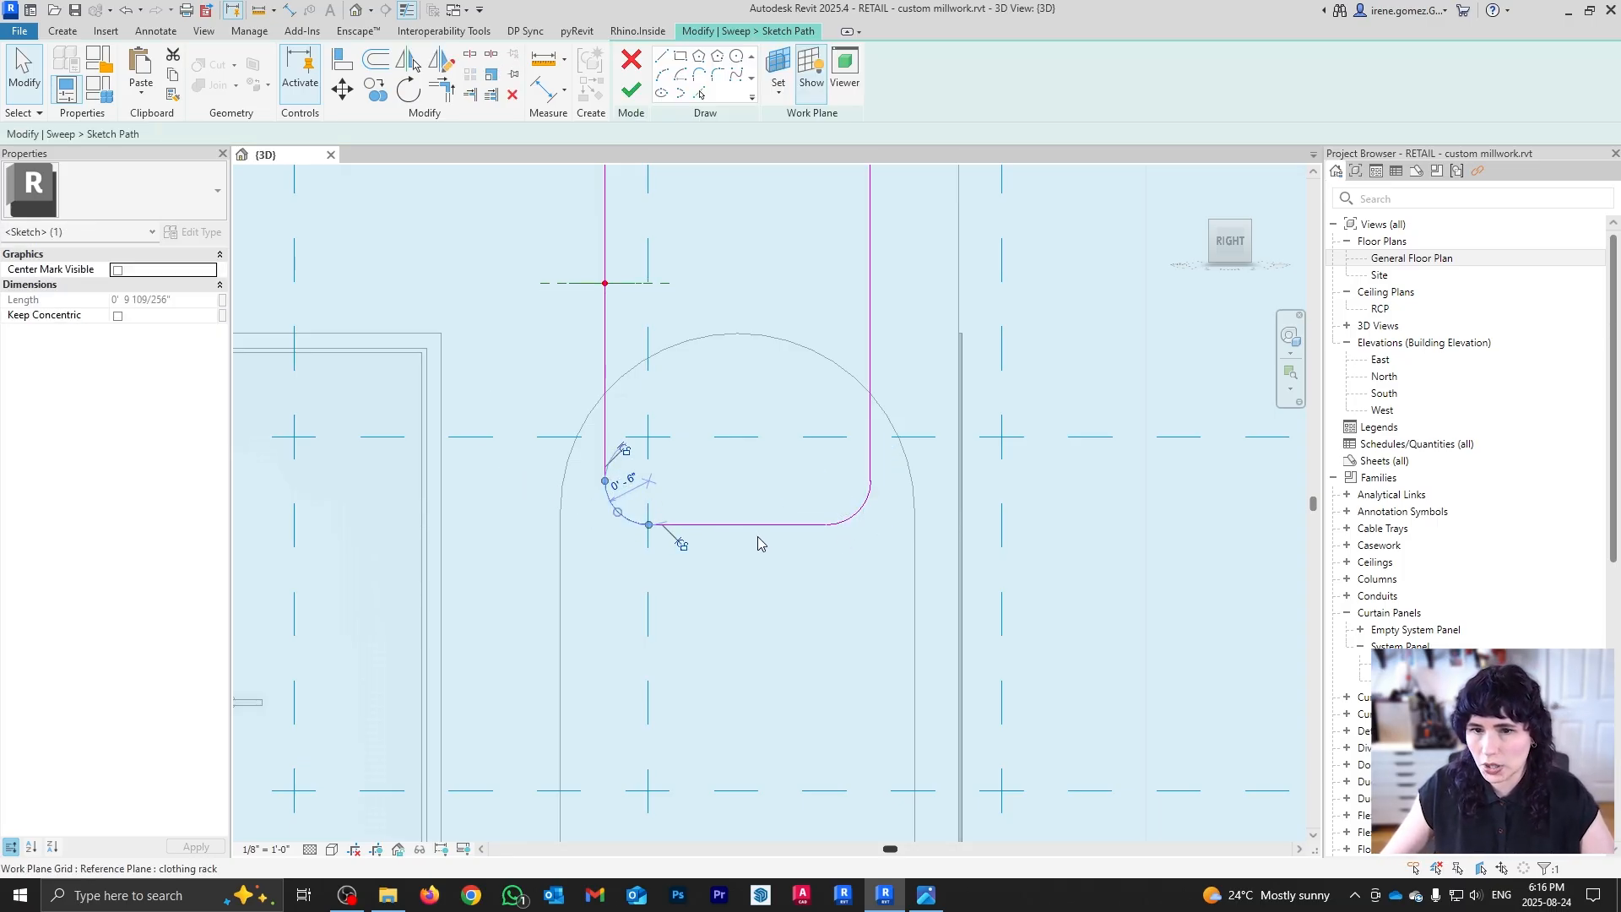
left_click(710, 543)
scroll(717, 469, "down", 4)
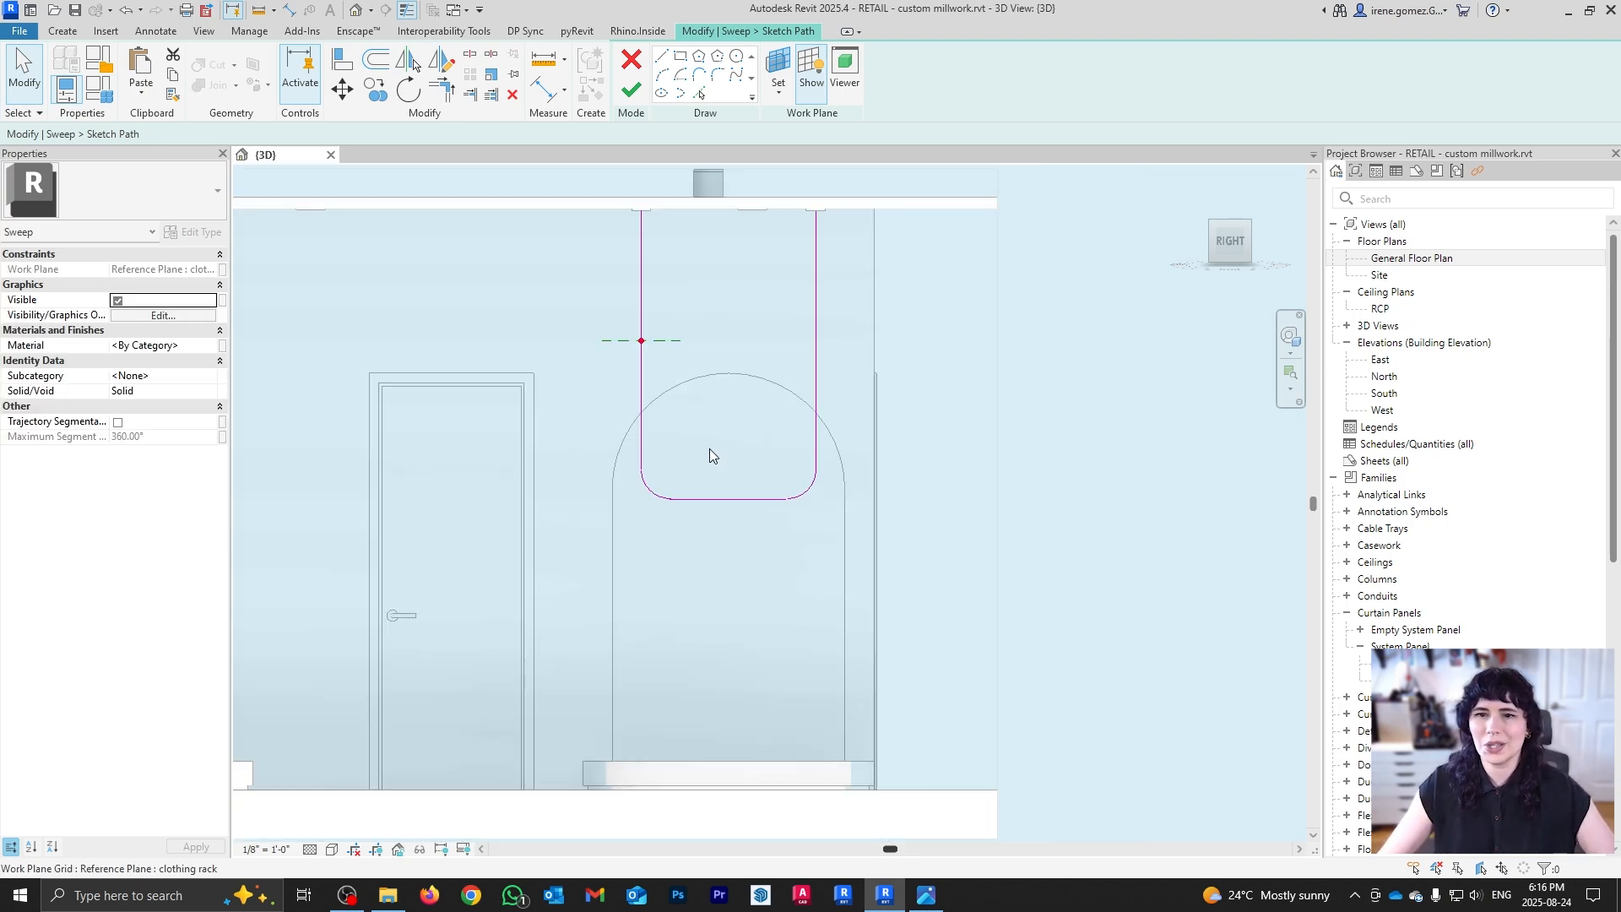
middle_click_drag(743, 347, 667, 363, "shift")
Step: Finish the path and sweep a 1" radius circle profile along it to form the rod
left_click(632, 90)
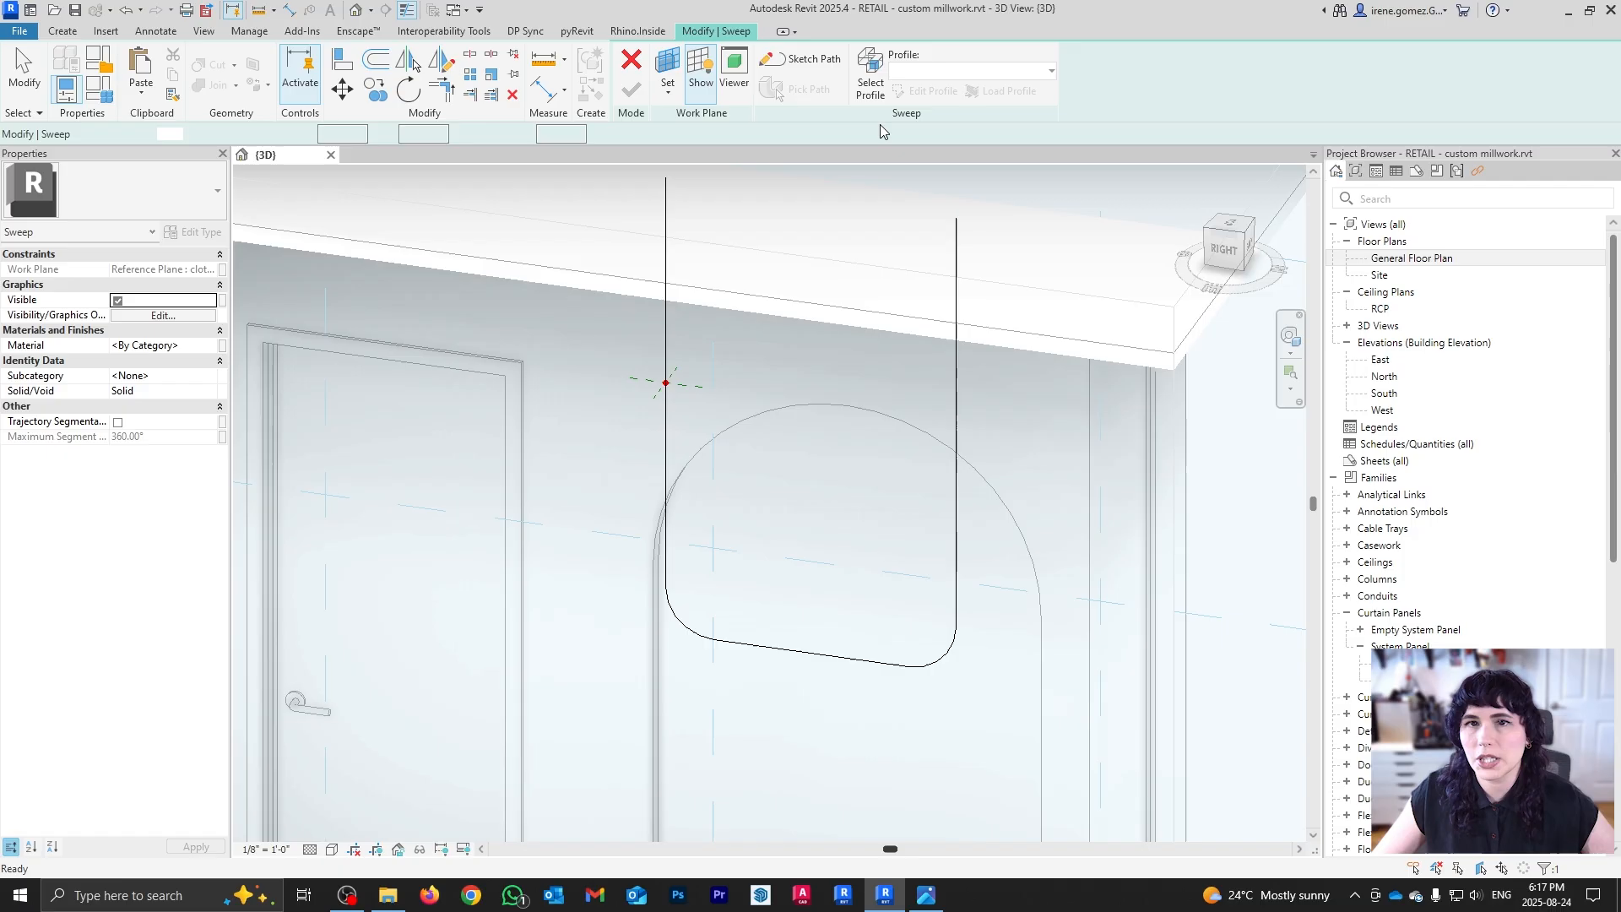
left_click(925, 95)
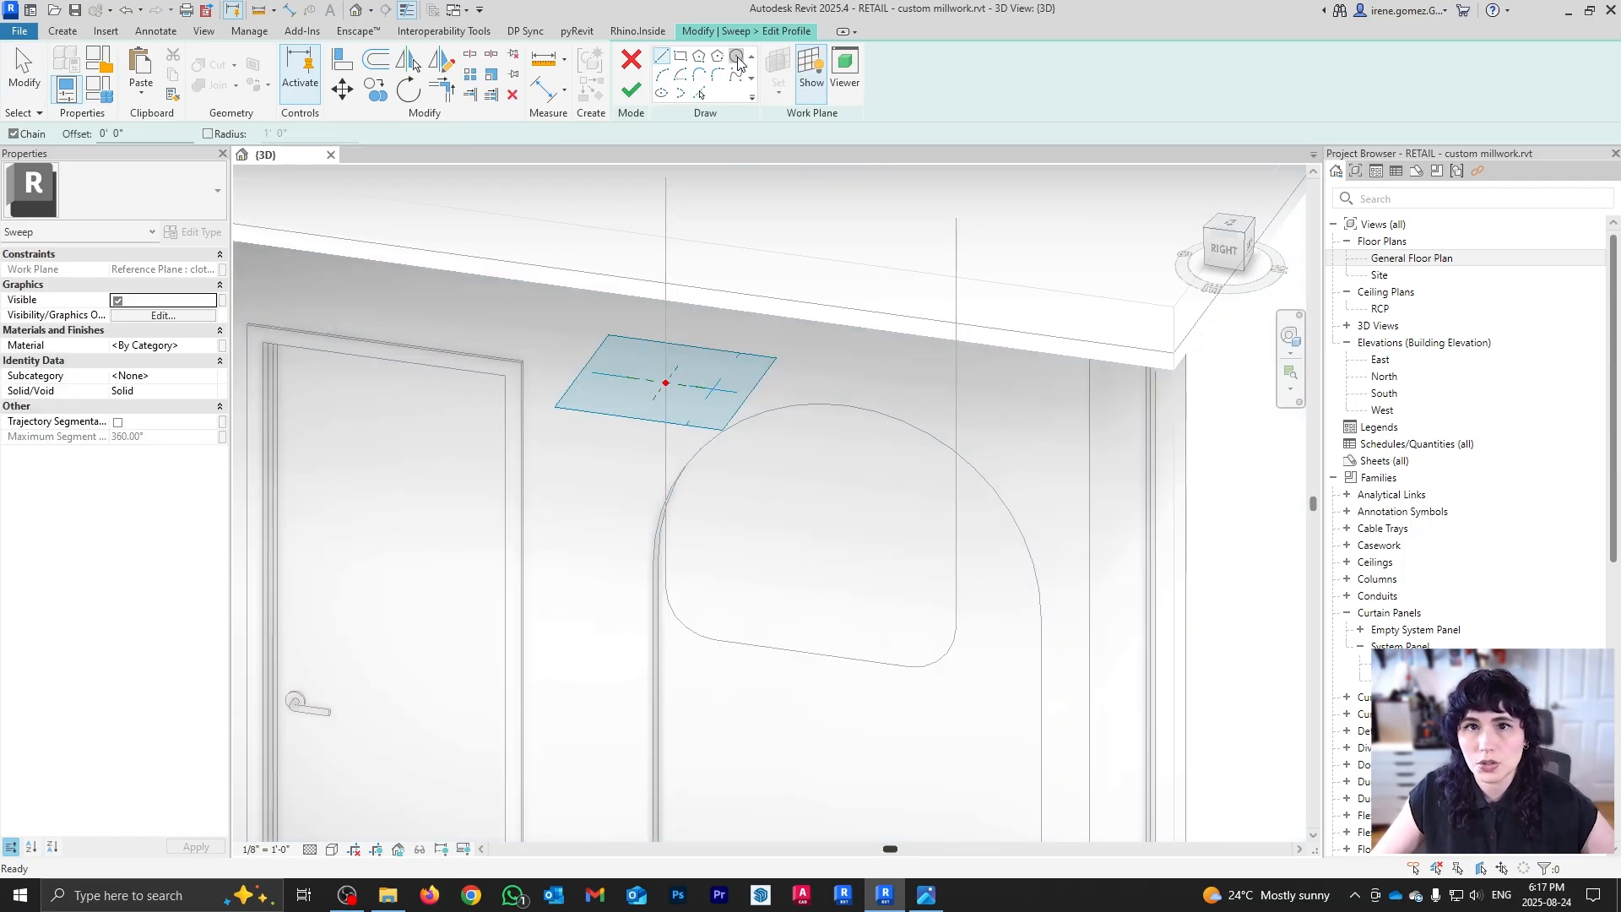
left_click(738, 57)
left_click(666, 383)
type("1")
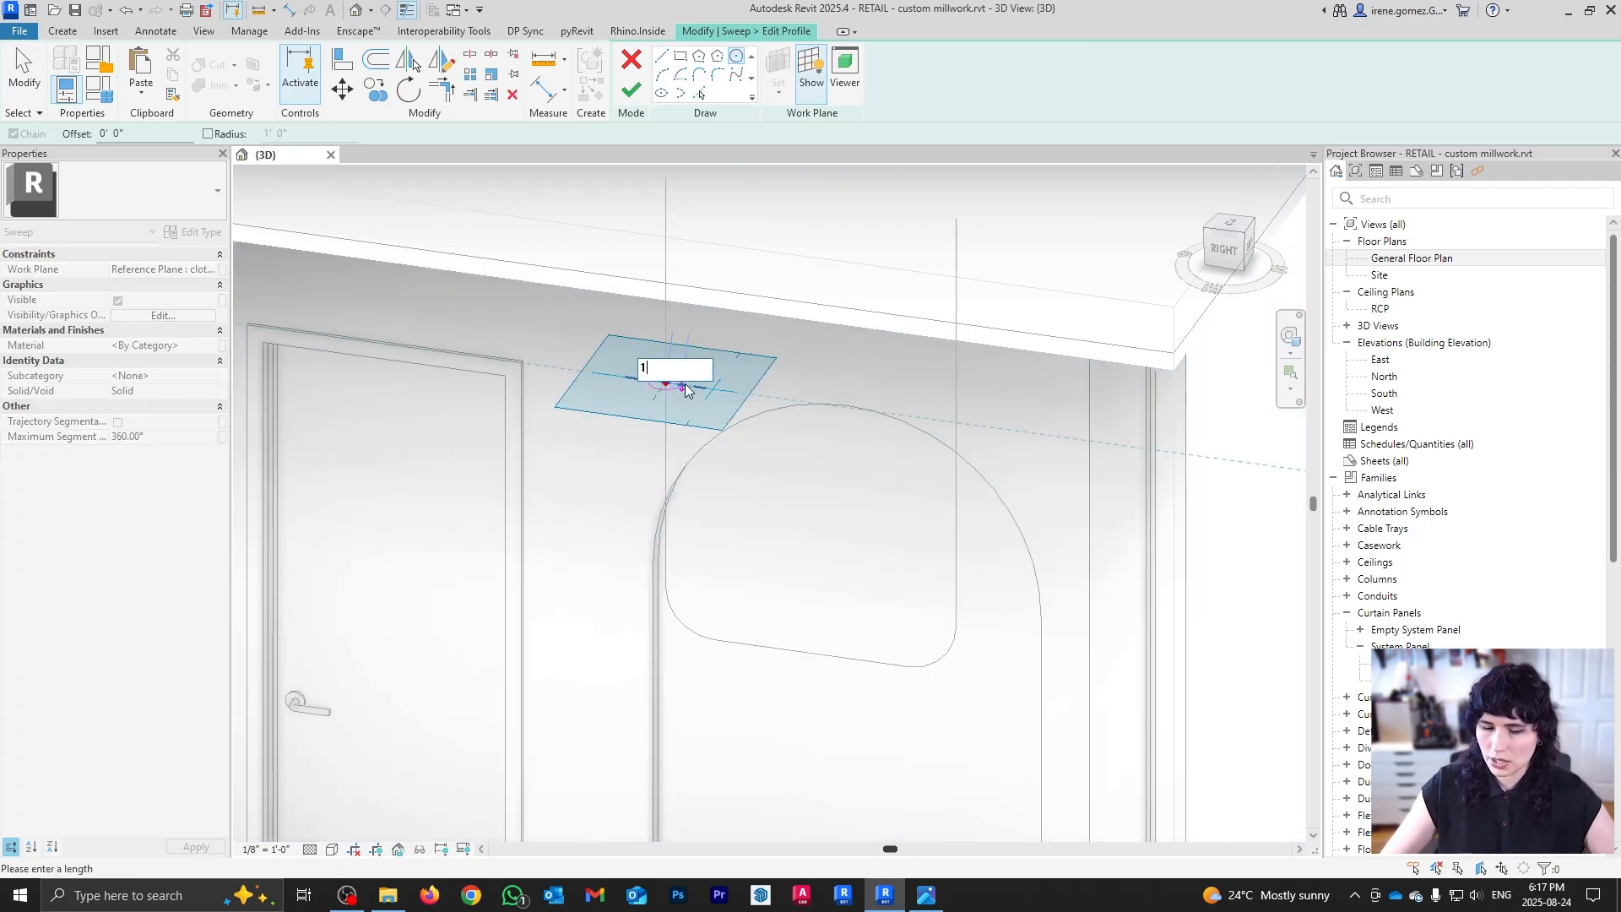
type("\"")
key("Return")
left_click(630, 97)
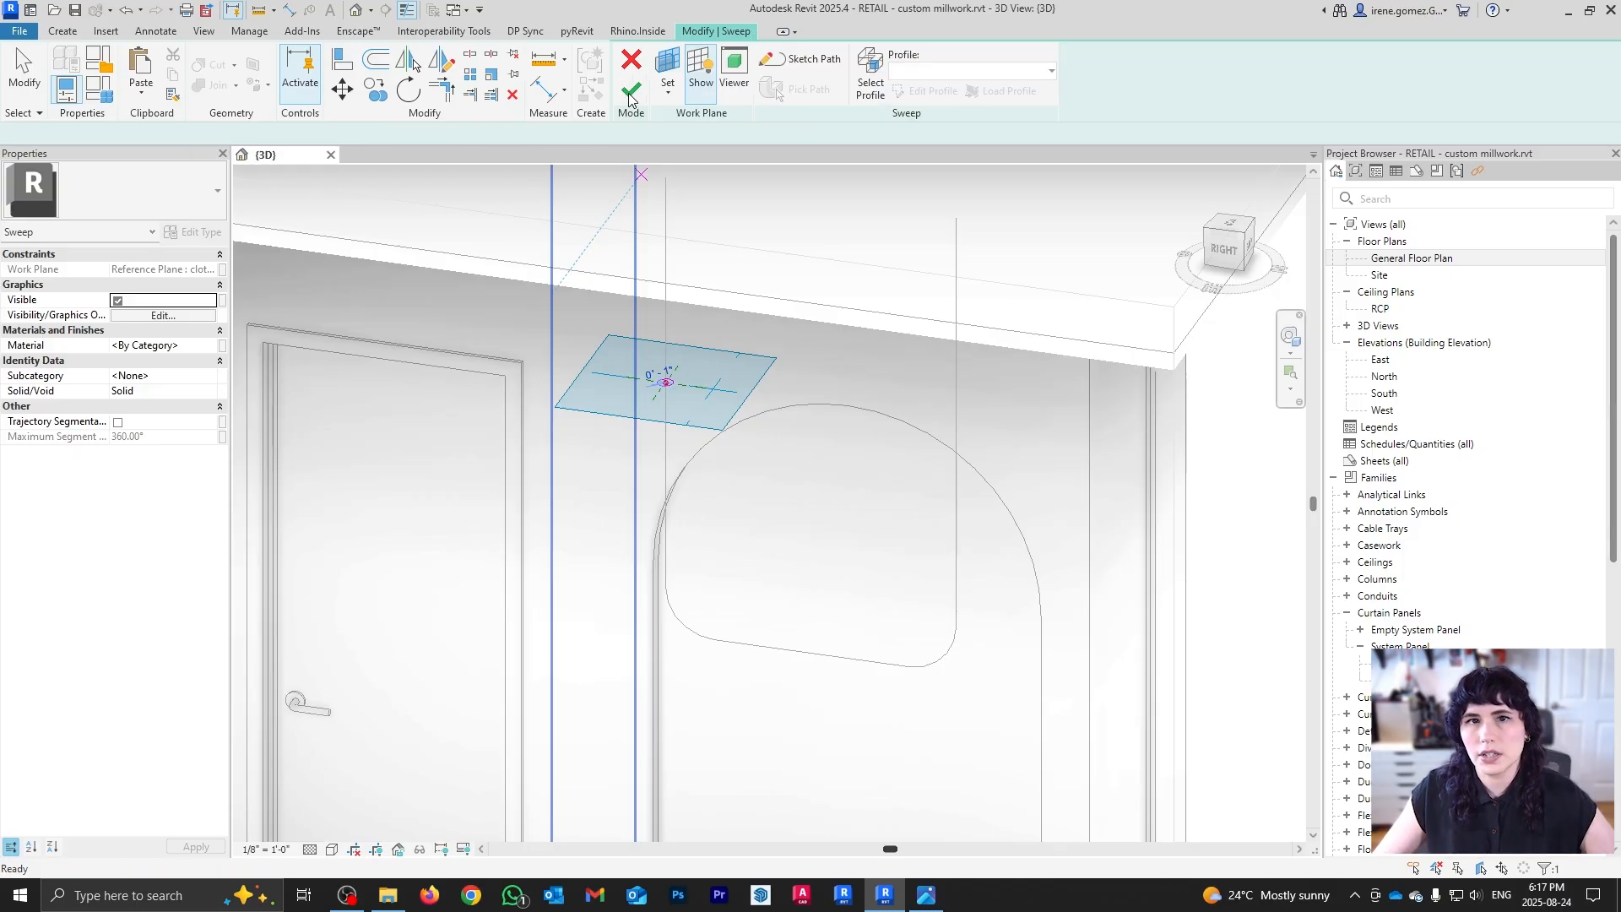
left_click(631, 97)
Step: Reopen the sweep's profile and reduce the rod's circle radius to 1/2"
scroll(823, 542, "down", 4)
scroll(821, 539, "down", 1)
middle_click_drag(871, 634, 786, 414, "shift")
scroll(797, 534, "up", 4)
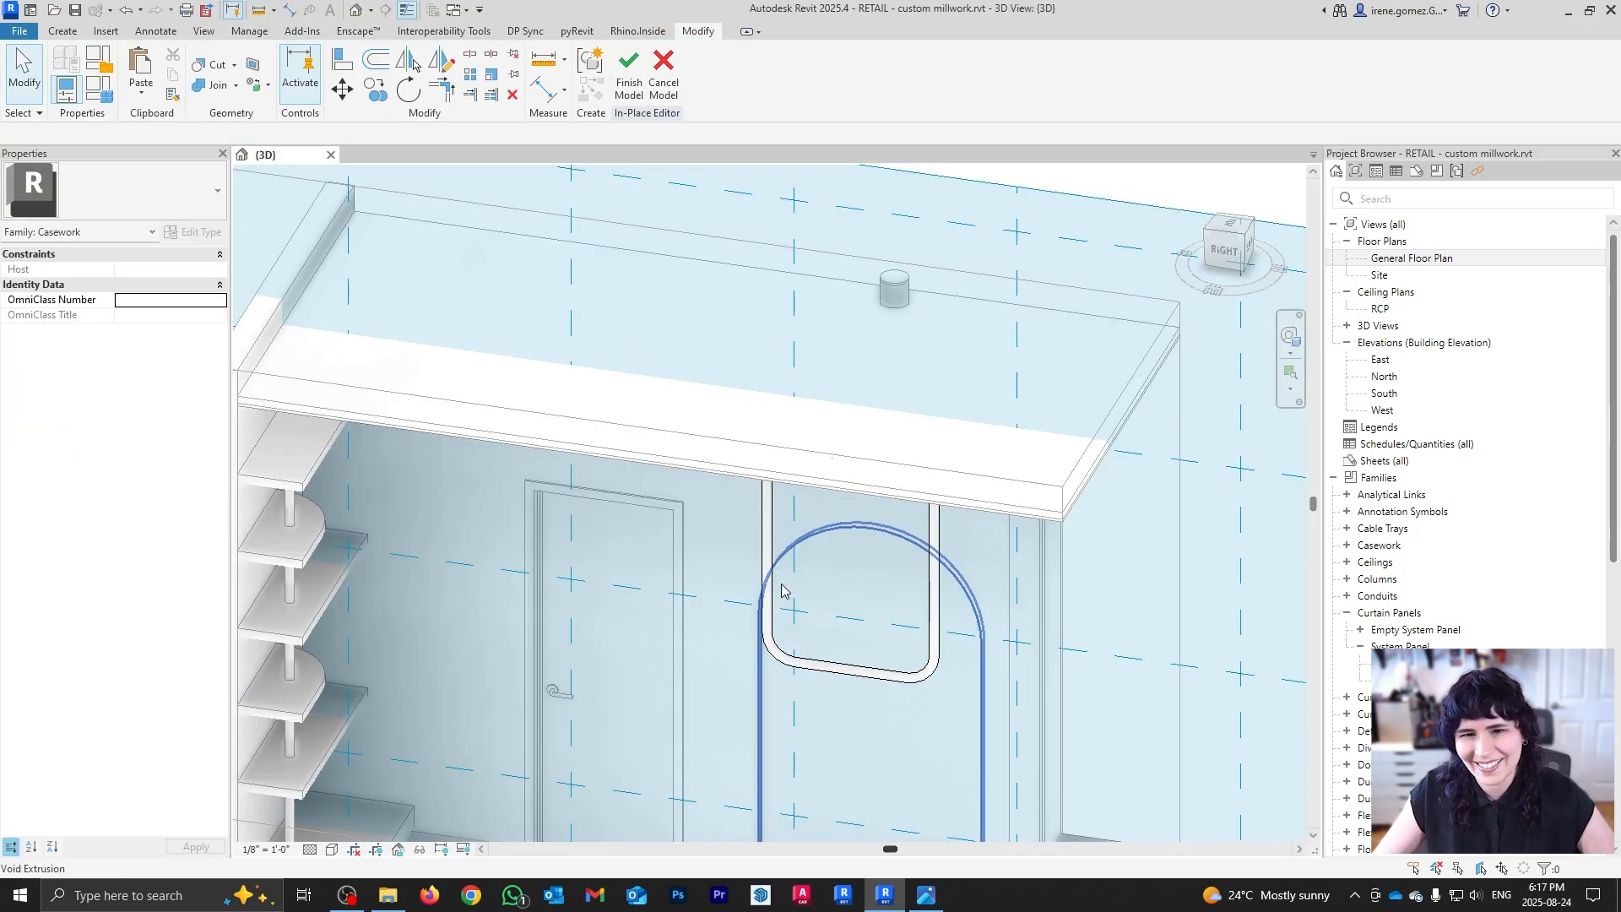
double_click(767, 508)
scroll(767, 507, "up", 3)
scroll(767, 506, "up", 2)
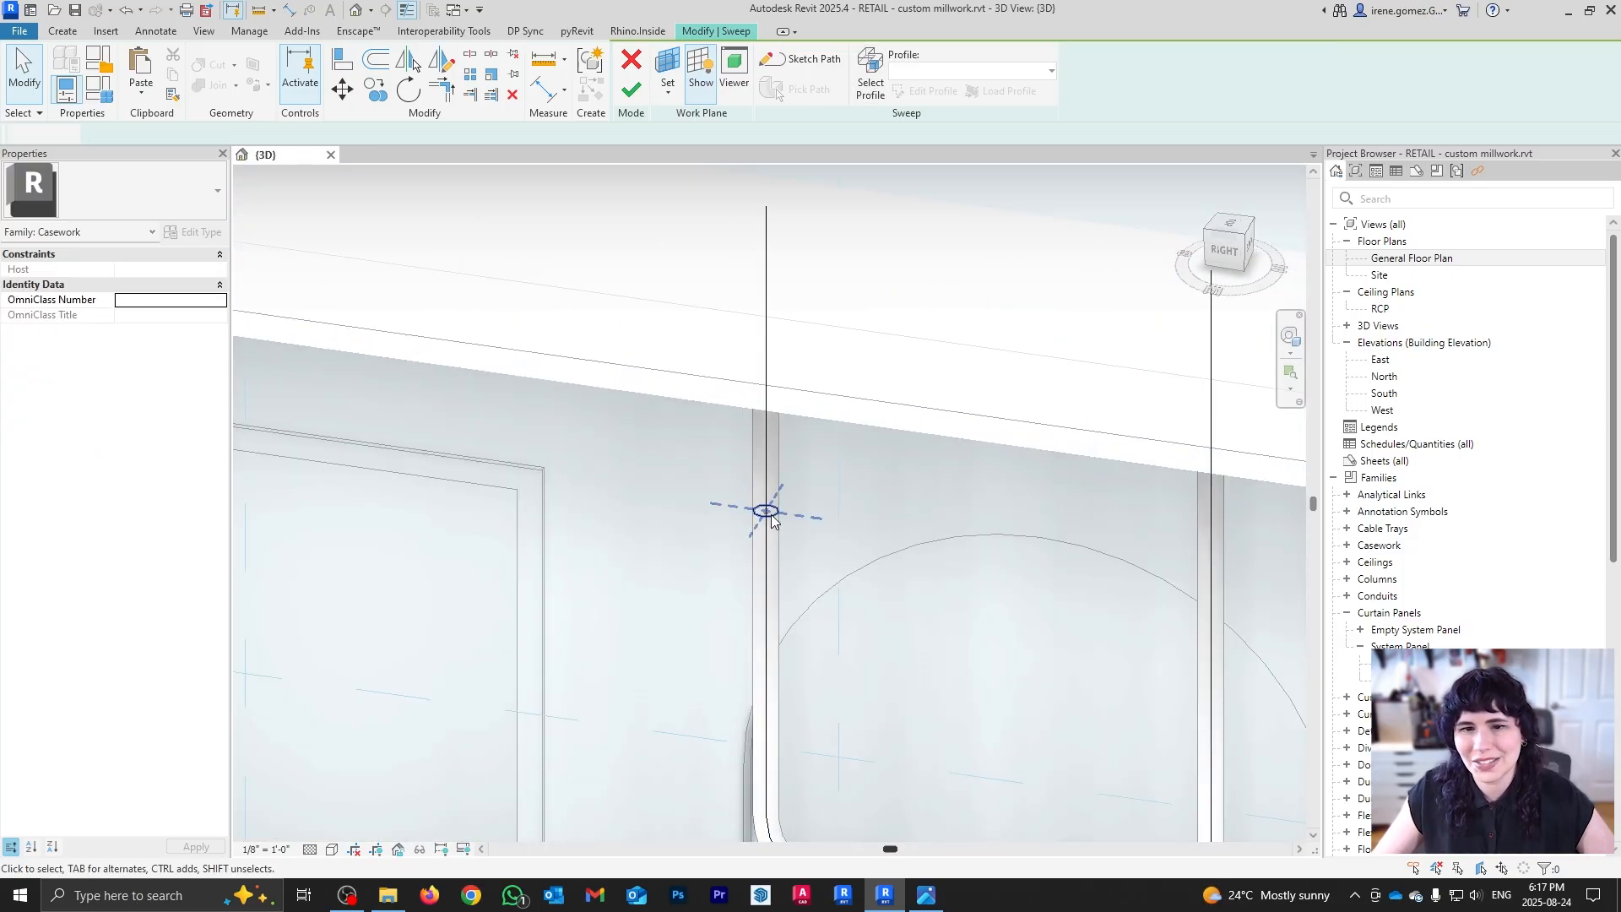
double_click(769, 511)
scroll(772, 519, "up", 3)
left_click(777, 529)
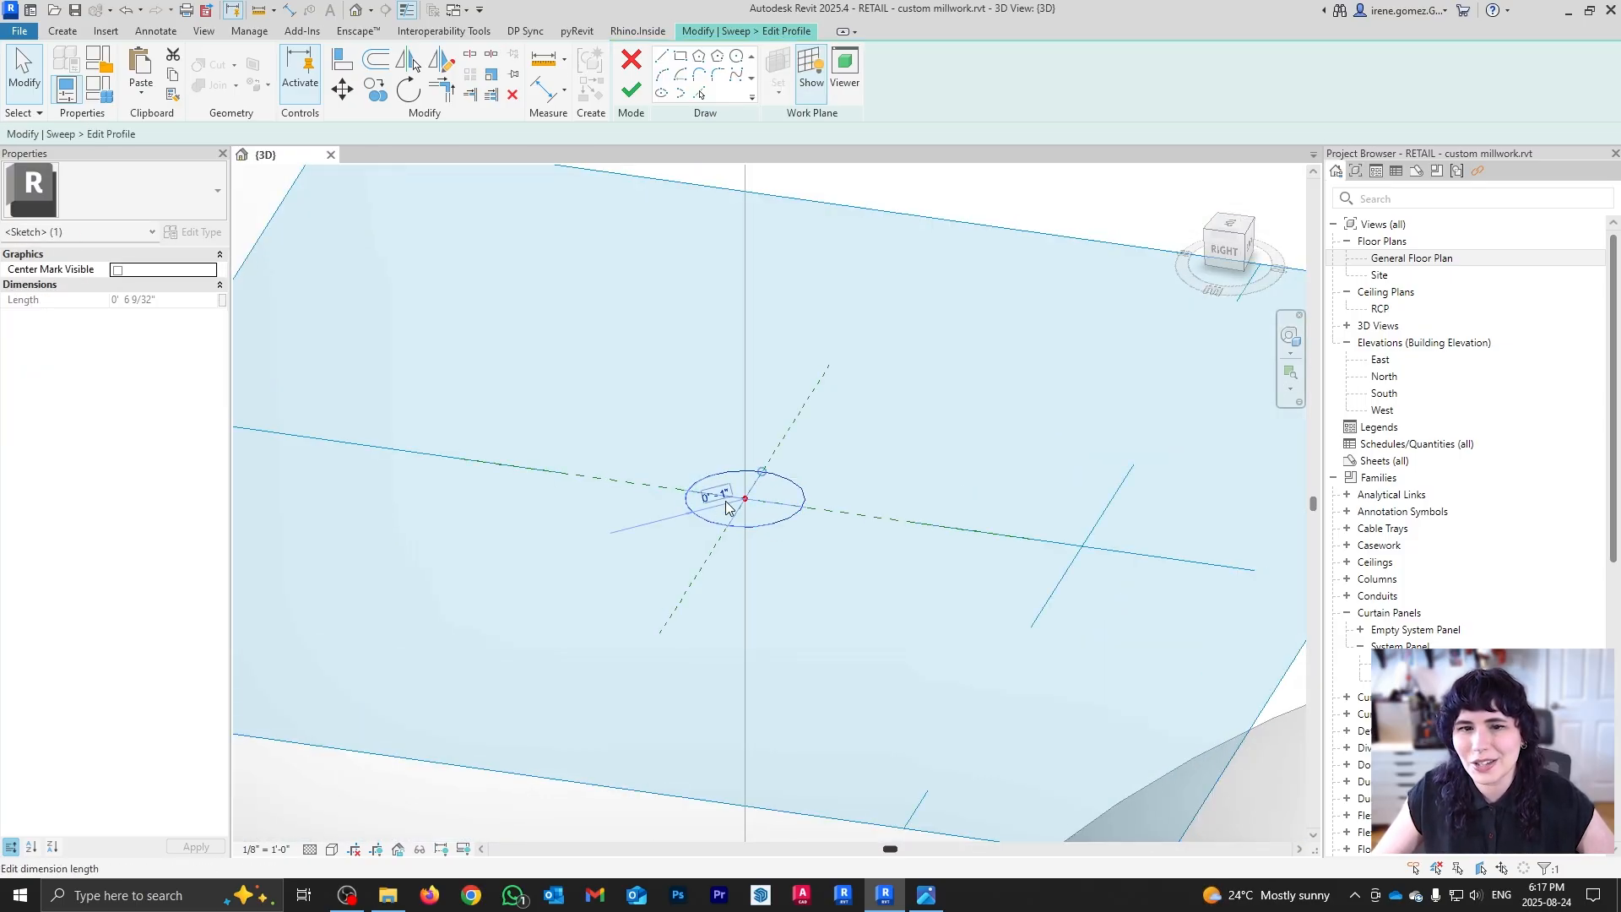
left_click(723, 496)
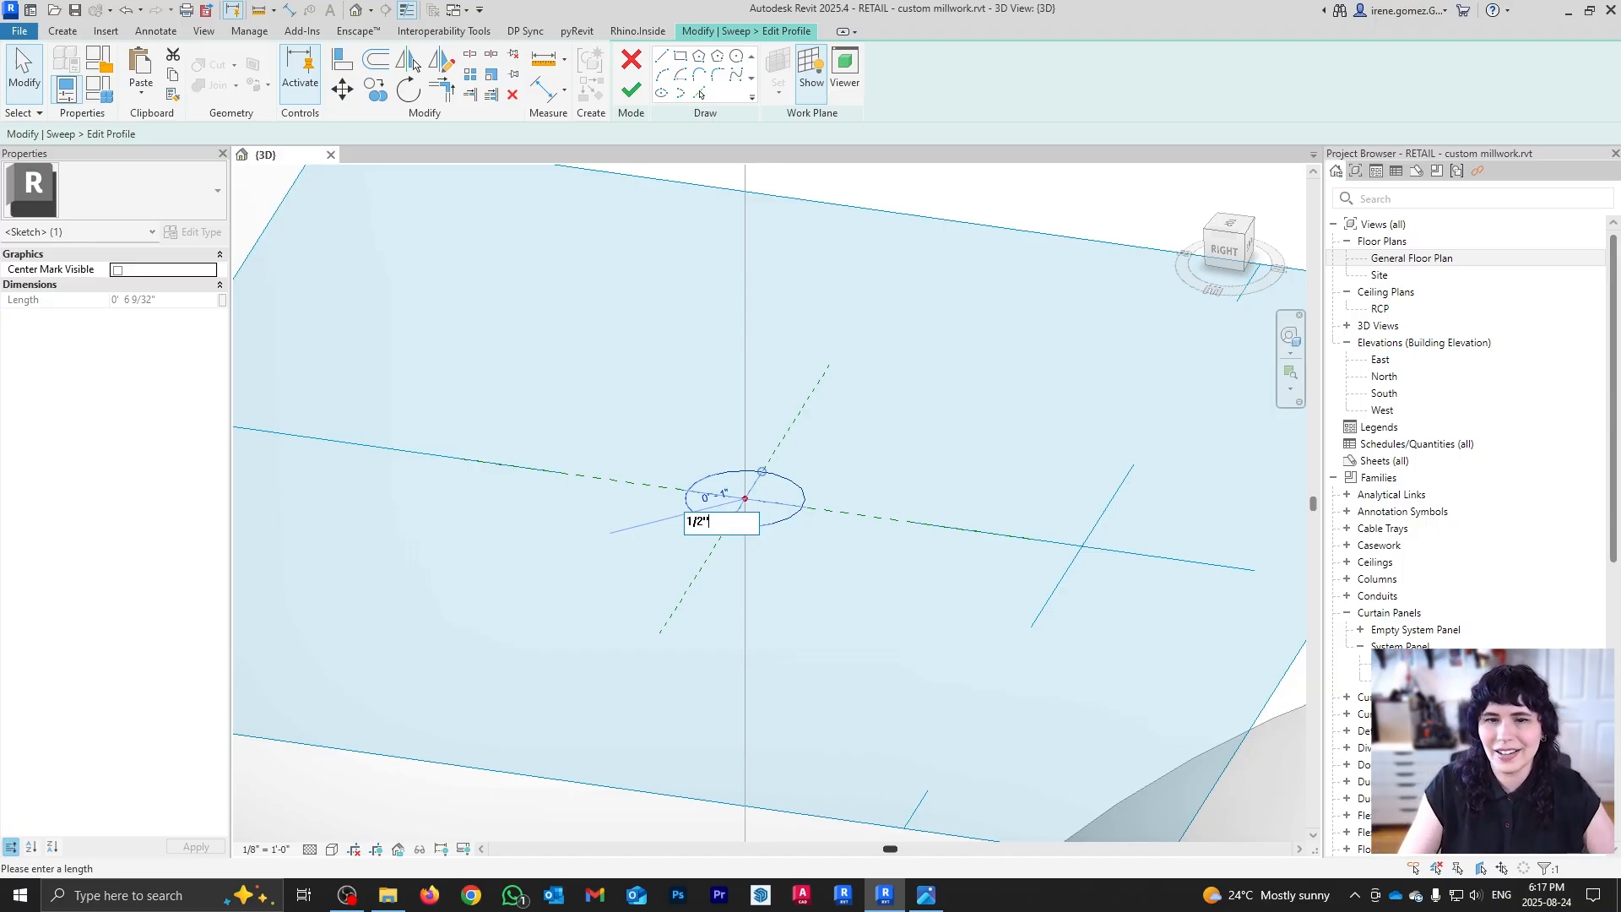
type("1/2\"")
key("Return")
left_click(633, 93)
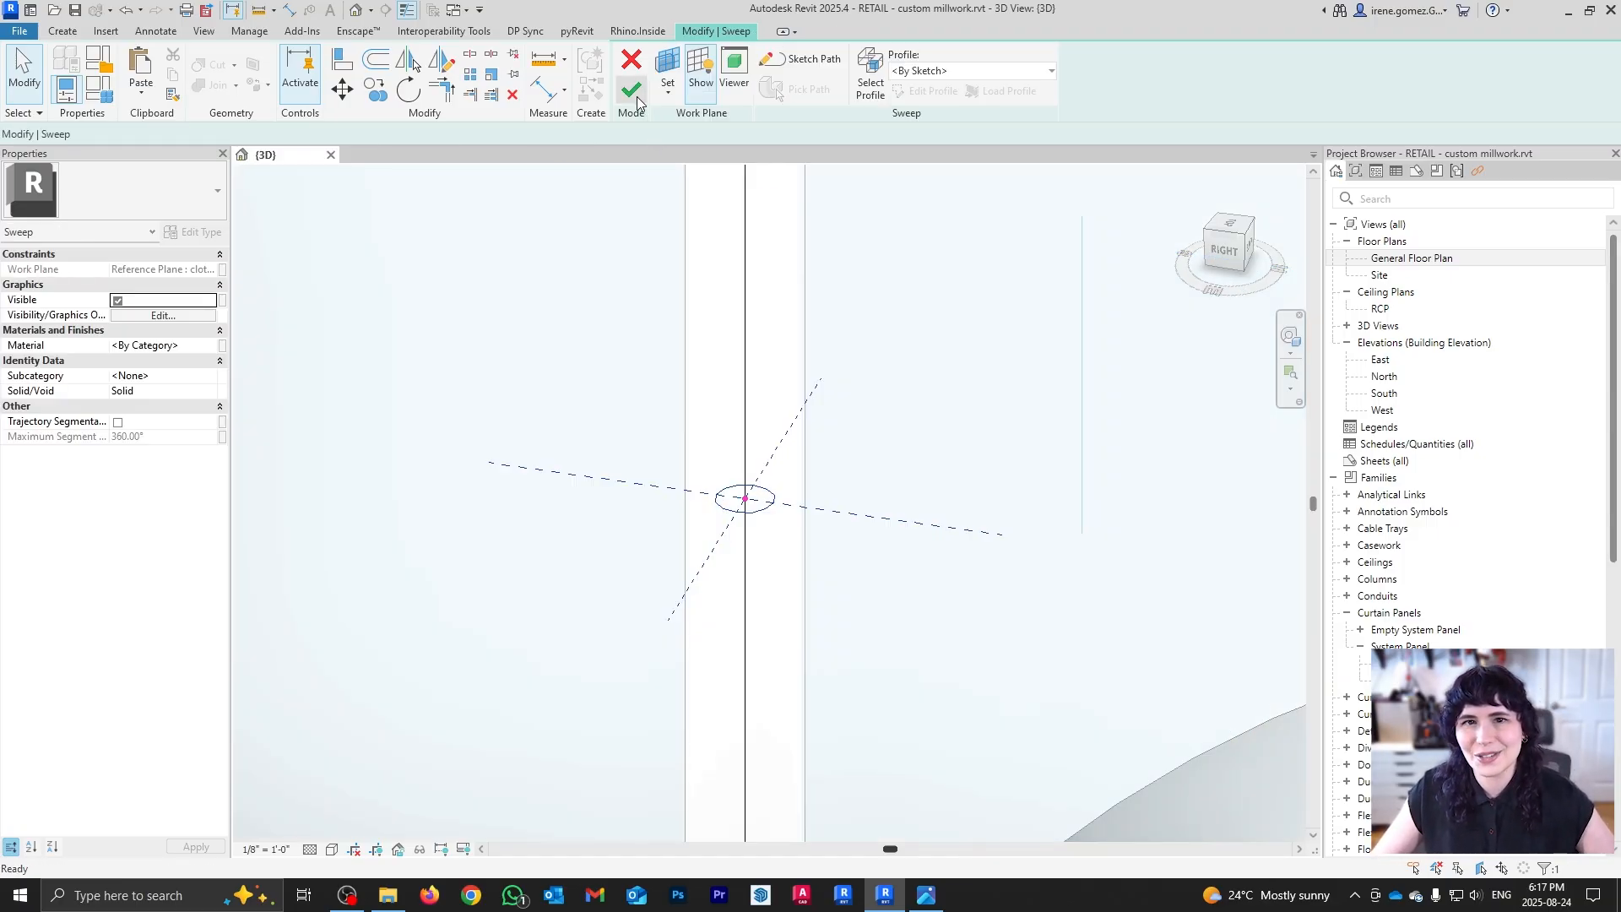
left_click(637, 102)
scroll(728, 378, "down", 5)
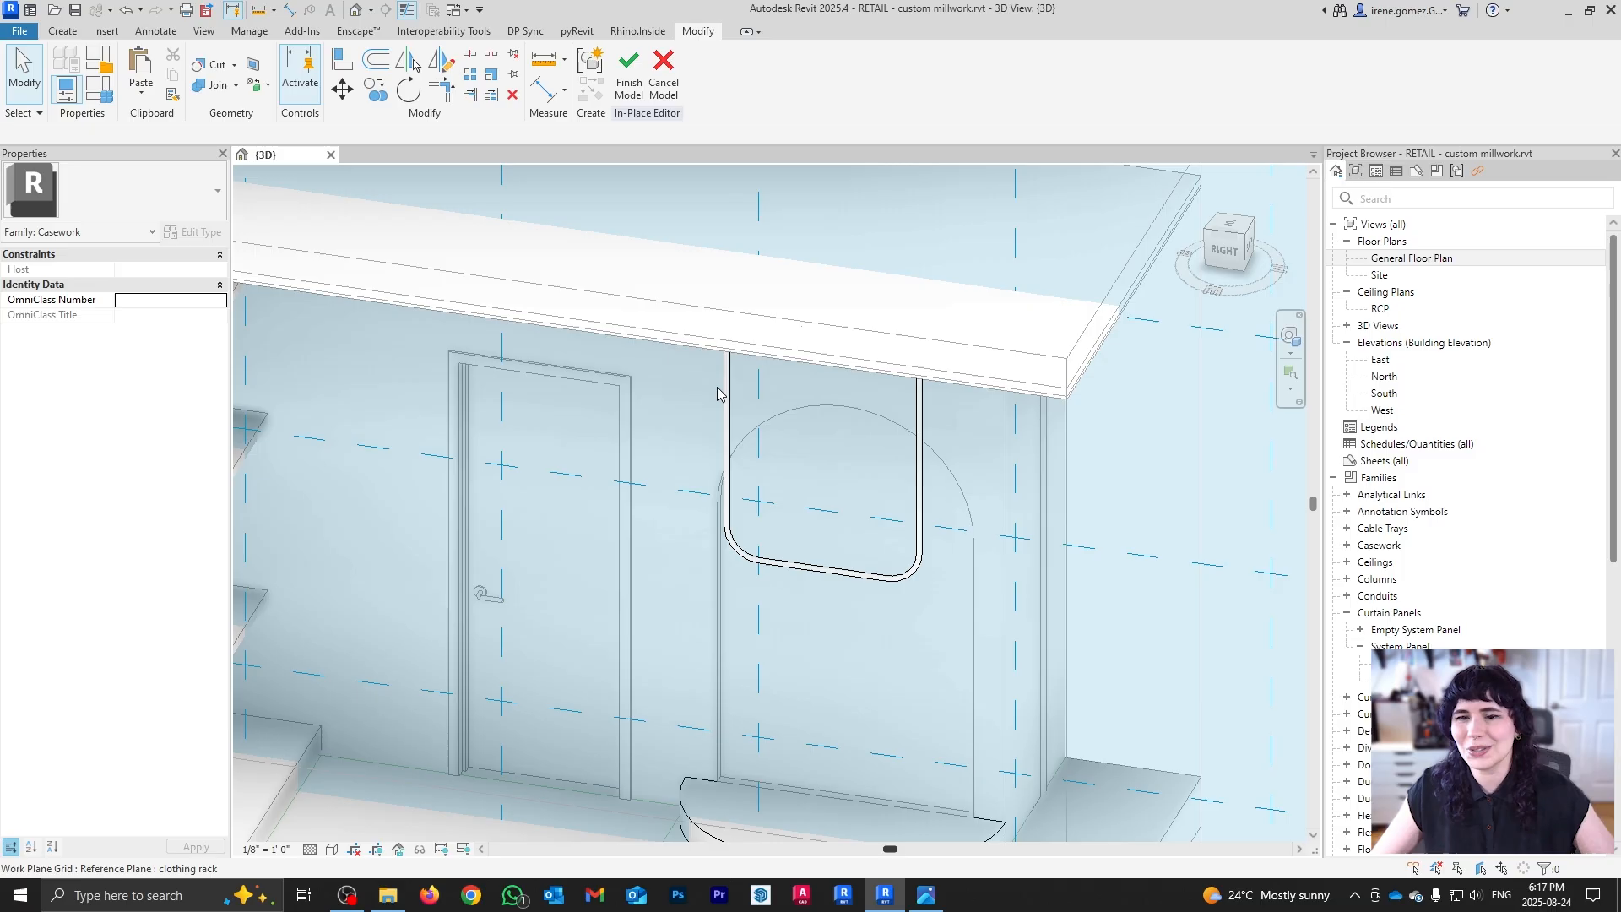
Step: Hide the work plane, finish the in-place Casework model, and orbit around the store
scroll(718, 388, "down", 3)
middle_click_drag(879, 706, 890, 633, "shift")
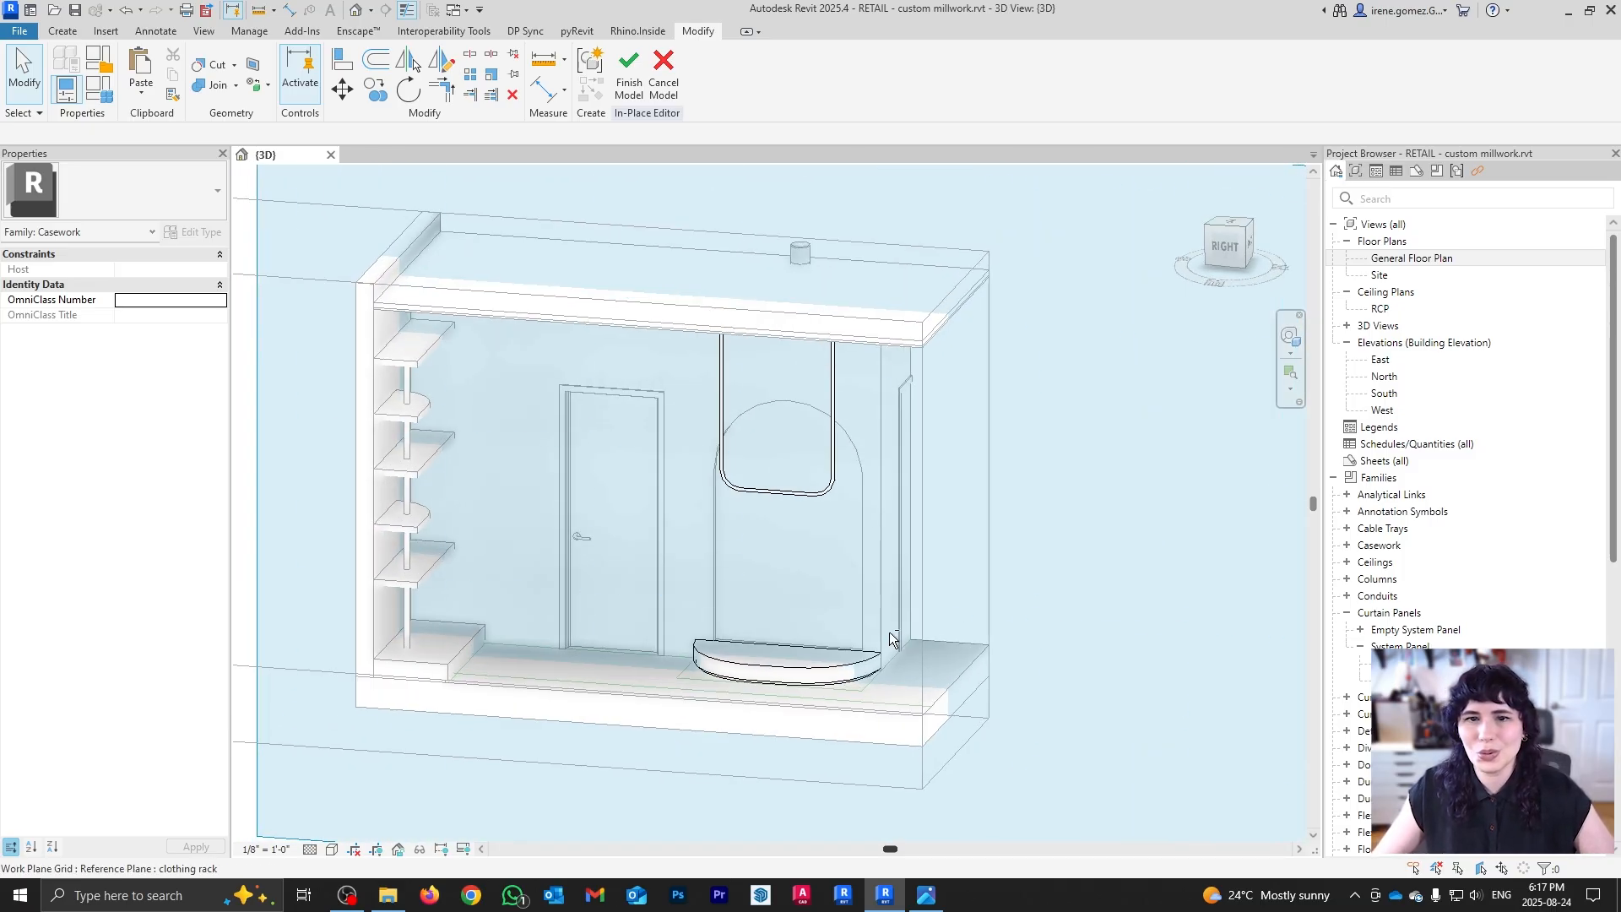
left_click(61, 32)
left_click(1036, 72)
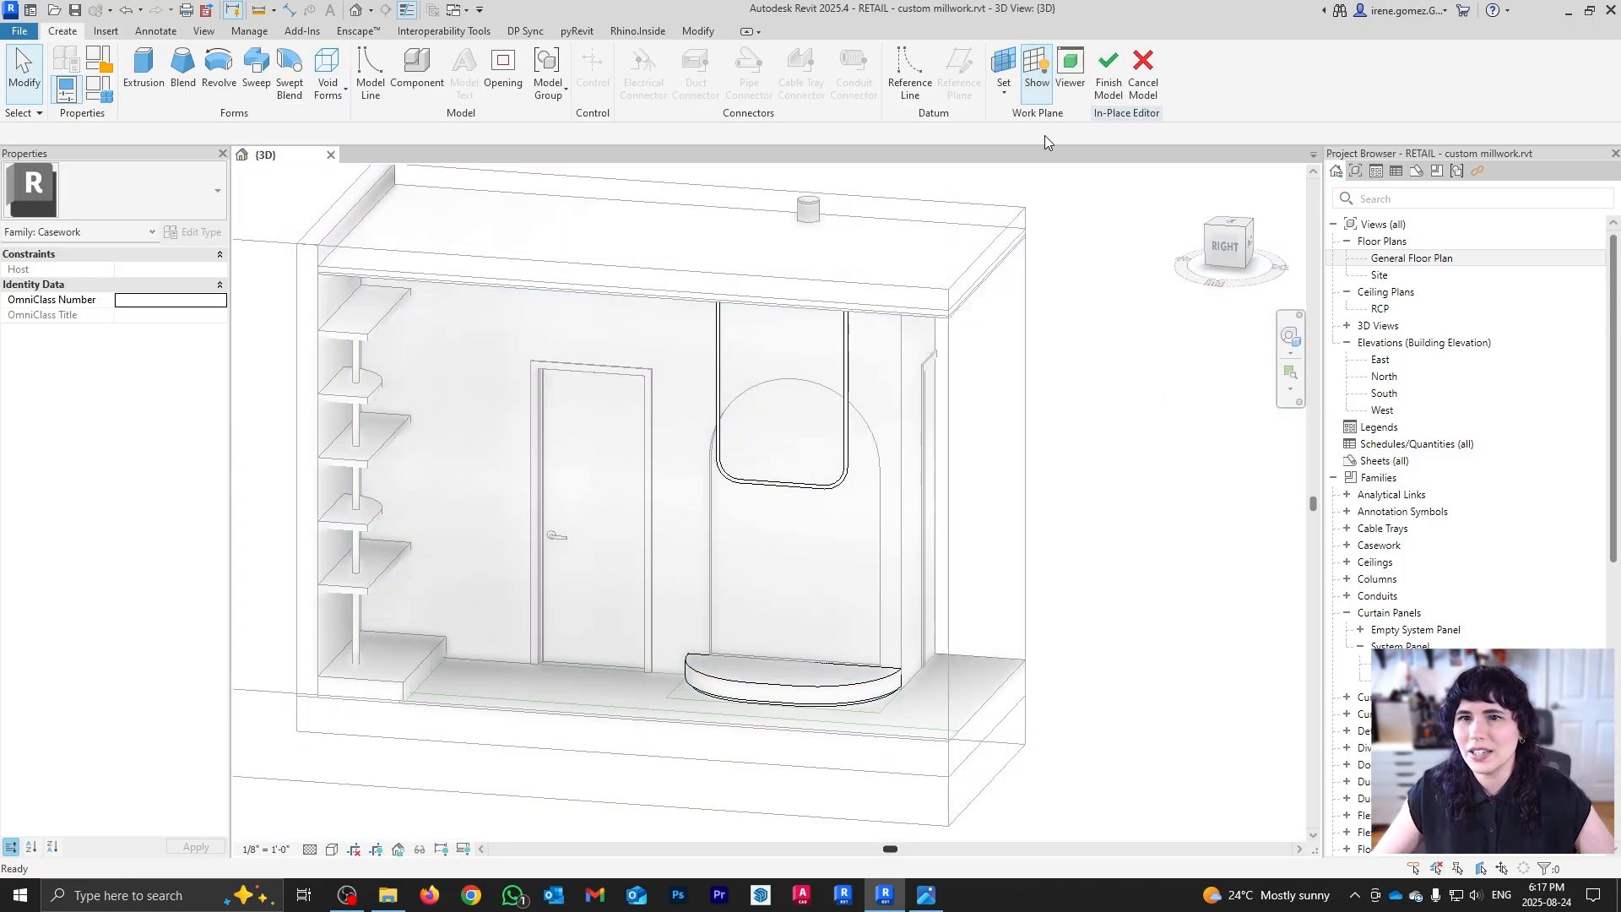
left_click(1109, 72)
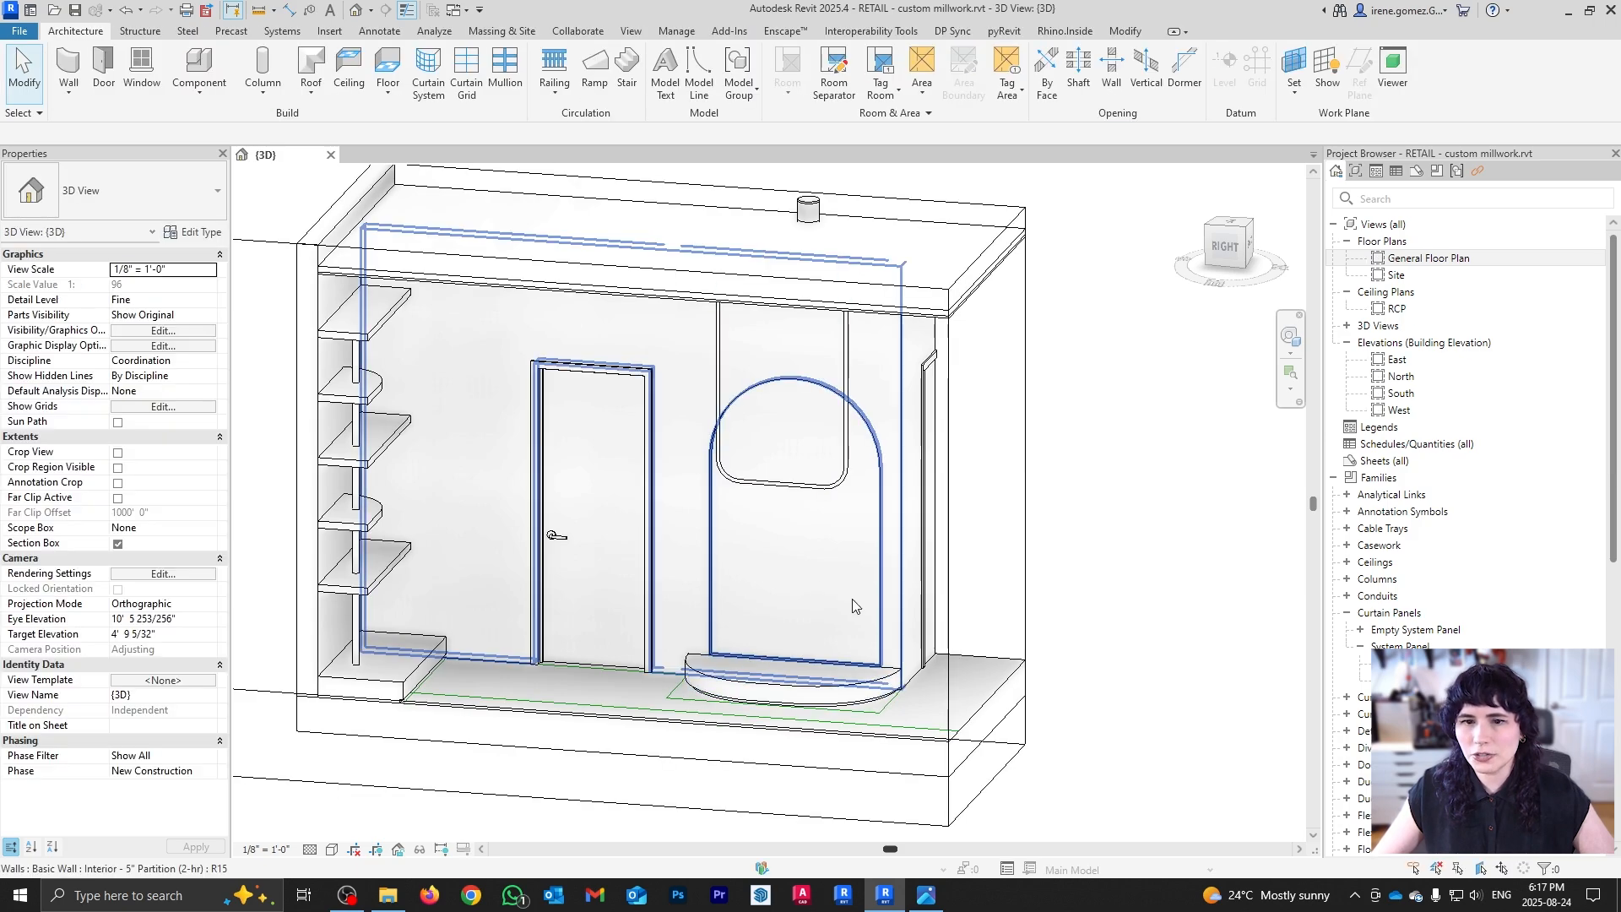
middle_click_drag(821, 590, 934, 792, "shift")
scroll(738, 585, "down", 1)
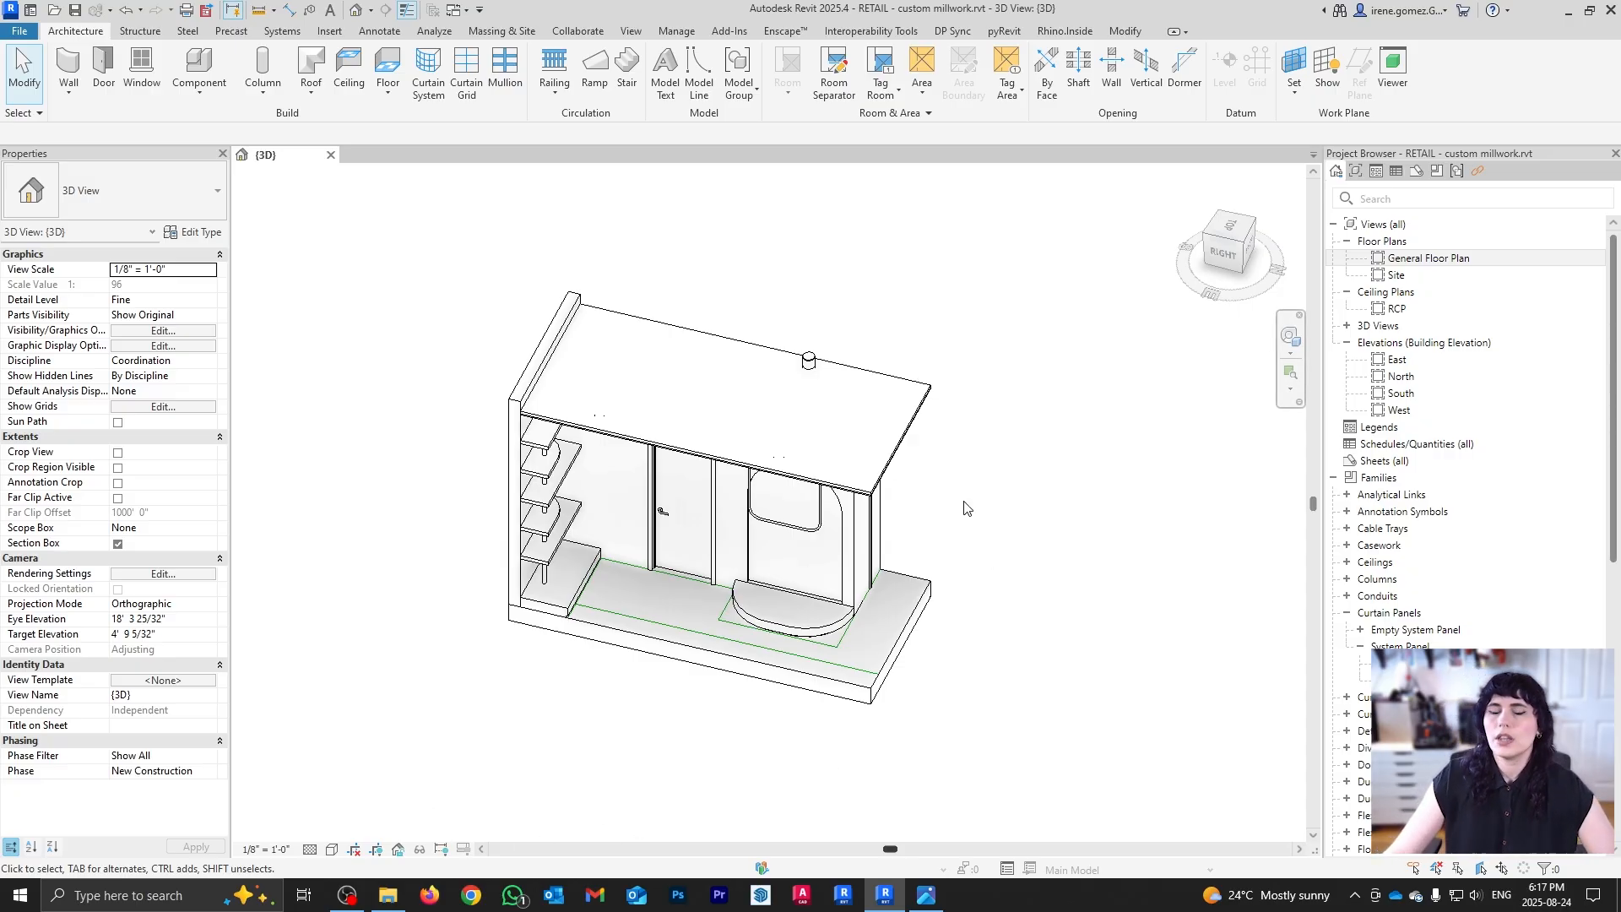
middle_click_drag(1047, 479, 787, 491, "shift")
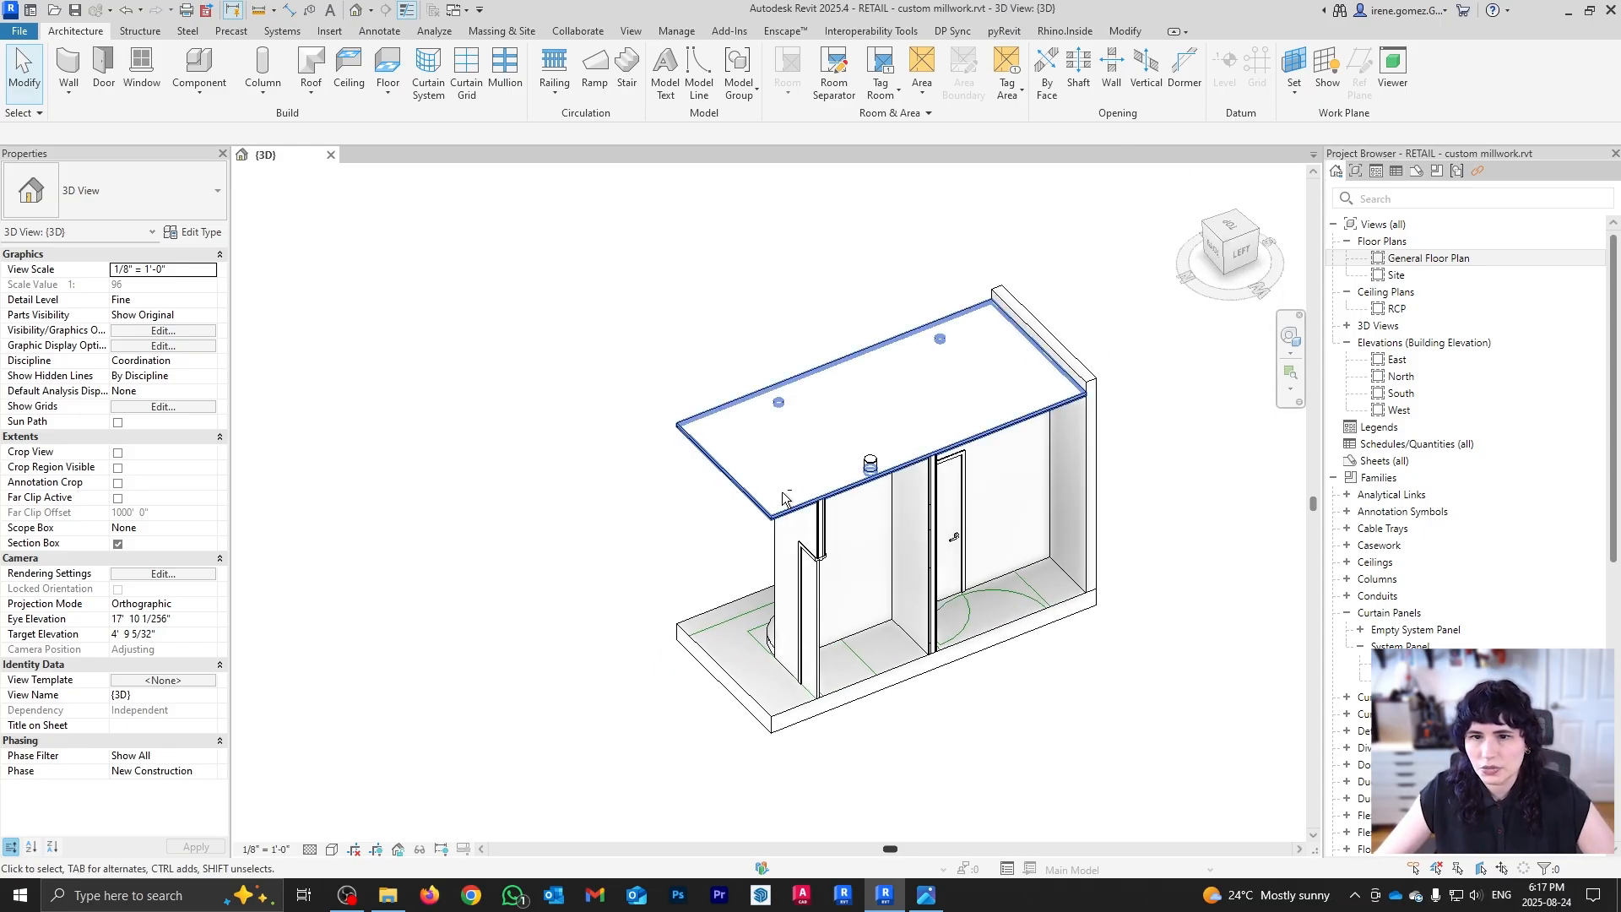
Step: Step from the store interior render to the fluted vanity reference photo in Photos
left_click(926, 895)
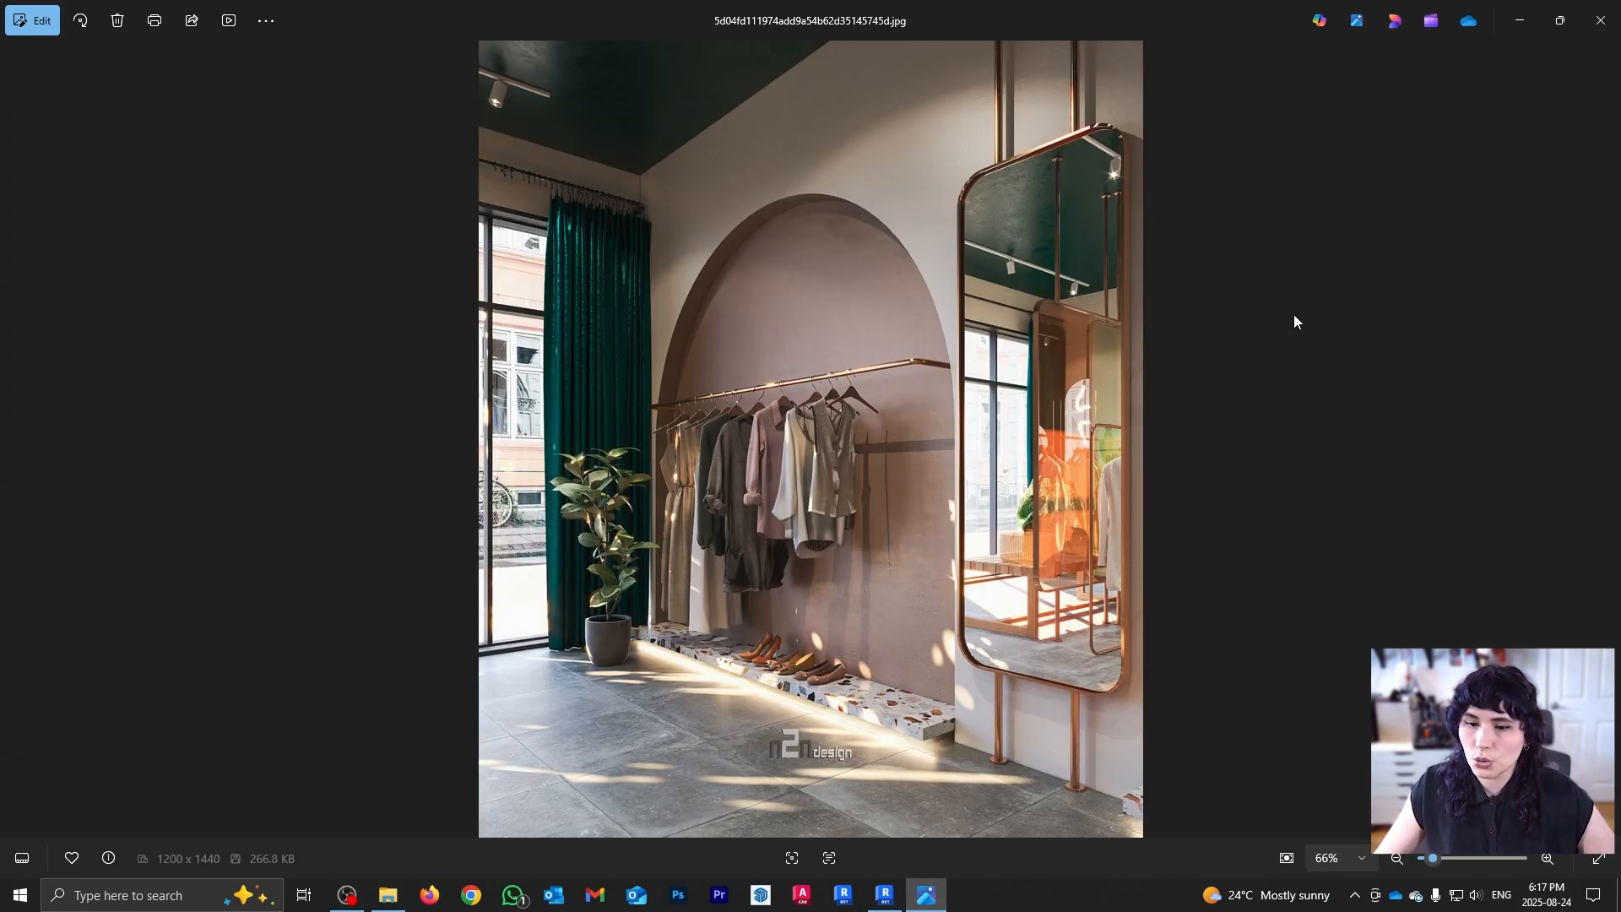
left_click(1605, 15)
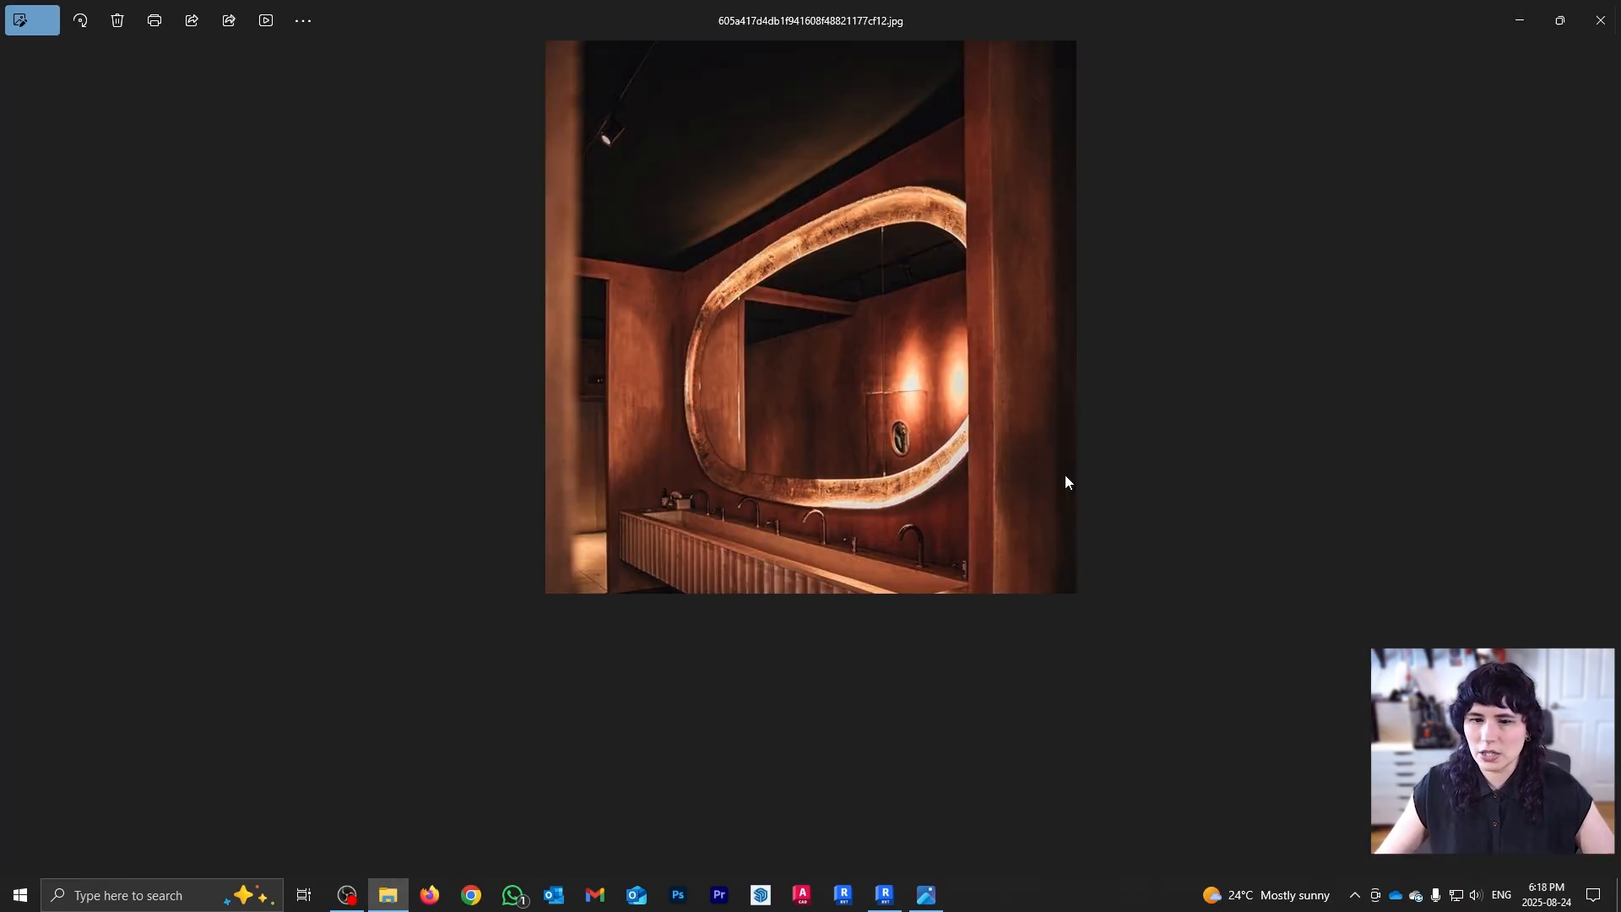
key("Right")
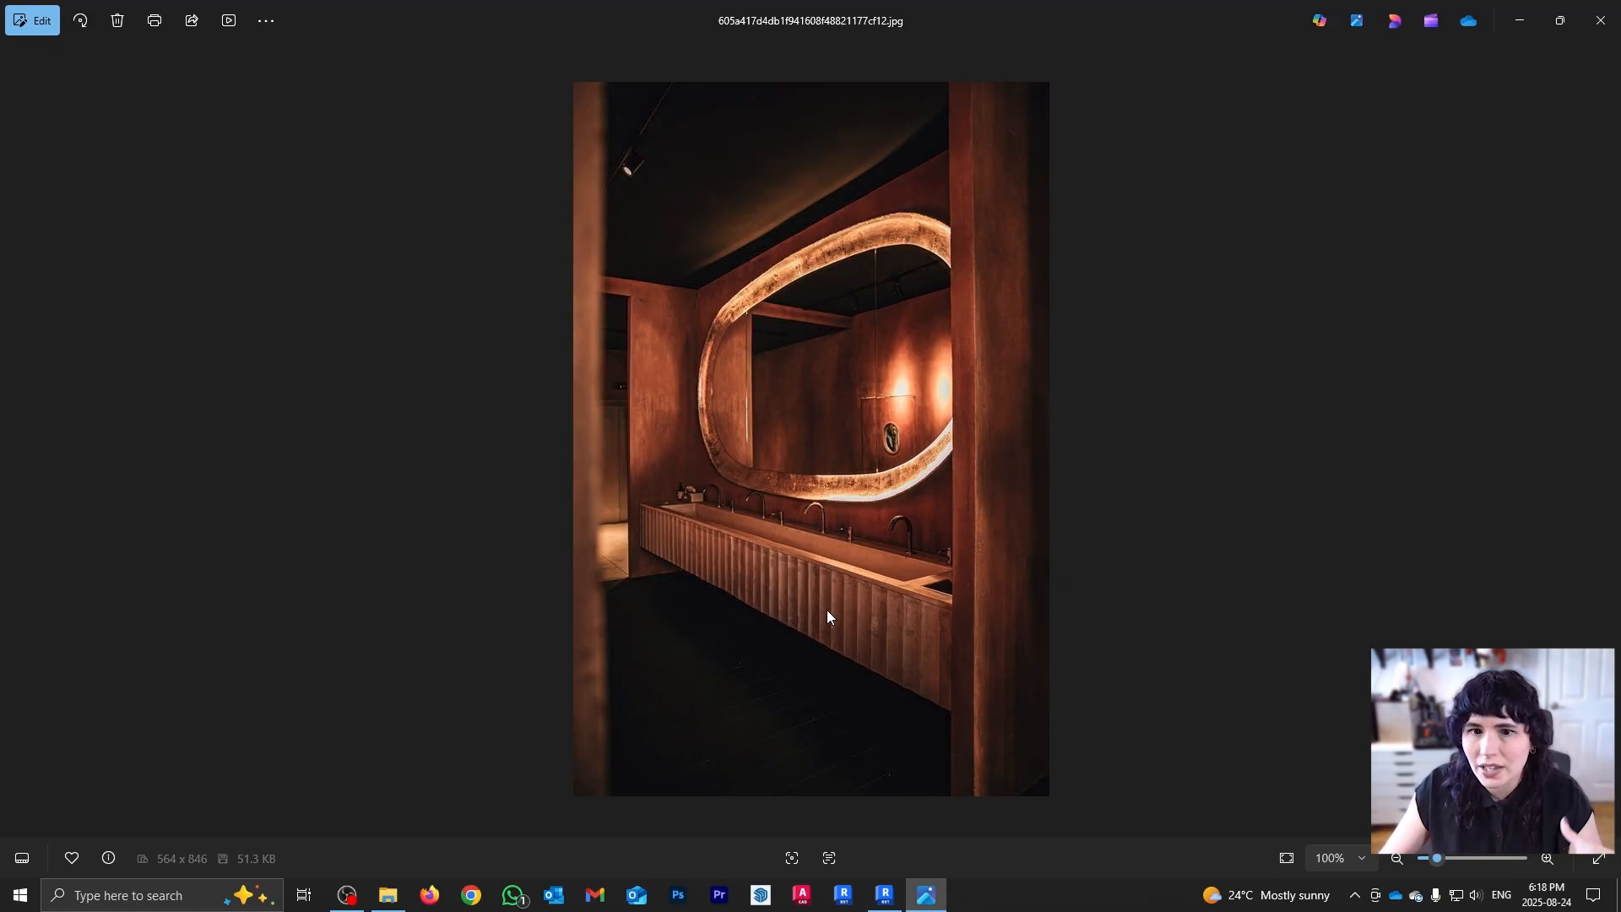
Step: Shrink the section box around the vanity corner of the store
left_click(892, 899)
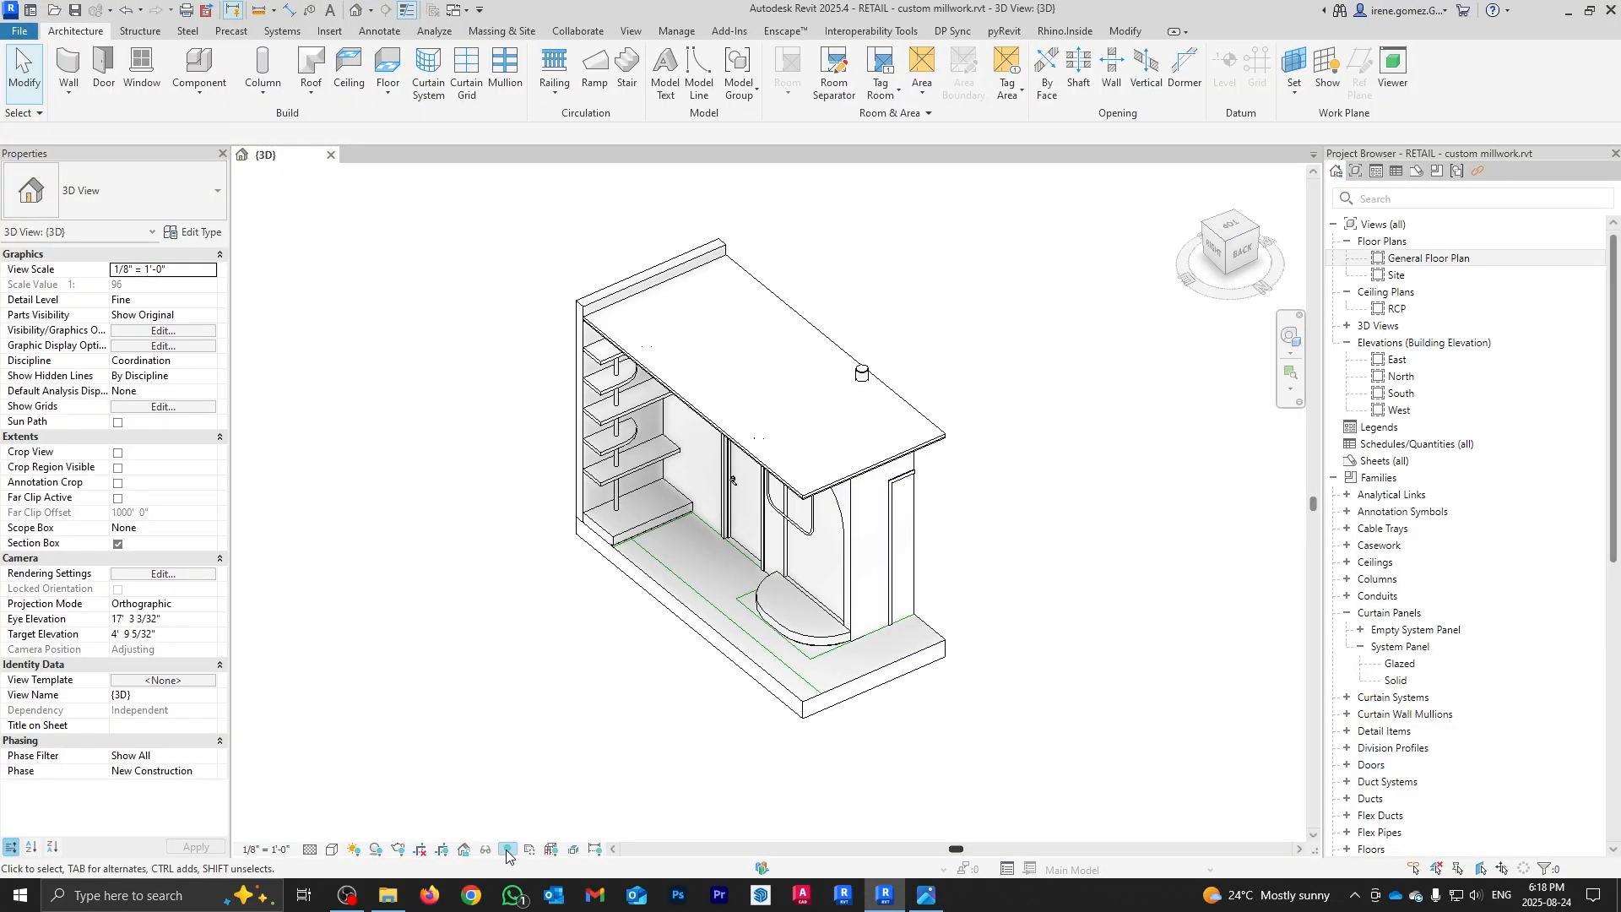
left_click(507, 850)
left_click(963, 521)
middle_click_drag(777, 523, 895, 528, "shift")
left_click_drag(673, 583, 853, 542)
middle_click_drag(996, 524, 1005, 465, "shift")
left_click(675, 642)
left_click(507, 850)
Step: Hide the ceiling above the vanity area to expose the back wall
right_click(922, 326)
left_click(1156, 431)
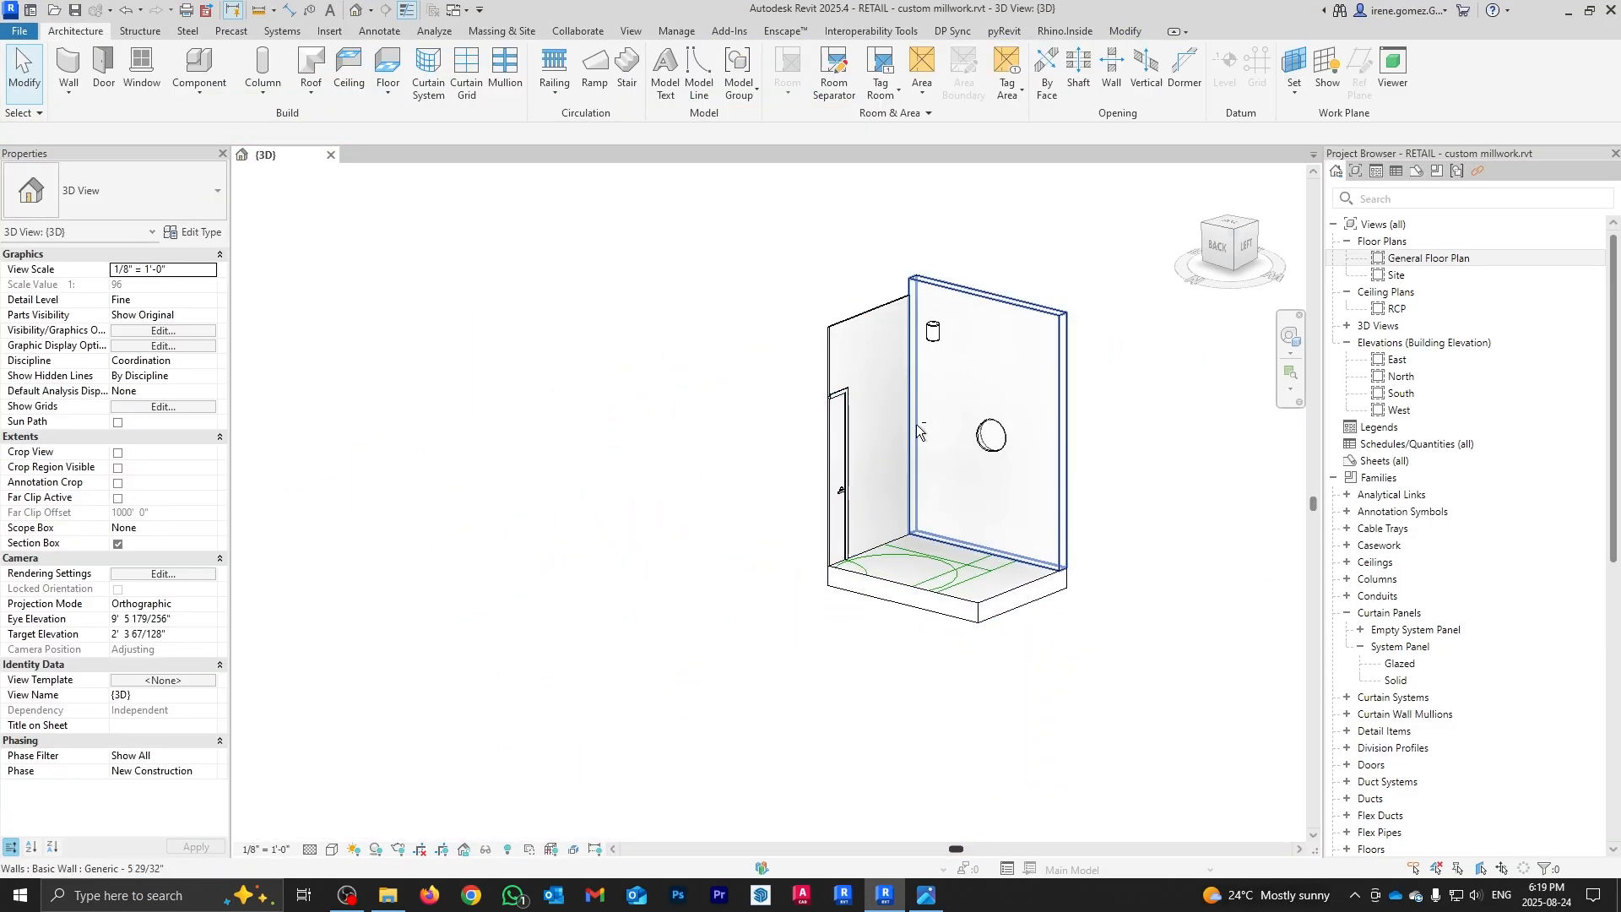
middle_click_drag(915, 424, 1014, 415, "shift")
scroll(1009, 474, "up", 3)
scroll(1015, 415, "down", 3)
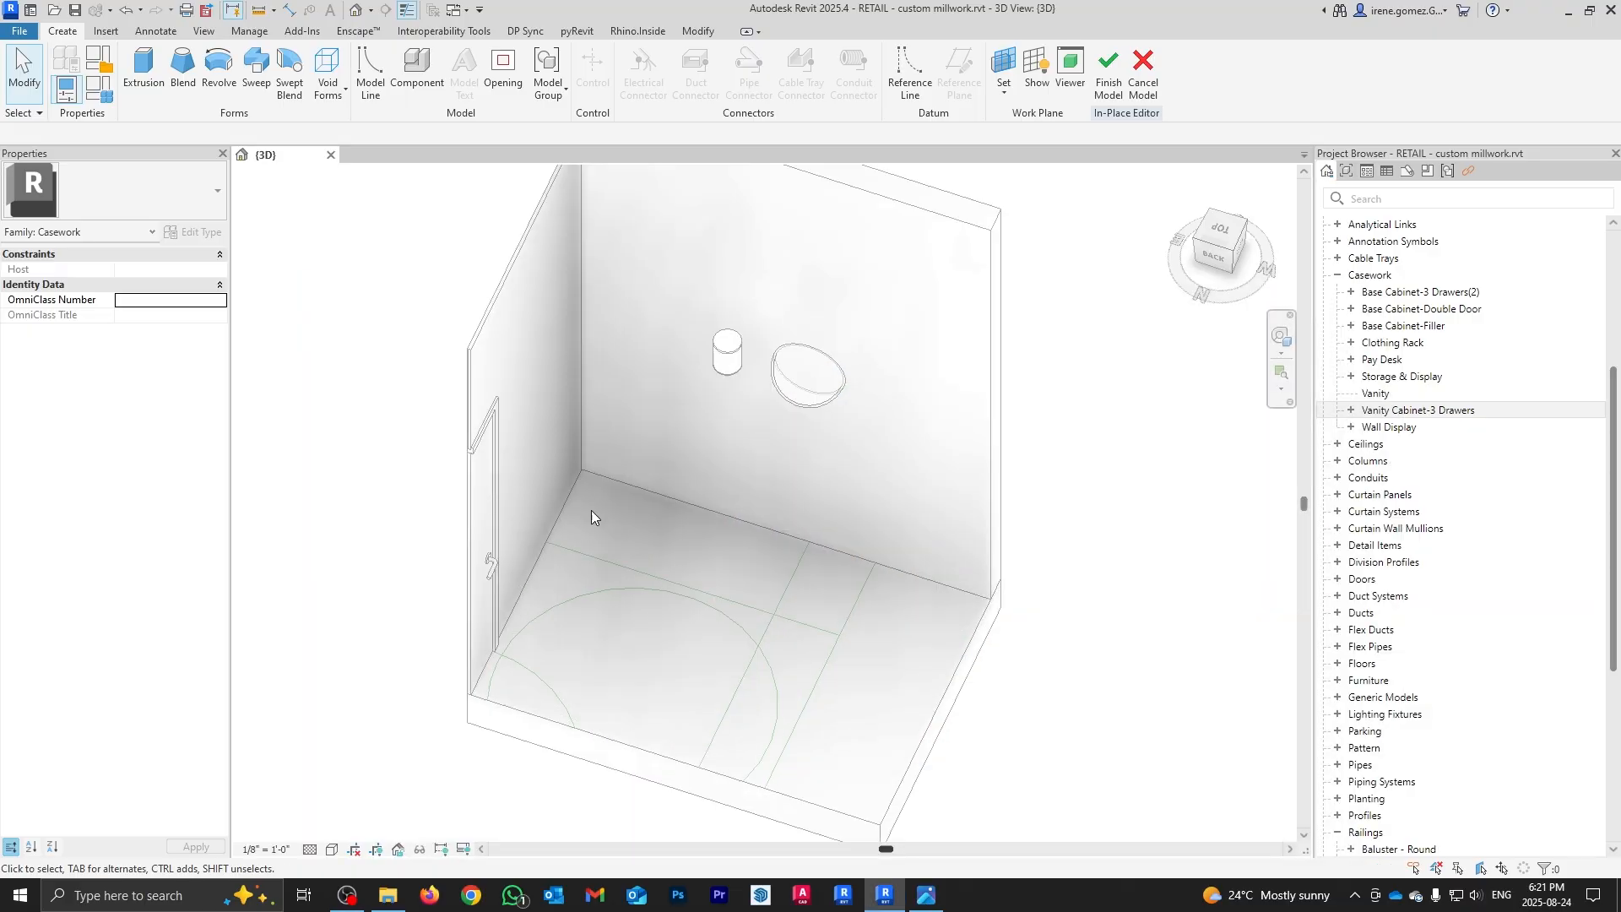
Step: Sketch the half-round counter outline against the back wall, deleting a stray line
left_click(1003, 72)
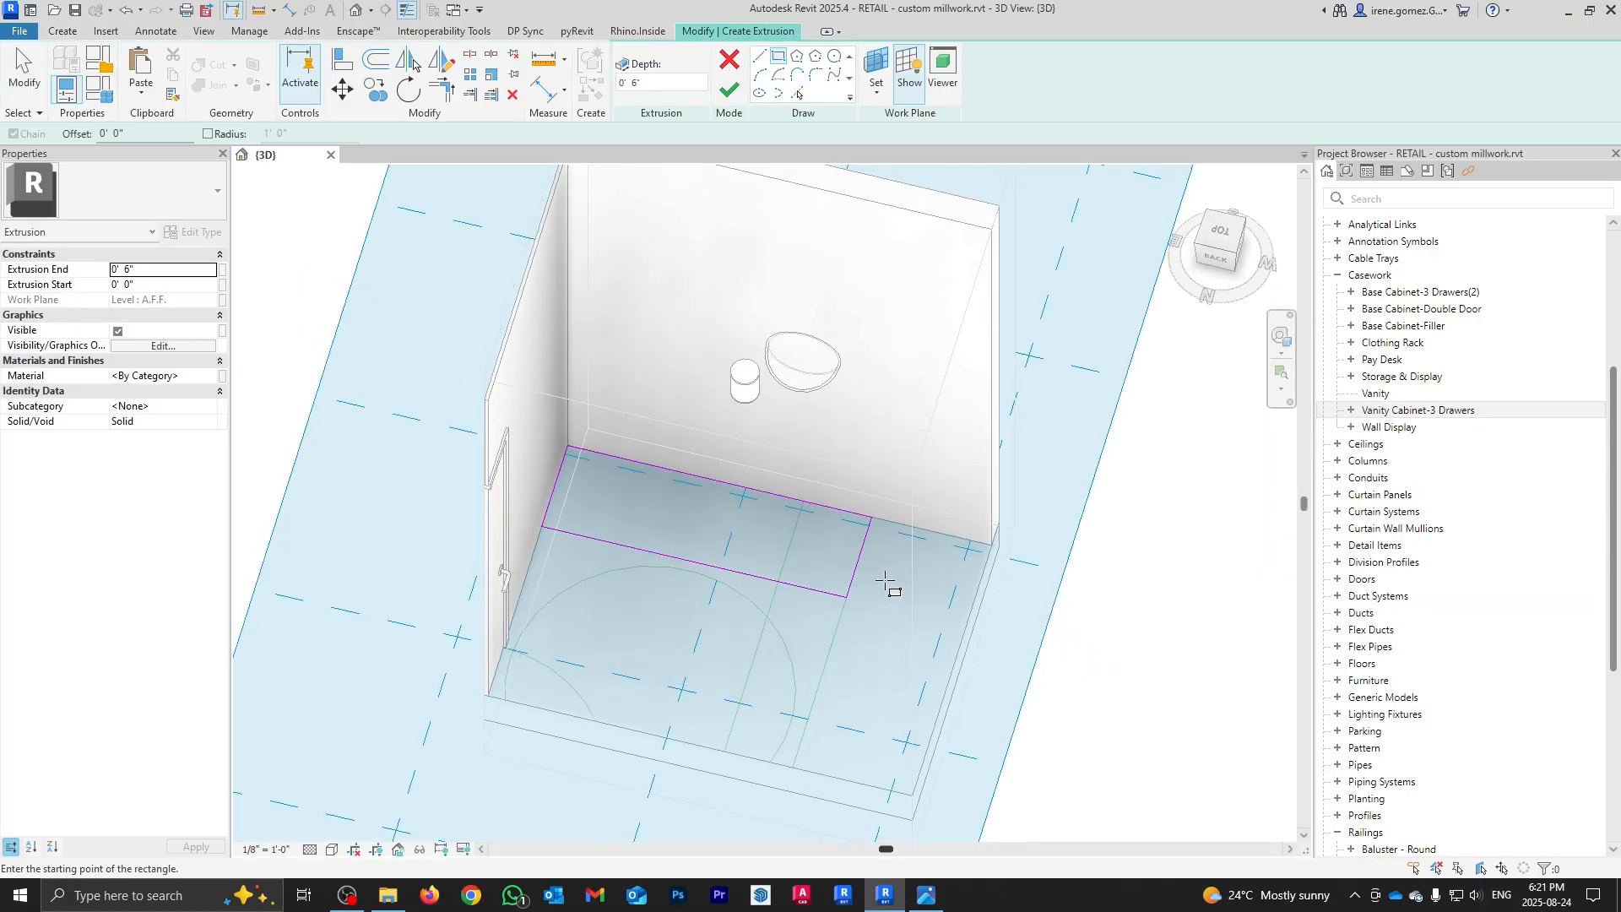
scroll(886, 583, "up", 3)
left_click(879, 510)
key("Delete")
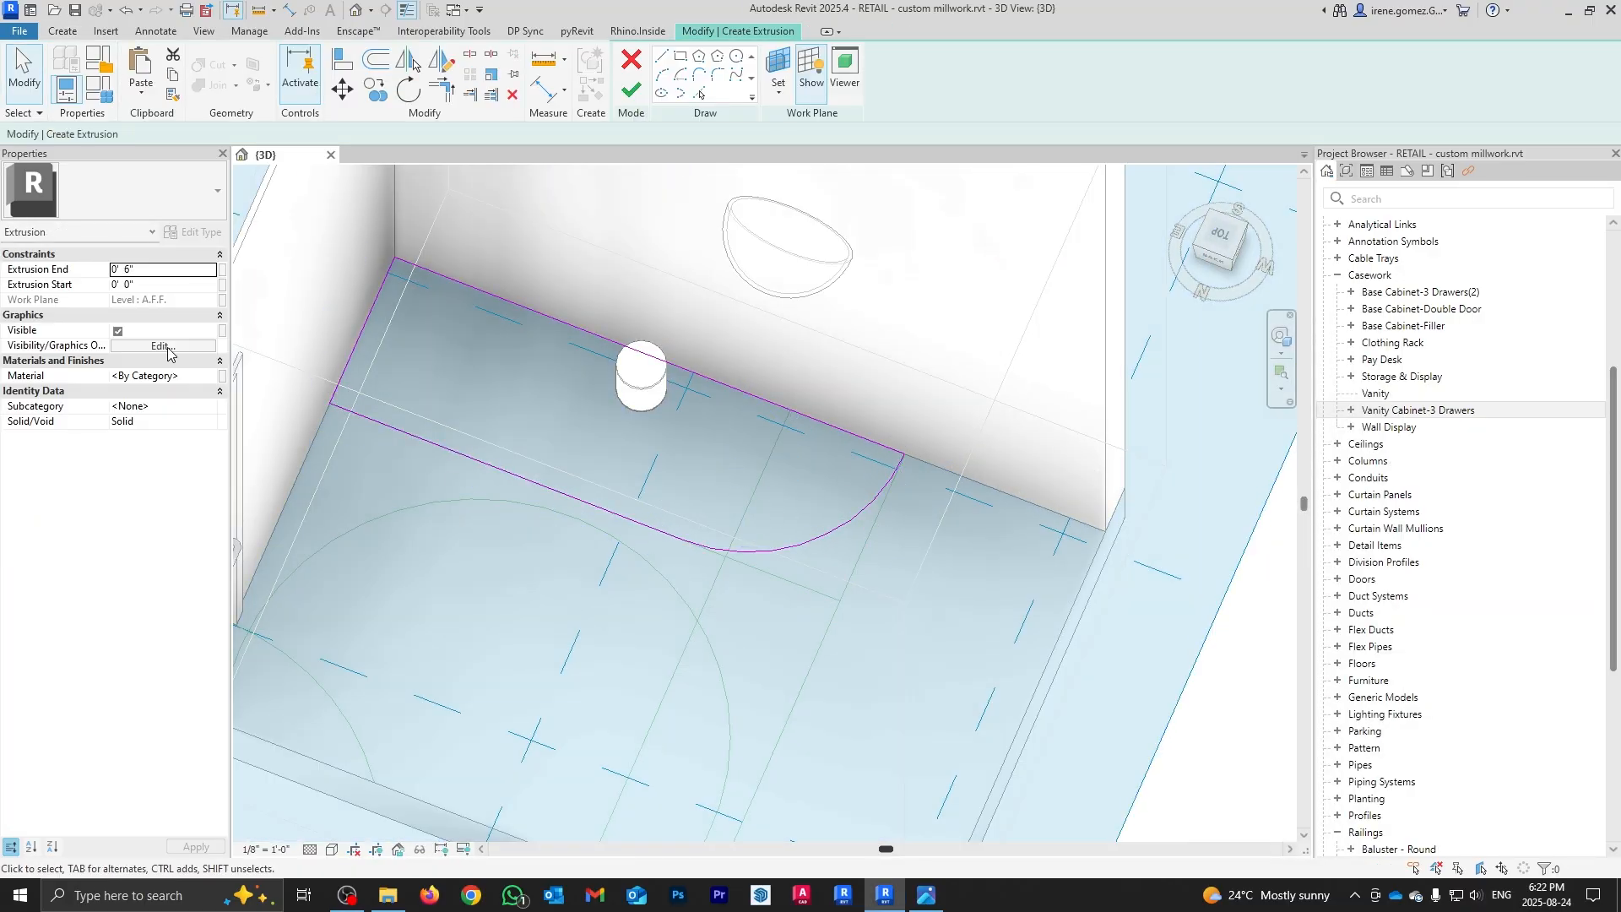
scroll(765, 503, "down", 3)
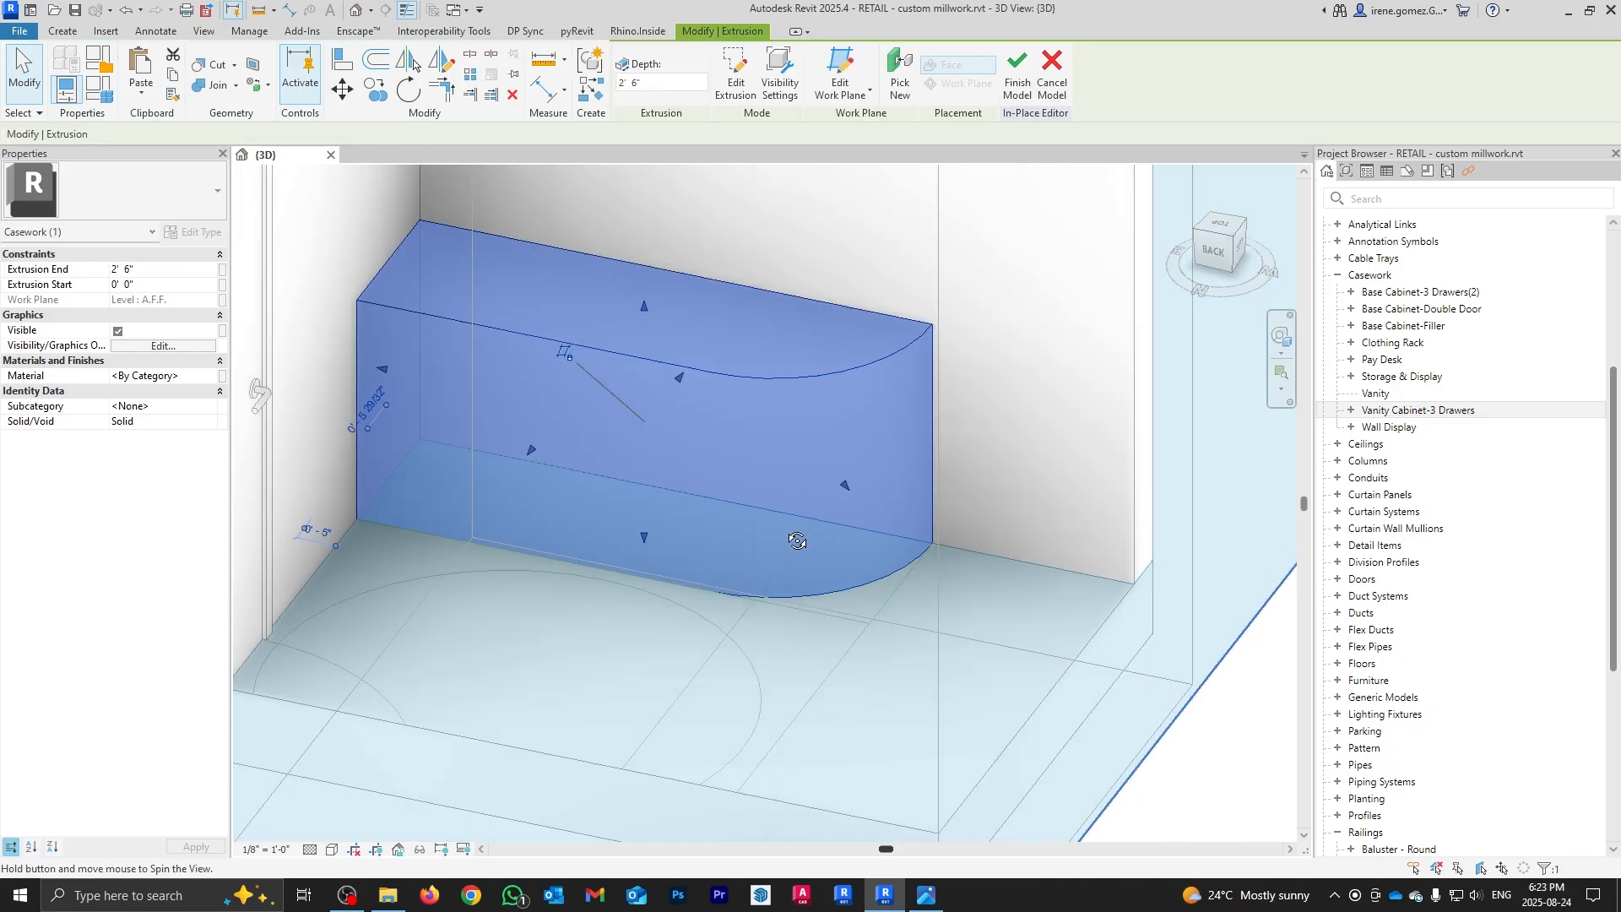
Step: Set the counter extrusion's offsets to lift it off the floor
left_click(929, 897)
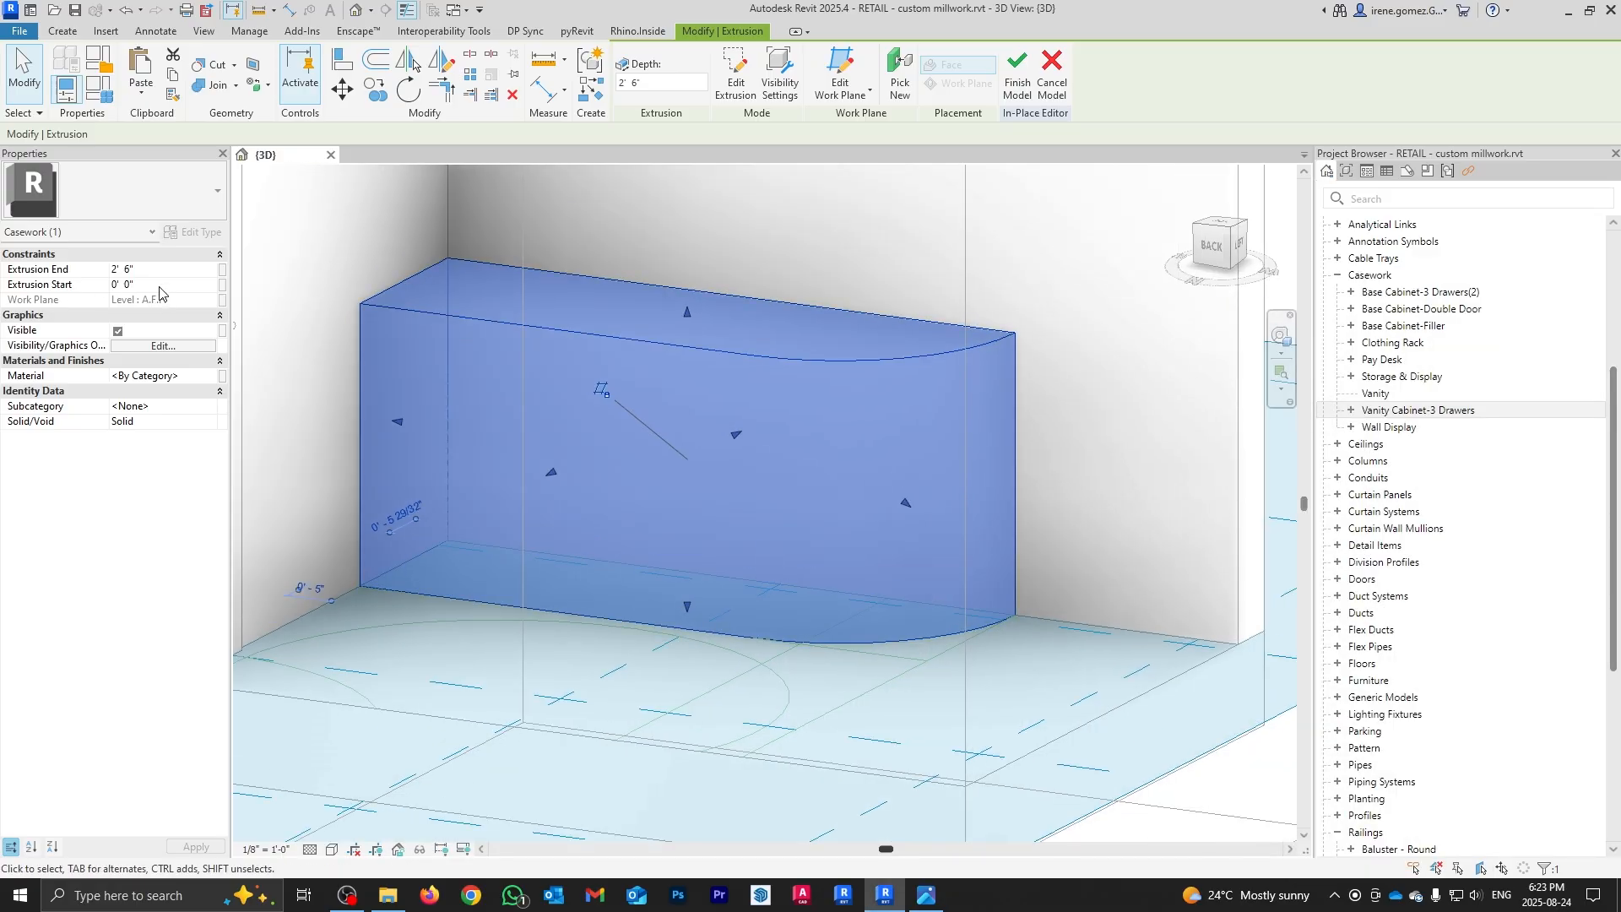
key("Return")
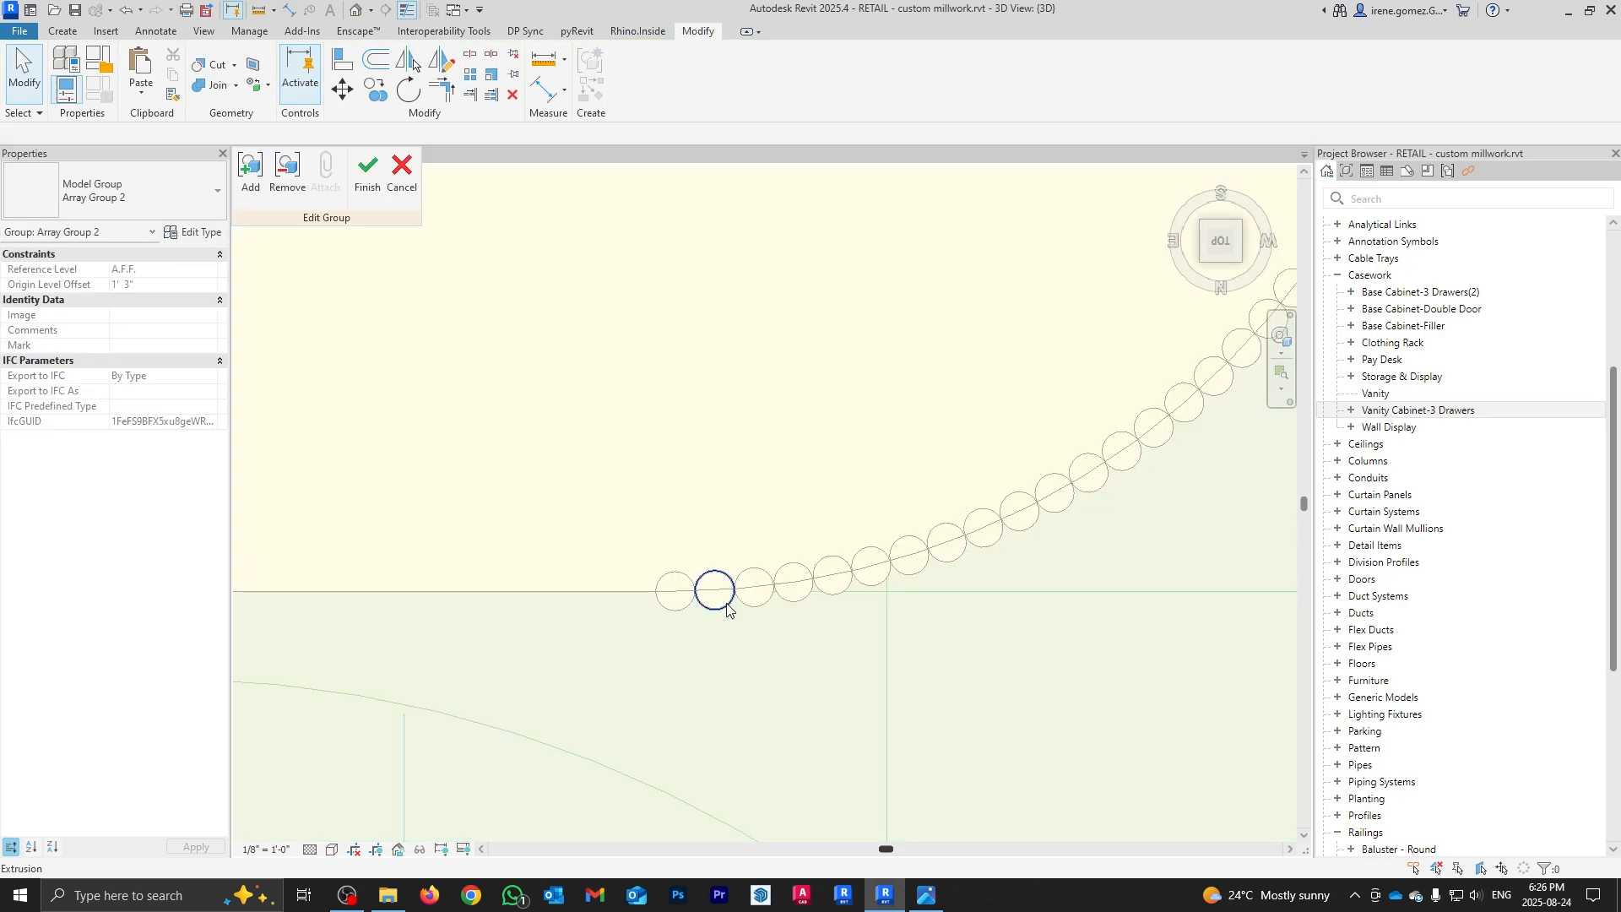
scroll(710, 583, "up", 2)
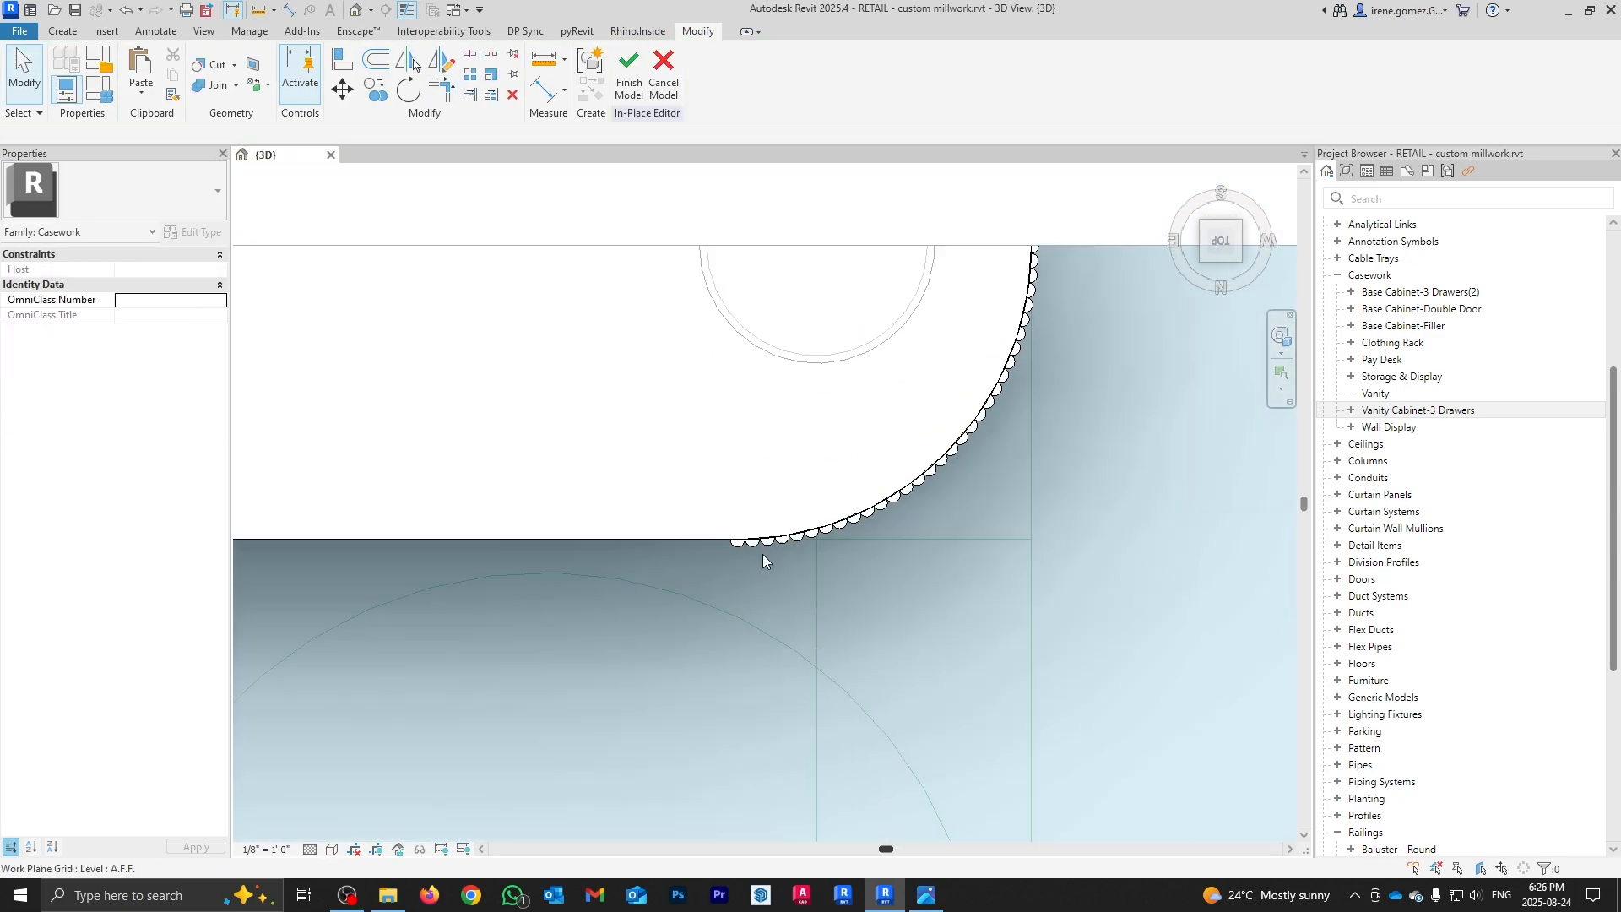
scroll(745, 545, "up", 10)
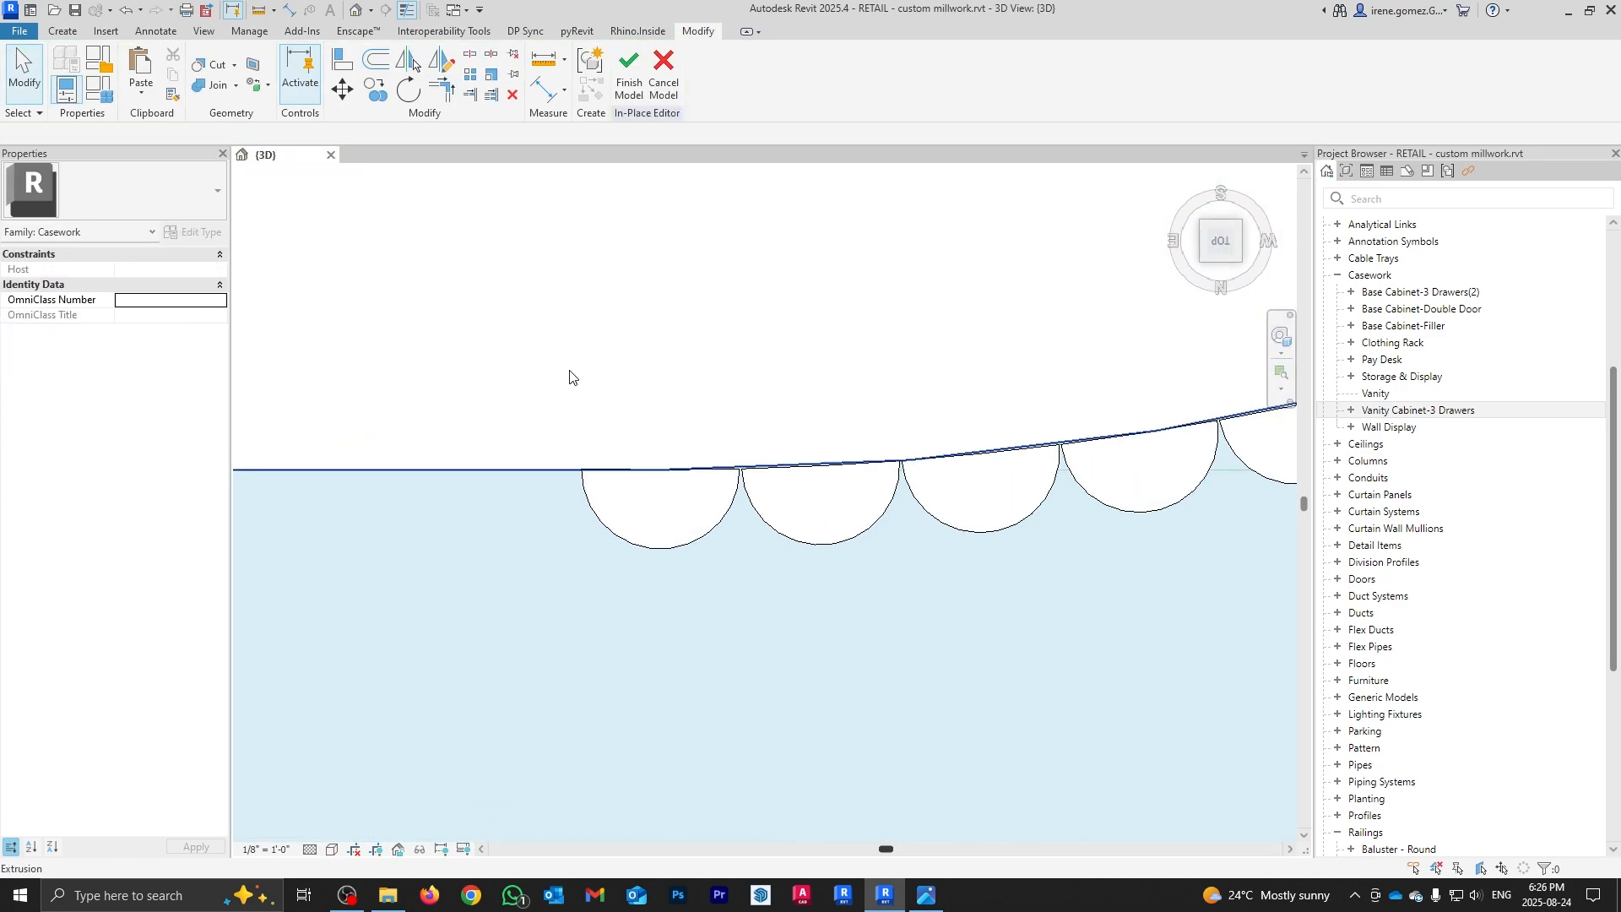
Step: Edit and finish the sketch of the half-circle rib extrusion
left_click(62, 31)
scroll(717, 490, "down", 7)
left_click(707, 499)
scroll(715, 492, "up", 8)
double_click(705, 468)
scroll(705, 469, "up", 3)
left_click(631, 89)
scroll(873, 539, "down", 2)
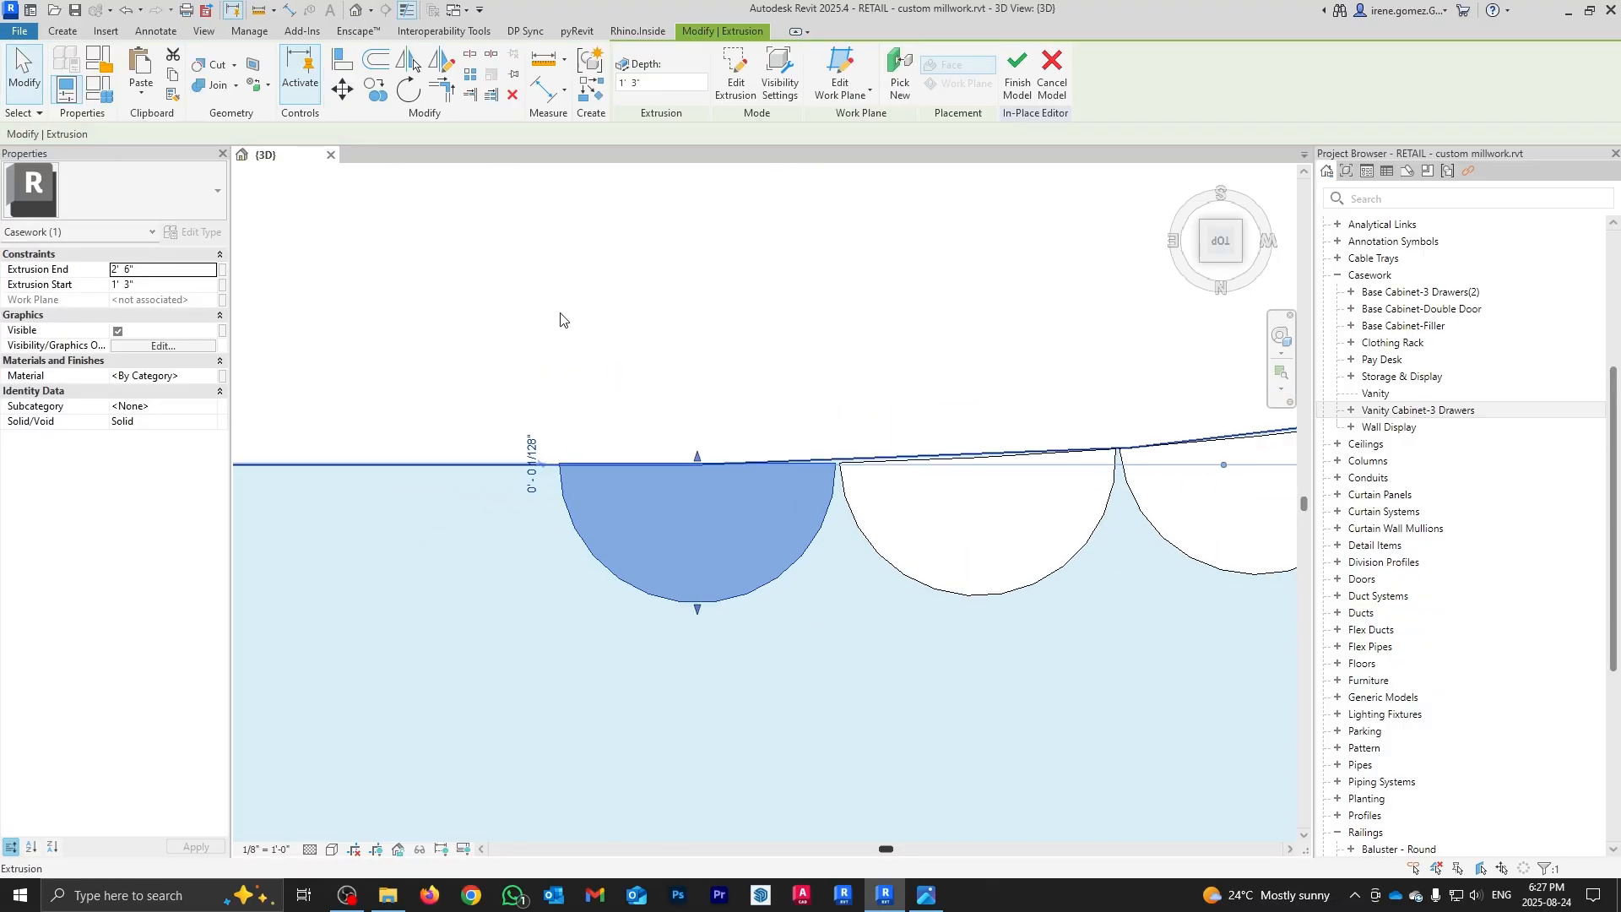
Step: Array the half-circle rib along the counter front with 23 items
left_click(471, 74)
left_click(836, 463)
left_click(561, 463)
scroll(998, 431, "down", 8)
type("23")
key("Return")
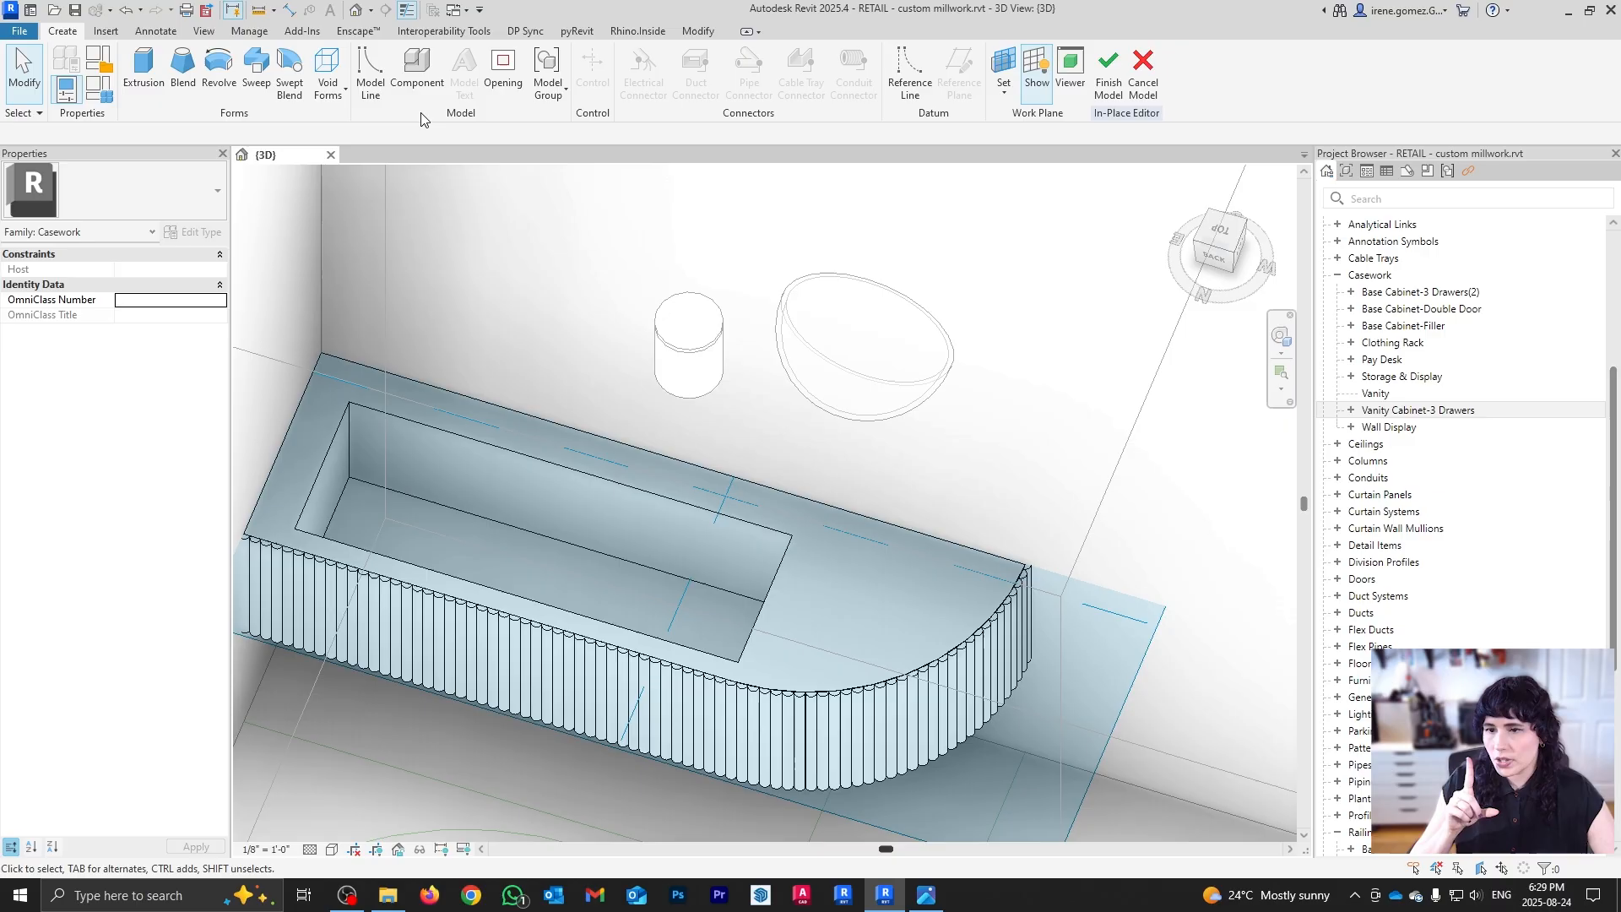
Step: Check the Add-Ins tools, then start and cancel a Create > Component placement
left_click(302, 31)
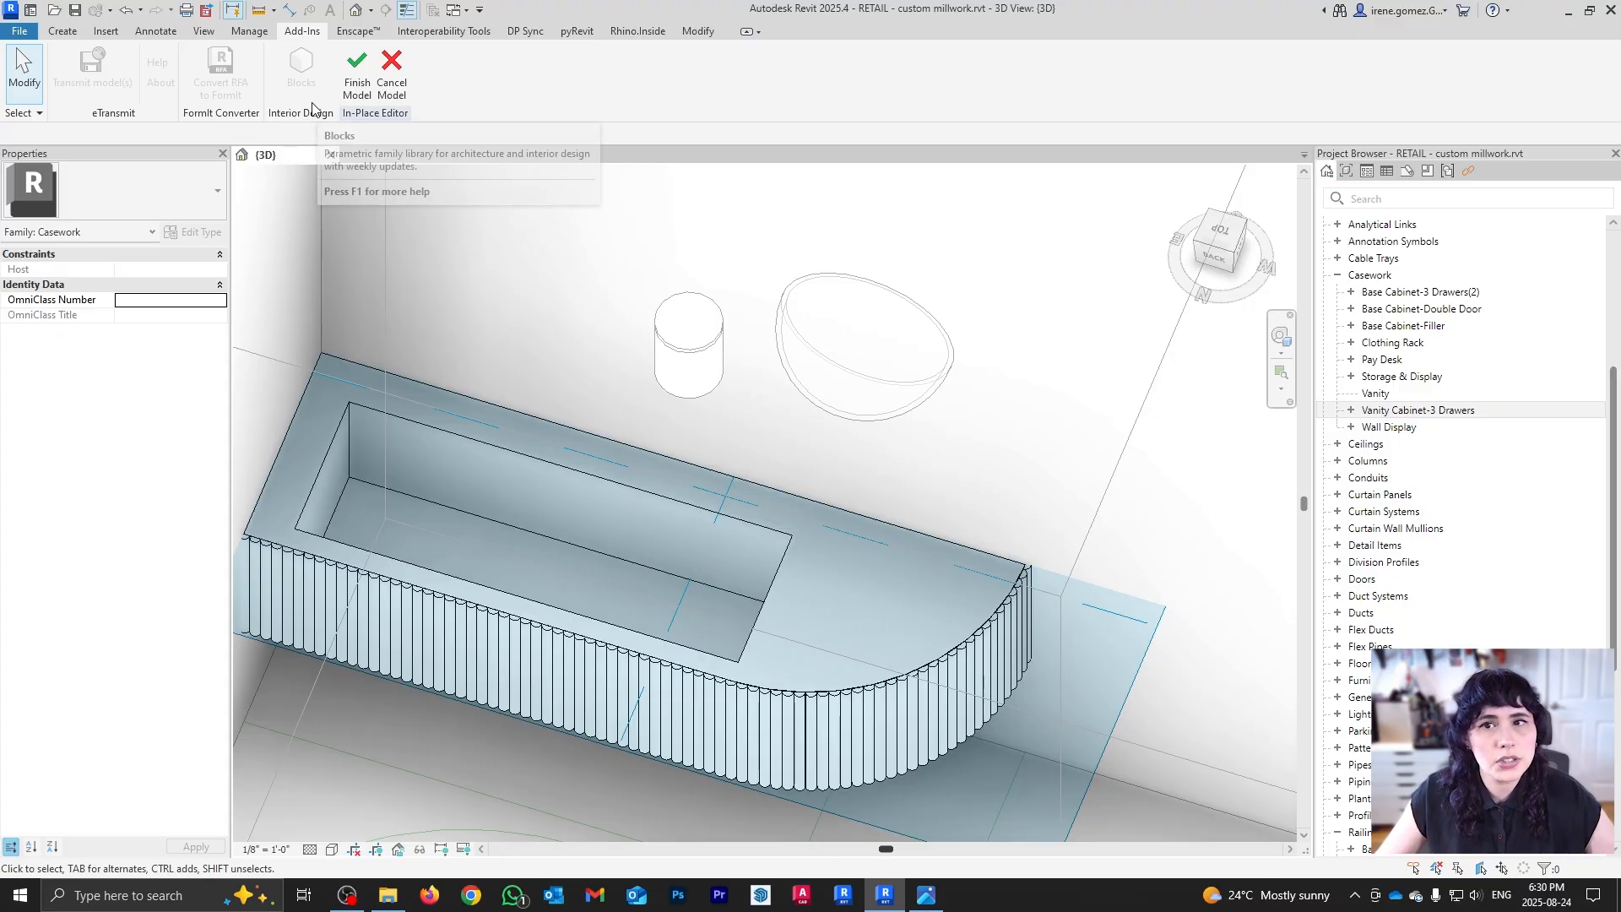
left_click(75, 34)
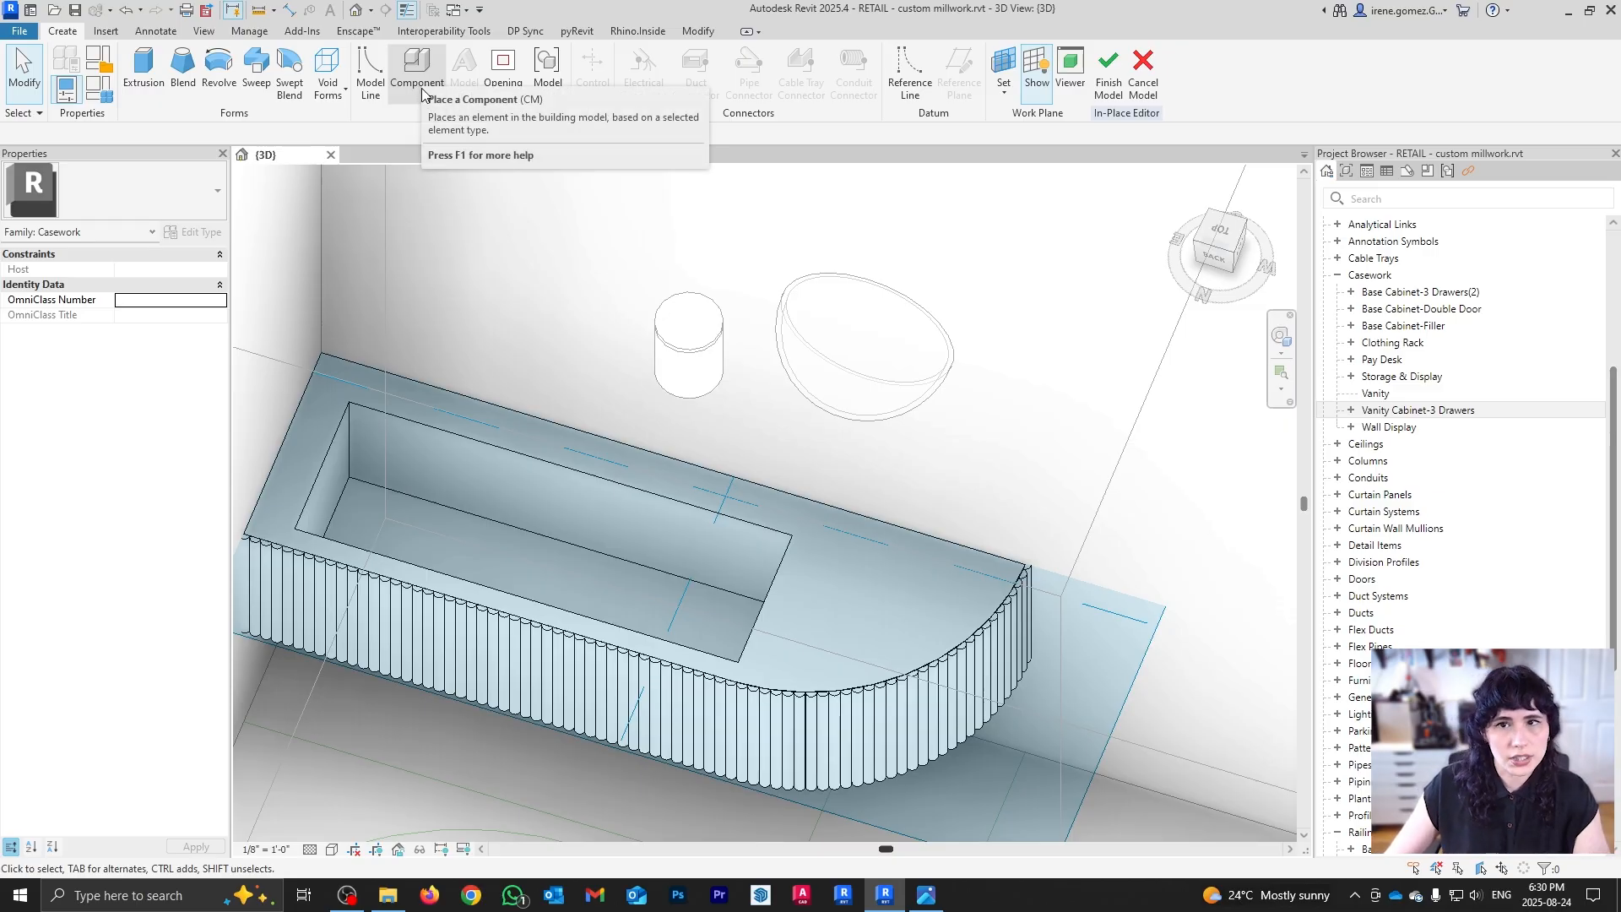
left_click(417, 72)
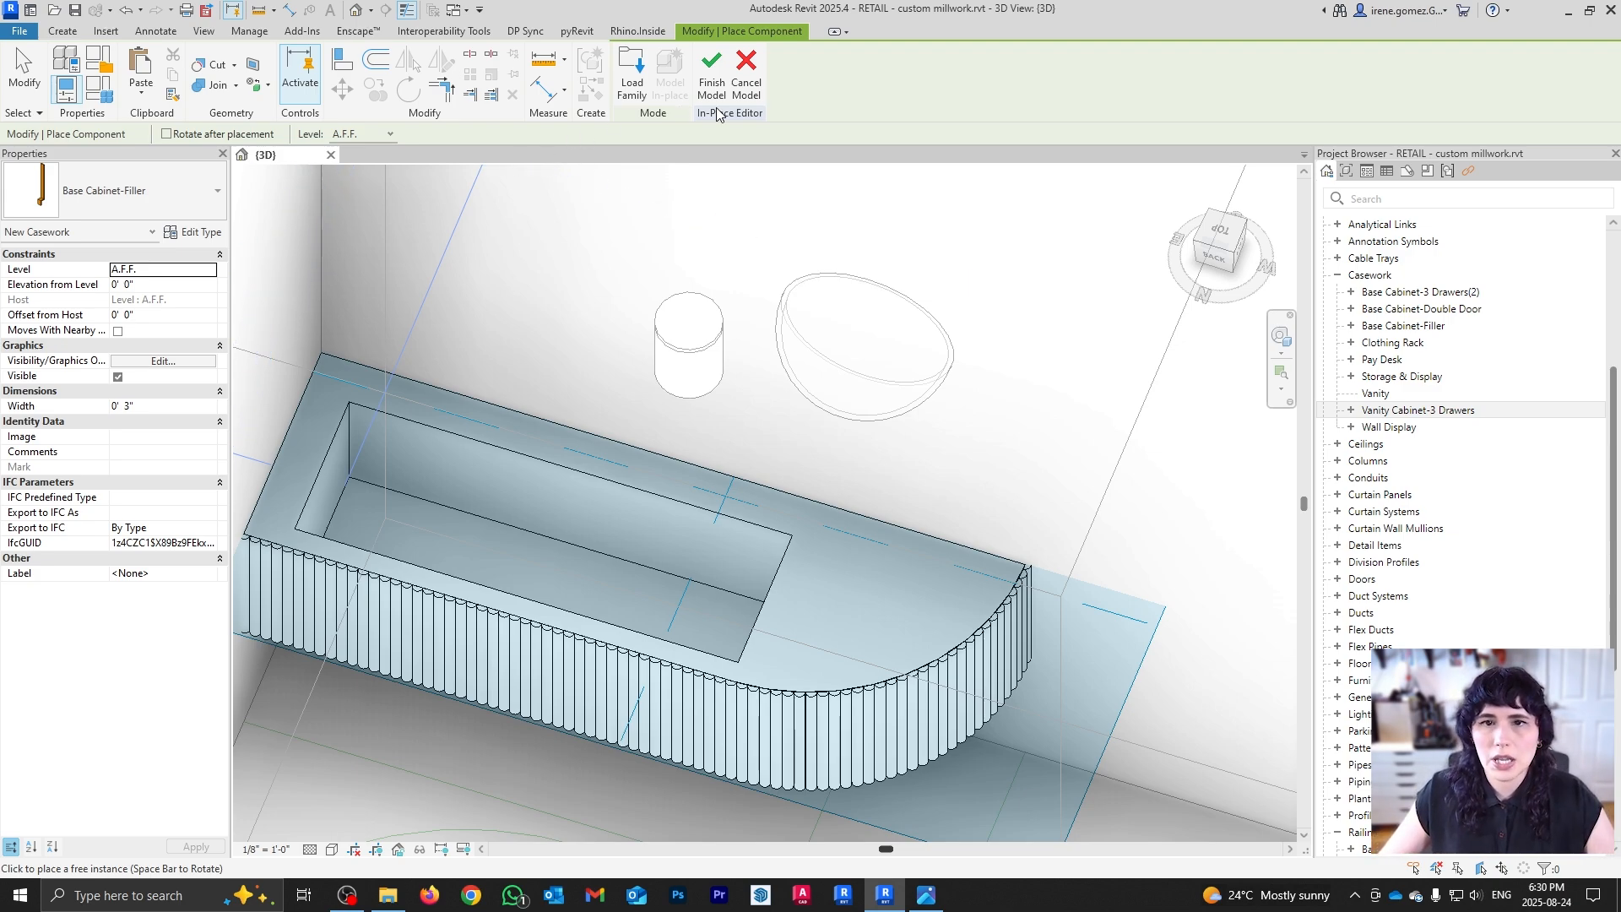
key("Escape")
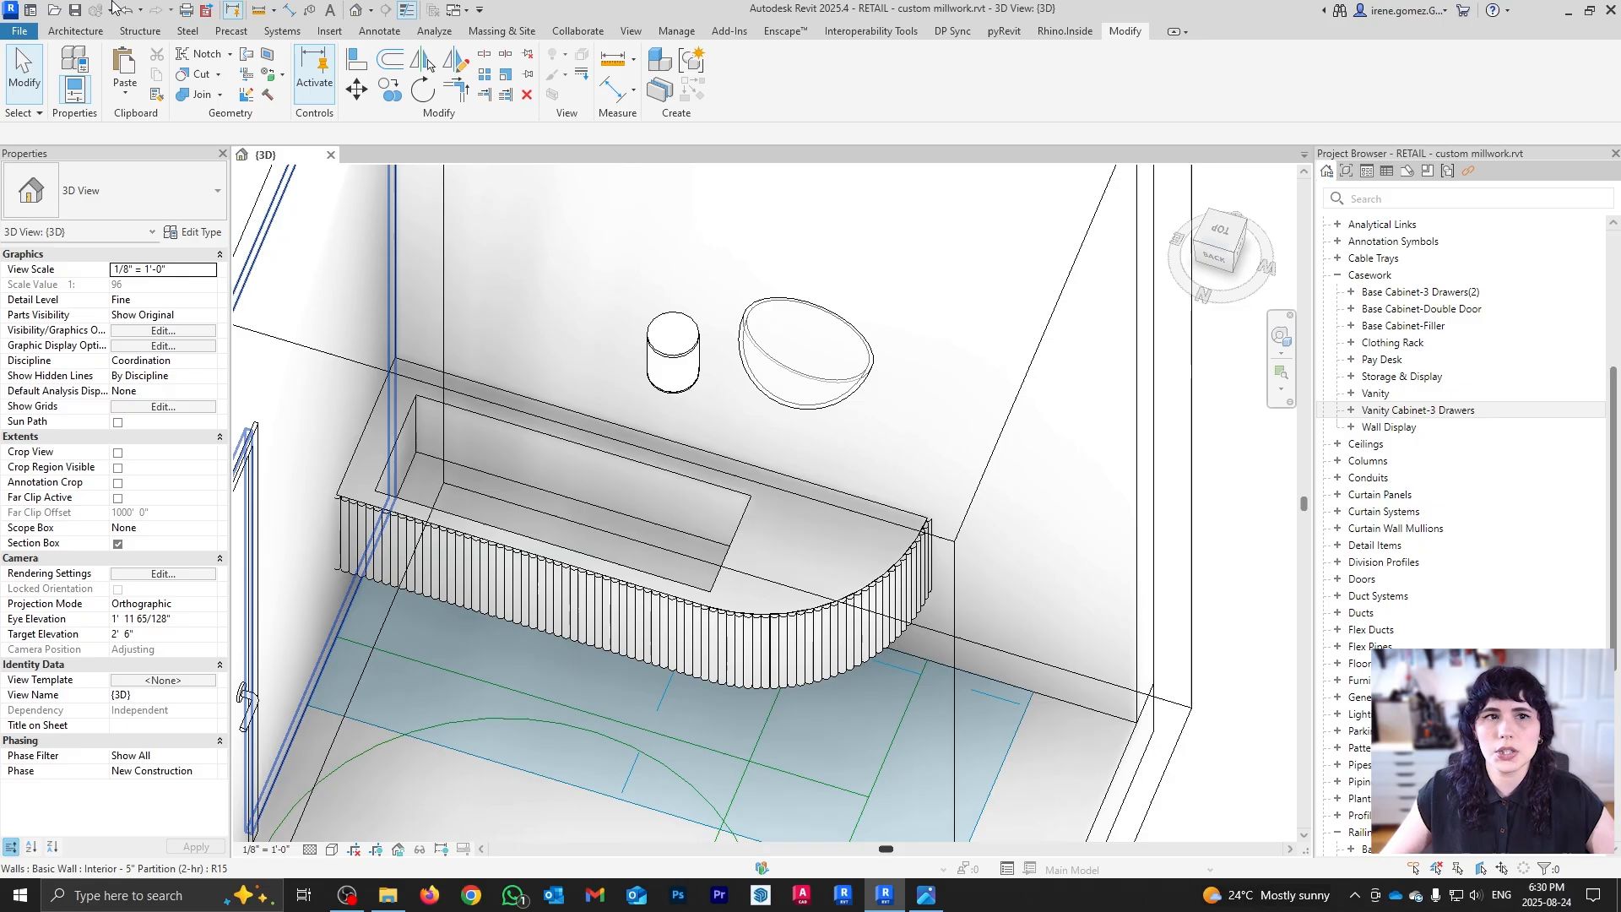
Step: Search Blocks for 'bathroom faucet', load the Milos Faucet, then close the Blocks panel
left_click(735, 32)
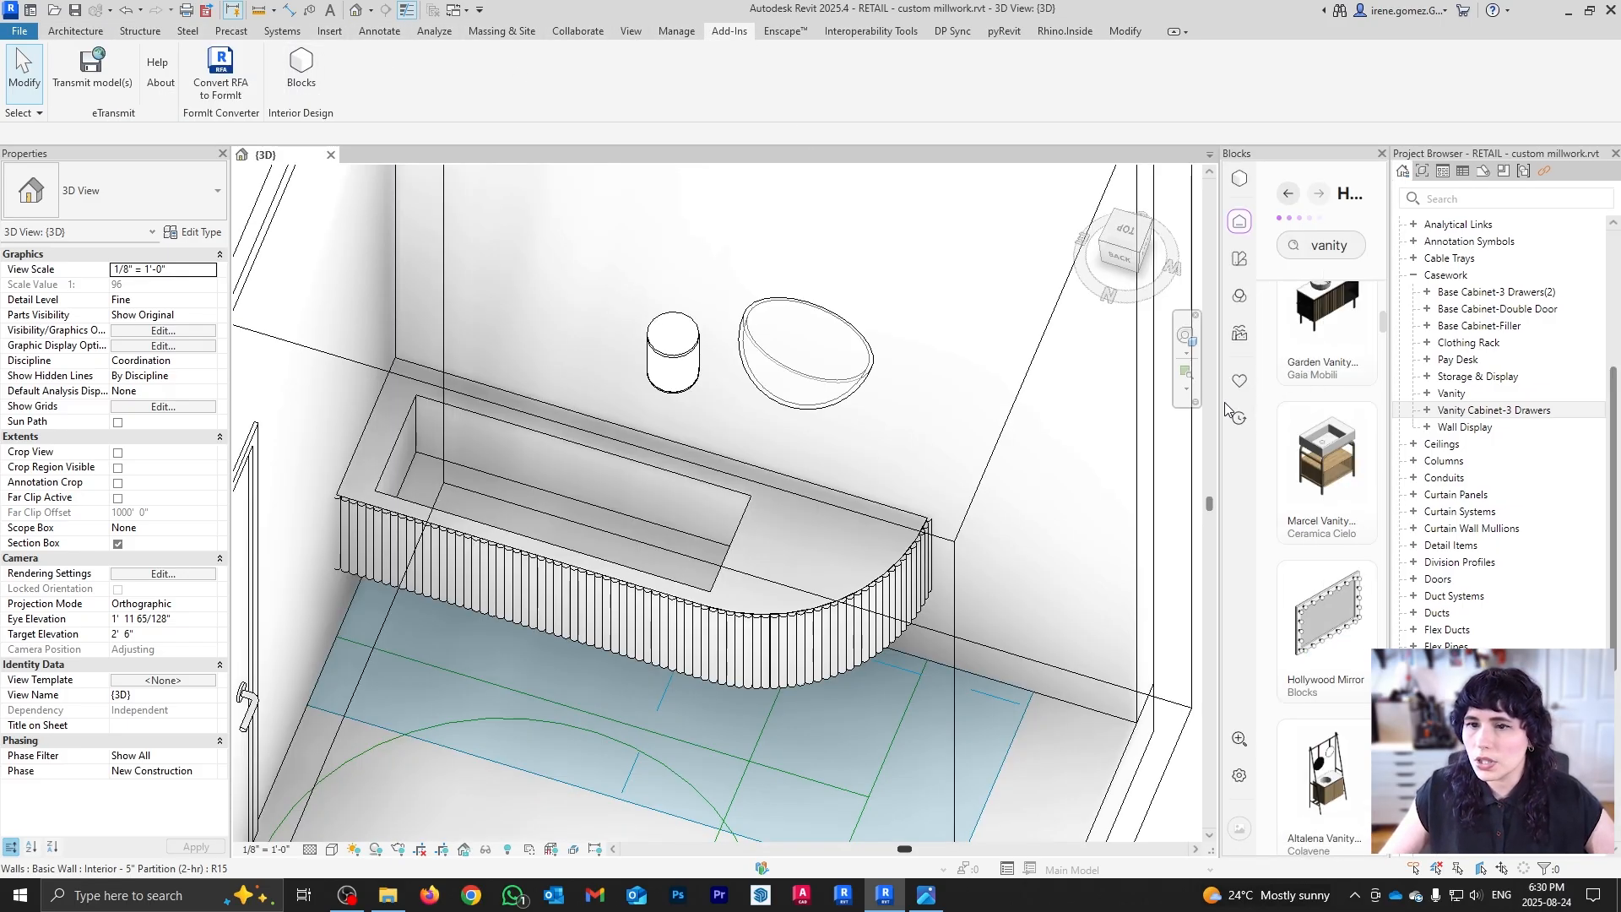
left_click_drag(1219, 403, 1054, 403)
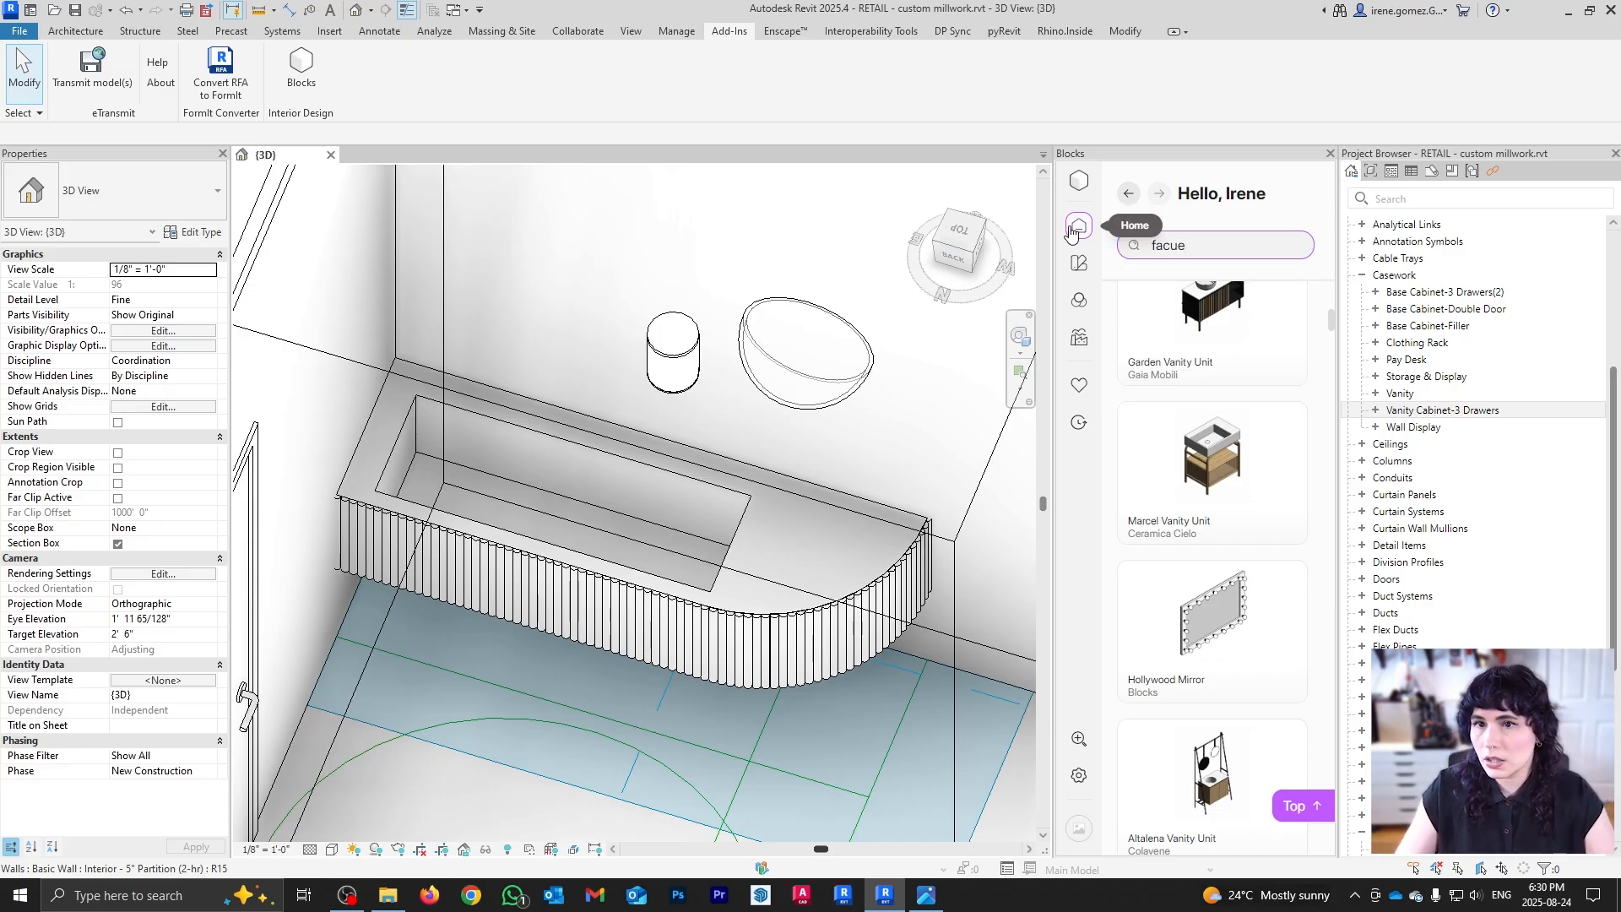
type("et")
key("Return")
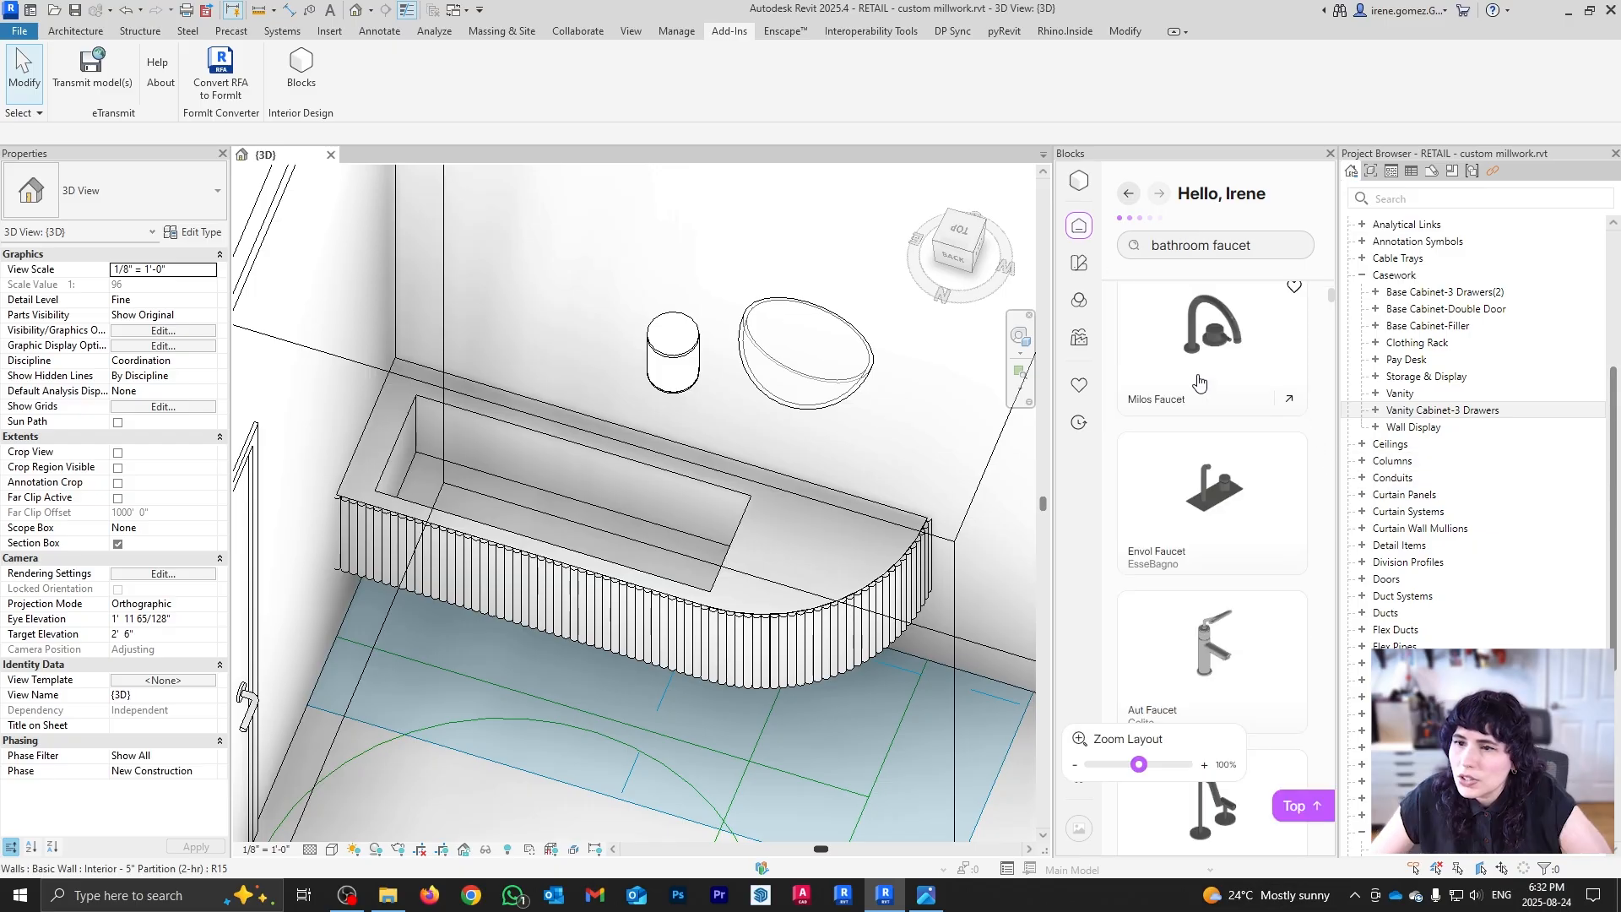
scroll(1258, 467, "down", 1)
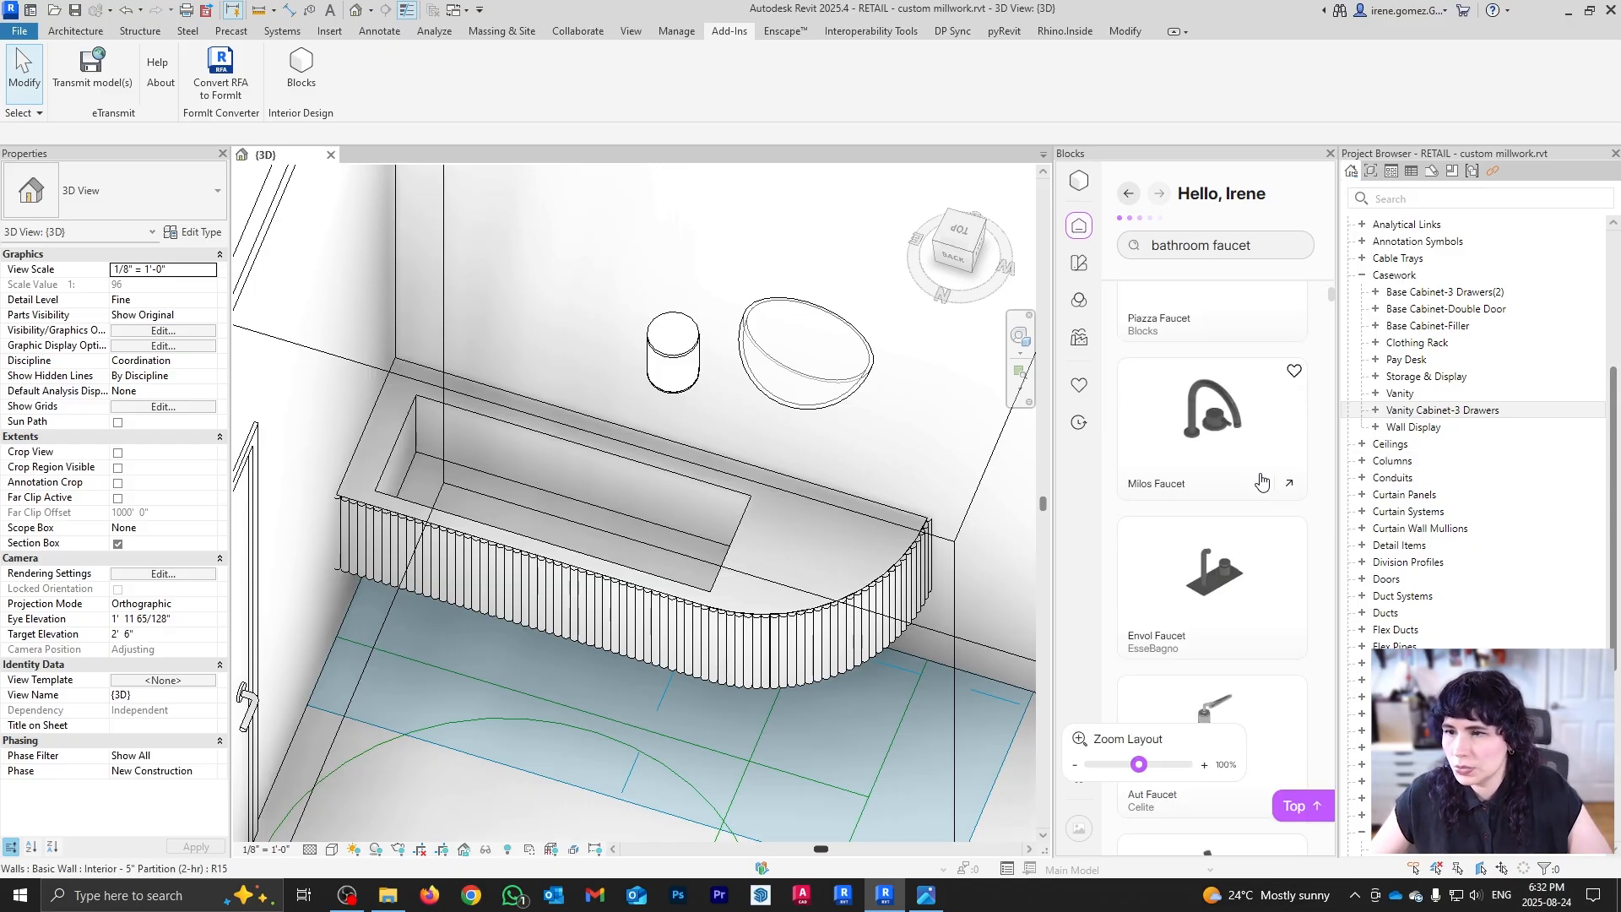
left_click(1237, 430)
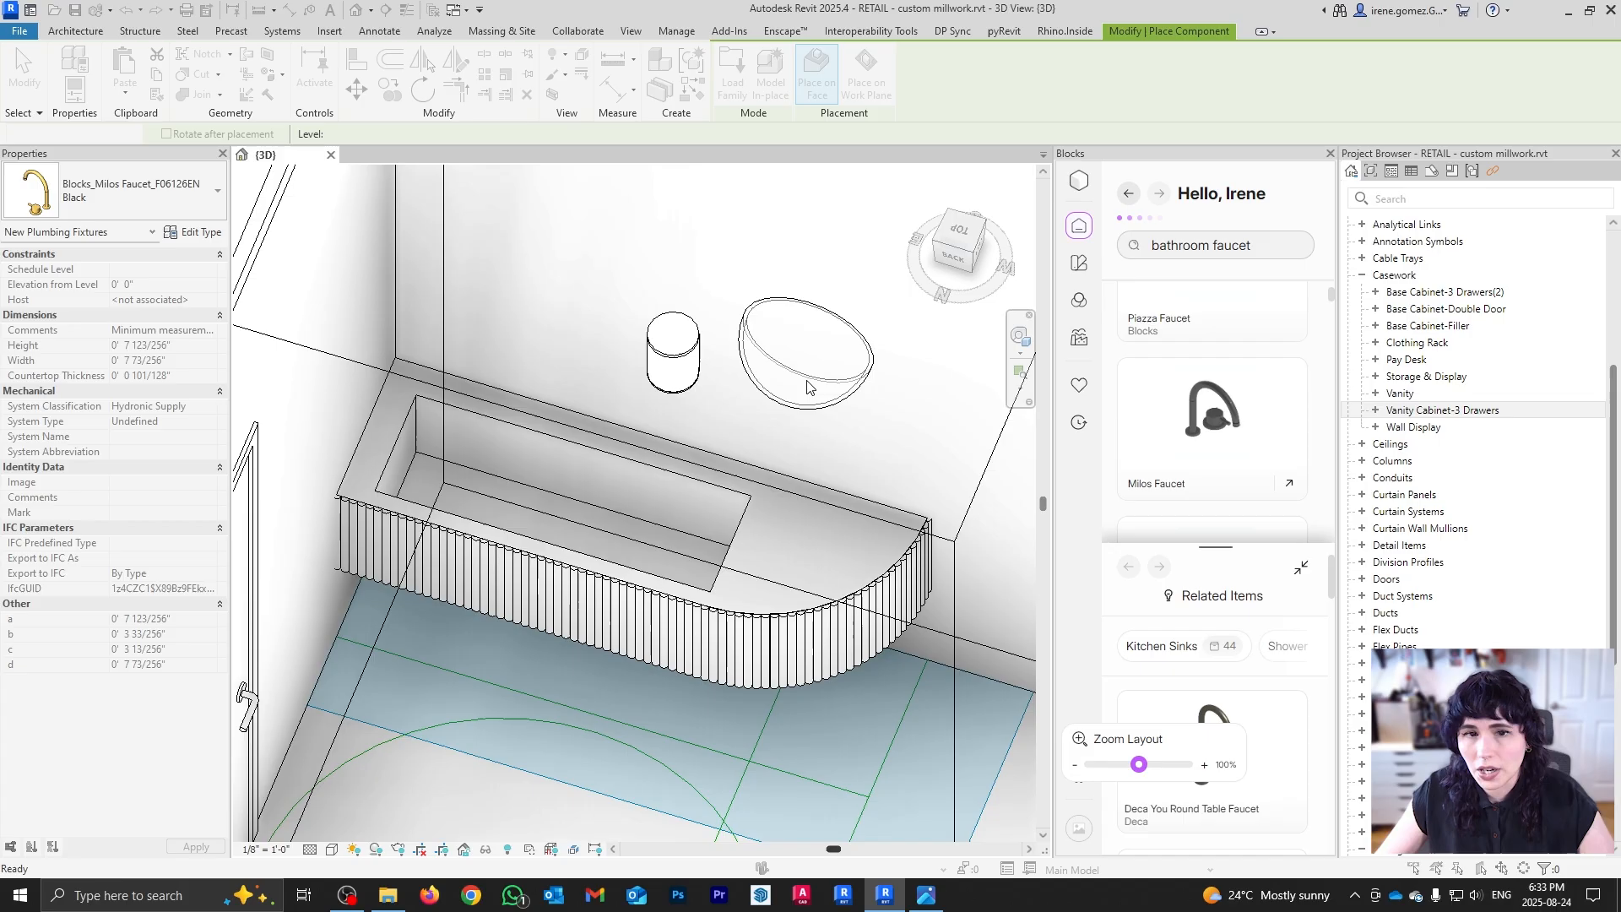
key("Escape")
left_click(1330, 154)
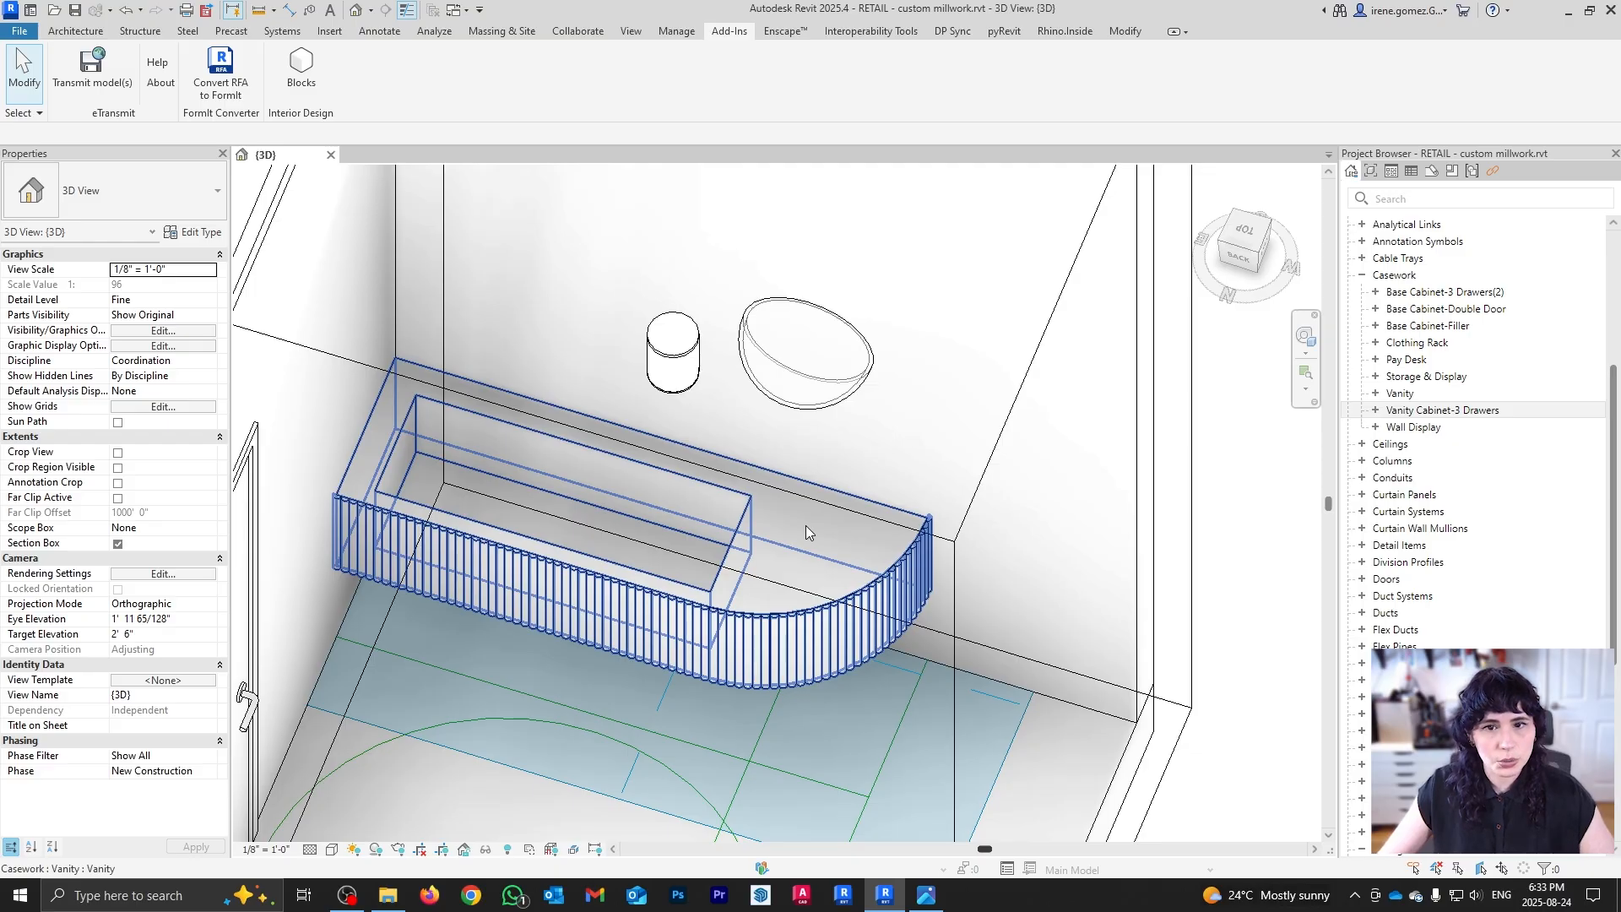
Step: Edit the vanity in place and place the rotated Milos faucet behind the sink
left_click(806, 526)
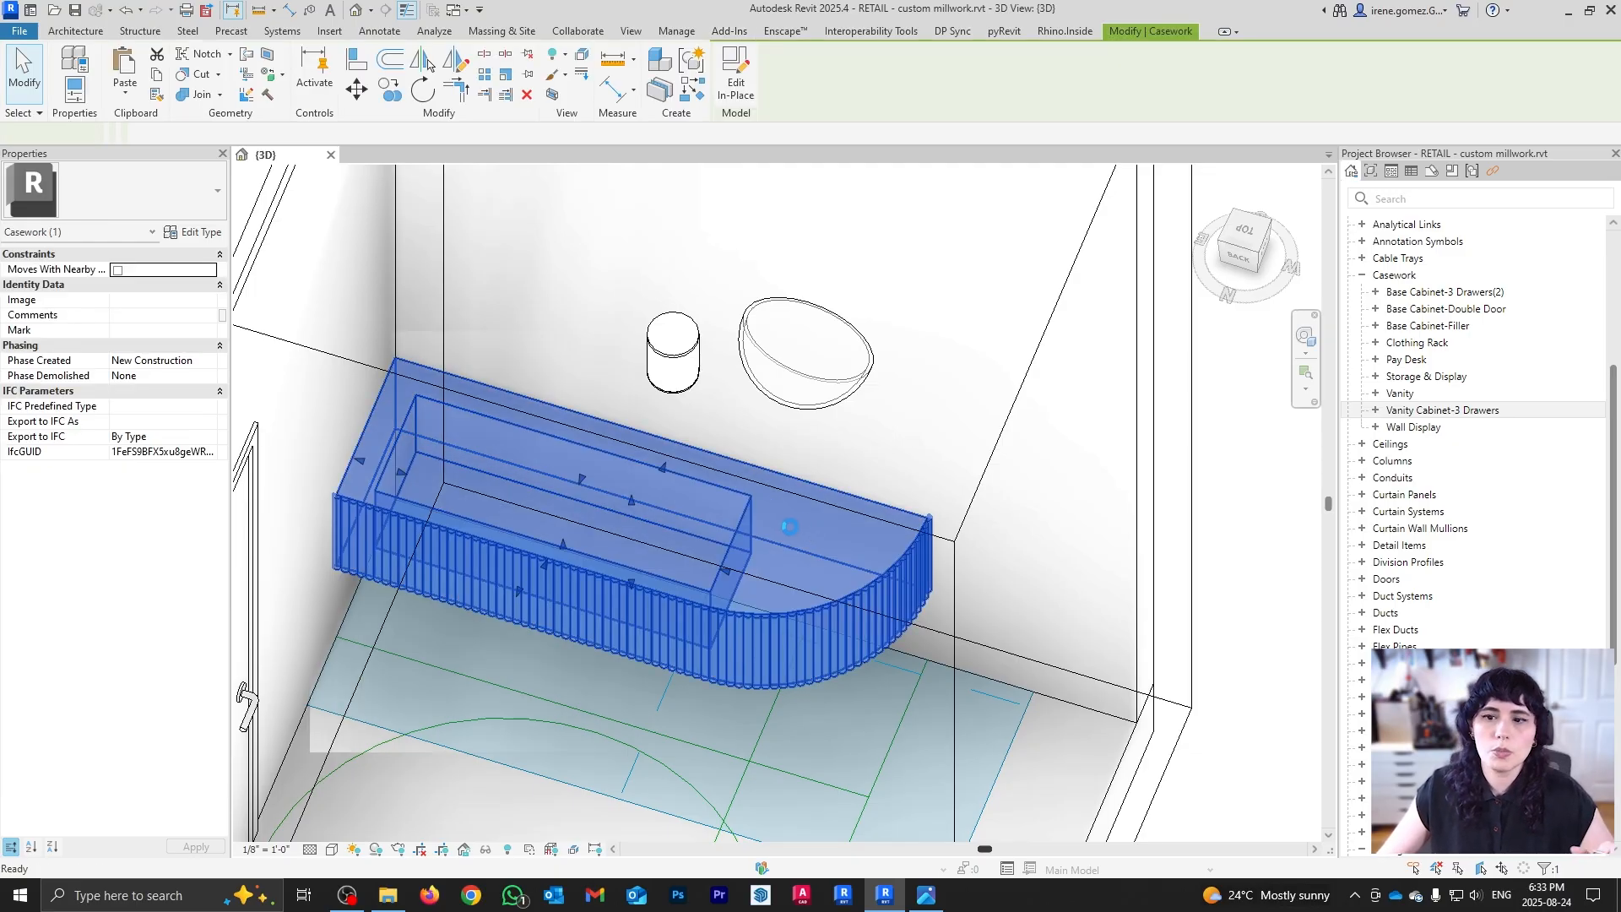
left_click(63, 31)
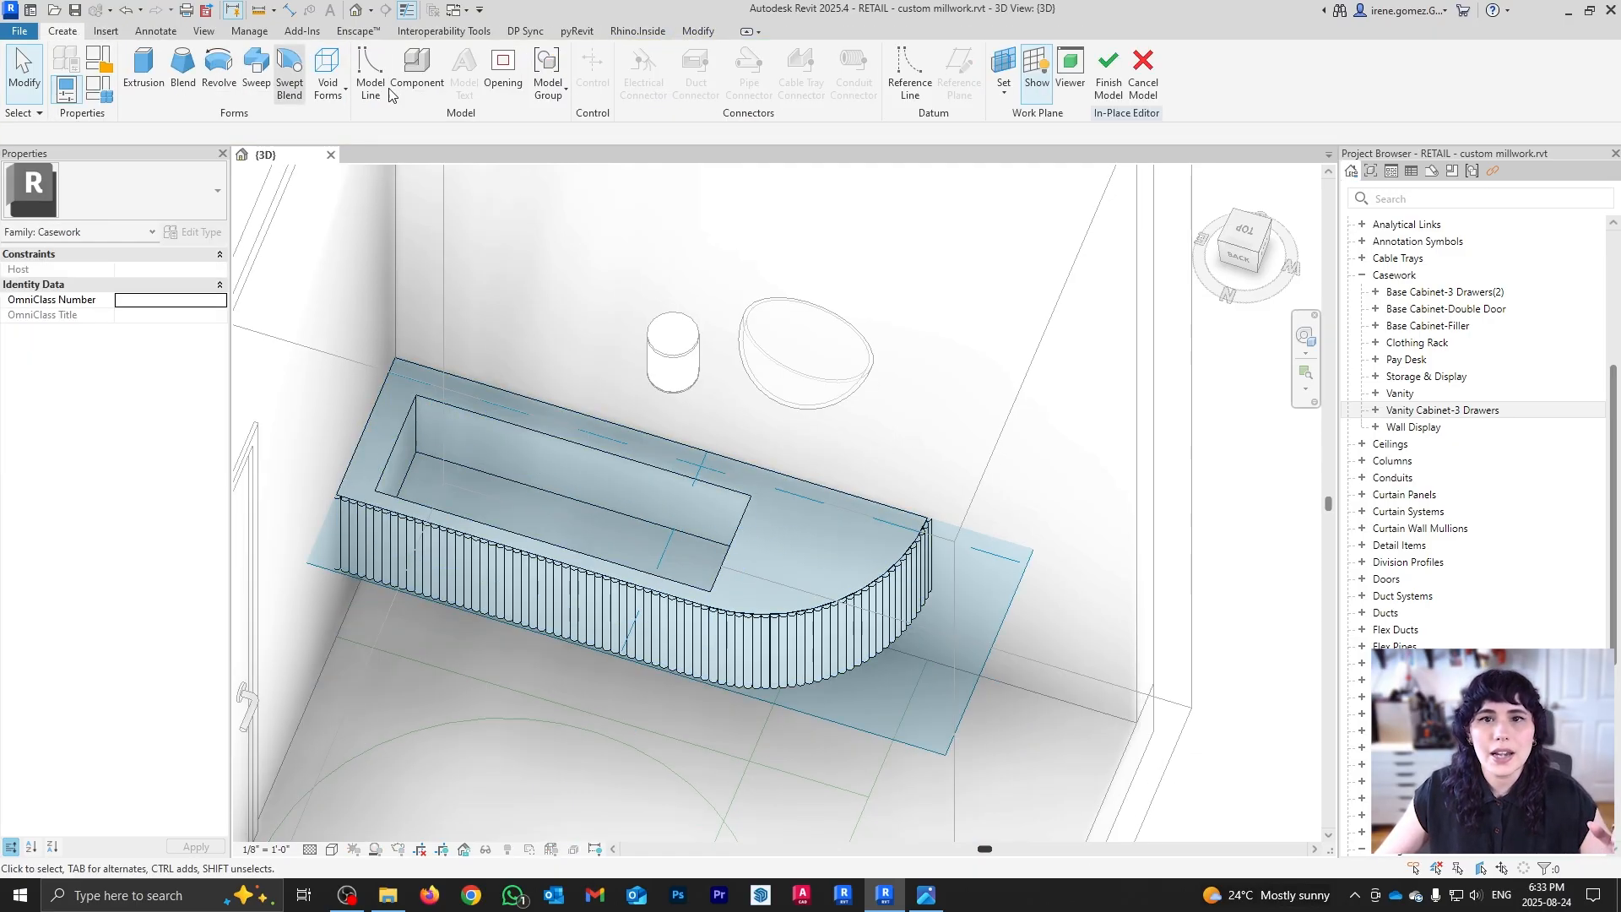
left_click(416, 72)
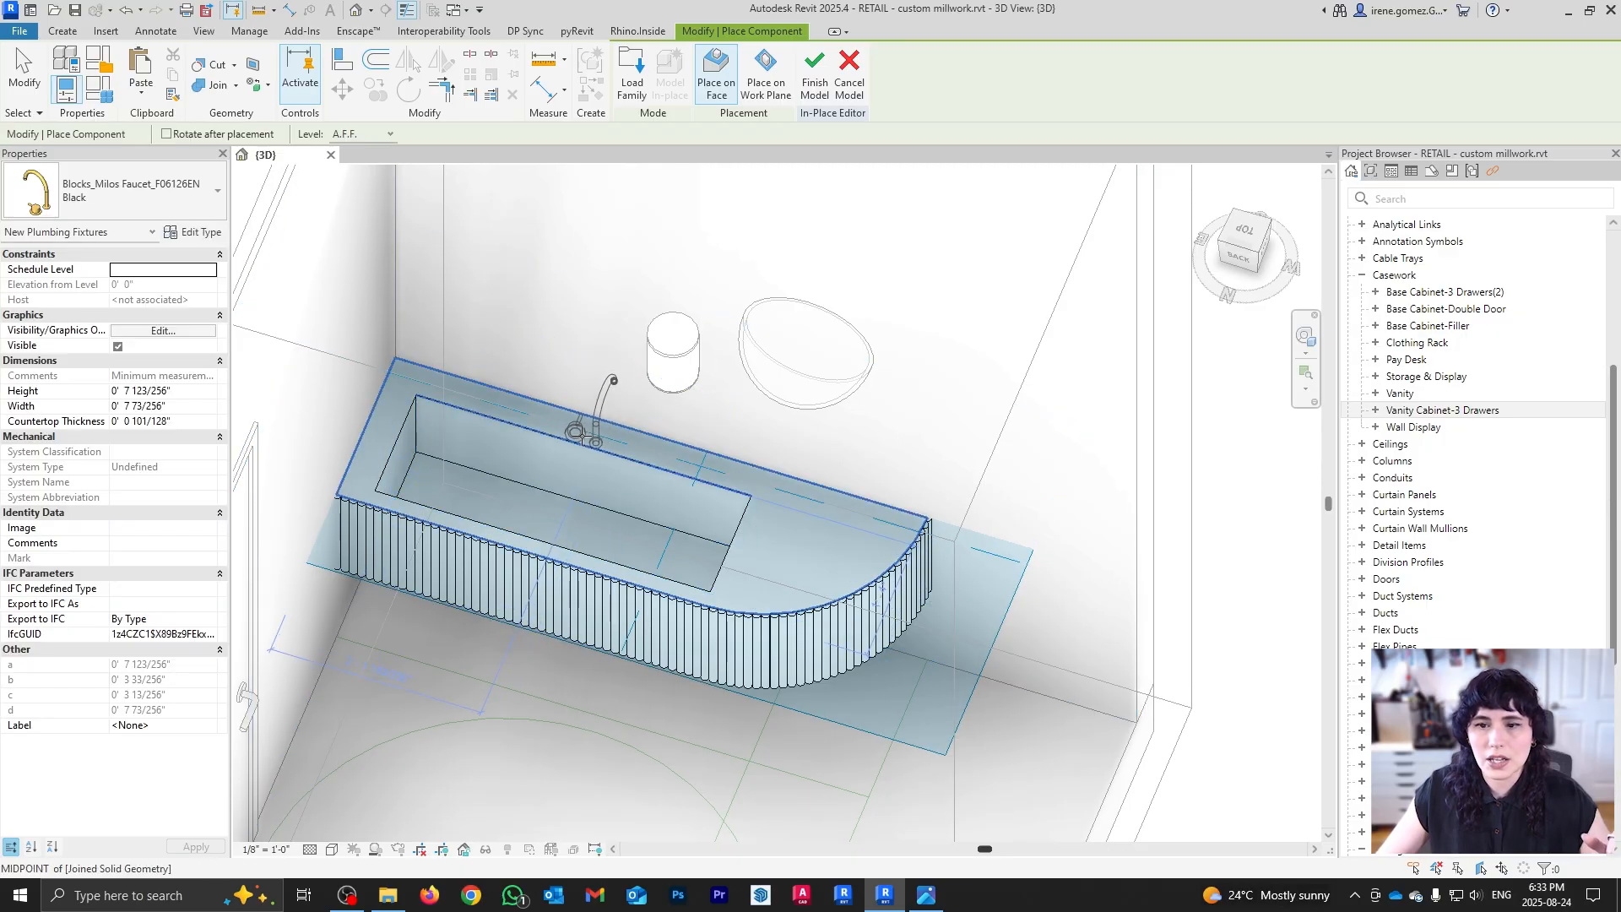
key("space")
key("space")
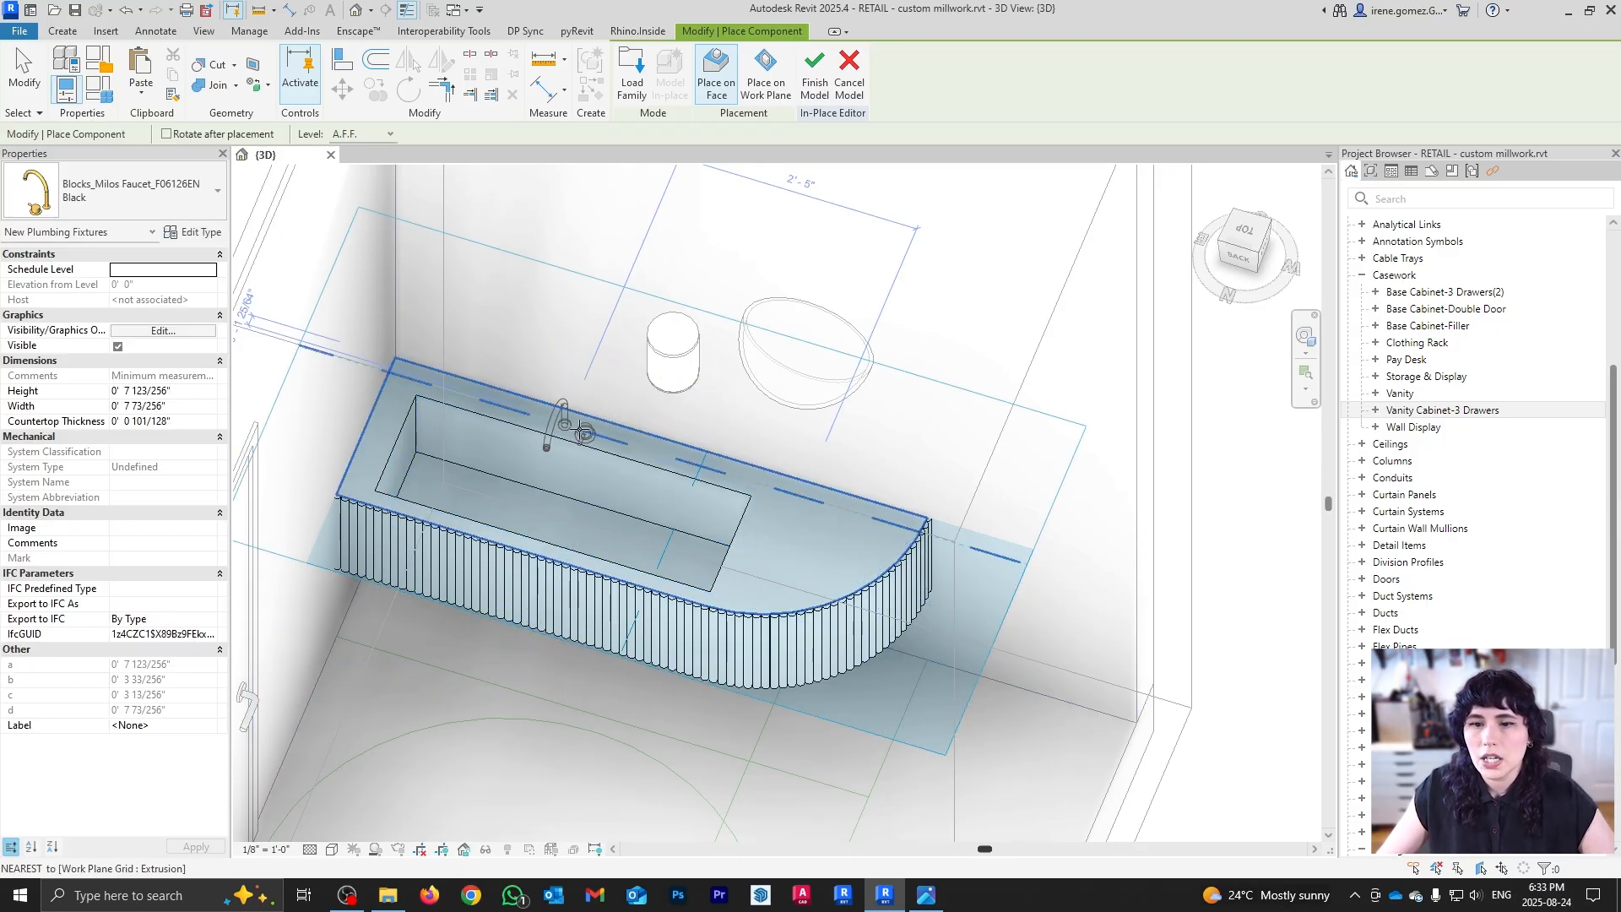
left_click(593, 435)
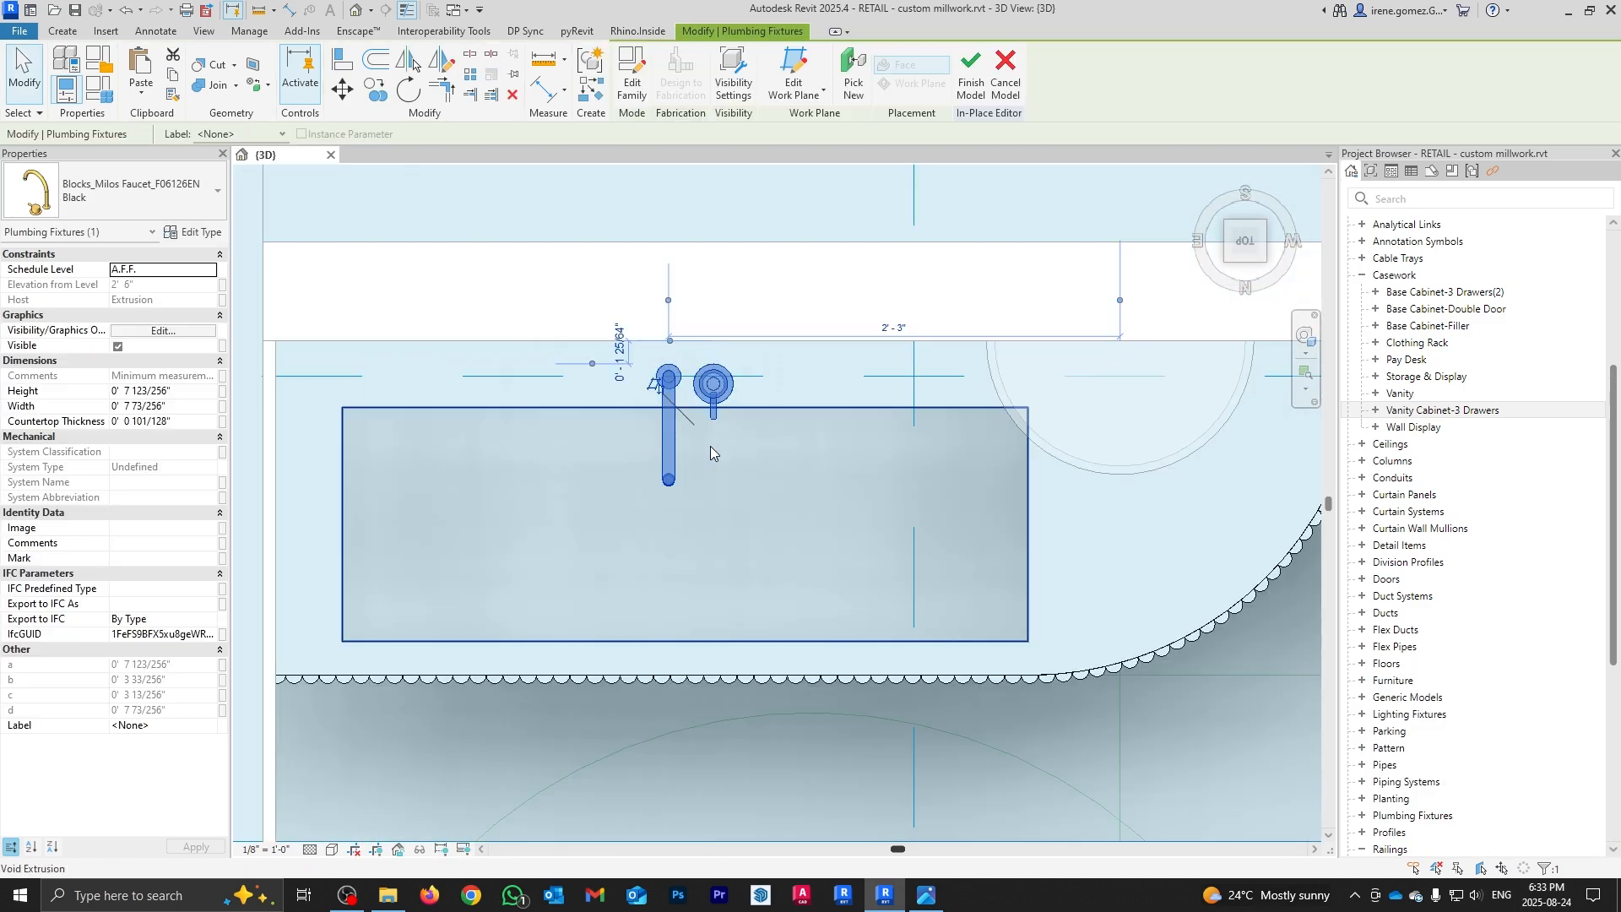
scroll(714, 451, "down", 2)
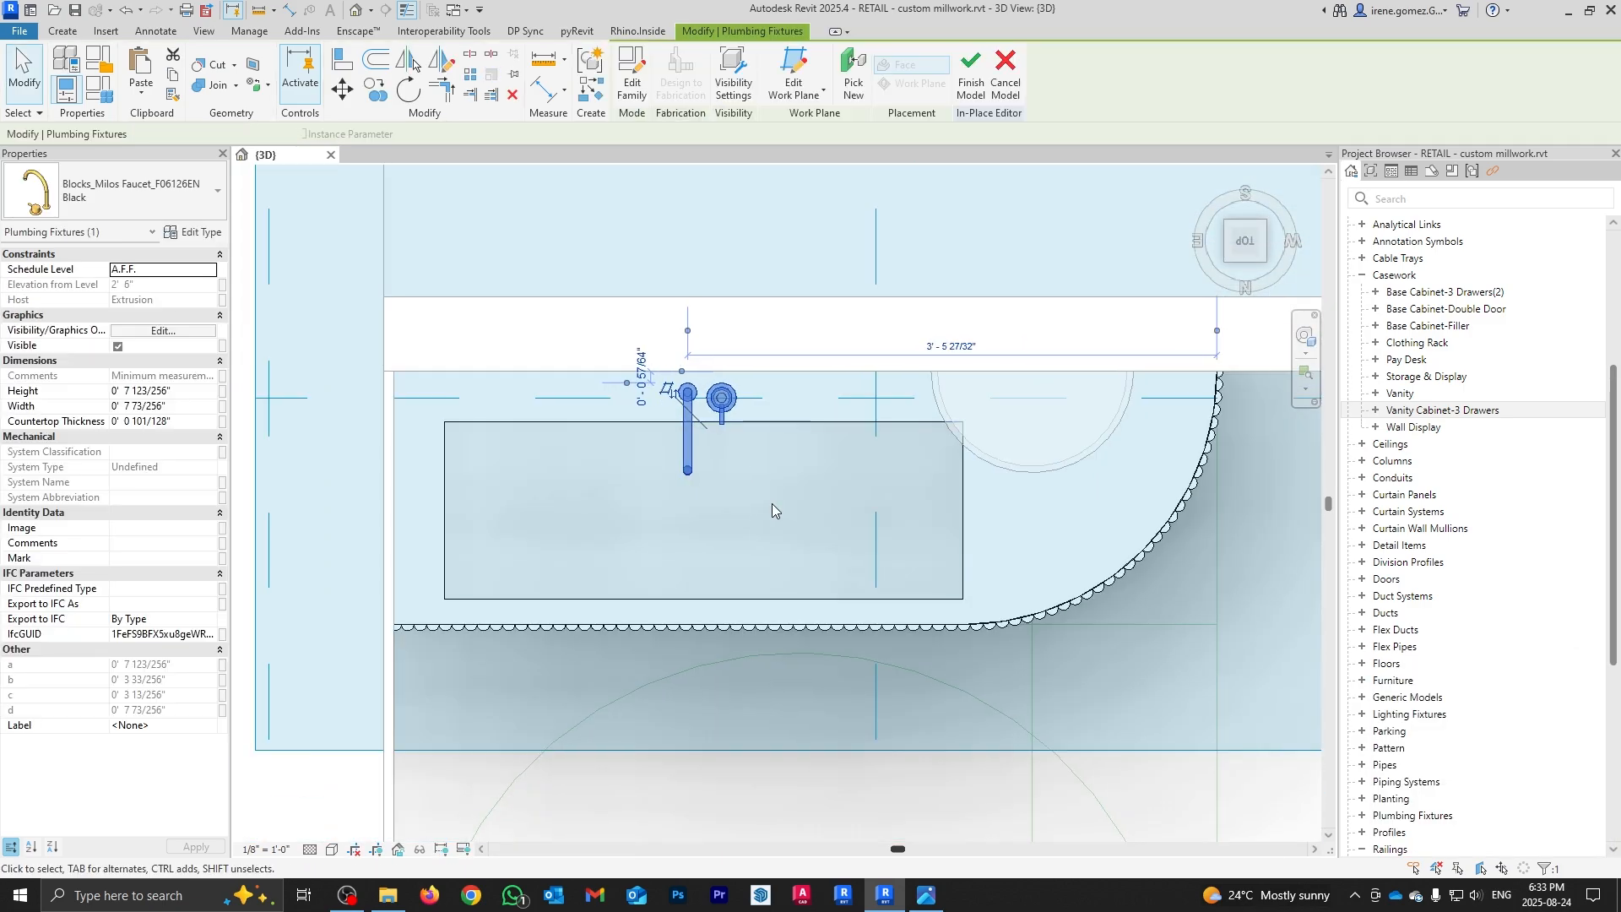
middle_click_drag(772, 505, 760, 478, "shift")
scroll(760, 477, "up", 1)
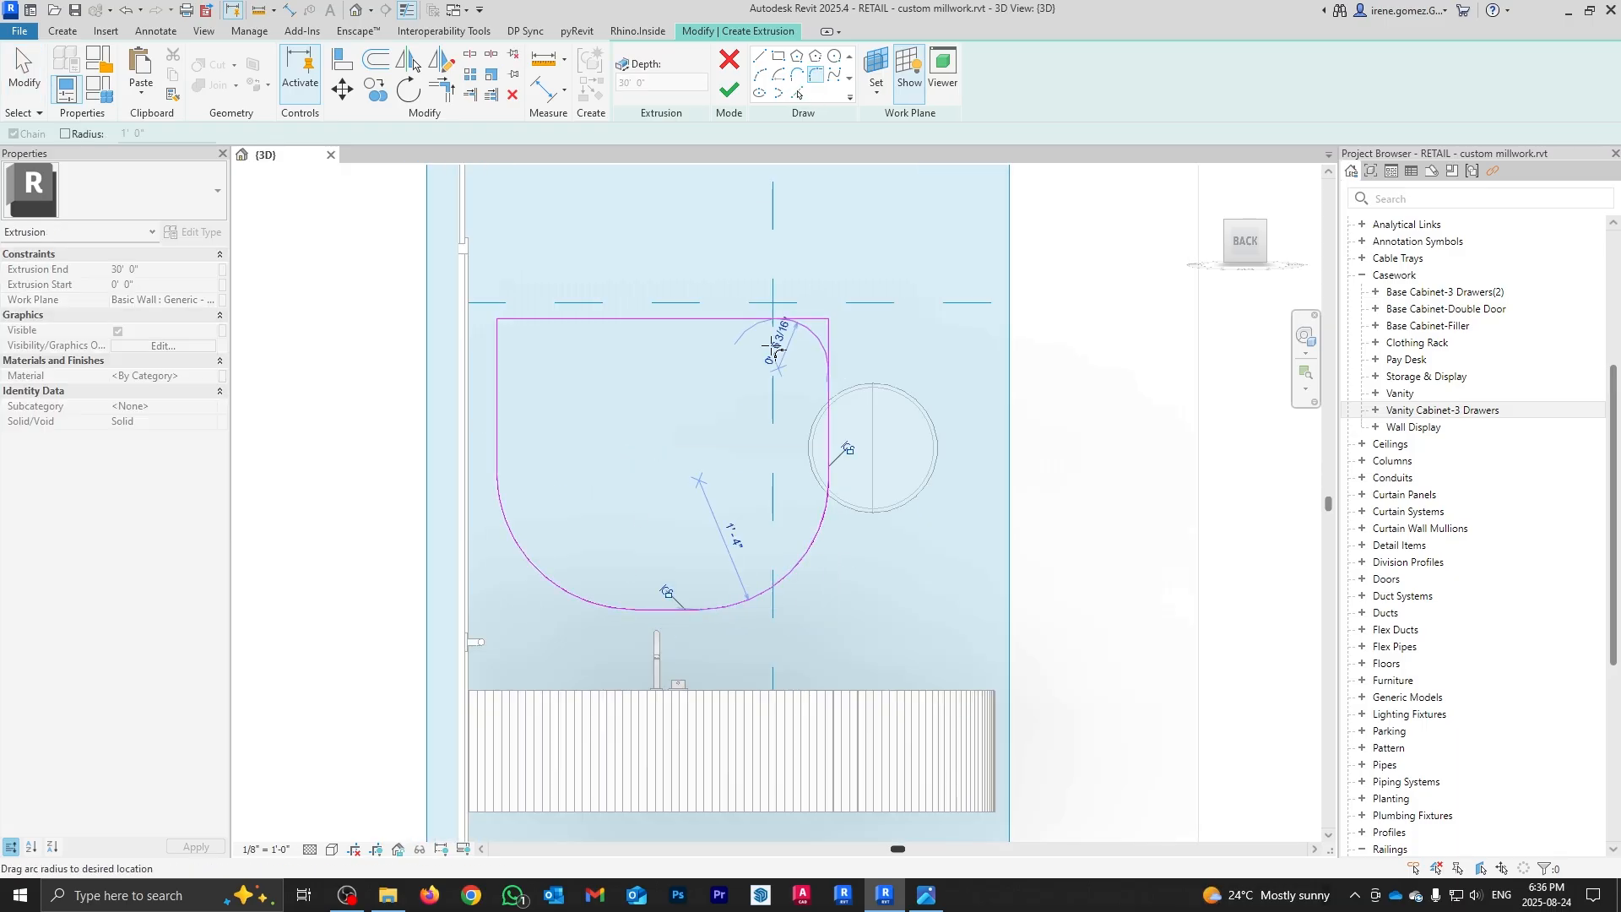
Step: Fillet the mirror outline's corners and set the arc radius to 16"
left_click(771, 346)
left_click(535, 358)
left_click(604, 387)
type("16\"")
key("Return")
left_click(790, 357)
left_click(535, 567)
key("Escape")
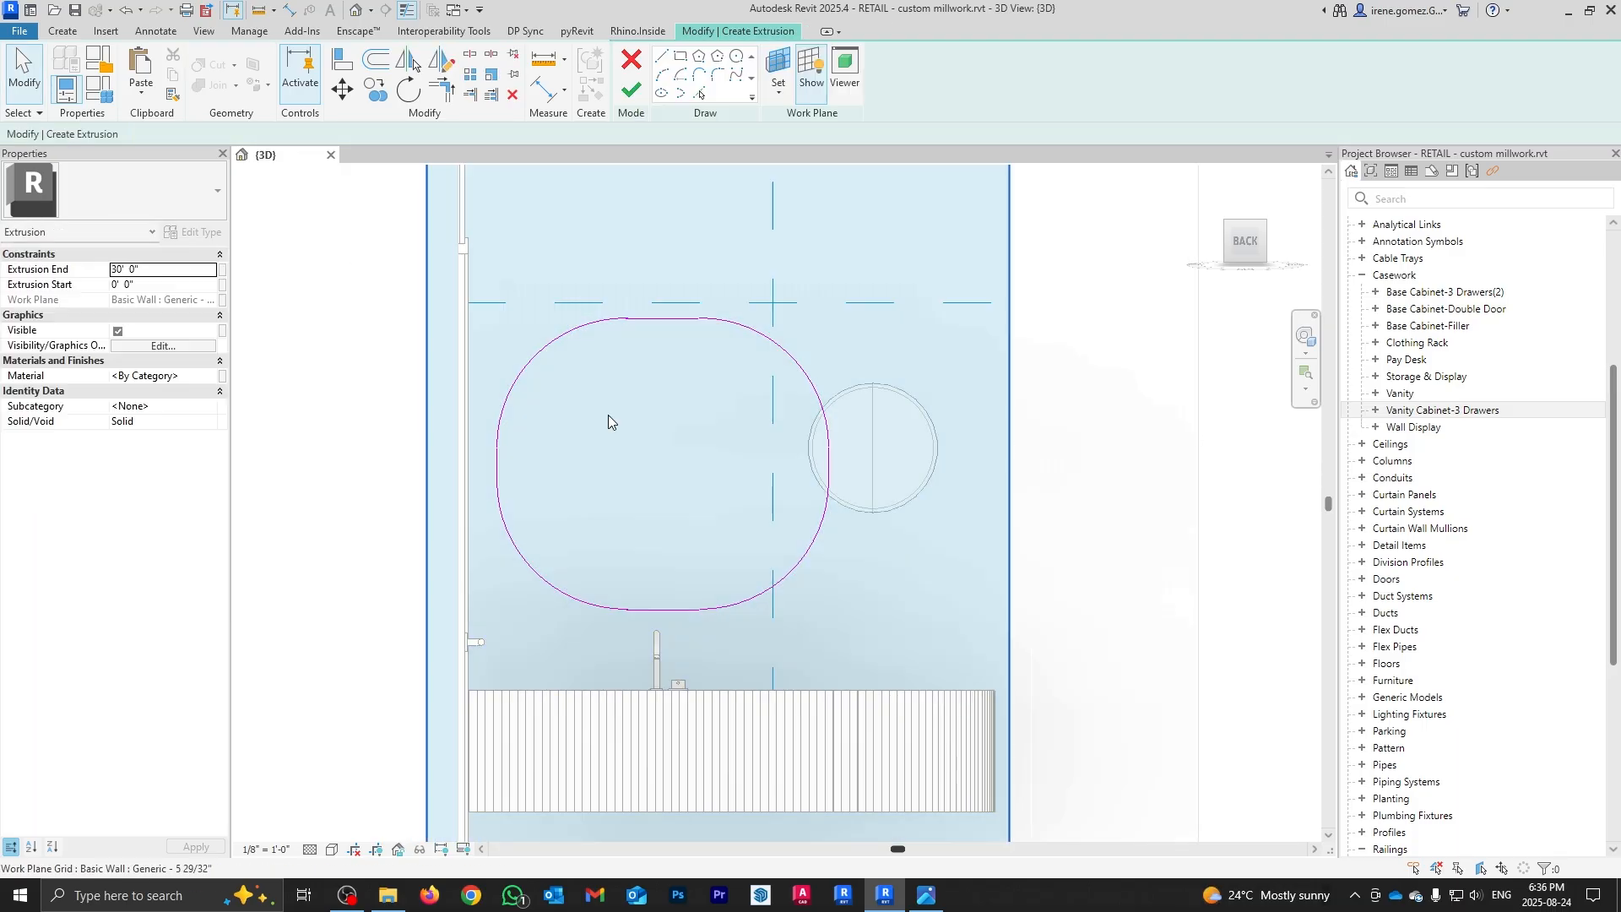
Step: Set the mirror extrusion end to 4 and finish it, viewing from the top
left_click(156, 268)
type("4")
left_click(630, 89)
middle_click_drag(718, 422, 785, 541, "shift")
left_click(1245, 229)
Step: Reduce the strip behind the faucet to 1.5" depth and nudge the faucet down
left_click(152, 269)
type("4")
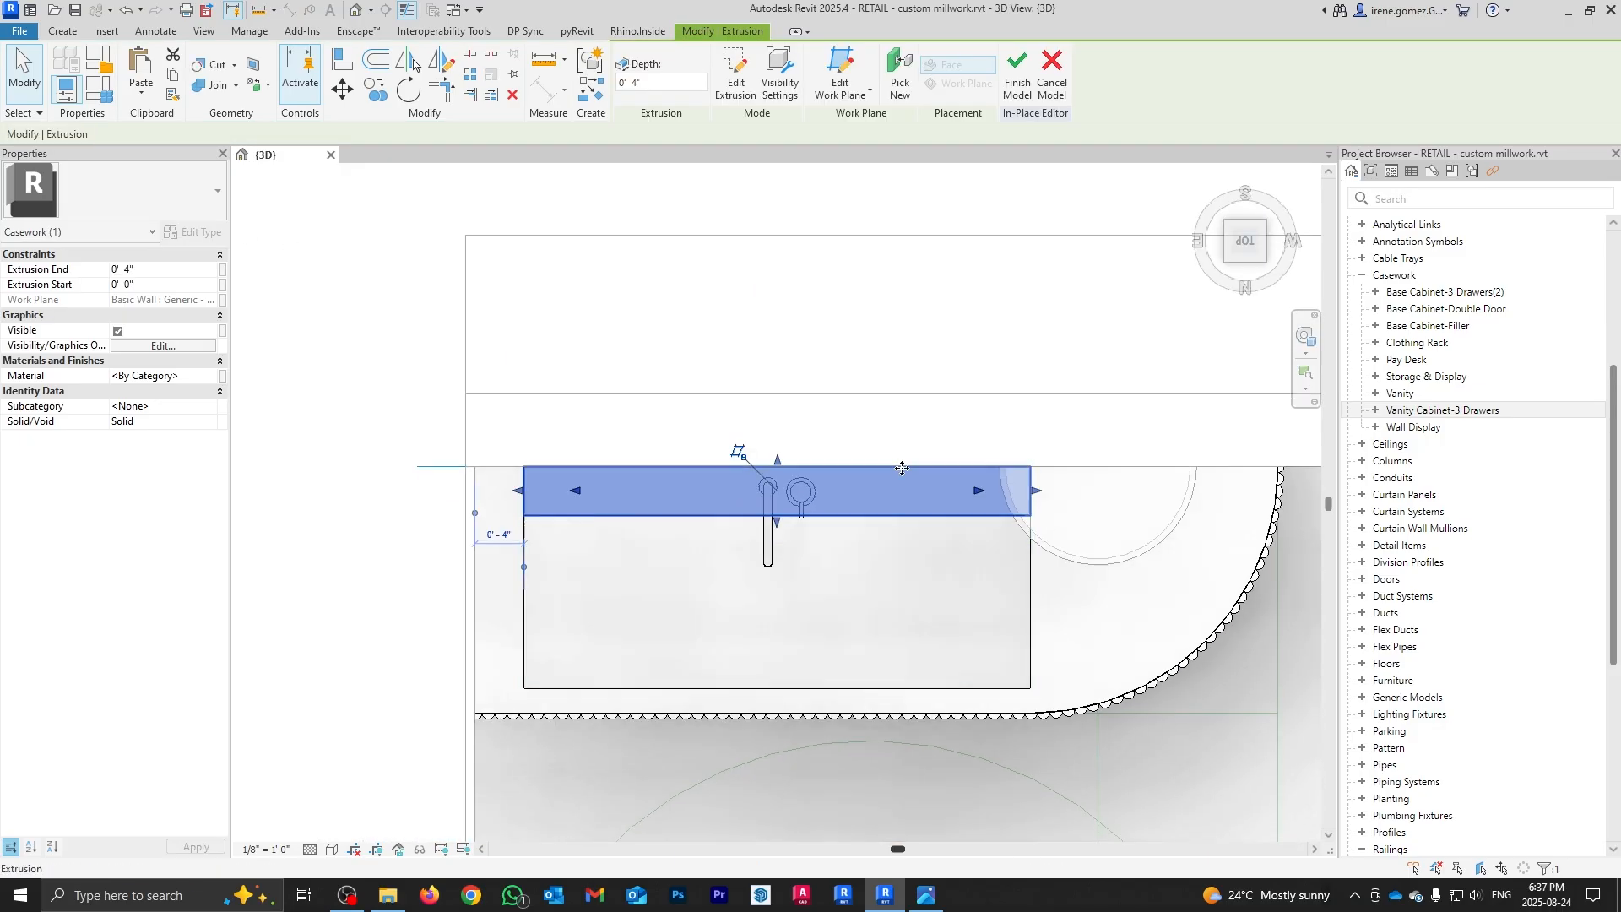
left_click(138, 269)
type("2")
scroll(878, 541, "up", 2)
left_click(717, 585)
key("Down")
left_click(160, 270)
type("1.5\"")
scroll(727, 488, "up", 2)
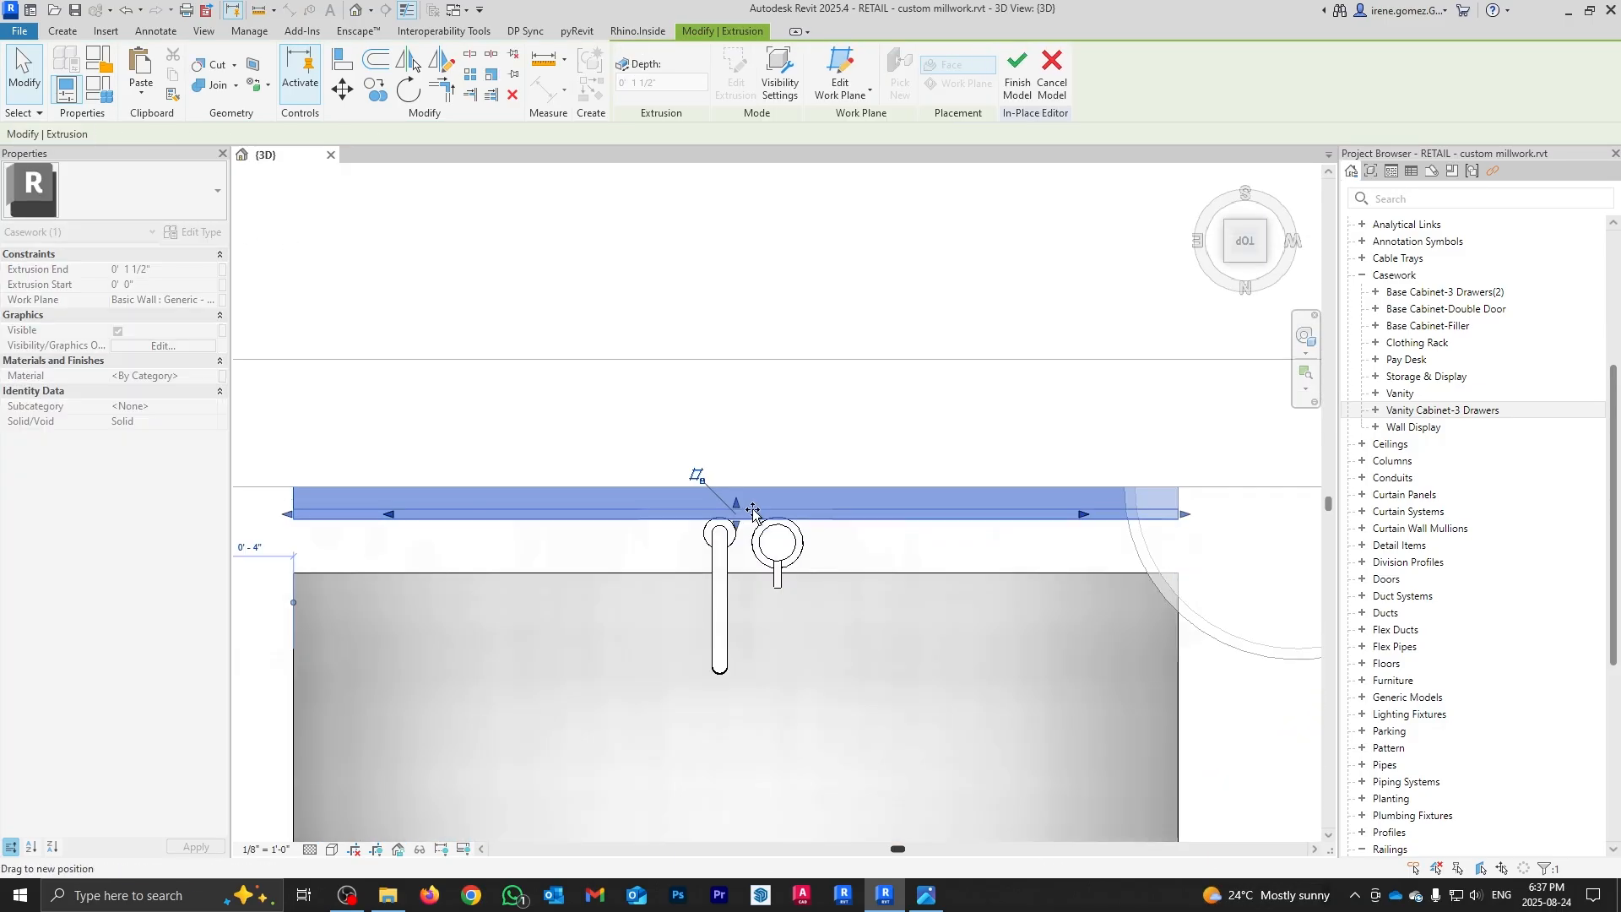
middle_click_drag(756, 540, 827, 397, "shift")
Step: Start a sweep and pick the mirror's edges as the frame path
left_click(927, 894)
left_click(927, 895)
left_click(62, 31)
left_click(266, 72)
left_click(800, 58)
left_click(699, 94)
scroll(746, 340, "up", 2)
left_click(817, 348)
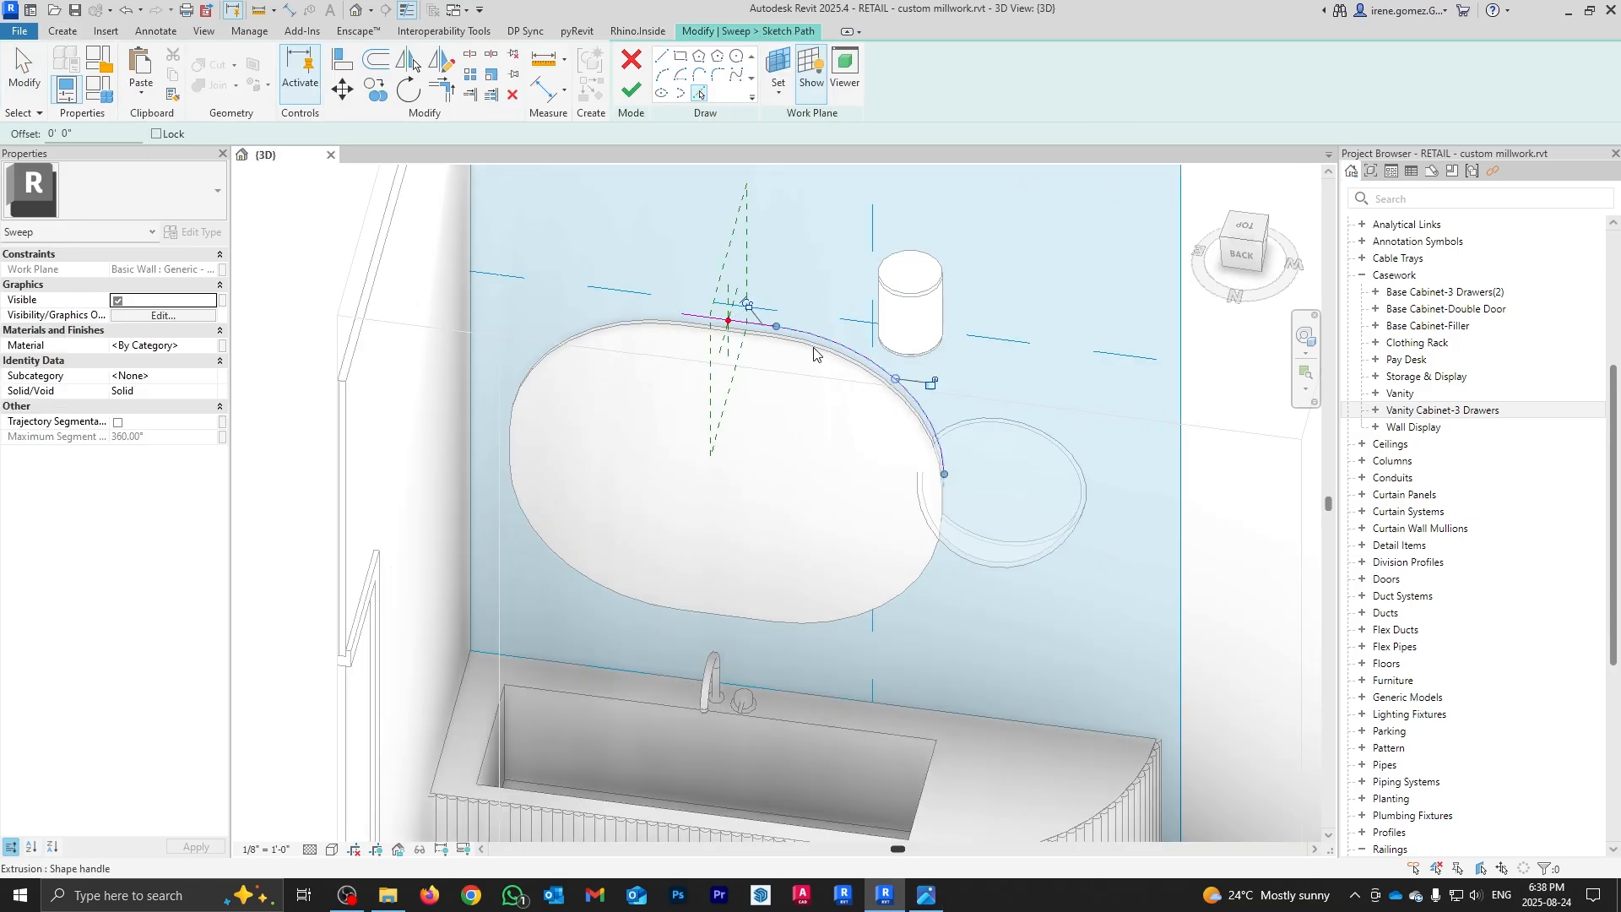
left_click(545, 379)
middle_click_drag(544, 378, 472, 254, "shift")
left_click(662, 55)
middle_click_drag(533, 342, 676, 253, "shift")
left_click(677, 246)
Step: Draw a 2-unit line in the frame's profile sketch
middle_click_drag(678, 365, 570, 287, "shift")
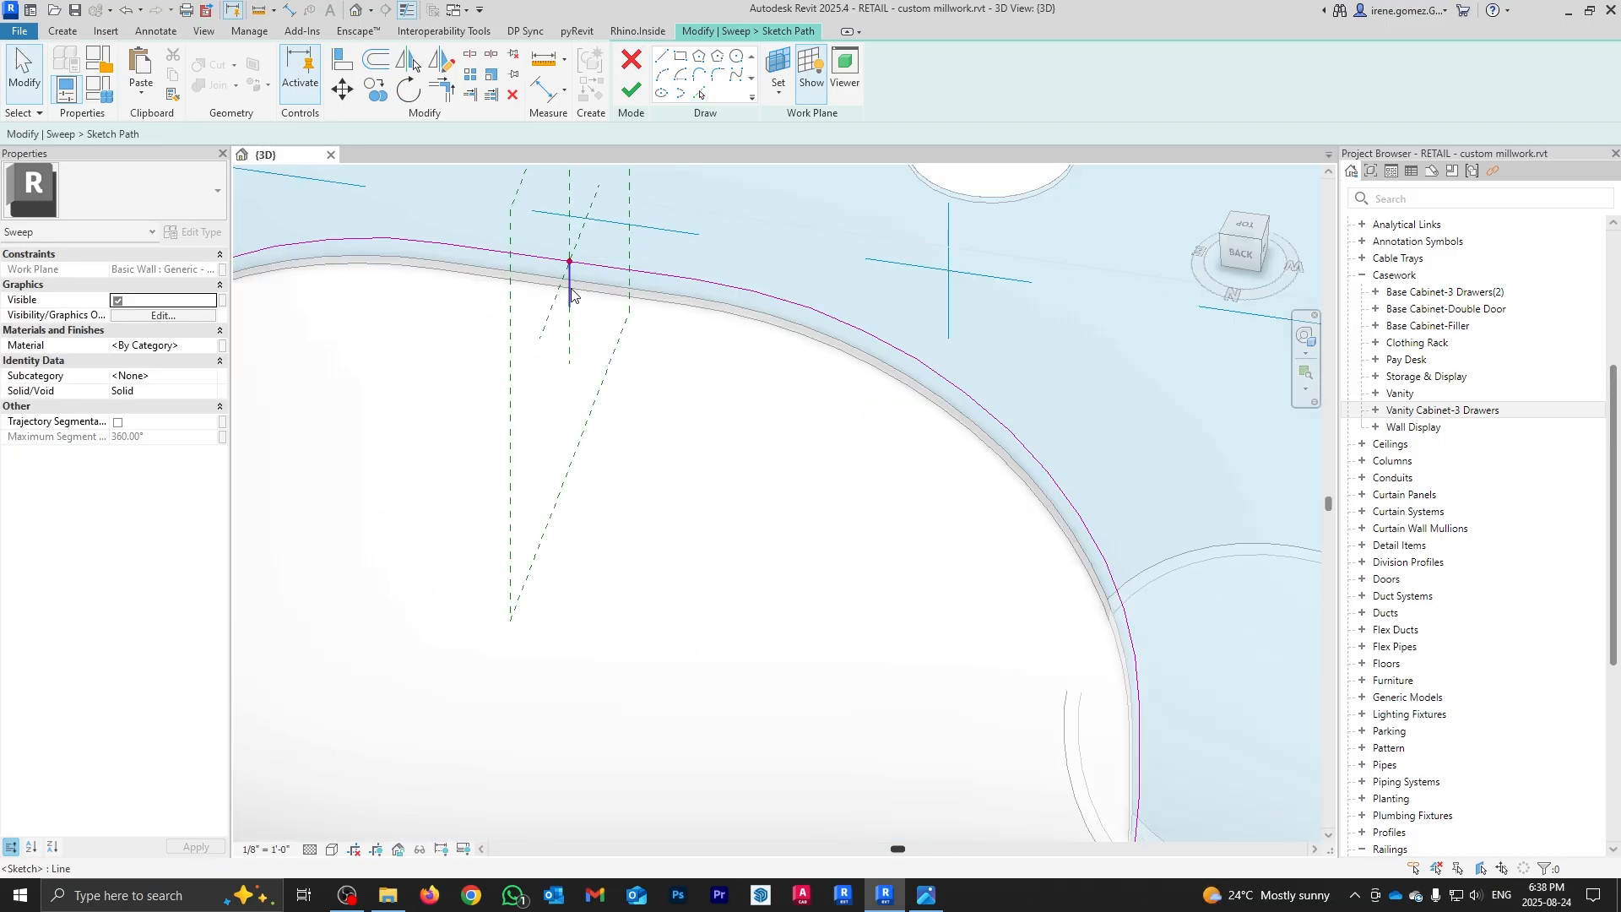
left_click(630, 89)
left_click(971, 74)
left_click(560, 365)
type("2")
key("Return")
left_click(532, 322)
key("Escape")
key("Escape")
middle_click_drag(619, 365, 549, 355, "shift")
scroll(549, 328, "up", 5)
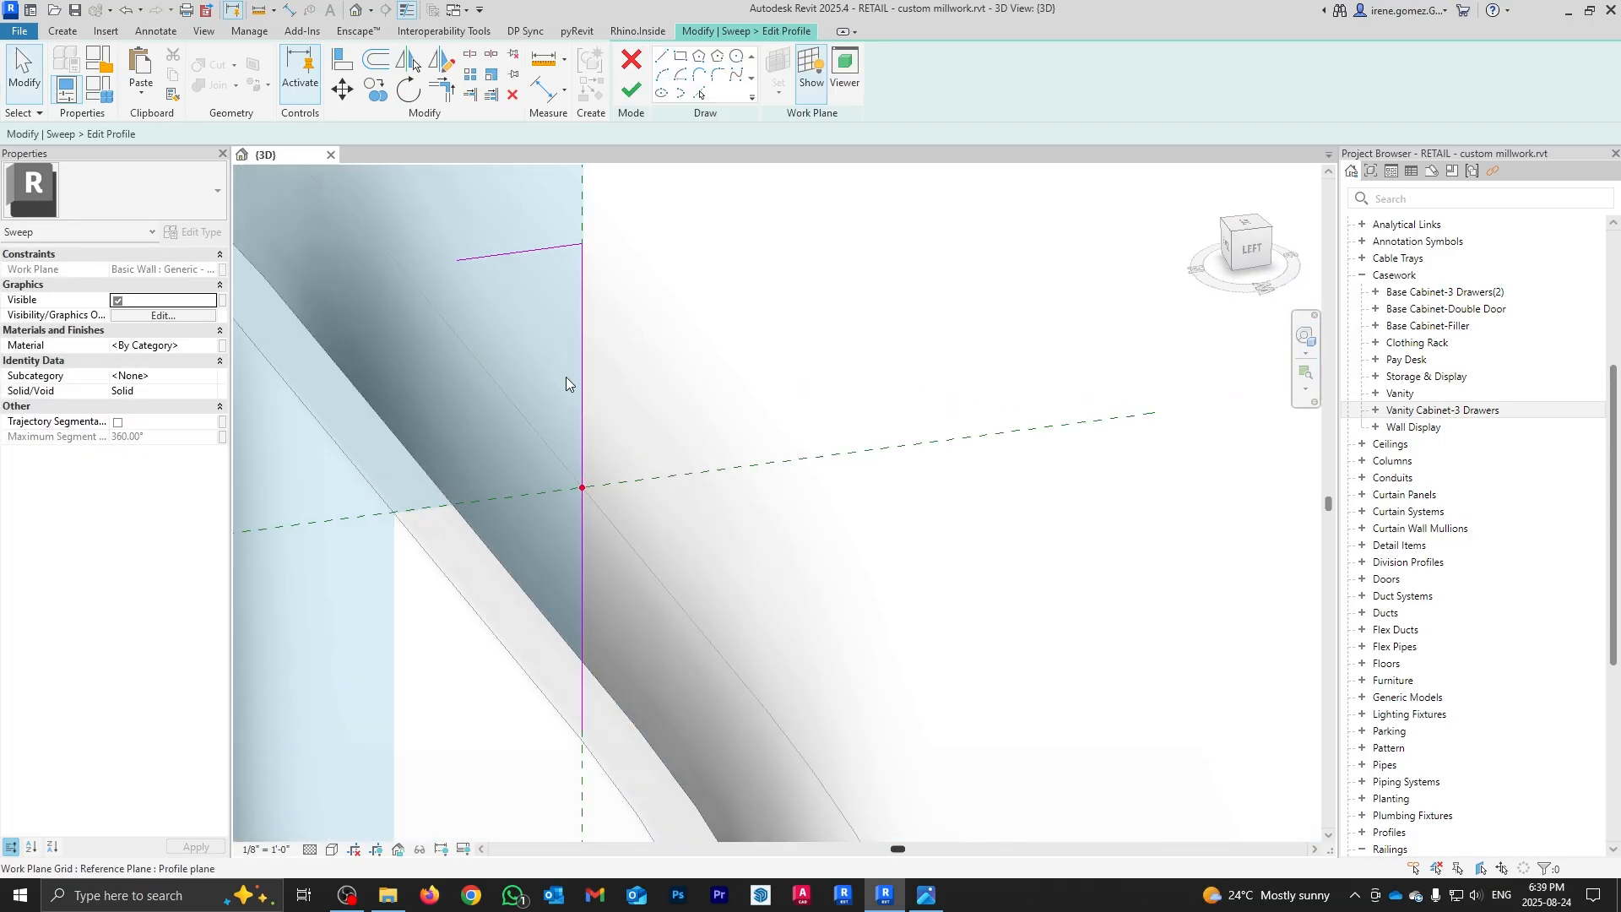
left_click_drag(565, 376, 679, 727)
key("Delete")
Step: Offset the profile lines inward and join their ends into a closed frame profile
key("o")
key("f")
left_click(398, 133)
type("1/4\"")
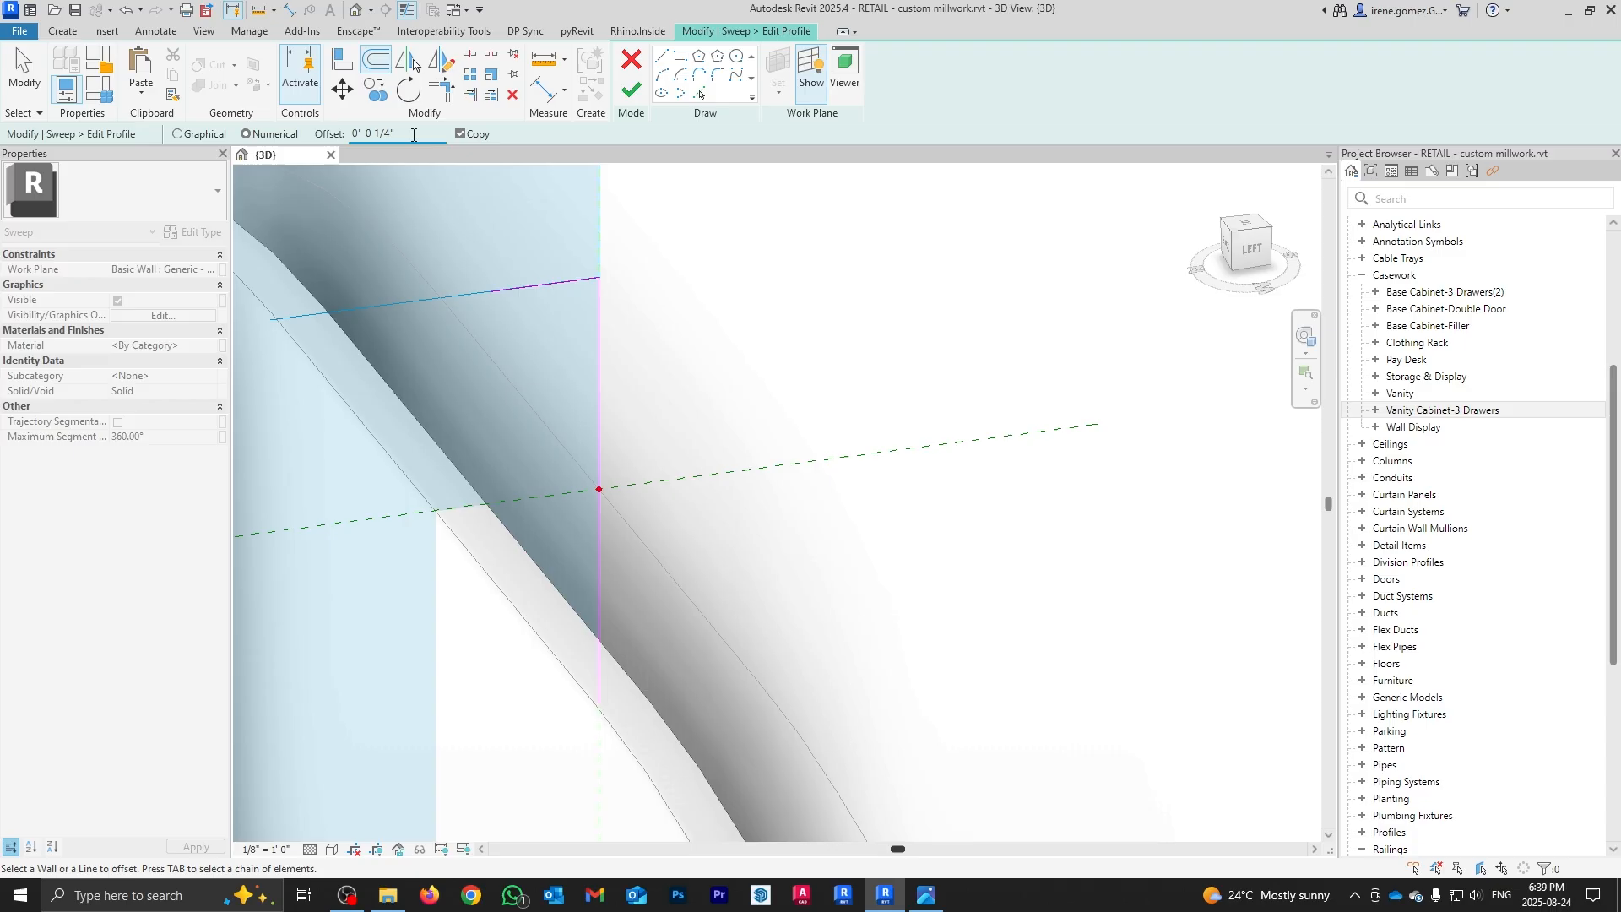
left_click(545, 287)
left_click(598, 384)
key("Escape")
key("Escape")
left_click(585, 672)
left_click_drag(585, 702, 599, 701)
scroll(496, 236, "up", 3)
left_click(574, 386)
left_click_drag(481, 399, 481, 372)
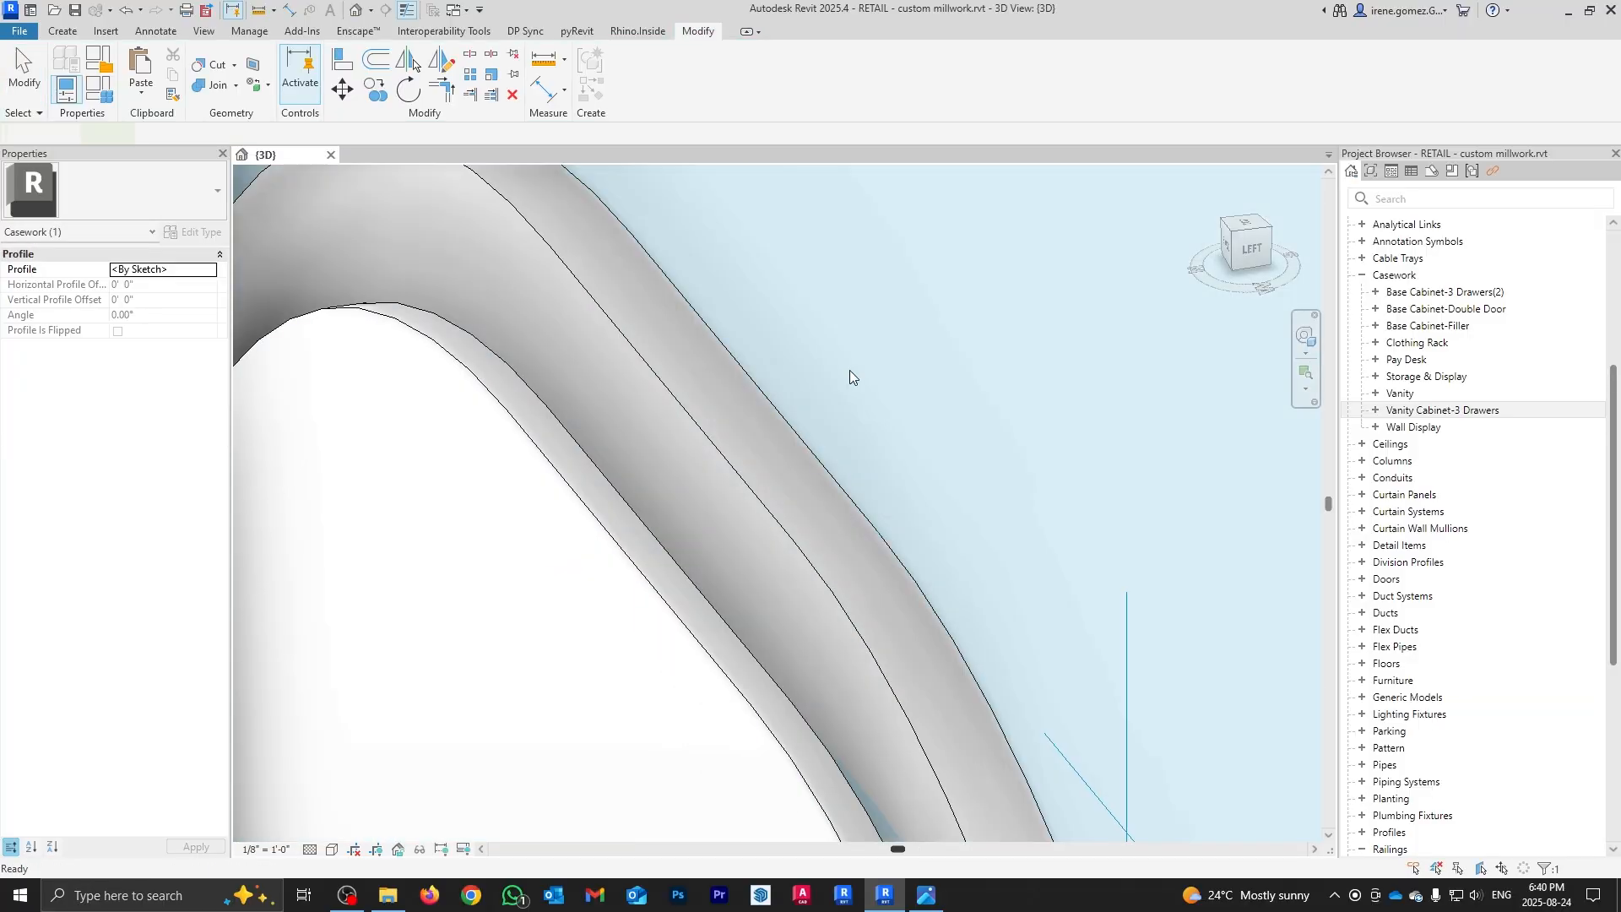
scroll(849, 370, "down", 5)
Step: Finish the frame sweep and the in-place vanity model
left_click(67, 33)
middle_click_drag(811, 709, 878, 540, "shift")
scroll(878, 540, "down", 2)
left_click(1109, 95)
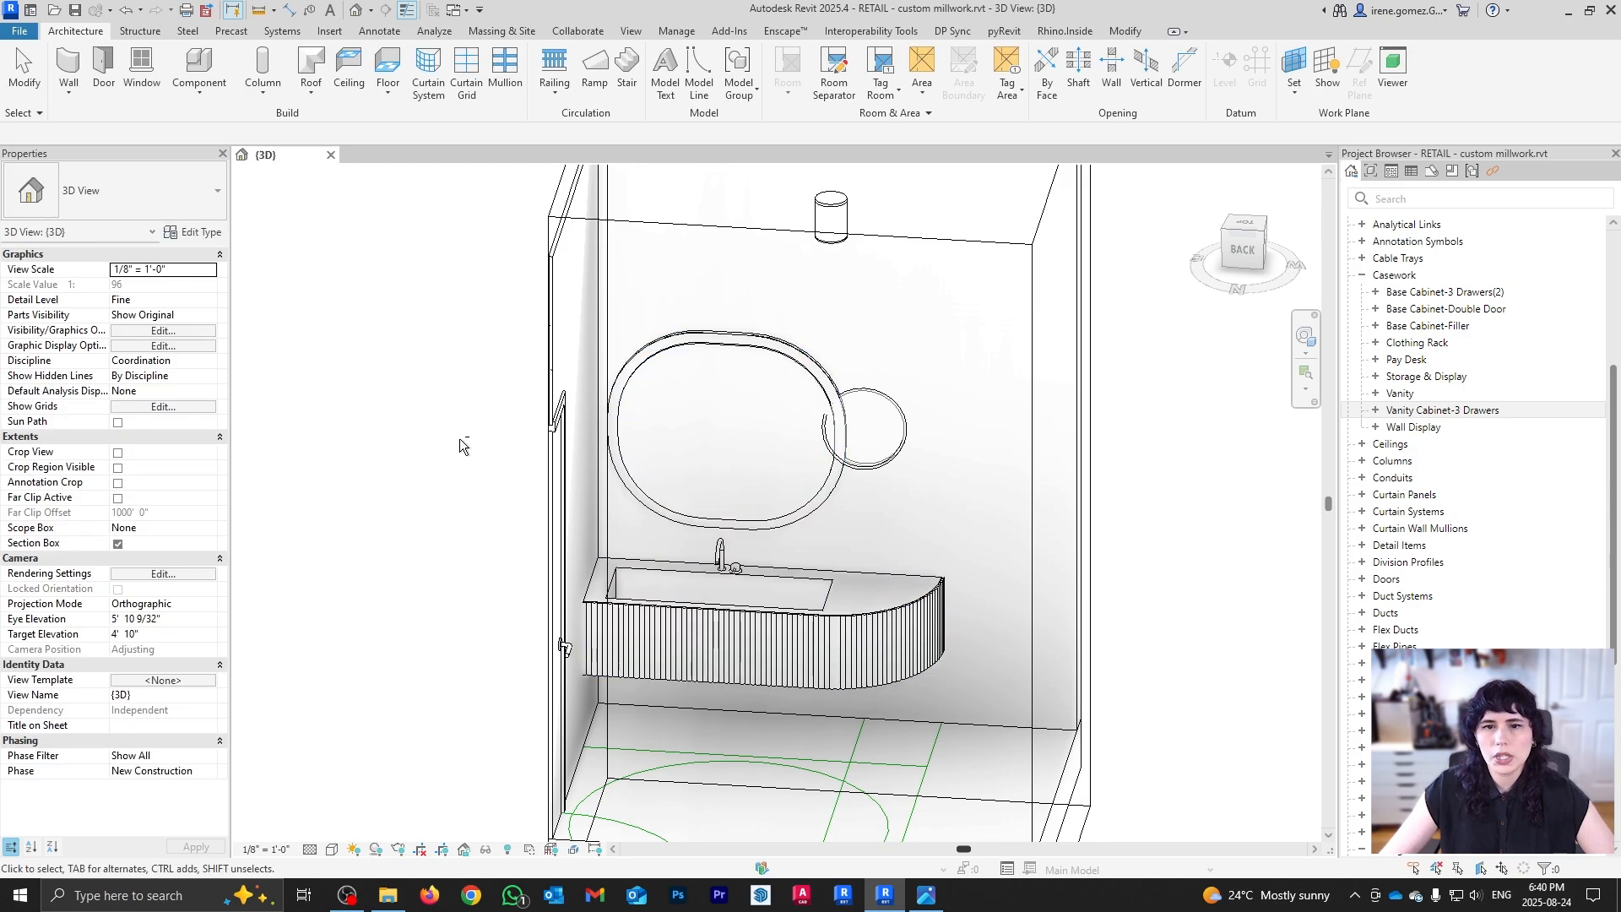
Step: Turn off the section box to show the whole store and orbit to a top view
middle_click_drag(461, 440, 583, 519, "shift")
scroll(465, 524, "up", 1)
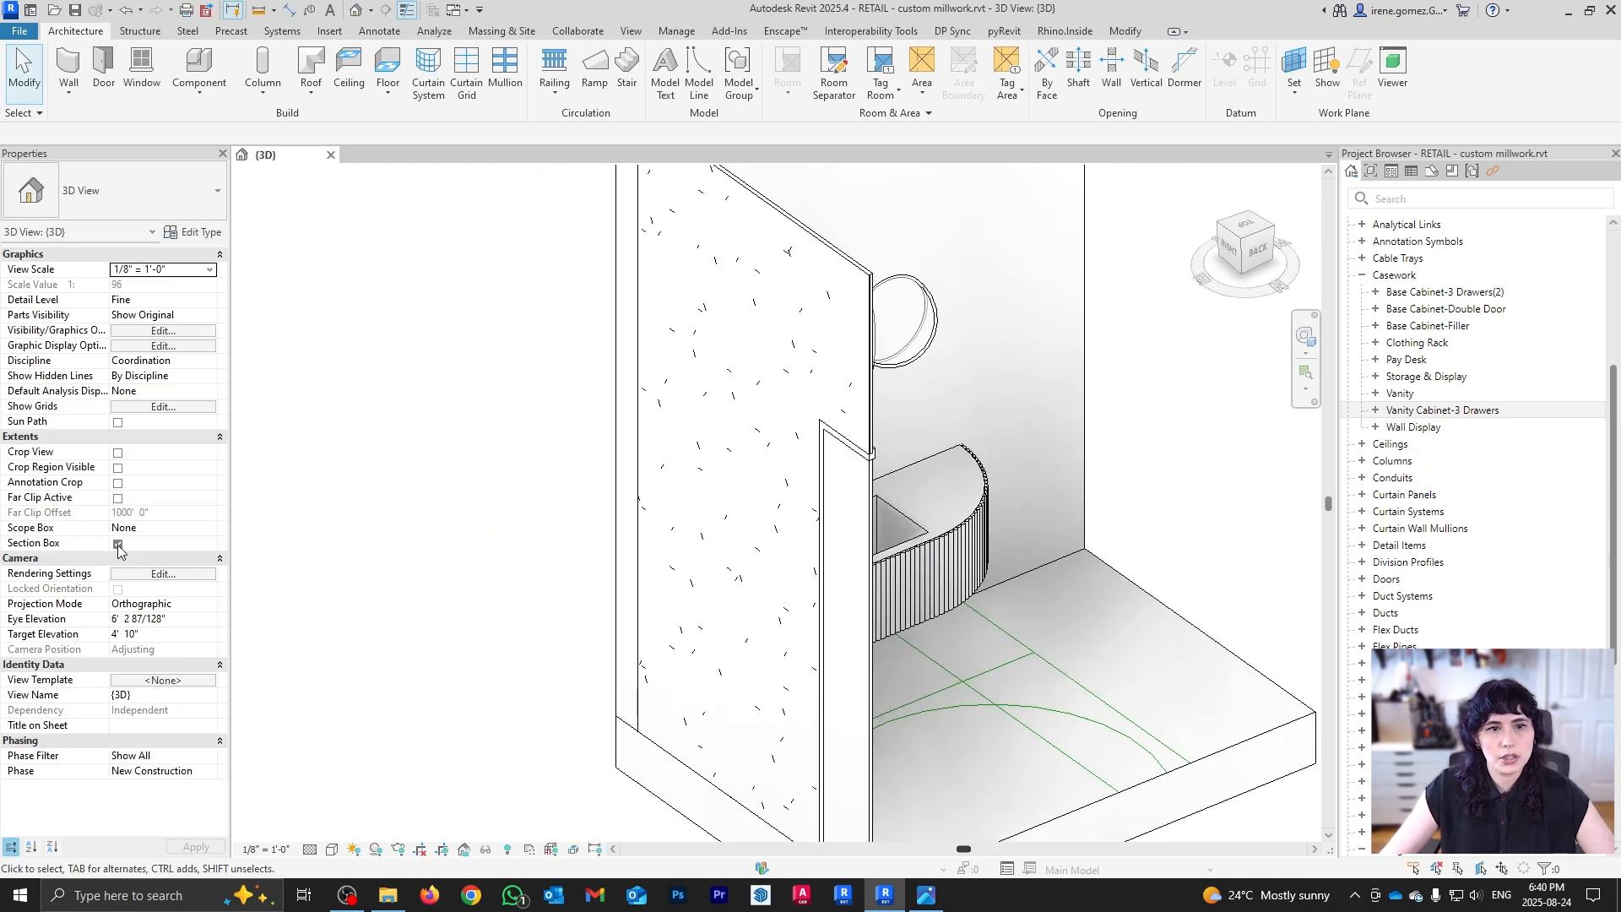
left_click(118, 545)
scroll(686, 384, "down", 5)
middle_click_drag(685, 383, 817, 571, "shift")
middle_click_drag(994, 397, 962, 681)
Step: Move the vanity unit lower onto the open store floor
left_click(900, 548)
scroll(952, 582, "up", 1)
middle_click_drag(922, 743, 943, 585)
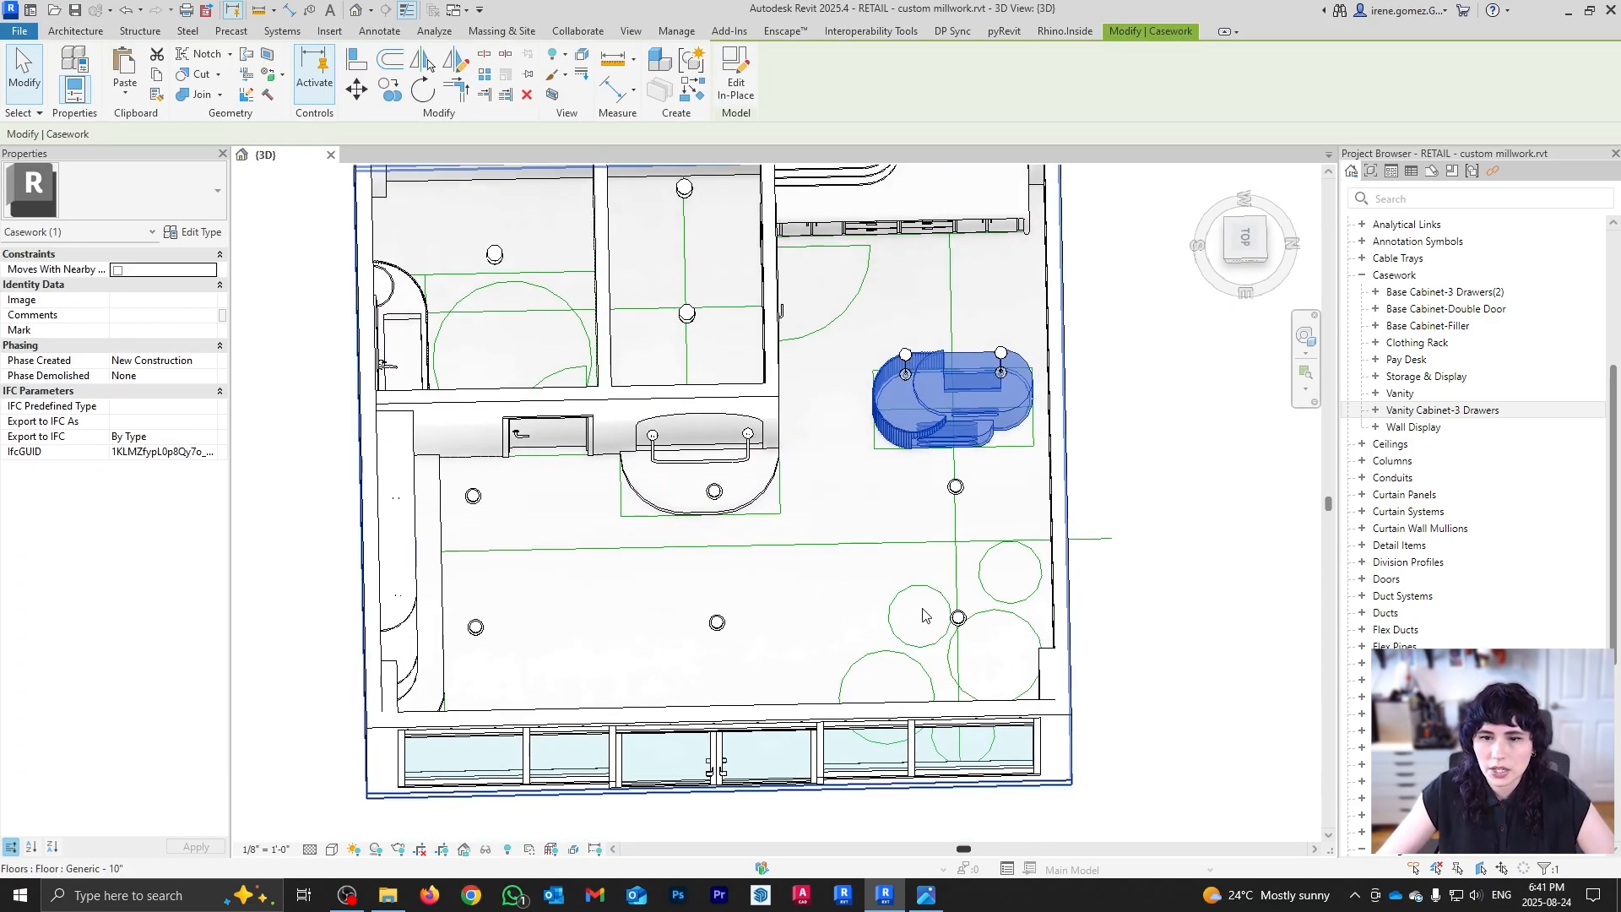
left_click_drag(952, 406, 918, 579)
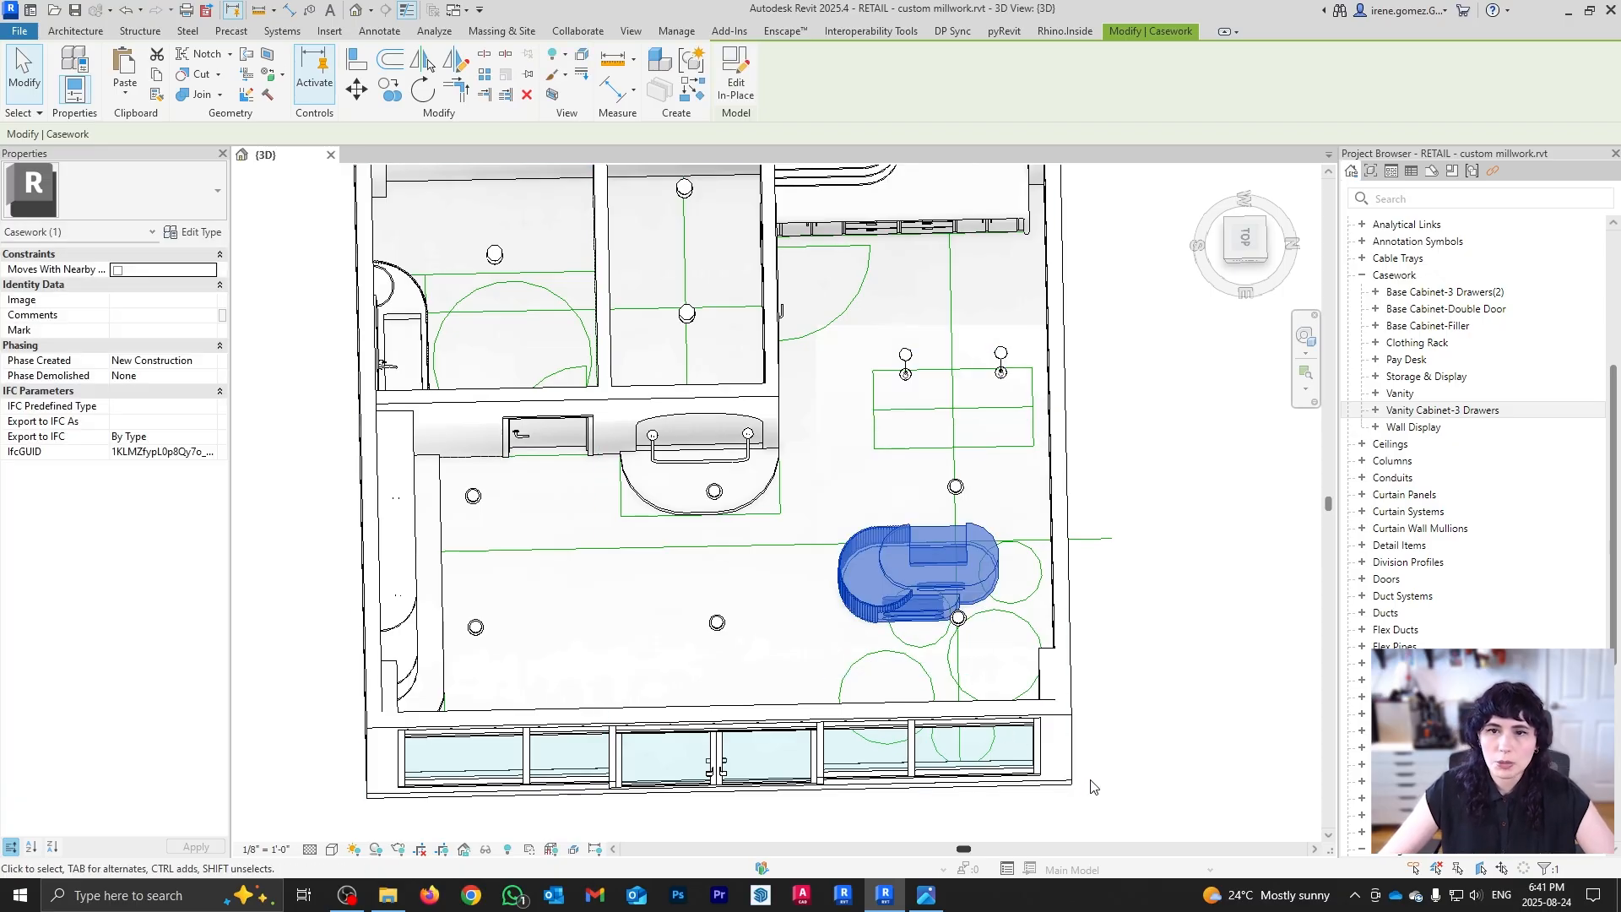
Step: Rotate the vanity about 40° into place with RO
key("r")
key("o")
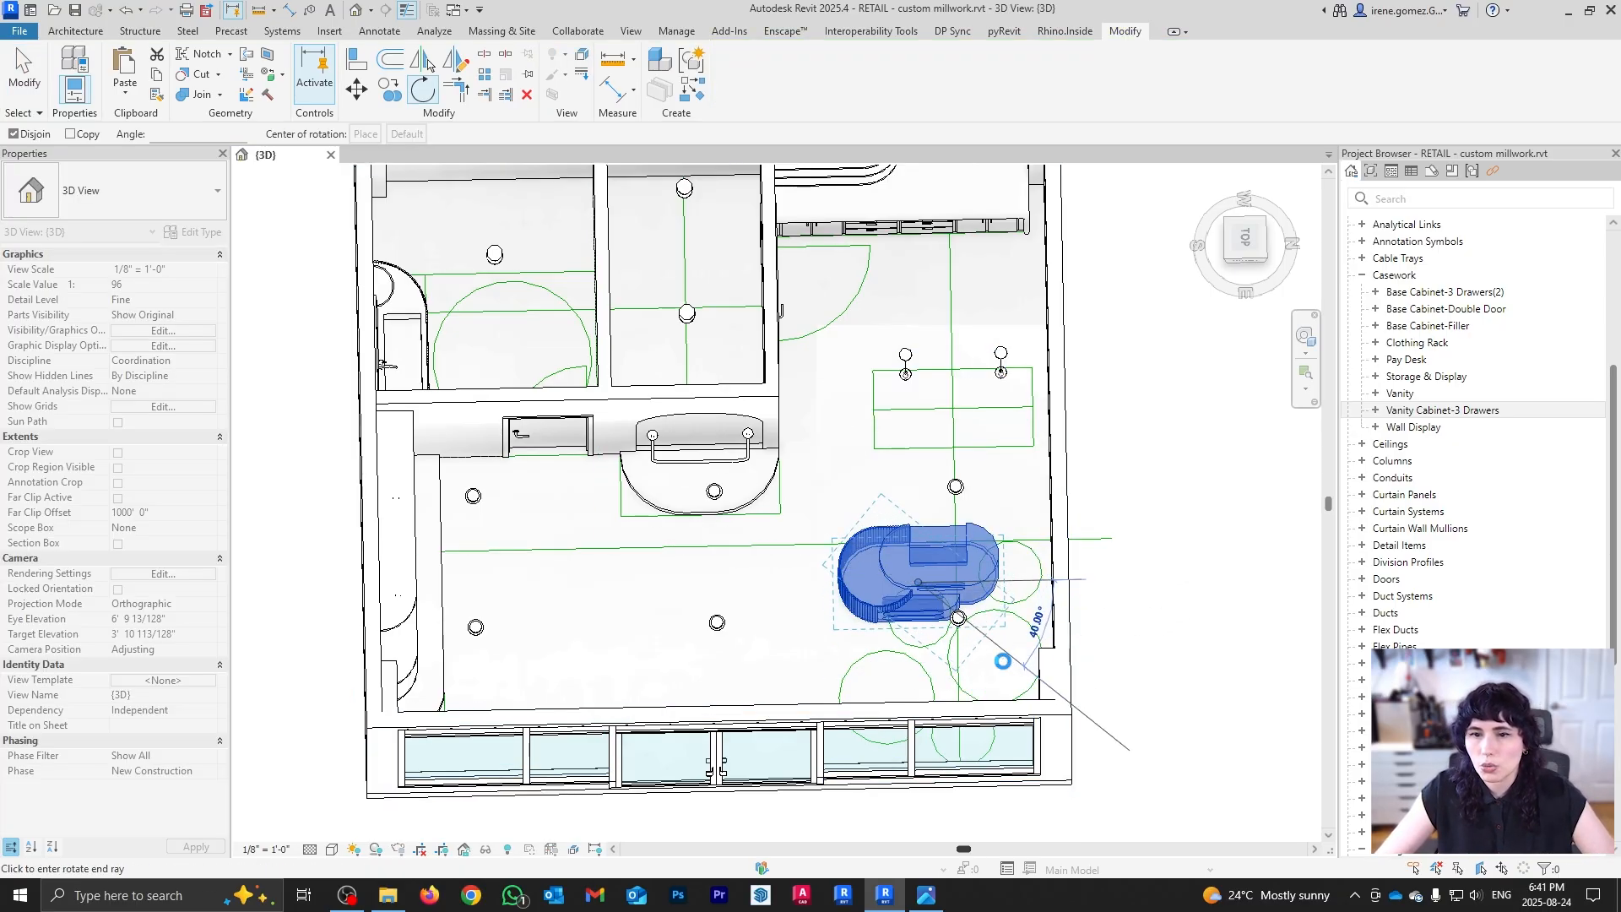
left_click(857, 504)
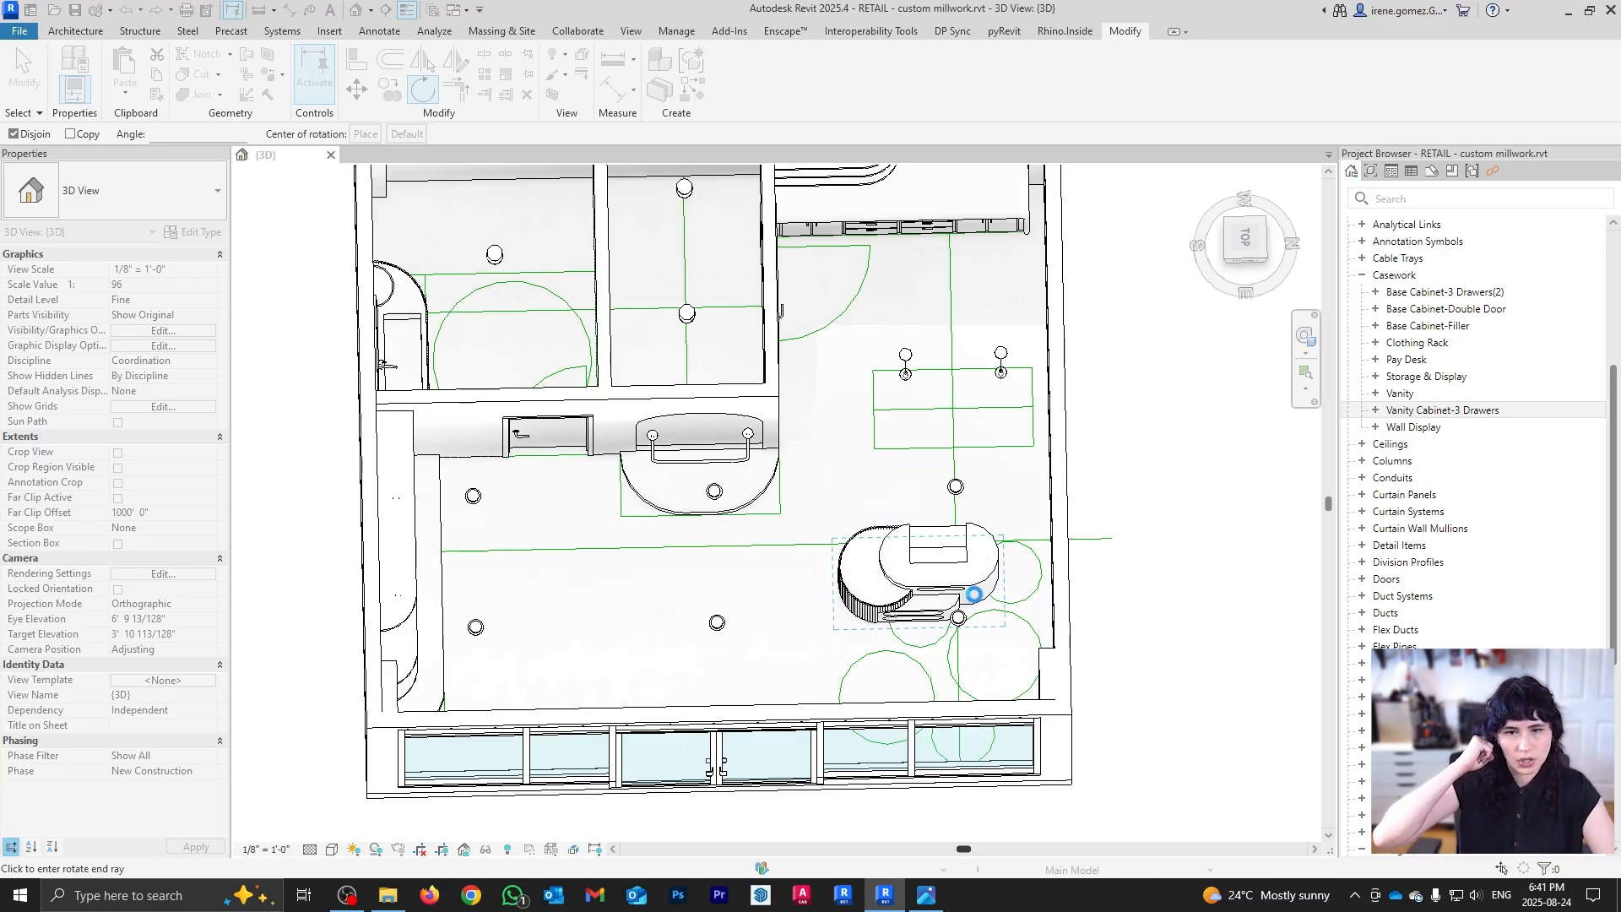
left_click(1134, 643)
middle_click_drag(1134, 643, 1195, 560, "shift")
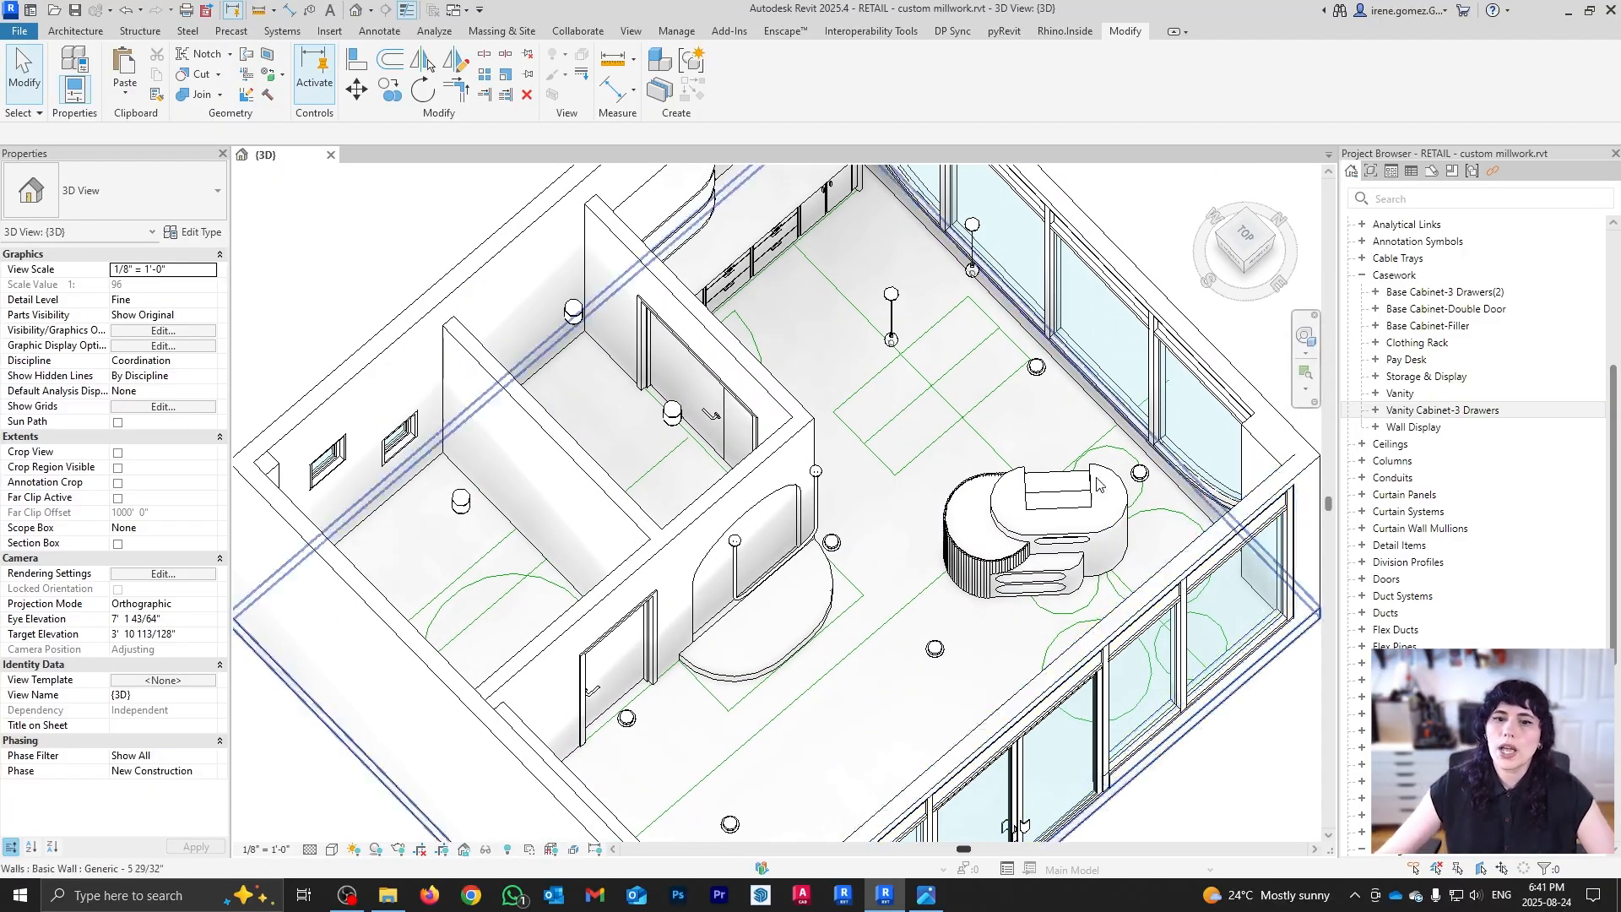
middle_click_drag(1031, 477, 734, 325, "shift")
scroll(866, 385, "down", 3)
scroll(878, 373, "up", 2)
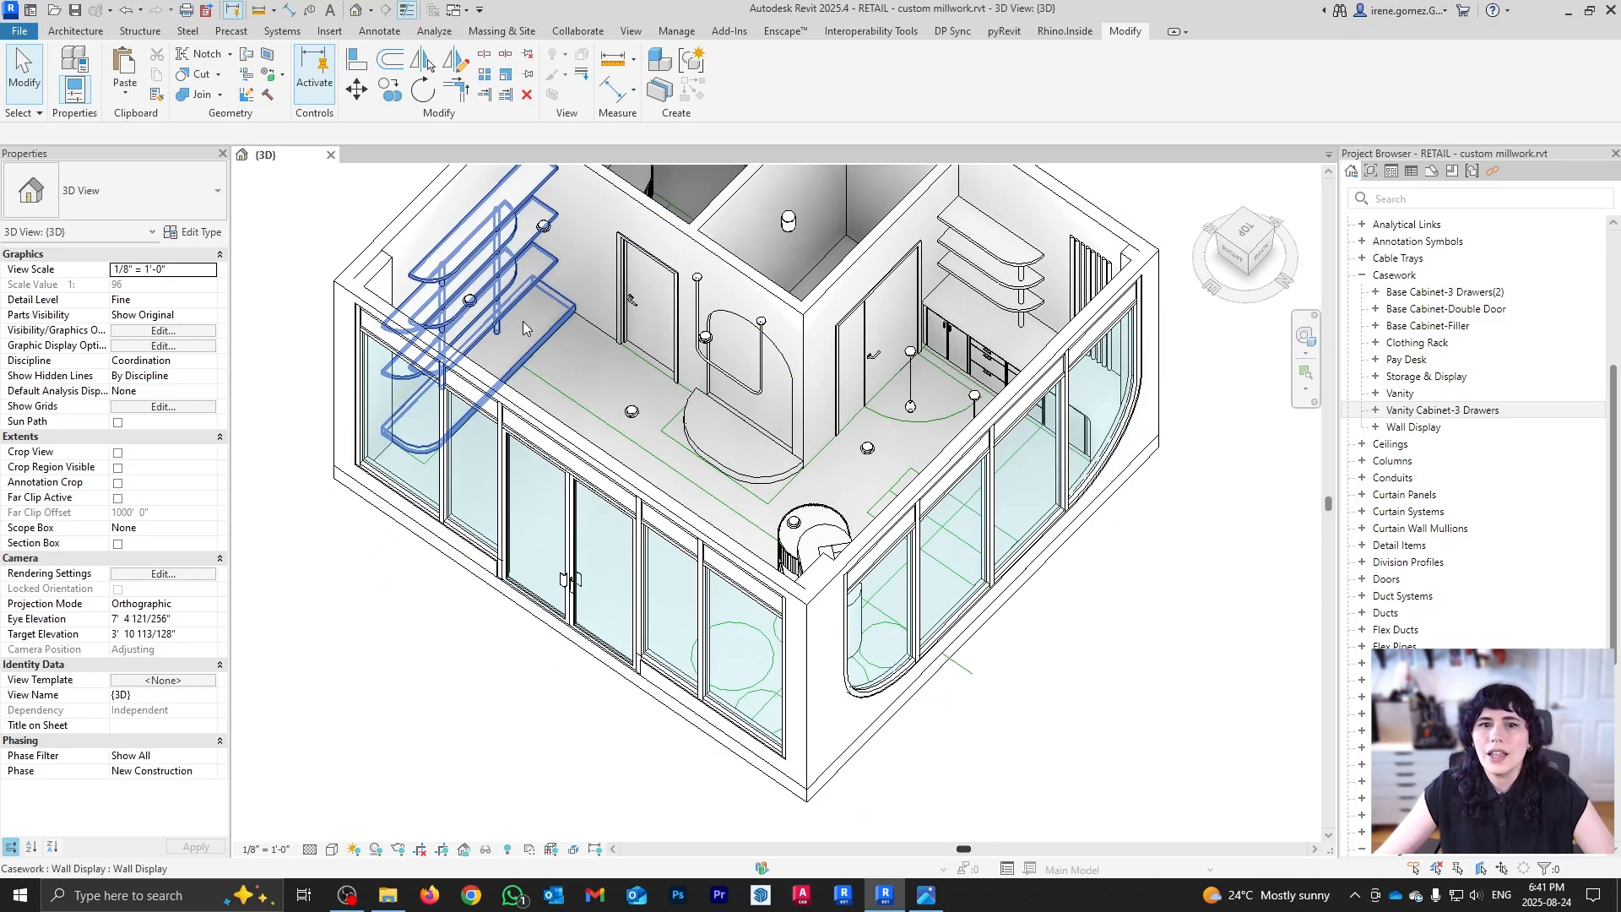
middle_click_drag(510, 314, 847, 501, "shift")
middle_click_drag(595, 378, 616, 481, "shift")
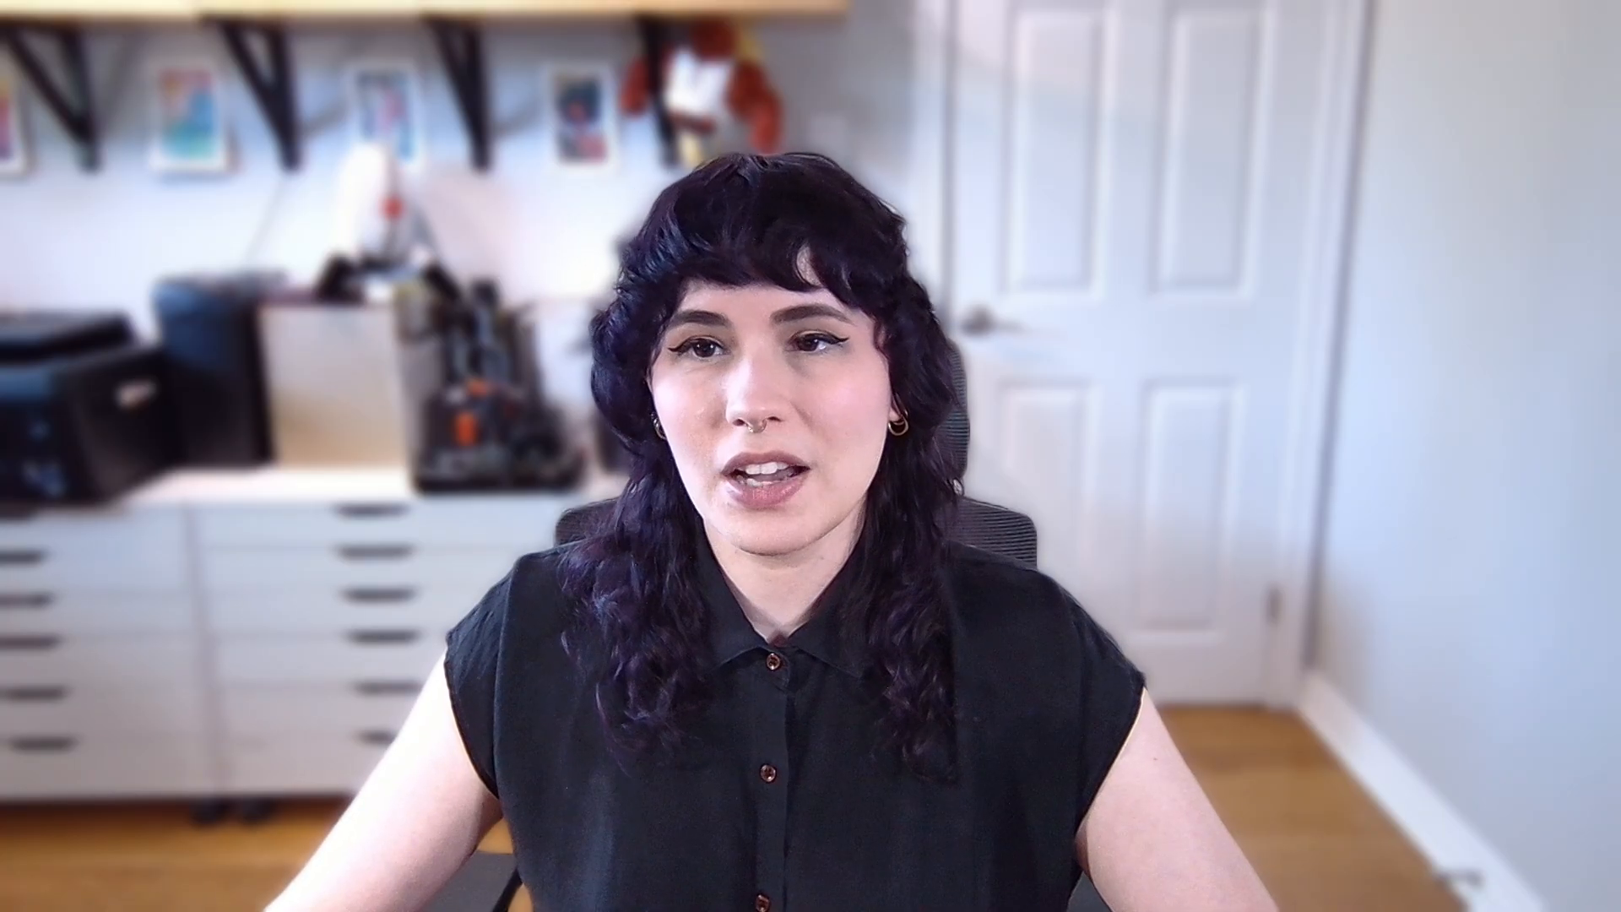